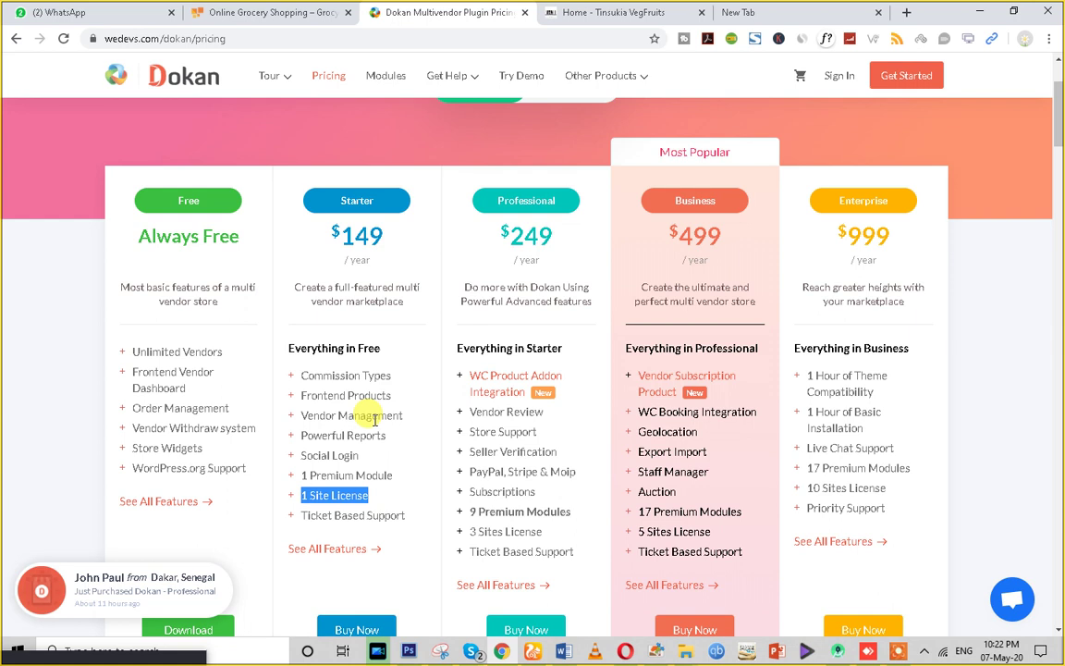
- Highlight the Professional plan's description and scroll the Dokan pricing table, marking feature rows
{"action": "triple_click", "coordinate": [517, 282]}
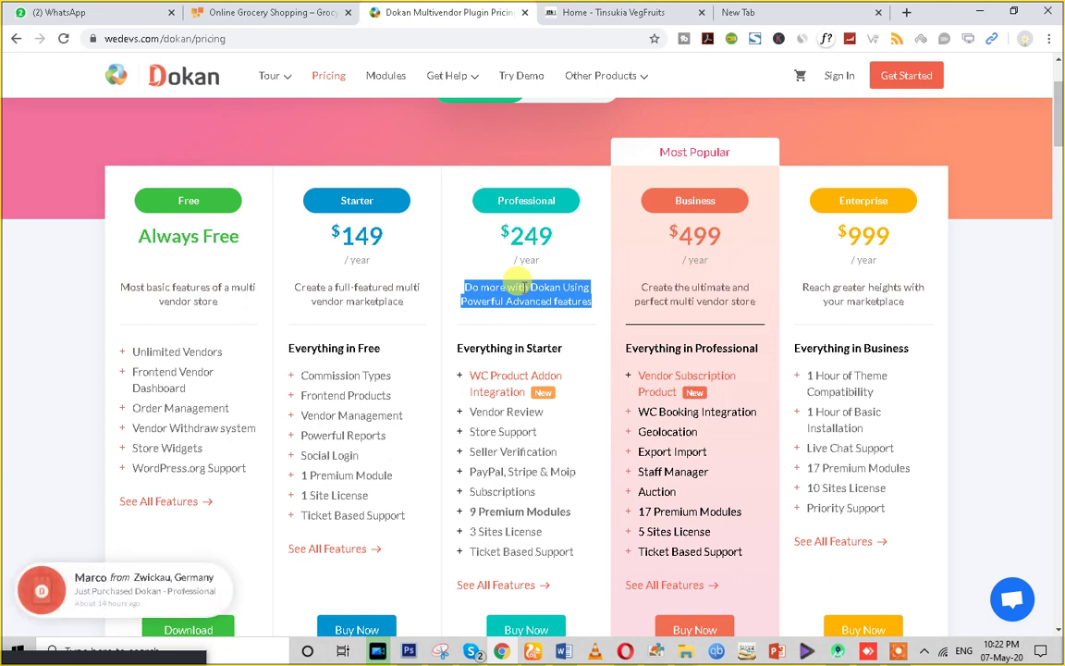
{"action": "scroll", "coordinate": [517, 277], "scroll_direction": "down", "scroll_amount": 2}
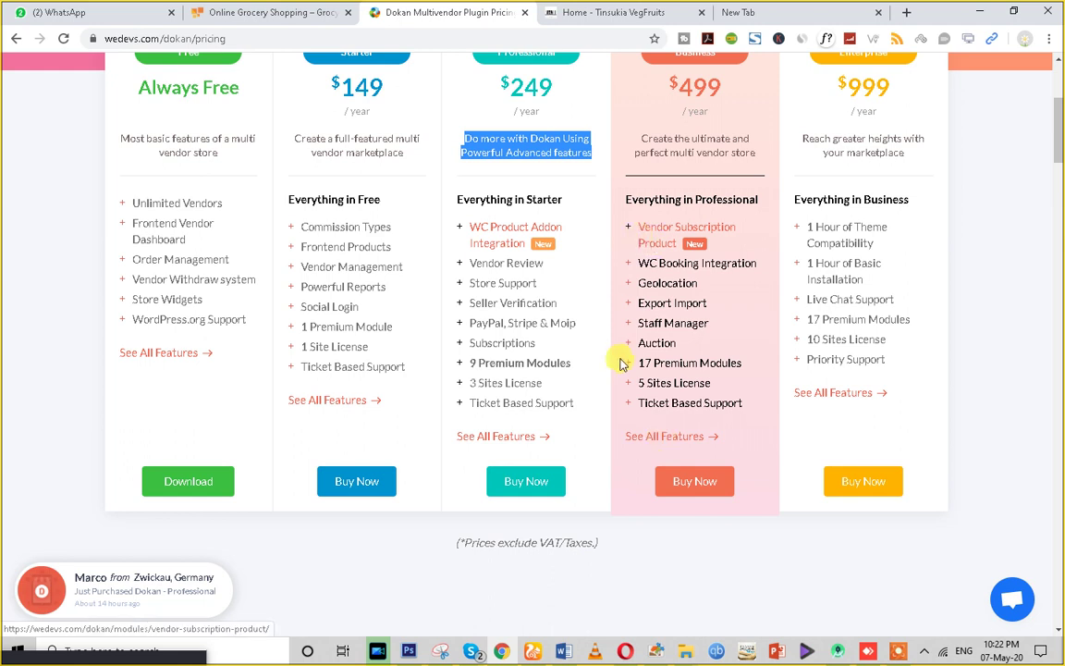
{"action": "scroll", "coordinate": [636, 322], "scroll_direction": "down", "scroll_amount": 5}
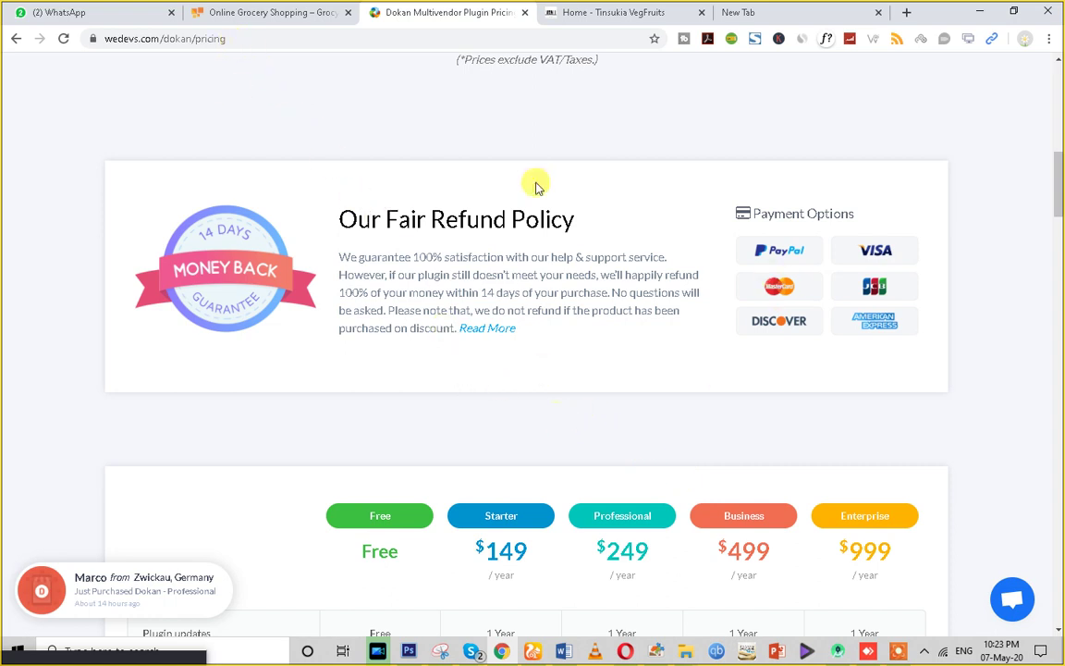
{"action": "scroll", "coordinate": [537, 183], "scroll_direction": "down", "scroll_amount": 4}
{"action": "scroll", "coordinate": [383, 337], "scroll_direction": "down", "scroll_amount": 2}
{"action": "scroll", "coordinate": [744, 268], "scroll_direction": "up", "scroll_amount": 2}
{"action": "scroll", "coordinate": [170, 363], "scroll_direction": "down", "scroll_amount": 1}
{"action": "left_click_drag", "start_coordinate": [136, 248], "coordinate": [223, 257]}
{"action": "left_click_drag", "start_coordinate": [138, 308], "coordinate": [257, 317]}
{"action": "scroll", "coordinate": [213, 315], "scroll_direction": "down", "scroll_amount": 2}
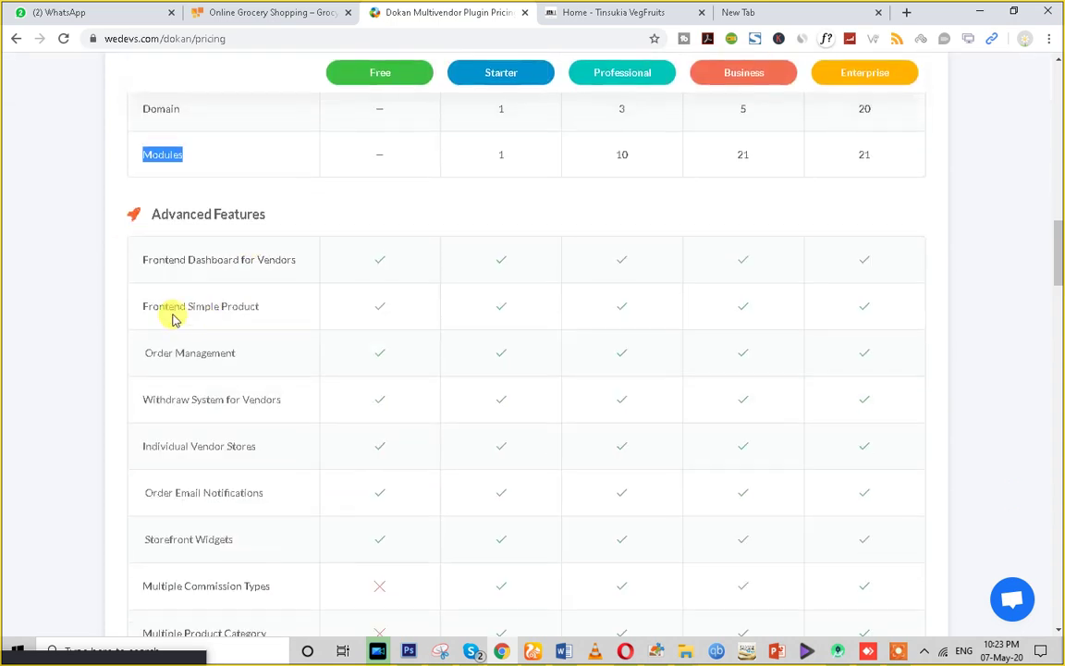
{"action": "left_click_drag", "start_coordinate": [138, 260], "coordinate": [297, 261]}
{"action": "left_click_drag", "start_coordinate": [145, 308], "coordinate": [421, 312]}
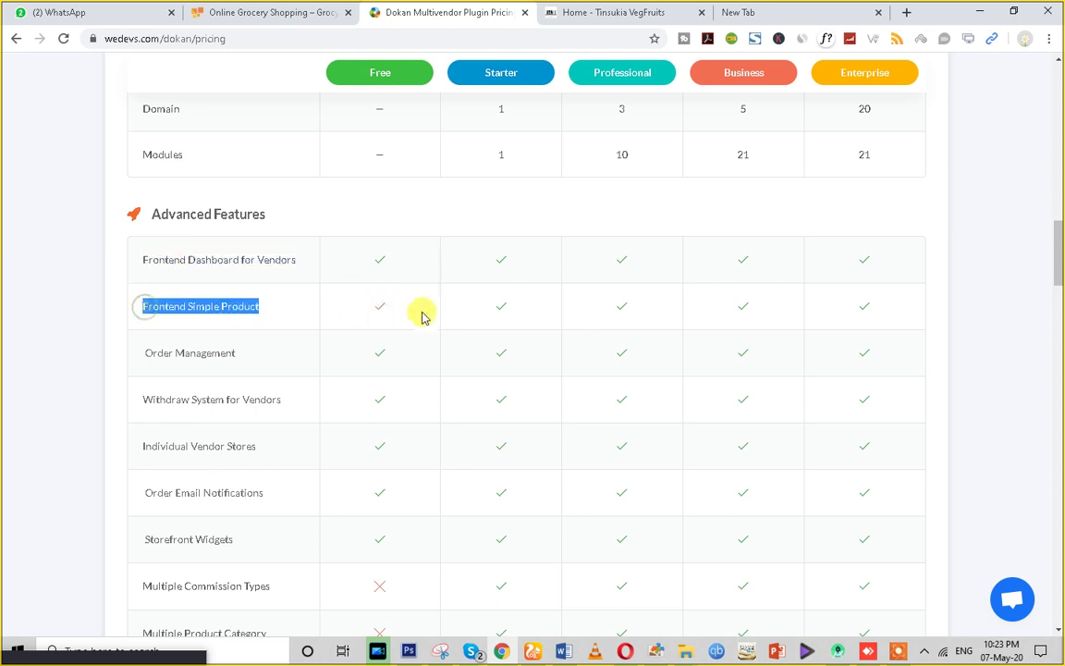
{"action": "scroll", "coordinate": [277, 286], "scroll_direction": "down", "scroll_amount": 2}
- Highlight the first four advanced feature rows, 'Vendor', and the Modules heading in the comparison
{"action": "left_click_drag", "start_coordinate": [141, 207], "coordinate": [237, 207]}
{"action": "left_click_drag", "start_coordinate": [282, 257], "coordinate": [141, 106]}
{"action": "double_click", "coordinate": [202, 293]}
{"action": "scroll", "coordinate": [274, 374], "scroll_direction": "down", "scroll_amount": 9}
{"action": "scroll", "coordinate": [256, 412], "scroll_direction": "down", "scroll_amount": 15}
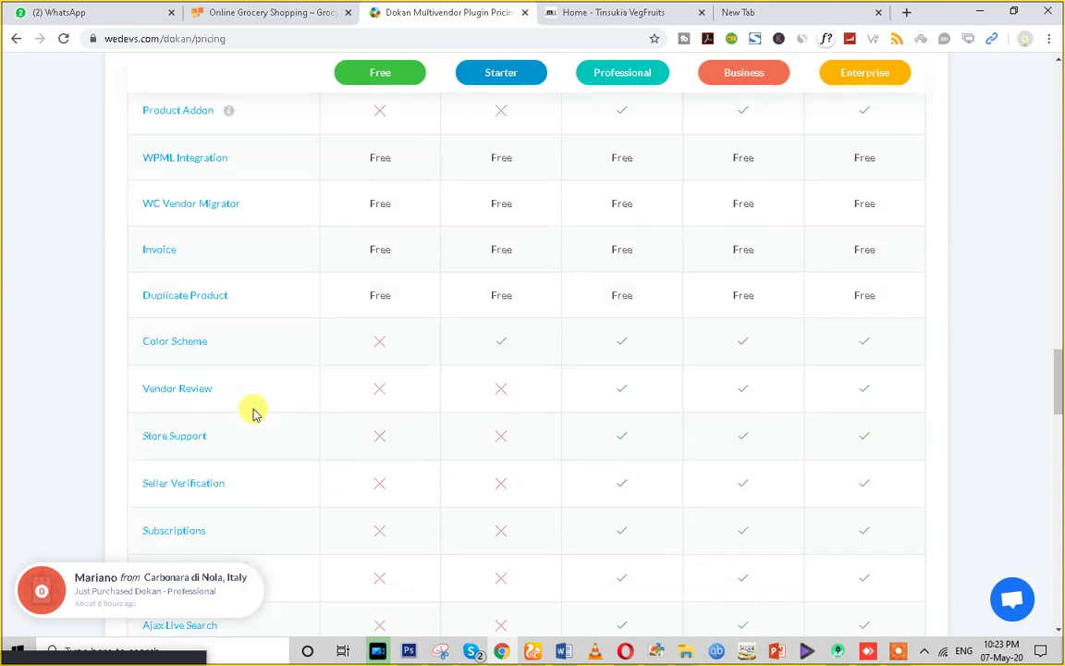
{"action": "scroll", "coordinate": [254, 412], "scroll_direction": "down", "scroll_amount": 4}
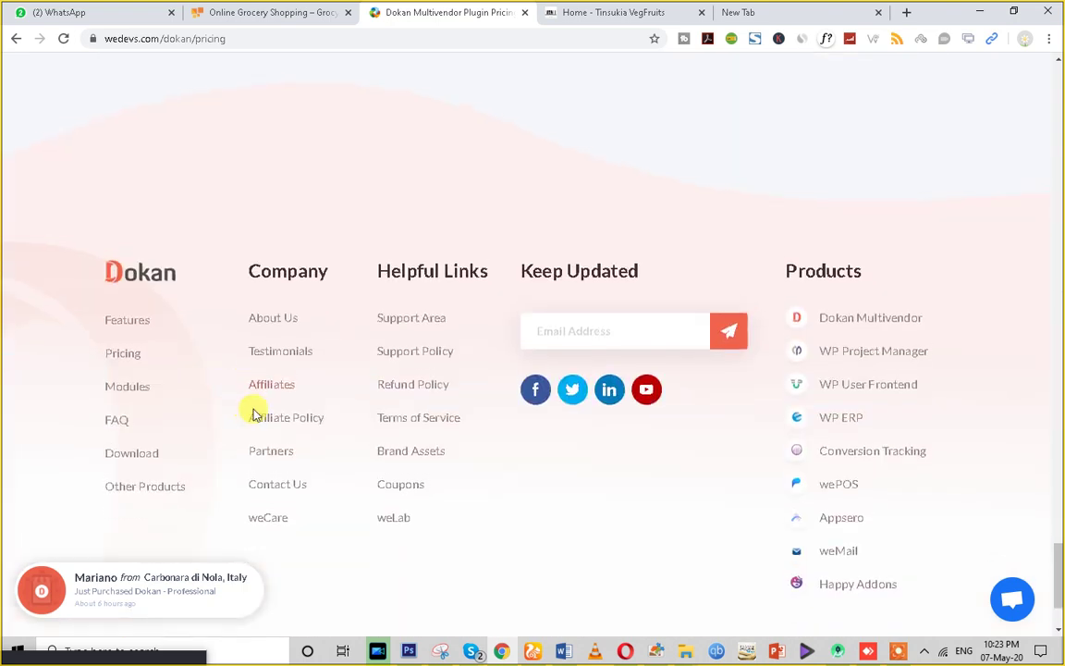
{"action": "scroll", "coordinate": [254, 413], "scroll_direction": "up", "scroll_amount": 8}
{"action": "scroll", "coordinate": [256, 412], "scroll_direction": "up", "scroll_amount": 6}
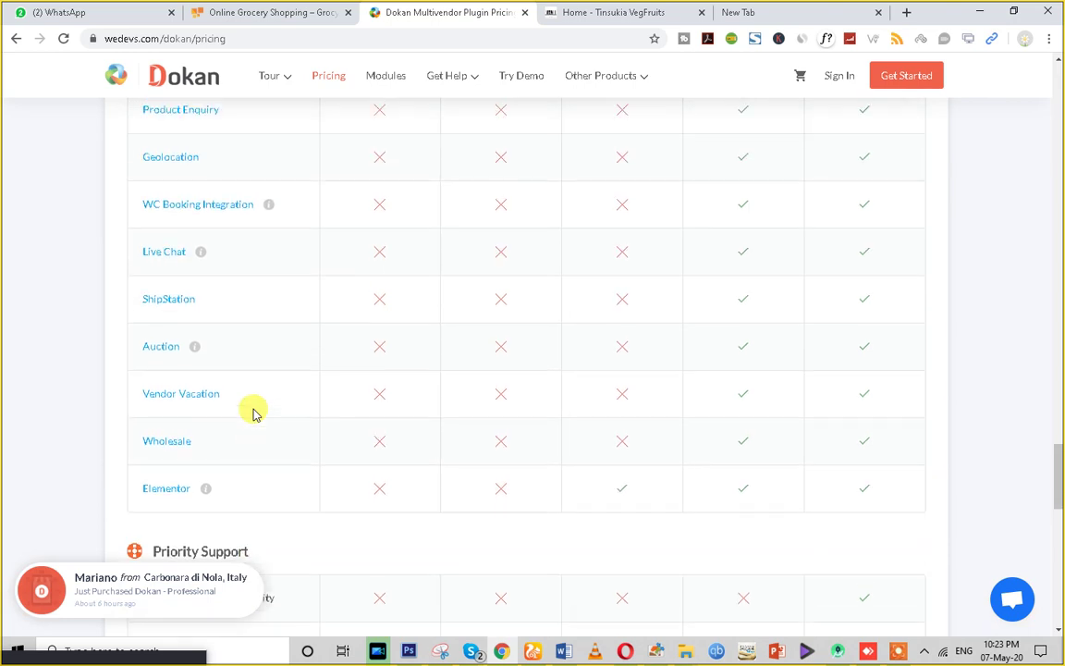
{"action": "scroll", "coordinate": [256, 412], "scroll_direction": "up", "scroll_amount": 5}
{"action": "scroll", "coordinate": [256, 412], "scroll_direction": "up", "scroll_amount": 4}
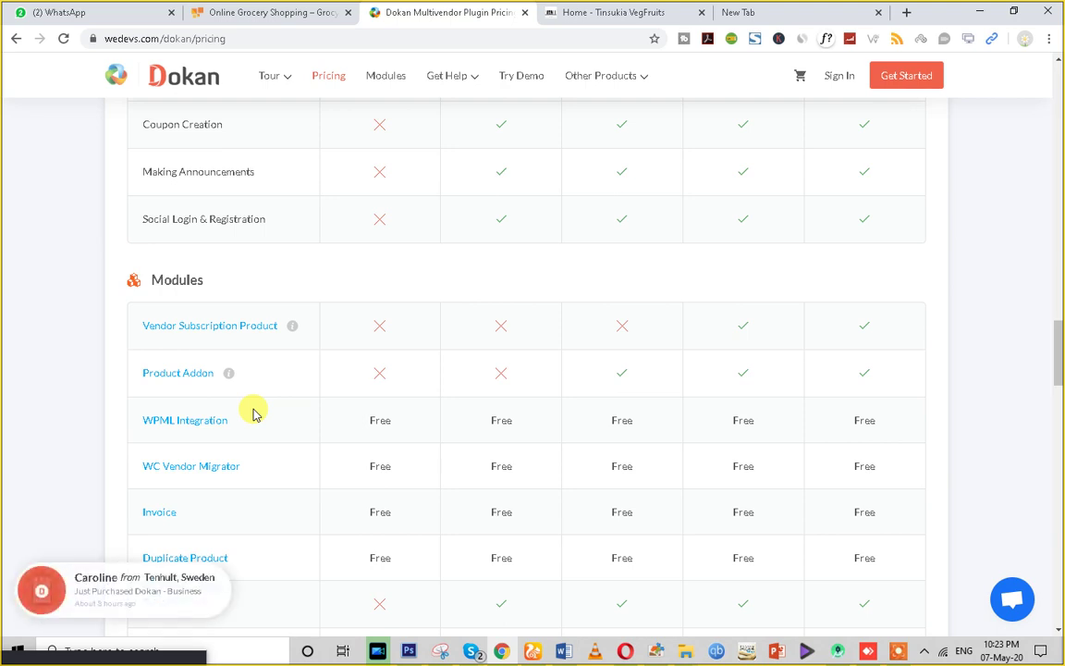
{"action": "double_click", "coordinate": [176, 280]}
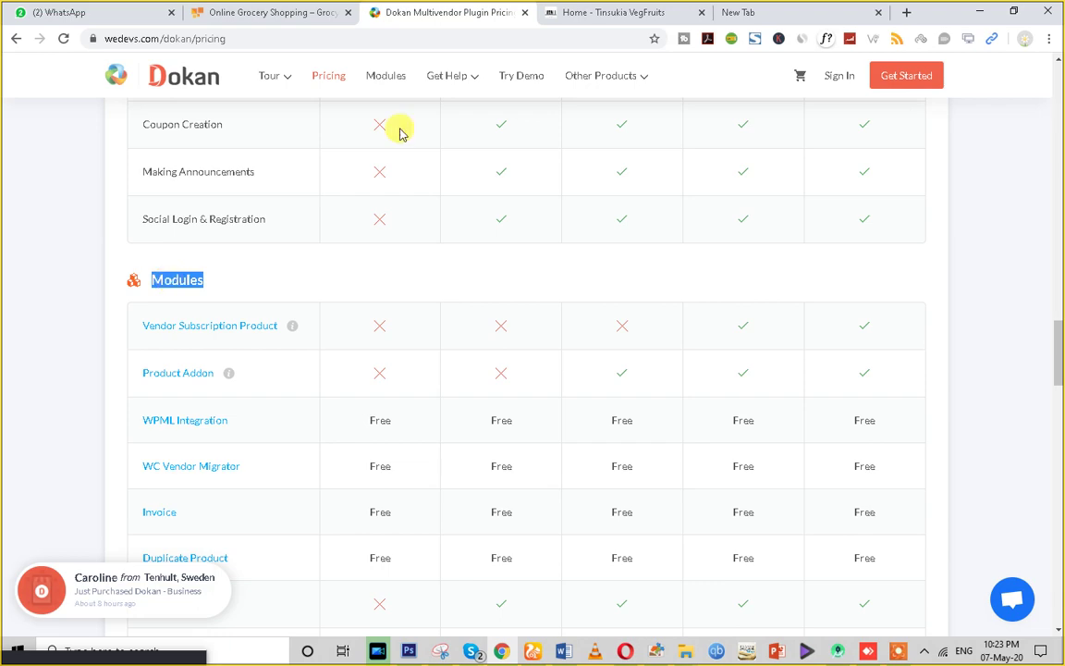
- Switch to the 'Home - Tinsukia VegFruits' page and scroll it
{"action": "left_click", "coordinate": [601, 11]}
{"action": "left_click", "coordinate": [485, 36]}
{"action": "scroll", "coordinate": [388, 396], "scroll_direction": "down", "scroll_amount": 10}
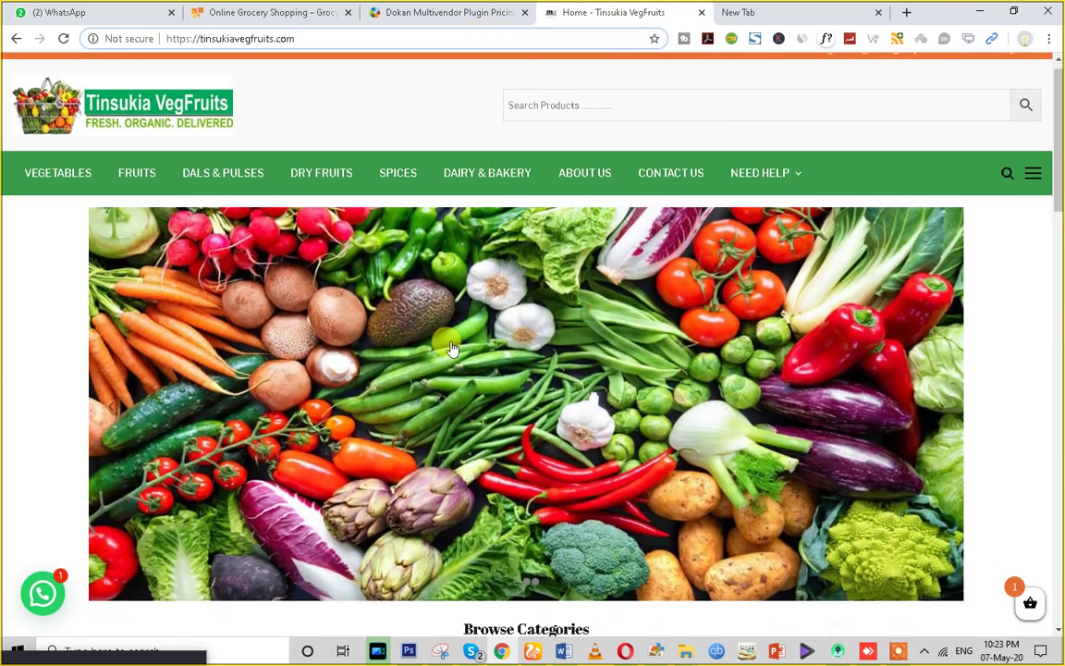
- In the new tab, search Google for 'flipkart' using the suggestion after typing 'fli'
{"action": "left_click", "coordinate": [776, 8]}
{"action": "left_click", "coordinate": [332, 38]}
{"action": "type", "text": "fli"}
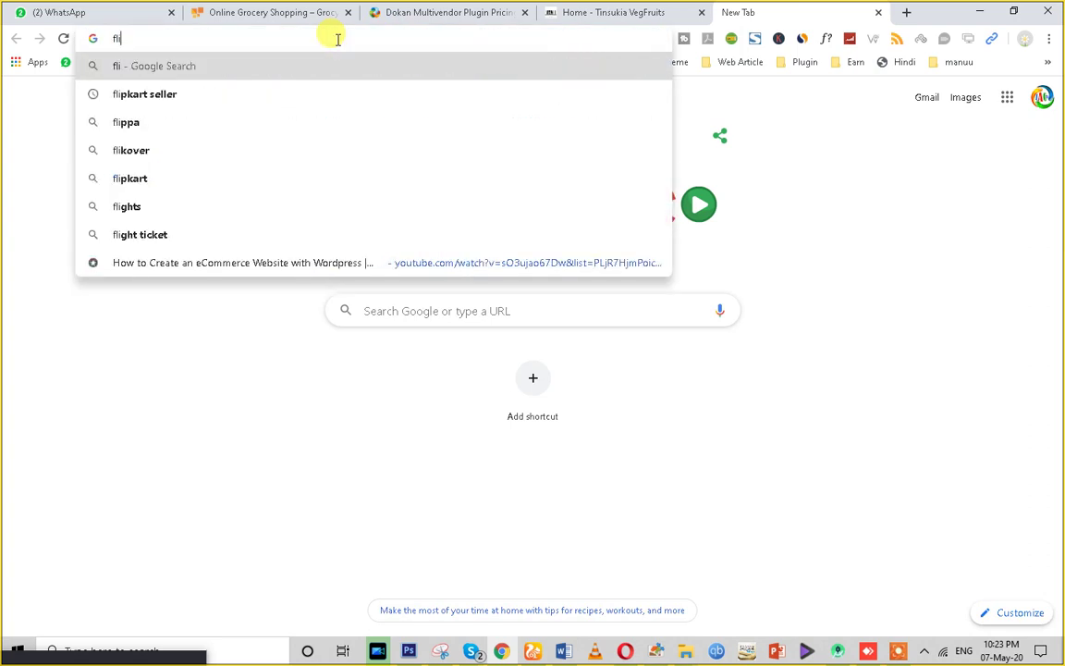
{"action": "left_click", "coordinate": [118, 176]}
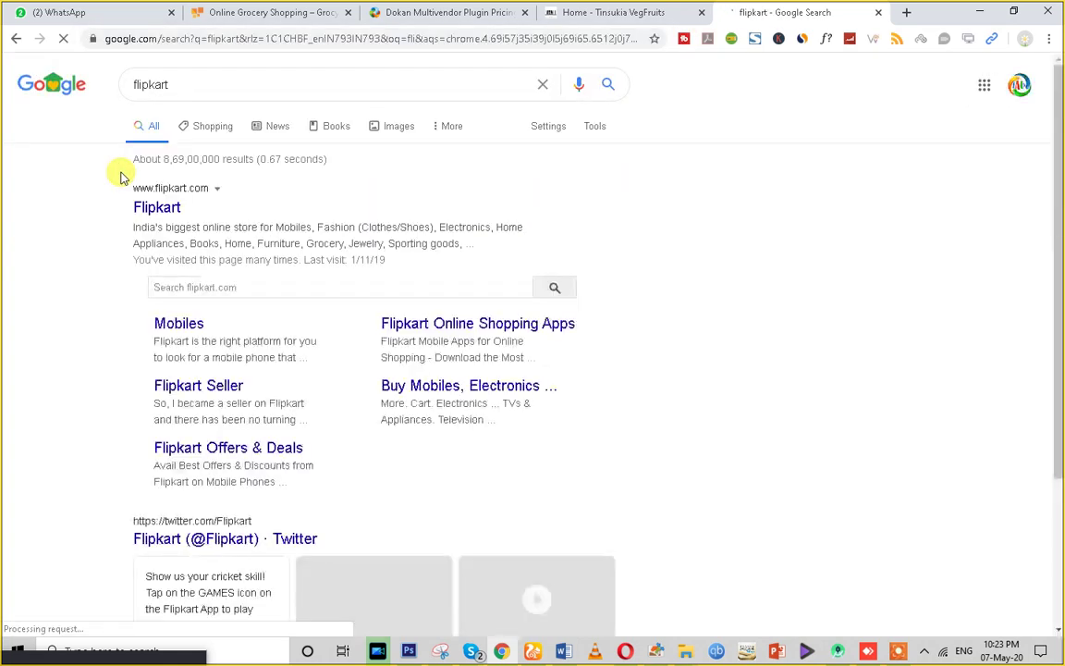
- Open the Flipkart website from the results, then return to the Dokan pricing tab
{"action": "left_click", "coordinate": [165, 211]}
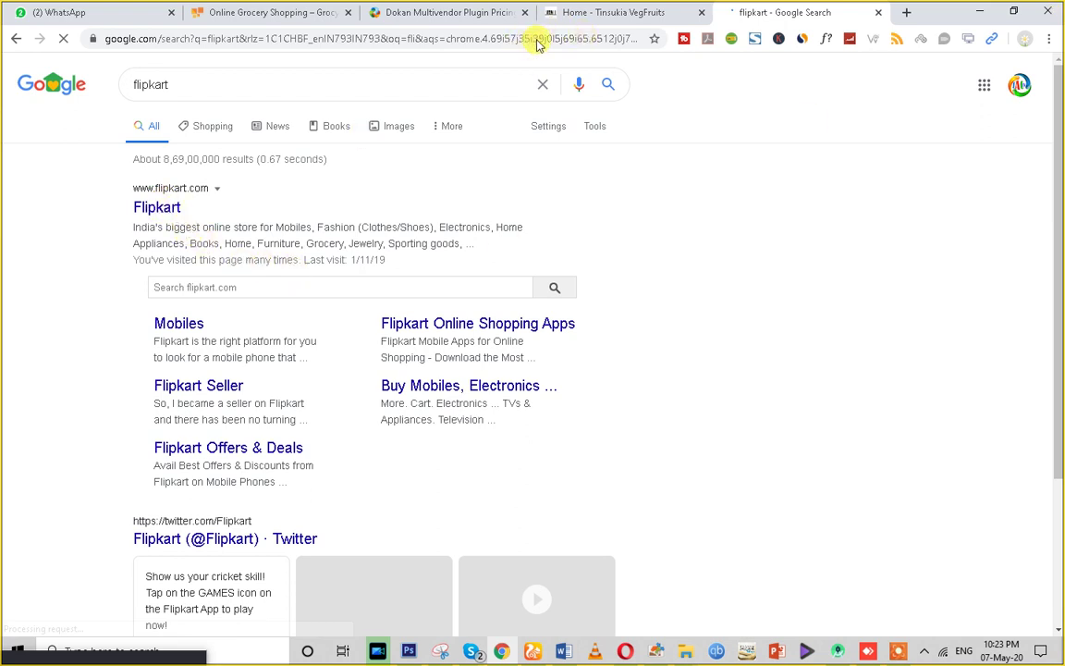
{"action": "left_click", "coordinate": [534, 40]}
{"action": "left_click", "coordinate": [155, 207]}
{"action": "left_click", "coordinate": [462, 13]}
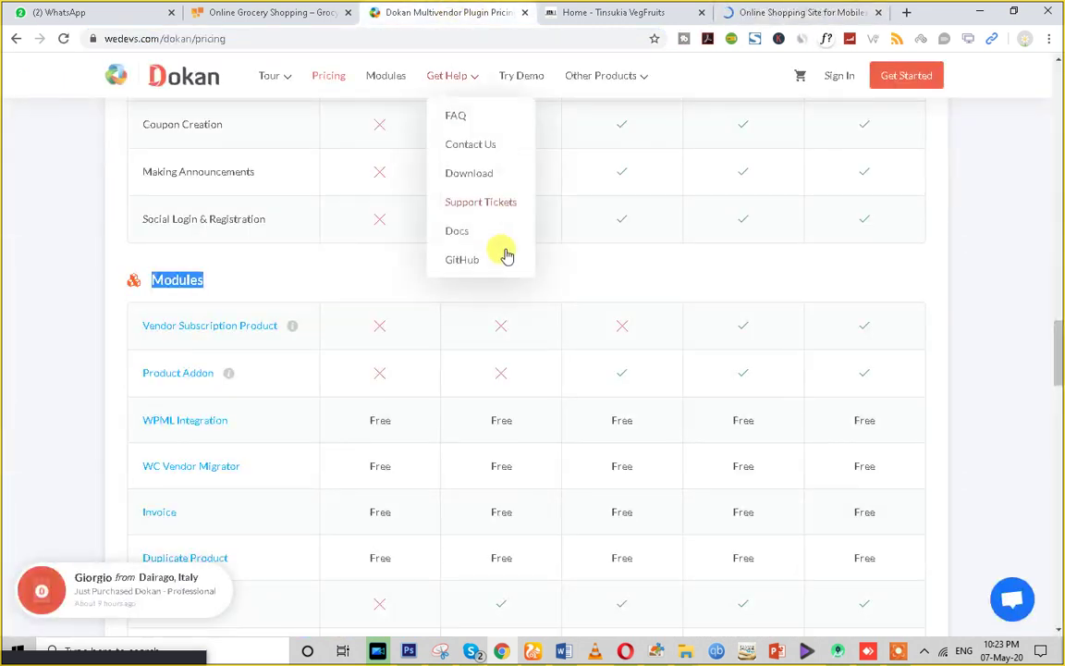
{"action": "scroll", "coordinate": [504, 285], "scroll_direction": "down", "scroll_amount": 3}
{"action": "scroll", "coordinate": [504, 284], "scroll_direction": "down", "scroll_amount": 1}
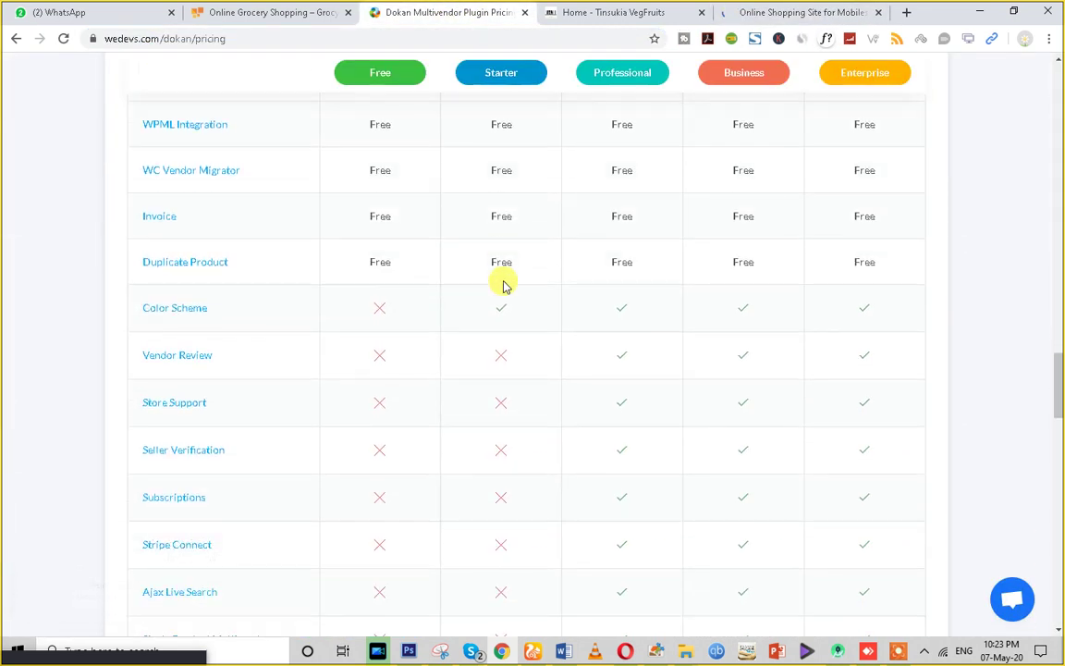
{"action": "scroll", "coordinate": [504, 285], "scroll_direction": "down", "scroll_amount": 7}
{"action": "scroll", "coordinate": [504, 285], "scroll_direction": "down", "scroll_amount": 5}
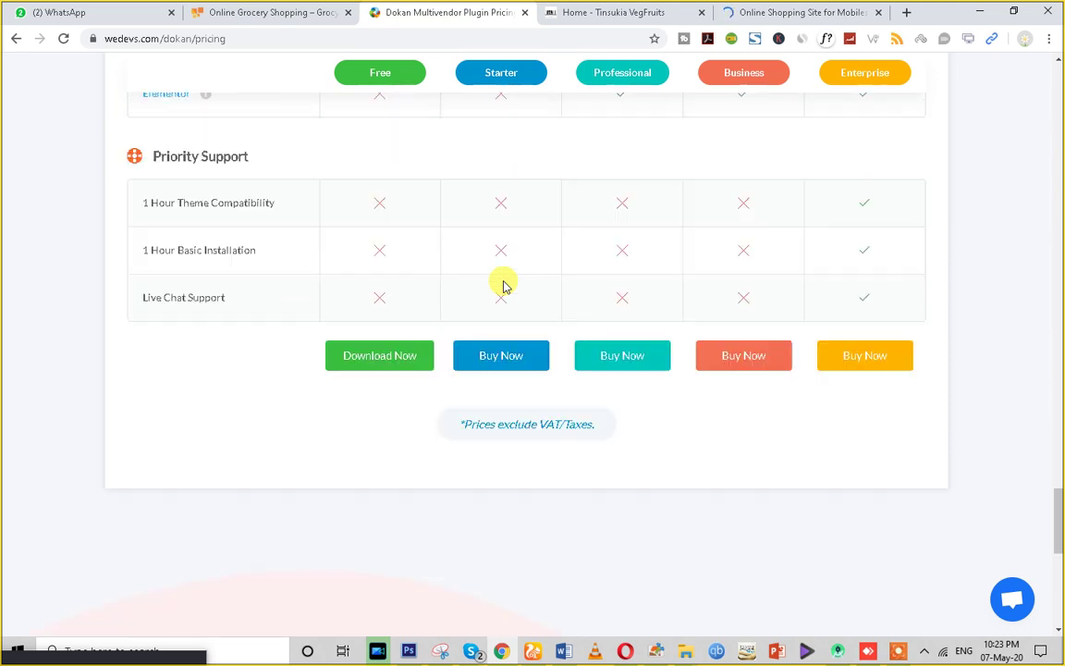
{"action": "scroll", "coordinate": [504, 285], "scroll_direction": "up", "scroll_amount": 6}
{"action": "scroll", "coordinate": [503, 285], "scroll_direction": "up", "scroll_amount": 12}
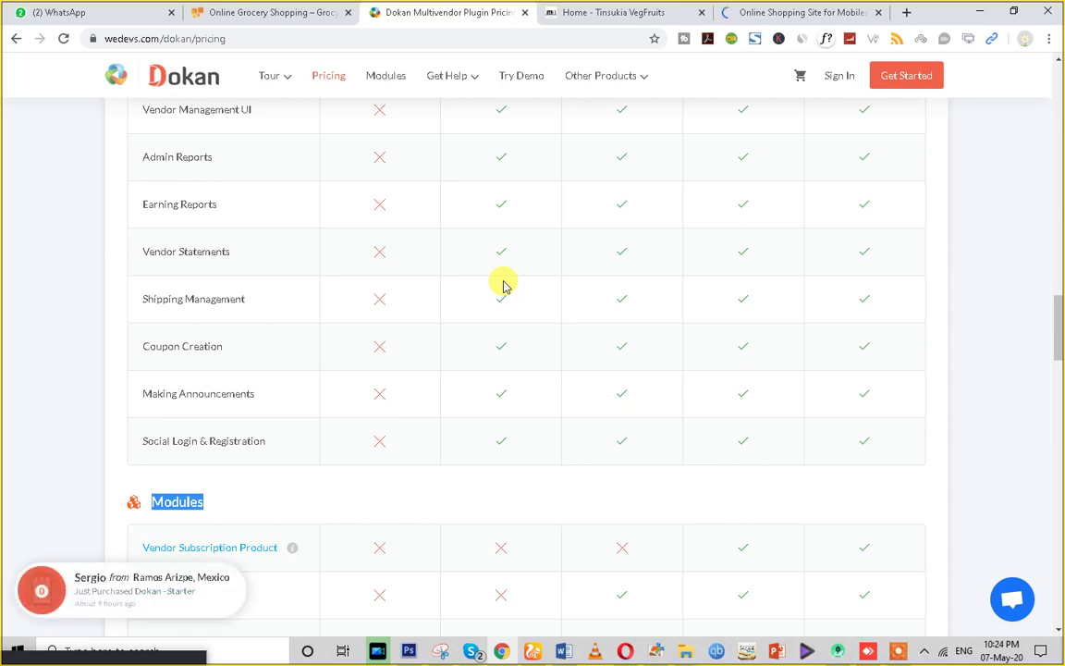
{"action": "scroll", "coordinate": [504, 285], "scroll_direction": "up", "scroll_amount": 20}
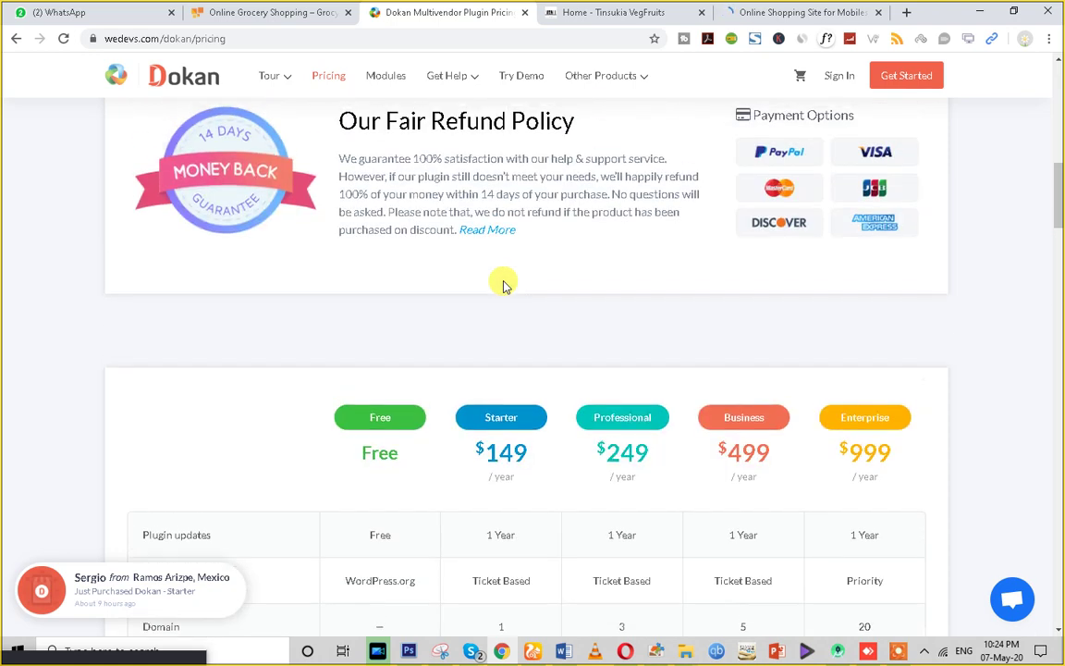
{"action": "scroll", "coordinate": [504, 286], "scroll_direction": "up", "scroll_amount": 5}
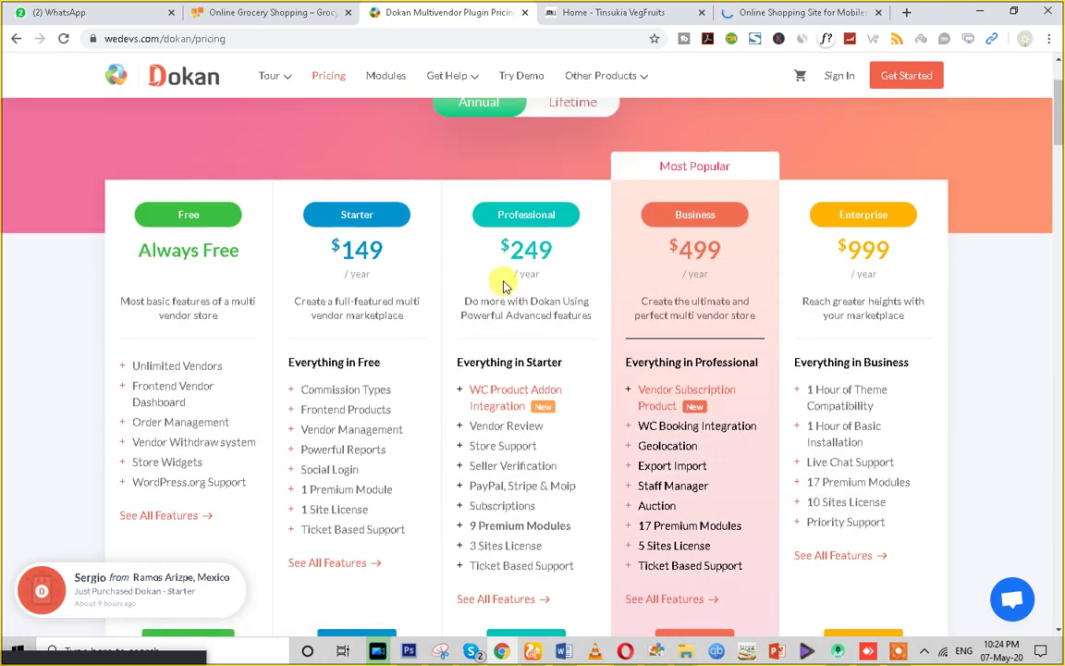
{"action": "scroll", "coordinate": [504, 286], "scroll_direction": "up", "scroll_amount": 1}
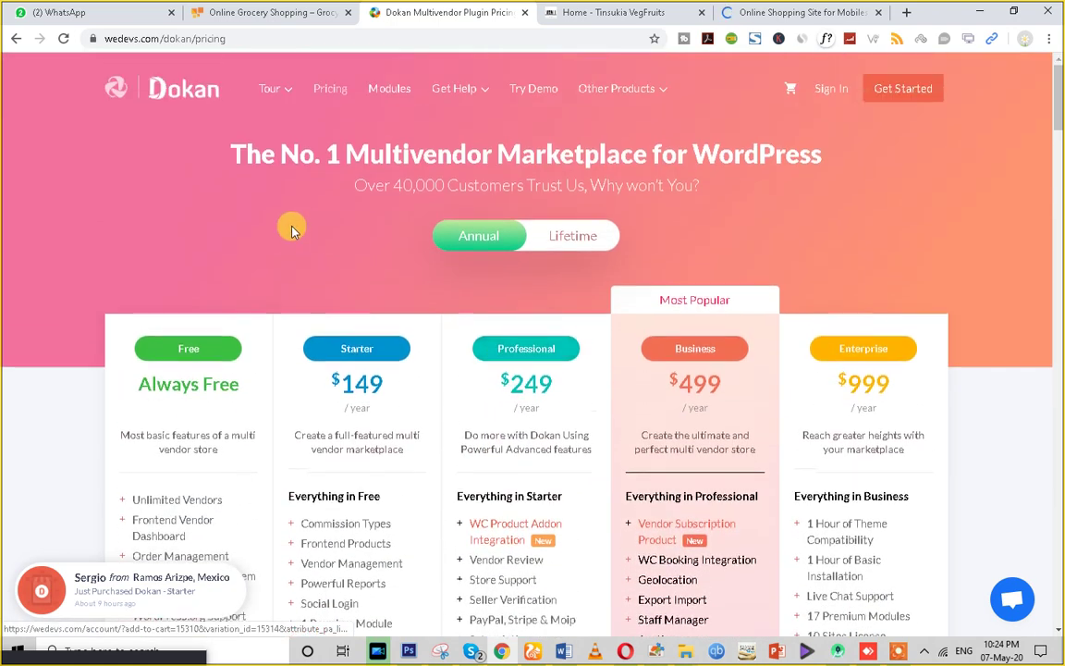
{"action": "double_click", "coordinate": [680, 305]}
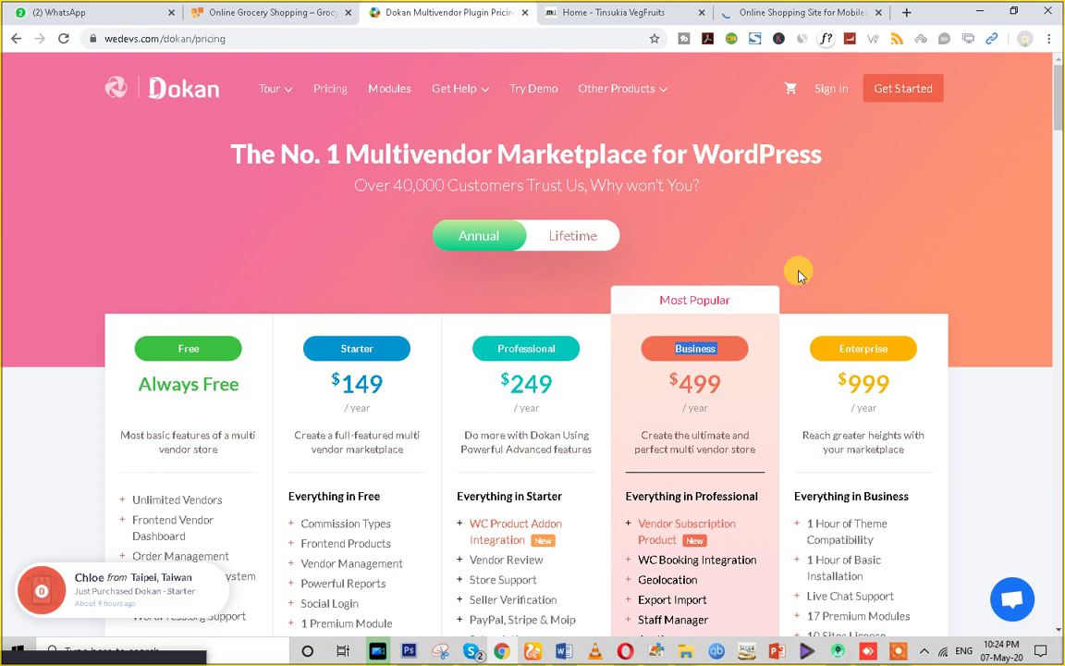
{"action": "left_click", "coordinate": [551, 242]}
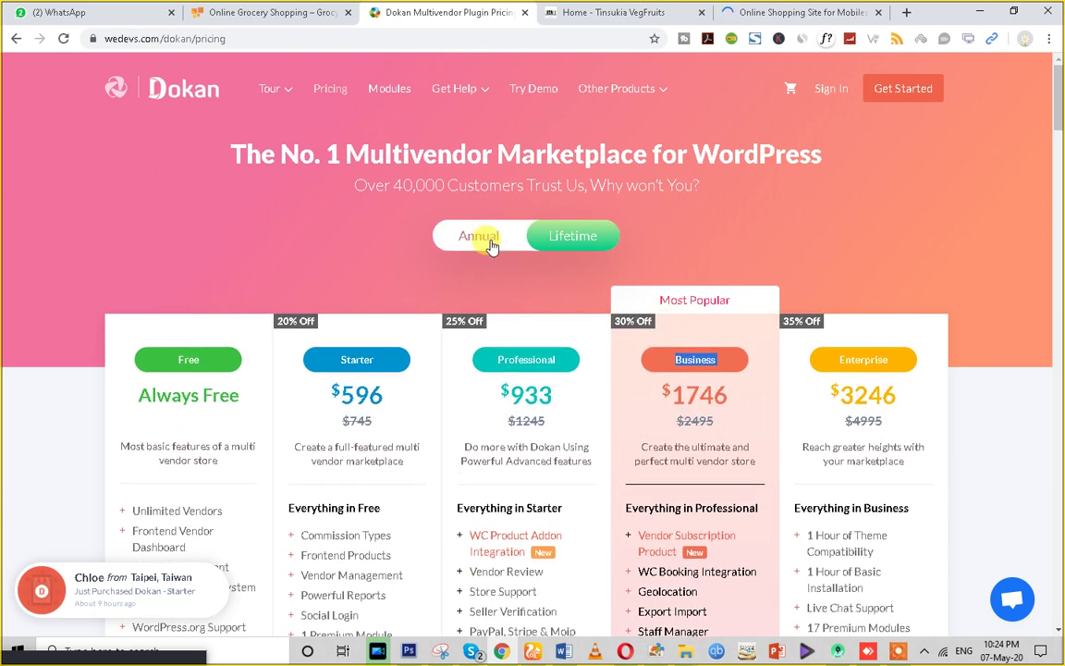
{"action": "left_click_drag", "start_coordinate": [660, 394], "coordinate": [733, 401]}
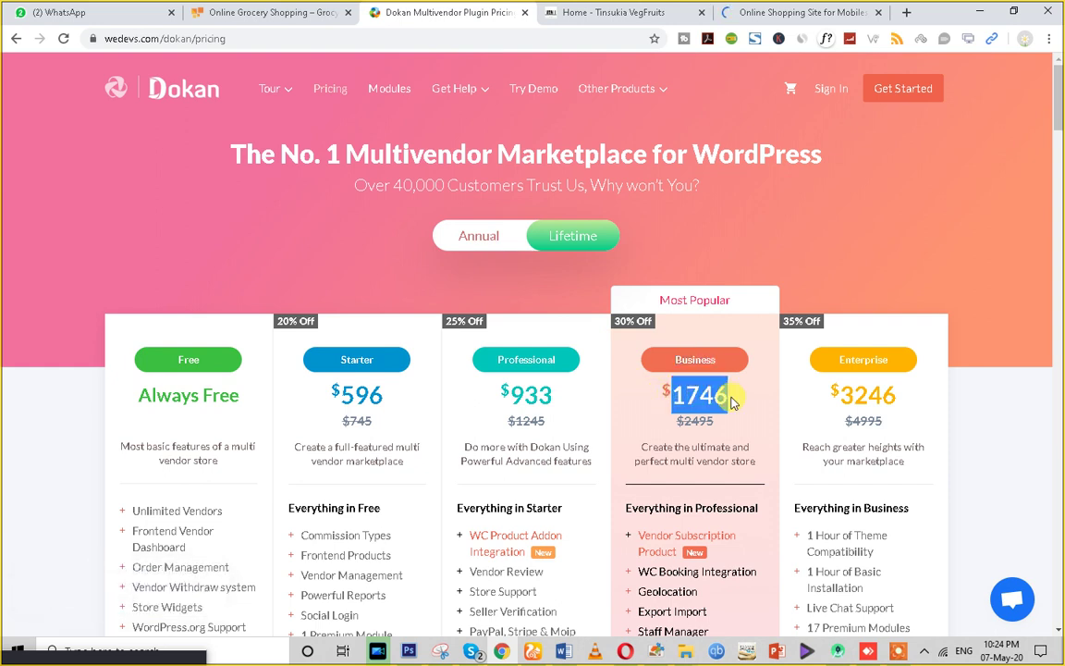
{"action": "left_click", "coordinate": [481, 242]}
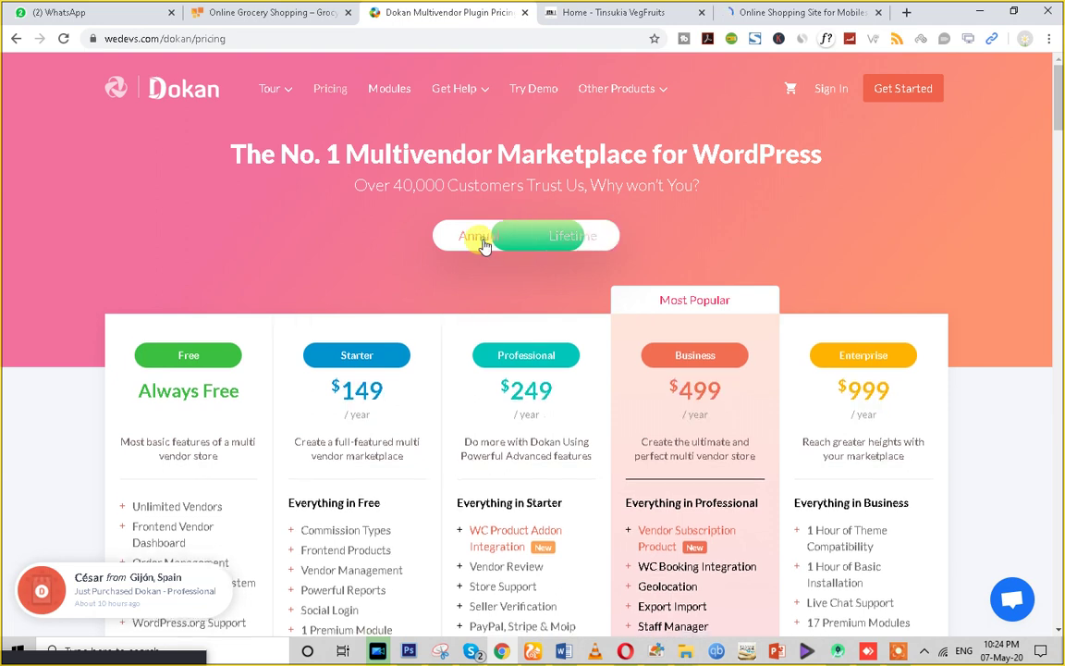
{"action": "scroll", "coordinate": [481, 242], "scroll_direction": "down", "scroll_amount": 3}
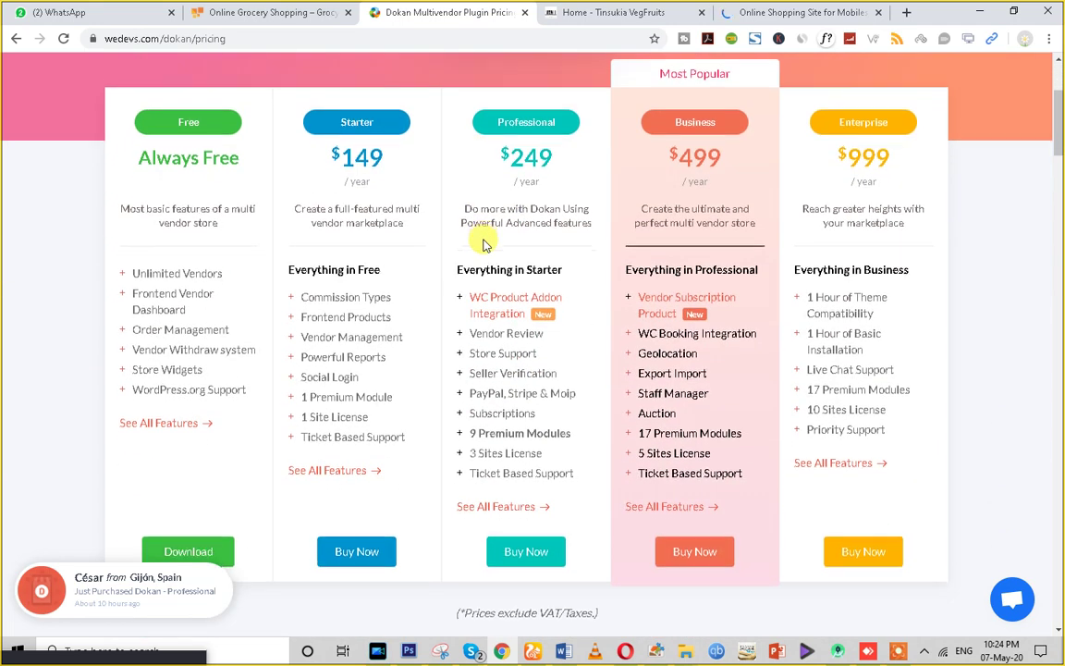
{"action": "triple_click", "coordinate": [650, 382]}
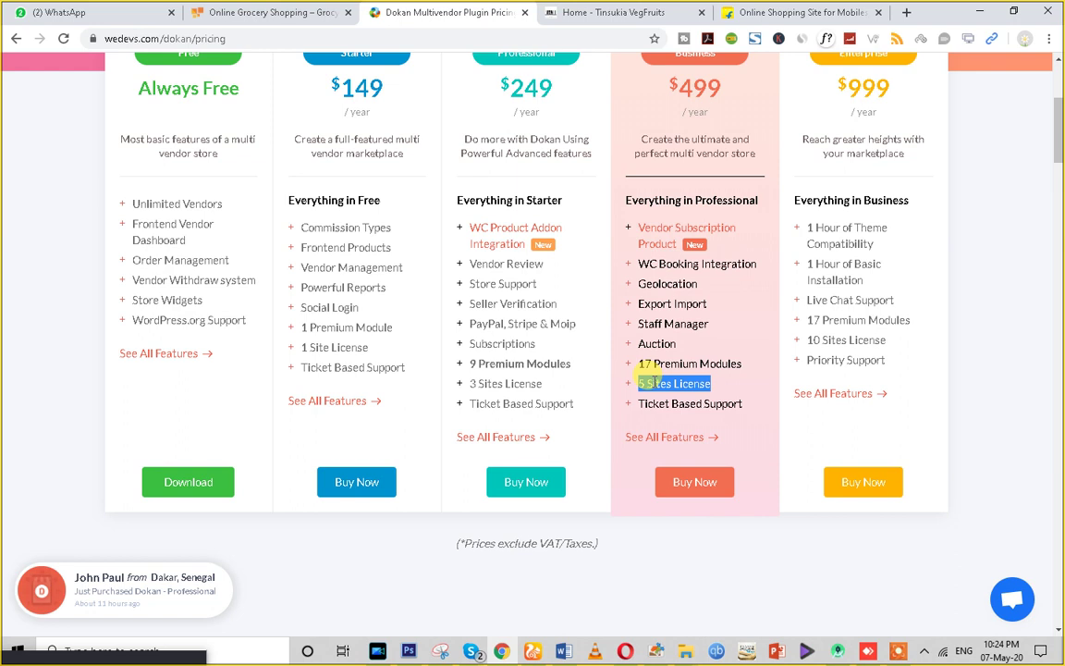
{"action": "scroll", "coordinate": [804, 268], "scroll_direction": "up", "scroll_amount": 4}
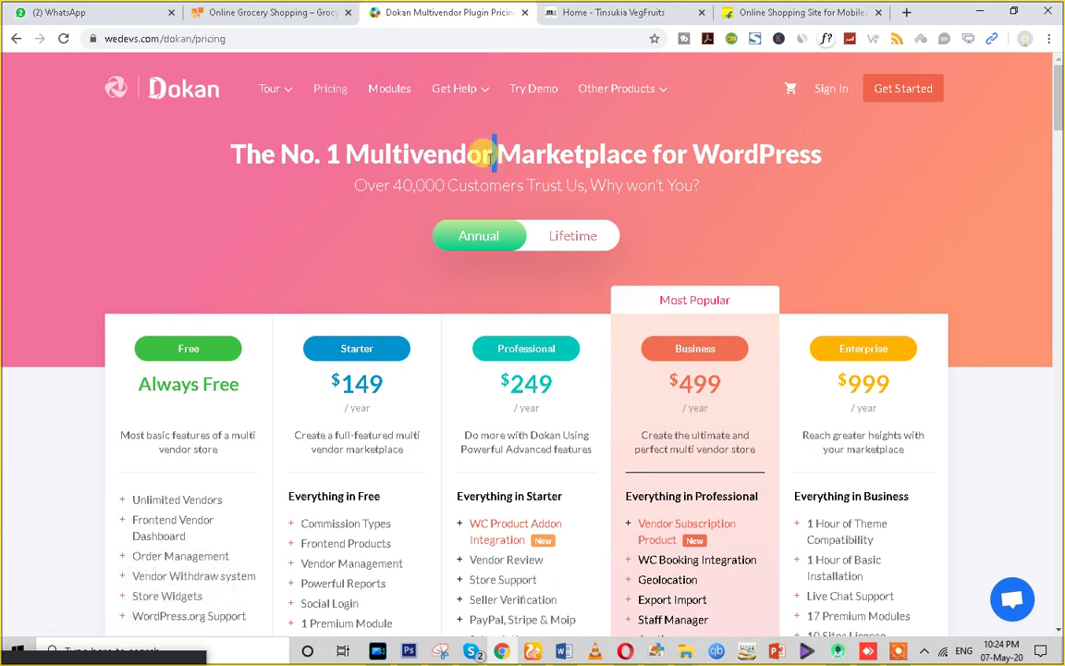
{"action": "scroll", "coordinate": [606, 183], "scroll_direction": "down", "scroll_amount": 2}
{"action": "left_click_drag", "start_coordinate": [680, 236], "coordinate": [721, 241]}
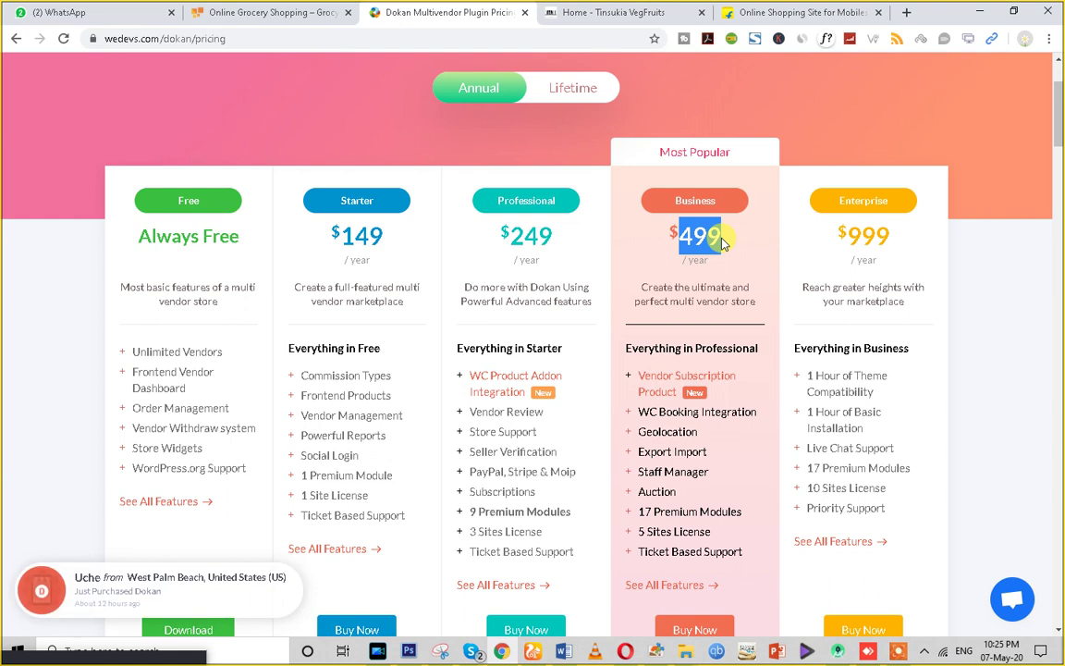
{"action": "scroll", "coordinate": [418, 159], "scroll_direction": "up", "scroll_amount": 2}
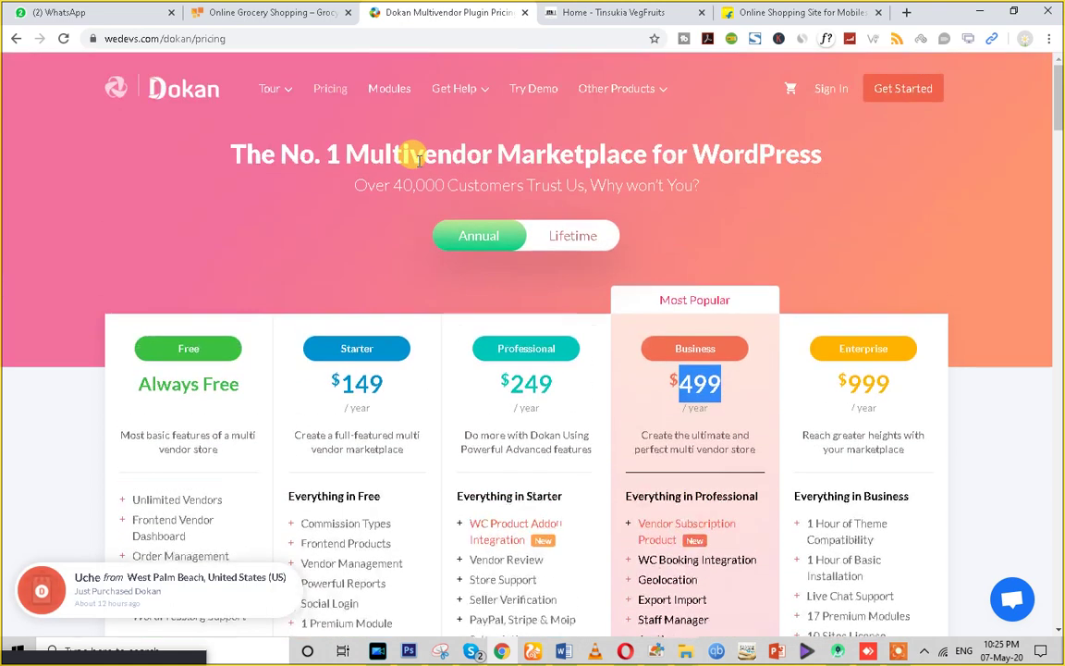
{"action": "left_click", "coordinate": [552, 238]}
{"action": "left_click", "coordinate": [492, 240]}
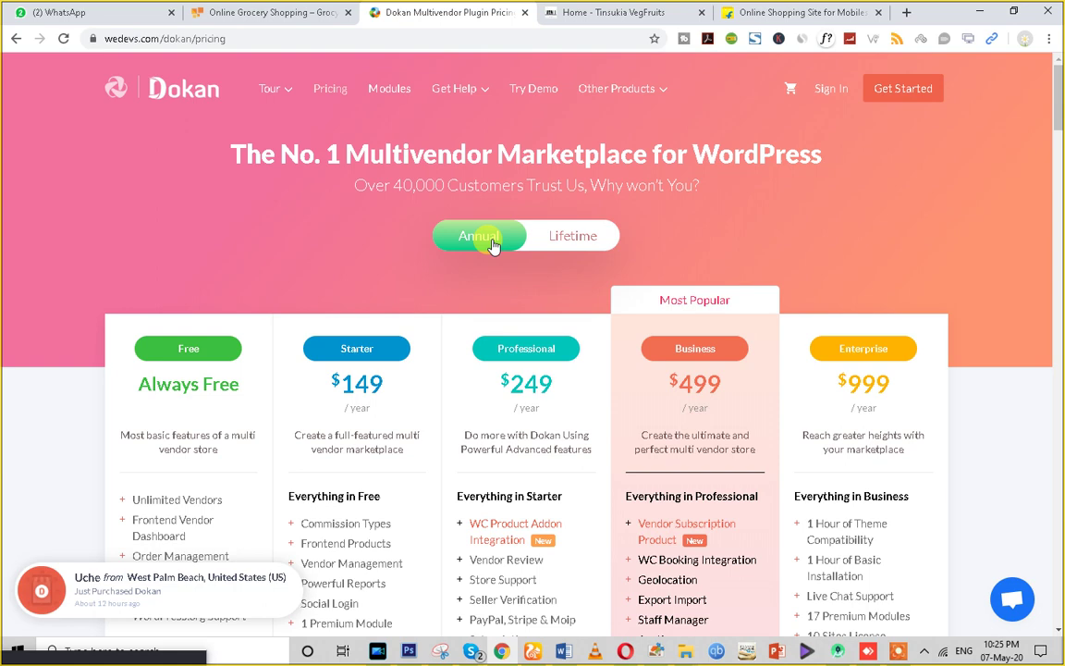
{"action": "left_click", "coordinate": [606, 13]}
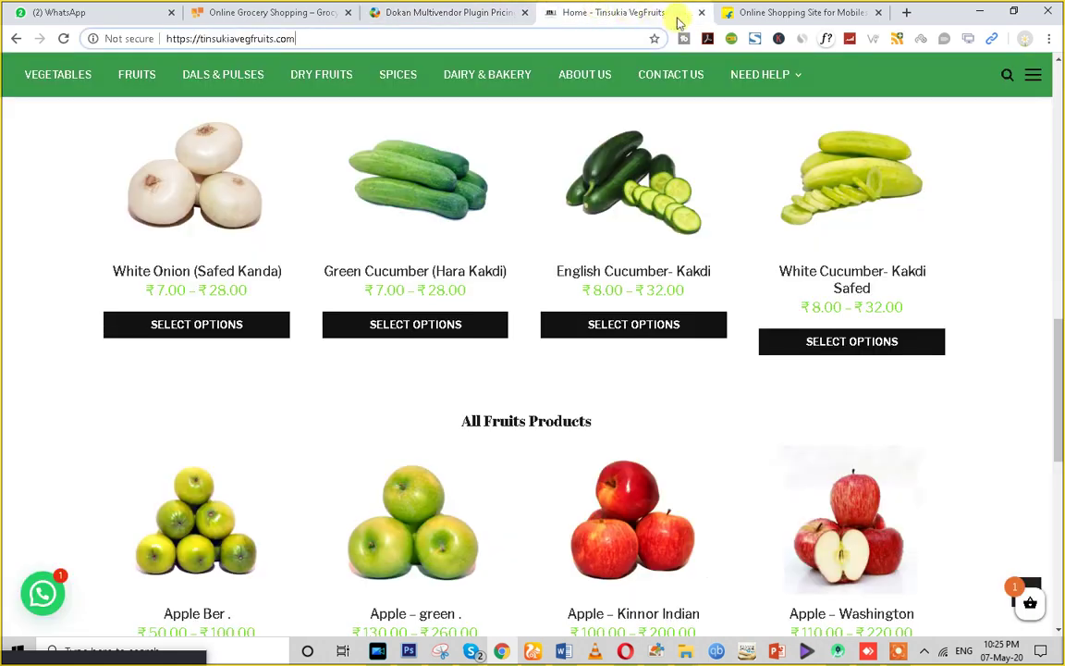
- Close the Tinsukia VegFruits and Flipkart tabs
{"action": "scroll", "coordinate": [342, 320], "scroll_direction": "up", "scroll_amount": 10}
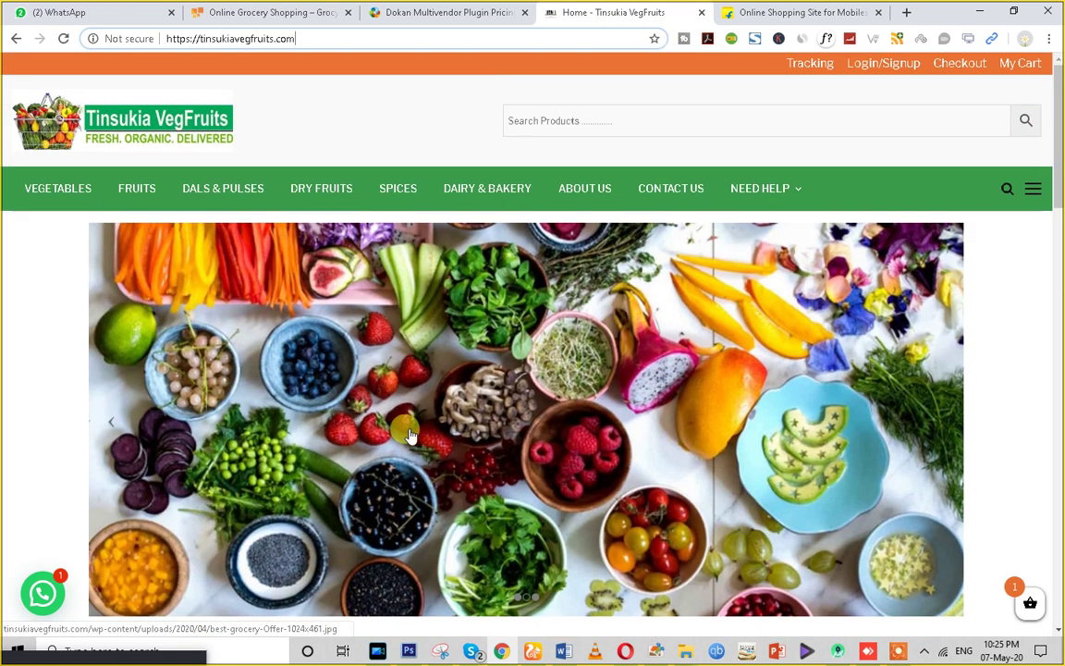
{"action": "scroll", "coordinate": [518, 476], "scroll_direction": "down", "scroll_amount": 4}
{"action": "scroll", "coordinate": [518, 476], "scroll_direction": "down", "scroll_amount": 10}
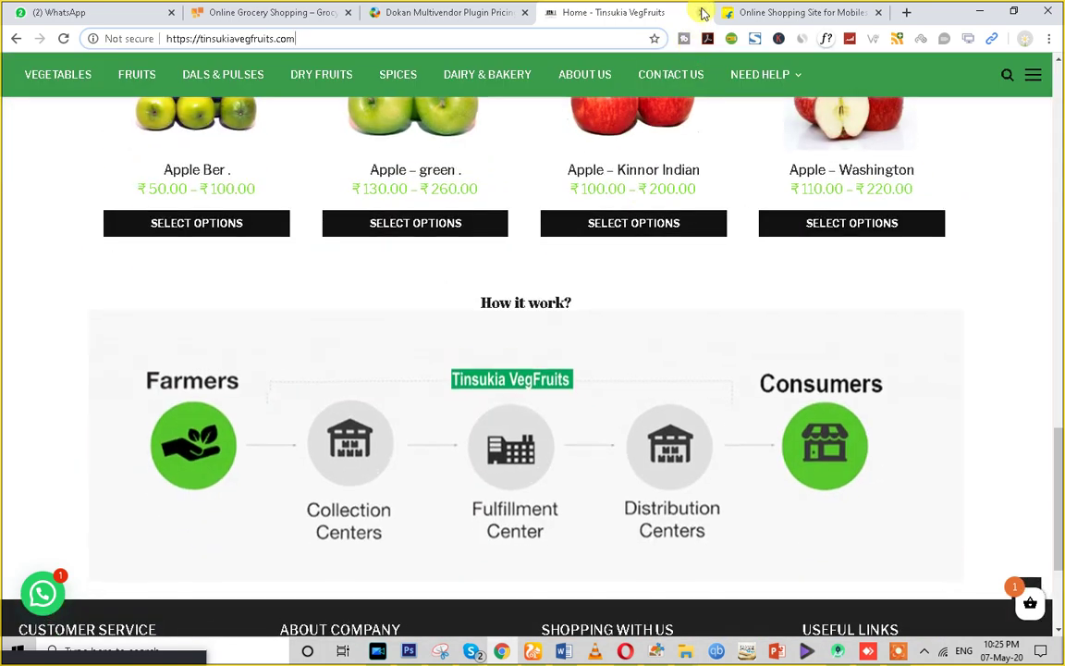
{"action": "left_click", "coordinate": [702, 13]}
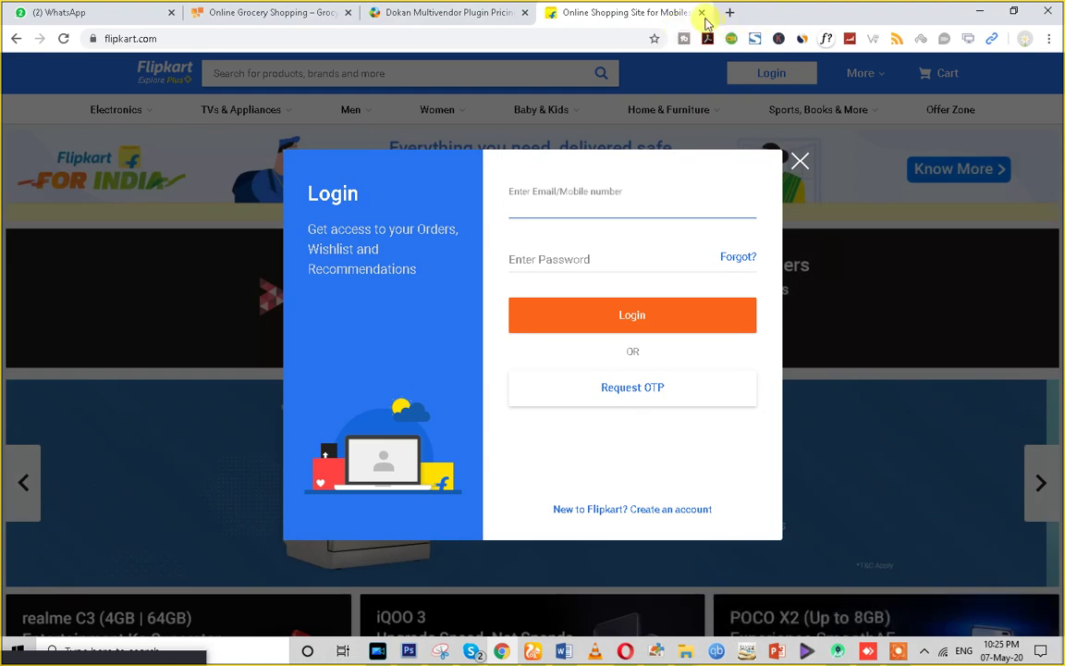
{"action": "left_click", "coordinate": [701, 13]}
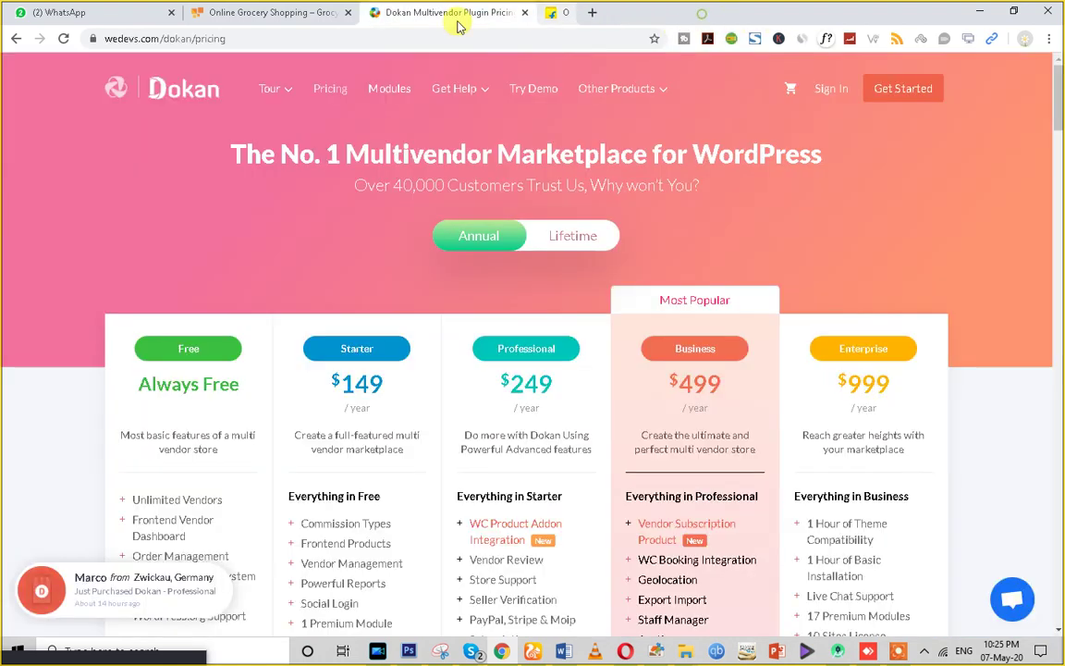
- Scroll through the GrocyBaskets store's grocery product listings
{"action": "left_click", "coordinate": [295, 14]}
{"action": "scroll", "coordinate": [396, 380], "scroll_direction": "down", "scroll_amount": 10}
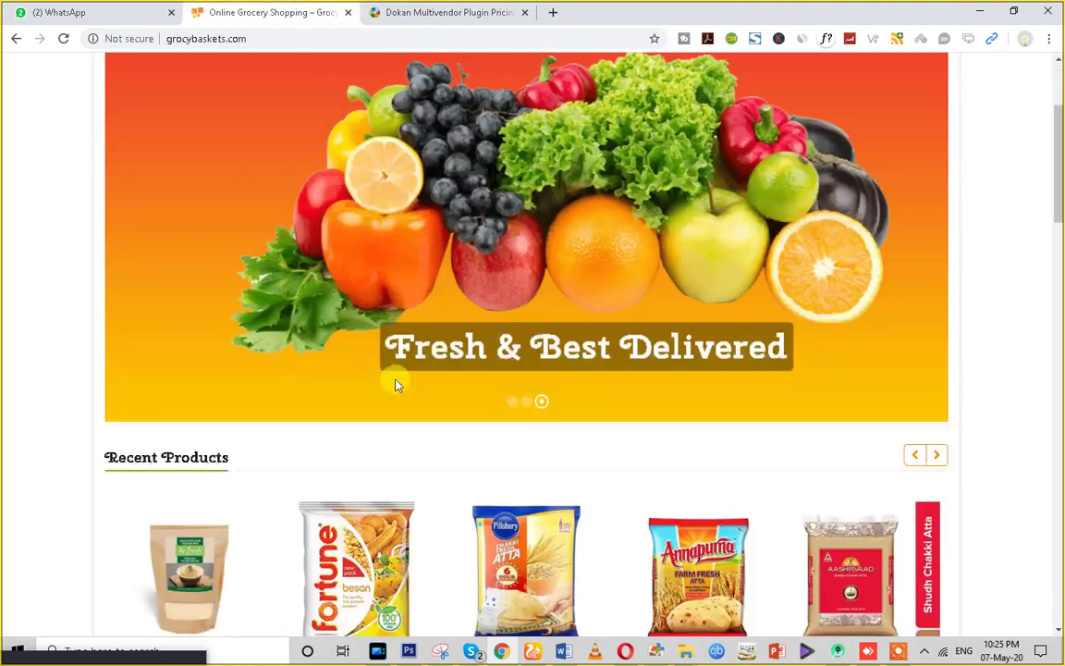
{"action": "scroll", "coordinate": [374, 434], "scroll_direction": "down", "scroll_amount": 15}
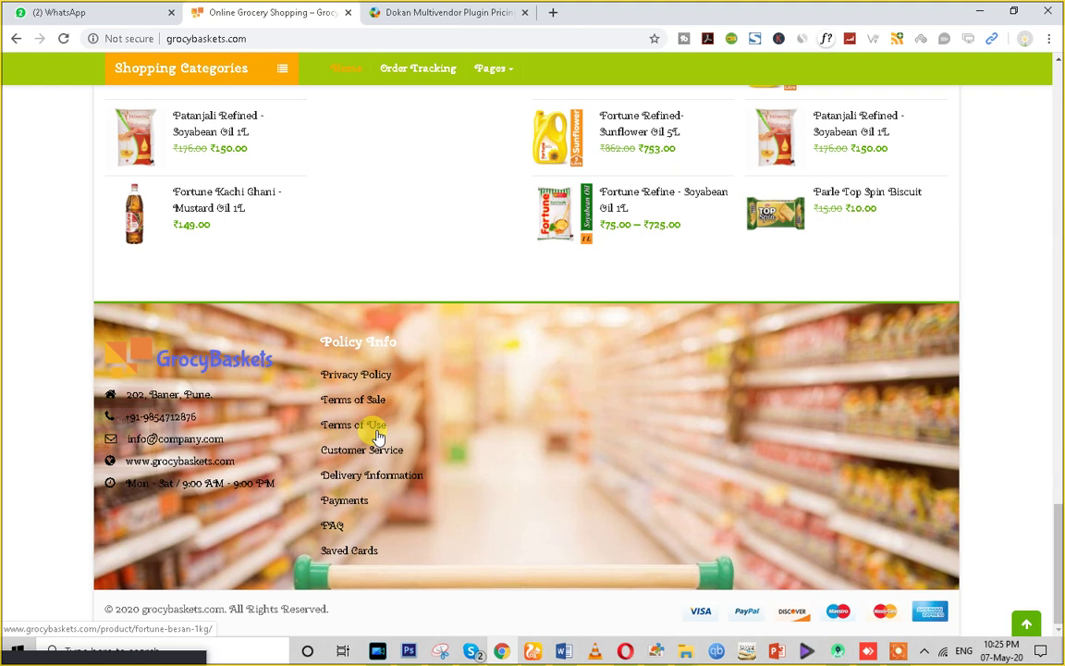
{"action": "scroll", "coordinate": [370, 434], "scroll_direction": "up", "scroll_amount": 6}
{"action": "scroll", "coordinate": [366, 433], "scroll_direction": "up", "scroll_amount": 10}
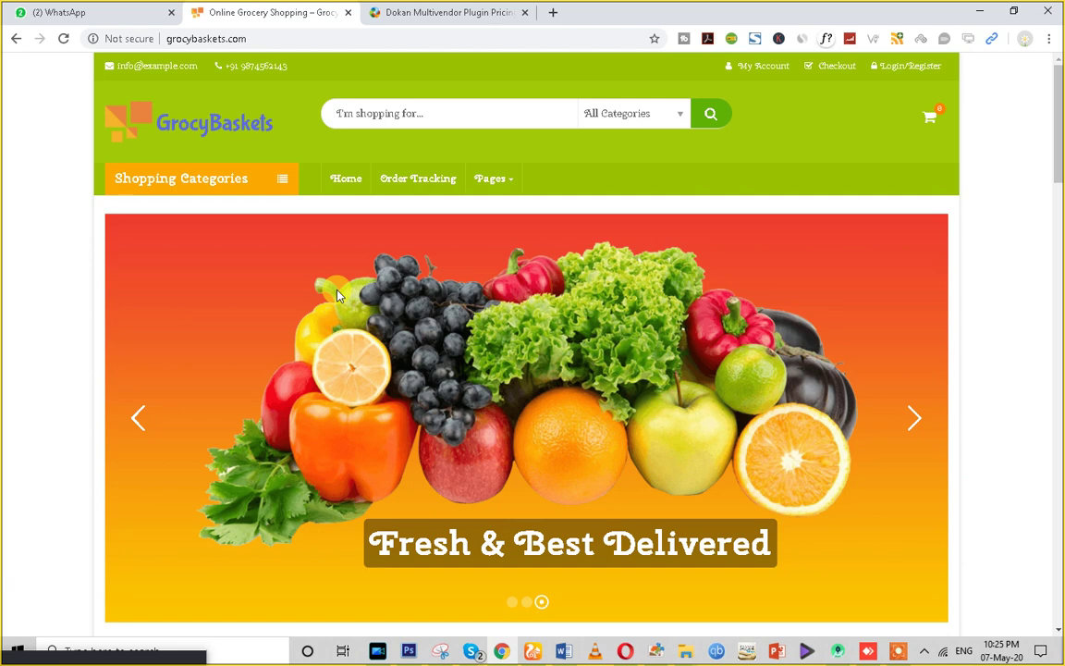
{"action": "scroll", "coordinate": [337, 296], "scroll_direction": "down", "scroll_amount": 20}
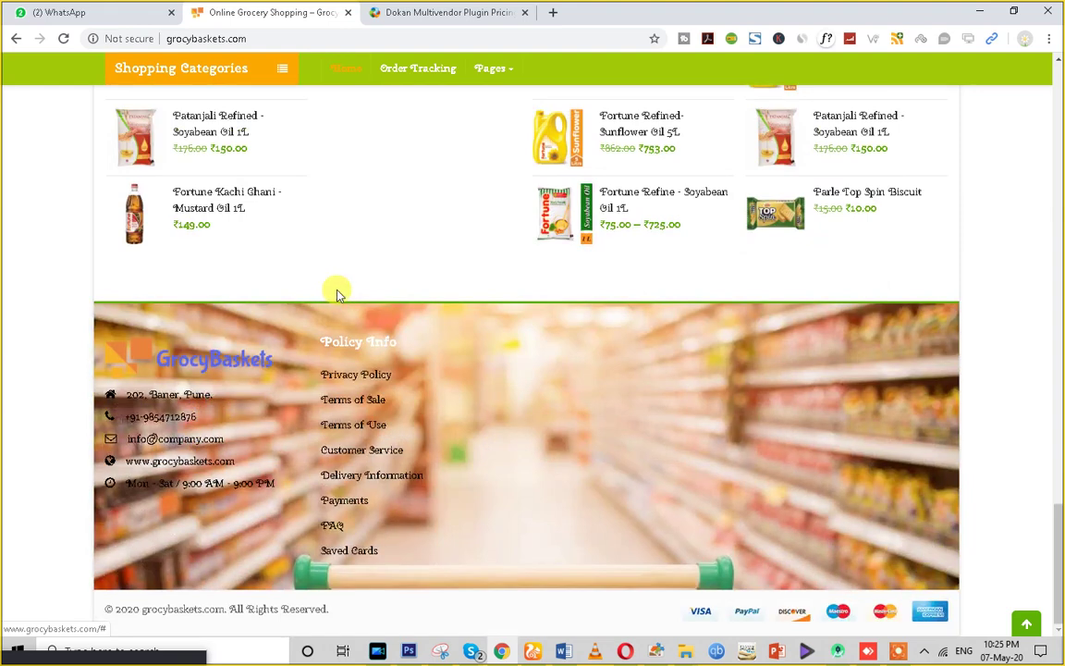
- Glance at Dokan pricing, return to GrocyBaskets, then bring the Skype group call to the front
{"action": "left_click", "coordinate": [370, 13]}
{"action": "left_click", "coordinate": [245, 13]}
{"action": "scroll", "coordinate": [412, 355], "scroll_direction": "up", "scroll_amount": 3}
{"action": "scroll", "coordinate": [412, 355], "scroll_direction": "up", "scroll_amount": 10}
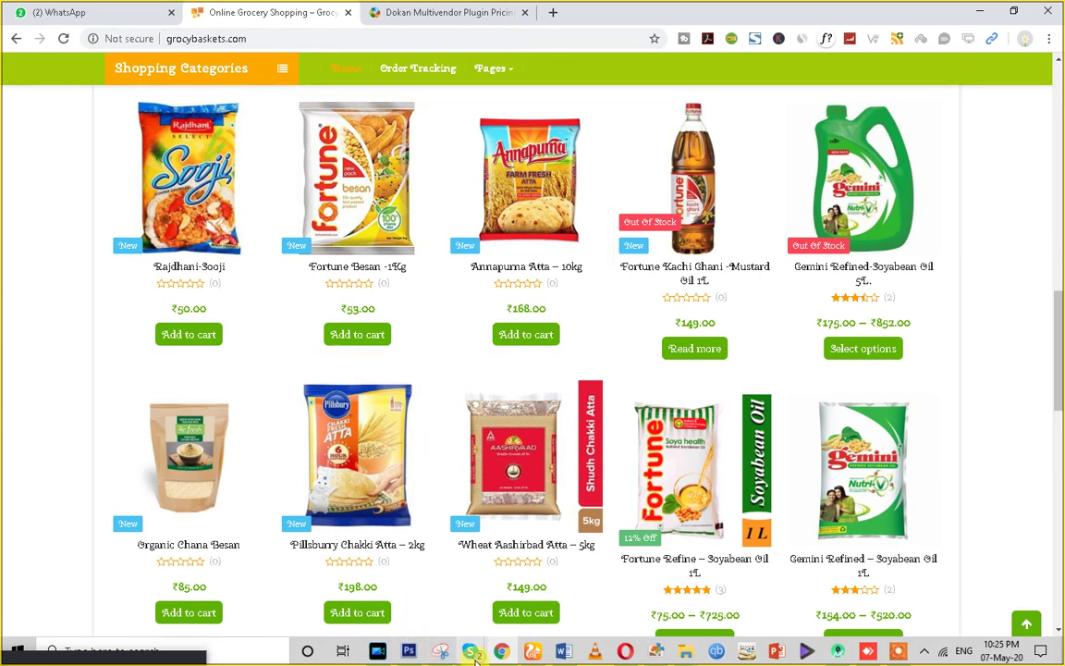
{"action": "left_click", "coordinate": [456, 638]}
{"action": "left_click", "coordinate": [428, 596]}
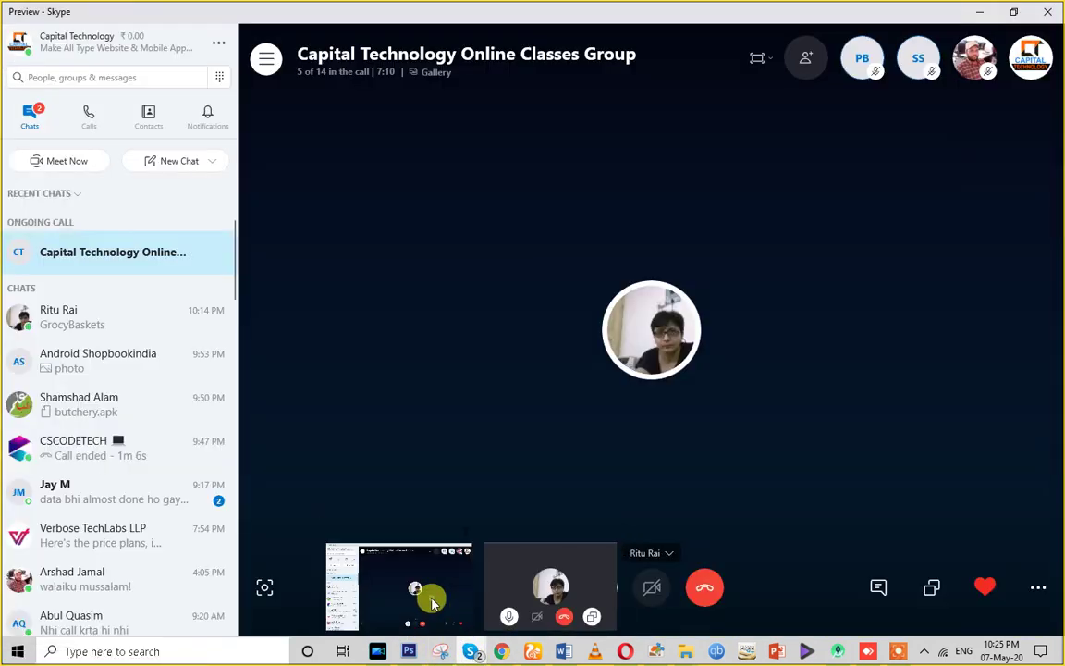
- Open the call's chat and decline saving the cPanel password
{"action": "left_click", "coordinate": [879, 586]}
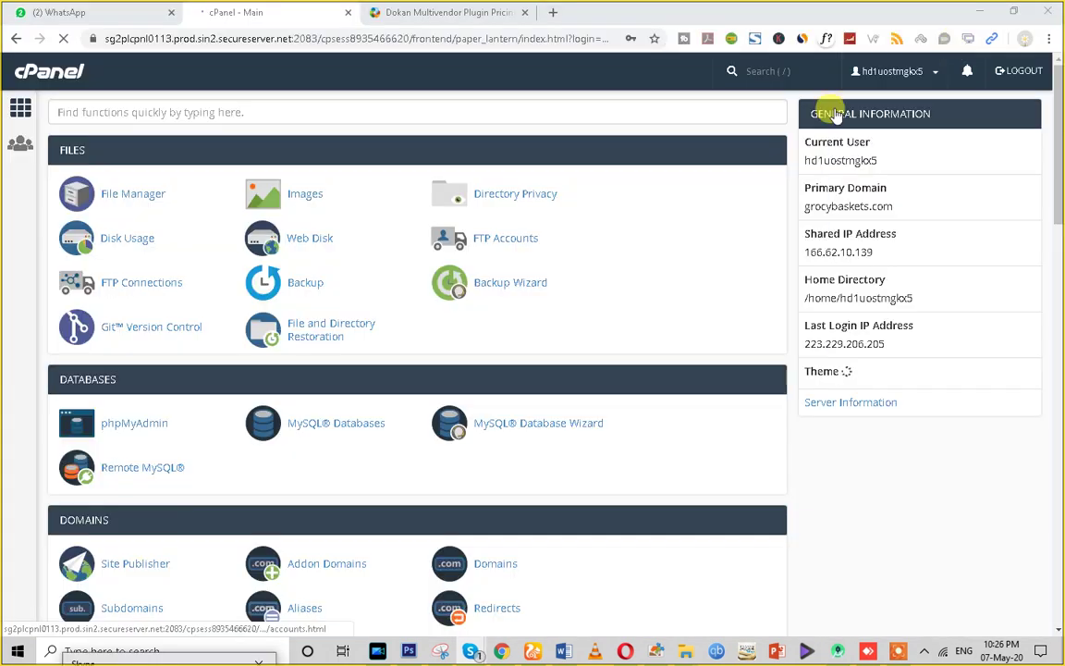
{"action": "scroll", "coordinate": [587, 299], "scroll_direction": "down", "scroll_amount": 1}
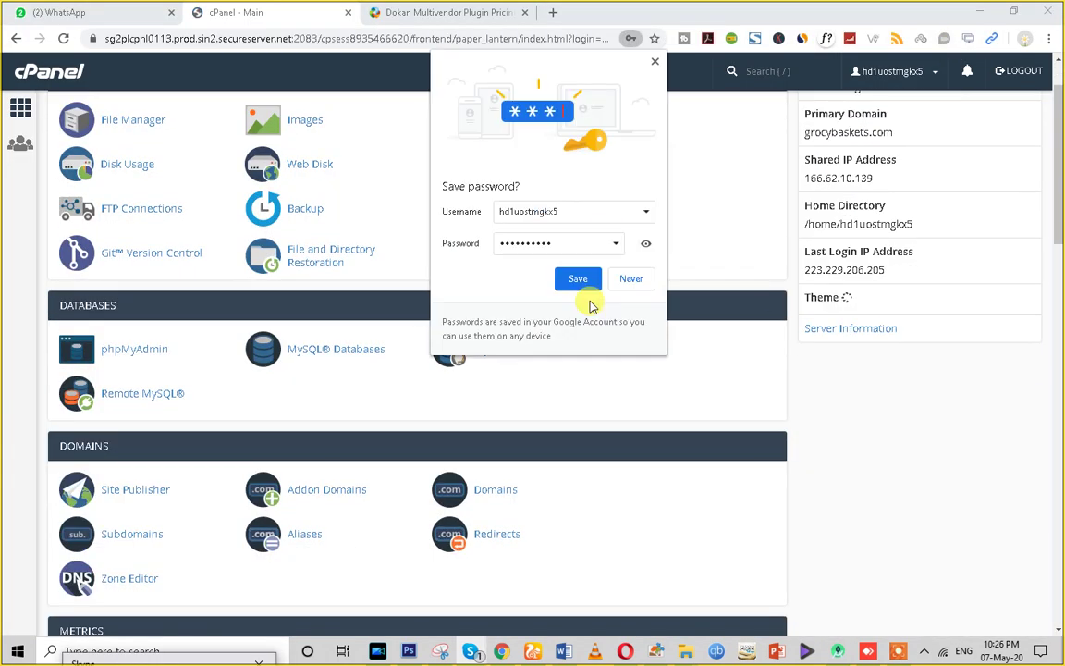
{"action": "left_click", "coordinate": [632, 280]}
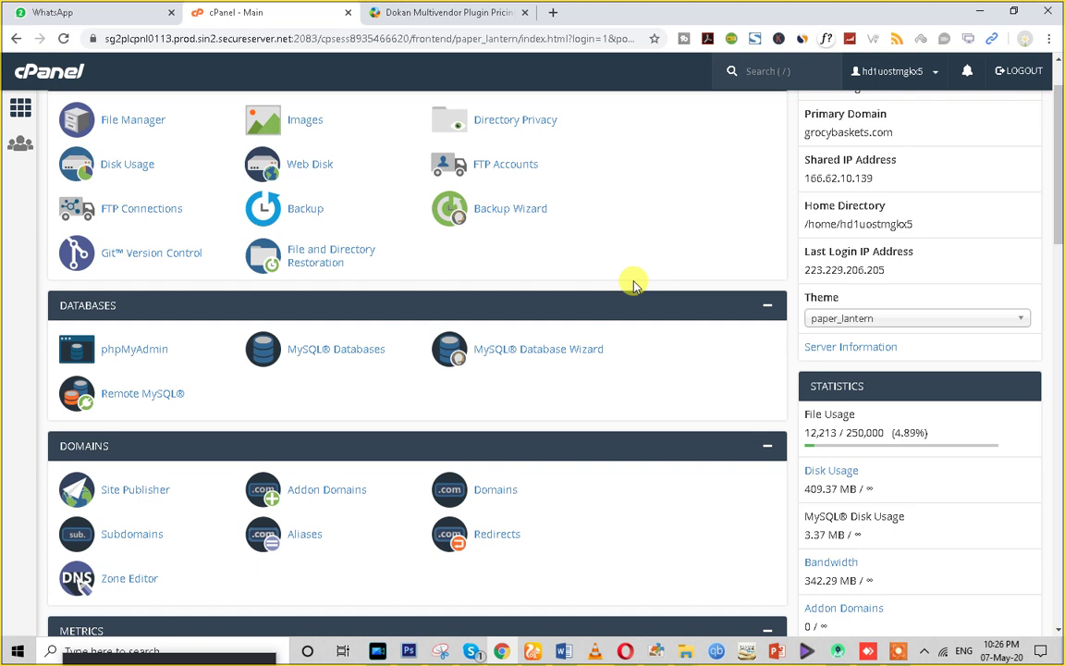
- Find the Software section and open Installatron to see the installed Grocery WordPress site
{"action": "scroll", "coordinate": [634, 285], "scroll_direction": "down", "scroll_amount": 6}
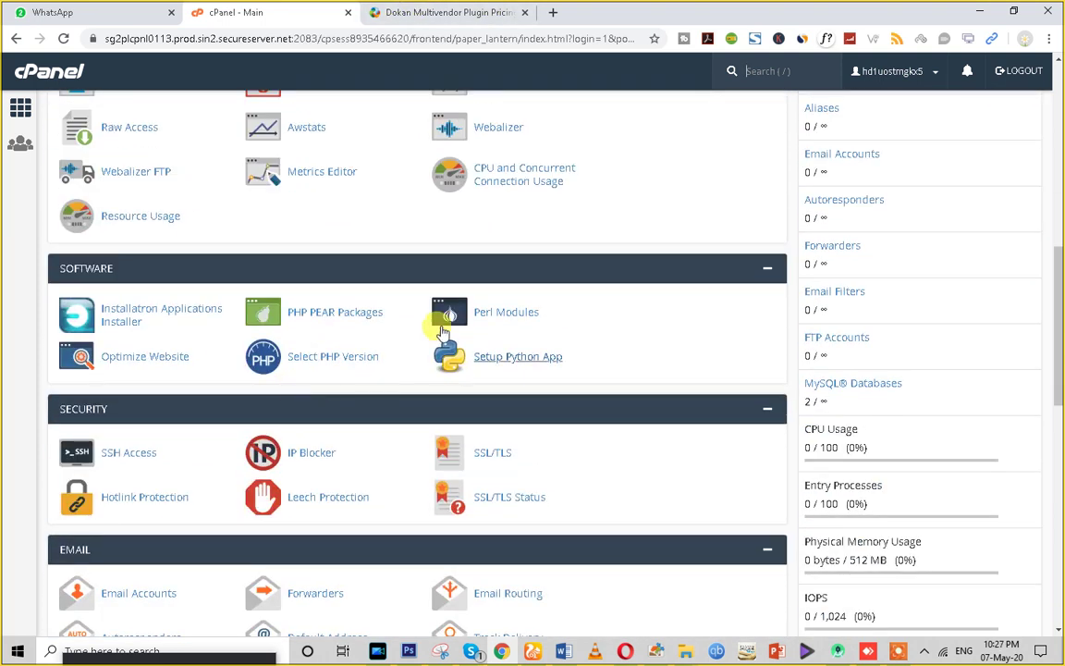
{"action": "scroll", "coordinate": [172, 425], "scroll_direction": "down", "scroll_amount": 1}
{"action": "scroll", "coordinate": [166, 474], "scroll_direction": "down", "scroll_amount": 2}
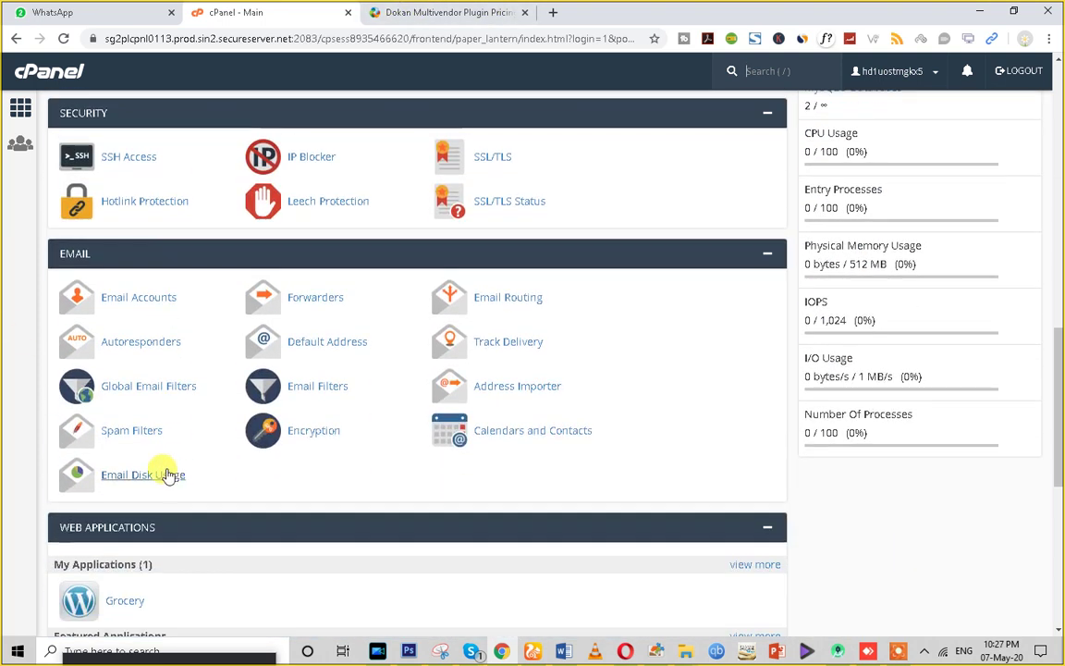
{"action": "scroll", "coordinate": [424, 454], "scroll_direction": "down", "scroll_amount": 3}
{"action": "scroll", "coordinate": [423, 452], "scroll_direction": "down", "scroll_amount": 3}
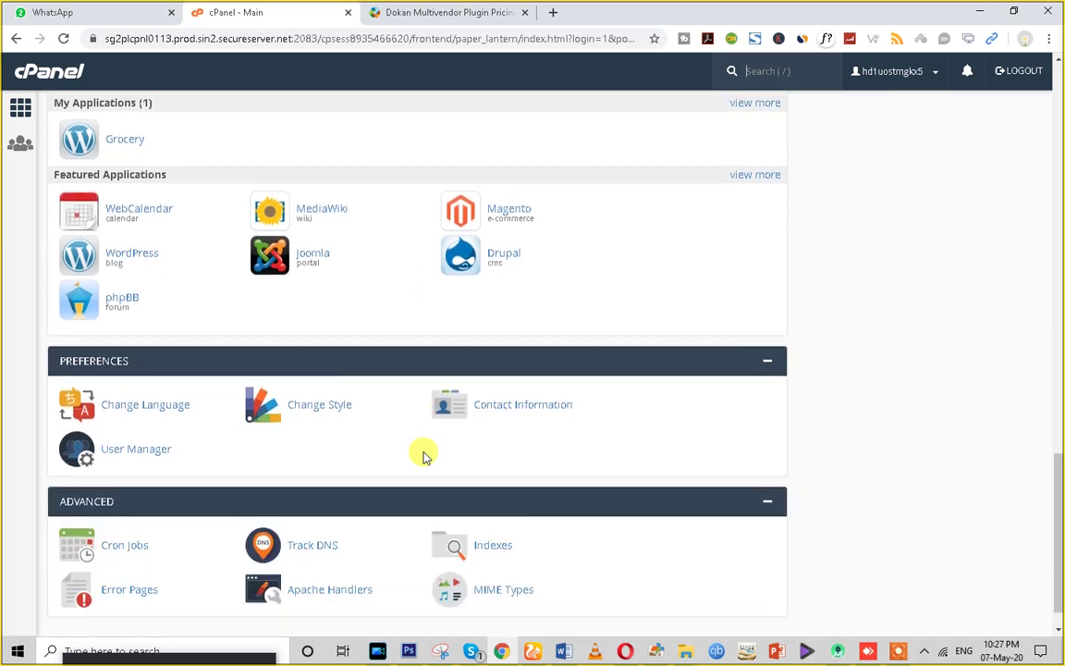
{"action": "scroll", "coordinate": [416, 445], "scroll_direction": "up", "scroll_amount": 3}
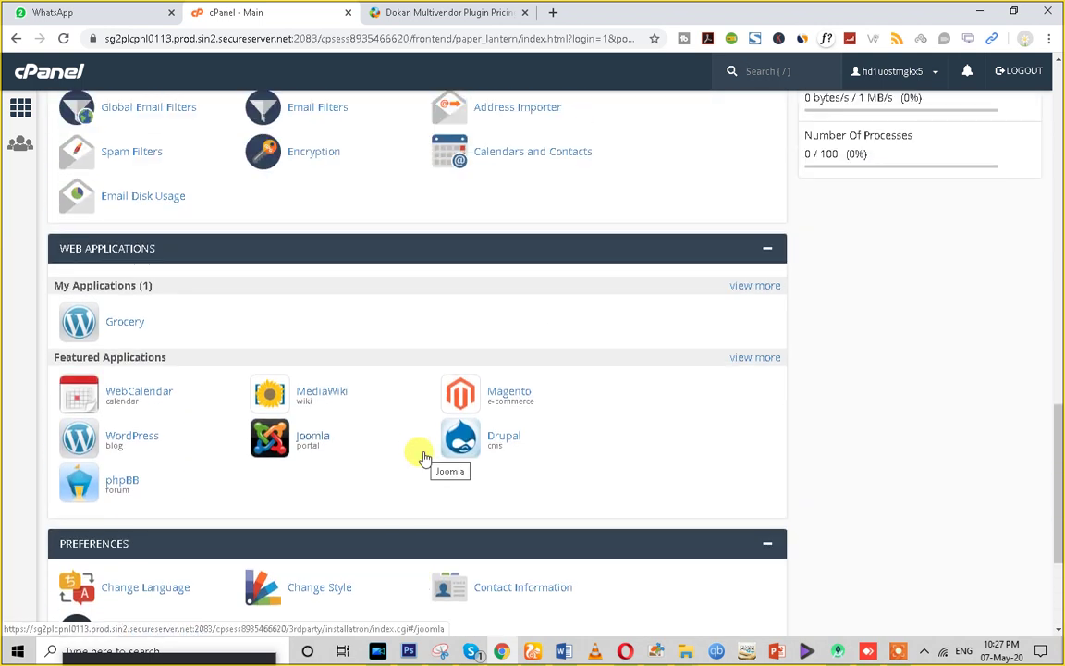
{"action": "scroll", "coordinate": [183, 504], "scroll_direction": "down", "scroll_amount": 3}
{"action": "scroll", "coordinate": [418, 553], "scroll_direction": "up", "scroll_amount": 2}
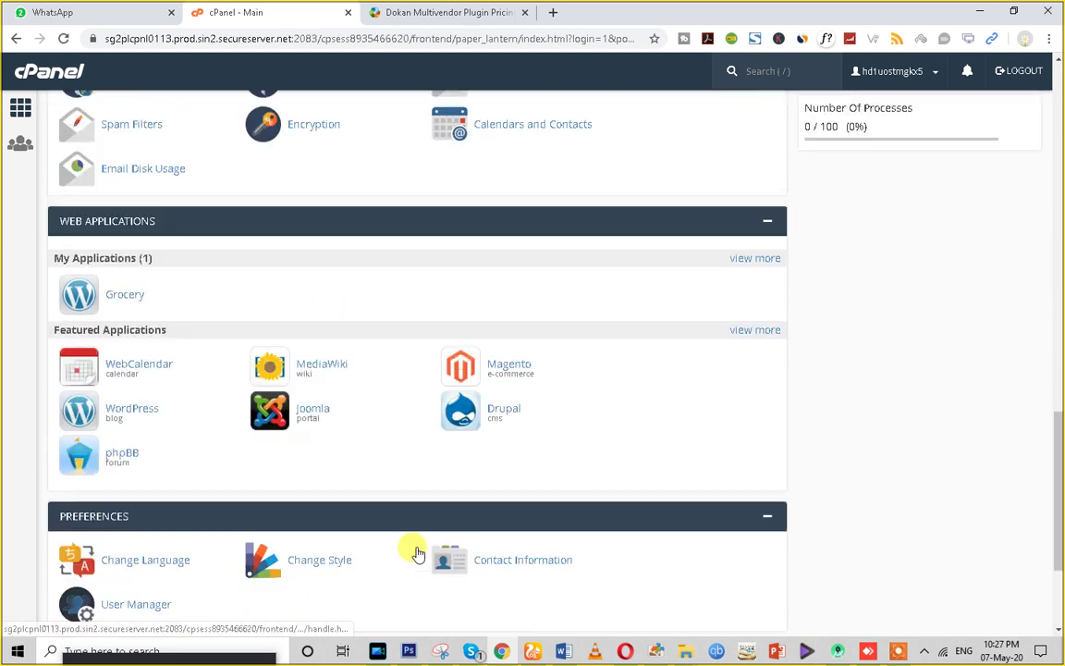
{"action": "scroll", "coordinate": [416, 553], "scroll_direction": "up", "scroll_amount": 1}
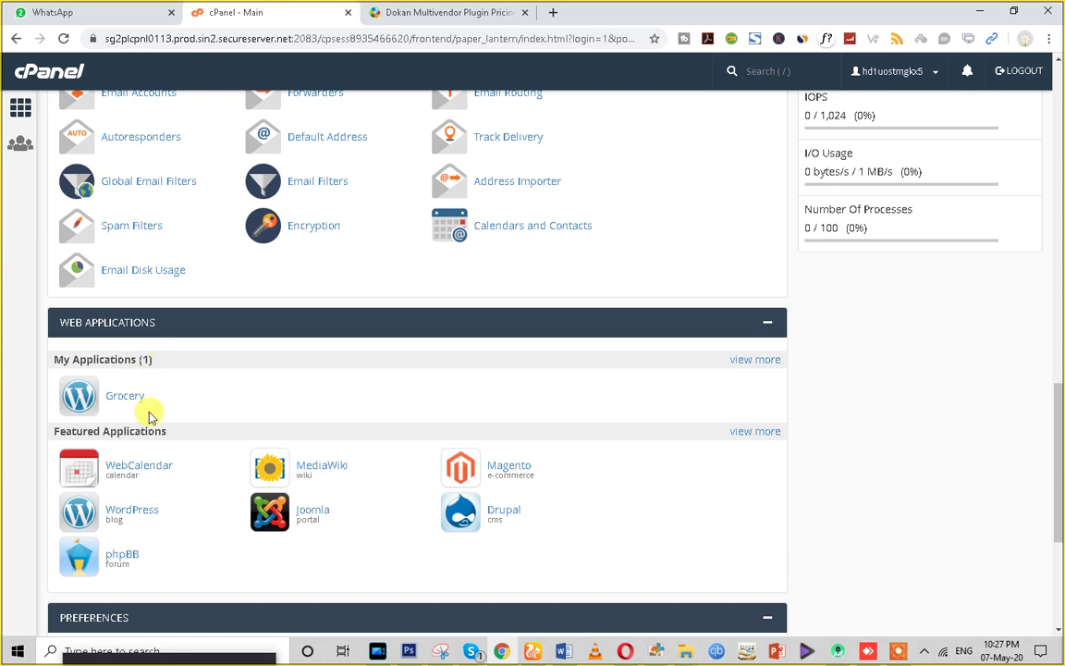
{"action": "scroll", "coordinate": [142, 404], "scroll_direction": "up", "scroll_amount": 4}
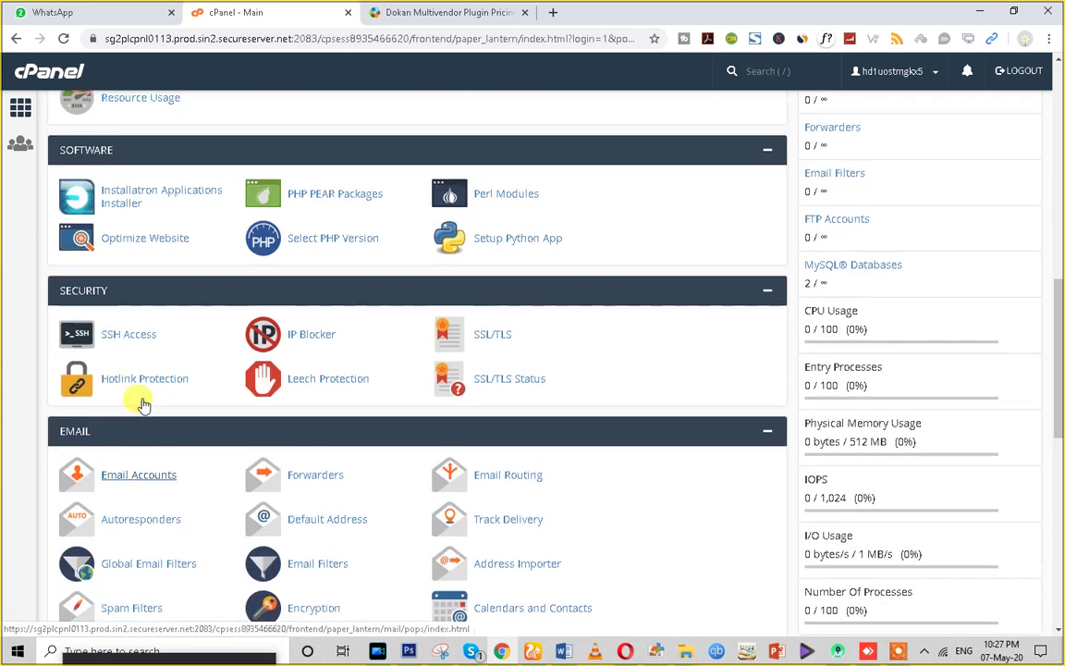
{"action": "scroll", "coordinate": [142, 404], "scroll_direction": "up", "scroll_amount": 1}
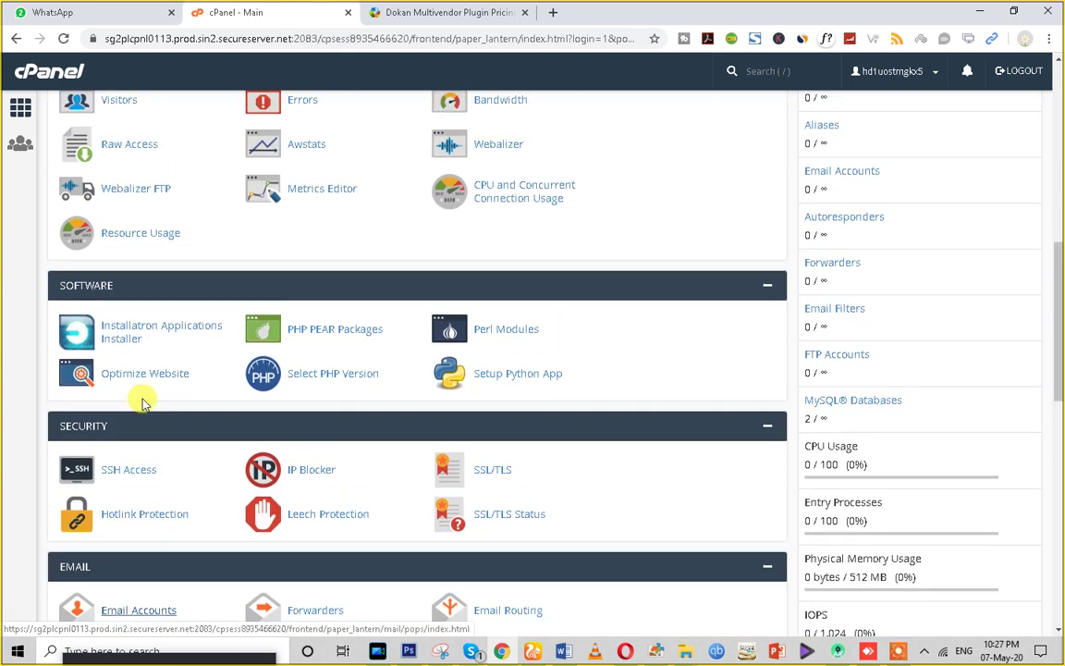
{"action": "left_click", "coordinate": [143, 349]}
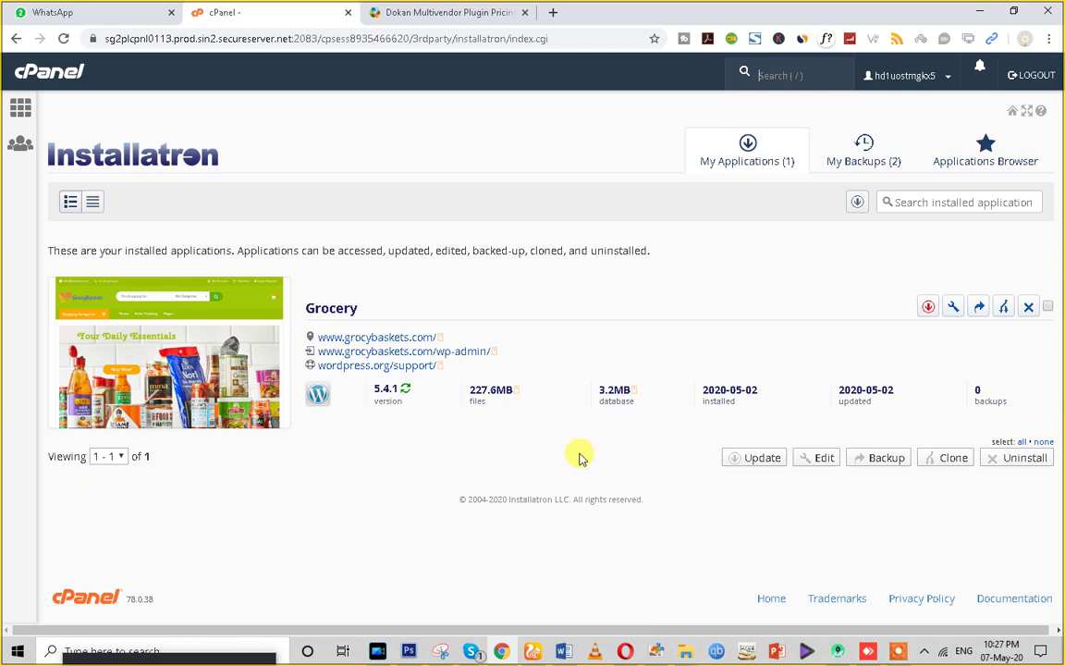
- Go back to the cPanel home dashboard via the logo and scroll it
{"action": "left_click", "coordinate": [33, 74]}
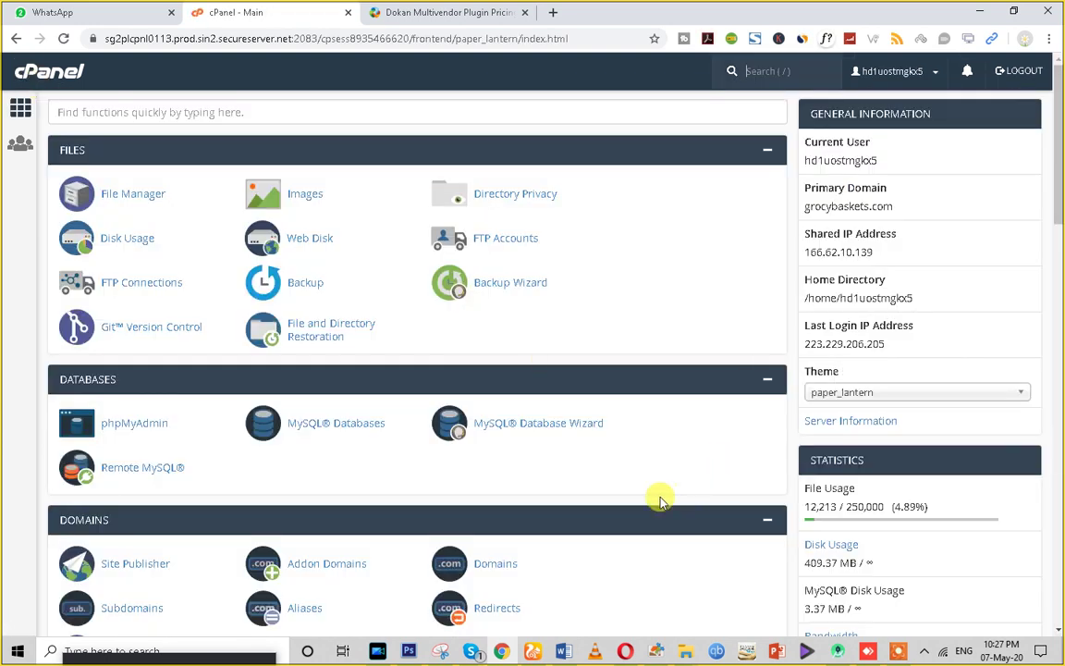
{"action": "scroll", "coordinate": [443, 453], "scroll_direction": "down", "scroll_amount": 3}
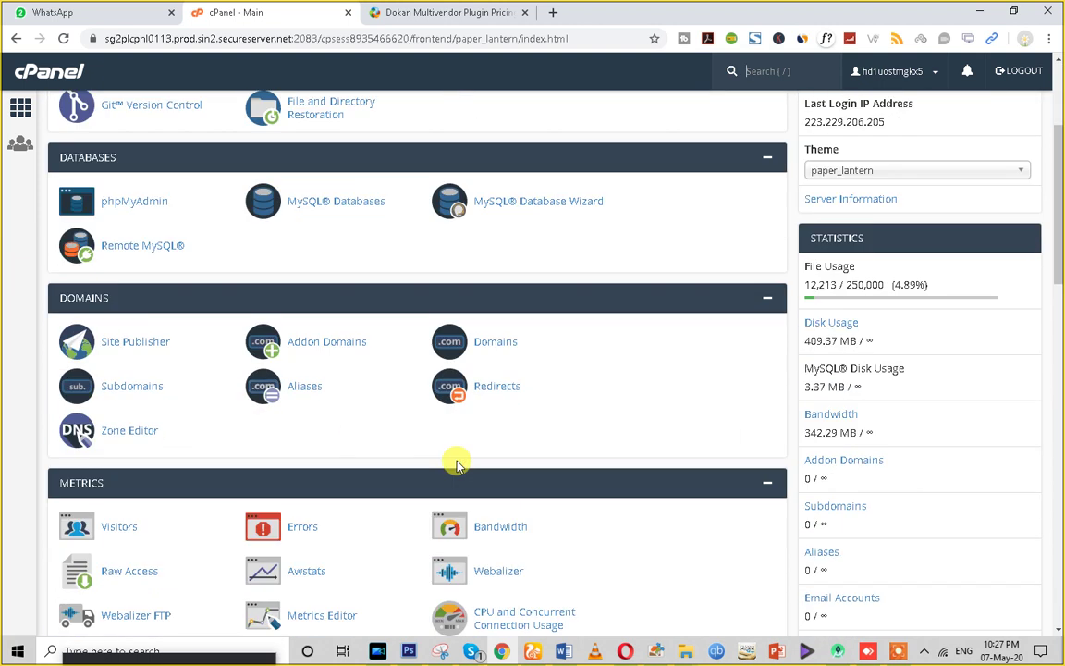
{"action": "scroll", "coordinate": [456, 465], "scroll_direction": "down", "scroll_amount": 3}
{"action": "scroll", "coordinate": [42, 304], "scroll_direction": "up", "scroll_amount": 6}
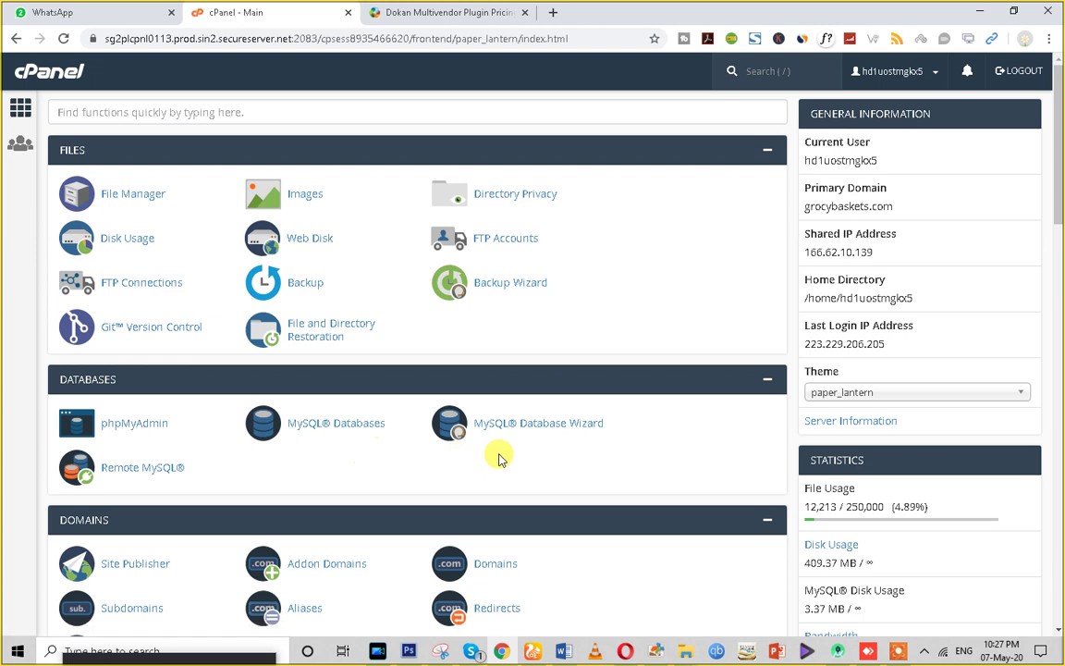
{"action": "scroll", "coordinate": [154, 445], "scroll_direction": "down", "scroll_amount": 5}
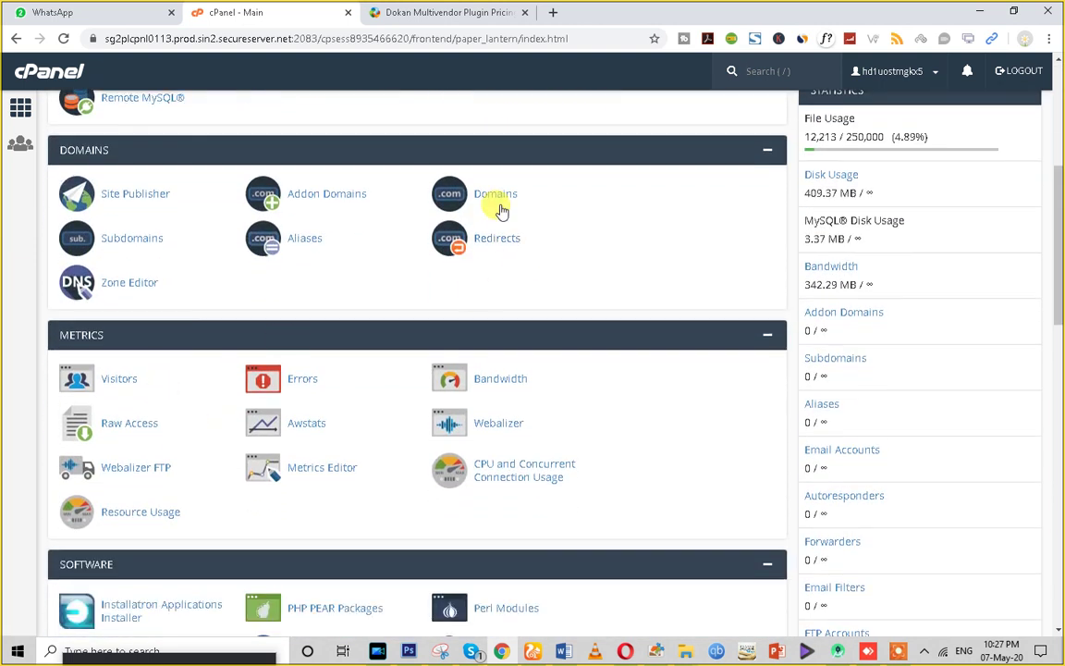
- Create subdomain 'shop' on grocybaskets.com with root public_html/shop.grocybaskets.com
{"action": "left_click", "coordinate": [145, 242]}
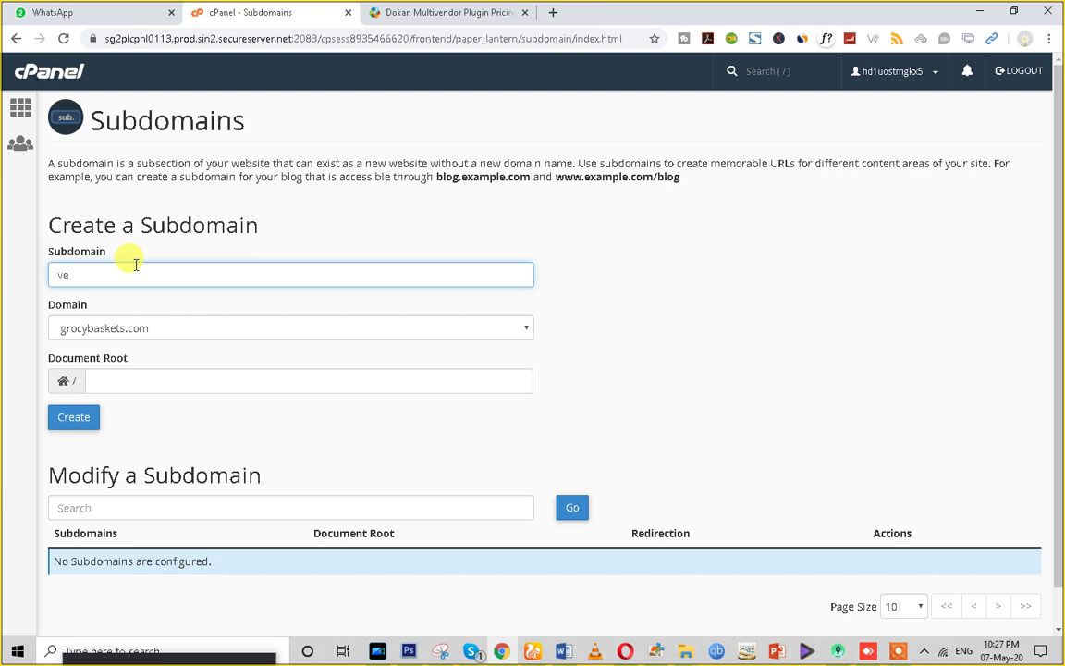
{"action": "key", "text": "BackSpace"}
{"action": "key", "text": "BackSpace"}
{"action": "type", "text": "sh"}
{"action": "left_click", "coordinate": [544, 340]}
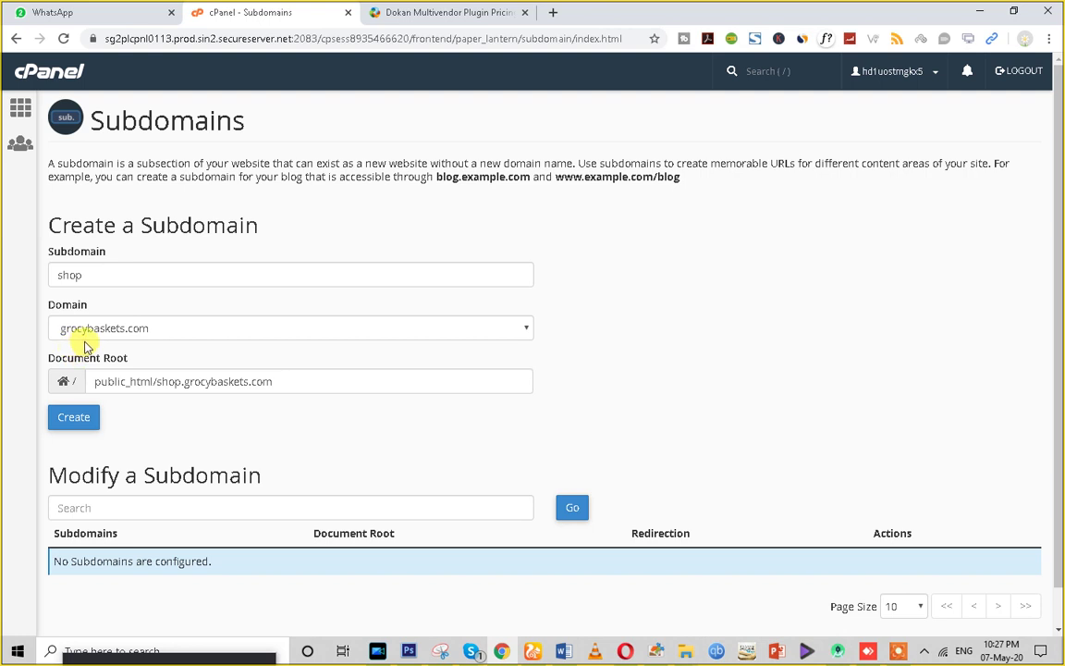
{"action": "left_click", "coordinate": [74, 418]}
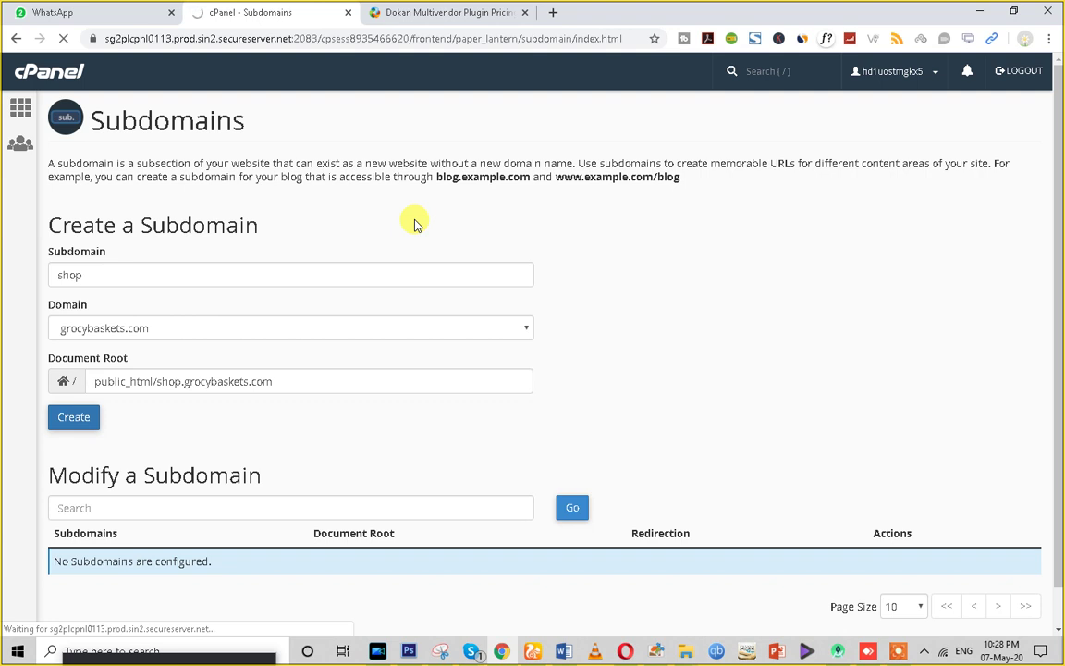
- Switch over to the Dokan pricing page while the subdomain request loads
{"action": "scroll", "coordinate": [230, 352], "scroll_direction": "down", "scroll_amount": 1}
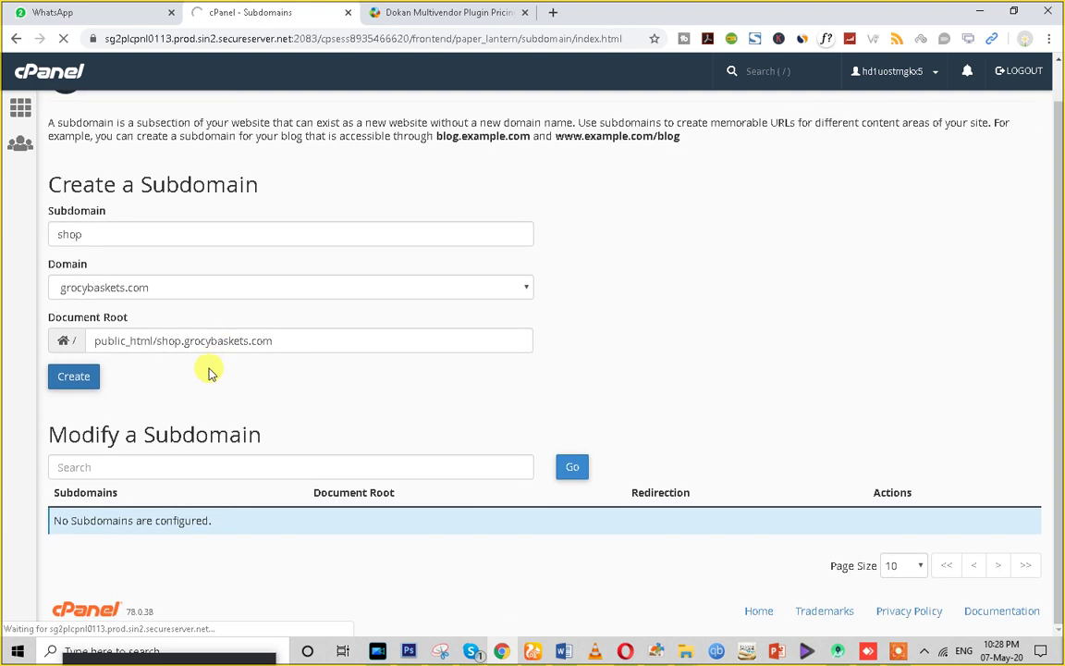
{"action": "scroll", "coordinate": [207, 399], "scroll_direction": "up", "scroll_amount": 1}
{"action": "left_click", "coordinate": [425, 8]}
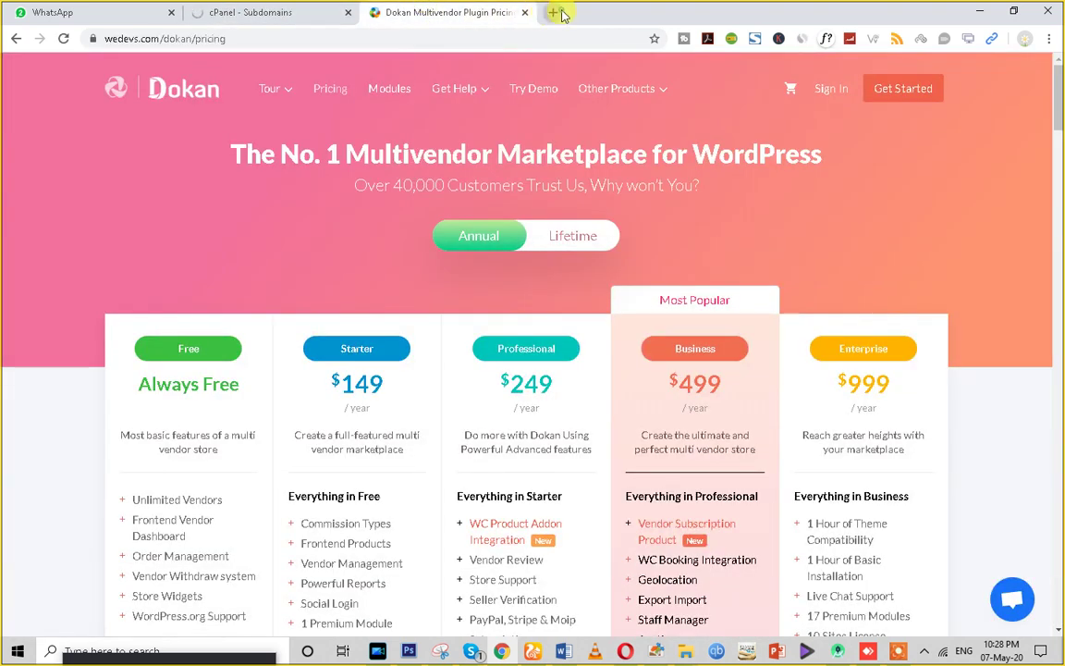
- In a new tab, load the tinsukiavegfruits.com/cpanel login address
{"action": "left_click", "coordinate": [556, 11]}
{"action": "type", "text": "y"}
{"action": "key", "text": "BackSpace"}
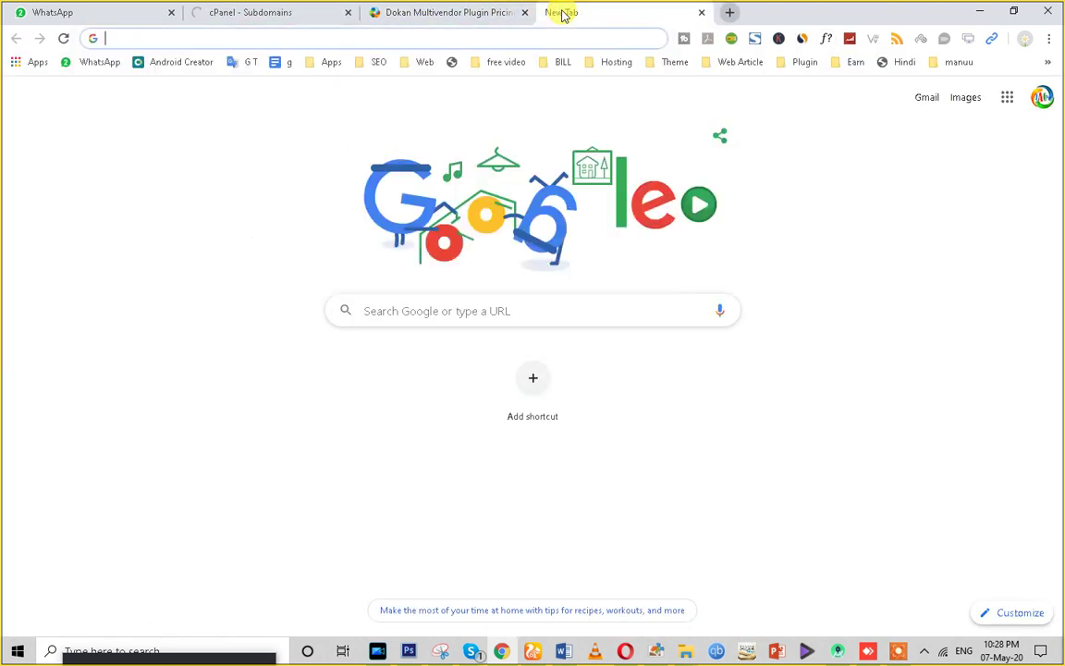
{"action": "type", "text": "ti"}
{"action": "key", "text": "End"}
{"action": "type", "text": "/"}
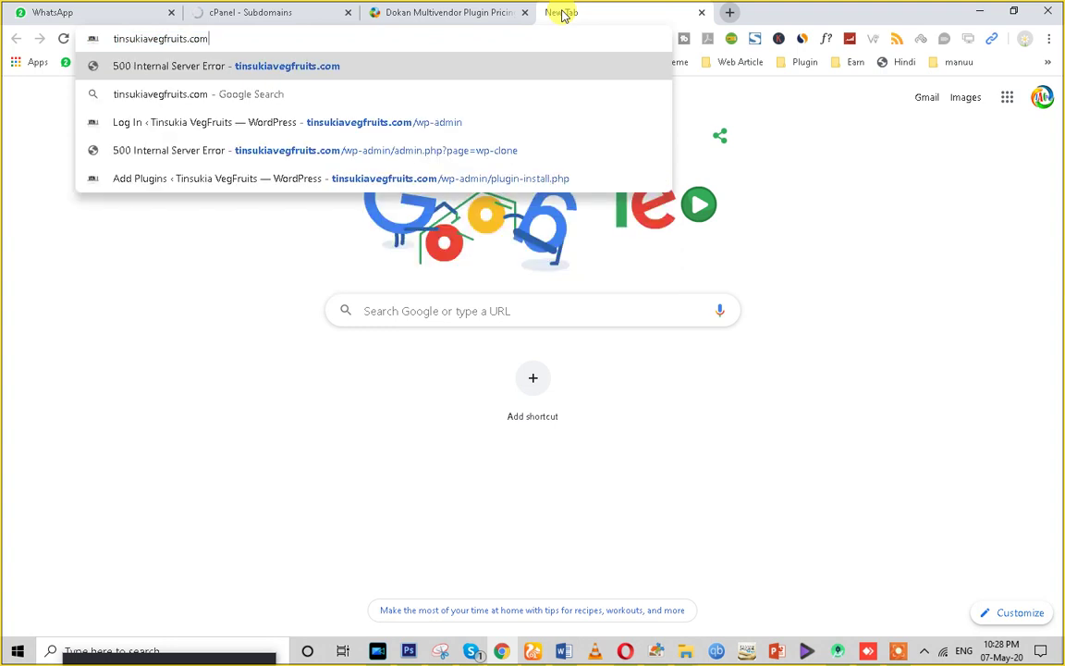
{"action": "type", "text": "cp"}
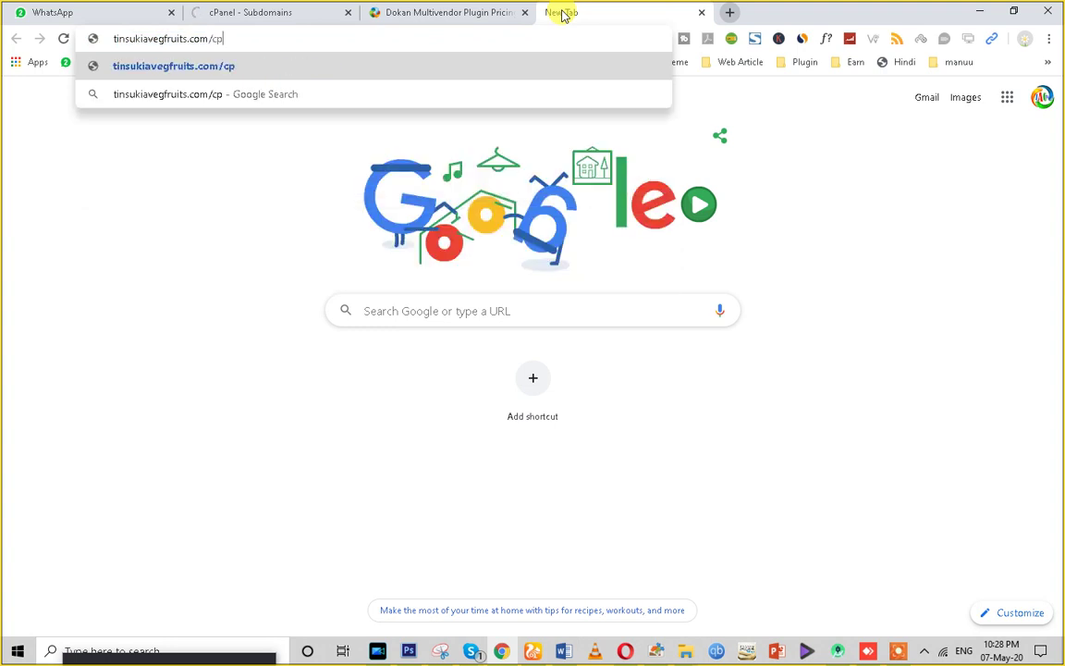
{"action": "type", "text": "anel"}
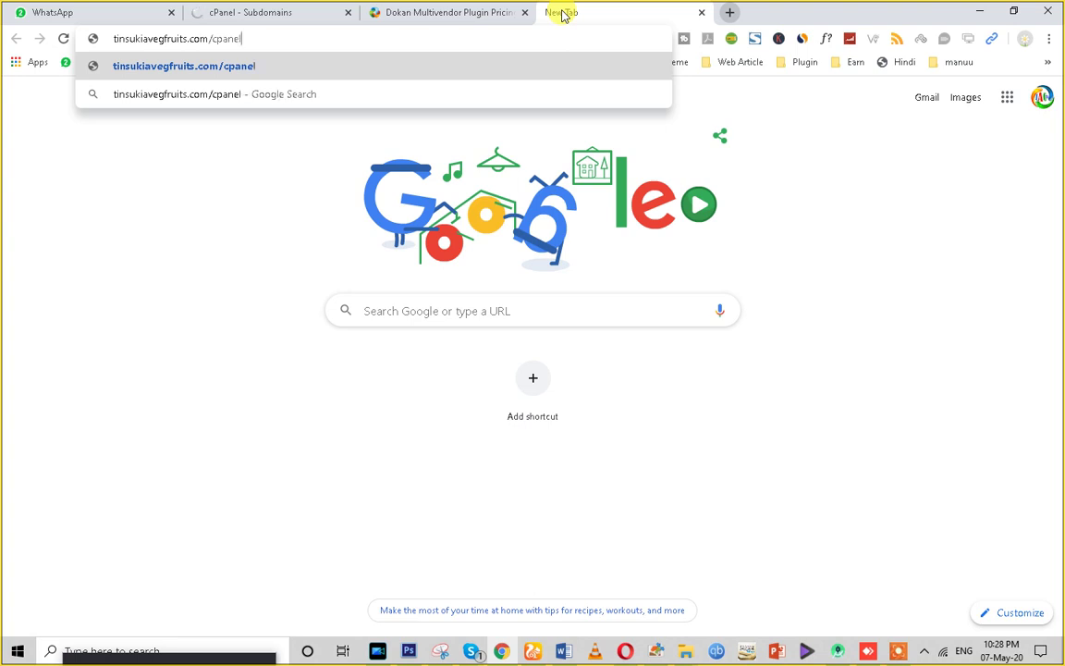
{"action": "key", "text": "Return"}
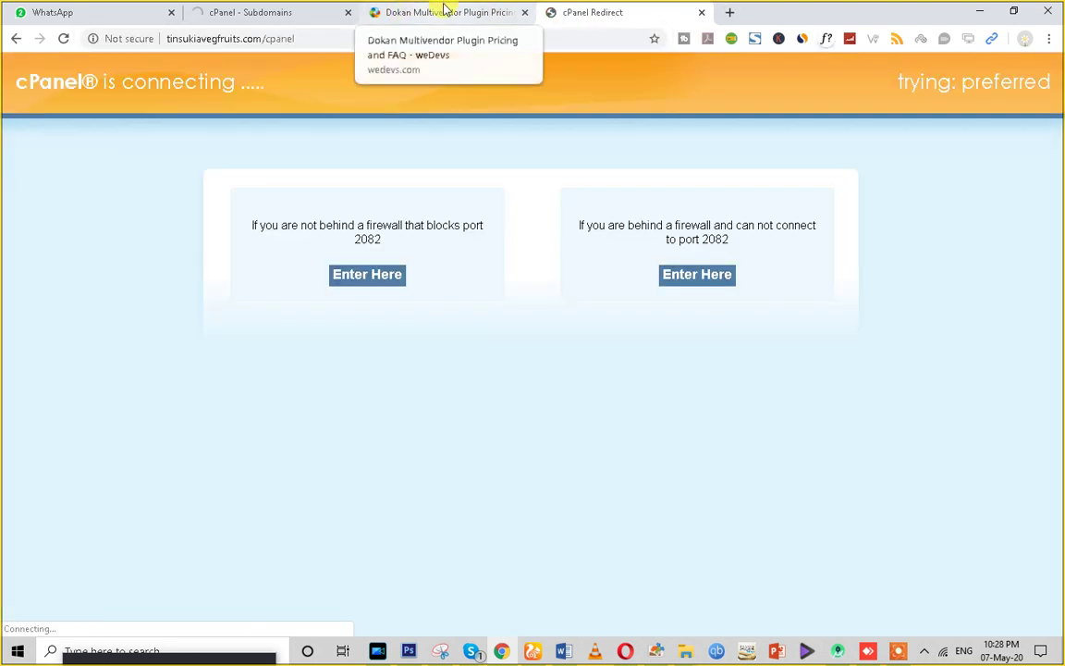
- Log in to the tinsukiavegfruits.com cPanel with the saved username and account password
{"action": "left_click", "coordinate": [282, 11]}
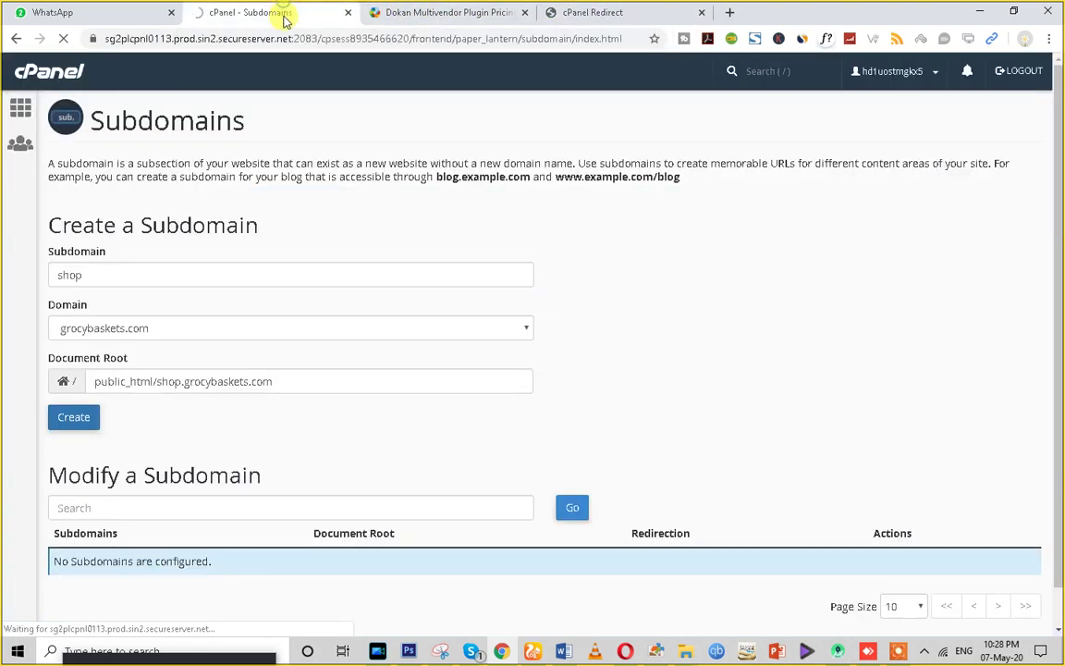
{"action": "scroll", "coordinate": [354, 438], "scroll_direction": "down", "scroll_amount": 1}
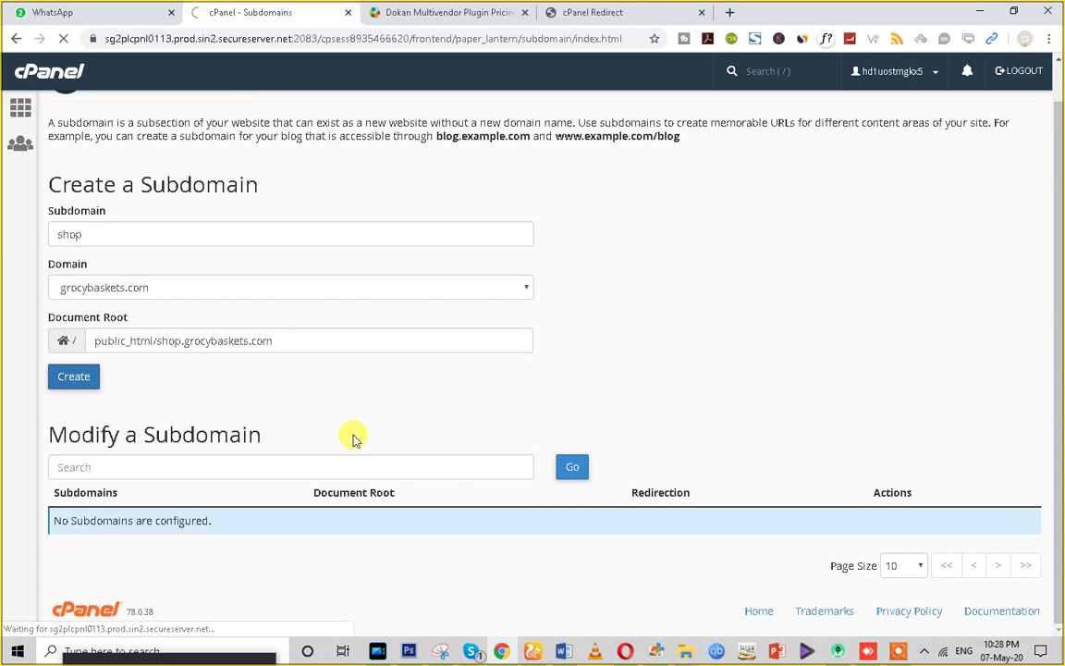
{"action": "scroll", "coordinate": [352, 436], "scroll_direction": "up", "scroll_amount": 1}
{"action": "left_click", "coordinate": [590, 12]}
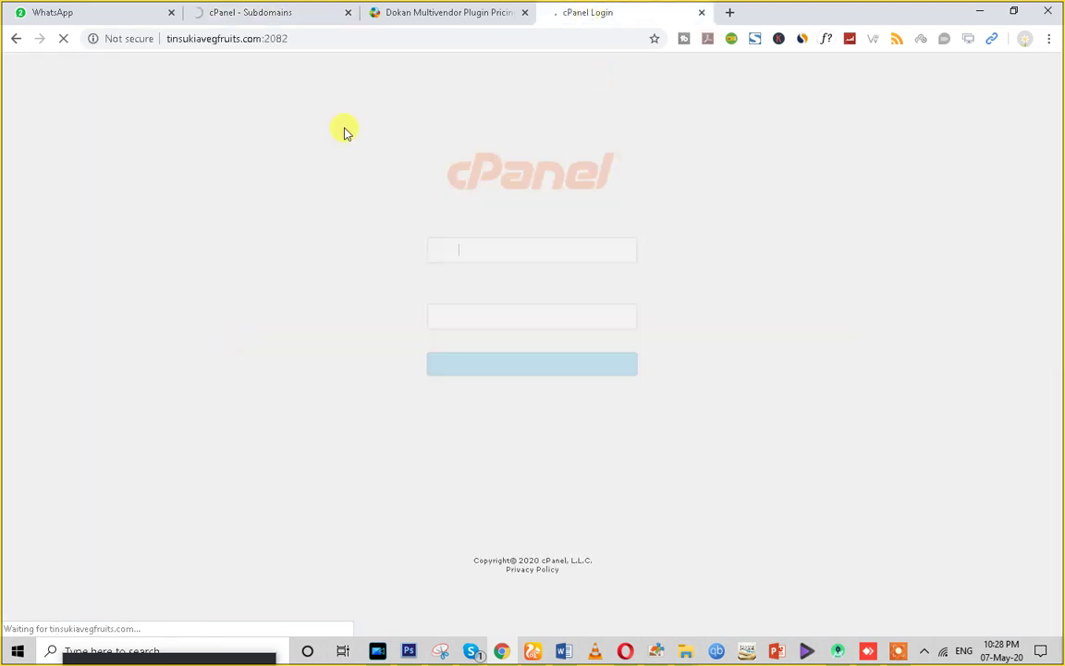
{"action": "left_click_drag", "start_coordinate": [239, 38], "coordinate": [167, 38]}
{"action": "key", "text": "ctrl+c"}
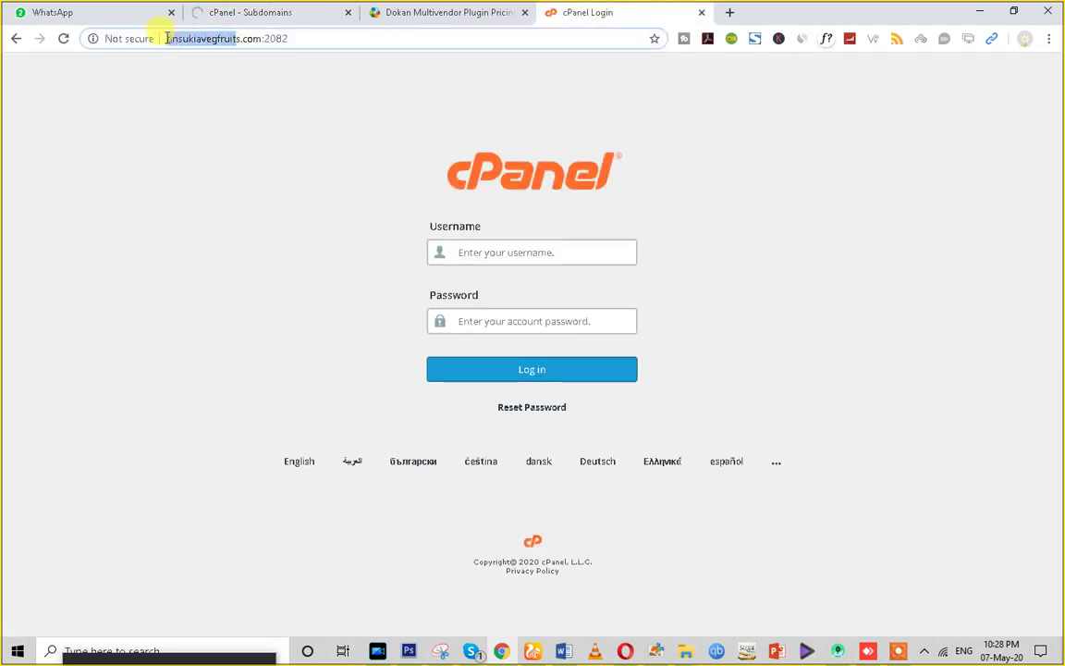
{"action": "left_click", "coordinate": [471, 248]}
{"action": "key", "text": "ctrl+v"}
{"action": "left_click", "coordinate": [486, 322]}
{"action": "type", "text": "t"}
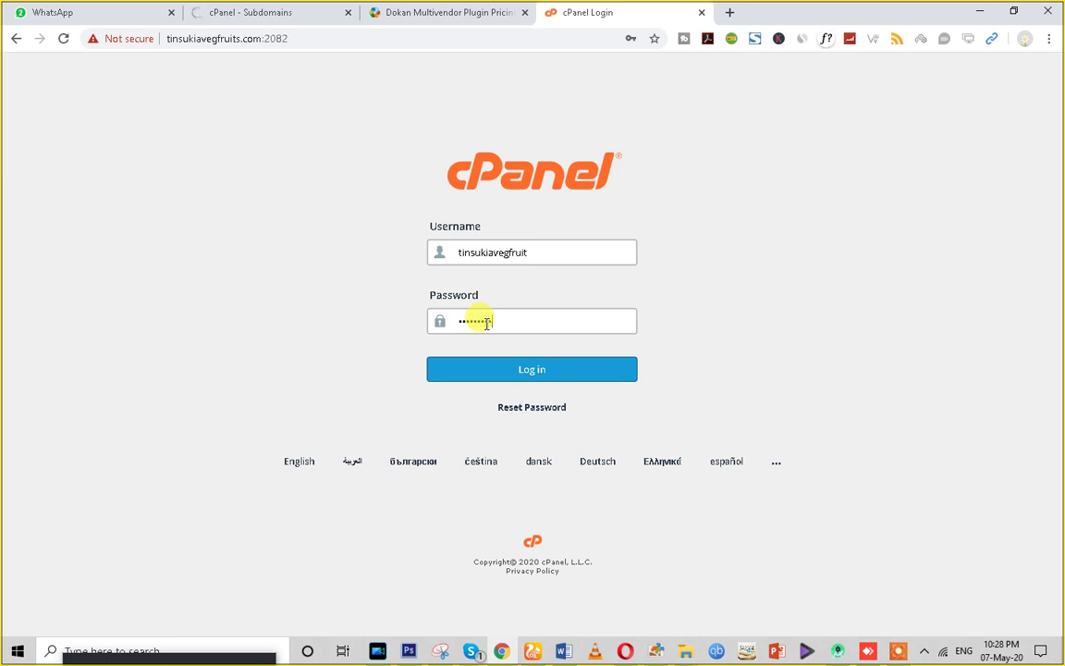
{"action": "key", "text": "Return"}
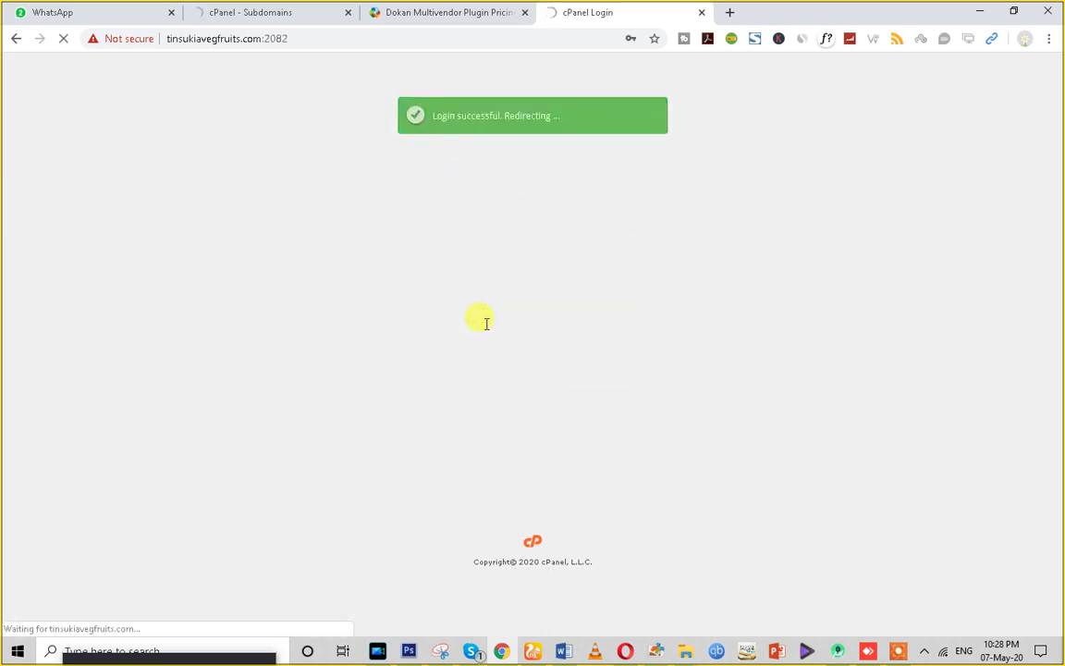
- Look over the Tinsukia VegFruits dashboard, dismiss the save-password offer, and return to Subdomains
{"action": "left_click", "coordinate": [277, 11]}
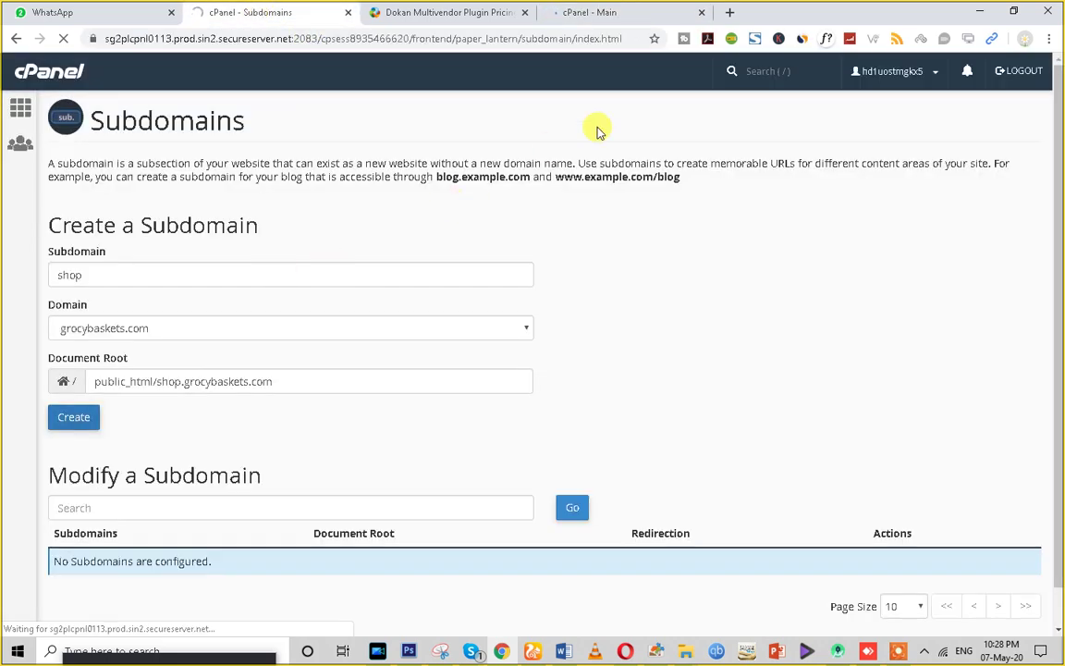
{"action": "left_click", "coordinate": [605, 14]}
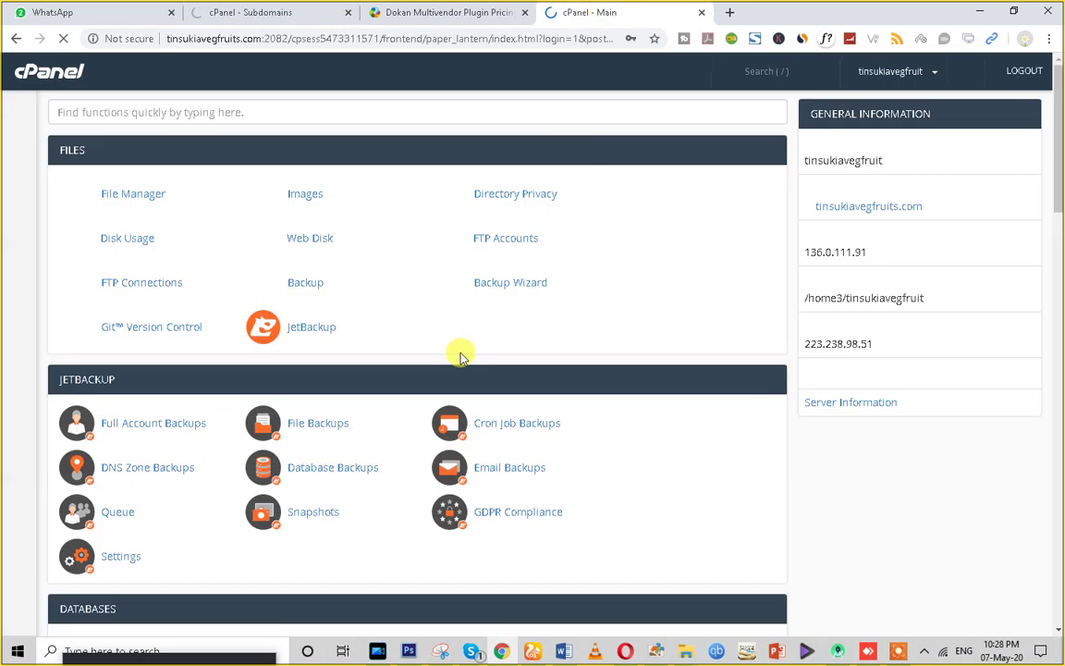
{"action": "scroll", "coordinate": [404, 363], "scroll_direction": "down", "scroll_amount": 6}
{"action": "scroll", "coordinate": [404, 363], "scroll_direction": "down", "scroll_amount": 10}
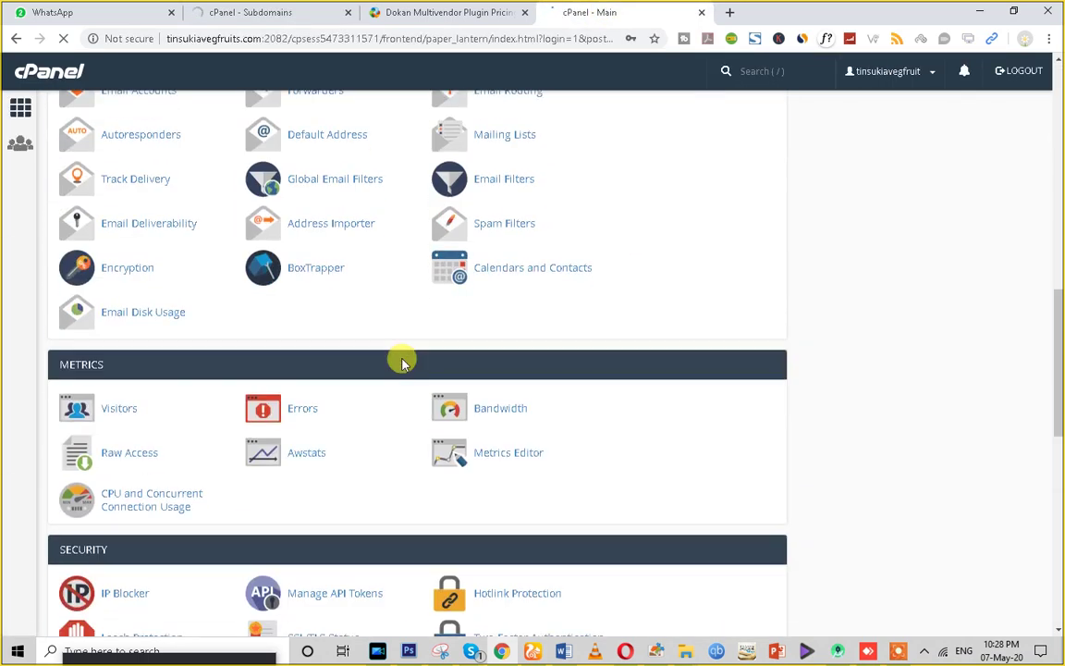
{"action": "scroll", "coordinate": [402, 364], "scroll_direction": "up", "scroll_amount": 2}
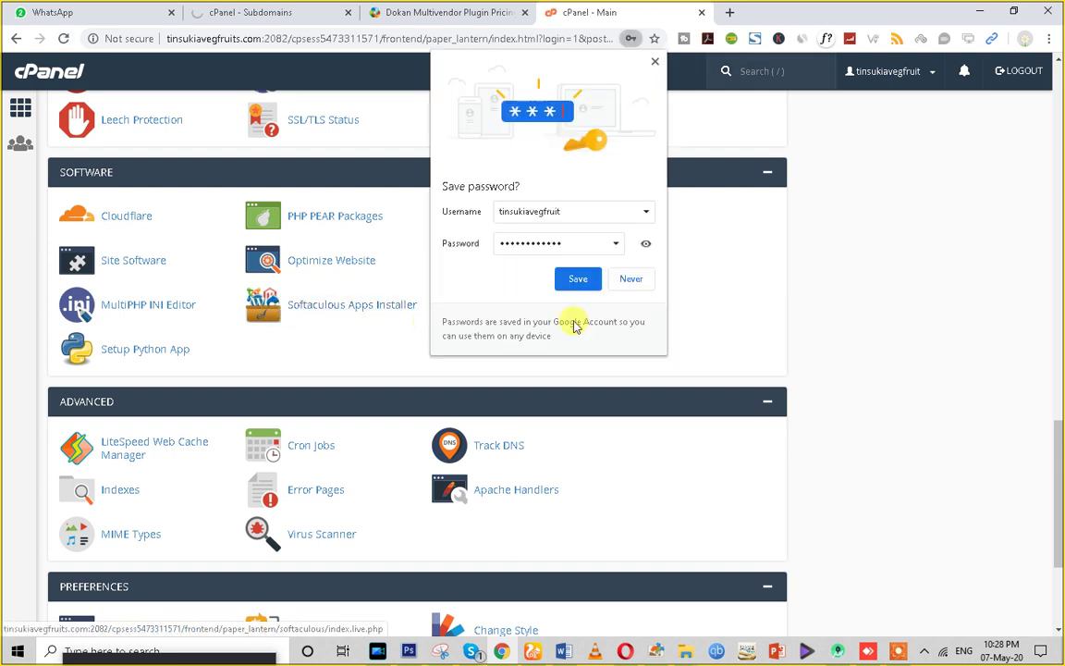
{"action": "left_click", "coordinate": [652, 65]}
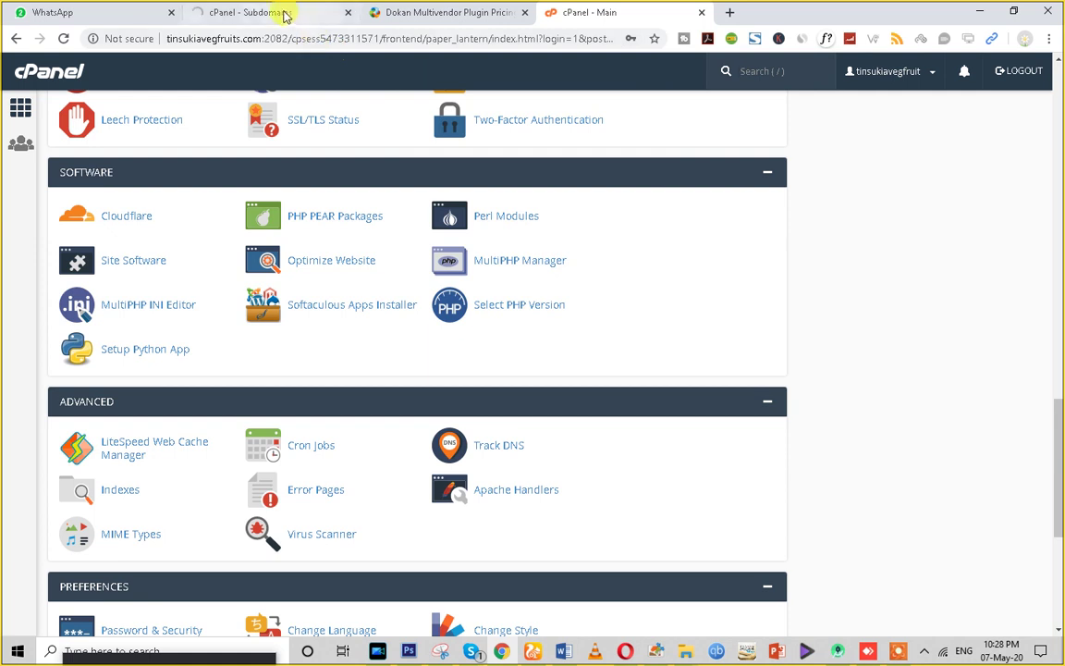
{"action": "left_click", "coordinate": [277, 13]}
{"action": "scroll", "coordinate": [375, 434], "scroll_direction": "down", "scroll_amount": 1}
{"action": "scroll", "coordinate": [320, 428], "scroll_direction": "up", "scroll_amount": 1}
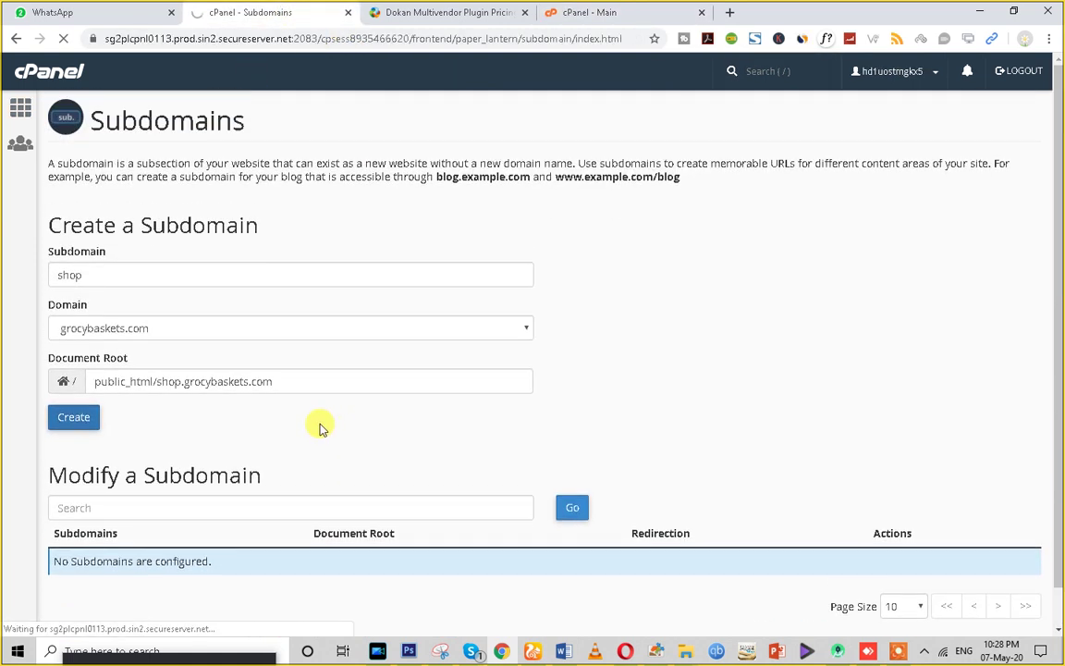
- Submit the shop.grocybaskets.com subdomain and go back to the Subdomains form
{"action": "scroll", "coordinate": [320, 428], "scroll_direction": "down", "scroll_amount": 1}
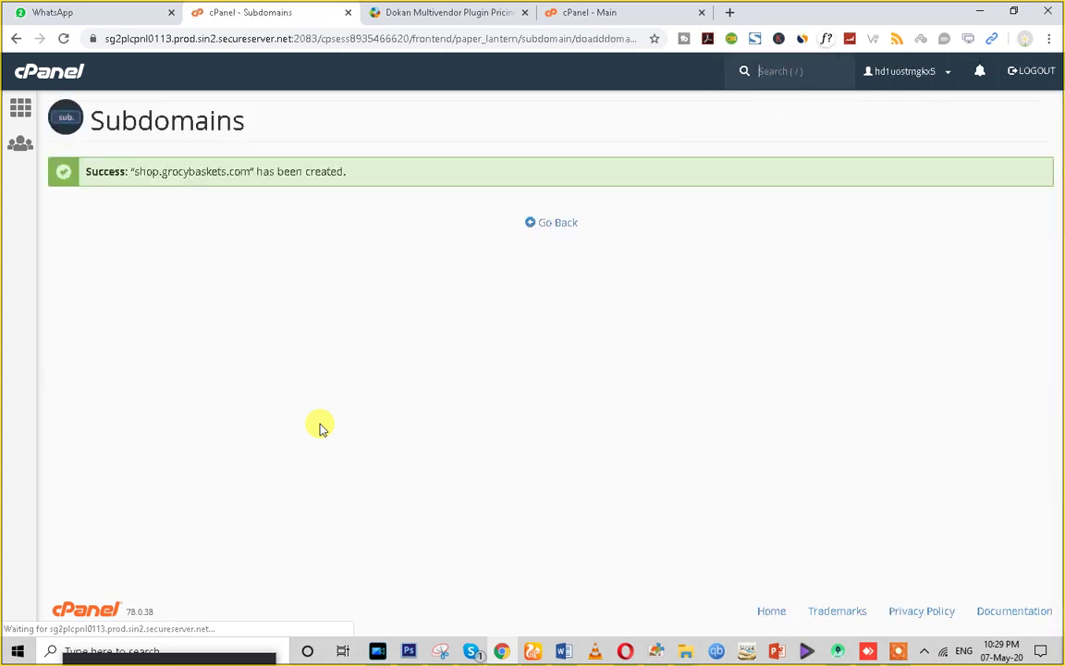
{"action": "left_click", "coordinate": [552, 224]}
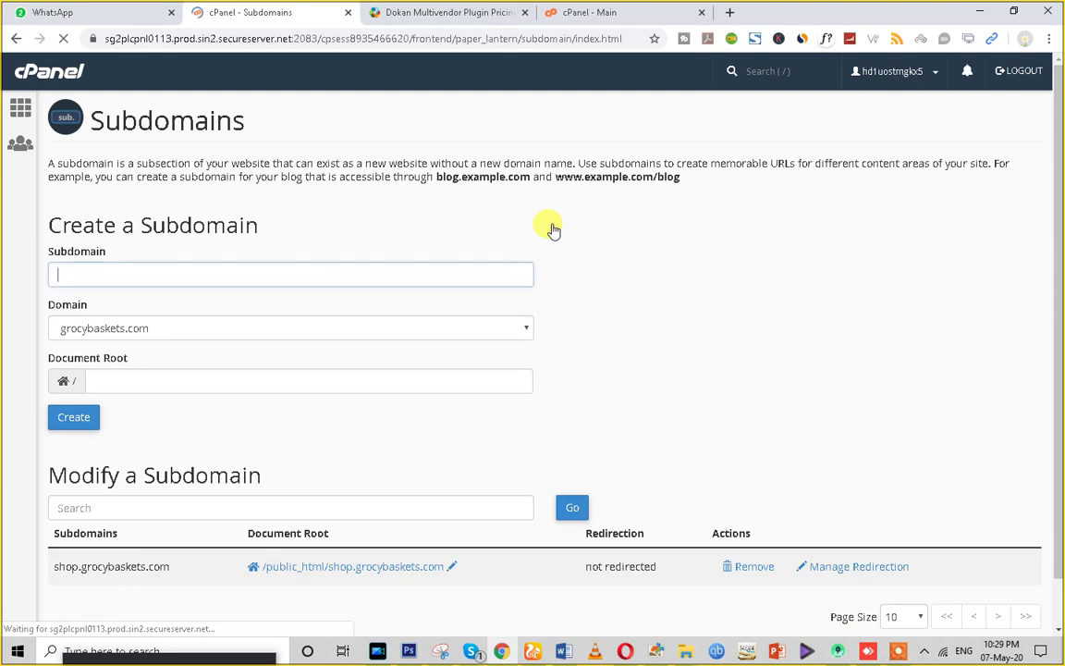
{"action": "scroll", "coordinate": [103, 249], "scroll_direction": "down", "scroll_amount": 1}
{"action": "scroll", "coordinate": [103, 250], "scroll_direction": "up", "scroll_amount": 1}
- From cPanel home, open Installatron Applications Installer's My Applications list
{"action": "left_click", "coordinate": [24, 113]}
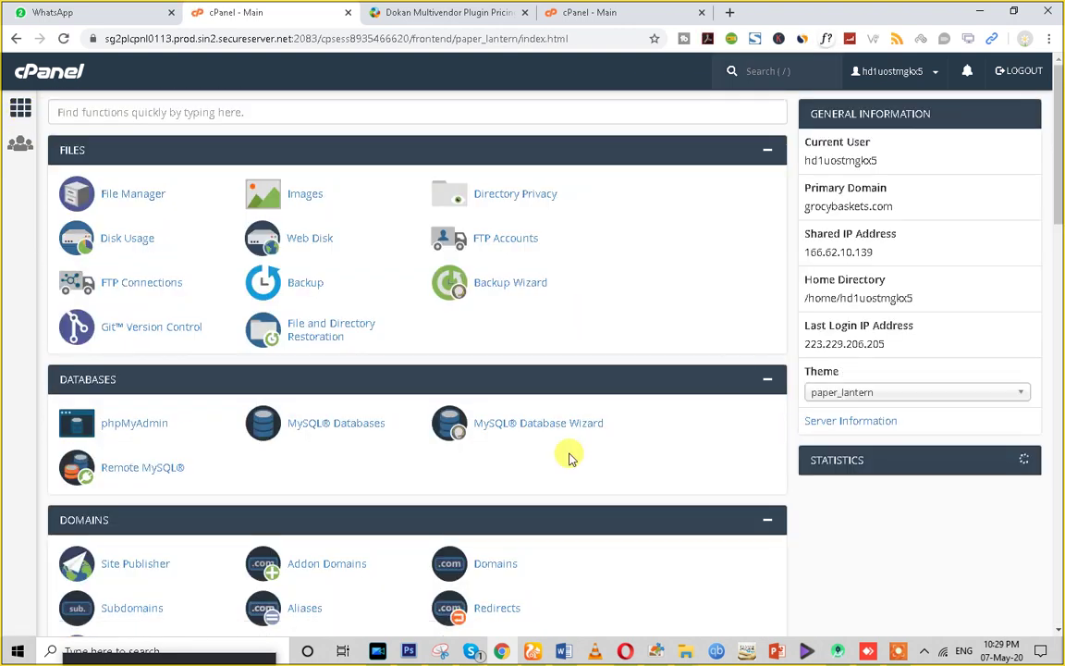
{"action": "scroll", "coordinate": [546, 462], "scroll_direction": "down", "scroll_amount": 2}
{"action": "scroll", "coordinate": [647, 481], "scroll_direction": "down", "scroll_amount": 1}
{"action": "scroll", "coordinate": [333, 404], "scroll_direction": "up", "scroll_amount": 3}
{"action": "scroll", "coordinate": [333, 416], "scroll_direction": "down", "scroll_amount": 4}
{"action": "scroll", "coordinate": [434, 382], "scroll_direction": "up", "scroll_amount": 5}
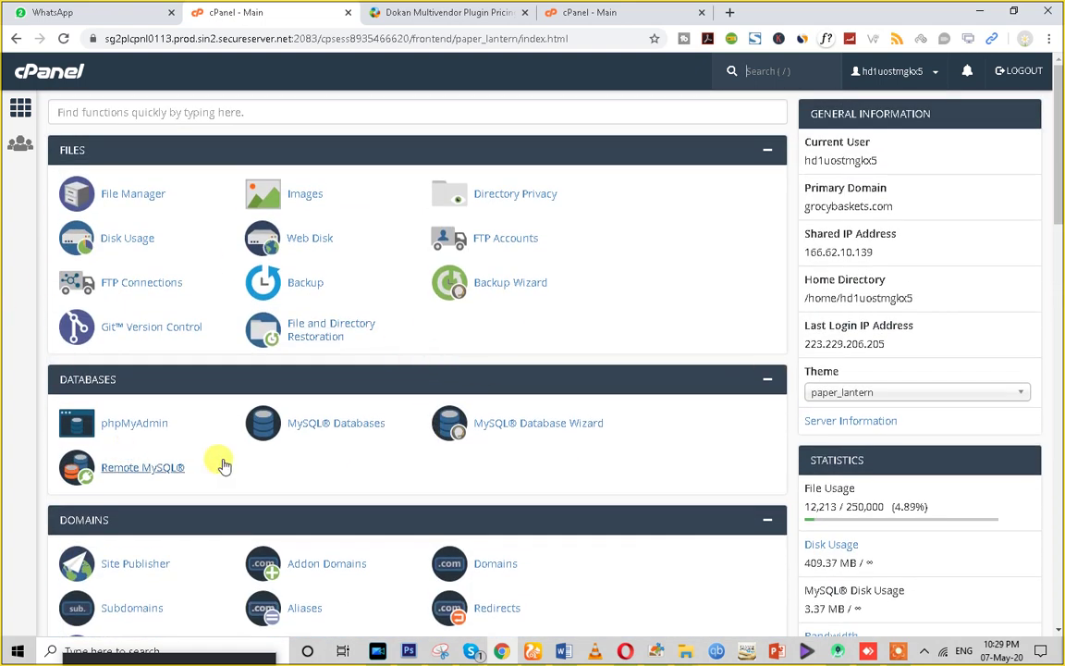
{"action": "scroll", "coordinate": [220, 476], "scroll_direction": "down", "scroll_amount": 3}
{"action": "scroll", "coordinate": [215, 493], "scroll_direction": "down", "scroll_amount": 3}
{"action": "left_click", "coordinate": [120, 390]}
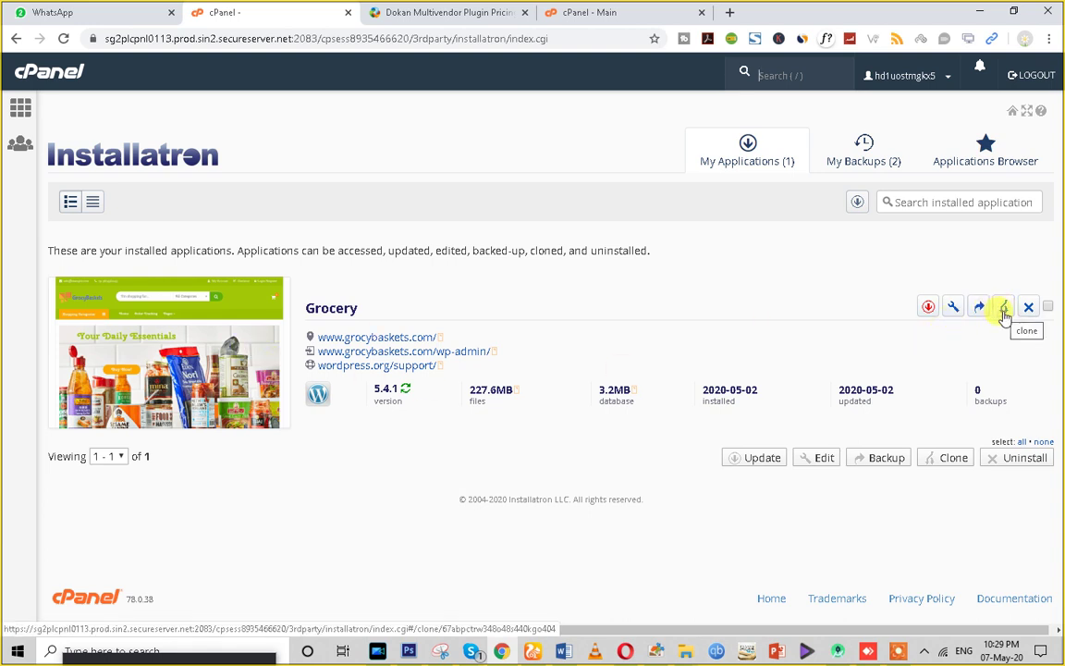
{"action": "left_click", "coordinate": [1004, 314]}
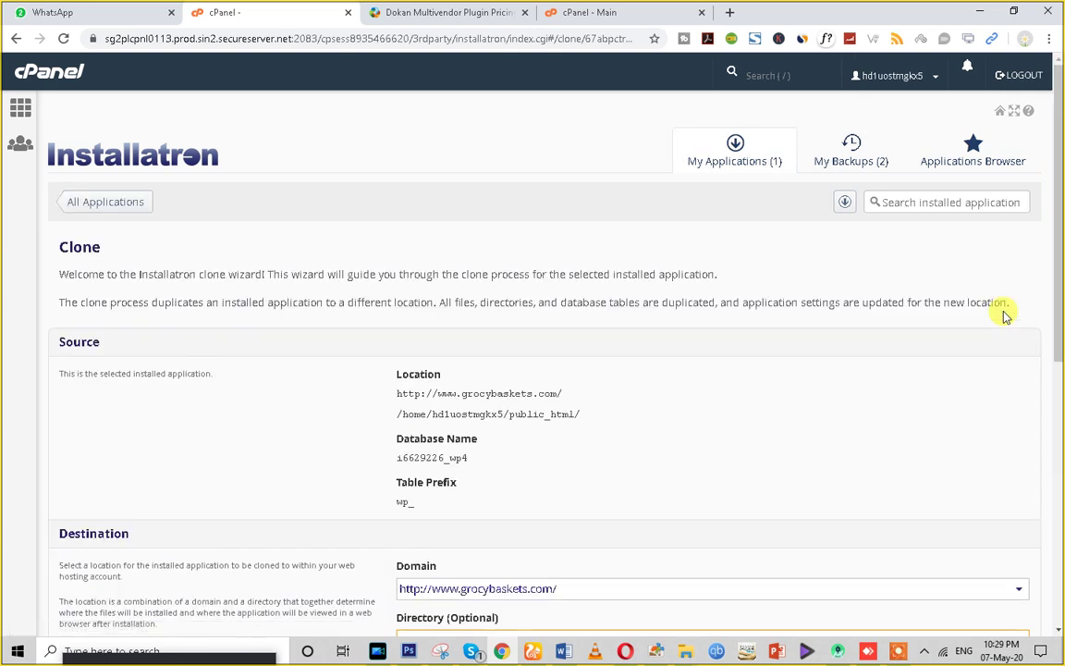
{"action": "scroll", "coordinate": [209, 469], "scroll_direction": "down", "scroll_amount": 3}
{"action": "scroll", "coordinate": [207, 469], "scroll_direction": "down", "scroll_amount": 3}
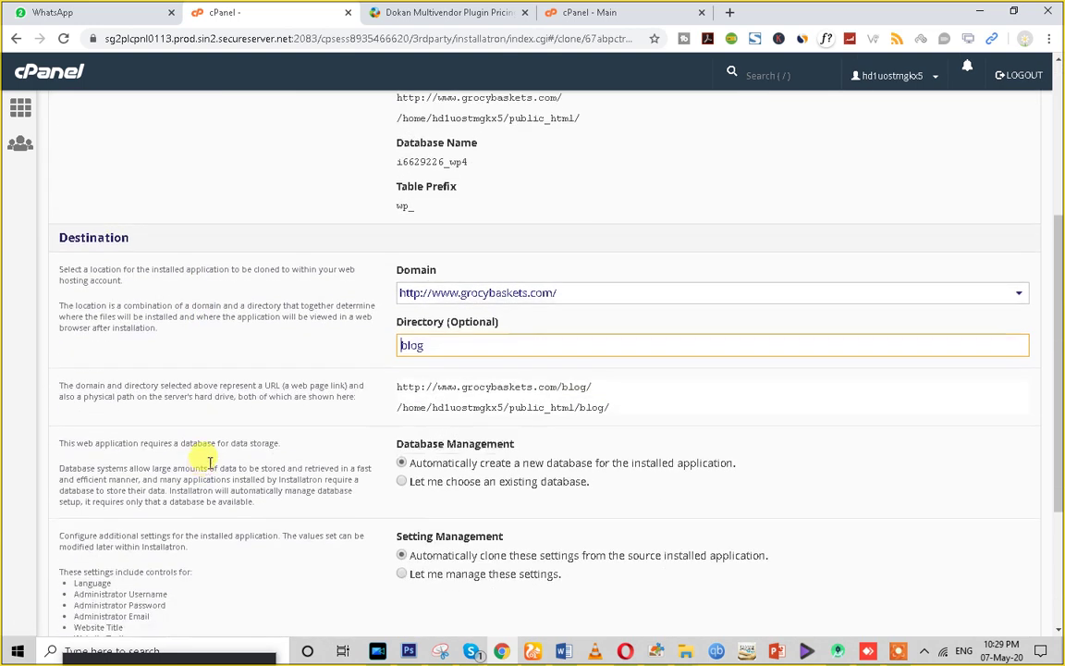
{"action": "left_click", "coordinate": [438, 345]}
{"action": "left_click_drag", "start_coordinate": [466, 346], "coordinate": [282, 368]}
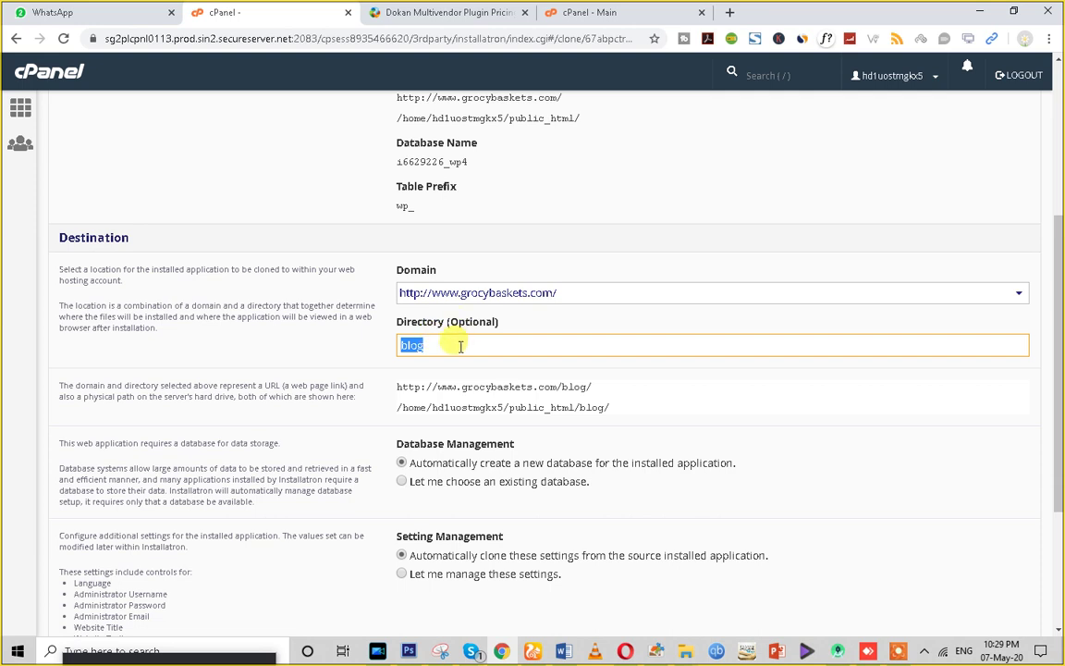
{"action": "left_click", "coordinate": [497, 293]}
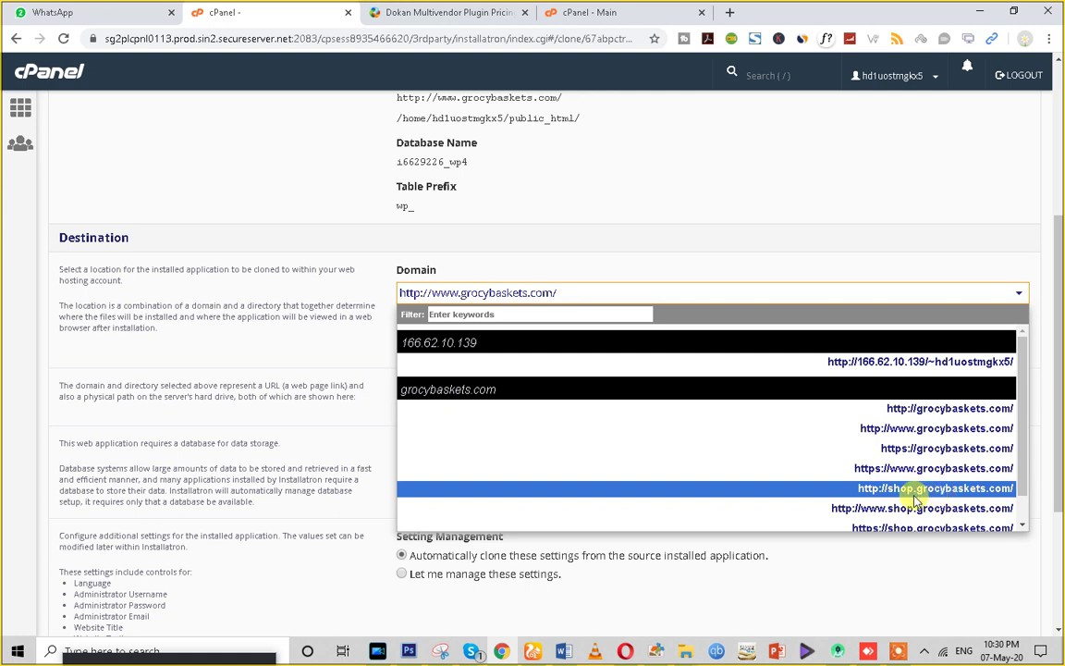
{"action": "left_click", "coordinate": [952, 491]}
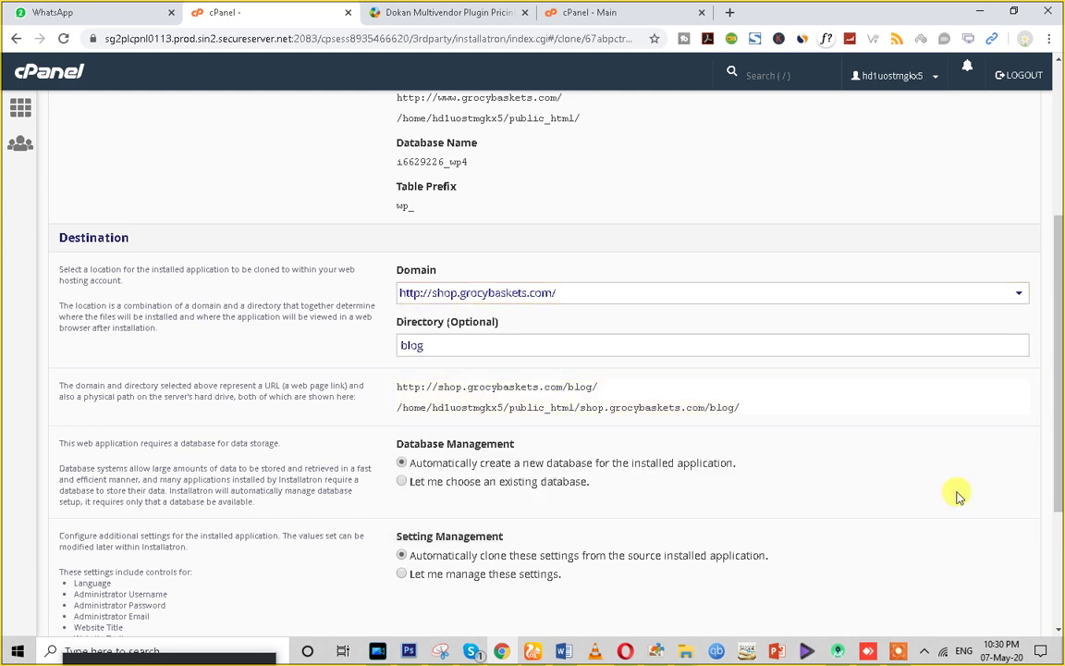
- Empty the 'blog' Directory field so the clone sits at the root, and start cloning
{"action": "double_click", "coordinate": [436, 345]}
{"action": "key", "text": "BackSpace"}
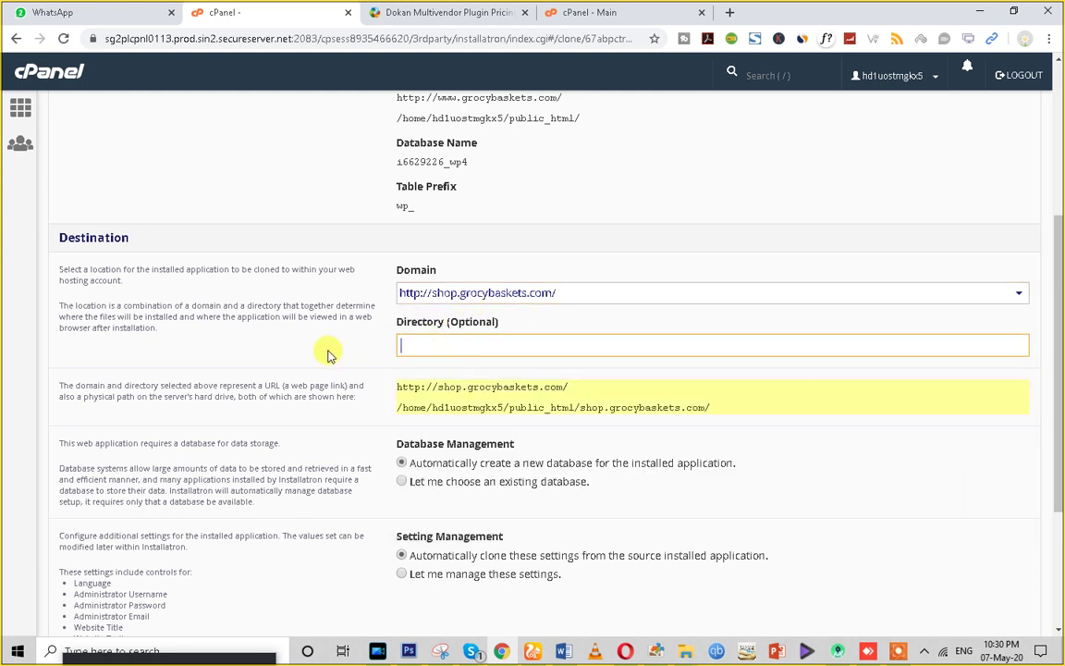
{"action": "left_click", "coordinate": [346, 356]}
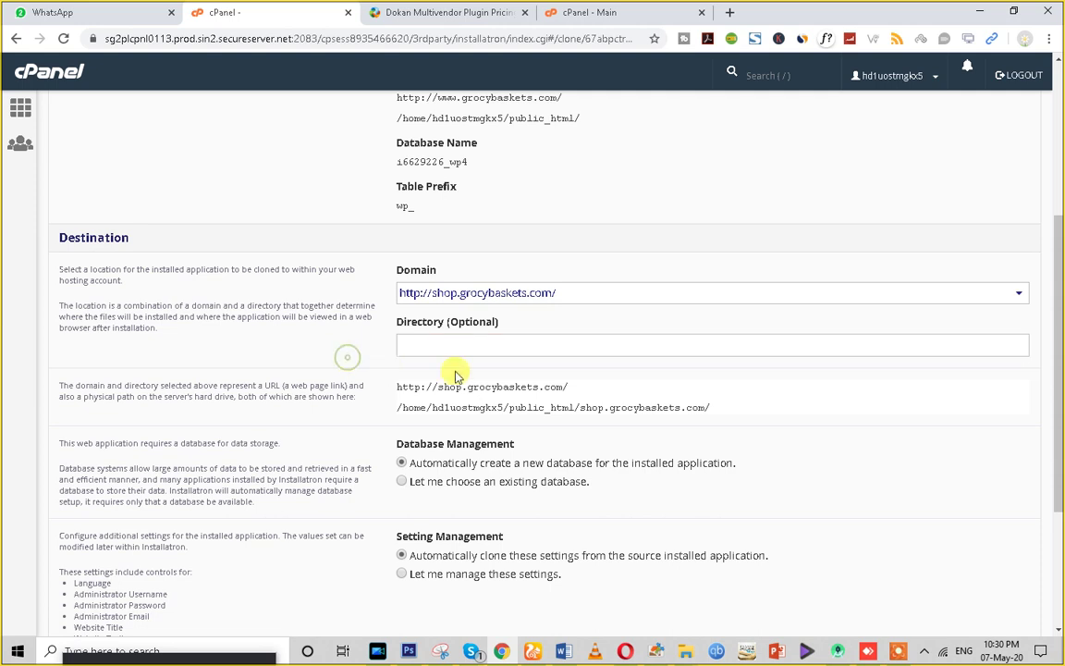
{"action": "scroll", "coordinate": [347, 373], "scroll_direction": "down", "scroll_amount": 3}
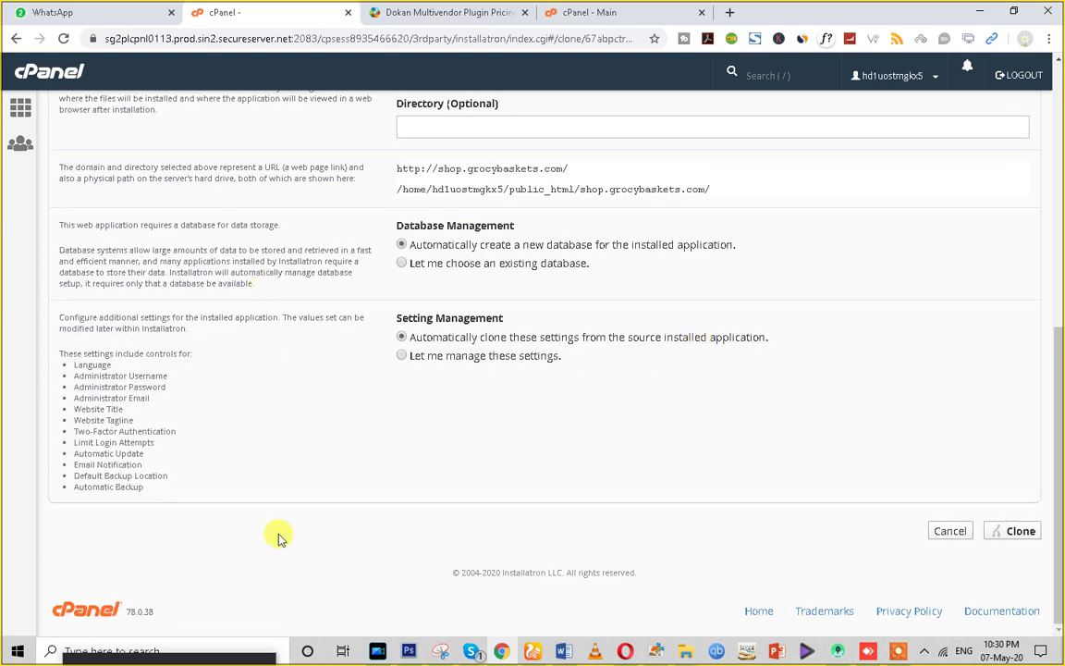
{"action": "scroll", "coordinate": [924, 573], "scroll_direction": "up", "scroll_amount": 1}
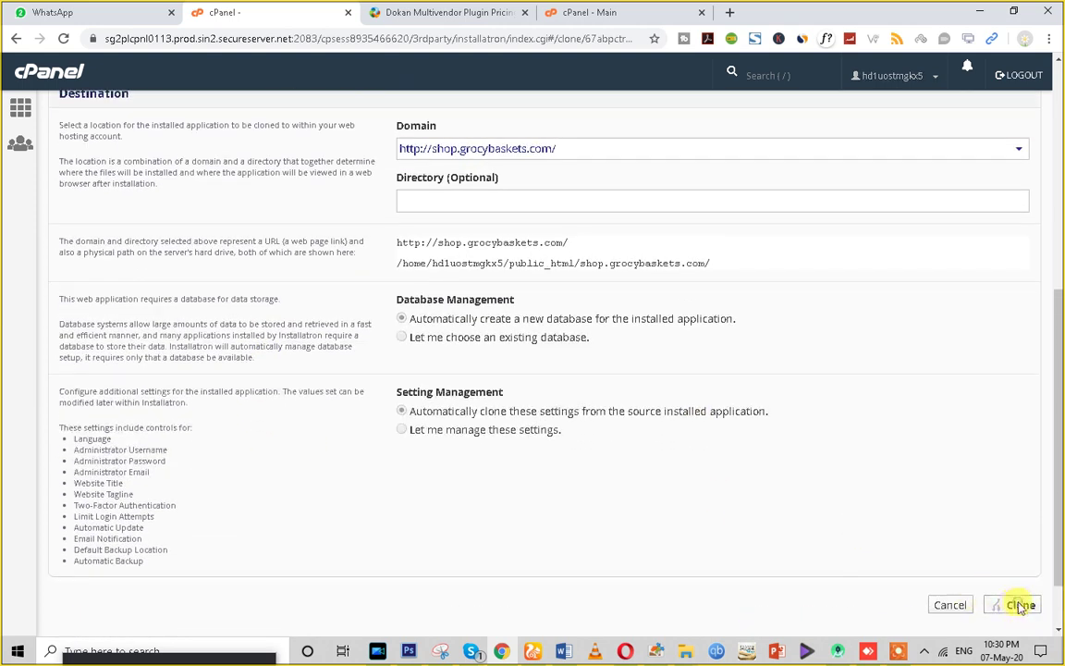
{"action": "left_click", "coordinate": [1020, 605]}
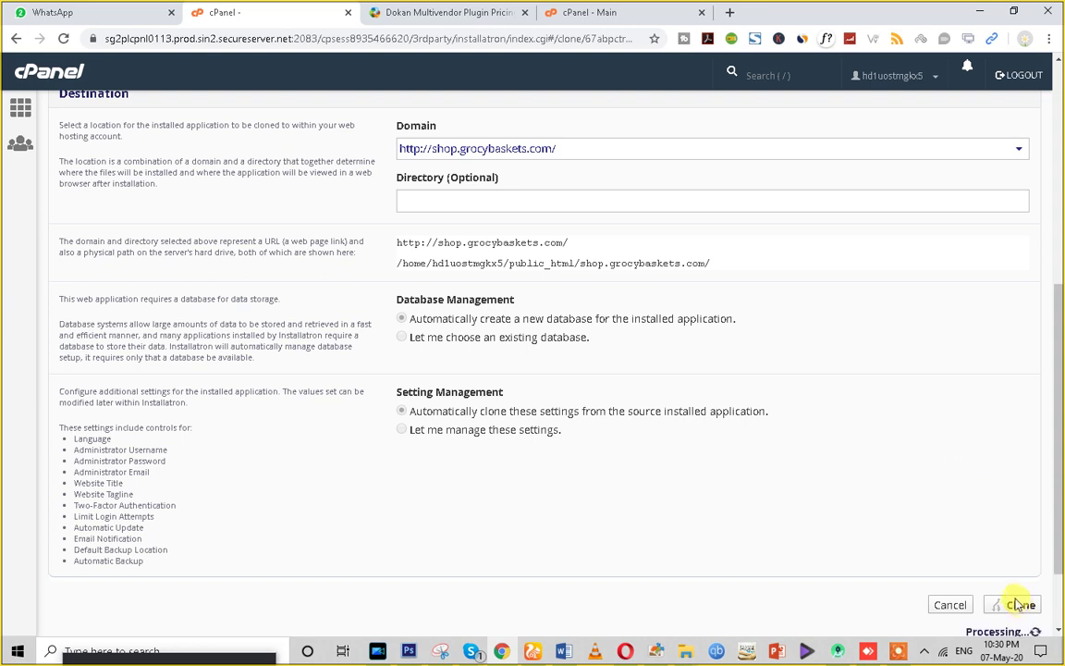
{"action": "scroll", "coordinate": [822, 462], "scroll_direction": "down", "scroll_amount": 1}
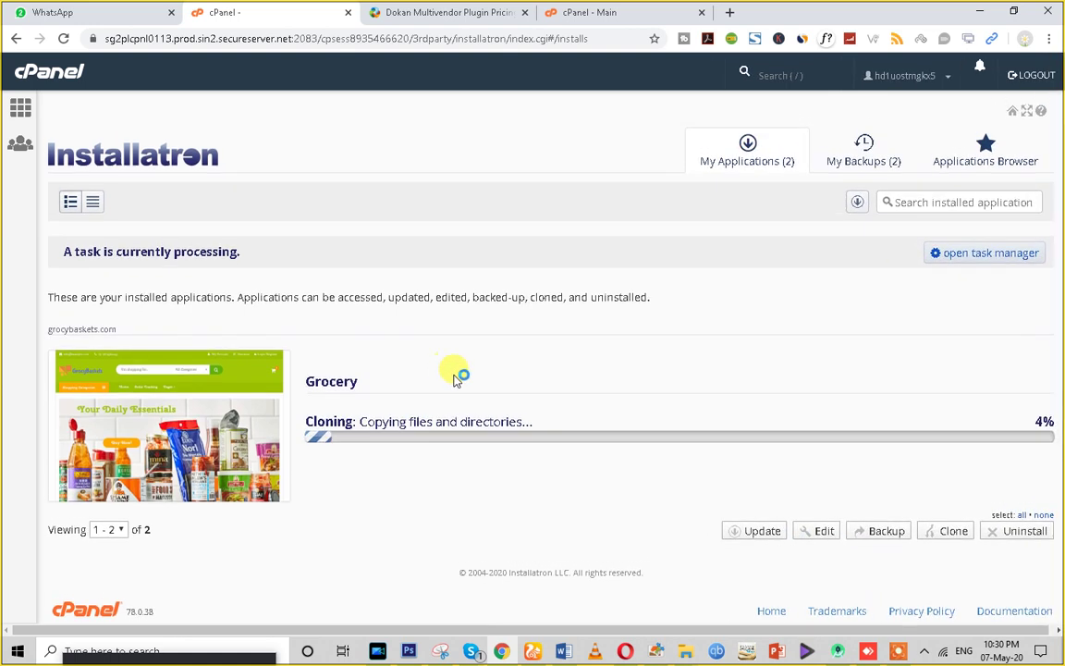
{"action": "left_click", "coordinate": [566, 13]}
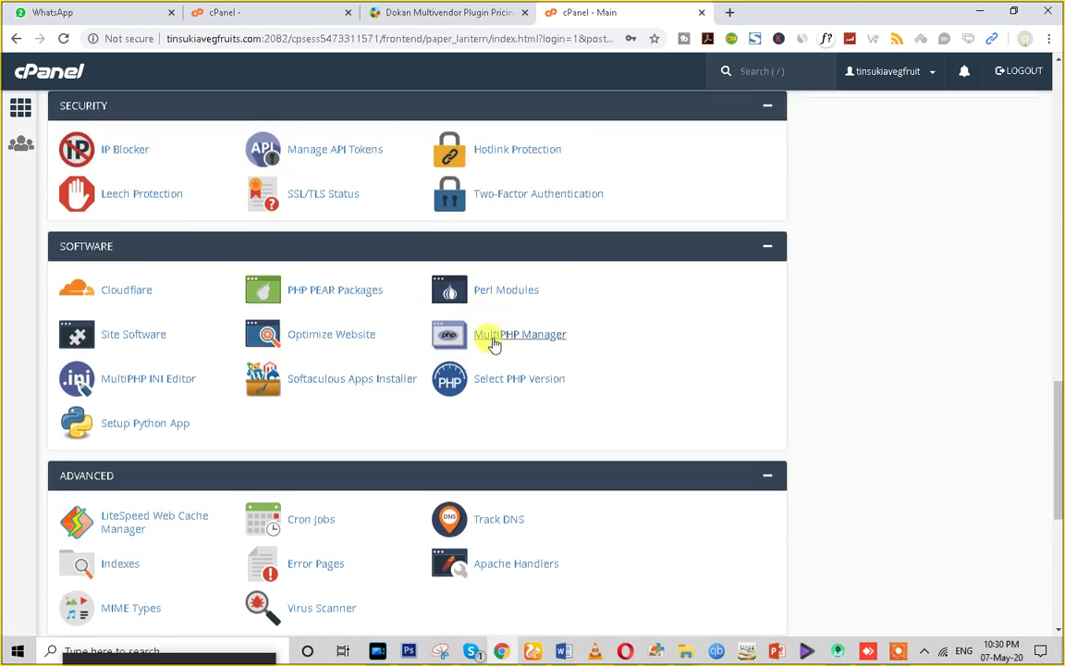
- Open Softaculous's WordPress page and view Current Installations listing dhaniapatta.com on 5.4.1
{"action": "scroll", "coordinate": [241, 471], "scroll_direction": "down", "scroll_amount": 5}
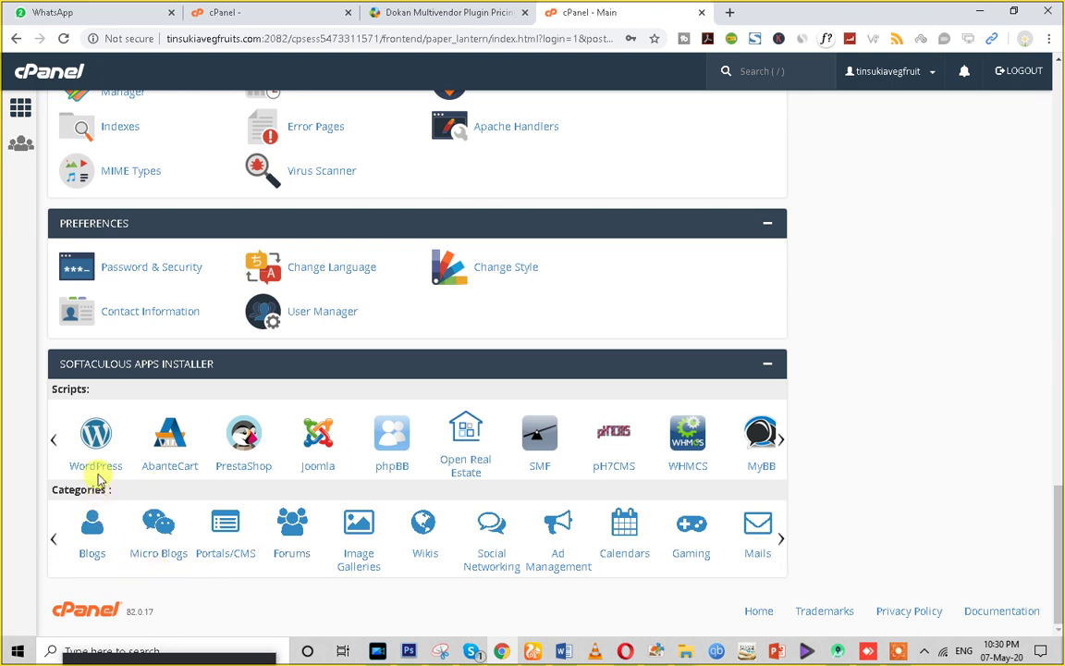
{"action": "left_click", "coordinate": [100, 469]}
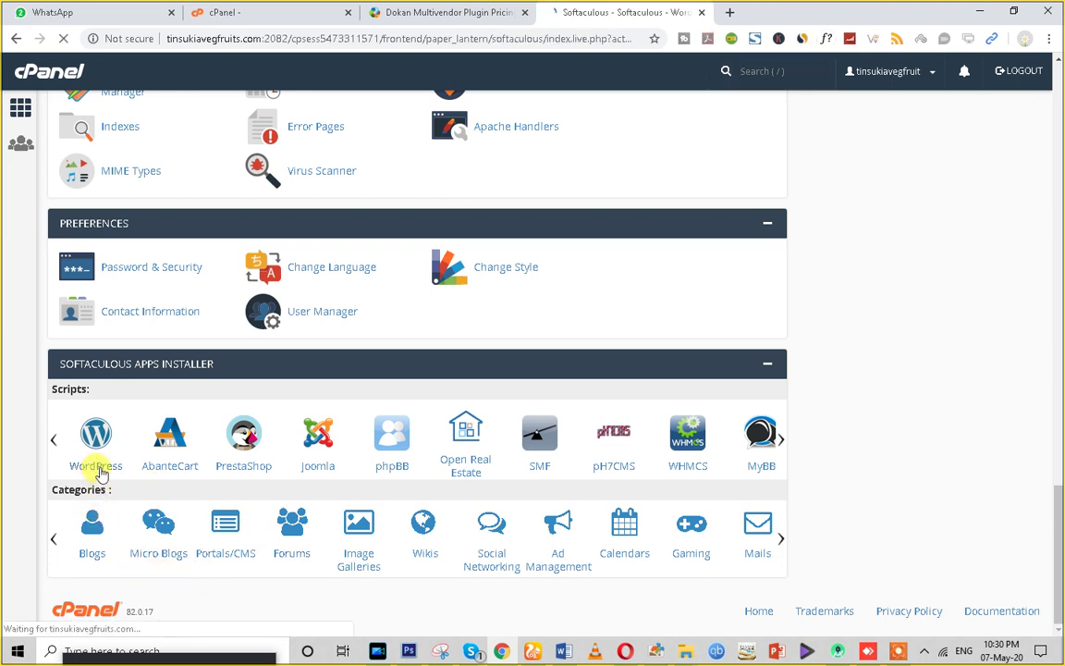
{"action": "scroll", "coordinate": [737, 430], "scroll_direction": "down", "scroll_amount": 10}
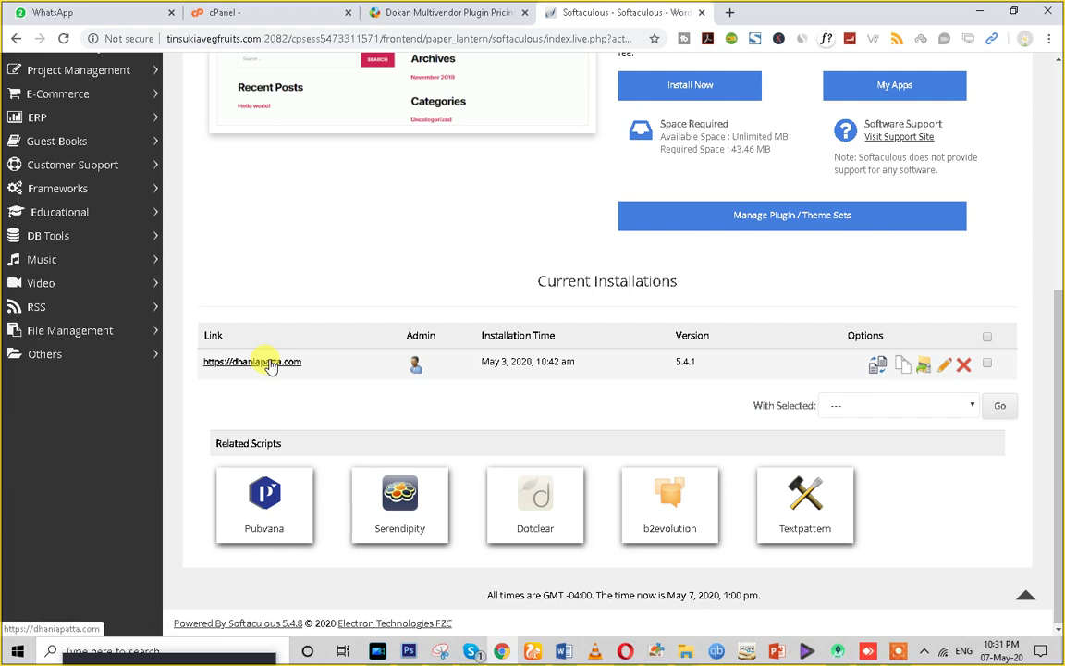
{"action": "left_click", "coordinate": [902, 368]}
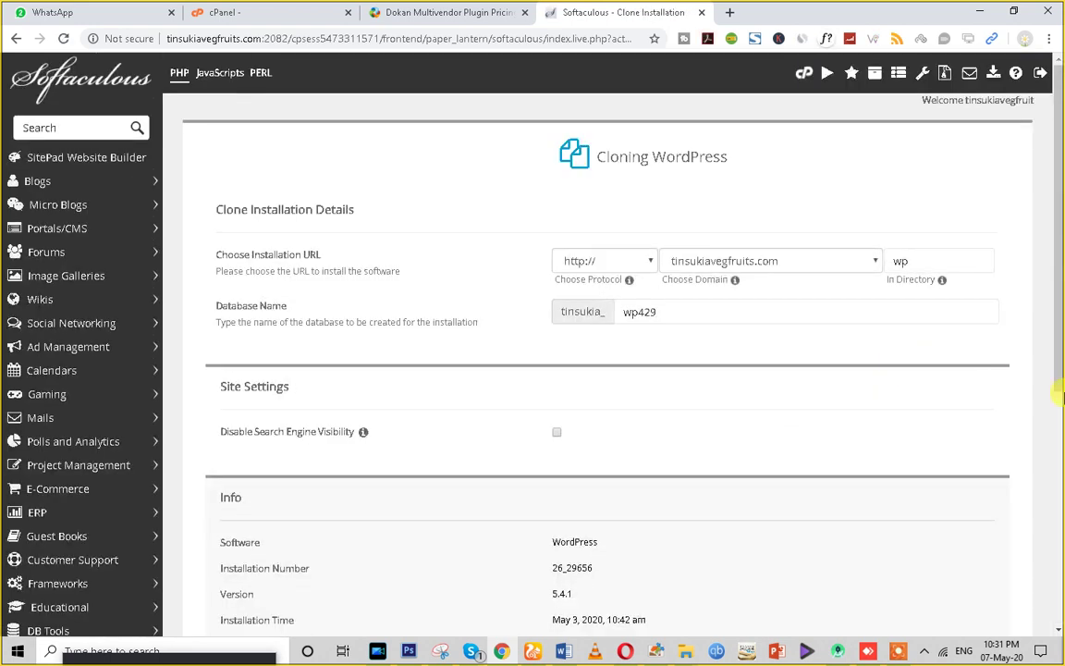
{"action": "scroll", "coordinate": [642, 245], "scroll_direction": "down", "scroll_amount": 1}
{"action": "left_click", "coordinate": [797, 188]}
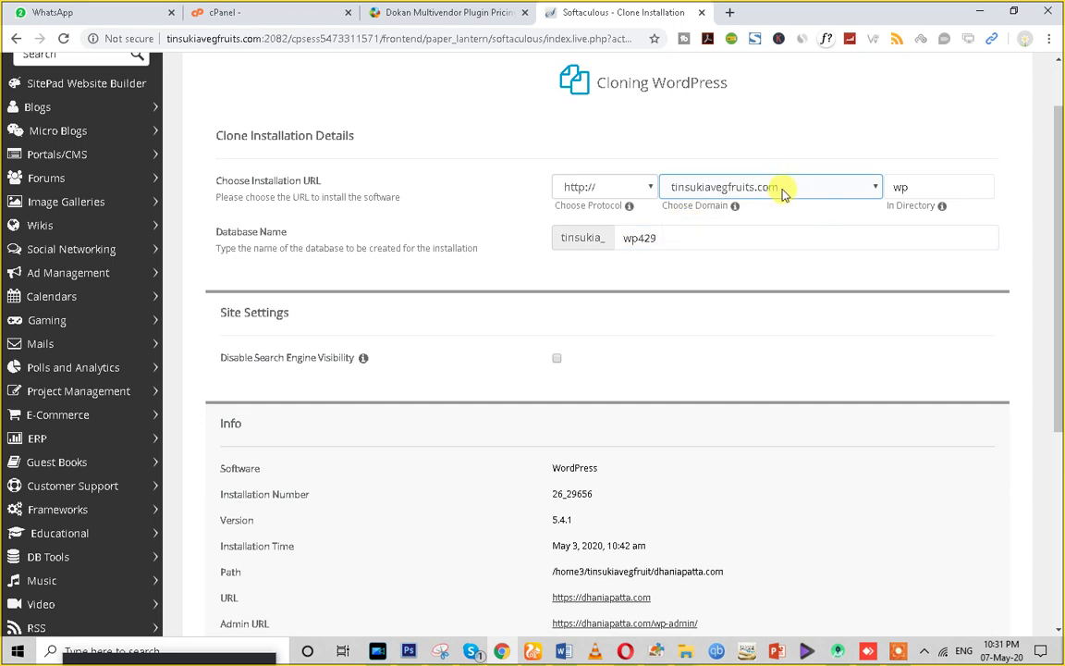
{"action": "left_click", "coordinate": [782, 192]}
{"action": "left_click", "coordinate": [766, 207]}
{"action": "double_click", "coordinate": [900, 187]}
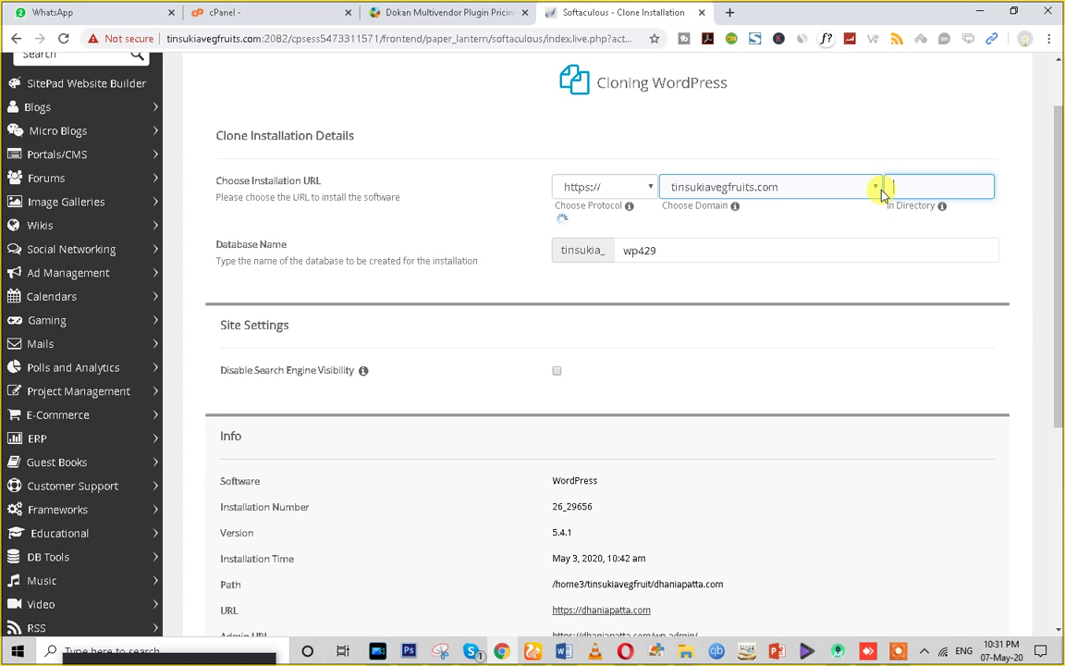
{"action": "type", "text": "seller"}
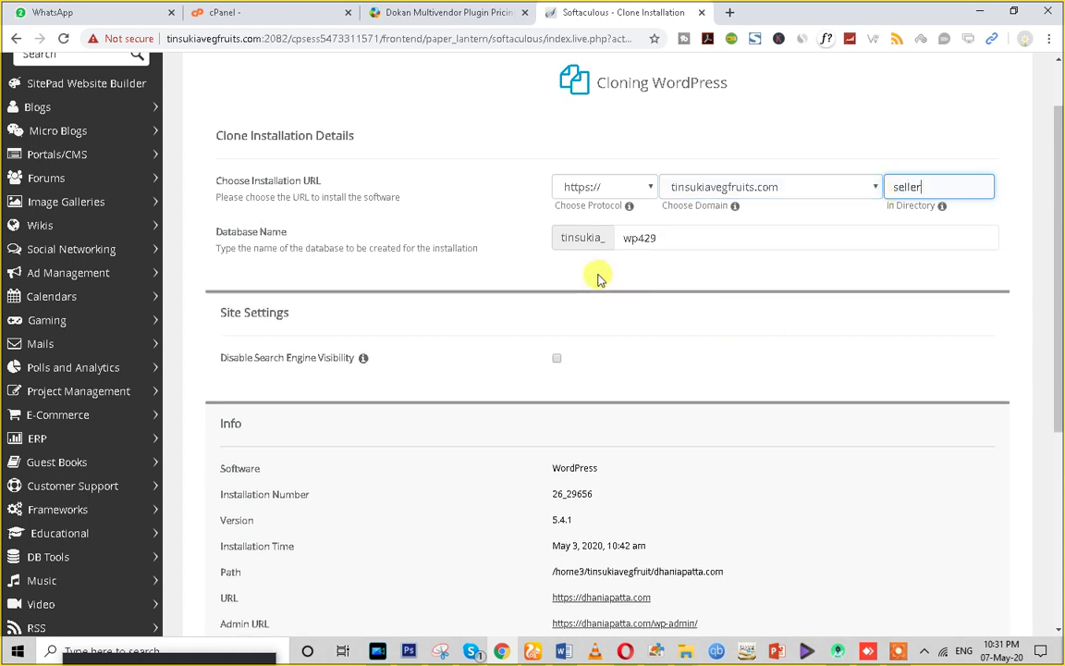
- Submit the clone and read the error that it cannot go into the original's subdirectory
{"action": "scroll", "coordinate": [712, 434], "scroll_direction": "down", "scroll_amount": 5}
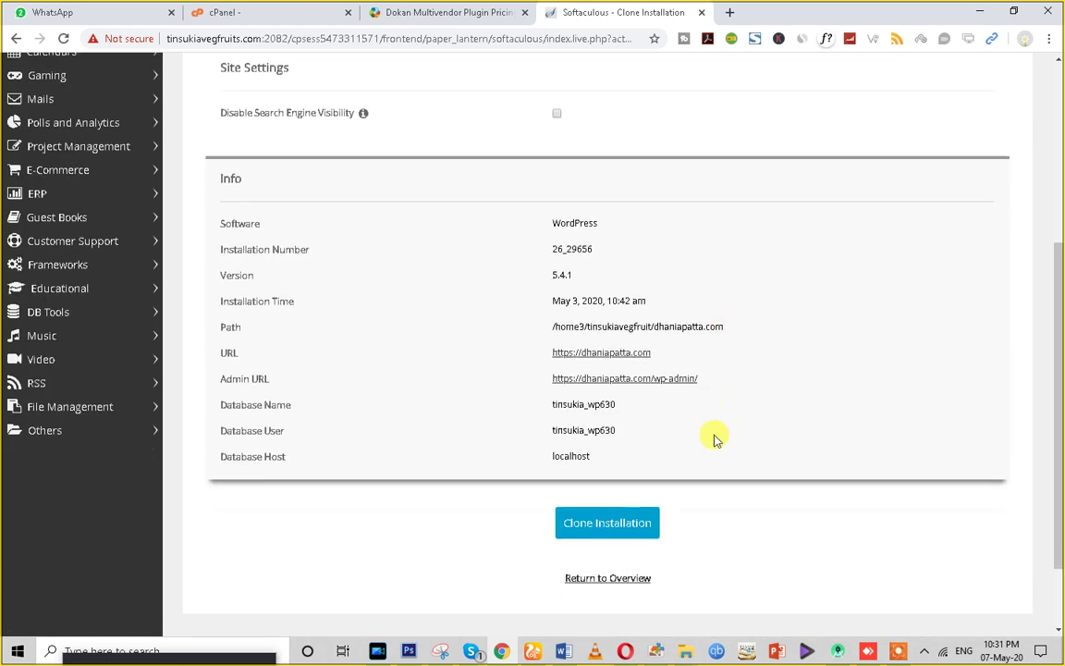
{"action": "left_click", "coordinate": [603, 426]}
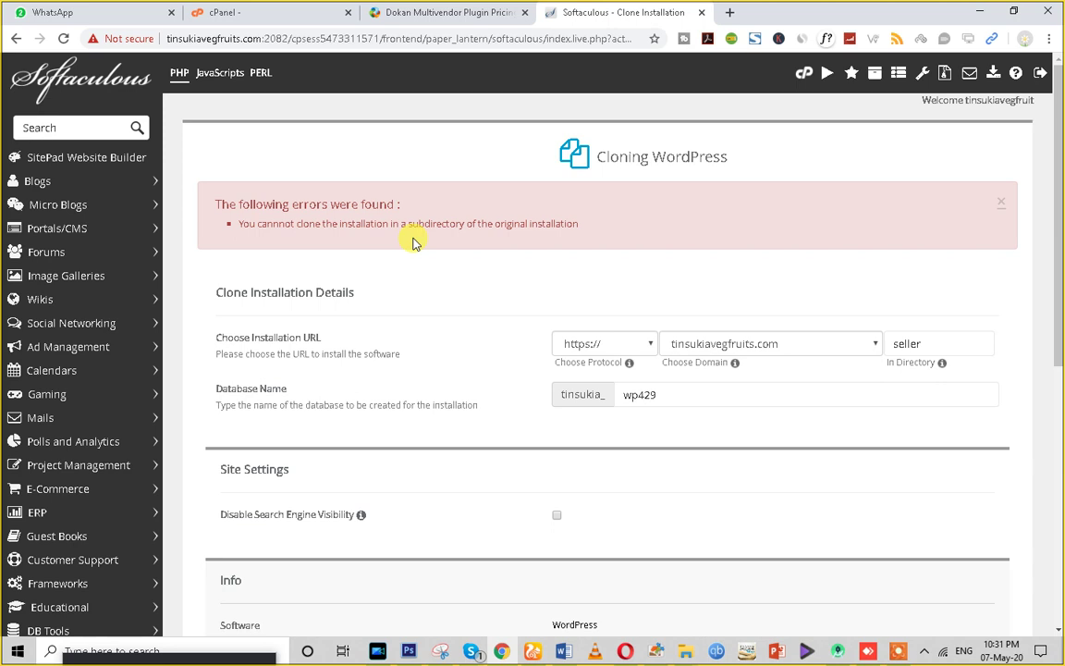
{"action": "scroll", "coordinate": [435, 350], "scroll_direction": "down", "scroll_amount": 6}
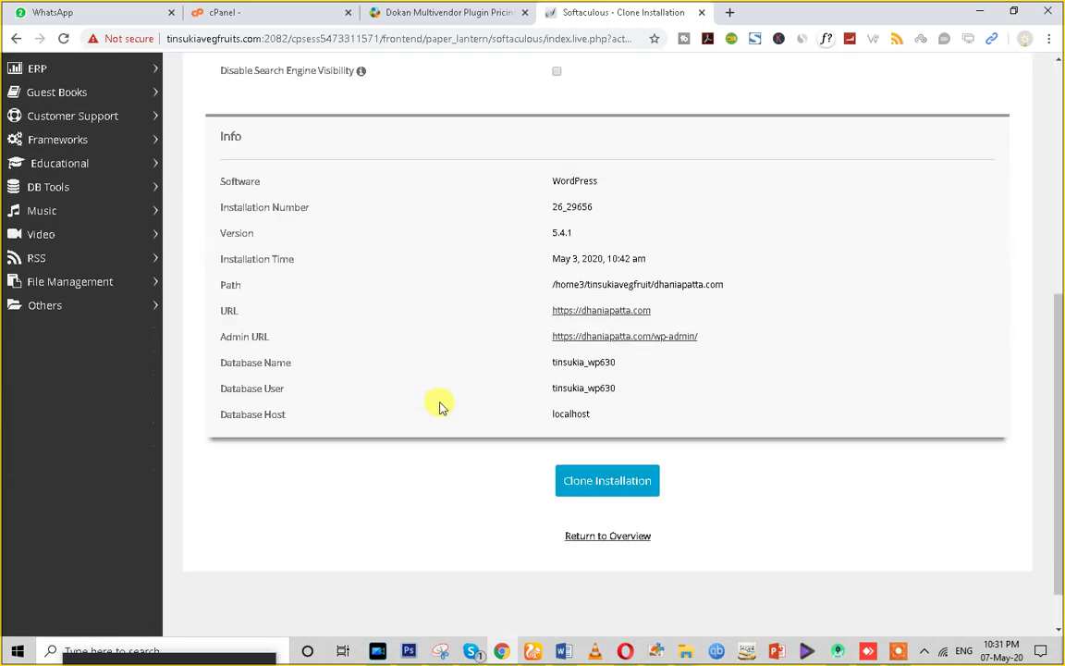
{"action": "scroll", "coordinate": [440, 407], "scroll_direction": "up", "scroll_amount": 5}
{"action": "scroll", "coordinate": [719, 219], "scroll_direction": "up", "scroll_amount": 3}
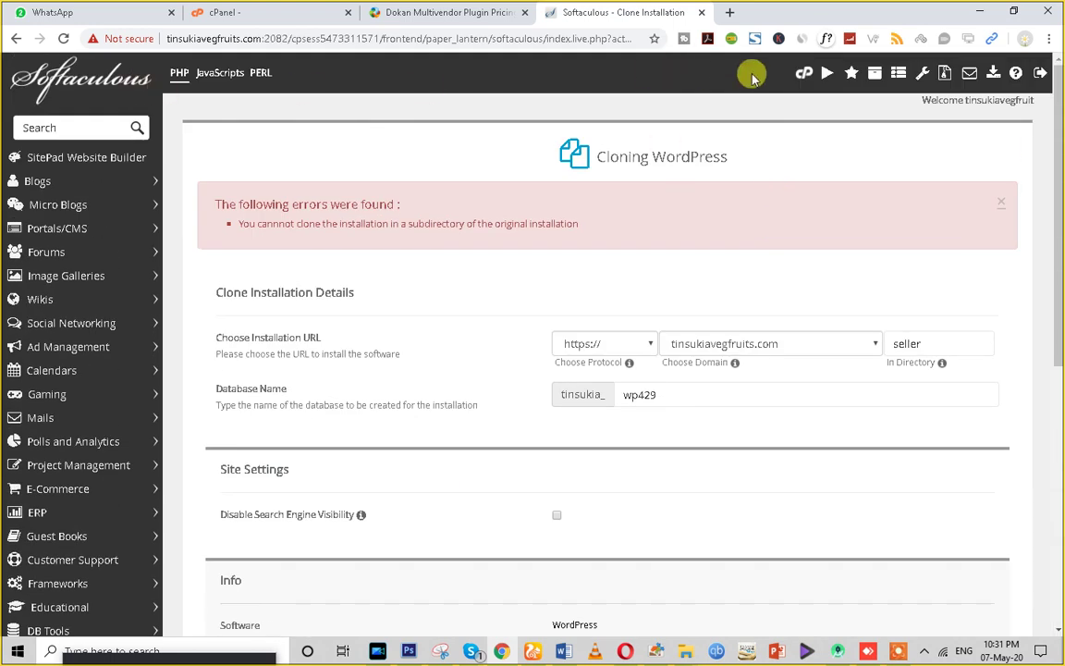
- Return to the cPanel home page
{"action": "left_click", "coordinate": [802, 74]}
{"action": "left_click", "coordinate": [238, 14]}
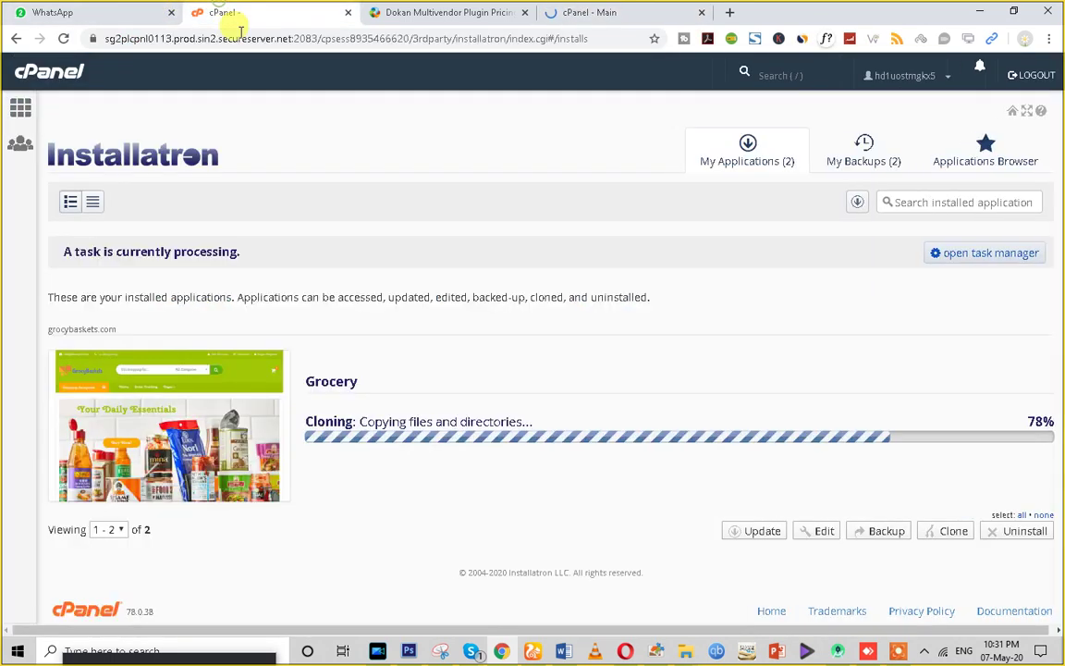
{"action": "left_click", "coordinate": [624, 11]}
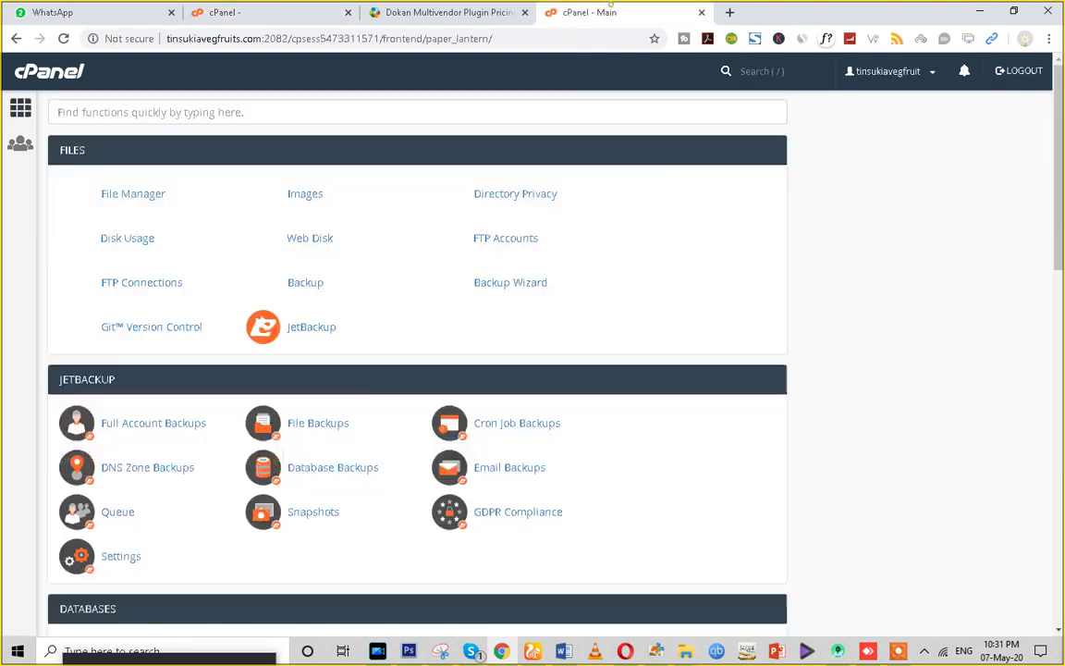
{"action": "scroll", "coordinate": [204, 421], "scroll_direction": "down", "scroll_amount": 6}
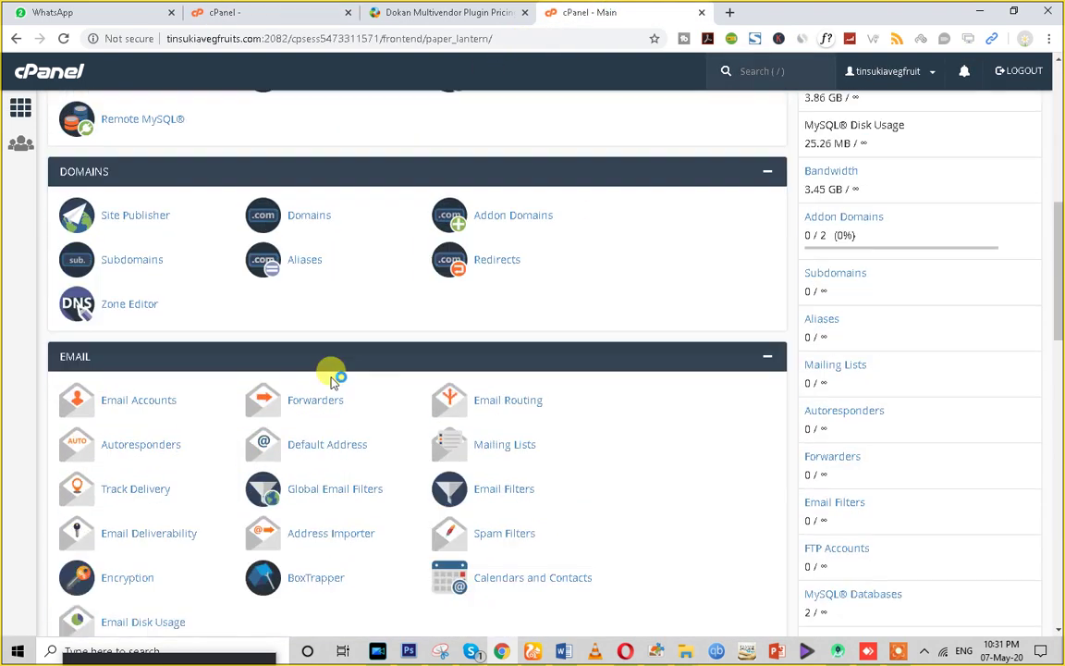
{"action": "scroll", "coordinate": [95, 385], "scroll_direction": "up", "scroll_amount": 2}
{"action": "scroll", "coordinate": [518, 333], "scroll_direction": "down", "scroll_amount": 2}
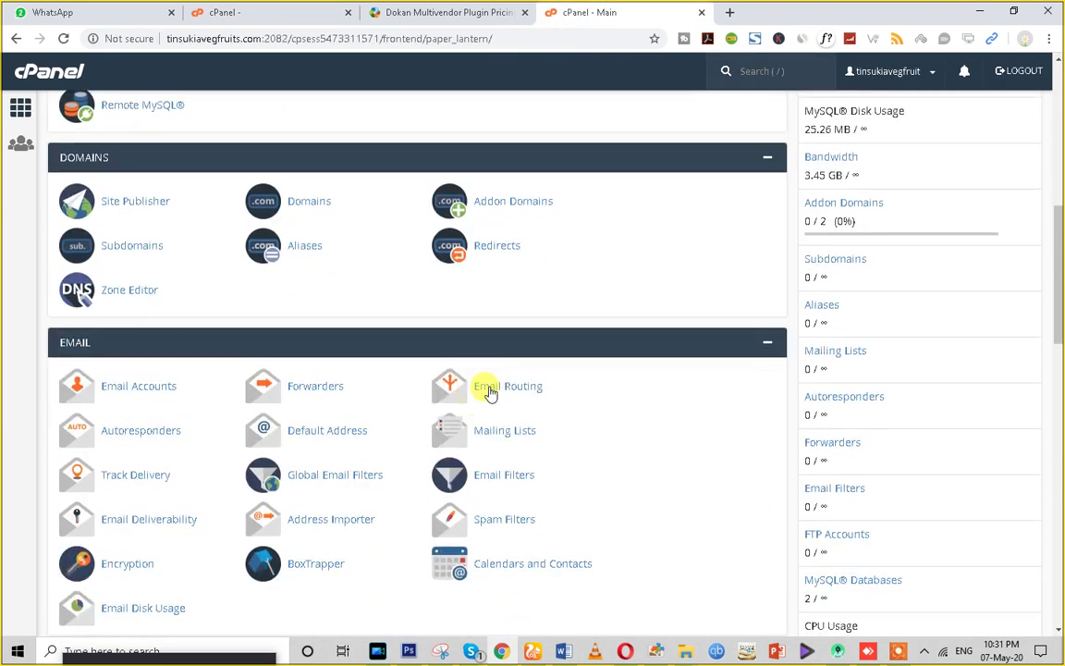
- Create the 'seller' subdomain under tinsukiavegfruits.com, then go back to the cPanel dashboard
{"action": "left_click", "coordinate": [132, 248]}
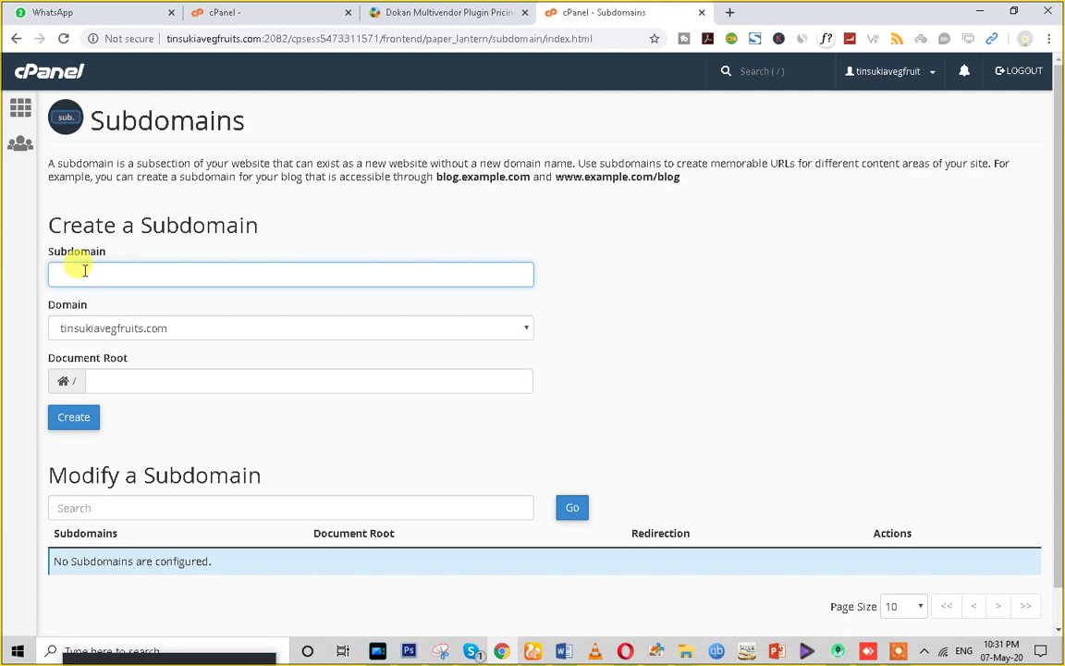
{"action": "type", "text": "sh"}
{"action": "key", "text": "BackSpace"}
{"action": "type", "text": "se"}
{"action": "left_click", "coordinate": [175, 440]}
{"action": "left_click", "coordinate": [75, 419]}
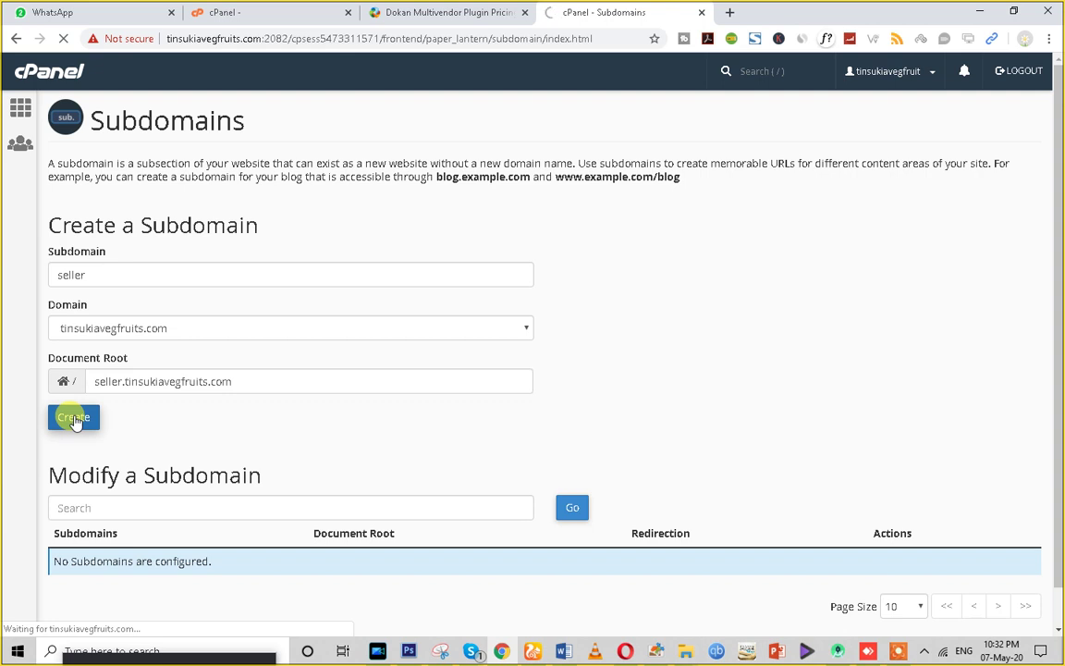
{"action": "left_click", "coordinate": [546, 231]}
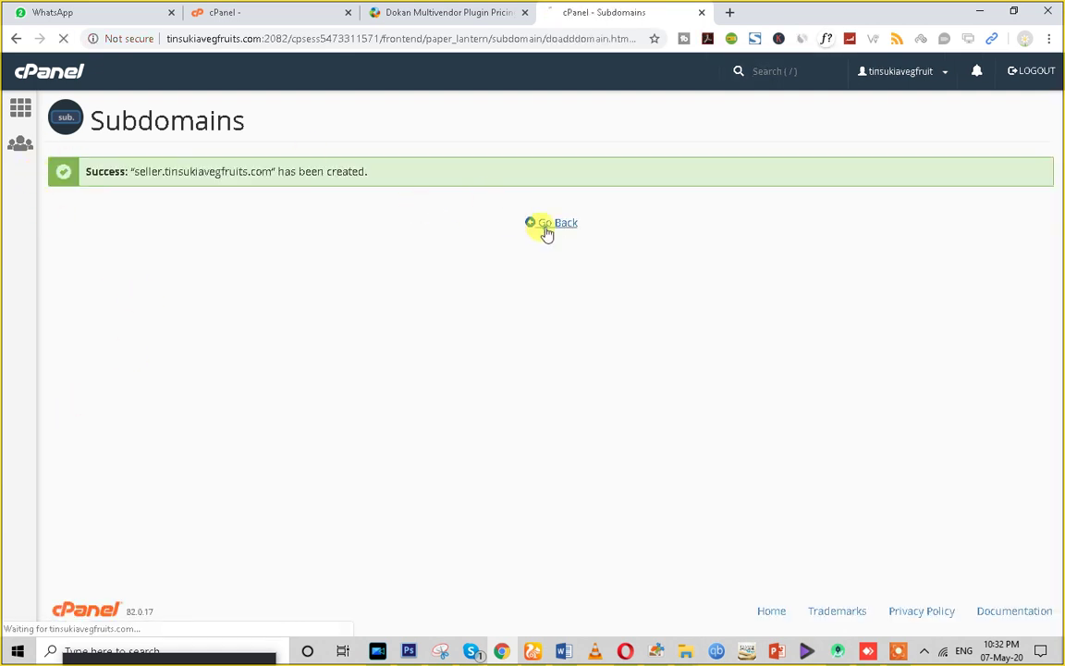
{"action": "left_click", "coordinate": [43, 72]}
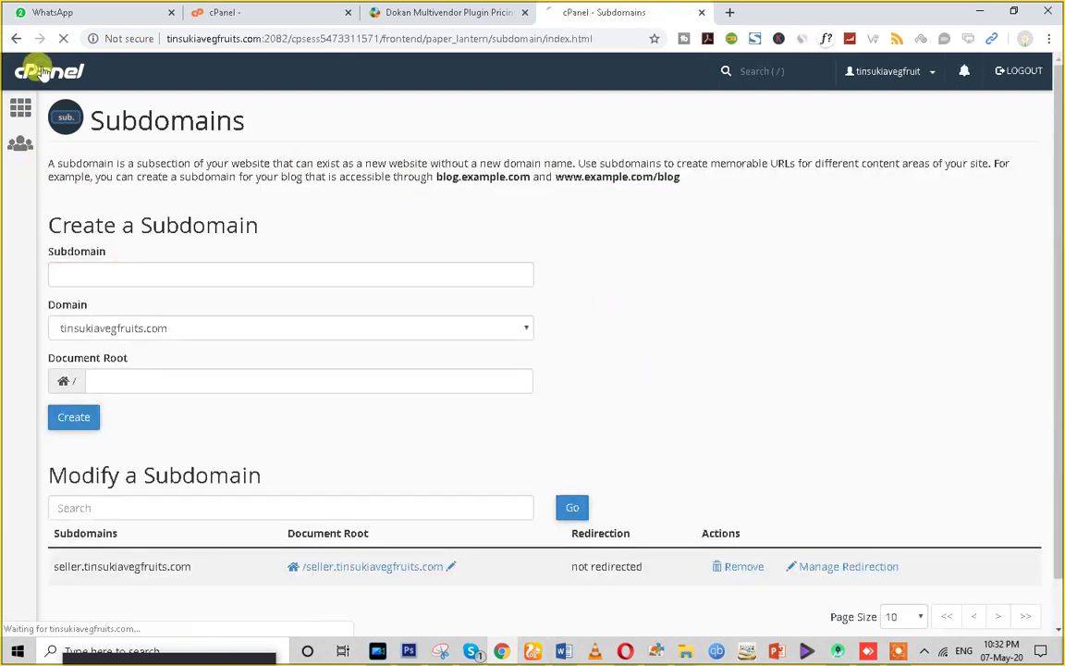
{"action": "scroll", "coordinate": [659, 321], "scroll_direction": "down", "scroll_amount": 3}
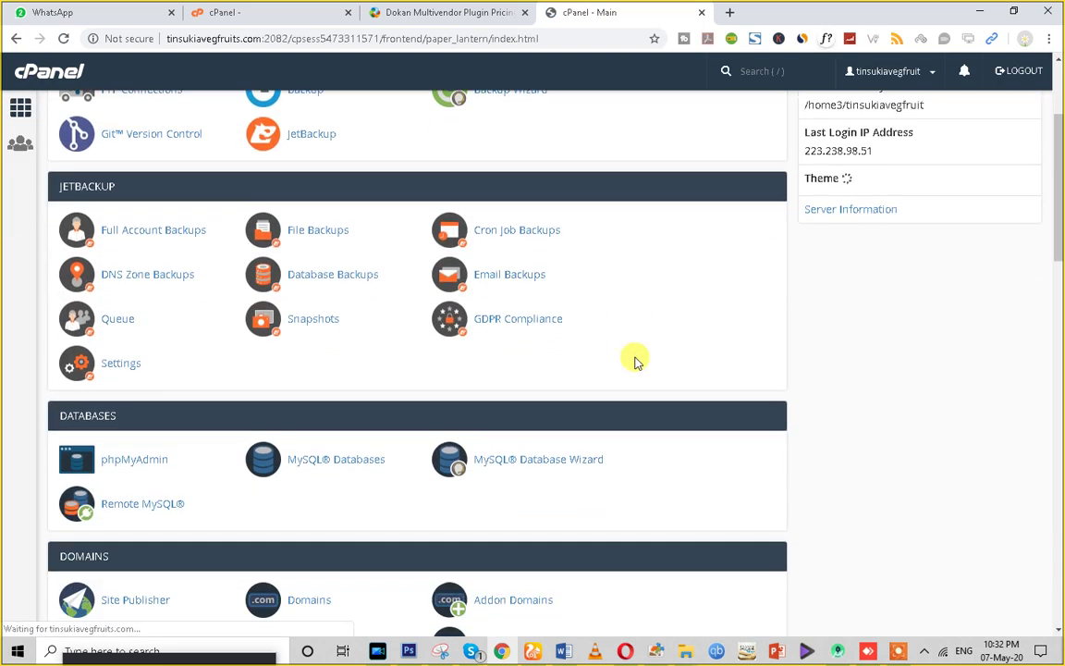
- Reopen the Softaculous WordPress page and start cloning the installation again
{"action": "scroll", "coordinate": [304, 428], "scroll_direction": "down", "scroll_amount": 12}
{"action": "scroll", "coordinate": [397, 459], "scroll_direction": "up", "scroll_amount": 3}
{"action": "scroll", "coordinate": [302, 467], "scroll_direction": "down", "scroll_amount": 6}
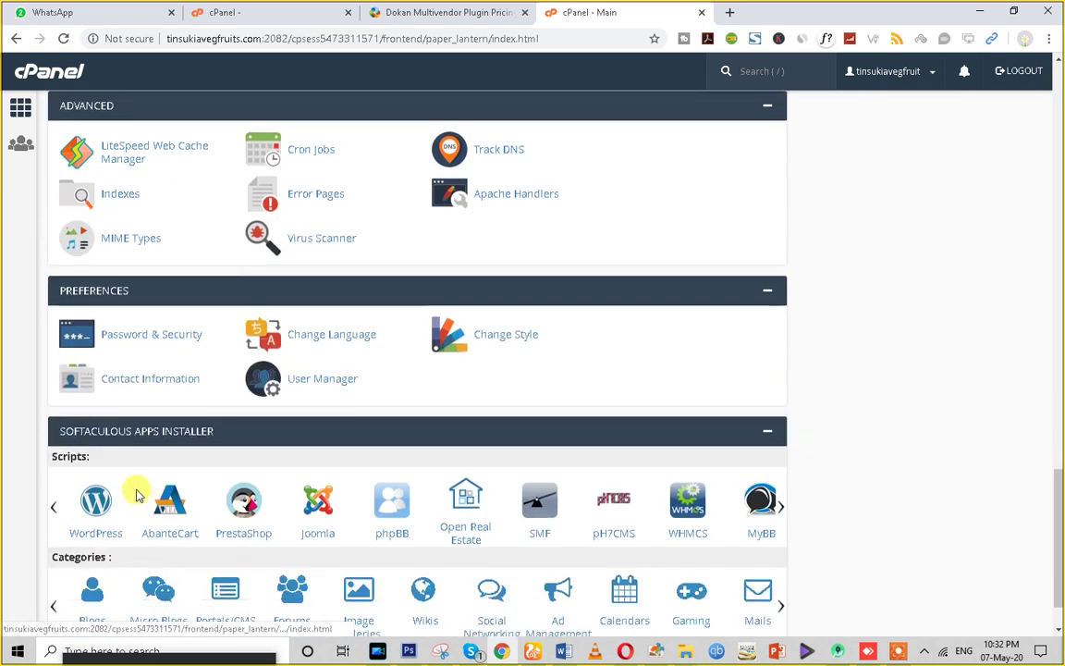
{"action": "left_click", "coordinate": [90, 534]}
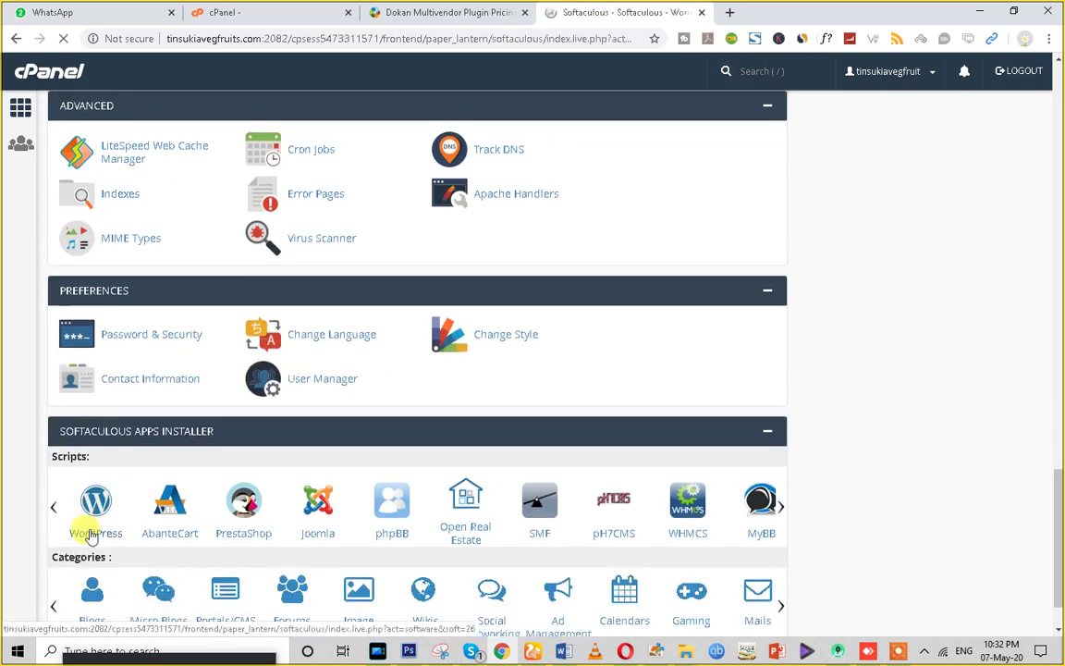
{"action": "scroll", "coordinate": [618, 465], "scroll_direction": "down", "scroll_amount": 5}
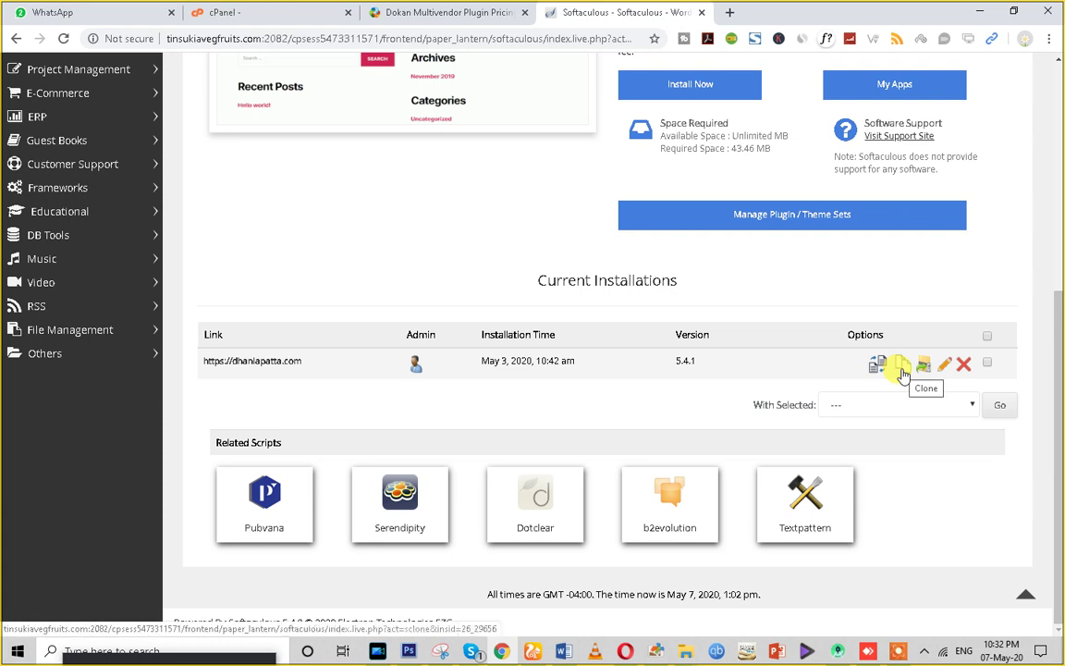
{"action": "left_click", "coordinate": [901, 367]}
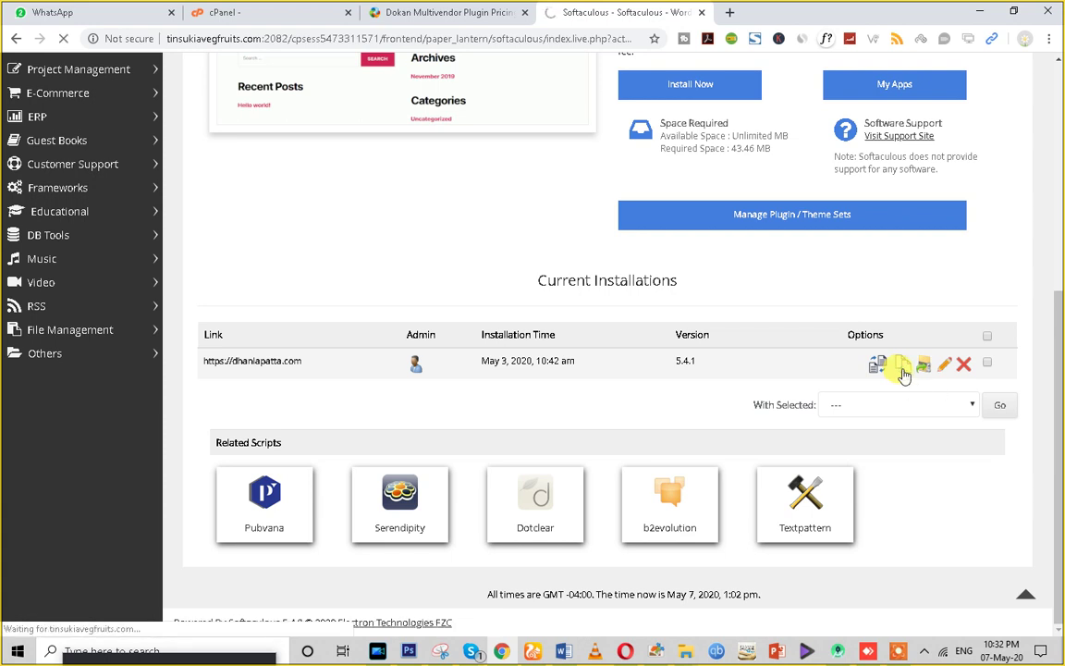
- Clone onto seller.tinsukiavegfruits.com and note the subdirectory error
{"action": "left_click", "coordinate": [720, 262]}
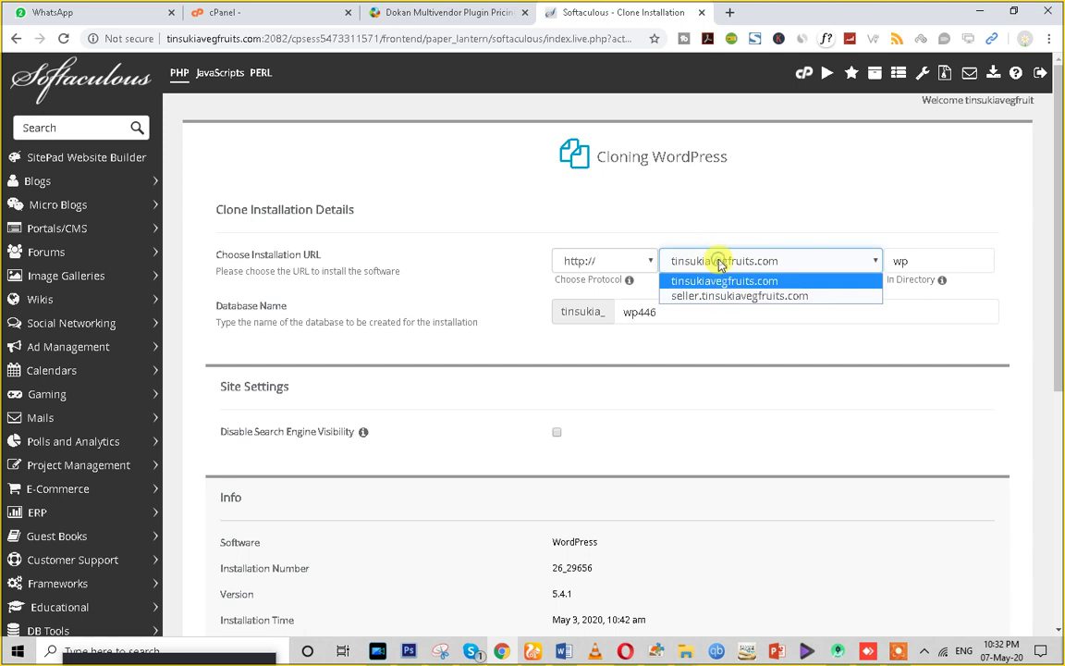
{"action": "left_click", "coordinate": [712, 295]}
{"action": "left_click", "coordinate": [929, 261]}
{"action": "scroll", "coordinate": [767, 316], "scroll_direction": "down", "scroll_amount": 5}
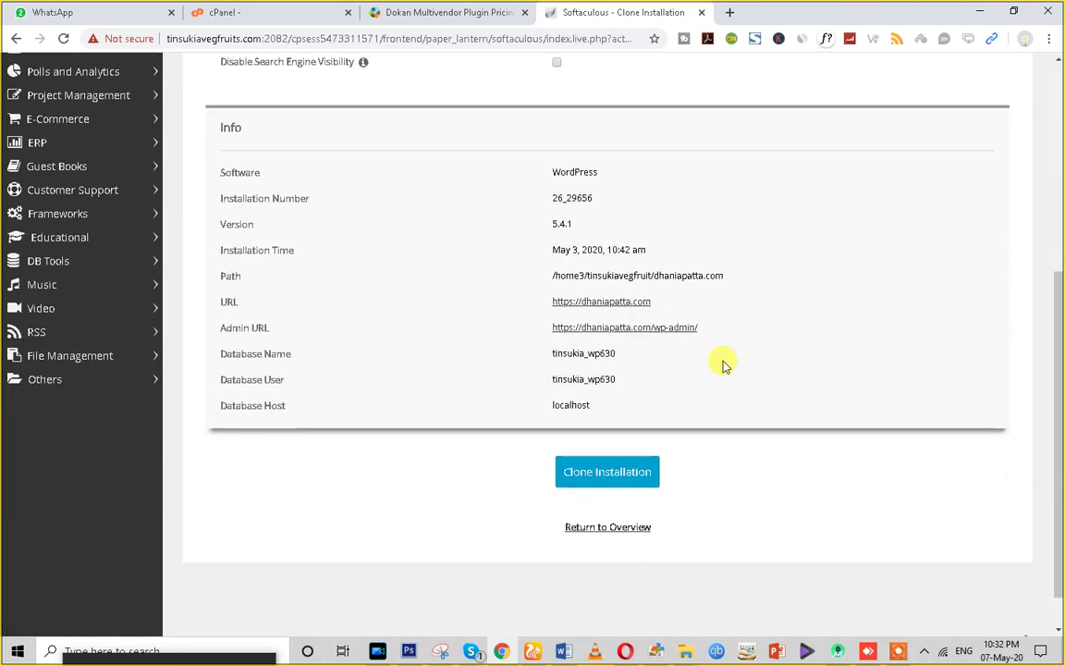
{"action": "left_click", "coordinate": [606, 430]}
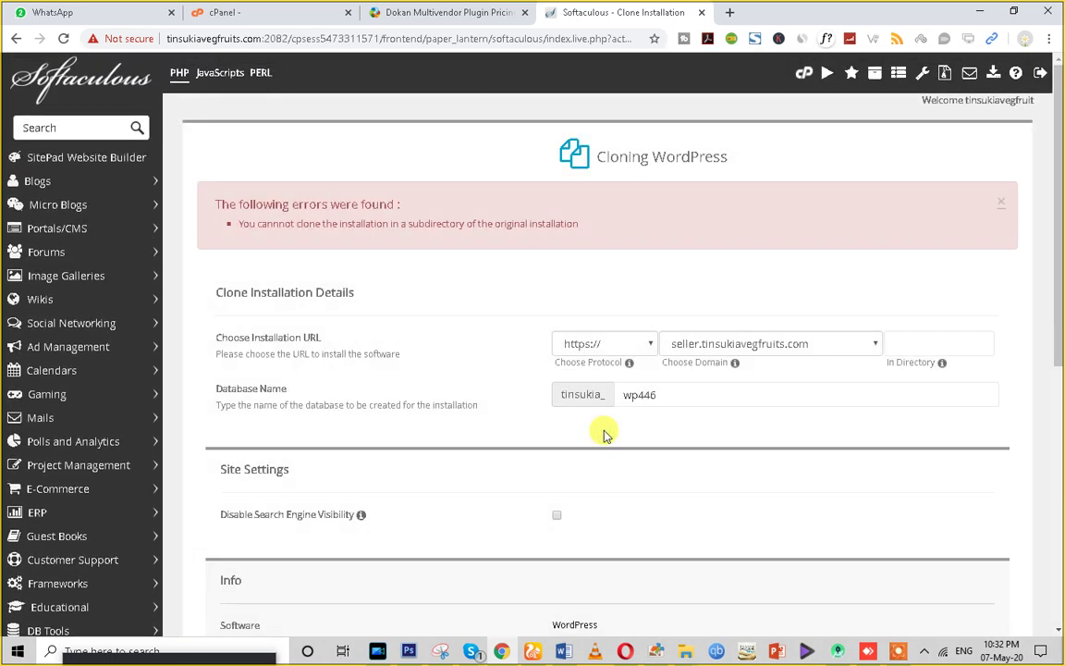
{"action": "left_click_drag", "start_coordinate": [275, 205], "coordinate": [441, 214]}
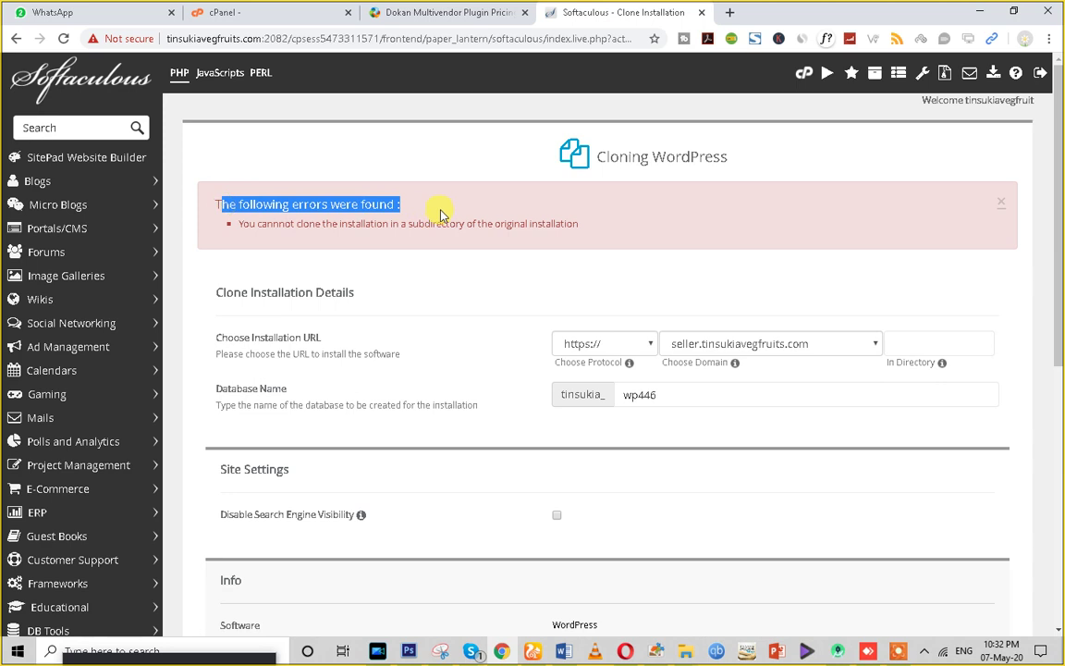
{"action": "left_click_drag", "start_coordinate": [241, 224], "coordinate": [530, 224]}
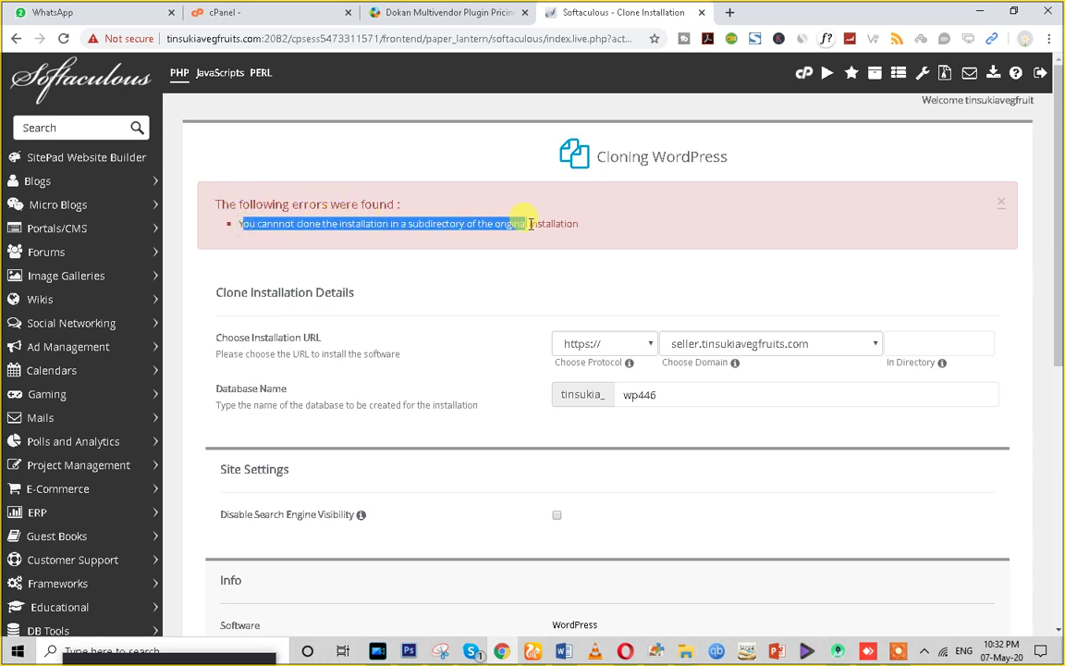
- Change the clone's directory to 'shop' and retry the clone
{"action": "scroll", "coordinate": [539, 305], "scroll_direction": "down", "scroll_amount": 1}
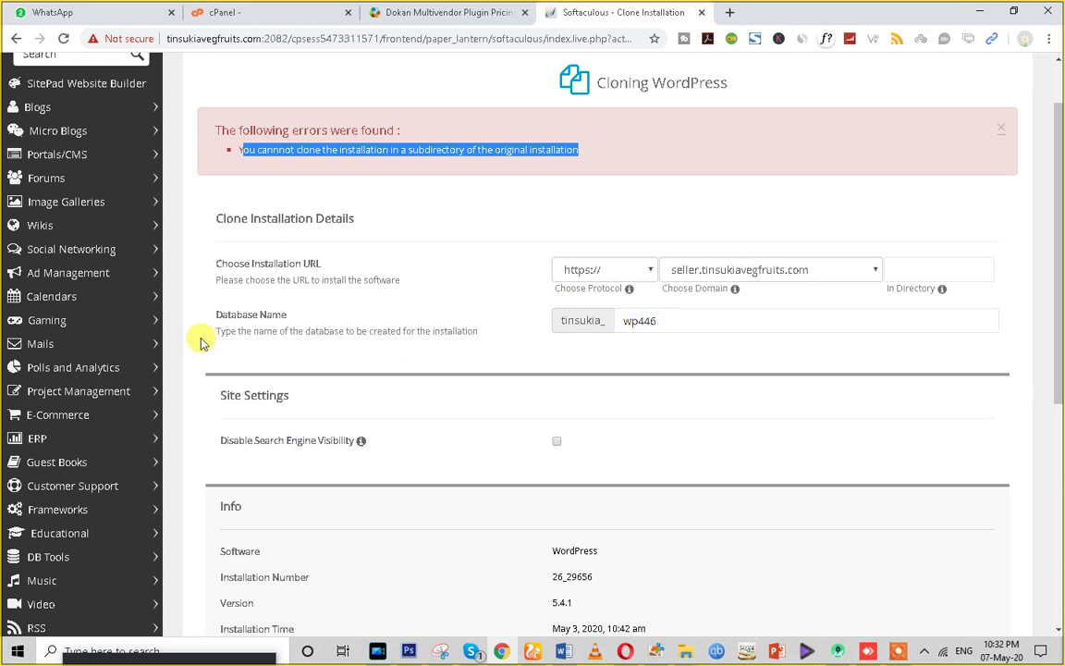
{"action": "left_click", "coordinate": [684, 320]}
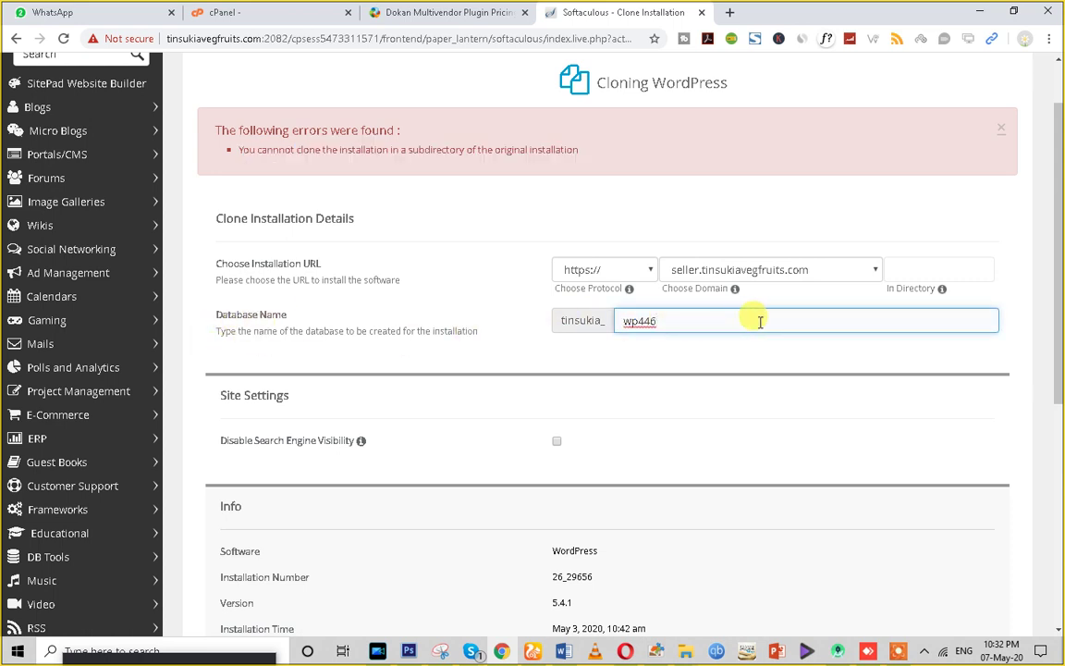
{"action": "left_click", "coordinate": [914, 272]}
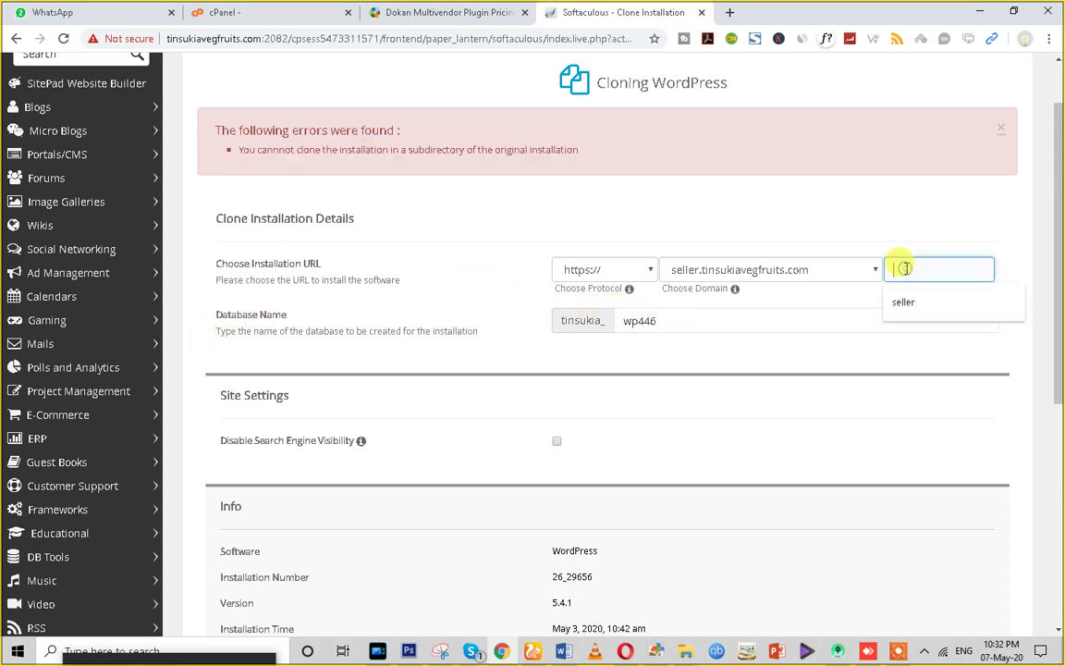
{"action": "left_click", "coordinate": [906, 301]}
{"action": "left_click_drag", "start_coordinate": [930, 269], "coordinate": [890, 269]}
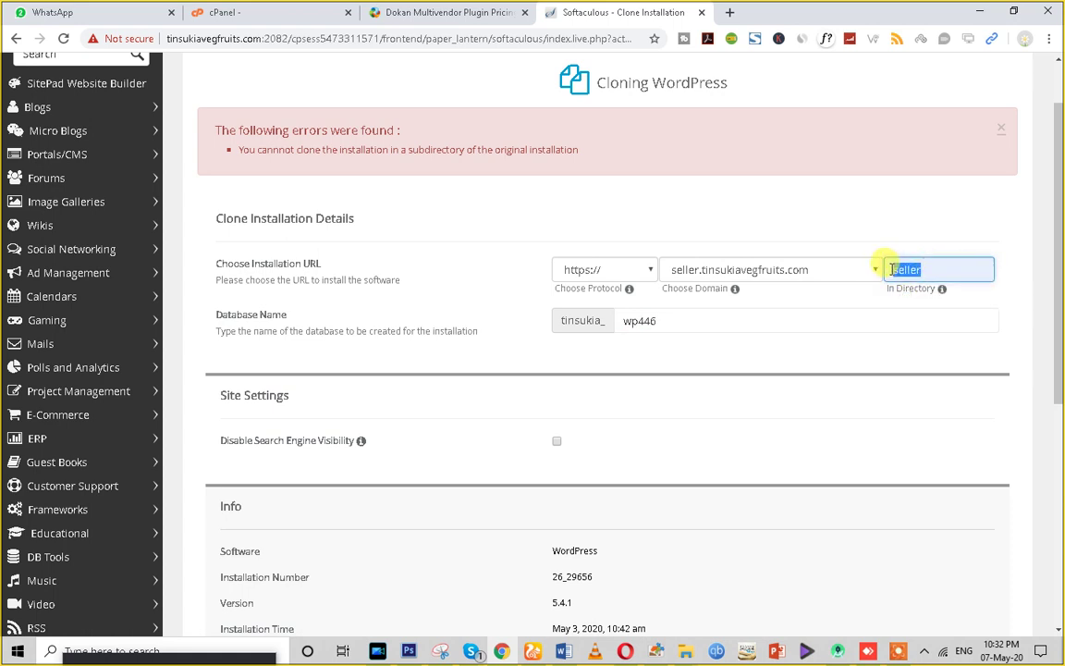
{"action": "type", "text": "shop"}
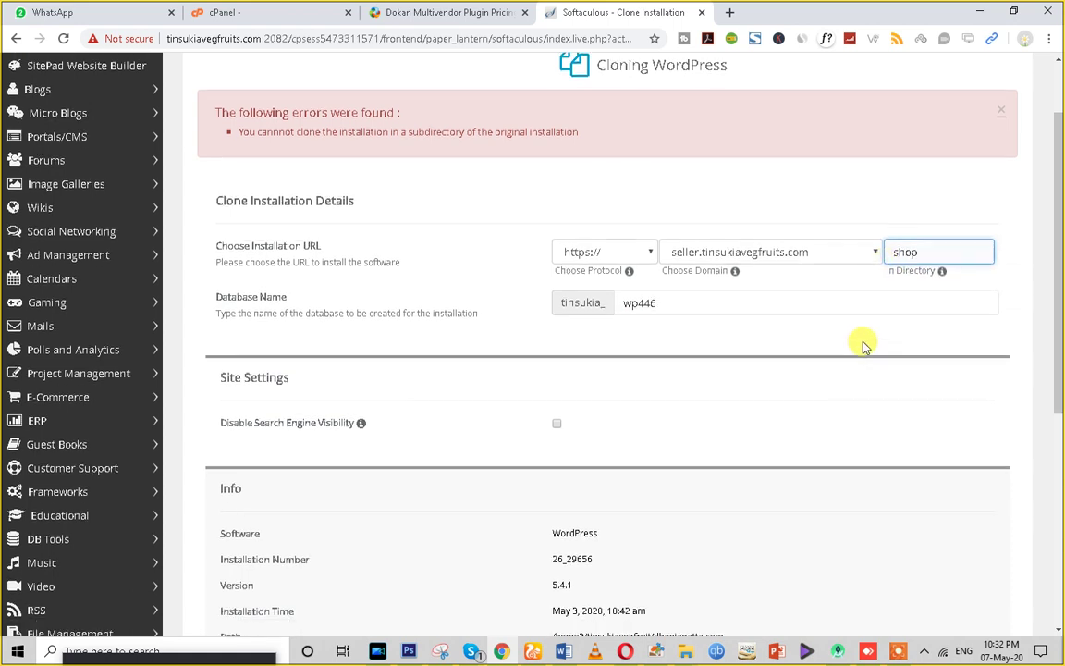
{"action": "scroll", "coordinate": [832, 355], "scroll_direction": "down", "scroll_amount": 5}
{"action": "left_click", "coordinate": [580, 432]}
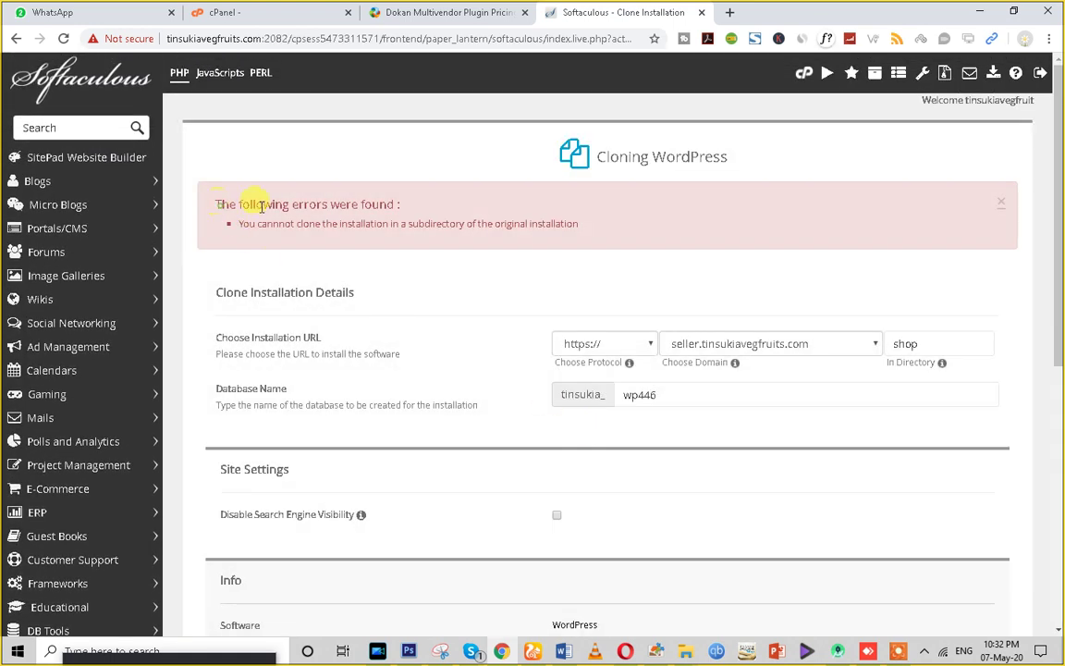
- Review the refusal message and open the original dhaniapatta.com site in a new tab
{"action": "left_click_drag", "start_coordinate": [221, 204], "coordinate": [515, 242]}
{"action": "left_click", "coordinate": [562, 225]}
{"action": "triple_click", "coordinate": [560, 226]}
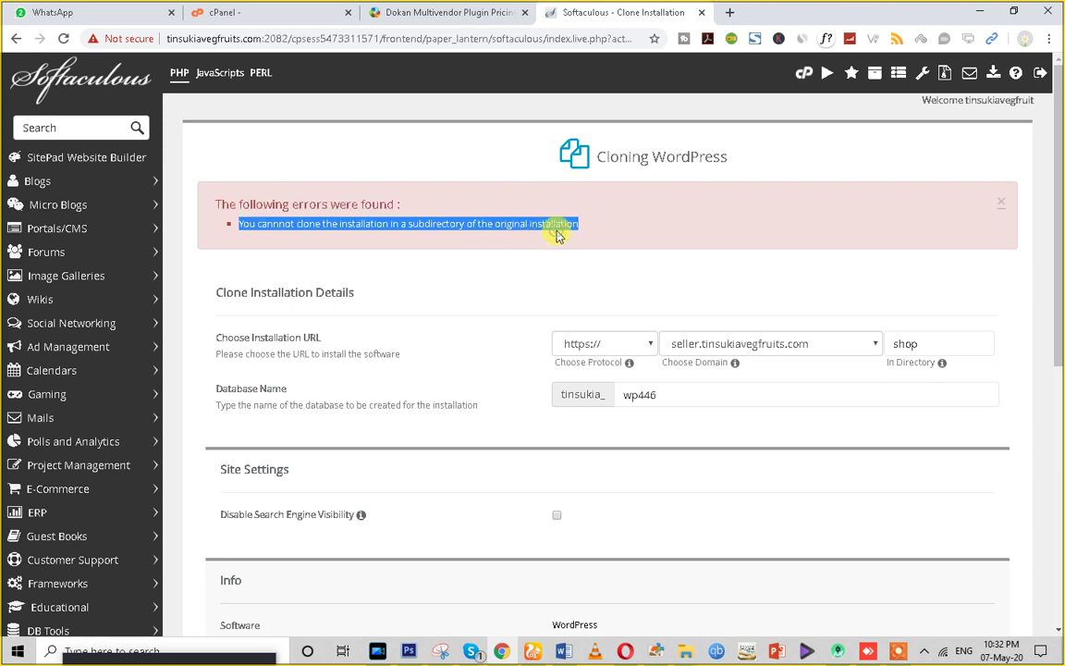
{"action": "left_click", "coordinate": [523, 264]}
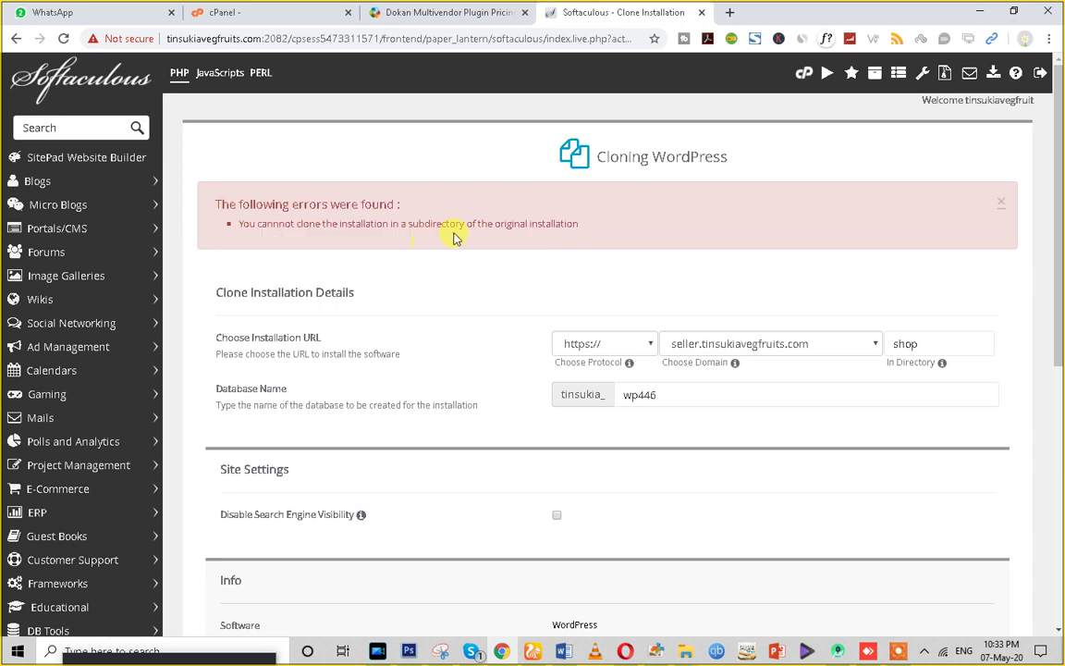
{"action": "scroll", "coordinate": [467, 325], "scroll_direction": "down", "scroll_amount": 5}
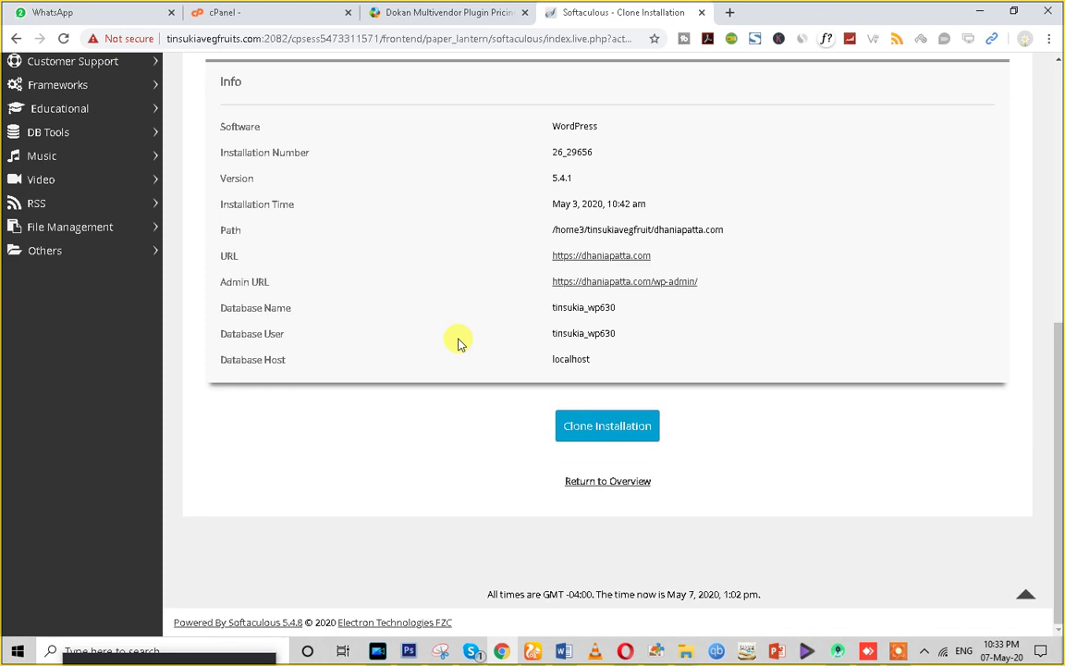
{"action": "left_click_drag", "start_coordinate": [655, 257], "coordinate": [606, 262]}
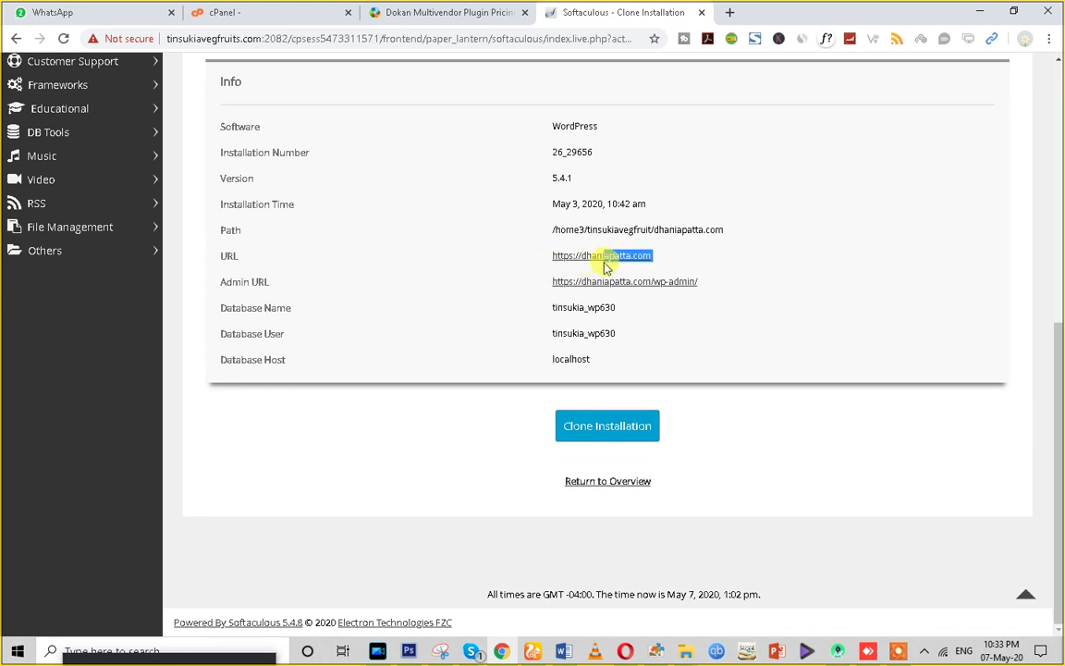
{"action": "right_click", "coordinate": [611, 268]}
{"action": "left_click", "coordinate": [614, 271]}
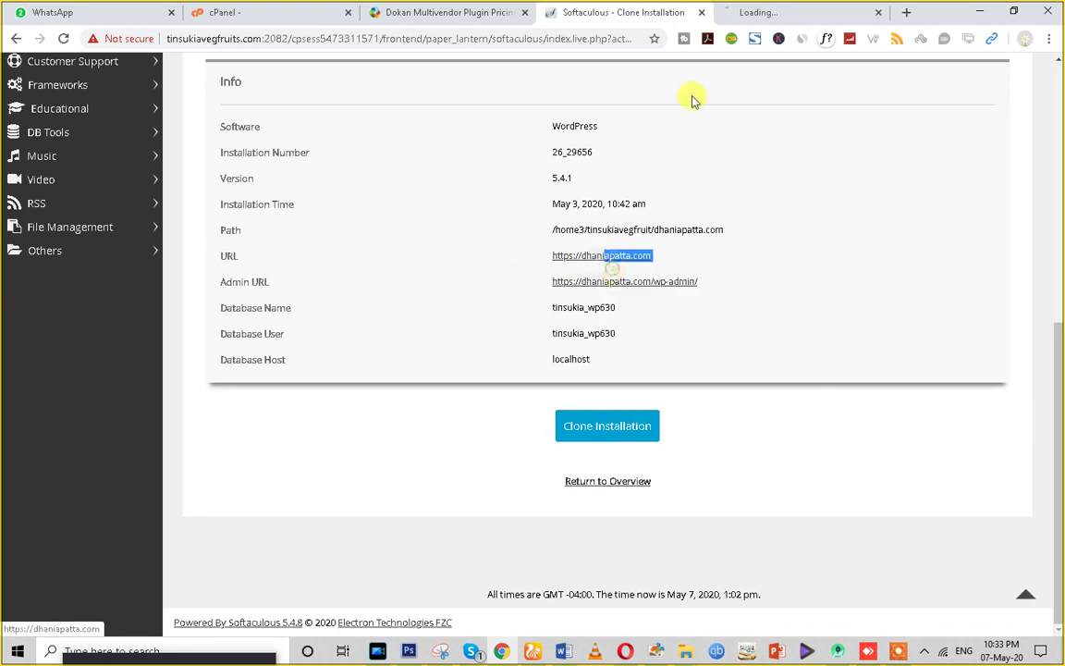
- Switch to the dhaniapatta.com tab and select its address
{"action": "key", "text": "ctrl+Tab"}
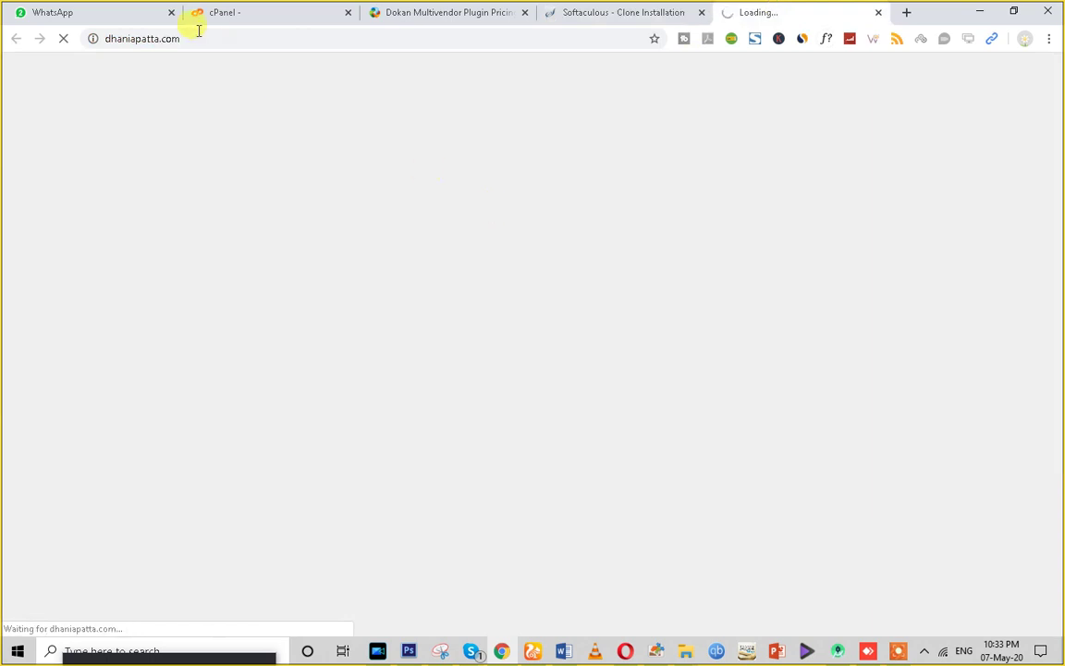
{"action": "left_click", "coordinate": [190, 40]}
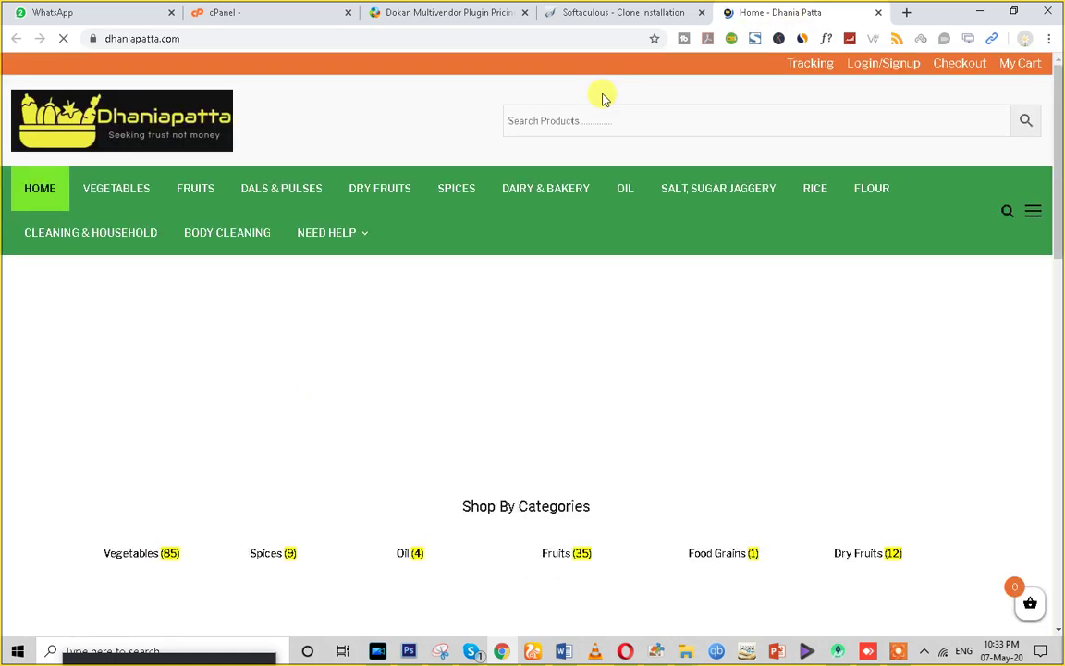
{"action": "left_click", "coordinate": [237, 38]}
{"action": "left_click", "coordinate": [249, 38]}
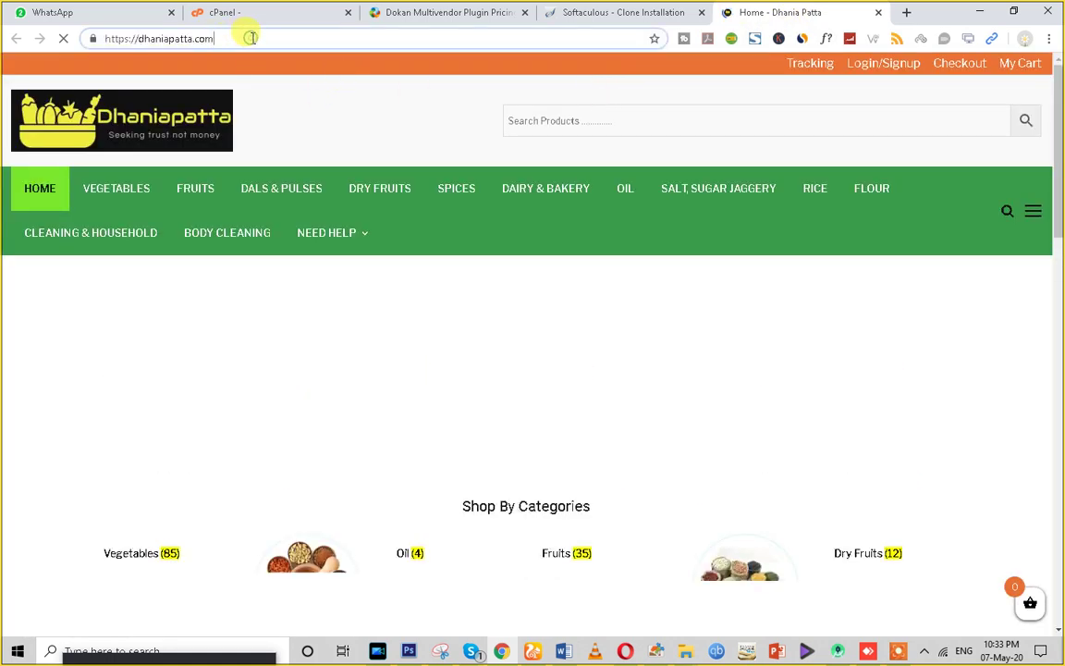
{"action": "key", "text": "ctrl+a"}
{"action": "left_click", "coordinate": [253, 38]}
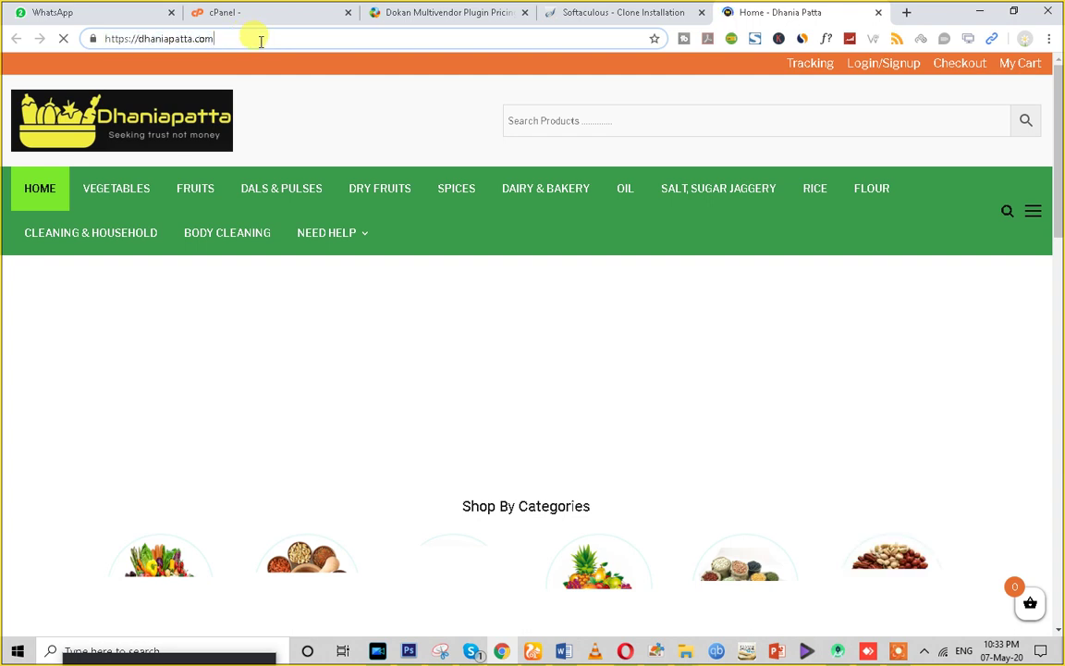
- Close the Softaculous clone tab and append /cpanel to the Dhania Patta address
{"action": "left_click", "coordinate": [601, 12]}
{"action": "left_click", "coordinate": [700, 12]}
{"action": "left_click", "coordinate": [462, 13]}
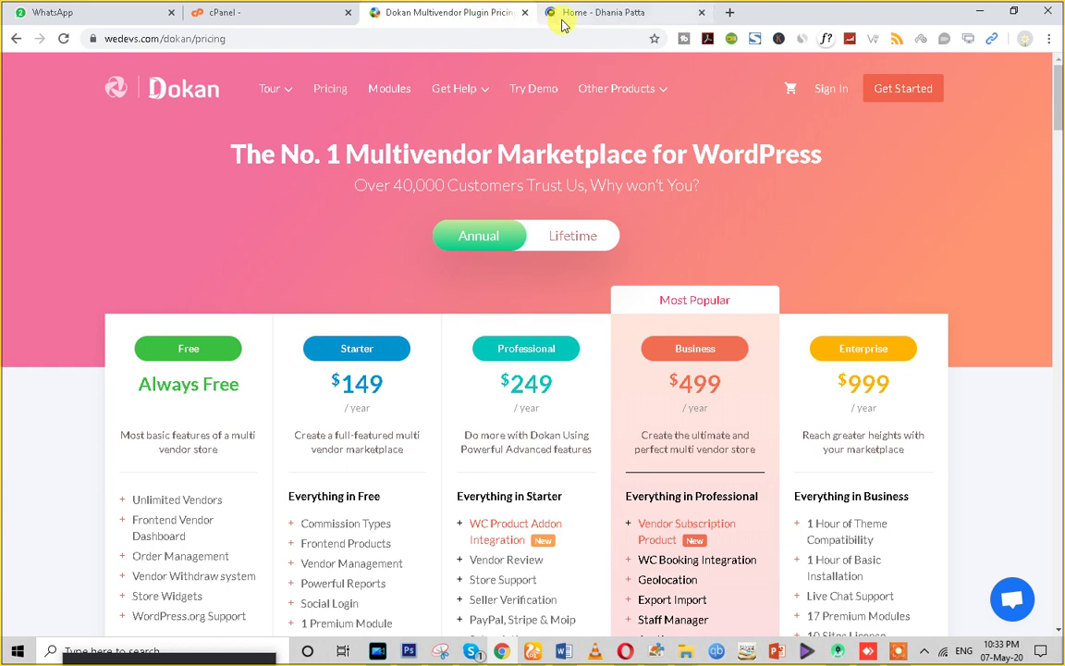
{"action": "left_click", "coordinate": [584, 12]}
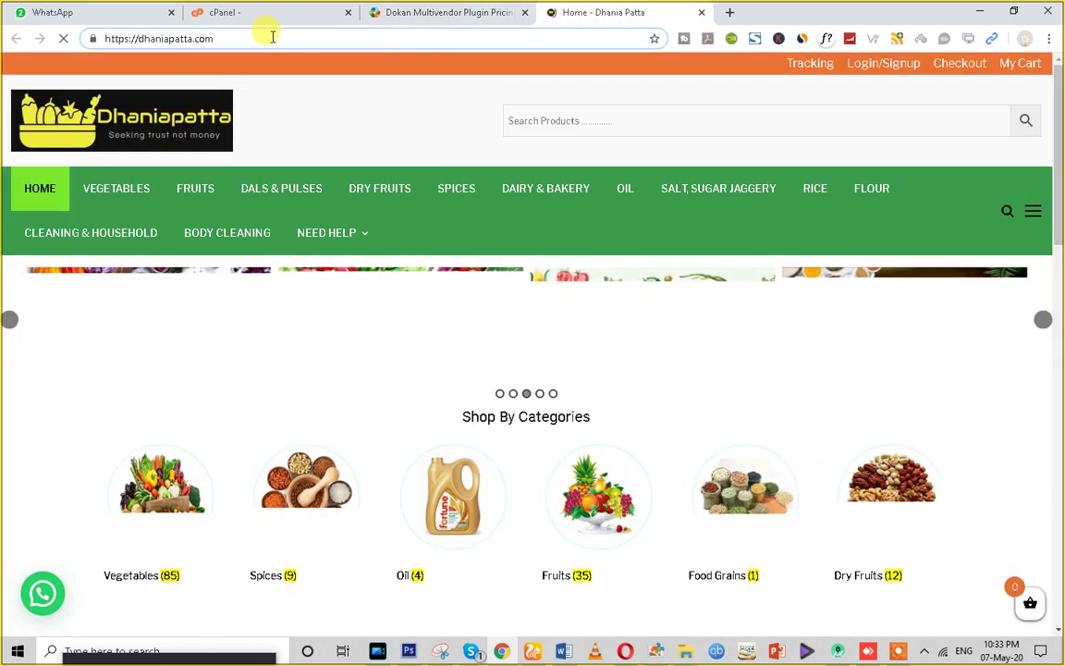
{"action": "type", "text": "/"}
{"action": "type", "text": "cpanel"}
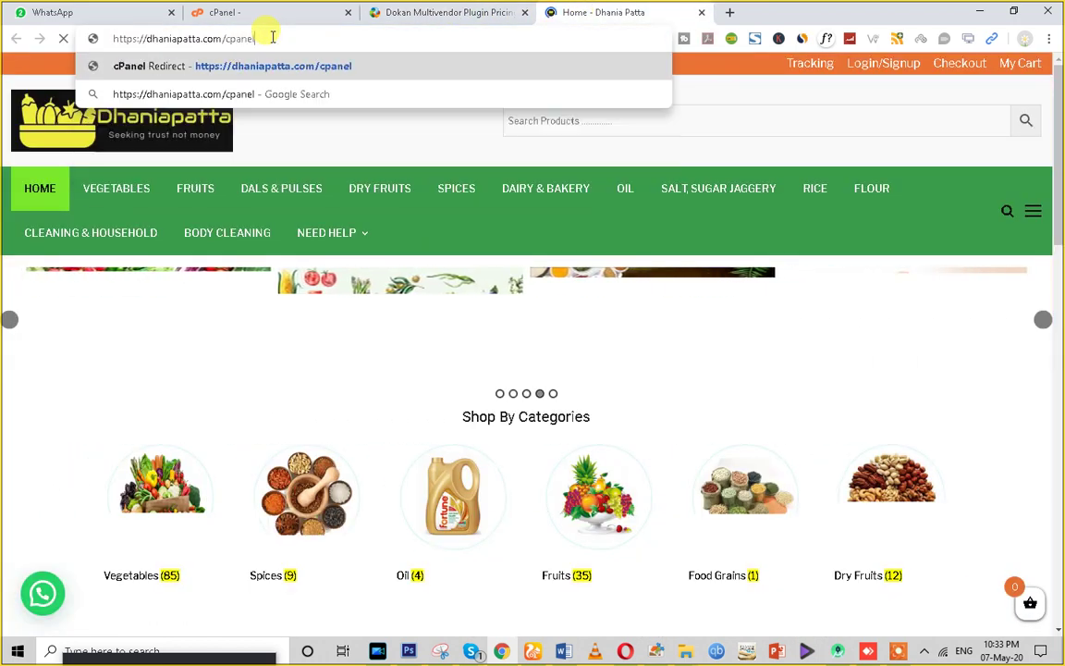
- Load the /cpanel address, then open grocybaskets.com and shop.grocybaskets.com from Installatron in new tabs
{"action": "key", "text": "Return"}
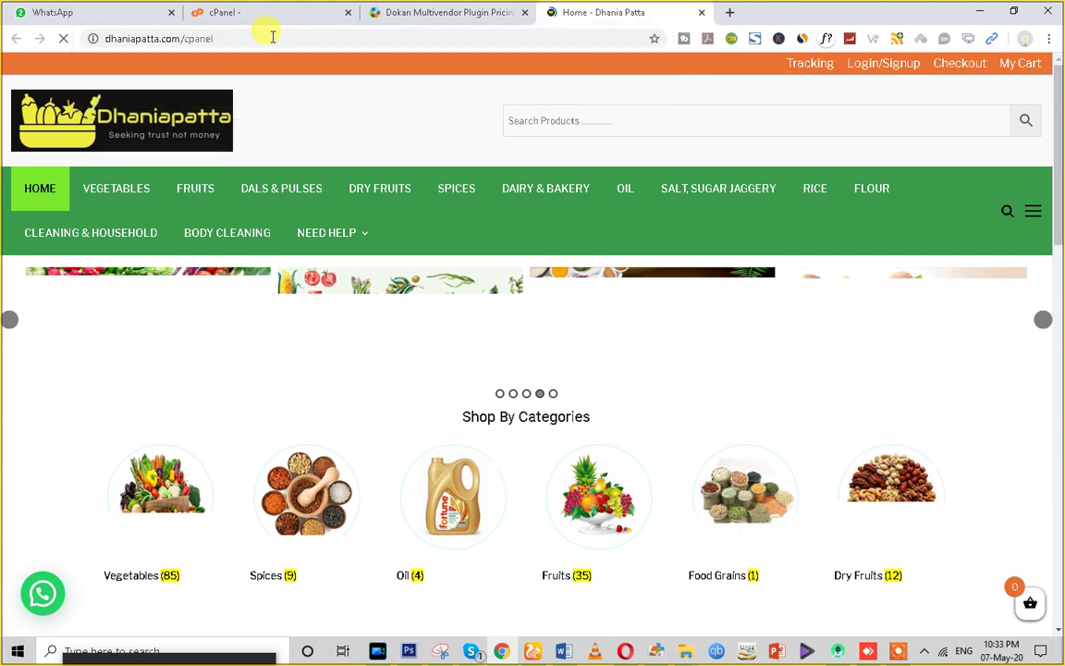
{"action": "left_click", "coordinate": [256, 13]}
{"action": "scroll", "coordinate": [142, 171], "scroll_direction": "down", "scroll_amount": 1}
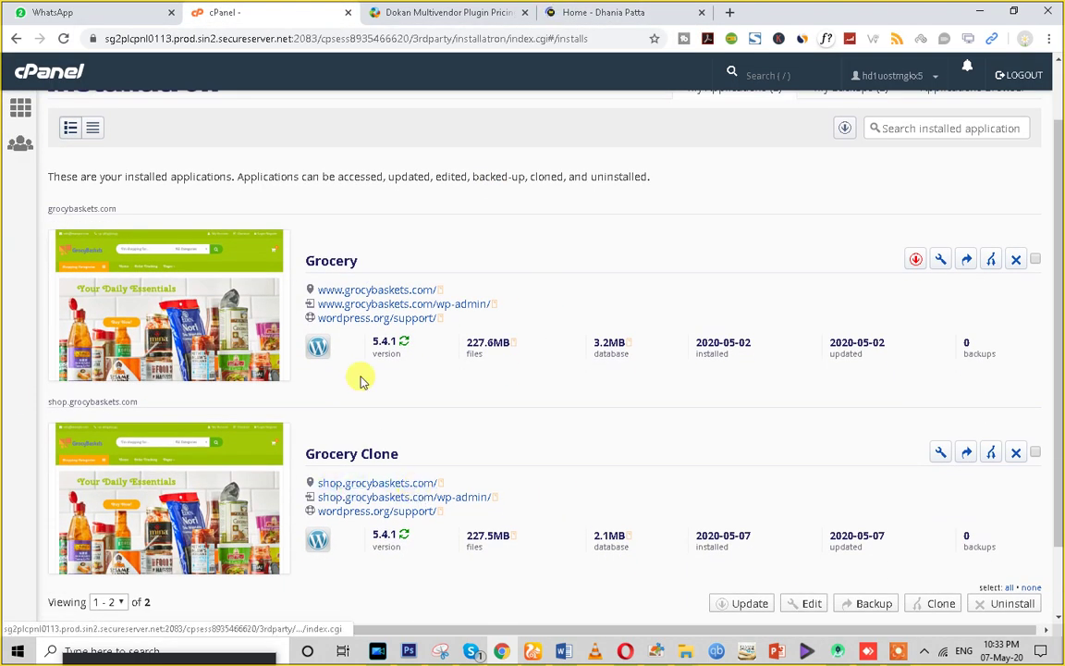
{"action": "right_click", "coordinate": [362, 292]}
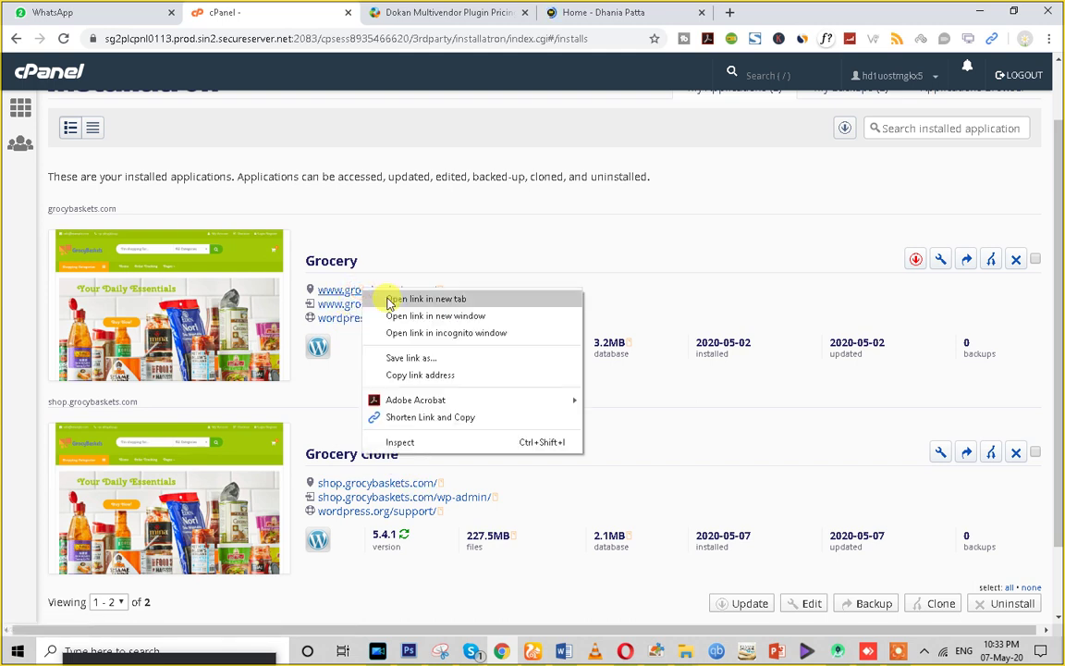
{"action": "left_click", "coordinate": [388, 298]}
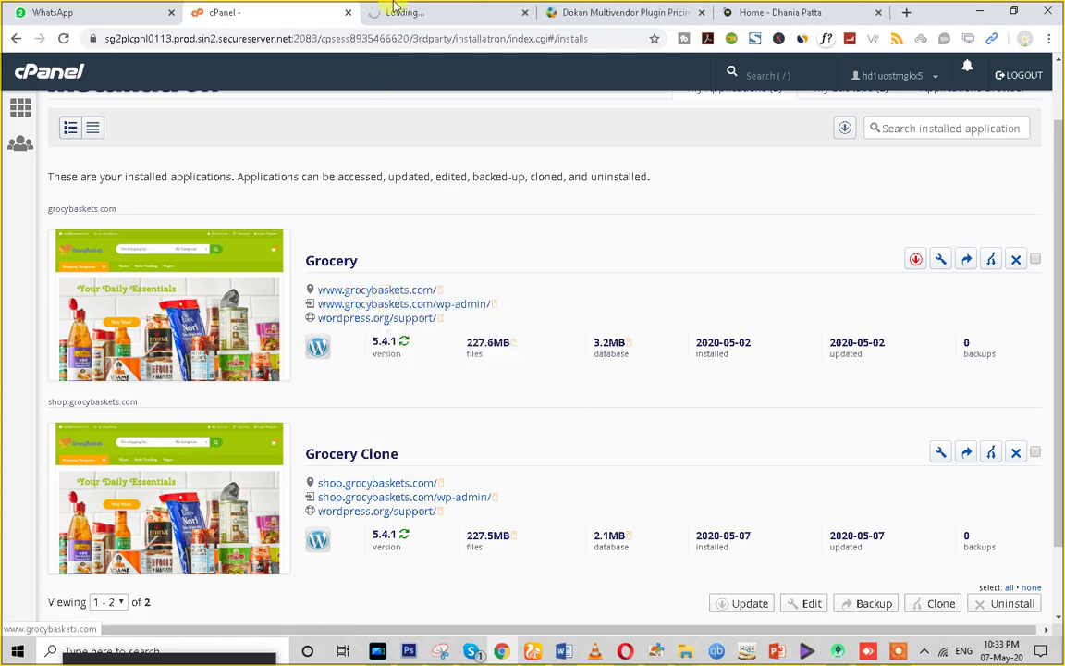
{"action": "right_click", "coordinate": [362, 482]}
{"action": "left_click", "coordinate": [424, 329]}
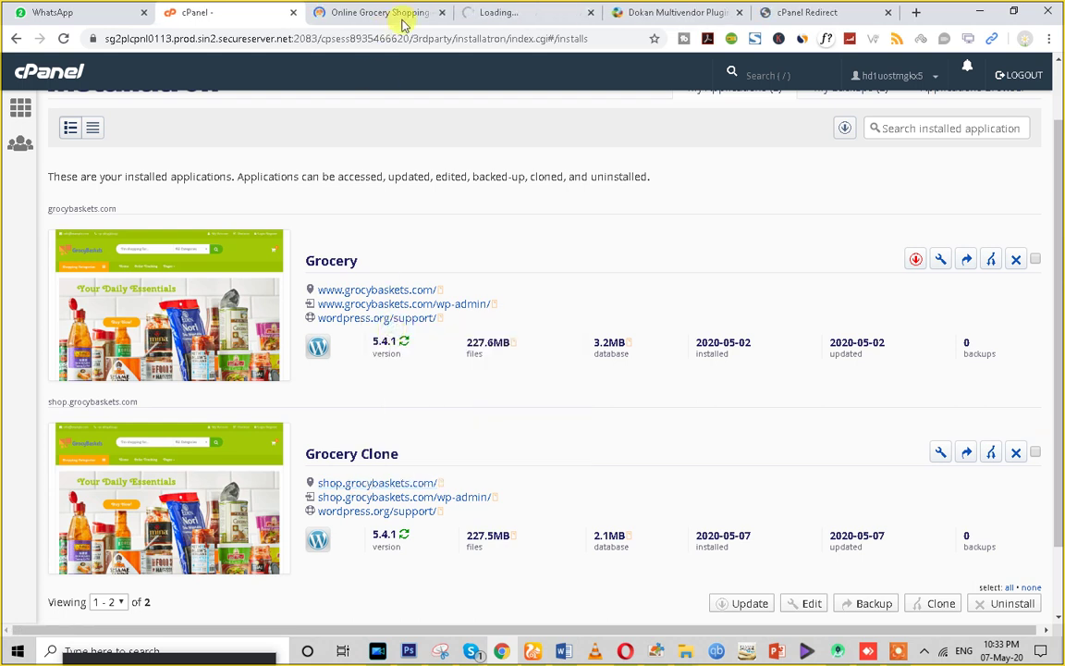
{"action": "left_click", "coordinate": [490, 12]}
{"action": "left_click", "coordinate": [368, 12]}
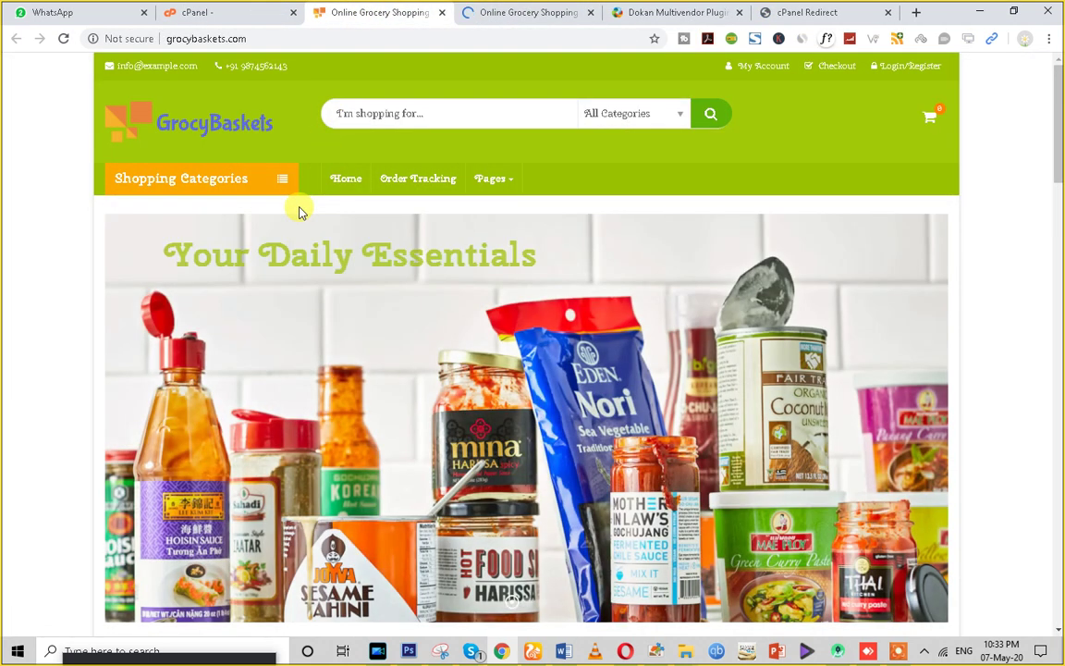
- Scroll through the grocybaskets.com and shop.grocybaskets.com storefronts to compare them
{"action": "scroll", "coordinate": [299, 214], "scroll_direction": "down", "scroll_amount": 10}
{"action": "scroll", "coordinate": [299, 222], "scroll_direction": "down", "scroll_amount": 8}
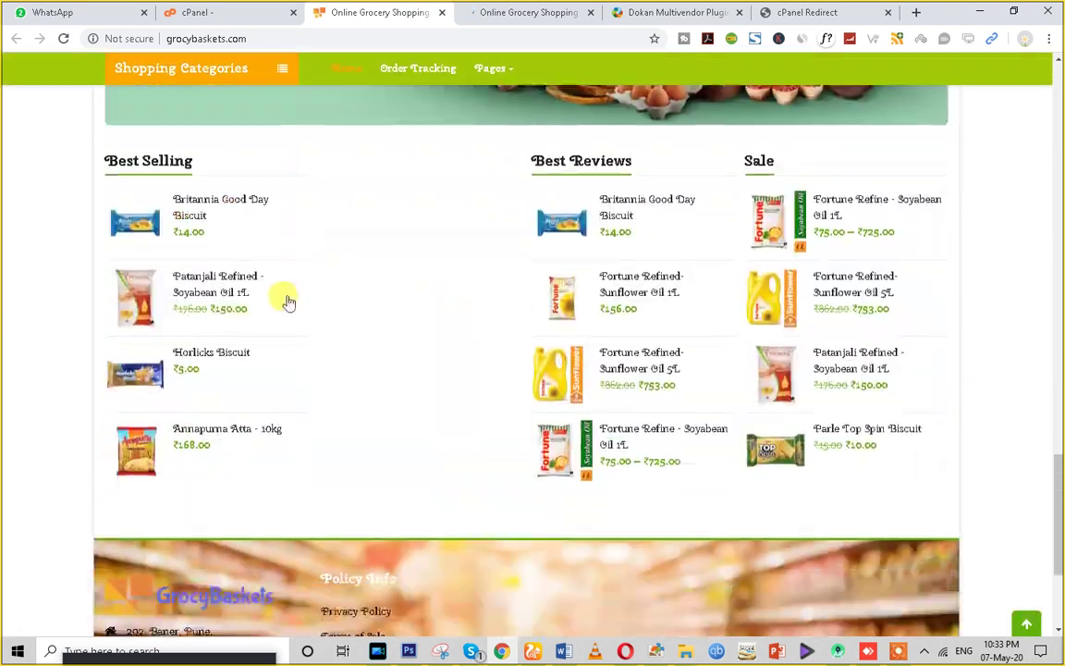
{"action": "scroll", "coordinate": [281, 321], "scroll_direction": "up", "scroll_amount": 5}
{"action": "key", "text": "ctrl+Tab"}
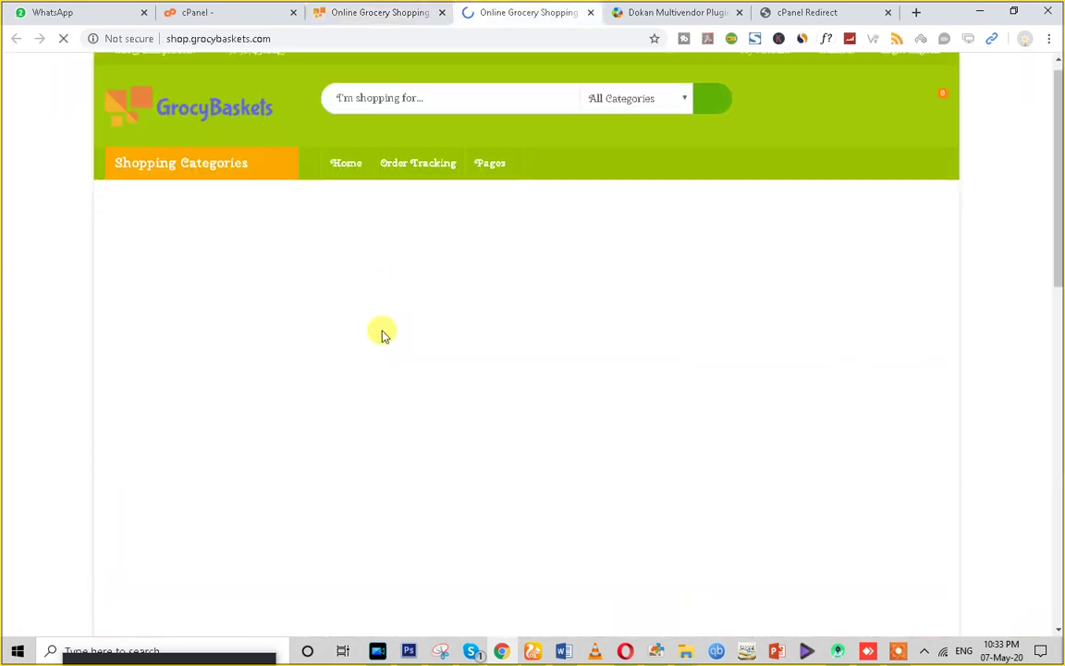
{"action": "scroll", "coordinate": [383, 333], "scroll_direction": "down", "scroll_amount": 8}
{"action": "scroll", "coordinate": [384, 335], "scroll_direction": "up", "scroll_amount": 5}
{"action": "scroll", "coordinate": [384, 335], "scroll_direction": "down", "scroll_amount": 4}
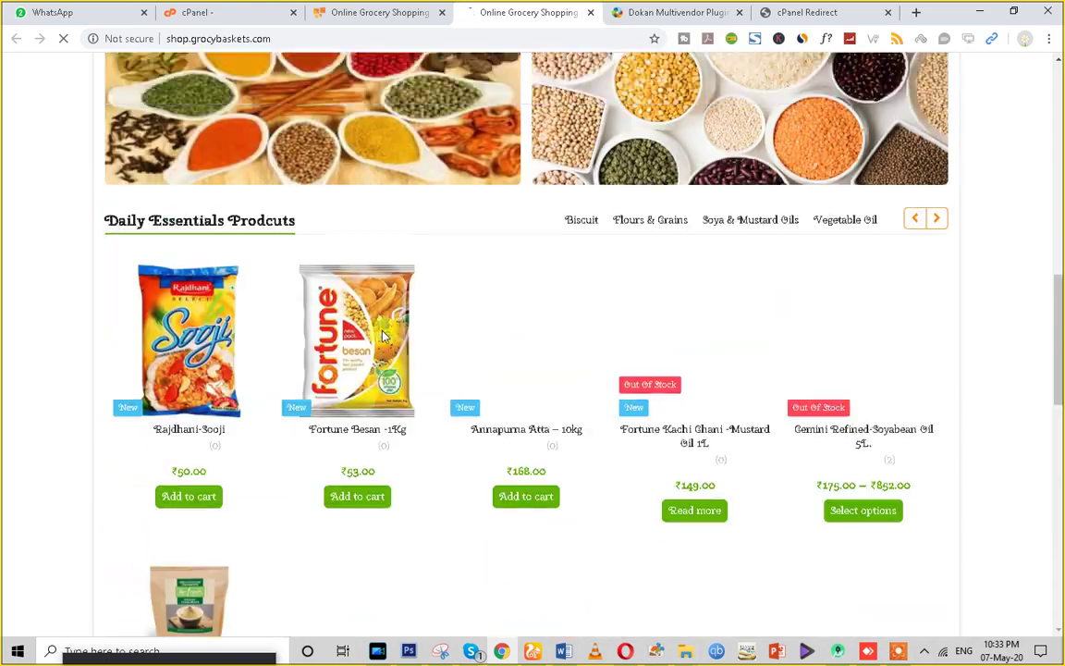
{"action": "scroll", "coordinate": [384, 336], "scroll_direction": "up", "scroll_amount": 5}
{"action": "scroll", "coordinate": [384, 337], "scroll_direction": "up", "scroll_amount": 5}
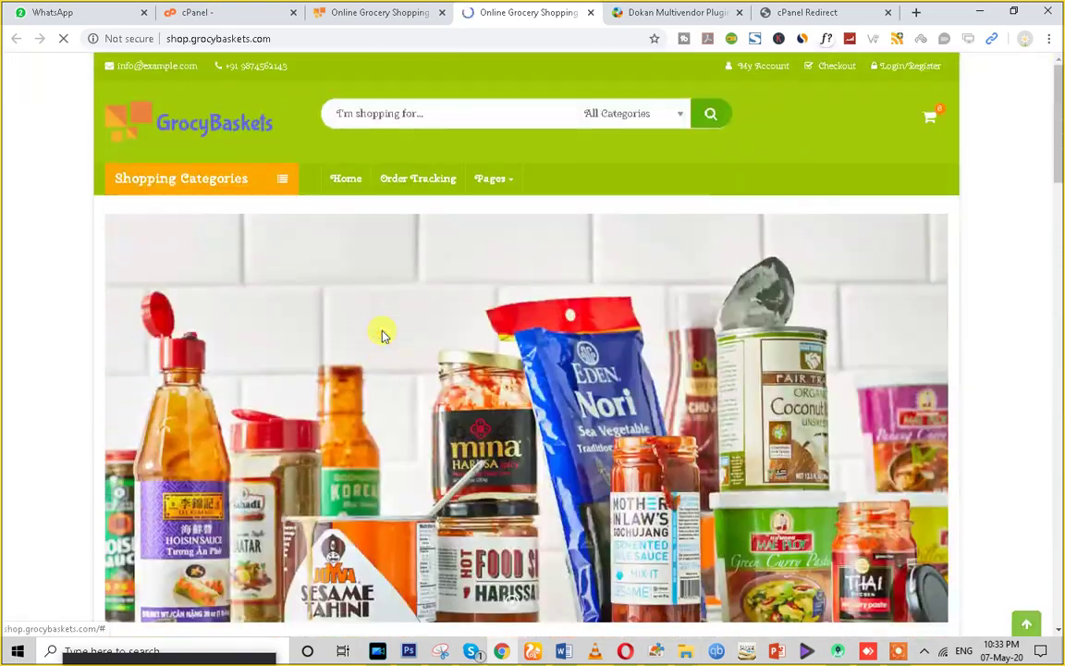
{"action": "scroll", "coordinate": [384, 336], "scroll_direction": "down", "scroll_amount": 7}
{"action": "scroll", "coordinate": [383, 336], "scroll_direction": "down", "scroll_amount": 10}
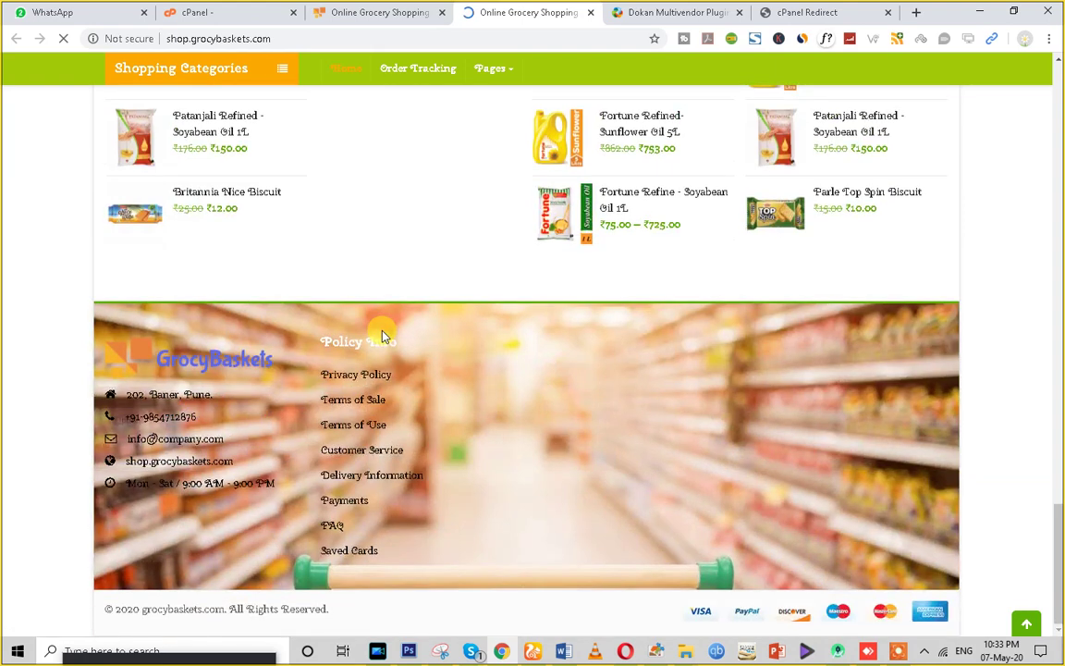
{"action": "scroll", "coordinate": [384, 335], "scroll_direction": "up", "scroll_amount": 8}
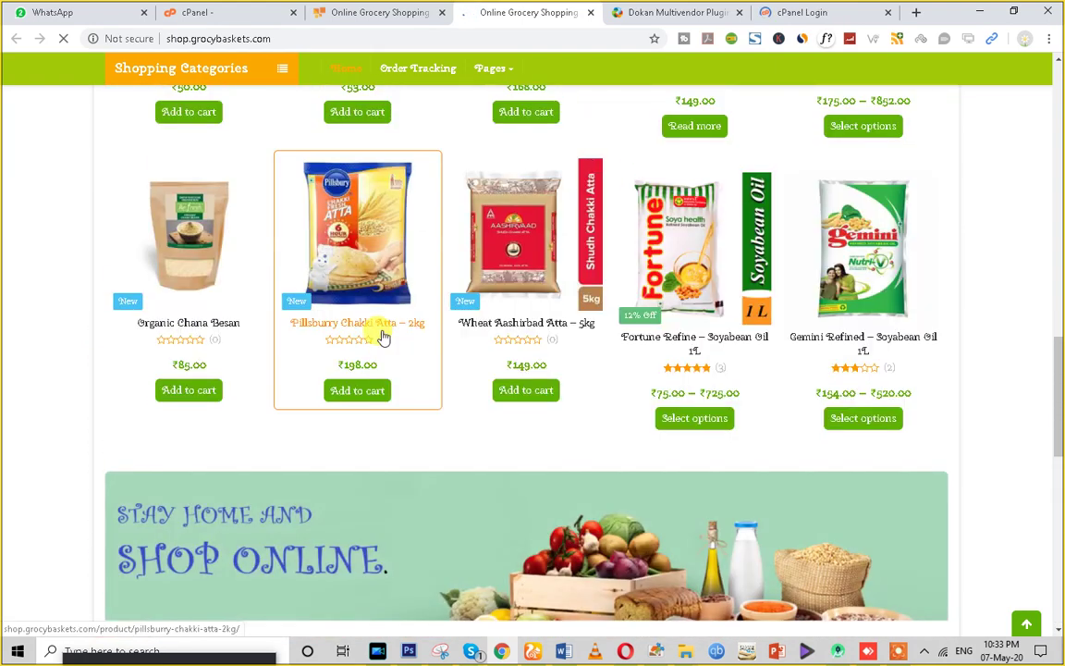
{"action": "scroll", "coordinate": [384, 336], "scroll_direction": "up", "scroll_amount": 5}
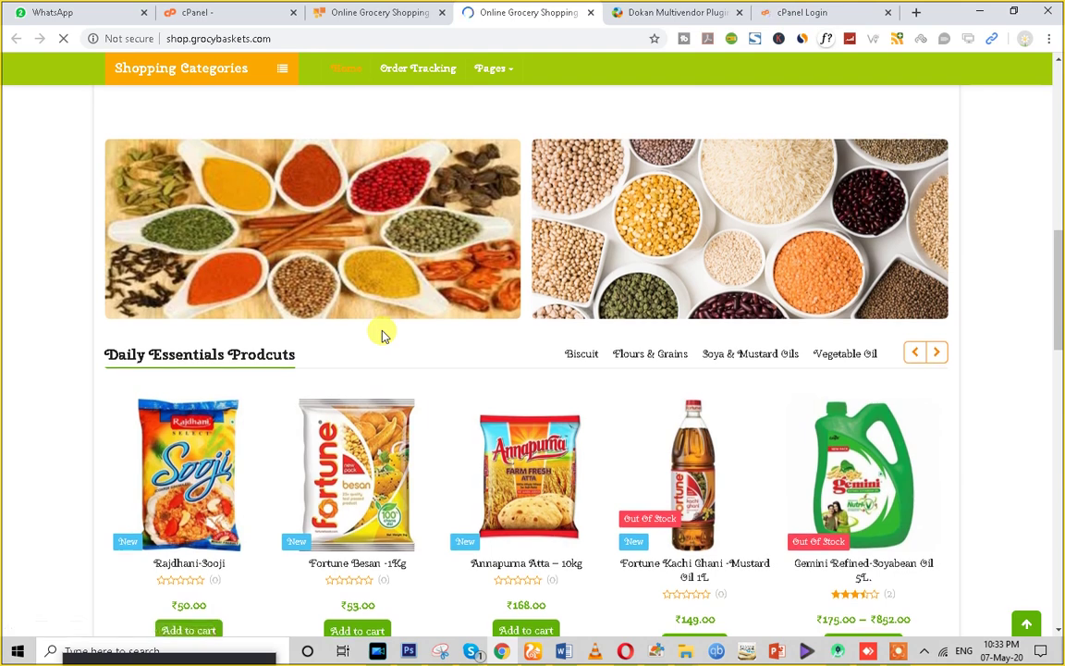
{"action": "scroll", "coordinate": [384, 337], "scroll_direction": "up", "scroll_amount": 5}
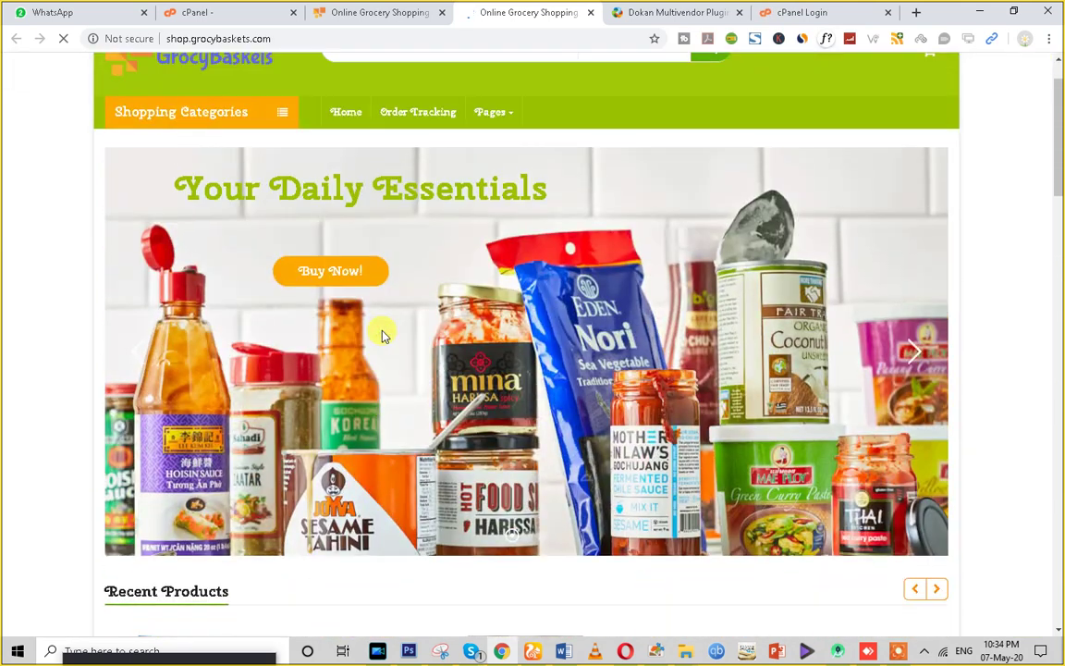
{"action": "scroll", "coordinate": [384, 336], "scroll_direction": "up", "scroll_amount": 1}
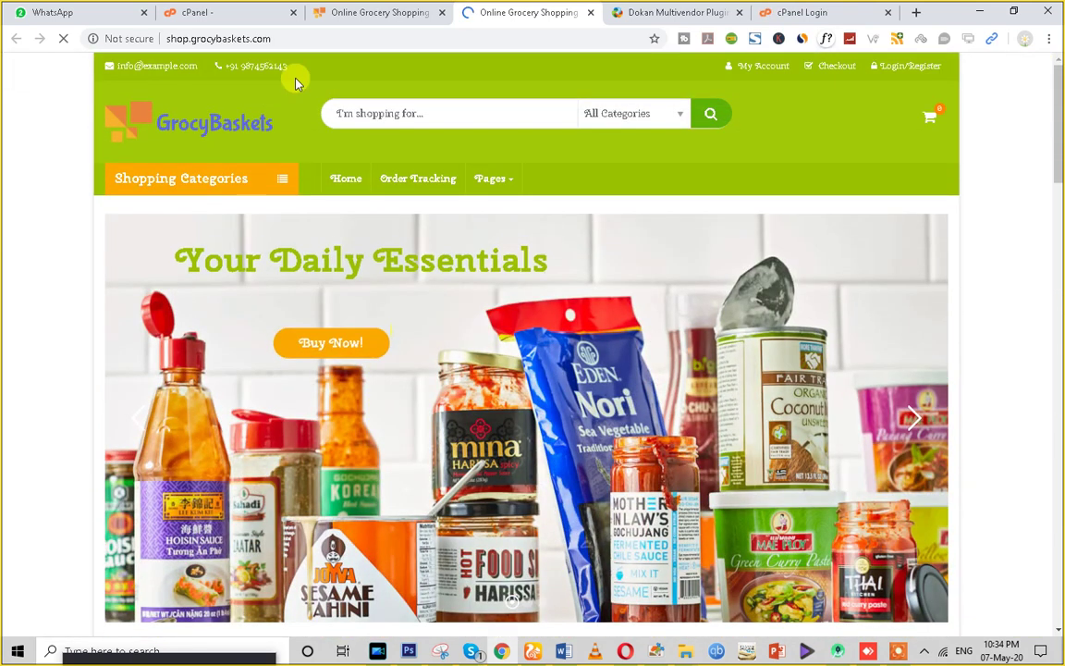
- Close the main grocybaskets.com tab, leaving the shop.grocybaskets.com storefront active
{"action": "double_click", "coordinate": [280, 39]}
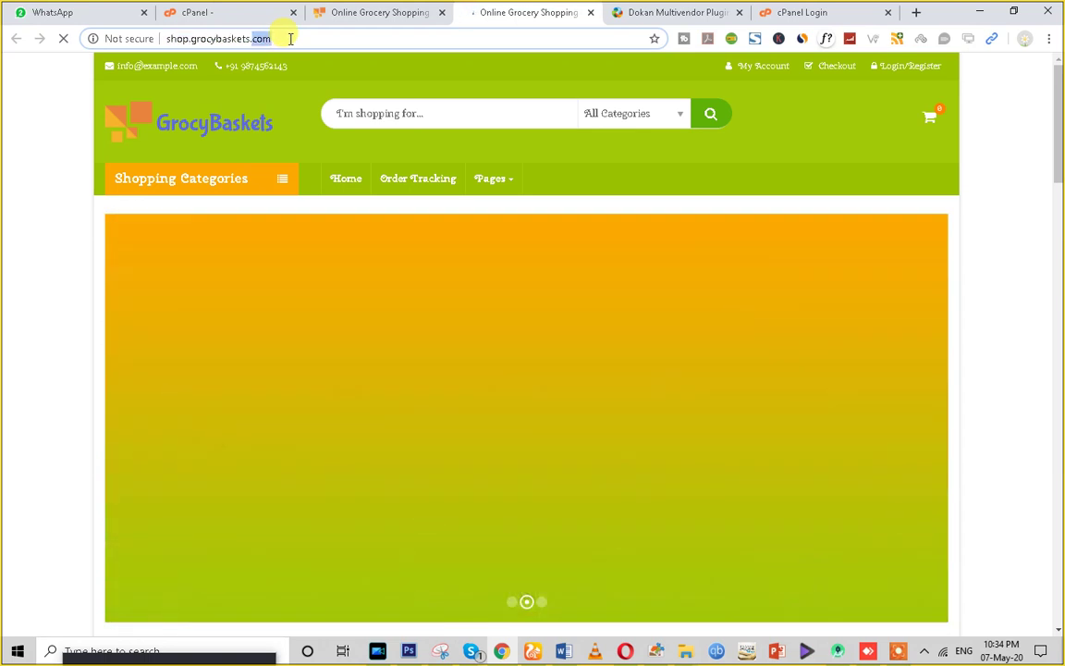
{"action": "triple_click", "coordinate": [289, 39]}
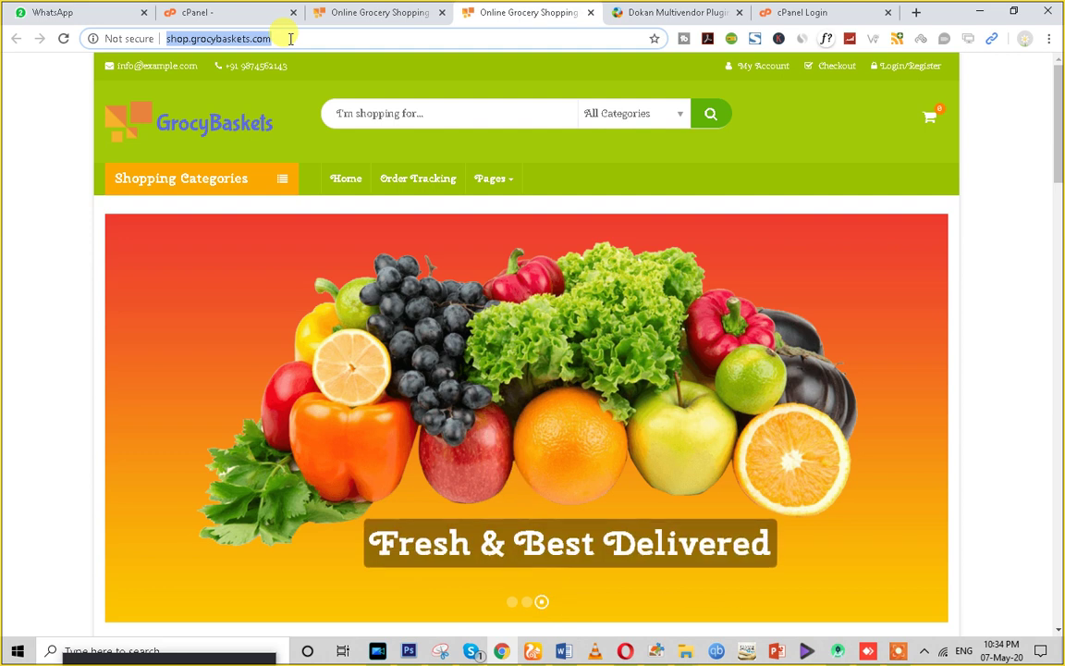
{"action": "left_click", "coordinate": [380, 12]}
{"action": "scroll", "coordinate": [212, 469], "scroll_direction": "down", "scroll_amount": 4}
{"action": "scroll", "coordinate": [212, 469], "scroll_direction": "up", "scroll_amount": 10}
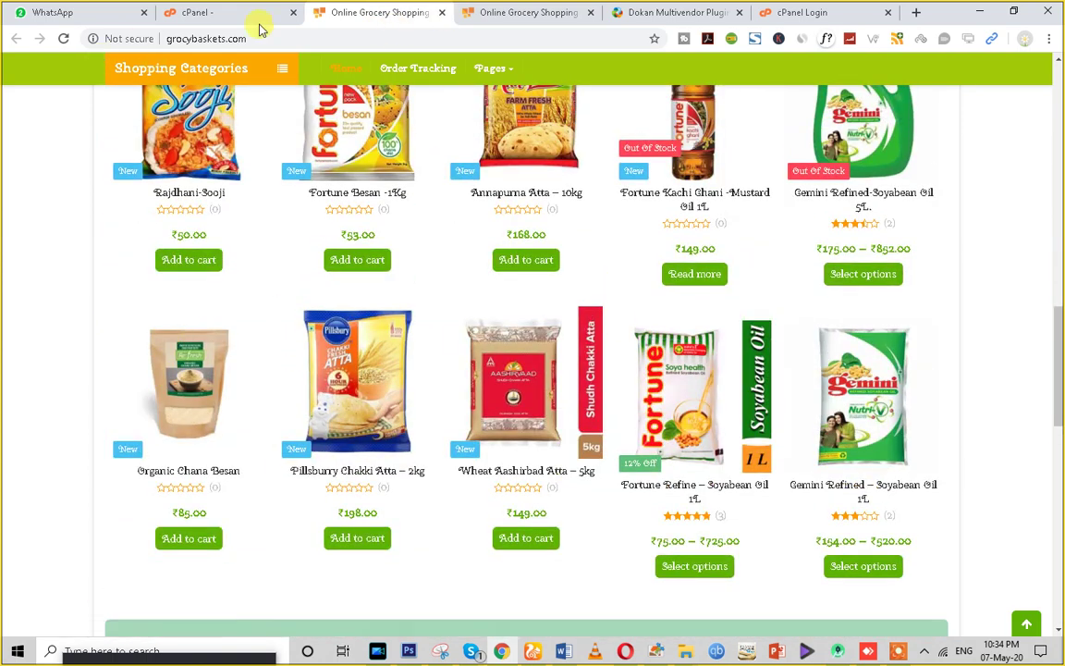
{"action": "left_click", "coordinate": [443, 12]}
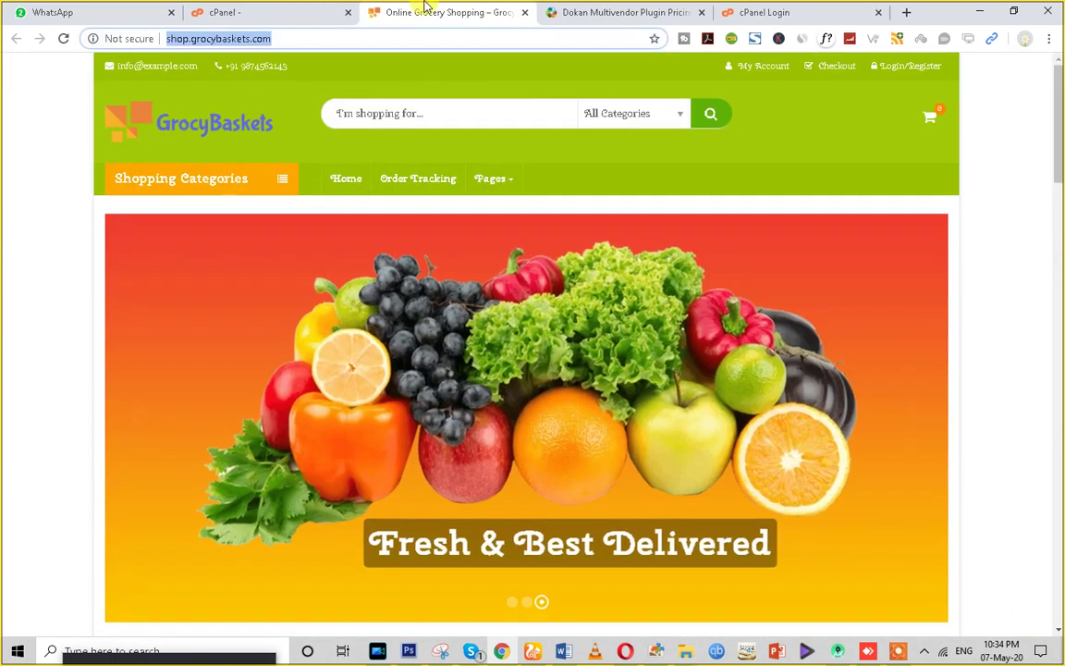
- Open the shop.grocybaskets.com /wp login page and enter the admin username from the chat
{"action": "left_click", "coordinate": [318, 35]}
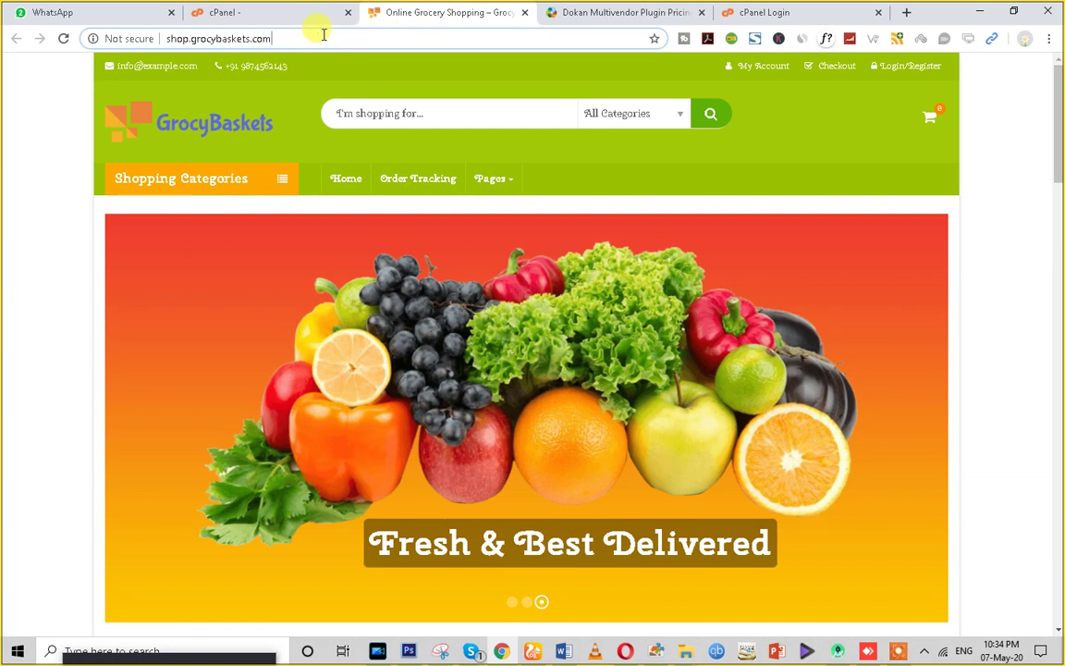
{"action": "type", "text": "/"}
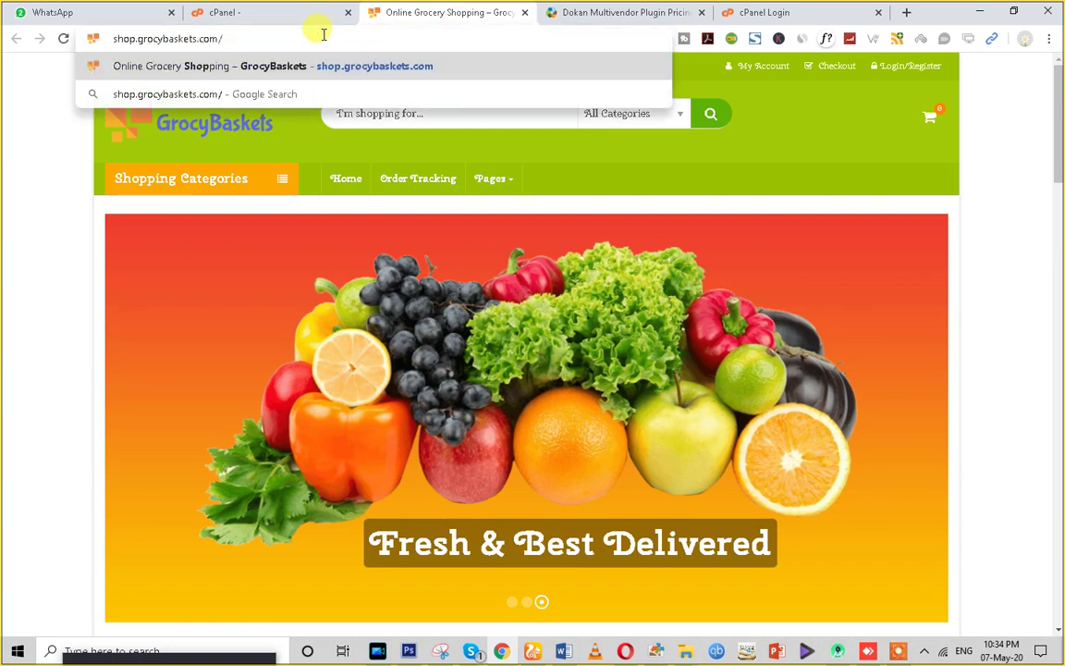
{"action": "type", "text": "wp-admin"}
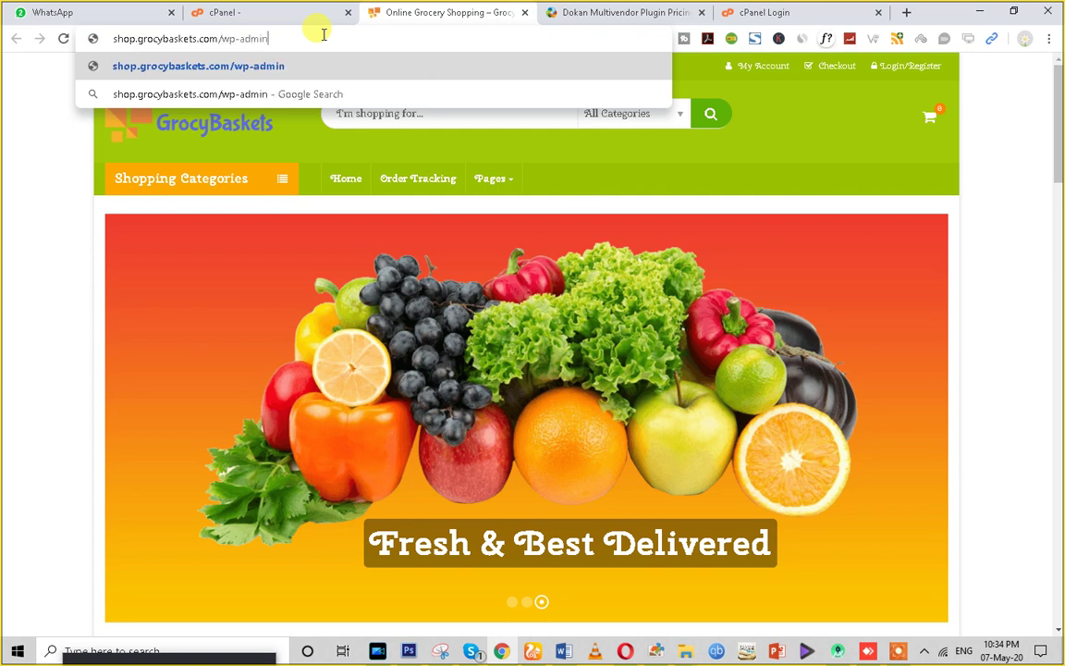
{"action": "key", "text": "Return"}
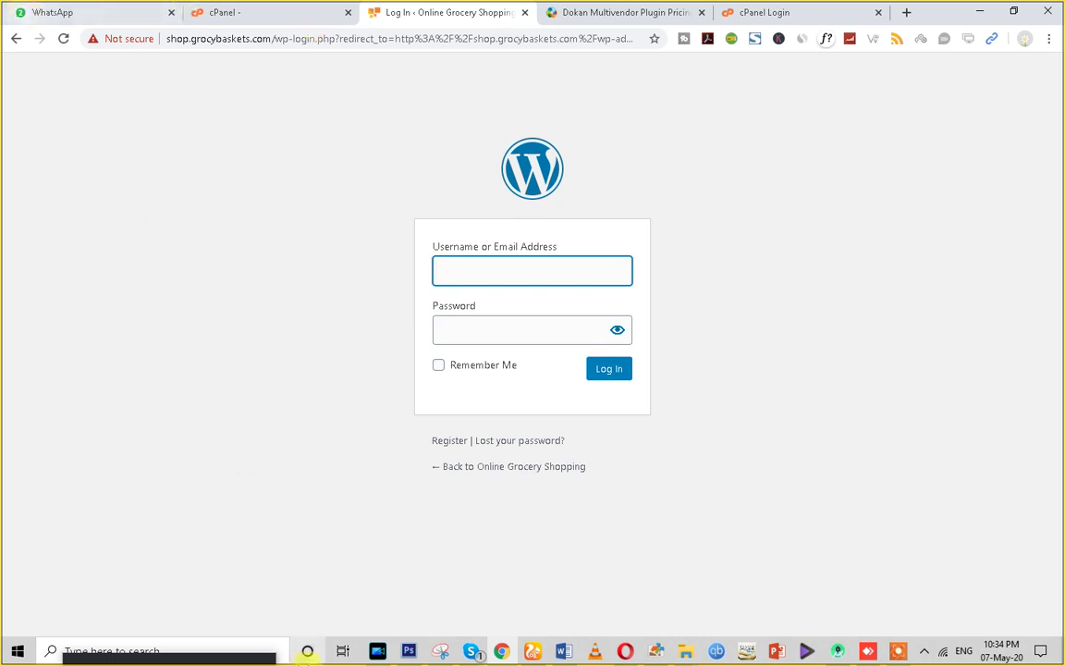
{"action": "left_click", "coordinate": [470, 651]}
{"action": "left_click", "coordinate": [431, 618]}
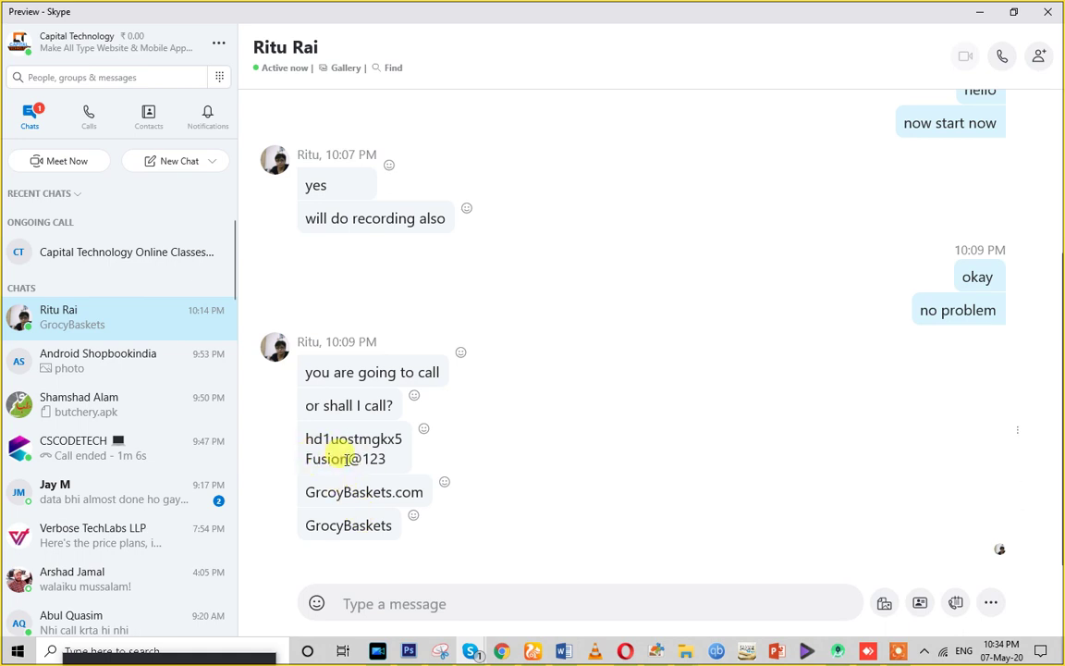
{"action": "left_click", "coordinate": [979, 12]}
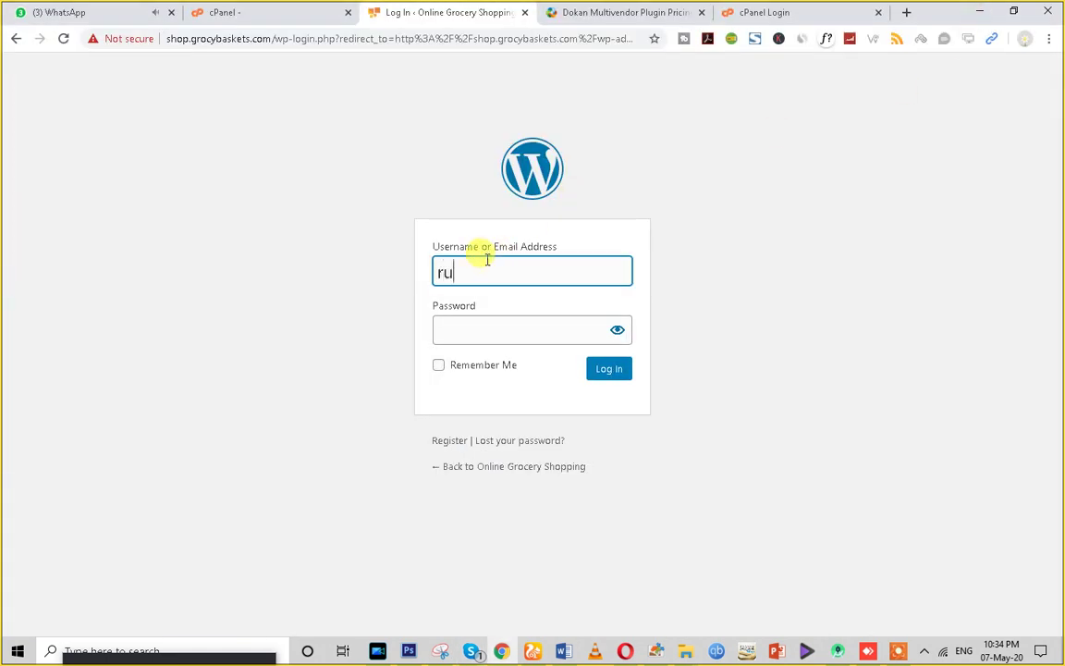
{"action": "left_click", "coordinate": [454, 336]}
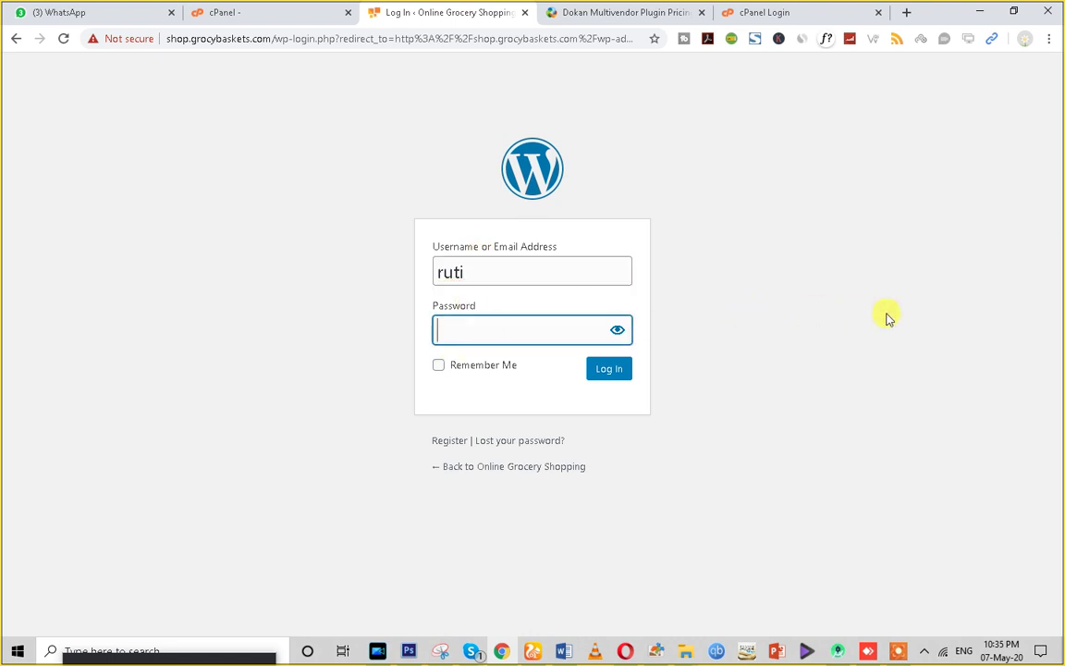
{"action": "left_click", "coordinate": [476, 270]}
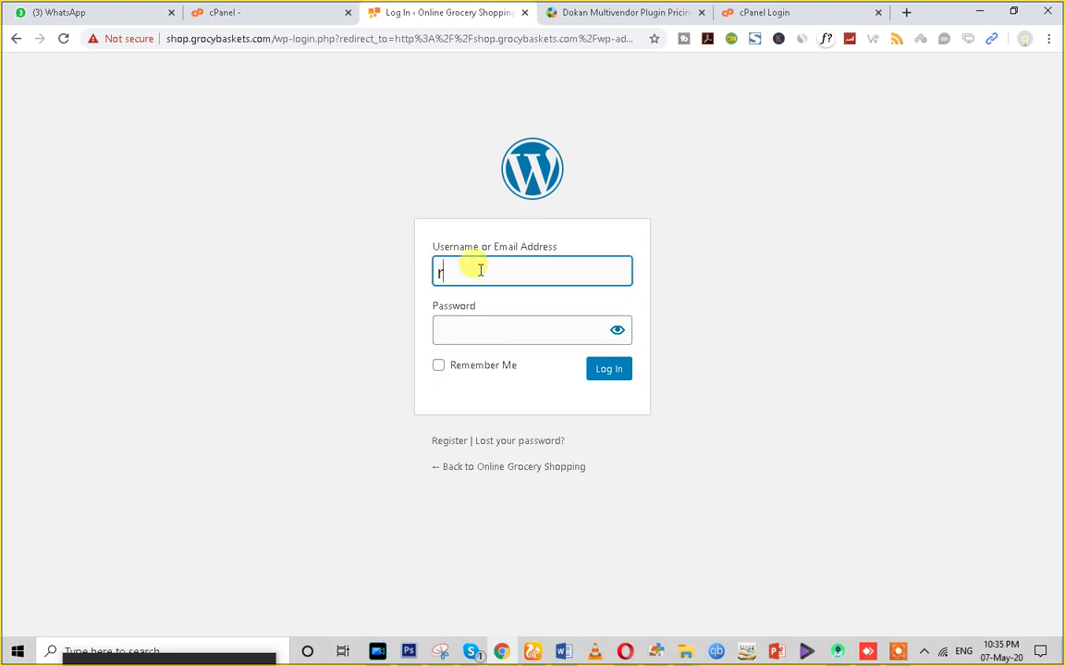
{"action": "left_click", "coordinate": [471, 321]}
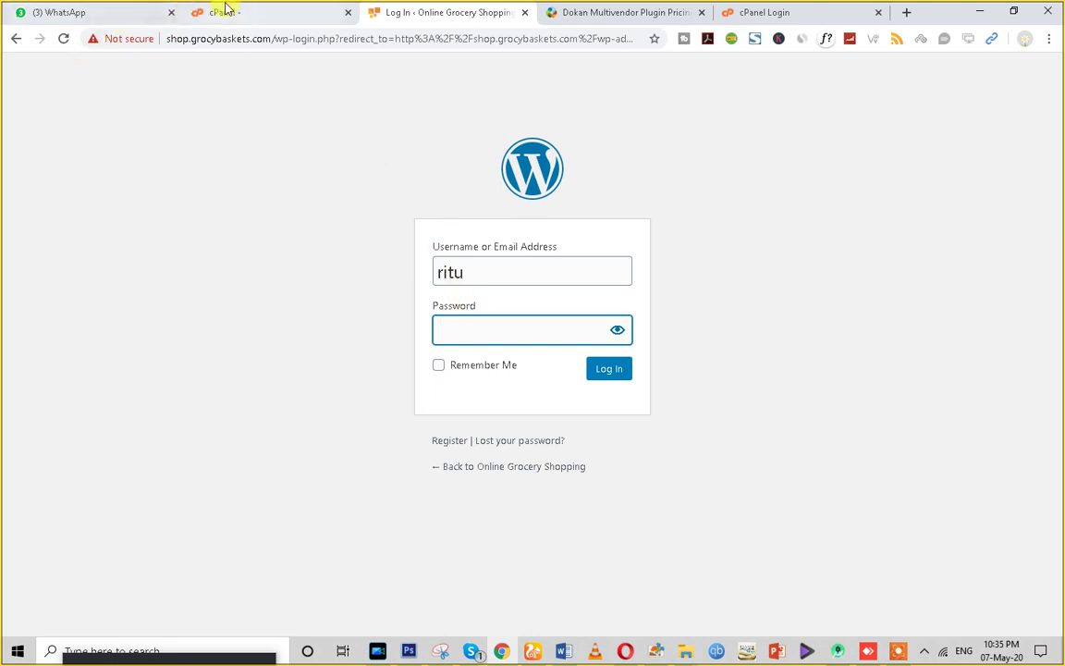
- Copy the admin password from the chat, paste it, and log in
{"action": "left_click", "coordinate": [473, 651]}
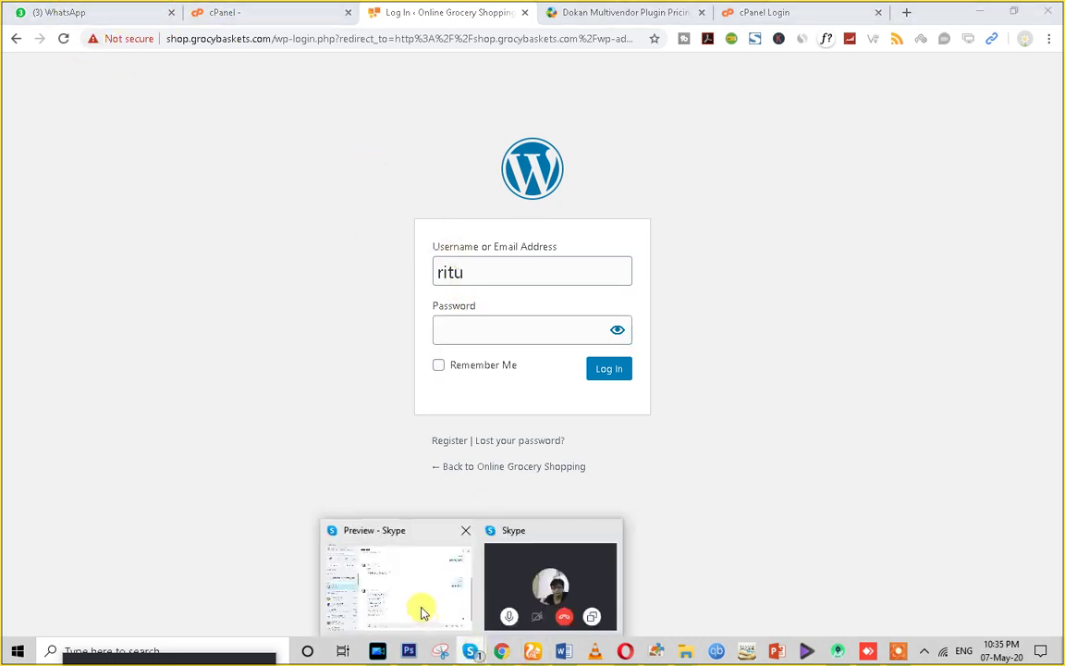
{"action": "left_click", "coordinate": [418, 608]}
{"action": "double_click", "coordinate": [351, 457]}
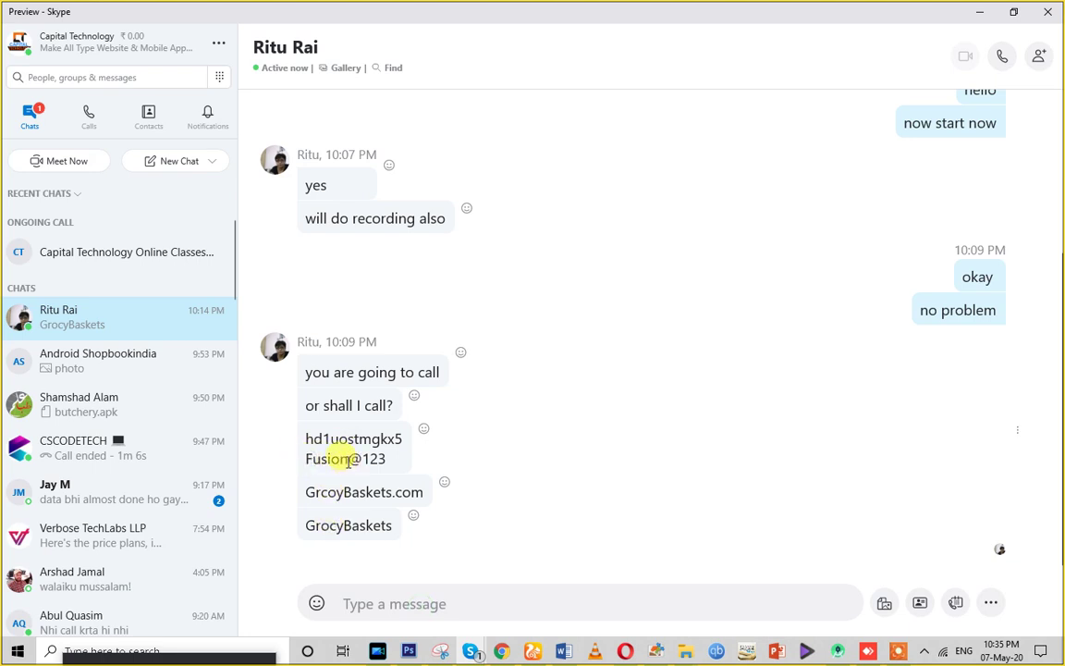
{"action": "left_click_drag", "start_coordinate": [386, 457], "coordinate": [294, 449]}
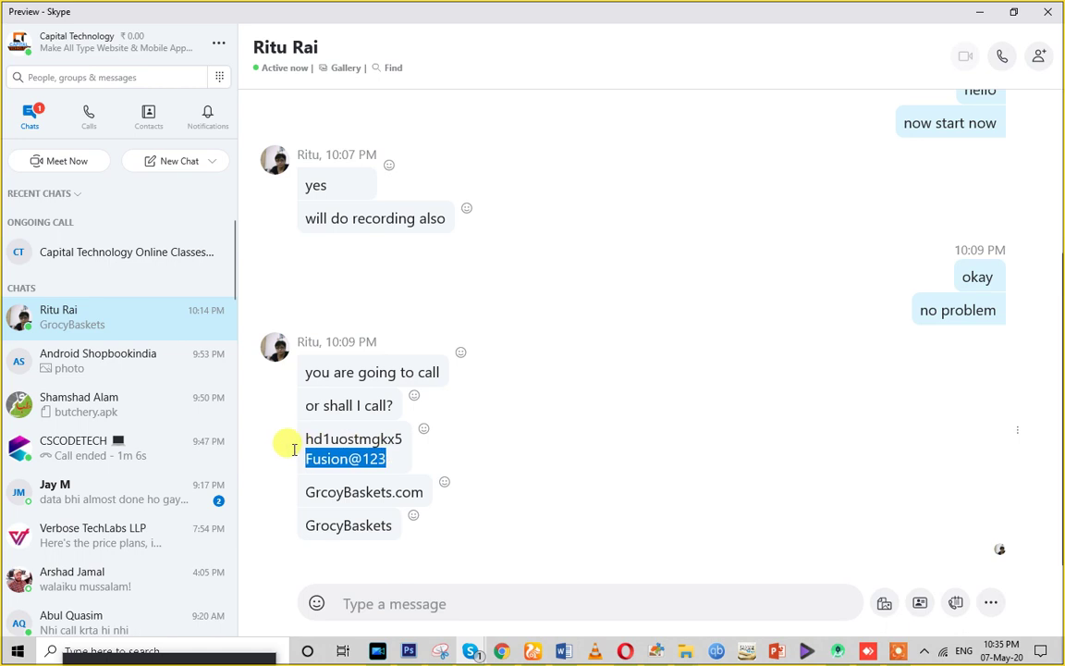
{"action": "left_click", "coordinate": [980, 17]}
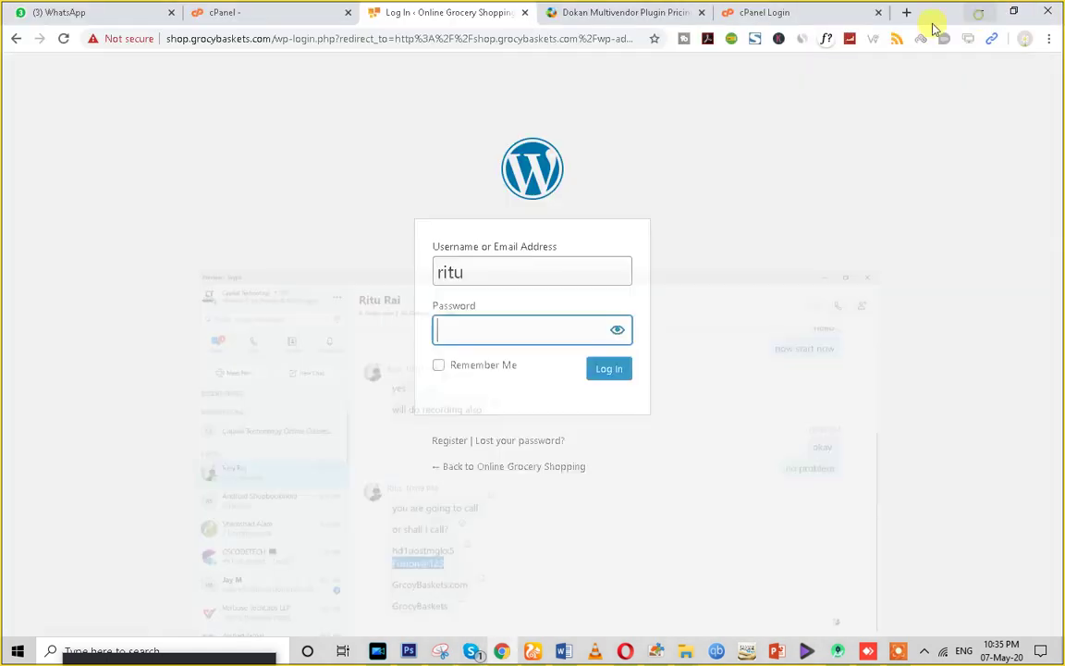
{"action": "key", "text": "ctrl+v"}
{"action": "left_click", "coordinate": [603, 372]}
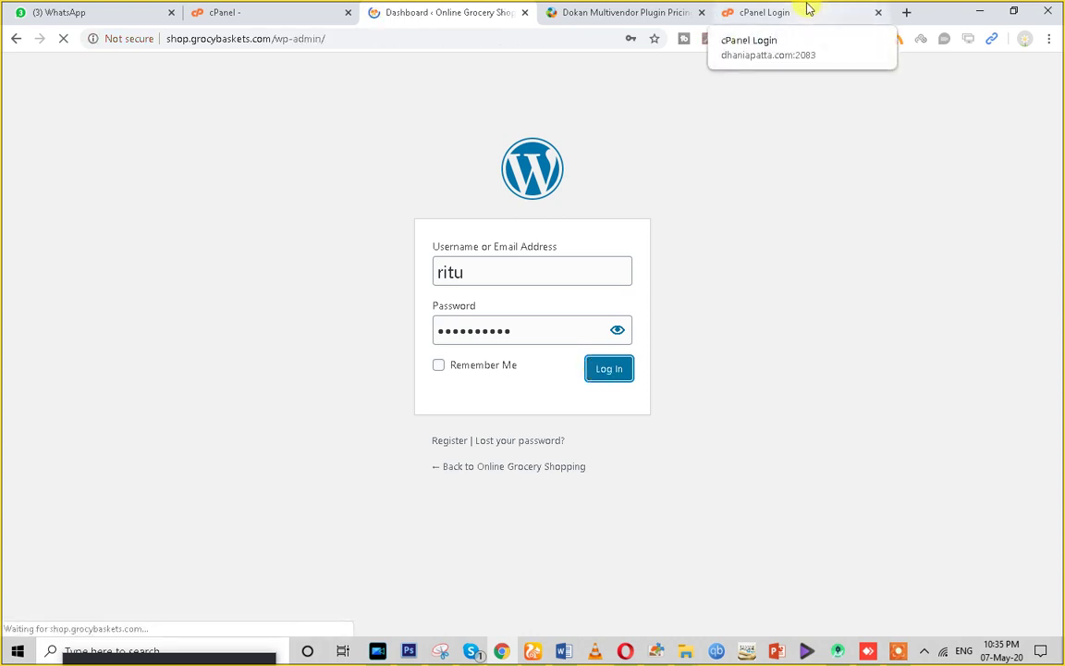
- Dismiss the WooCommerce update notice, the secure connection warning and the browser's save-password prompt
{"action": "scroll", "coordinate": [404, 349], "scroll_direction": "down", "scroll_amount": 4}
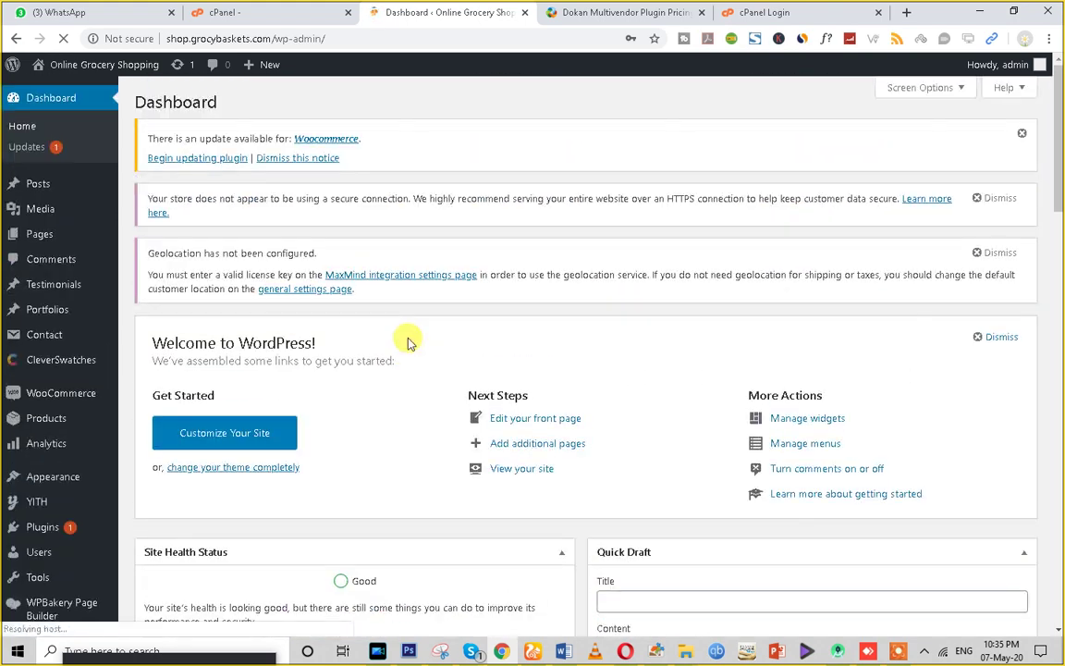
{"action": "scroll", "coordinate": [295, 351], "scroll_direction": "down", "scroll_amount": 8}
{"action": "scroll", "coordinate": [305, 407], "scroll_direction": "down", "scroll_amount": 6}
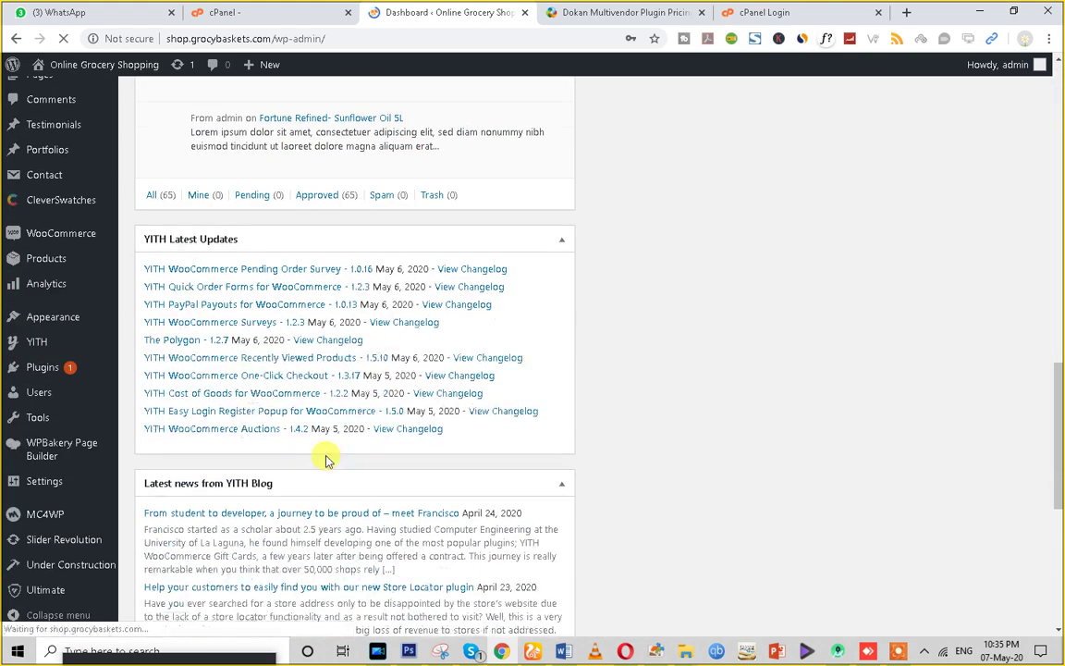
{"action": "scroll", "coordinate": [333, 471], "scroll_direction": "down", "scroll_amount": 10}
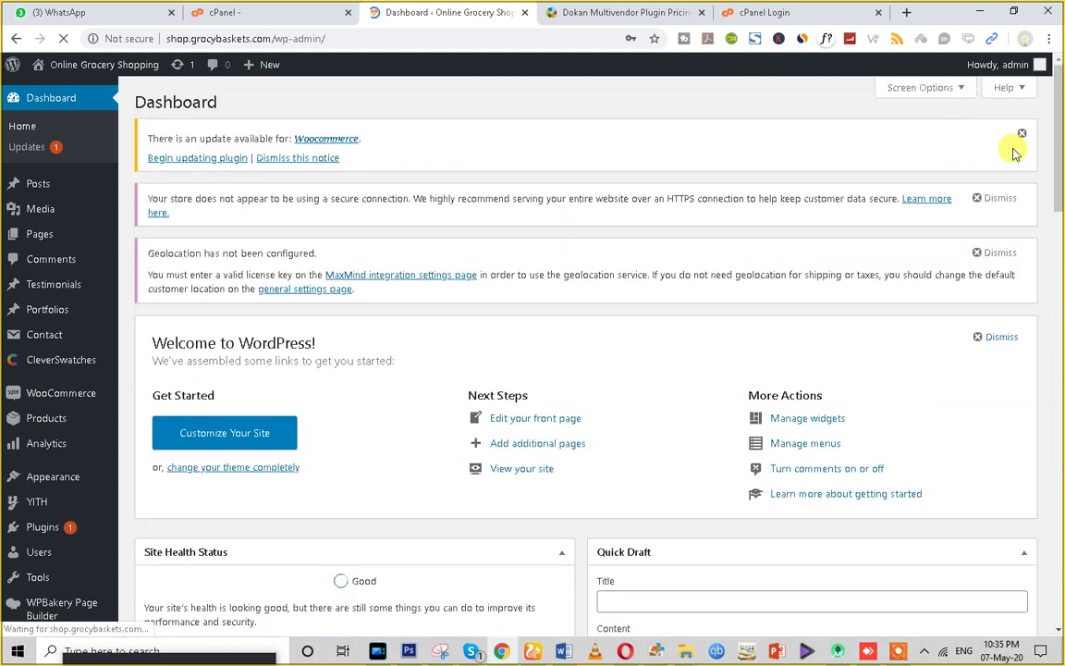
{"action": "left_click", "coordinate": [1021, 134]}
{"action": "left_click", "coordinate": [989, 136]}
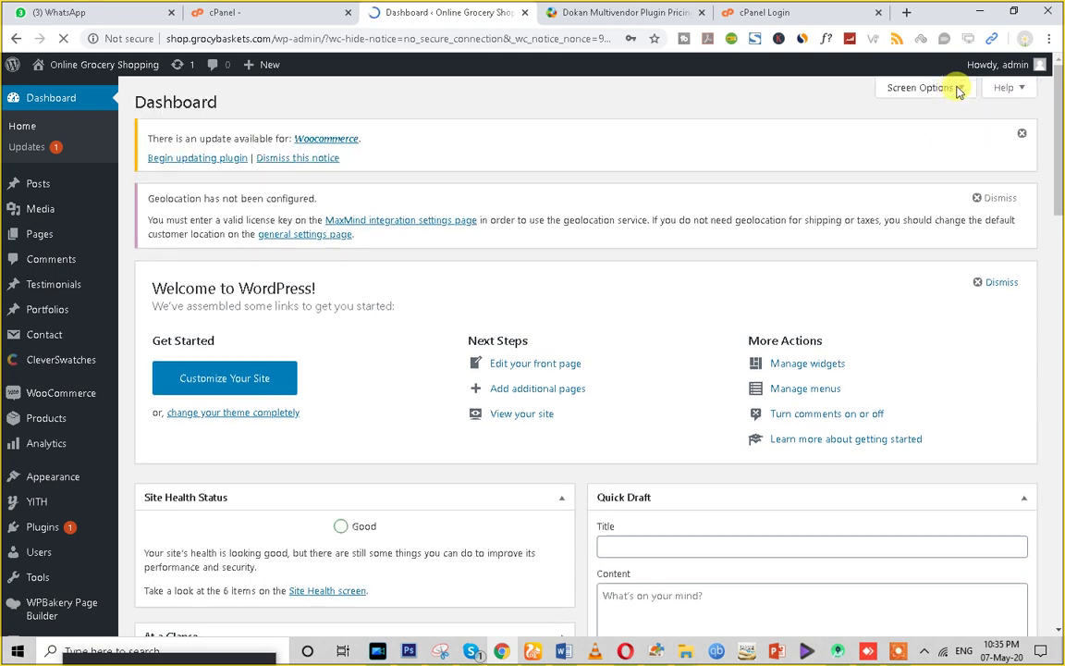
{"action": "left_click", "coordinate": [655, 64]}
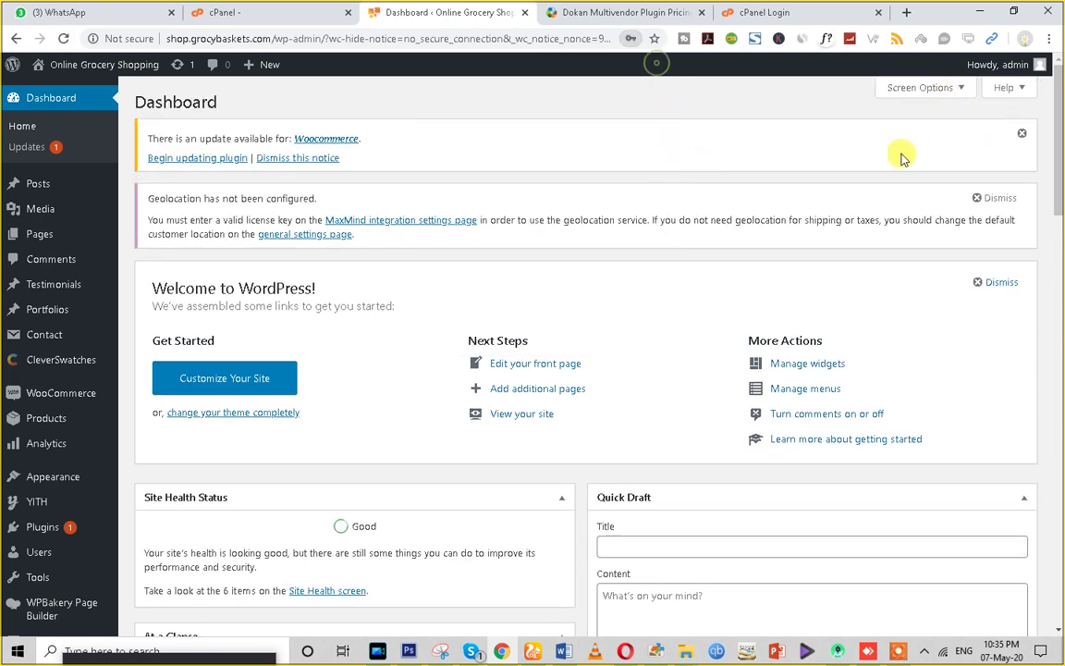
- Hide the Welcome, At a Glance, Site Health, Events and News, Activity and YITH dashboard panels
{"action": "left_click", "coordinate": [912, 88]}
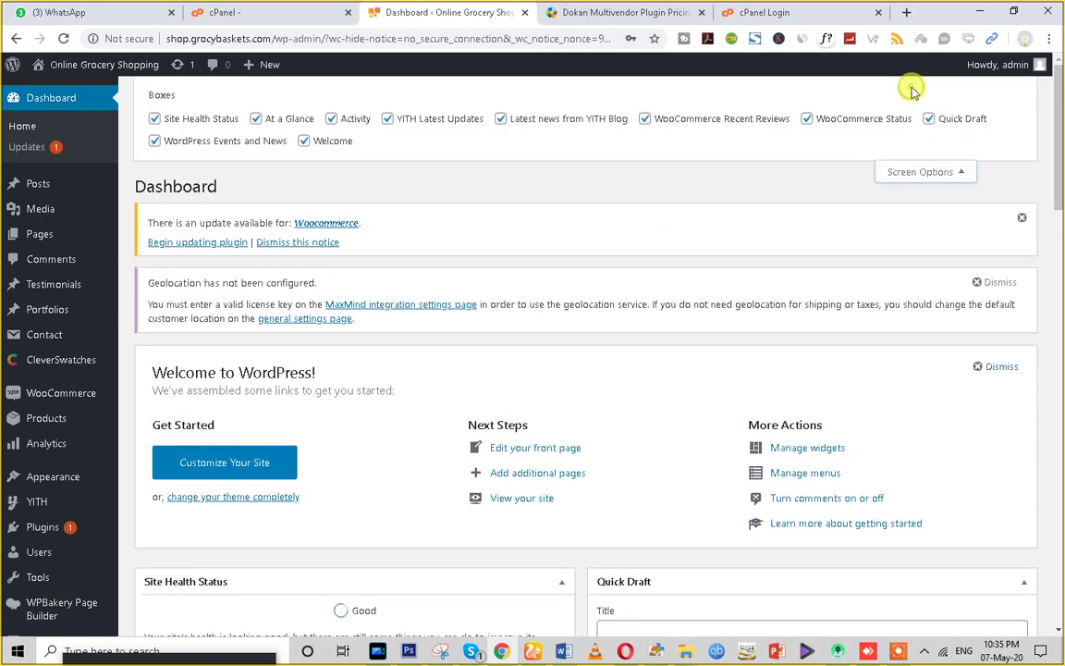
{"action": "left_click", "coordinate": [303, 141]}
{"action": "left_click", "coordinate": [255, 120]}
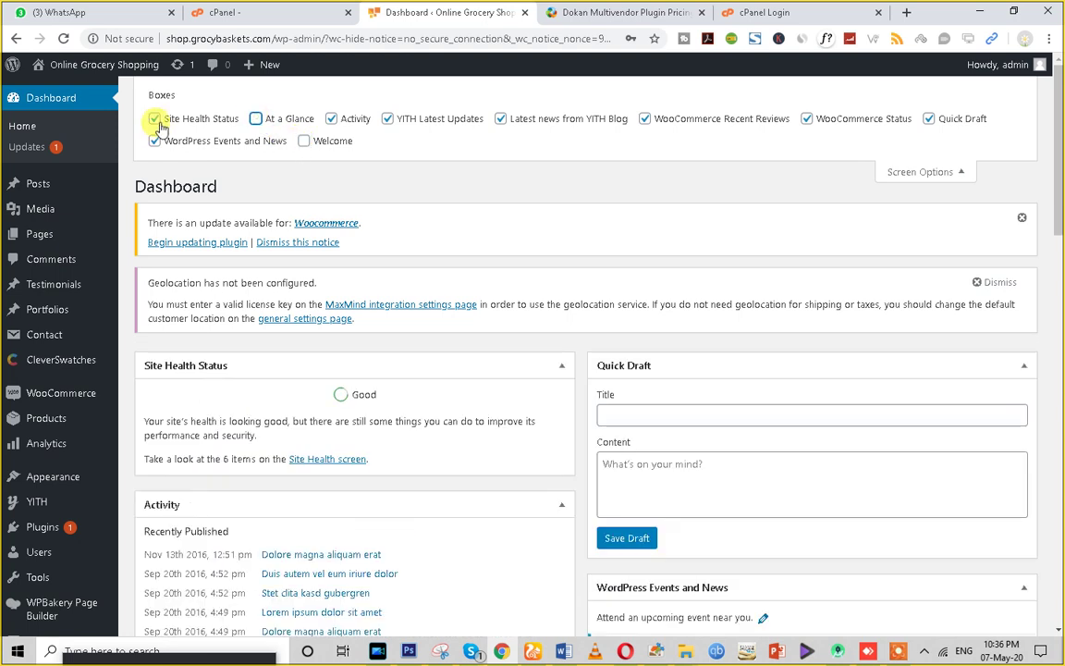
{"action": "left_click", "coordinate": [154, 120]}
{"action": "left_click", "coordinate": [154, 141]}
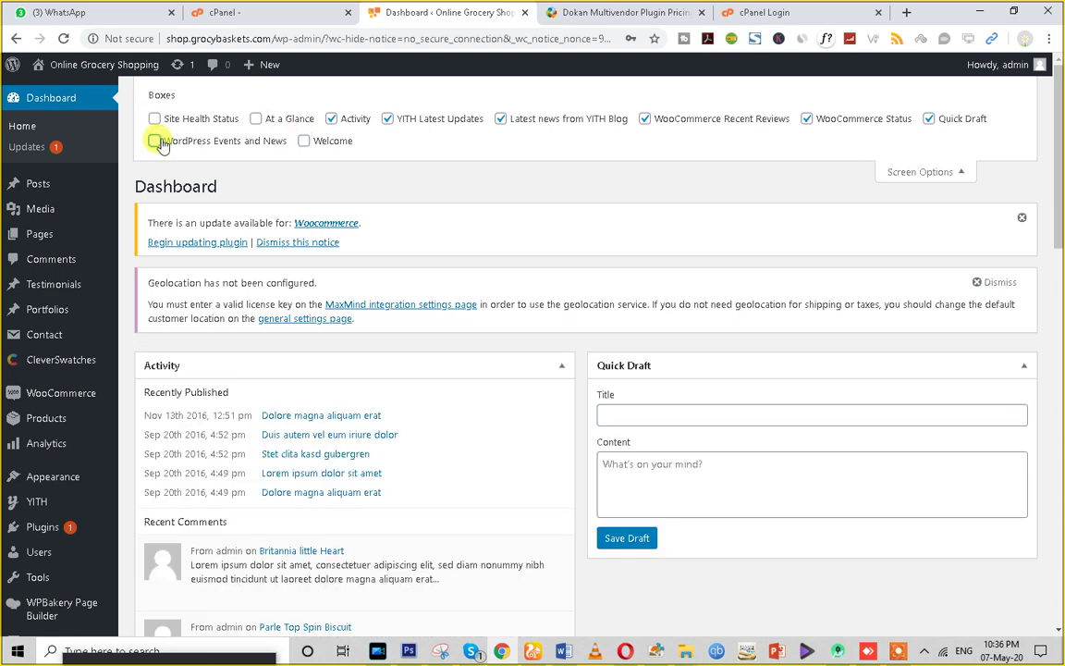
{"action": "left_click", "coordinate": [331, 120]}
{"action": "left_click", "coordinate": [387, 119]}
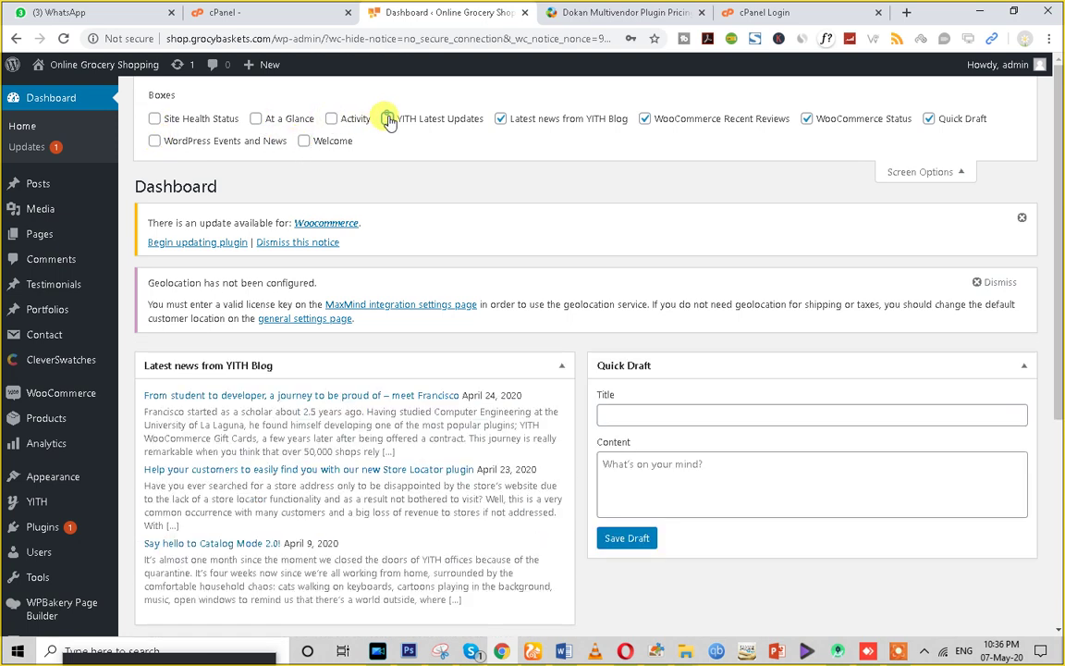
{"action": "left_click", "coordinate": [499, 120]}
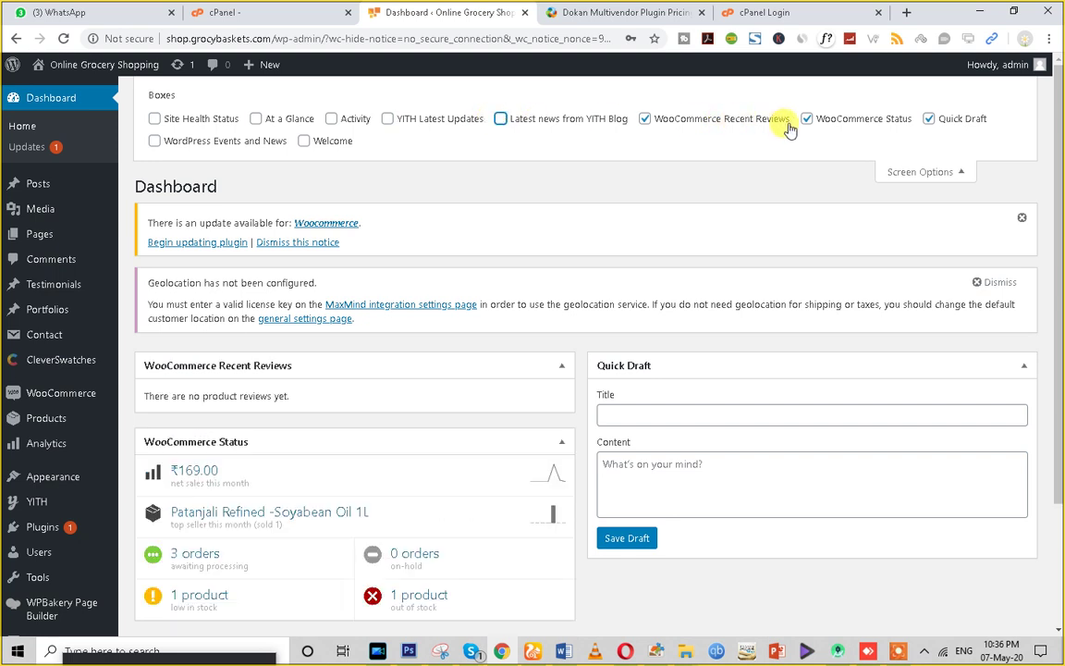
{"action": "scroll", "coordinate": [564, 238], "scroll_direction": "down", "scroll_amount": 2}
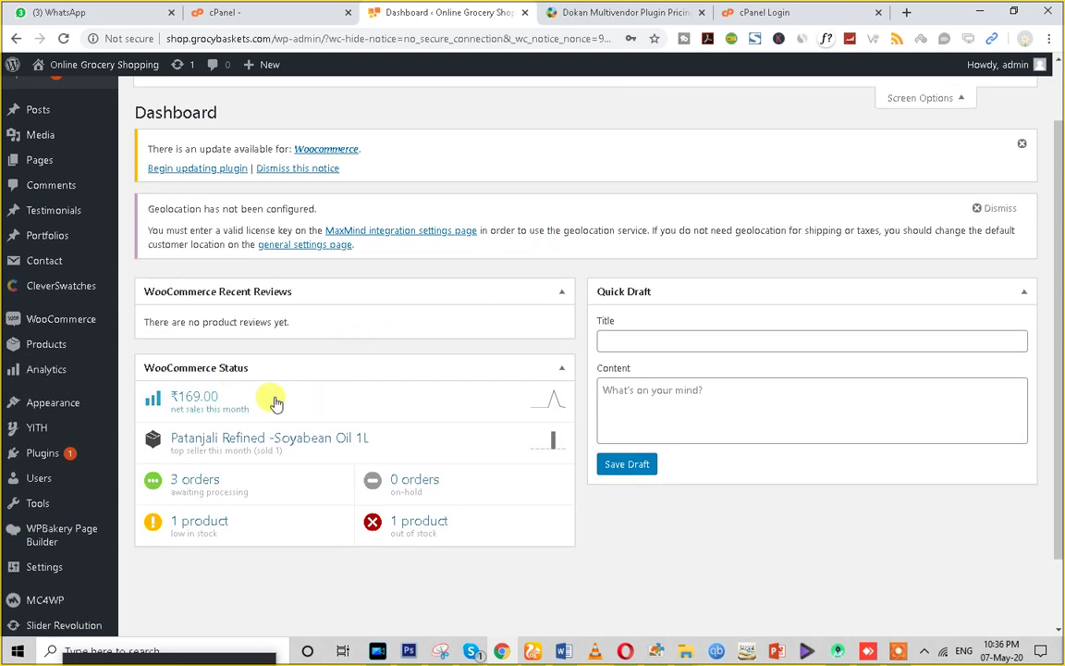
{"action": "scroll", "coordinate": [644, 323], "scroll_direction": "up", "scroll_amount": 2}
- Hide Quick Draft, move WooCommerce Recent Reviews to the right column, and dismiss the plugin update notice
{"action": "left_click", "coordinate": [643, 119]}
{"action": "left_click", "coordinate": [643, 119]}
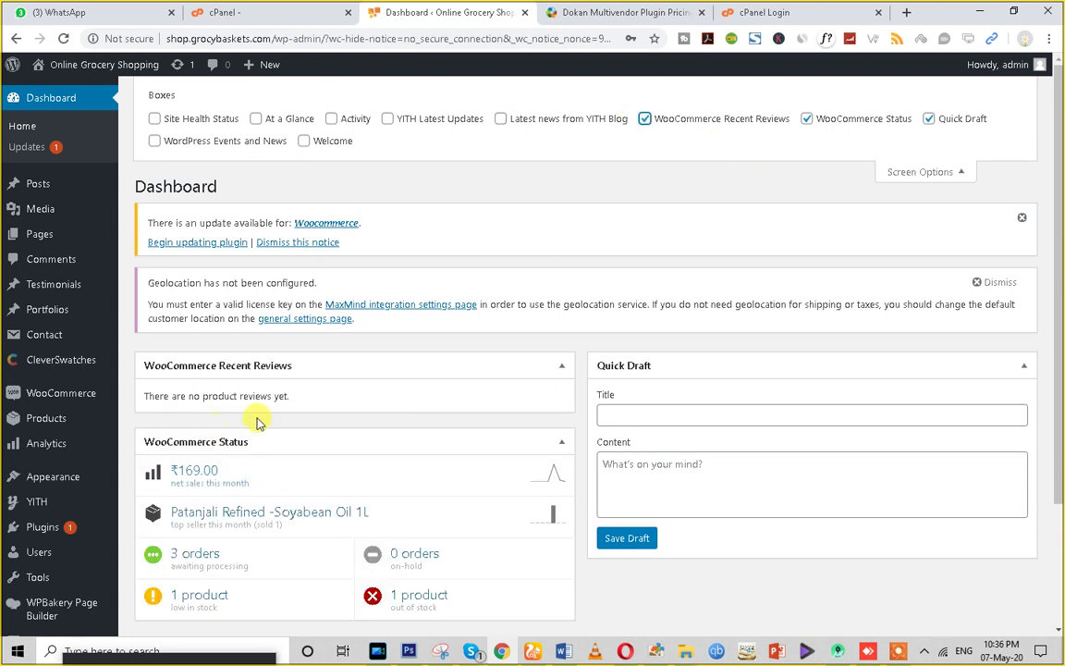
{"action": "left_click", "coordinate": [928, 120]}
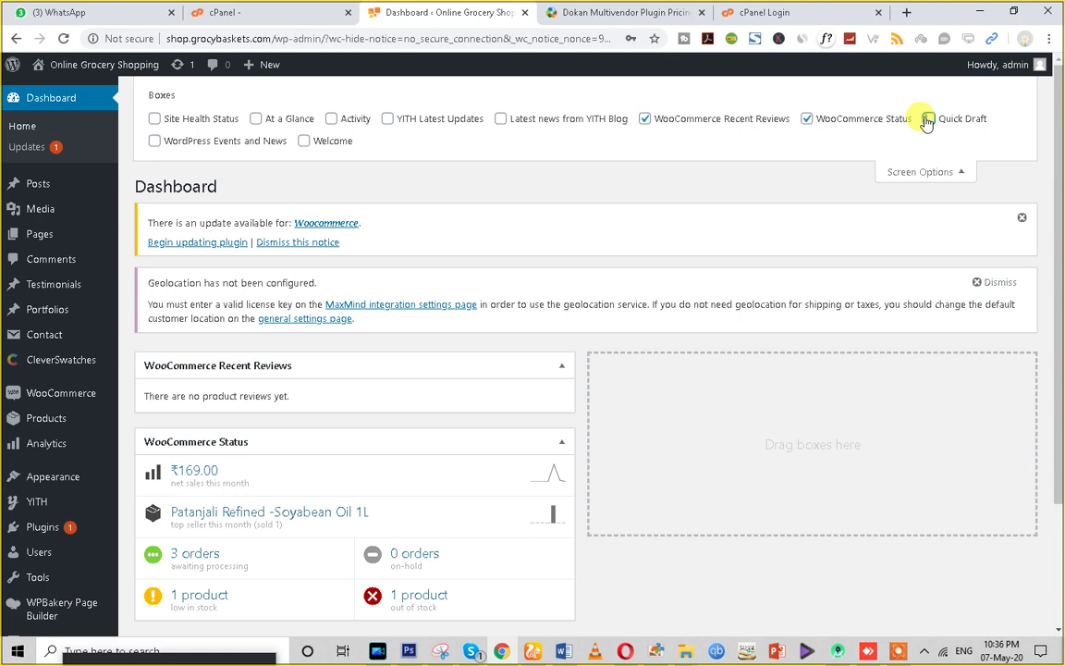
{"action": "left_click", "coordinate": [927, 119]}
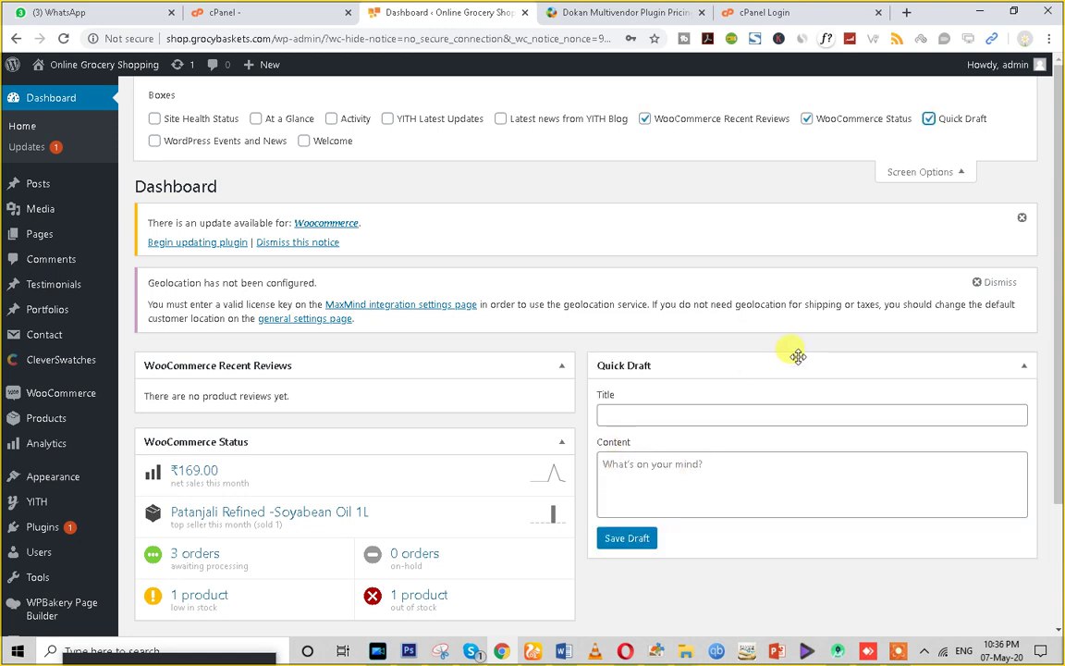
{"action": "left_click", "coordinate": [927, 119]}
{"action": "left_click_drag", "start_coordinate": [216, 365], "coordinate": [694, 412]}
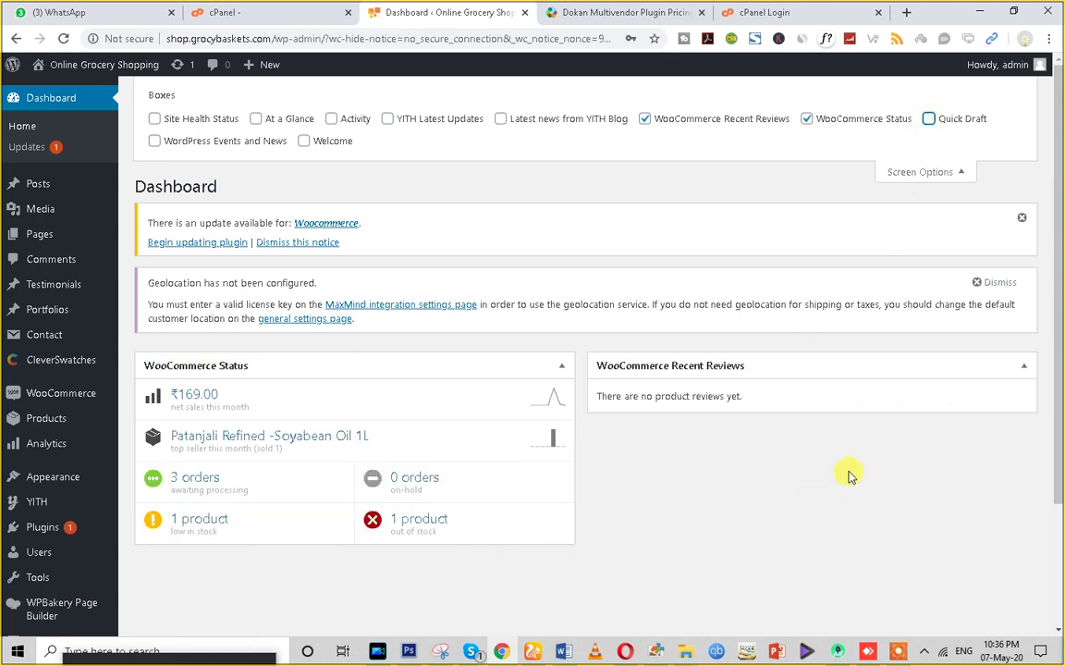
{"action": "left_click", "coordinate": [1022, 220]}
{"action": "left_click", "coordinate": [969, 176]}
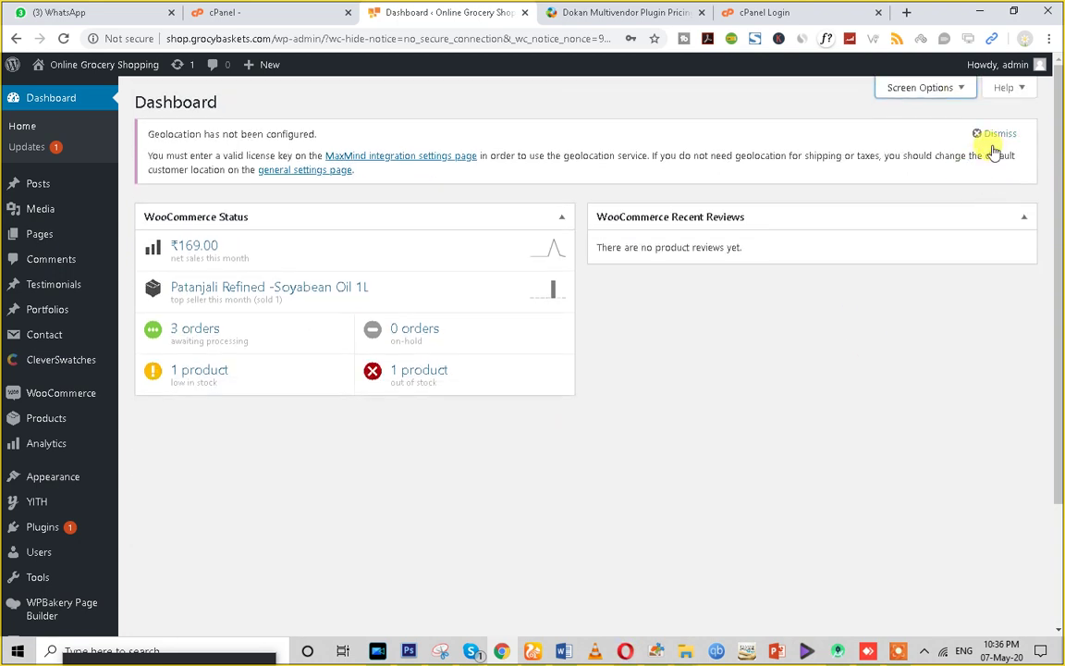
- Dismiss the geolocation and WooCommerce update notices, then go to the installed Plugins list
{"action": "left_click", "coordinate": [977, 136]}
{"action": "left_click", "coordinate": [979, 132]}
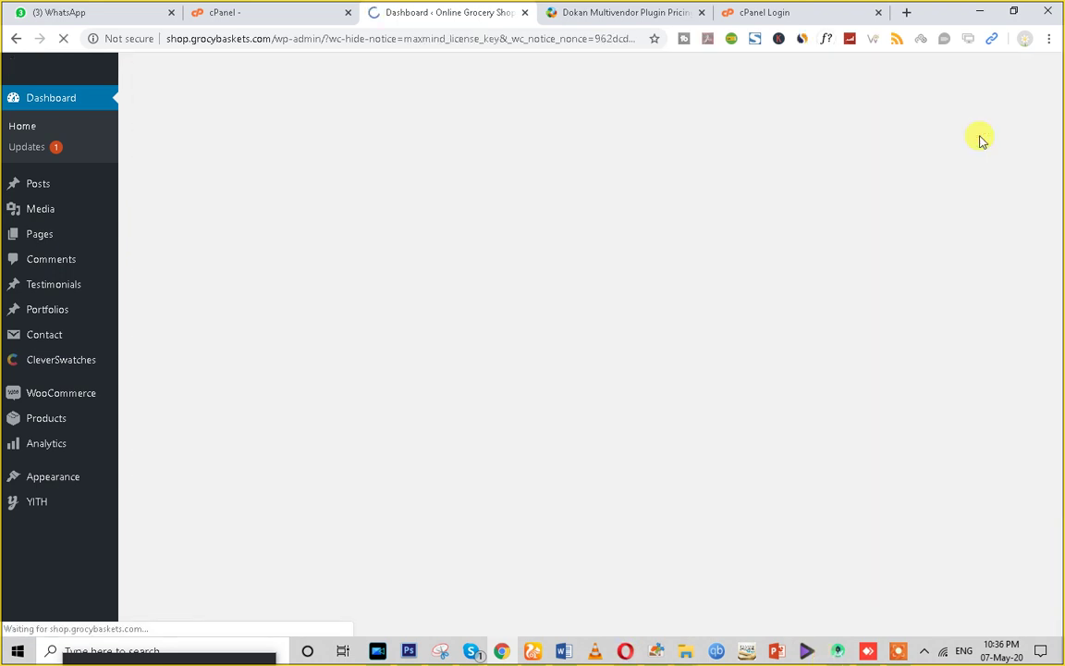
{"action": "left_click", "coordinate": [1021, 134]}
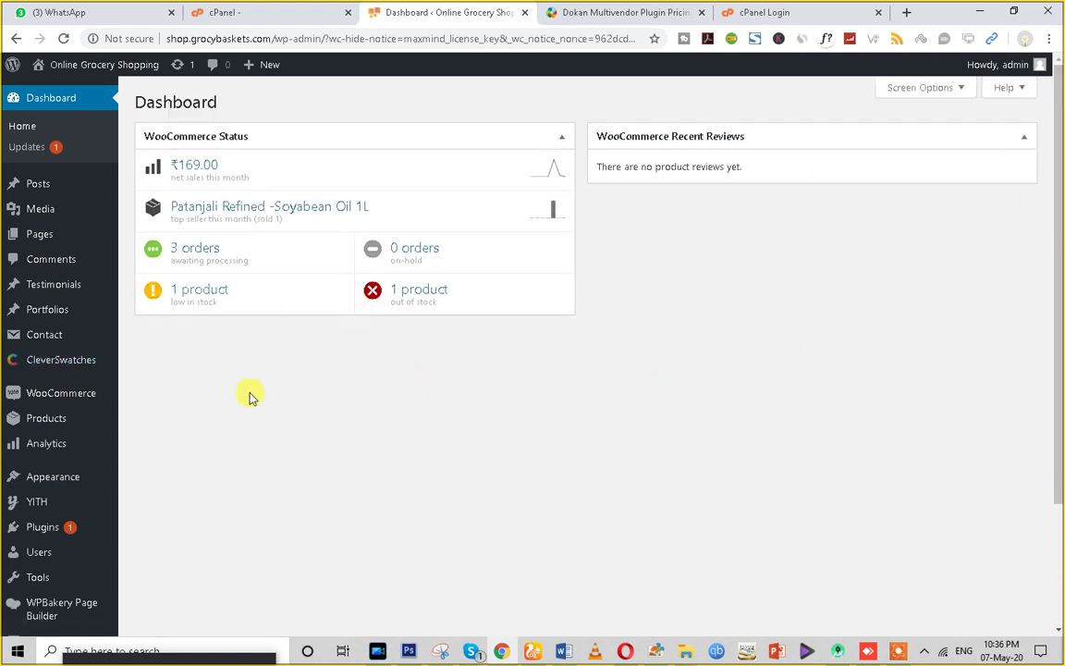
{"action": "scroll", "coordinate": [213, 412], "scroll_direction": "down", "scroll_amount": 2}
{"action": "scroll", "coordinate": [66, 226], "scroll_direction": "up", "scroll_amount": 2}
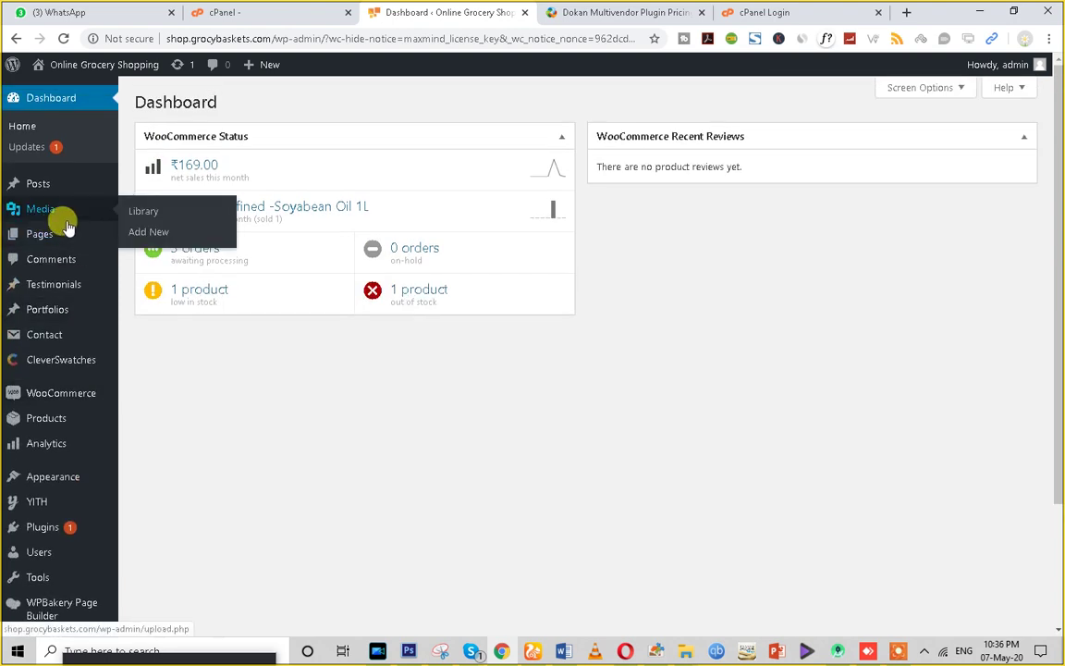
{"action": "scroll", "coordinate": [66, 446], "scroll_direction": "down", "scroll_amount": 2}
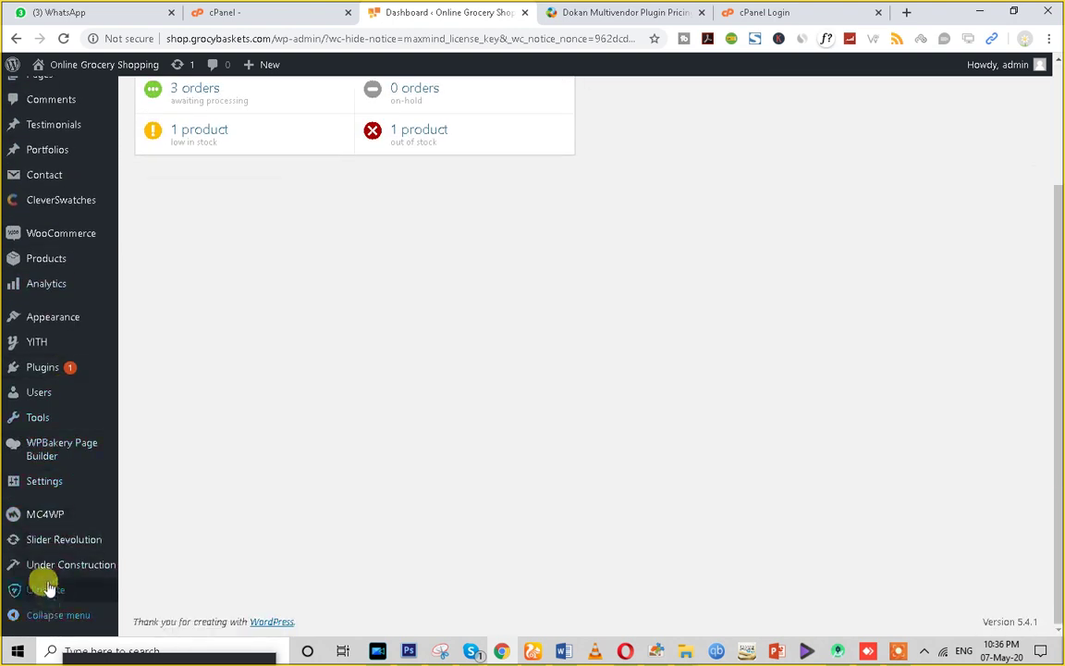
{"action": "mouse_move", "coordinate": [39, 393]}
{"action": "left_click", "coordinate": [44, 372]}
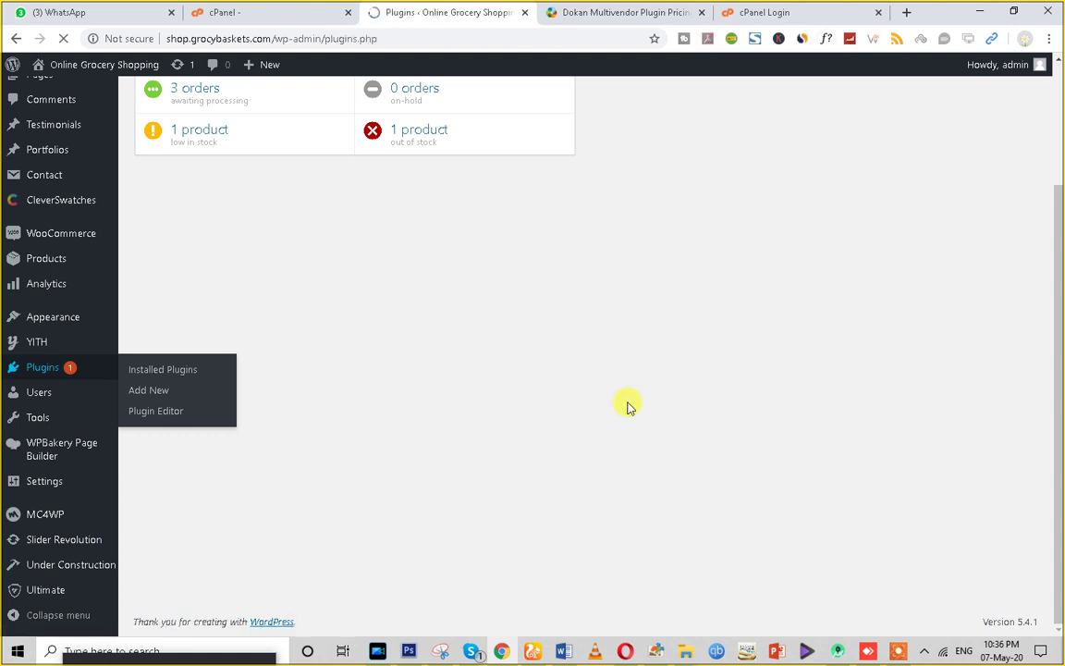
- Review the Dokan 'Multivendor Marketplace for WordPress' pricing page, then return to the Plugins list
{"action": "left_click", "coordinate": [607, 12]}
{"action": "scroll", "coordinate": [657, 228], "scroll_direction": "down", "scroll_amount": 8}
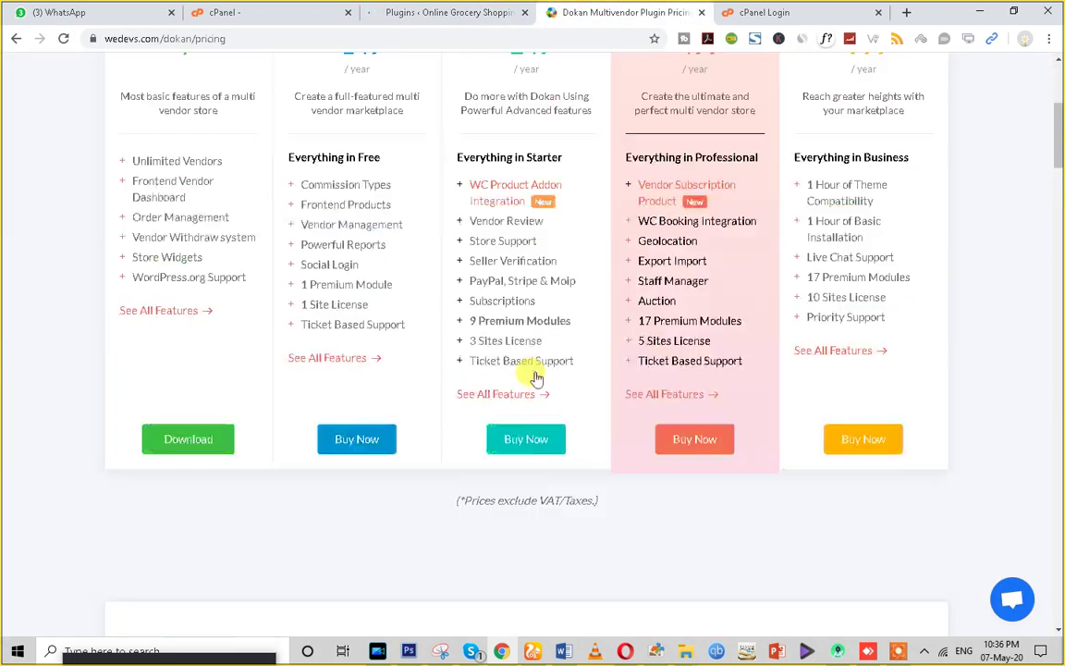
{"action": "scroll", "coordinate": [528, 423], "scroll_direction": "up", "scroll_amount": 4}
{"action": "scroll", "coordinate": [527, 423], "scroll_direction": "up", "scroll_amount": 4}
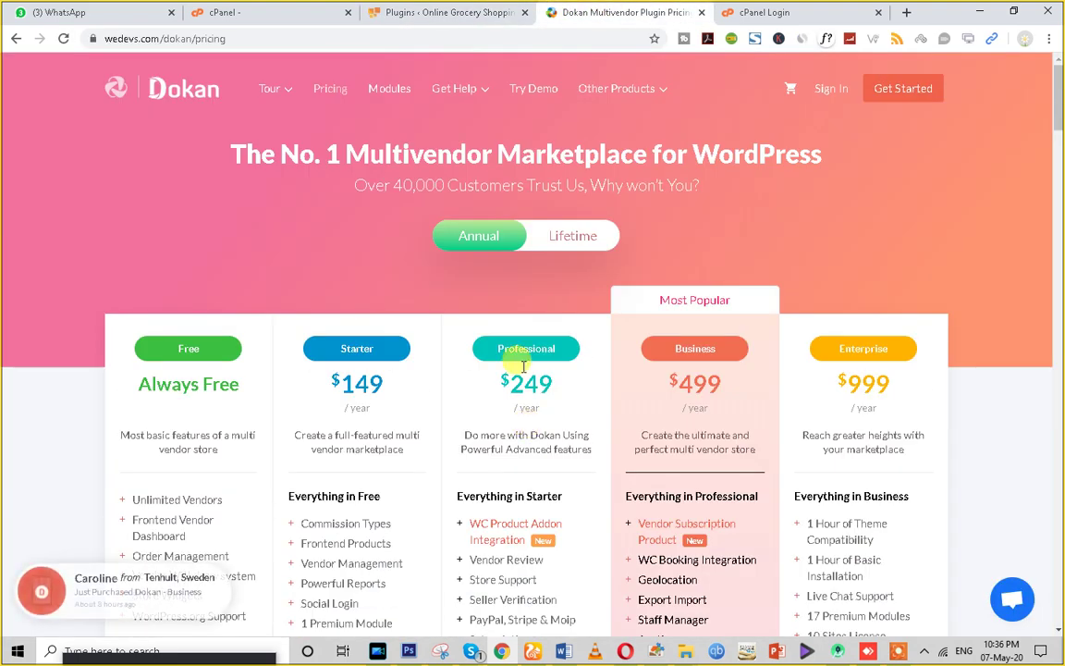
{"action": "left_click_drag", "start_coordinate": [342, 157], "coordinate": [1029, 164]}
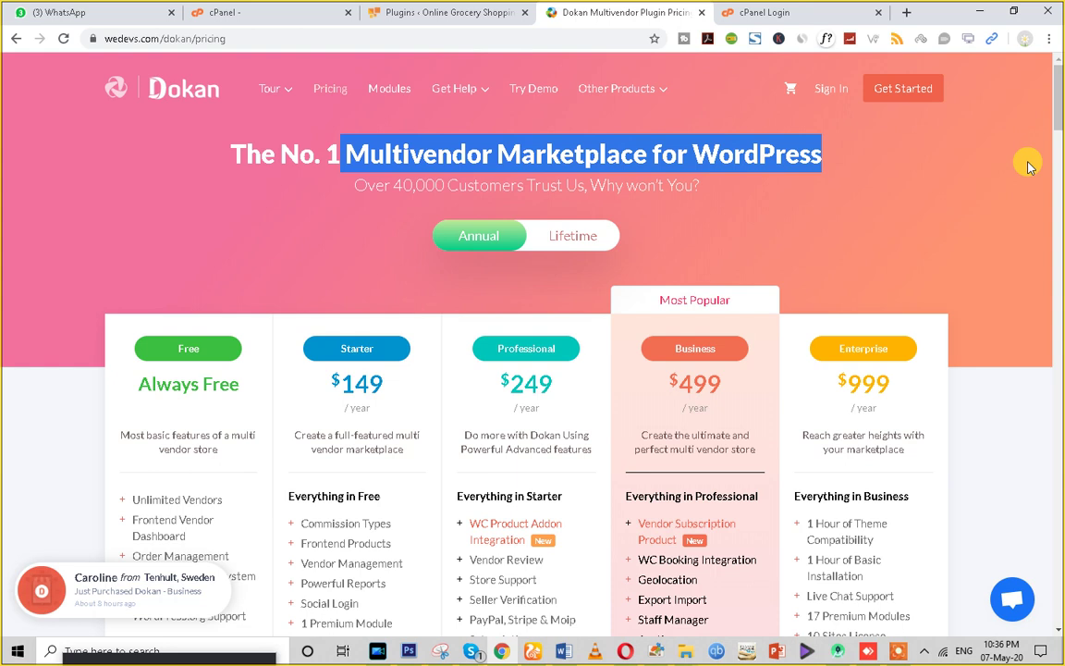
{"action": "left_click", "coordinate": [418, 11]}
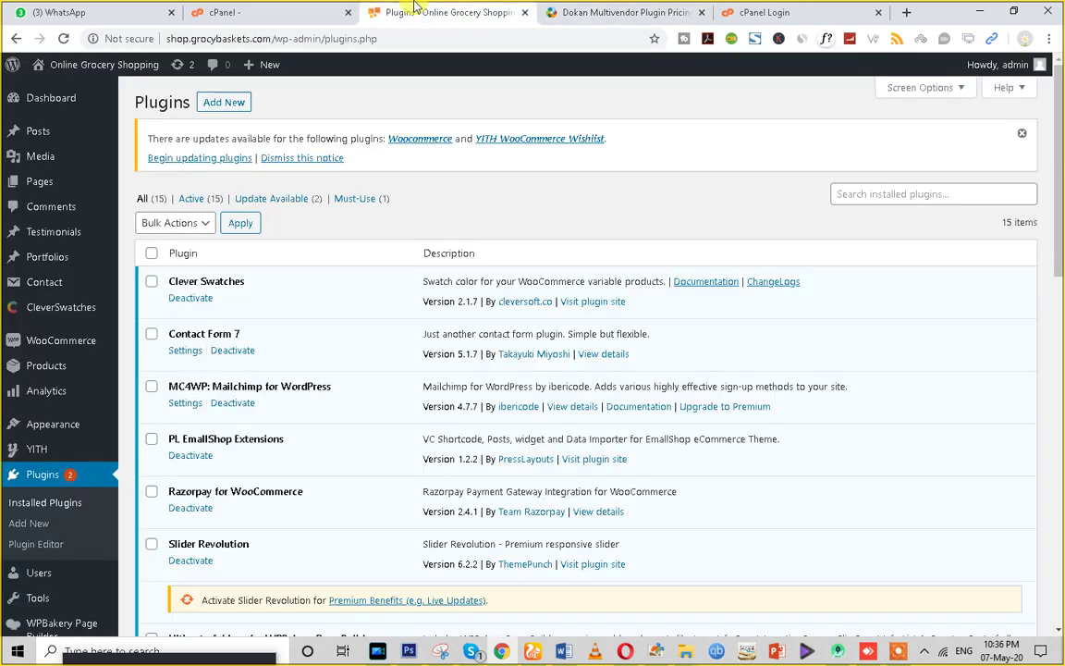
- Start the WooCommerce and YITH WooCommerce Wishlist plugin updates
{"action": "scroll", "coordinate": [744, 475], "scroll_direction": "down", "scroll_amount": 4}
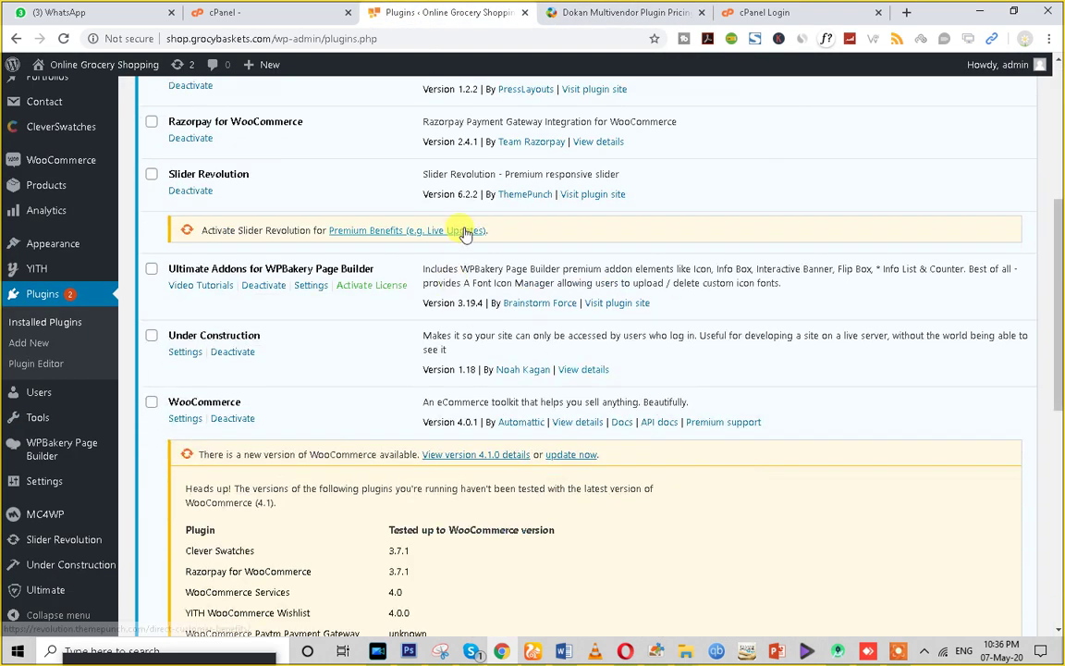
{"action": "scroll", "coordinate": [467, 398], "scroll_direction": "down", "scroll_amount": 1}
{"action": "left_click", "coordinate": [572, 381]}
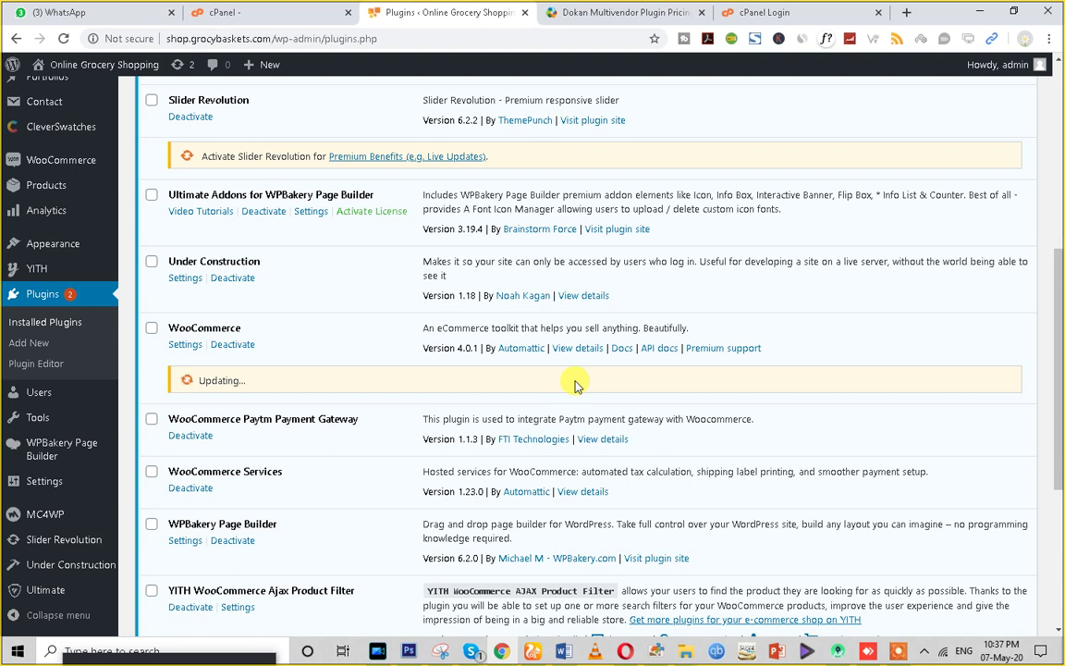
{"action": "scroll", "coordinate": [574, 384], "scroll_direction": "down", "scroll_amount": 5}
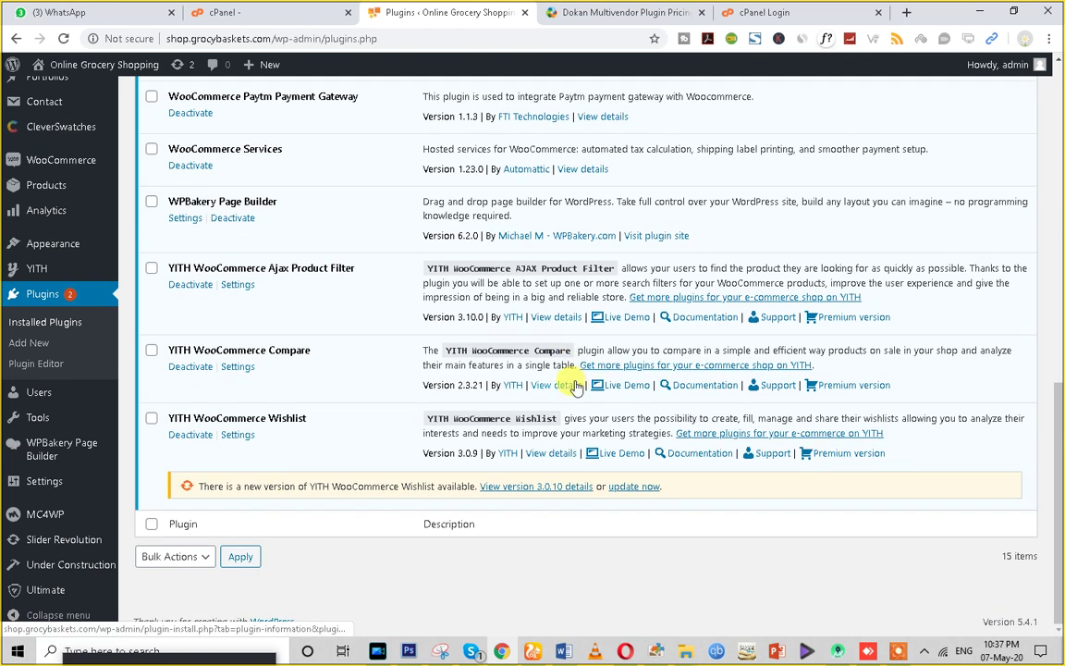
{"action": "scroll", "coordinate": [575, 384], "scroll_direction": "up", "scroll_amount": 5}
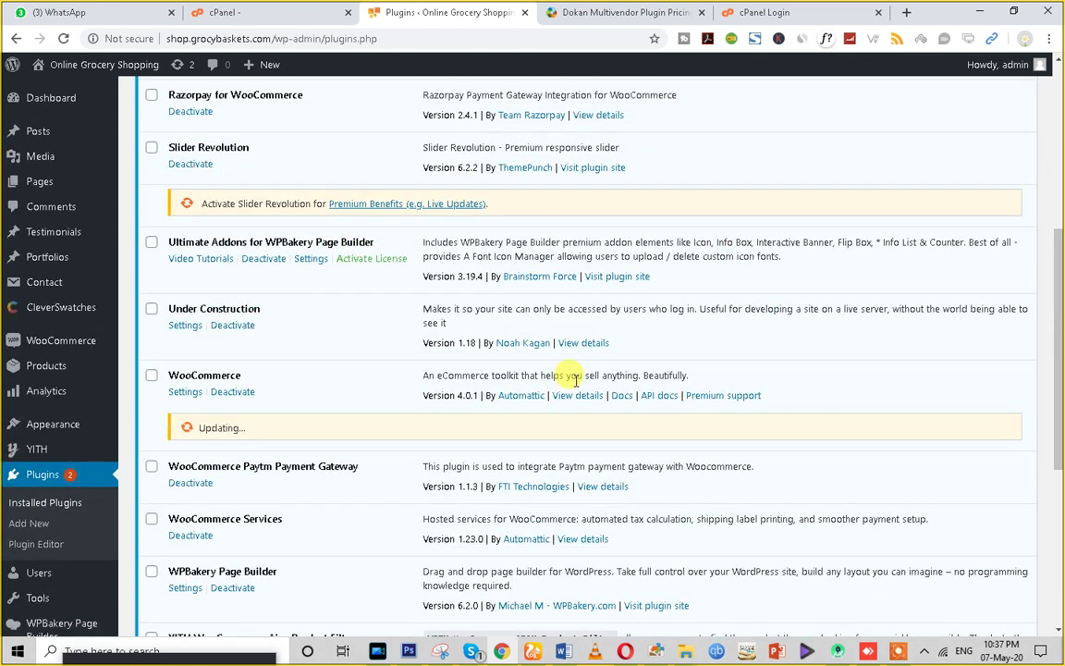
{"action": "scroll", "coordinate": [309, 107], "scroll_direction": "up", "scroll_amount": 1}
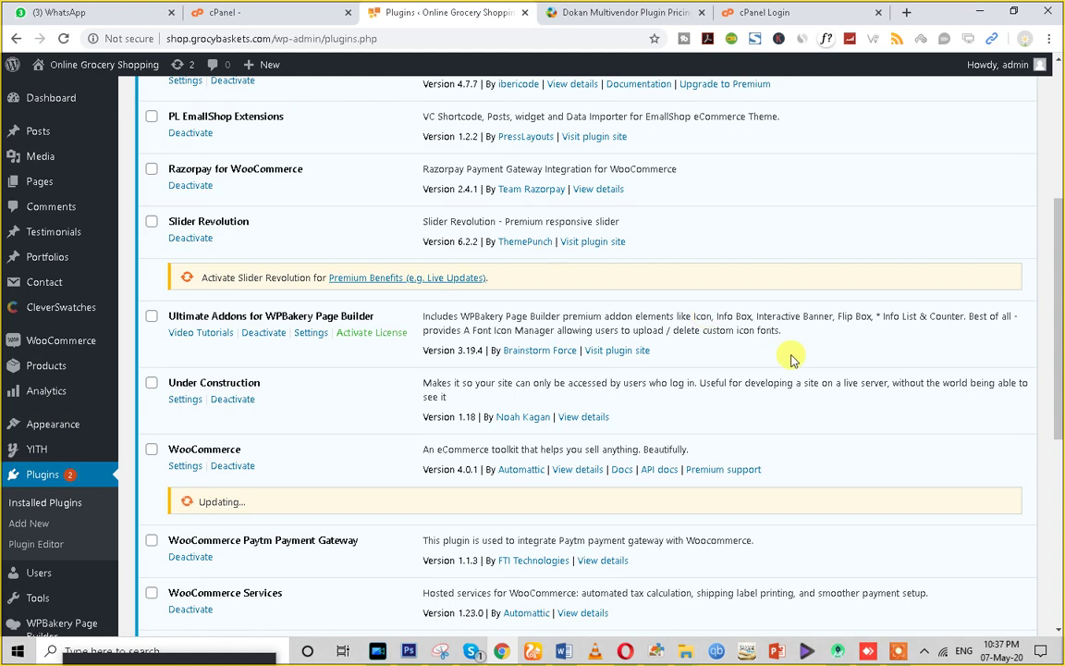
{"action": "scroll", "coordinate": [791, 359], "scroll_direction": "down", "scroll_amount": 6}
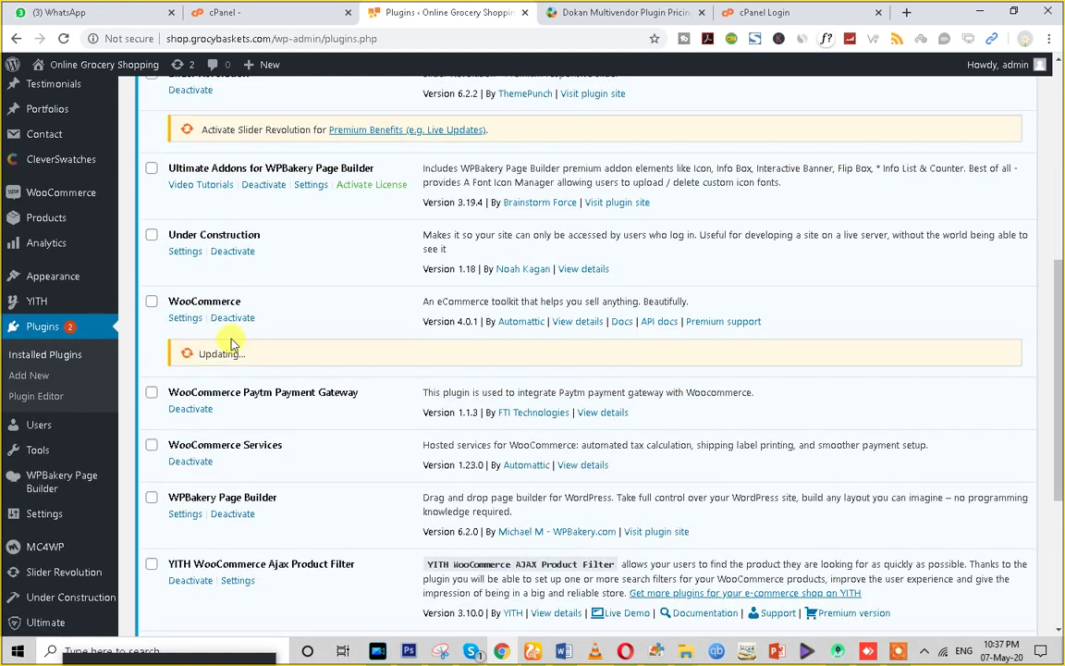
{"action": "left_click", "coordinate": [619, 488]}
{"action": "scroll", "coordinate": [409, 468], "scroll_direction": "up", "scroll_amount": 5}
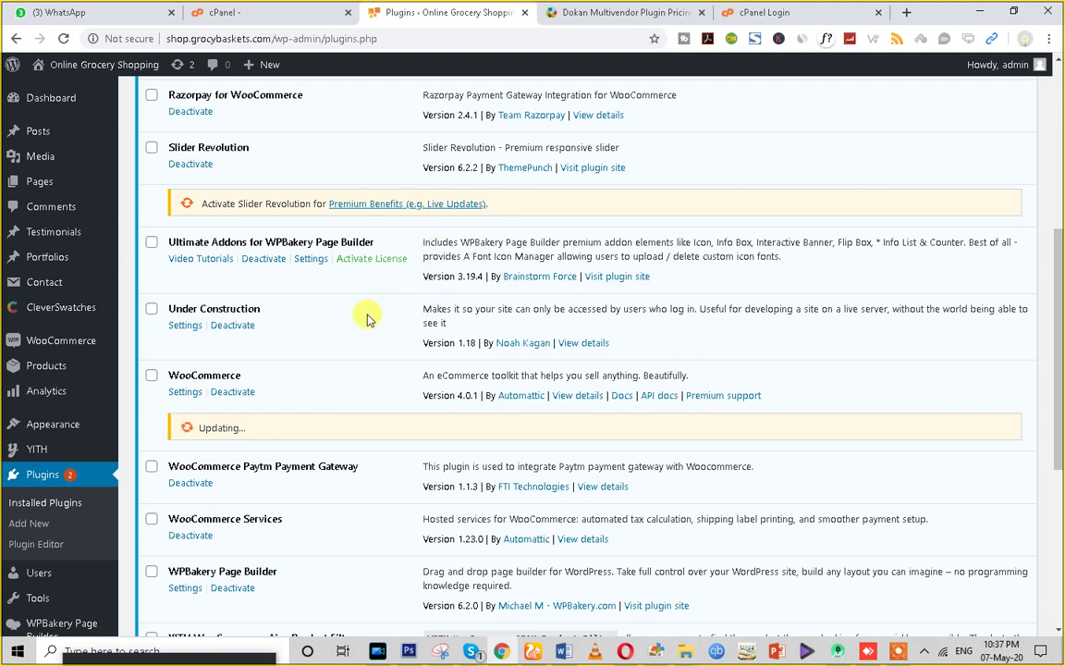
{"action": "left_click", "coordinate": [563, 651]}
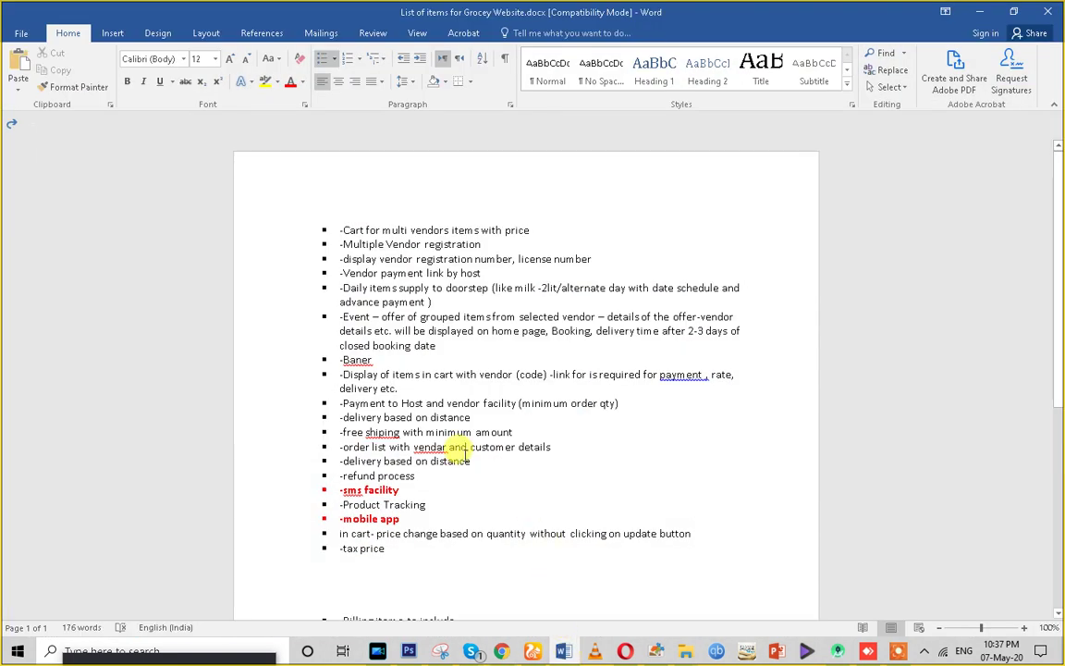
- Save the grocery website feature list document with Ctrl+S and return to the browser
{"action": "key", "text": "ctrl+s"}
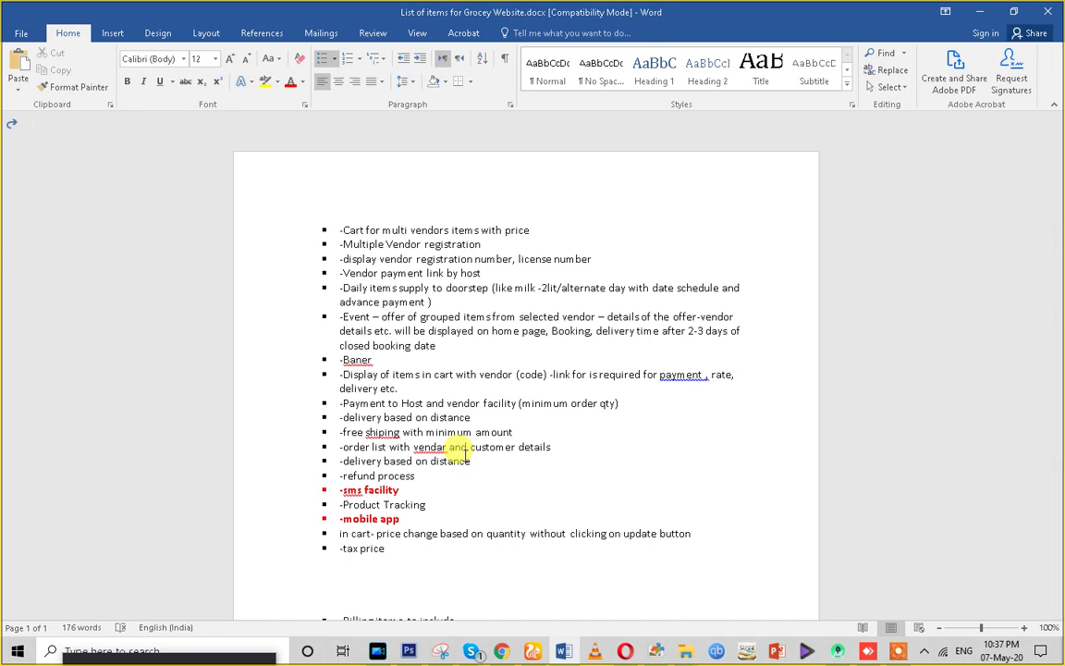
{"action": "left_click", "coordinate": [502, 652]}
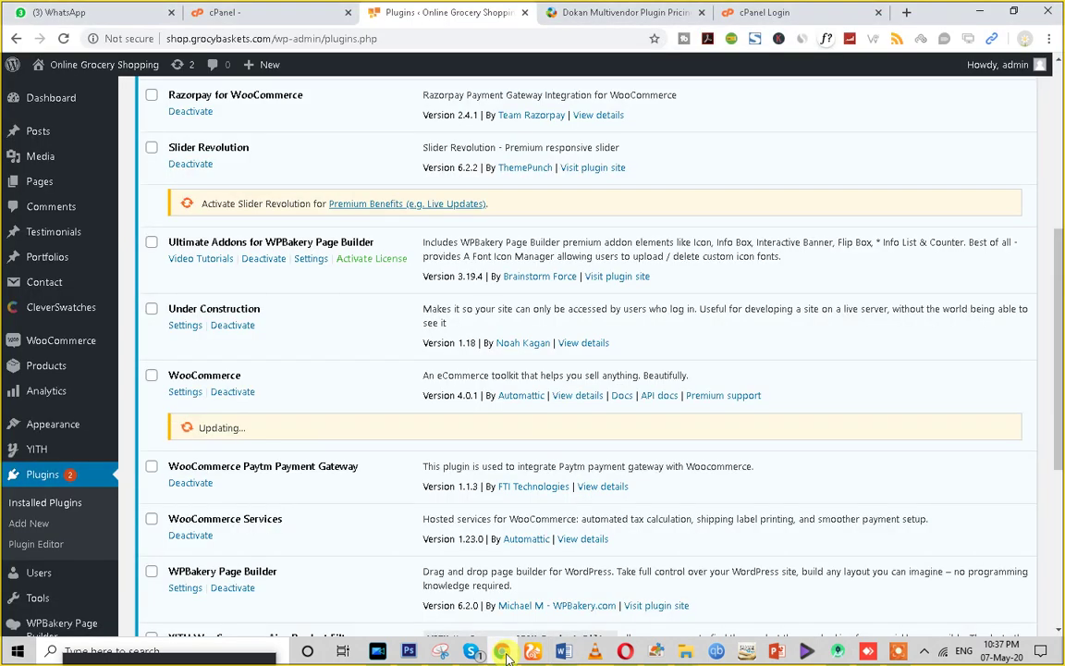
- Glance at the Dokan pricing tab and return to the Plugins list as WooCommerce updates to 4.1.0
{"action": "left_click", "coordinate": [577, 12]}
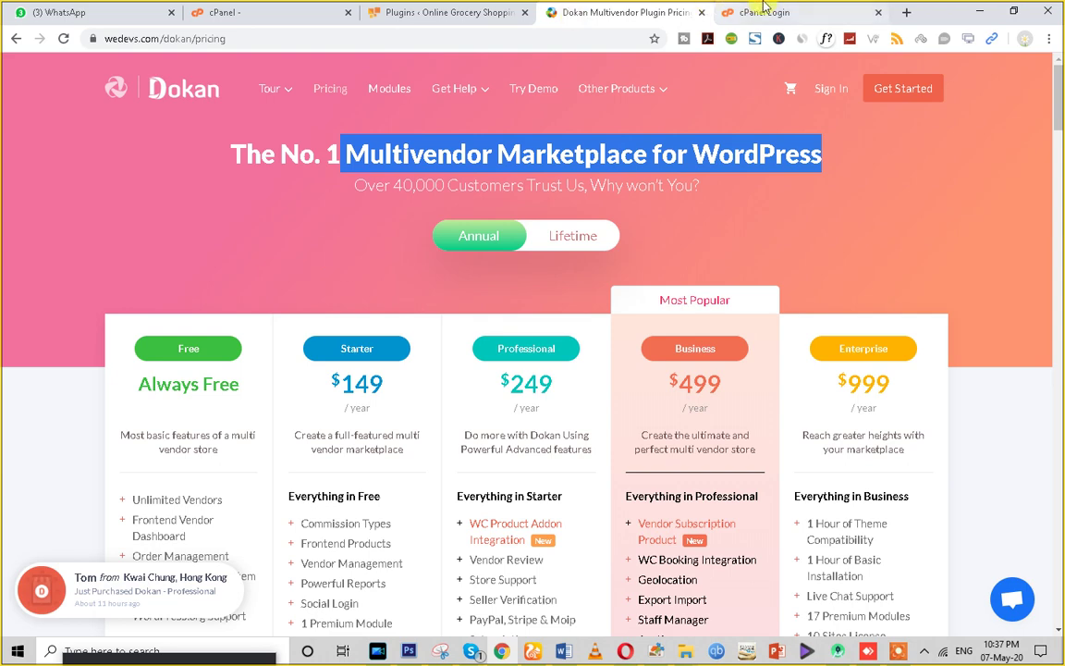
{"action": "left_click", "coordinate": [442, 12]}
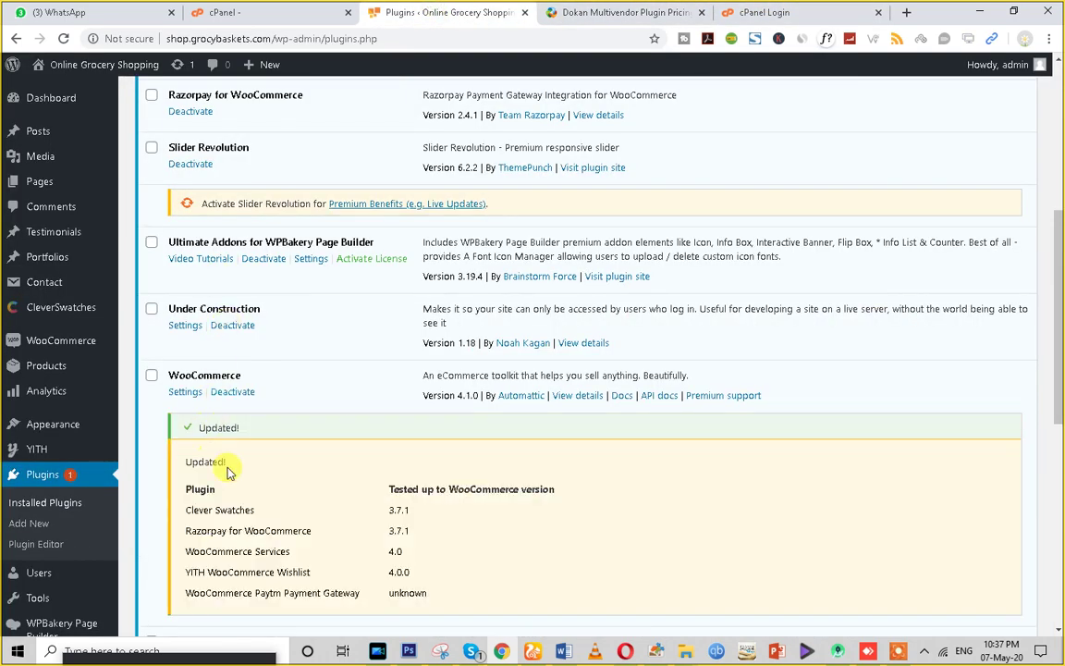
{"action": "scroll", "coordinate": [225, 468], "scroll_direction": "down", "scroll_amount": 5}
{"action": "scroll", "coordinate": [226, 467], "scroll_direction": "up", "scroll_amount": 4}
{"action": "scroll", "coordinate": [227, 470], "scroll_direction": "down", "scroll_amount": 5}
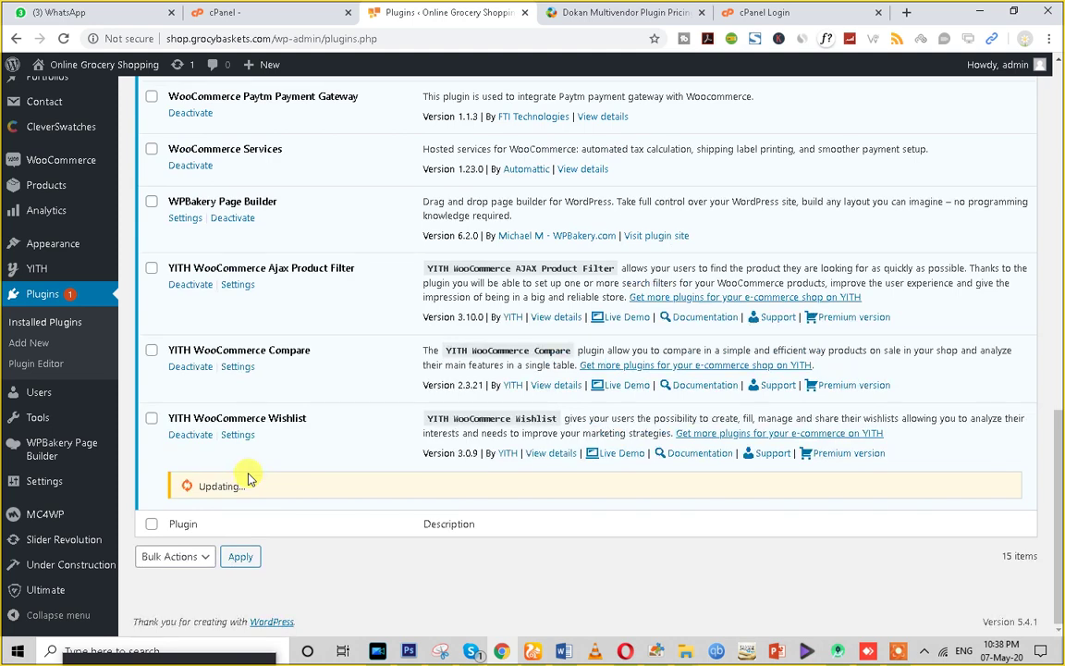
{"action": "scroll", "coordinate": [247, 475], "scroll_direction": "up", "scroll_amount": 6}
{"action": "scroll", "coordinate": [249, 425], "scroll_direction": "down", "scroll_amount": 6}
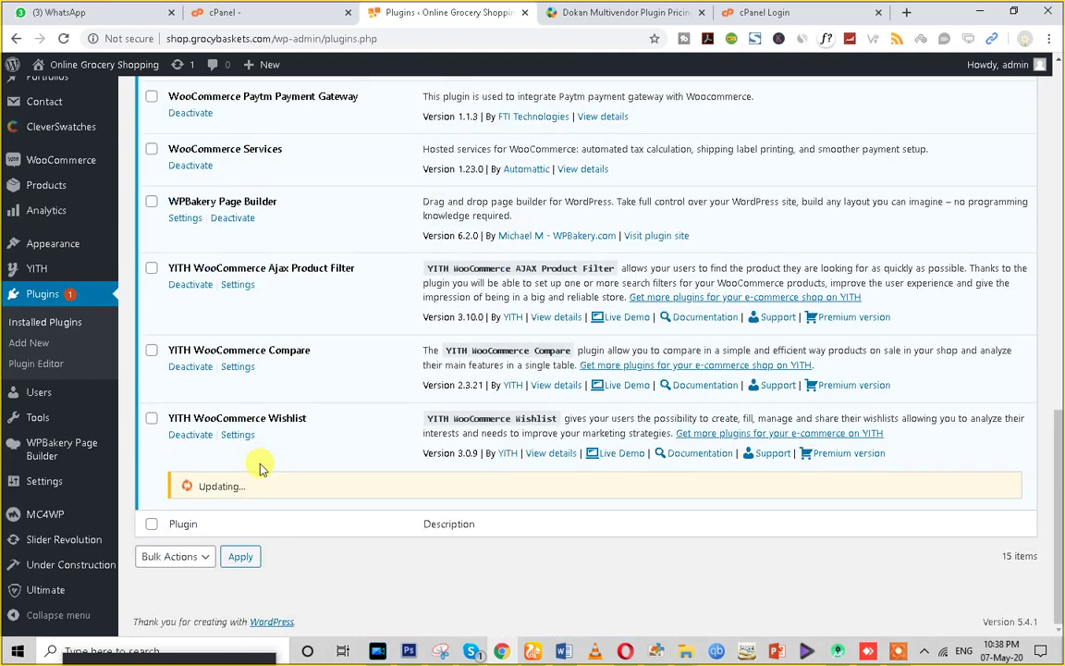
{"action": "scroll", "coordinate": [250, 453], "scroll_direction": "up", "scroll_amount": 10}
- Stay on the Plugins page while updates finish, then show the Windows desktop with Win+D
{"action": "left_click", "coordinate": [213, 99]}
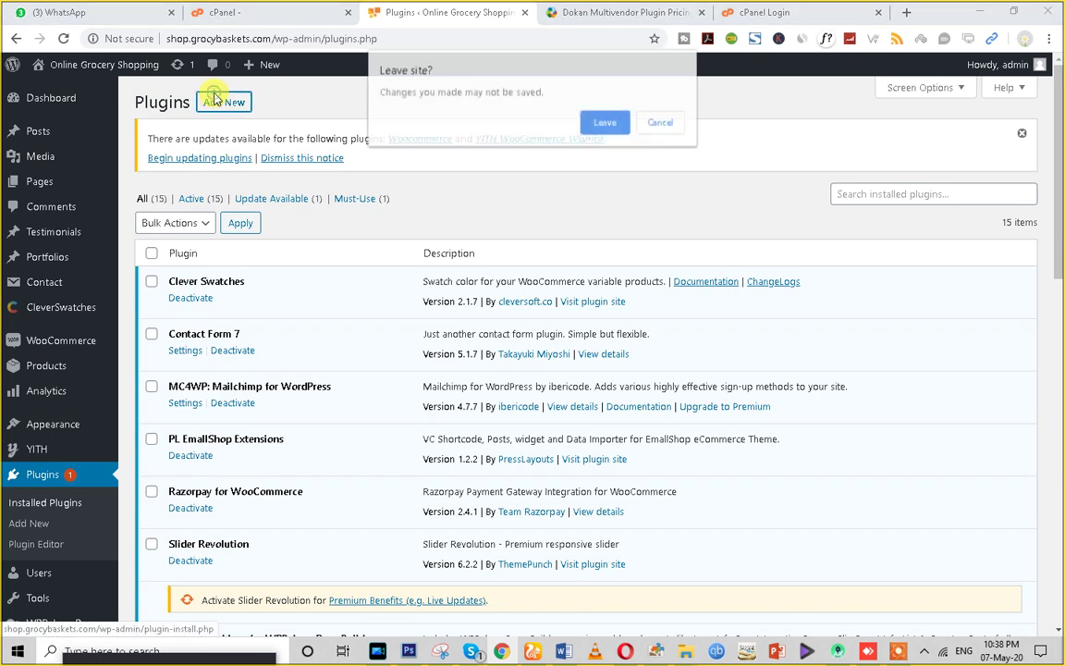
{"action": "left_click", "coordinate": [660, 125]}
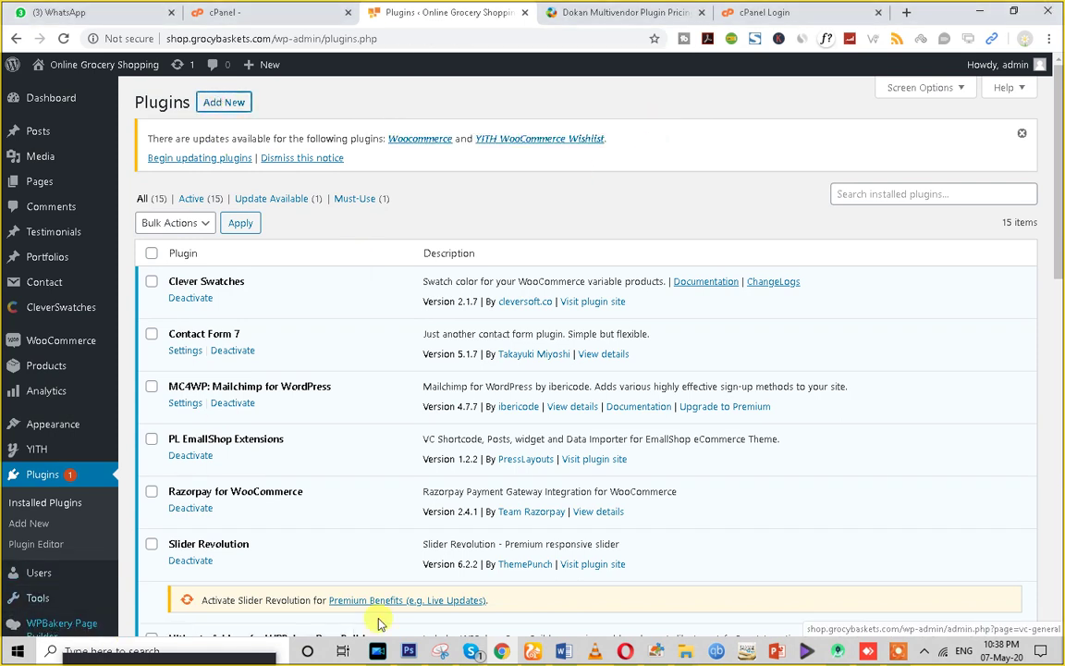
{"action": "scroll", "coordinate": [150, 540], "scroll_direction": "down", "scroll_amount": 3}
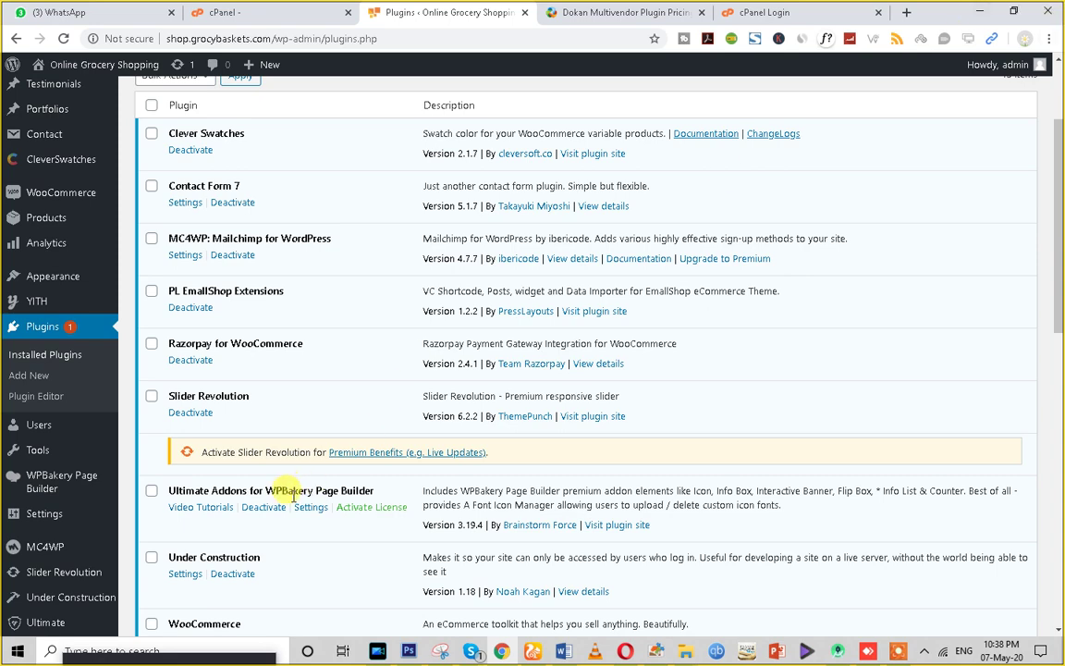
{"action": "scroll", "coordinate": [263, 351], "scroll_direction": "up", "scroll_amount": 2}
{"action": "scroll", "coordinate": [295, 432], "scroll_direction": "down", "scroll_amount": 8}
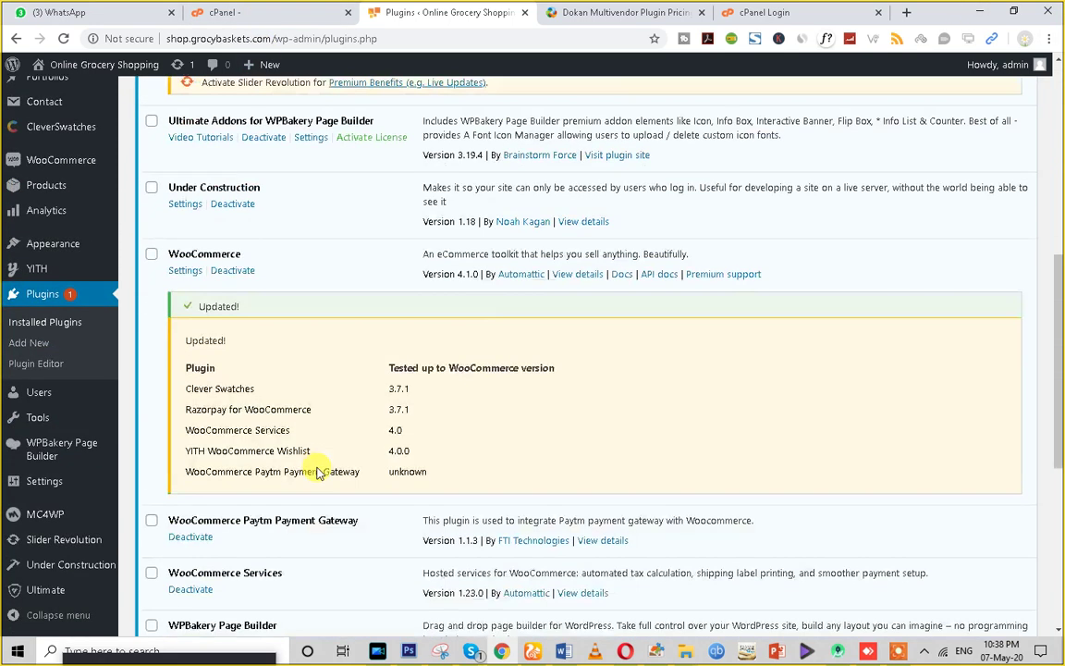
{"action": "scroll", "coordinate": [319, 470], "scroll_direction": "down", "scroll_amount": 5}
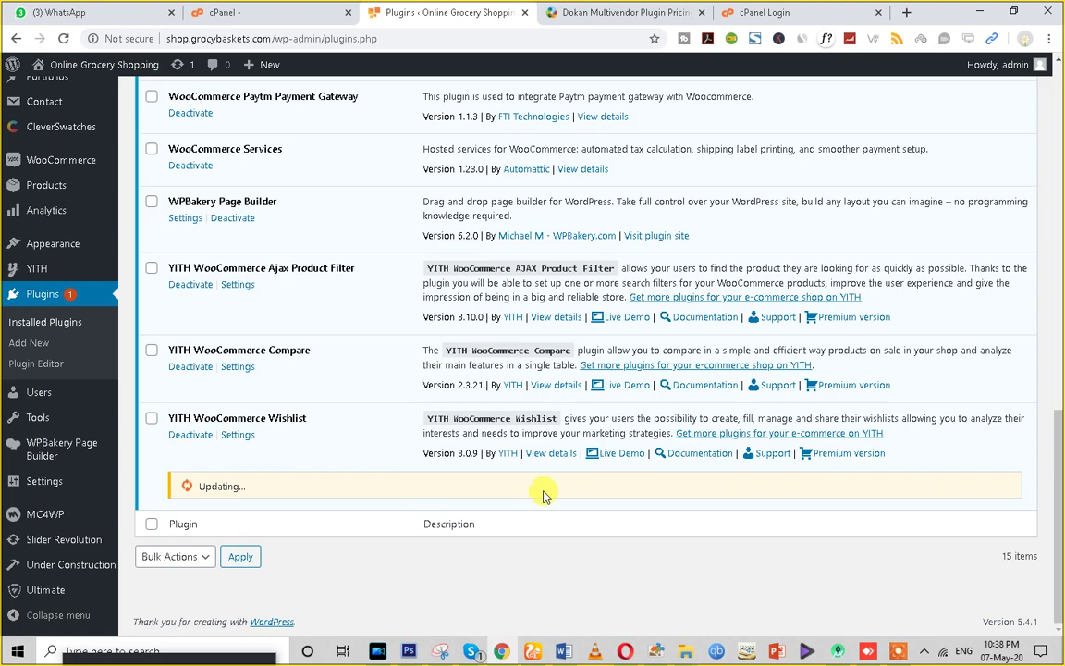
{"action": "key", "text": "super+d"}
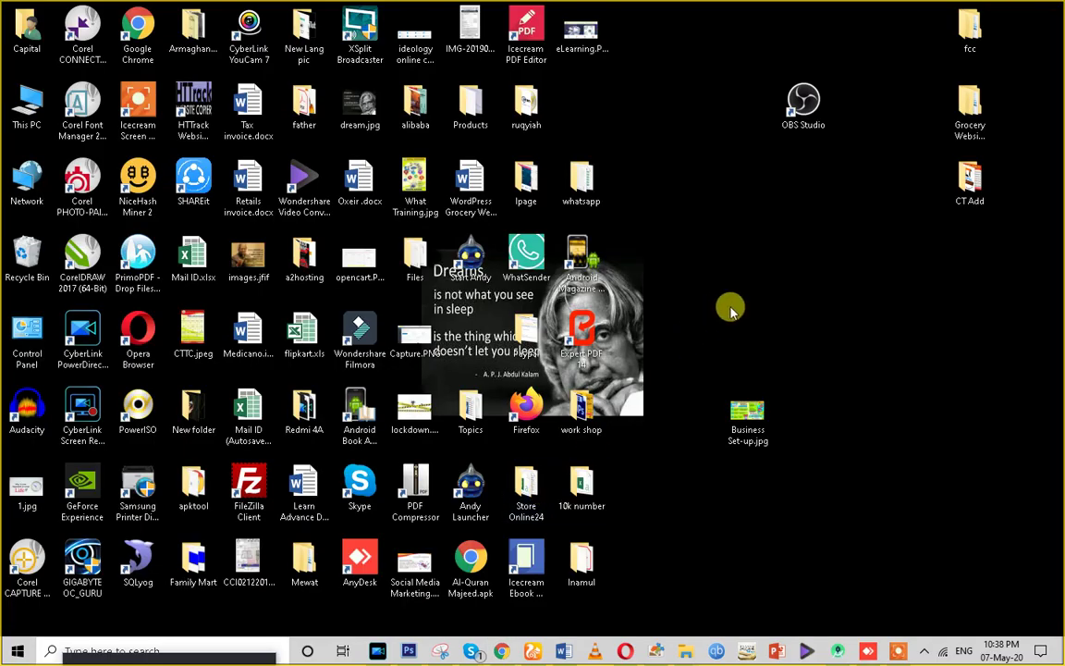
- Extract dokan-business3.0.2.zip in Downloads with 7-Zip and check the new dokan-business3.0.2 folder
{"action": "double_click", "coordinate": [37, 121]}
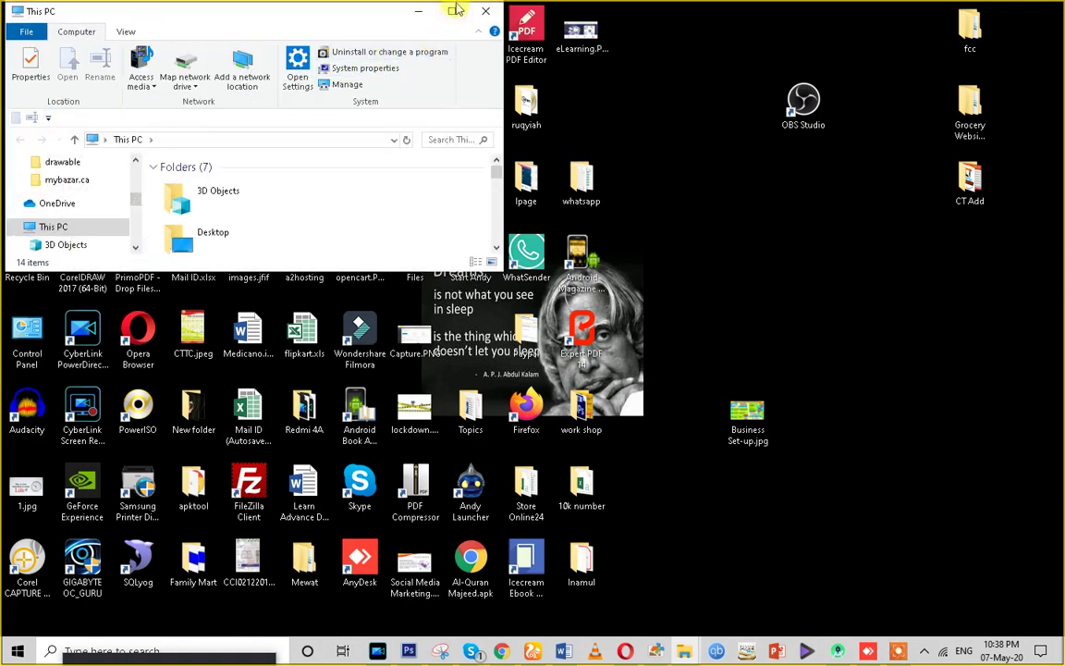
{"action": "double_click", "coordinate": [410, 7]}
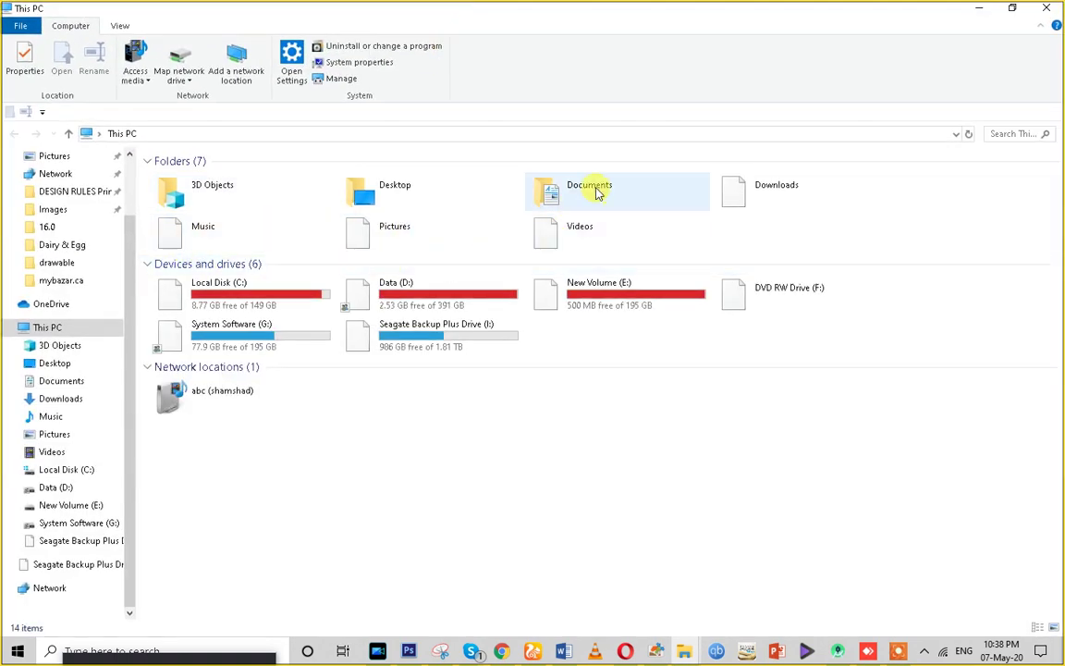
{"action": "double_click", "coordinate": [755, 199]}
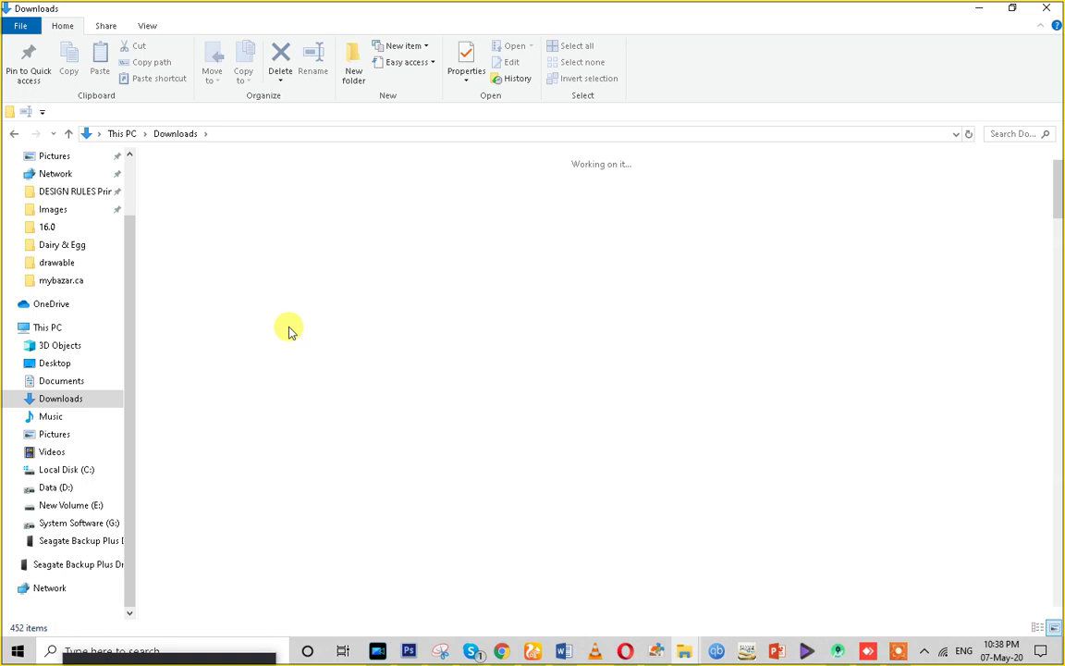
{"action": "left_click", "coordinate": [194, 261]}
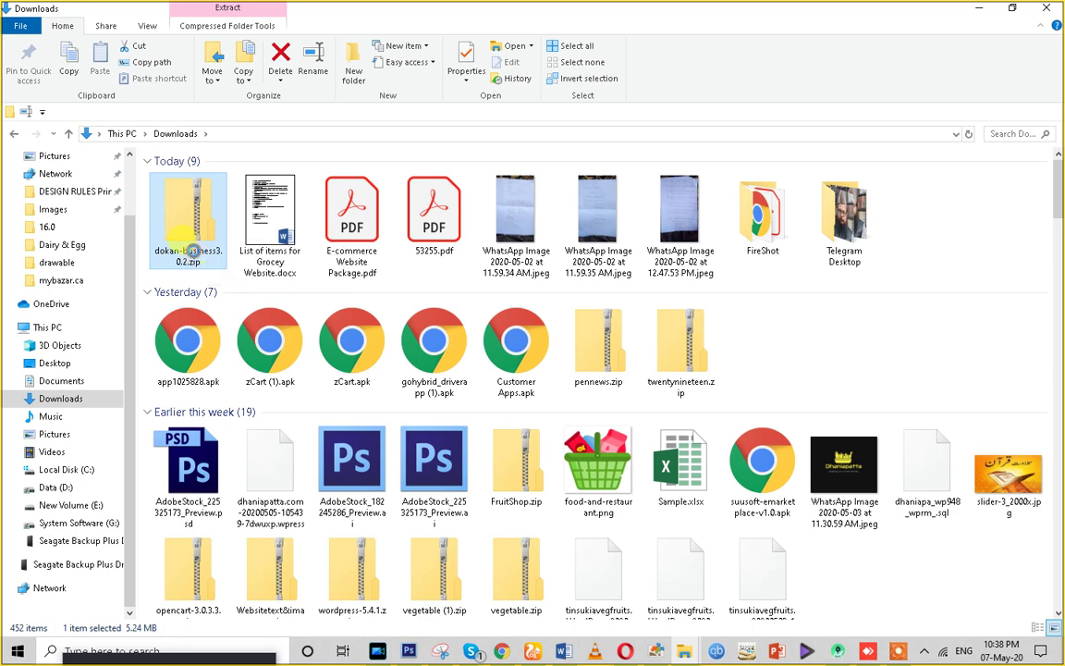
{"action": "right_click", "coordinate": [194, 255]}
{"action": "mouse_move", "coordinate": [392, 333]}
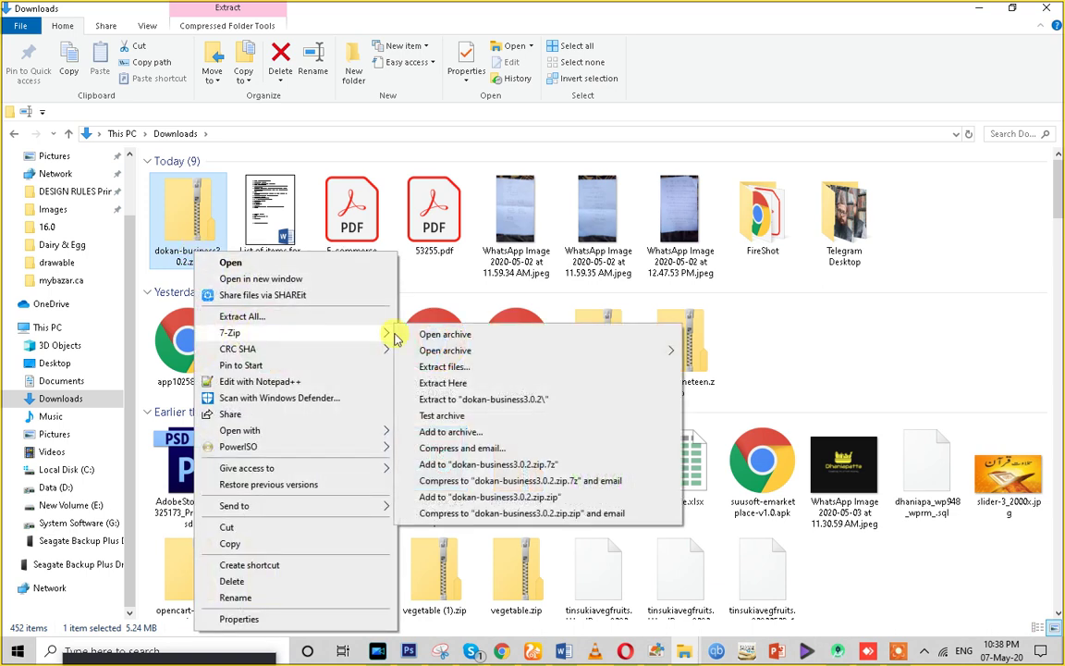
{"action": "left_click", "coordinate": [452, 366]}
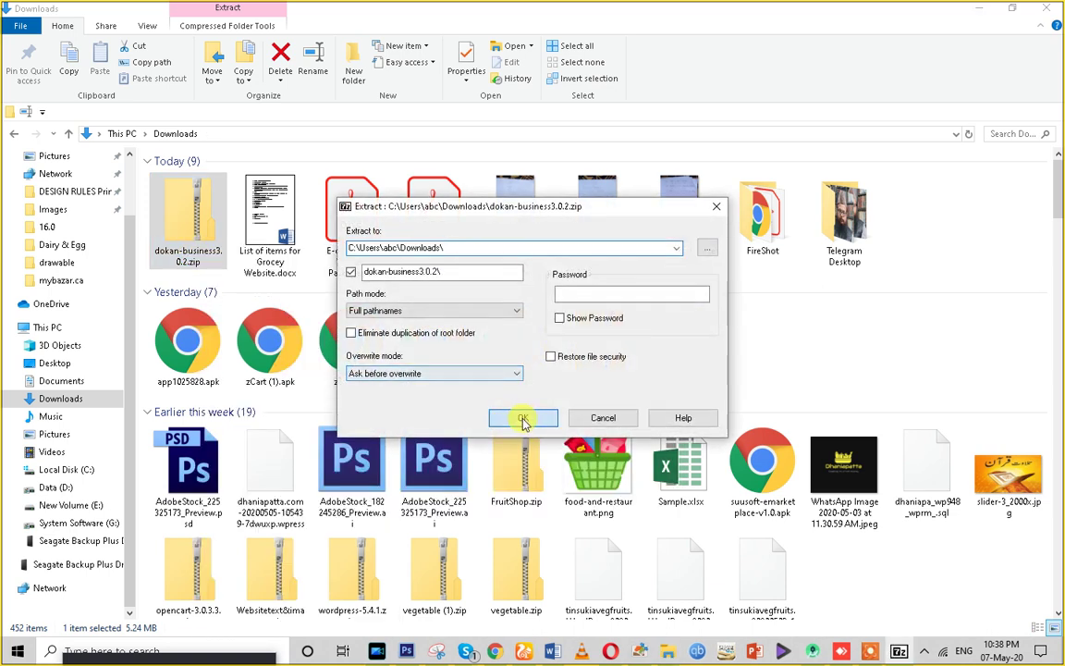
{"action": "left_click", "coordinate": [523, 418]}
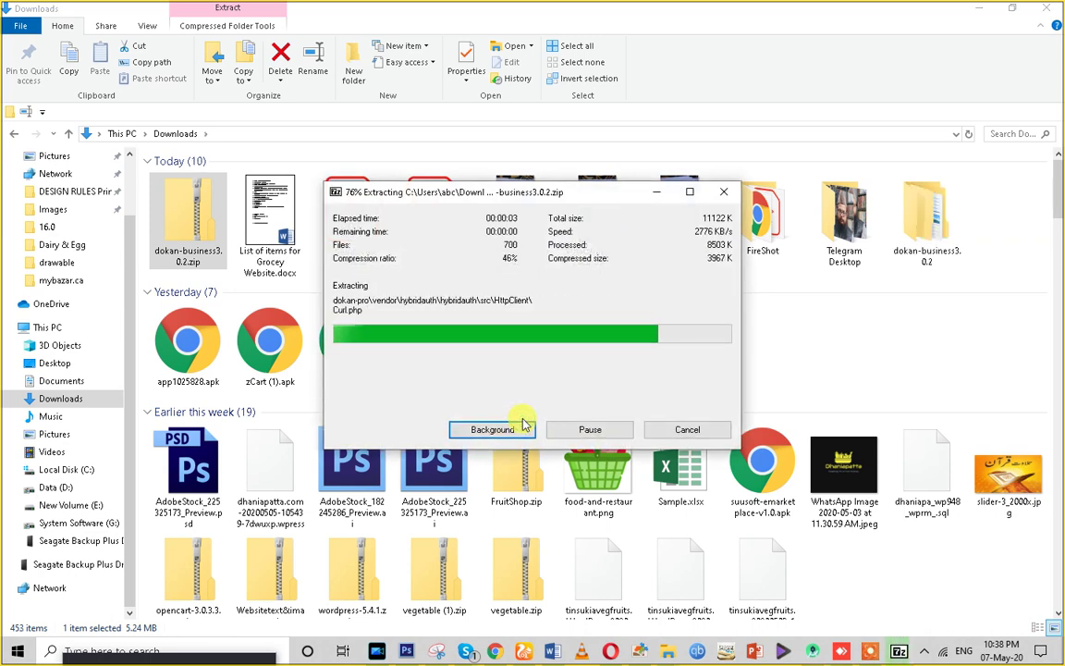
{"action": "double_click", "coordinate": [947, 248]}
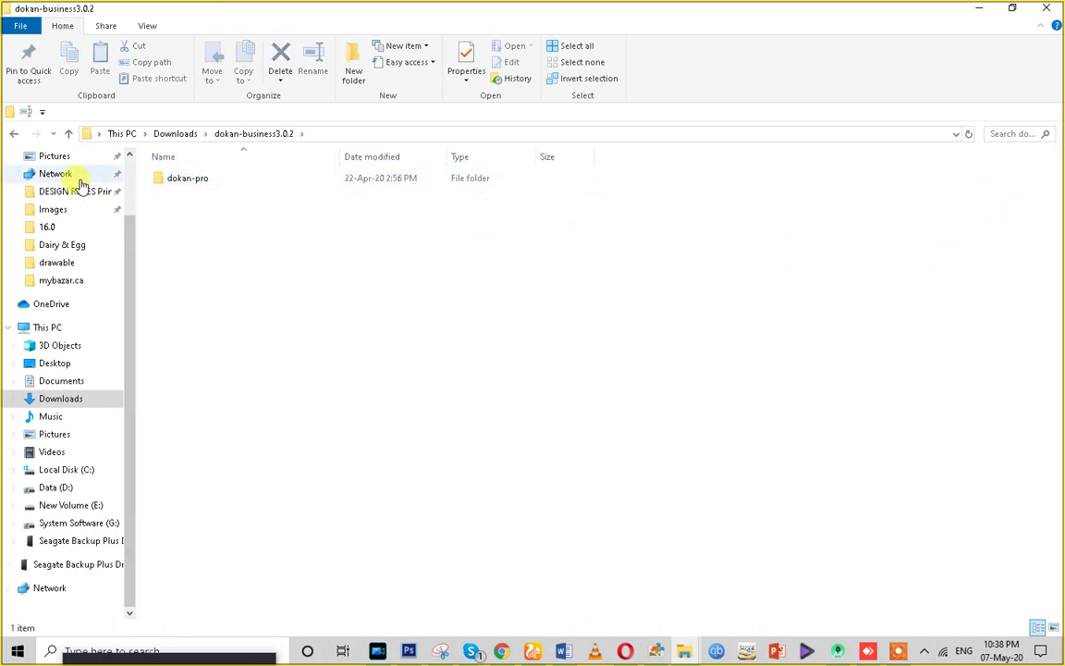
{"action": "left_click", "coordinate": [14, 134]}
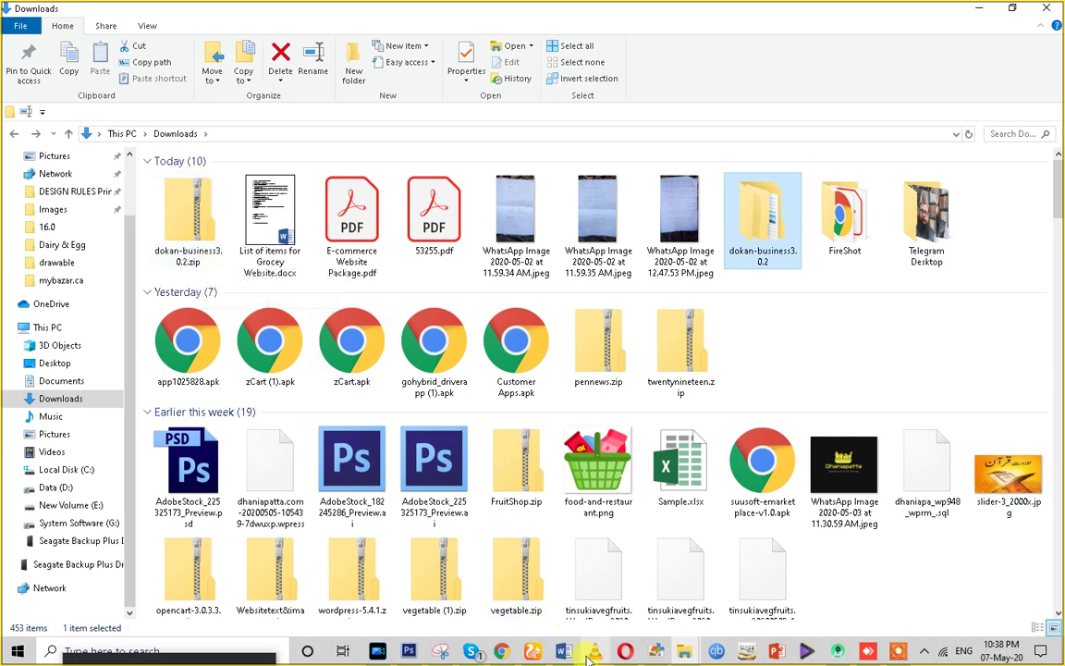
- Look over the browser's Plugins page and Dokan pricing tab, then preview the open folder windows
{"action": "left_click", "coordinate": [504, 653]}
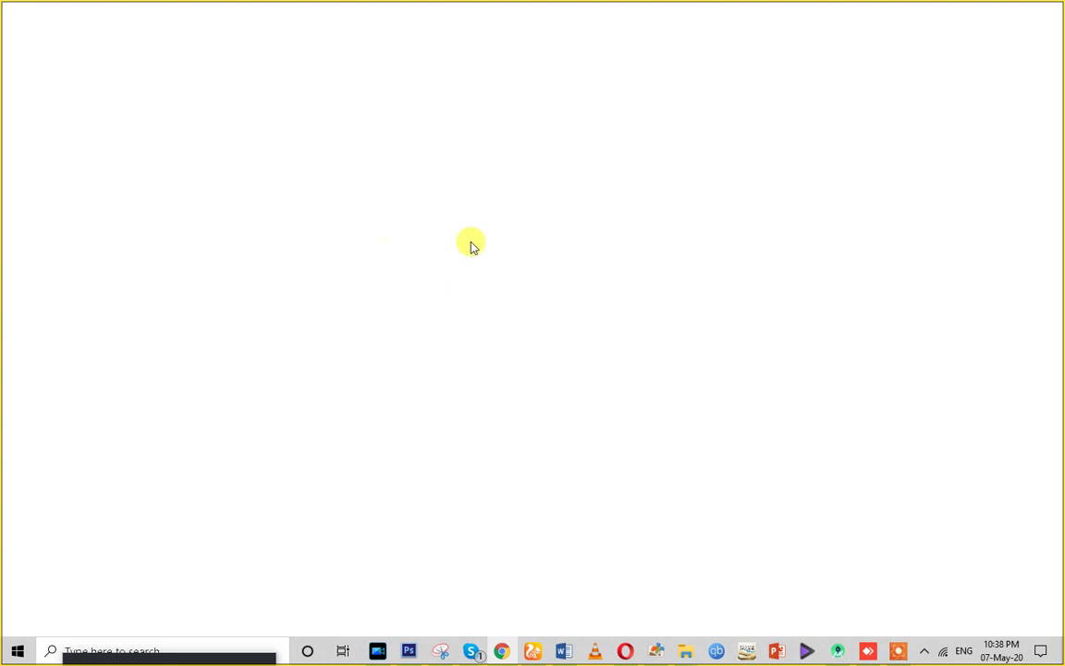
{"action": "mouse_move", "coordinate": [500, 654]}
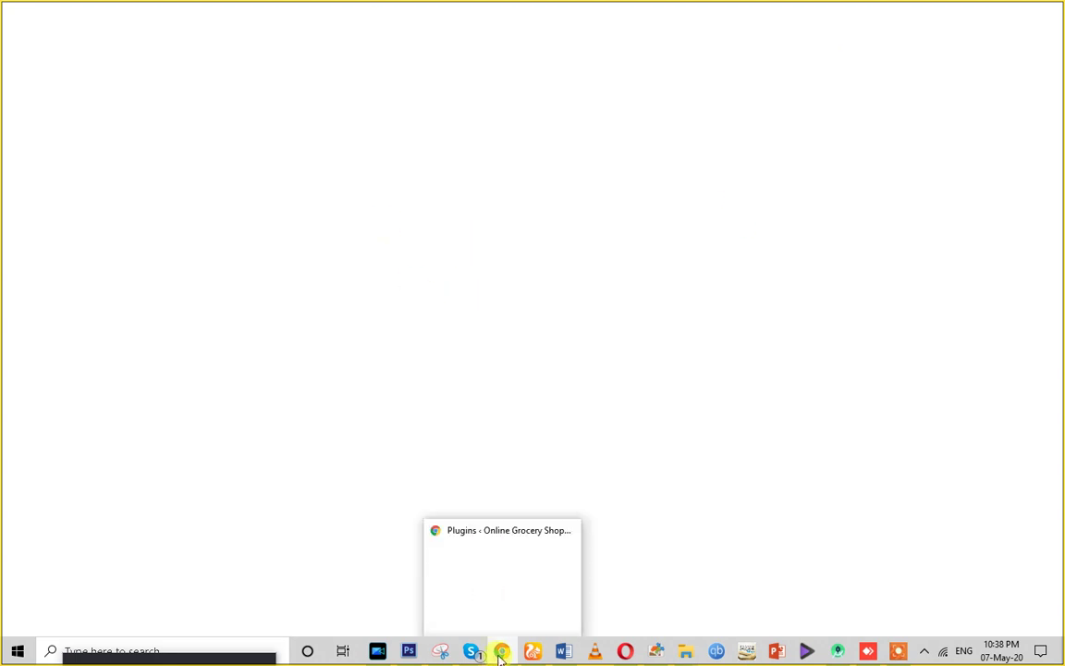
{"action": "left_click", "coordinate": [485, 606]}
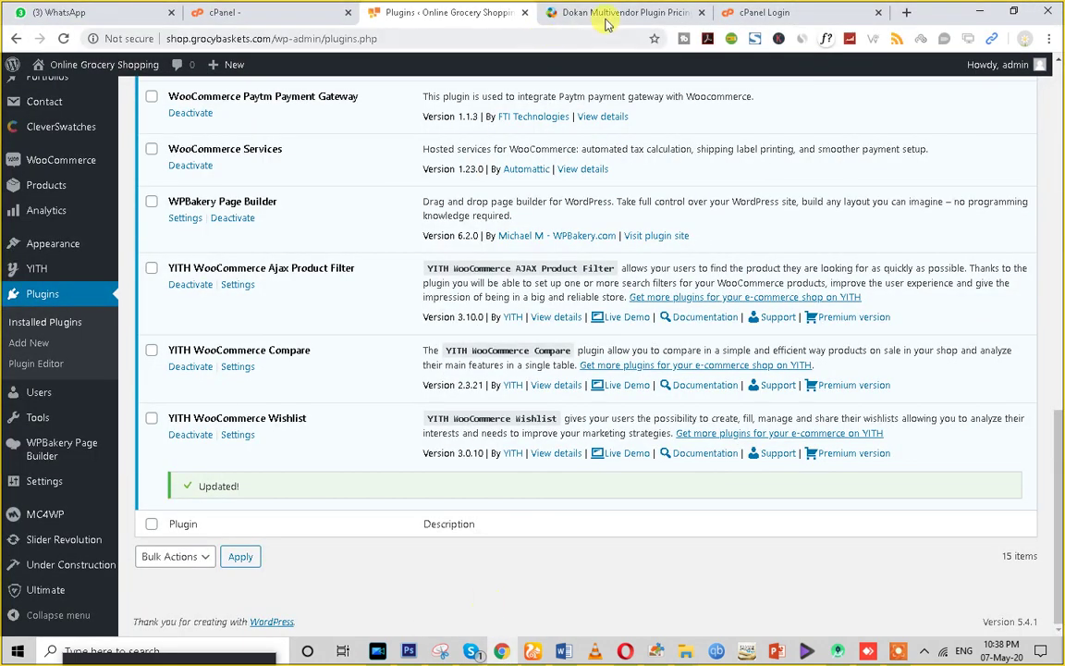
{"action": "left_click", "coordinate": [605, 13]}
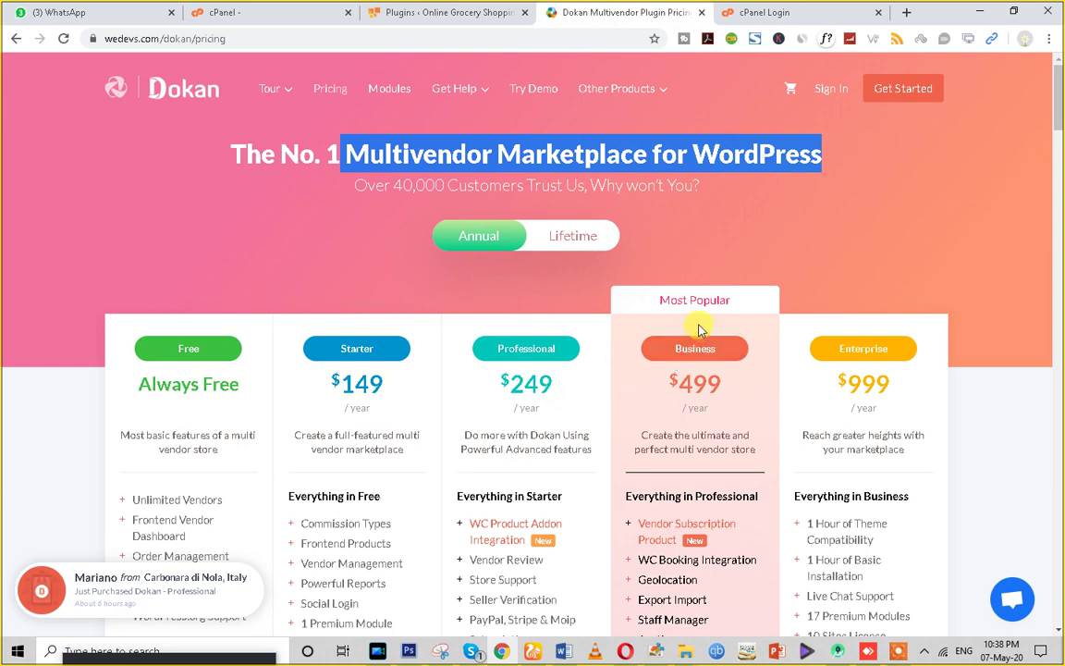
{"action": "left_click", "coordinate": [685, 651]}
- Browse from Downloads into dokan-business3.0.2 > dokan-pro and inspect its contents
{"action": "mouse_move", "coordinate": [920, 599]}
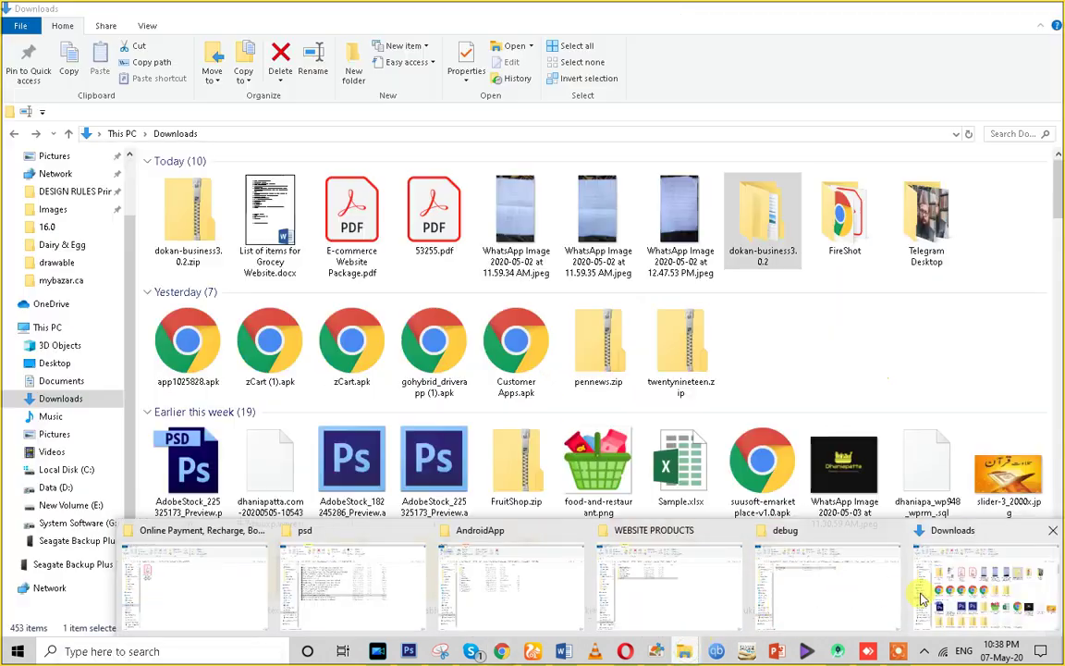
{"action": "left_click", "coordinate": [994, 601]}
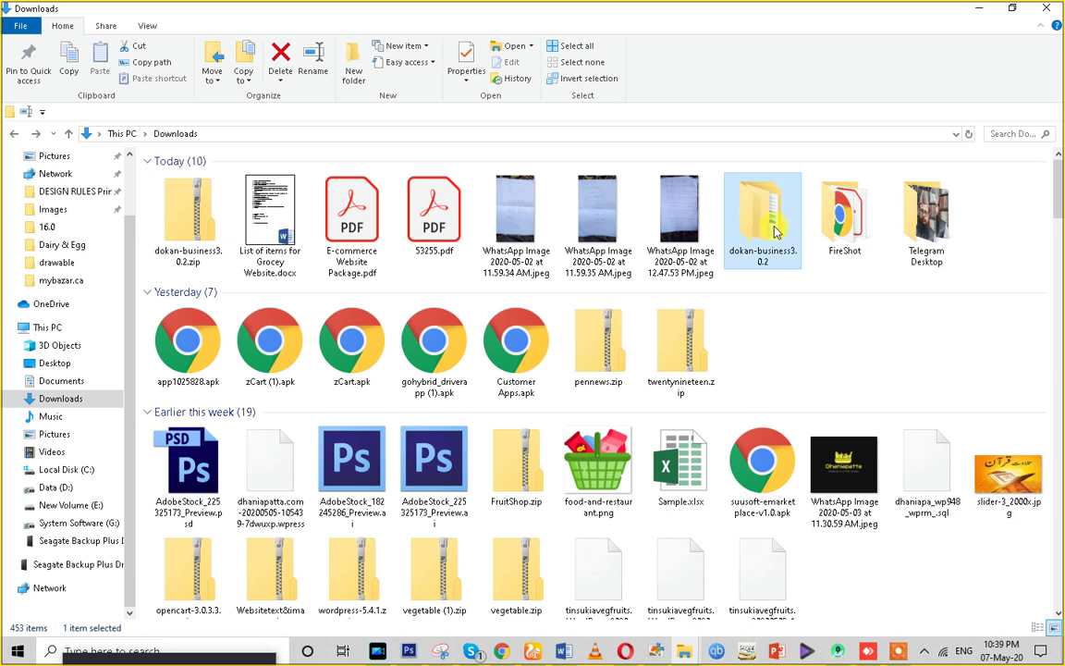
{"action": "double_click", "coordinate": [773, 228]}
{"action": "double_click", "coordinate": [198, 178]}
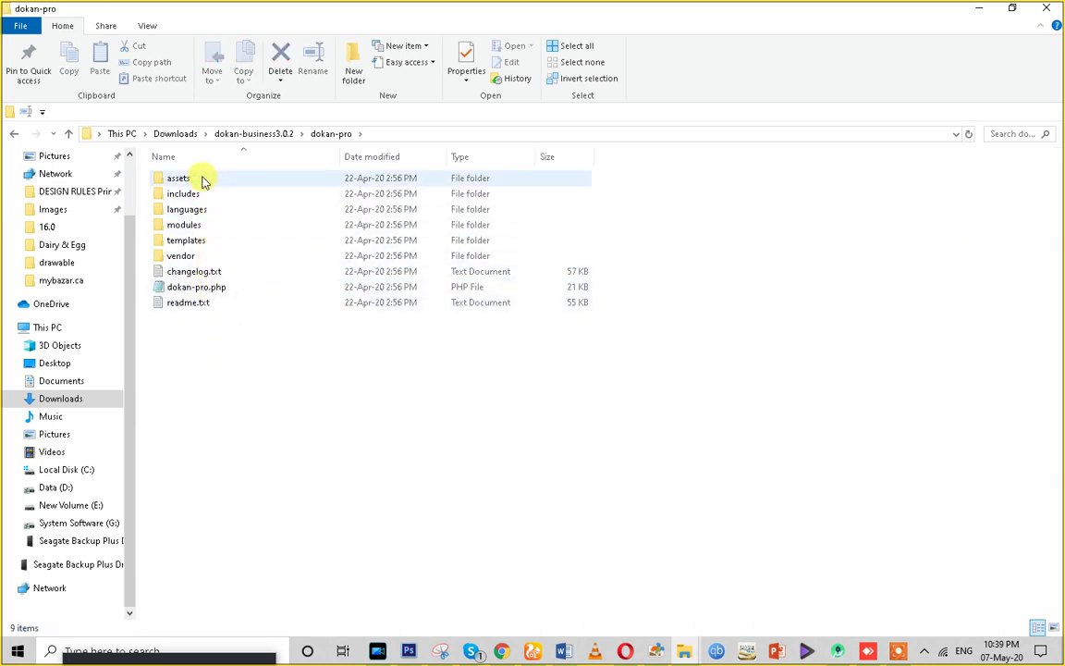
{"action": "left_click", "coordinate": [13, 134]}
{"action": "left_click", "coordinate": [37, 134]}
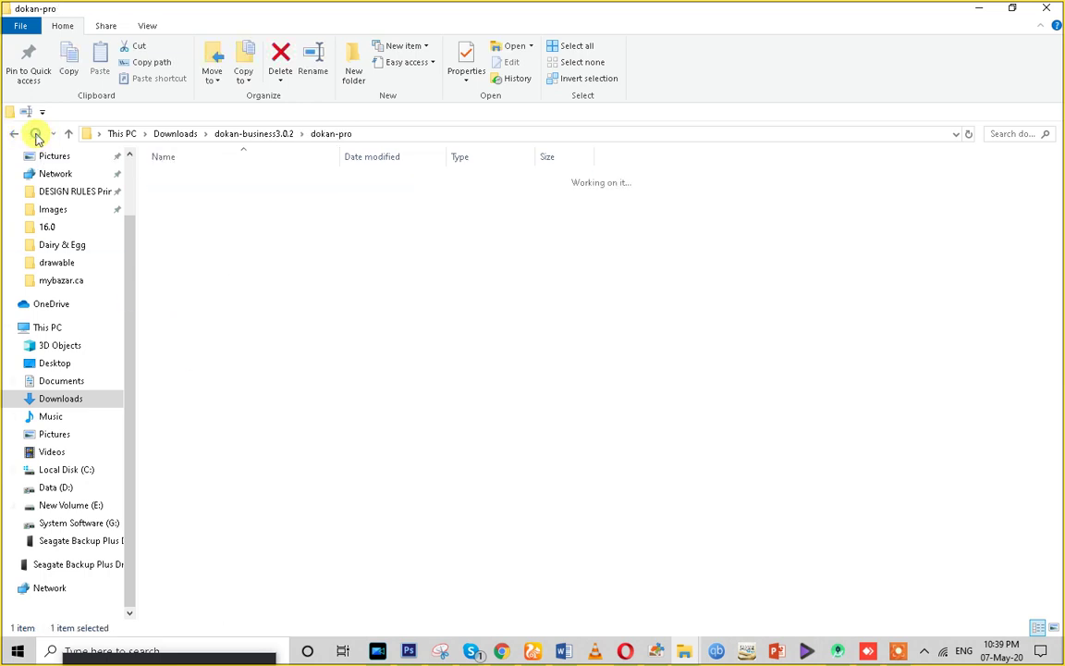
{"action": "left_click_drag", "start_coordinate": [441, 470], "coordinate": [181, 180]}
{"action": "right_click", "coordinate": [212, 240]}
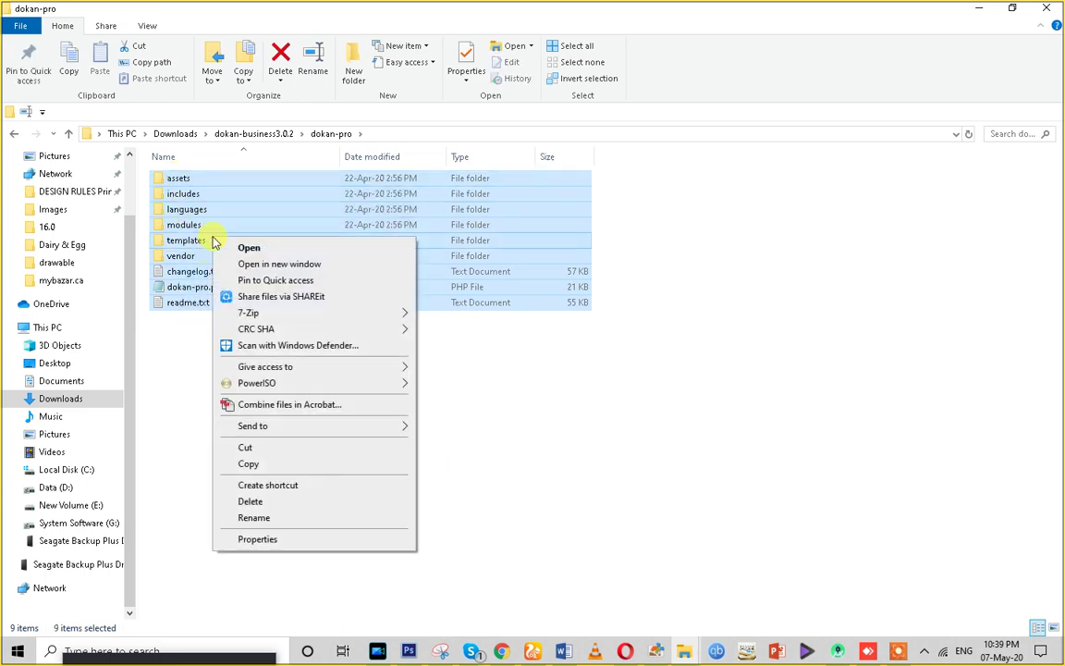
{"action": "left_click", "coordinate": [163, 361]}
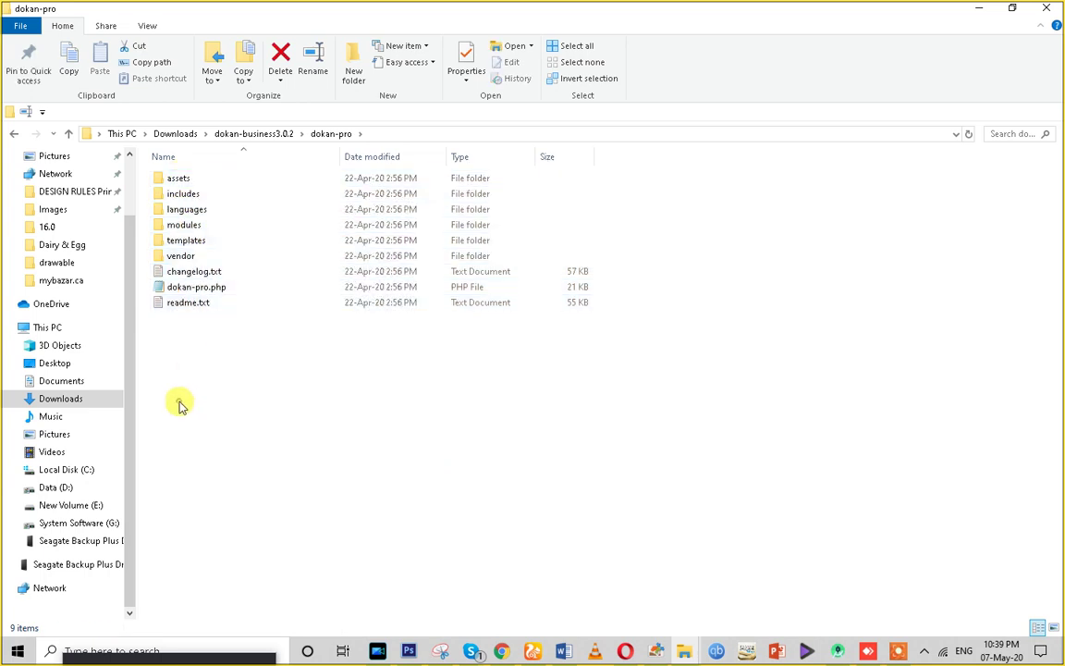
- Select all 18 items in the templates folder and add them to templates.zip with 7-Zip
{"action": "double_click", "coordinate": [204, 243]}
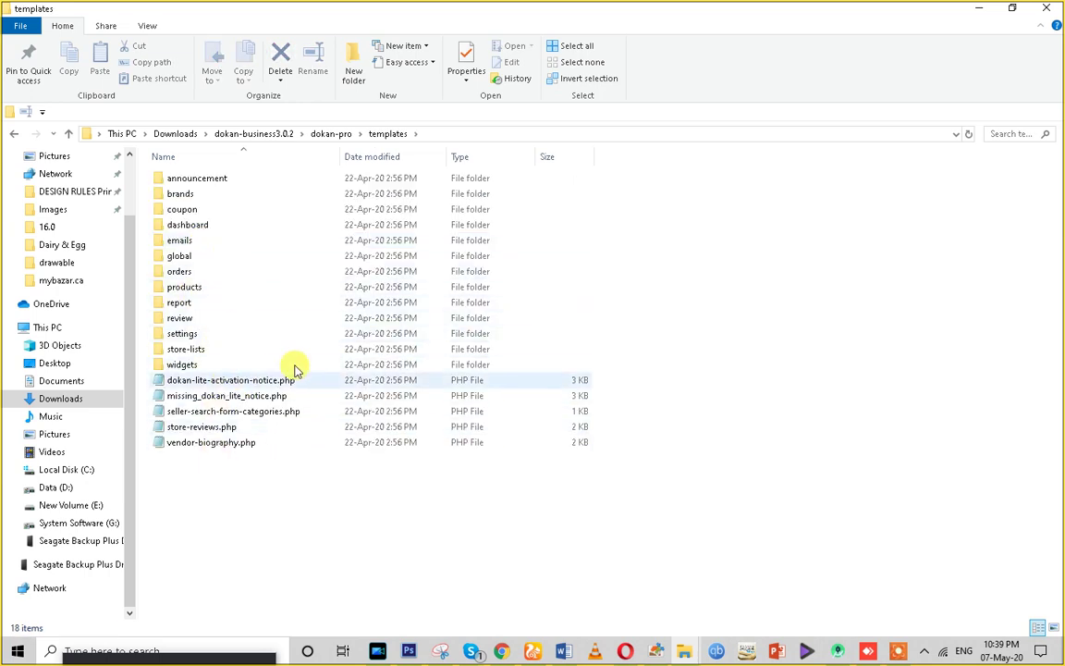
{"action": "left_click", "coordinate": [12, 135]}
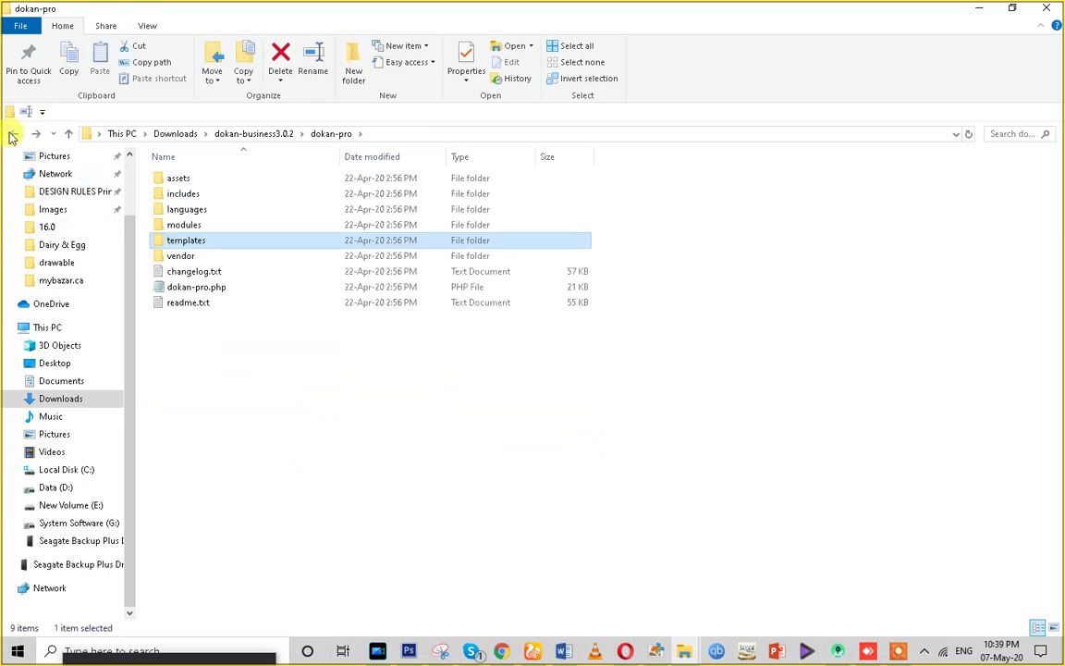
{"action": "left_click", "coordinate": [240, 380]}
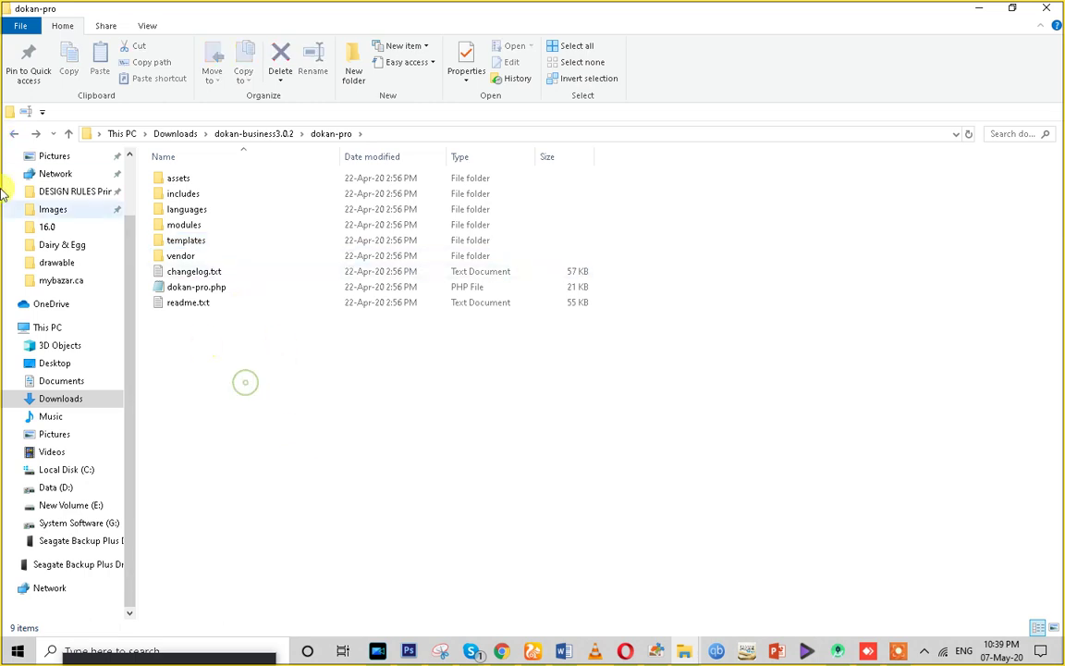
{"action": "left_click", "coordinate": [13, 135]}
{"action": "left_click", "coordinate": [35, 134]}
{"action": "left_click", "coordinate": [35, 134]}
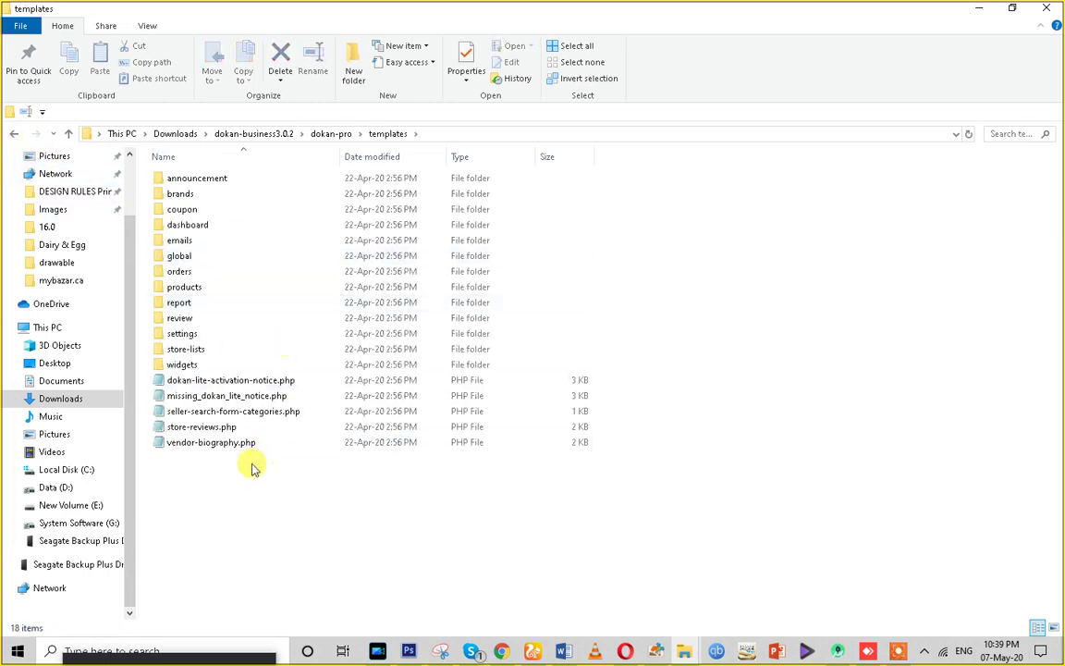
{"action": "key", "text": "ctrl+a"}
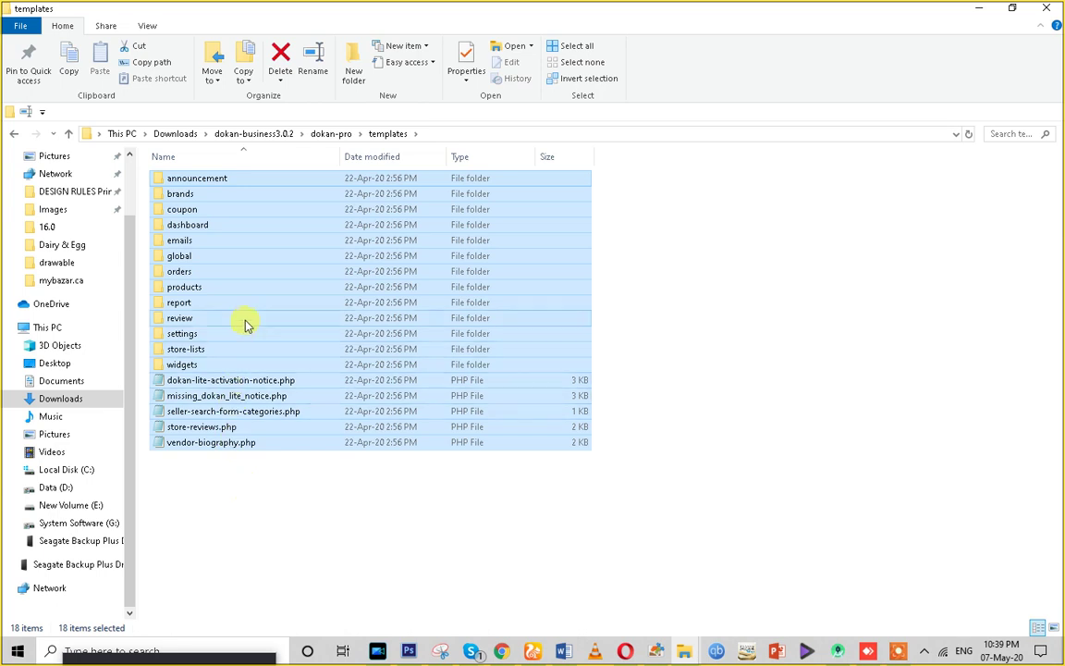
{"action": "right_click", "coordinate": [243, 320]}
{"action": "mouse_move", "coordinate": [294, 349]}
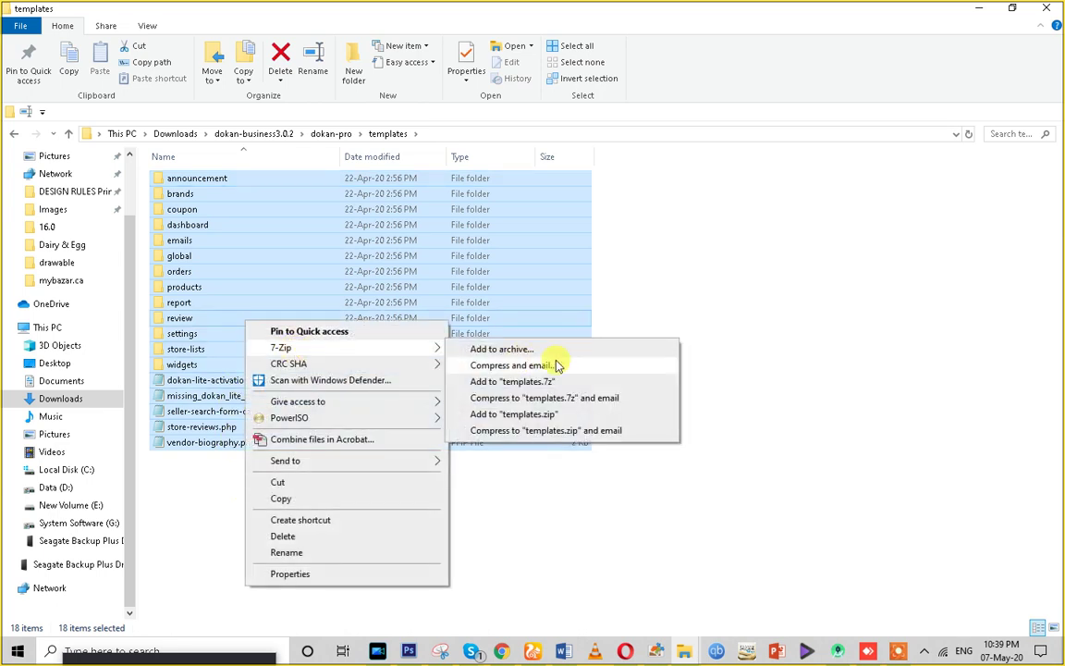
{"action": "left_click", "coordinate": [553, 421]}
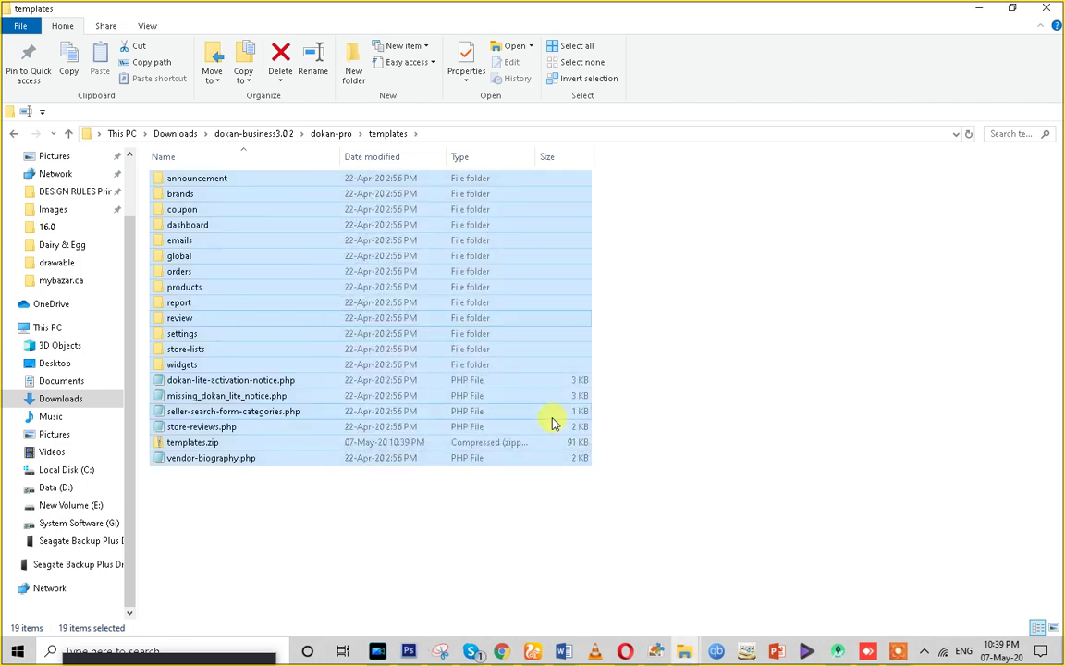
{"action": "left_click", "coordinate": [237, 511]}
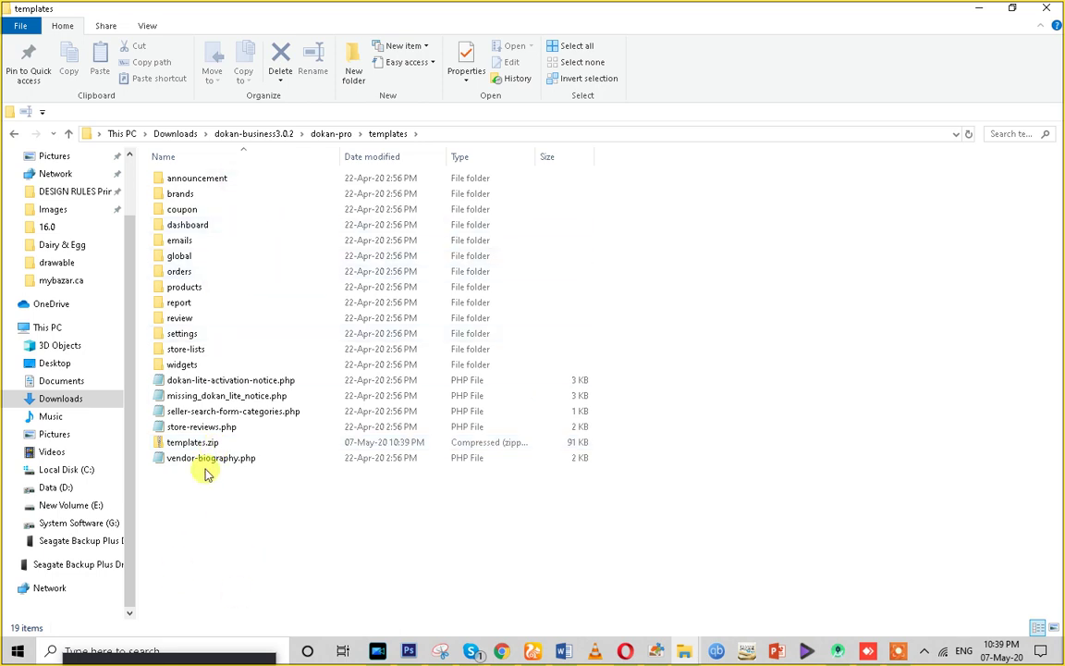
{"action": "mouse_move", "coordinate": [508, 657]}
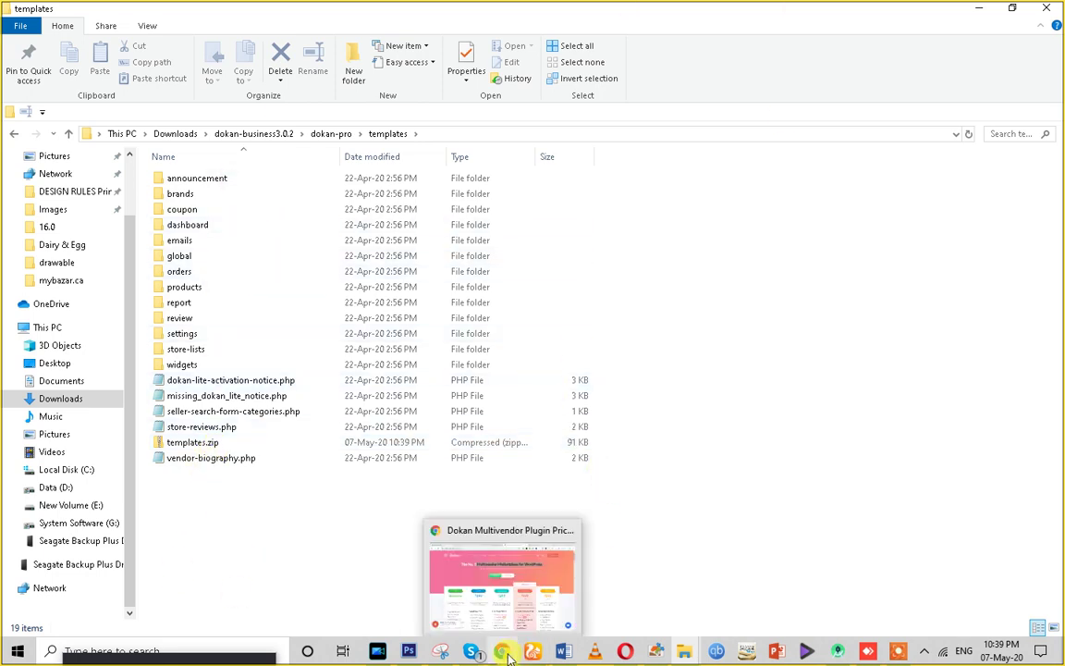
{"action": "left_click", "coordinate": [481, 617]}
- Open Add Plugins > Upload Plugin and launch the file chooser for a plugin zip
{"action": "left_click", "coordinate": [431, 12]}
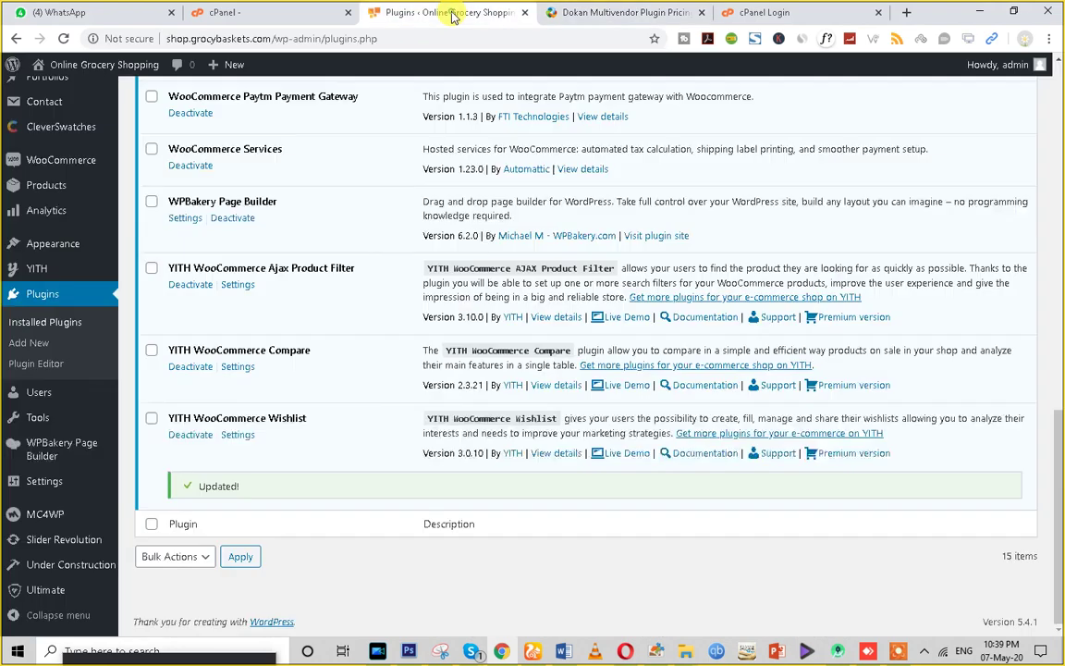
{"action": "scroll", "coordinate": [398, 330], "scroll_direction": "up", "scroll_amount": 10}
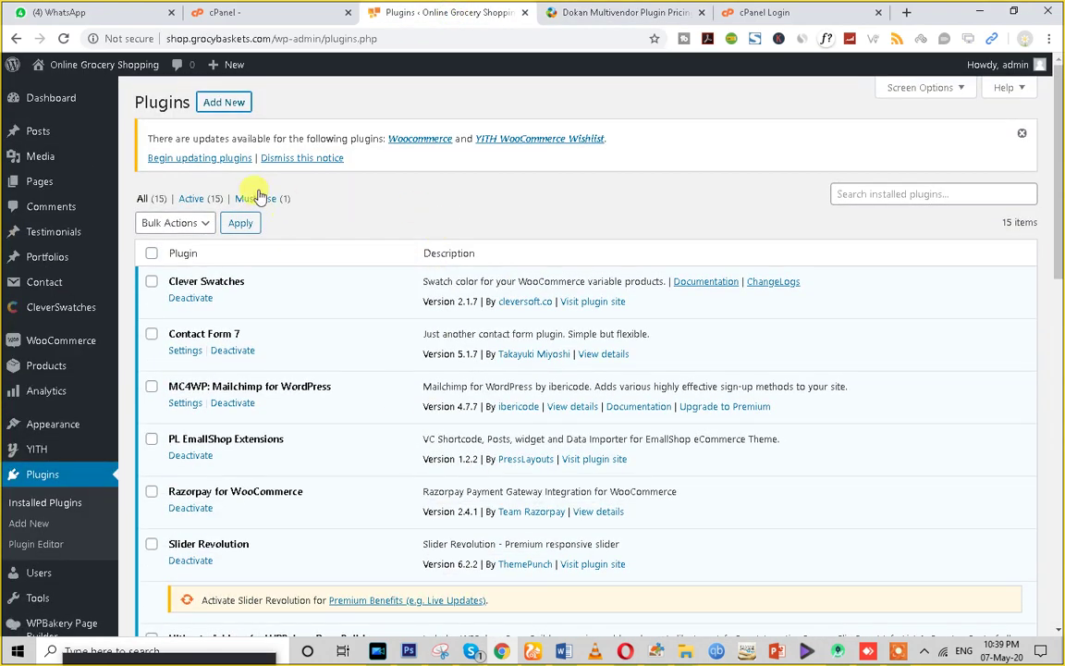
{"action": "left_click", "coordinate": [232, 103]}
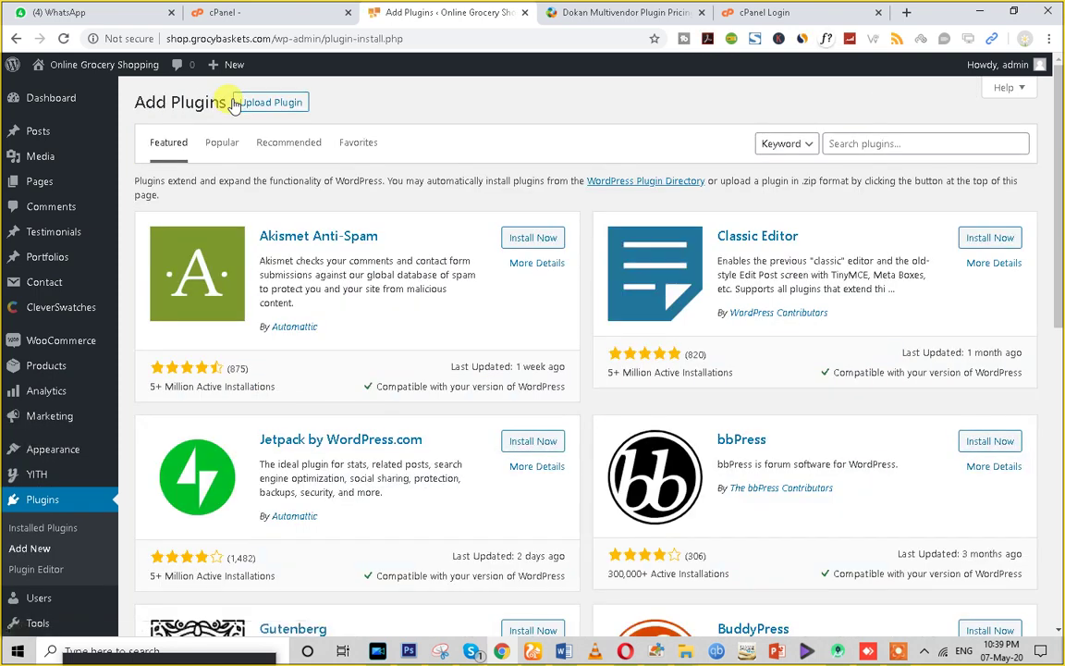
{"action": "left_click", "coordinate": [263, 104]}
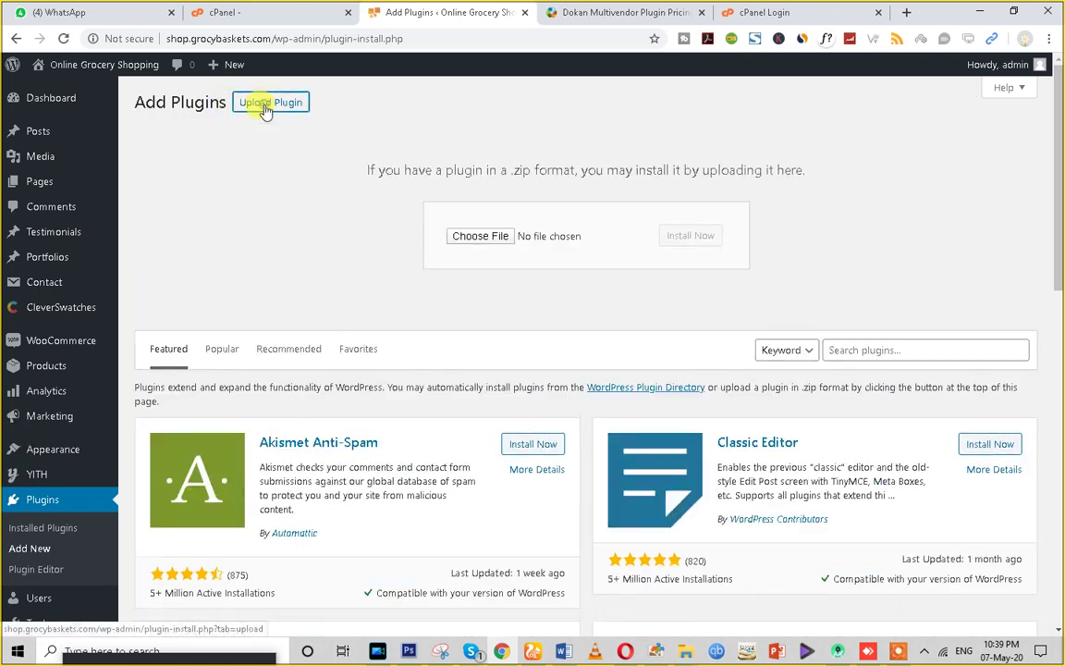
{"action": "left_click", "coordinate": [472, 237]}
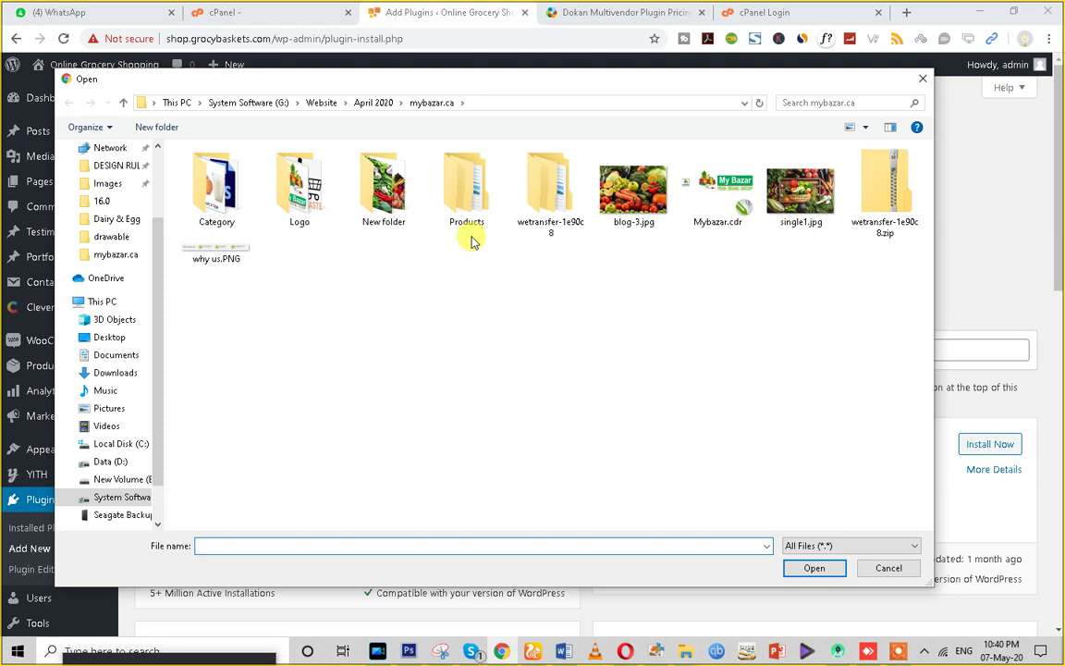
- Browse the file chooser from Downloads into the dokan-business3.0.2\dokan-pro folder
{"action": "left_click_drag", "start_coordinate": [159, 312], "coordinate": [167, 229]}
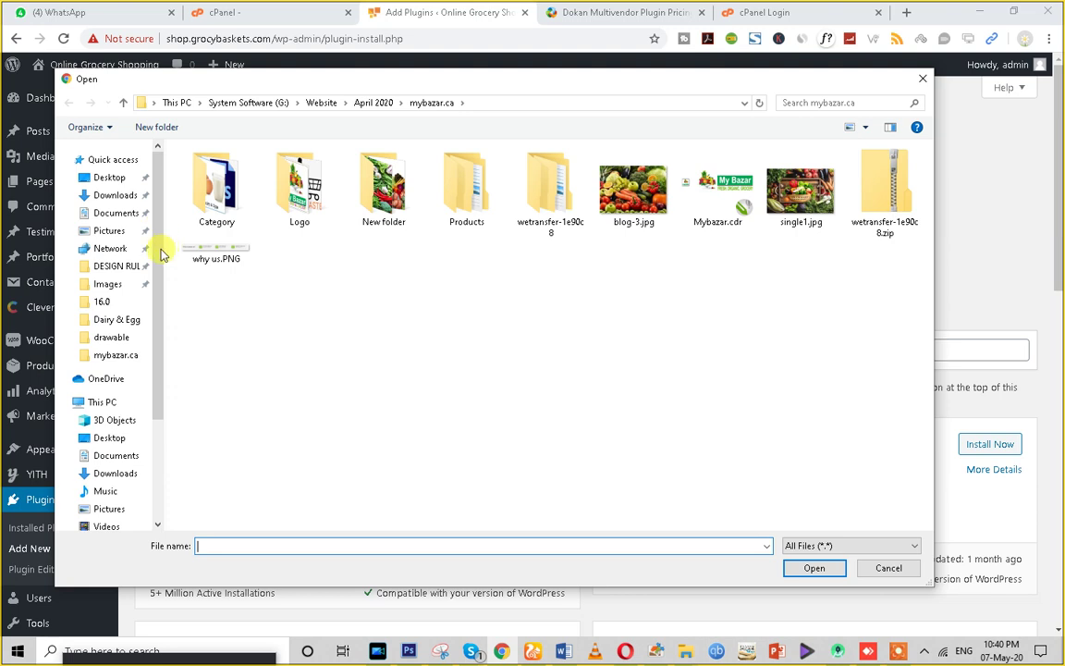
{"action": "left_click", "coordinate": [107, 197]}
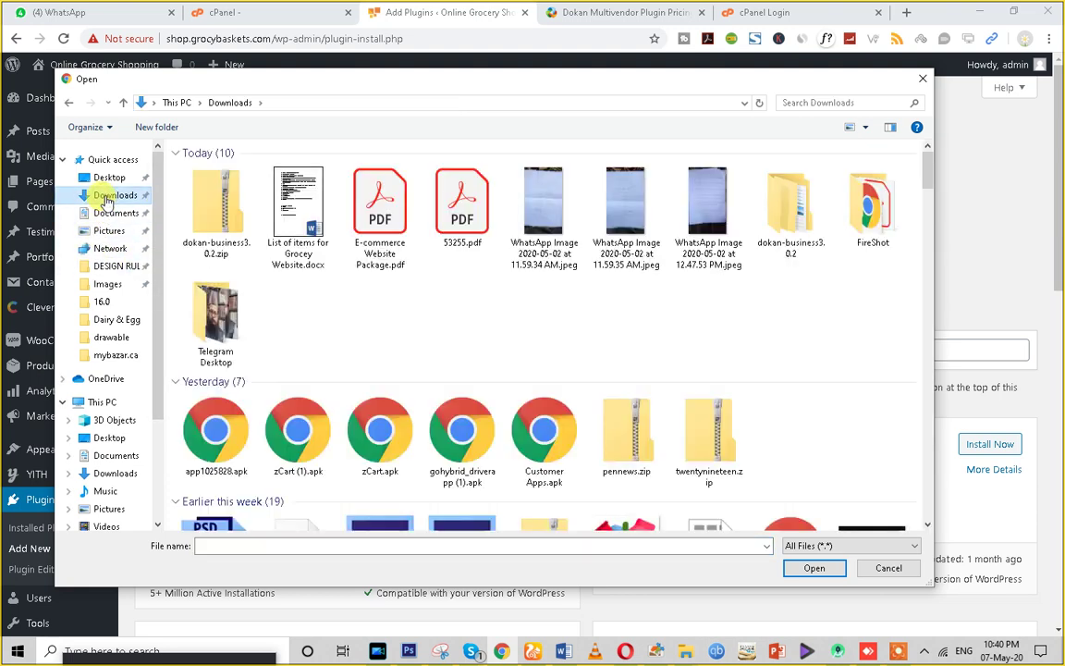
{"action": "double_click", "coordinate": [806, 249]}
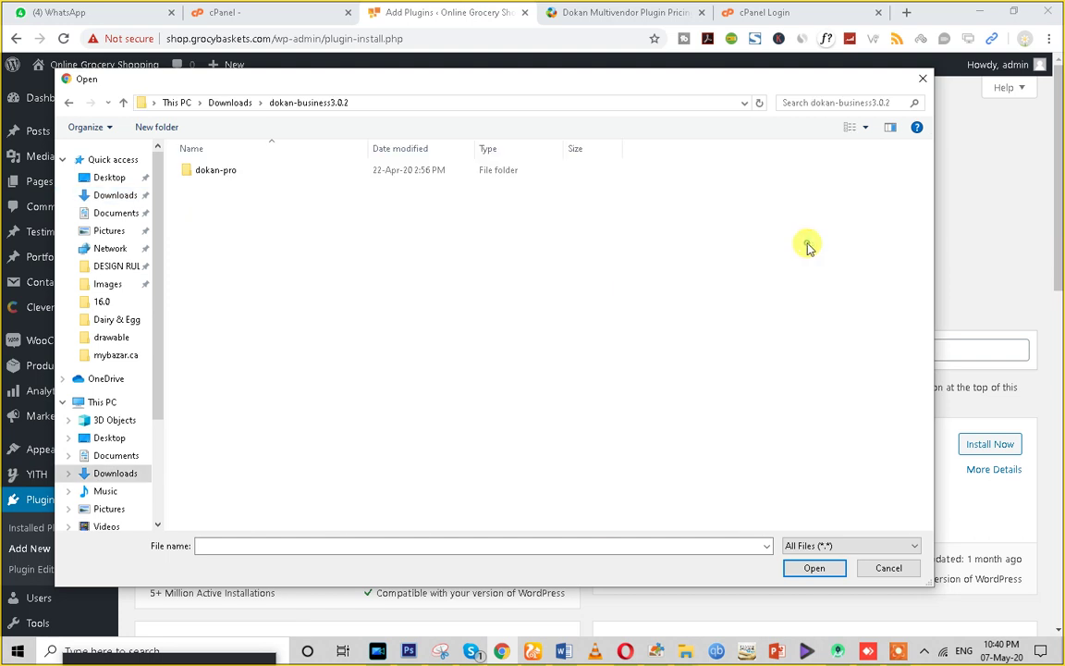
{"action": "double_click", "coordinate": [228, 174]}
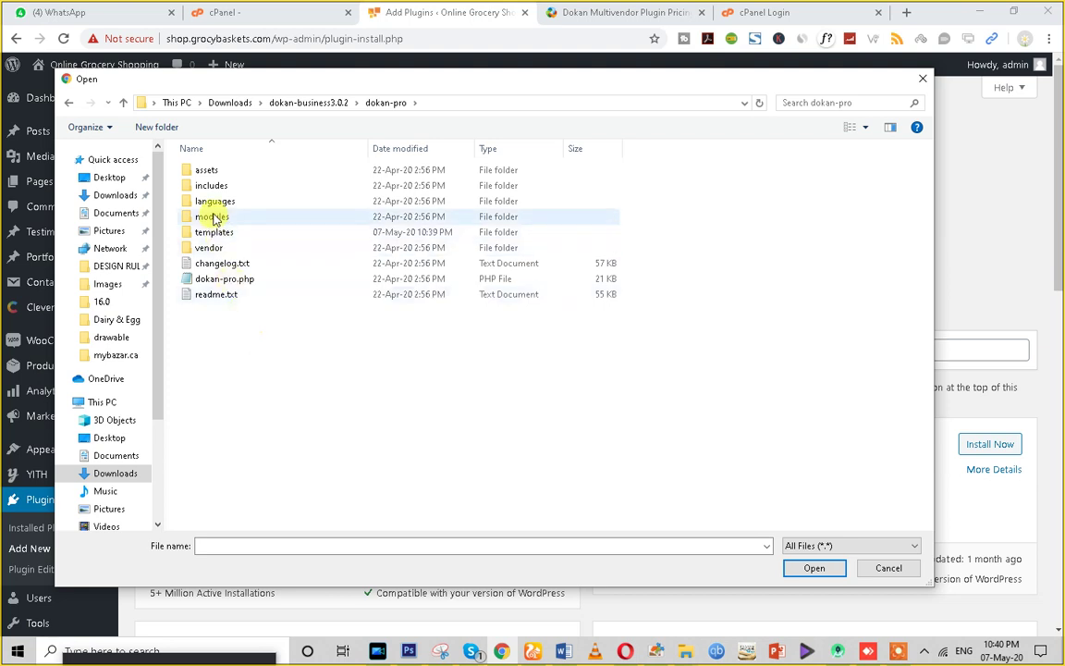
{"action": "left_click", "coordinate": [123, 103]}
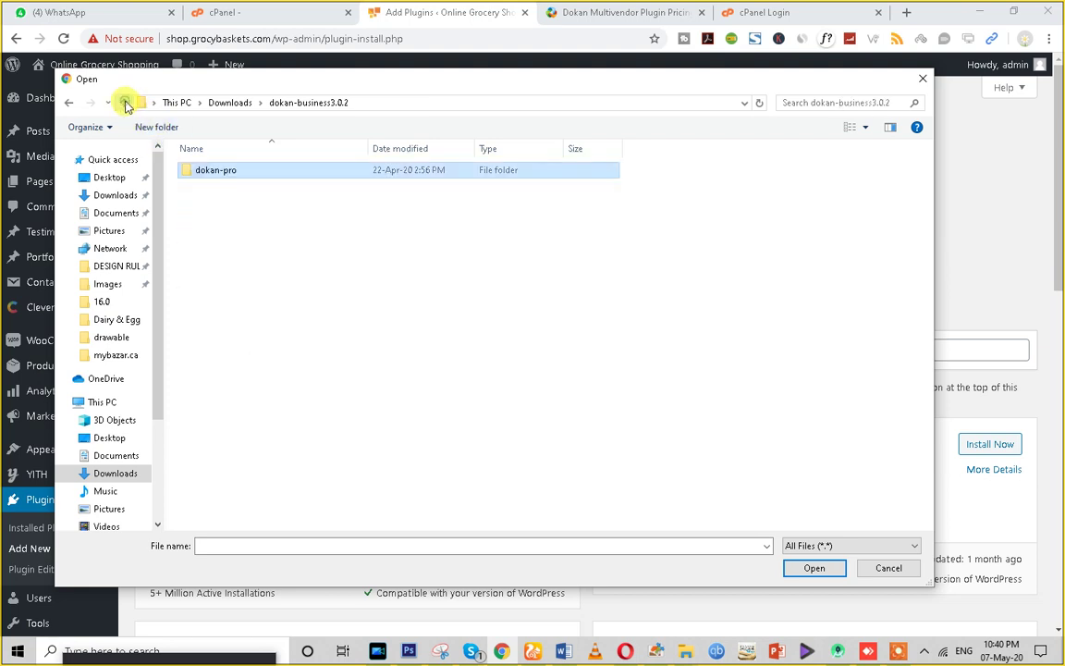
{"action": "double_click", "coordinate": [214, 172]}
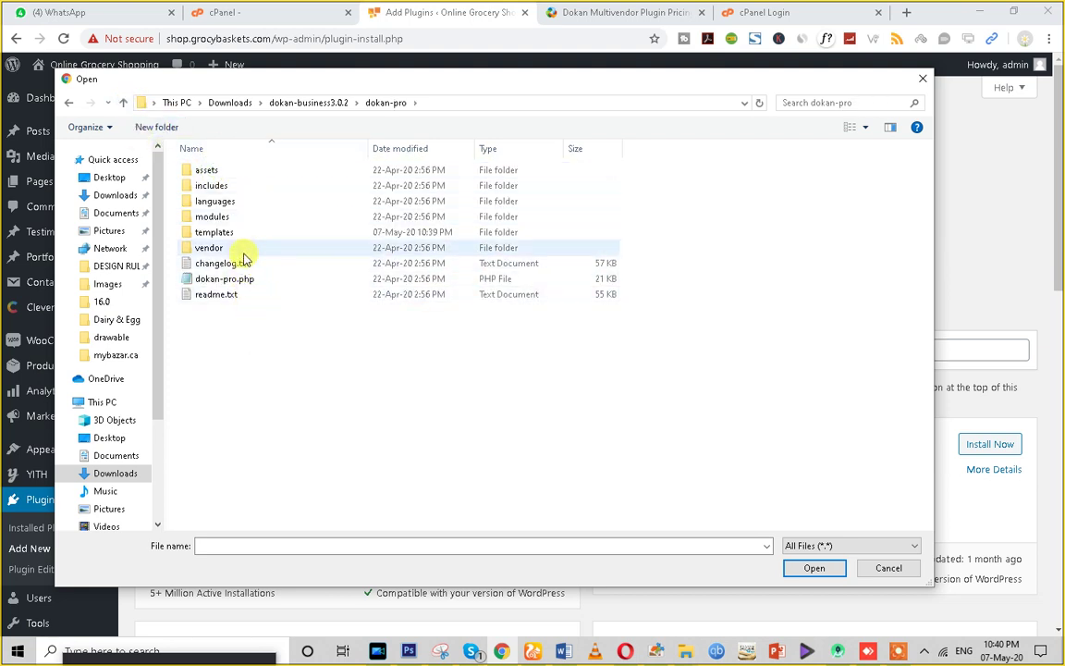
{"action": "left_click", "coordinate": [122, 103]}
{"action": "left_click", "coordinate": [122, 104]}
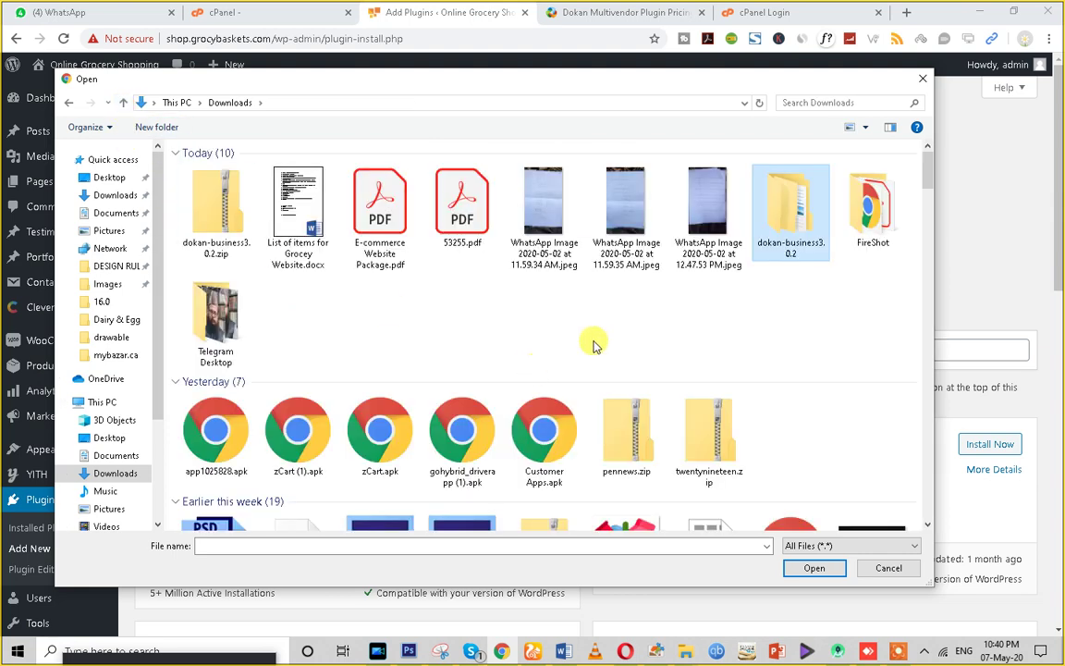
{"action": "double_click", "coordinate": [791, 217]}
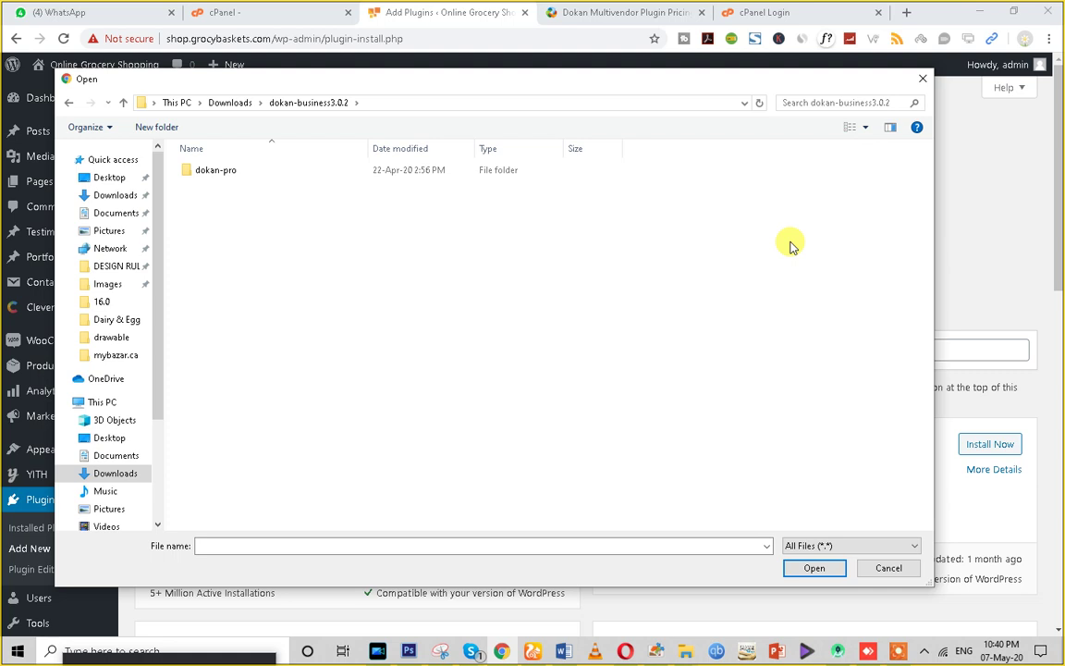
{"action": "double_click", "coordinate": [247, 176]}
{"action": "left_click", "coordinate": [418, 383]}
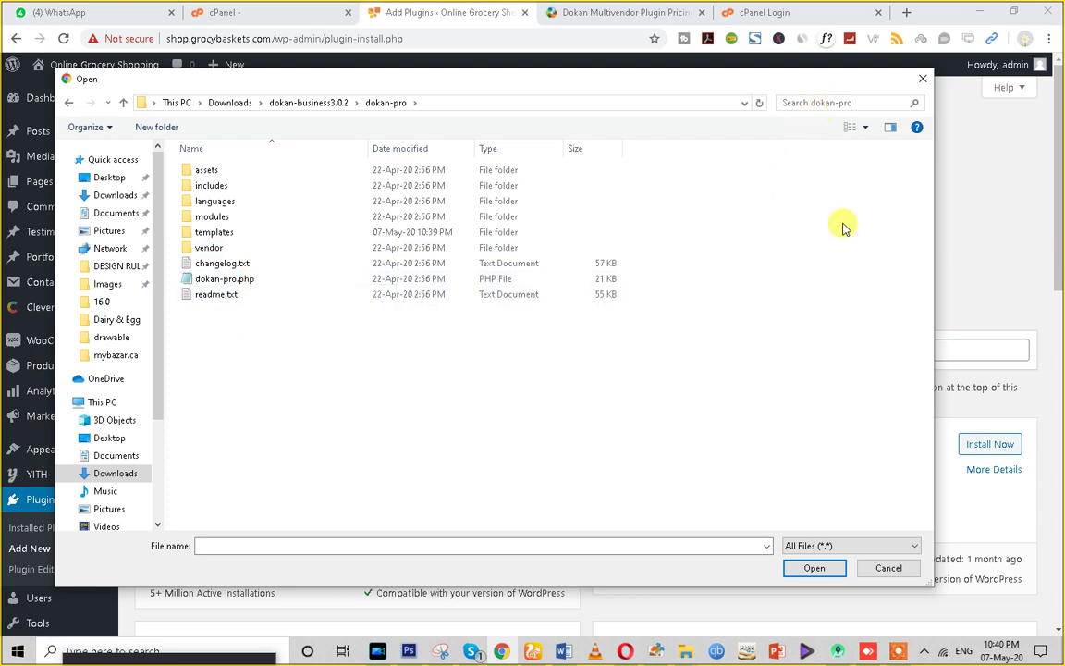
{"action": "left_click", "coordinate": [685, 650]}
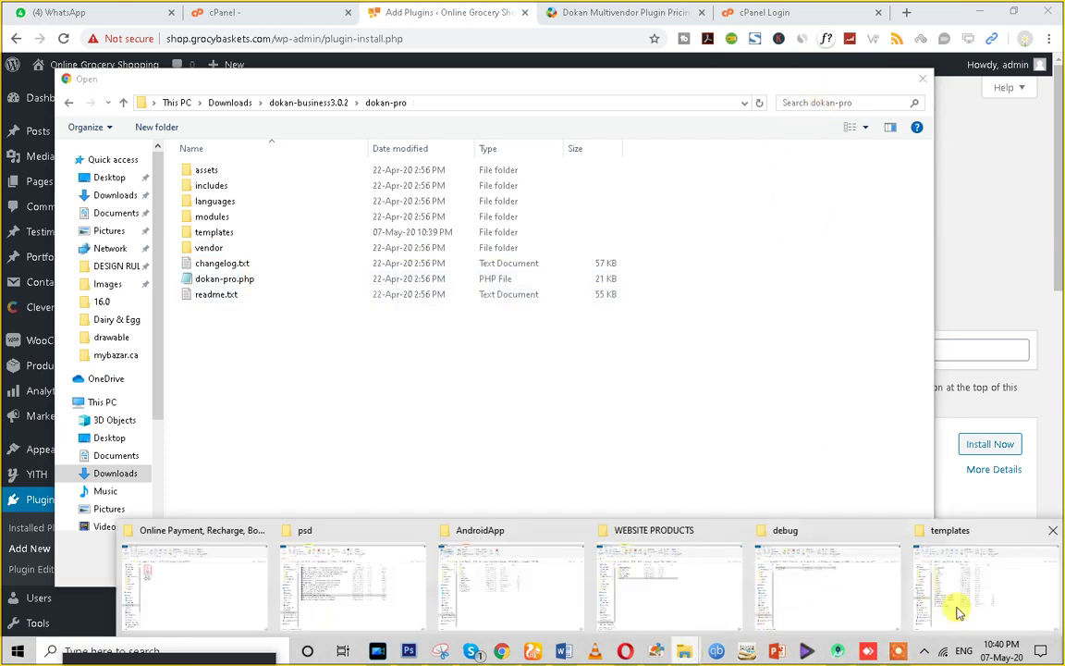
{"action": "left_click", "coordinate": [957, 613]}
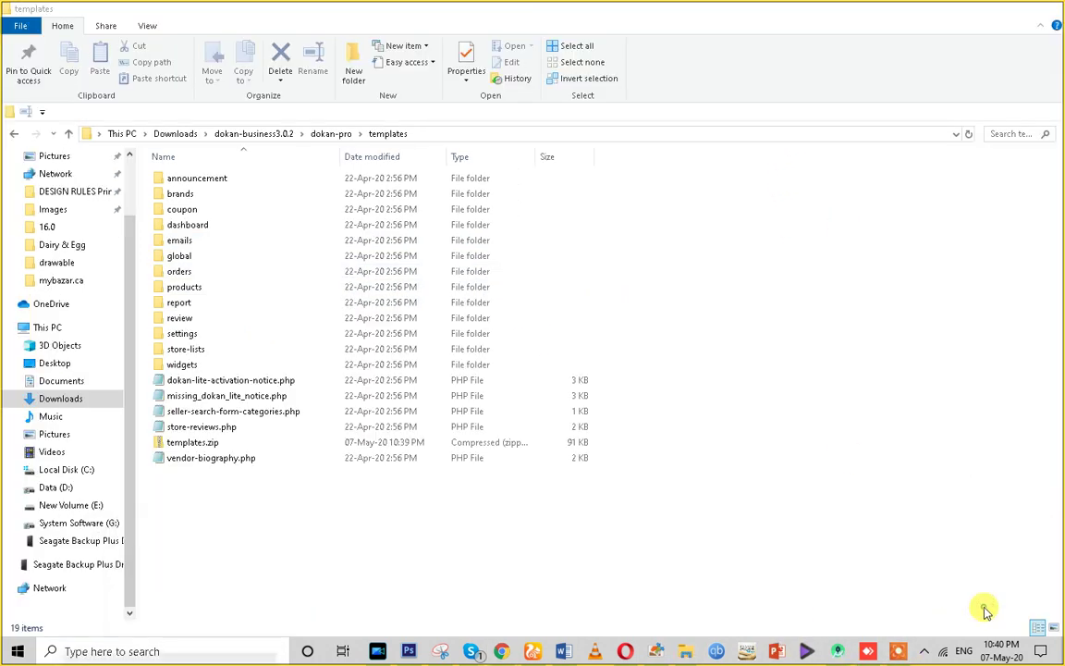
{"action": "right_click", "coordinate": [828, 316]}
{"action": "left_click", "coordinate": [864, 374]}
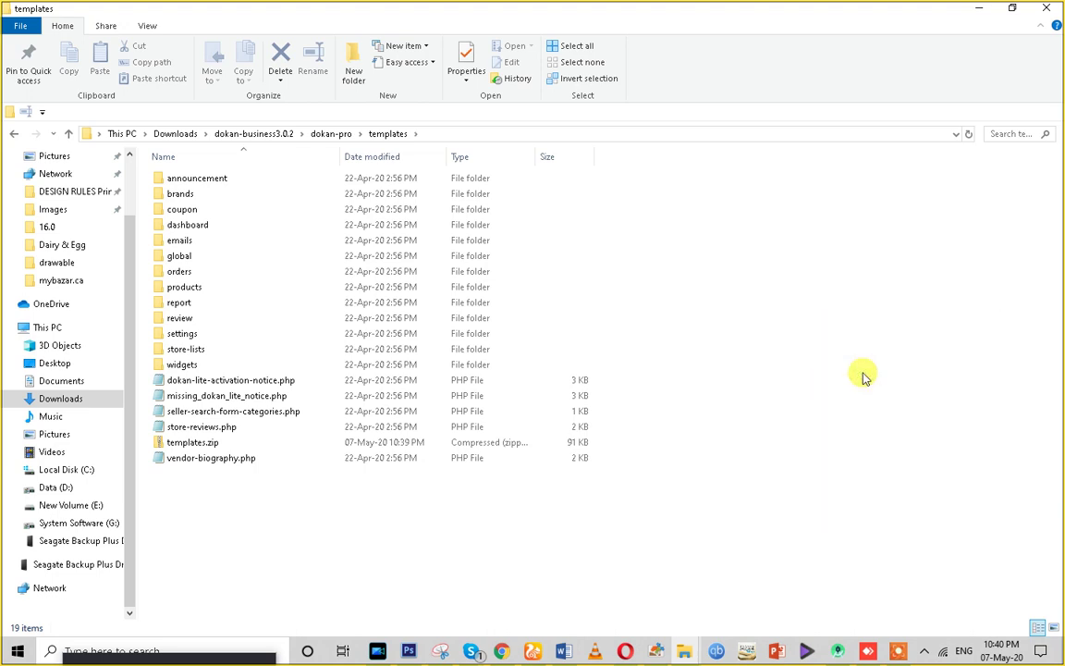
{"action": "left_click", "coordinate": [176, 447]}
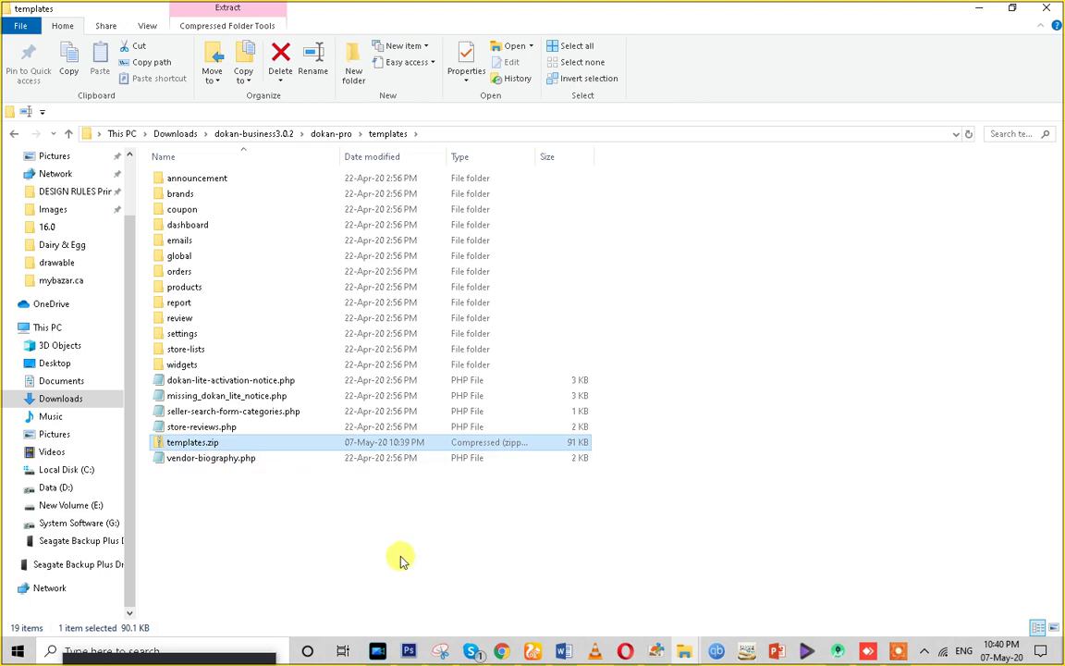
{"action": "left_click", "coordinate": [500, 654]}
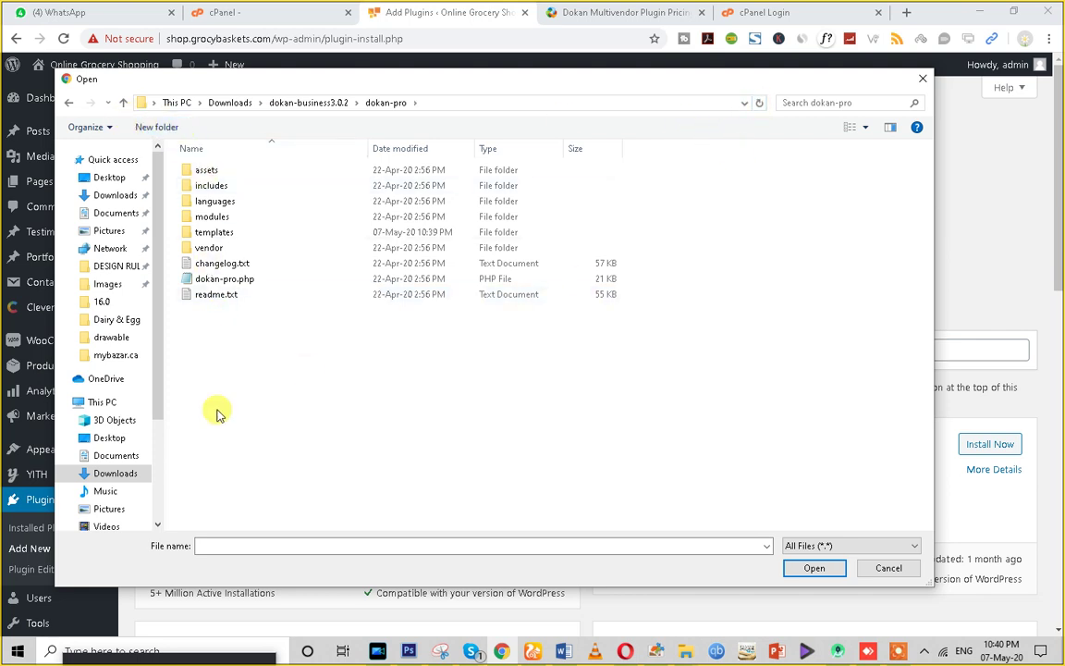
- Pick dokan-business3.0.2.zip from Downloads as the upload and start Install Now
{"action": "left_click", "coordinate": [71, 104]}
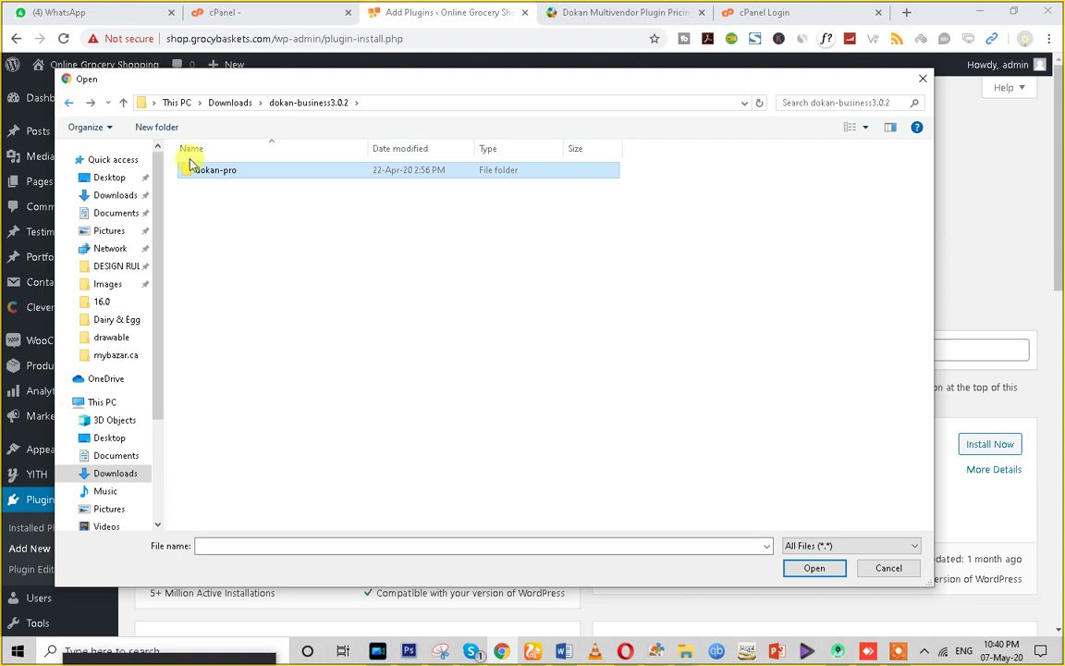
{"action": "double_click", "coordinate": [218, 176]}
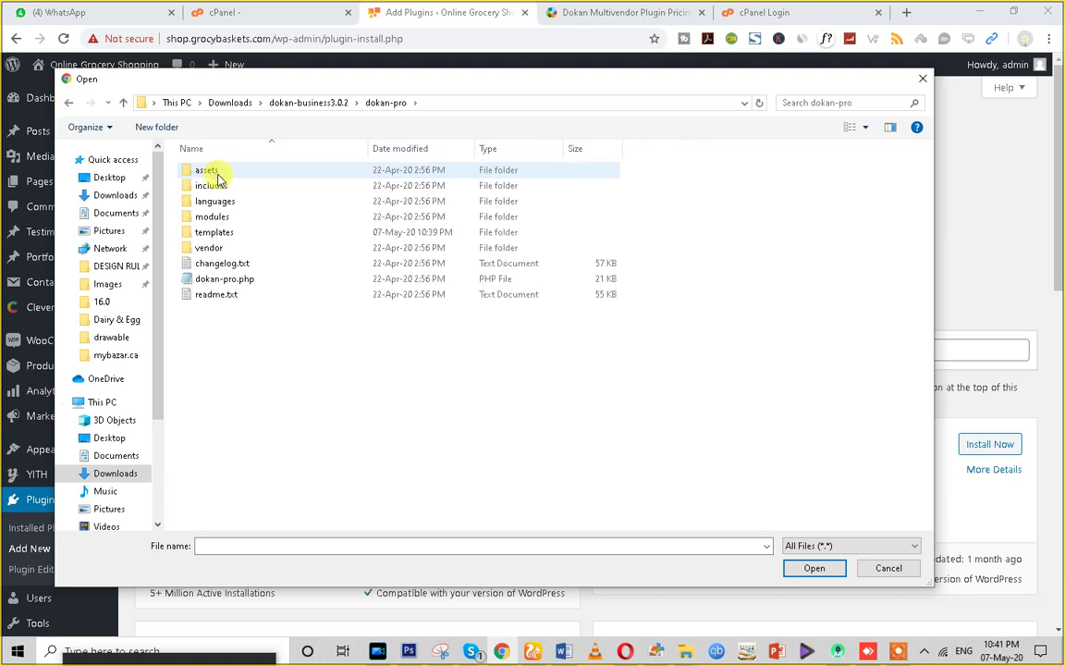
{"action": "left_click", "coordinate": [70, 106]}
{"action": "left_click", "coordinate": [70, 109]}
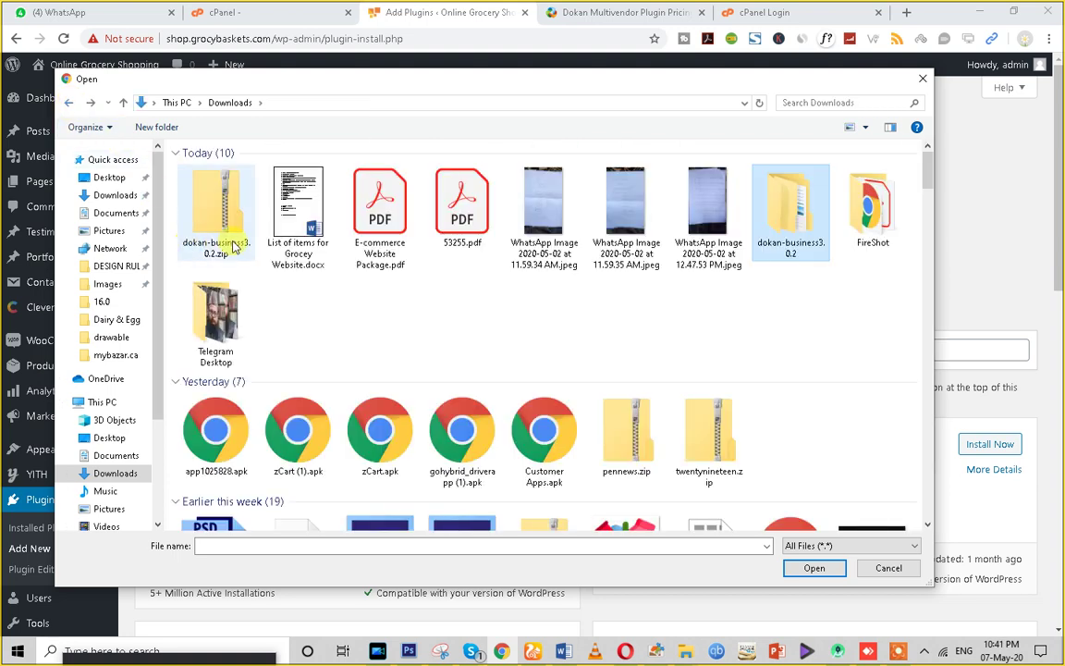
{"action": "left_click", "coordinate": [222, 231]}
{"action": "left_click", "coordinate": [814, 568]}
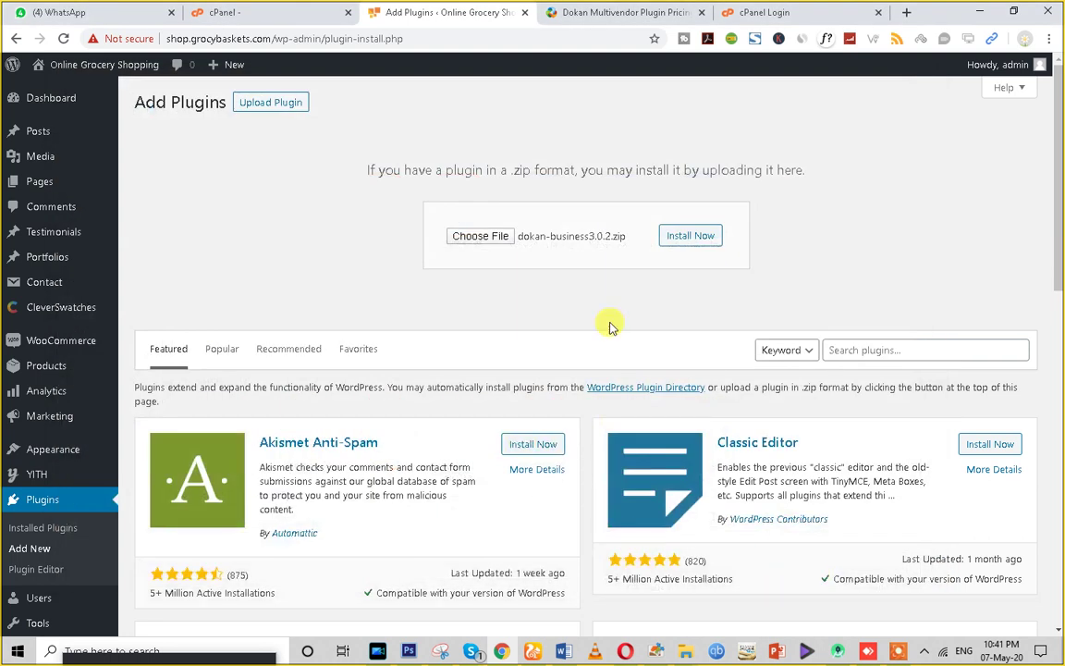
{"action": "left_click", "coordinate": [681, 236]}
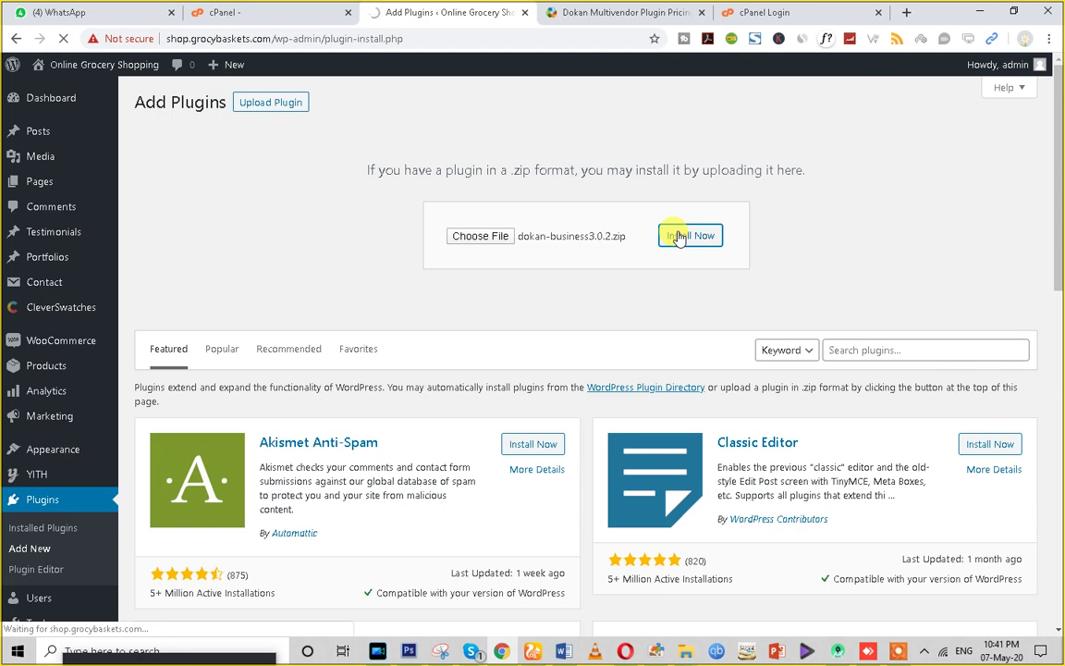
{"action": "left_click", "coordinate": [573, 12]}
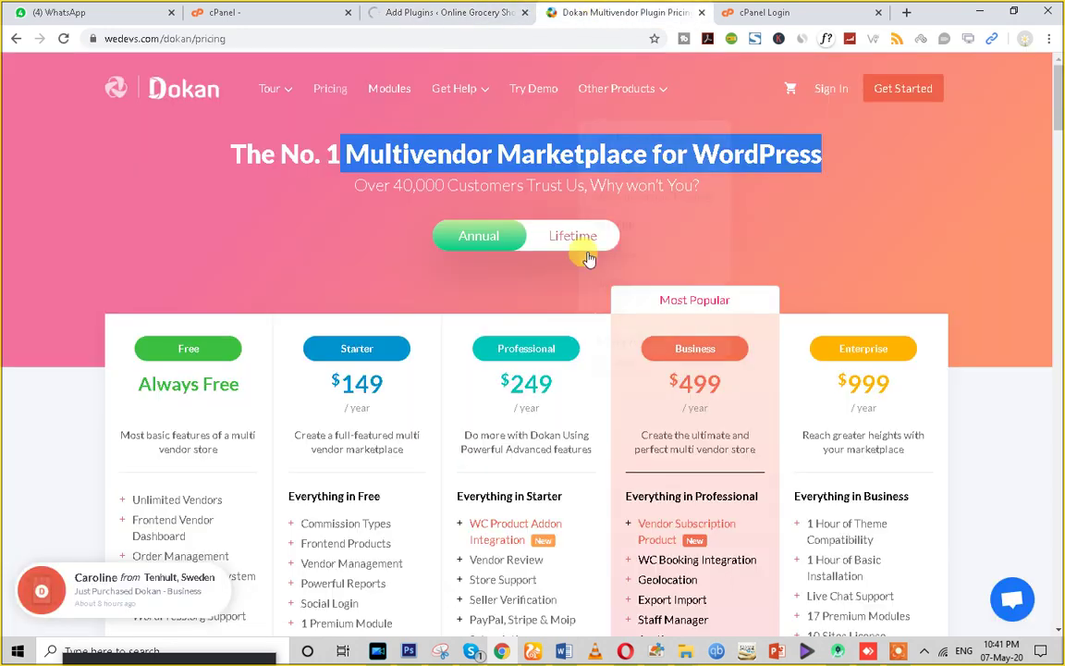
- Scroll to the plan comparison table and highlight the Modules and Dashboard for Vendors labels
{"action": "scroll", "coordinate": [459, 268], "scroll_direction": "down", "scroll_amount": 3}
{"action": "scroll", "coordinate": [518, 282], "scroll_direction": "down", "scroll_amount": 8}
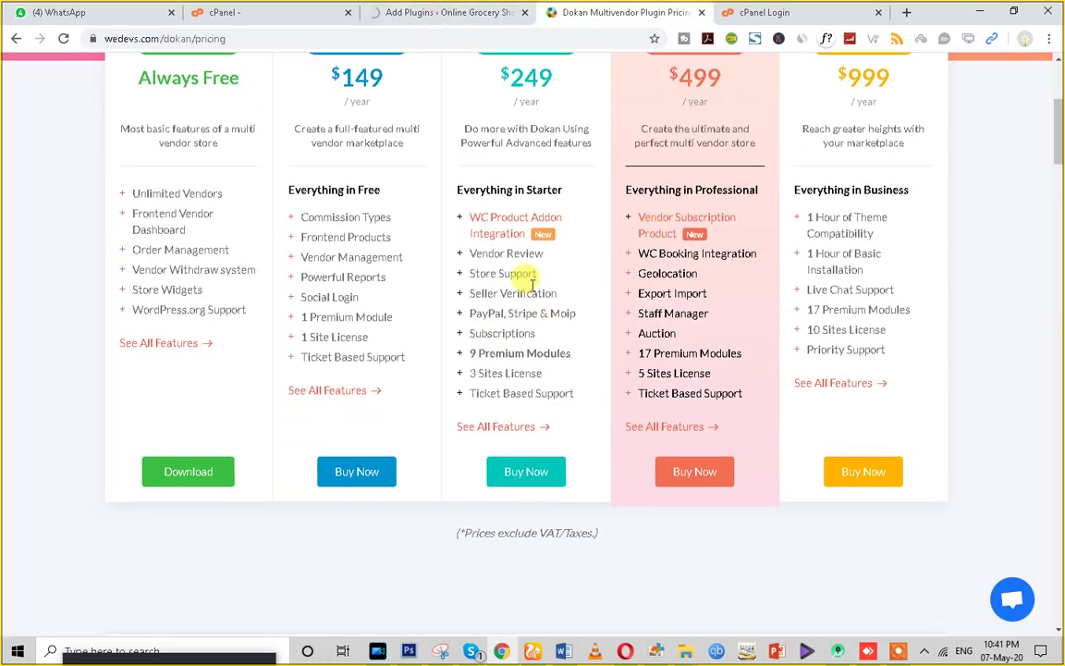
{"action": "scroll", "coordinate": [507, 301], "scroll_direction": "down", "scroll_amount": 3}
{"action": "scroll", "coordinate": [507, 301], "scroll_direction": "up", "scroll_amount": 2}
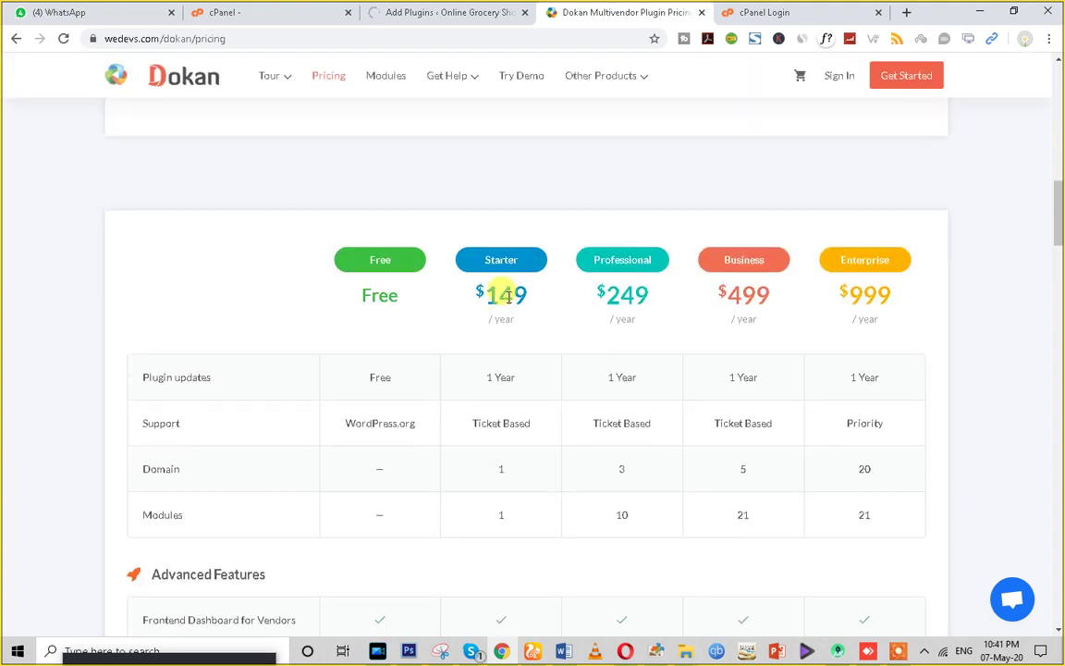
{"action": "scroll", "coordinate": [731, 284], "scroll_direction": "down", "scroll_amount": 1}
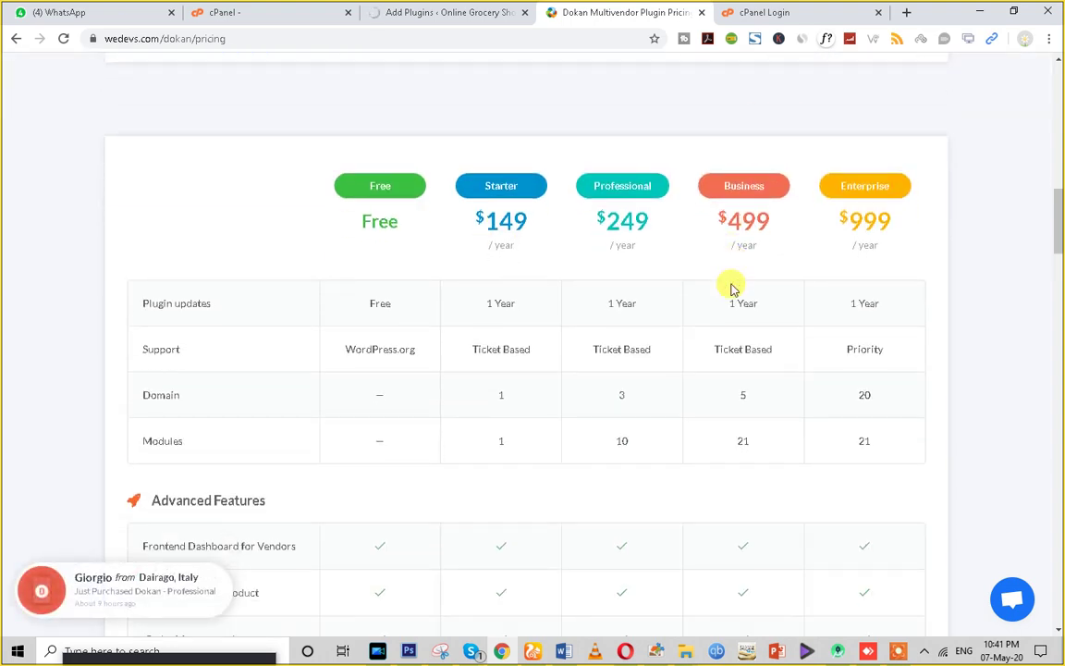
{"action": "scroll", "coordinate": [197, 308], "scroll_direction": "down", "scroll_amount": 1}
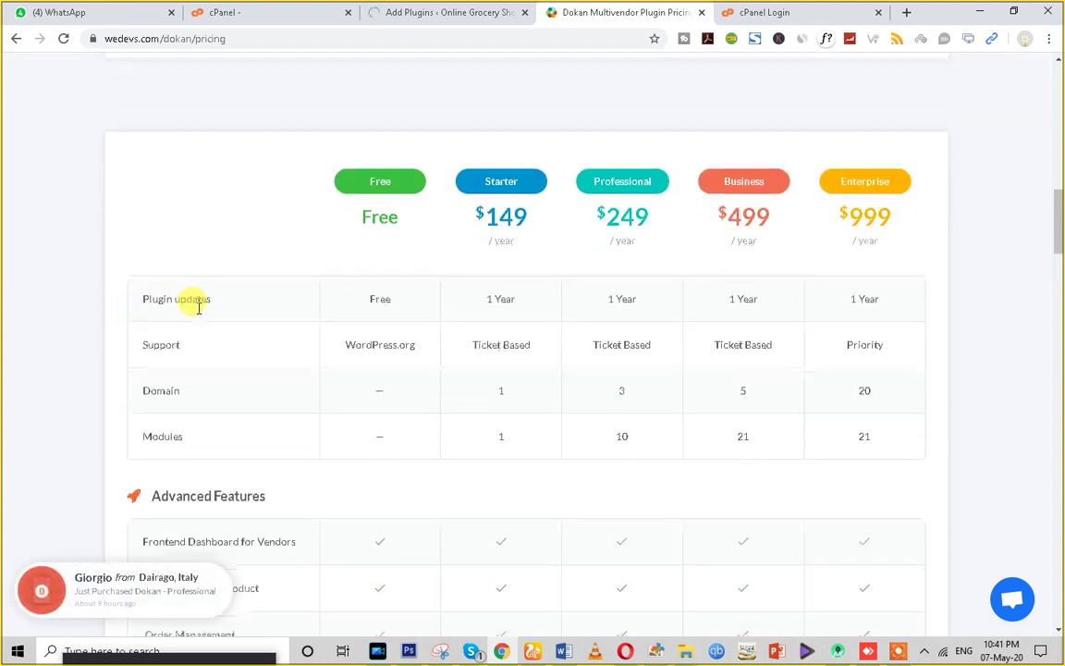
{"action": "scroll", "coordinate": [197, 308], "scroll_direction": "down", "scroll_amount": 1}
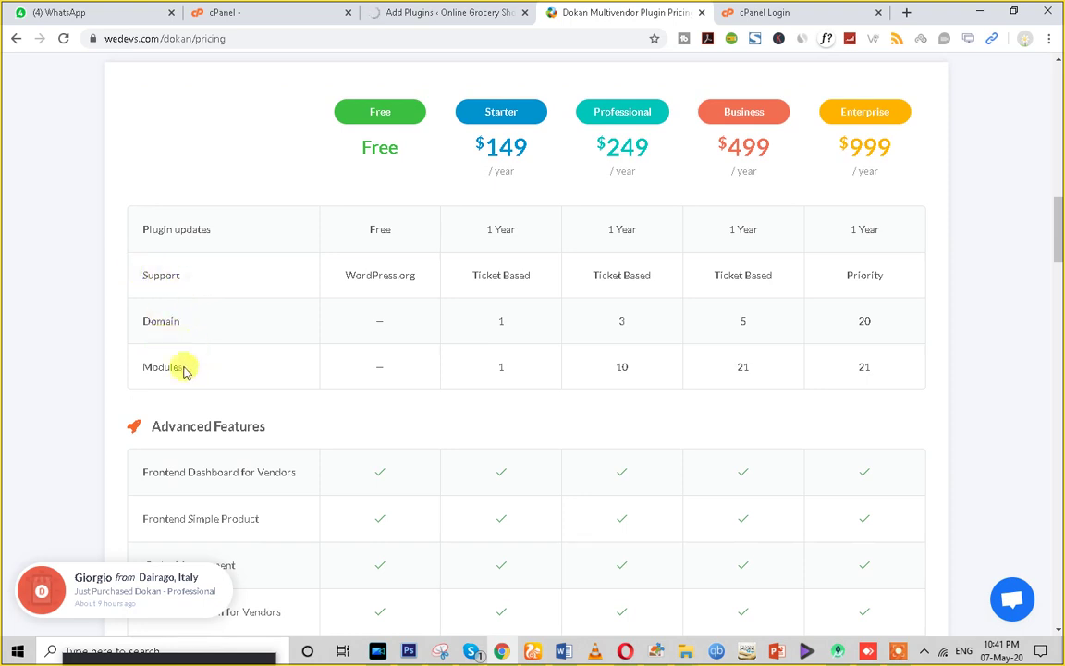
{"action": "scroll", "coordinate": [192, 374], "scroll_direction": "down", "scroll_amount": 1}
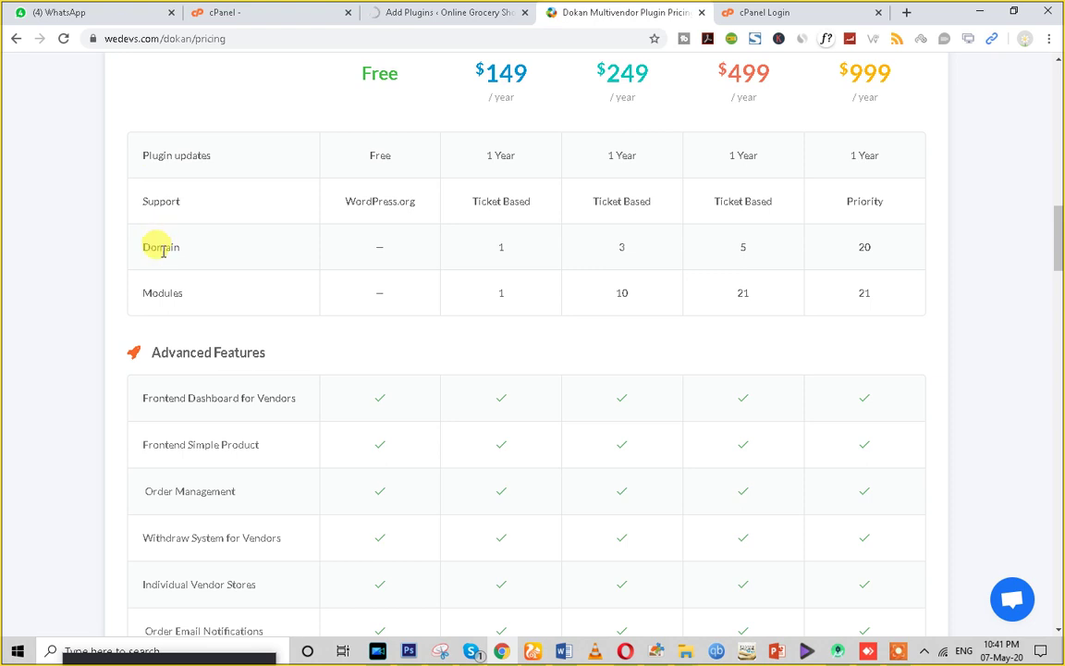
{"action": "left_click", "coordinate": [162, 296]}
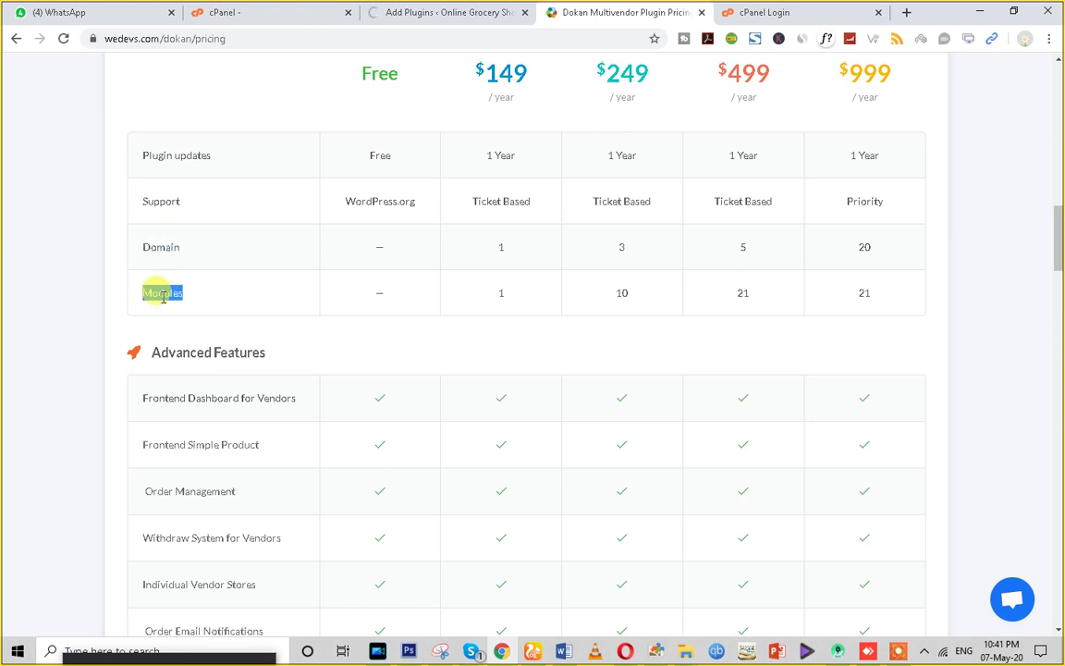
{"action": "scroll", "coordinate": [157, 286], "scroll_direction": "down", "scroll_amount": 1}
{"action": "triple_click", "coordinate": [179, 286]}
{"action": "left_click", "coordinate": [185, 320]}
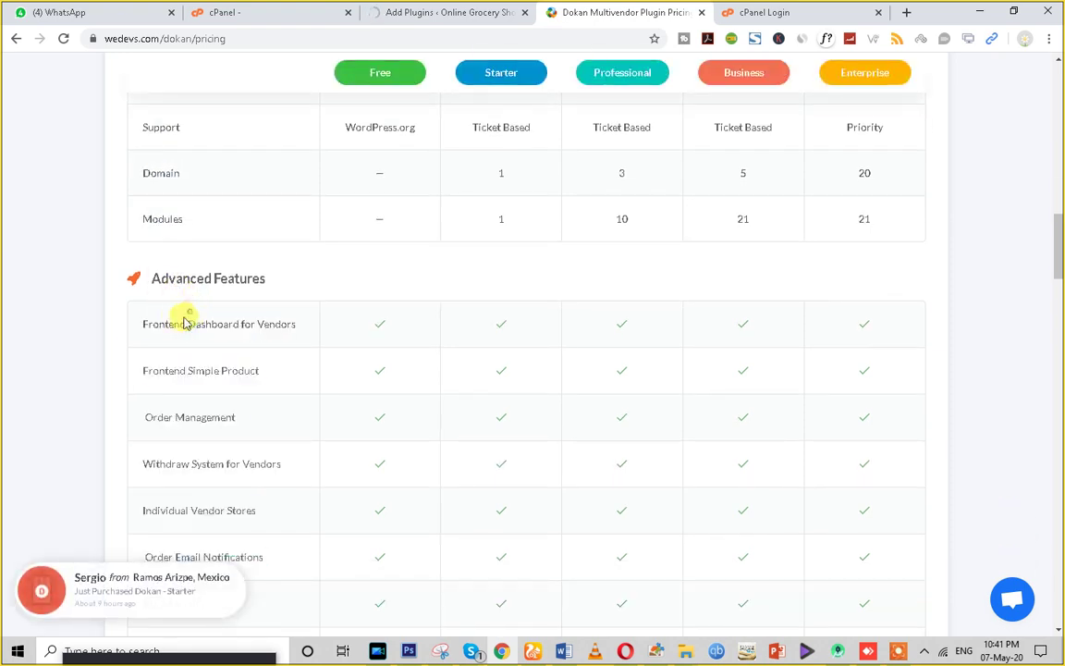
{"action": "scroll", "coordinate": [185, 321], "scroll_direction": "down", "scroll_amount": 2}
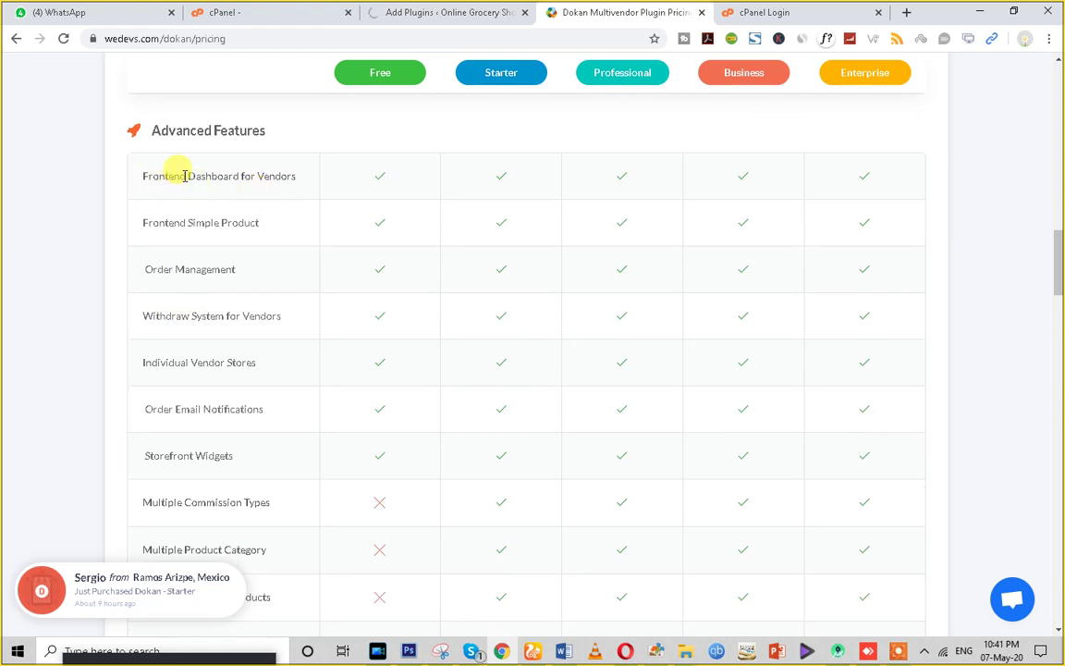
{"action": "left_click_drag", "start_coordinate": [185, 175], "coordinate": [281, 188]}
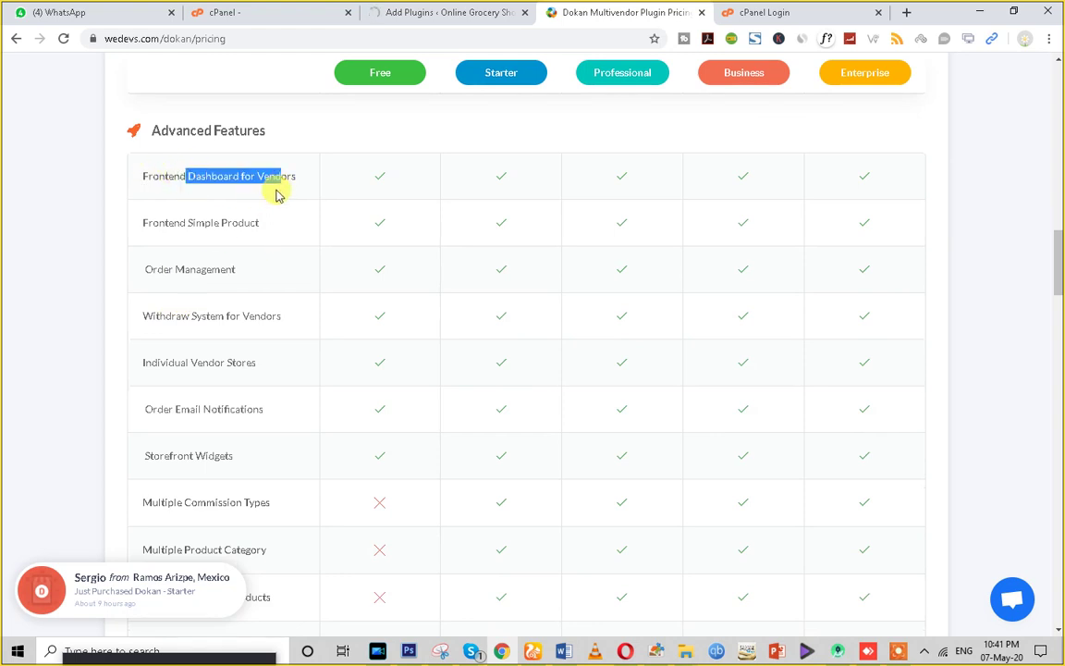
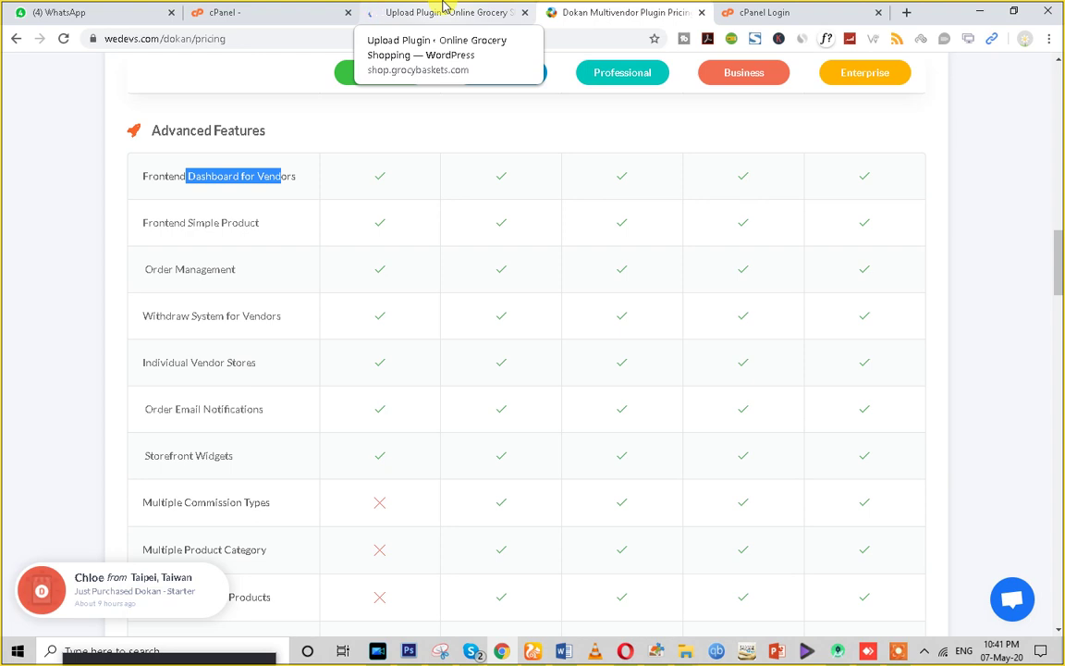
- Activate the uploaded dokan-business3.0.2.zip plugin, which triggers a fatal error on the Plugins page
{"action": "left_click", "coordinate": [214, 363]}
{"action": "triple_click", "coordinate": [215, 364]}
{"action": "left_click", "coordinate": [416, 12]}
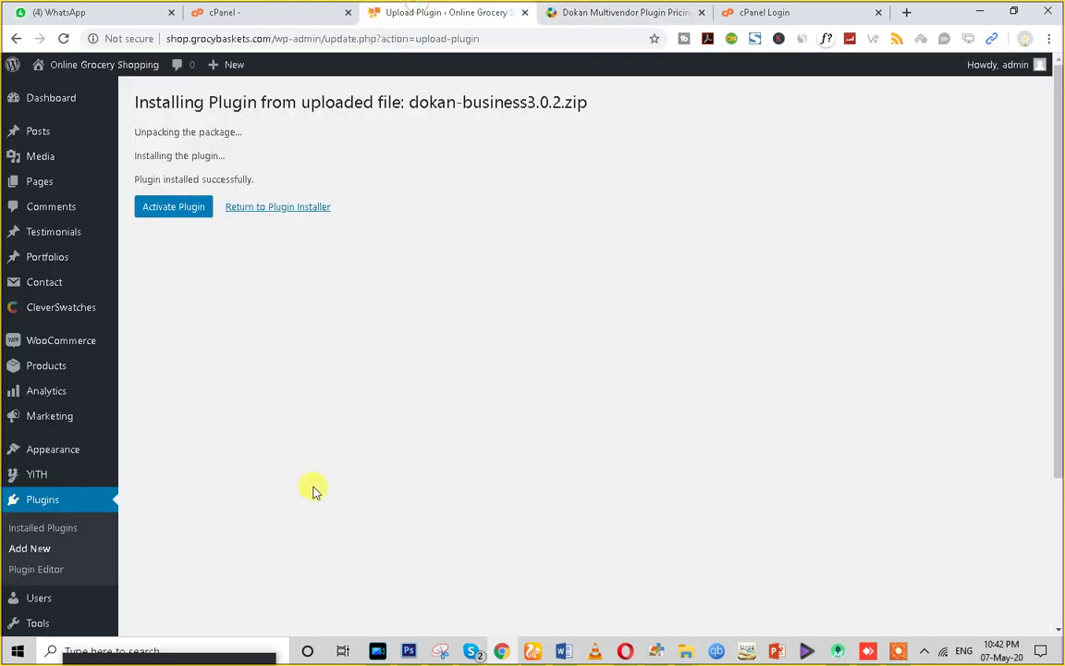
{"action": "left_click", "coordinate": [175, 209]}
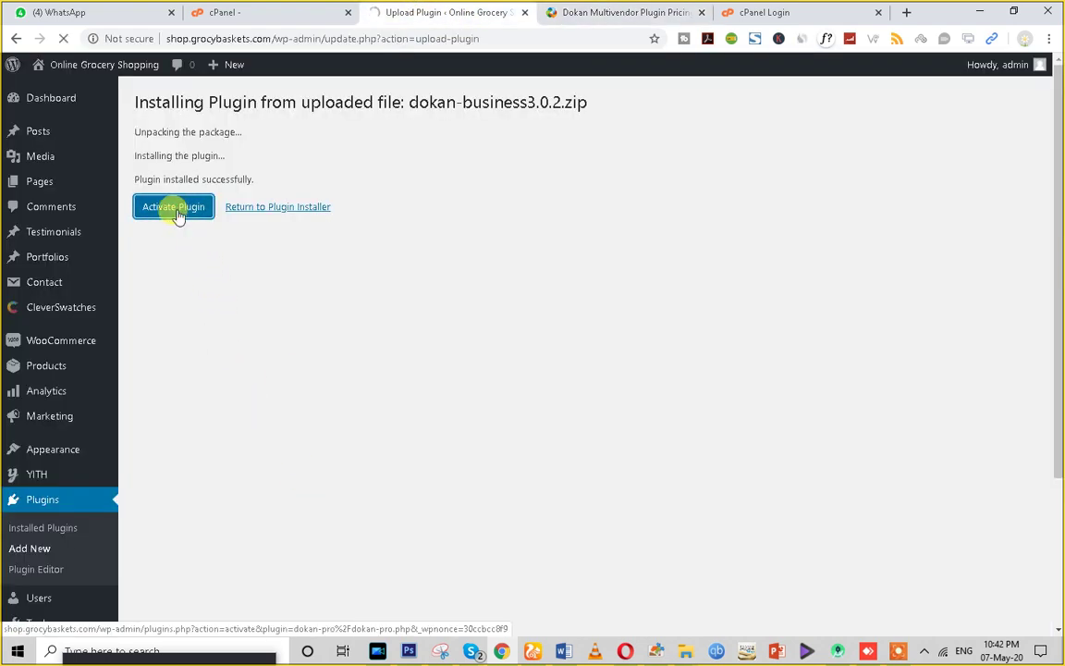
{"action": "left_click", "coordinate": [624, 12]}
{"action": "scroll", "coordinate": [221, 463], "scroll_direction": "down", "scroll_amount": 3}
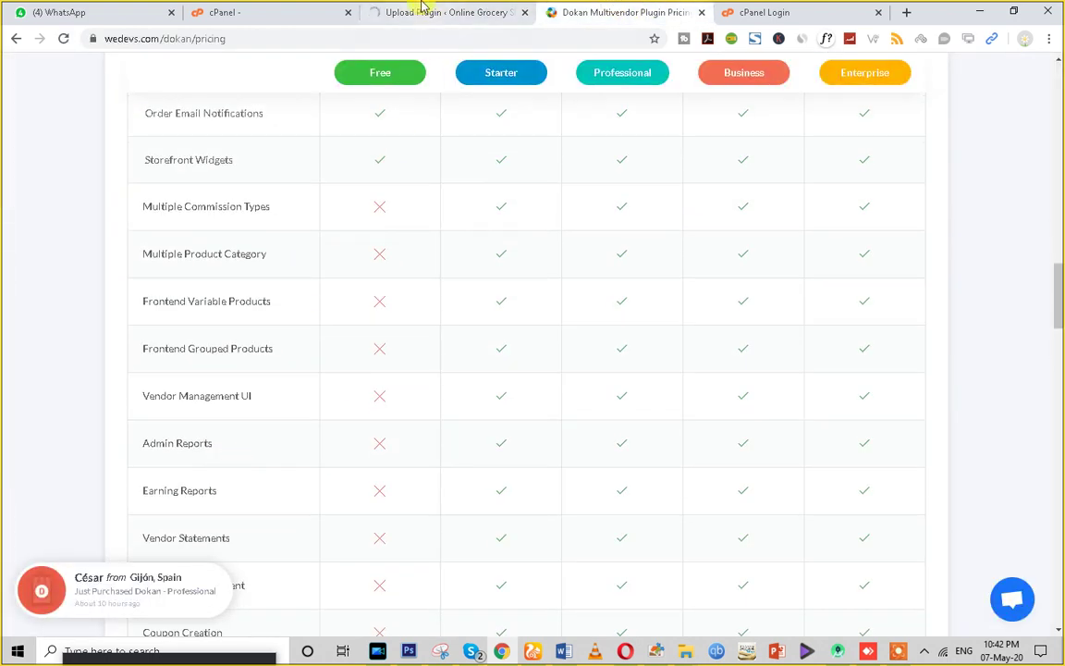
{"action": "left_click", "coordinate": [416, 12]}
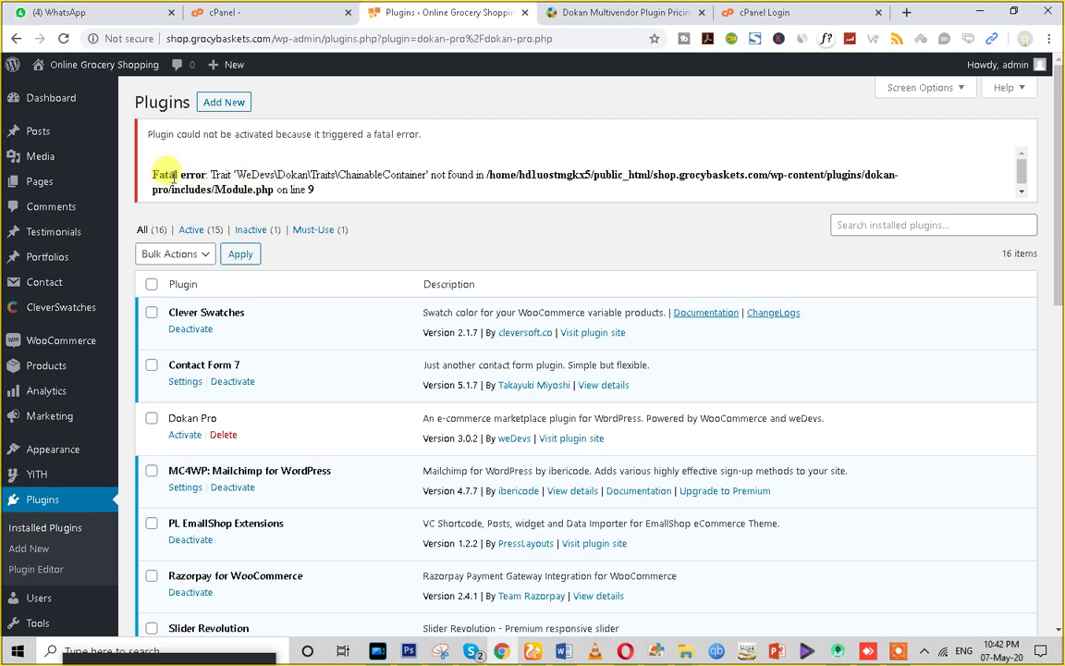
- Deactivate all plugins at once with the Deactivate bulk action
{"action": "left_click_drag", "start_coordinate": [155, 172], "coordinate": [507, 219]}
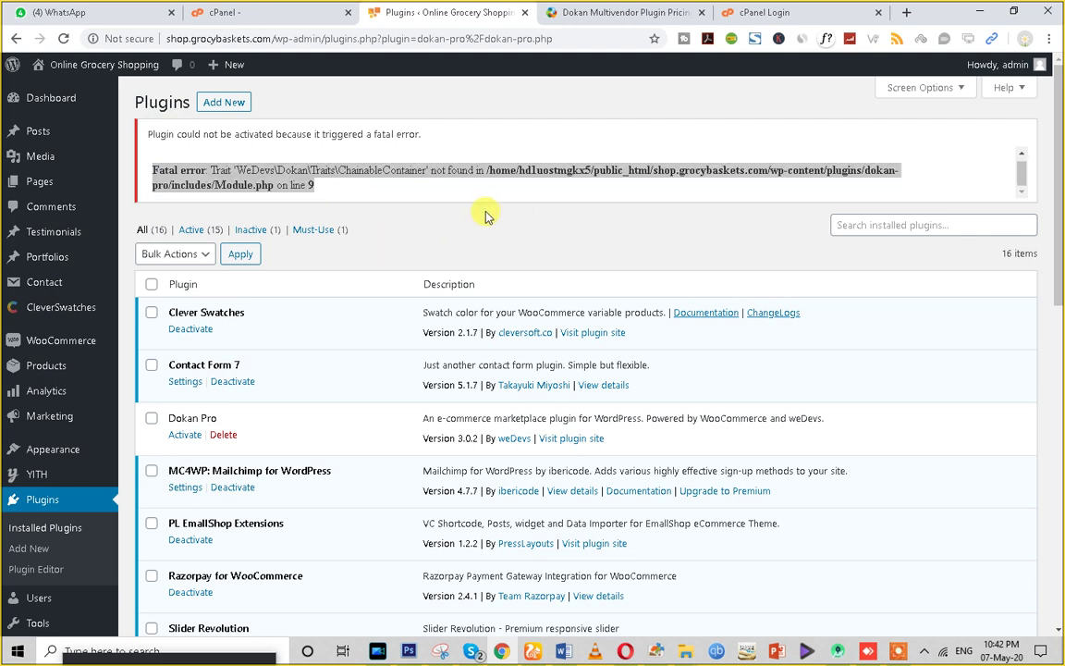
{"action": "scroll", "coordinate": [411, 398], "scroll_direction": "down", "scroll_amount": 4}
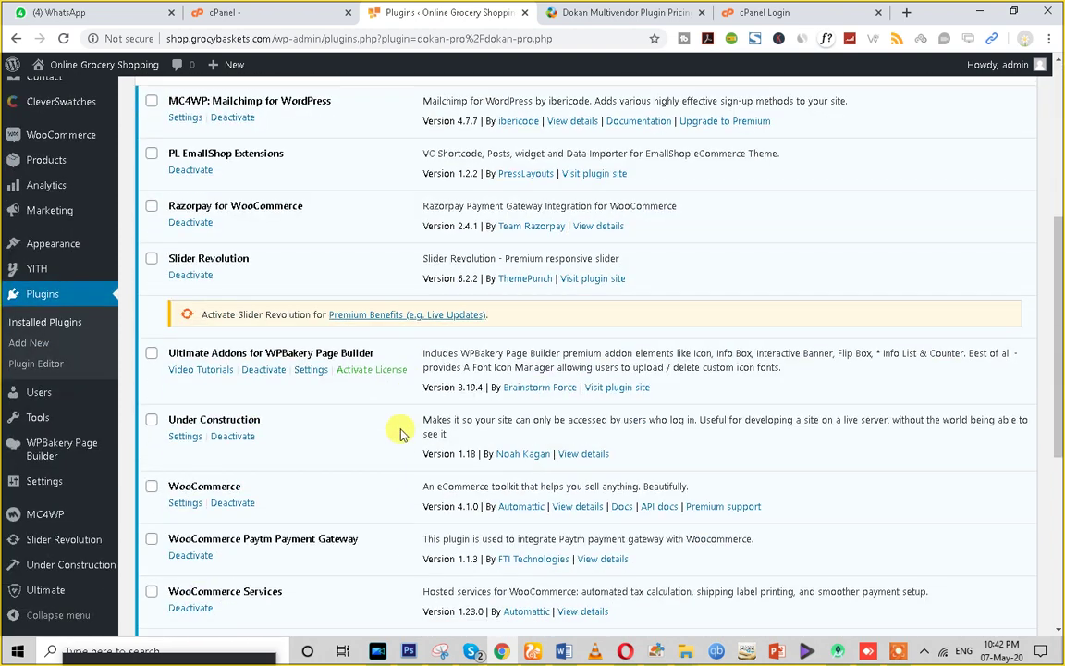
{"action": "scroll", "coordinate": [315, 388], "scroll_direction": "up", "scroll_amount": 4}
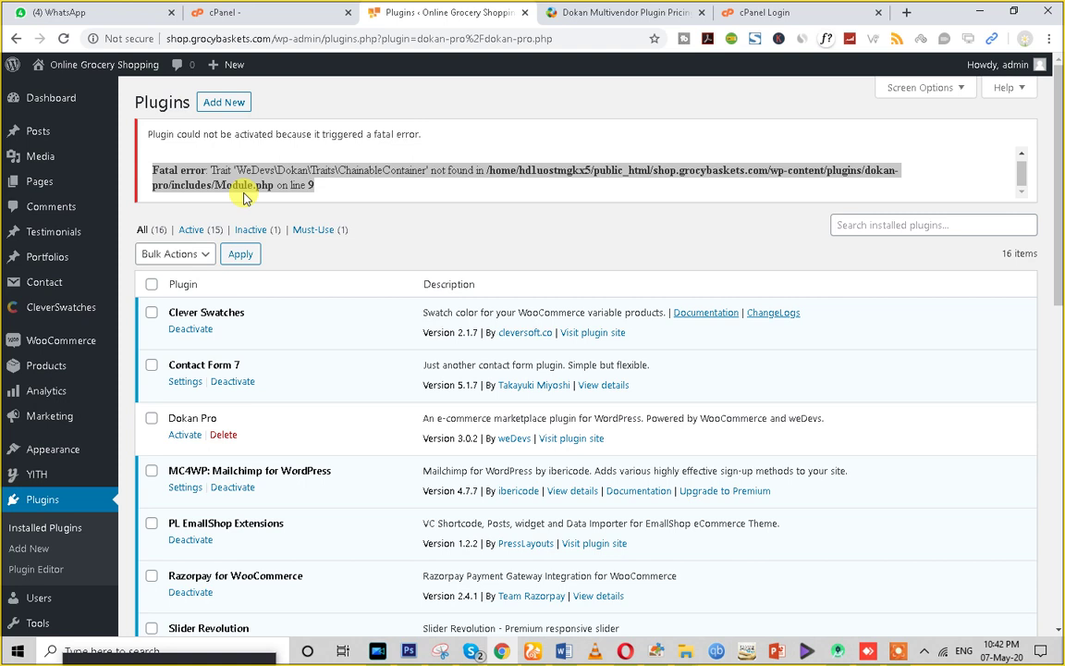
{"action": "left_click", "coordinate": [395, 179]}
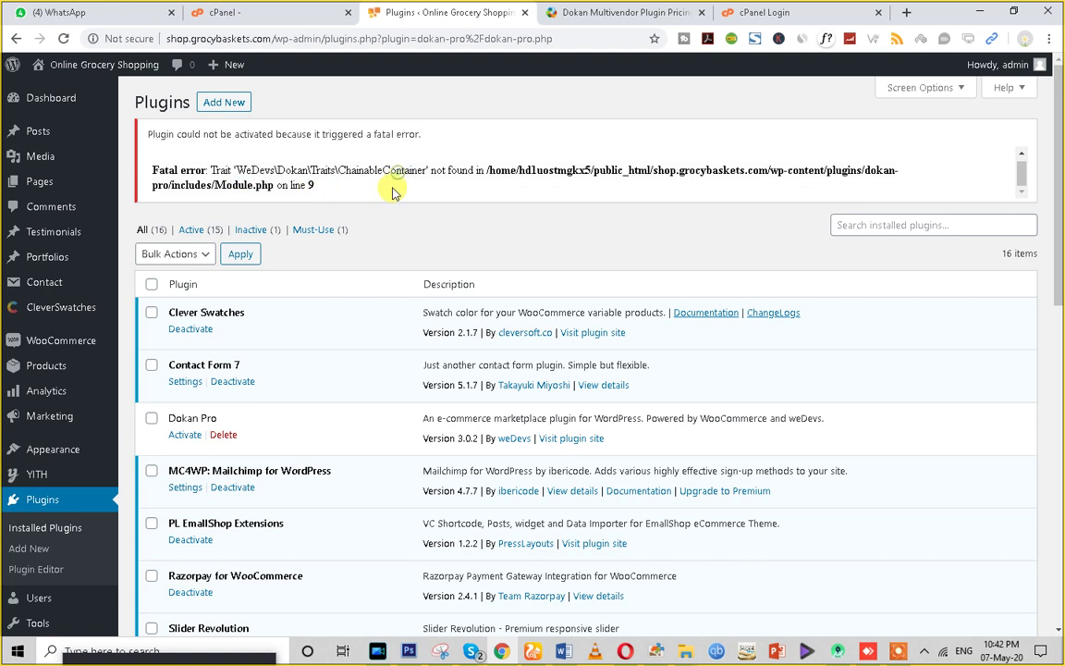
{"action": "scroll", "coordinate": [202, 202], "scroll_direction": "down", "scroll_amount": 3}
{"action": "scroll", "coordinate": [185, 231], "scroll_direction": "up", "scroll_amount": 3}
{"action": "left_click", "coordinate": [151, 286]}
{"action": "left_click", "coordinate": [170, 254]}
{"action": "left_click", "coordinate": [167, 303]}
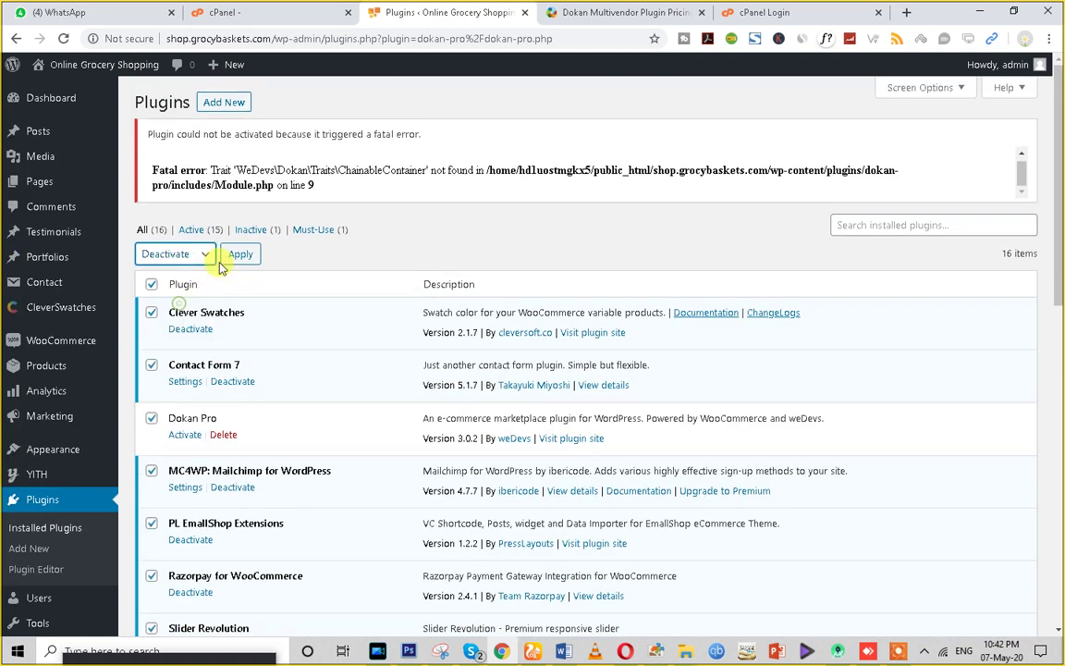
{"action": "left_click", "coordinate": [231, 259]}
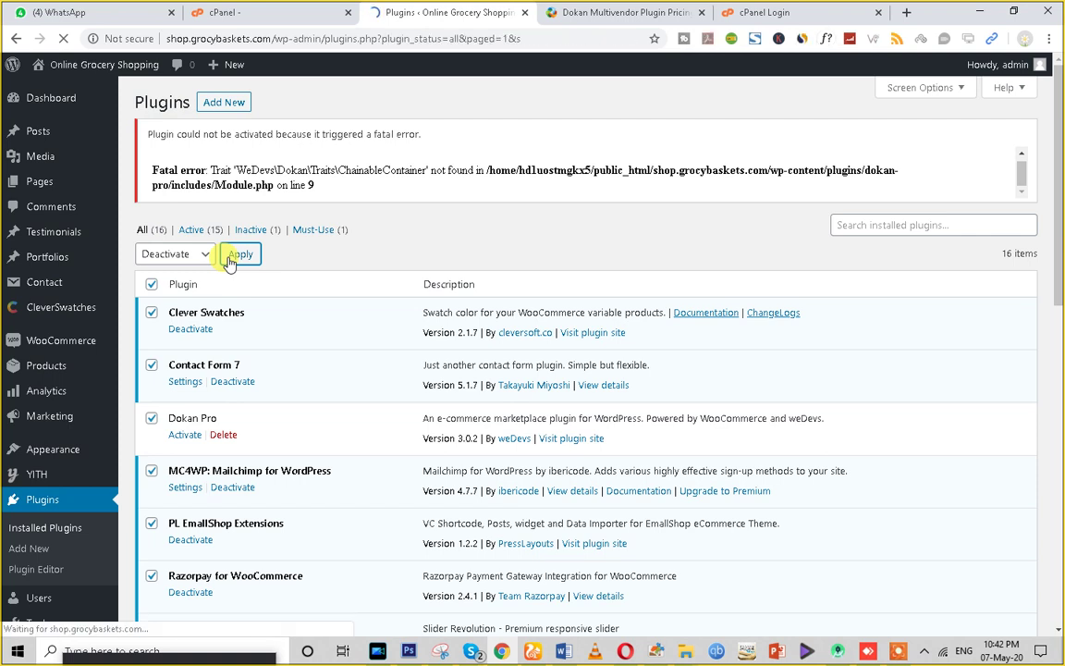
- Bulk-activate all plugins again; only Contact Form 7 stays active and Dokan Pro still errors
{"action": "scroll", "coordinate": [228, 263], "scroll_direction": "down", "scroll_amount": 1}
{"action": "left_click", "coordinate": [152, 254]}
{"action": "left_click", "coordinate": [168, 224]}
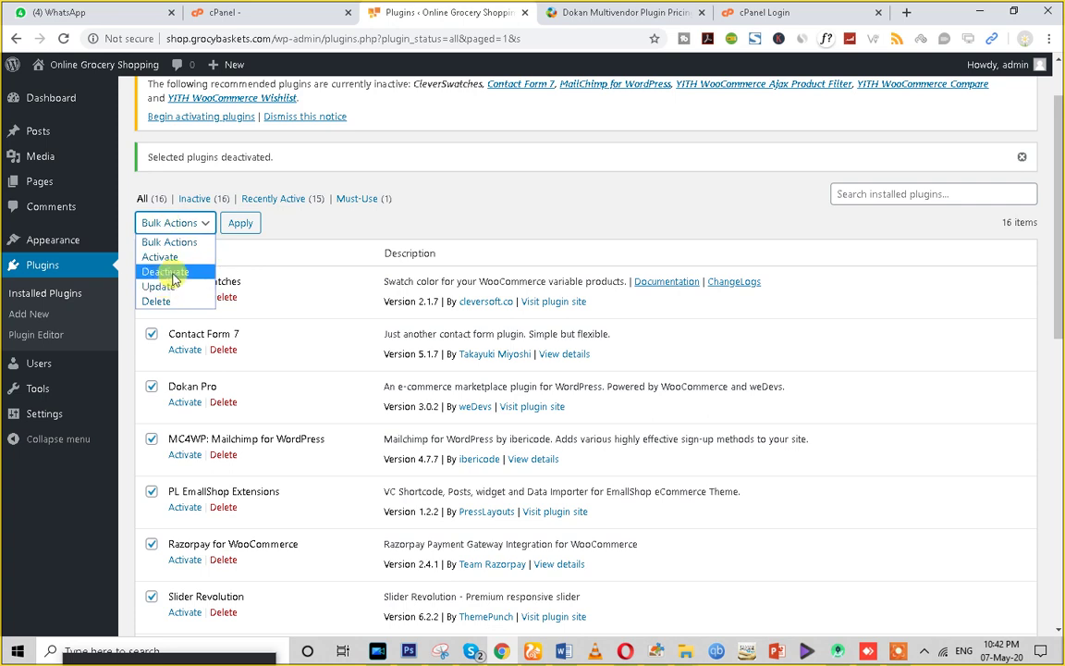
{"action": "left_click", "coordinate": [166, 258]}
{"action": "left_click", "coordinate": [240, 225]}
{"action": "scroll", "coordinate": [222, 370], "scroll_direction": "up", "scroll_amount": 1}
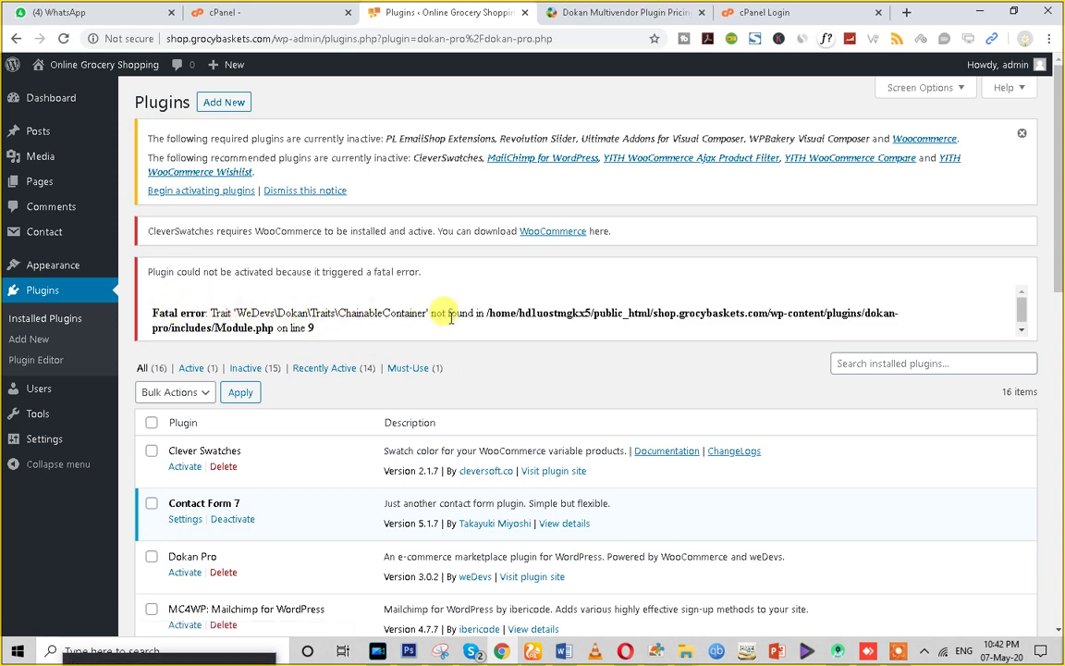
- Inspect the file path and WeDevs namespace in Dokan Pro's fatal error, then view the cPanel login page
{"action": "left_click_drag", "start_coordinate": [495, 312], "coordinate": [611, 314]}
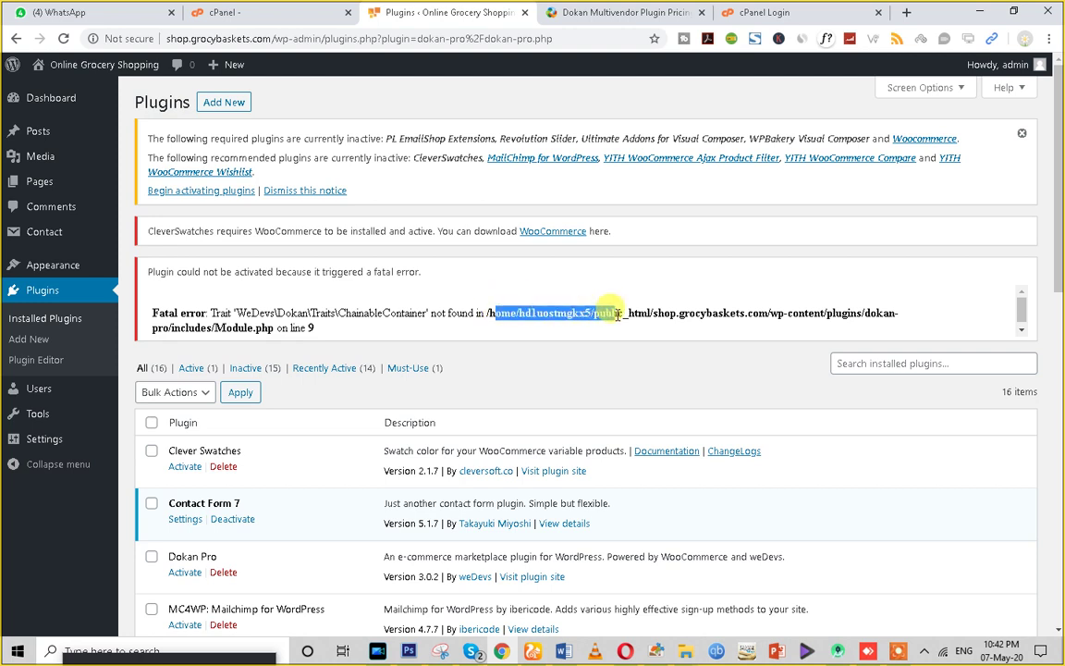
{"action": "left_click", "coordinate": [484, 315]}
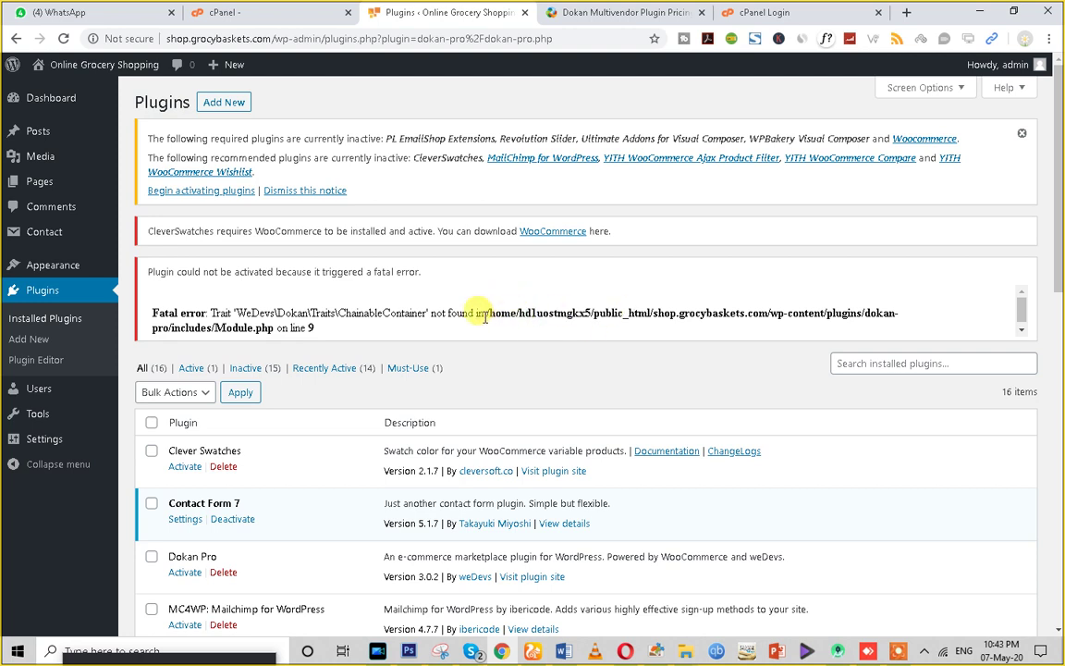
{"action": "left_click_drag", "start_coordinate": [488, 314], "coordinate": [155, 309]}
{"action": "left_click", "coordinate": [286, 311]}
{"action": "scroll", "coordinate": [409, 432], "scroll_direction": "down", "scroll_amount": 9}
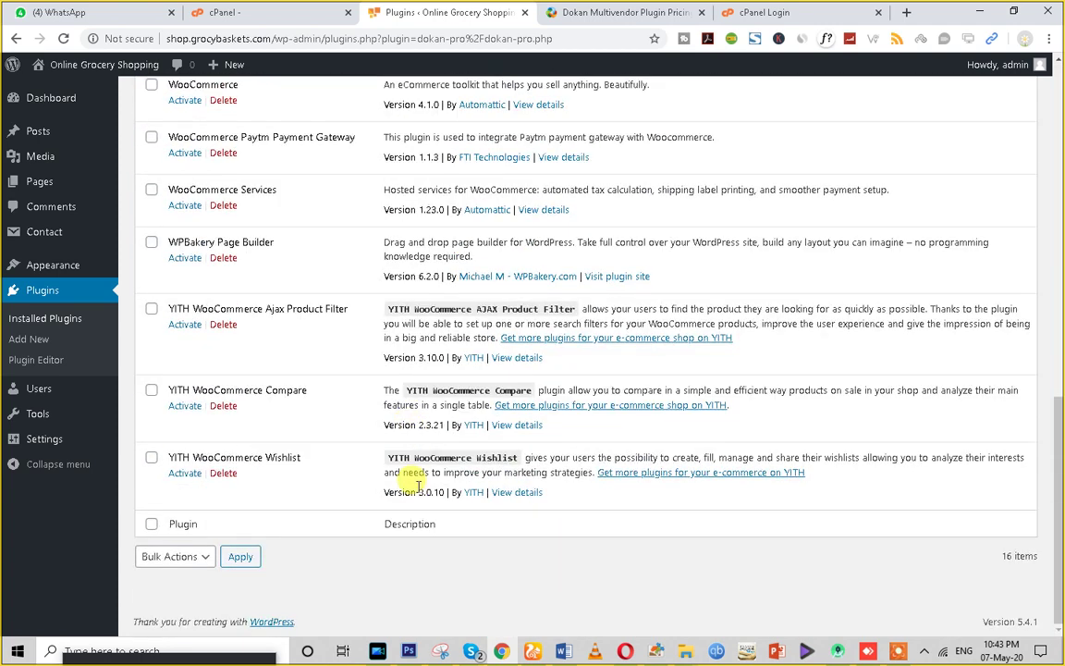
{"action": "scroll", "coordinate": [410, 463], "scroll_direction": "up", "scroll_amount": 10}
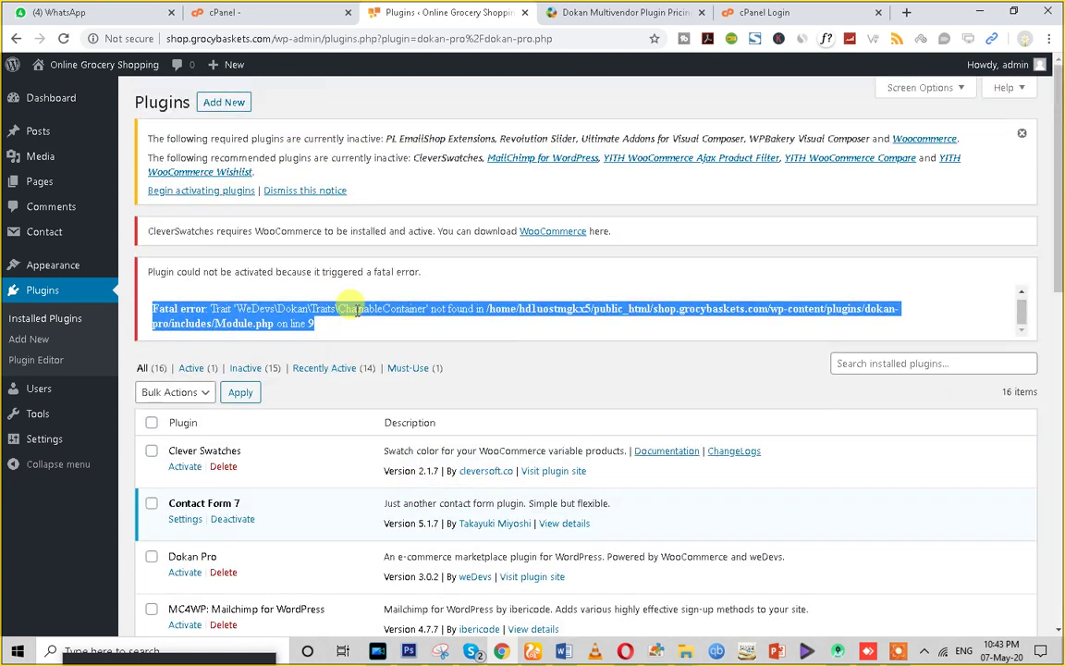
{"action": "left_click", "coordinate": [312, 323]}
{"action": "triple_click", "coordinate": [294, 314]}
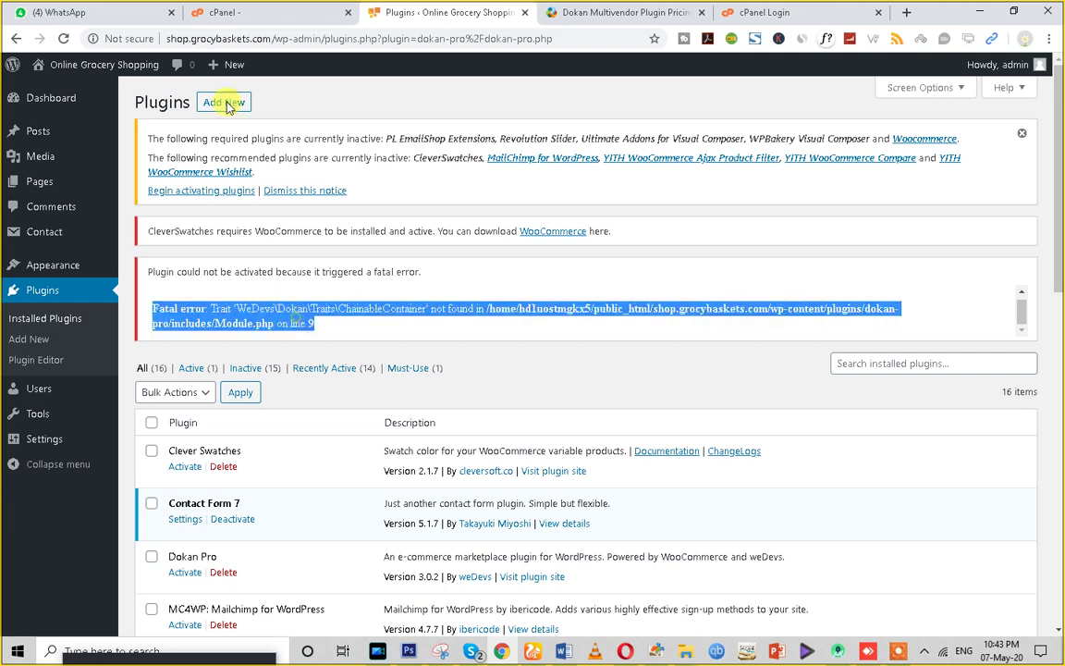
{"action": "double_click", "coordinate": [255, 308]}
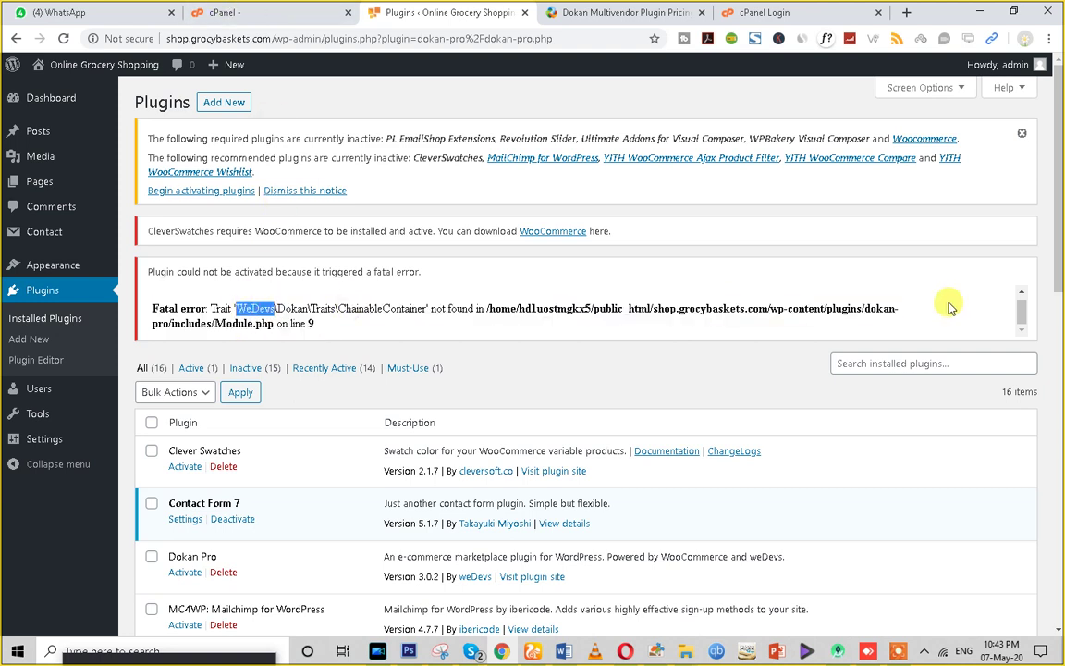
{"action": "left_click", "coordinate": [763, 12]}
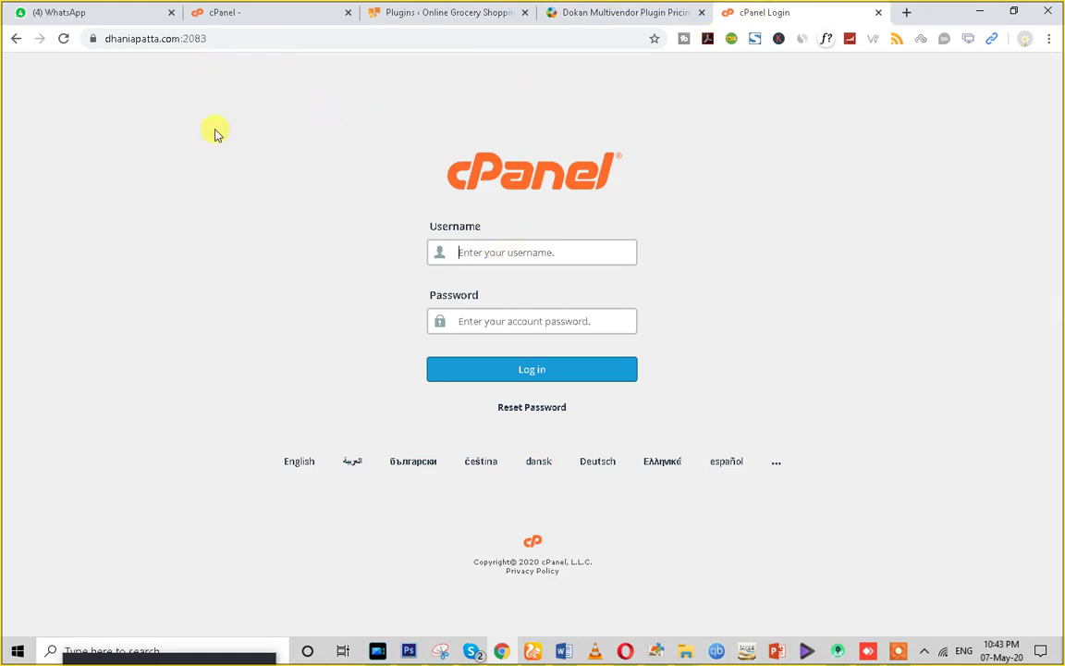
- Log in to cPanel with the saved username and the account password
{"action": "left_click_drag", "start_coordinate": [160, 38], "coordinate": [108, 39]}
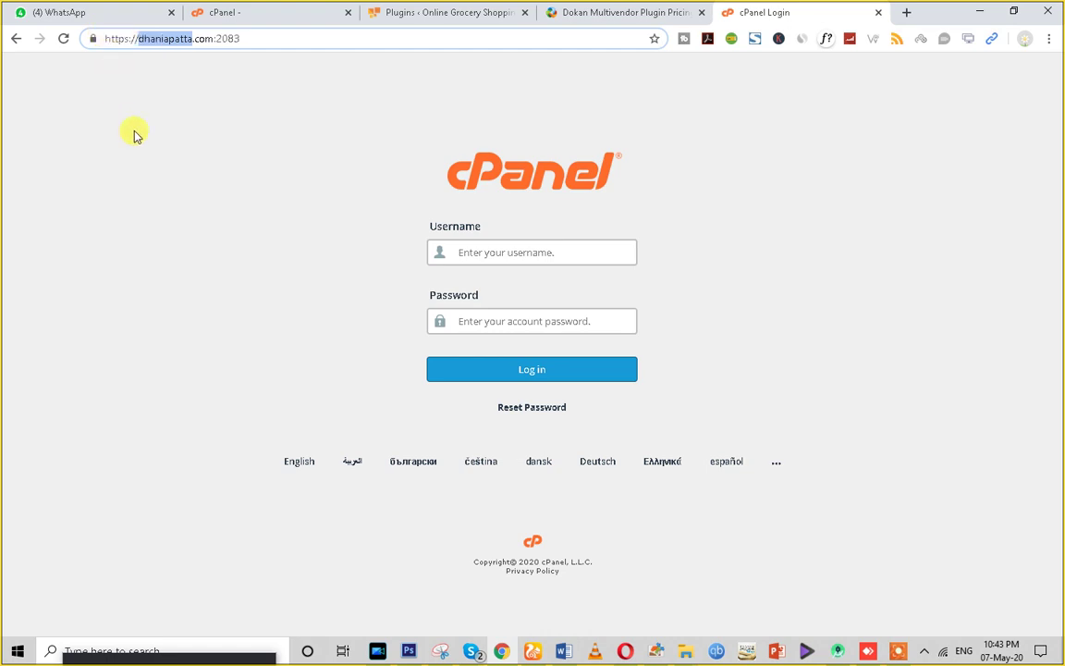
{"action": "left_click", "coordinate": [468, 252]}
{"action": "left_click", "coordinate": [473, 280]}
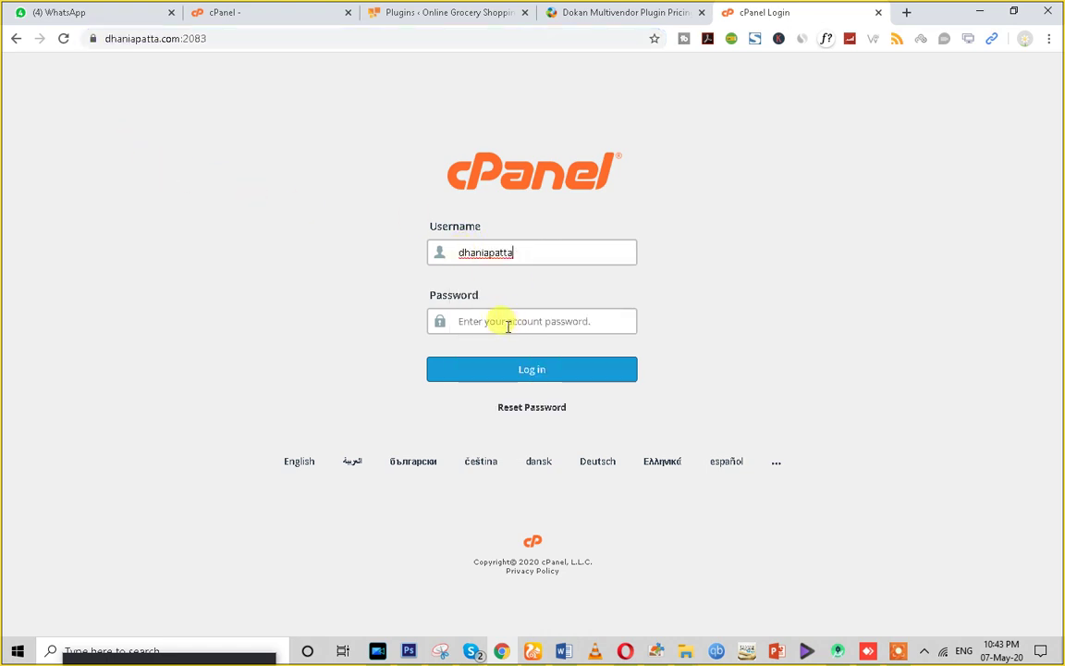
{"action": "type", "text": "*"}
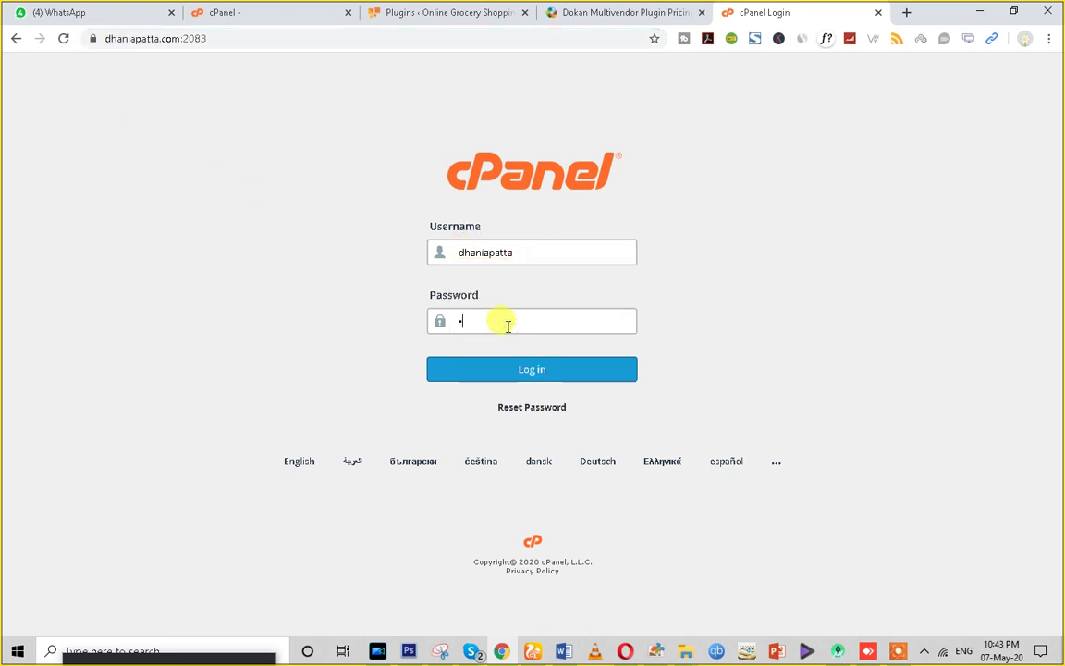
{"action": "key", "text": "BackSpace"}
{"action": "type", "text": "*"}
{"action": "left_click", "coordinate": [521, 372]}
- Retry the rejected login with a re-entered password, then use the already signed-in cPanel session
{"action": "double_click", "coordinate": [529, 316]}
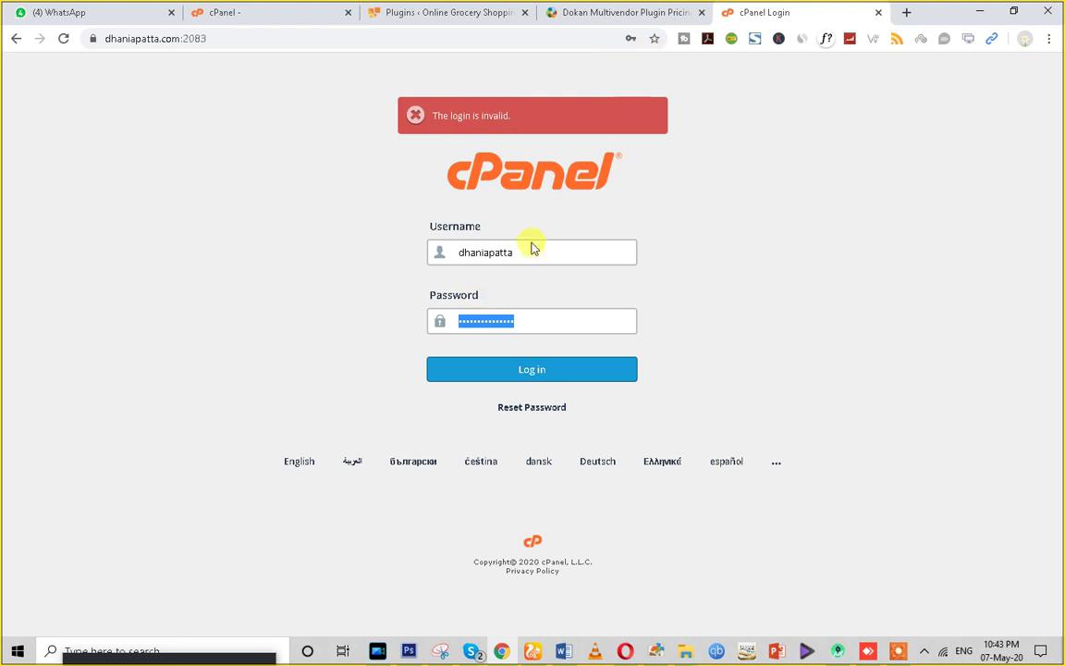
{"action": "key", "text": "BackSpace"}
{"action": "type", "text": "*"}
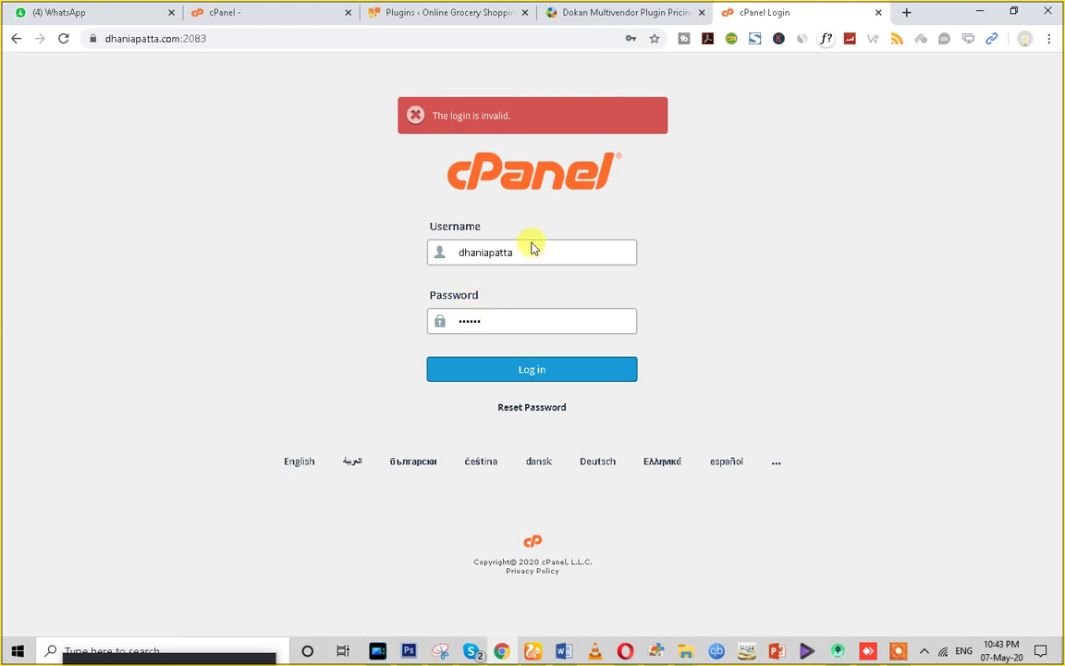
{"action": "type", "text": "**********"}
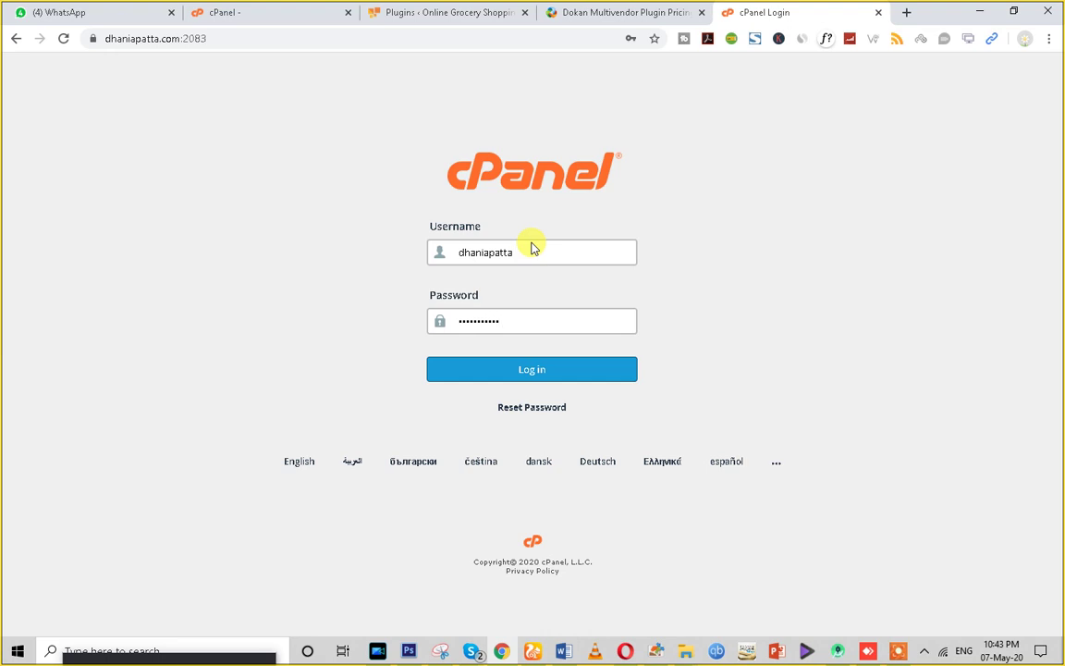
{"action": "left_click", "coordinate": [513, 368]}
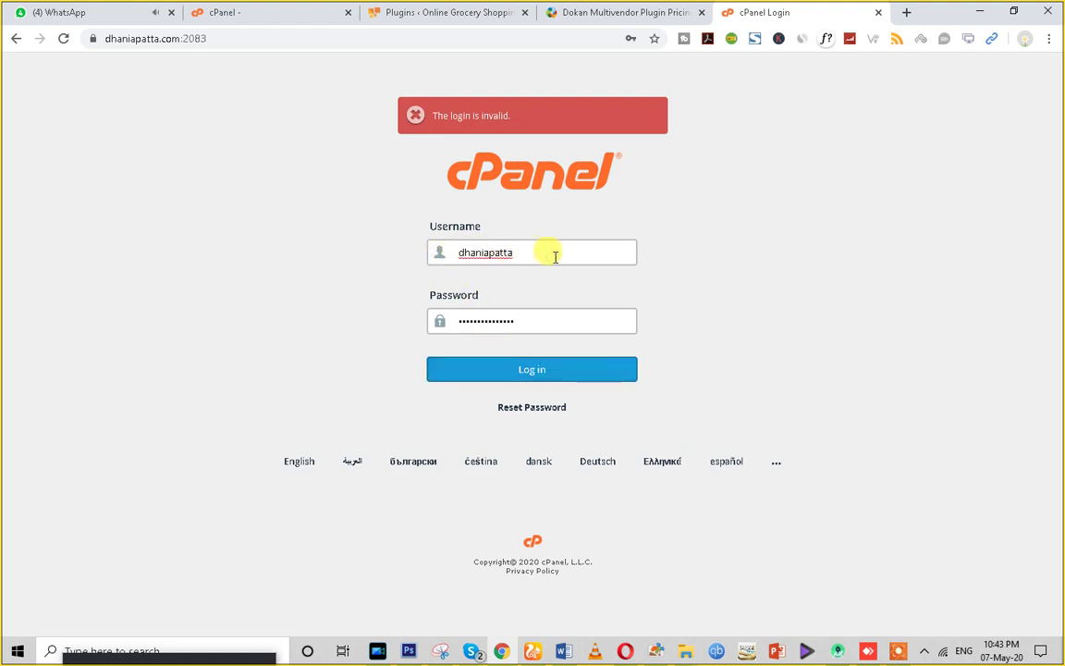
{"action": "left_click_drag", "start_coordinate": [555, 256], "coordinate": [340, 262]}
{"action": "key", "text": "BackSpace"}
{"action": "left_click", "coordinate": [238, 12]}
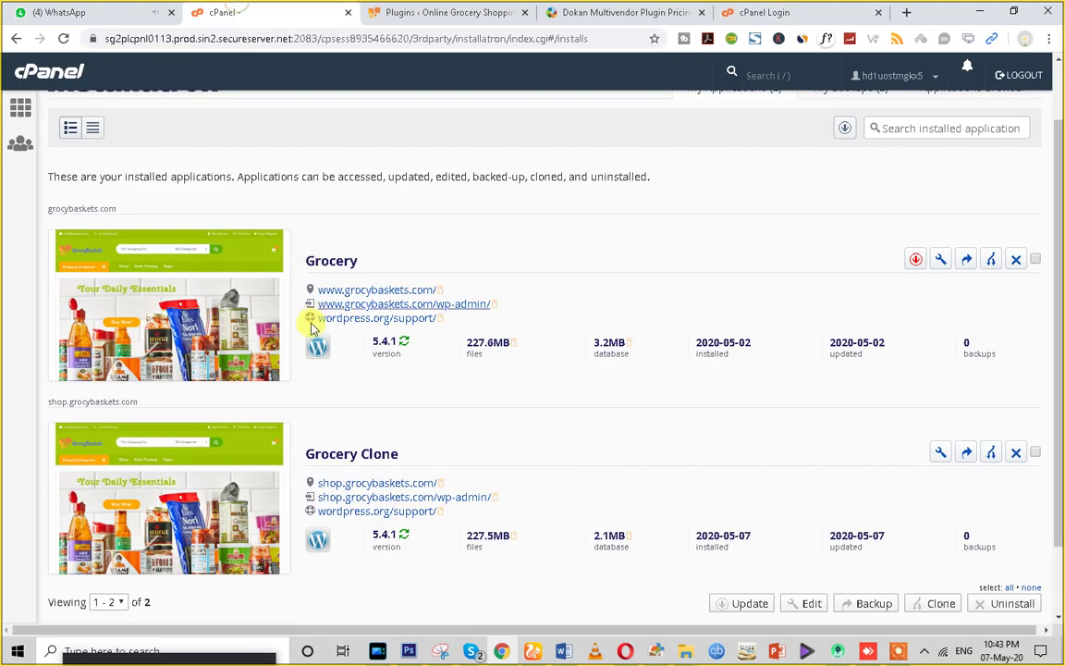
- Open cPanel home in a new tab from the Installatron applications page
{"action": "left_click", "coordinate": [381, 12]}
{"action": "left_click_drag", "start_coordinate": [153, 312], "coordinate": [325, 335]}
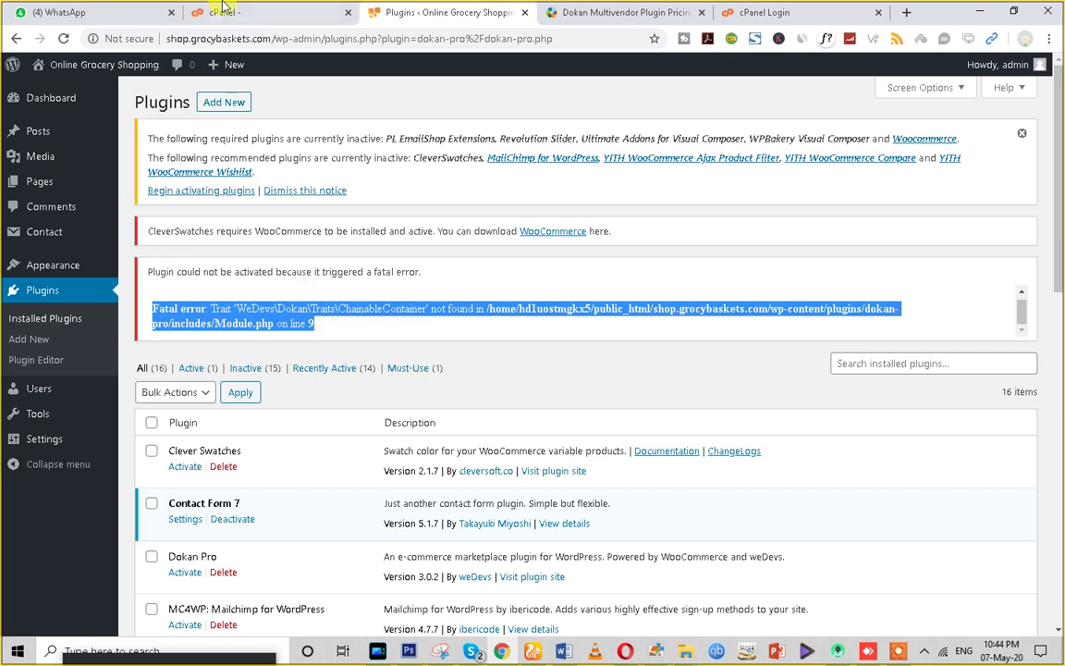
{"action": "left_click", "coordinate": [200, 10]}
{"action": "scroll", "coordinate": [250, 222], "scroll_direction": "up", "scroll_amount": 2}
{"action": "right_click", "coordinate": [28, 74]}
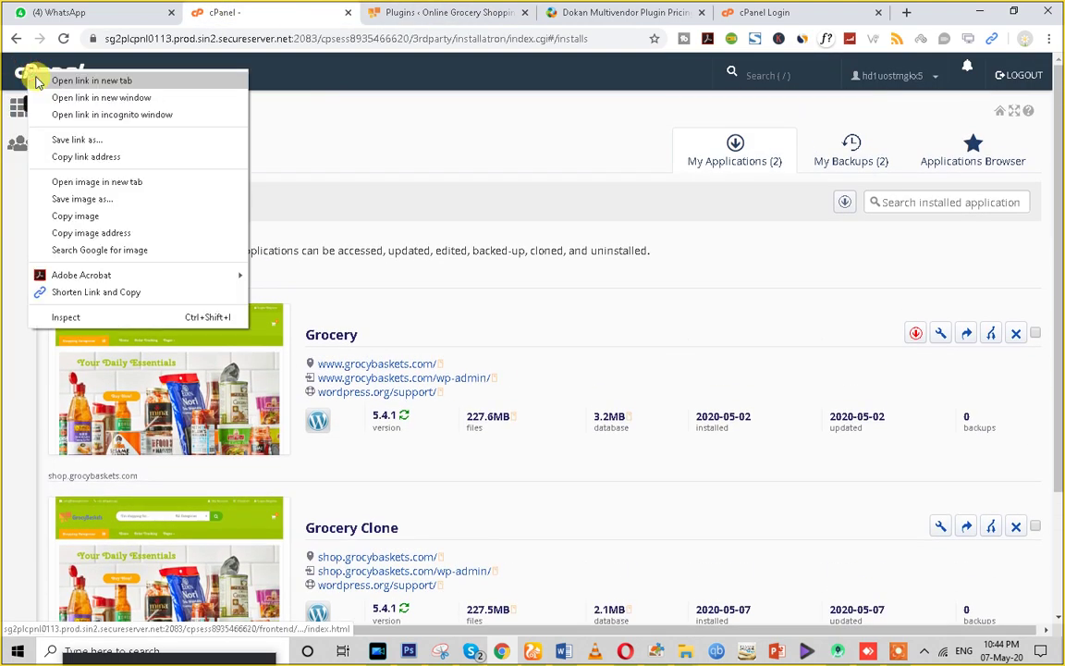
{"action": "left_click", "coordinate": [65, 80]}
{"action": "left_click", "coordinate": [370, 12]}
- Select 'Module.php on line 9' in Dokan Pro's fatal error, then go to cPanel home
{"action": "left_click", "coordinate": [518, 12]}
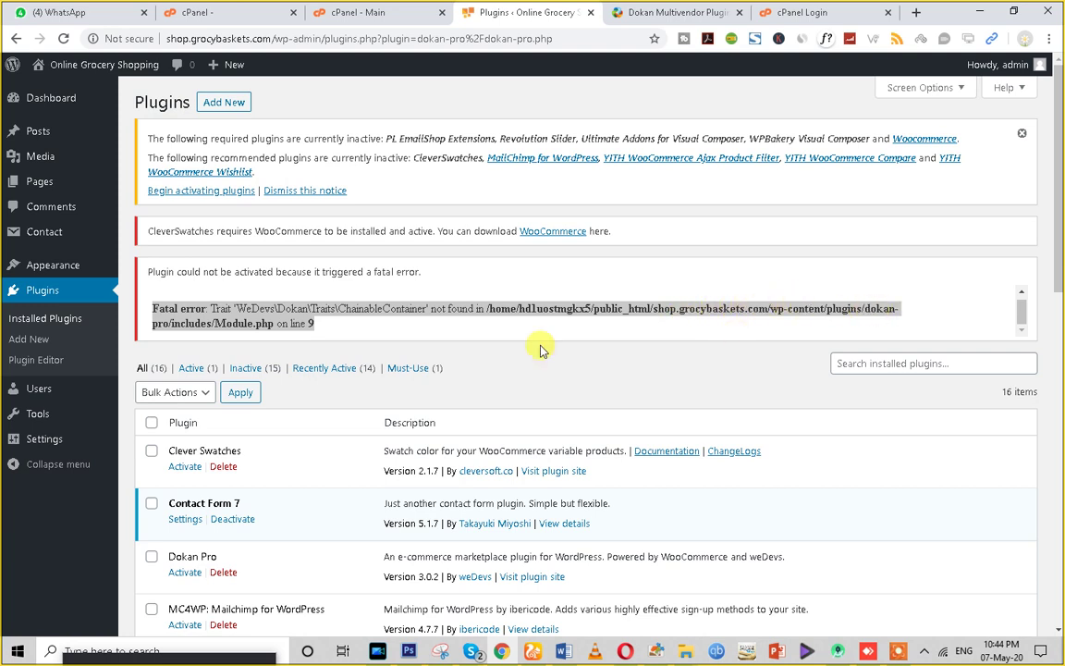
{"action": "left_click", "coordinate": [261, 329]}
{"action": "left_click_drag", "start_coordinate": [315, 326], "coordinate": [214, 325]}
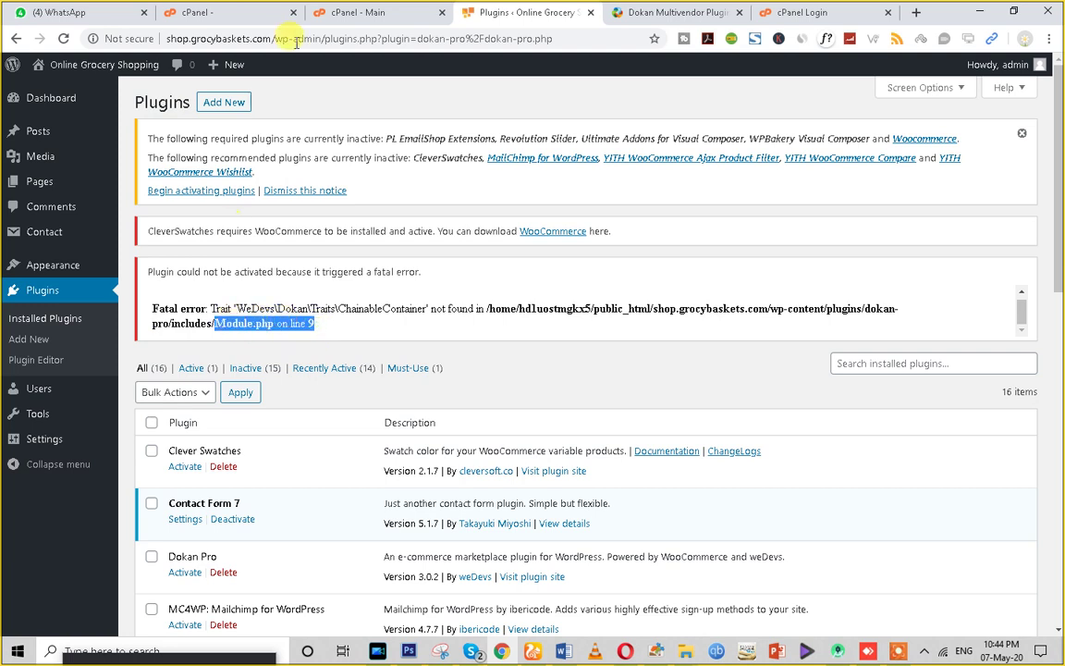
{"action": "left_click", "coordinate": [373, 11]}
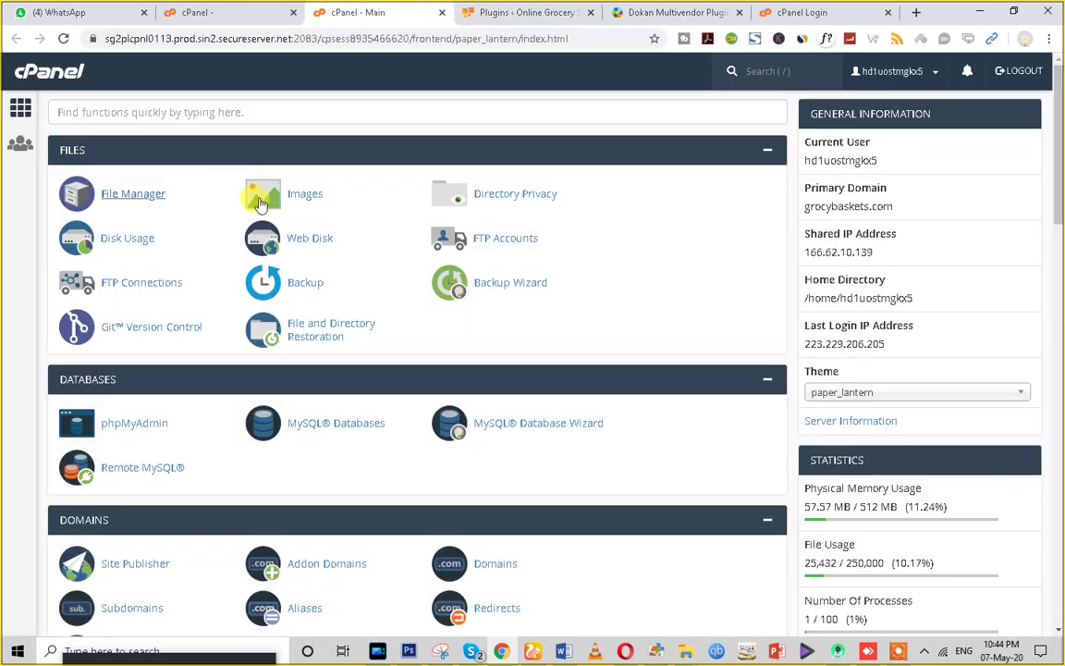
- Open File Manager and paste the fatal error's file path into the location field
{"action": "left_click", "coordinate": [127, 195]}
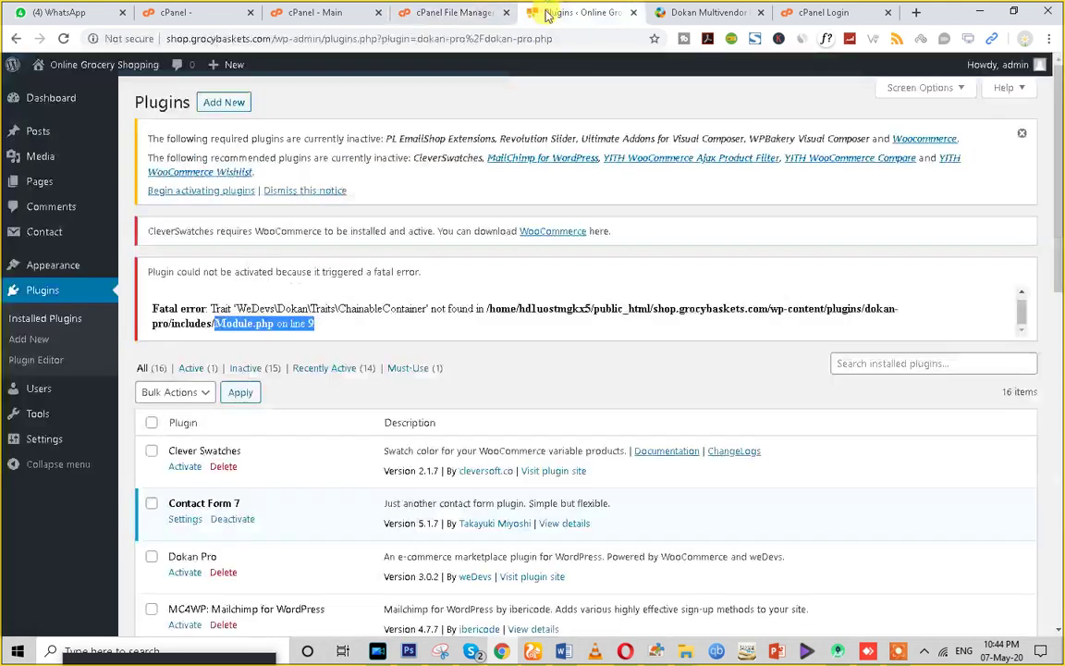
{"action": "left_click", "coordinate": [568, 12]}
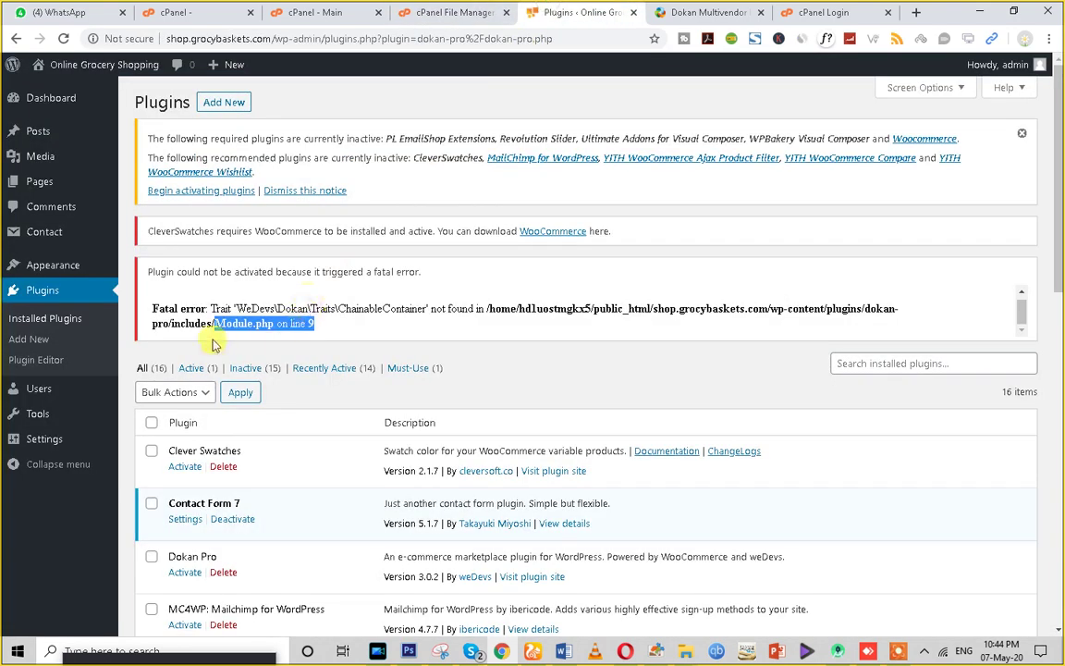
{"action": "left_click", "coordinate": [231, 306]}
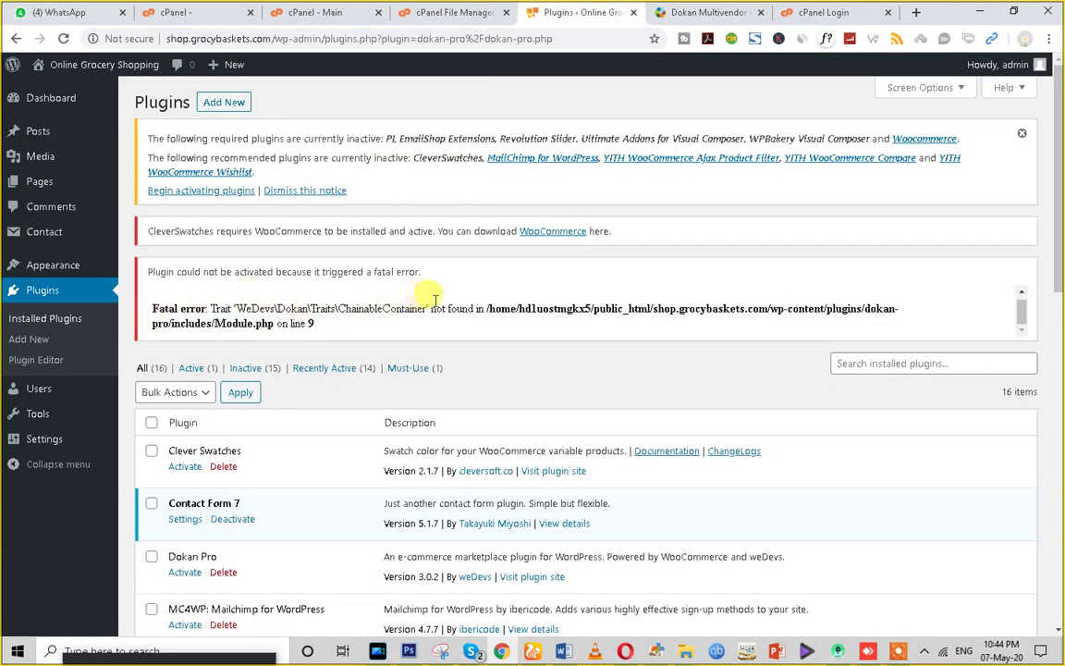
{"action": "left_click_drag", "start_coordinate": [490, 308], "coordinate": [500, 331]}
{"action": "left_click", "coordinate": [435, 12]}
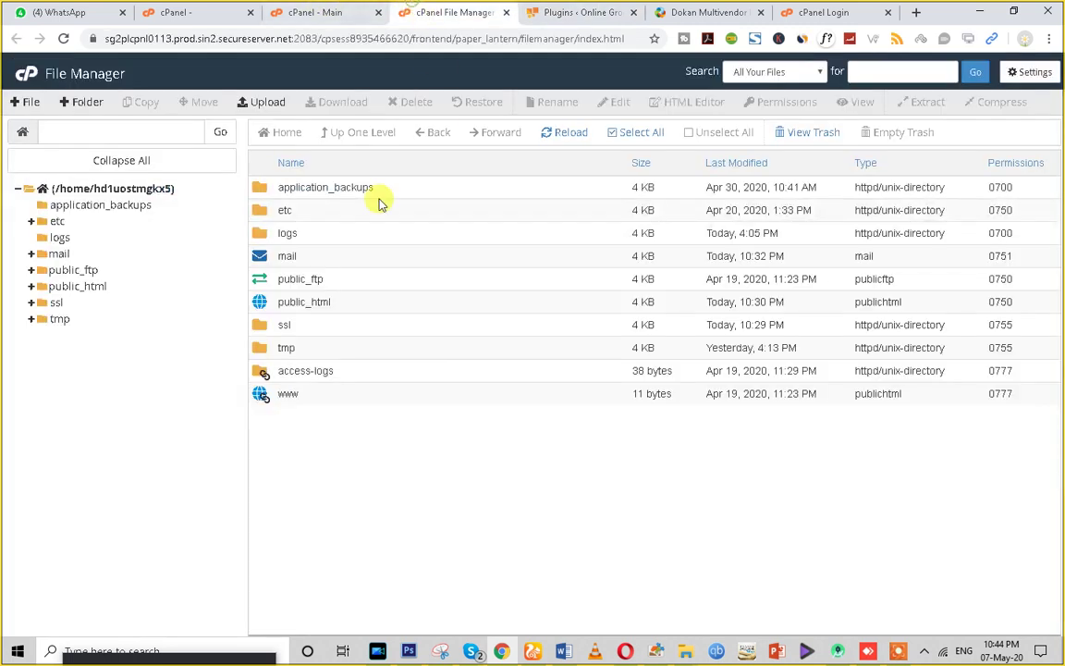
{"action": "left_click", "coordinate": [132, 132]}
{"action": "key", "text": "ctrl+v"}
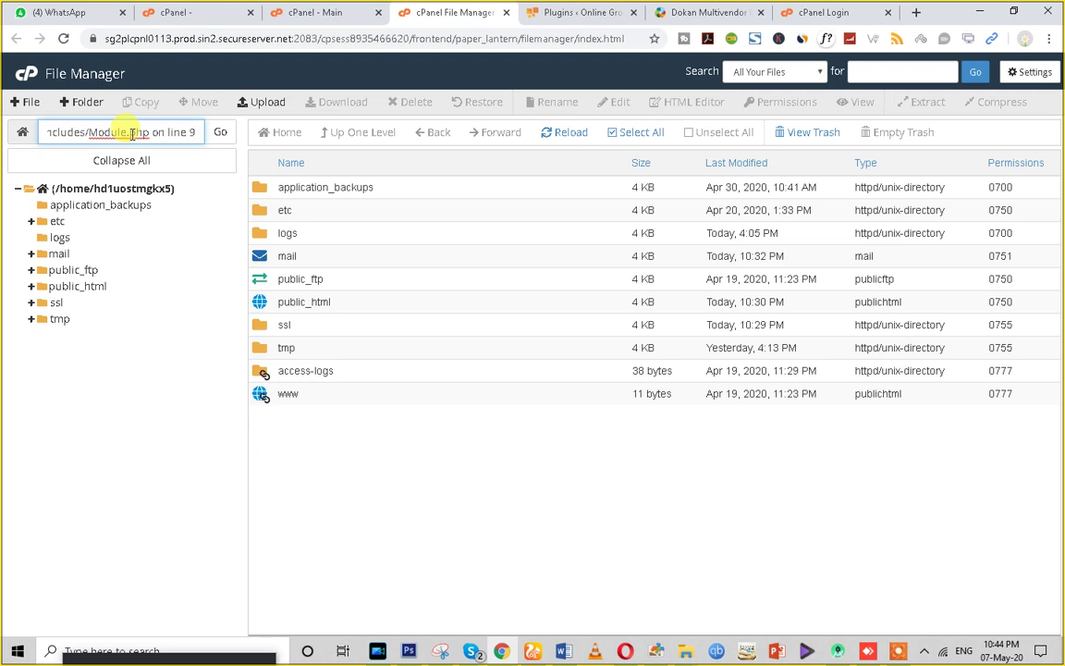
{"action": "key", "text": "Left"}
{"action": "key", "text": "Left"}
{"action": "key", "text": "Left"}
{"action": "key", "text": "Left"}
{"action": "key", "text": "Left"}
{"action": "key", "text": "Left"}
{"action": "key", "text": "Left"}
{"action": "key", "text": "Left"}
{"action": "key", "text": "Left"}
{"action": "key", "text": "Left"}
{"action": "key", "text": "Left"}
{"action": "key", "text": "Left"}
{"action": "key", "text": "Left"}
{"action": "key", "text": "Left"}
{"action": "key", "text": "Left"}
{"action": "key", "text": "Left"}
{"action": "key", "text": "Left"}
{"action": "key", "text": "Left"}
{"action": "key", "text": "Left"}
{"action": "key", "text": "Left"}
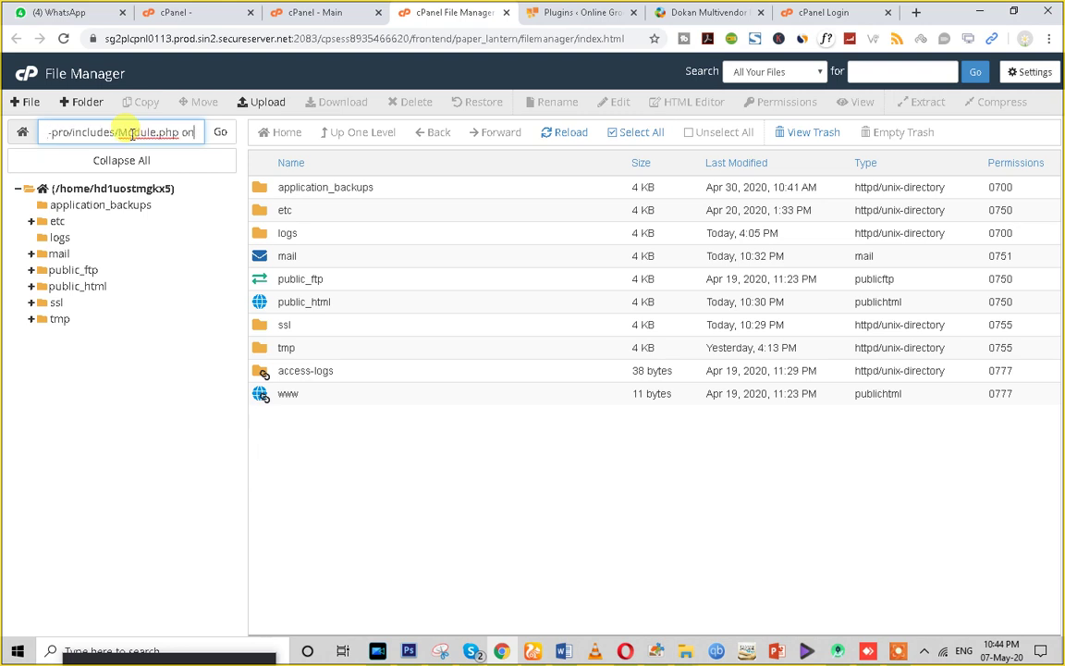
{"action": "key", "text": "Left"}
{"action": "key", "text": "Left"}
{"action": "key", "text": "Left"}
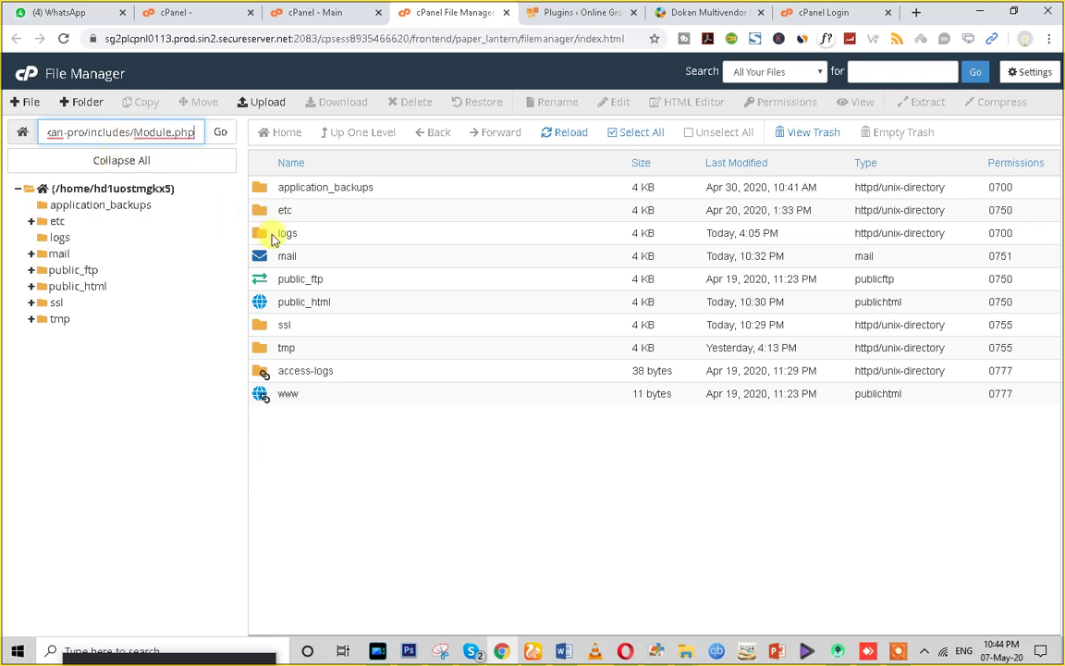
- Open public_html and then the shop.grocybaskets.com site folder
{"action": "left_click", "coordinate": [356, 306]}
{"action": "double_click", "coordinate": [356, 305]}
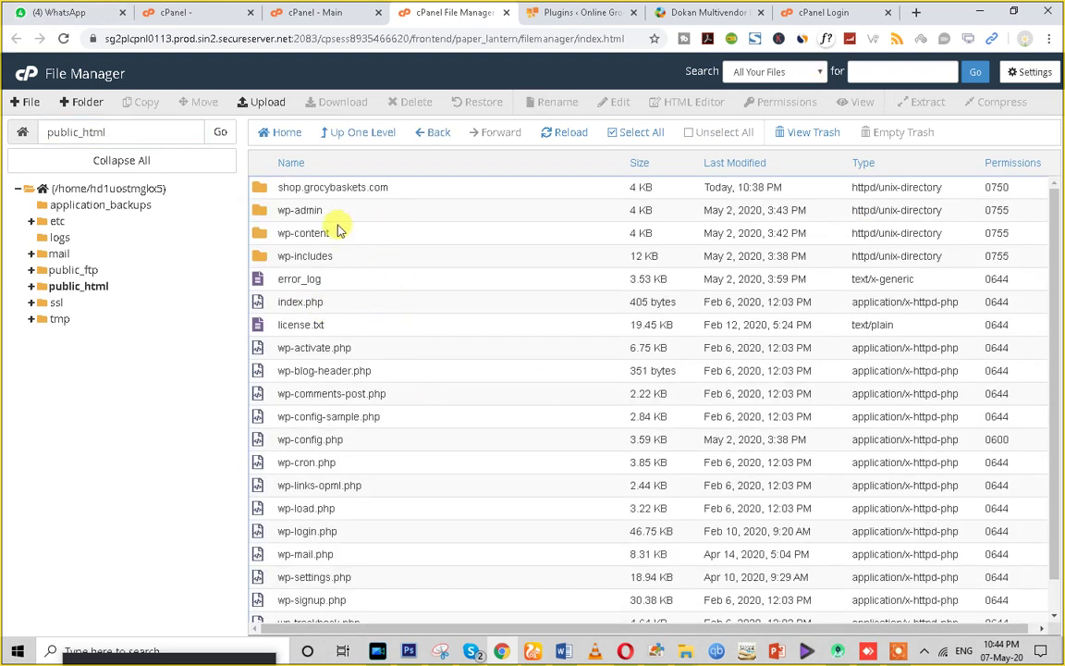
{"action": "double_click", "coordinate": [352, 189]}
{"action": "double_click", "coordinate": [430, 191]}
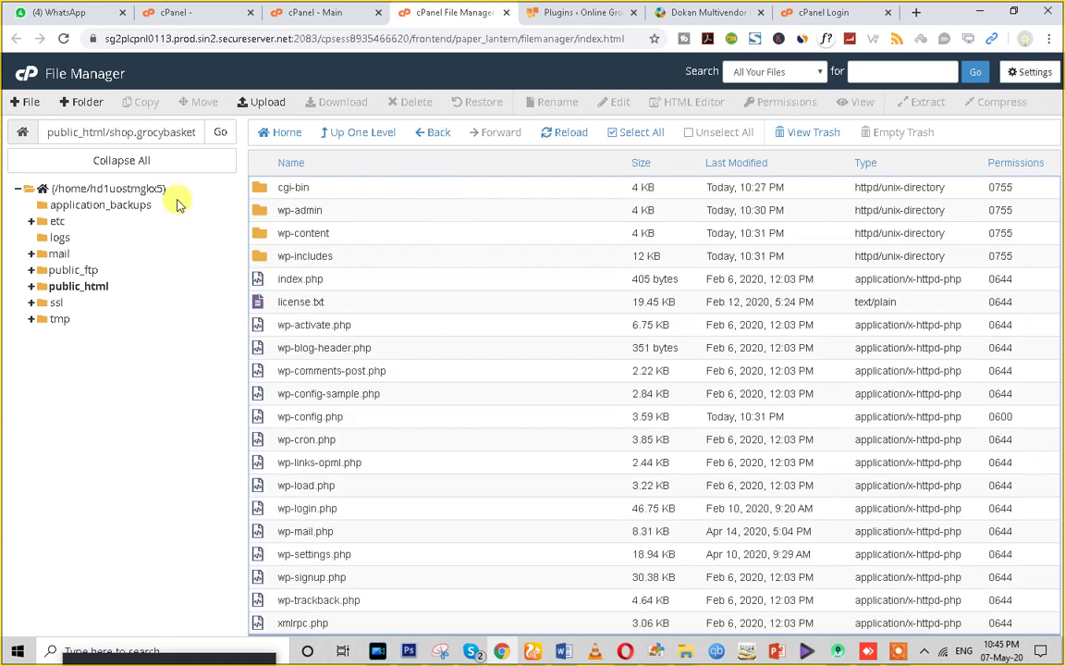
{"action": "left_click", "coordinate": [177, 131]}
{"action": "type", "text": "s.com"}
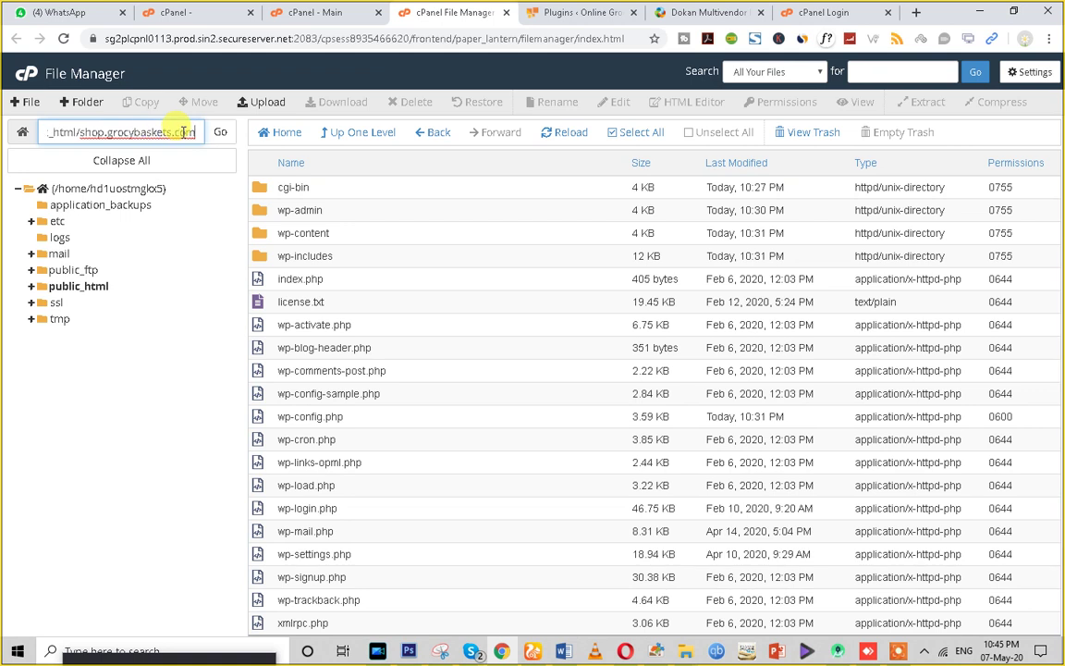
- Go into wp-content > plugins > dokan-pro in File Manager
{"action": "left_click", "coordinate": [574, 12]}
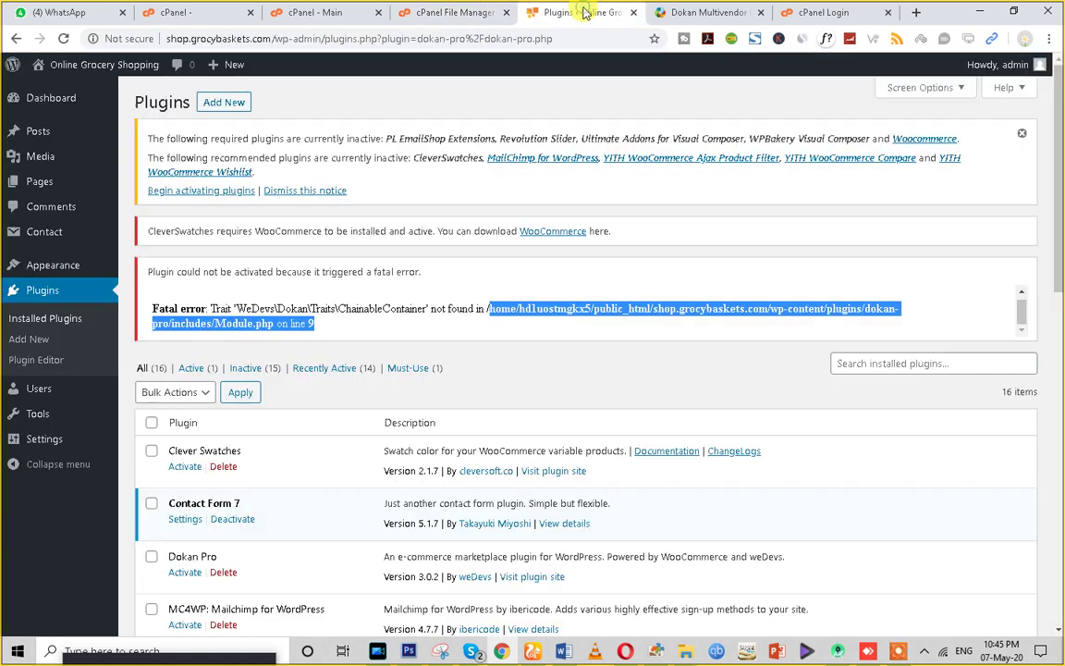
{"action": "left_click", "coordinate": [636, 315]}
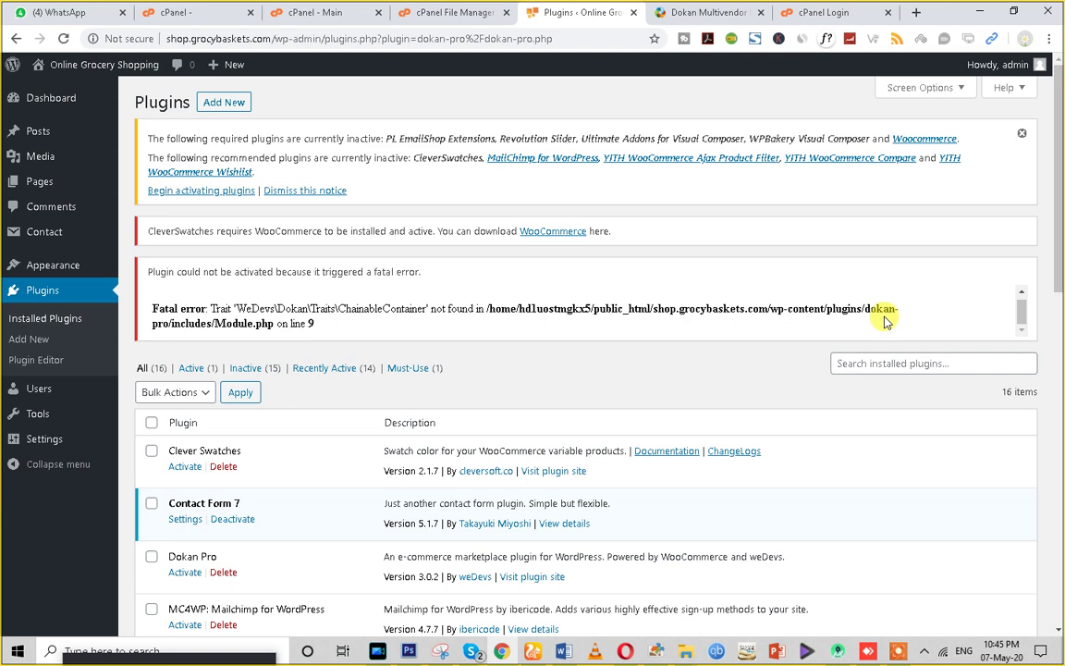
{"action": "left_click", "coordinate": [426, 12]}
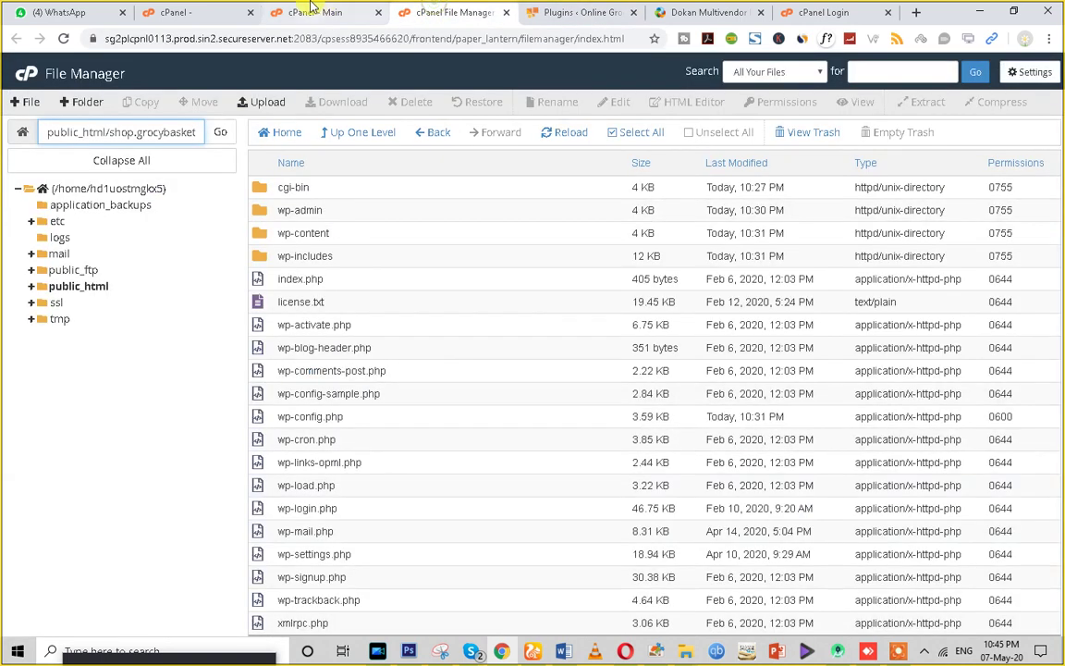
{"action": "left_click", "coordinate": [310, 12]}
{"action": "left_click", "coordinate": [182, 8]}
{"action": "left_click", "coordinate": [314, 12]}
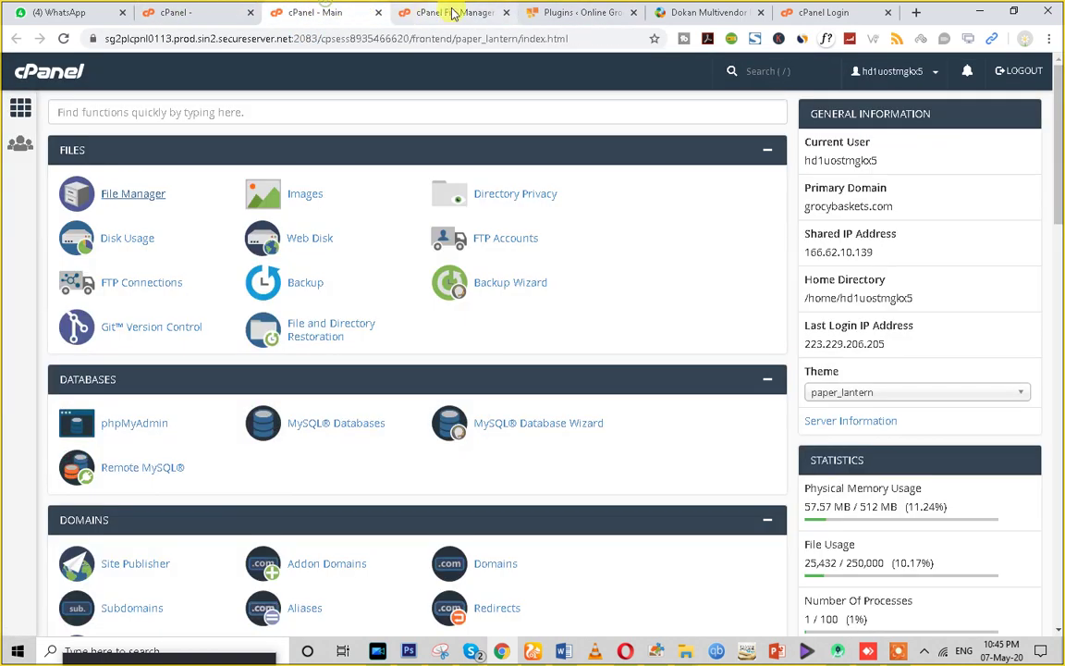
{"action": "left_click", "coordinate": [452, 12]}
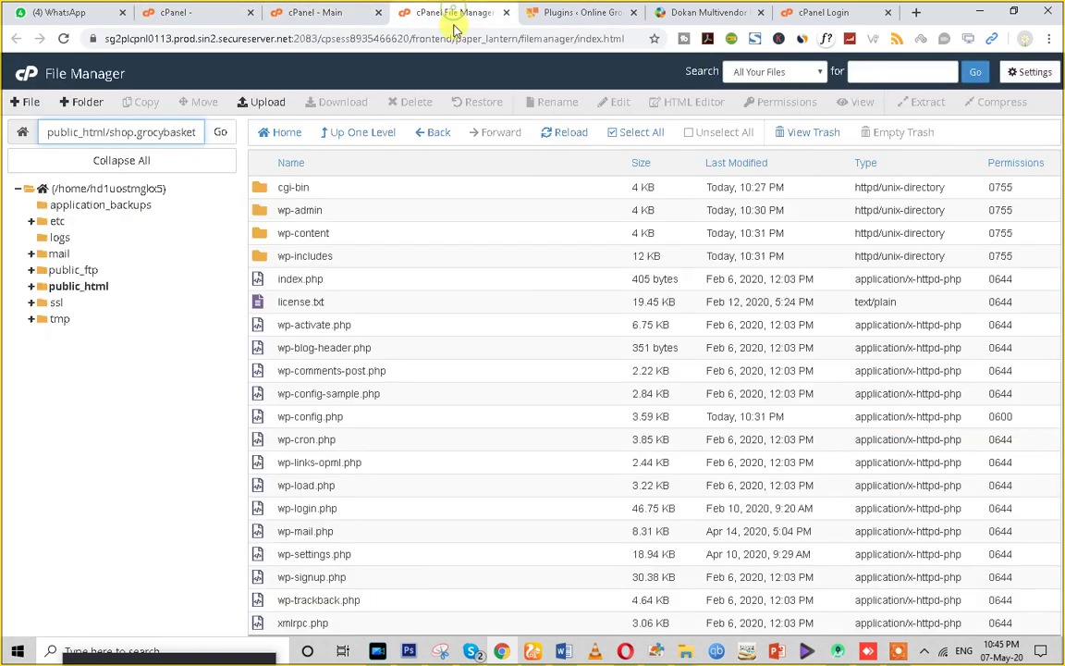
{"action": "double_click", "coordinate": [343, 235]}
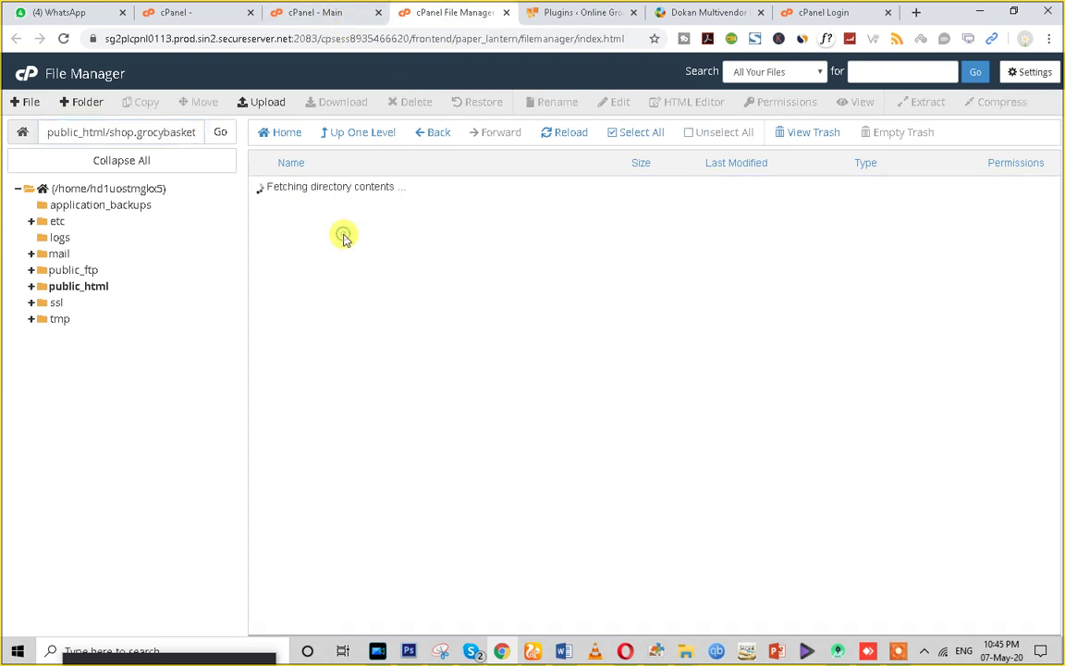
{"action": "double_click", "coordinate": [331, 235]}
{"action": "double_click", "coordinate": [360, 239]}
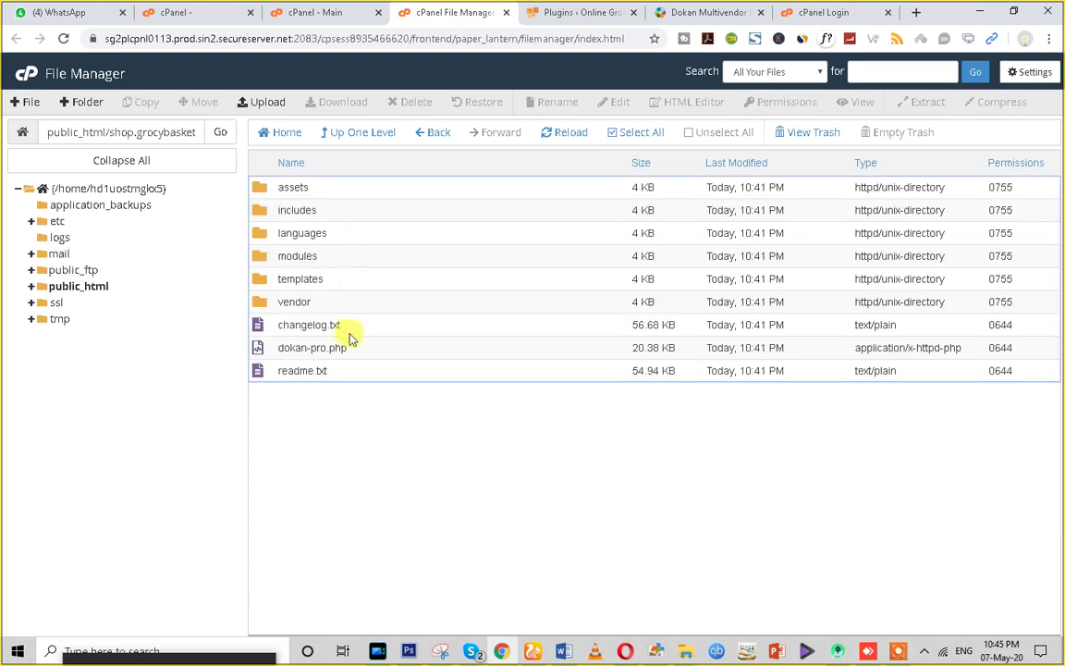
- Open the includes folder and choose to edit Module.php
{"action": "left_click", "coordinate": [560, 11]}
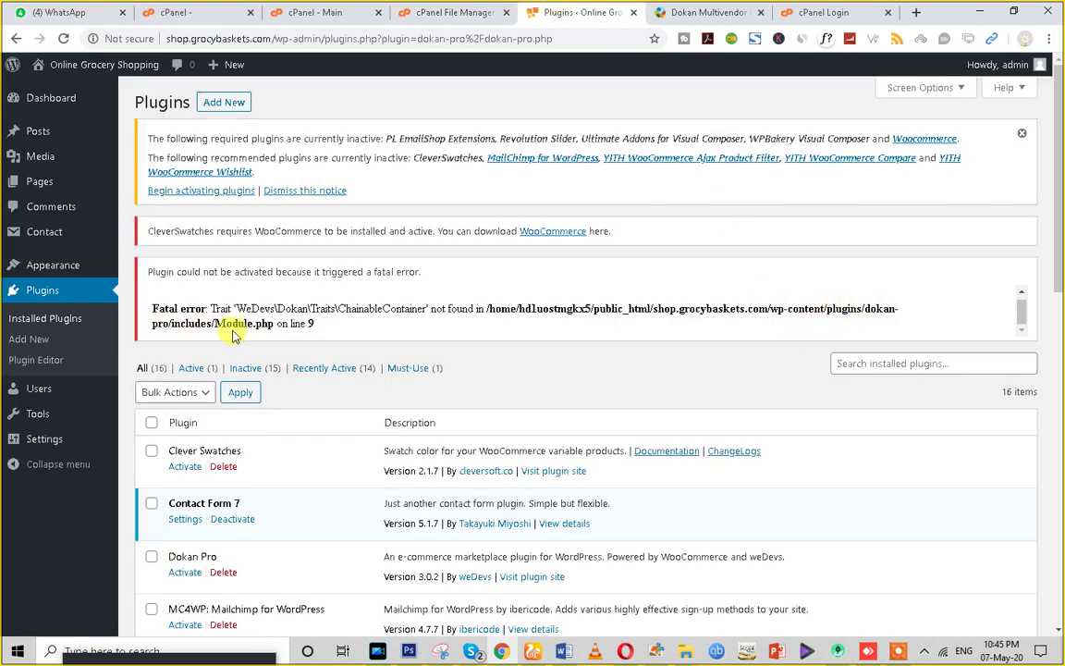
{"action": "left_click", "coordinate": [447, 11]}
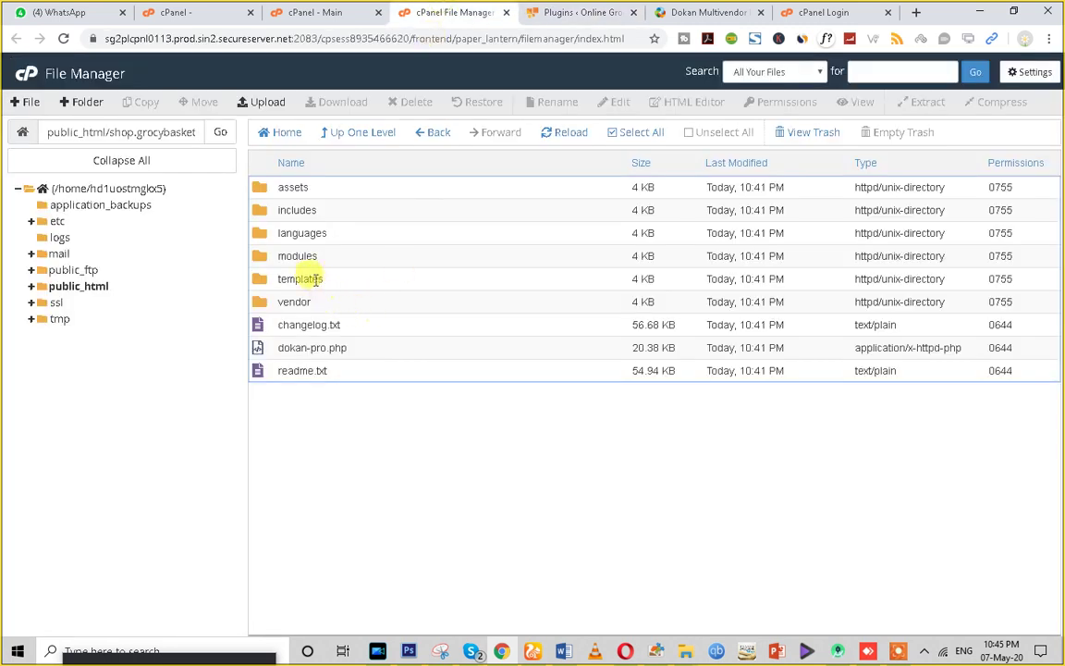
{"action": "double_click", "coordinate": [324, 215]}
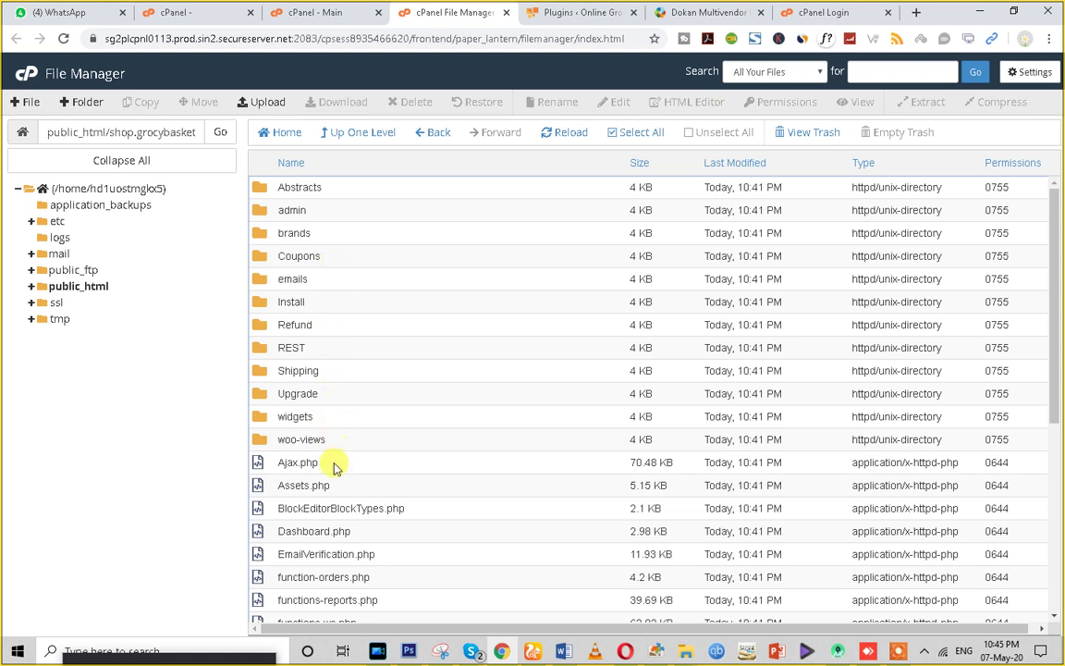
{"action": "scroll", "coordinate": [340, 504], "scroll_direction": "down", "scroll_amount": 2}
{"action": "scroll", "coordinate": [342, 507], "scroll_direction": "down", "scroll_amount": 3}
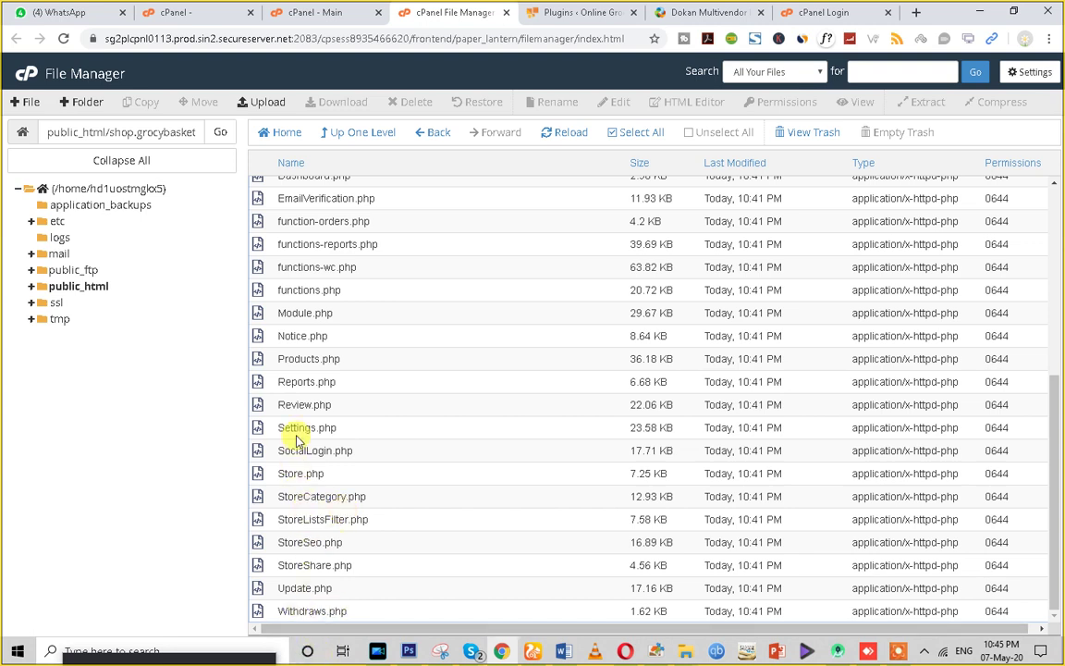
{"action": "left_click", "coordinate": [370, 314]}
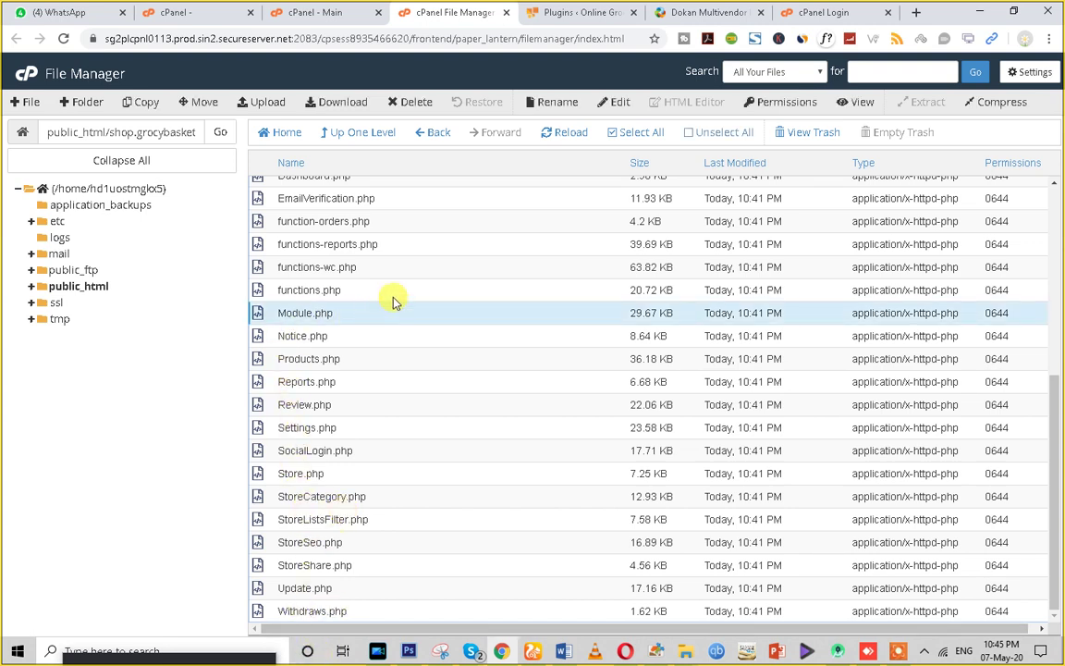
{"action": "left_click", "coordinate": [614, 103]}
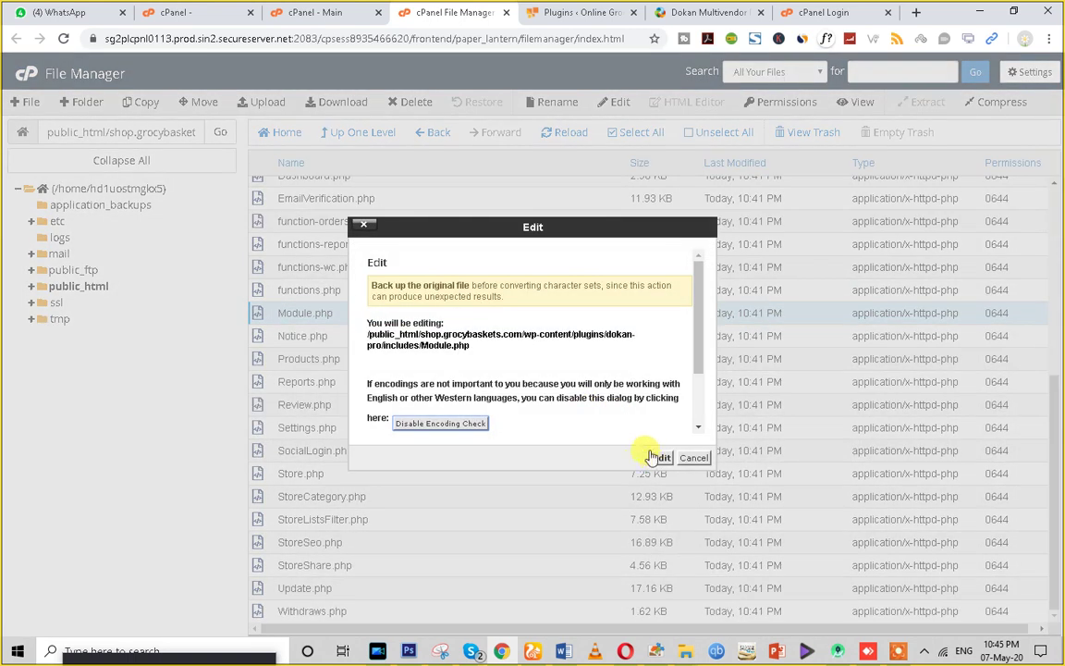
- Edit line 9 of Module.php at ChainableContainer in the code editor and save the file
{"action": "left_click", "coordinate": [658, 456]}
{"action": "left_click", "coordinate": [597, 12]}
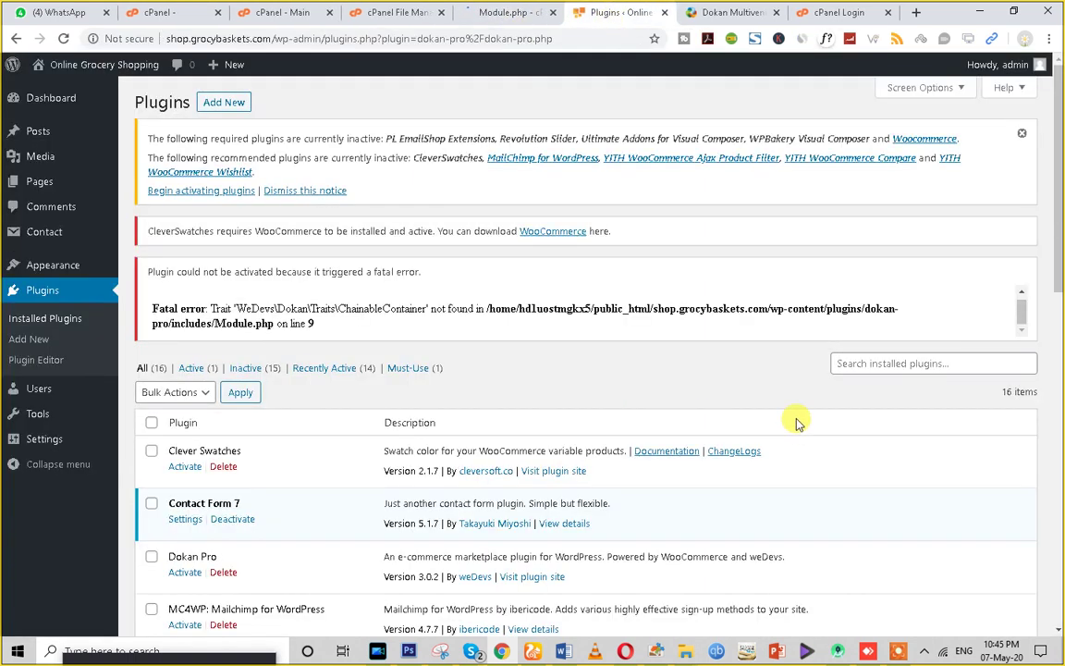
{"action": "left_click_drag", "start_coordinate": [277, 323], "coordinate": [315, 324]}
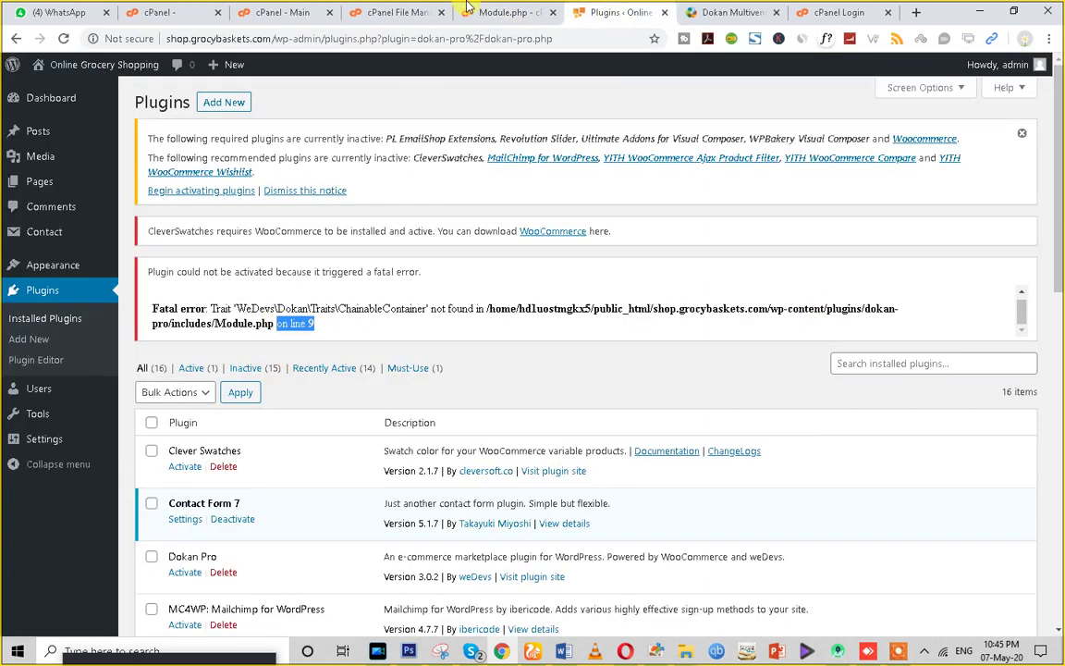
{"action": "left_click", "coordinate": [505, 11]}
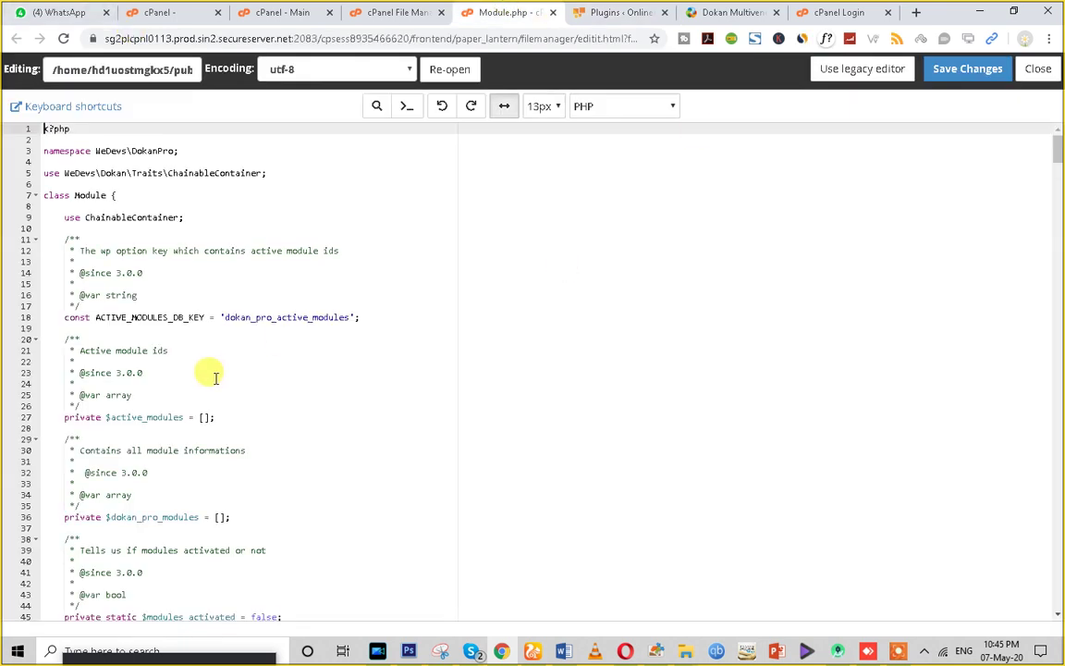
{"action": "left_click", "coordinate": [62, 217]}
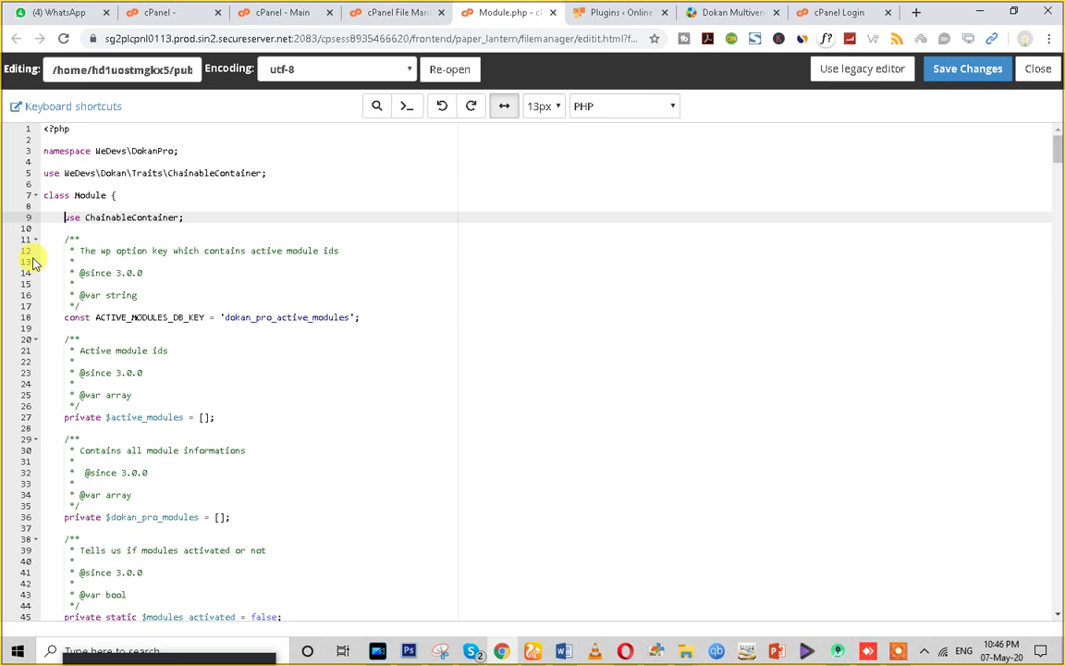
{"action": "scroll", "coordinate": [288, 445], "scroll_direction": "down", "scroll_amount": 3}
{"action": "scroll", "coordinate": [287, 446], "scroll_direction": "up", "scroll_amount": 3}
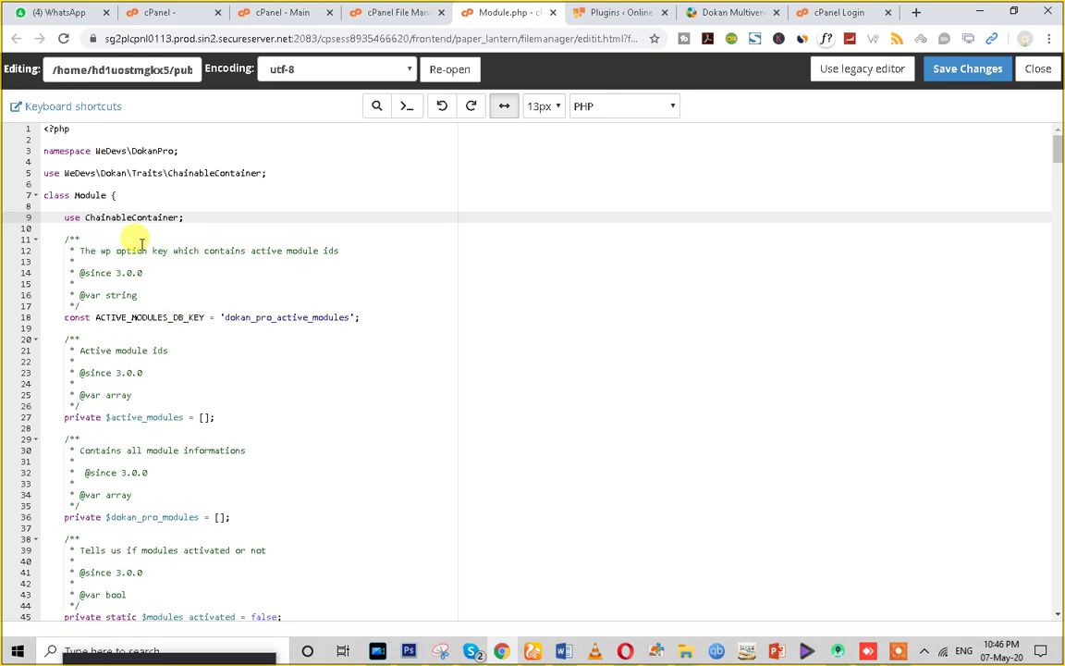
{"action": "left_click", "coordinate": [85, 217]}
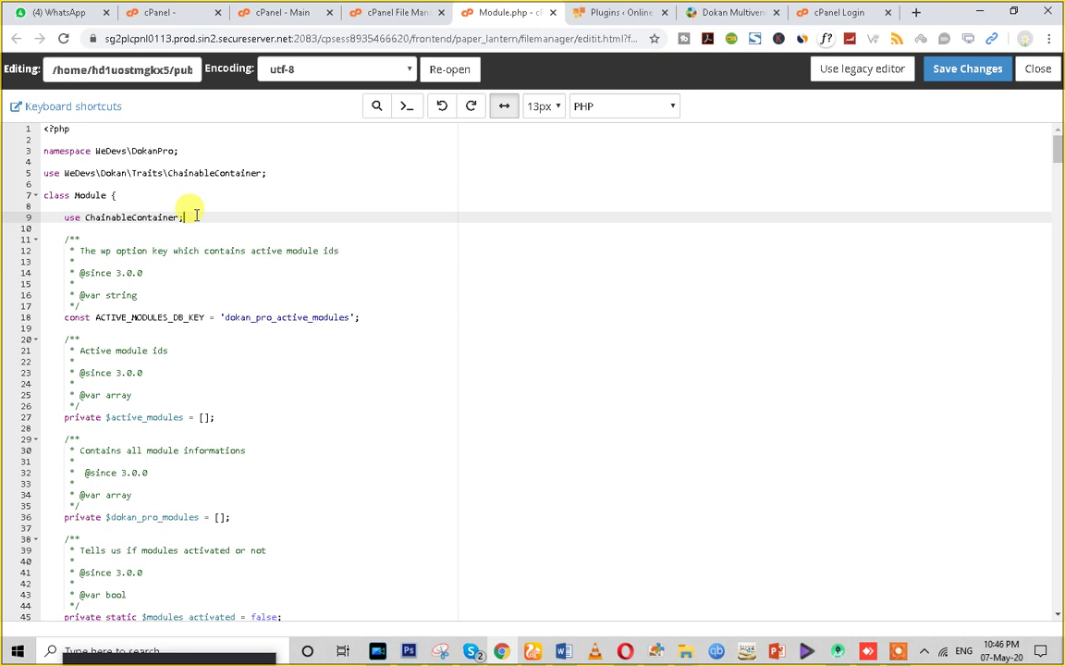
{"action": "left_click", "coordinate": [960, 70]}
- Reload the WordPress Plugins page to check the fatal error is gone
{"action": "left_click", "coordinate": [610, 11]}
{"action": "key", "text": "ctrl+Tab"}
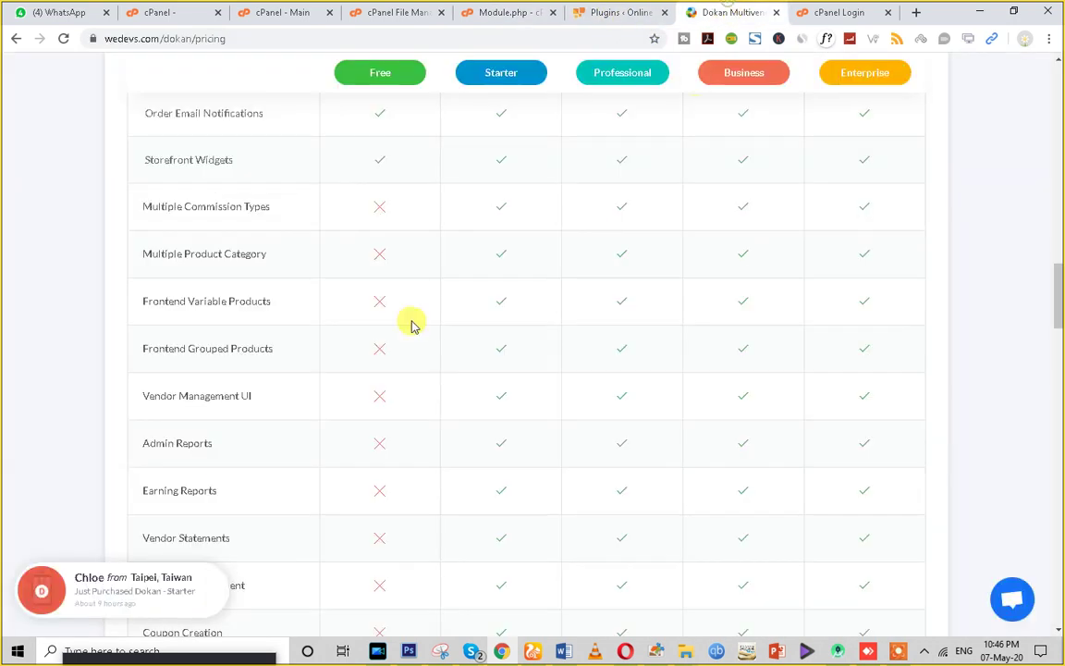
{"action": "left_click", "coordinate": [492, 11]}
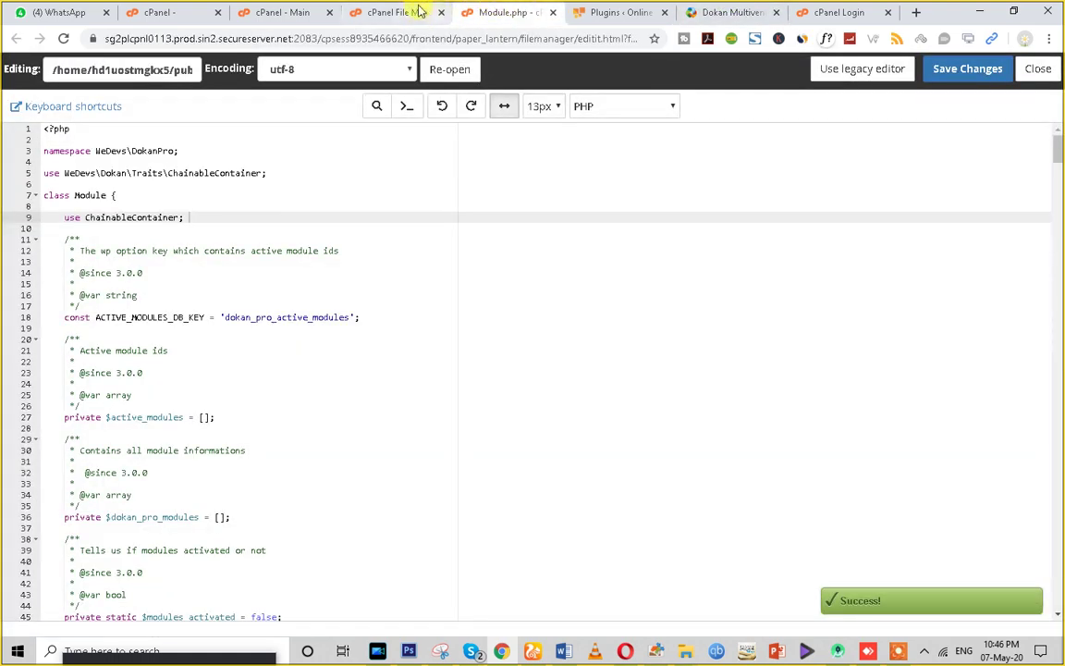
{"action": "left_click", "coordinate": [597, 12]}
{"action": "left_click", "coordinate": [63, 38]}
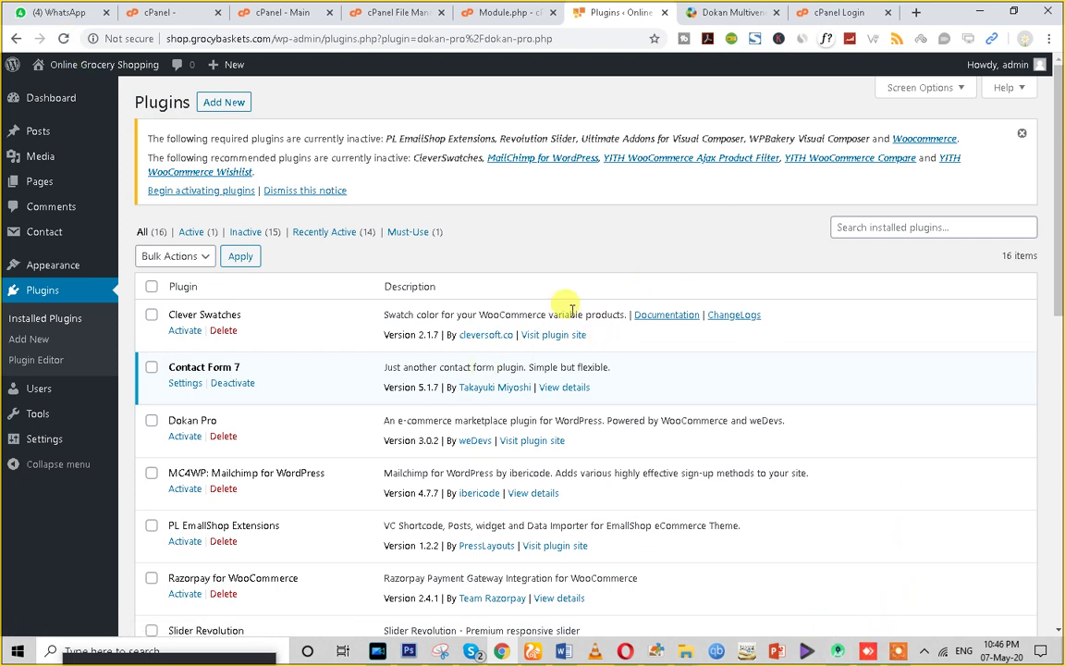
- Bulk-activate all plugins and try activating Dokan Pro on its own, which fails
{"action": "left_click", "coordinate": [151, 287]}
{"action": "left_click", "coordinate": [177, 256]}
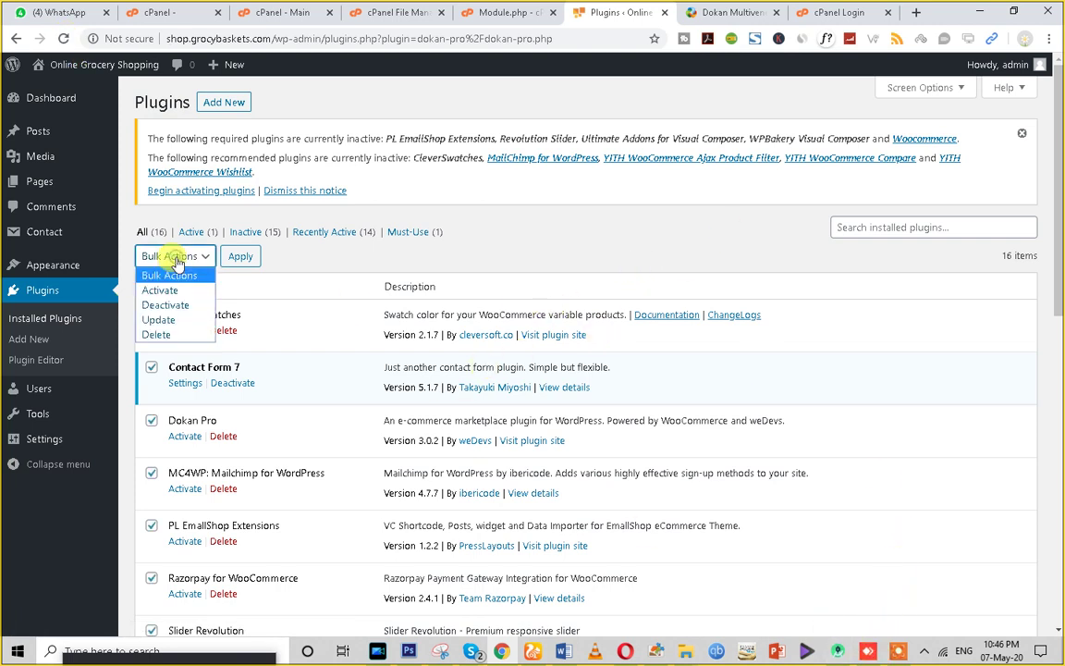
{"action": "left_click", "coordinate": [64, 39]}
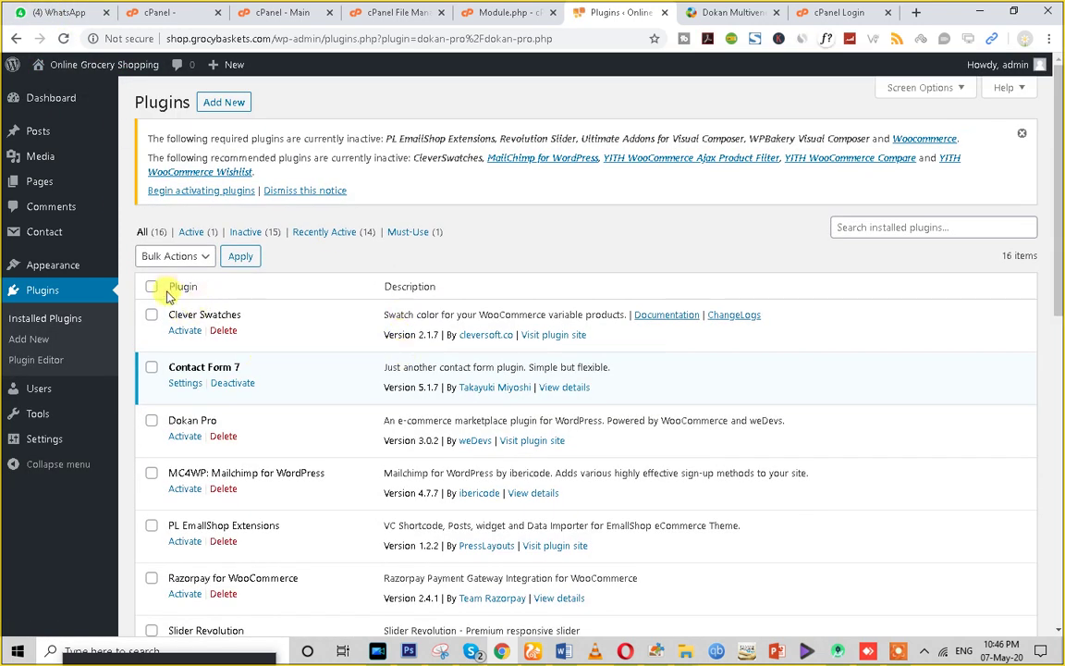
{"action": "left_click", "coordinate": [149, 287]}
{"action": "left_click", "coordinate": [180, 256]}
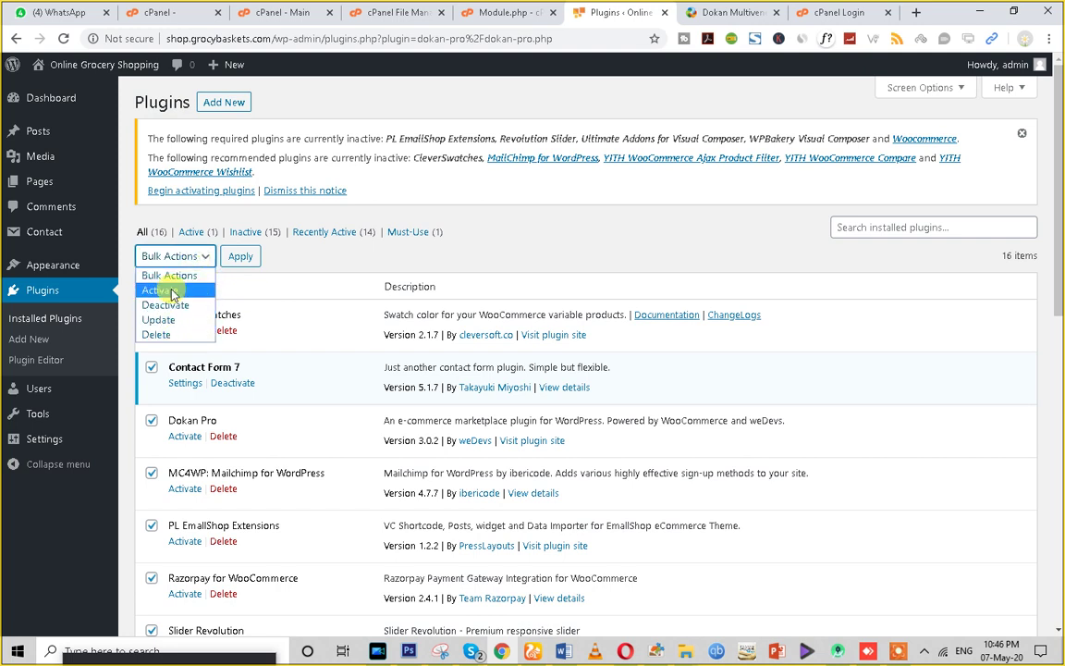
{"action": "left_click", "coordinate": [160, 289]}
{"action": "left_click", "coordinate": [237, 259]}
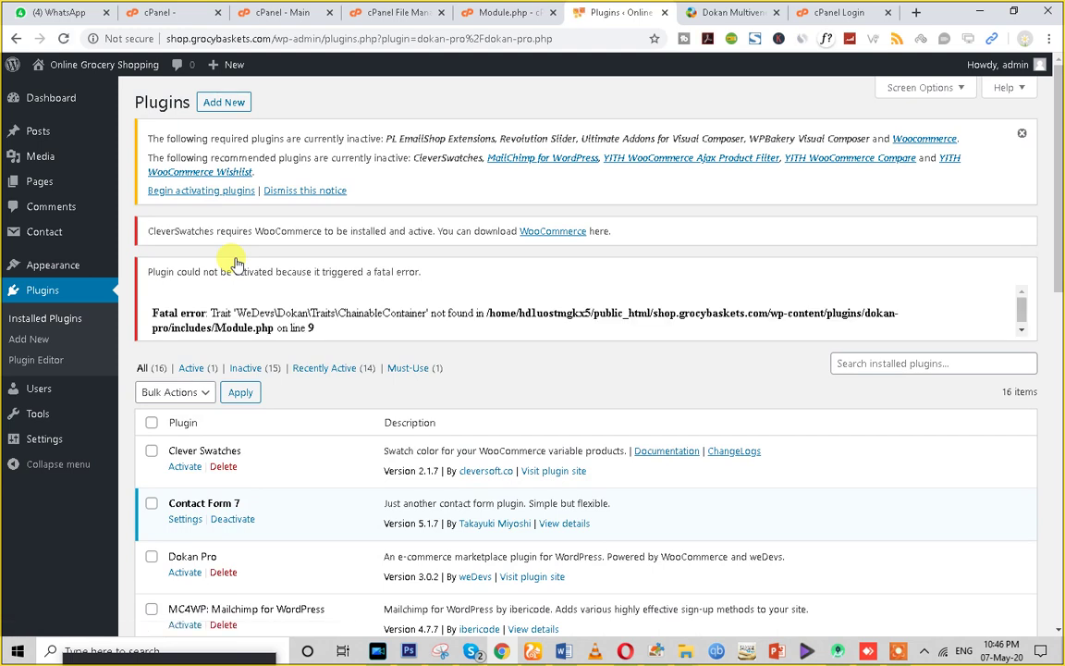
{"action": "scroll", "coordinate": [236, 264], "scroll_direction": "down", "scroll_amount": 2}
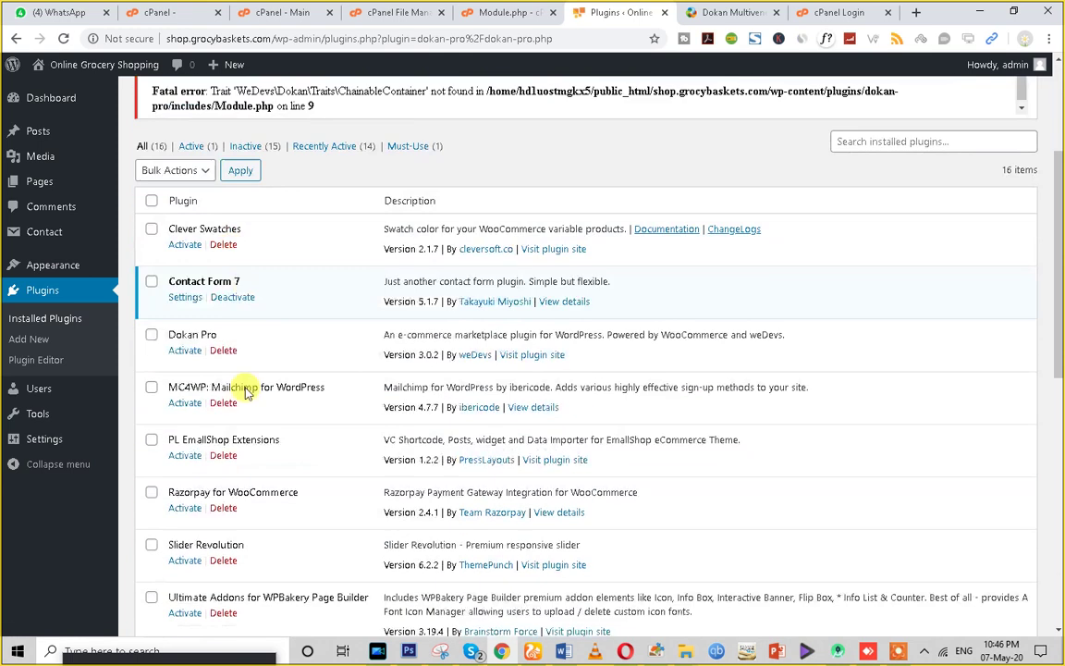
{"action": "left_click", "coordinate": [183, 355]}
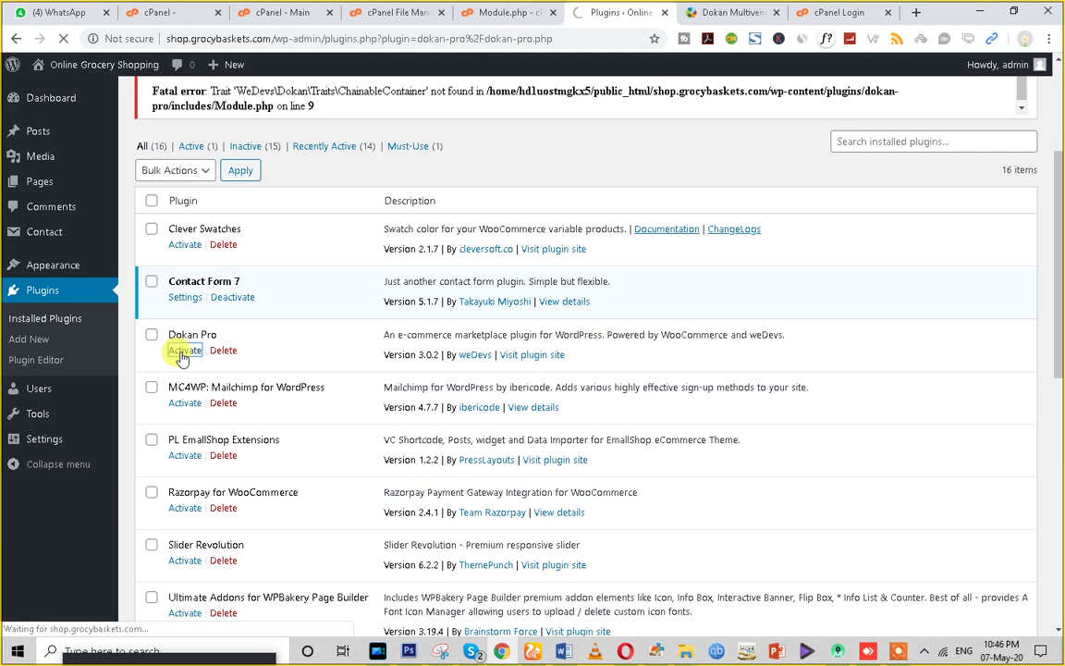
- Bulk-activate every plugin except Dokan Pro
{"action": "scroll", "coordinate": [374, 373], "scroll_direction": "down", "scroll_amount": 1}
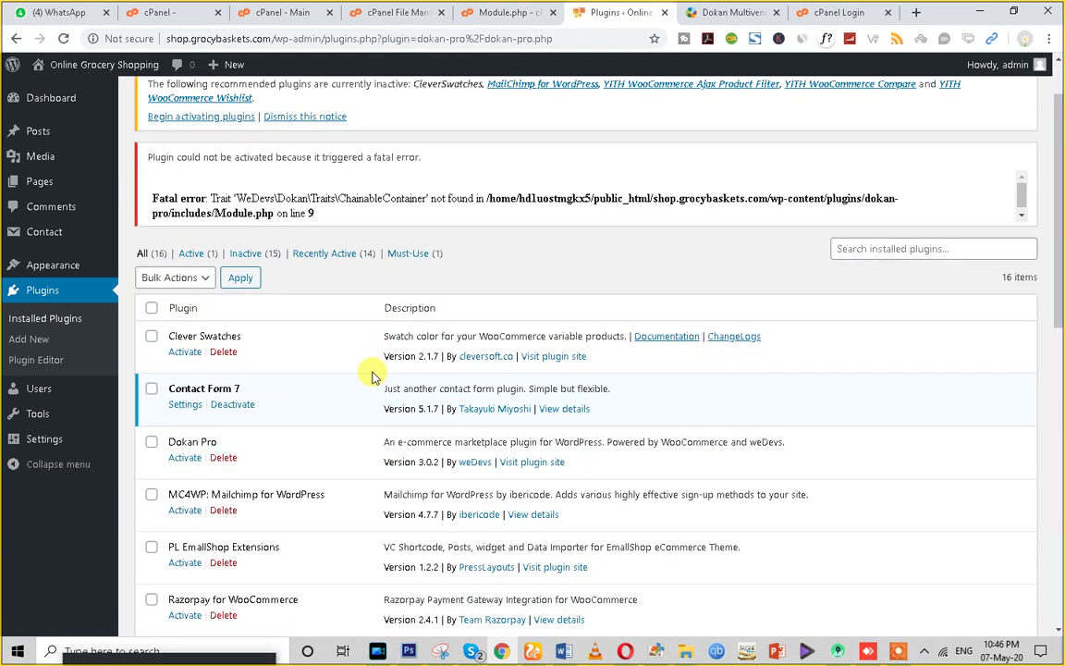
{"action": "left_click", "coordinate": [150, 336]}
{"action": "left_click", "coordinate": [151, 308]}
{"action": "left_click", "coordinate": [151, 445]}
{"action": "left_click", "coordinate": [171, 278]}
{"action": "left_click", "coordinate": [176, 309]}
{"action": "left_click", "coordinate": [237, 277]}
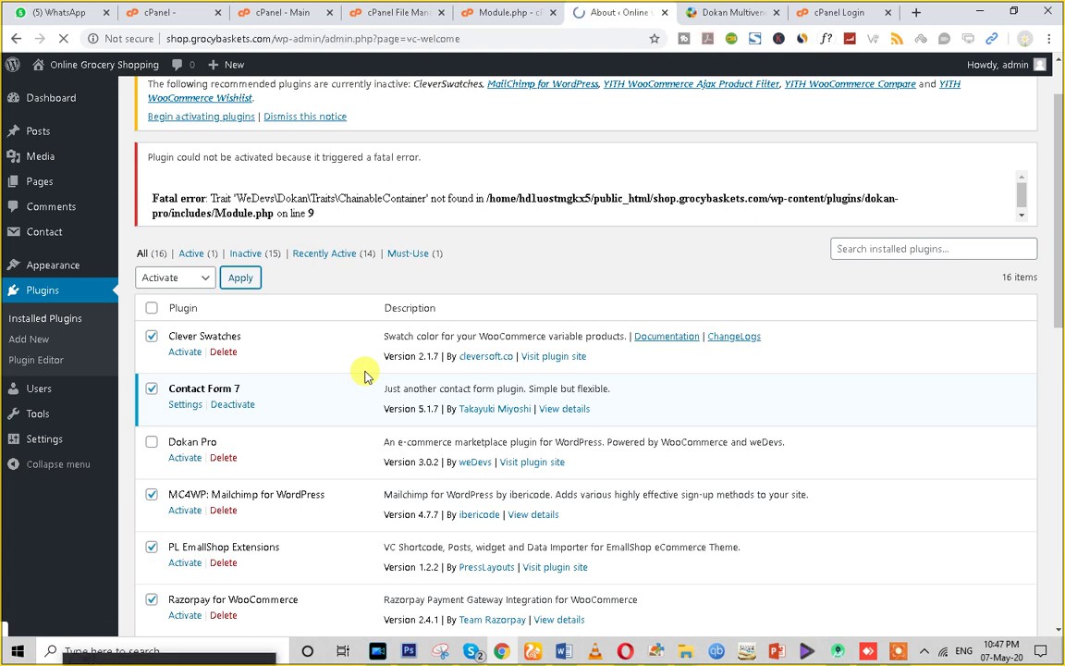
{"action": "scroll", "coordinate": [66, 380], "scroll_direction": "down", "scroll_amount": 1}
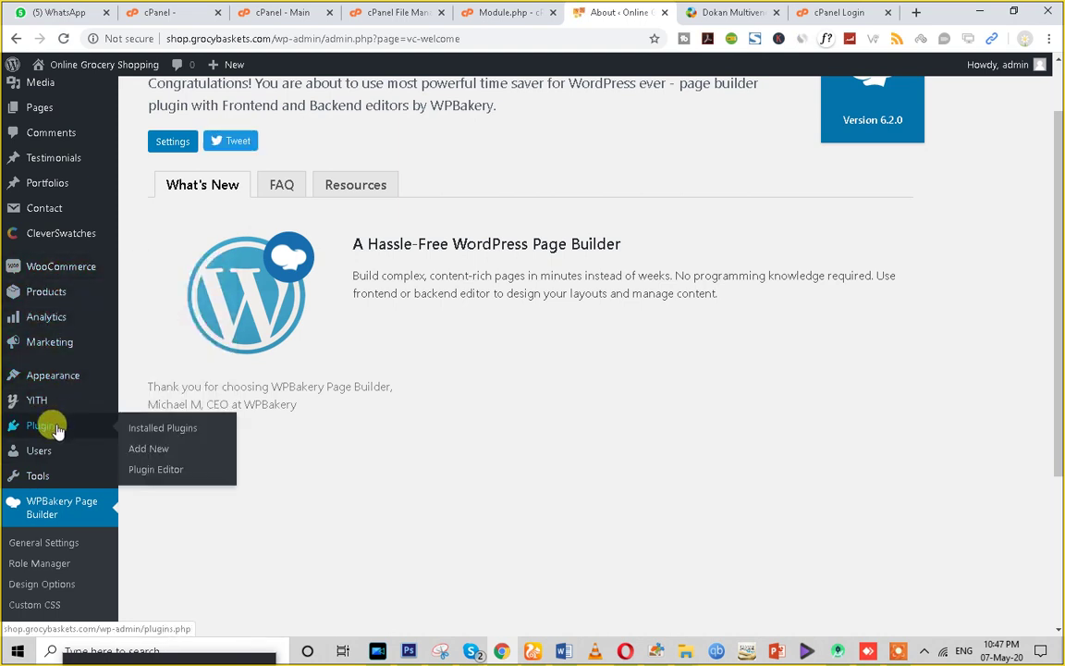
{"action": "left_click", "coordinate": [55, 428]}
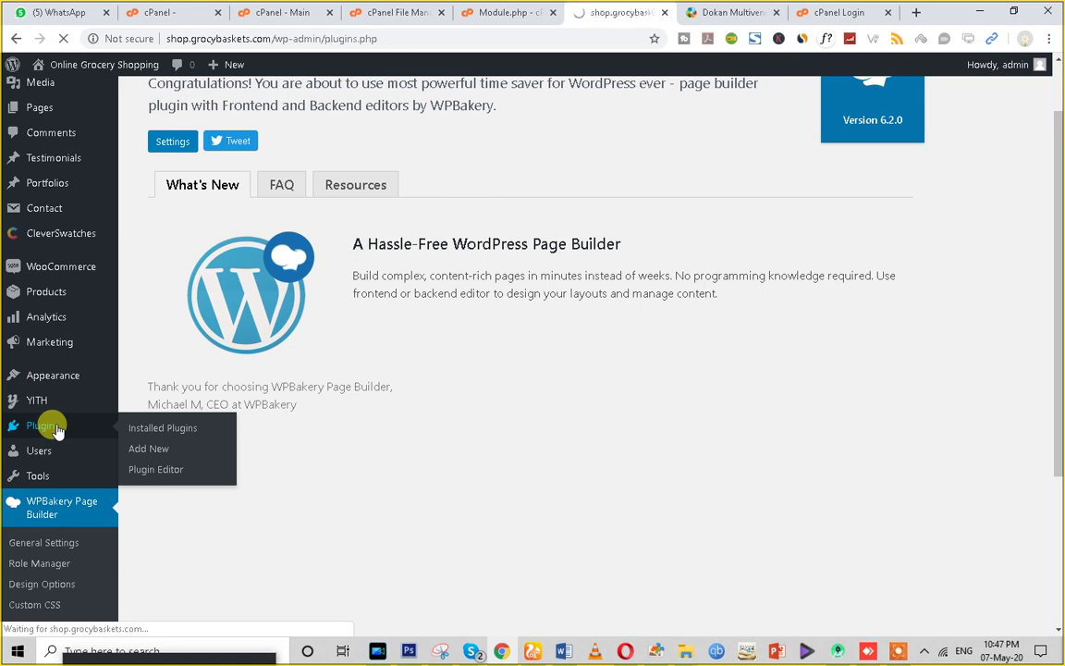
- Delete Dokan Pro from the Plugins list, confirming the deletion with OK
{"action": "scroll", "coordinate": [213, 363], "scroll_direction": "down", "scroll_amount": 1}
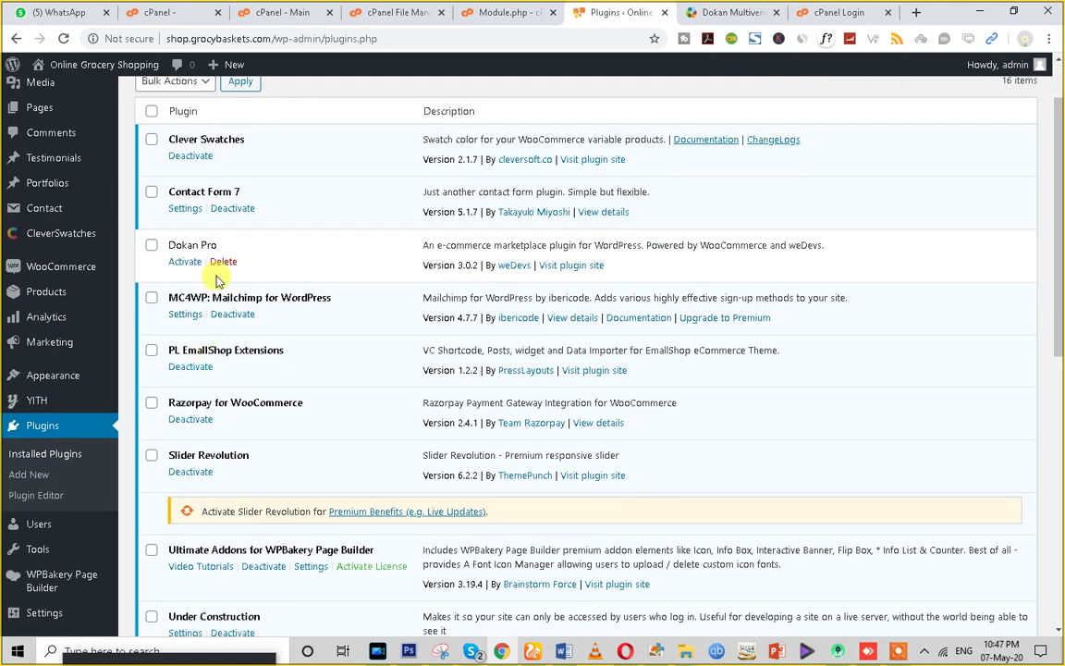
{"action": "left_click", "coordinate": [224, 262]}
{"action": "left_click", "coordinate": [609, 119]}
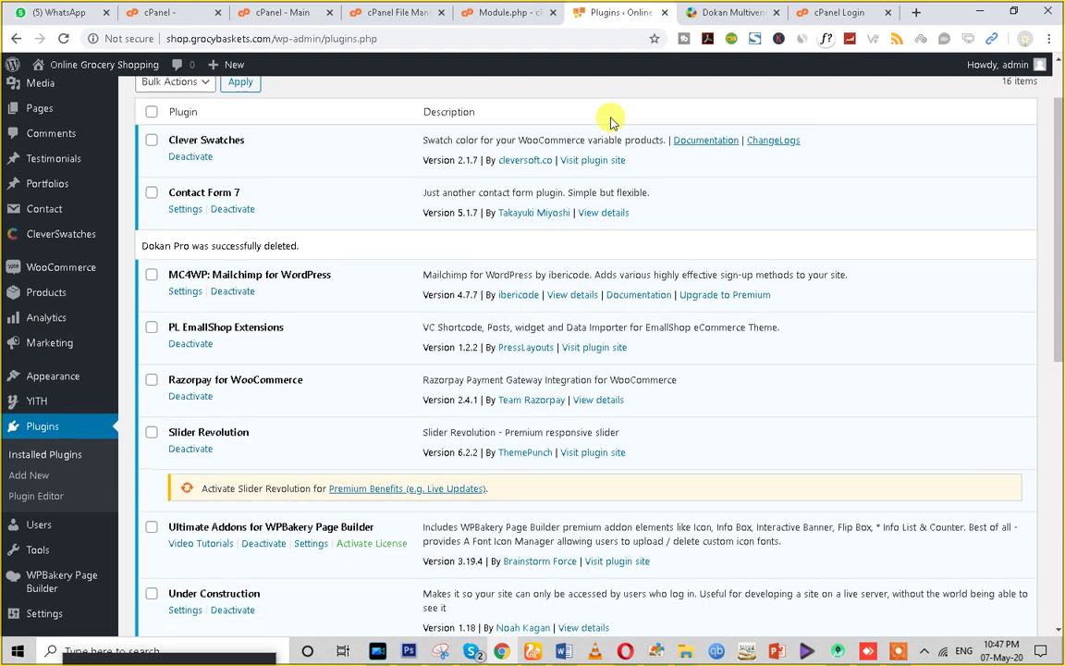
{"action": "scroll", "coordinate": [608, 119], "scroll_direction": "up", "scroll_amount": 2}
{"action": "left_click", "coordinate": [225, 103]}
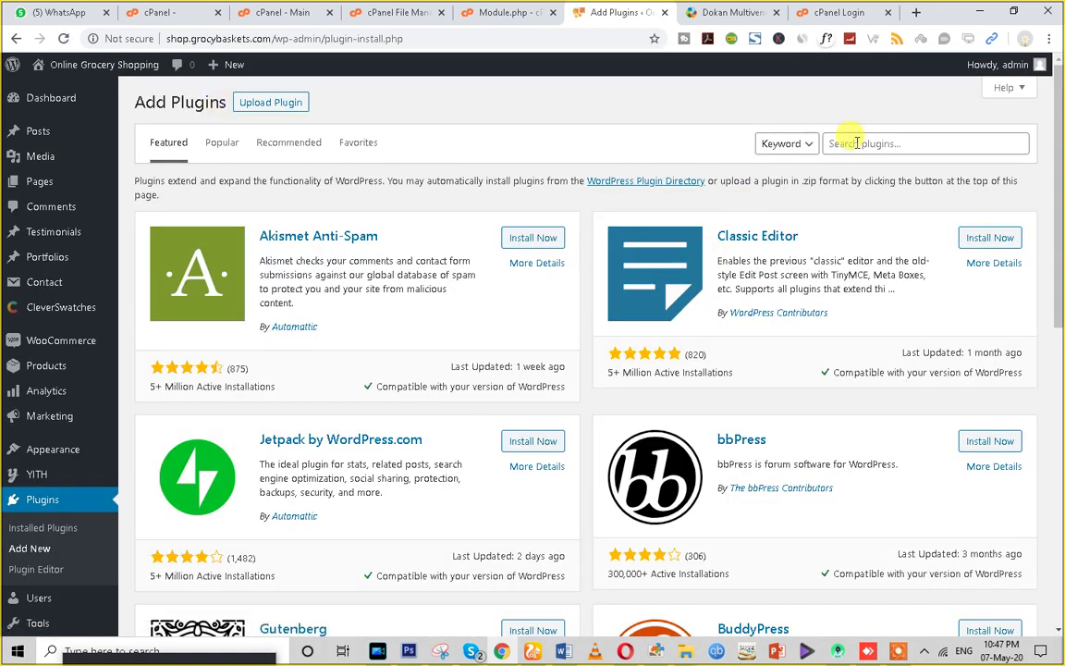
- Search Add Plugins for 'dokan', then review the Dokan yearly pricing plans
{"action": "left_click", "coordinate": [856, 143]}
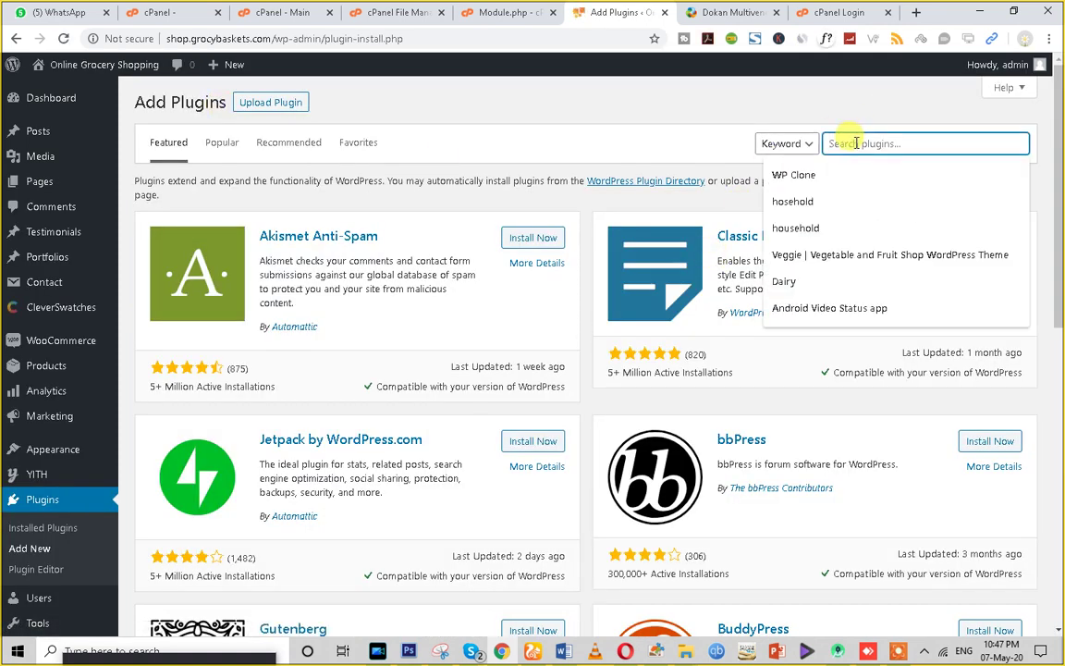
{"action": "type", "text": "dokan"}
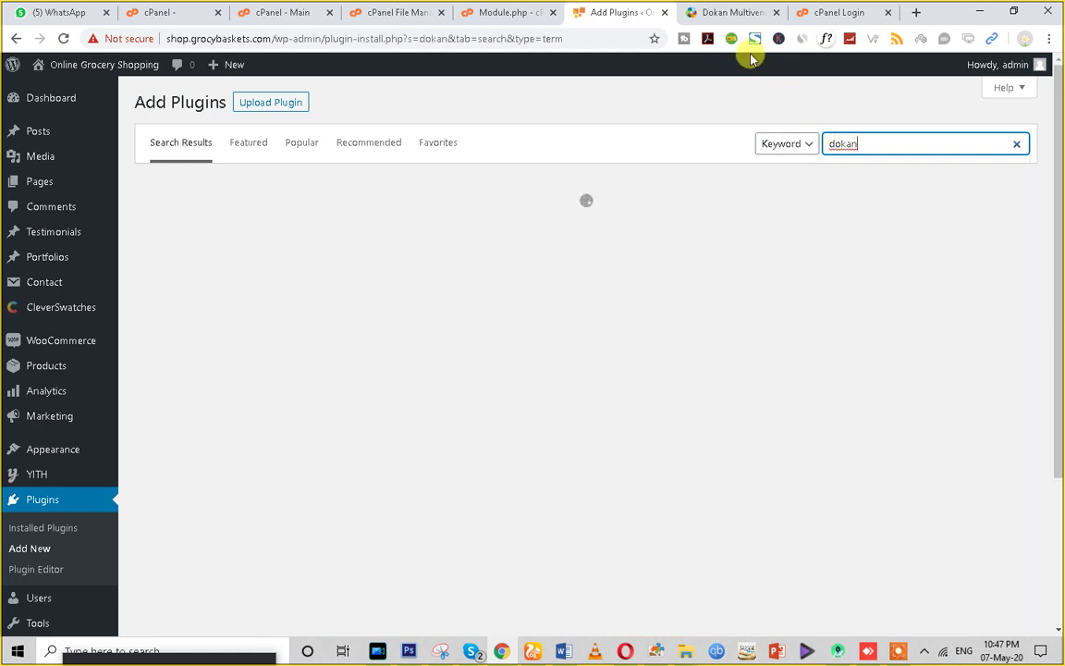
{"action": "left_click", "coordinate": [721, 12]}
{"action": "scroll", "coordinate": [271, 400], "scroll_direction": "up", "scroll_amount": 10}
{"action": "scroll", "coordinate": [271, 400], "scroll_direction": "up", "scroll_amount": 12}
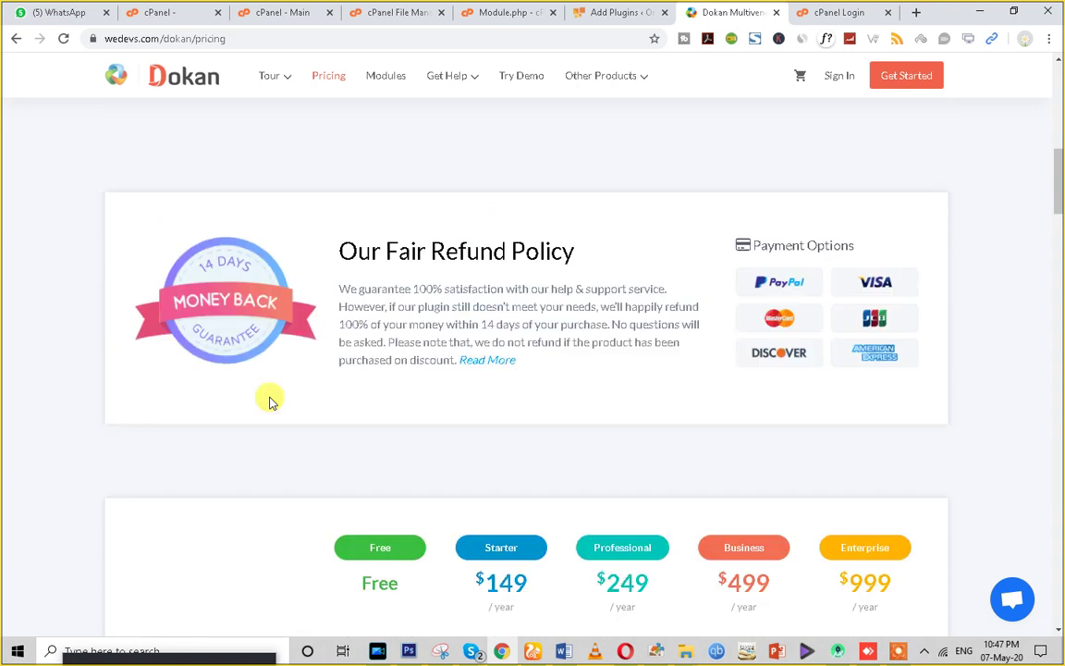
- Highlight the Free plan's Unlimited Vendors, Order Management, Vendor Withdraw and Store Widgets features, then return to the plugin search
{"action": "scroll", "coordinate": [125, 282], "scroll_direction": "down", "scroll_amount": 2}
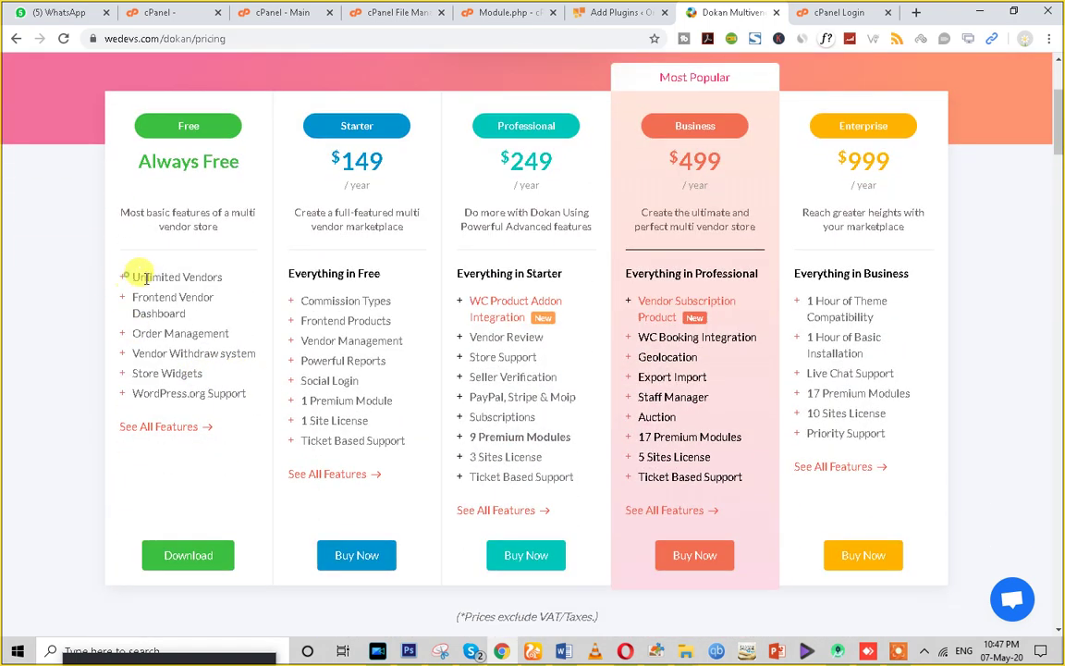
{"action": "left_click_drag", "start_coordinate": [133, 277], "coordinate": [224, 277]}
{"action": "left_click_drag", "start_coordinate": [134, 297], "coordinate": [229, 334]}
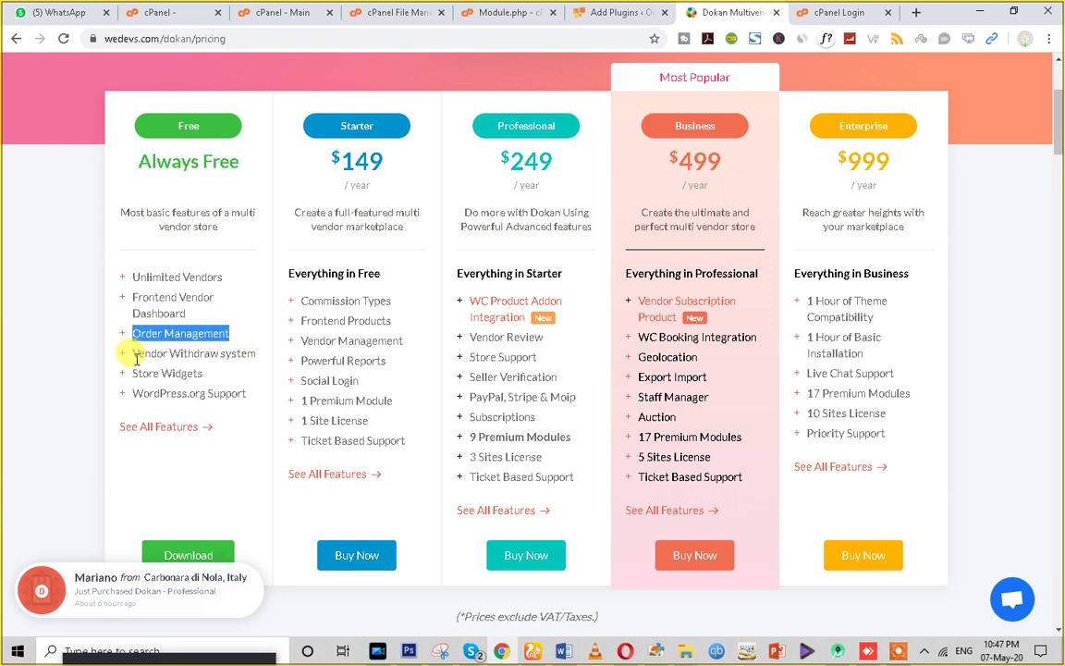
{"action": "left_click_drag", "start_coordinate": [131, 353], "coordinate": [256, 353]}
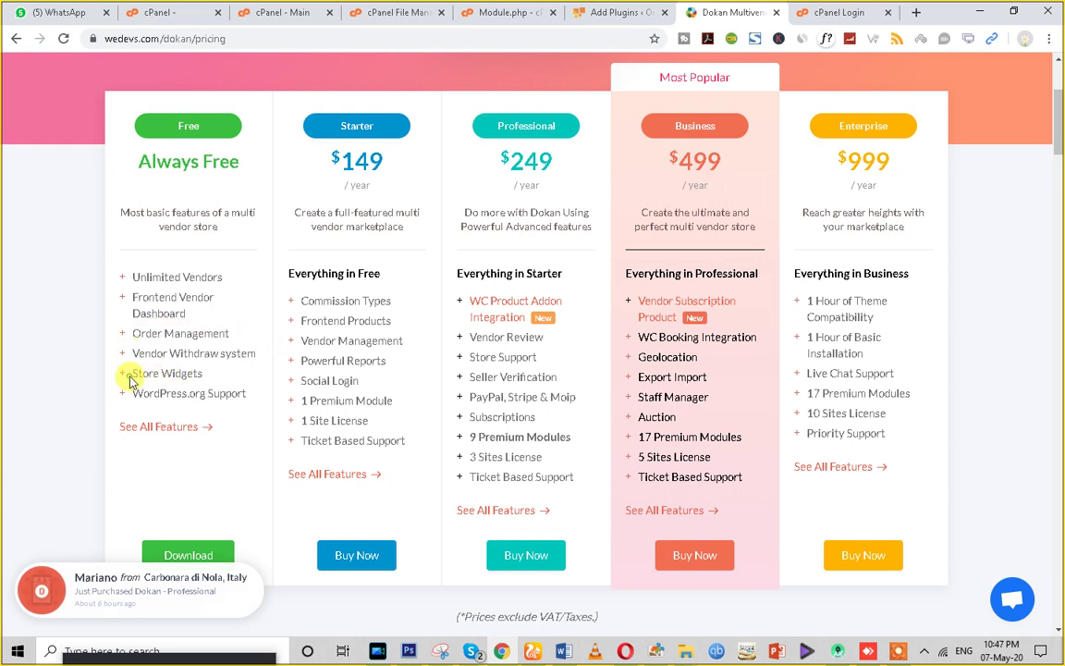
{"action": "left_click_drag", "start_coordinate": [131, 374], "coordinate": [217, 379]}
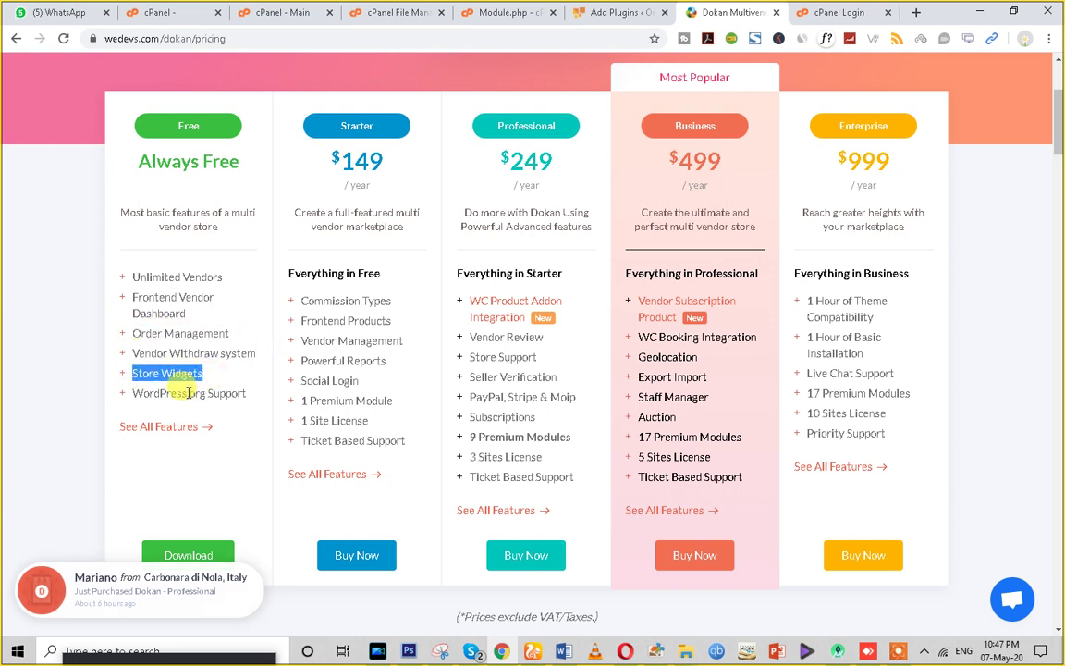
{"action": "left_click", "coordinate": [601, 12]}
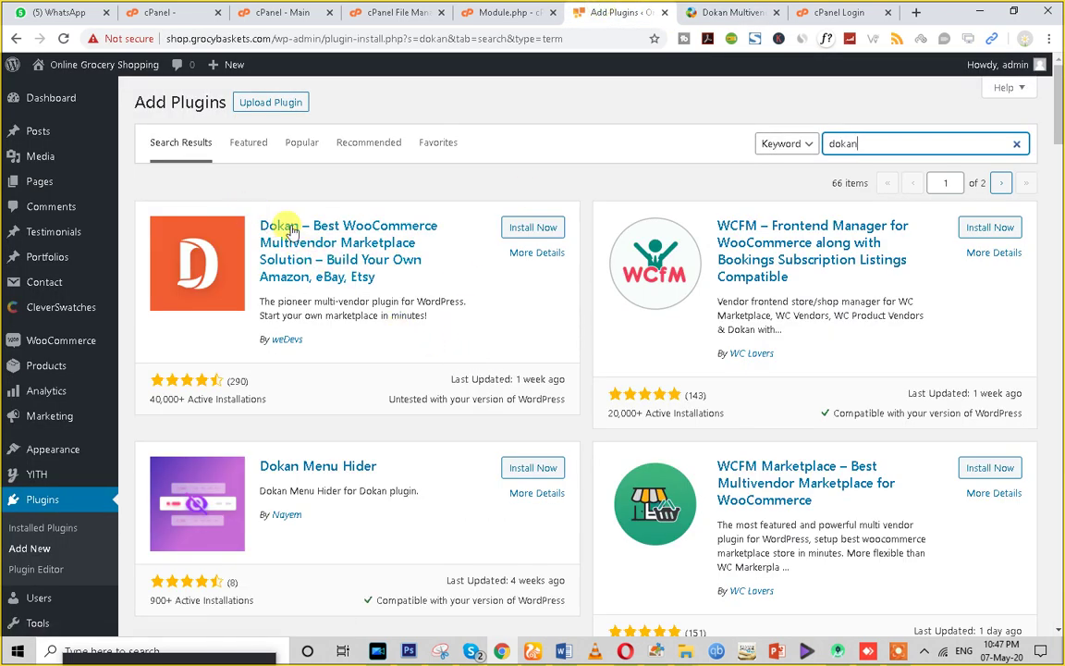
- Install the free Dokan plugin and compare its 40,000+ installations with WCFM's 20,000+ and 143 ratings
{"action": "left_click", "coordinate": [531, 230]}
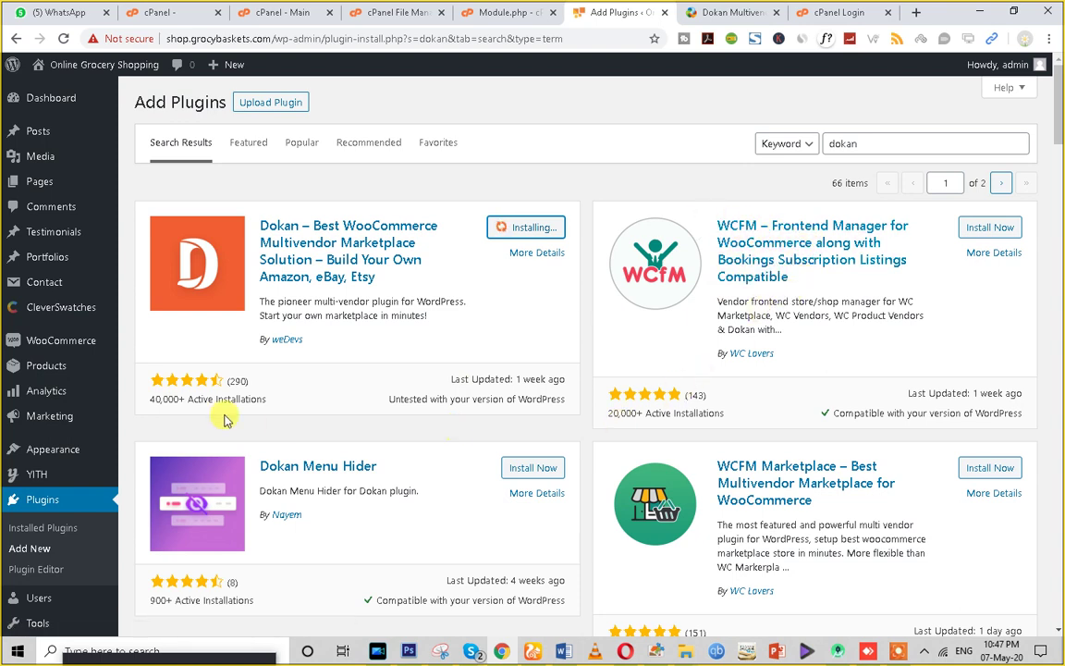
{"action": "triple_click", "coordinate": [630, 414]}
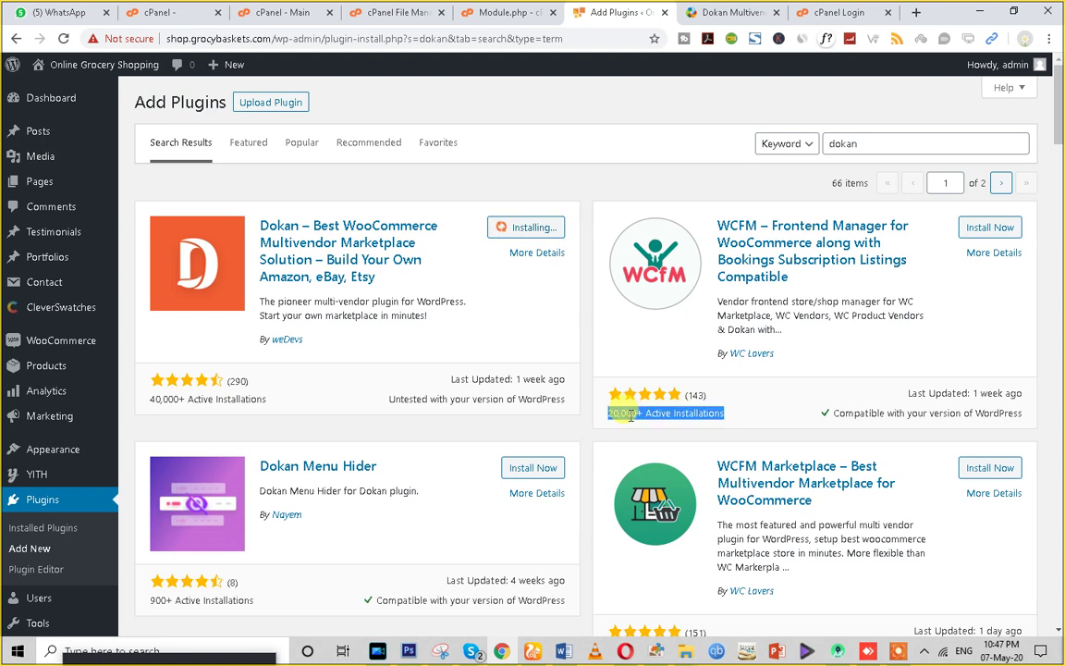
{"action": "triple_click", "coordinate": [167, 400]}
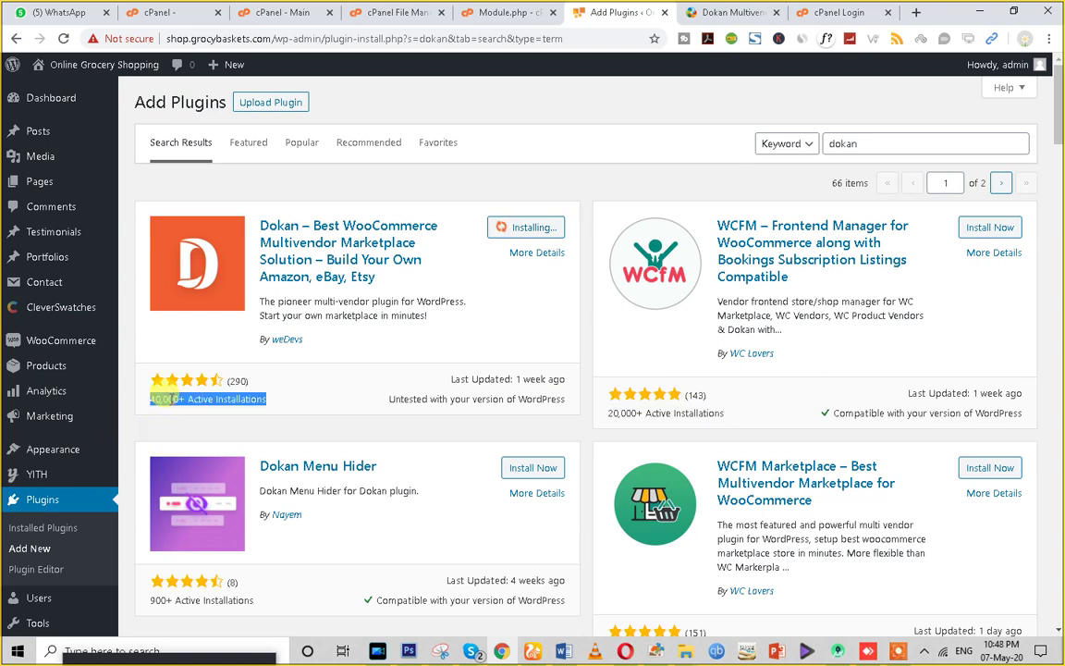
{"action": "double_click", "coordinate": [693, 395]}
{"action": "scroll", "coordinate": [686, 442], "scroll_direction": "down", "scroll_amount": 3}
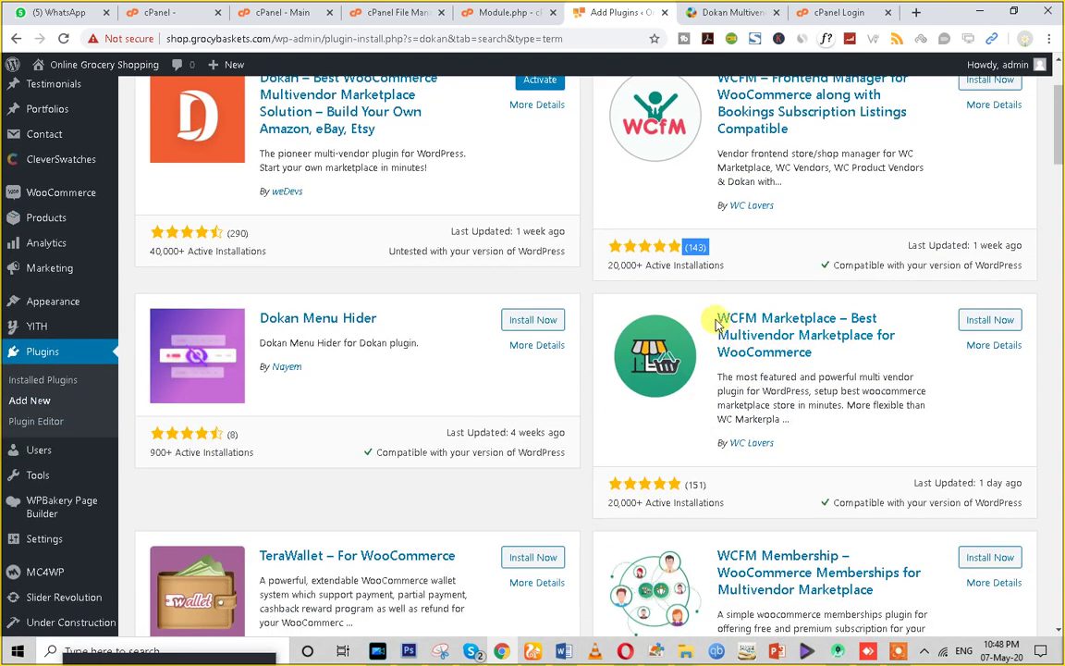
{"action": "left_click_drag", "start_coordinate": [725, 307], "coordinate": [825, 351]}
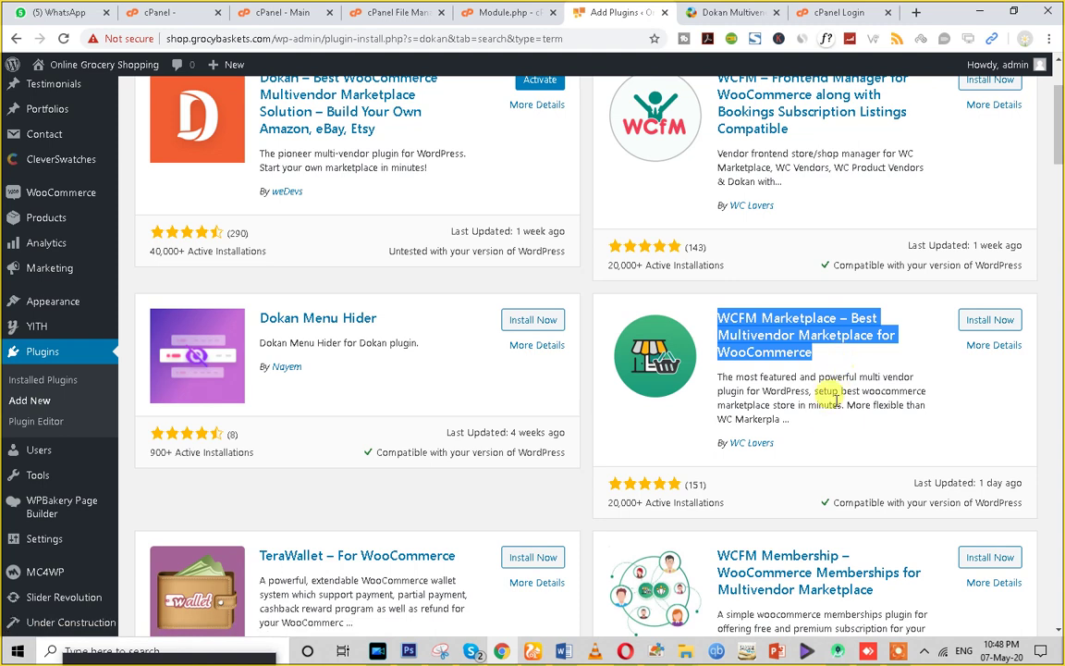
- Glance at the WCFM Marketplace details, then activate the Dokan plugin
{"action": "scroll", "coordinate": [819, 431], "scroll_direction": "up", "scroll_amount": 1}
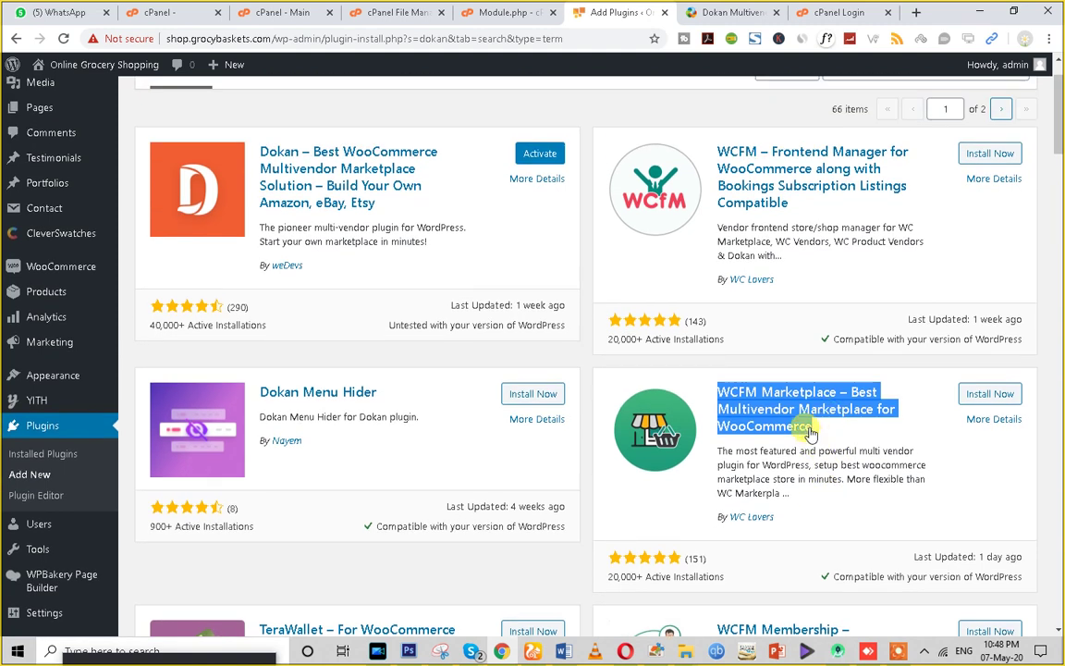
{"action": "left_click", "coordinate": [788, 398]}
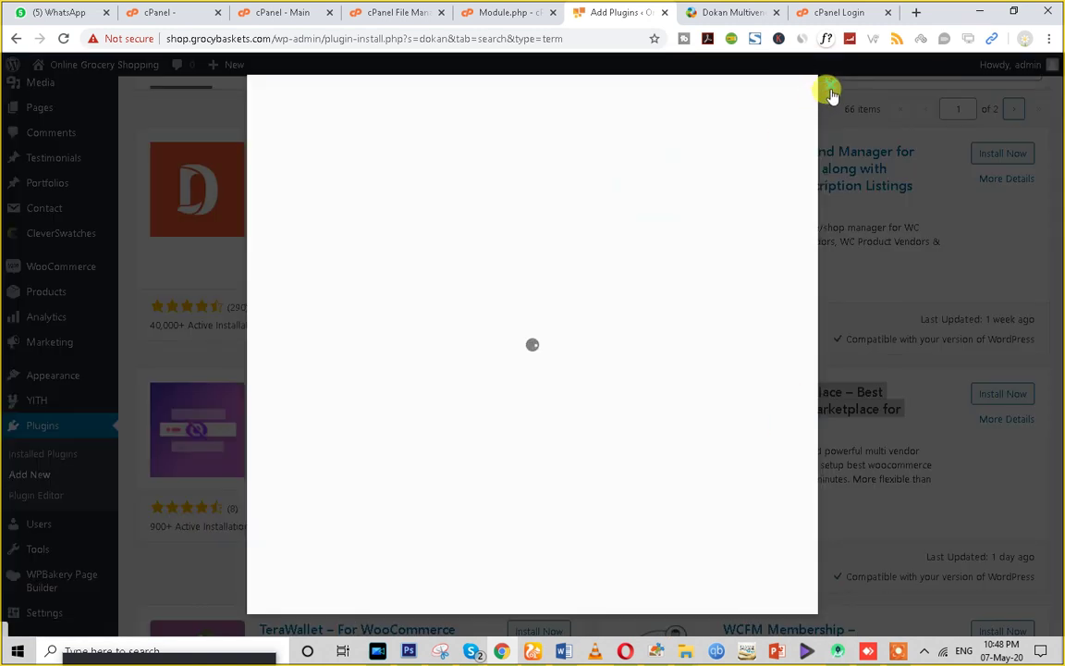
{"action": "left_click", "coordinate": [829, 87]}
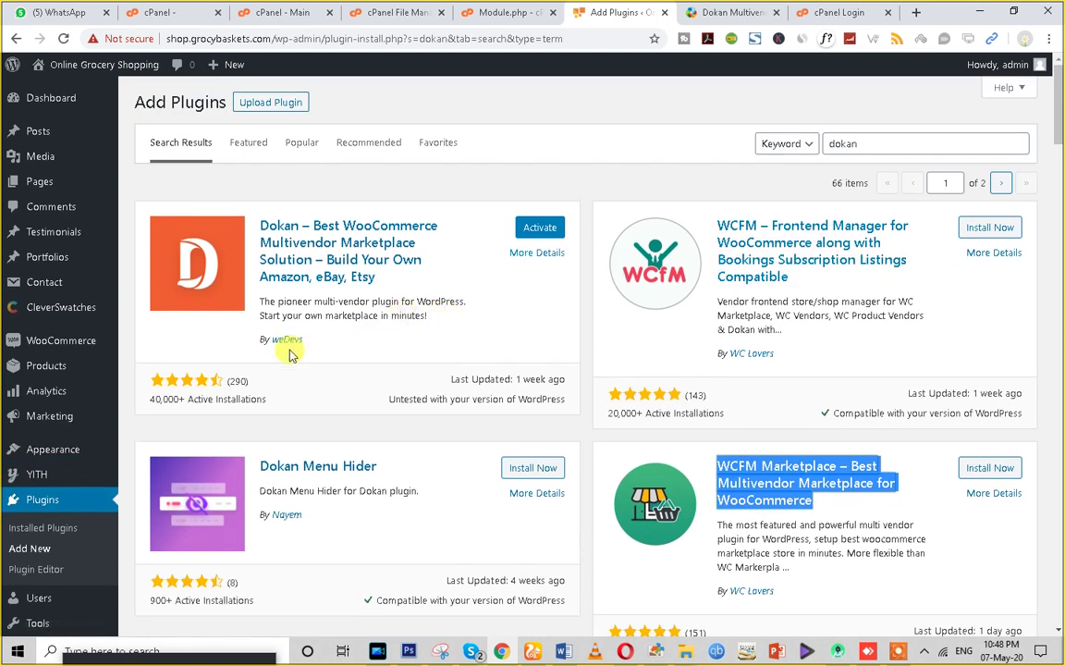
{"action": "left_click", "coordinate": [540, 228]}
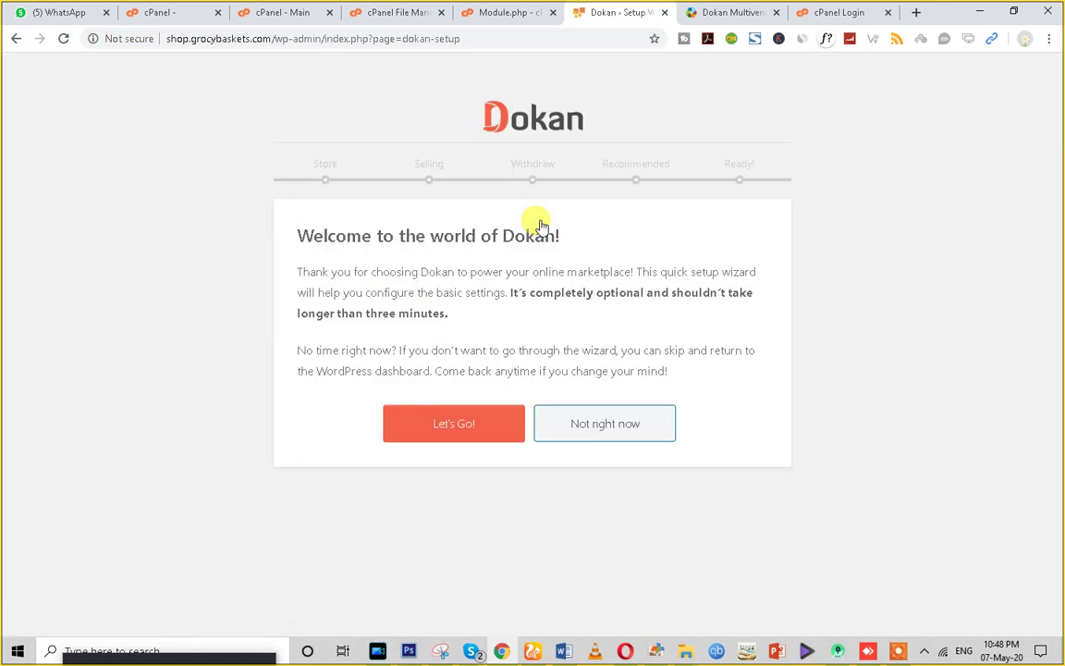
- Start the Dokan setup wizard and copy the example vendor store URL under Vendor Store URL
{"action": "left_click", "coordinate": [470, 427]}
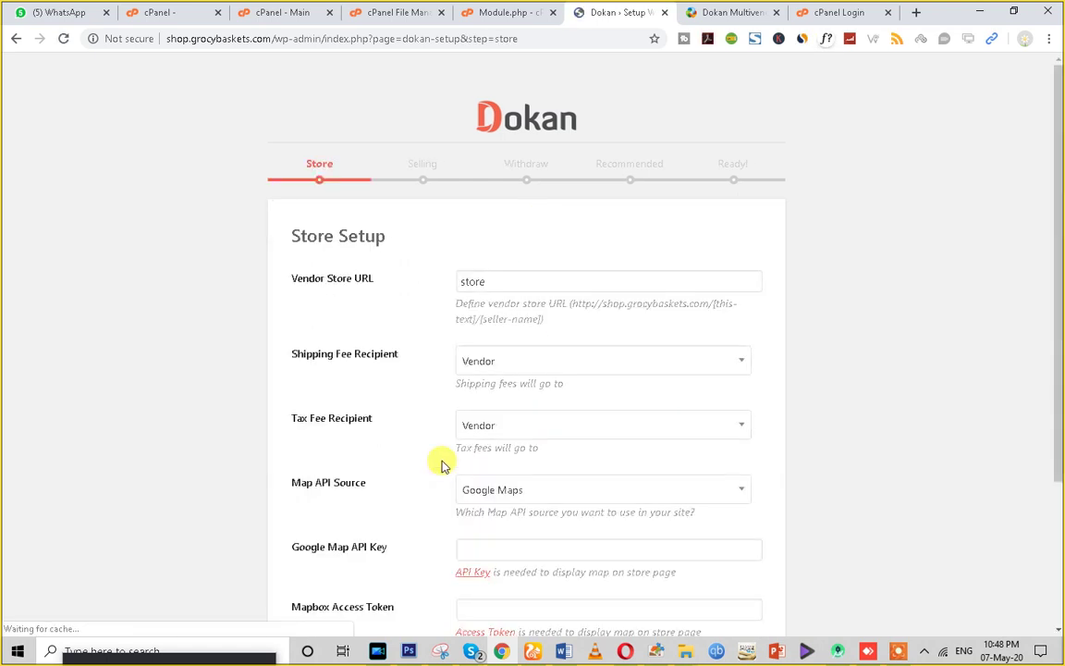
{"action": "scroll", "coordinate": [374, 361], "scroll_direction": "down", "scroll_amount": 1}
{"action": "double_click", "coordinate": [503, 206]}
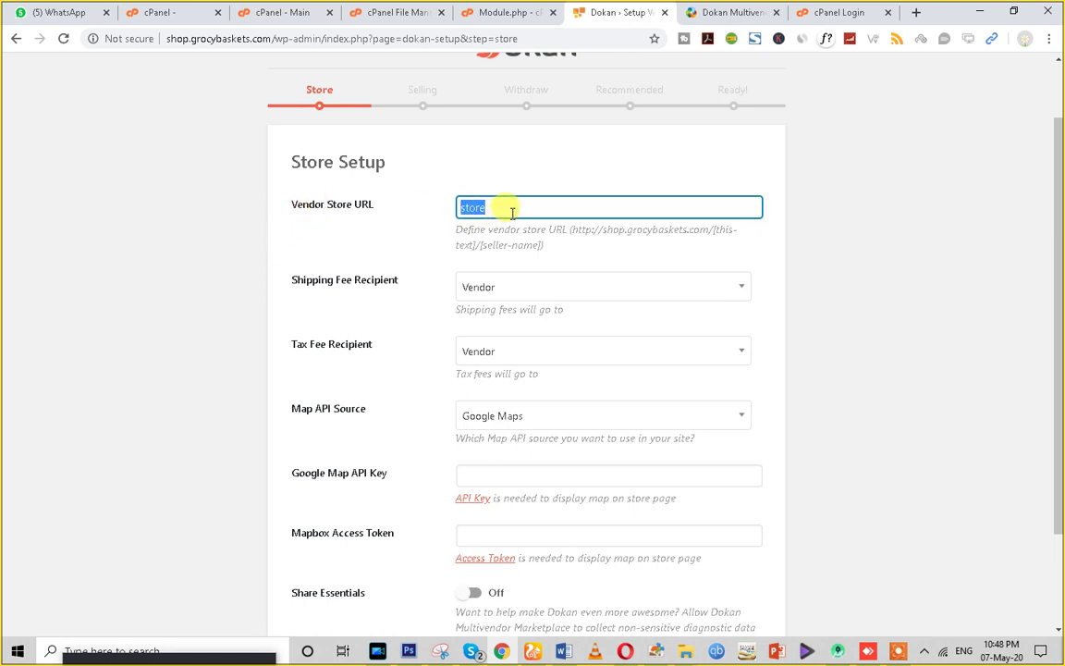
{"action": "left_click_drag", "start_coordinate": [570, 230], "coordinate": [745, 245]}
{"action": "key", "text": "ctrl+c"}
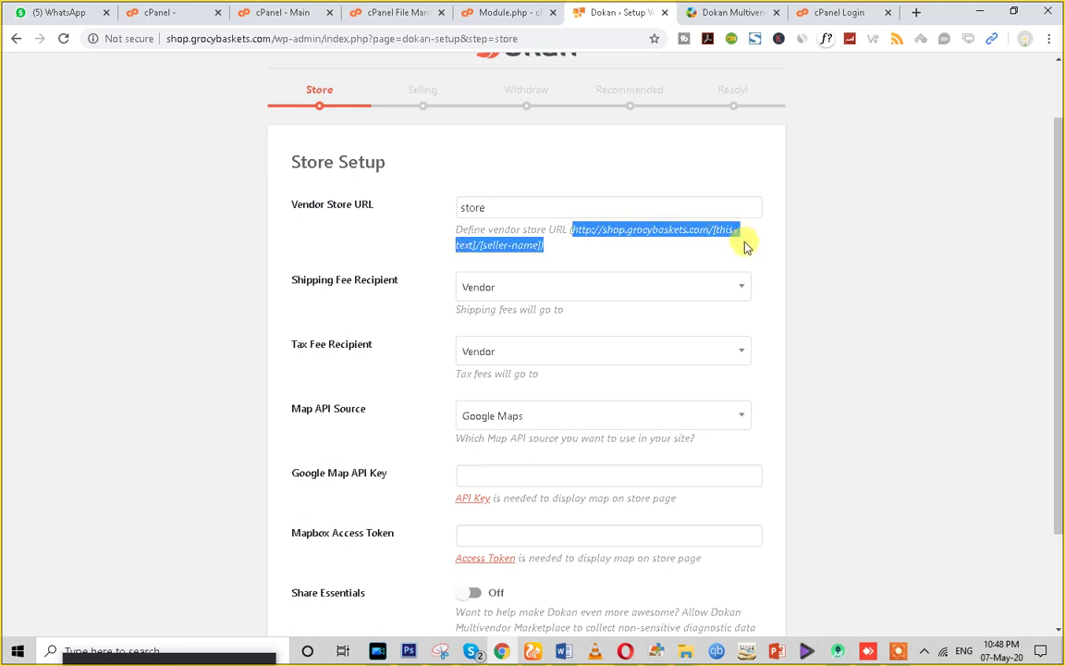
- Paste the example vendor store URL into the cPanel login tab's address bar
{"action": "left_click", "coordinate": [856, 12]}
{"action": "left_click", "coordinate": [309, 34]}
{"action": "key", "text": "ctrl+v"}
{"action": "left_click", "coordinate": [219, 239]}
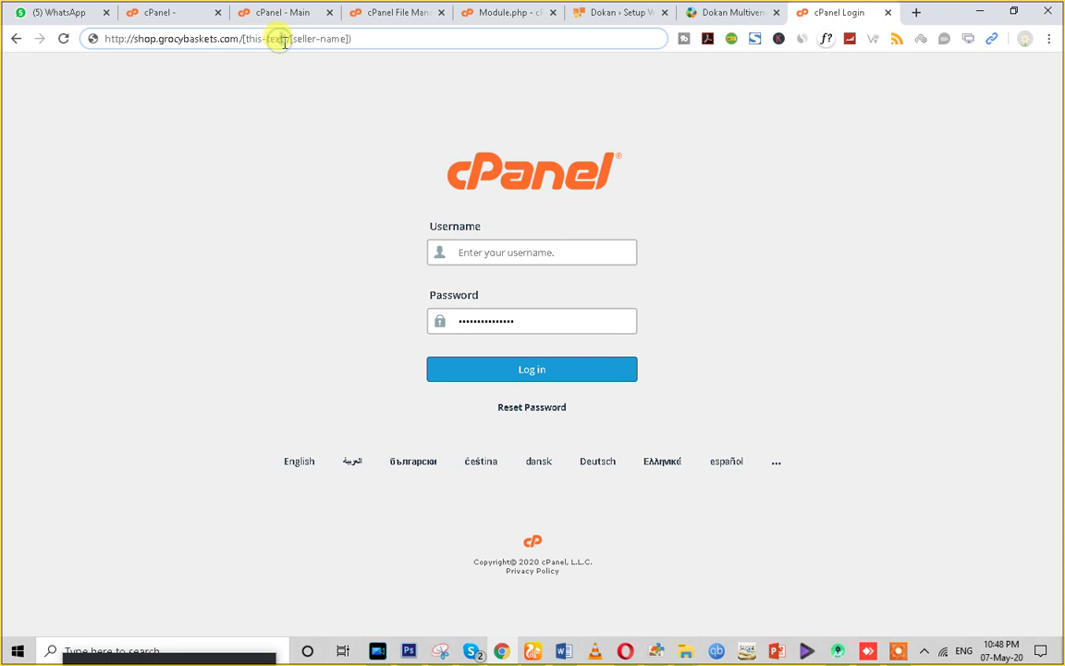
- Select the [this-text]/[seller-name] part of the cPanel tab's address, undoing a trial paste
{"action": "left_click_drag", "start_coordinate": [296, 39], "coordinate": [349, 39]}
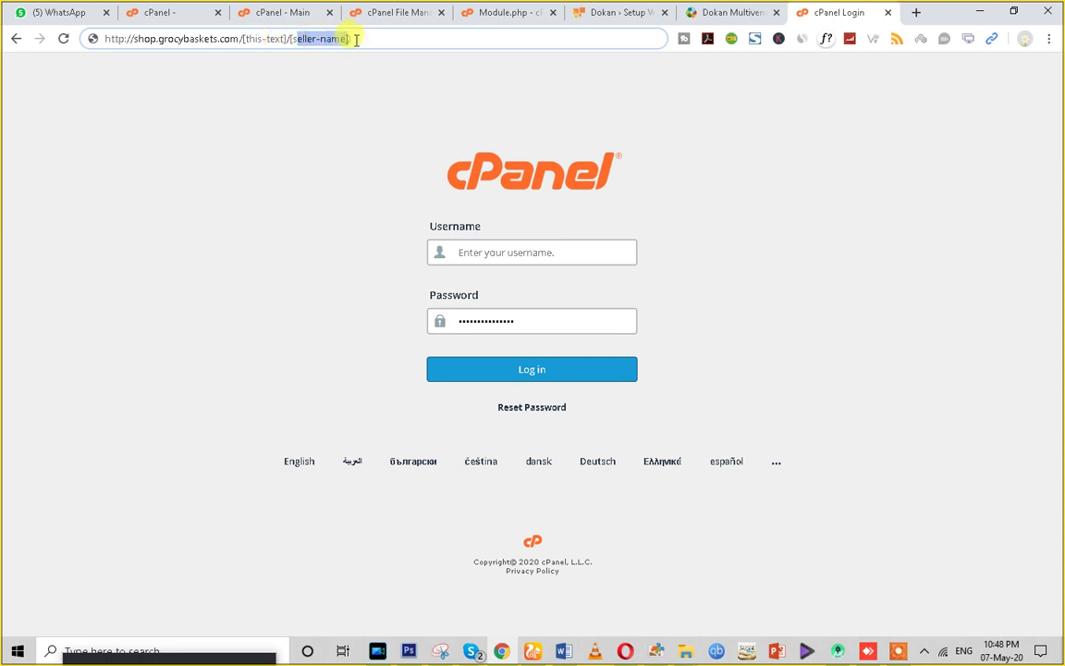
{"action": "left_click", "coordinate": [696, 12]}
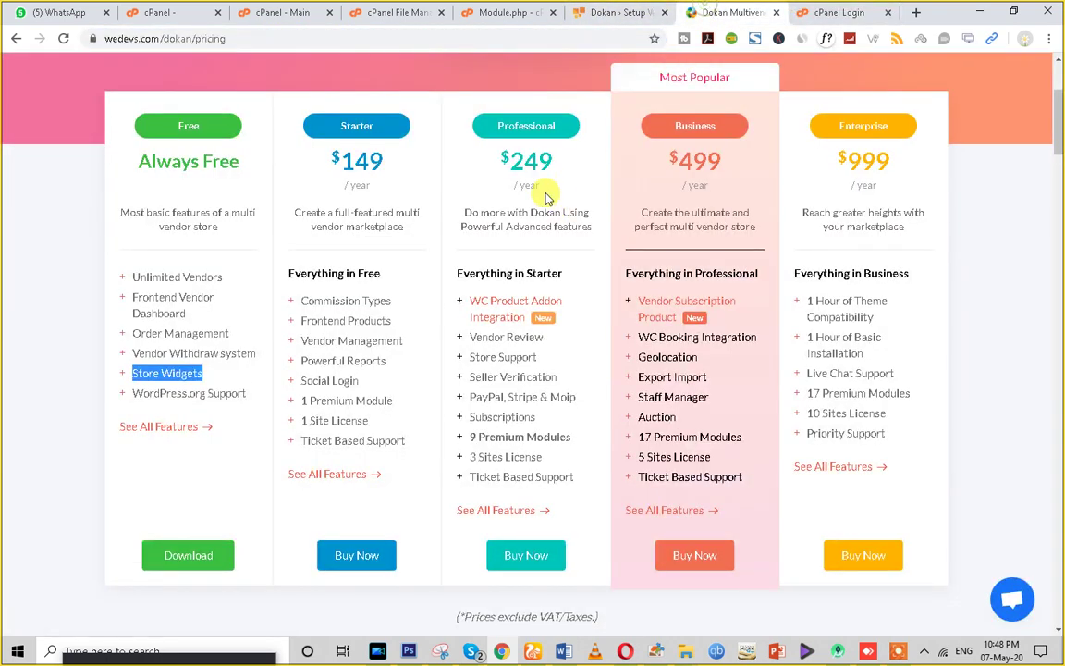
{"action": "left_click", "coordinate": [603, 11]}
{"action": "left_click_drag", "start_coordinate": [523, 215], "coordinate": [363, 212]}
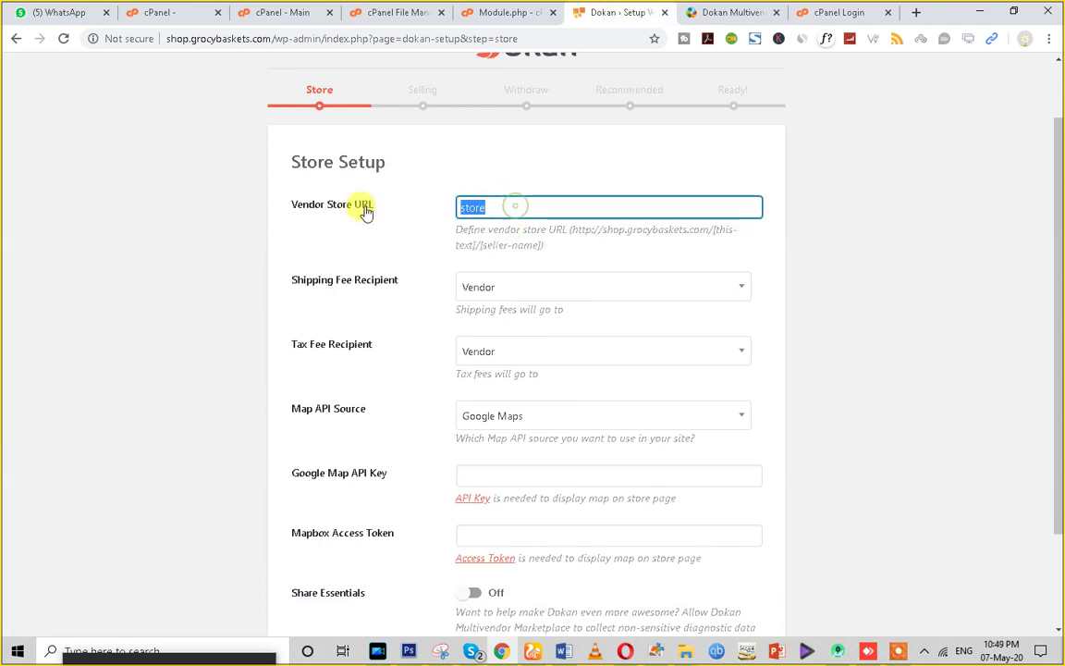
{"action": "left_click", "coordinate": [829, 11]}
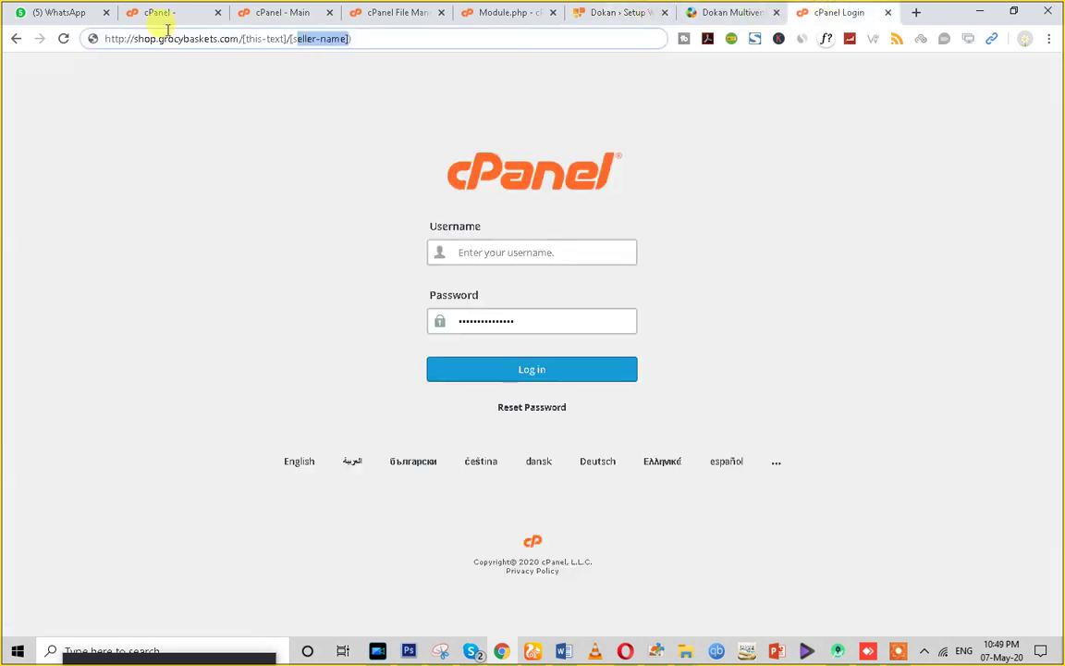
{"action": "left_click_drag", "start_coordinate": [243, 41], "coordinate": [378, 40]}
{"action": "type", "text": "http://shop.grocybaskets.com/[this-text]/[seller-name]"}
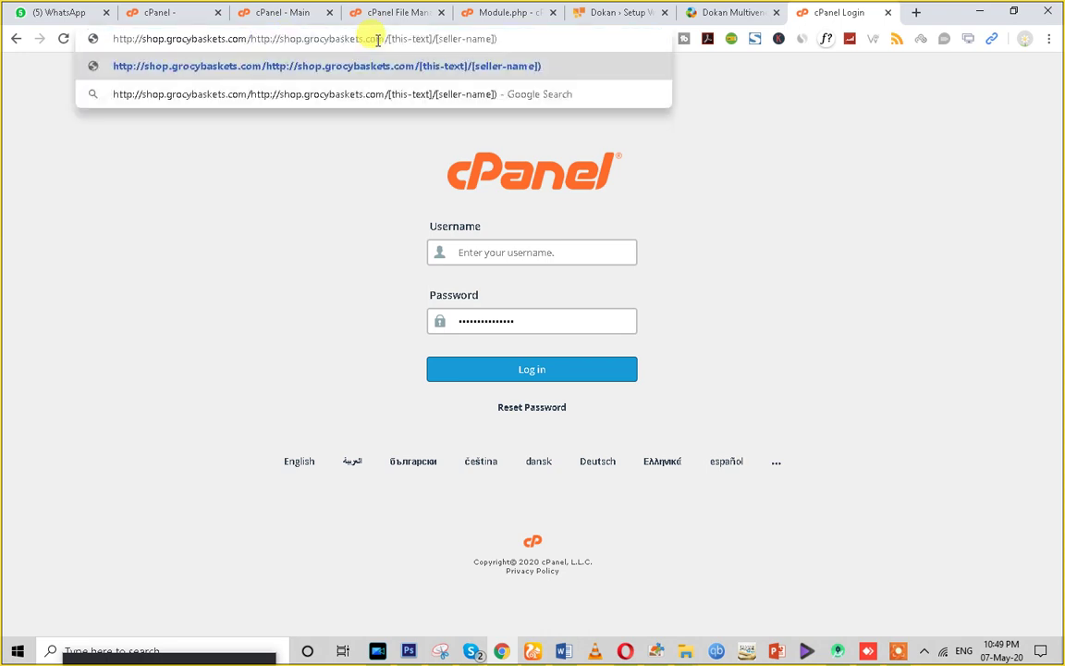
{"action": "key", "text": "ctrl+z"}
- Replace it with store/ followed by a sample seller name
{"action": "type", "text": "sto"}
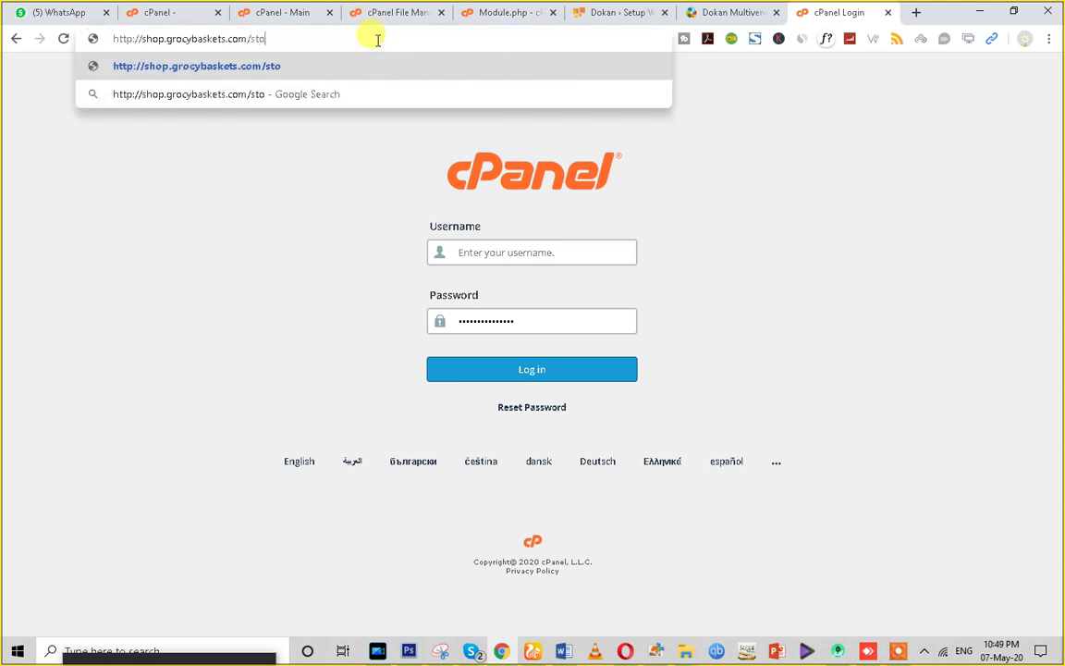
{"action": "type", "text": "re/"}
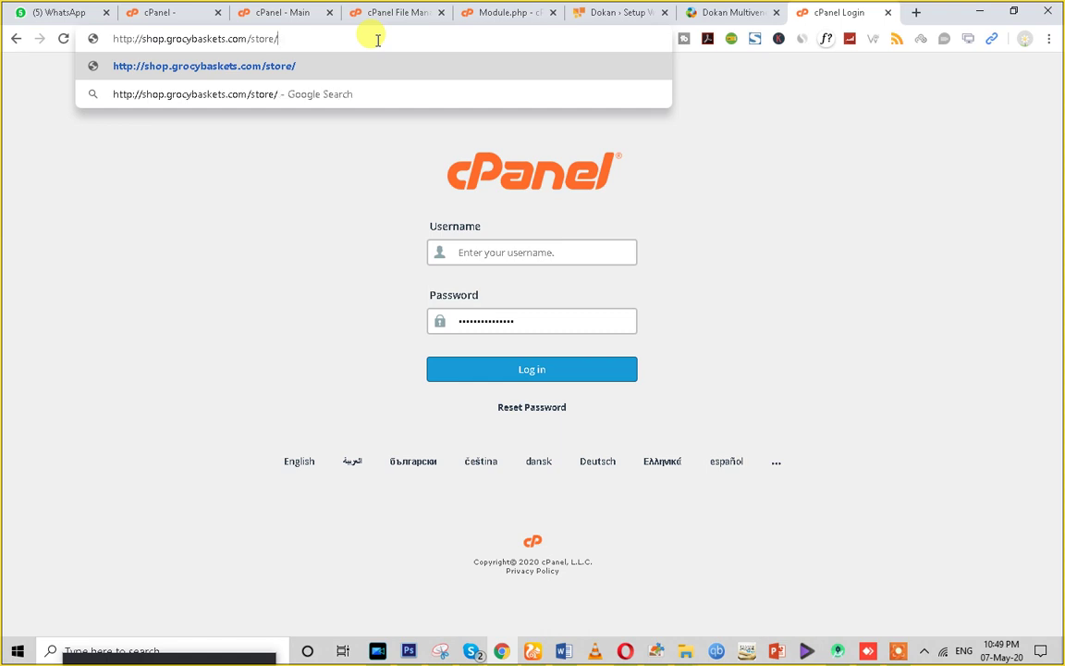
{"action": "type", "text": "ruti"}
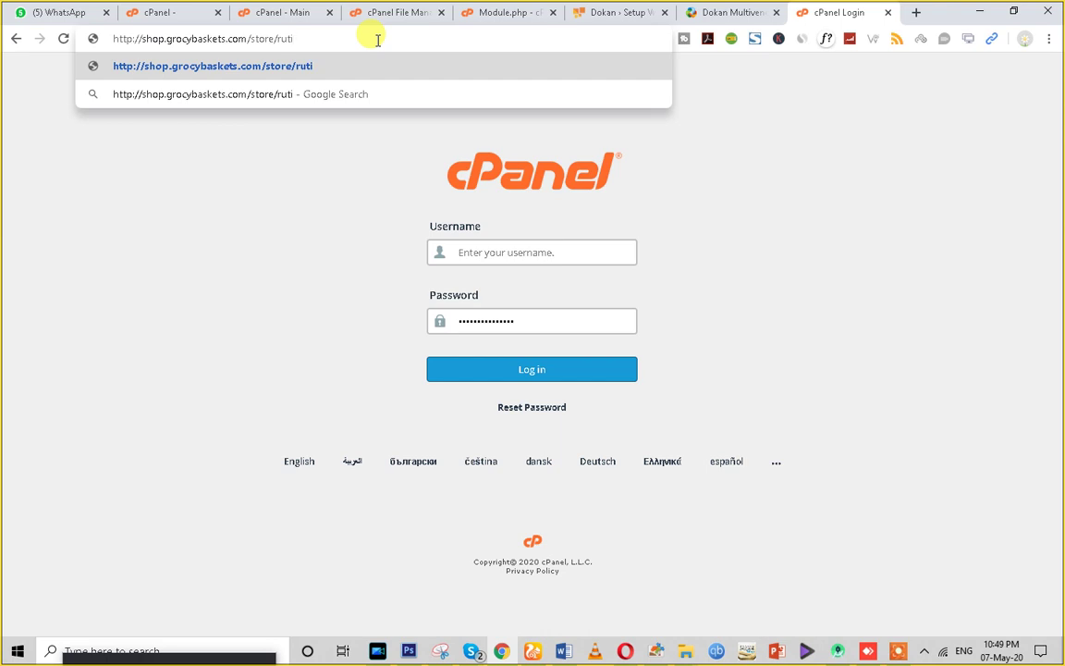
{"action": "key", "text": "BackSpace"}
{"action": "key", "text": "BackSpace"}
{"action": "key", "text": "BackSpace"}
{"action": "type", "text": "itu"}
{"action": "left_click_drag", "start_coordinate": [334, 37], "coordinate": [12, 37]}
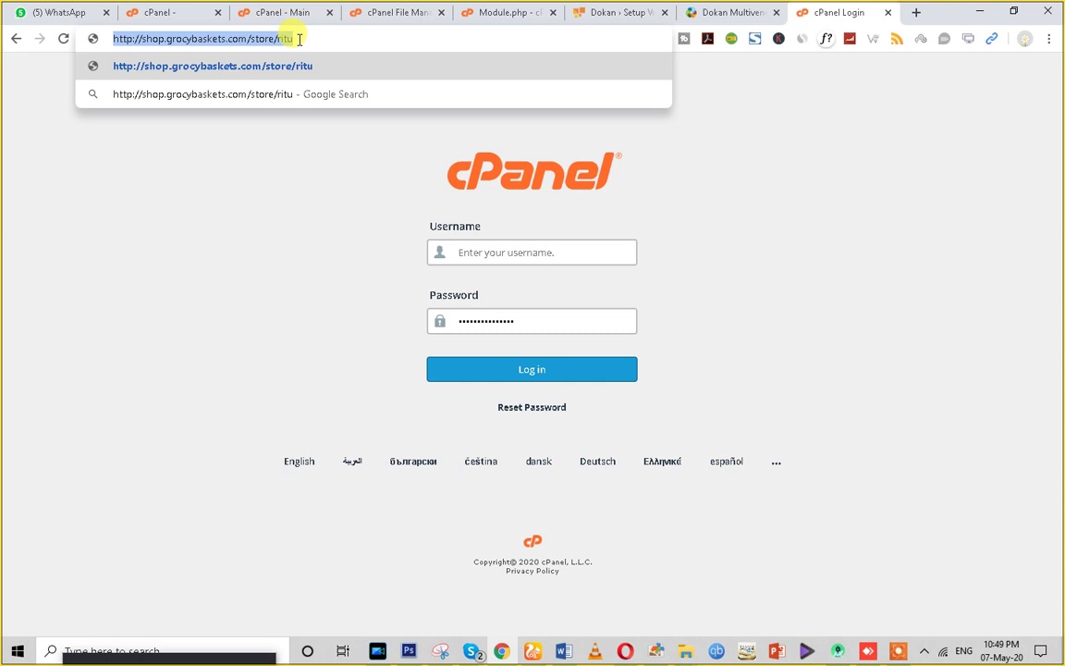
- Back on Dokan's Store Setup, select the store value in the Vendor Store URL field
{"action": "left_click", "coordinate": [696, 11]}
{"action": "left_click", "coordinate": [583, 11]}
{"action": "left_click", "coordinate": [494, 207]}
{"action": "left_click_drag", "start_coordinate": [536, 207], "coordinate": [409, 204]}
{"action": "left_click", "coordinate": [559, 205]}
{"action": "left_click_drag", "start_coordinate": [555, 205], "coordinate": [392, 232]}
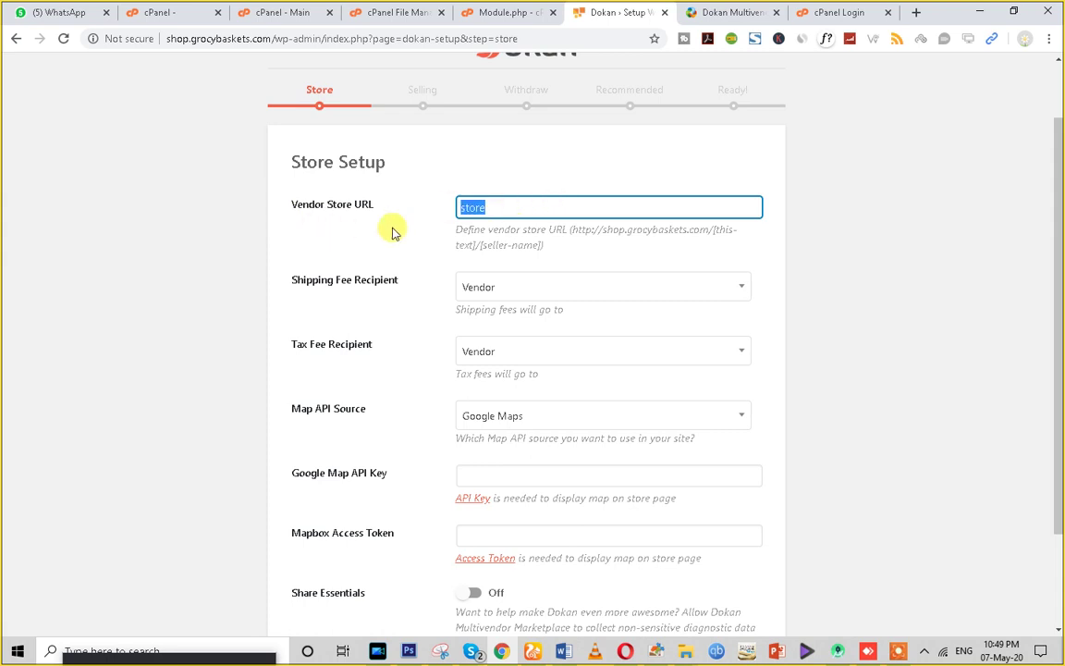
{"action": "left_click", "coordinate": [400, 245]}
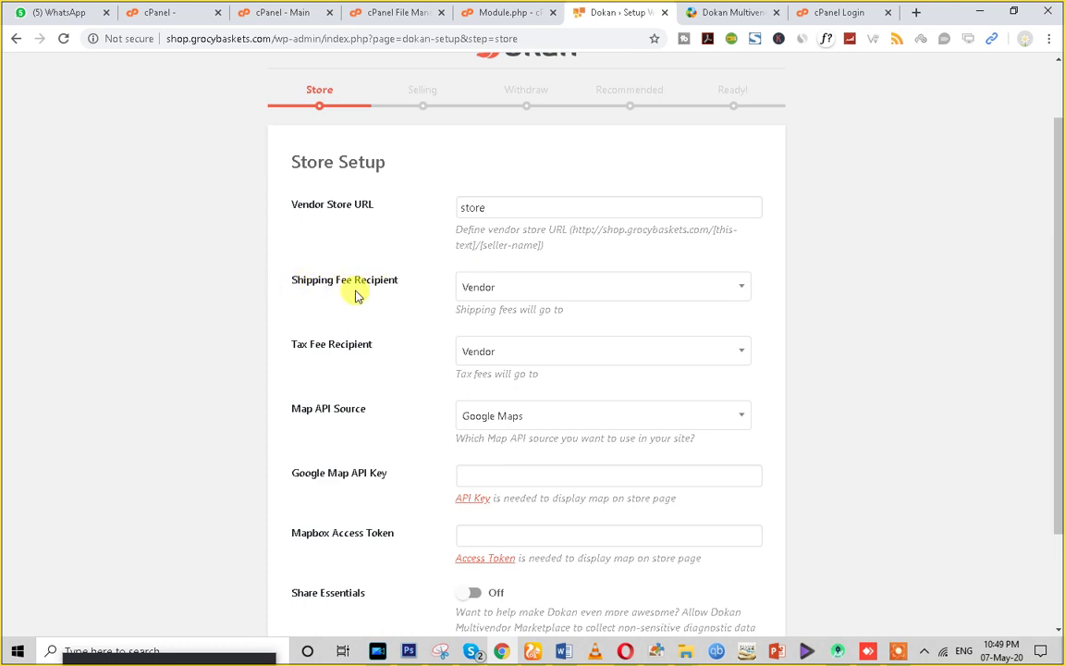
{"action": "left_click", "coordinate": [518, 295]}
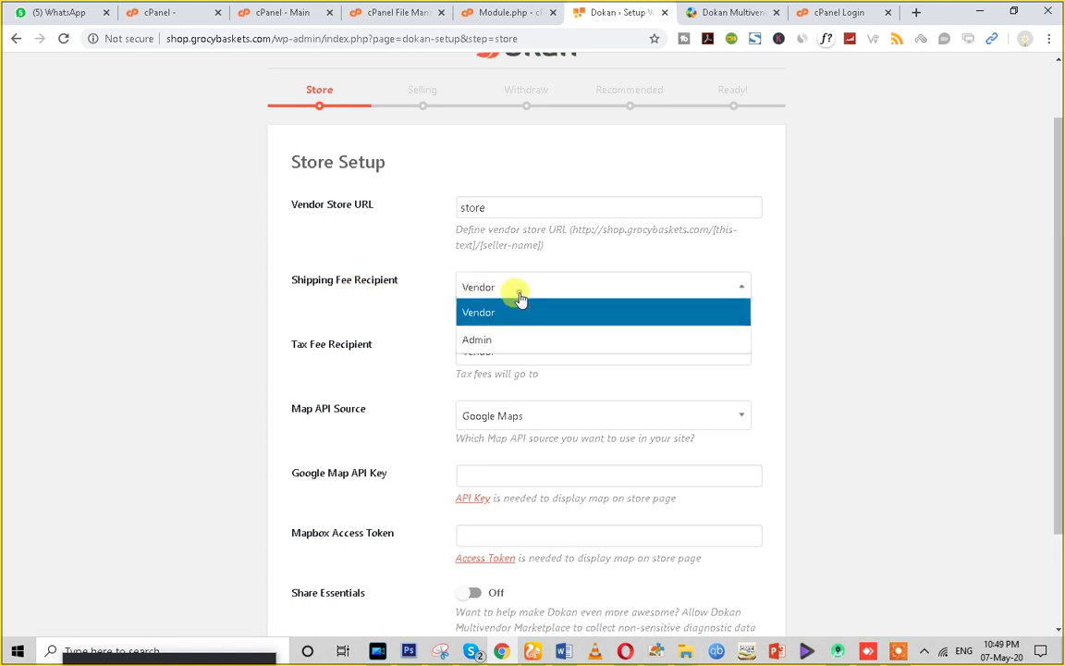
{"action": "left_click", "coordinate": [493, 344]}
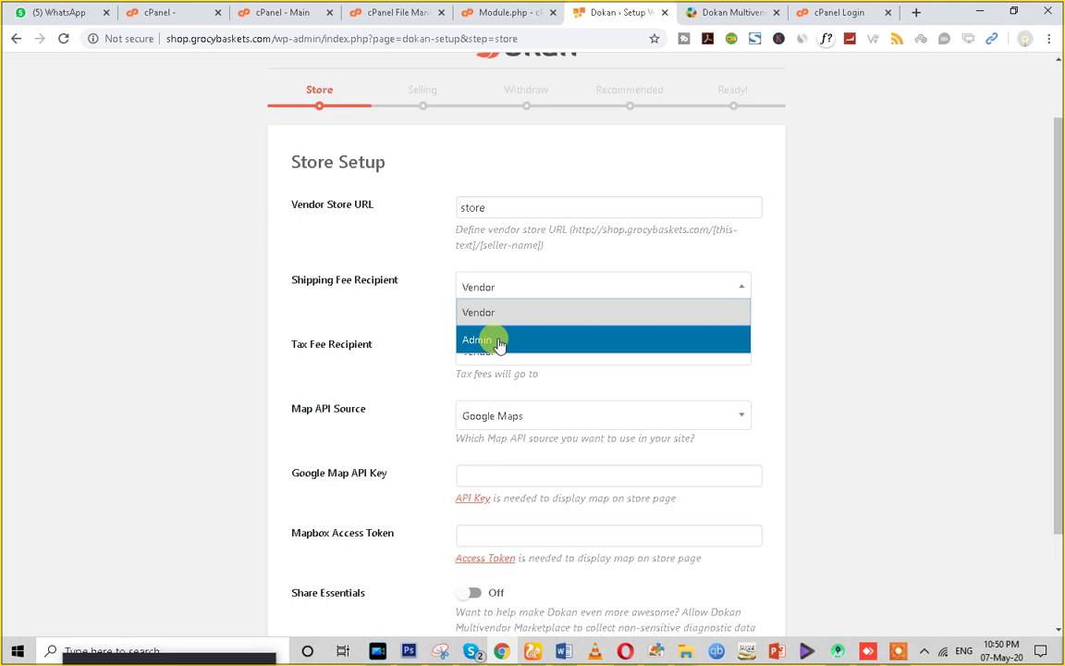
{"action": "left_click", "coordinate": [487, 315]}
{"action": "left_click", "coordinate": [523, 355]}
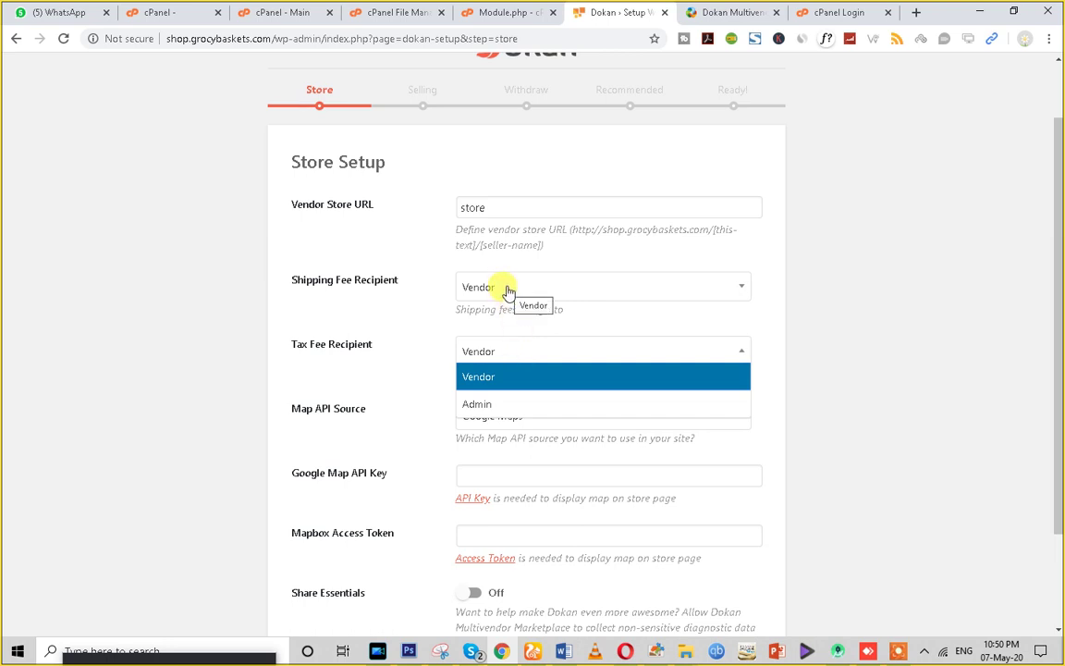
{"action": "left_click", "coordinate": [502, 286]}
{"action": "left_click", "coordinate": [480, 340]}
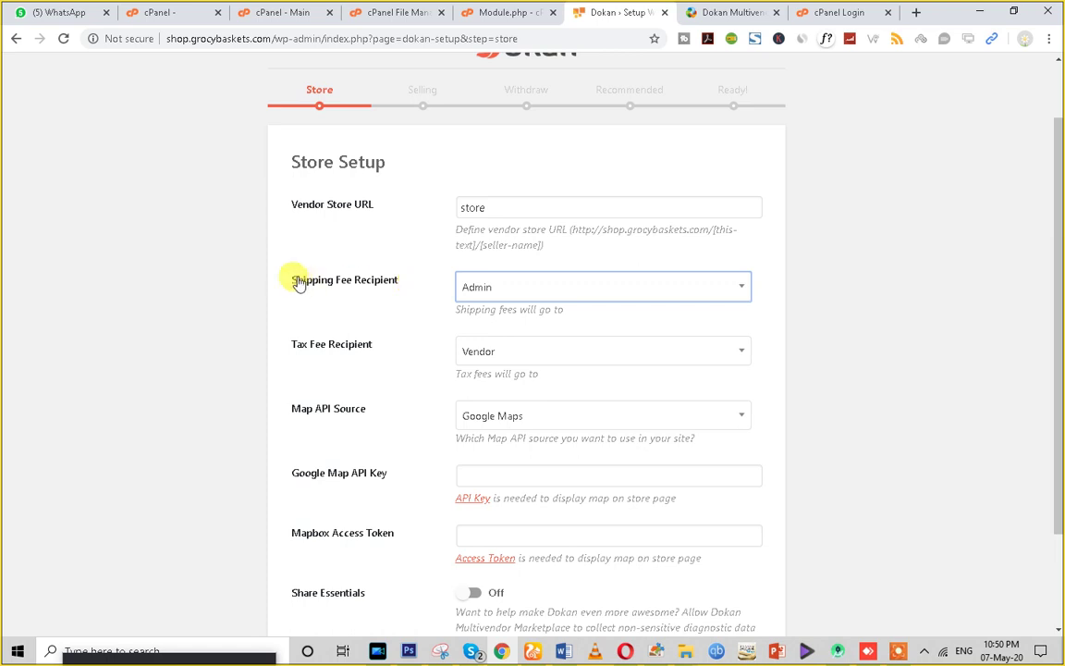
{"action": "left_click_drag", "start_coordinate": [276, 280], "coordinate": [409, 280]}
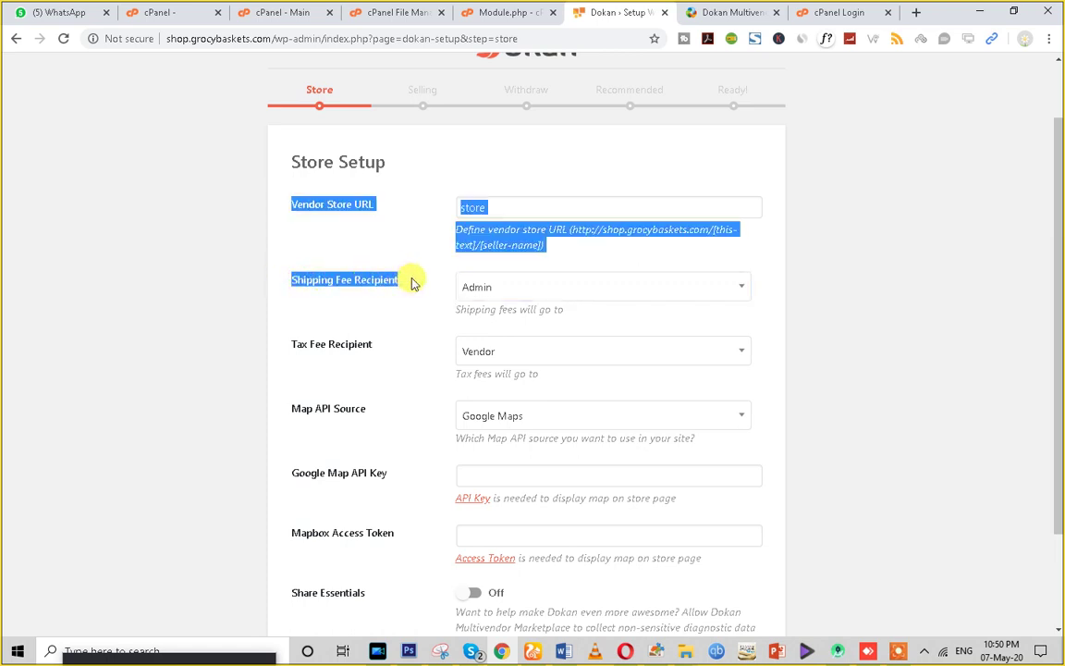
{"action": "left_click_drag", "start_coordinate": [278, 280], "coordinate": [412, 290]}
{"action": "left_click", "coordinate": [283, 284]}
{"action": "left_click_drag", "start_coordinate": [284, 284], "coordinate": [488, 290]}
{"action": "left_click", "coordinate": [488, 290]}
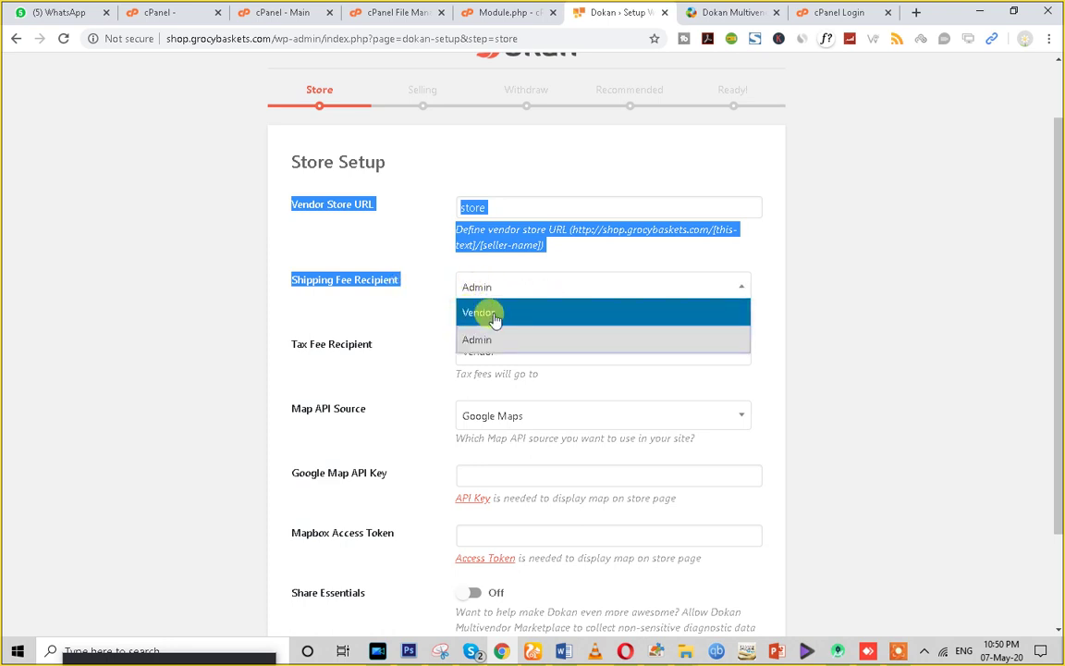
{"action": "left_click", "coordinate": [491, 308]}
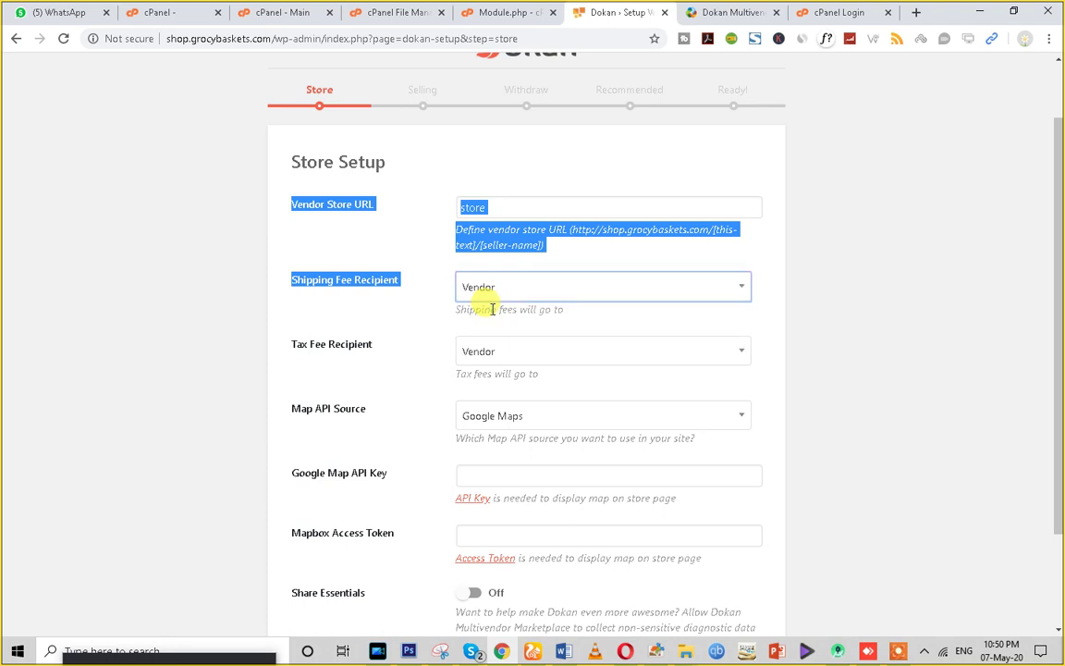
{"action": "triple_click", "coordinate": [492, 309]}
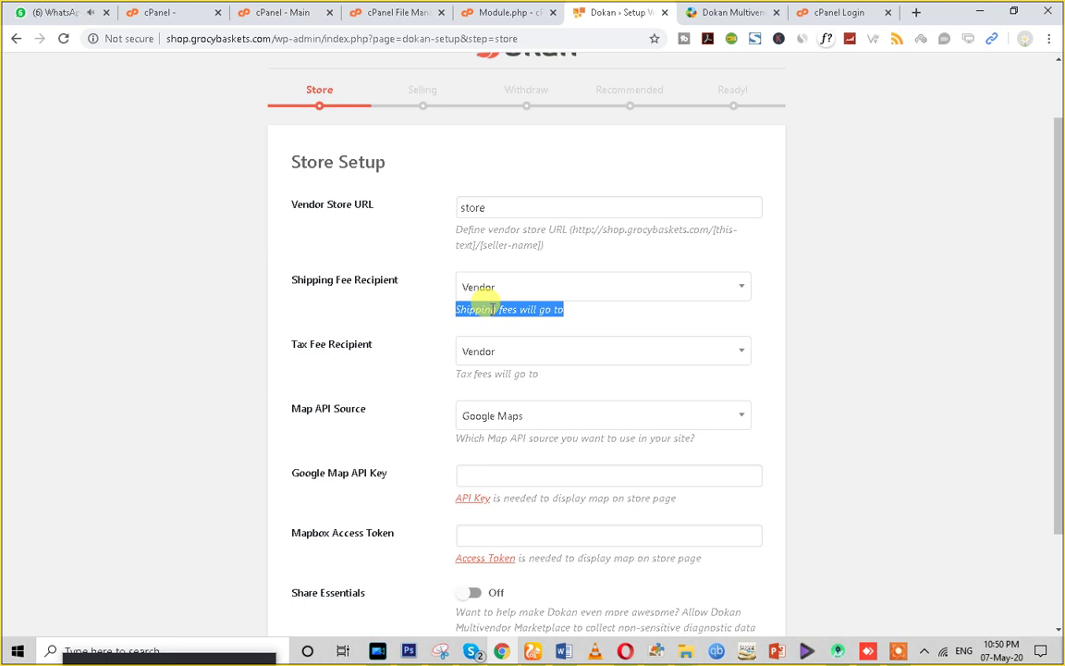
{"action": "left_click_drag", "start_coordinate": [287, 279], "coordinate": [404, 288]}
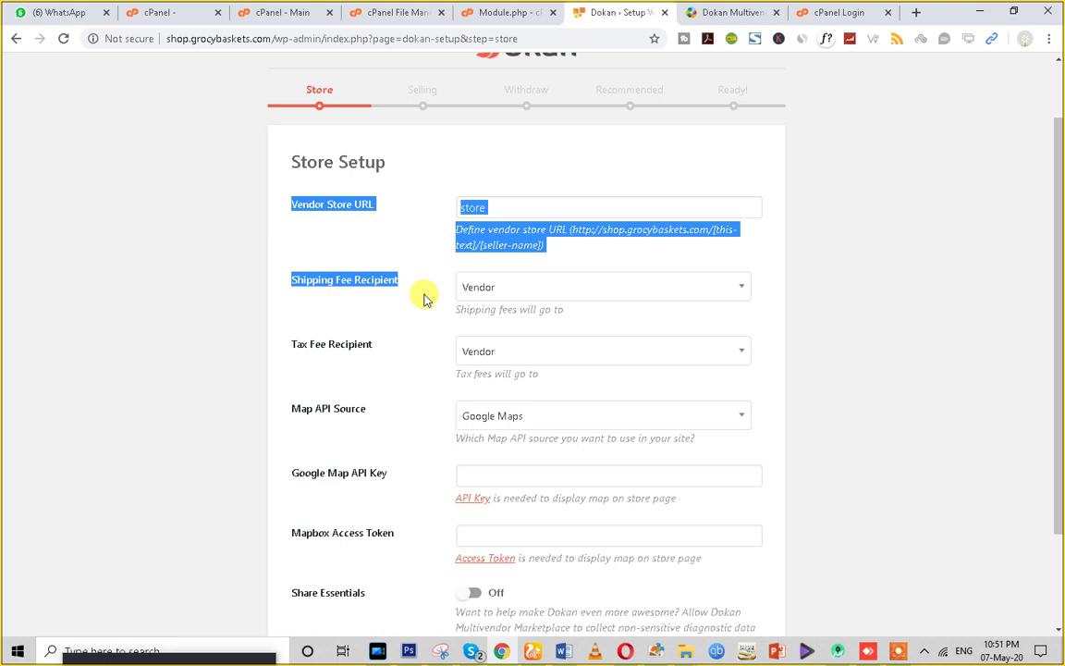
{"action": "left_click", "coordinate": [295, 344]}
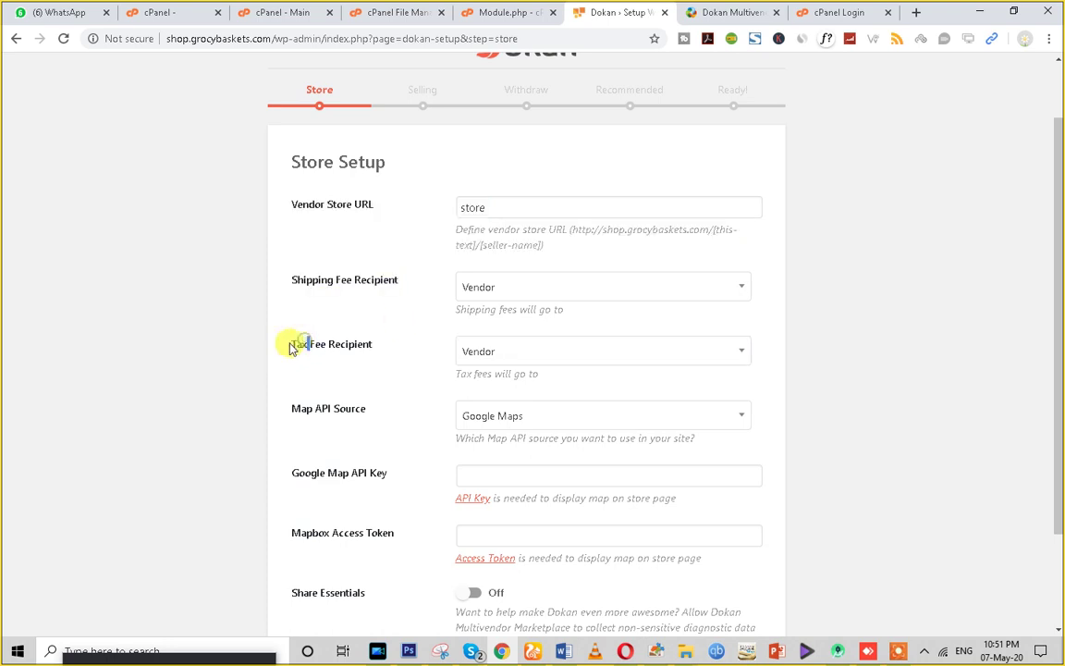
{"action": "left_click", "coordinate": [385, 347], "text": "shift"}
{"action": "left_click_drag", "start_coordinate": [380, 342], "coordinate": [294, 352]}
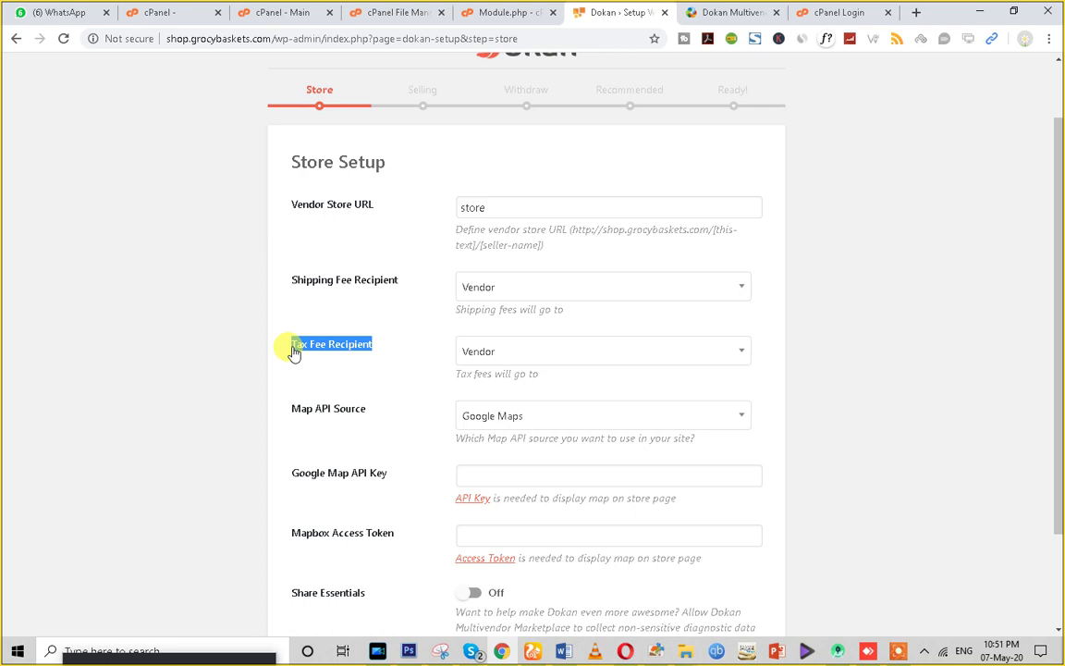
{"action": "left_click", "coordinate": [497, 353]}
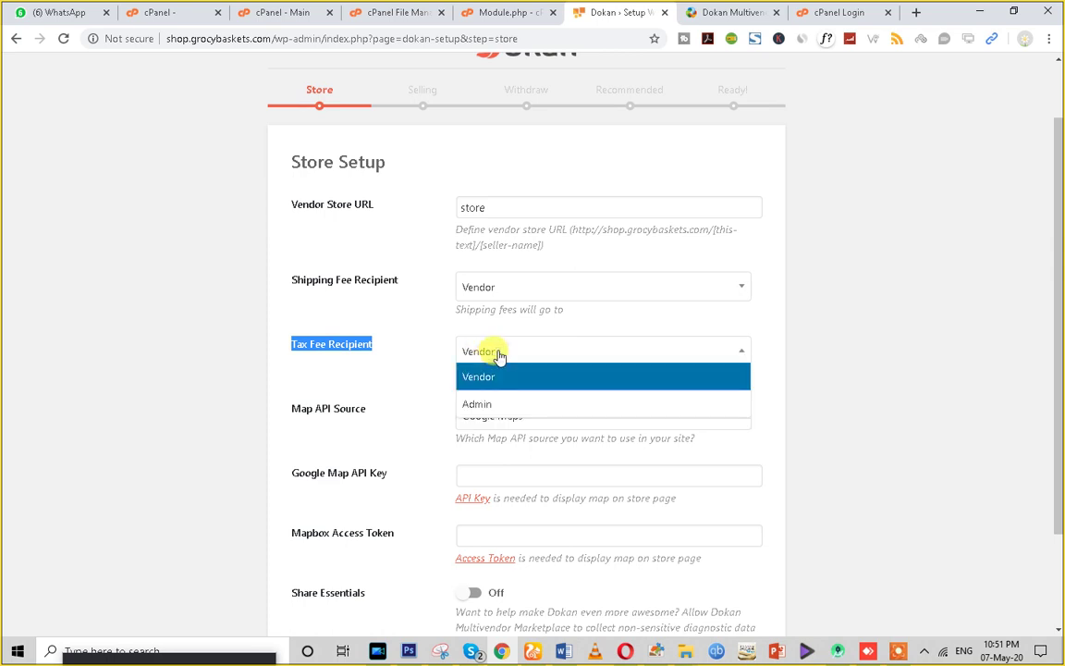
{"action": "left_click", "coordinate": [404, 380]}
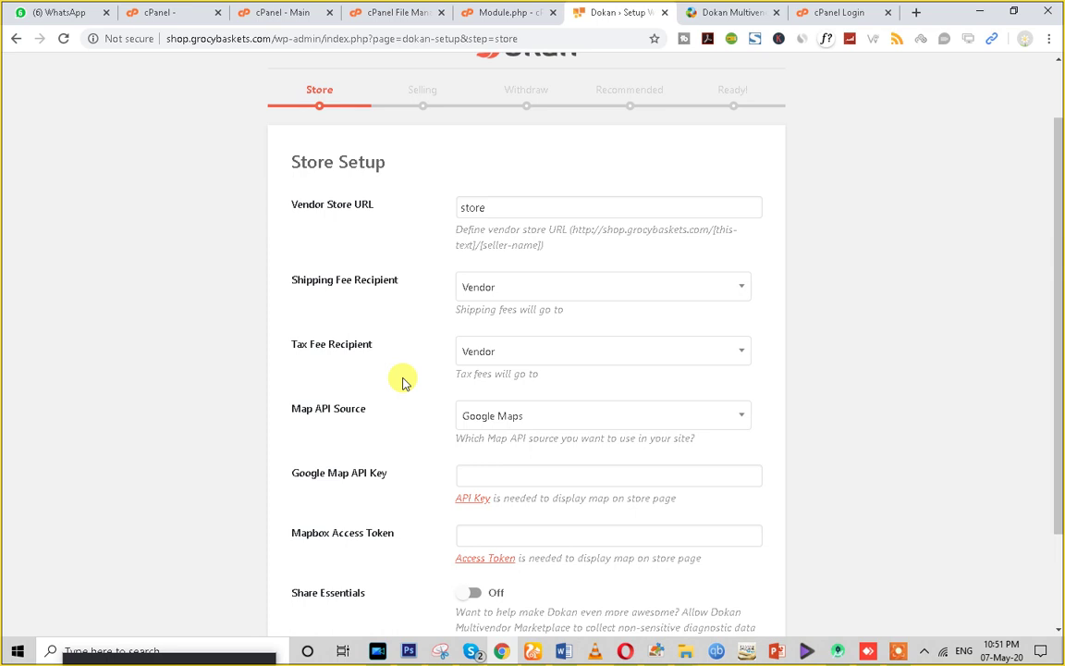
- Keep Google Maps selected as the Map API Source
{"action": "scroll", "coordinate": [404, 380], "scroll_direction": "down", "scroll_amount": 3}
{"action": "left_click_drag", "start_coordinate": [278, 304], "coordinate": [291, 283]}
{"action": "scroll", "coordinate": [395, 348], "scroll_direction": "up", "scroll_amount": 1}
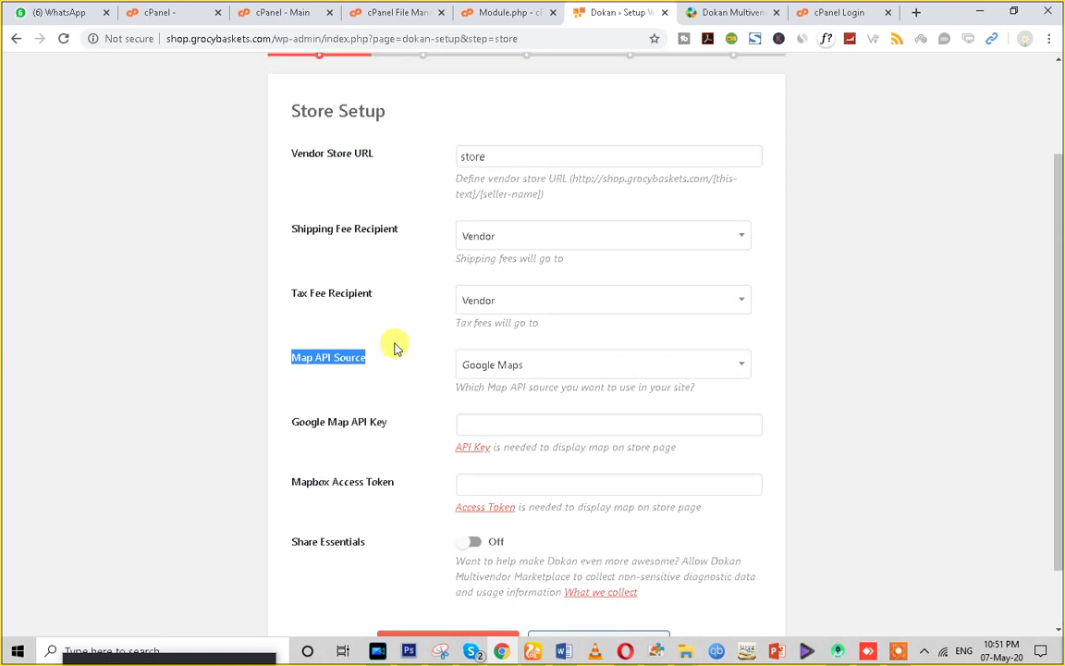
{"action": "left_click", "coordinate": [493, 365]}
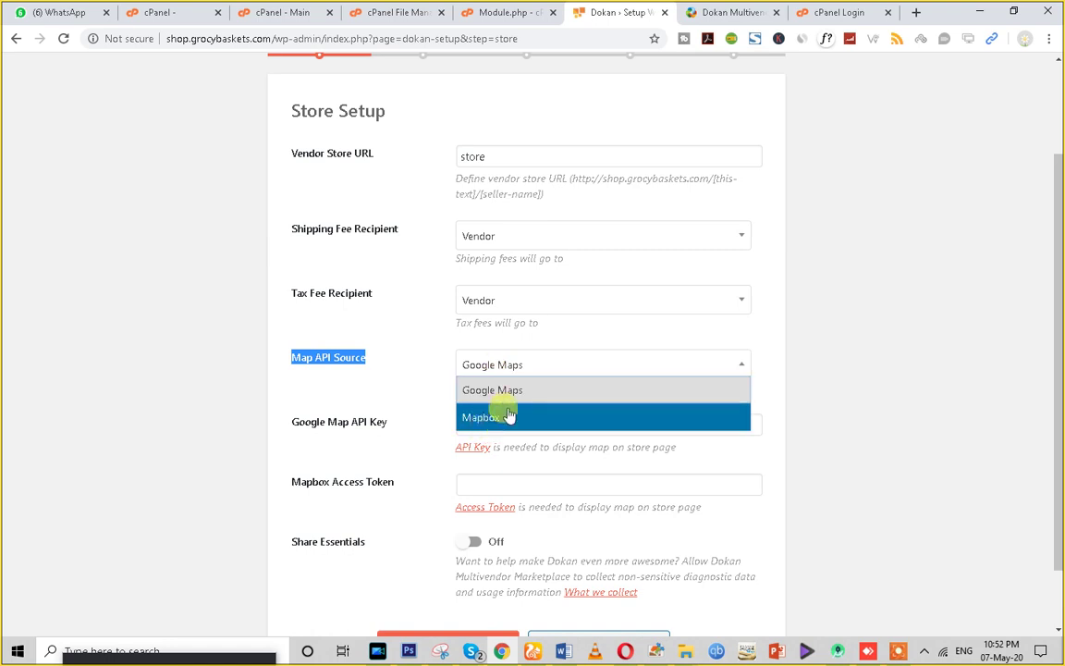
{"action": "left_click", "coordinate": [500, 389]}
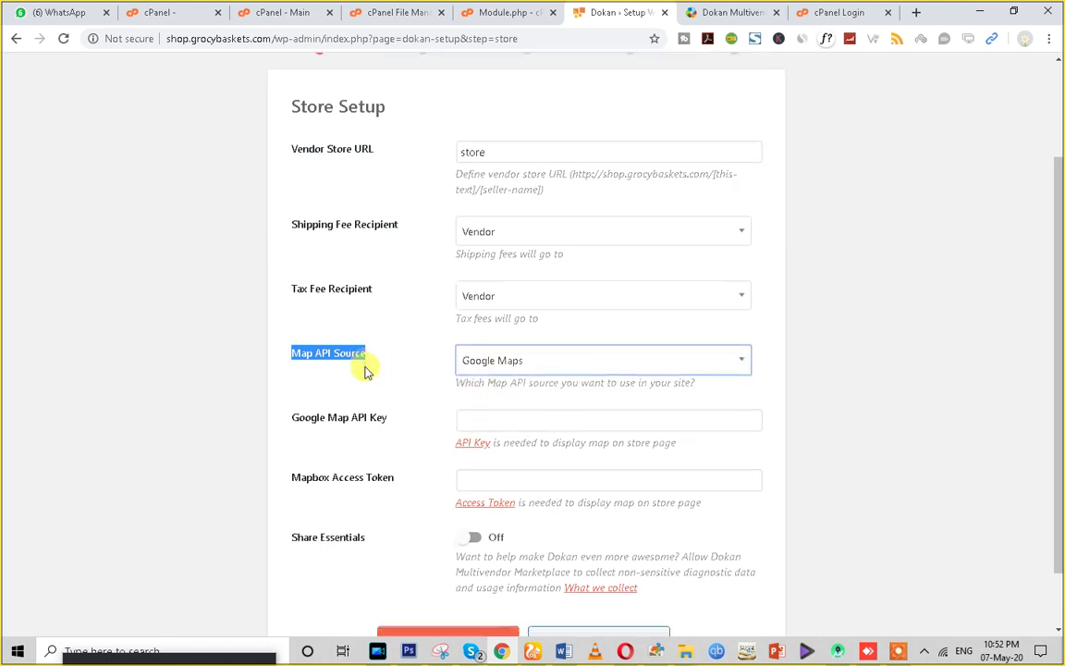
- Open the Google Map API Key help link in a new tab
{"action": "scroll", "coordinate": [366, 370], "scroll_direction": "down", "scroll_amount": 1}
{"action": "left_click_drag", "start_coordinate": [292, 351], "coordinate": [398, 363]}
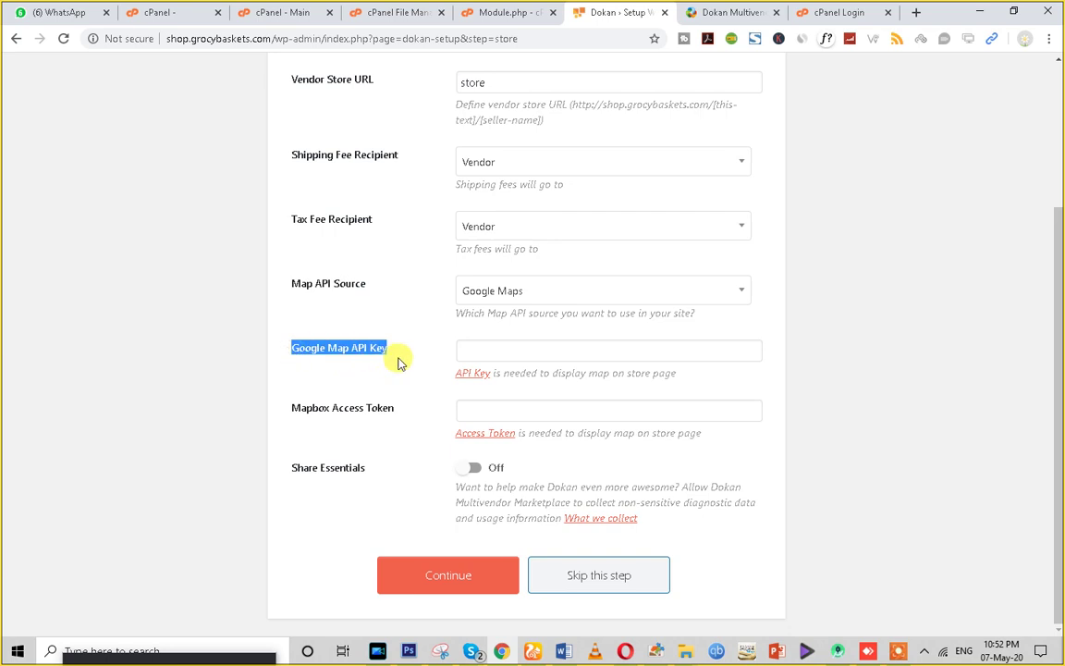
{"action": "left_click", "coordinate": [502, 357]}
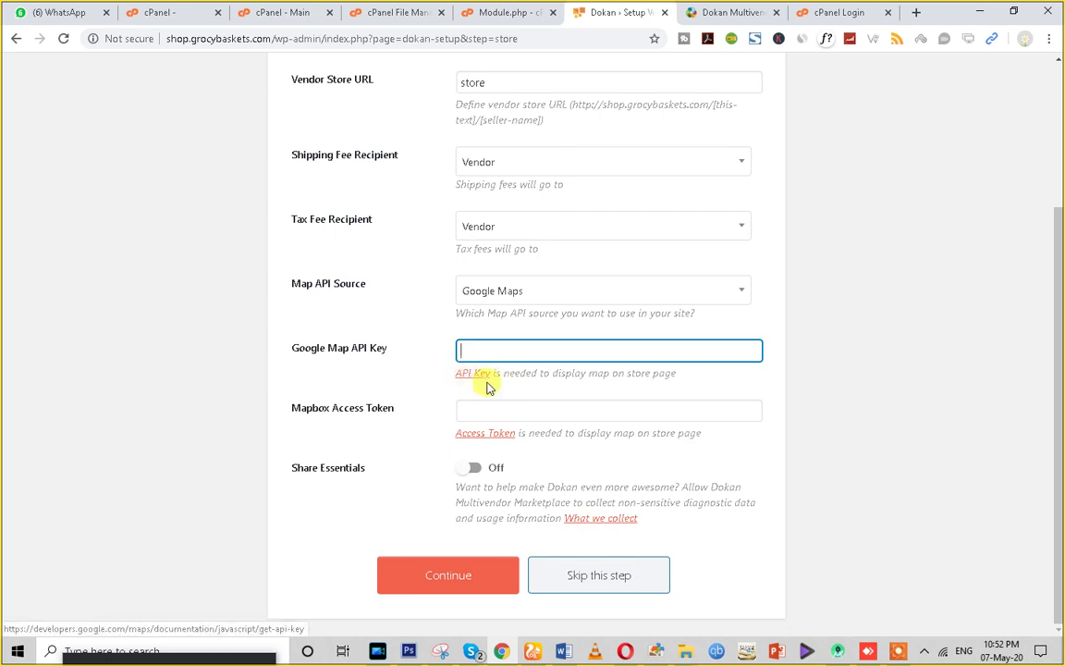
{"action": "right_click", "coordinate": [482, 382]}
{"action": "left_click", "coordinate": [499, 387]}
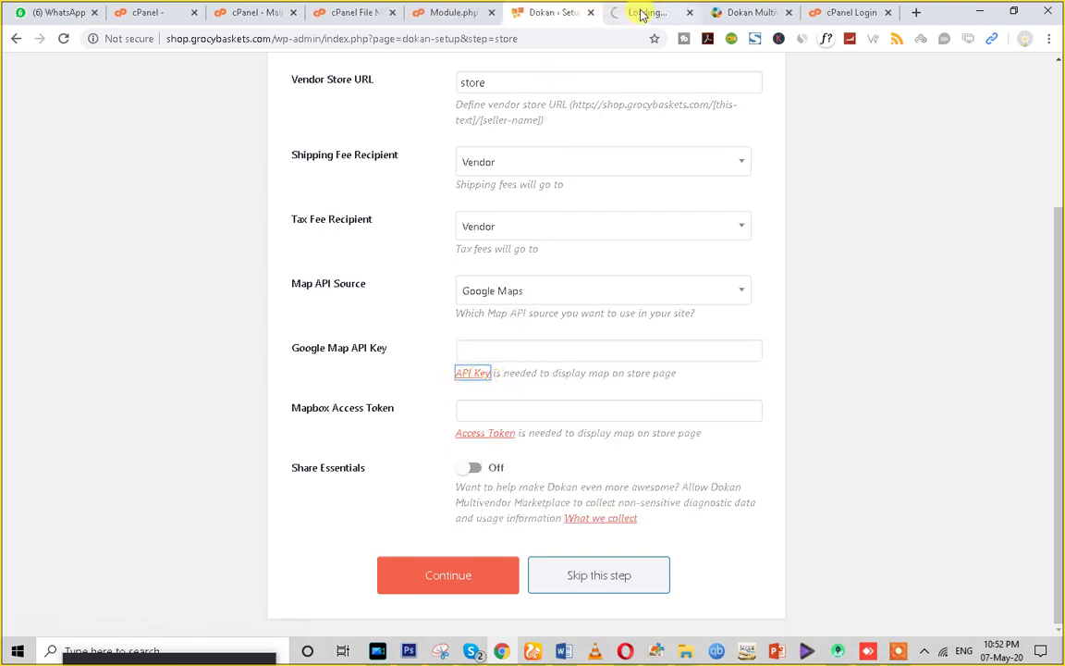
- Read Google's Get an API Key guide and its sample script code, then open a blank tab
{"action": "left_click", "coordinate": [637, 12]}
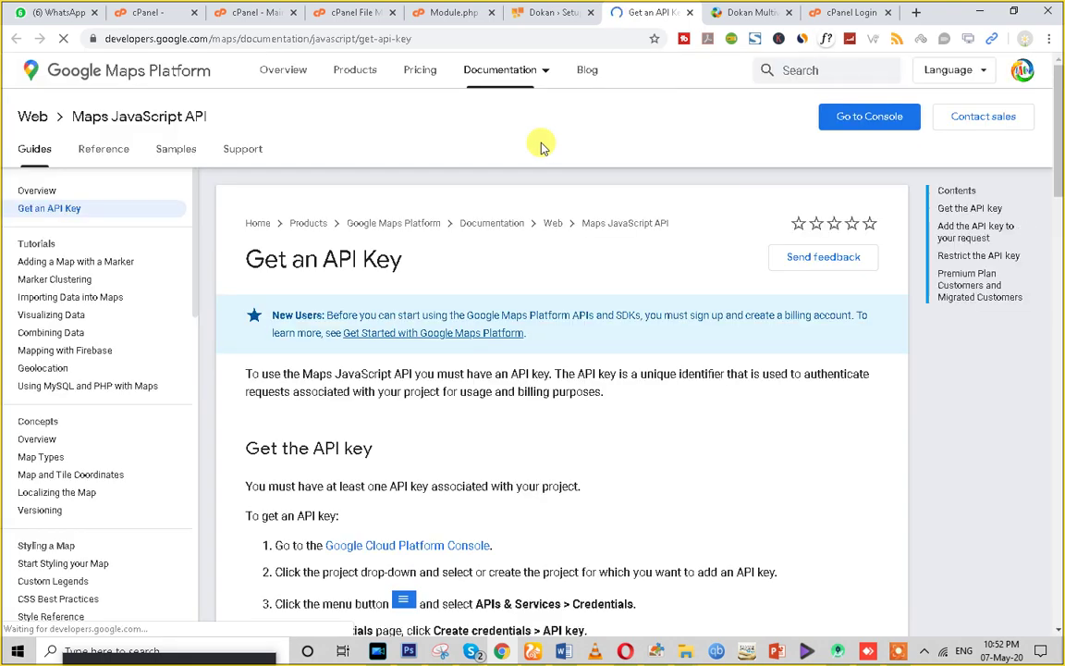
{"action": "scroll", "coordinate": [452, 325], "scroll_direction": "down", "scroll_amount": 5}
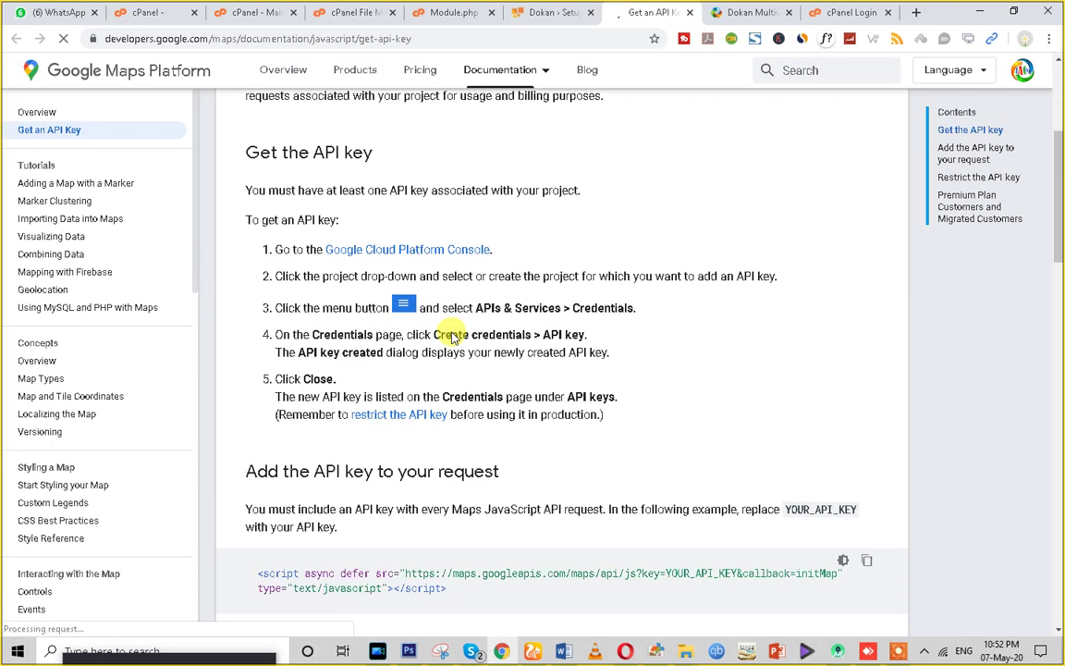
{"action": "scroll", "coordinate": [448, 326], "scroll_direction": "down", "scroll_amount": 3}
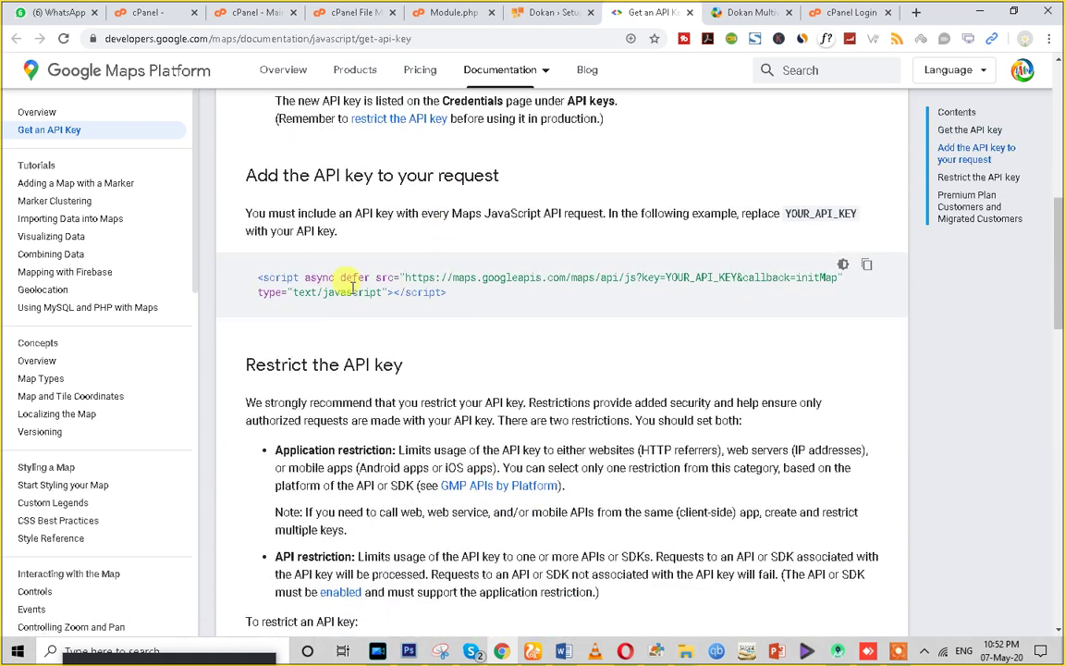
{"action": "triple_click", "coordinate": [352, 286]}
{"action": "triple_click", "coordinate": [351, 278]}
{"action": "left_click", "coordinate": [371, 277]}
{"action": "left_click", "coordinate": [916, 12]}
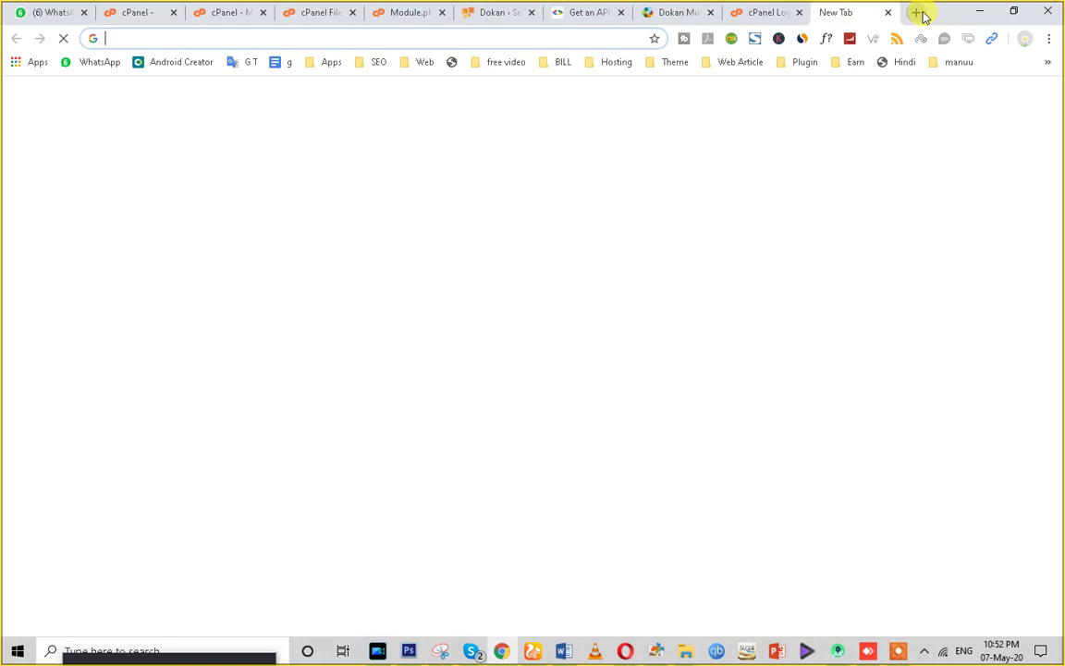
- Search Google for capitaltechnology and select the business panel's address and hours
{"action": "type", "text": "ca"}
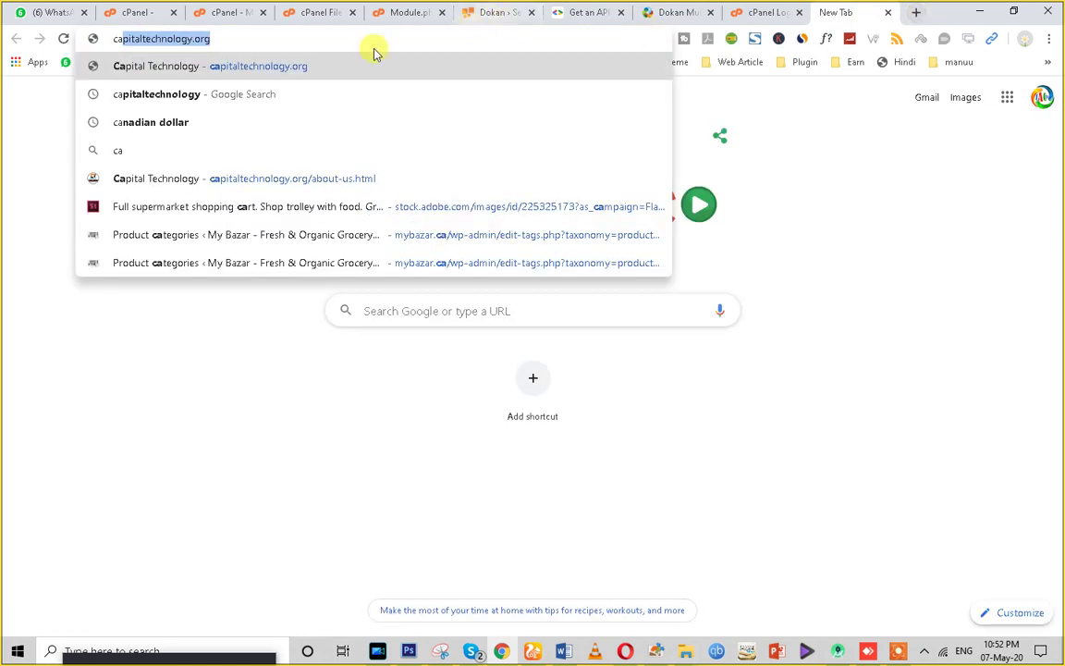
{"action": "left_click", "coordinate": [204, 94]}
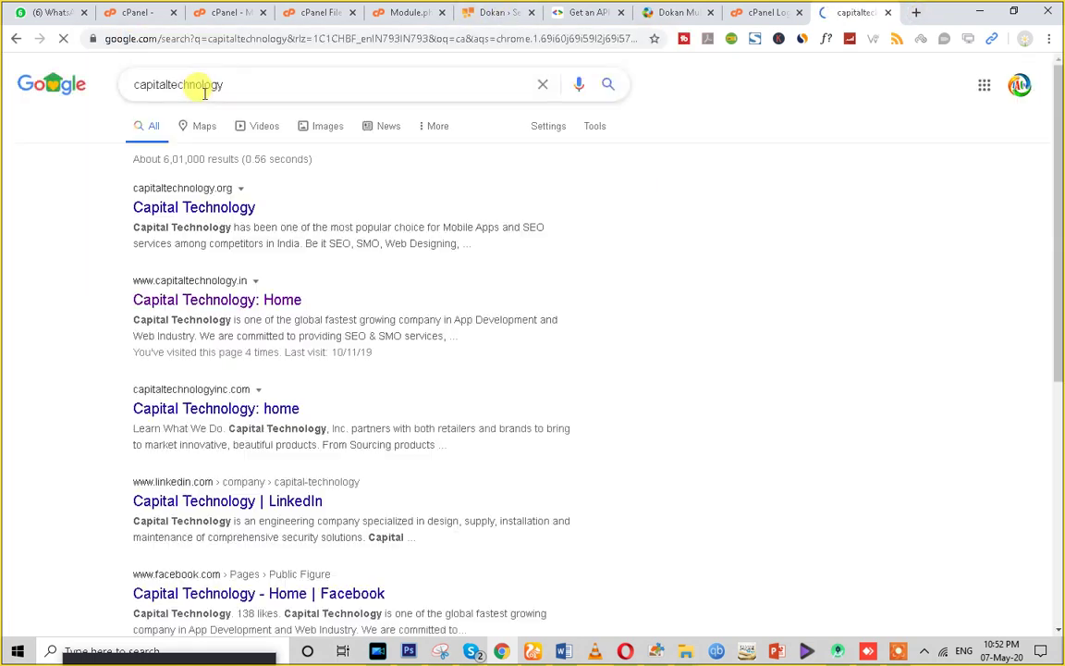
{"action": "scroll", "coordinate": [741, 436], "scroll_direction": "down", "scroll_amount": 1}
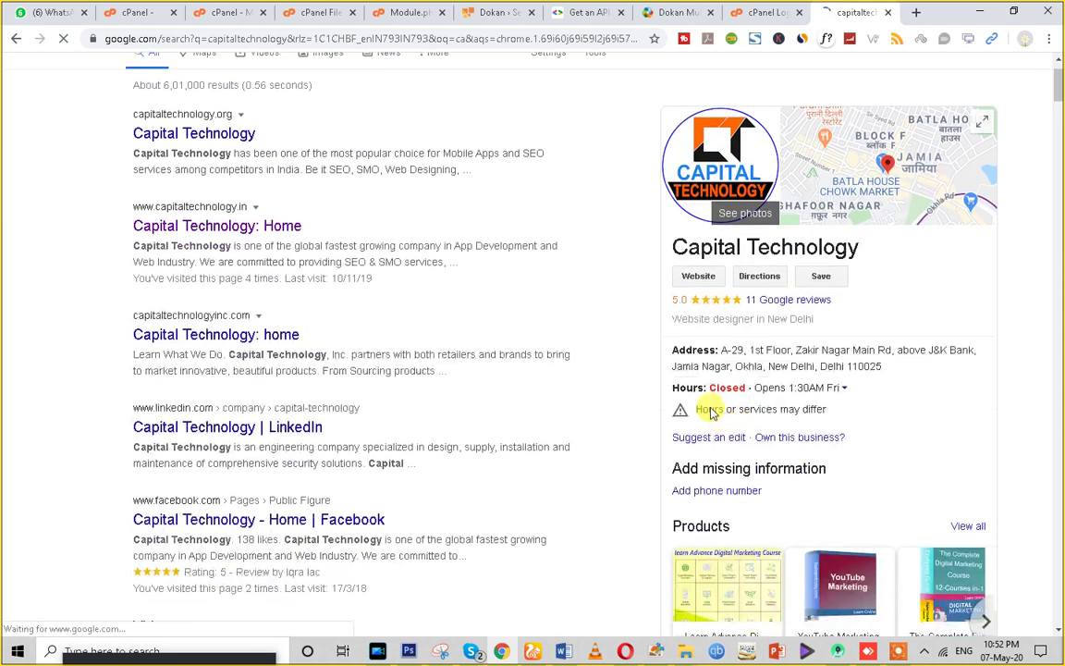
{"action": "left_click_drag", "start_coordinate": [656, 341], "coordinate": [832, 436]}
{"action": "scroll", "coordinate": [832, 439], "scroll_direction": "up", "scroll_amount": 1}
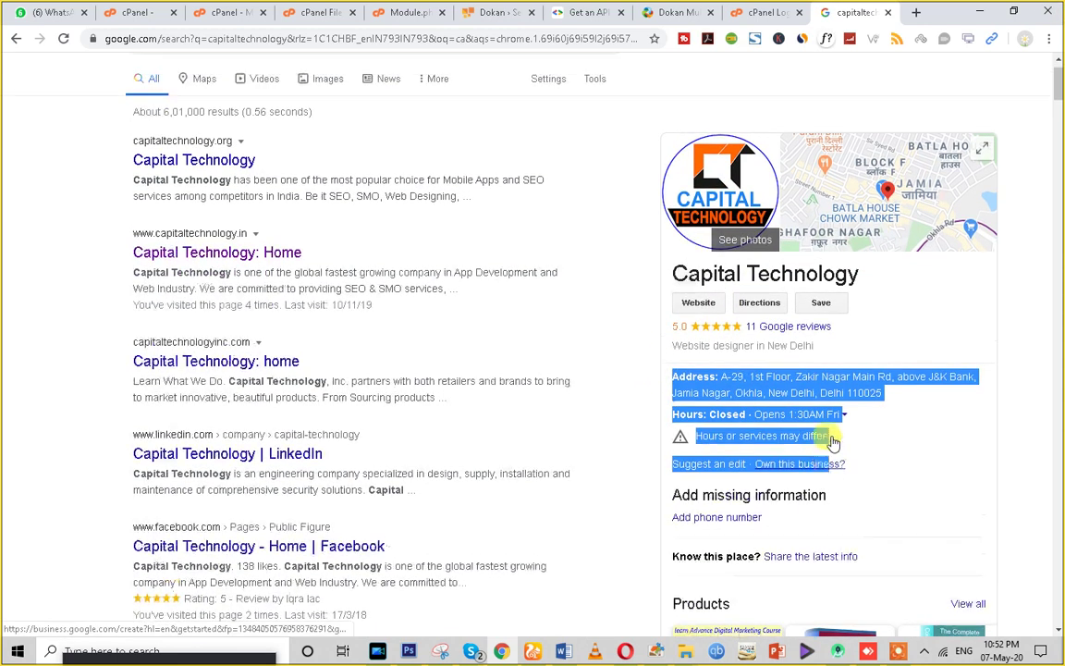
{"action": "left_click", "coordinate": [645, 430]}
{"action": "left_click_drag", "start_coordinate": [676, 423], "coordinate": [823, 479]}
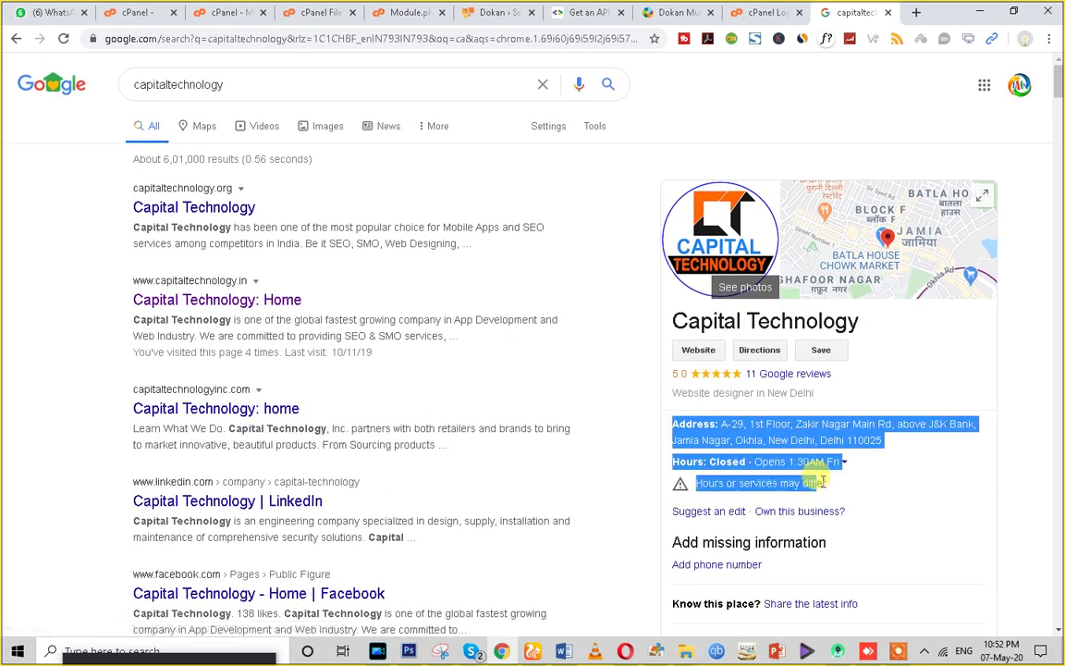
- Return to Dokan's Store Setup and focus the Google Map API Key field
{"action": "left_click", "coordinate": [570, 7]}
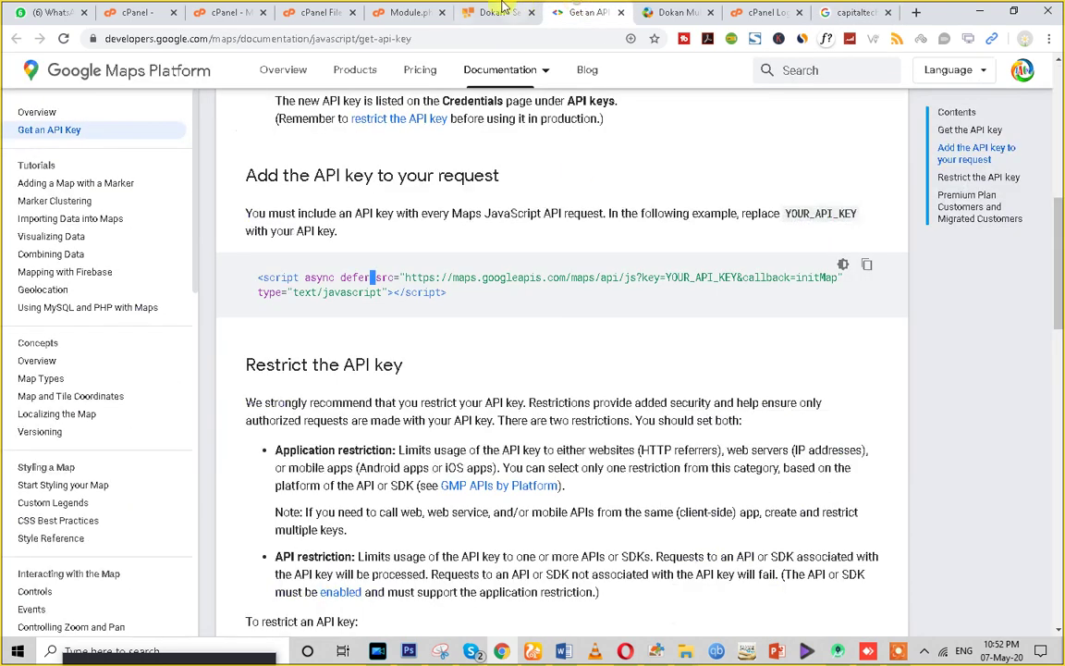
{"action": "left_click", "coordinate": [499, 12]}
{"action": "left_click", "coordinate": [496, 348]}
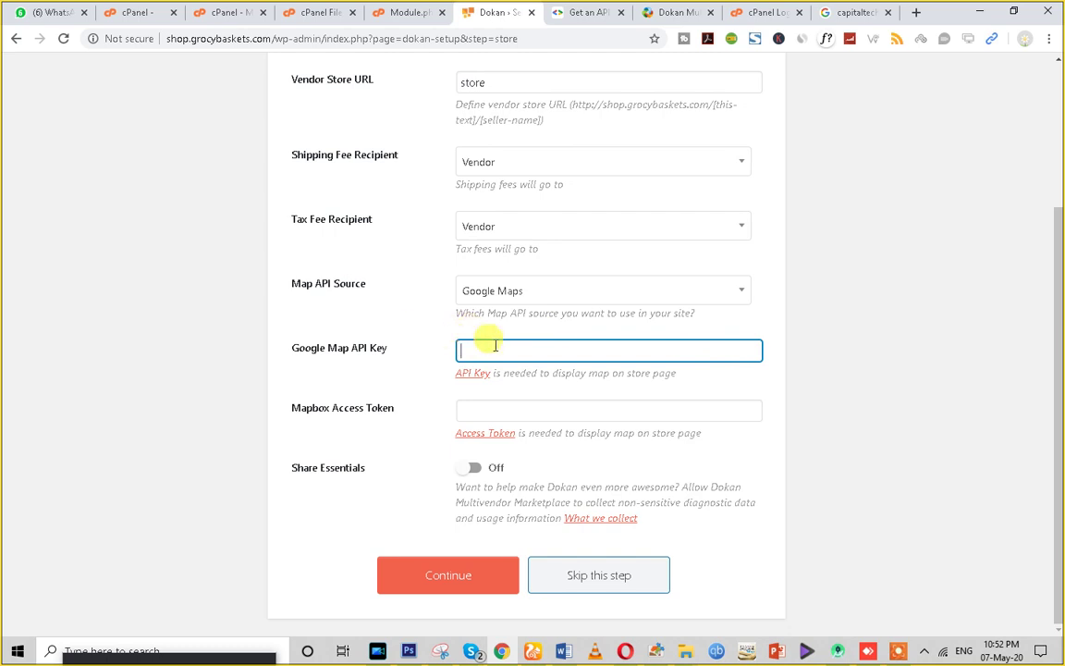
- Go over the Store Setup fields from Vendor Store URL to Mapbox Access Token, leaving them empty
{"action": "left_click", "coordinate": [469, 412]}
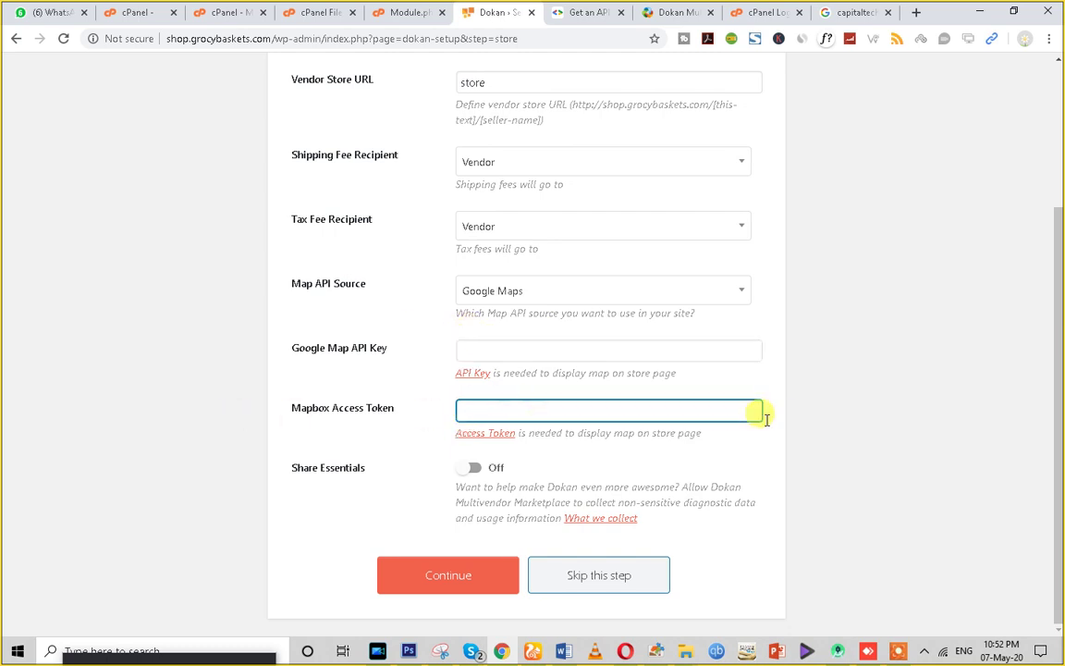
{"action": "left_click_drag", "start_coordinate": [274, 468], "coordinate": [392, 476]}
{"action": "left_click", "coordinate": [401, 484]}
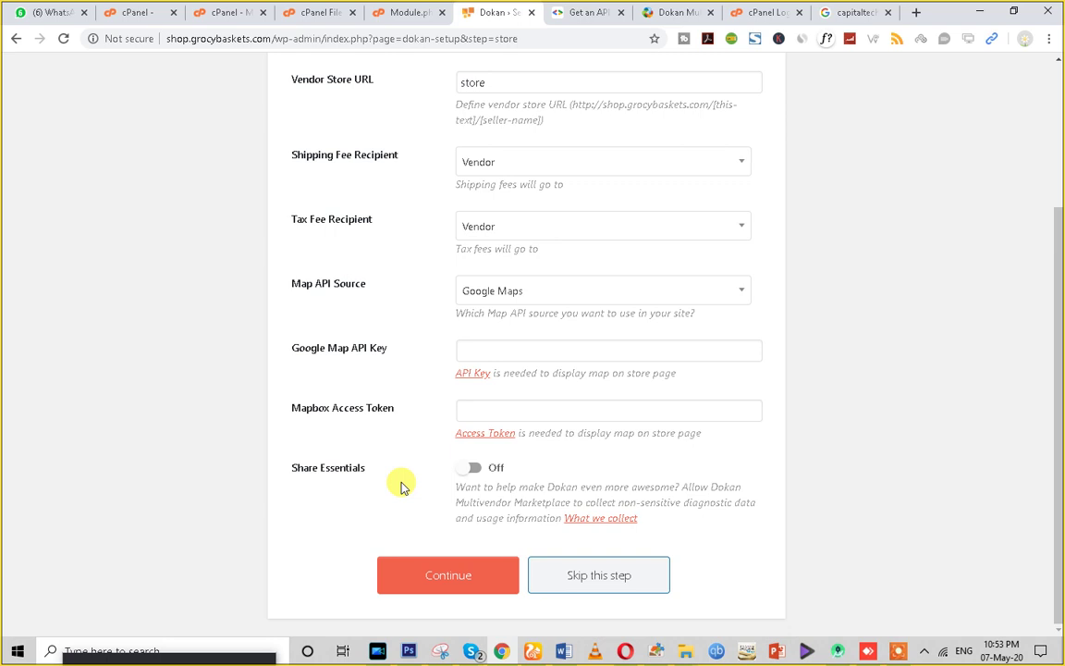
{"action": "left_click_drag", "start_coordinate": [257, 318], "coordinate": [405, 439]}
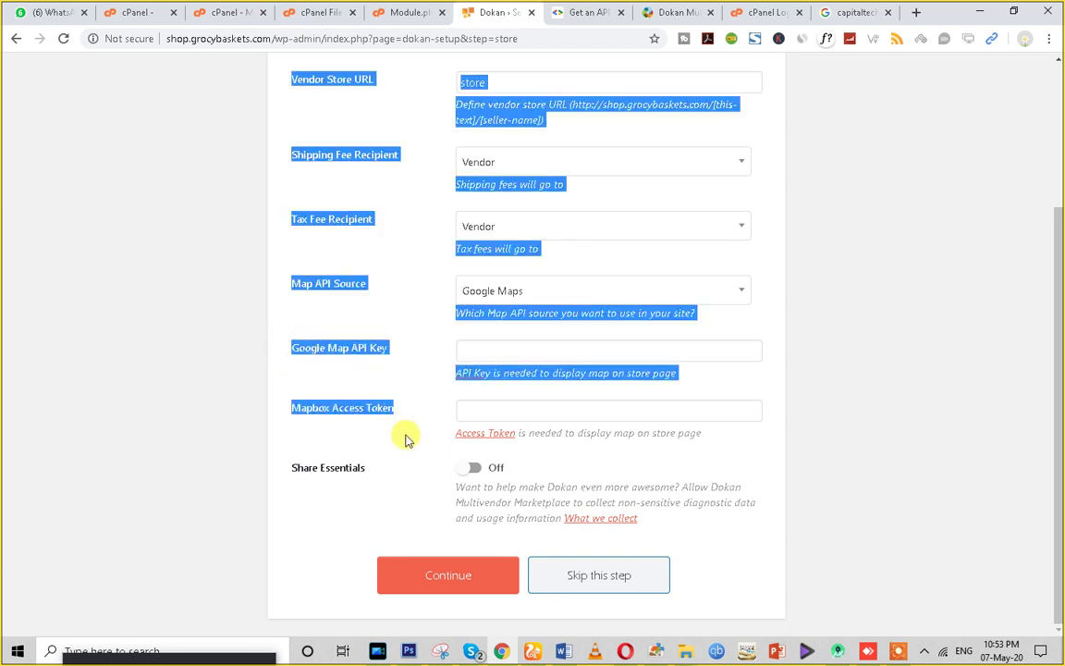
{"action": "left_click", "coordinate": [405, 439]}
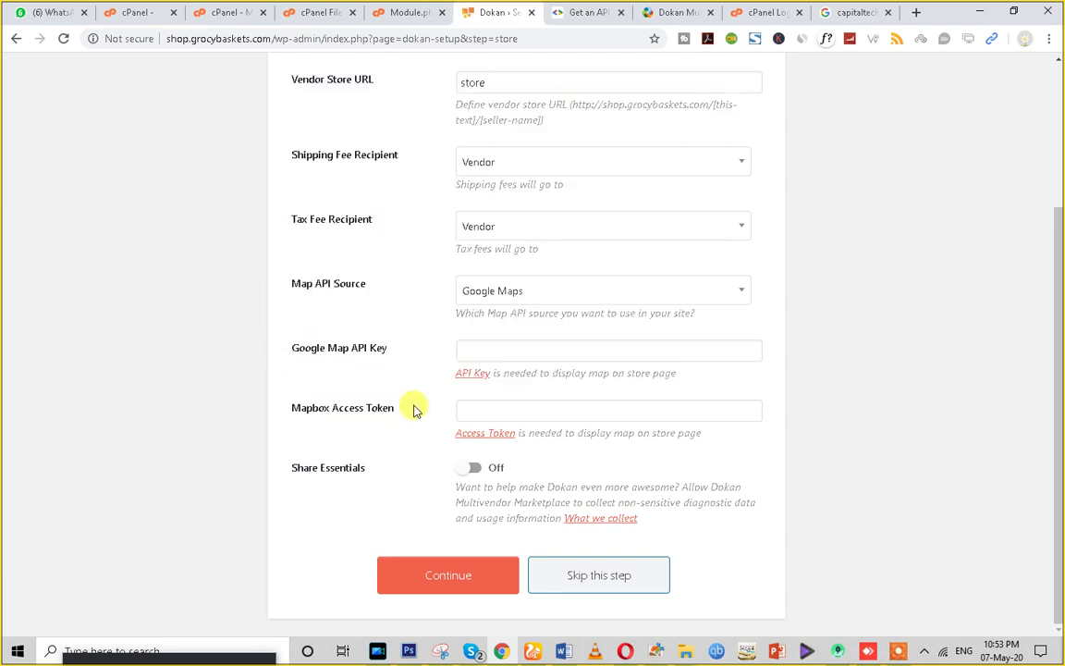
{"action": "left_click", "coordinate": [484, 351]}
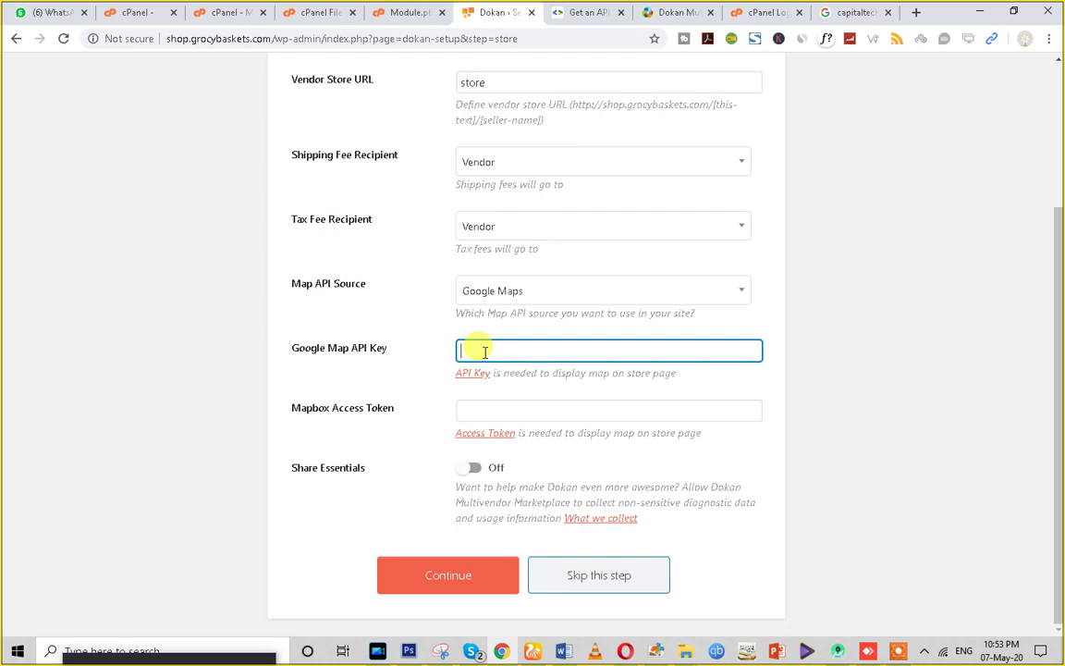
- Leave Share Essentials off and continue to the Selling Setup step
{"action": "left_click", "coordinate": [463, 475]}
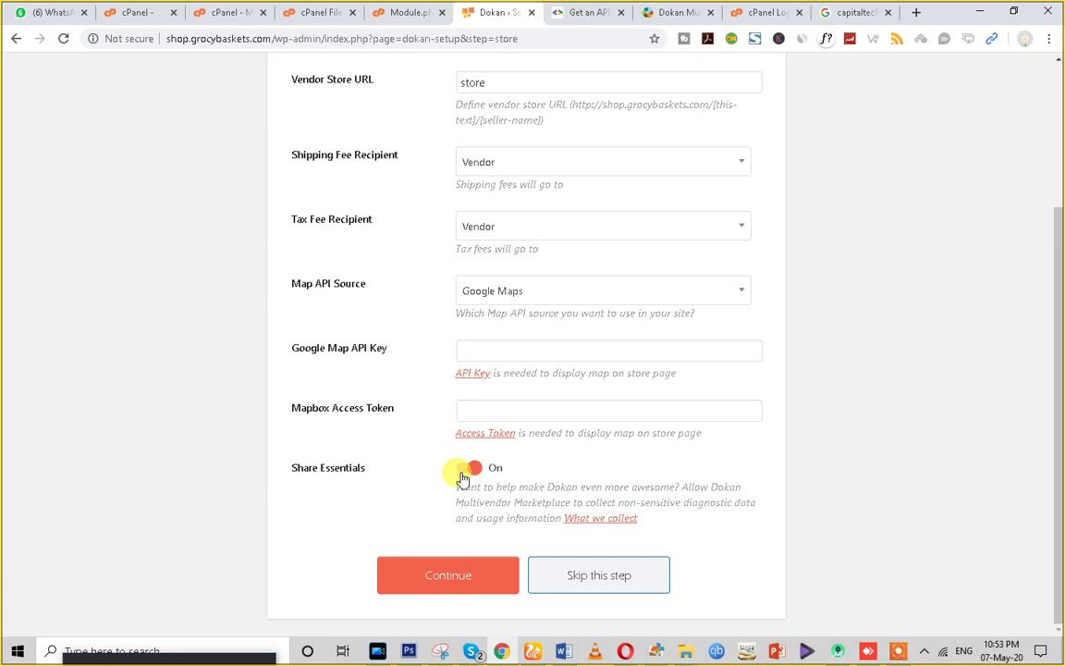
{"action": "left_click", "coordinate": [471, 477]}
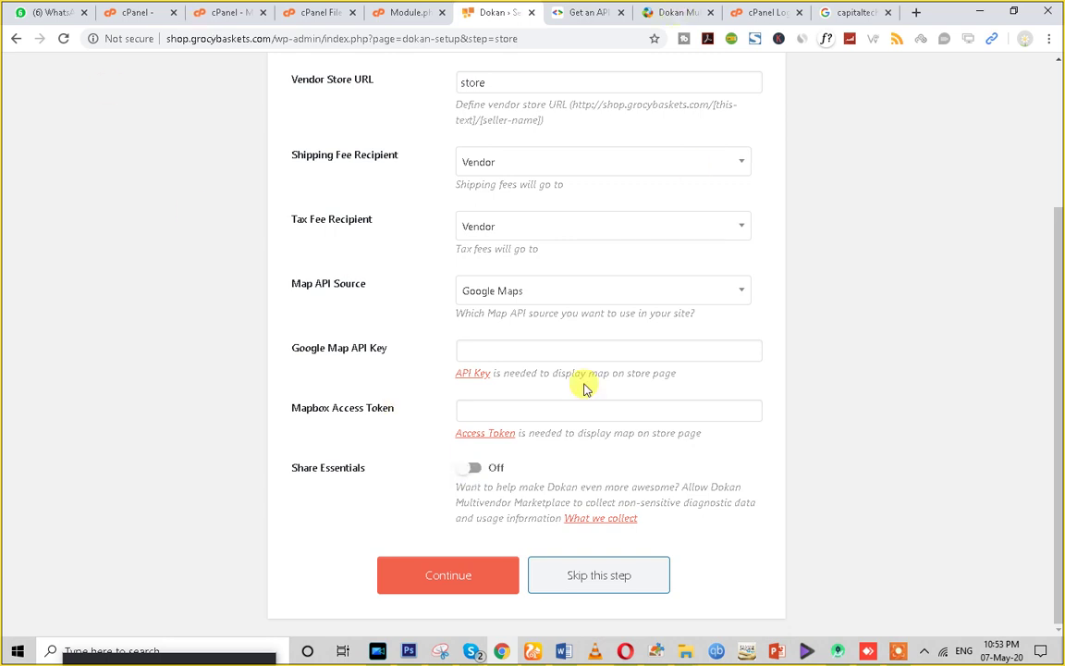
{"action": "scroll", "coordinate": [404, 468], "scroll_direction": "up", "scroll_amount": 1}
{"action": "scroll", "coordinate": [404, 469], "scroll_direction": "down", "scroll_amount": 1}
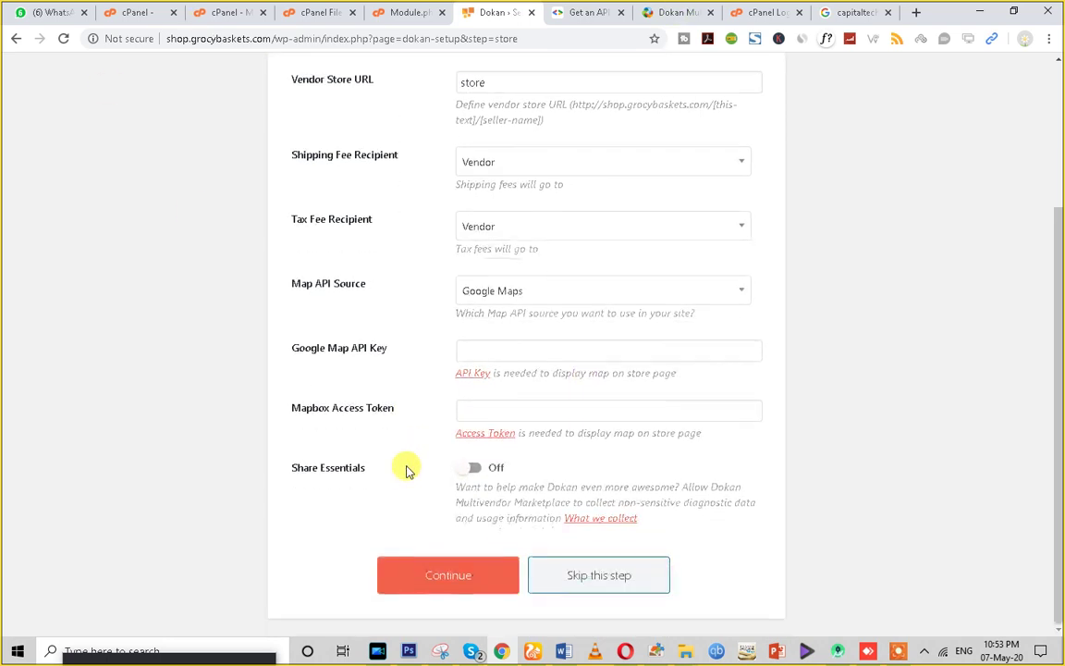
{"action": "left_click", "coordinate": [433, 590]}
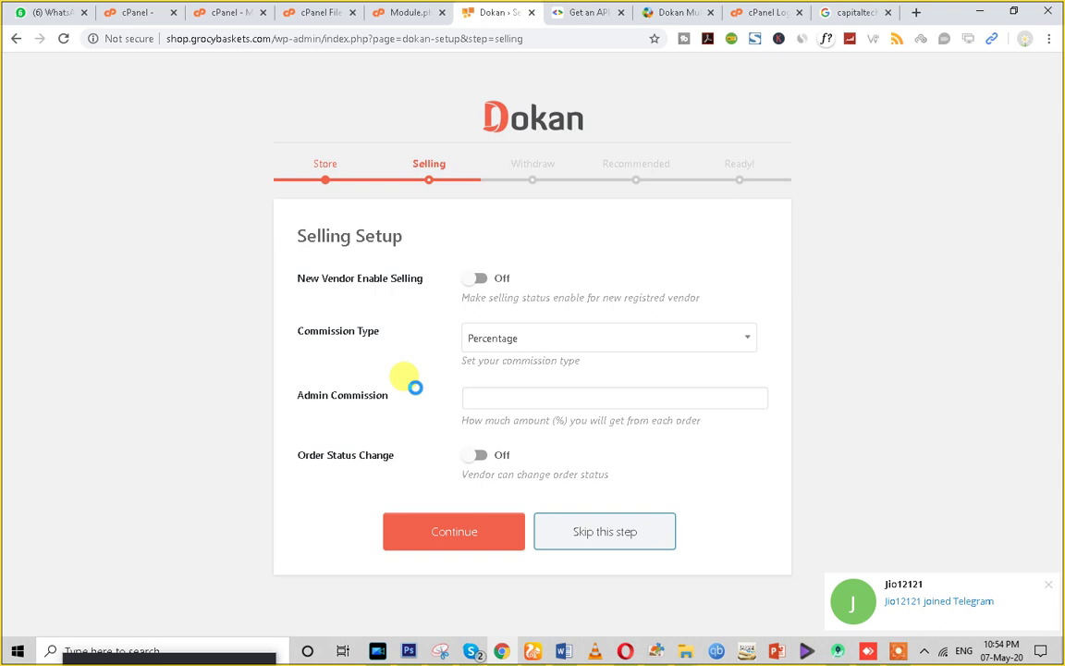
- Toggle New Vendor Enable Selling on and off twice, ending with it Off
{"action": "left_click", "coordinate": [473, 279]}
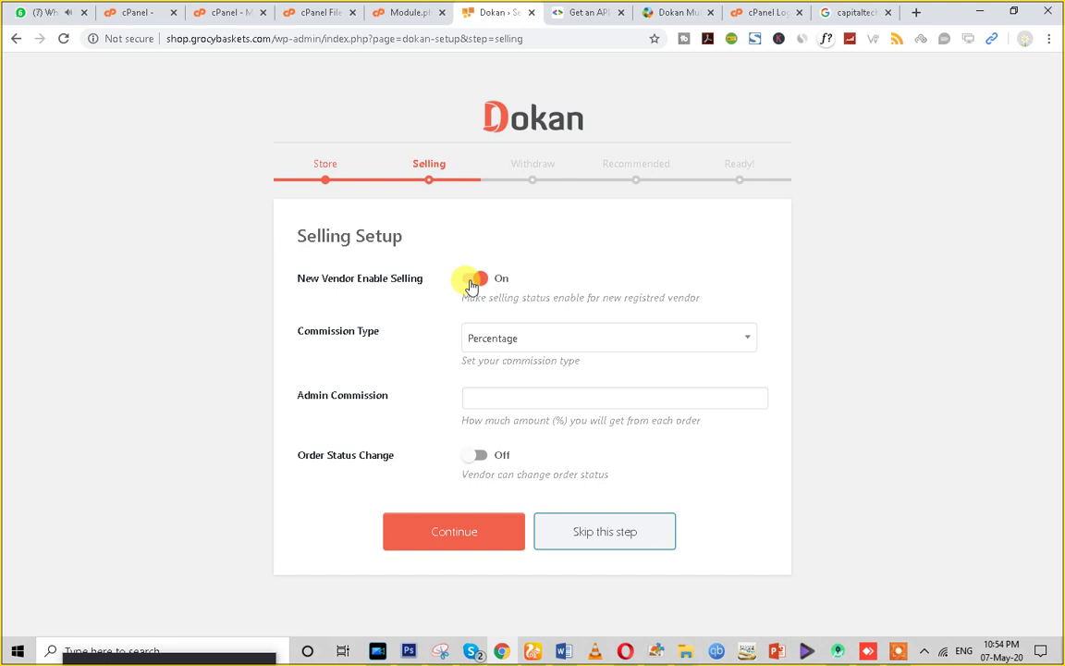
{"action": "left_click", "coordinate": [485, 283]}
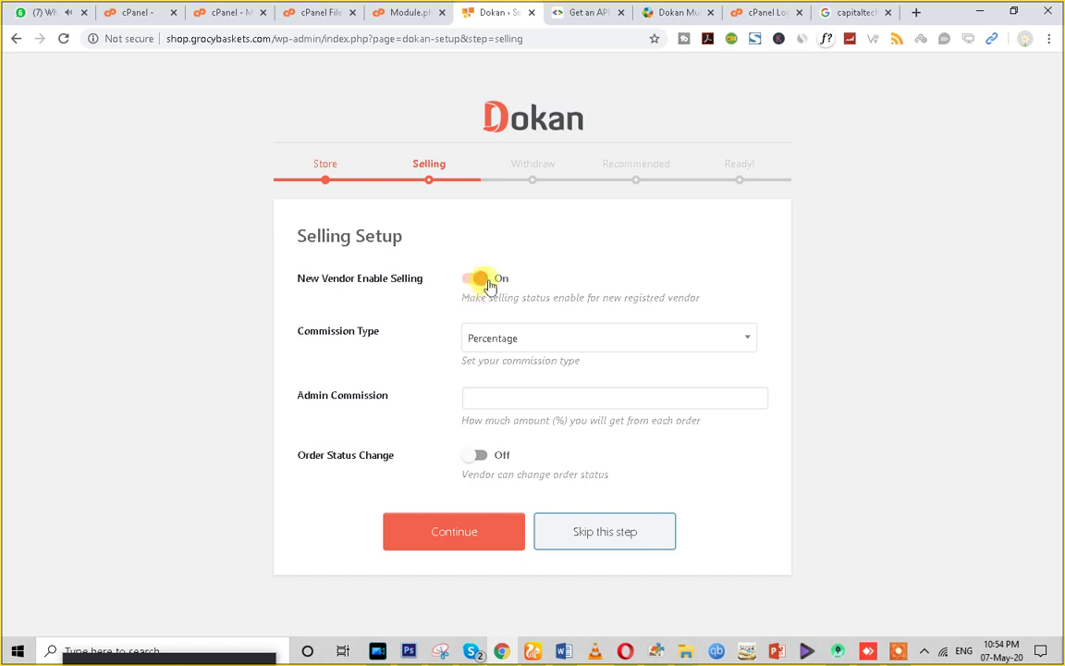
{"action": "left_click", "coordinate": [485, 283]}
{"action": "left_click", "coordinate": [482, 280]}
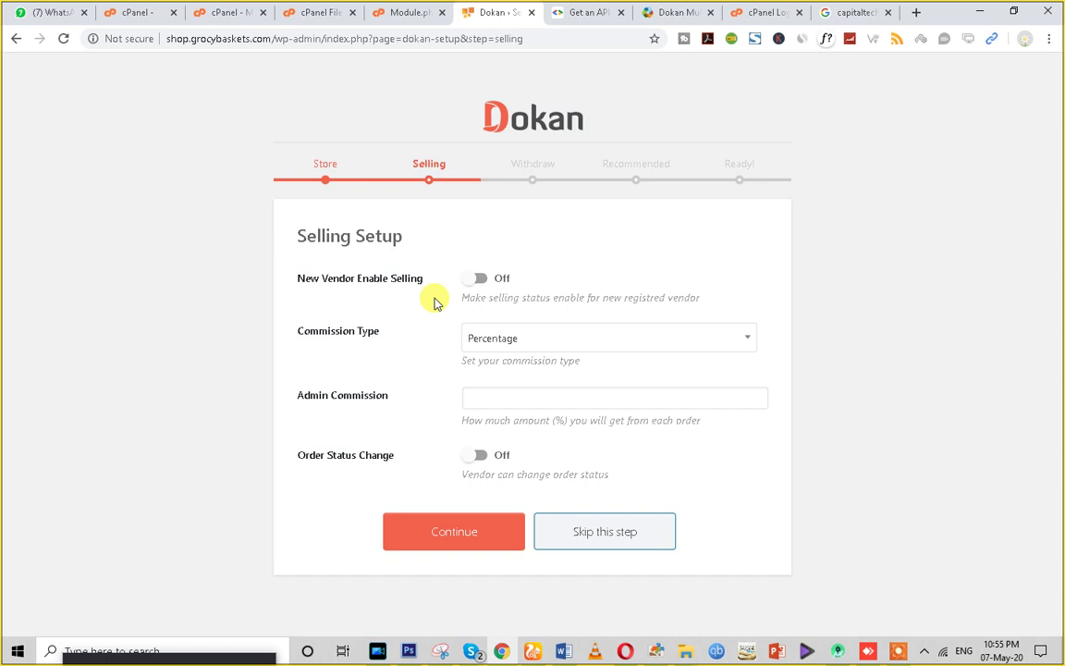
{"action": "left_click", "coordinate": [503, 341]}
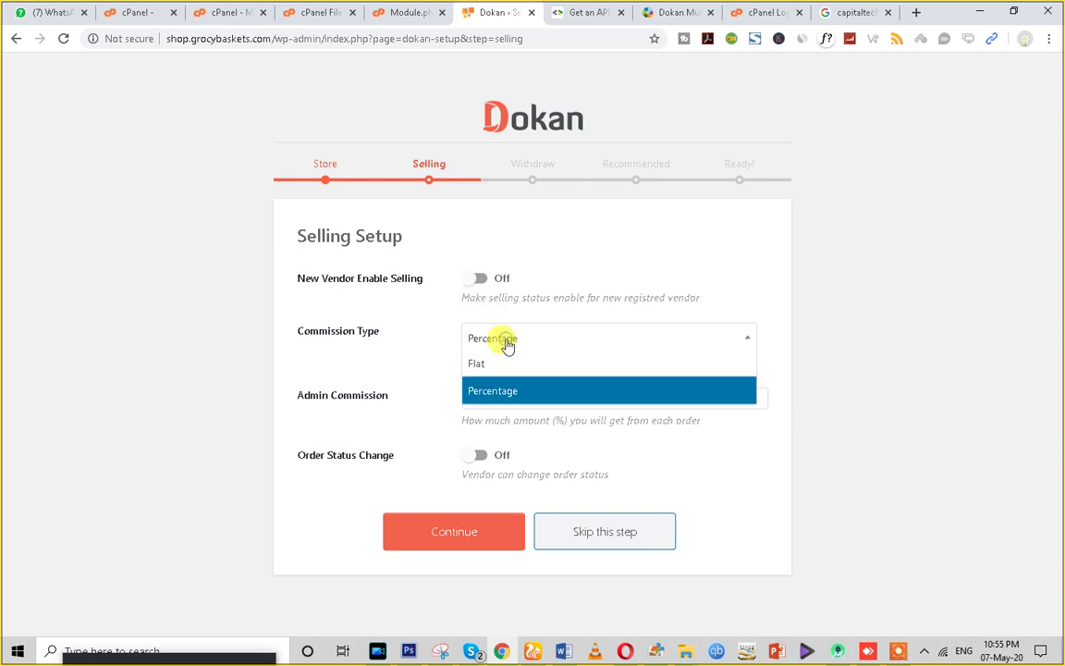
{"action": "left_click", "coordinate": [428, 348]}
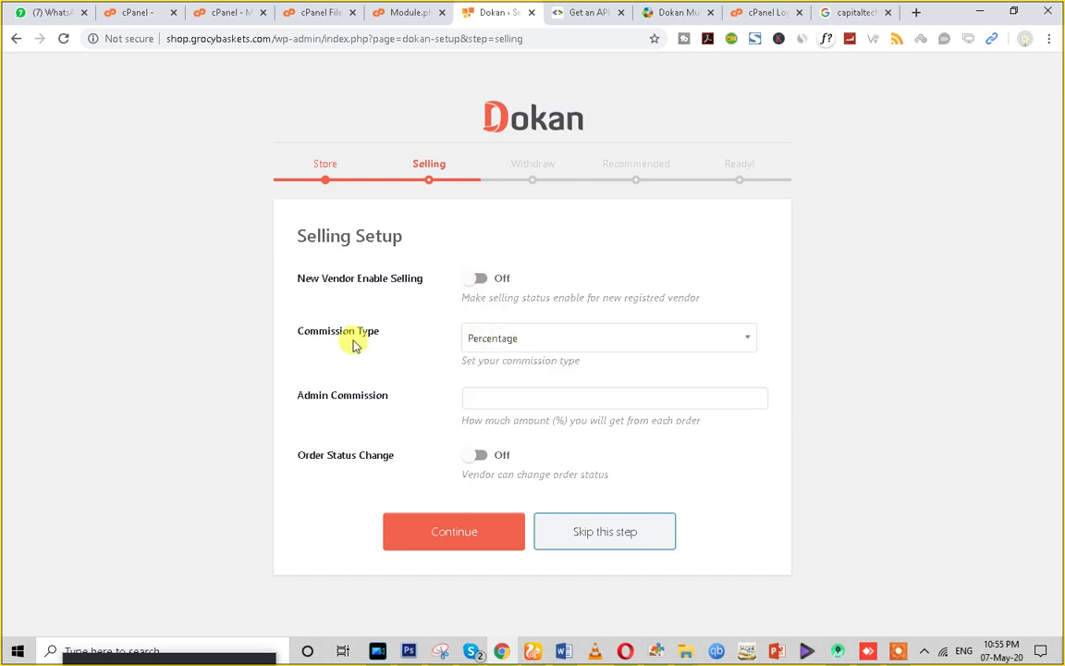
{"action": "left_click_drag", "start_coordinate": [284, 327], "coordinate": [390, 335]}
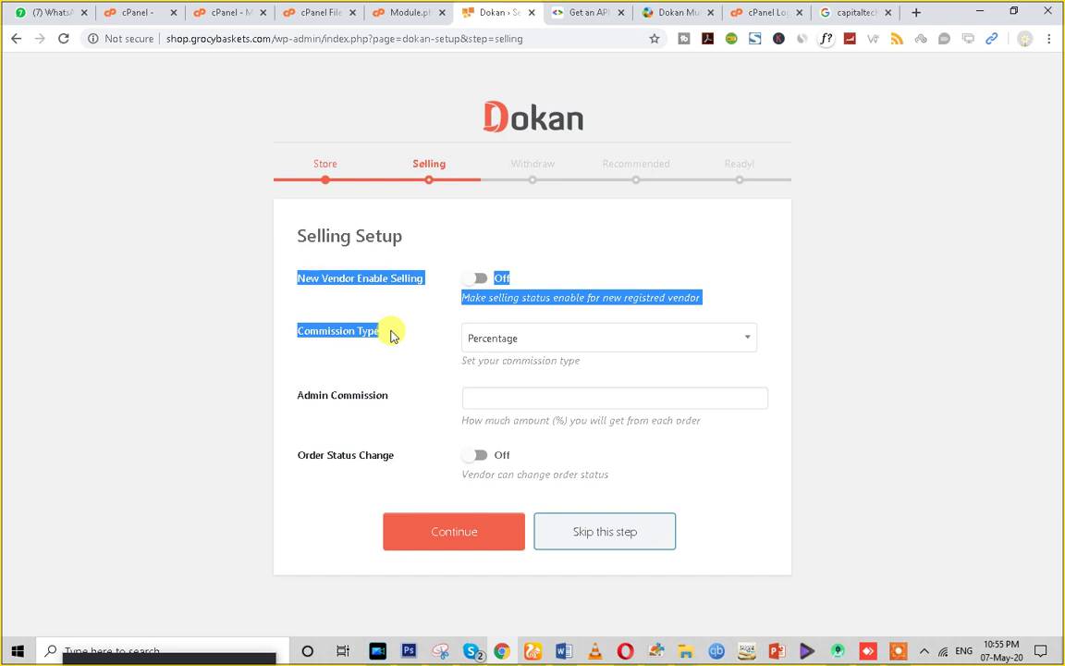
{"action": "left_click", "coordinate": [392, 335]}
{"action": "left_click_drag", "start_coordinate": [286, 330], "coordinate": [384, 338]}
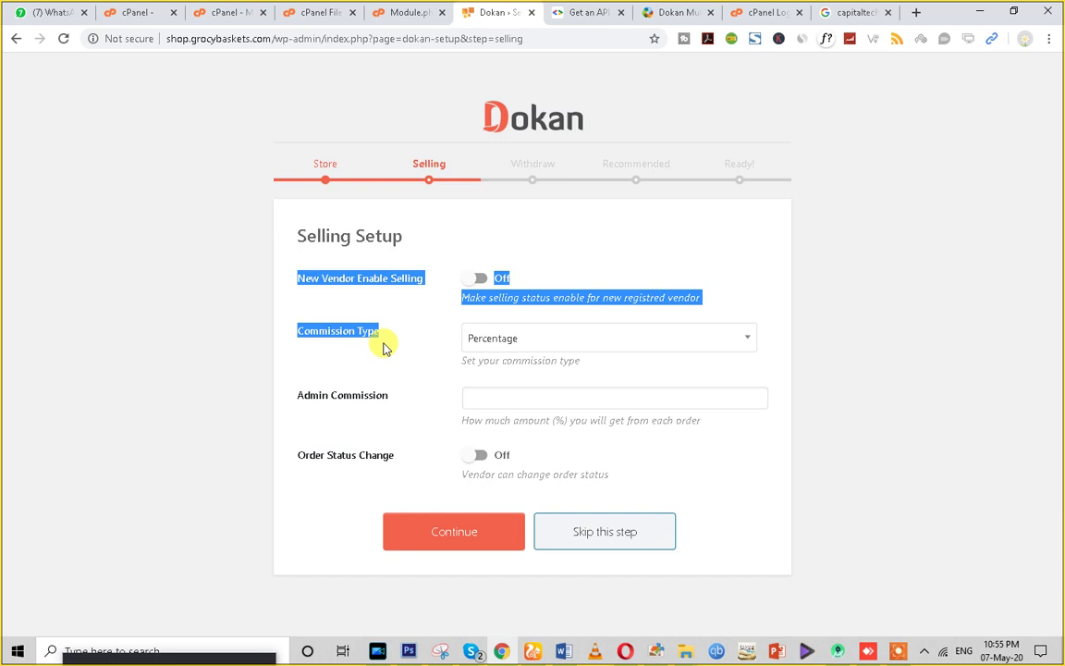
{"action": "left_click", "coordinate": [484, 344]}
{"action": "left_click", "coordinate": [484, 364]}
{"action": "left_click", "coordinate": [426, 366]}
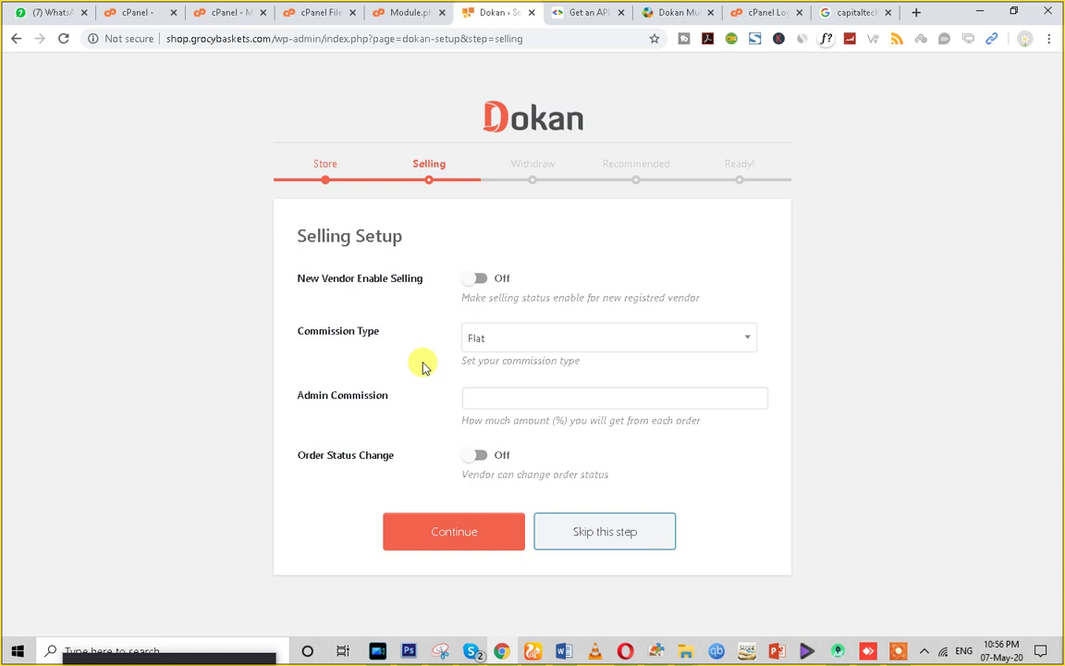
{"action": "left_click", "coordinate": [482, 343]}
{"action": "left_click", "coordinate": [482, 389]}
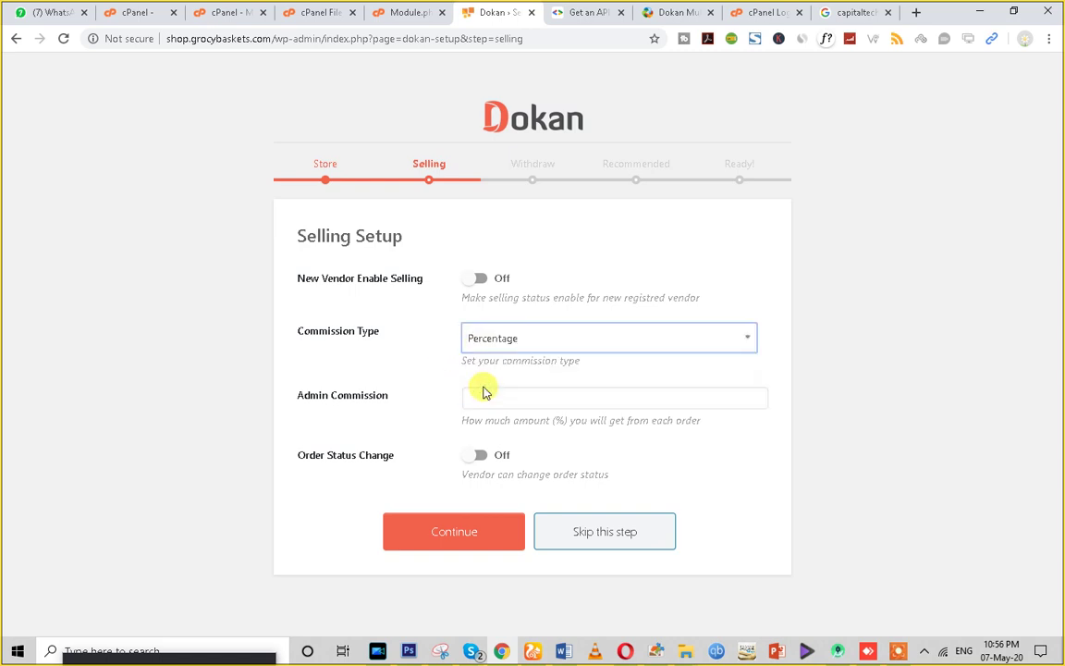
{"action": "left_click", "coordinate": [487, 398]}
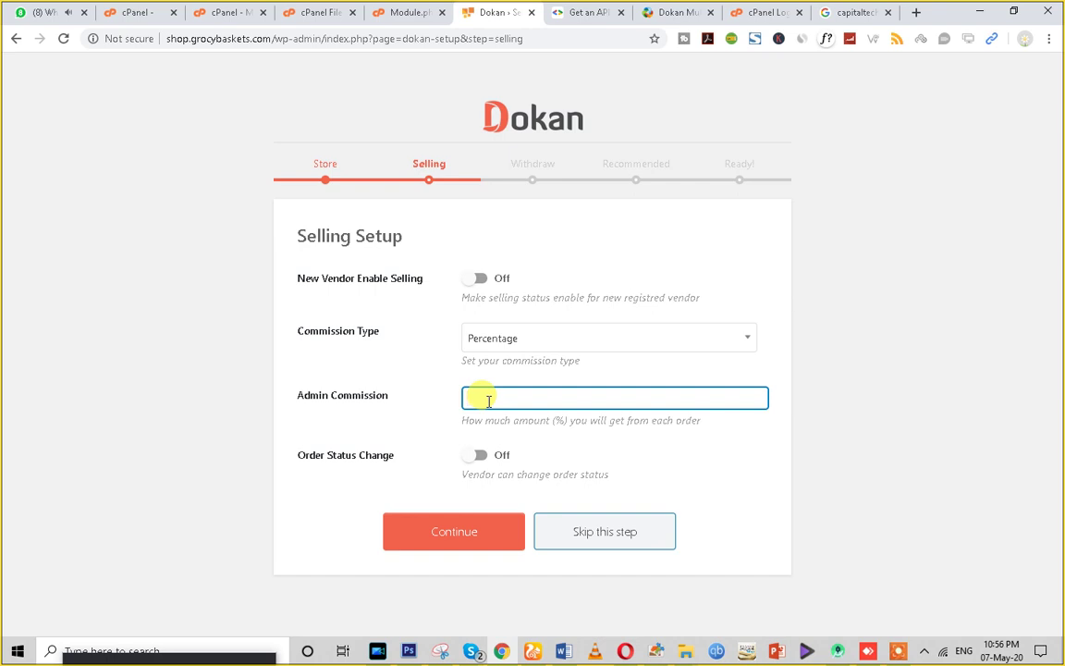
- Enter 5 as the Admin Commission, replacing the 10 typed first
{"action": "type", "text": "10"}
{"action": "key", "text": "BackSpace"}
{"action": "key", "text": "BackSpace"}
{"action": "key", "text": "BackSpace"}
{"action": "type", "text": "5"}
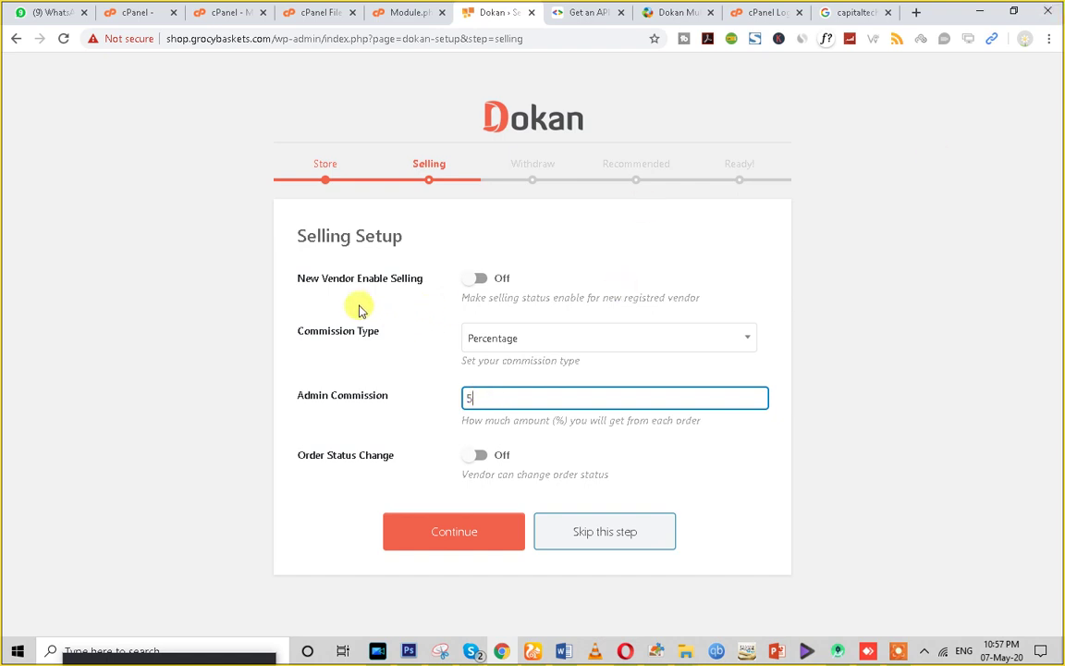
{"action": "left_click_drag", "start_coordinate": [291, 453], "coordinate": [397, 453]}
{"action": "left_click", "coordinate": [408, 468]}
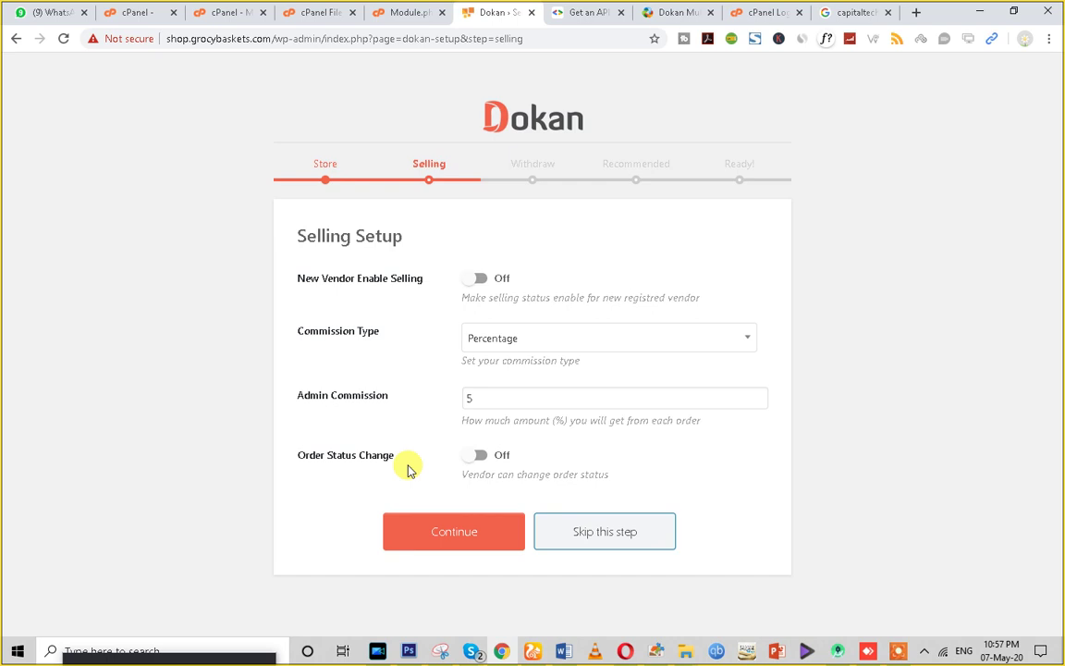
- Turn on Order Status Change for vendors and continue to the Withdraw Setup step
{"action": "left_click", "coordinate": [474, 456]}
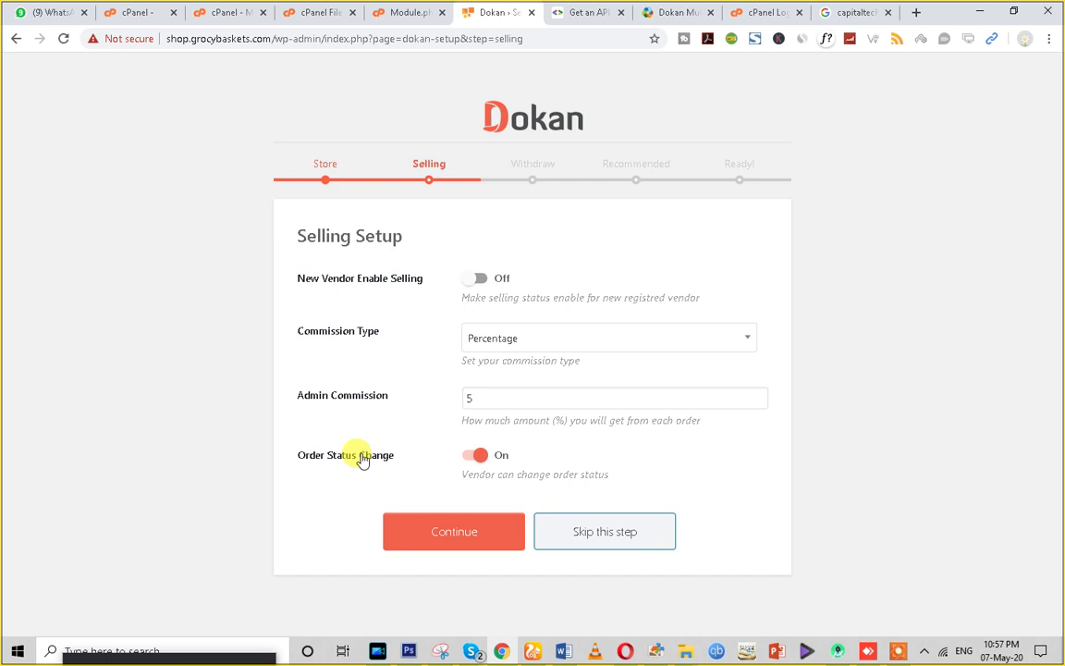
{"action": "left_click", "coordinate": [438, 536]}
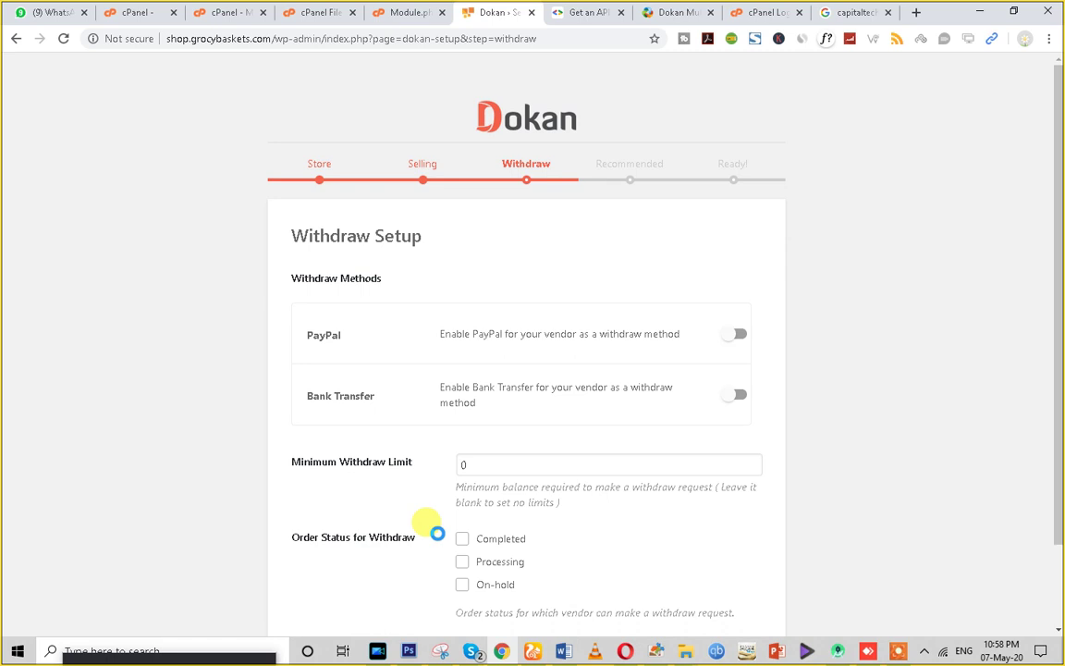
- Switch on Bank Transfer withdrawals and enter 2000 as the Minimum Withdraw Limit
{"action": "left_click", "coordinate": [730, 405]}
{"action": "scroll", "coordinate": [721, 404], "scroll_direction": "down", "scroll_amount": 2}
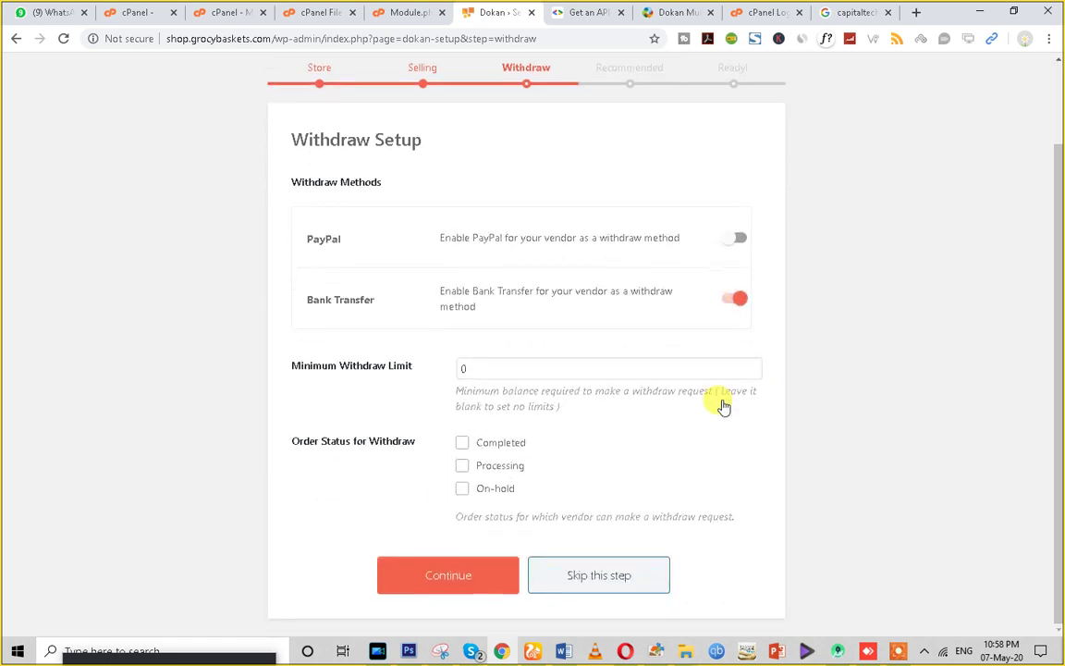
{"action": "double_click", "coordinate": [466, 367]}
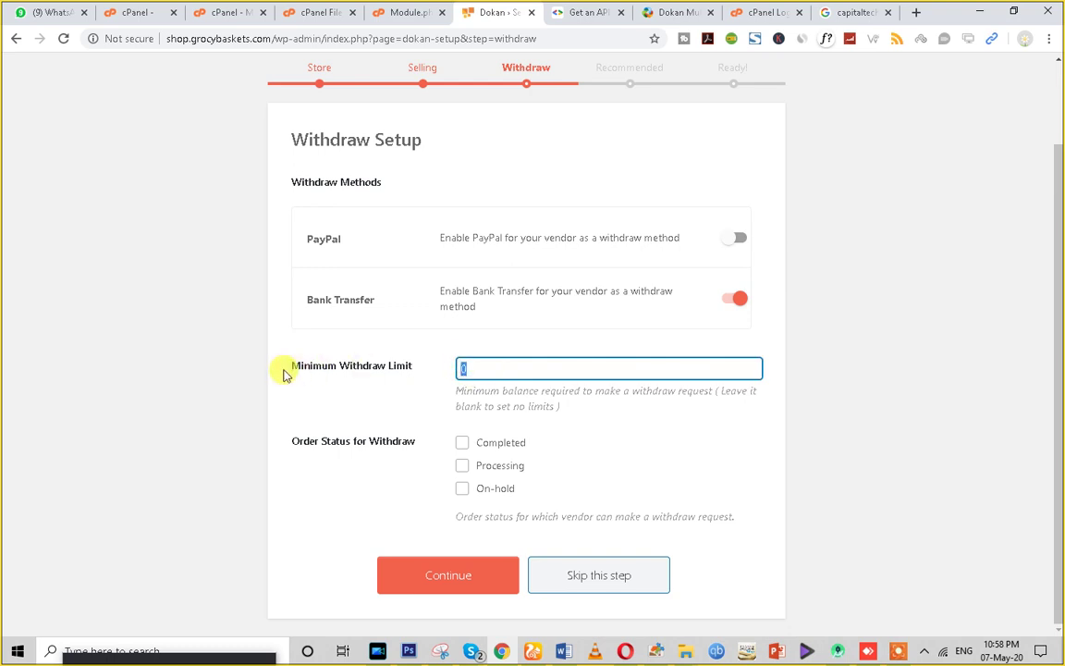
{"action": "type", "text": "500"}
{"action": "key", "text": "BackSpace"}
{"action": "key", "text": "BackSpace"}
{"action": "key", "text": "BackSpace"}
{"action": "type", "text": "2000"}
{"action": "key", "text": "BackSpace"}
{"action": "key", "text": "BackSpace"}
{"action": "key", "text": "BackSpace"}
{"action": "key", "text": "BackSpace"}
{"action": "type", "text": "500"}
{"action": "key", "text": "BackSpace"}
{"action": "key", "text": "BackSpace"}
{"action": "key", "text": "BackSpace"}
{"action": "type", "text": "2000"}
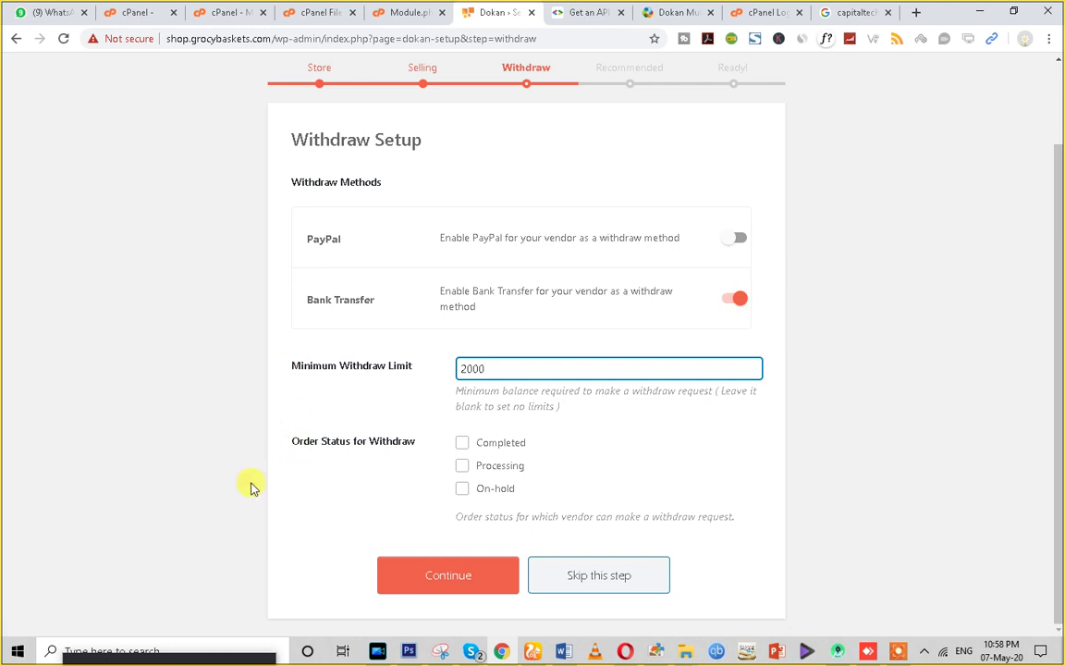
- Tick and untick the Completed, Processing and On-hold withdraw order status boxes
{"action": "left_click", "coordinate": [462, 444]}
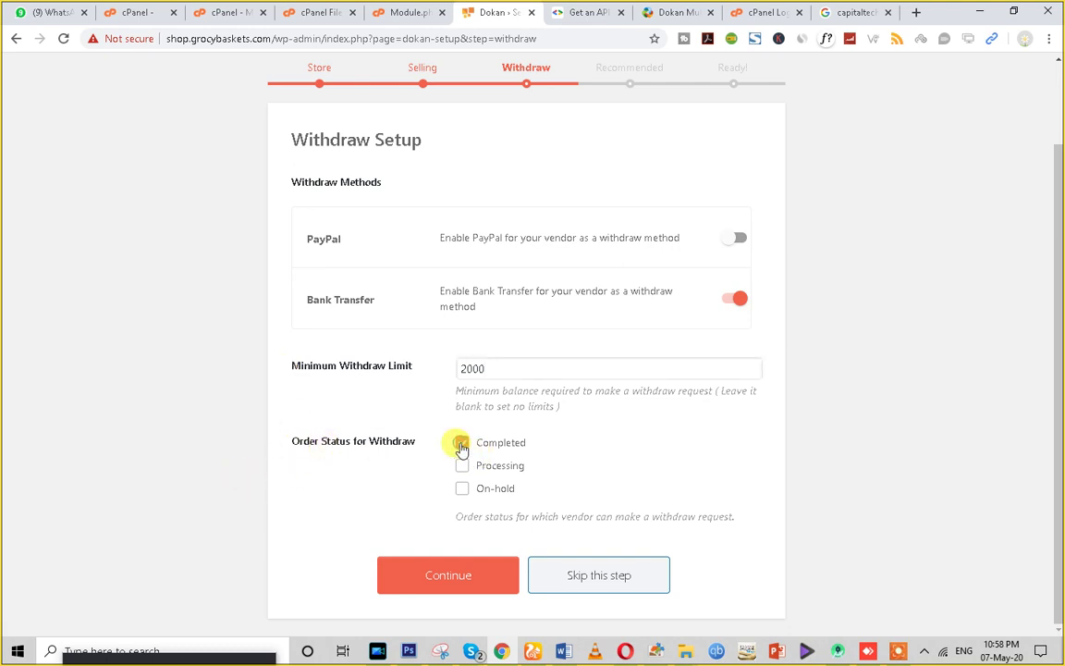
{"action": "left_click_drag", "start_coordinate": [487, 372], "coordinate": [409, 384]}
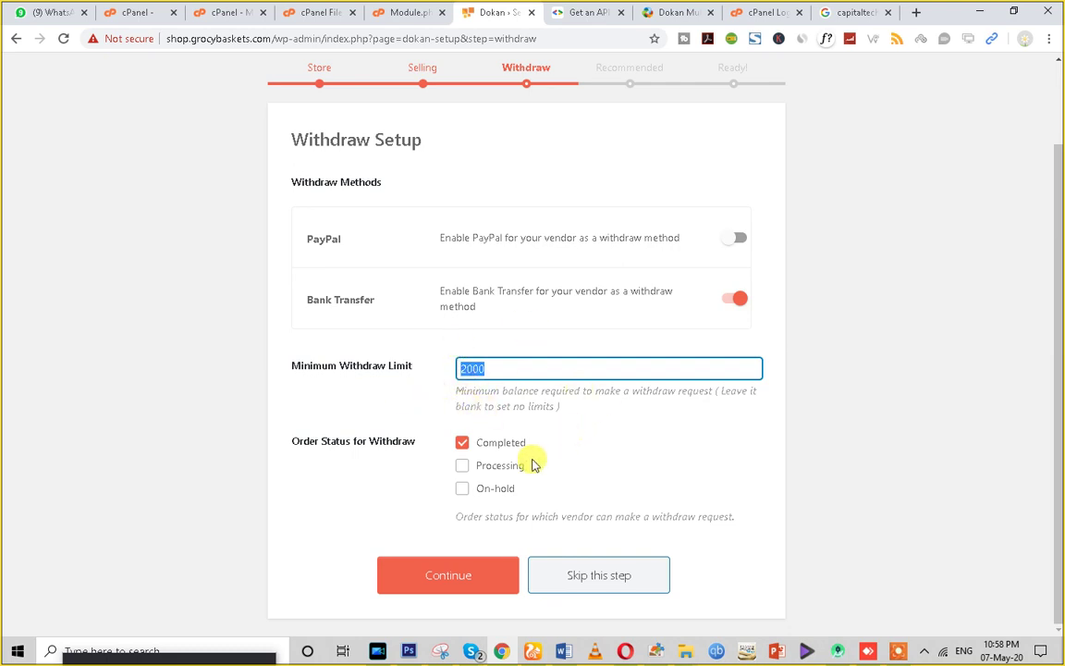
{"action": "left_click", "coordinate": [462, 467]}
{"action": "left_click", "coordinate": [462, 488]}
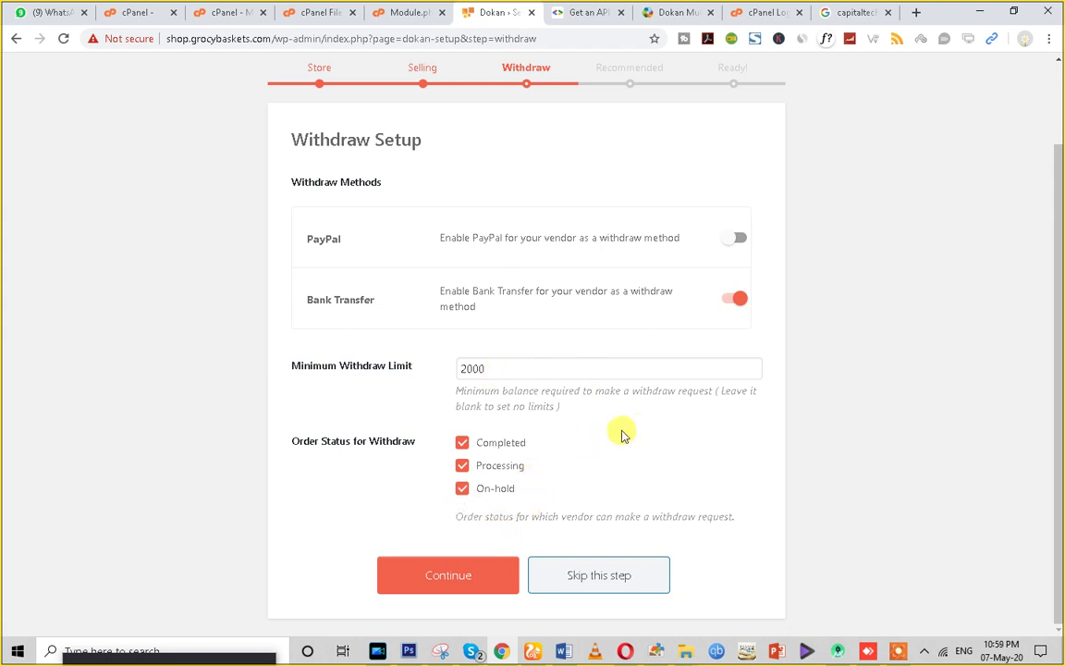
{"action": "left_click", "coordinate": [462, 444]}
{"action": "left_click", "coordinate": [463, 466]}
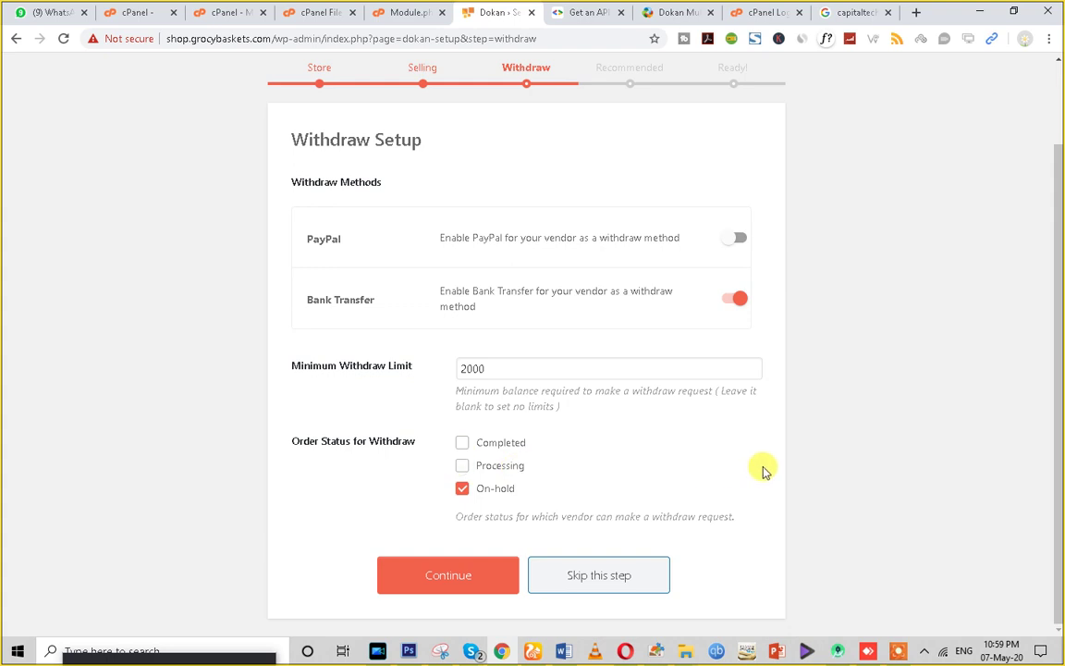
{"action": "left_click", "coordinate": [462, 487]}
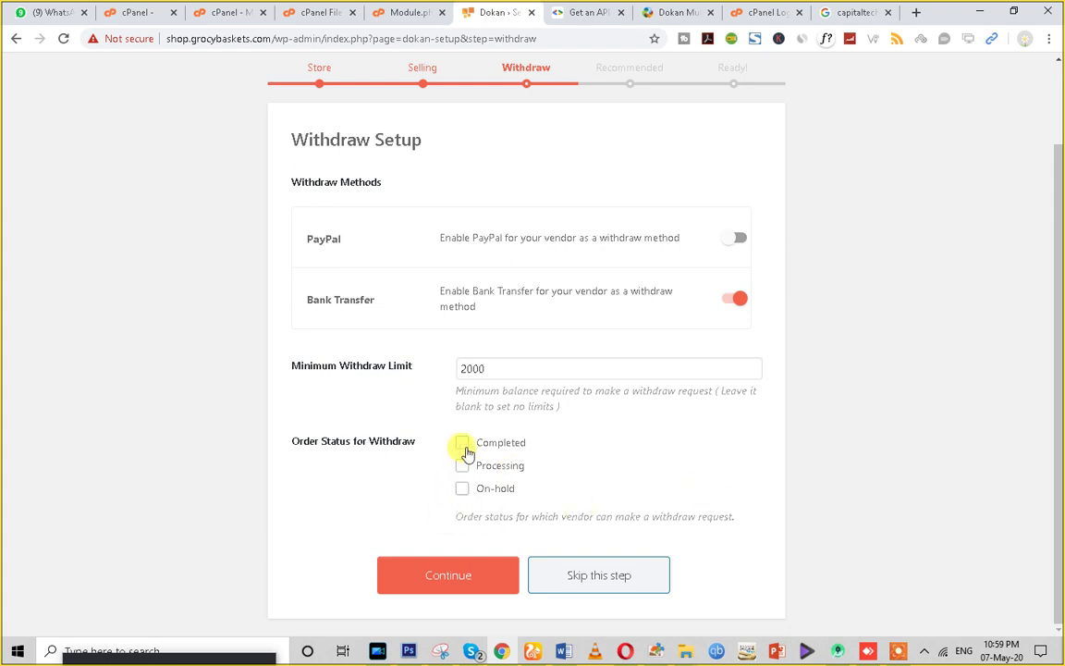
{"action": "left_click", "coordinate": [463, 443]}
- Leave only On-hold checked for withdrawals and continue to the Recommended step
{"action": "left_click", "coordinate": [513, 373]}
{"action": "left_click_drag", "start_coordinate": [513, 374], "coordinate": [437, 390]}
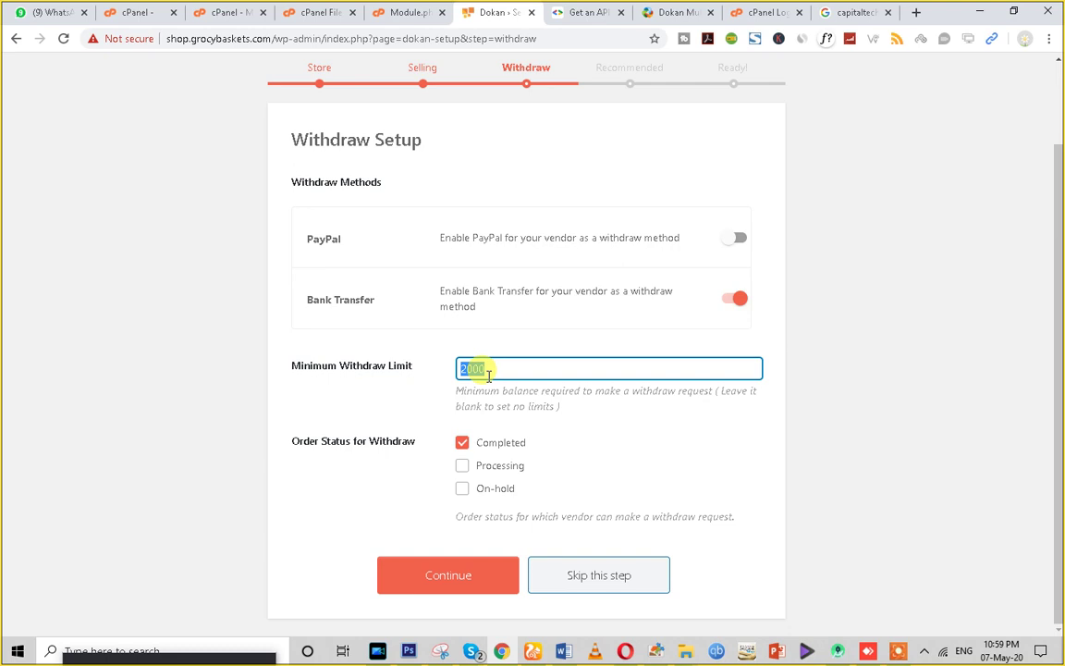
{"action": "left_click", "coordinate": [490, 373]}
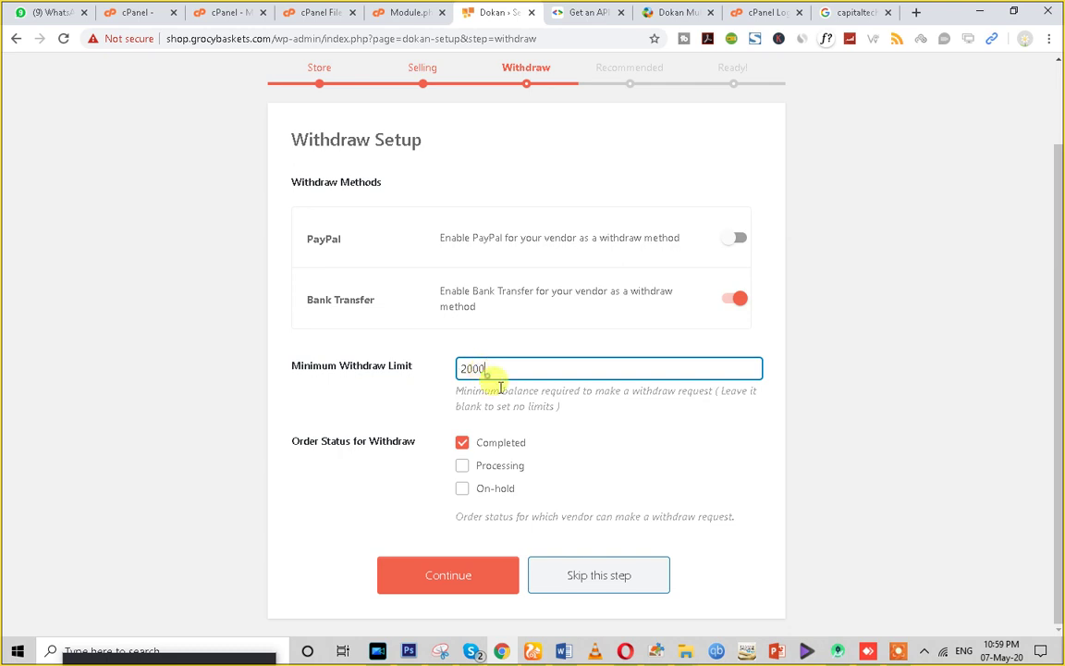
{"action": "left_click", "coordinate": [461, 444]}
{"action": "left_click", "coordinate": [462, 444]}
{"action": "left_click", "coordinate": [493, 370]}
{"action": "left_click_drag", "start_coordinate": [539, 366], "coordinate": [385, 373]}
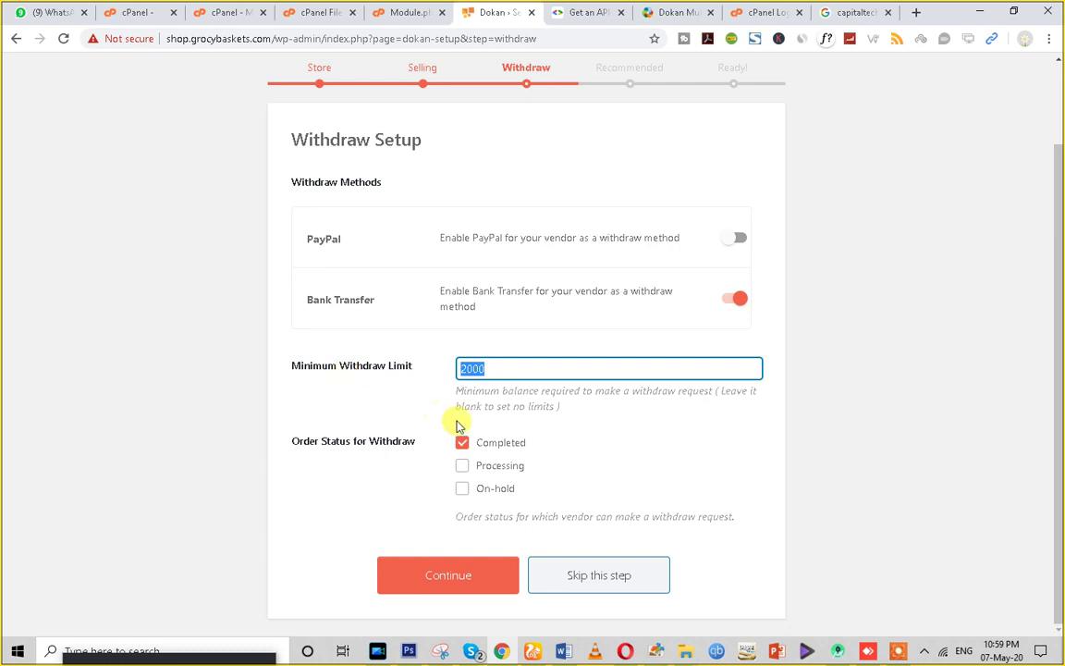
{"action": "left_click_drag", "start_coordinate": [544, 447], "coordinate": [481, 453]}
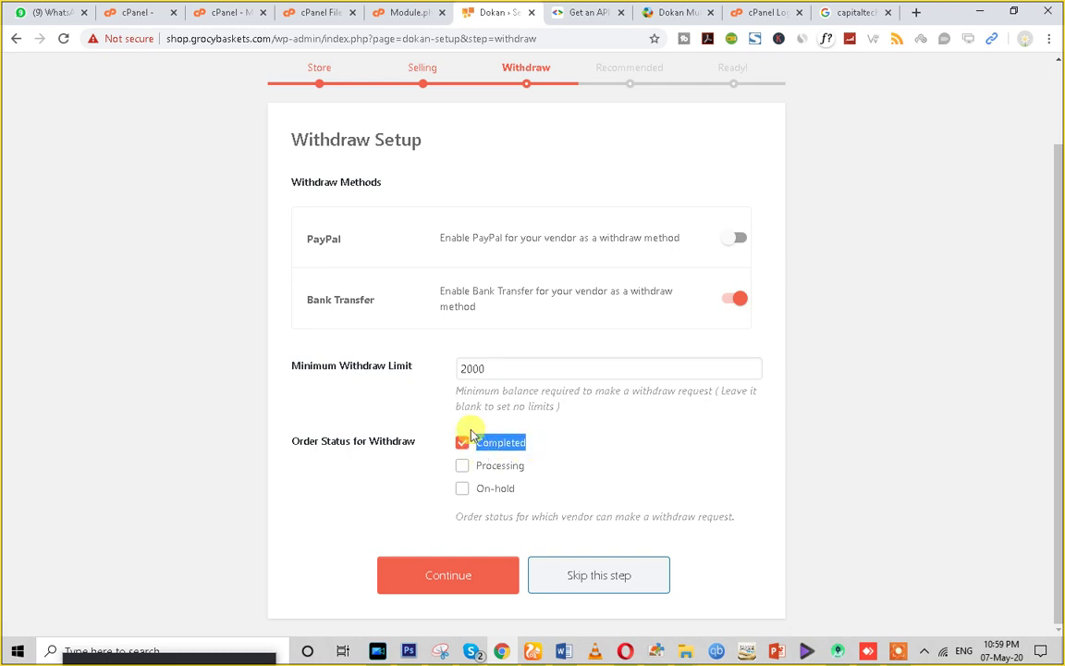
{"action": "left_click_drag", "start_coordinate": [483, 369], "coordinate": [316, 392]}
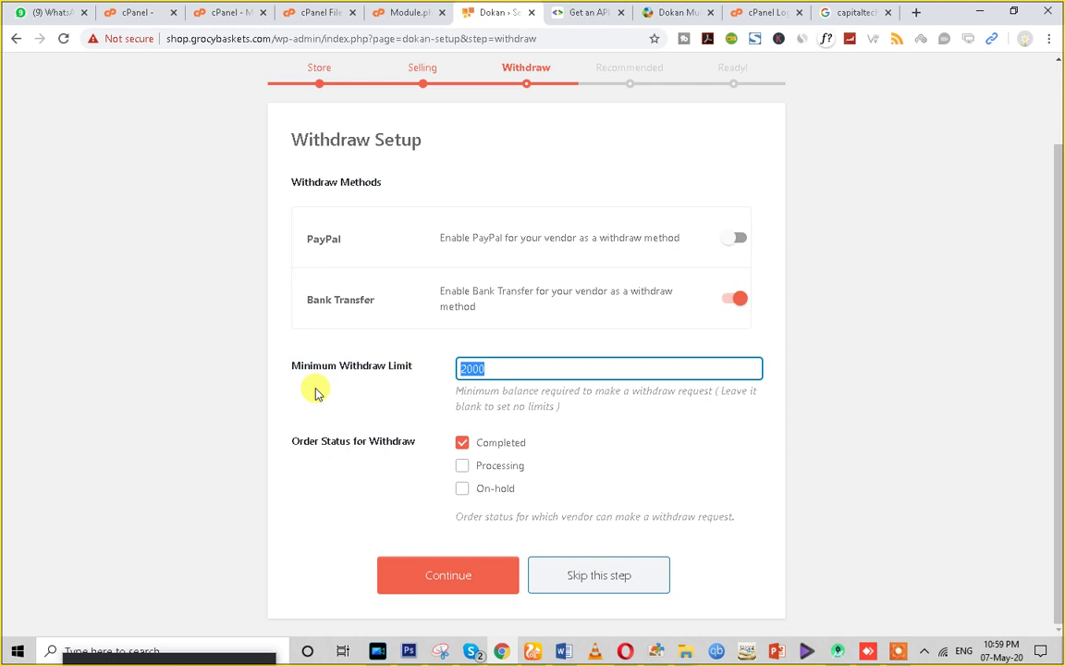
{"action": "left_click", "coordinate": [462, 443]}
{"action": "left_click", "coordinate": [462, 490]}
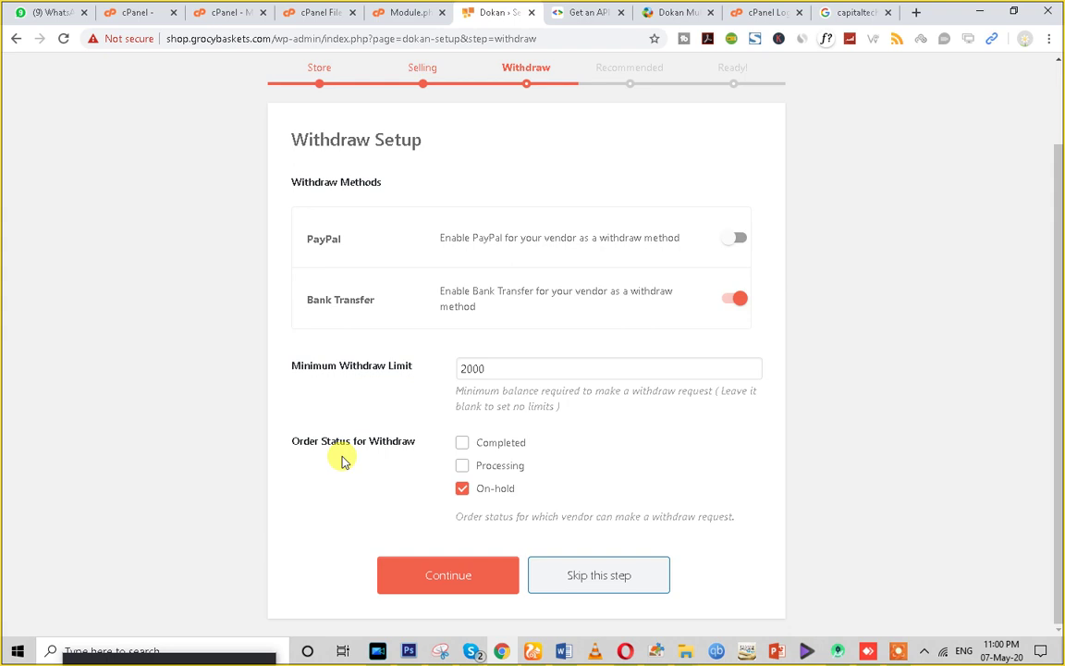
{"action": "left_click", "coordinate": [440, 581]}
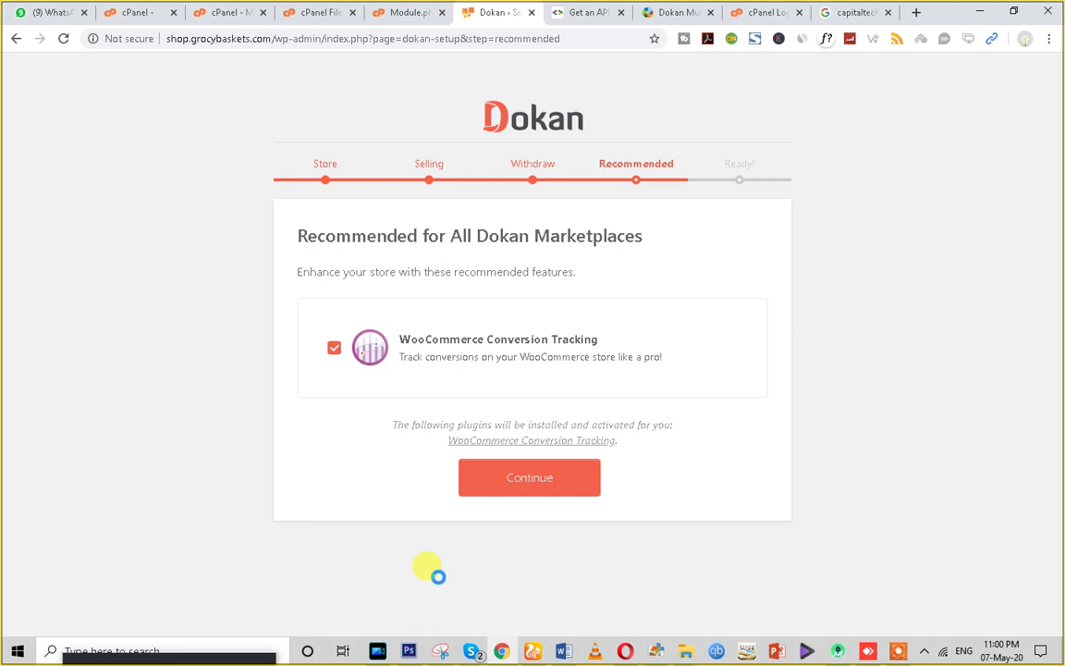
- Continue with WooCommerce Conversion Tracking included, then go to the Dokan dashboard
{"action": "left_click", "coordinate": [521, 481]}
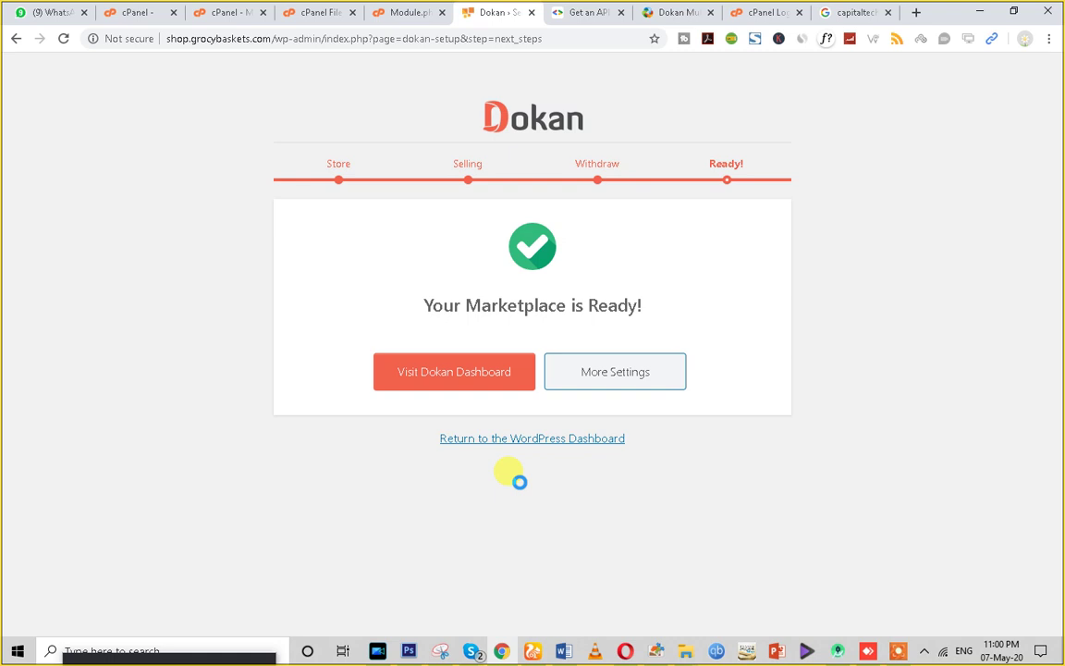
{"action": "left_click", "coordinate": [447, 369]}
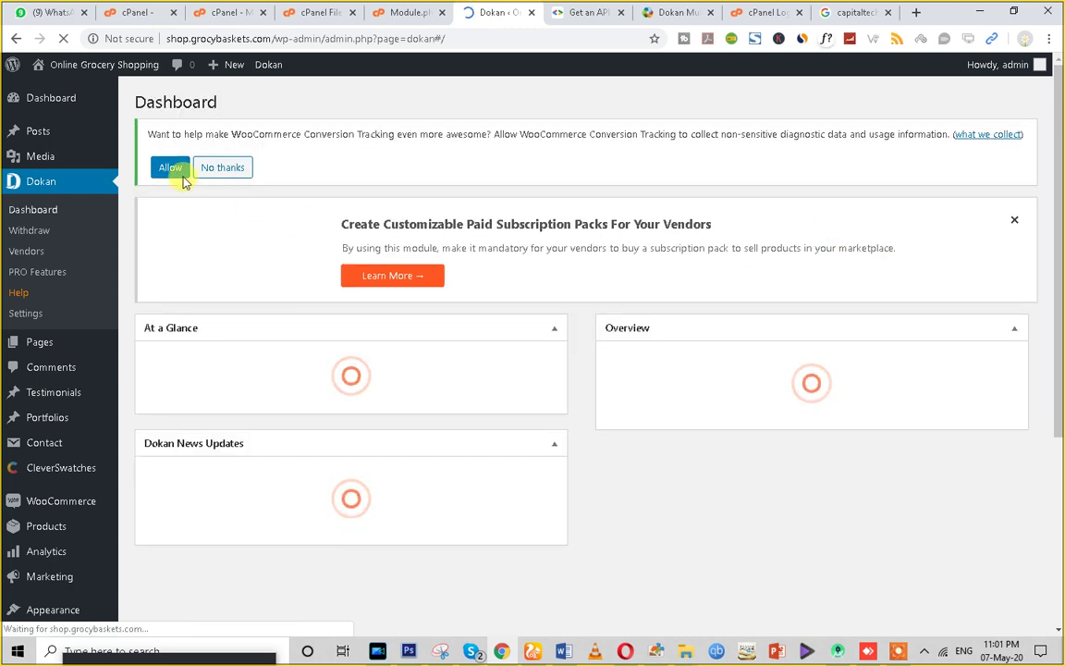
- Allow conversion tracking usage data, check this month's vendor sign-ups, and review the dashboard
{"action": "left_click", "coordinate": [170, 171]}
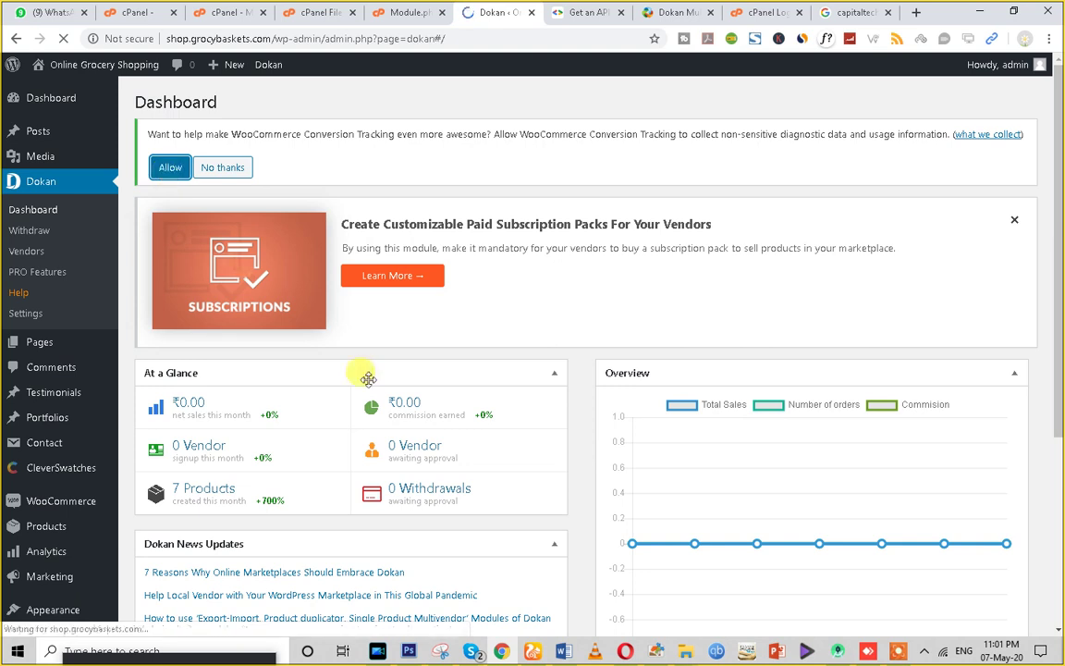
{"action": "left_click_drag", "start_coordinate": [459, 452], "coordinate": [368, 444]}
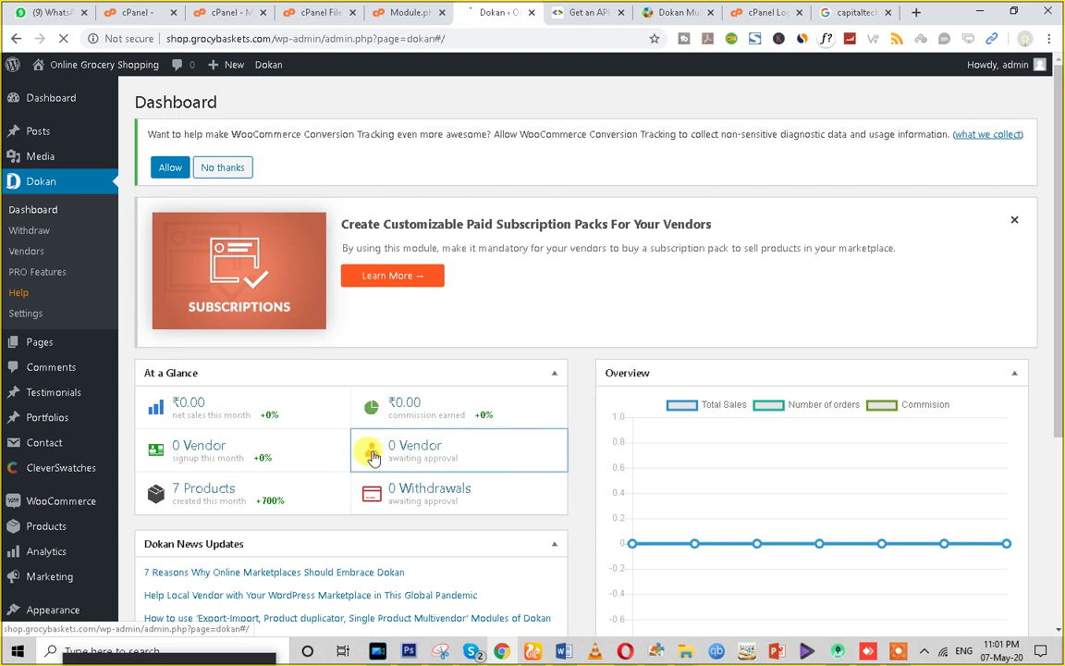
{"action": "left_click", "coordinate": [203, 449]}
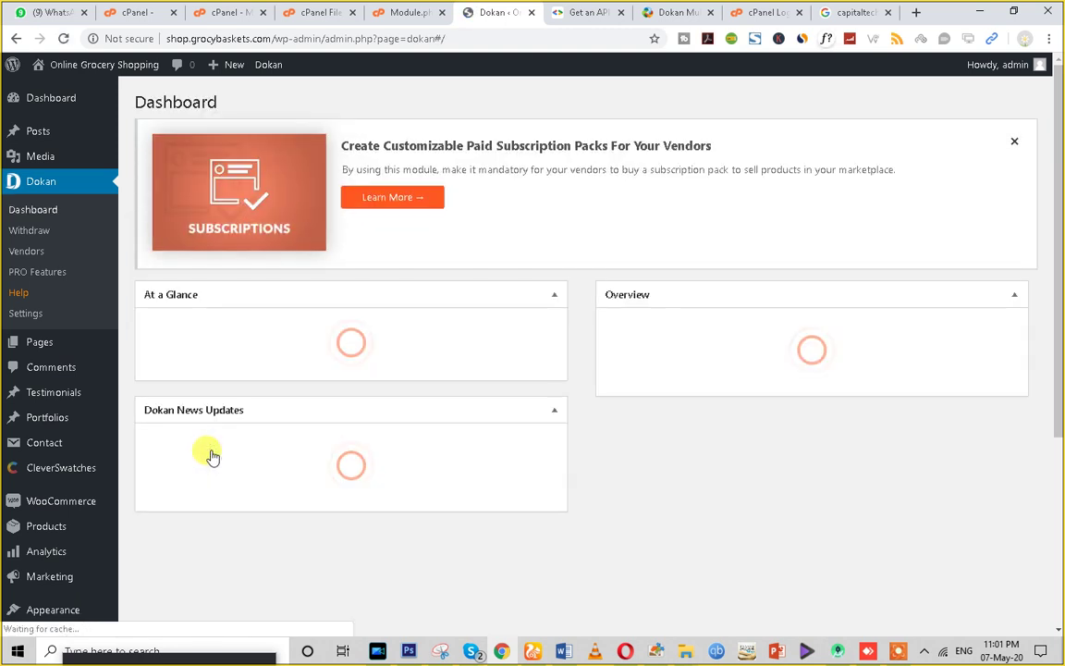
{"action": "left_click", "coordinate": [16, 38]}
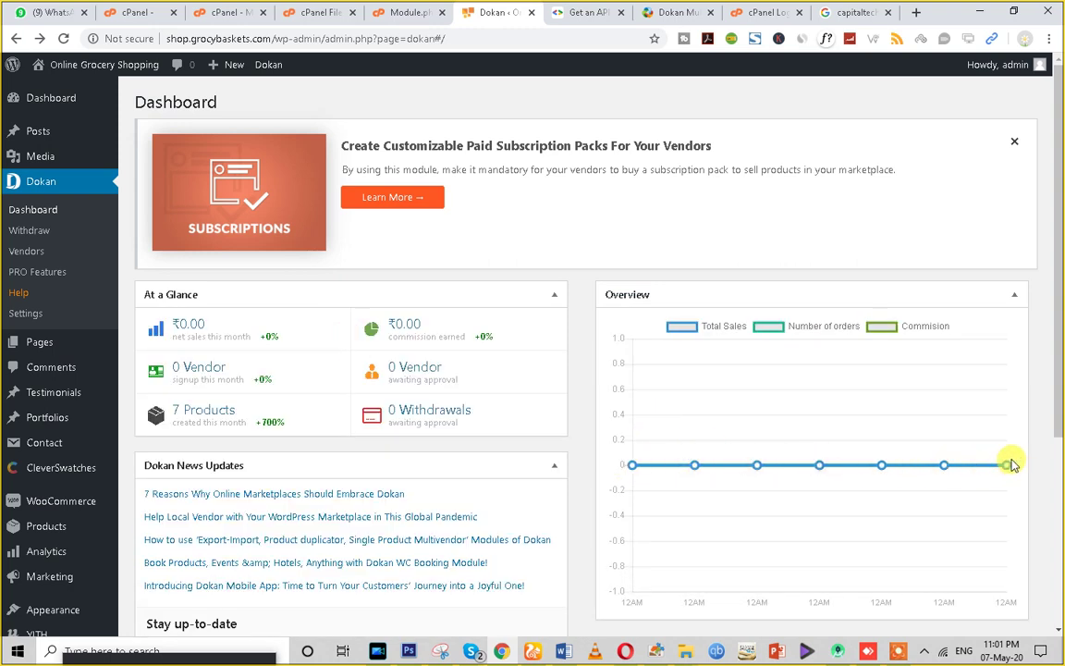
{"action": "scroll", "coordinate": [647, 465], "scroll_direction": "down", "scroll_amount": 4}
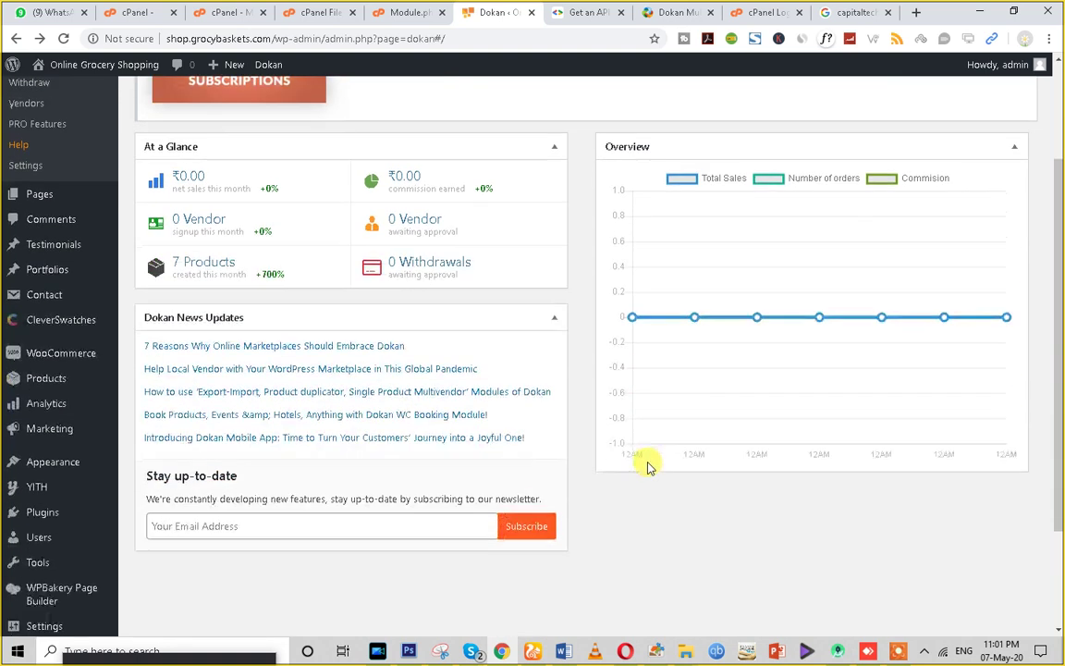
{"action": "scroll", "coordinate": [647, 465], "scroll_direction": "up", "scroll_amount": 4}
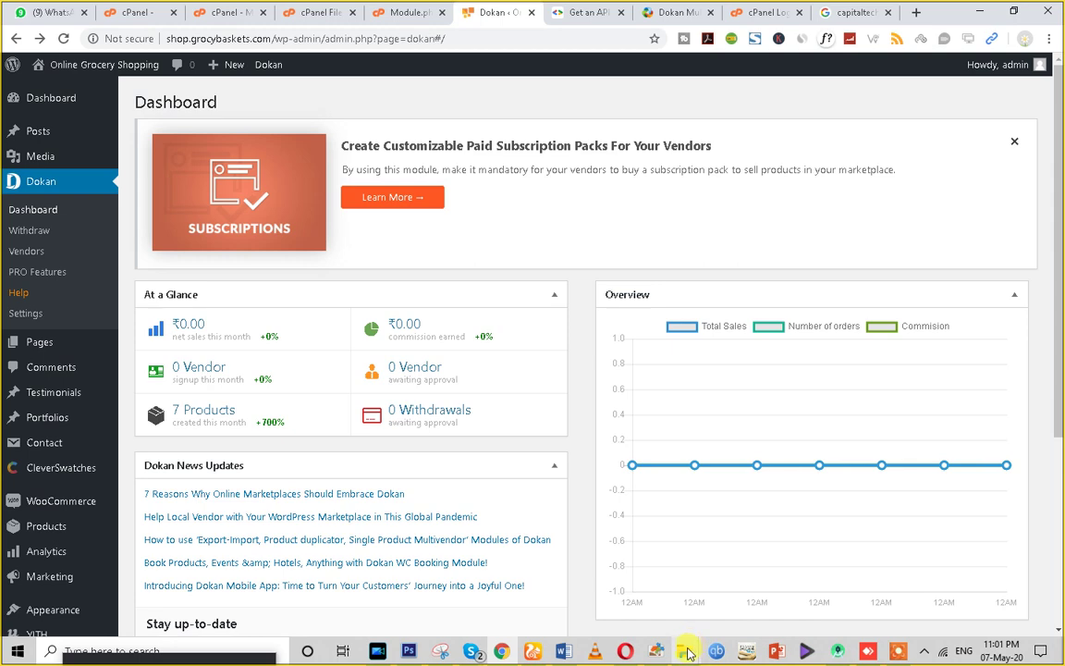
{"action": "mouse_move", "coordinate": [670, 639]}
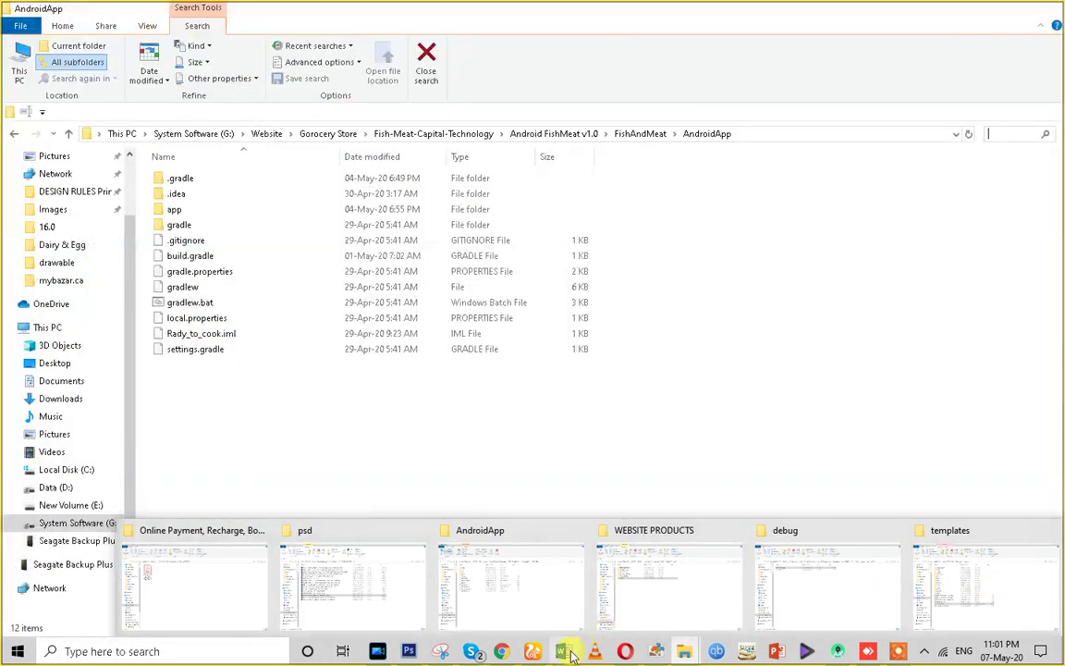
{"action": "left_click", "coordinate": [563, 651]}
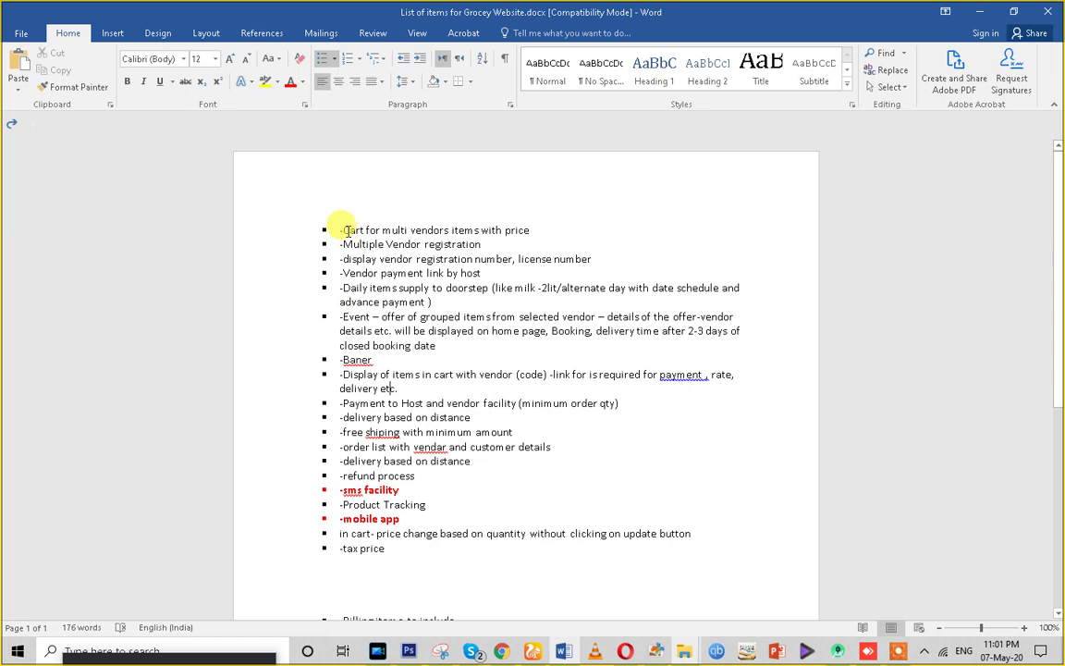
{"action": "mouse_move", "coordinate": [342, 230]}
{"action": "left_mouse_down"}
{"action": "mouse_move", "coordinate": [463, 250]}
{"action": "mouse_move", "coordinate": [344, 244]}
{"action": "left_mouse_up"}
{"action": "left_click", "coordinate": [487, 244]}
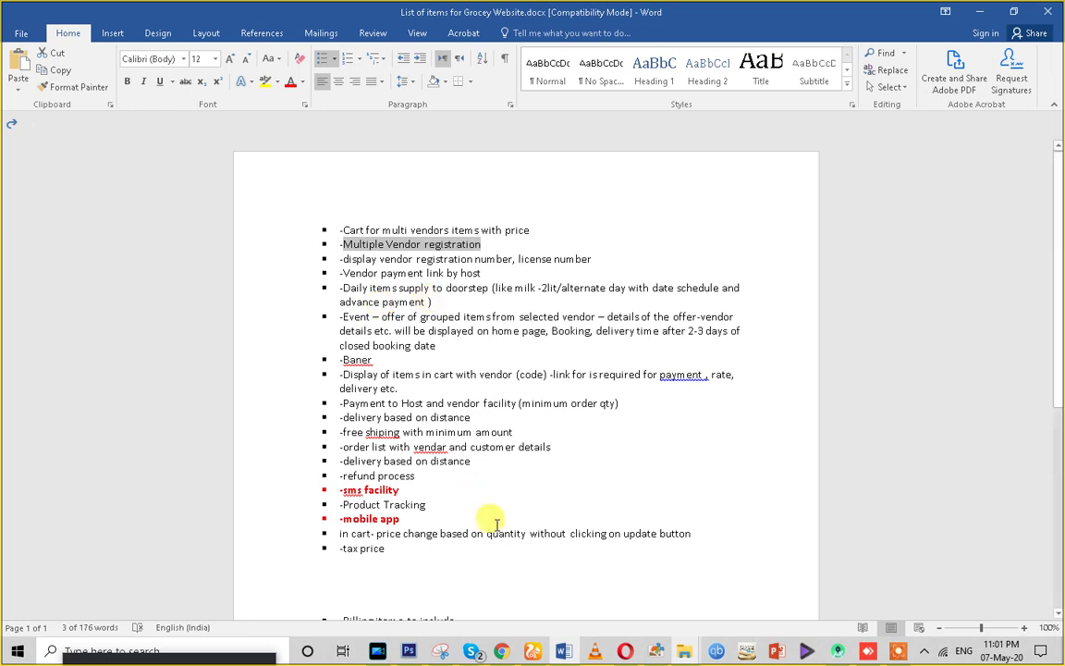
{"action": "key", "text": "alt+Tab"}
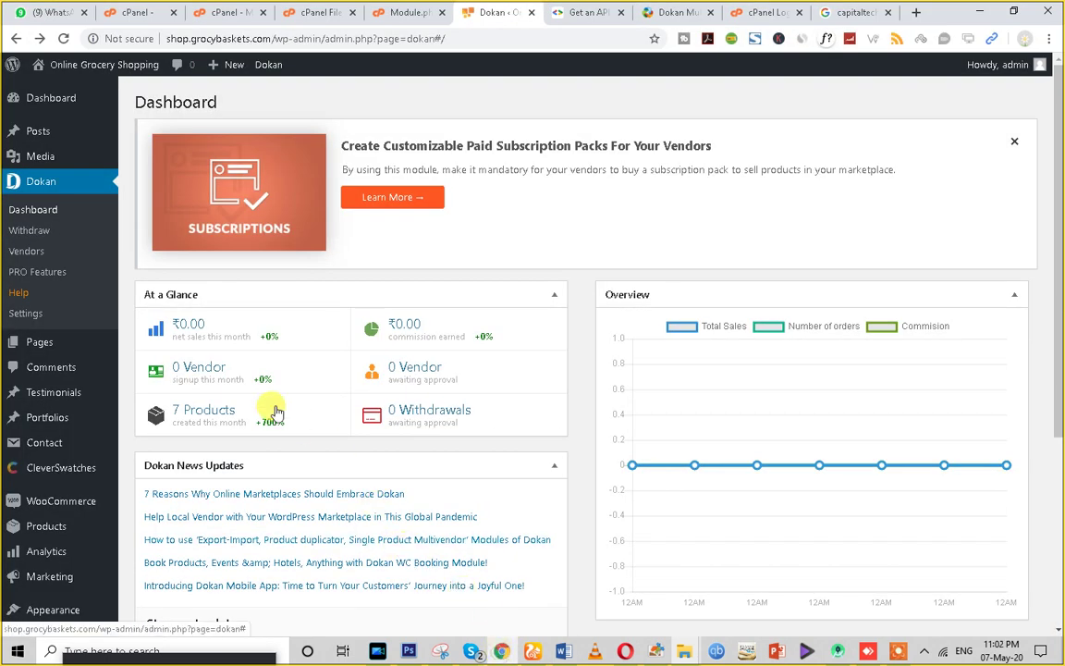
- Open the WordPress Pages list in a new browser tab
{"action": "scroll", "coordinate": [392, 442], "scroll_direction": "down", "scroll_amount": 5}
{"action": "scroll", "coordinate": [388, 446], "scroll_direction": "up", "scroll_amount": 5}
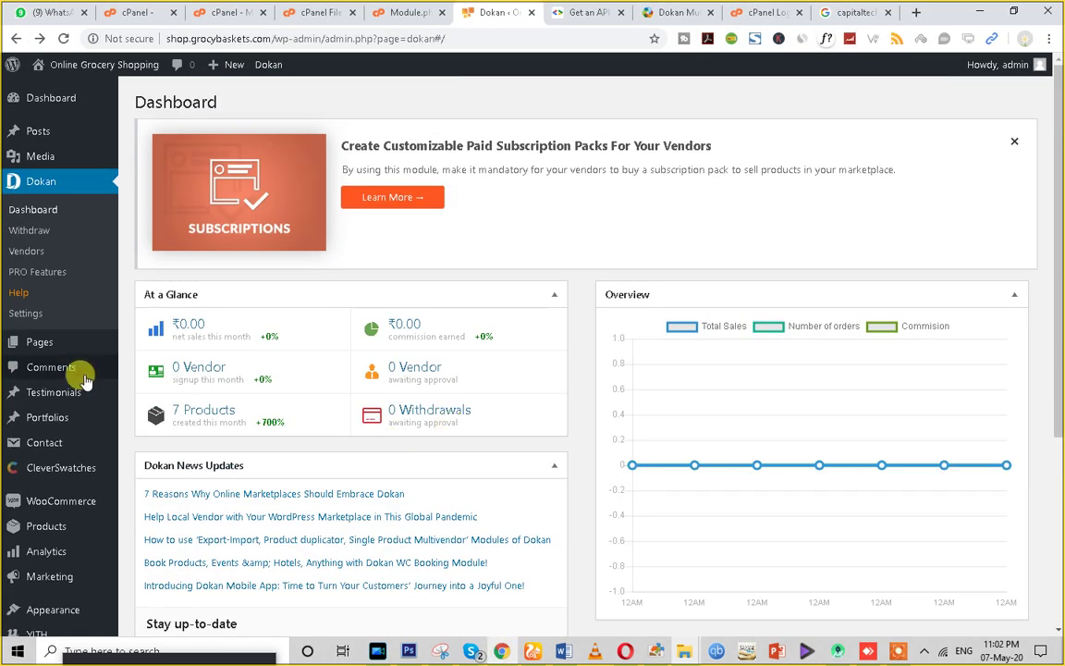
{"action": "right_click", "coordinate": [37, 349]}
{"action": "left_click", "coordinate": [54, 355]}
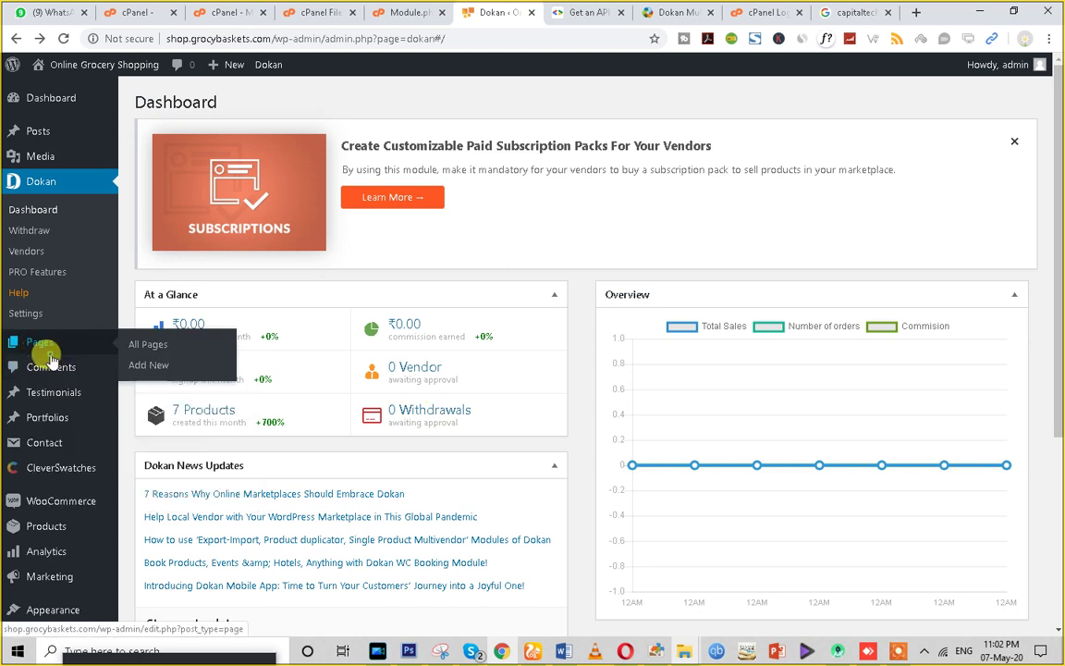
- Close the Google Maps API, cPanel login and search results tabs
{"action": "left_click", "coordinate": [513, 9]}
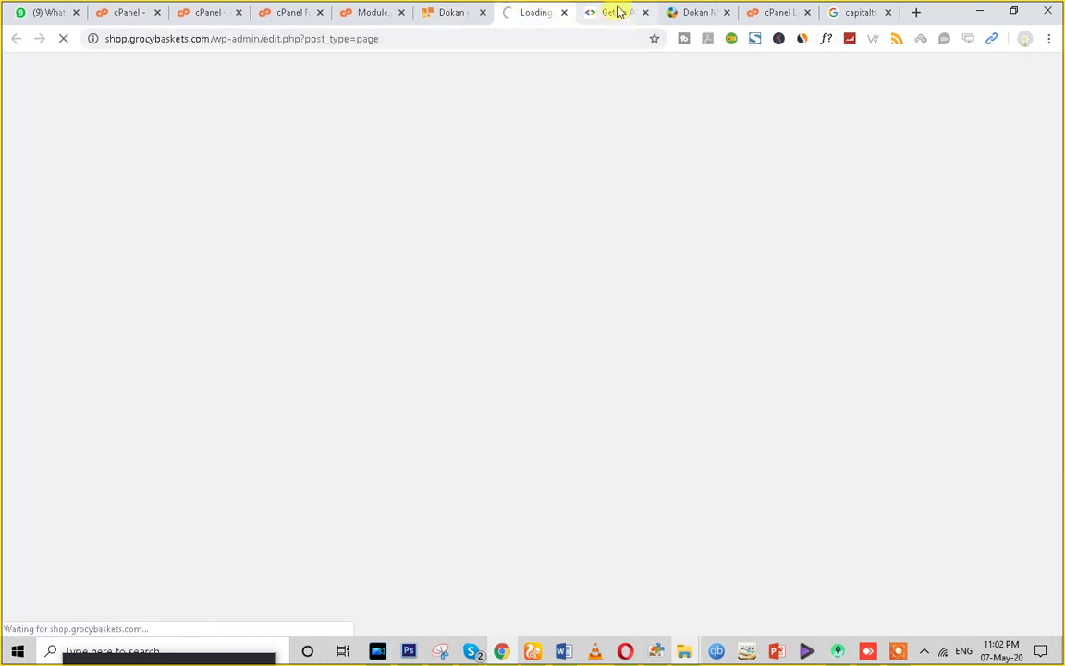
{"action": "left_click", "coordinate": [613, 10]}
{"action": "left_click", "coordinate": [673, 12]}
{"action": "left_click", "coordinate": [643, 13]}
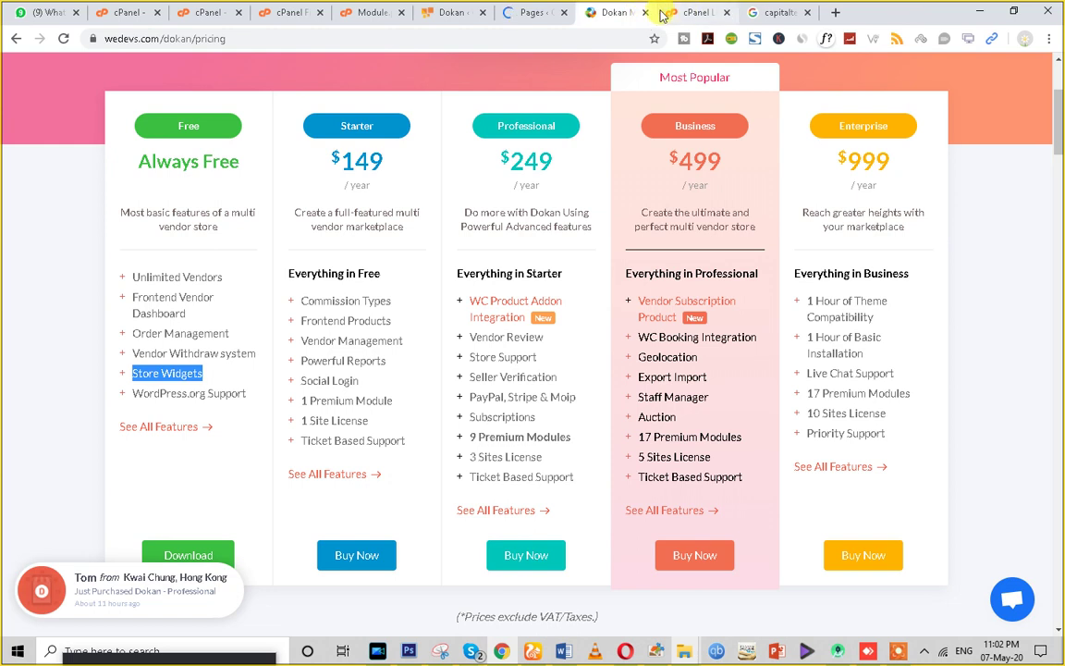
{"action": "left_click", "coordinate": [731, 15]}
{"action": "left_click", "coordinate": [800, 13]}
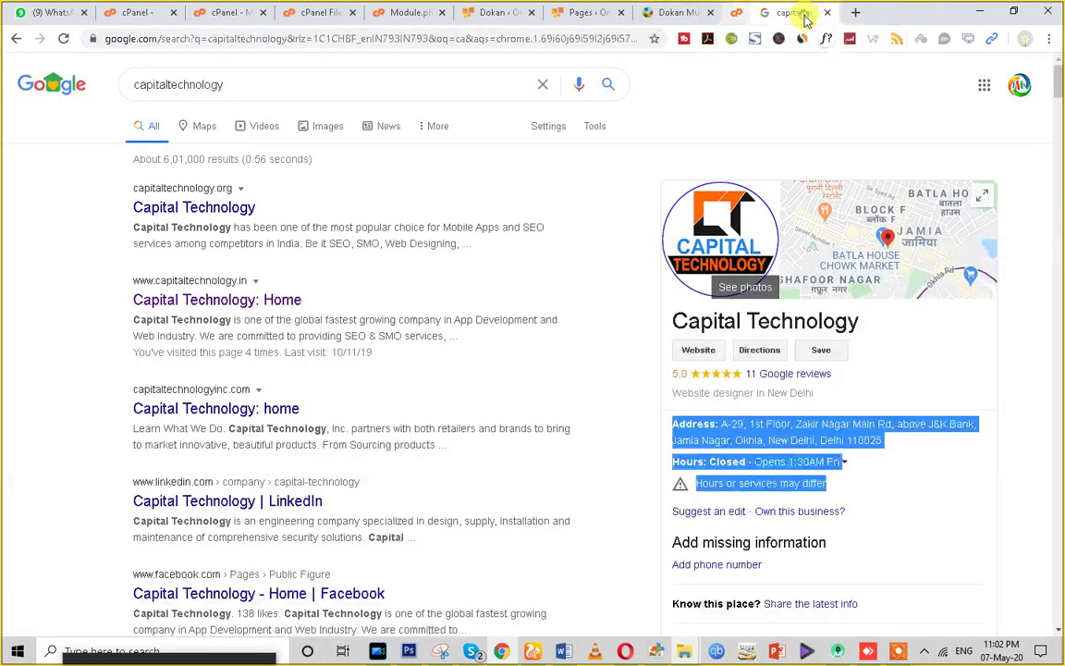
{"action": "left_click", "coordinate": [800, 13]}
{"action": "left_click", "coordinate": [660, 13]}
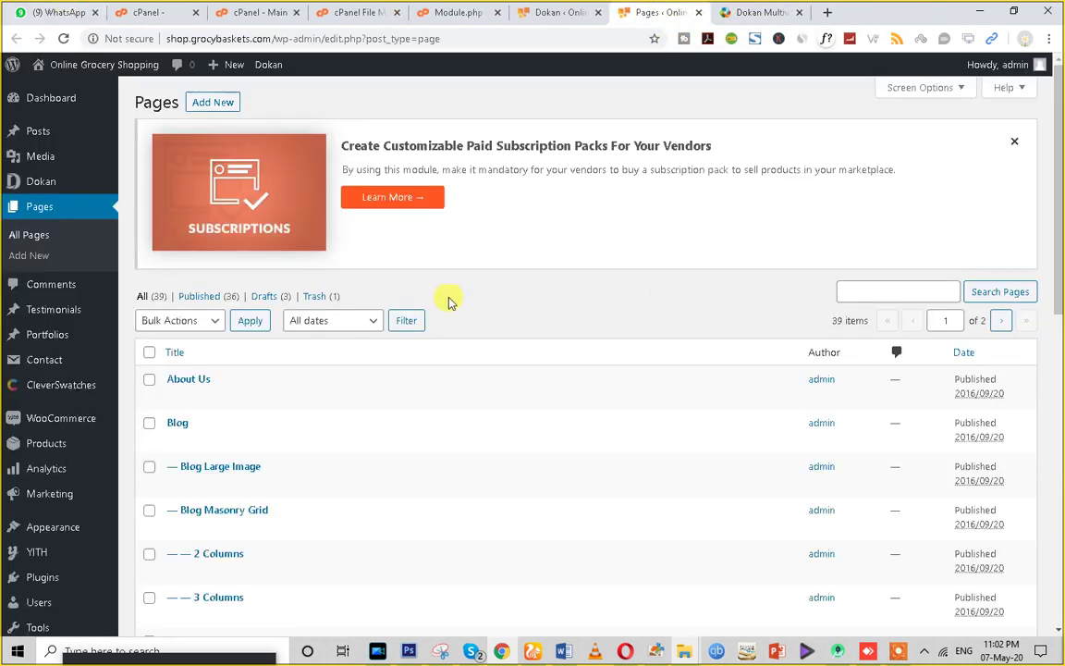
- Browse both pages of All Pages, then return to the Dokan dashboard tab
{"action": "scroll", "coordinate": [388, 333], "scroll_direction": "down", "scroll_amount": 2}
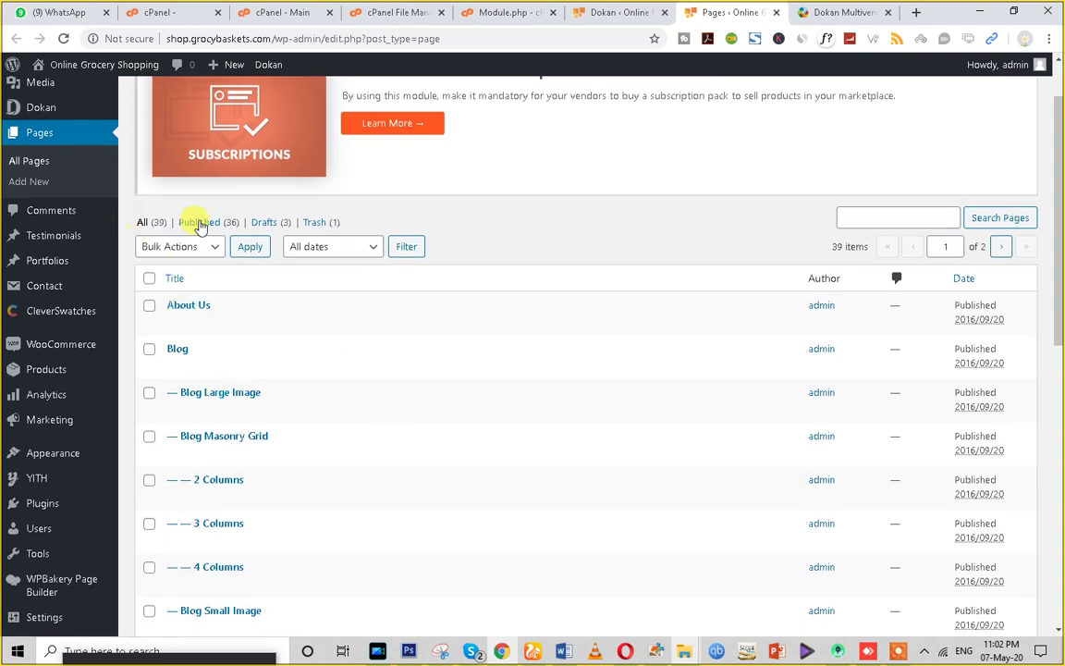
{"action": "scroll", "coordinate": [500, 268], "scroll_direction": "up", "scroll_amount": 1}
{"action": "scroll", "coordinate": [527, 288], "scroll_direction": "up", "scroll_amount": 1}
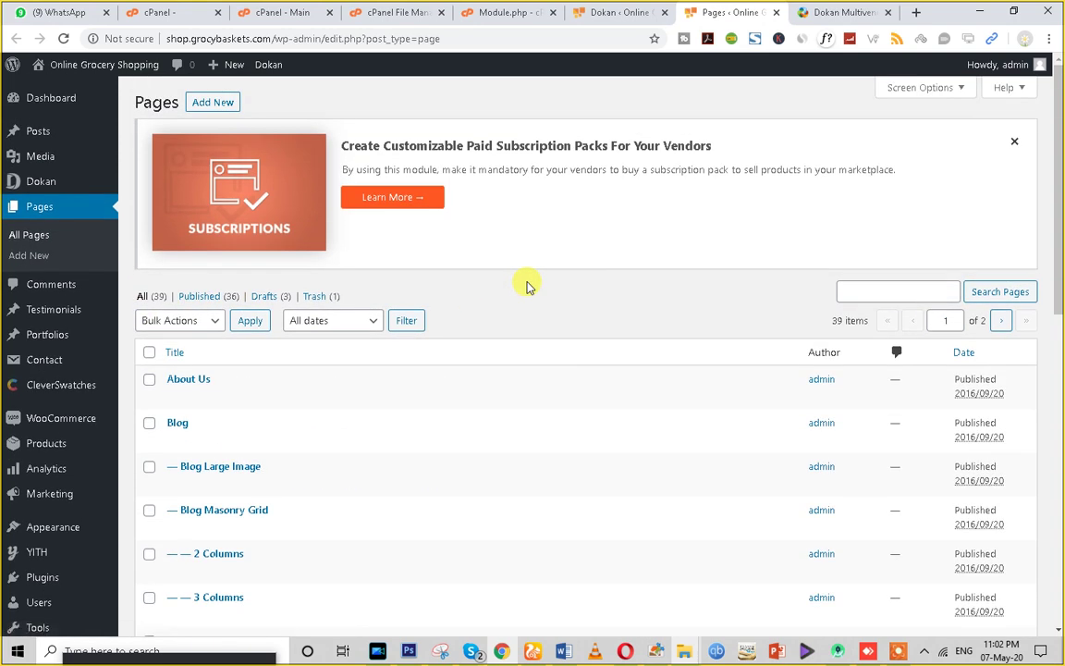
{"action": "scroll", "coordinate": [506, 325], "scroll_direction": "down", "scroll_amount": 5}
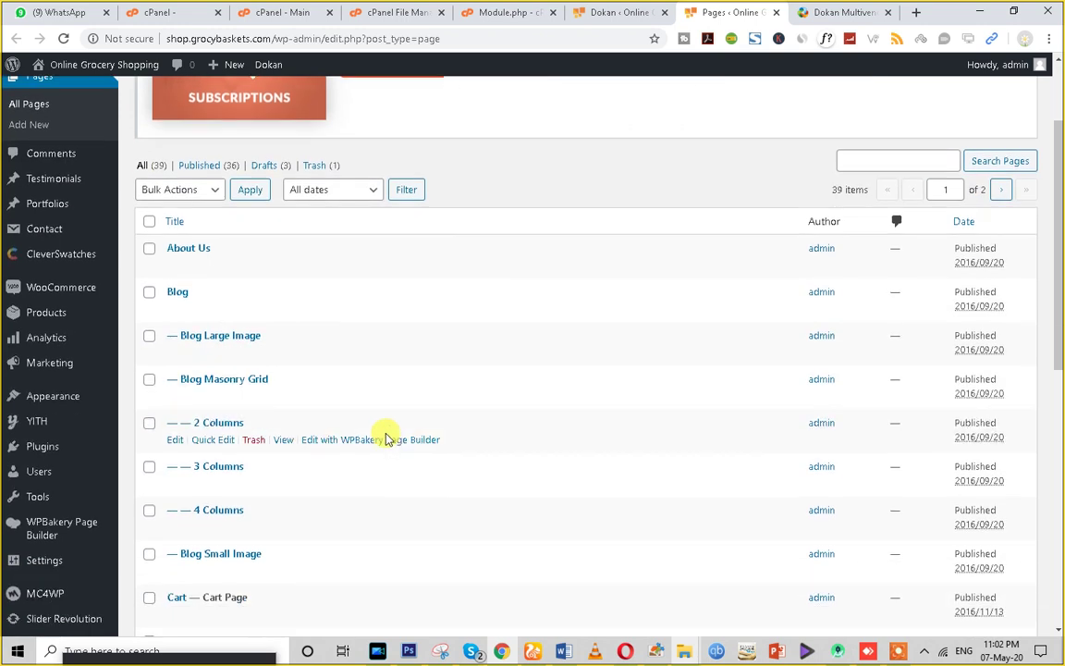
{"action": "scroll", "coordinate": [374, 446], "scroll_direction": "down", "scroll_amount": 5}
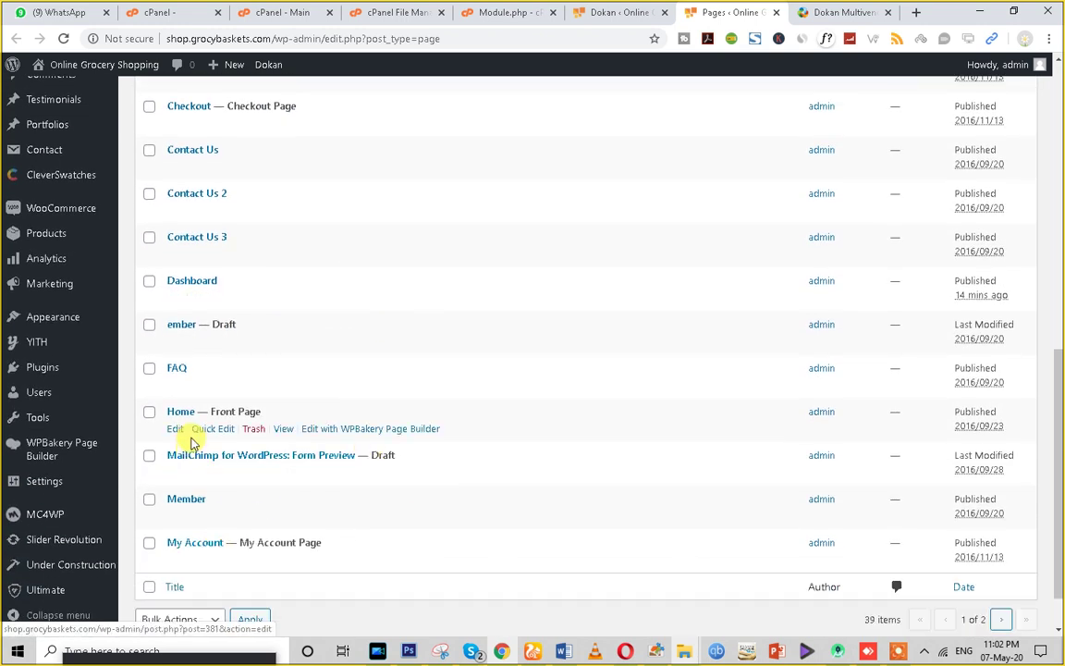
{"action": "scroll", "coordinate": [884, 580], "scroll_direction": "down", "scroll_amount": 2}
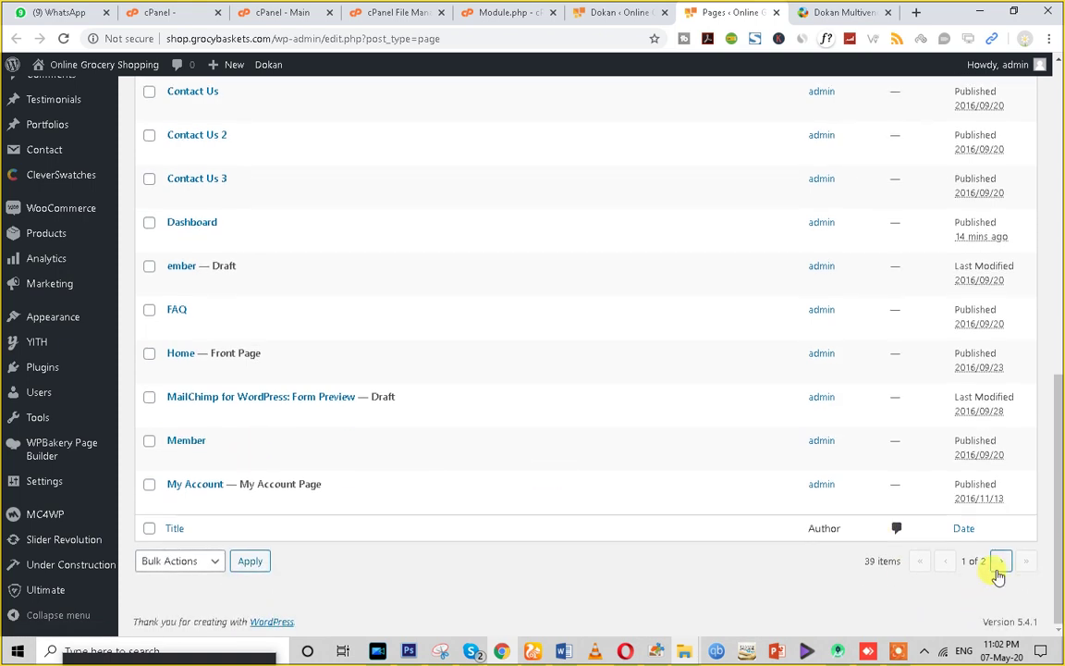
{"action": "left_click", "coordinate": [1001, 561]}
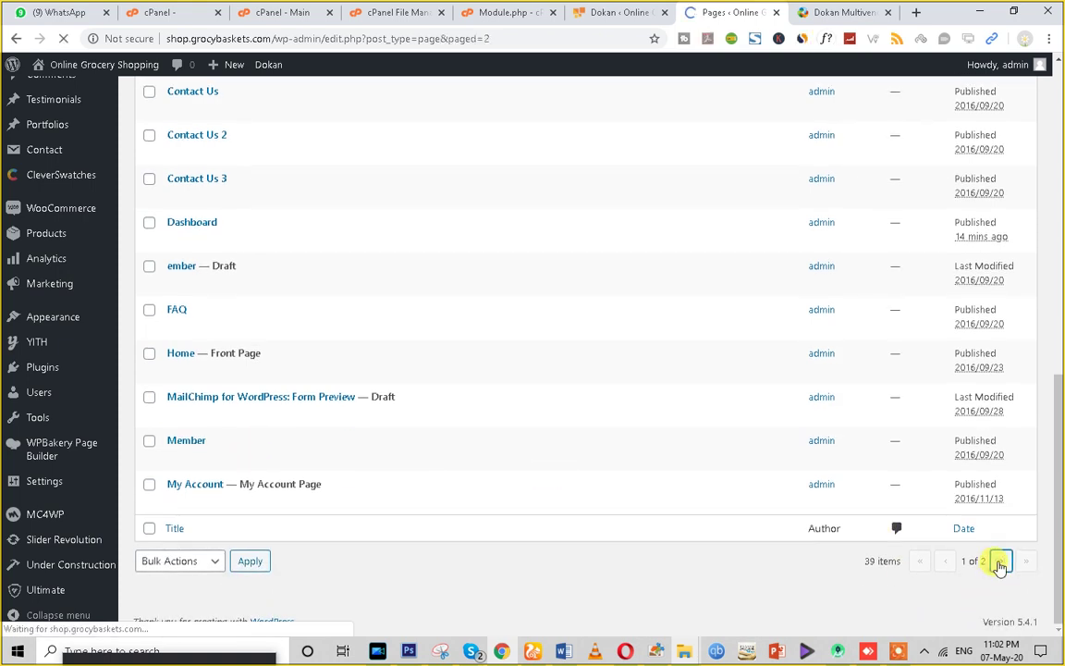
{"action": "scroll", "coordinate": [404, 504], "scroll_direction": "down", "scroll_amount": 3}
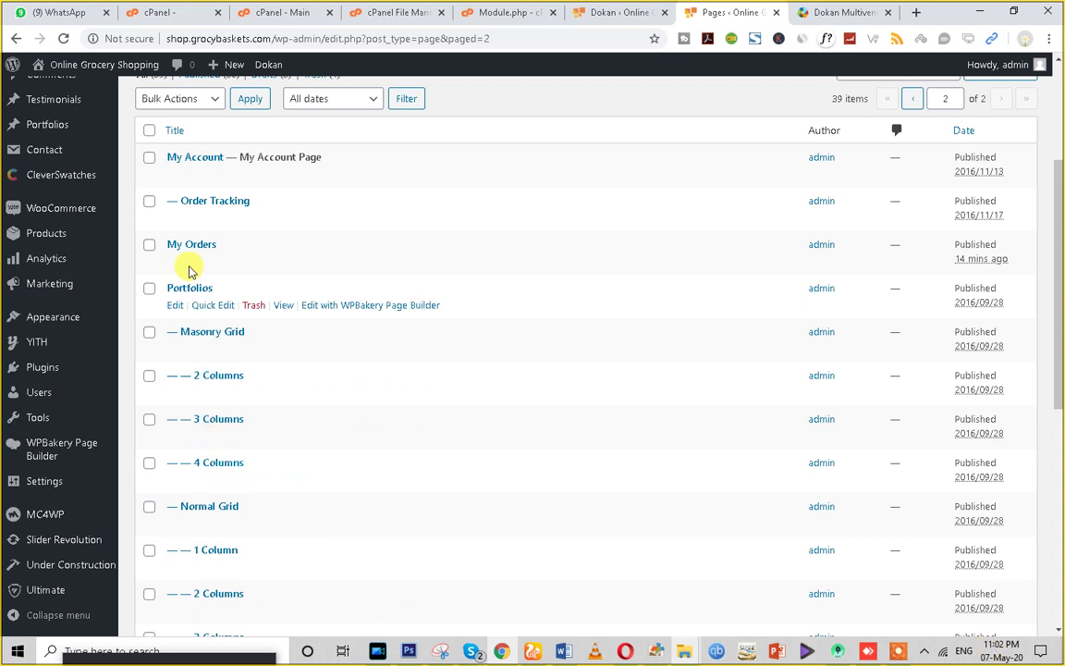
{"action": "scroll", "coordinate": [207, 376], "scroll_direction": "down", "scroll_amount": 2}
{"action": "scroll", "coordinate": [195, 517], "scroll_direction": "down", "scroll_amount": 4}
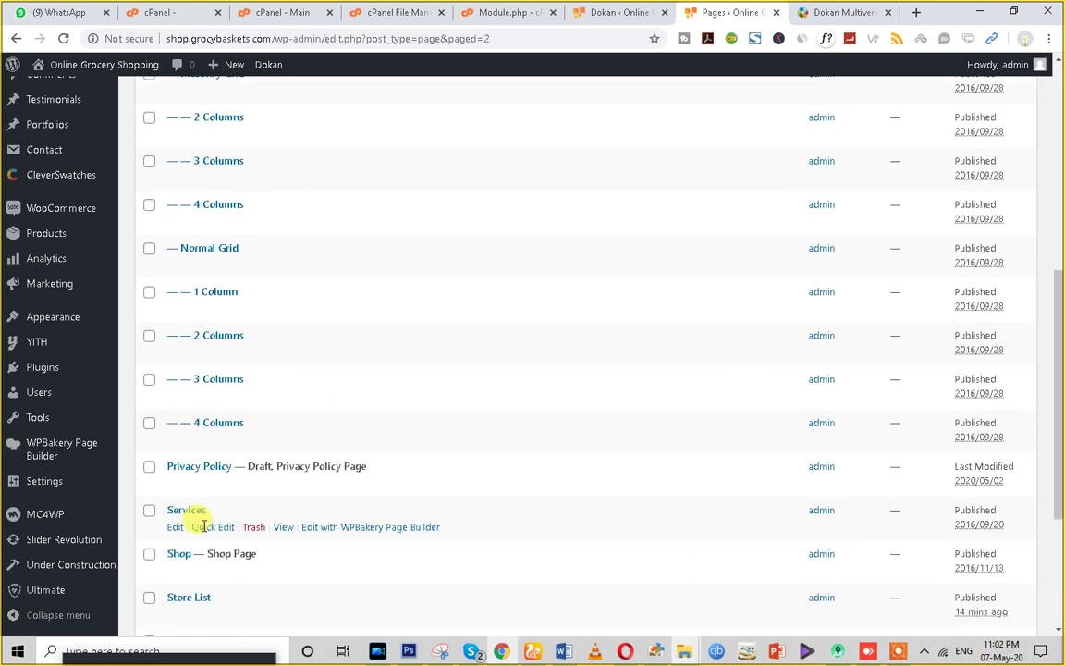
{"action": "scroll", "coordinate": [189, 592], "scroll_direction": "down", "scroll_amount": 1}
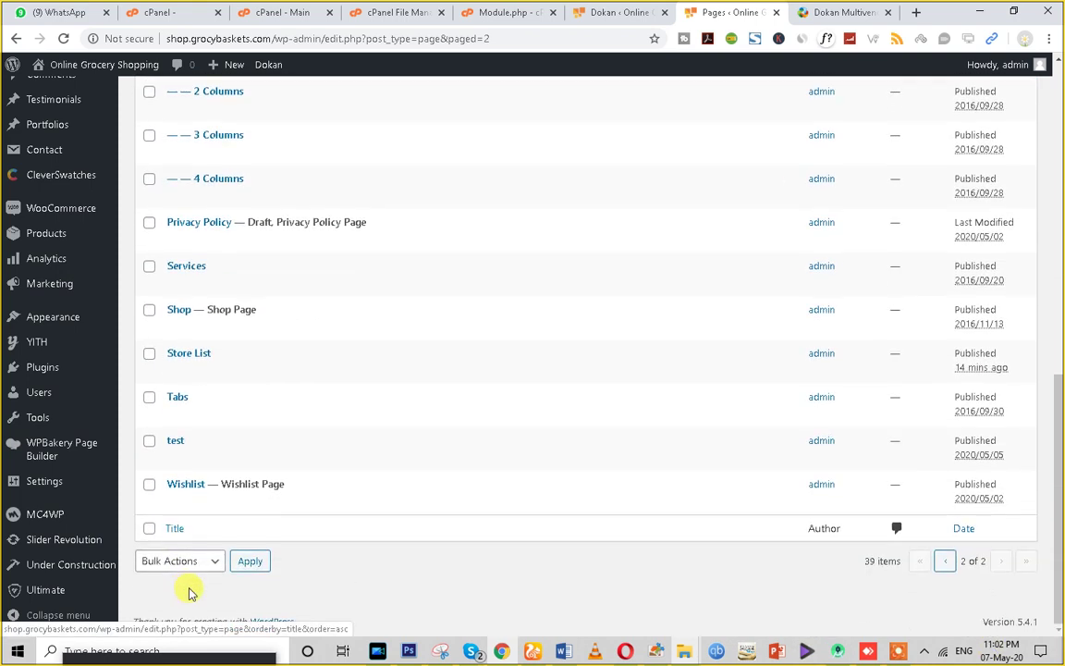
{"action": "scroll", "coordinate": [185, 430], "scroll_direction": "up", "scroll_amount": 5}
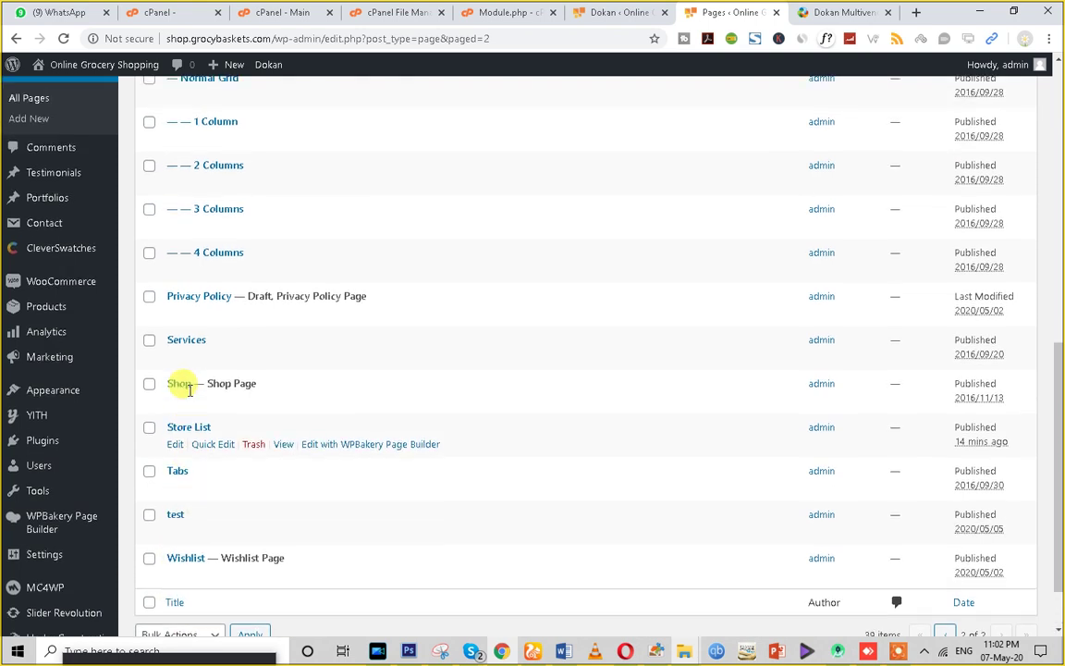
{"action": "scroll", "coordinate": [190, 396], "scroll_direction": "up", "scroll_amount": 3}
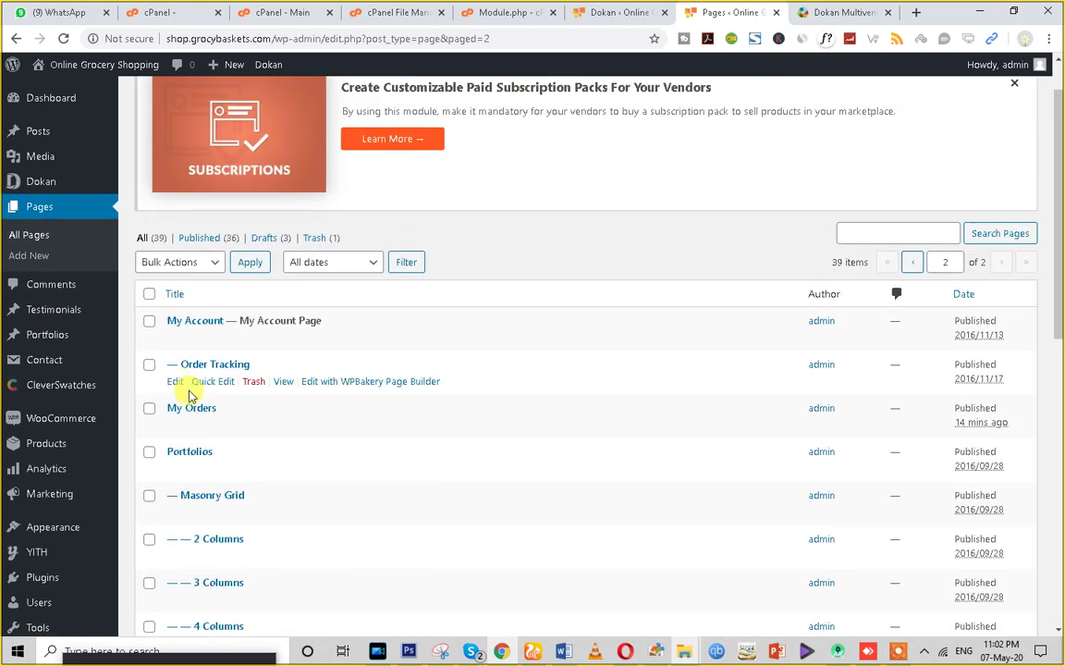
{"action": "left_click", "coordinate": [610, 12]}
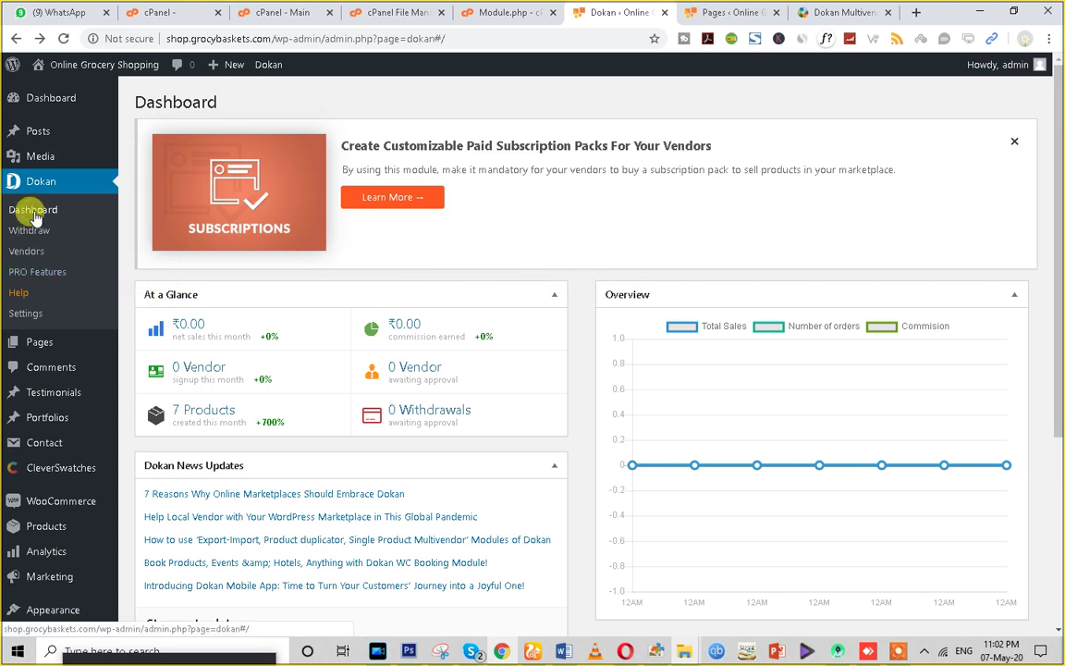
- View Dokan's Withdraw, Vendors and PRO Features pages, then go to Dokan Settings
{"action": "scroll", "coordinate": [250, 416], "scroll_direction": "down", "scroll_amount": 3}
{"action": "scroll", "coordinate": [249, 409], "scroll_direction": "up", "scroll_amount": 3}
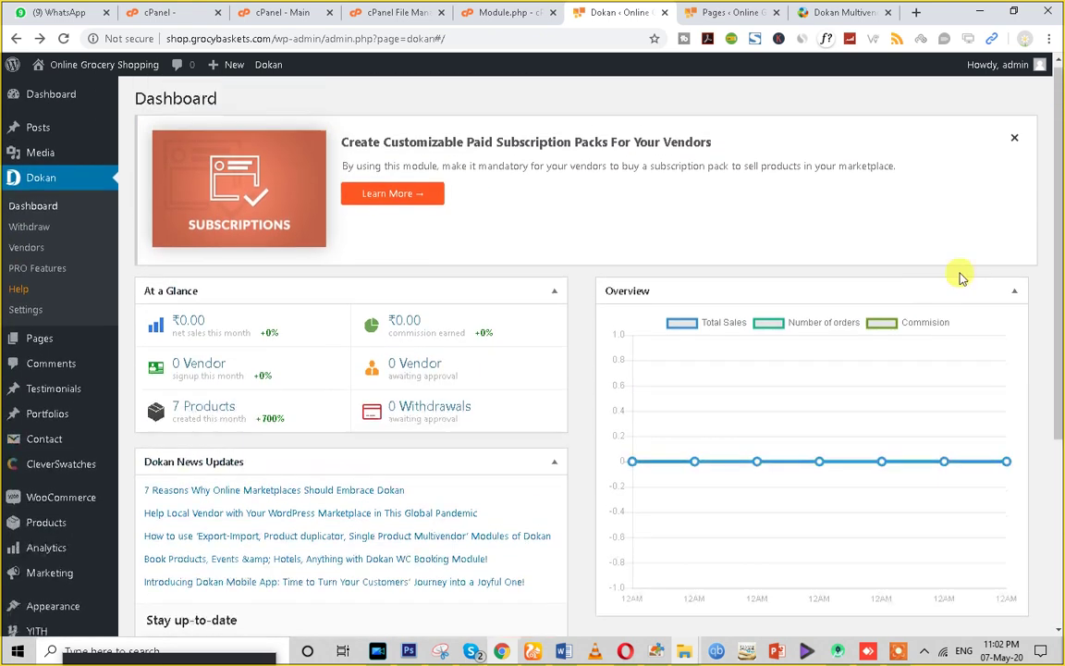
{"action": "left_click", "coordinate": [37, 239]}
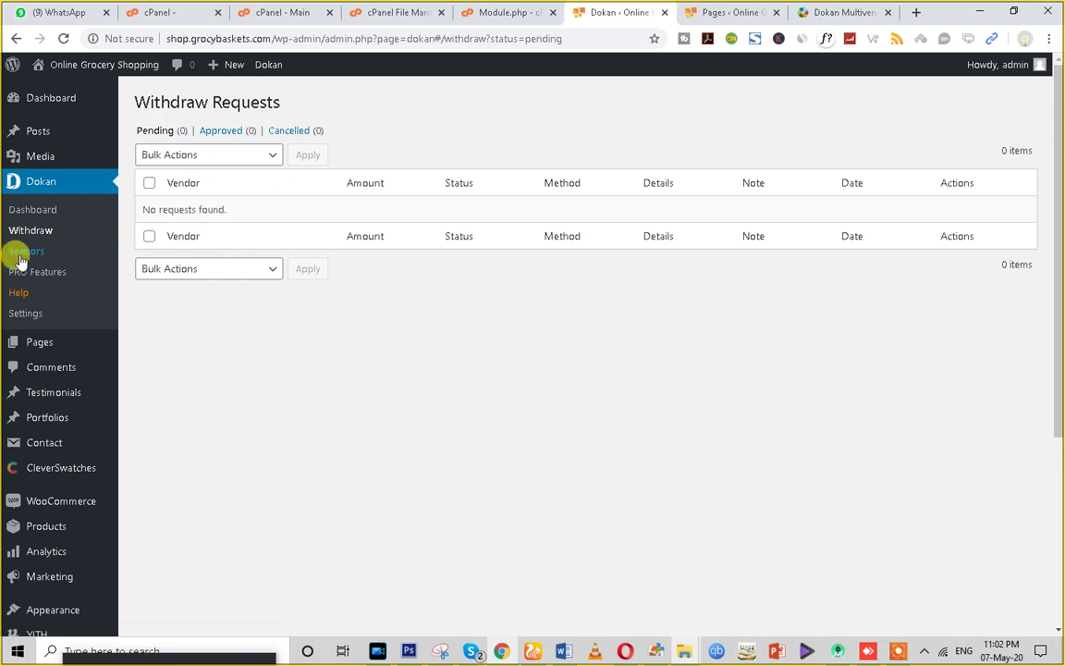
{"action": "left_click", "coordinate": [21, 260]}
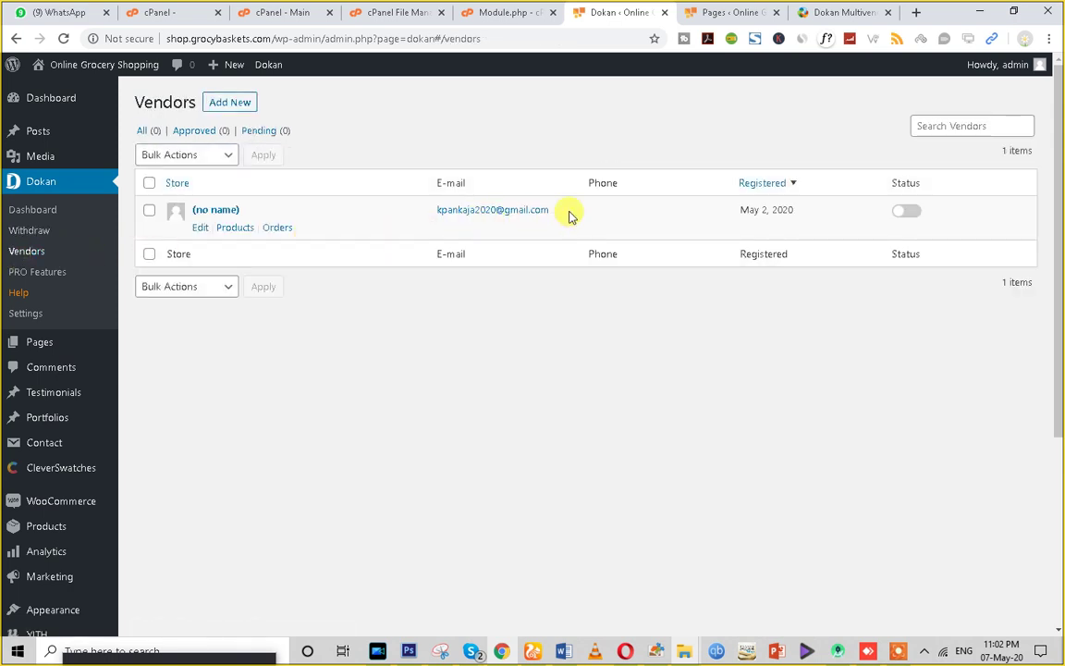
{"action": "left_click_drag", "start_coordinate": [588, 212], "coordinate": [425, 211]}
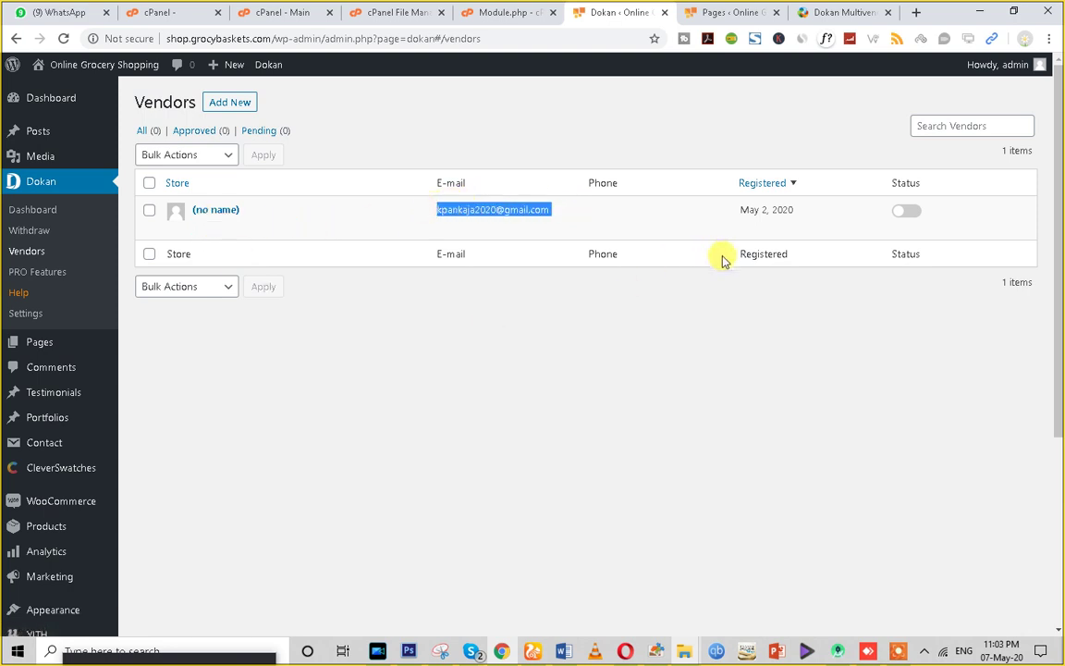
{"action": "left_click", "coordinate": [43, 273]}
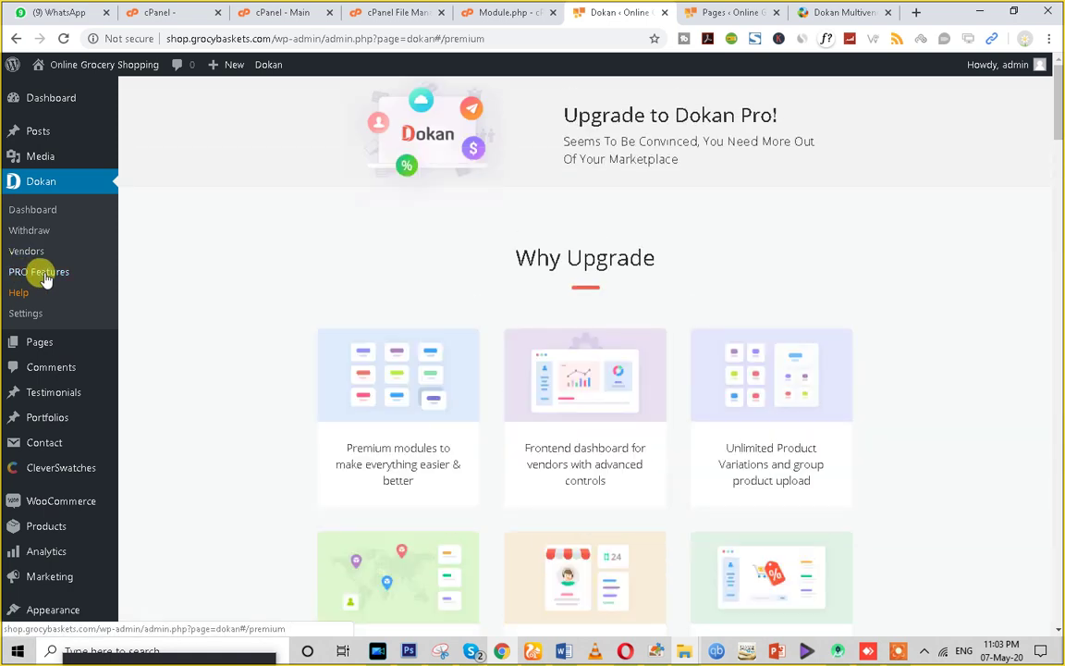
{"action": "scroll", "coordinate": [649, 516], "scroll_direction": "down", "scroll_amount": 2}
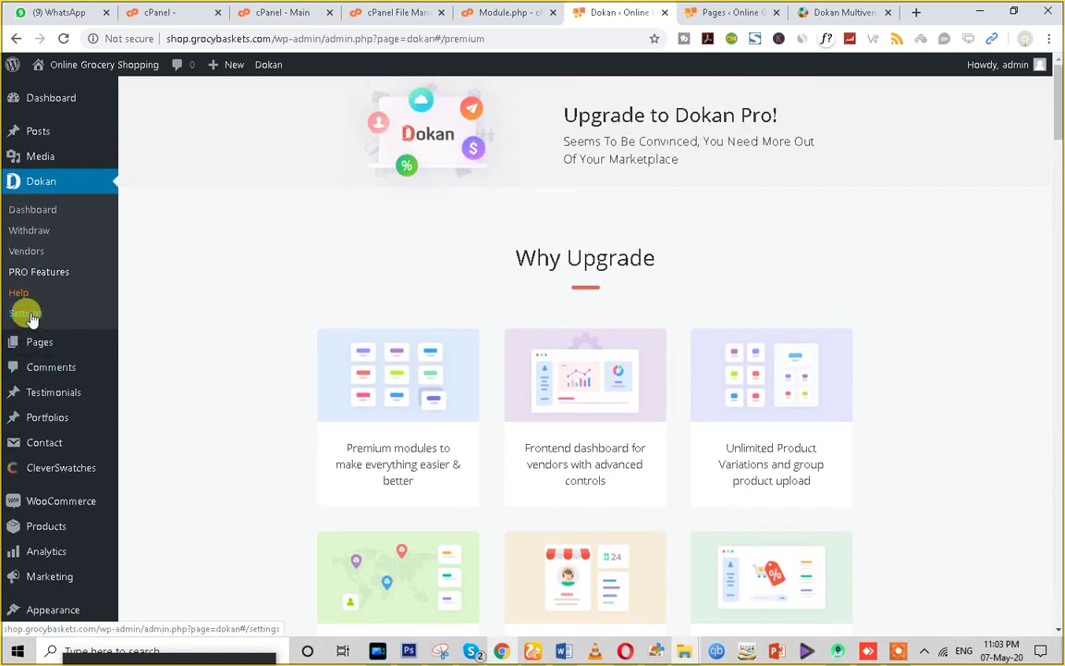
{"action": "left_click", "coordinate": [28, 312]}
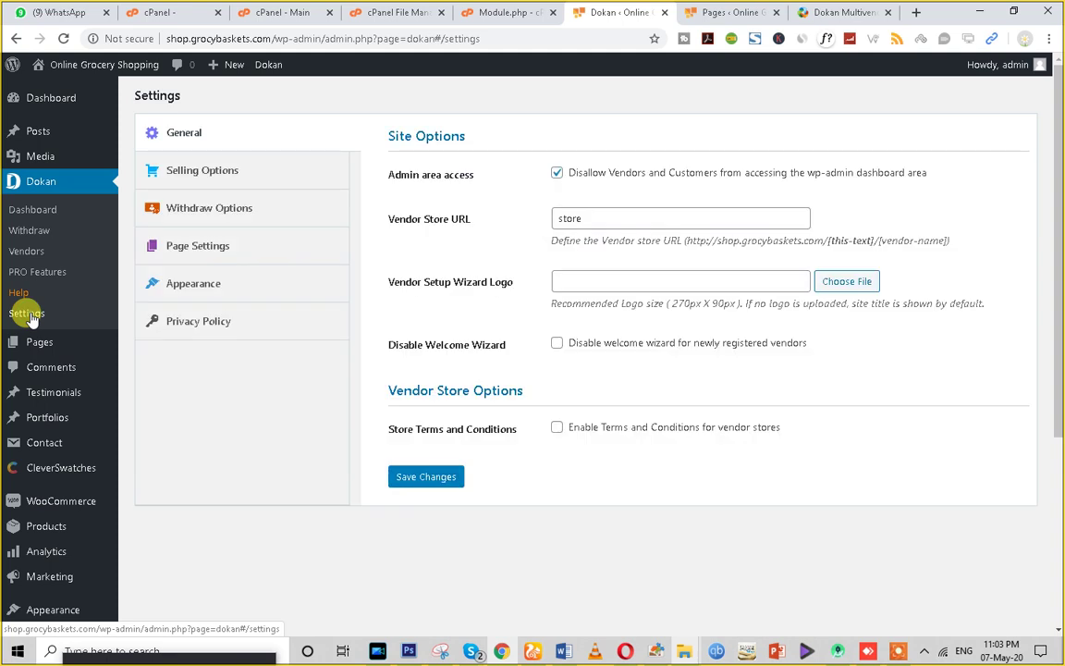
- Look over the Pages list tab, then switch back to the 'Dokan – Online' settings tab
{"action": "left_click", "coordinate": [731, 12]}
{"action": "scroll", "coordinate": [55, 462], "scroll_direction": "up", "scroll_amount": 1}
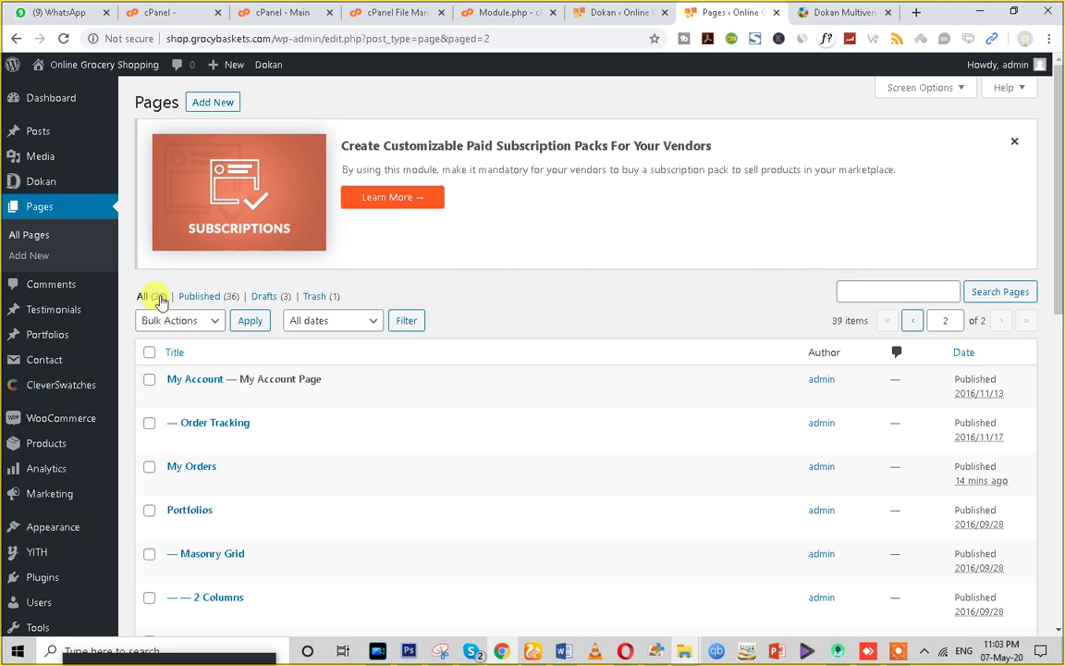
{"action": "scroll", "coordinate": [197, 408], "scroll_direction": "down", "scroll_amount": 4}
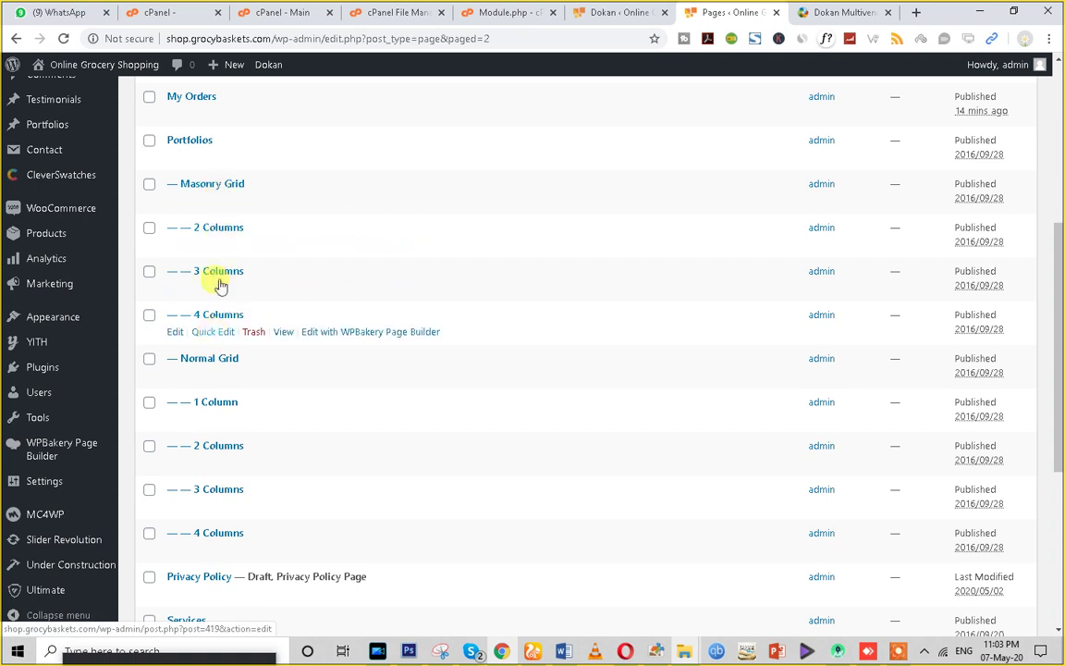
{"action": "scroll", "coordinate": [220, 284], "scroll_direction": "up", "scroll_amount": 3}
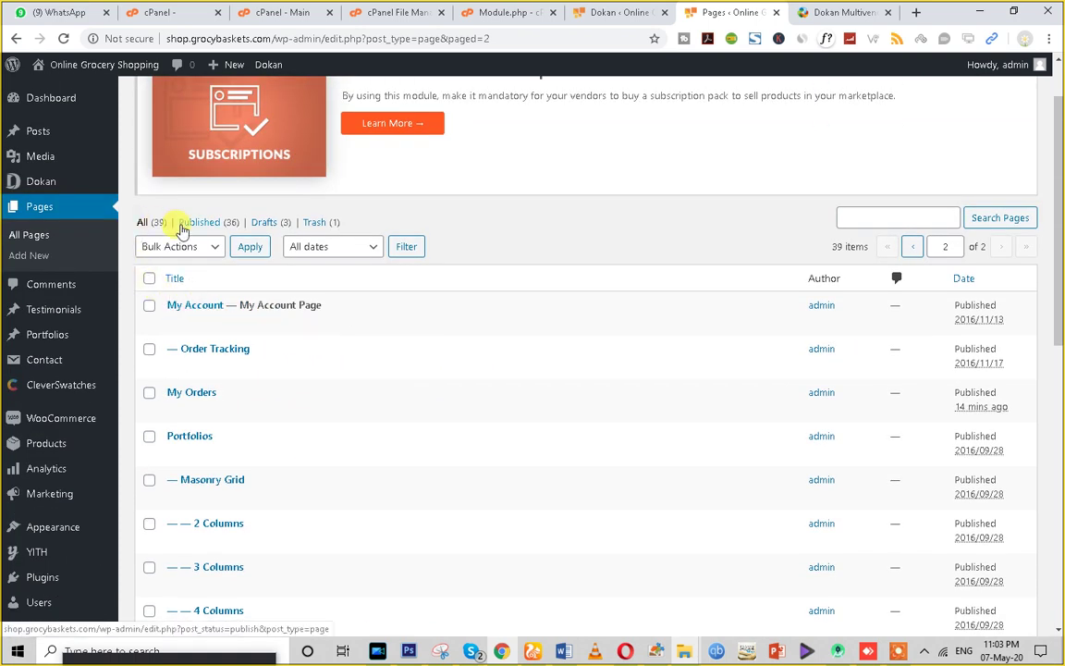
{"action": "left_click", "coordinate": [617, 12]}
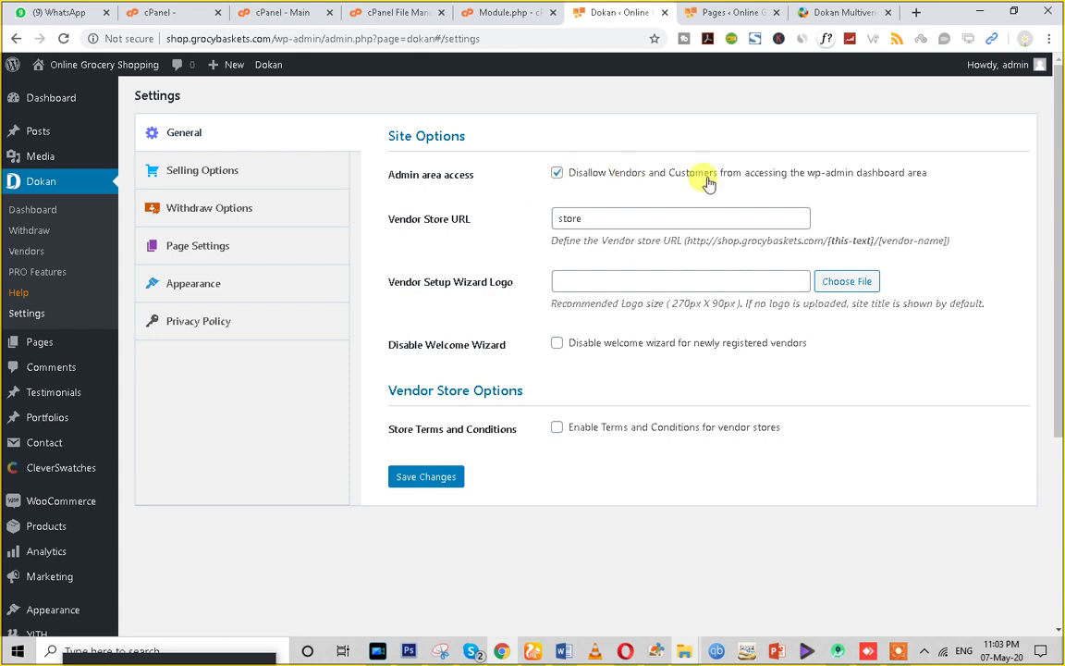
{"action": "left_click_drag", "start_coordinate": [612, 220], "coordinate": [407, 250]}
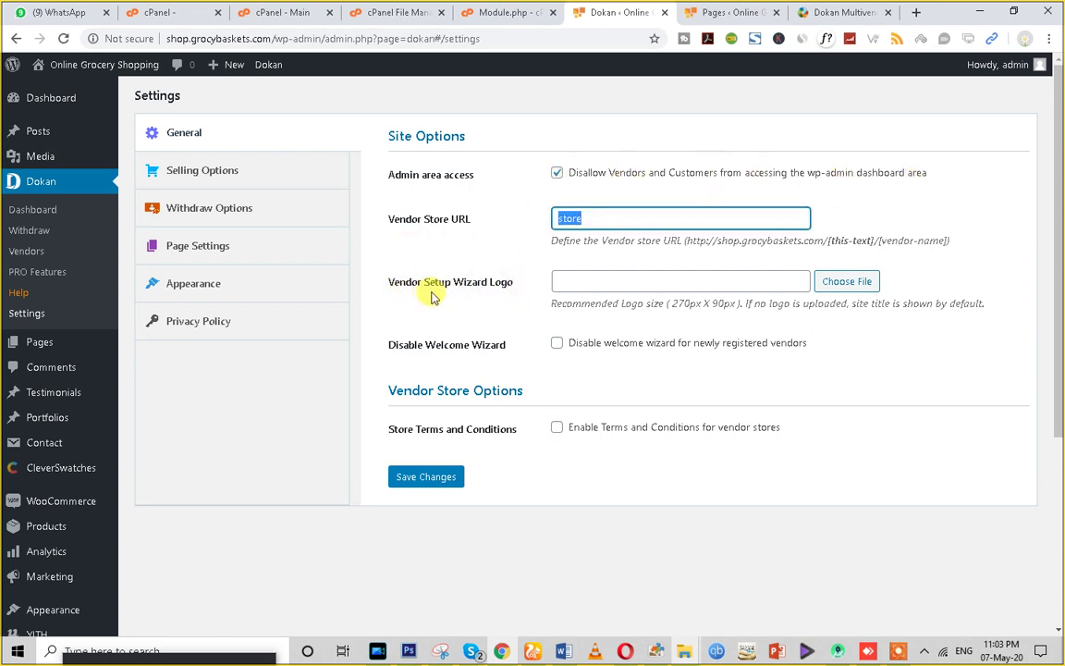
{"action": "left_click", "coordinate": [599, 279]}
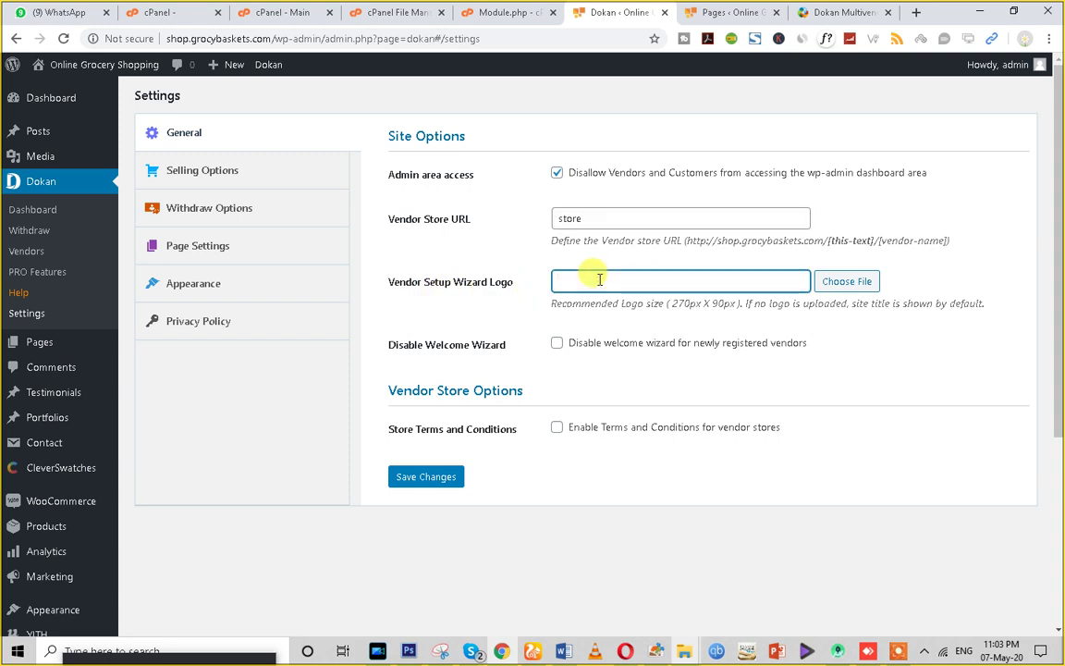
- Search the Media Library for 'logo' and select LogoMakr_8ne7fo.png as the wizard logo
{"action": "left_click", "coordinate": [849, 280]}
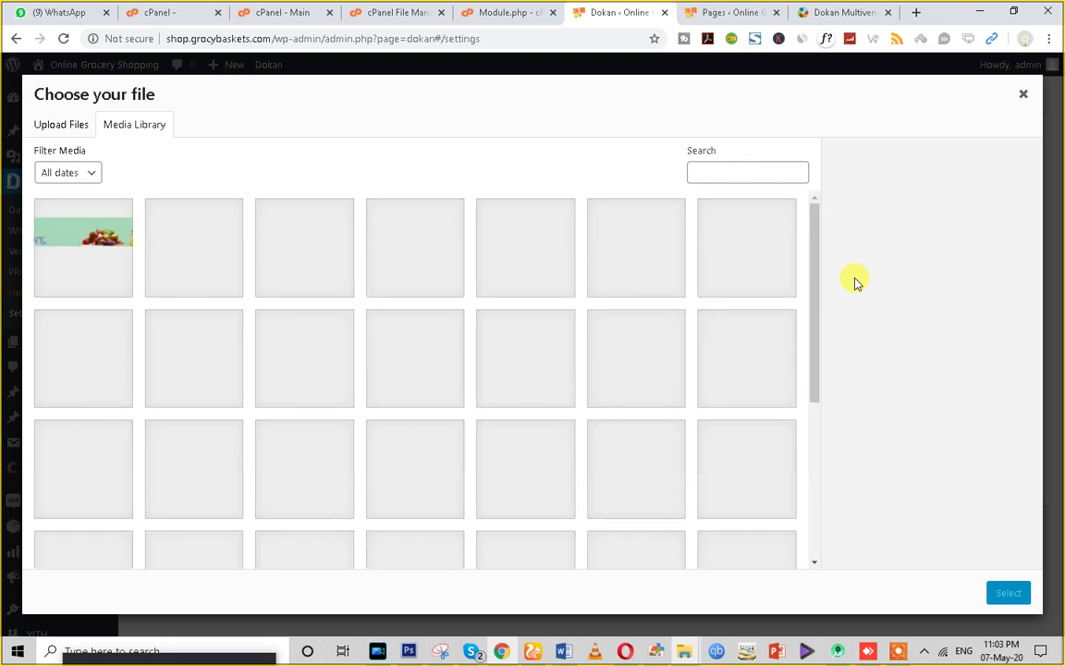
{"action": "left_click", "coordinate": [709, 172]}
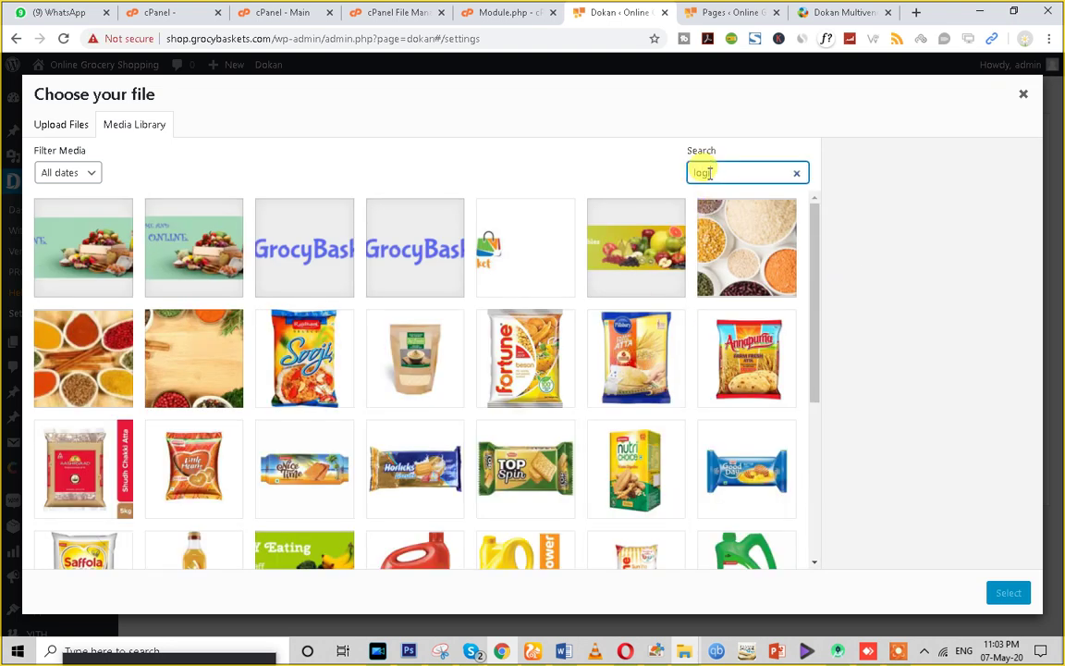
{"action": "type", "text": "logo"}
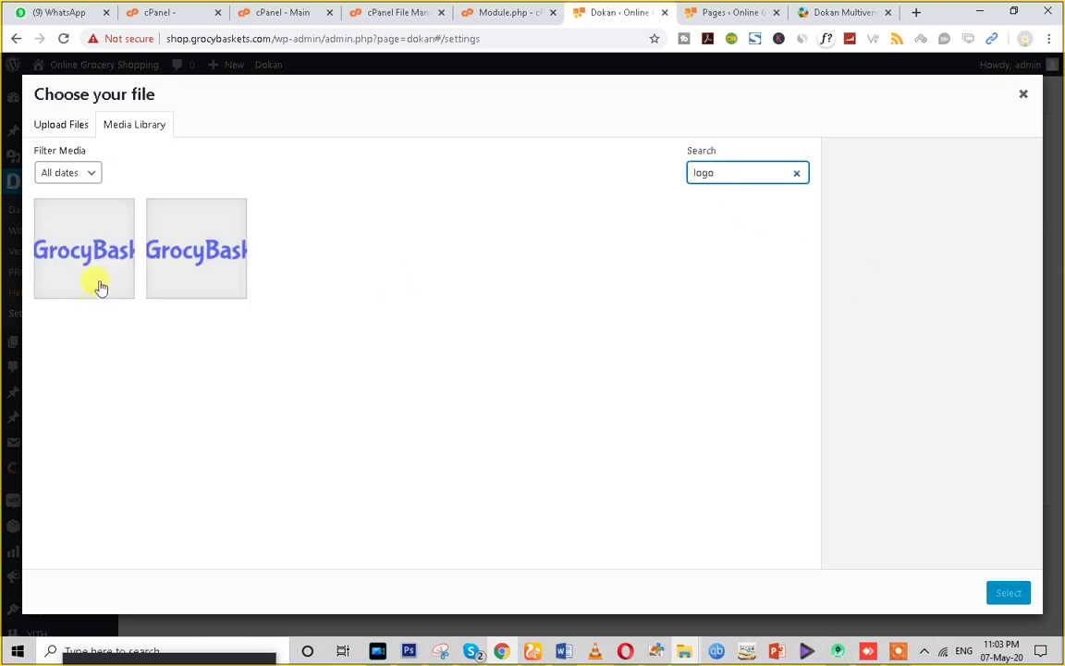
{"action": "left_click", "coordinate": [185, 274]}
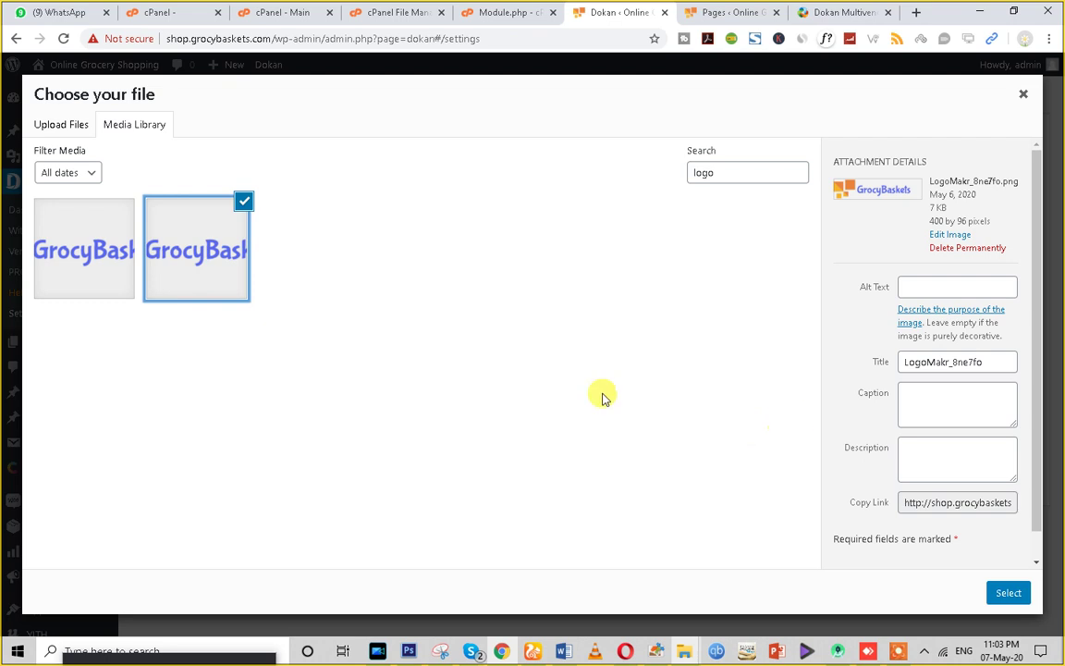
{"action": "left_click", "coordinate": [98, 268]}
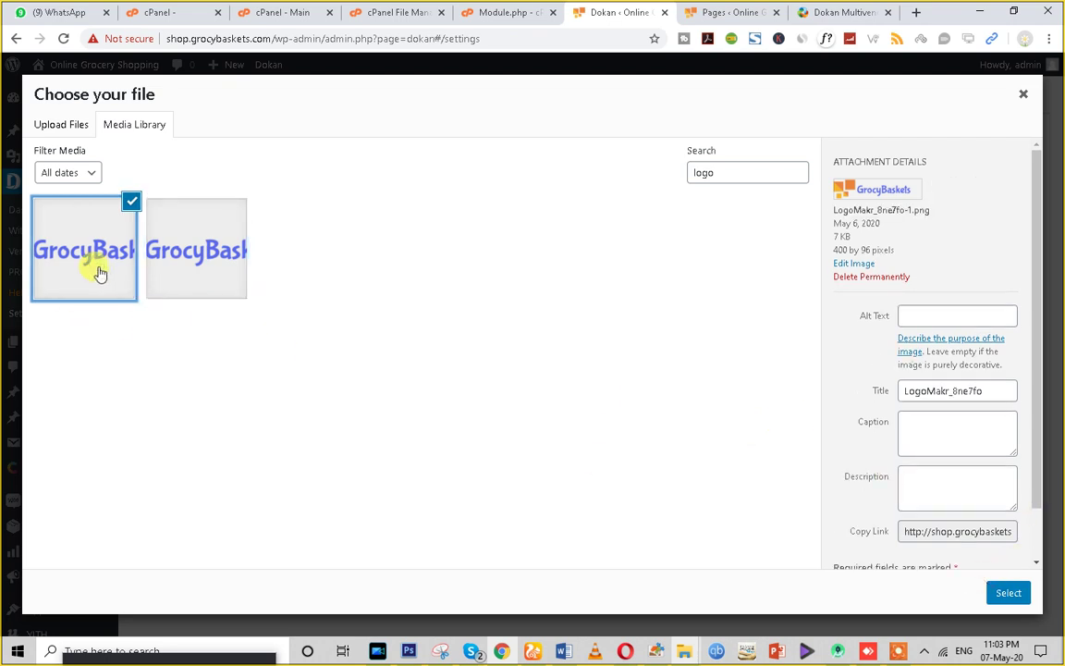
{"action": "left_click", "coordinate": [196, 267]}
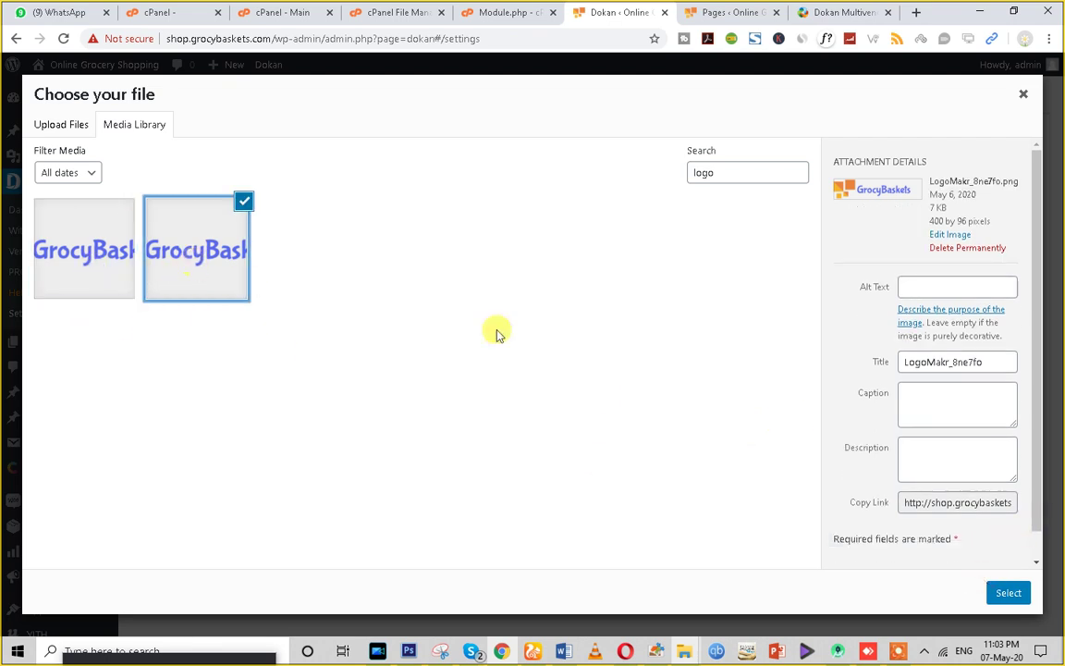
{"action": "left_click", "coordinate": [1007, 597]}
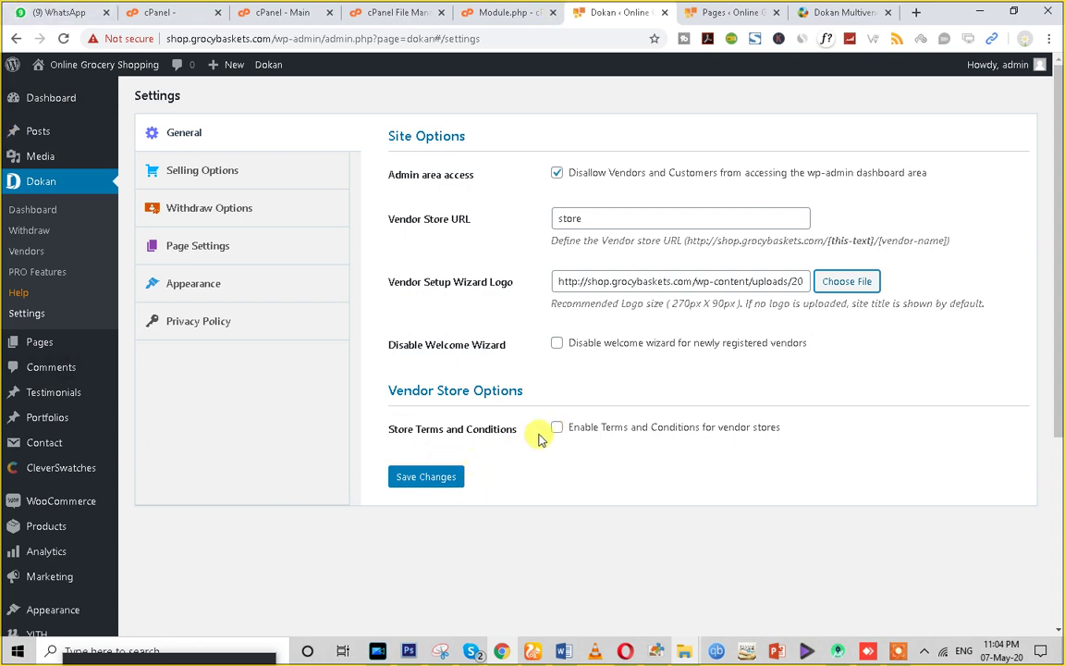
- Tick 'Enable Terms and Conditions for vendor stores' and save the General settings
{"action": "left_click", "coordinate": [556, 429]}
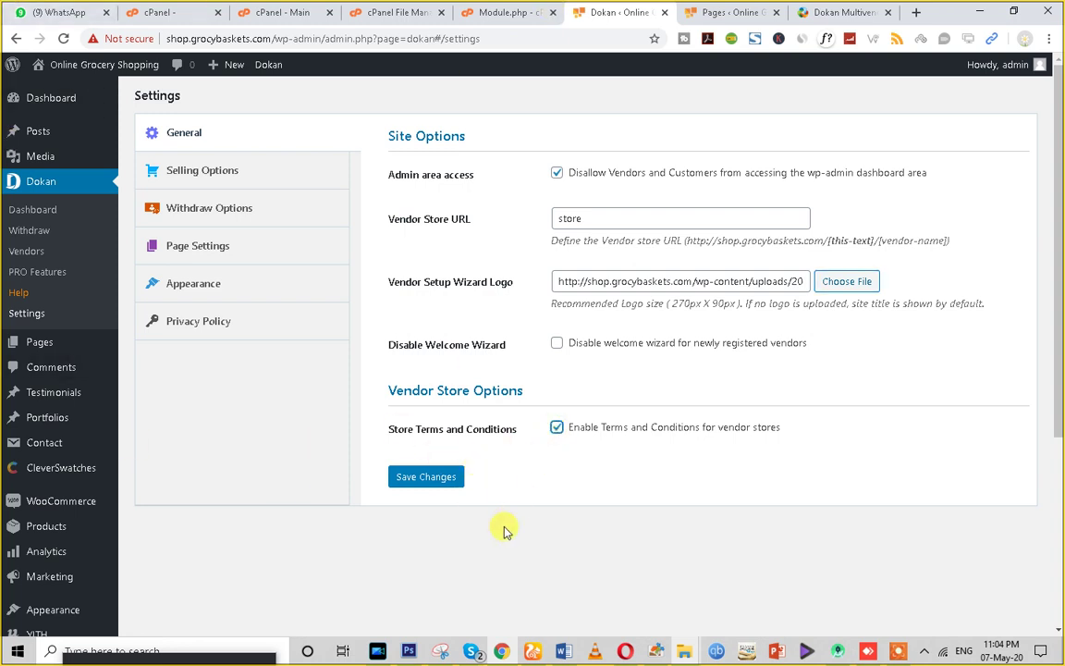
{"action": "left_click", "coordinate": [424, 478]}
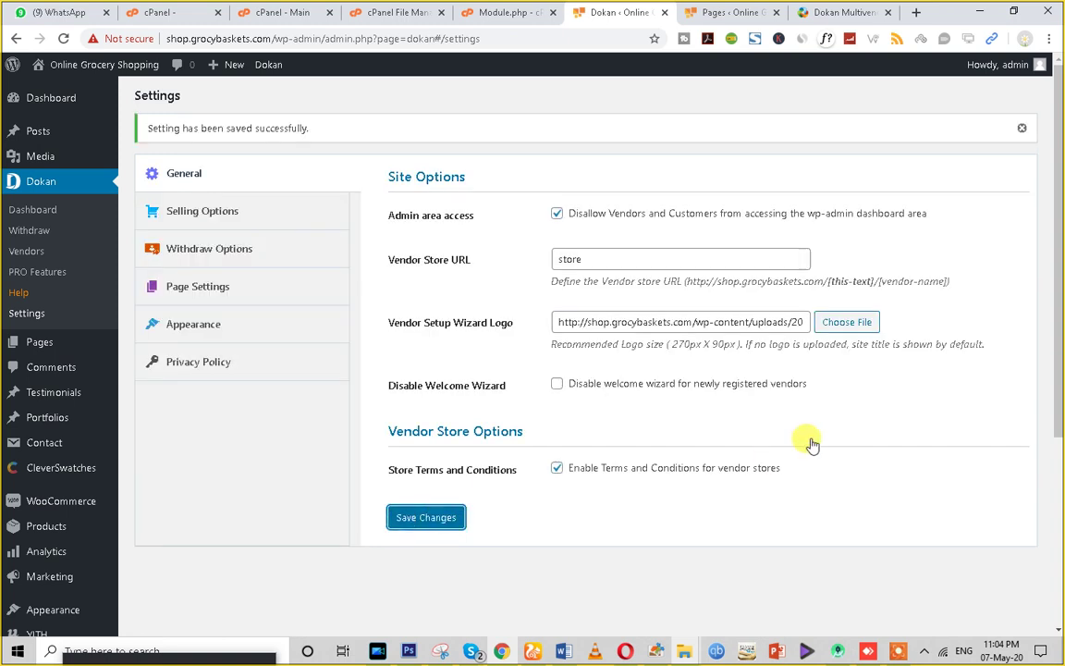
{"action": "left_click", "coordinate": [685, 9]}
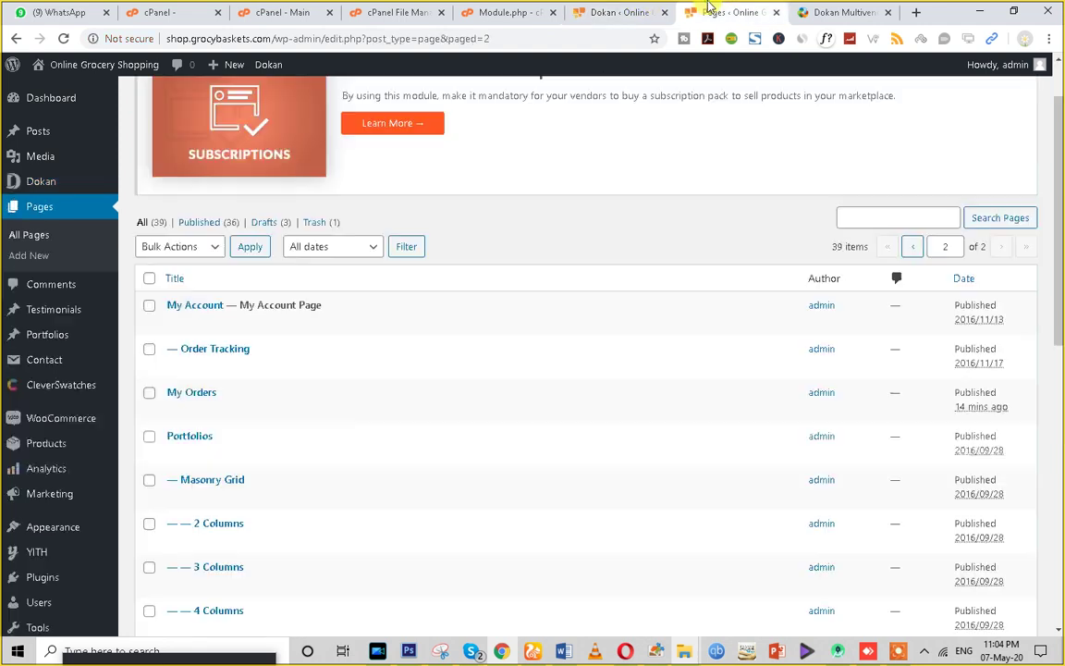
{"action": "left_click", "coordinate": [65, 38]}
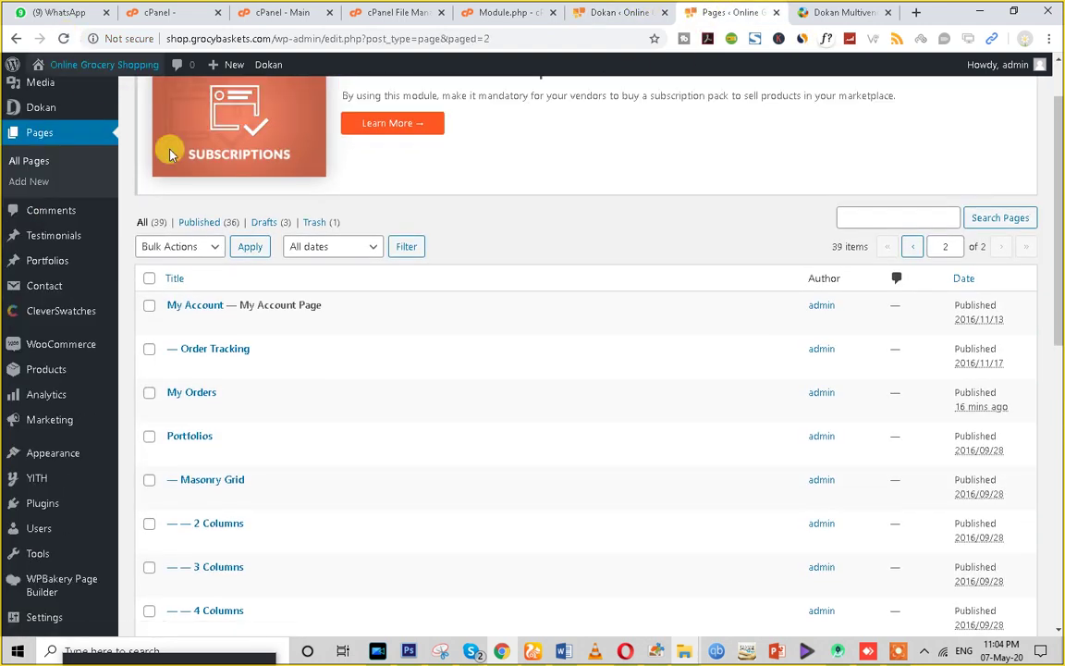
{"action": "left_click", "coordinate": [605, 11]}
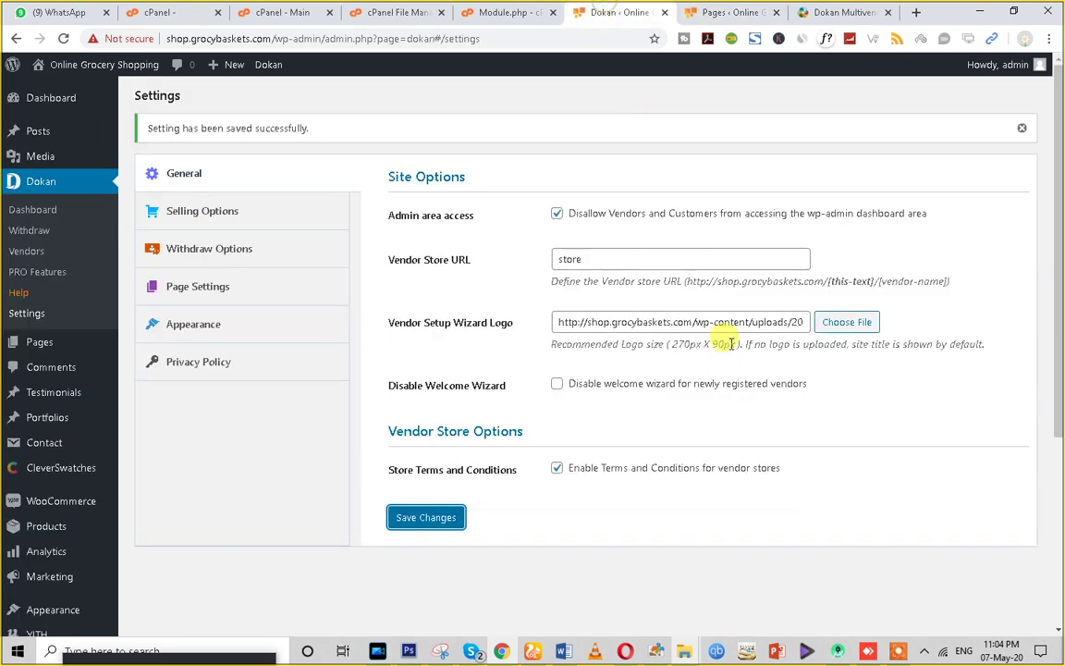
{"action": "left_click", "coordinate": [640, 325]}
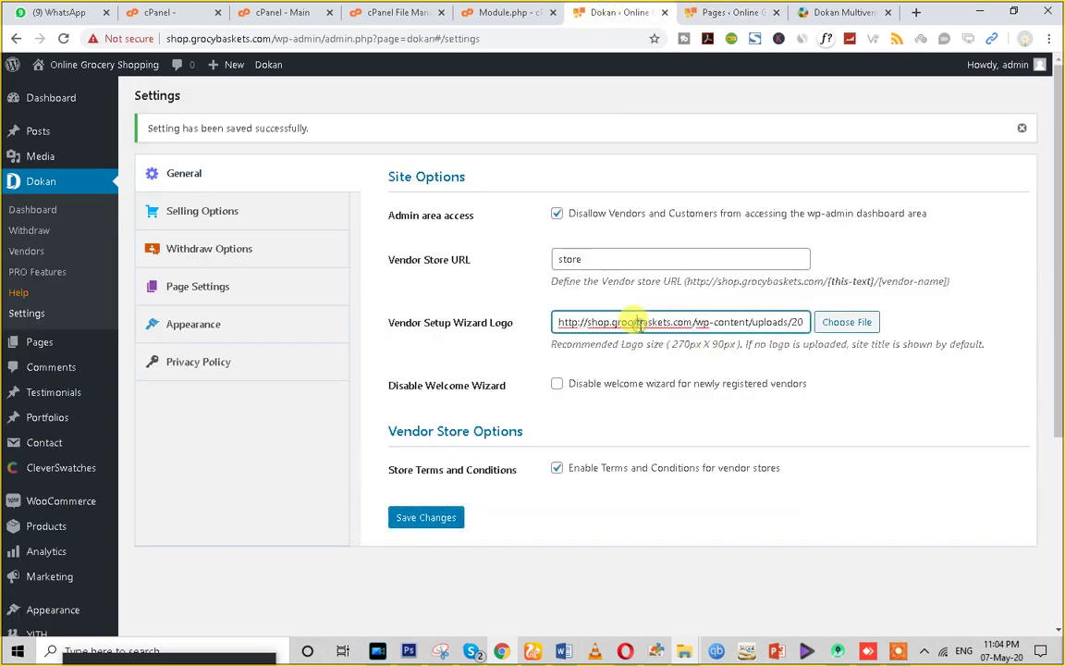
{"action": "left_click", "coordinate": [421, 519]}
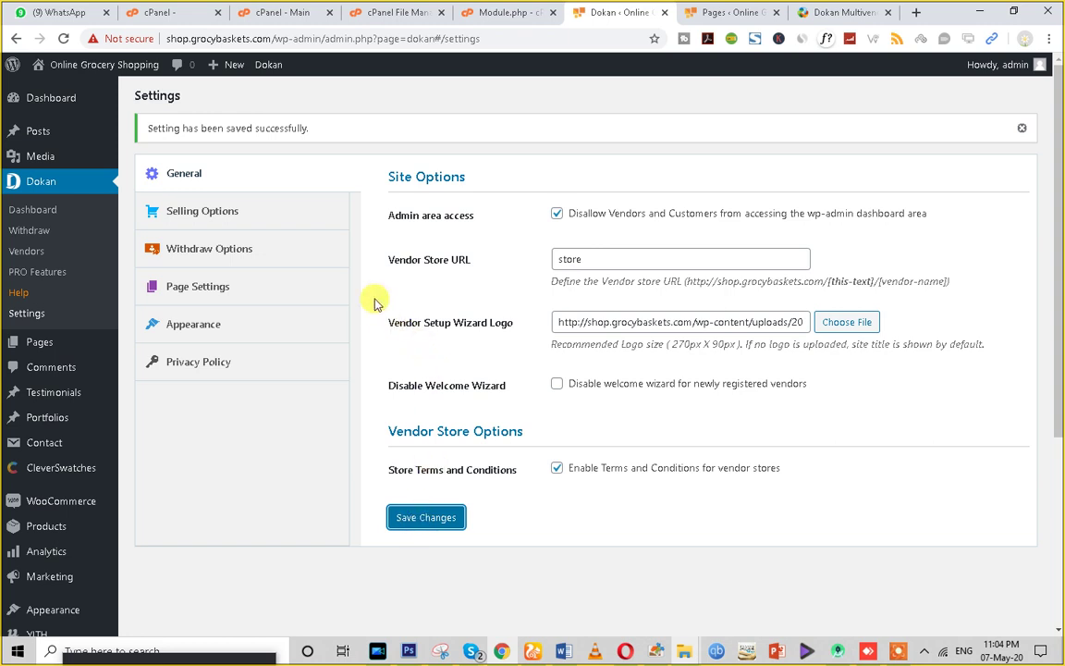
{"action": "left_click_drag", "start_coordinate": [377, 305], "coordinate": [535, 424]}
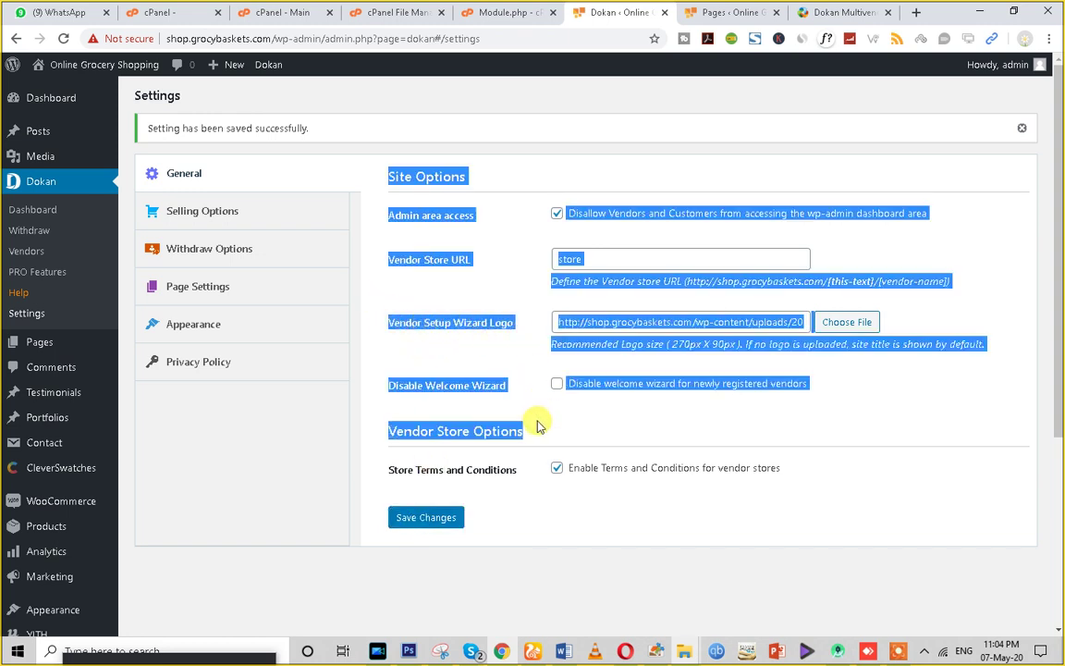
{"action": "left_click", "coordinate": [387, 344]}
{"action": "left_click_drag", "start_coordinate": [375, 167], "coordinate": [531, 463]}
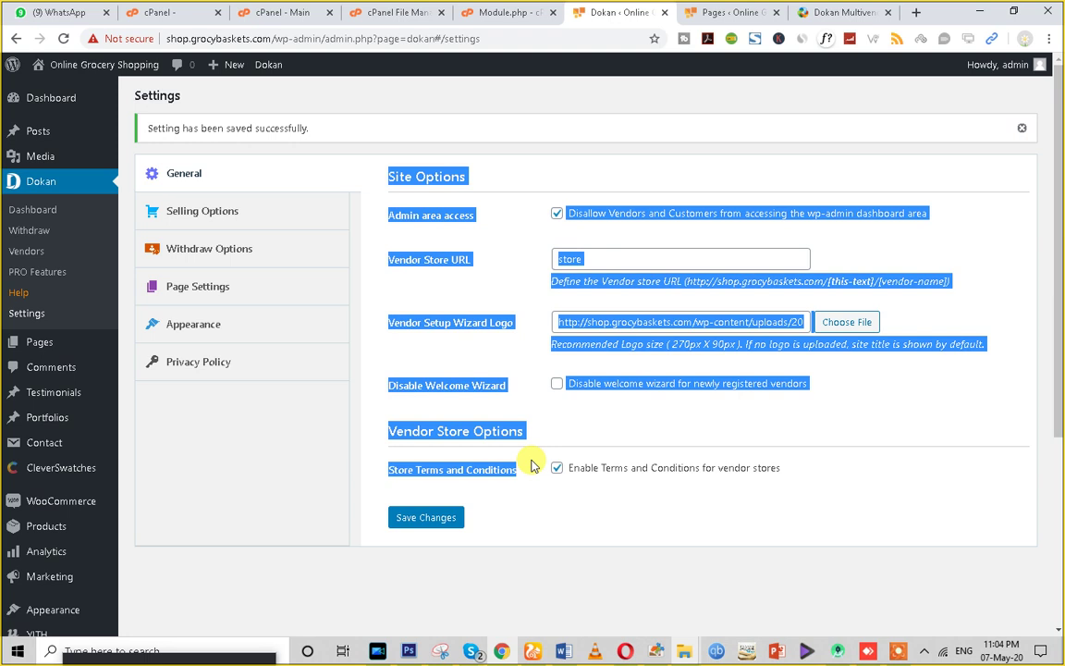
{"action": "left_click", "coordinate": [385, 354]}
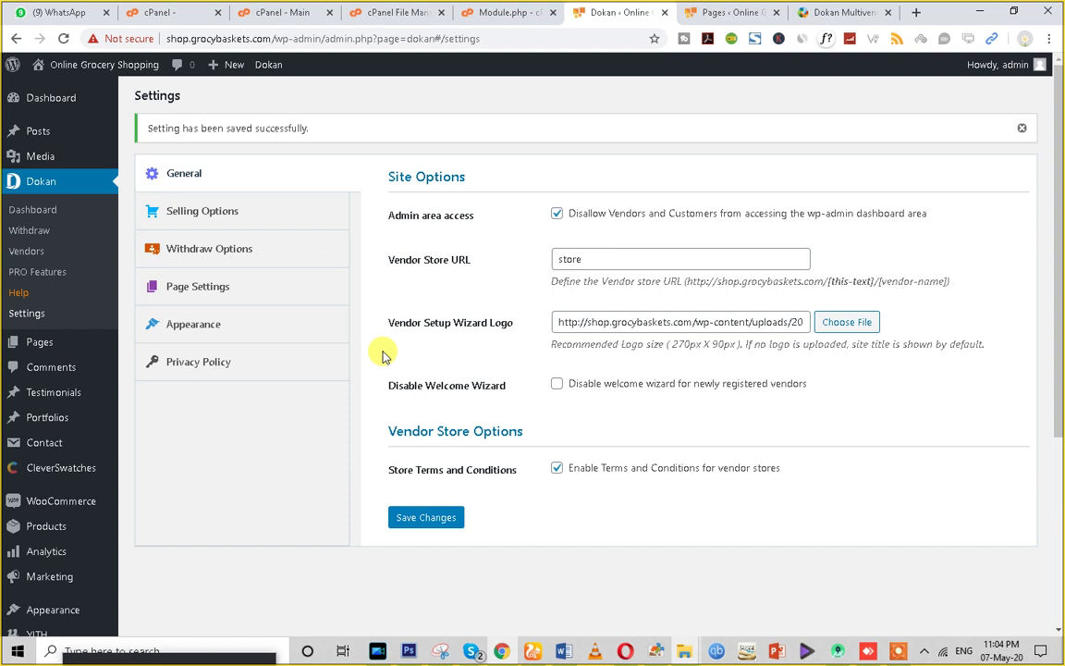
{"action": "left_click", "coordinate": [231, 211]}
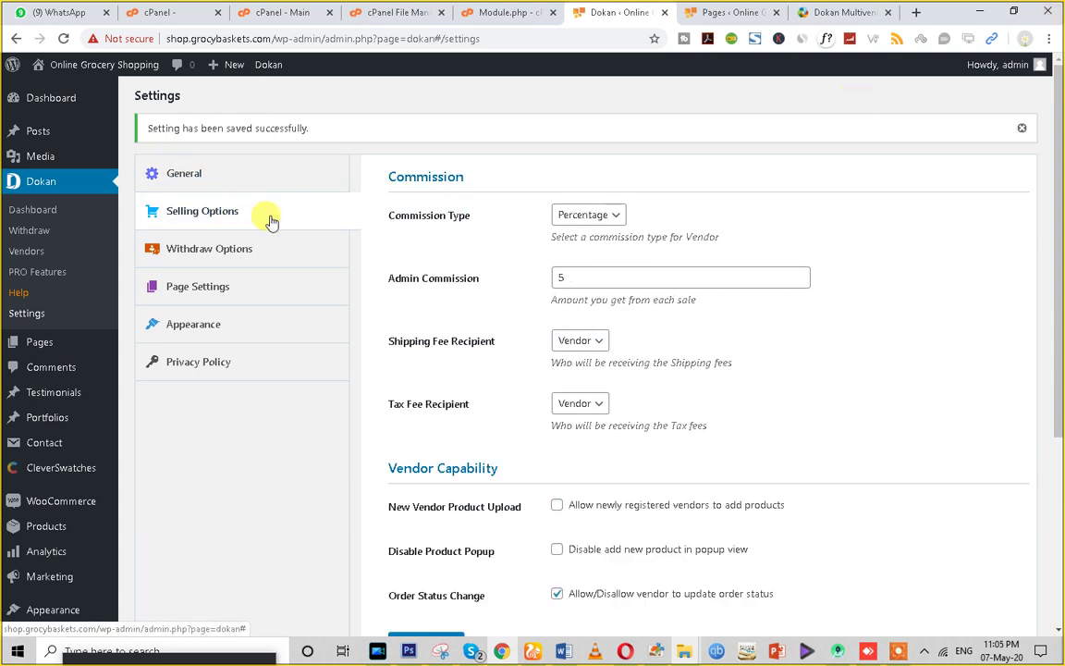
- Scroll through Dokan's Selling Options to review the commission and vendor capability settings
{"action": "scroll", "coordinate": [647, 306], "scroll_direction": "down", "scroll_amount": 3}
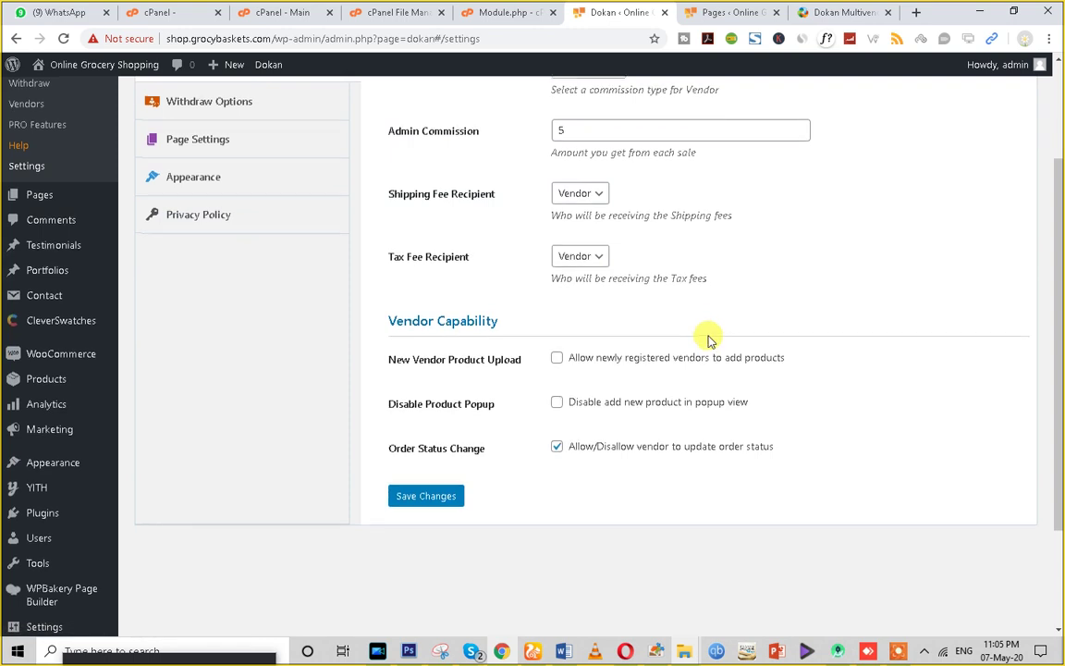
{"action": "scroll", "coordinate": [709, 337], "scroll_direction": "up", "scroll_amount": 2}
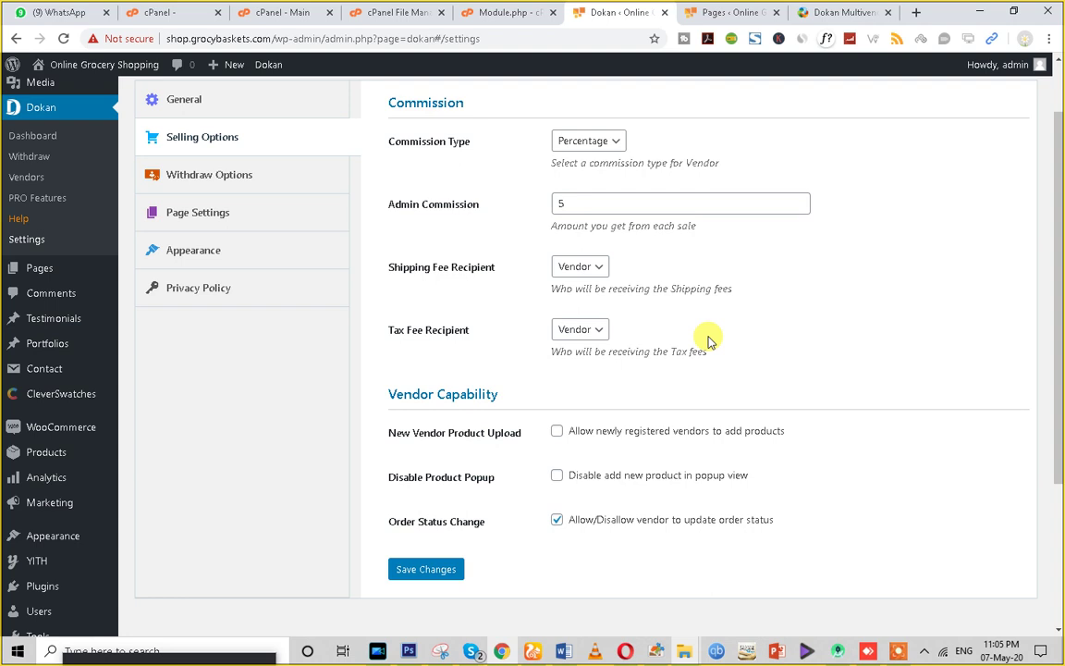
- Save the Selling Options, Withdraw Options and Page Settings in Dokan's settings
{"action": "left_click", "coordinate": [413, 571]}
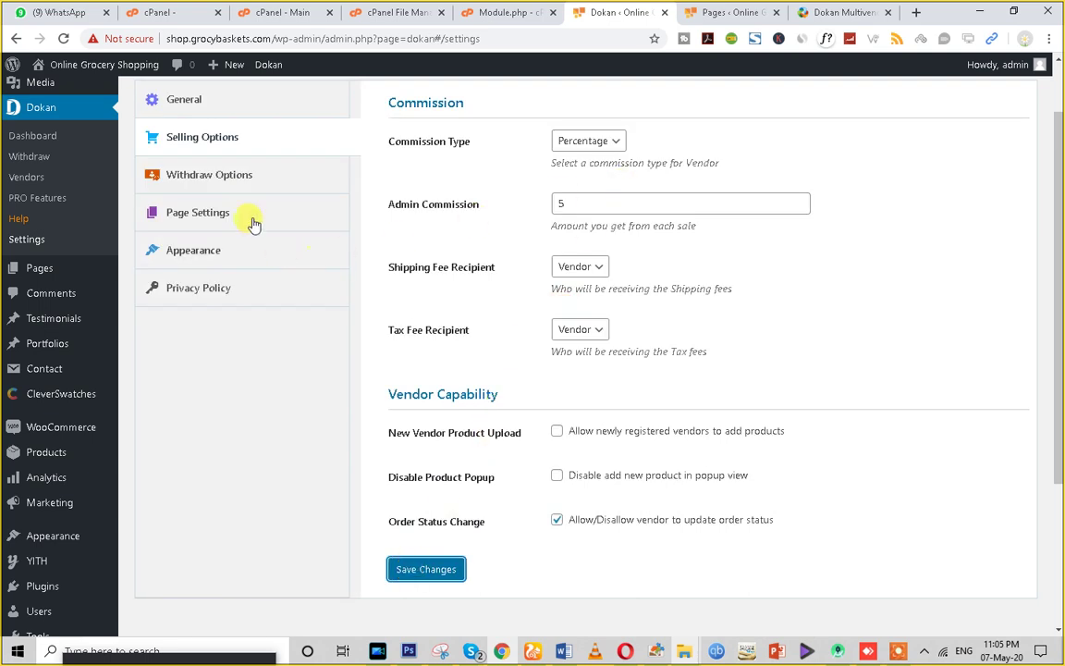
{"action": "left_click", "coordinate": [222, 174]}
{"action": "left_click", "coordinate": [431, 269]}
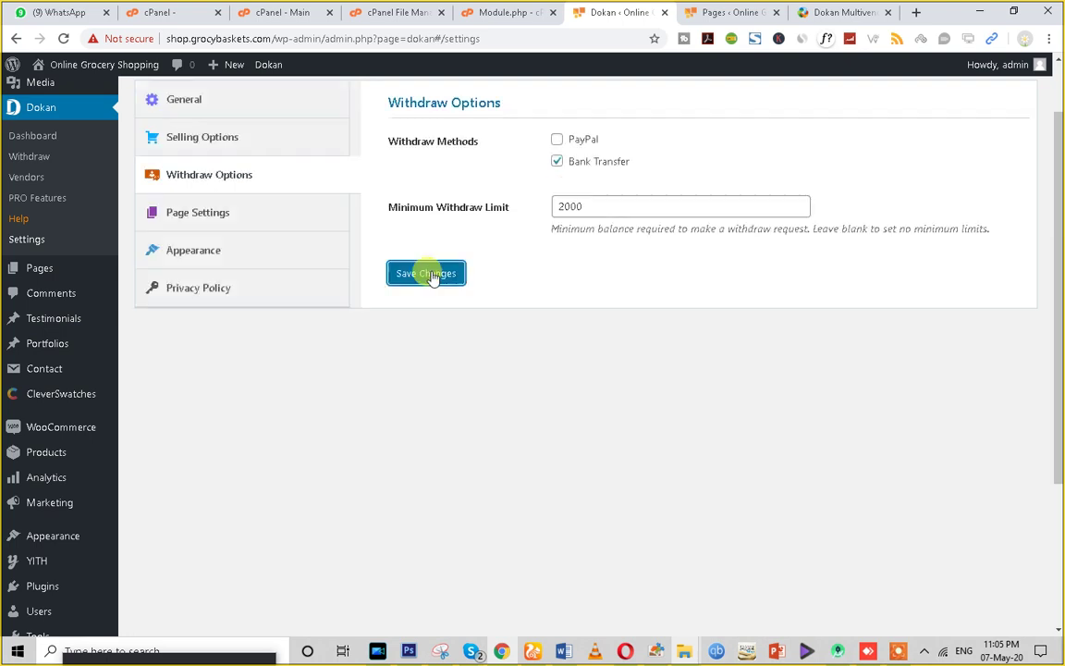
{"action": "left_click", "coordinate": [213, 214]}
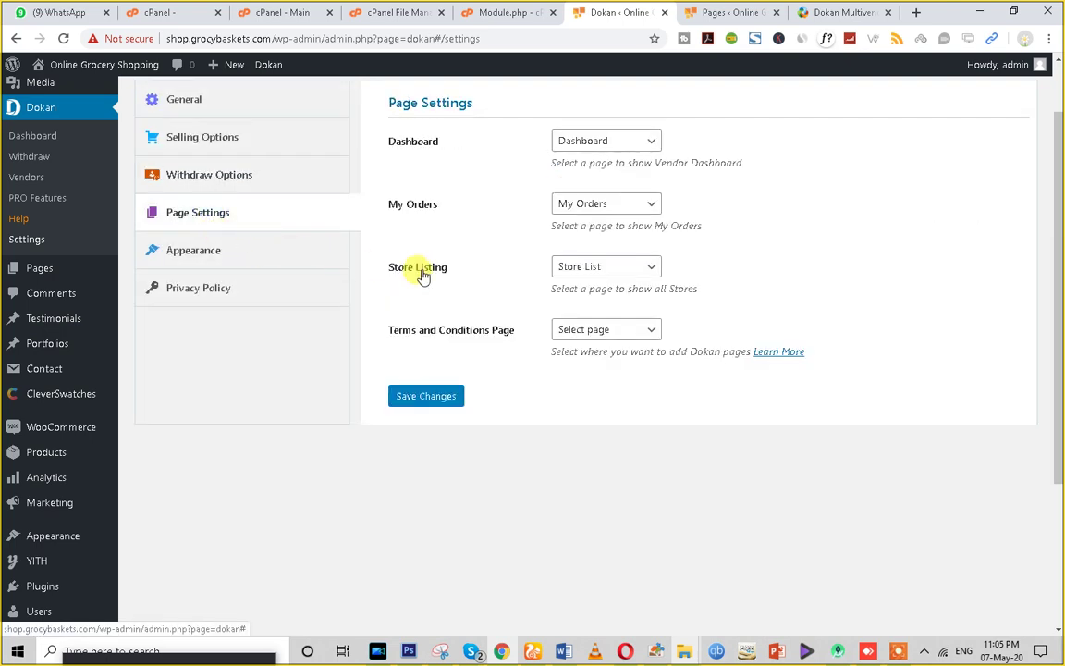
{"action": "left_click", "coordinate": [415, 404]}
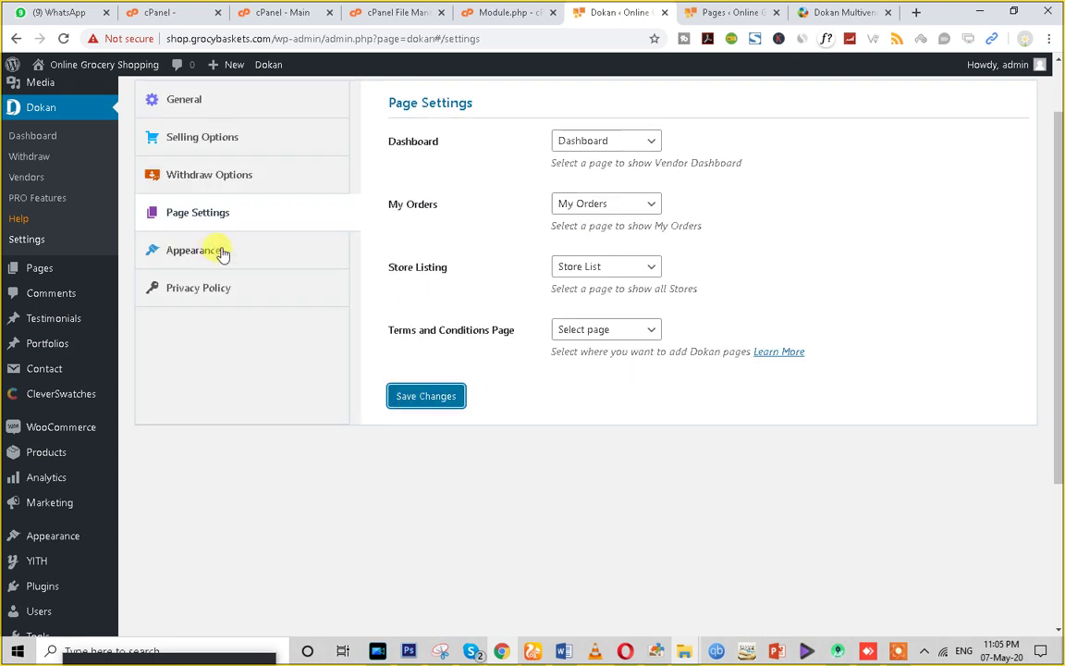
- Check the appearance settings and the site pages list, then go to Dokan's General settings
{"action": "left_click", "coordinate": [217, 249]}
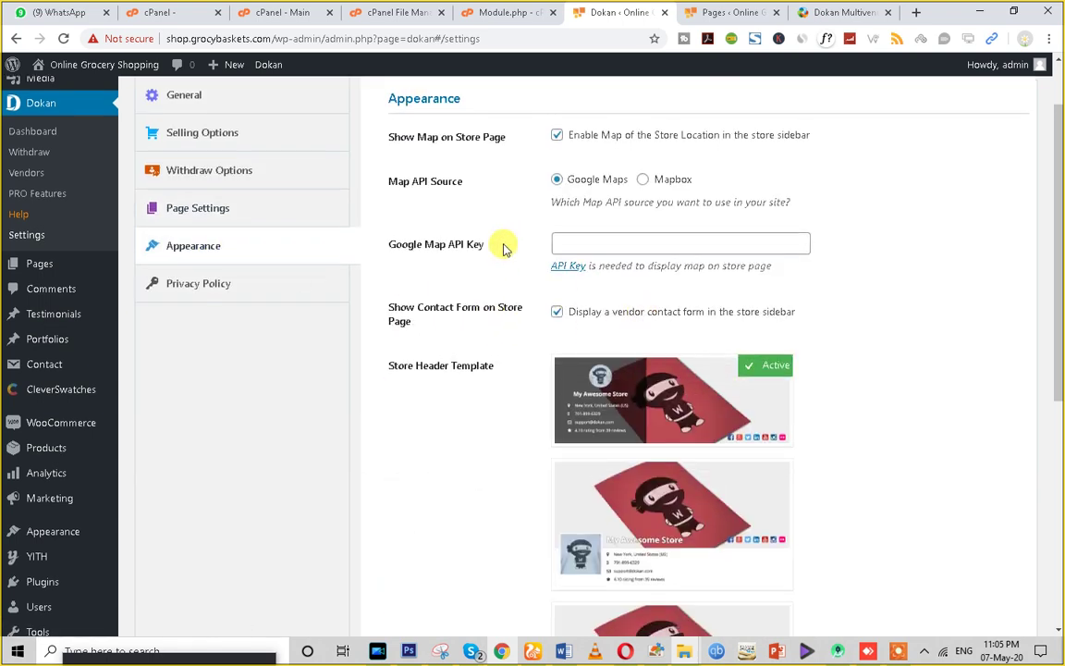
{"action": "scroll", "coordinate": [502, 249], "scroll_direction": "down", "scroll_amount": 4}
{"action": "scroll", "coordinate": [502, 249], "scroll_direction": "up", "scroll_amount": 4}
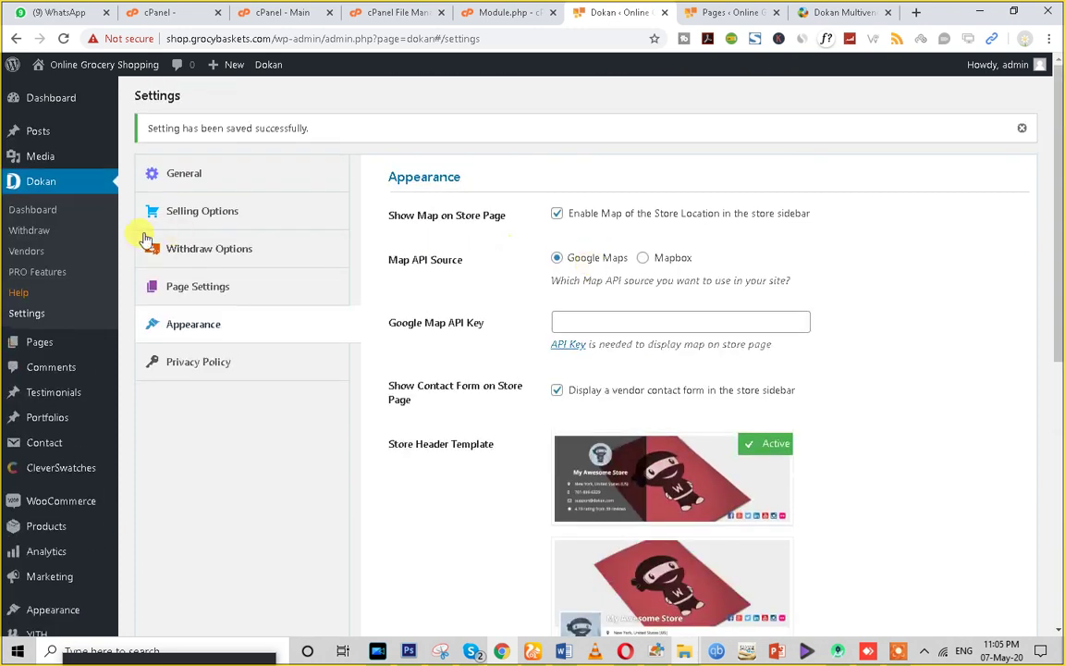
{"action": "left_click", "coordinate": [181, 212]}
{"action": "left_click", "coordinate": [751, 7]}
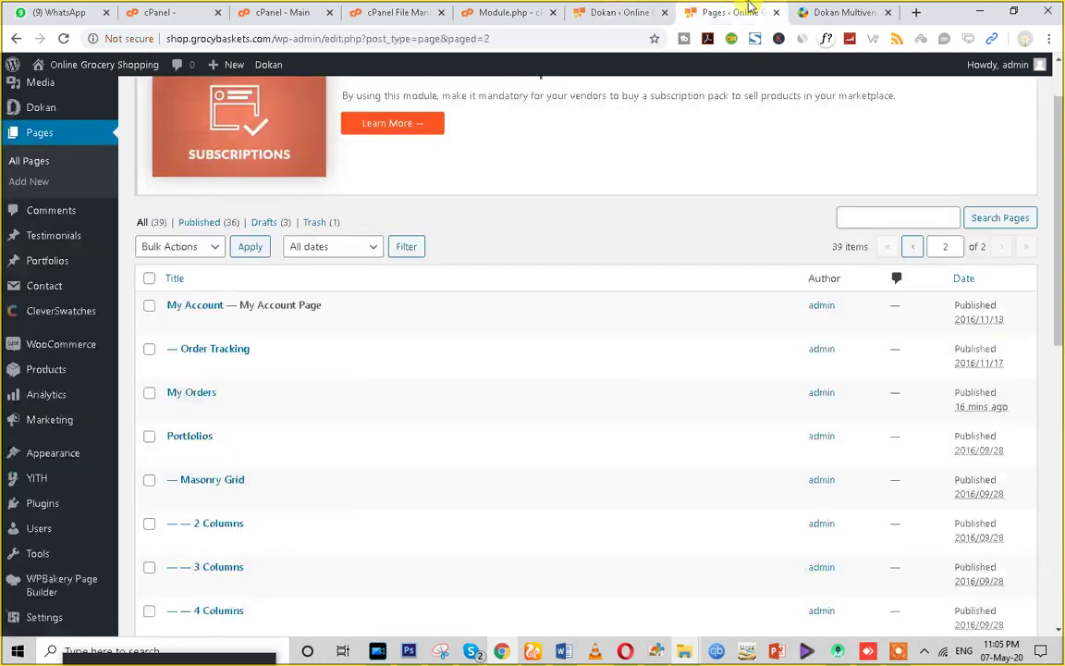
{"action": "left_click", "coordinate": [64, 37]}
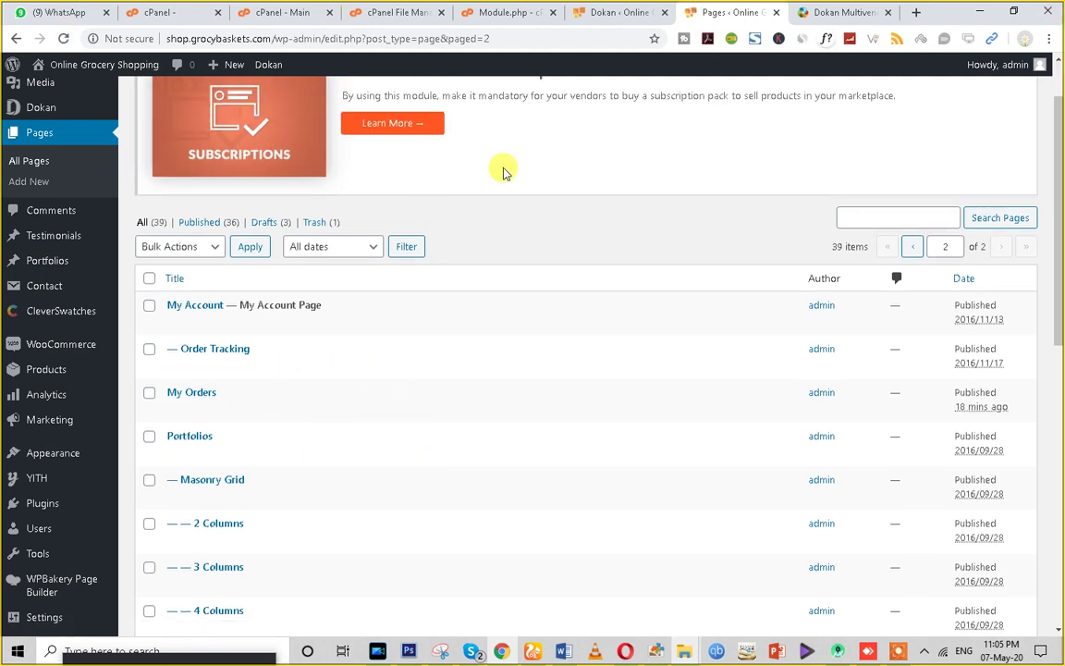
{"action": "left_click", "coordinate": [608, 12]}
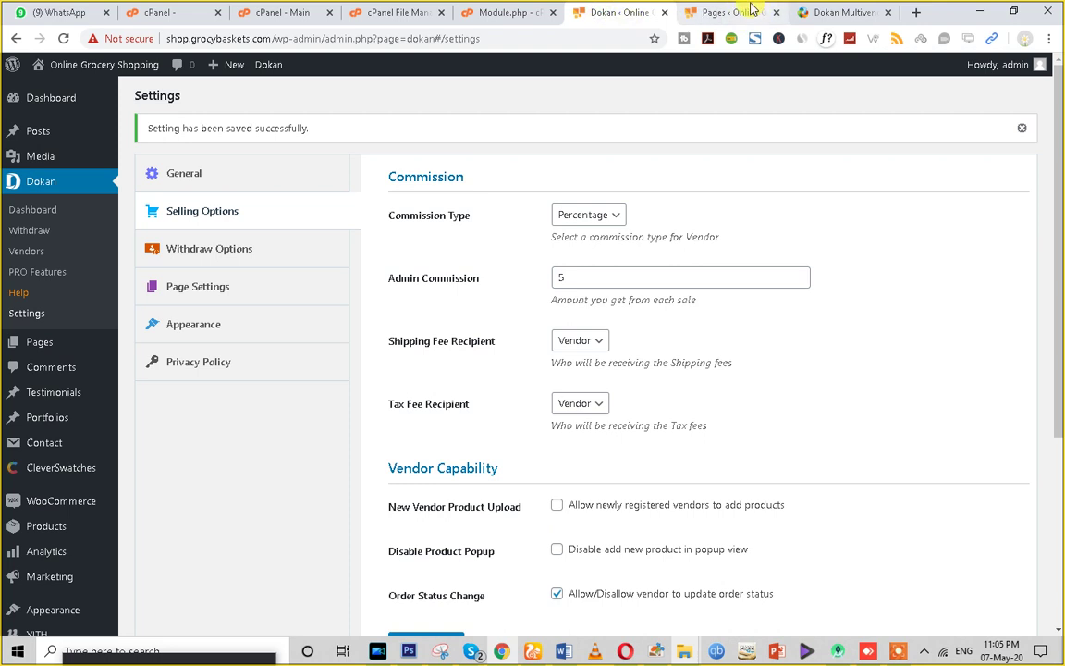
{"action": "left_click", "coordinate": [219, 177]}
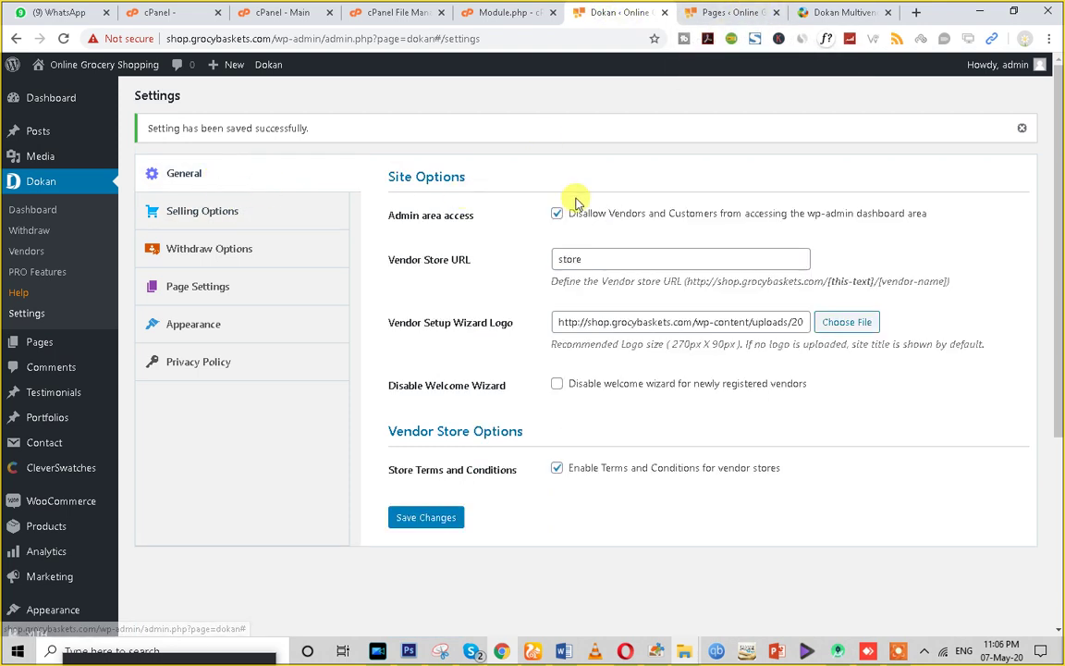
- Look over the existing unnamed vendor in Dokan's Vendors list, then start the Add New Vendor form
{"action": "left_click", "coordinate": [28, 249]}
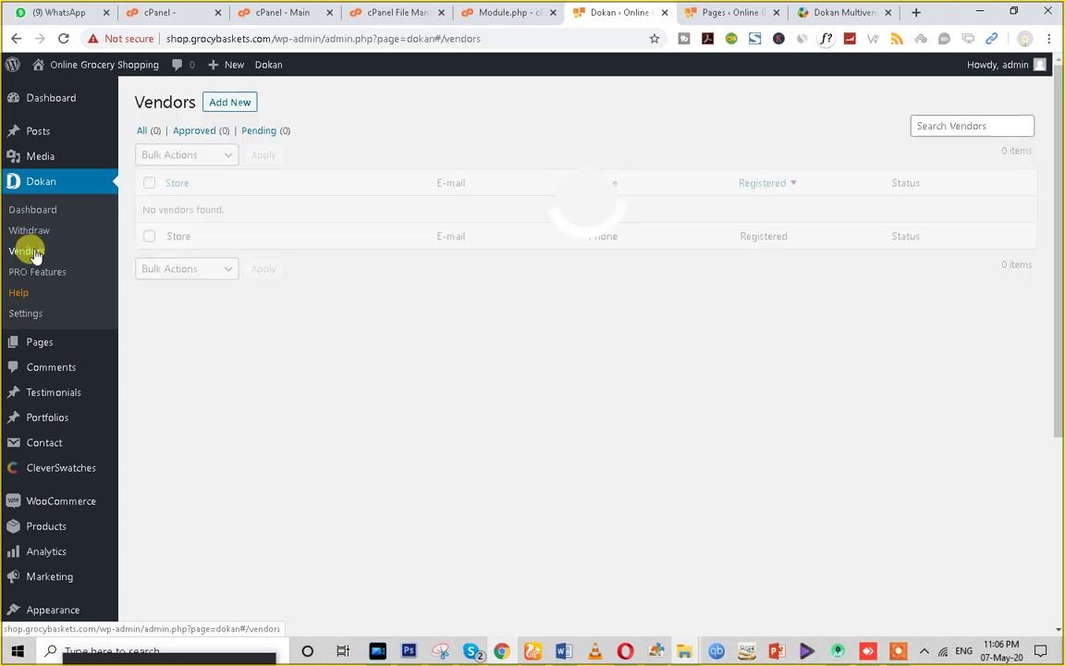
{"action": "mouse_move", "coordinate": [245, 228]}
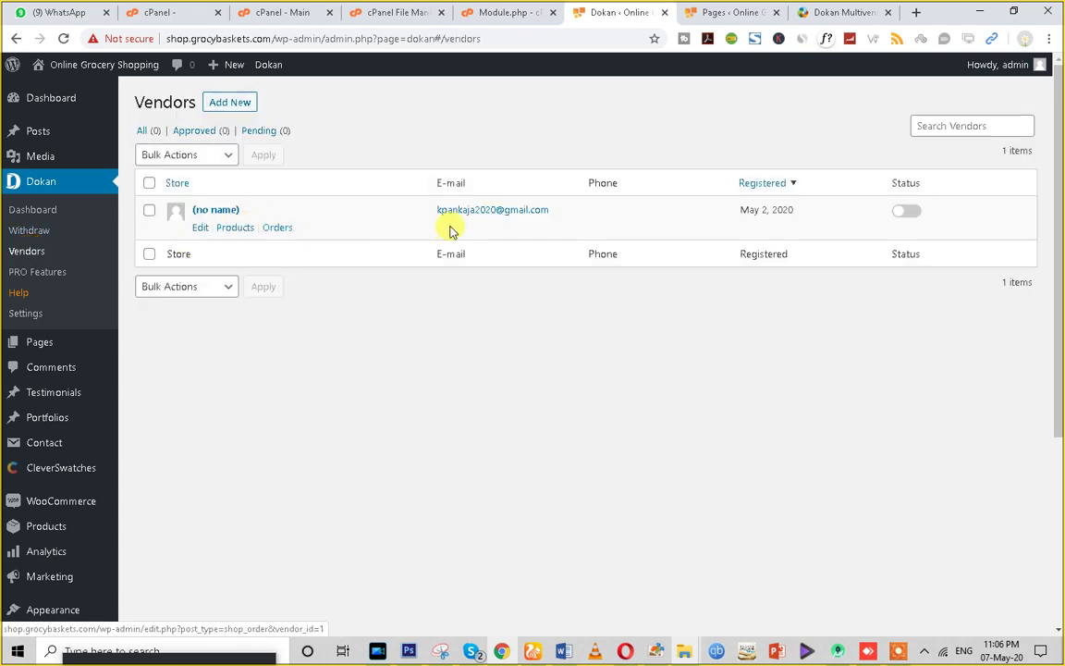
{"action": "left_click_drag", "start_coordinate": [421, 207], "coordinate": [492, 209]}
{"action": "left_click", "coordinate": [478, 290]}
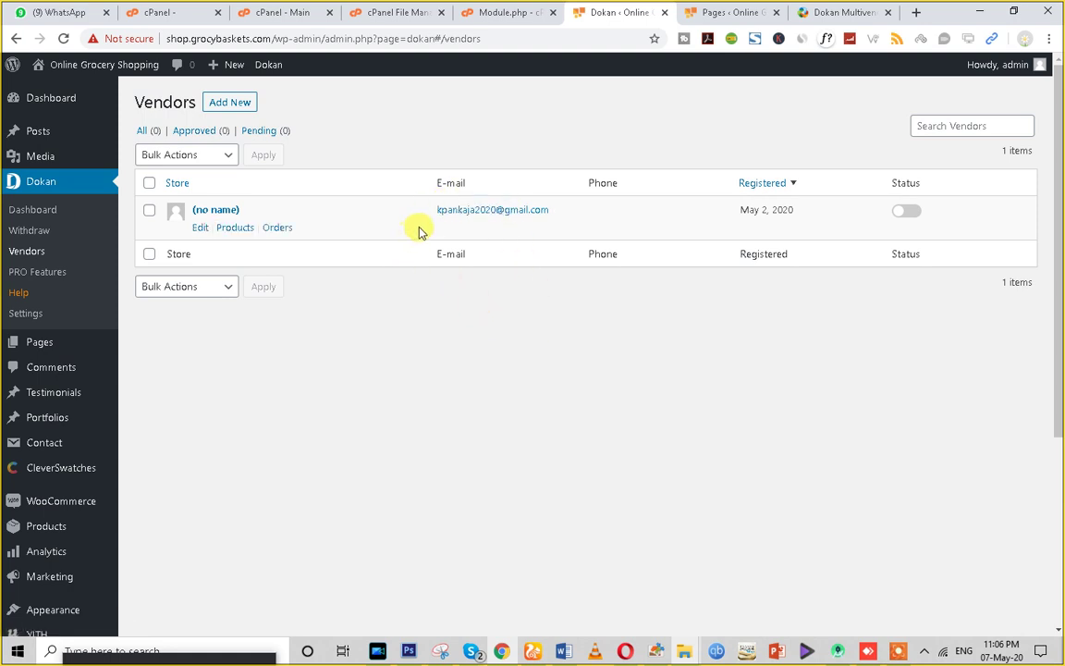
{"action": "left_click_drag", "start_coordinate": [424, 213], "coordinate": [545, 221]}
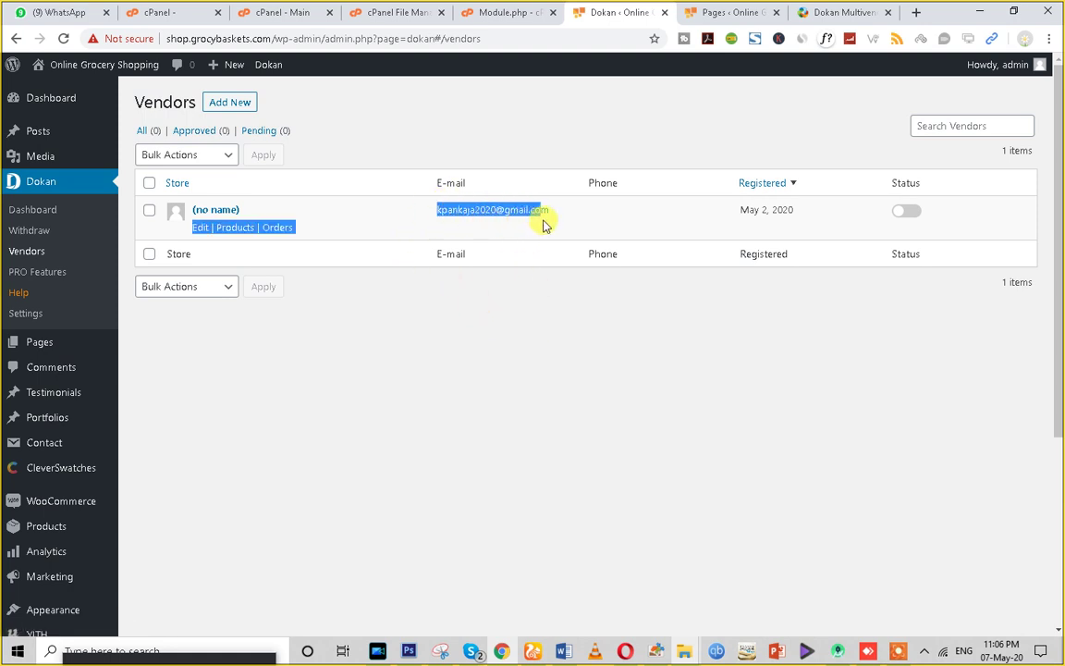
{"action": "left_click", "coordinate": [454, 368]}
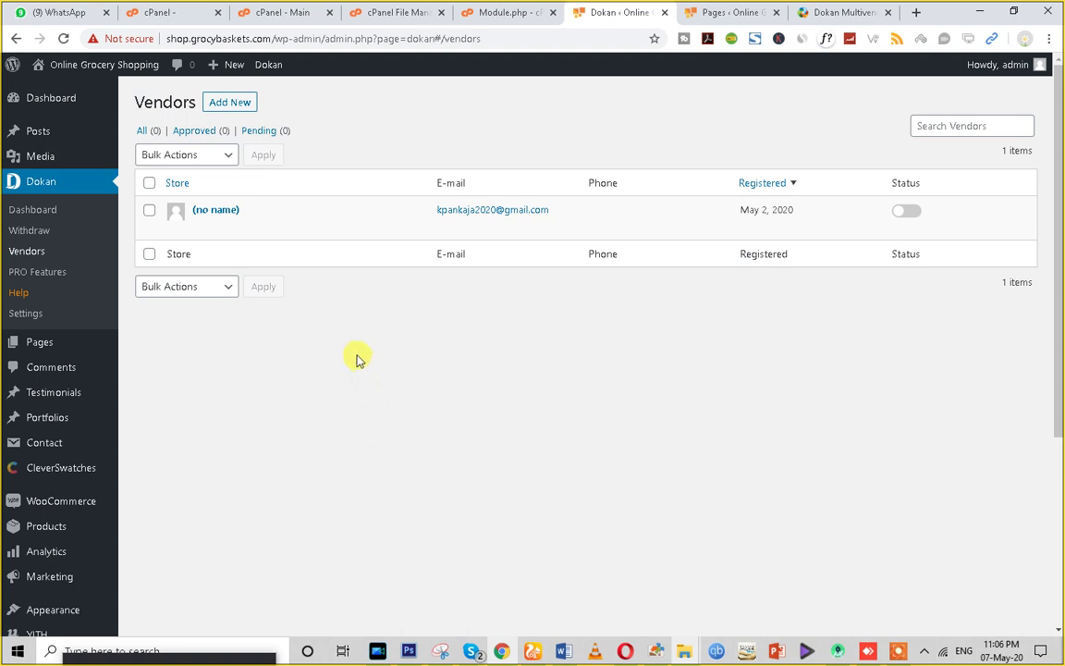
{"action": "left_click", "coordinate": [220, 104]}
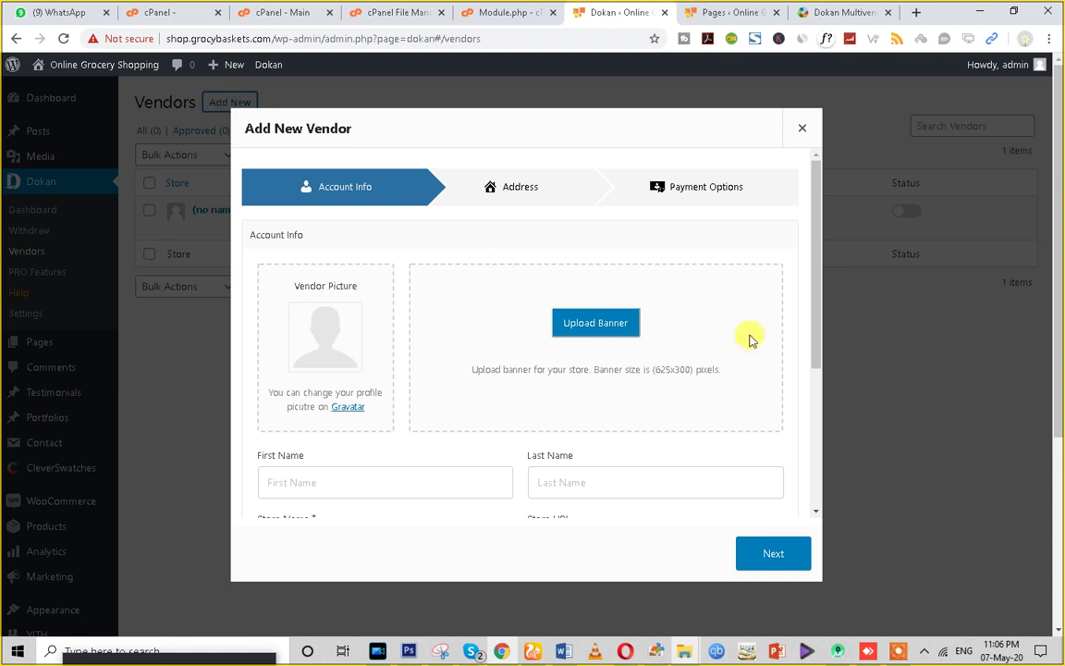
- Set the blank placeholder image as the vendor picture and apply its crop
{"action": "left_click", "coordinate": [329, 352]}
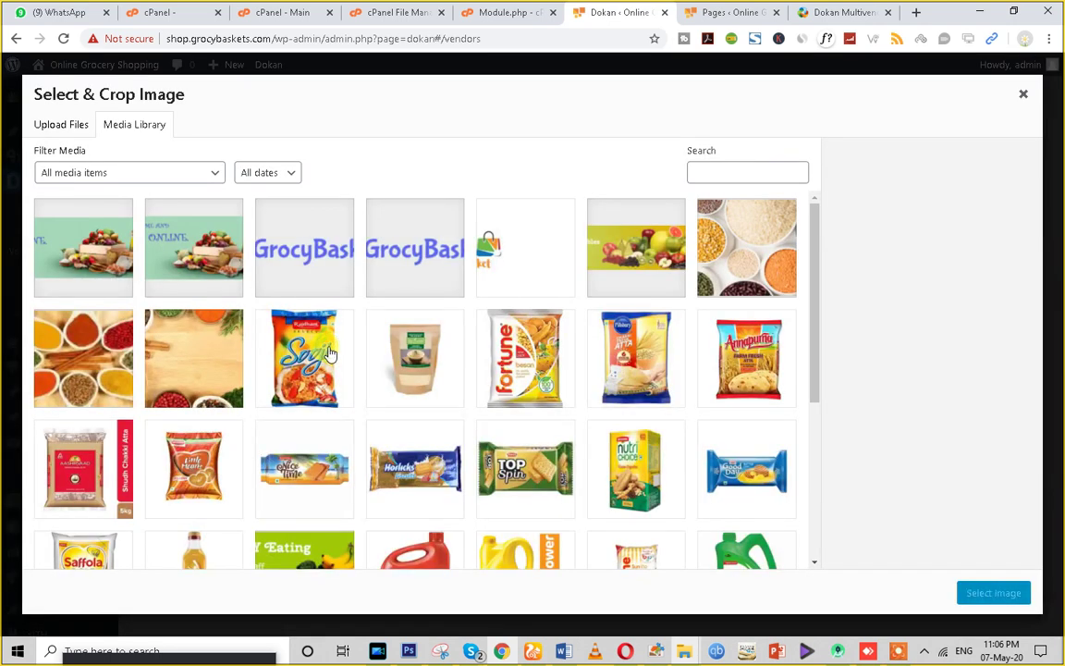
{"action": "scroll", "coordinate": [591, 490], "scroll_direction": "down", "scroll_amount": 5}
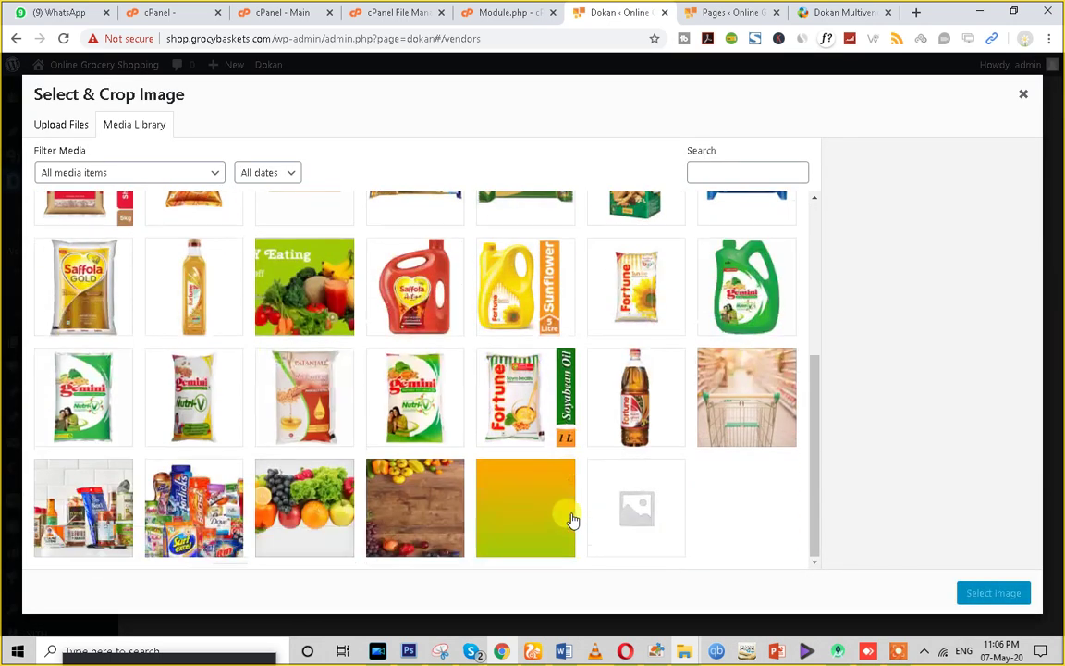
{"action": "scroll", "coordinate": [571, 518], "scroll_direction": "up", "scroll_amount": 3}
{"action": "scroll", "coordinate": [529, 431], "scroll_direction": "down", "scroll_amount": 3}
{"action": "left_click", "coordinate": [636, 509]}
{"action": "left_click", "coordinate": [987, 597]}
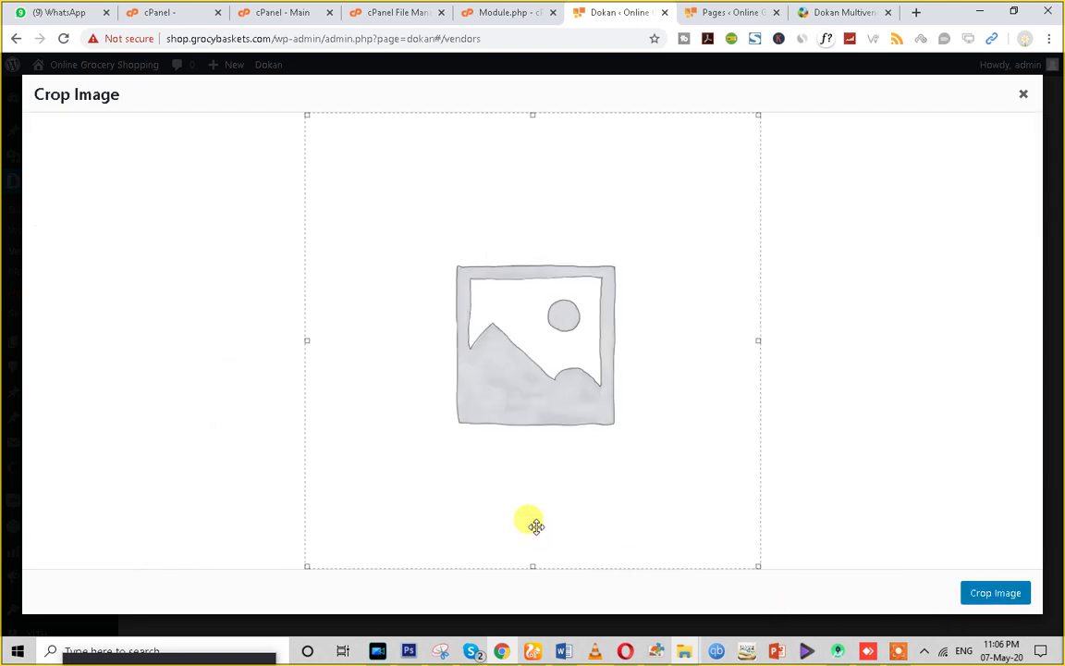
{"action": "left_click", "coordinate": [995, 596]}
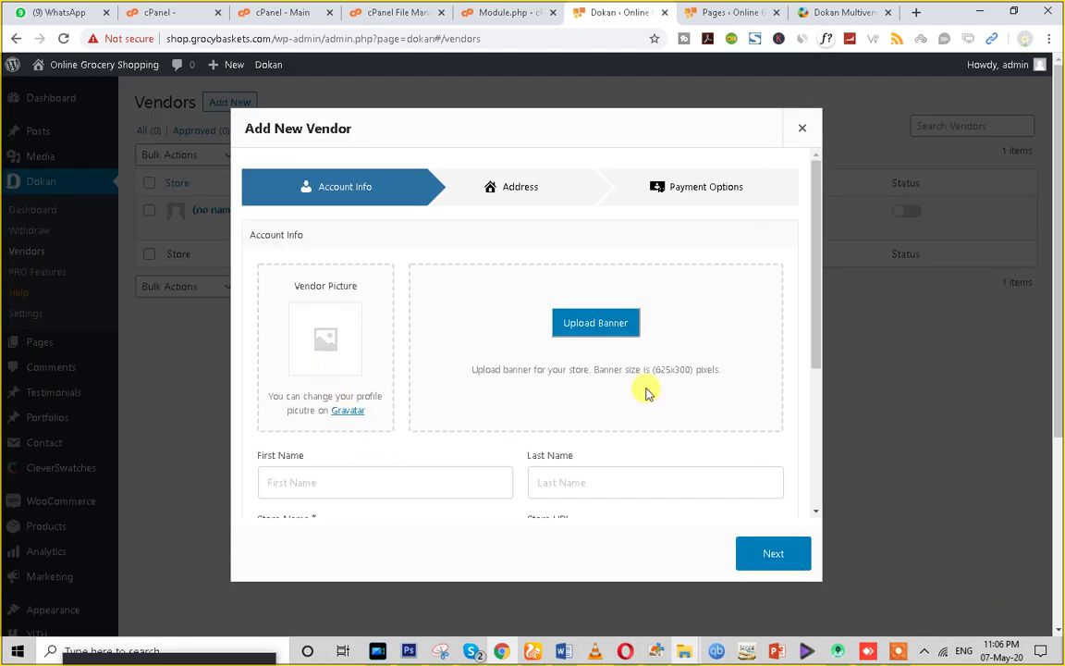
- Choose the grocery 'Shop Online' banner (AAAA.png) and shift its crop area slightly right
{"action": "left_click", "coordinate": [580, 326]}
{"action": "left_click", "coordinate": [195, 276]}
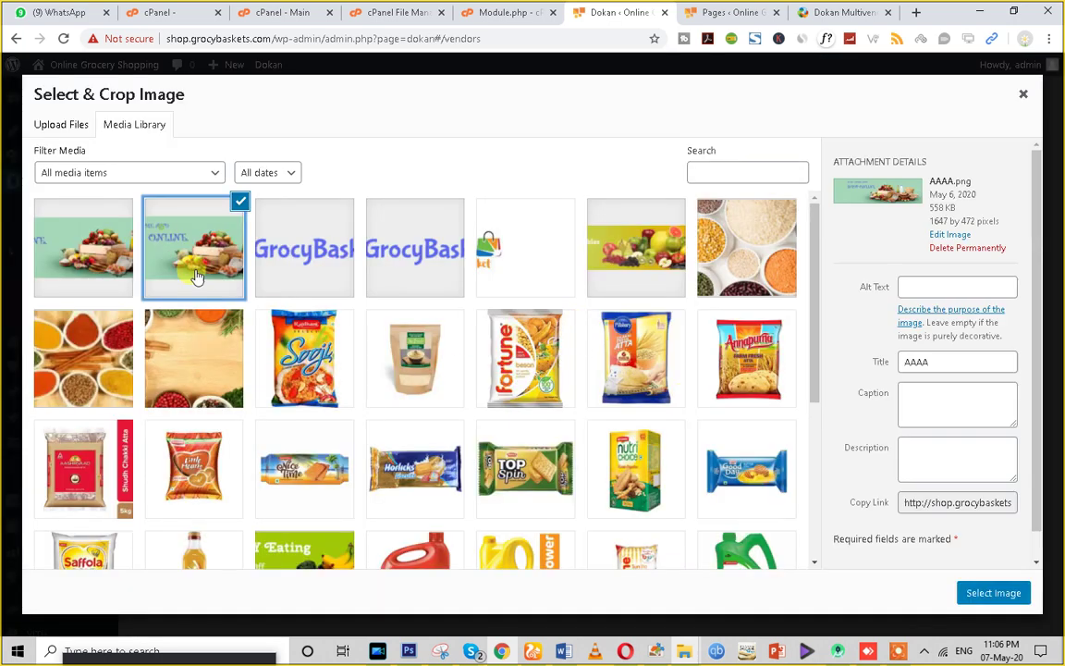
{"action": "left_click", "coordinate": [981, 601]}
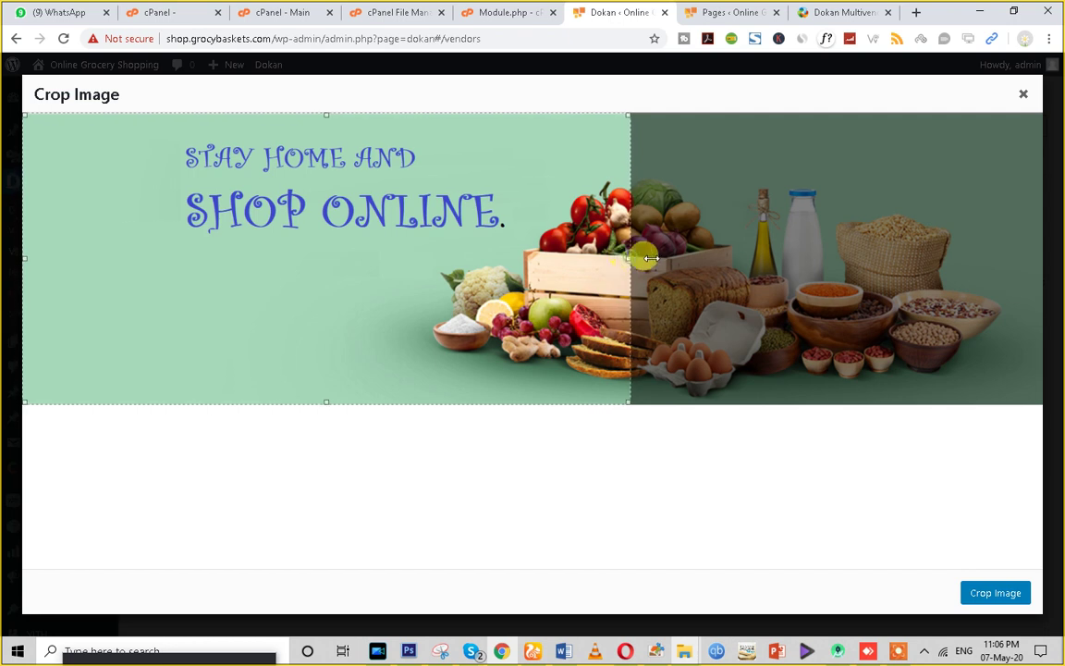
{"action": "left_click_drag", "start_coordinate": [298, 278], "coordinate": [461, 277]}
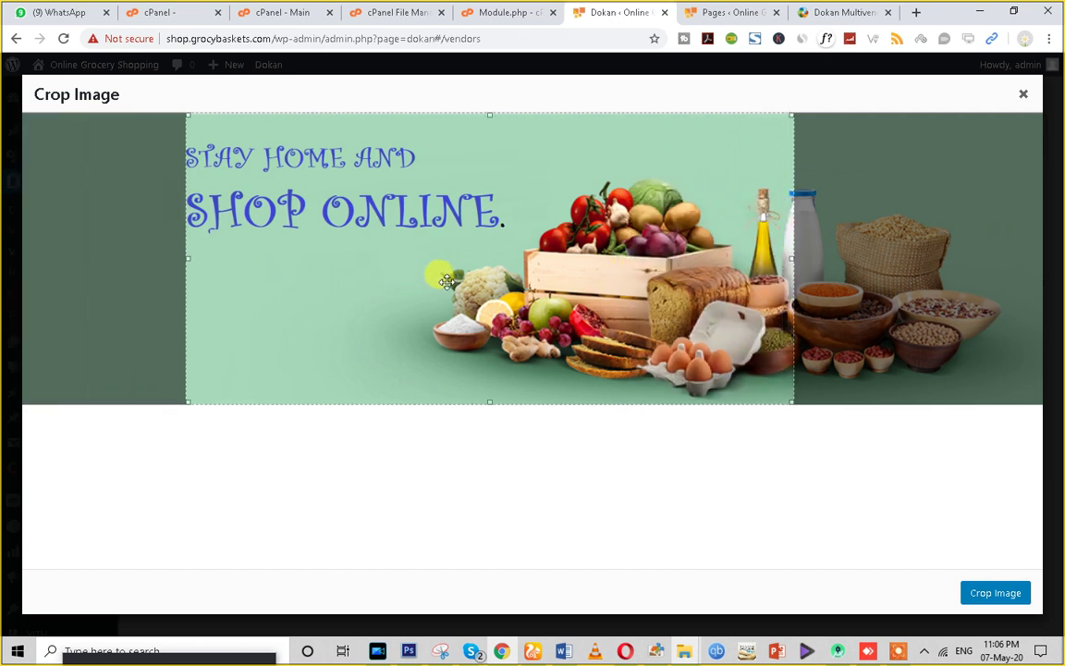
{"action": "left_click", "coordinate": [988, 596]}
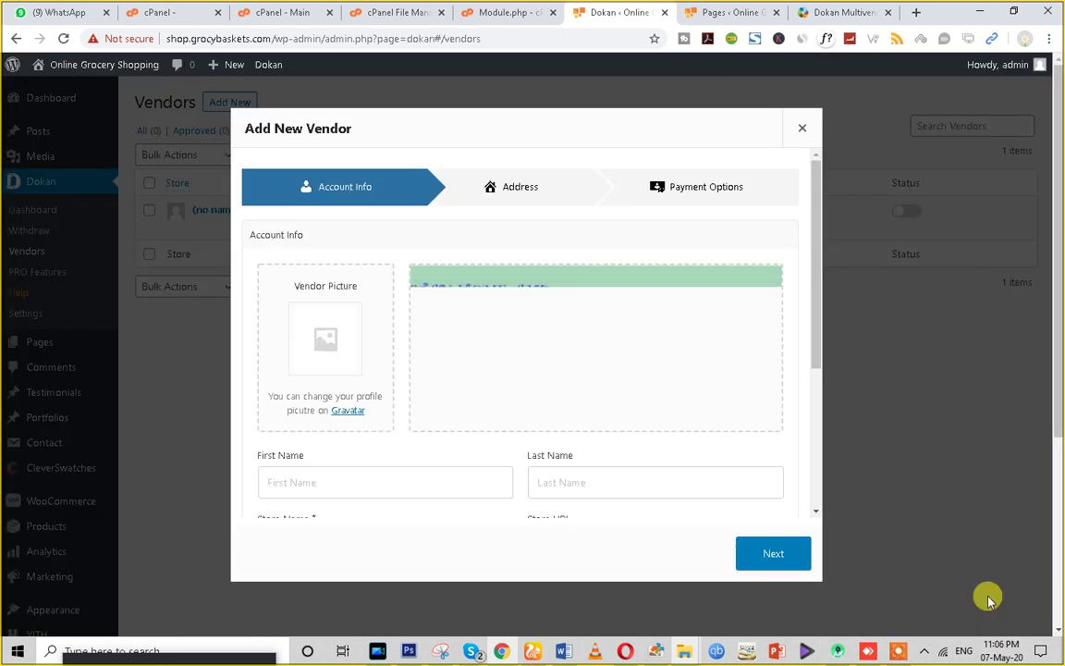
- Enter the vendor's first and last name in the Account Info step
{"action": "scroll", "coordinate": [375, 475], "scroll_direction": "down", "scroll_amount": 3}
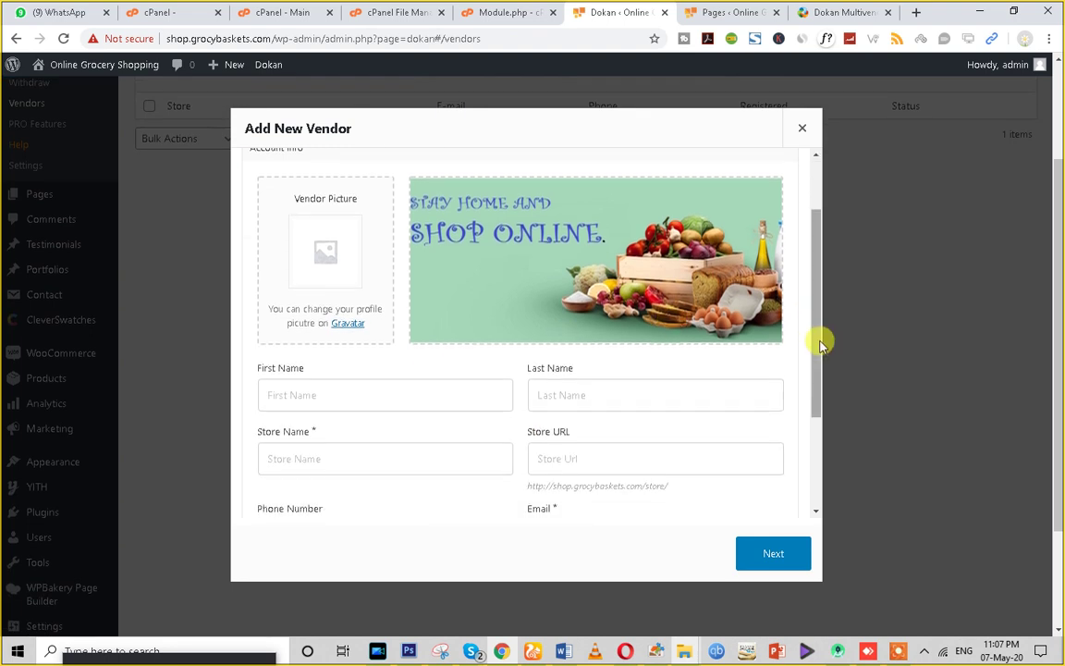
{"action": "scroll", "coordinate": [340, 309], "scroll_direction": "down", "scroll_amount": 3}
{"action": "scroll", "coordinate": [357, 351], "scroll_direction": "up", "scroll_amount": 1}
{"action": "left_click", "coordinate": [311, 311]}
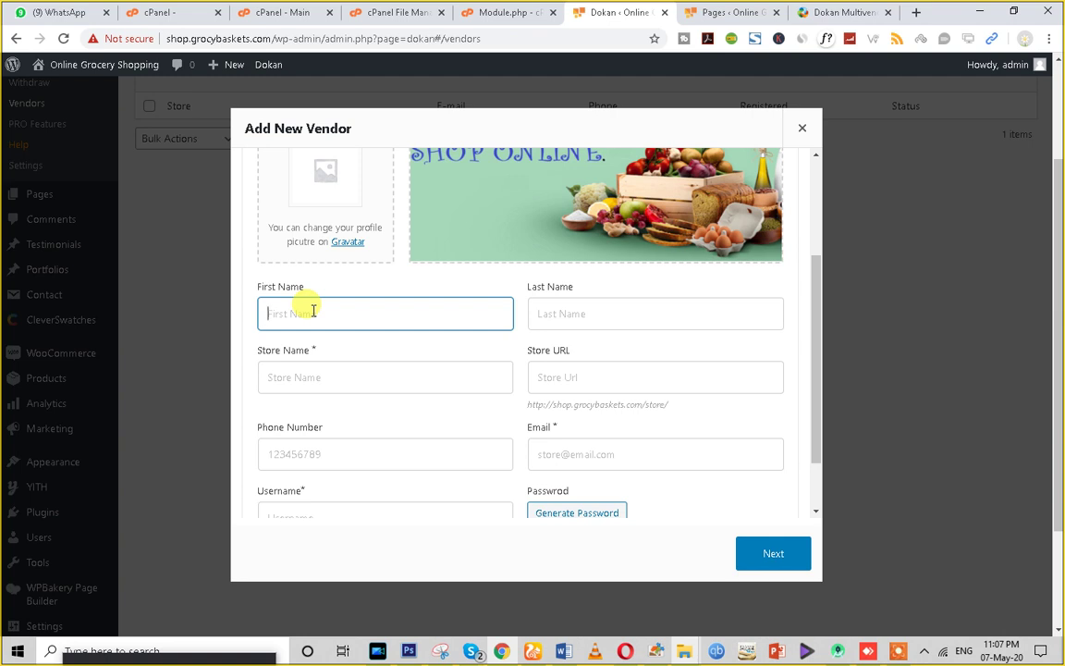
{"action": "type", "text": "abc"}
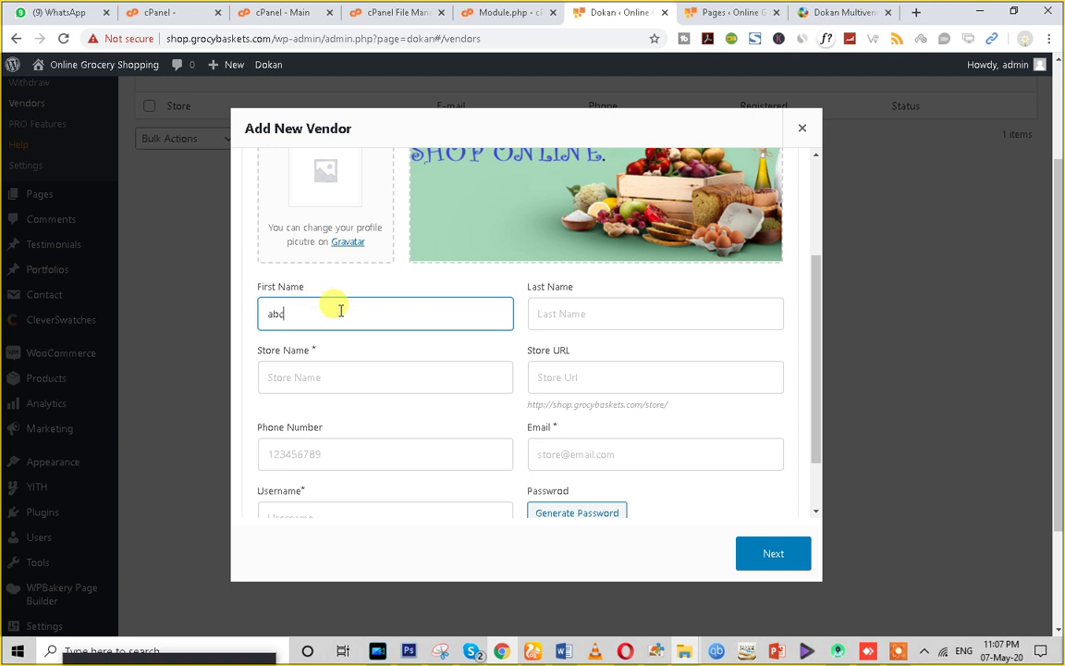
{"action": "left_click", "coordinate": [574, 313]}
{"action": "type", "text": "dc"}
- Set the store name to 'abc' and confirm the auto-filled store URL 'abc' is available
{"action": "left_click", "coordinate": [340, 378]}
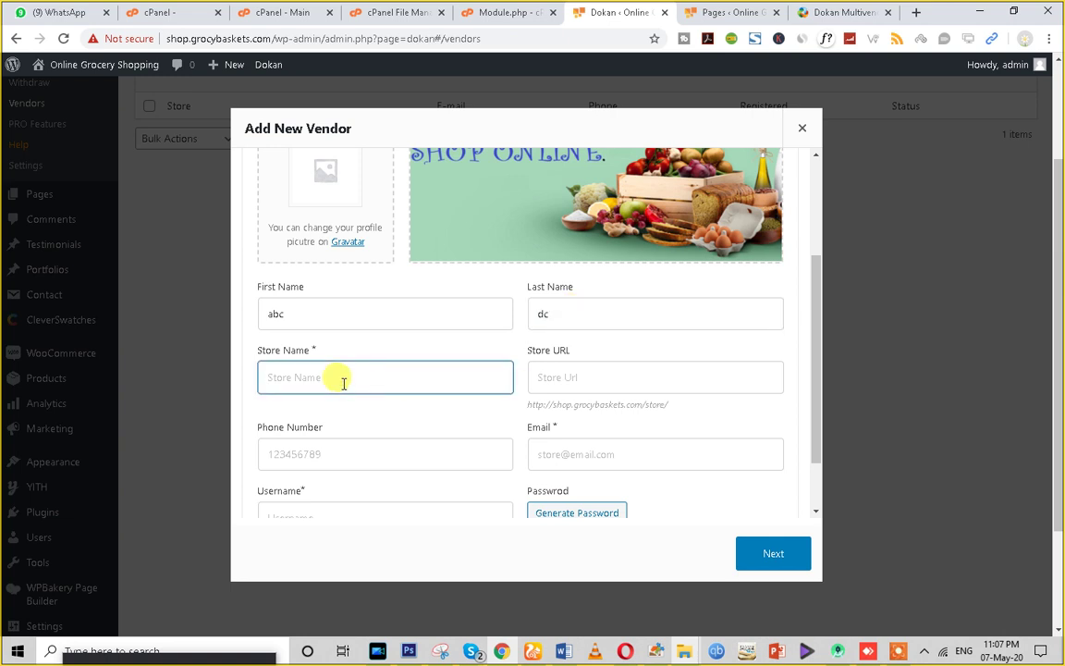
{"action": "type", "text": "abc"}
{"action": "left_click", "coordinate": [616, 374]}
{"action": "double_click", "coordinate": [546, 377]}
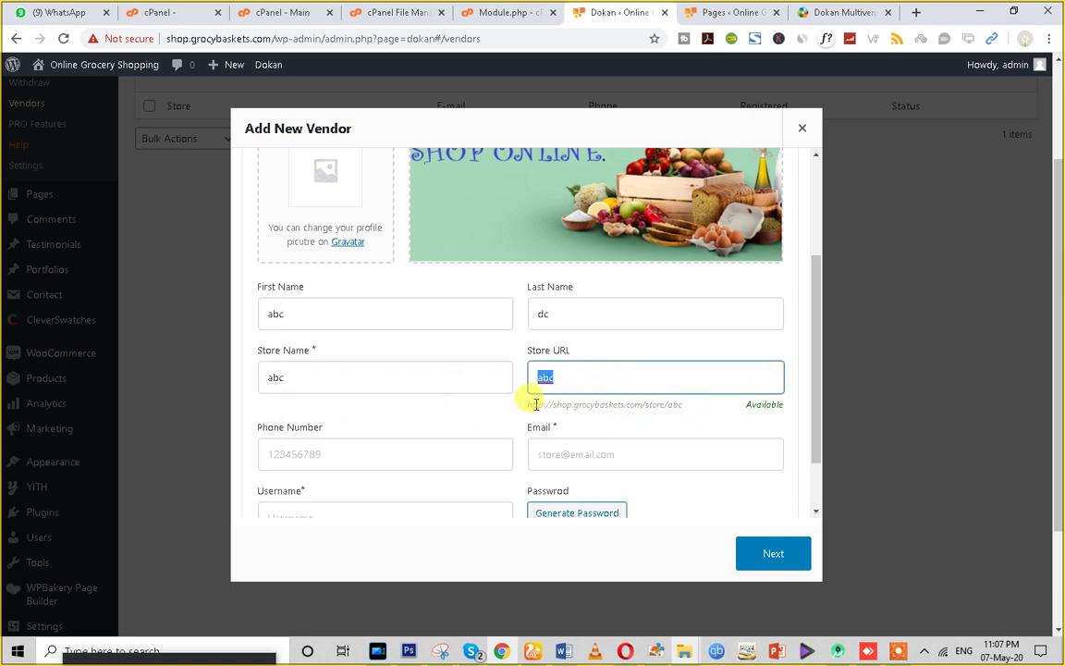
{"action": "left_click_drag", "start_coordinate": [528, 404], "coordinate": [570, 404]}
{"action": "left_click", "coordinate": [700, 404]}
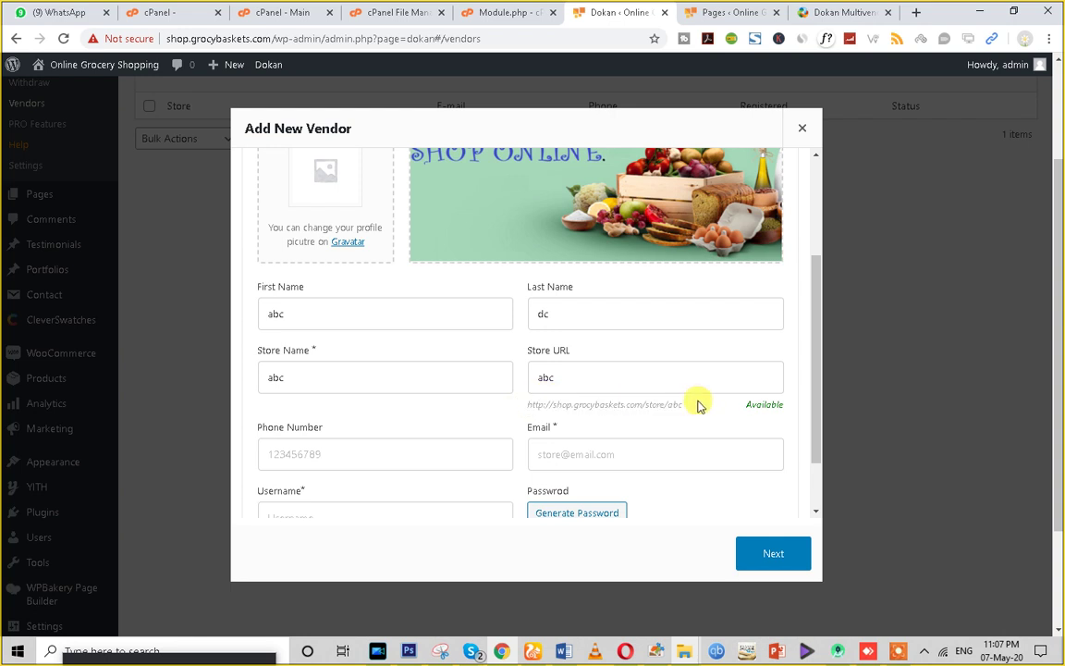
{"action": "triple_click", "coordinate": [660, 401]}
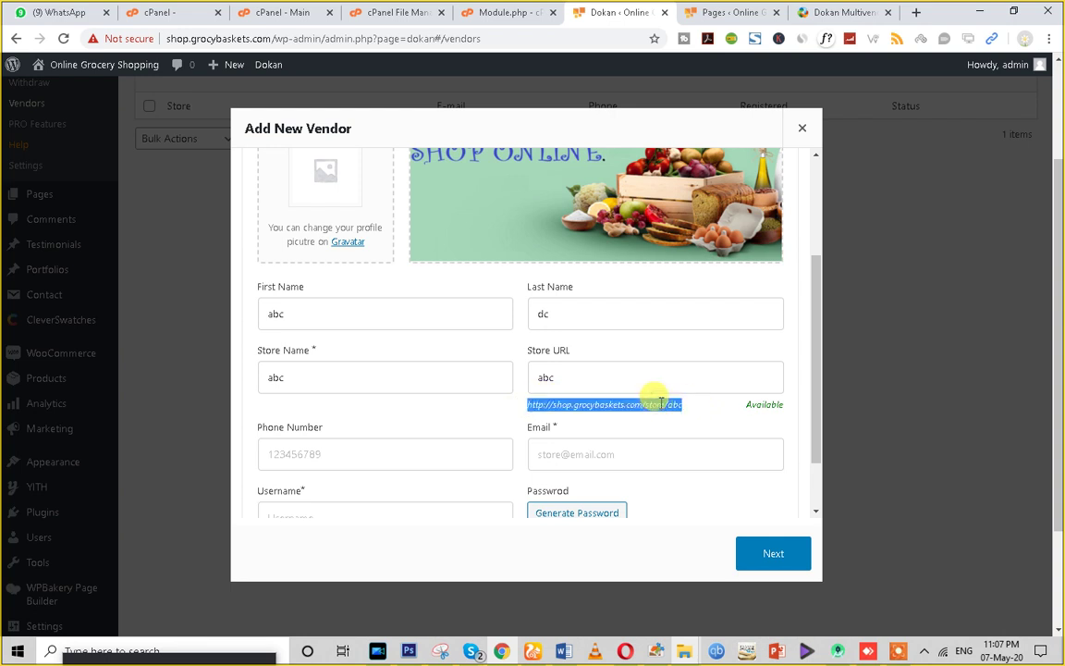
- Fill in the vendor's phone number and e-mail address
{"action": "scroll", "coordinate": [342, 435], "scroll_direction": "down", "scroll_amount": 2}
{"action": "left_click", "coordinate": [311, 377]}
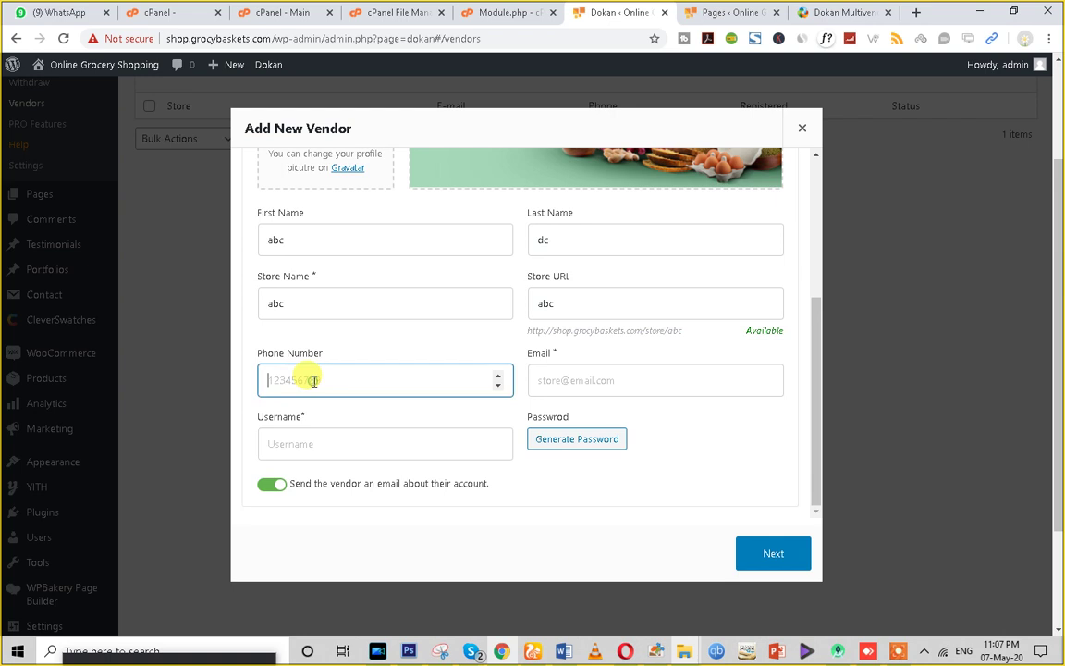
{"action": "left_click_drag", "start_coordinate": [328, 380], "coordinate": [273, 380]}
{"action": "left_click", "coordinate": [548, 379]}
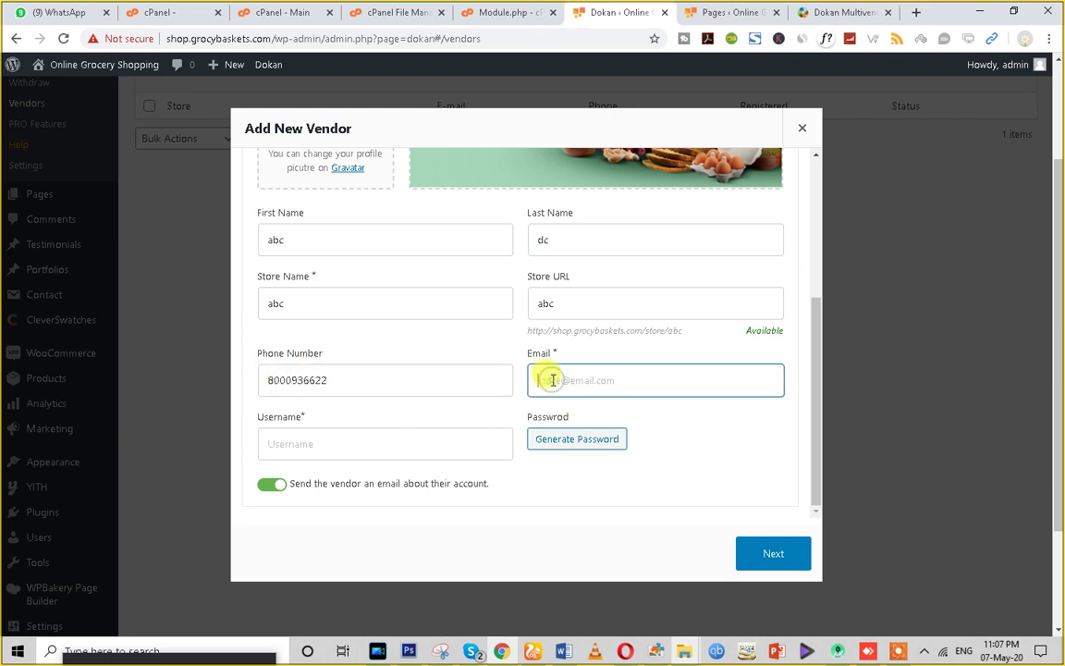
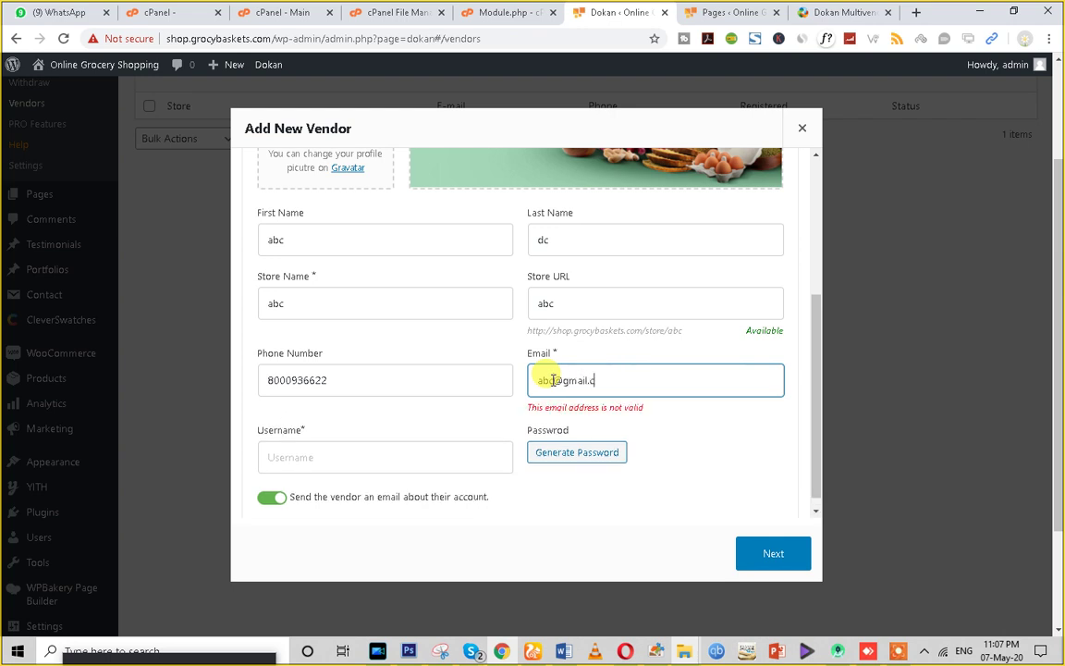
- Set the vendor username to 'abc' and let its availability be checked
{"action": "left_click", "coordinate": [306, 455]}
{"action": "type", "text": "abc"}
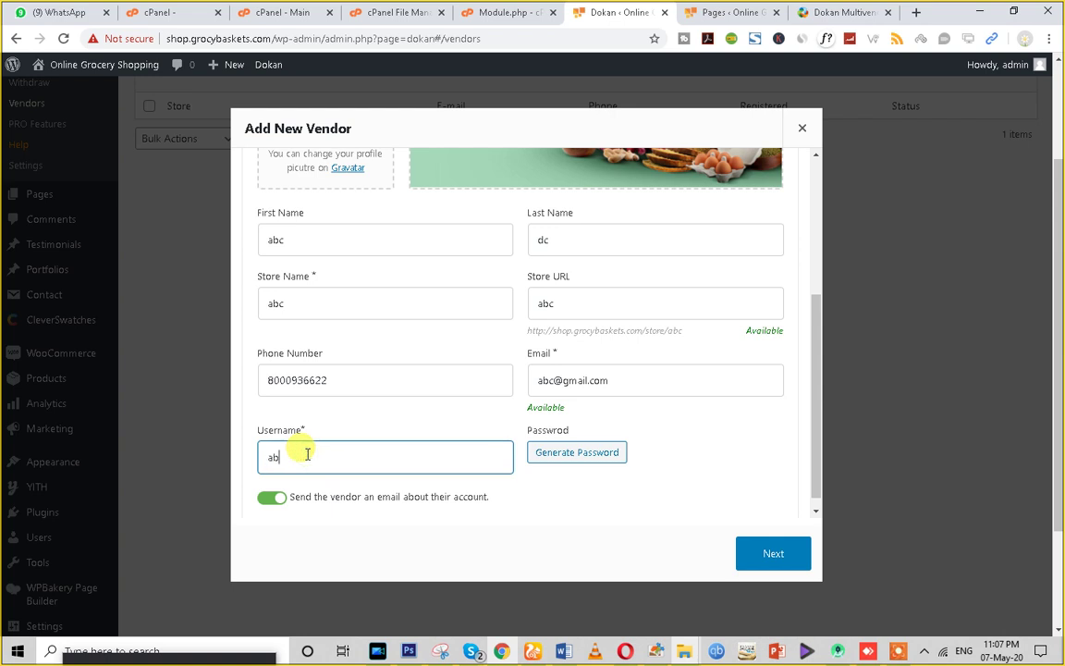
{"action": "left_click", "coordinate": [587, 520]}
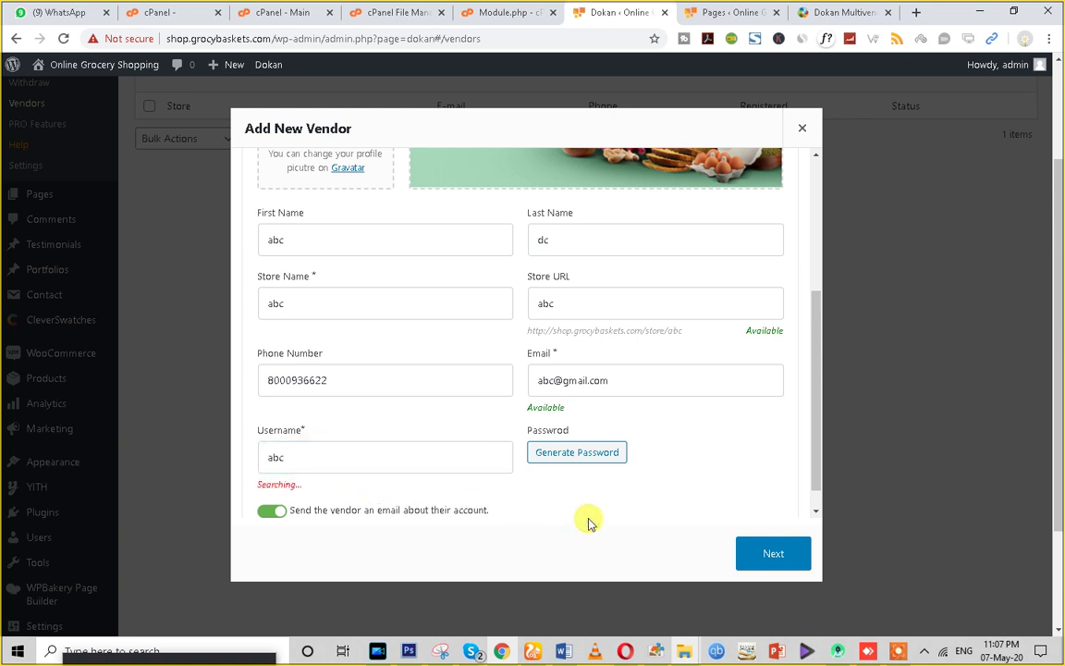
{"action": "double_click", "coordinate": [305, 458]}
{"action": "left_click", "coordinate": [508, 524]}
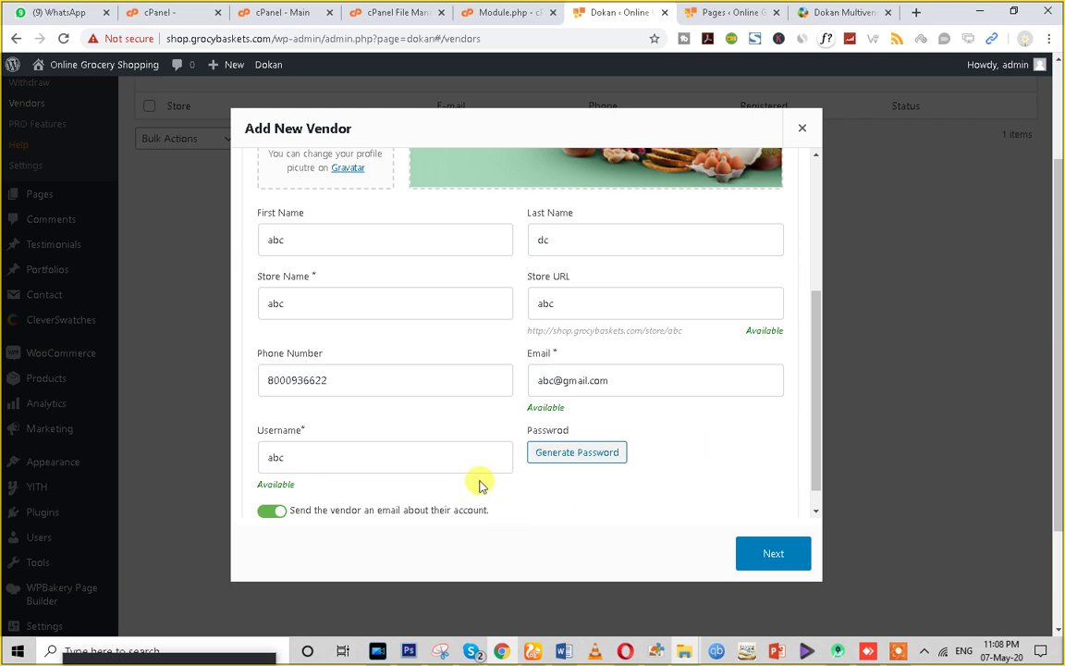
- Replace the generated password with a custom one and continue to the Address step
{"action": "left_click", "coordinate": [593, 458]}
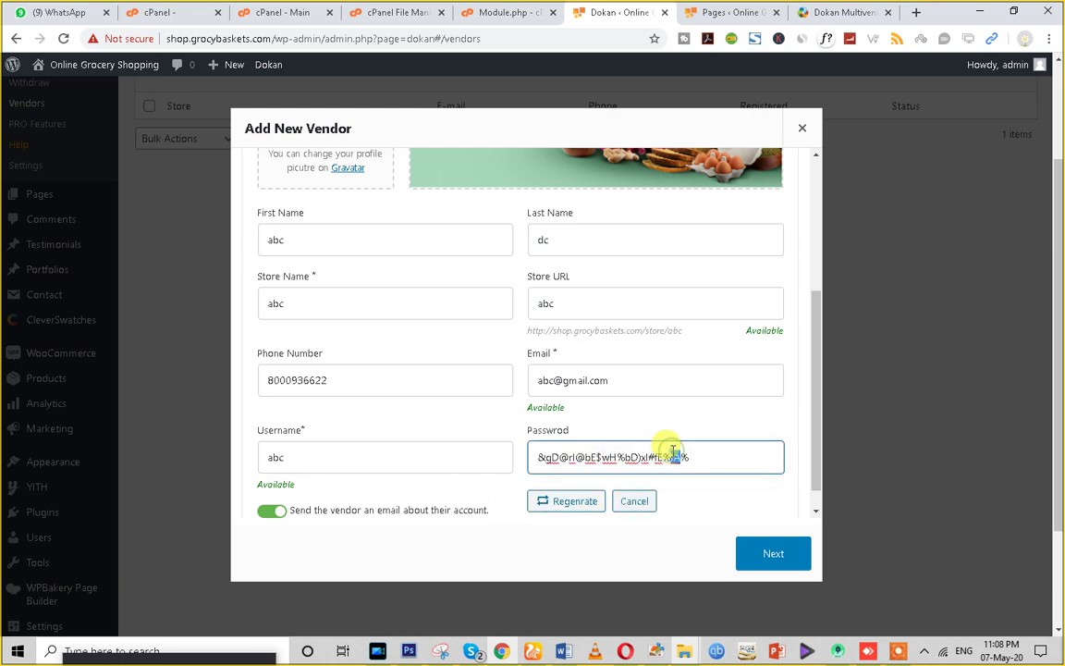
{"action": "left_click_drag", "start_coordinate": [708, 457], "coordinate": [475, 457]}
{"action": "type", "text": "A"}
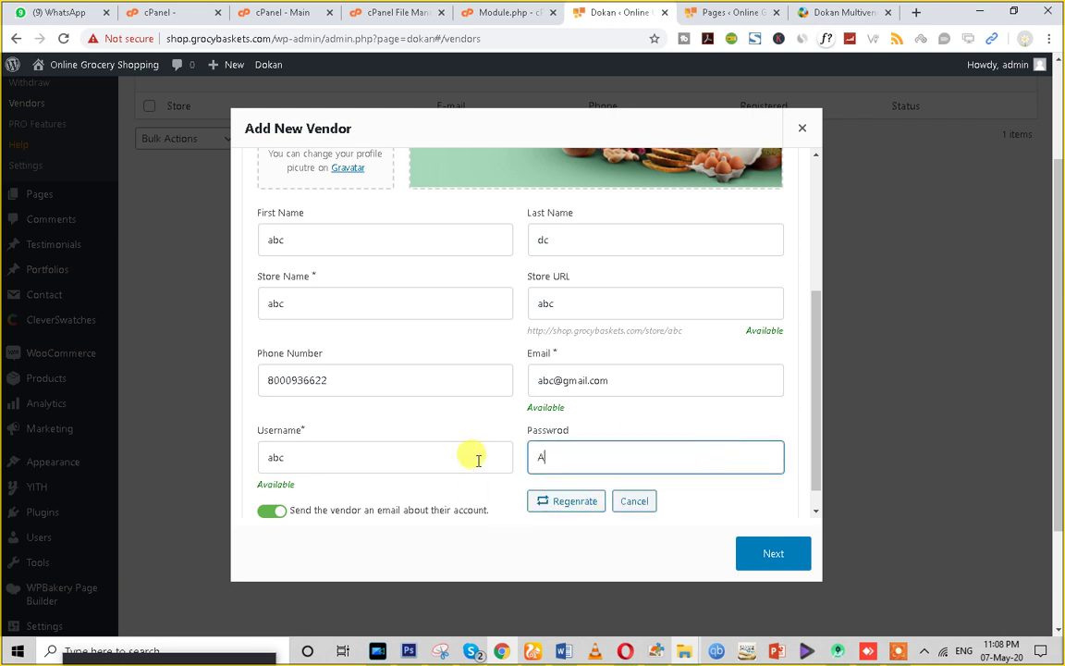
{"action": "type", "text": "bc@123"}
{"action": "left_click", "coordinate": [774, 553]}
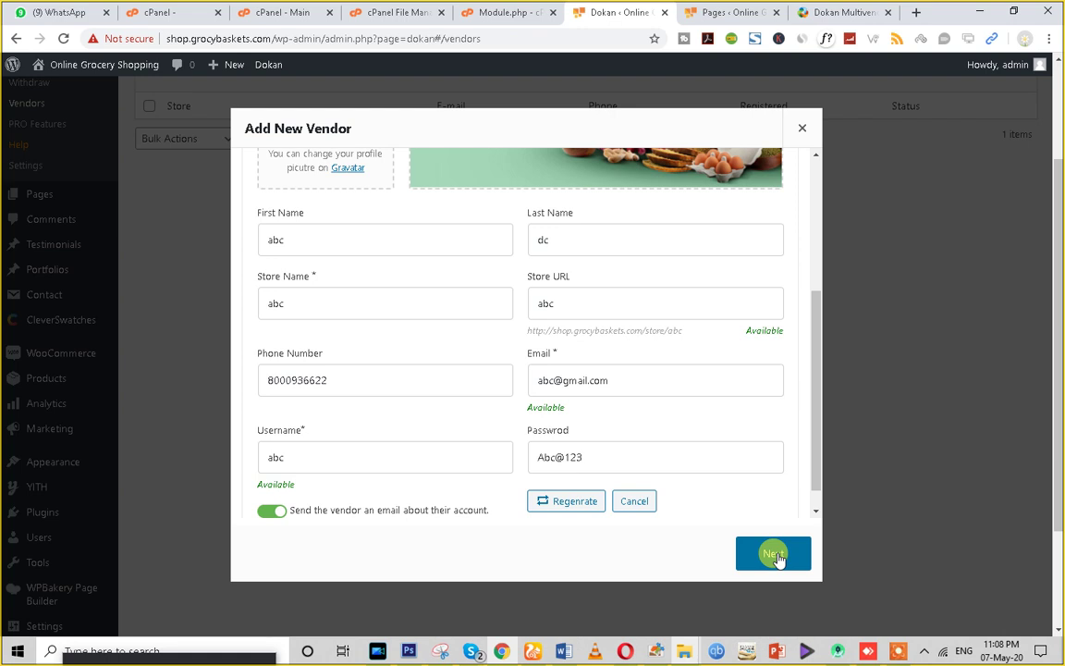
{"action": "left_click_drag", "start_coordinate": [582, 312], "coordinate": [467, 328]}
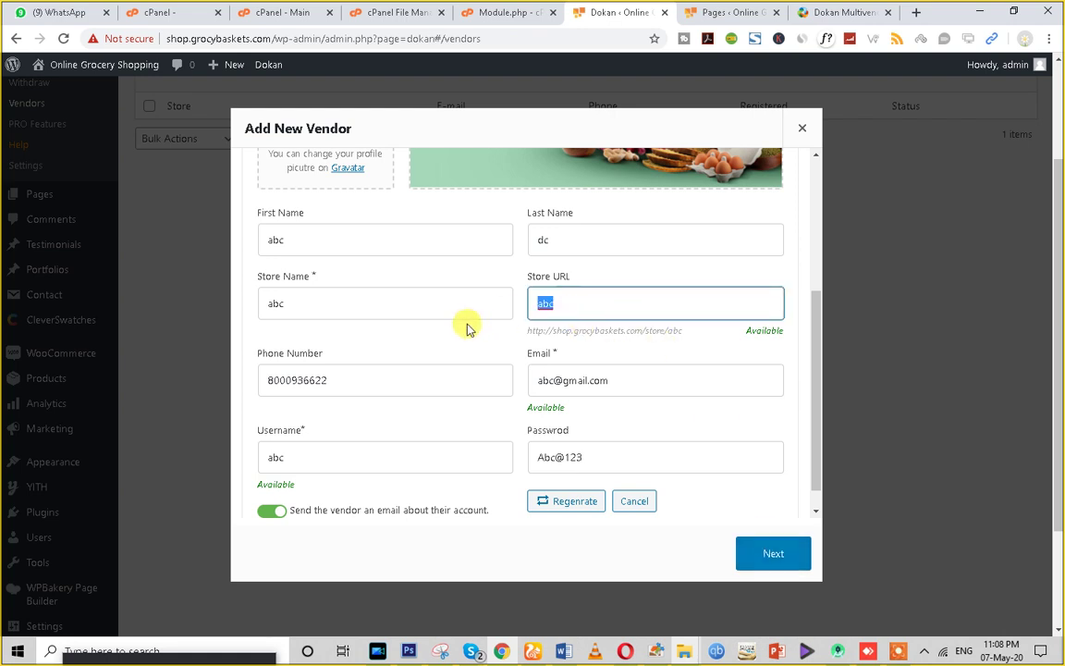
{"action": "triple_click", "coordinate": [574, 331]}
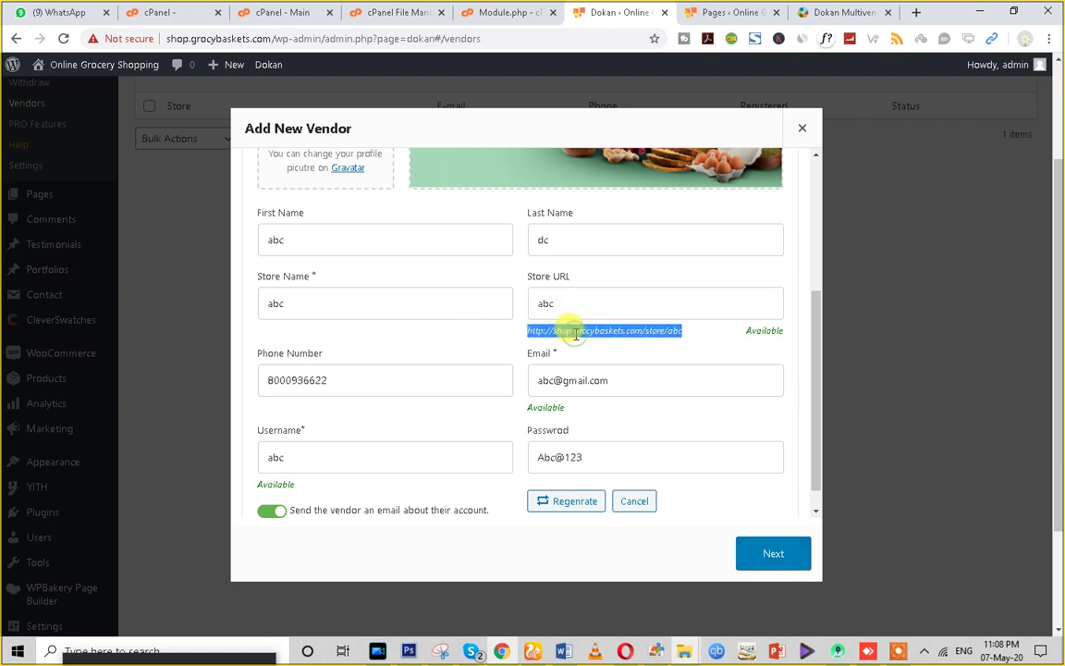
{"action": "left_click", "coordinate": [776, 554]}
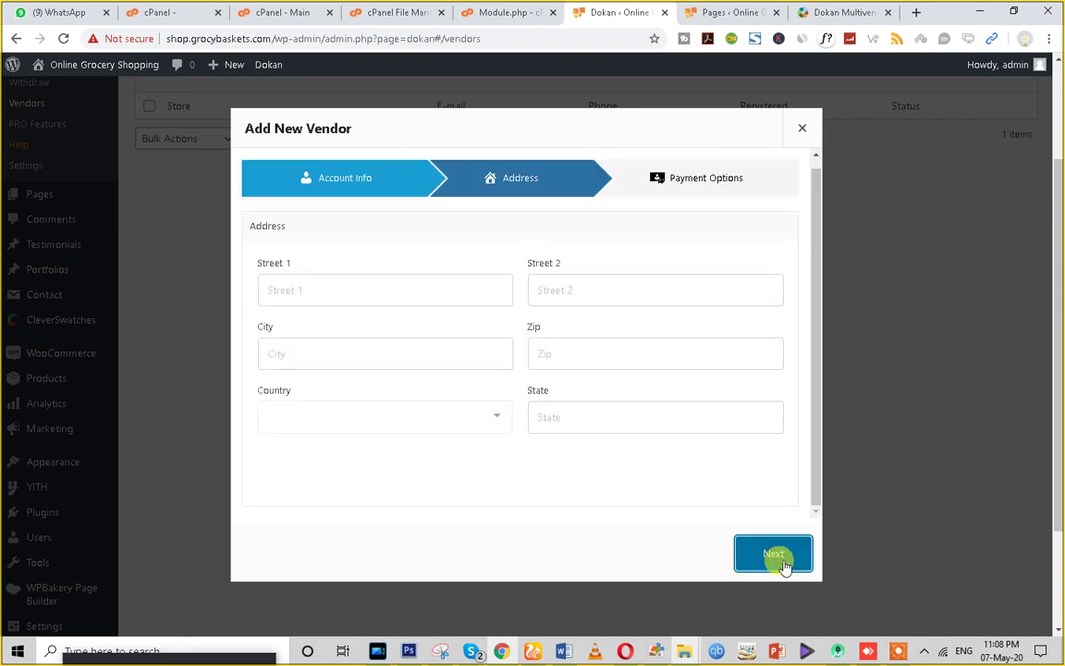
- Enter the vendor's two street lines, city and zip code
{"action": "left_click", "coordinate": [303, 290]}
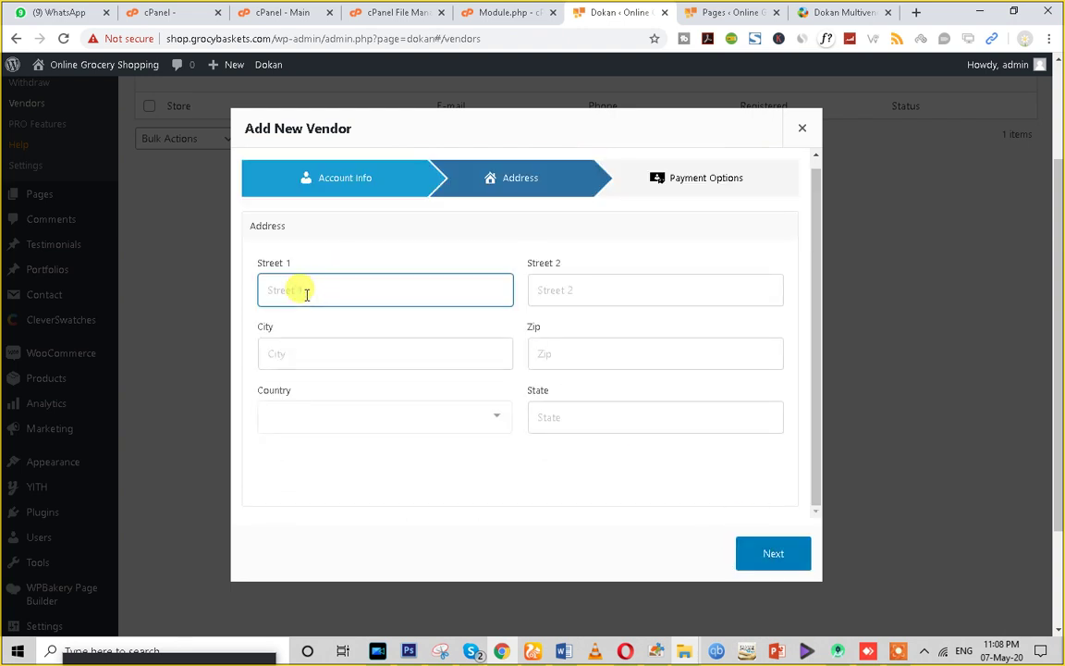
{"action": "type", "text": "Test"}
{"action": "key", "text": "Tab"}
{"action": "type", "text": "test2"}
{"action": "key", "text": "Tab"}
{"action": "type", "text": "t"}
{"action": "key", "text": "BackSpace"}
{"action": "type", "text": "test"}
{"action": "key", "text": "Tab"}
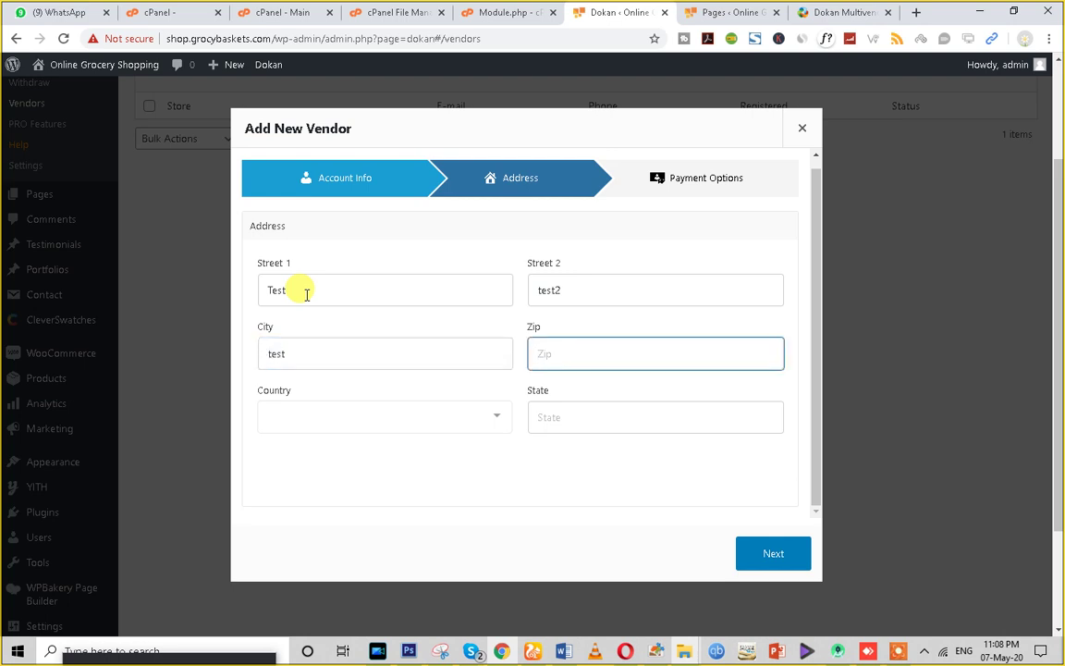
{"action": "type", "text": "110022"}
- Set the country to India and the state to Delhi, then continue to Payment Options
{"action": "left_click", "coordinate": [287, 415]}
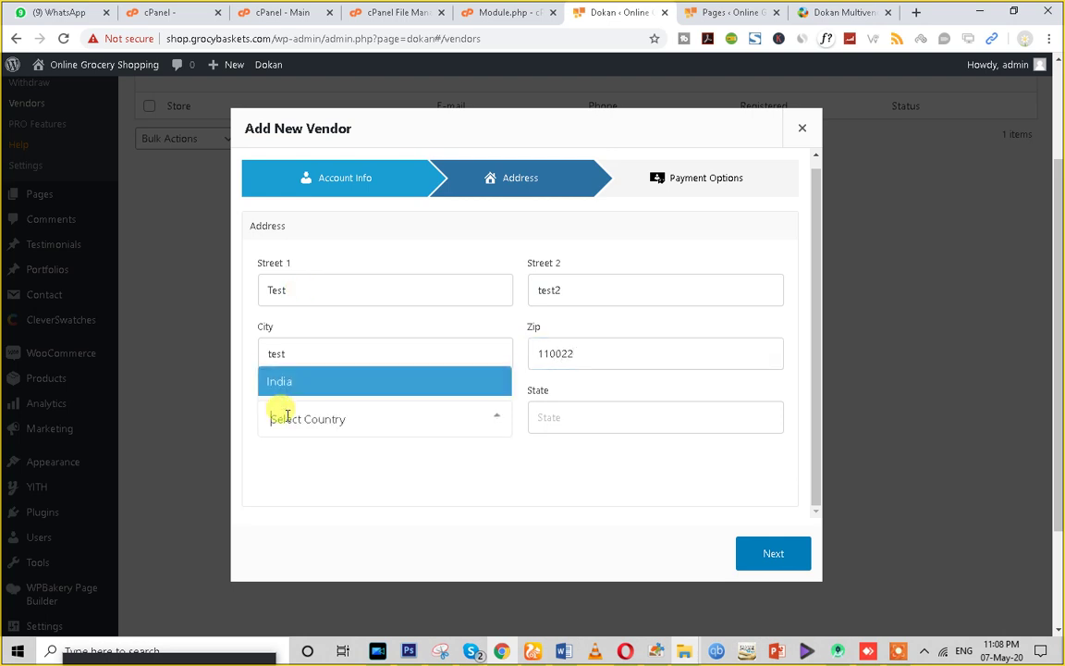
{"action": "left_click", "coordinate": [285, 382]}
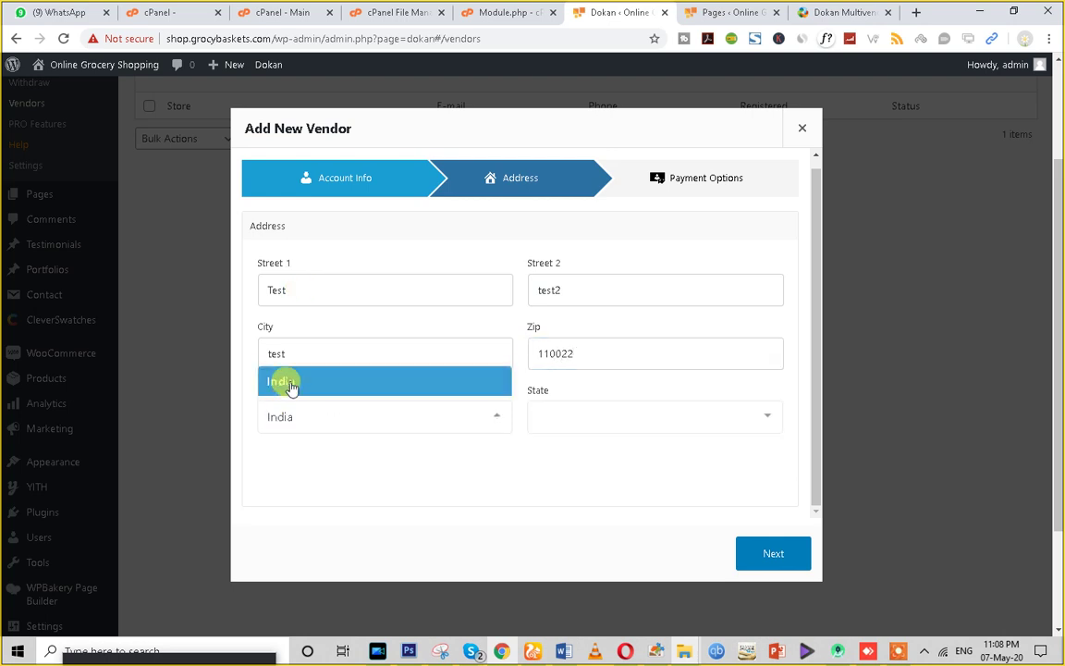
{"action": "left_click", "coordinate": [586, 417]}
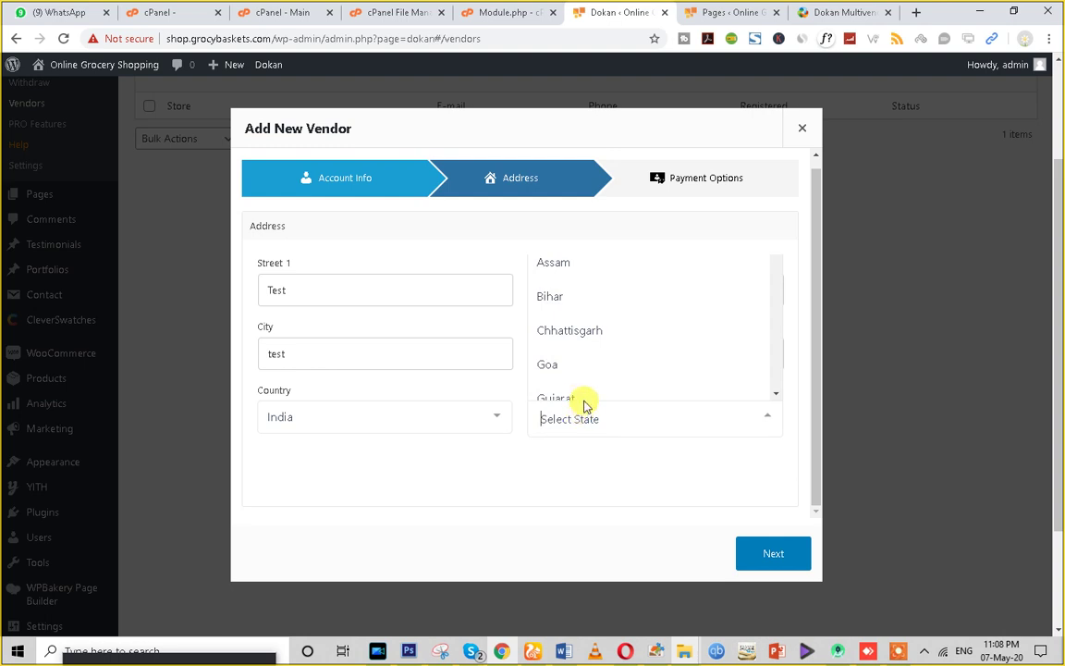
{"action": "scroll", "coordinate": [625, 319], "scroll_direction": "down", "scroll_amount": 2}
{"action": "scroll", "coordinate": [619, 315], "scroll_direction": "up", "scroll_amount": 2}
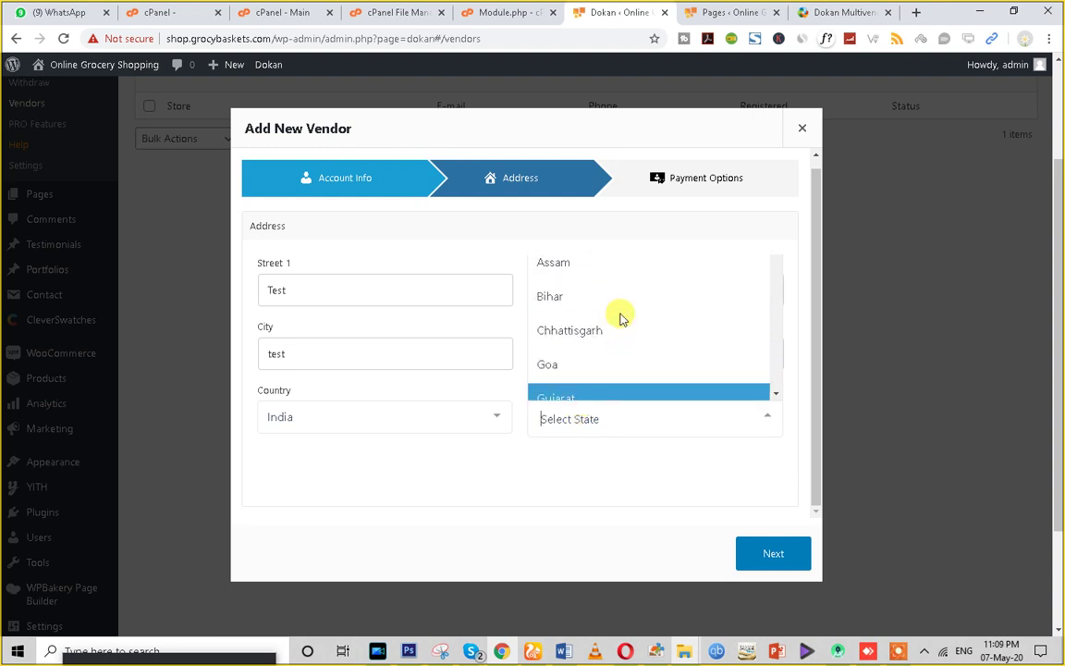
{"action": "scroll", "coordinate": [571, 368], "scroll_direction": "down", "scroll_amount": 5}
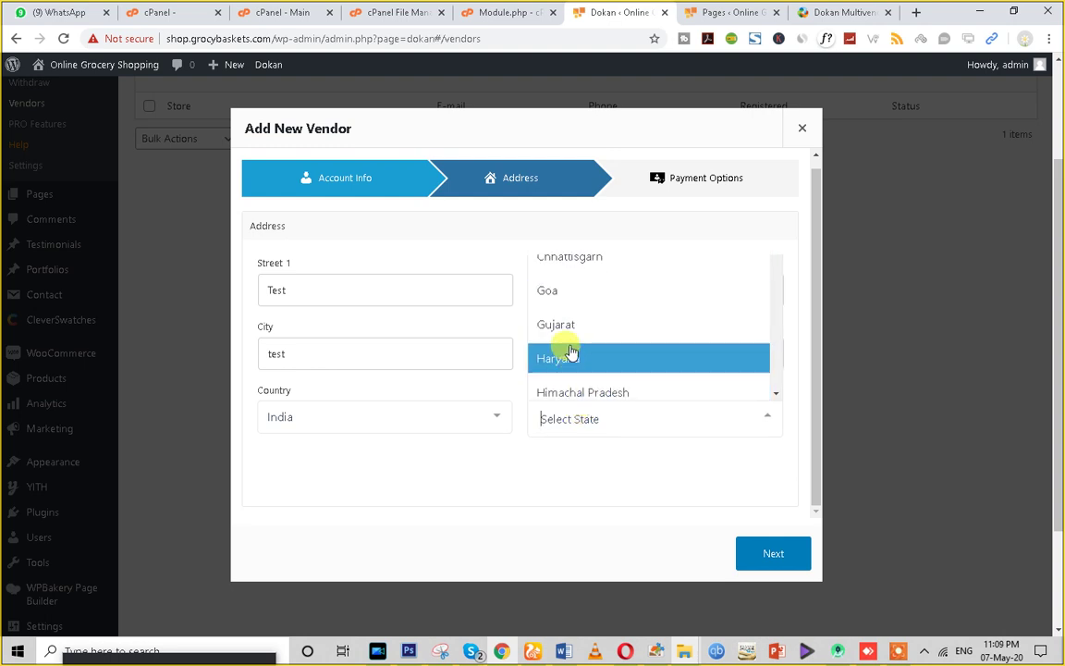
{"action": "scroll", "coordinate": [576, 364], "scroll_direction": "down", "scroll_amount": 2}
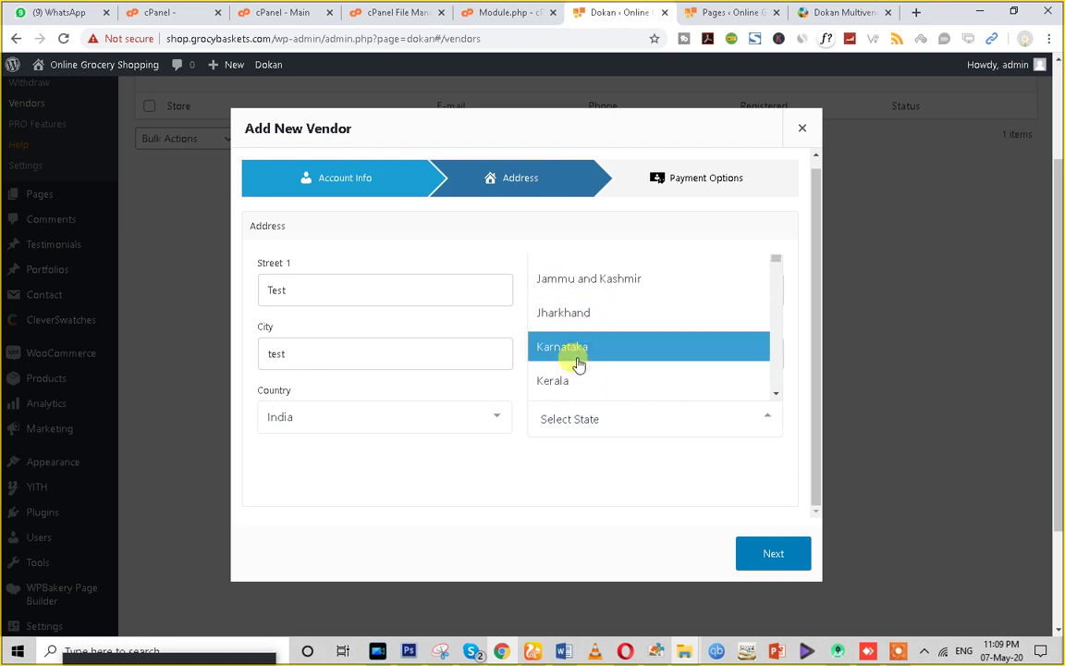
{"action": "type", "text": "del"}
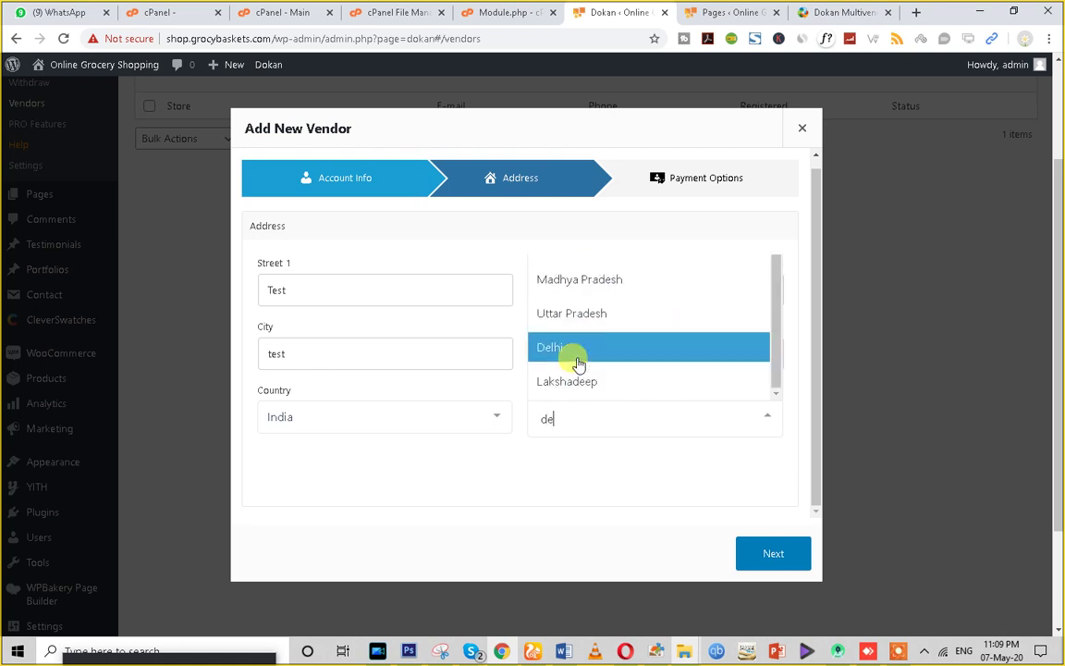
{"action": "left_click", "coordinate": [559, 380]}
{"action": "left_click", "coordinate": [782, 554]}
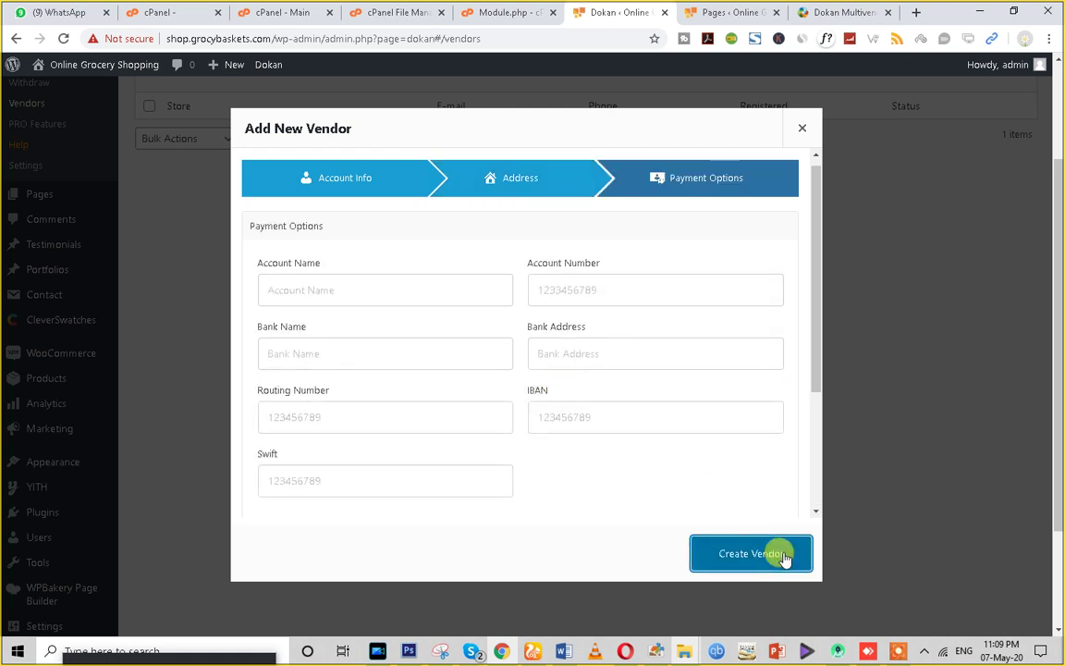
- Enter the bank account holder name and the account number
{"action": "left_click", "coordinate": [314, 418]}
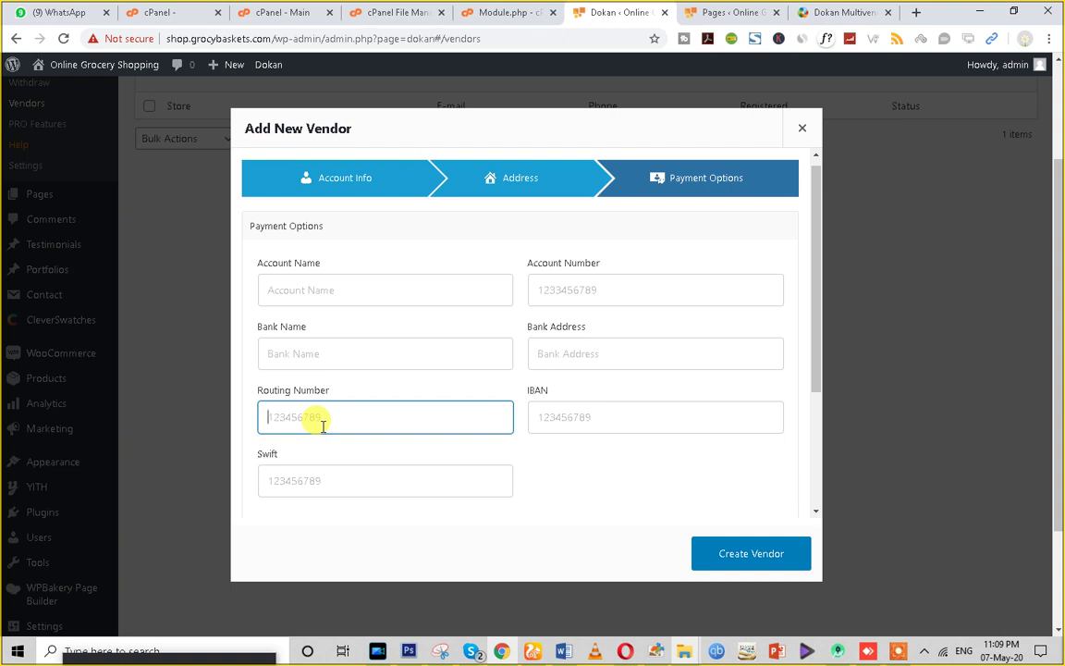
{"action": "left_click", "coordinate": [319, 292]}
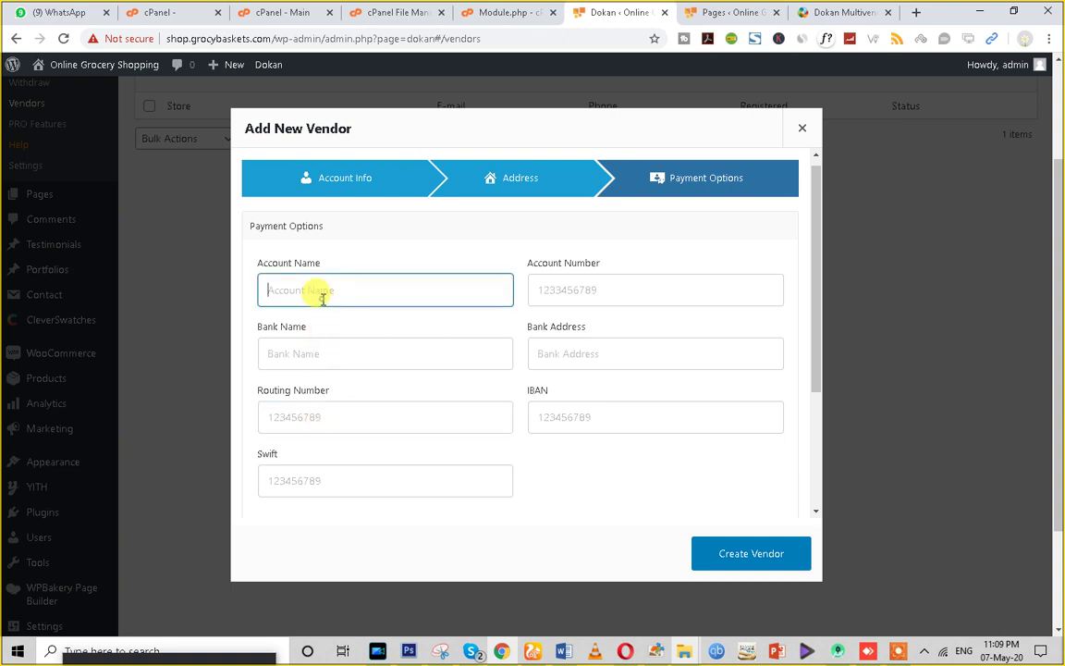
{"action": "type", "text": "abc"}
{"action": "key", "text": "Tab"}
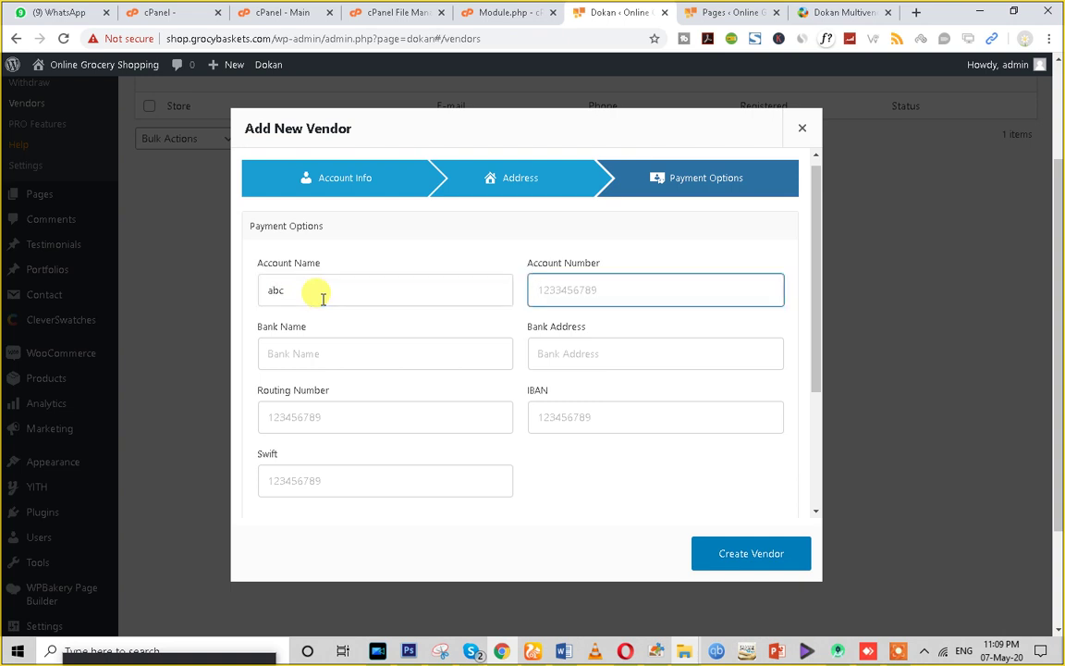
{"action": "type", "text": "123456789"}
- Enter the bank name, the bank address and begin the routing number
{"action": "left_click", "coordinate": [304, 354]}
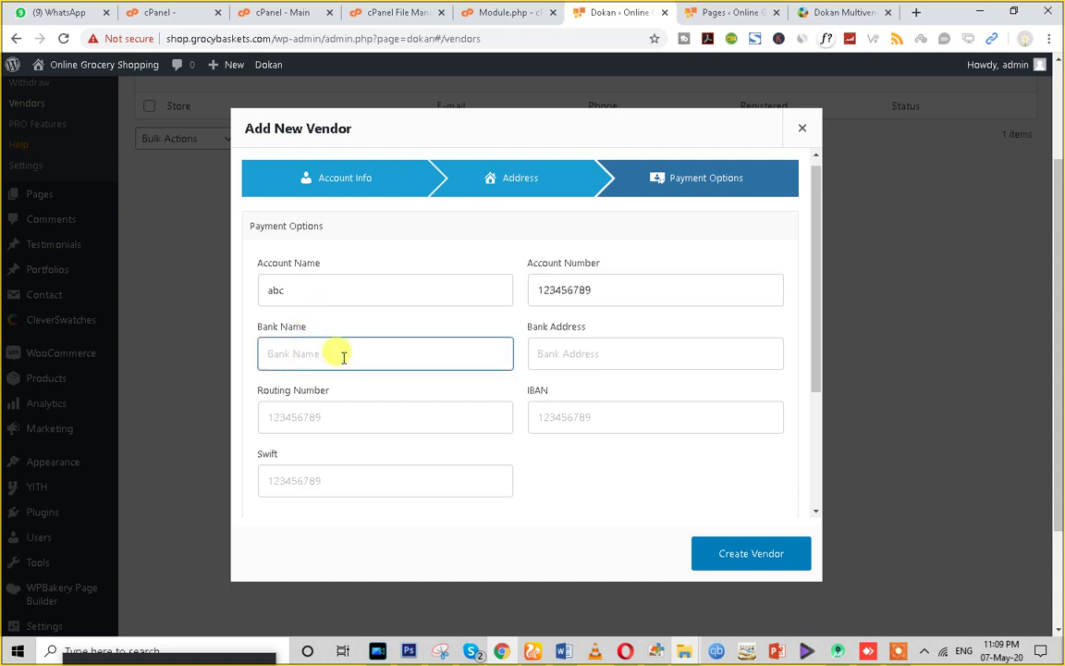
{"action": "type", "text": "abc"}
{"action": "left_click", "coordinate": [563, 354]}
{"action": "type", "text": "test"}
{"action": "left_click", "coordinate": [350, 416]}
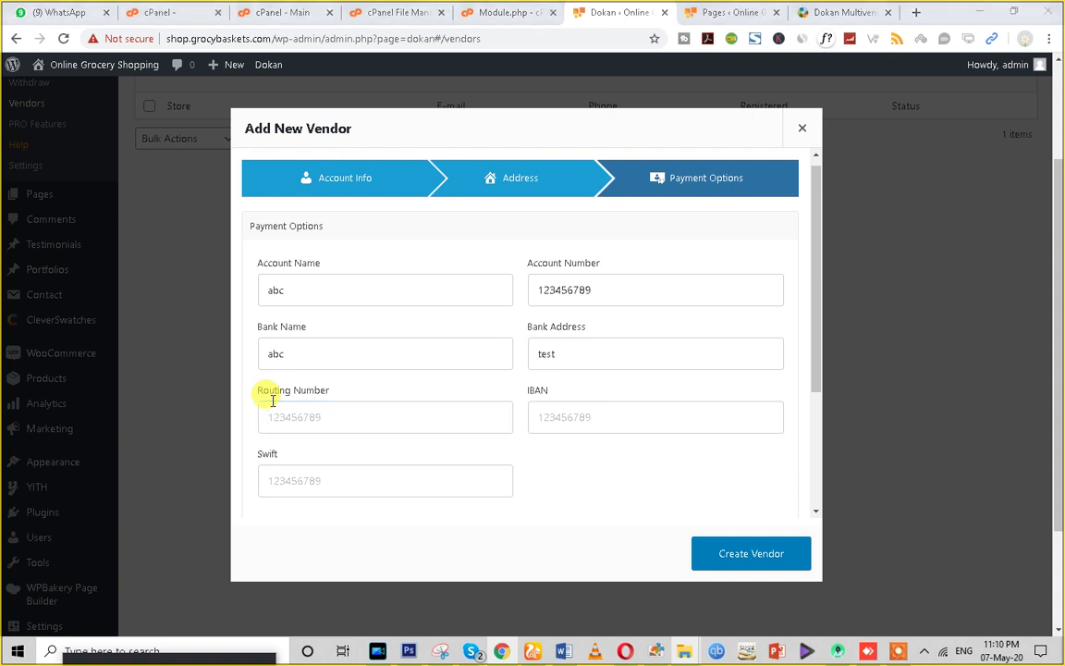
{"action": "left_click", "coordinate": [275, 413]}
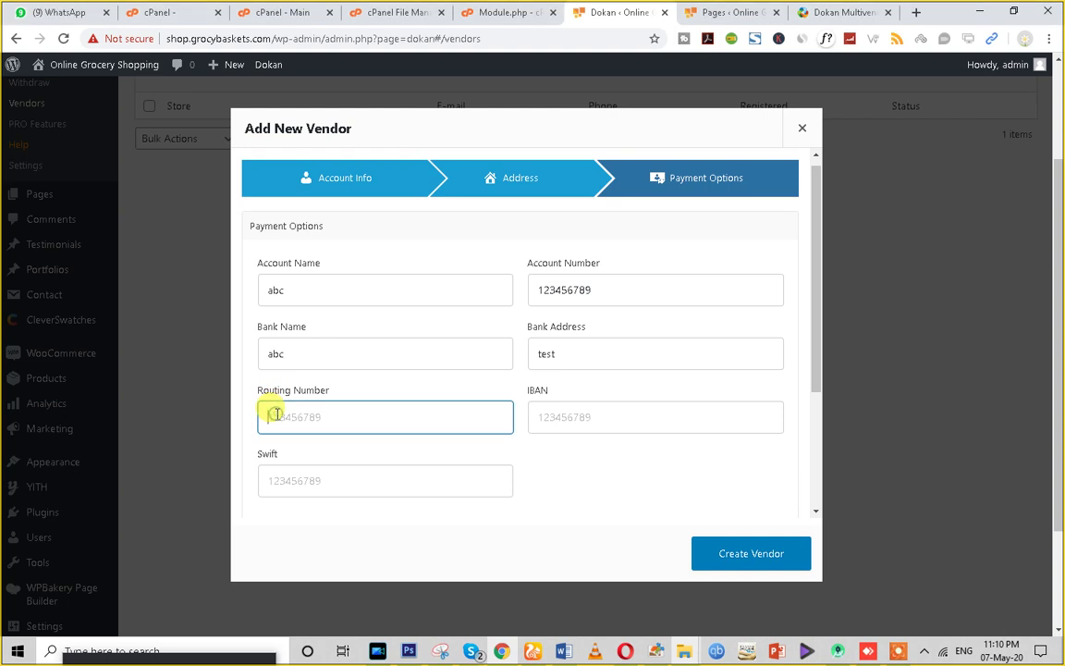
{"action": "type", "text": "1"}
- Review the routing number and fill in the vendor's PayPal e-mail
{"action": "left_click_drag", "start_coordinate": [355, 419], "coordinate": [107, 428]}
{"action": "scroll", "coordinate": [615, 477], "scroll_direction": "down", "scroll_amount": 2}
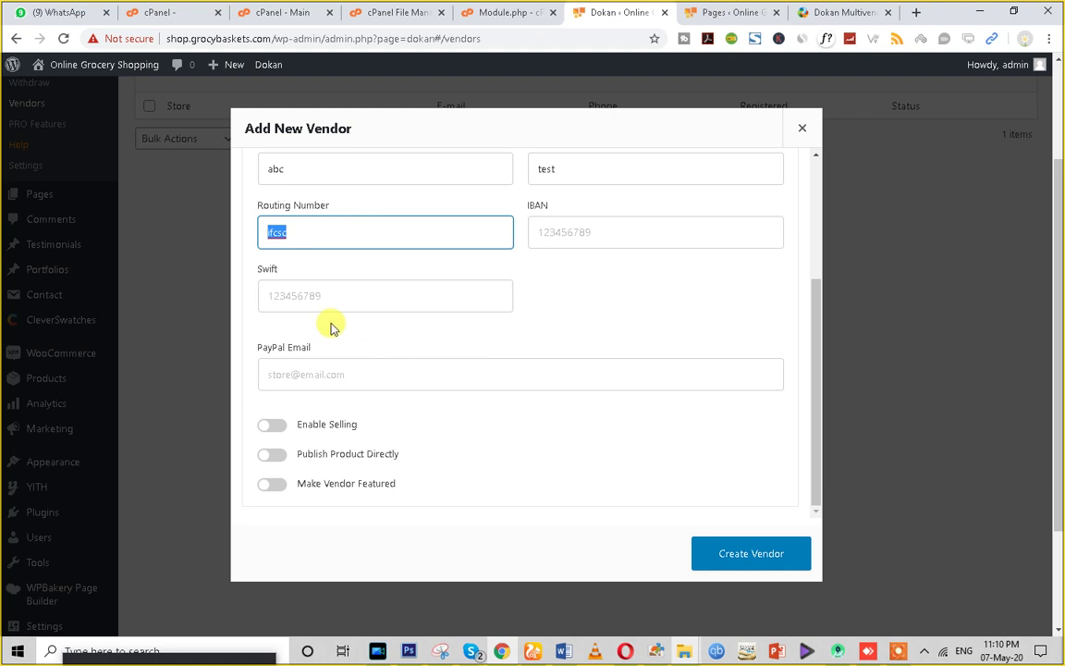
{"action": "left_click", "coordinate": [268, 374]}
{"action": "scroll", "coordinate": [261, 430], "scroll_direction": "up", "scroll_amount": 1}
{"action": "scroll", "coordinate": [607, 209], "scroll_direction": "up", "scroll_amount": 3}
{"action": "scroll", "coordinate": [580, 279], "scroll_direction": "down", "scroll_amount": 3}
{"action": "type", "text": "a"}
{"action": "key", "text": "BackSpace"}
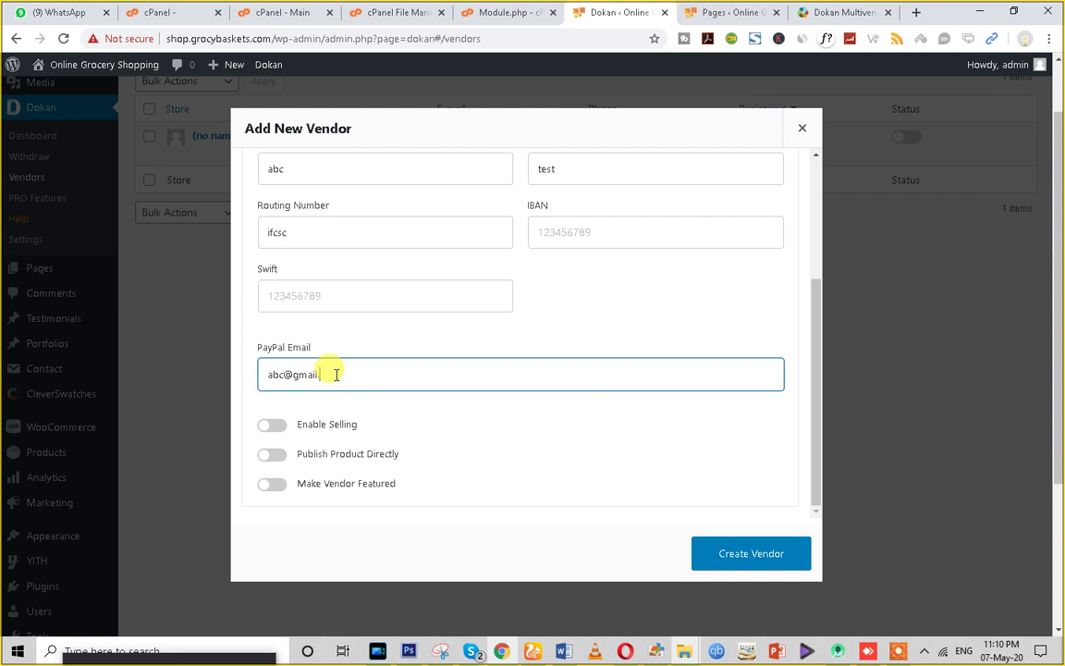
{"action": "left_click", "coordinate": [487, 432]}
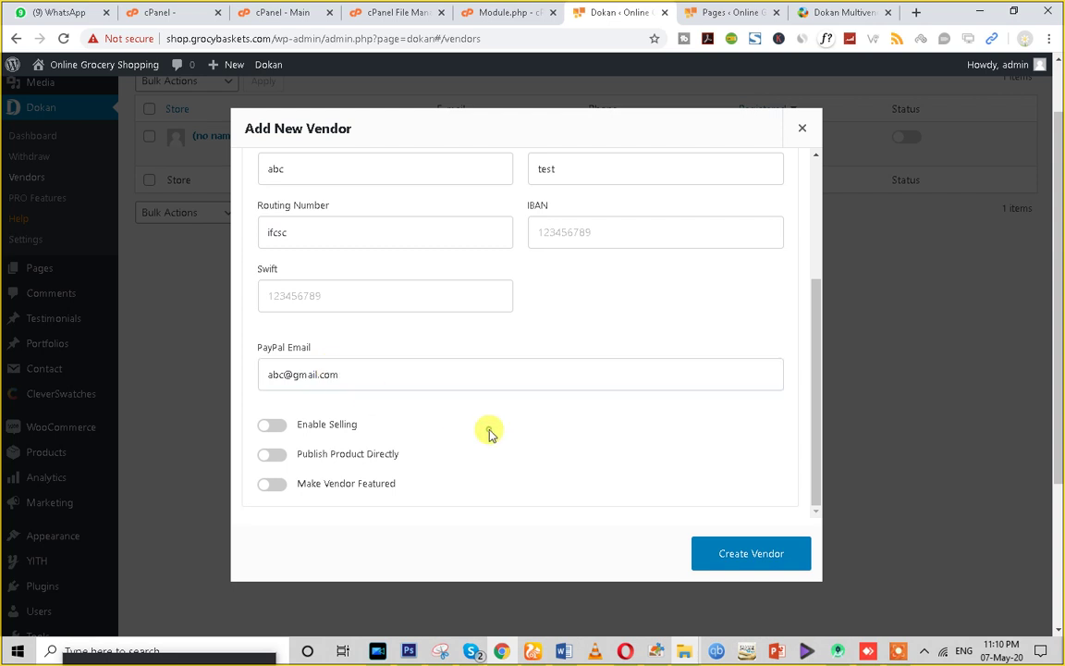
{"action": "scroll", "coordinate": [441, 423], "scroll_direction": "down", "scroll_amount": 2}
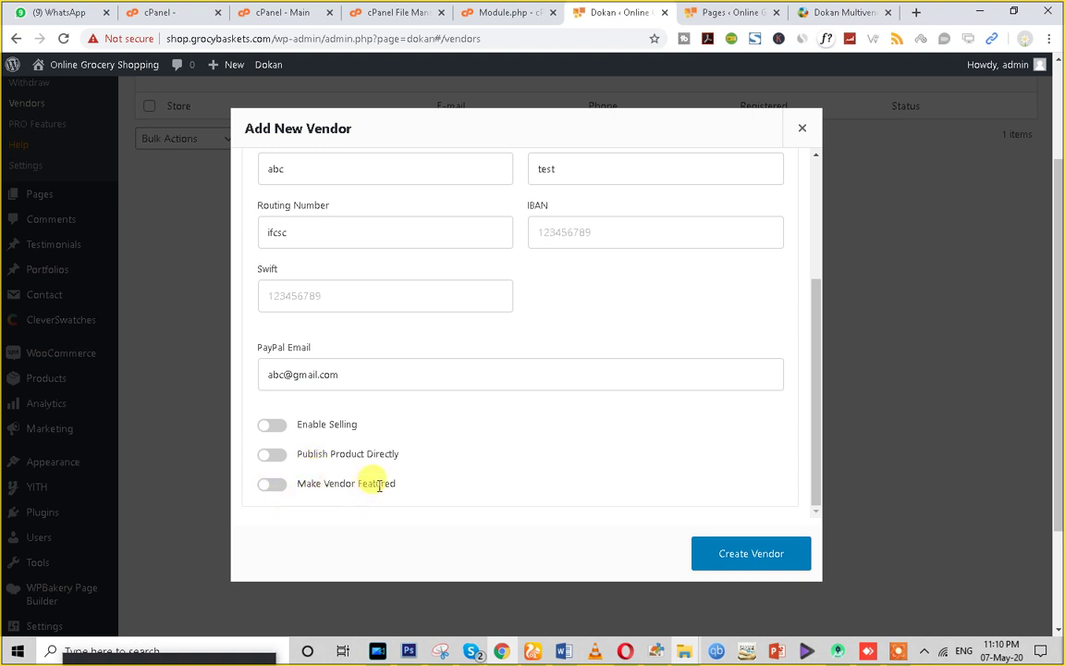
- Turn on Enable Selling, Publish Product Directly and Make Vendor Featured, then create vendor abc
{"action": "left_click", "coordinate": [270, 424]}
{"action": "left_click", "coordinate": [272, 463]}
{"action": "left_click", "coordinate": [271, 454]}
{"action": "left_click", "coordinate": [272, 424]}
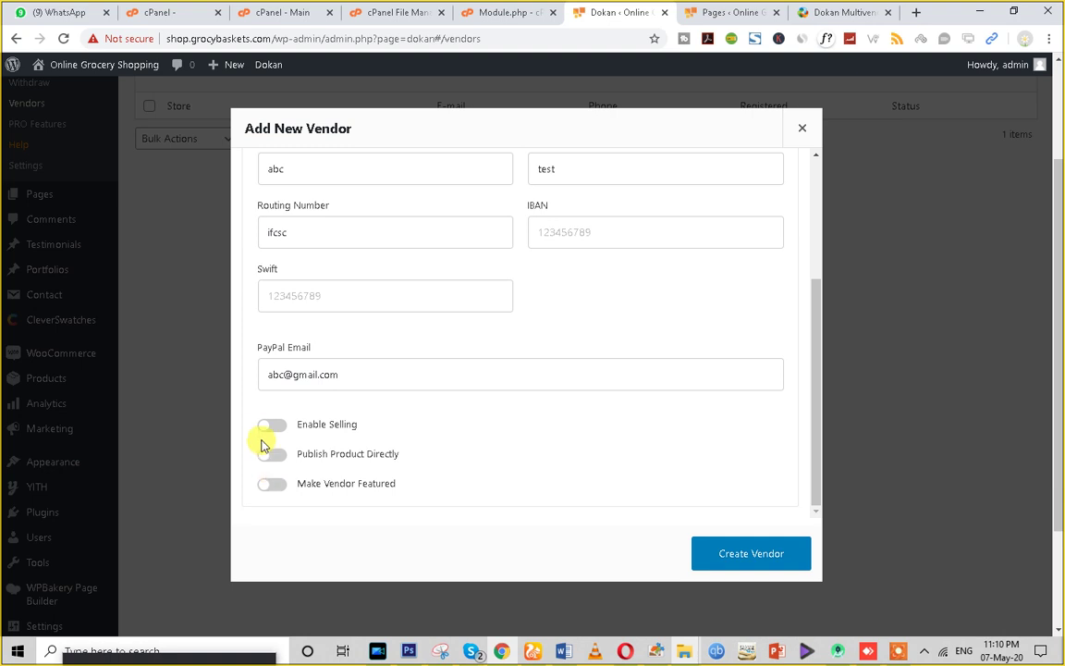
{"action": "left_click", "coordinate": [264, 424]}
{"action": "left_click", "coordinate": [263, 455]}
{"action": "left_click", "coordinate": [264, 485]}
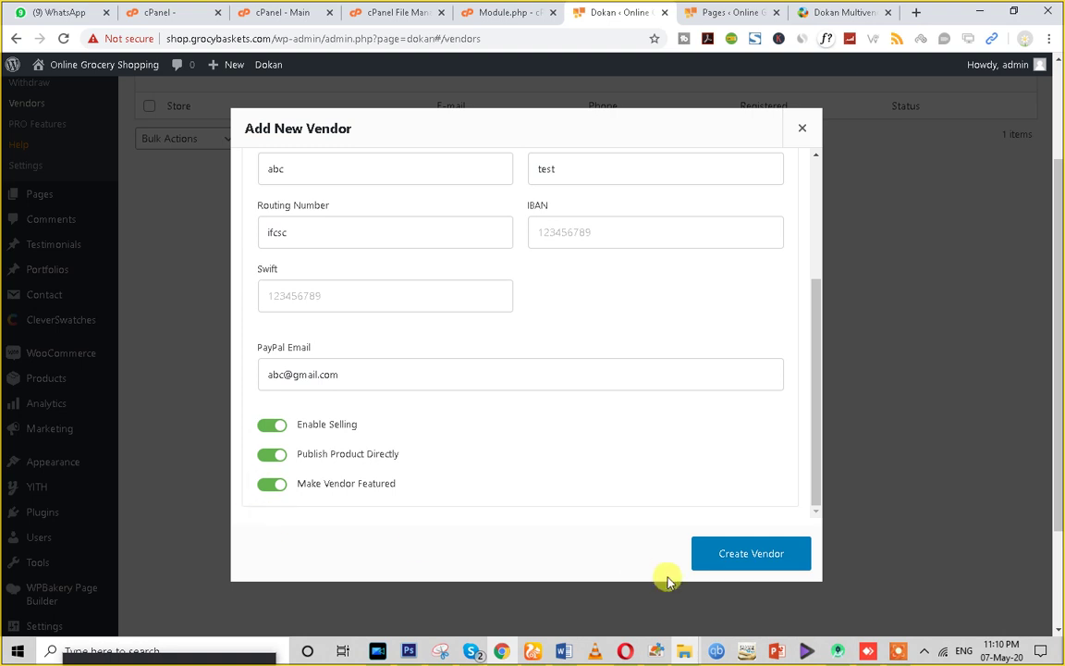
{"action": "left_click", "coordinate": [751, 554]}
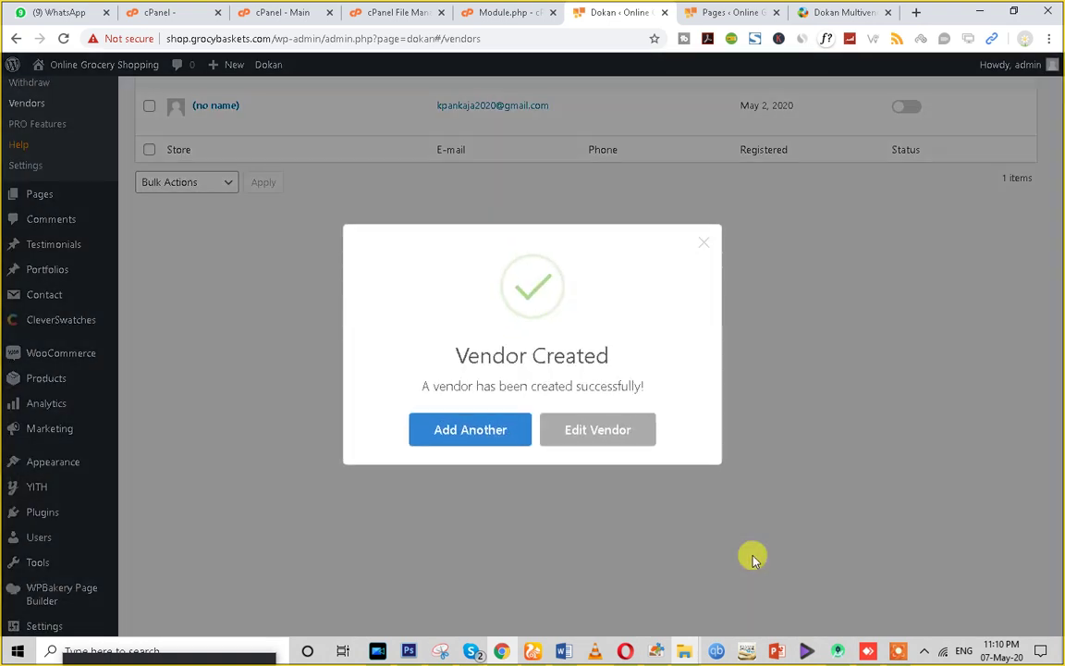
- Dismiss the vendor creation dialog and refresh the Vendors list
{"action": "left_click", "coordinate": [478, 440]}
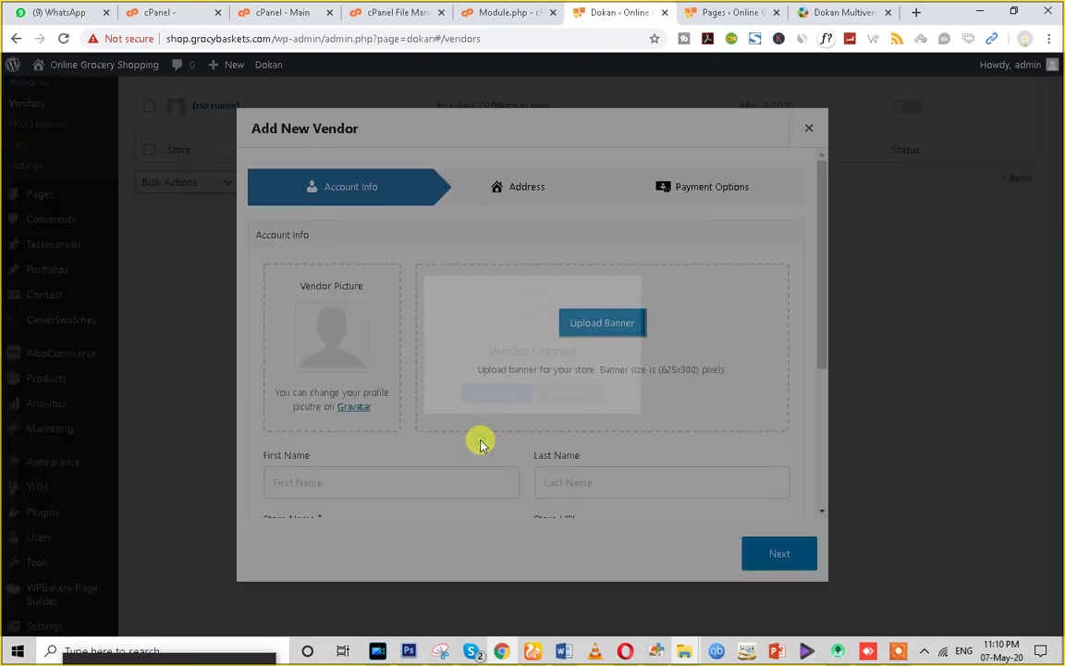
{"action": "left_click", "coordinate": [802, 129]}
{"action": "key", "text": "F5"}
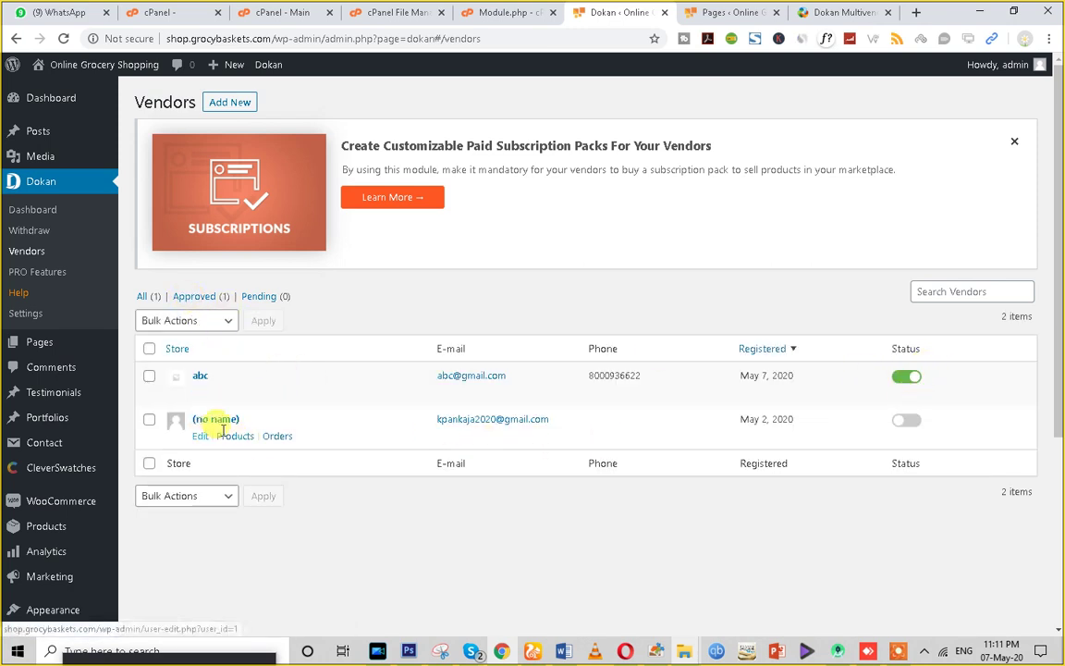
- Switch the unnamed vendor's status on and back off, then start a private browsing window
{"action": "left_click", "coordinate": [903, 424]}
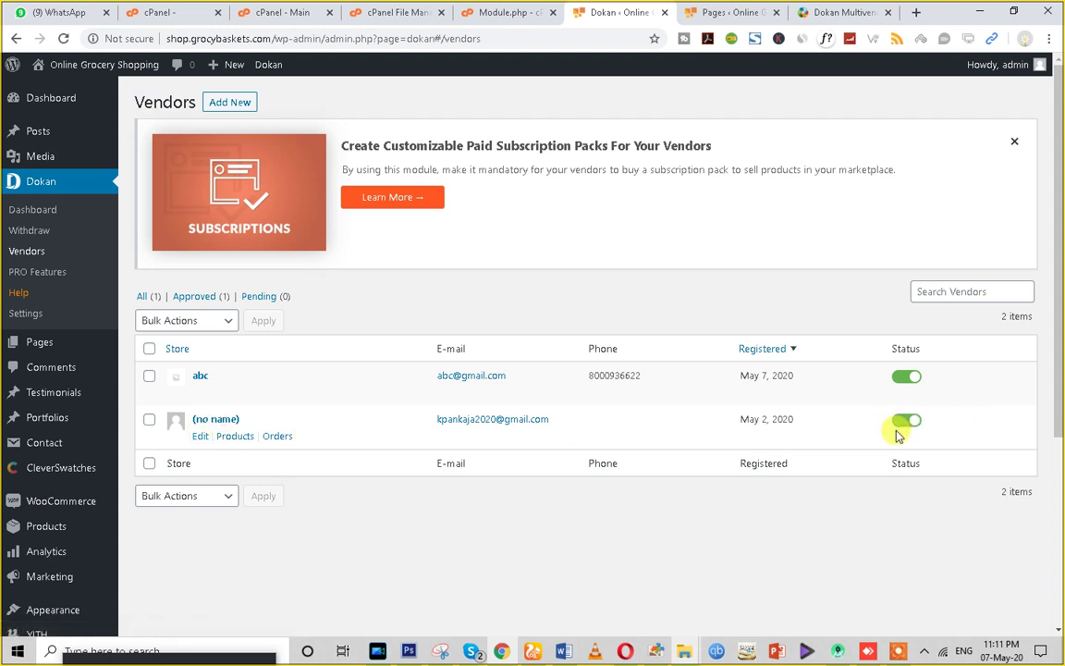
{"action": "left_click", "coordinate": [61, 37]}
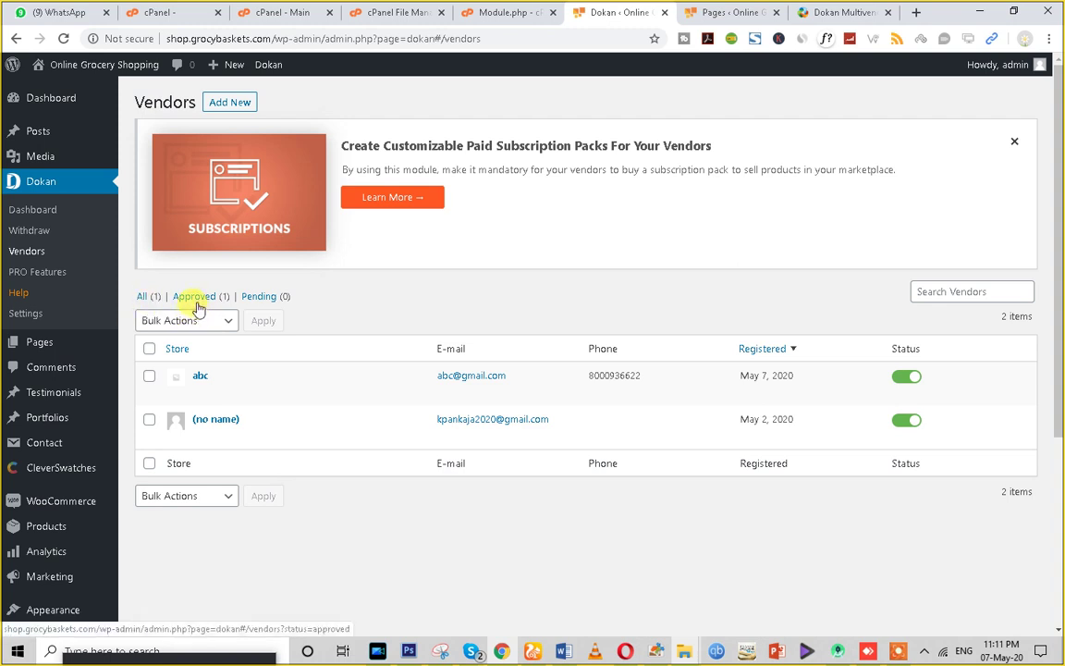
{"action": "left_click", "coordinate": [908, 421]}
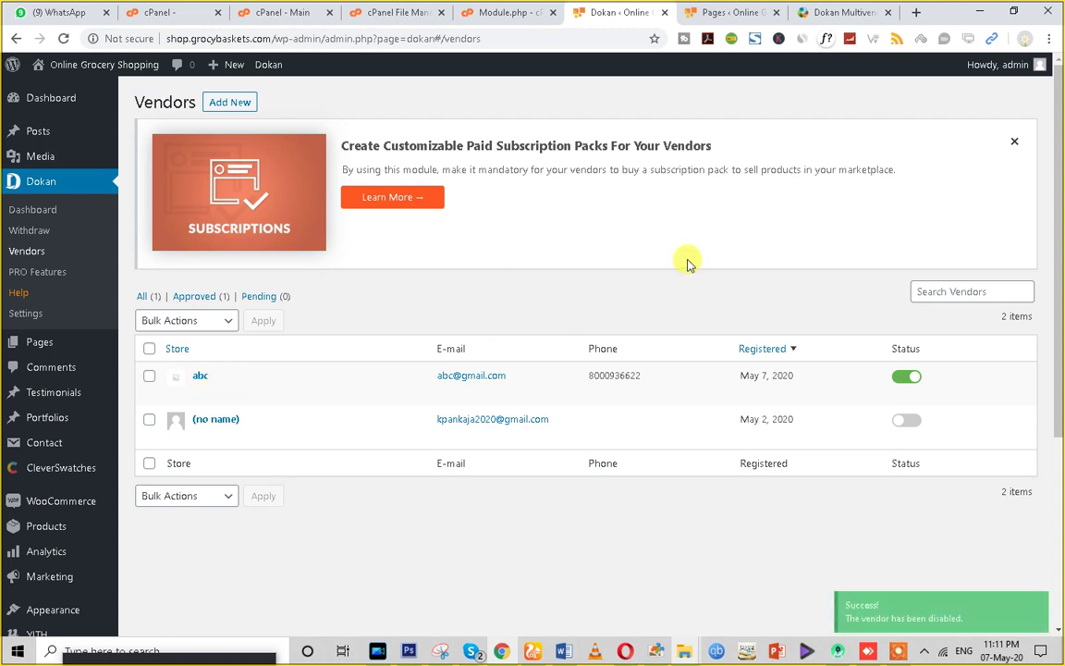
{"action": "key", "text": "ctrl+shift+n"}
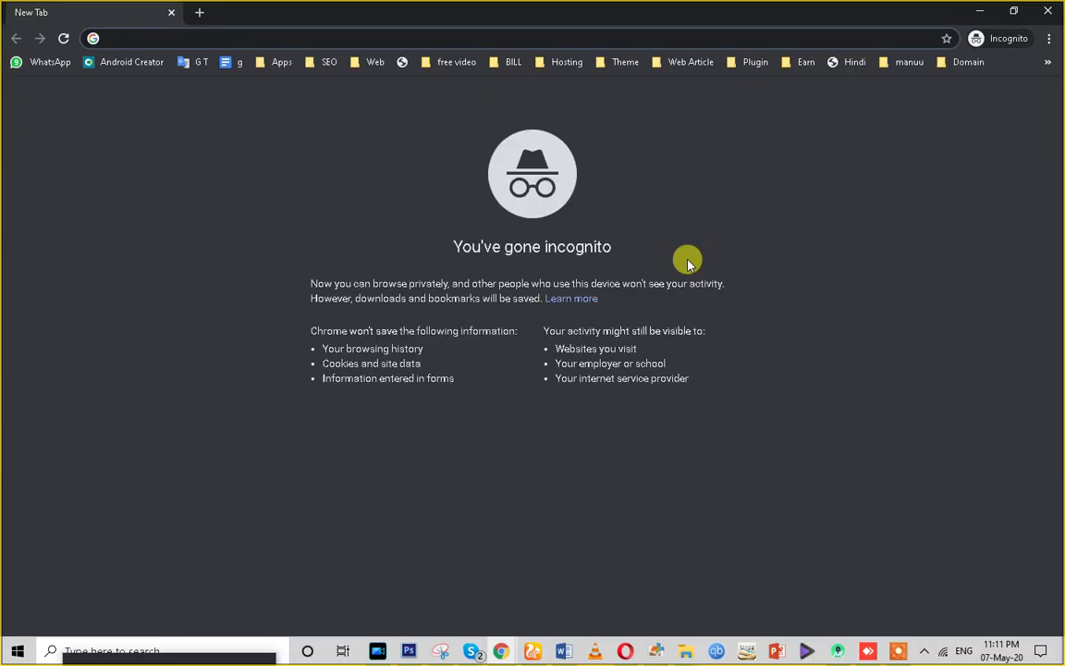
{"action": "type", "text": "http://shop.grocybaskets.com/store/abc"}
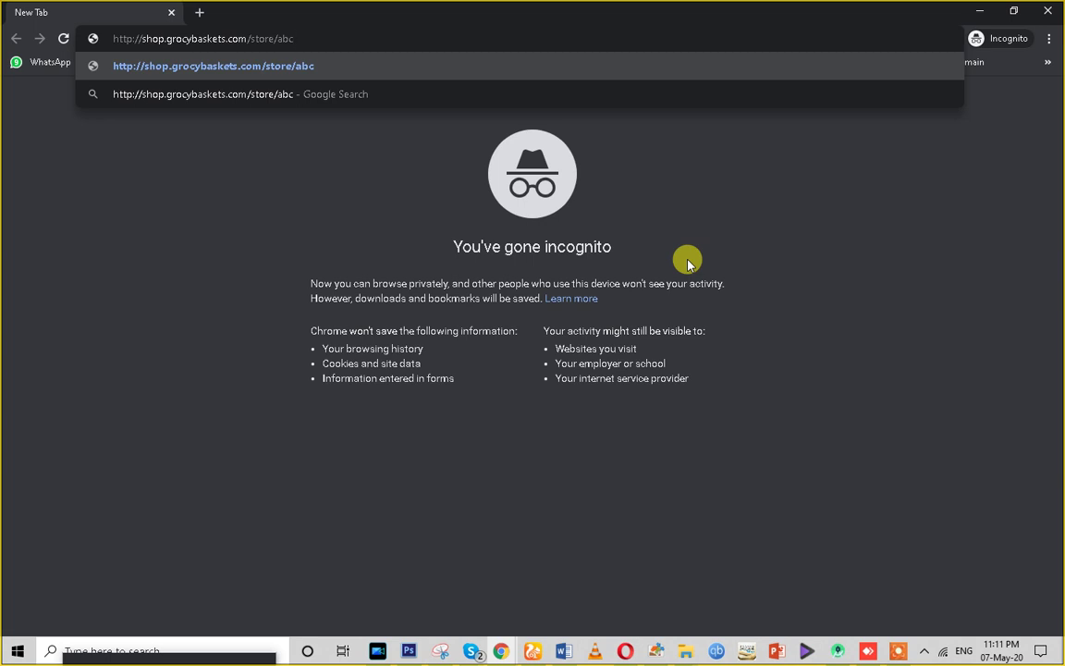
{"action": "left_click", "coordinate": [331, 37]}
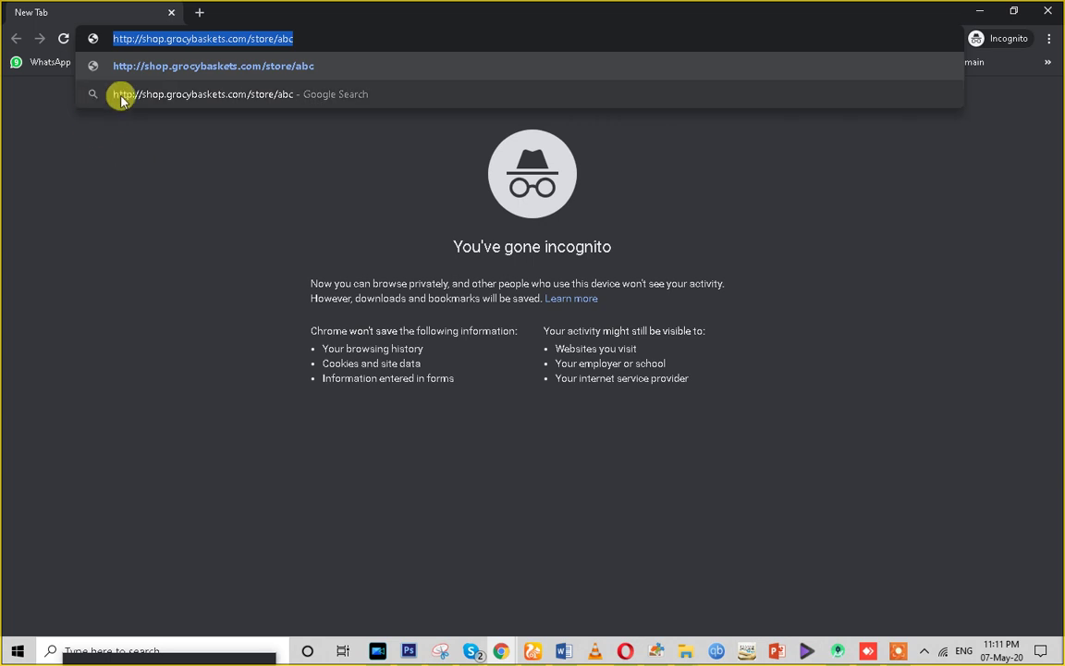
{"action": "left_click", "coordinate": [139, 38]}
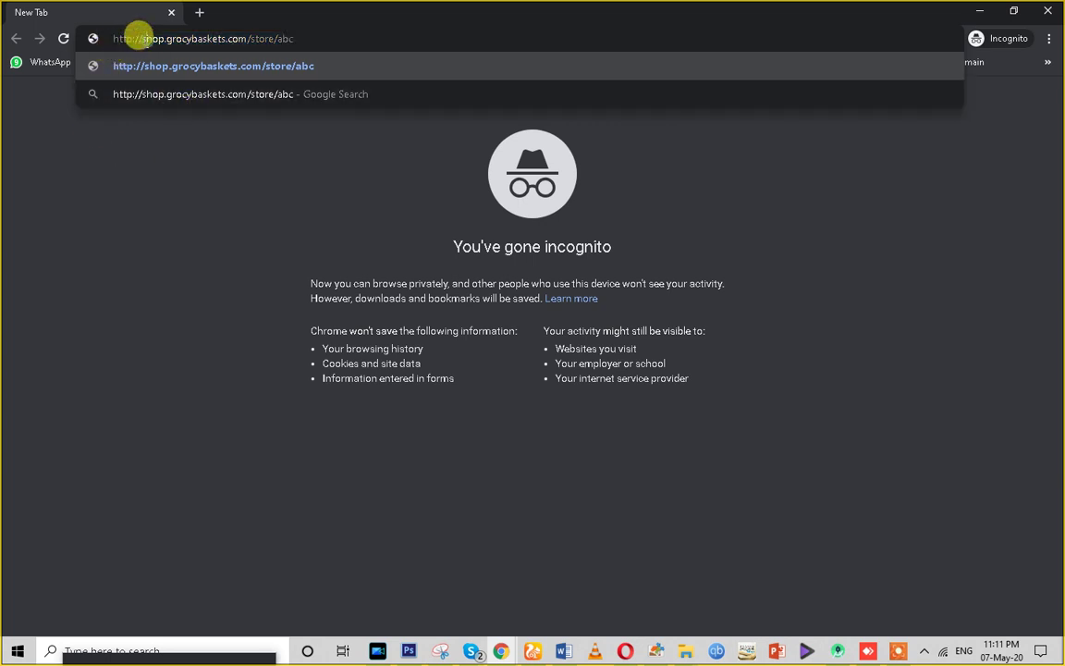
{"action": "left_click_drag", "start_coordinate": [164, 38], "coordinate": [251, 31]}
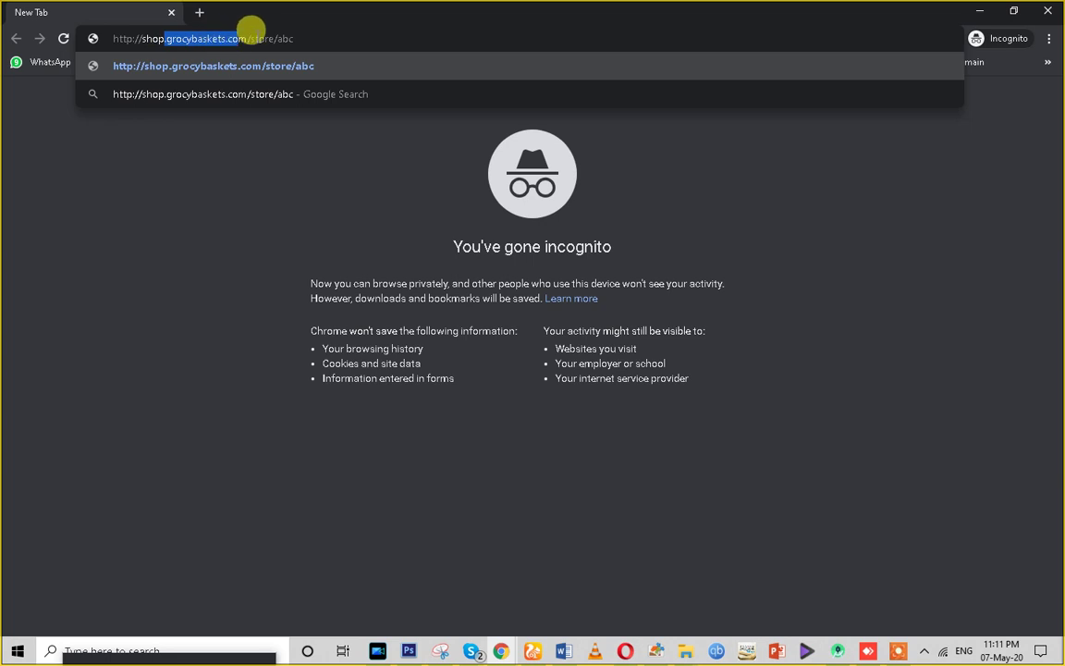
{"action": "left_click", "coordinate": [266, 36]}
{"action": "left_click", "coordinate": [277, 39]}
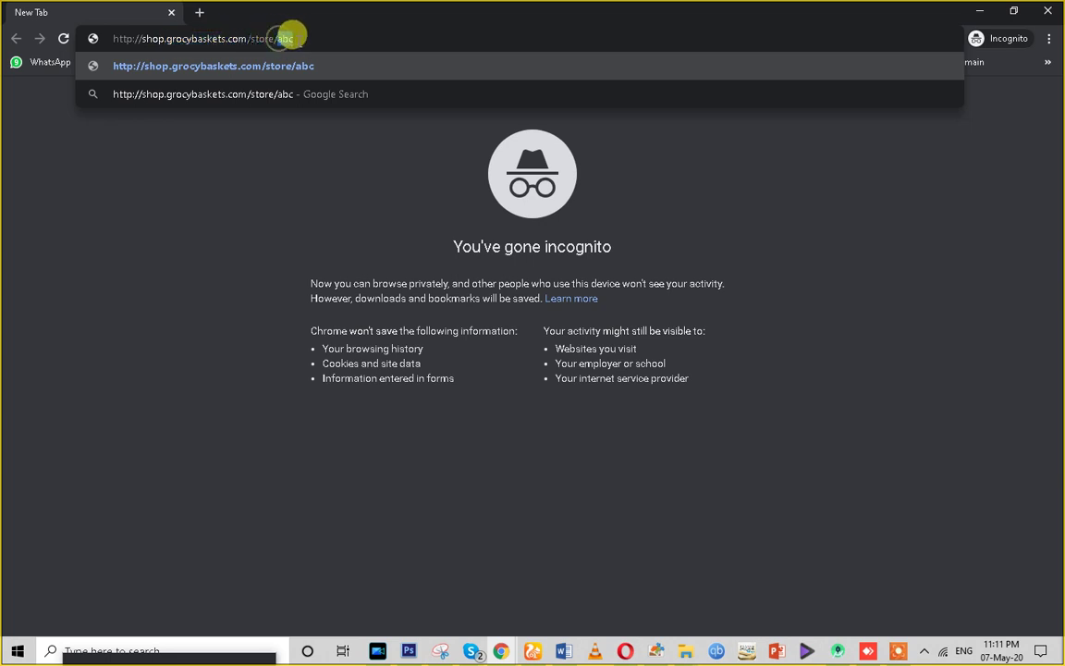
{"action": "key", "text": "Return"}
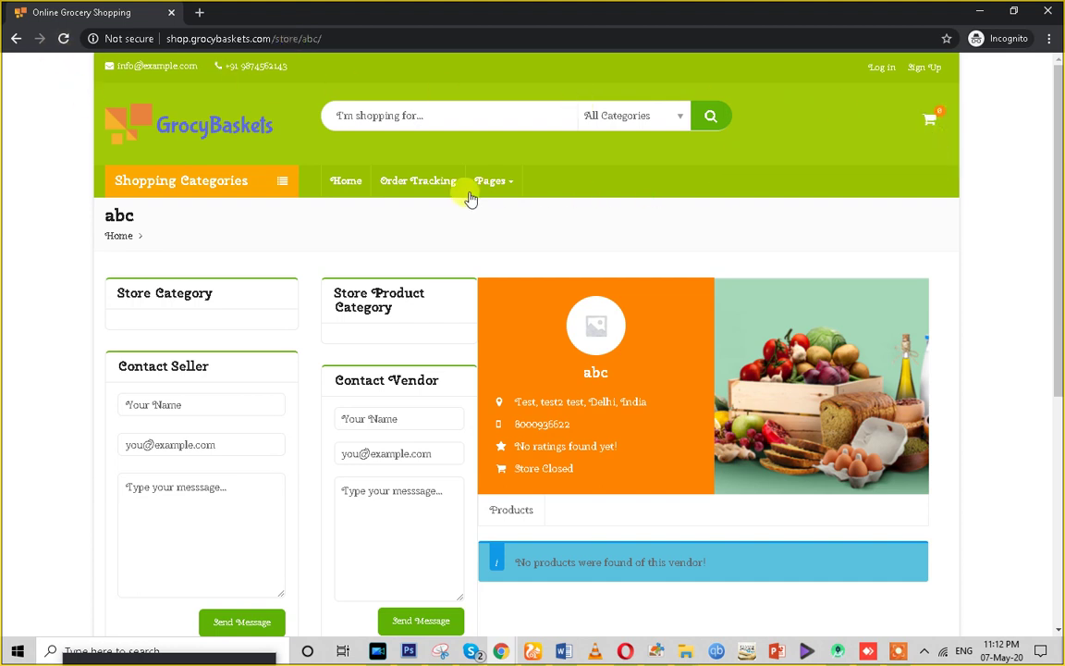
{"action": "scroll", "coordinate": [122, 197], "scroll_direction": "down", "scroll_amount": 4}
{"action": "scroll", "coordinate": [675, 350], "scroll_direction": "up", "scroll_amount": 4}
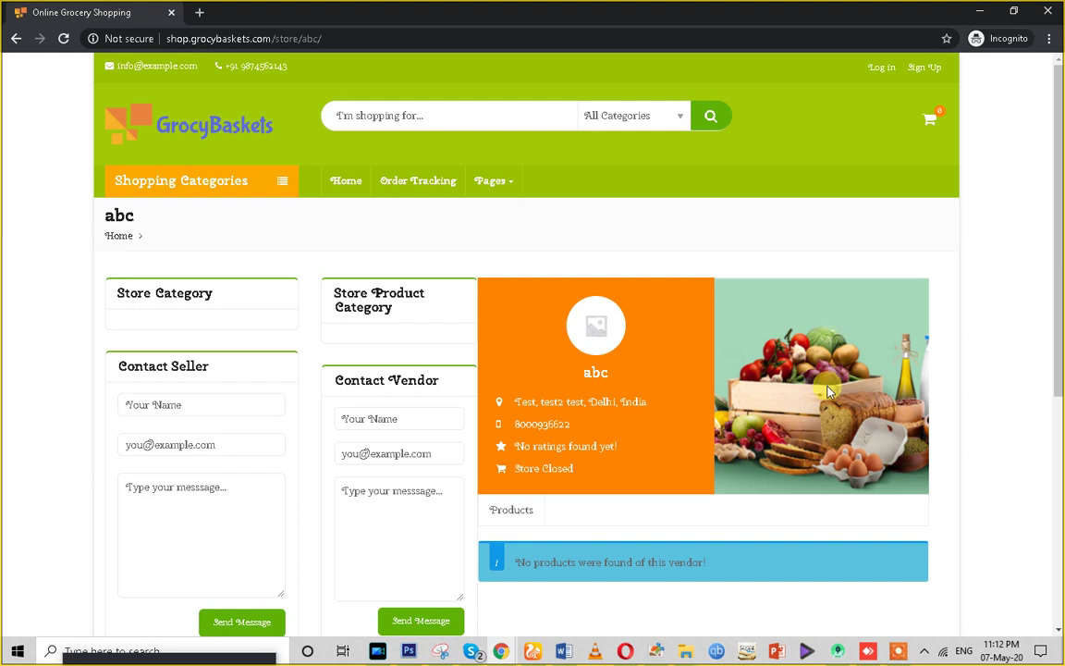
{"action": "scroll", "coordinate": [828, 391], "scroll_direction": "down", "scroll_amount": 1}
{"action": "left_click", "coordinate": [157, 331]}
{"action": "left_click", "coordinate": [21, 352]}
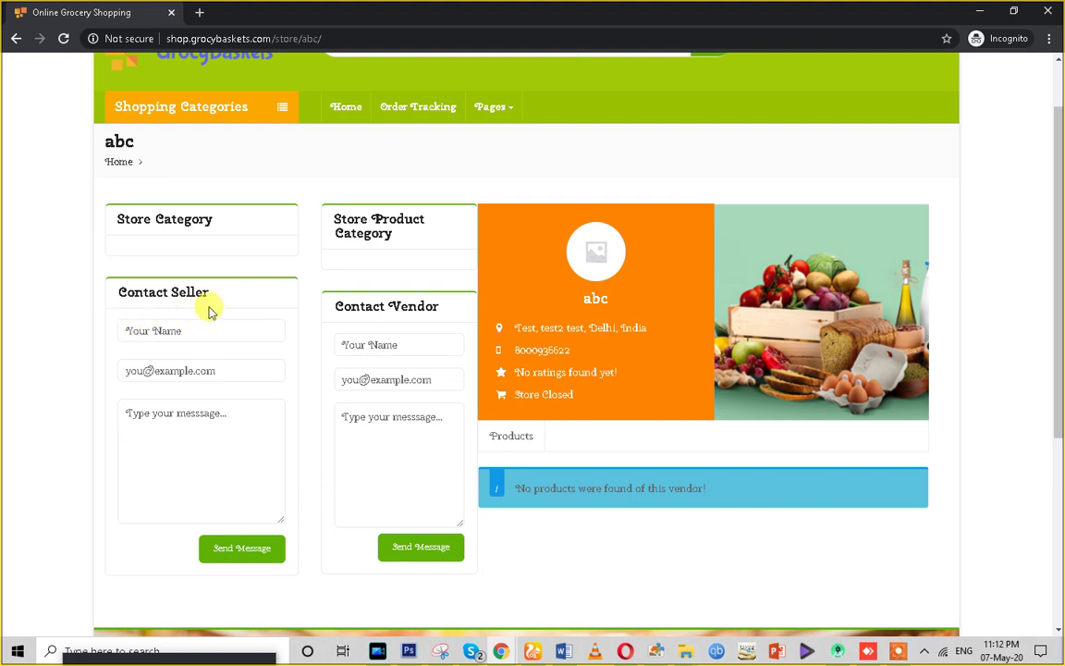
{"action": "left_click", "coordinate": [191, 328]}
{"action": "left_click", "coordinate": [159, 432]}
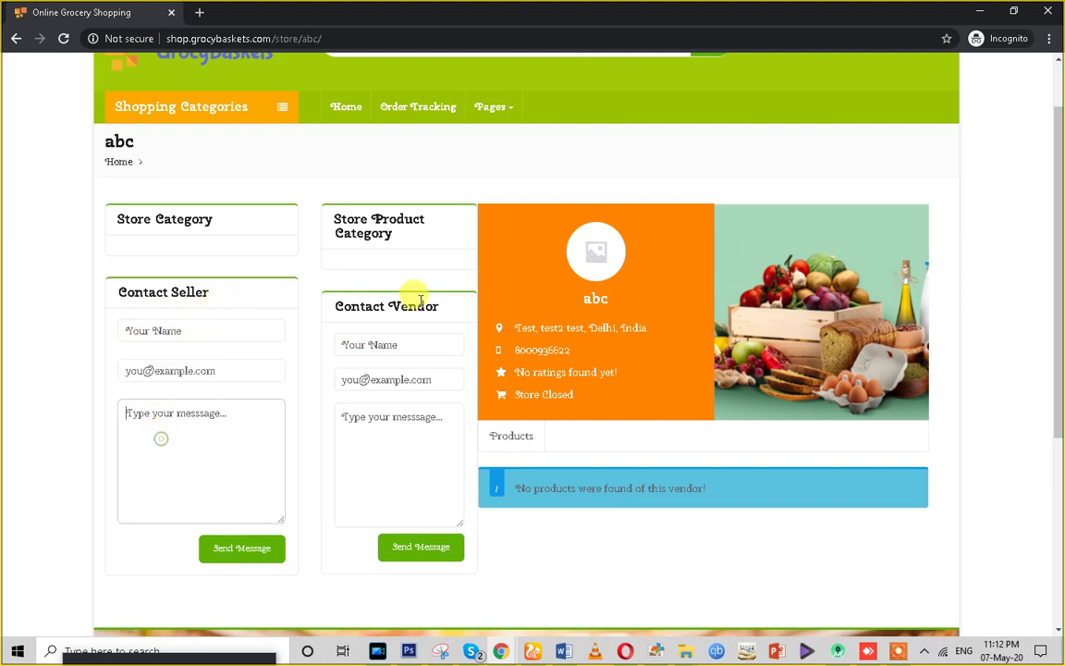
{"action": "left_click", "coordinate": [392, 305]}
{"action": "left_click", "coordinate": [368, 419]}
{"action": "left_click", "coordinate": [362, 377]}
{"action": "left_click", "coordinate": [192, 436]}
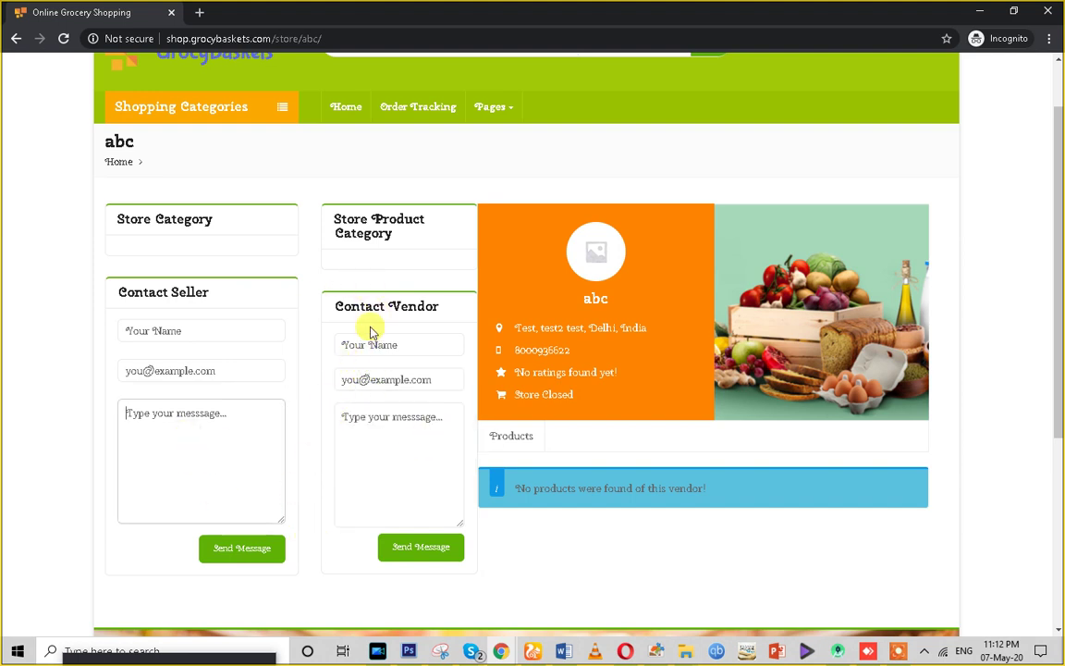
{"action": "scroll", "coordinate": [304, 334], "scroll_direction": "down", "scroll_amount": 3}
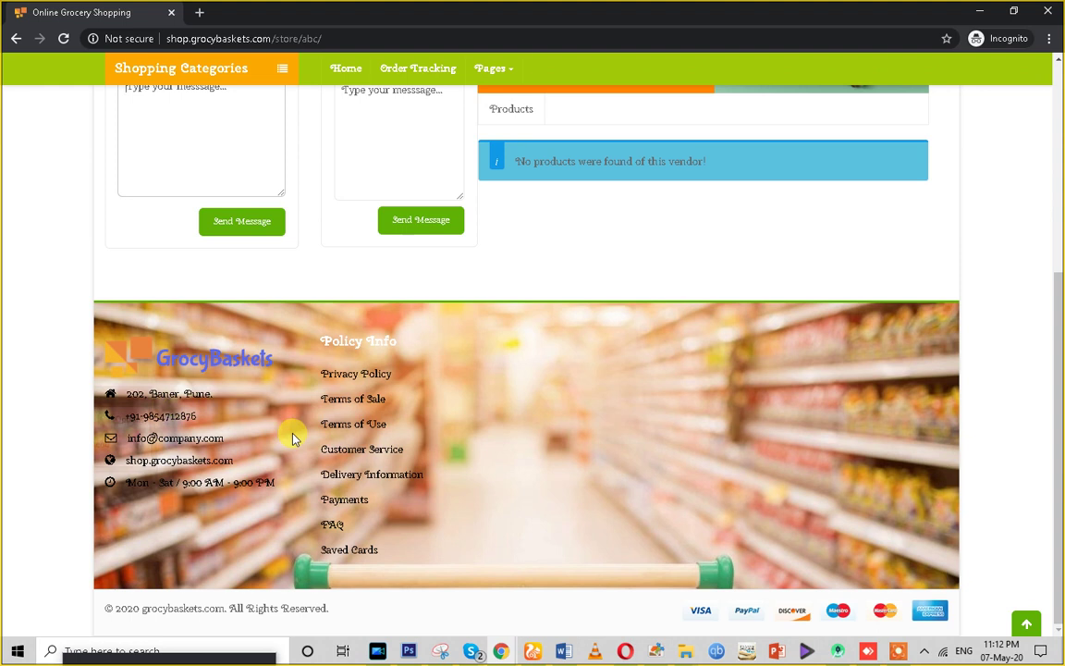
{"action": "scroll", "coordinate": [277, 485], "scroll_direction": "up", "scroll_amount": 4}
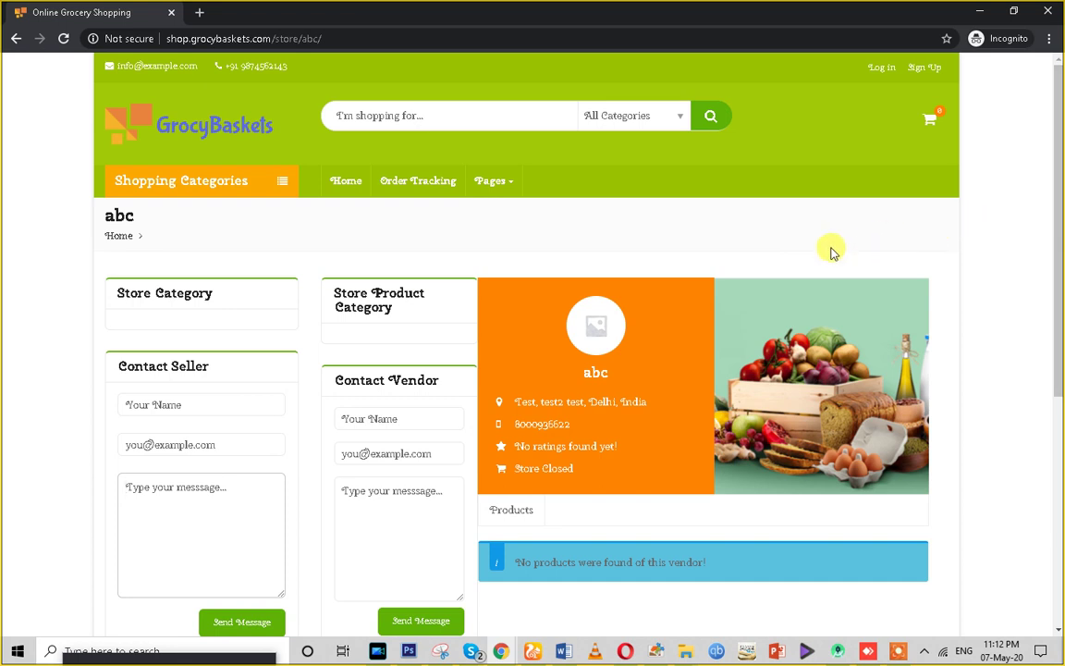
{"action": "scroll", "coordinate": [790, 330], "scroll_direction": "down", "scroll_amount": 4}
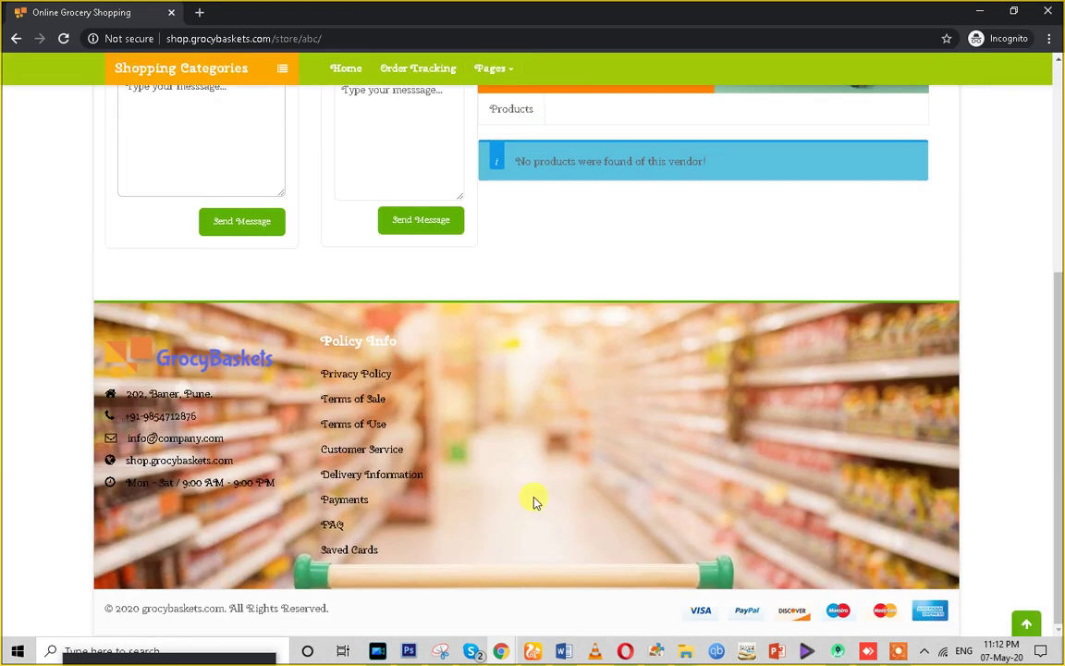
{"action": "scroll", "coordinate": [534, 499], "scroll_direction": "up", "scroll_amount": 4}
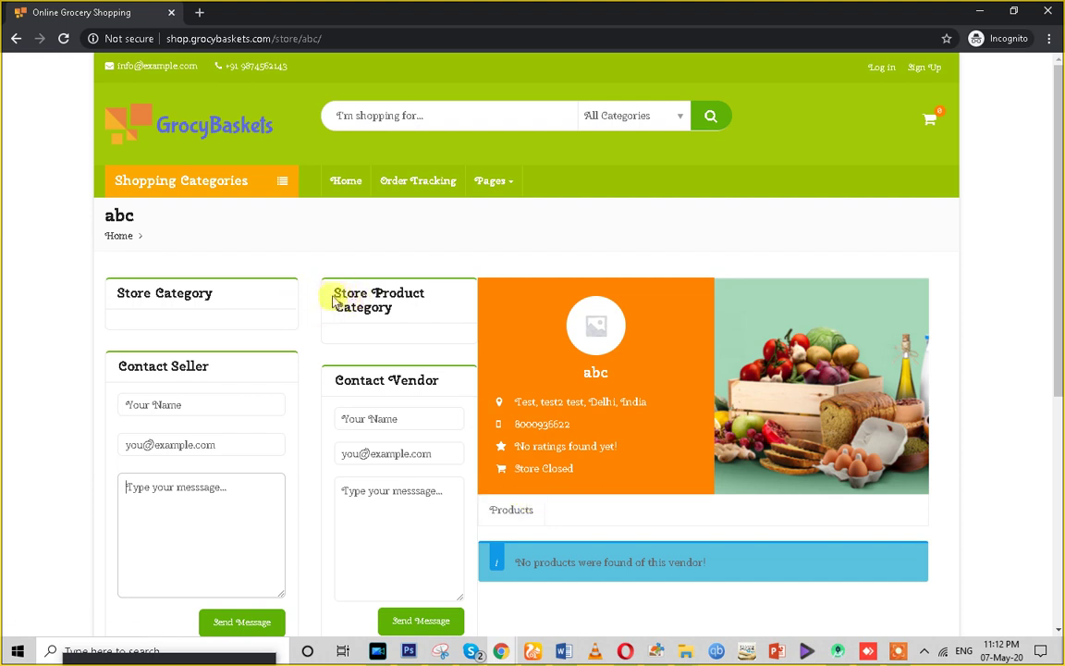
{"action": "left_click_drag", "start_coordinate": [334, 294], "coordinate": [404, 314]}
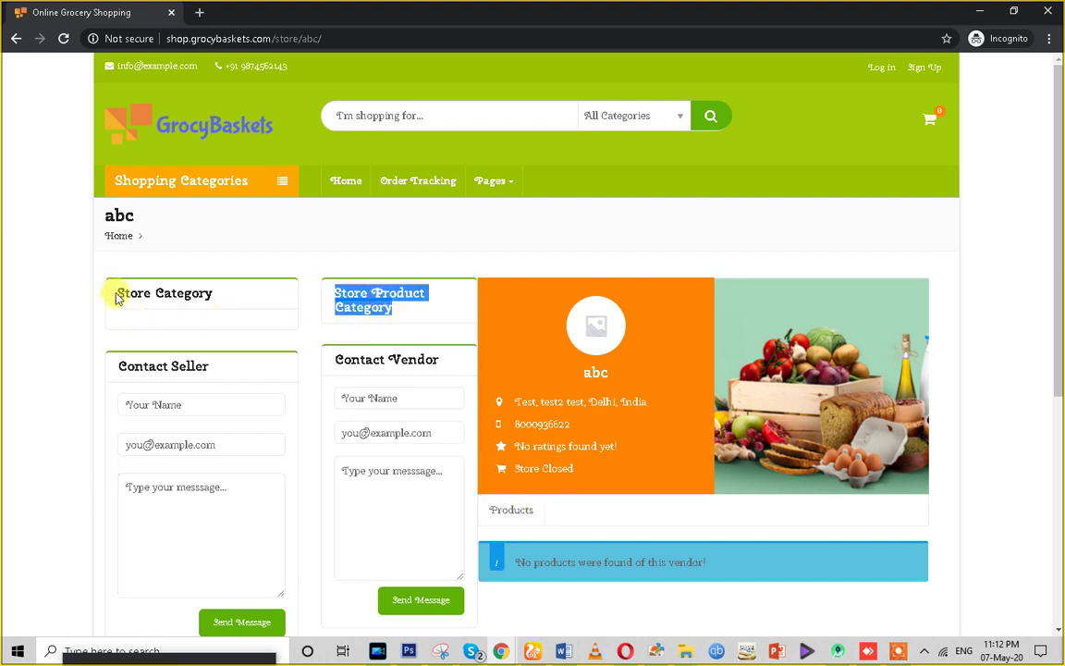
{"action": "left_click_drag", "start_coordinate": [111, 293], "coordinate": [211, 296]}
{"action": "left_click", "coordinate": [181, 292]}
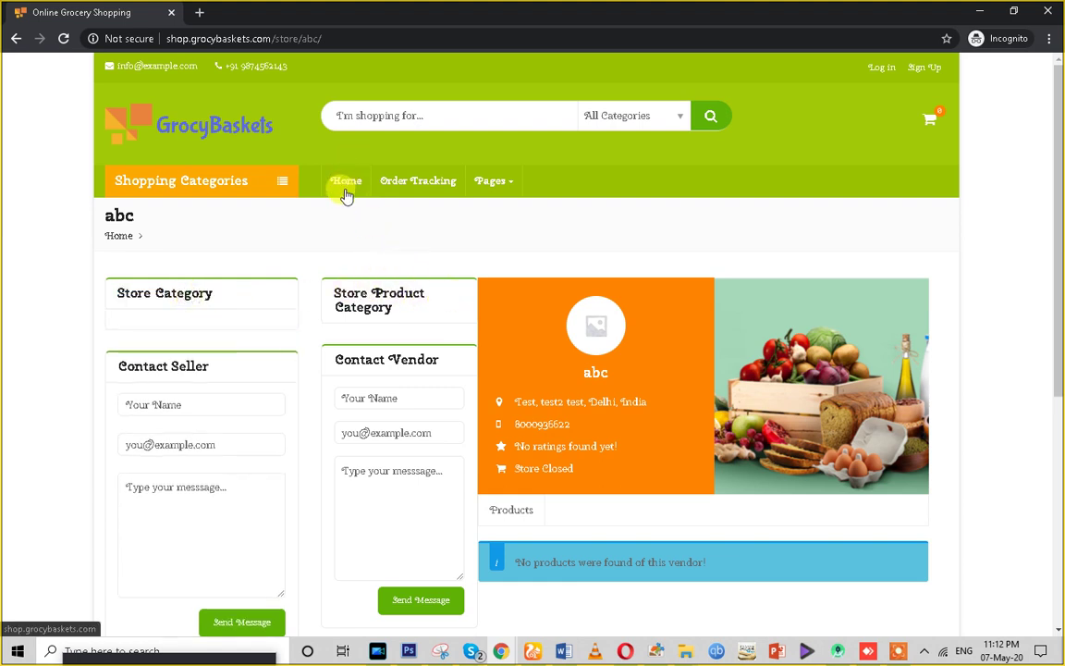
- Open the My Account login form, paste the store address into the username field, then select it for replacement
{"action": "left_click", "coordinate": [884, 69]}
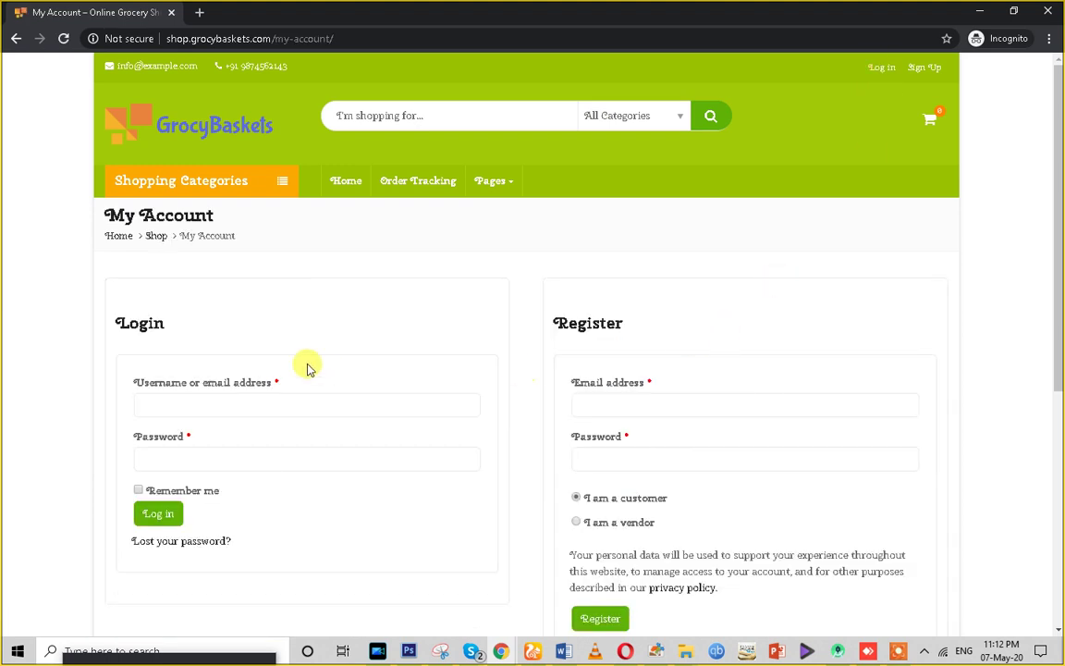
{"action": "scroll", "coordinate": [278, 360], "scroll_direction": "down", "scroll_amount": 1}
{"action": "left_click", "coordinate": [197, 333]}
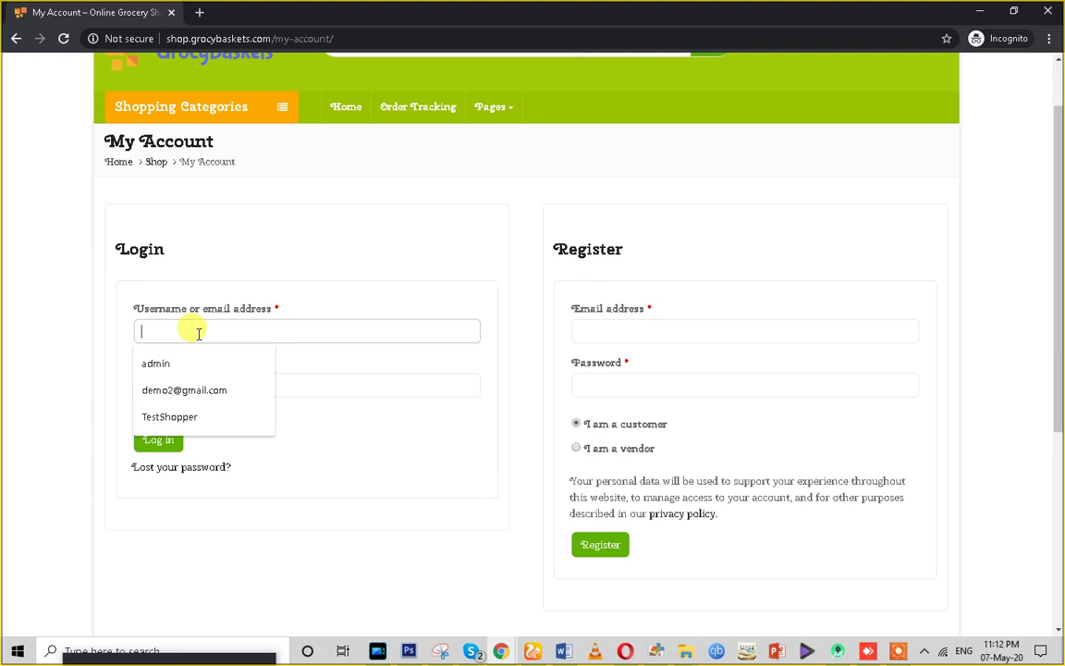
{"action": "type", "text": "http://shop.grocybaskets.com/store/abc"}
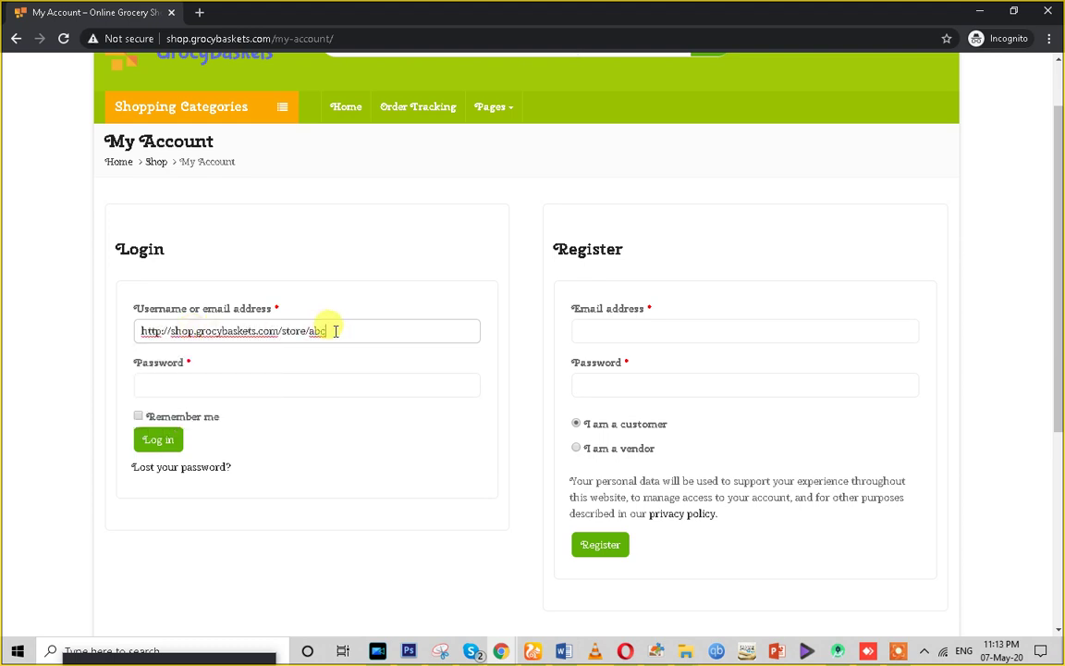
{"action": "triple_click", "coordinate": [333, 331]}
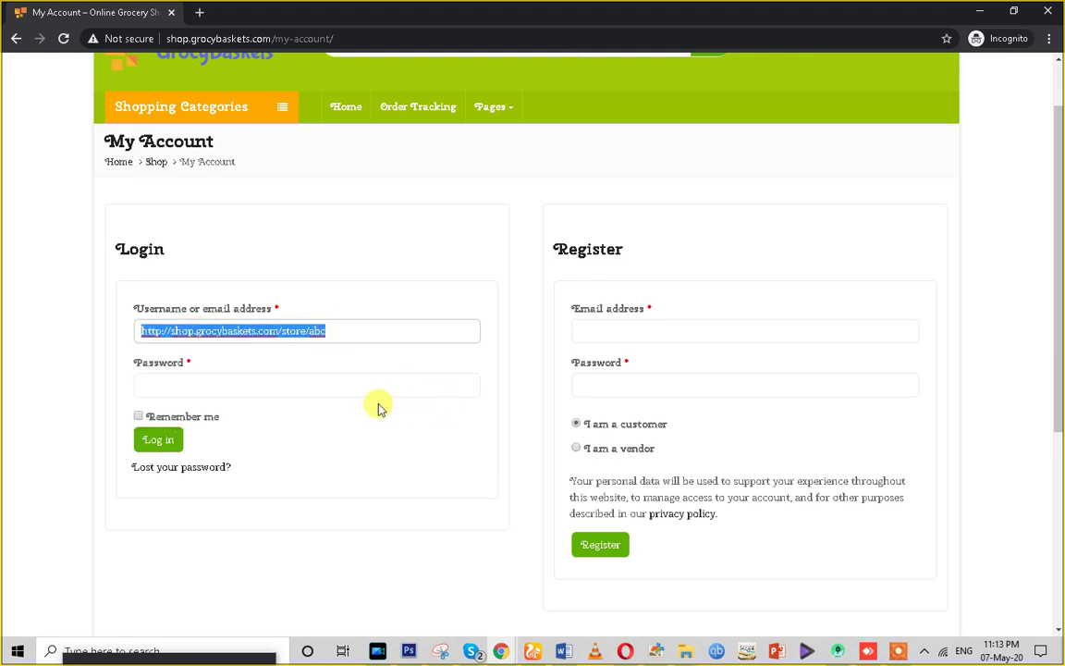
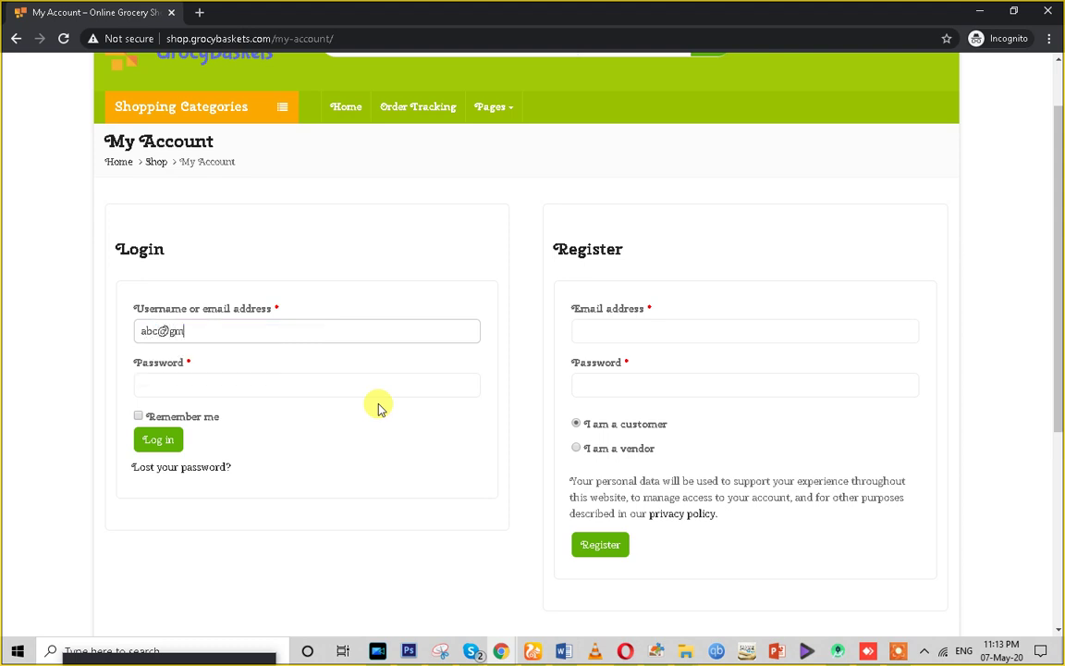
- Log in to the GrocyBaskets vendor account with the vendor's email and password
{"action": "left_click", "coordinate": [276, 381]}
{"action": "type", "text": "ail.com"}
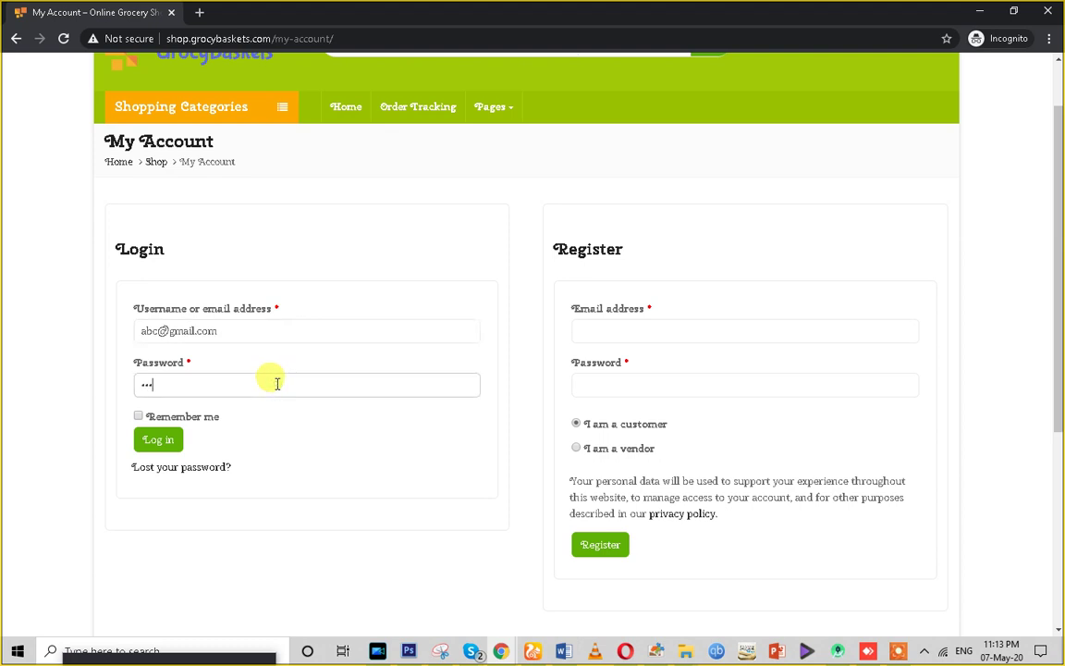
{"action": "left_click", "coordinate": [157, 444]}
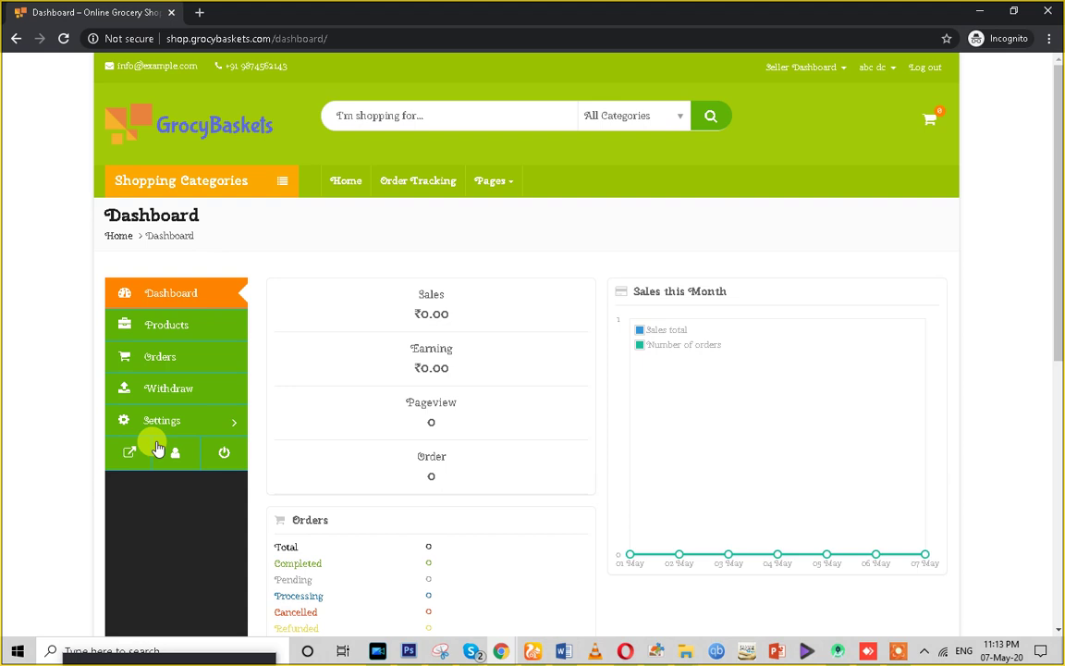
{"action": "scroll", "coordinate": [613, 302], "scroll_direction": "down", "scroll_amount": 2}
{"action": "scroll", "coordinate": [193, 307], "scroll_direction": "up", "scroll_amount": 2}
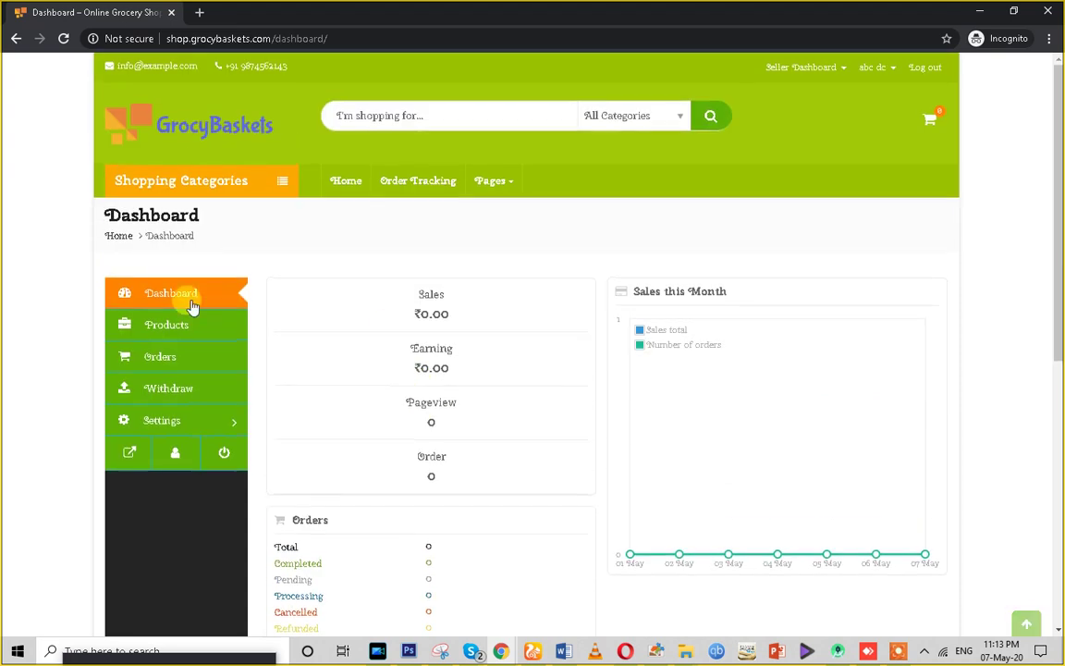
{"action": "scroll", "coordinate": [212, 302], "scroll_direction": "down", "scroll_amount": 2}
{"action": "left_click_drag", "start_coordinate": [396, 142], "coordinate": [476, 207]}
{"action": "left_click_drag", "start_coordinate": [396, 255], "coordinate": [480, 257]}
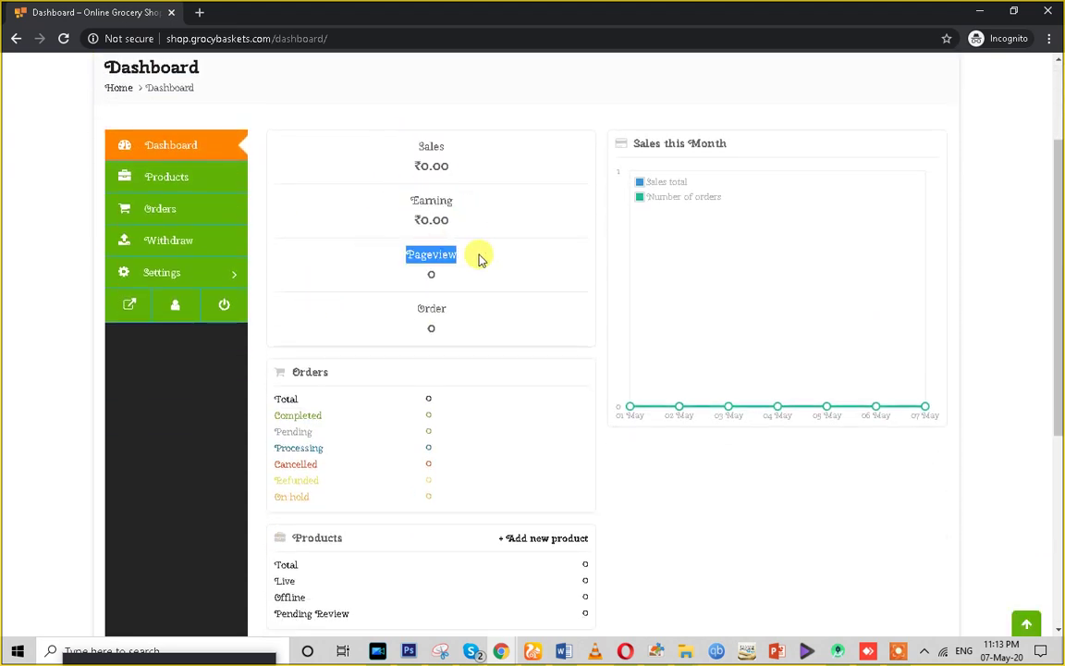
{"action": "left_click_drag", "start_coordinate": [464, 309], "coordinate": [389, 320]}
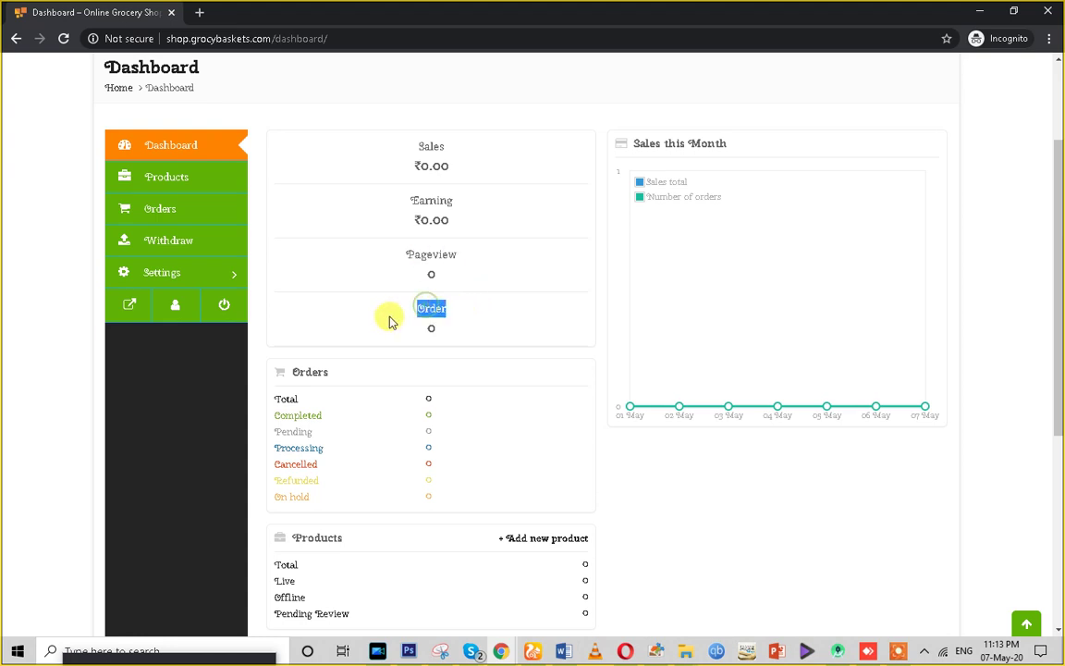
{"action": "scroll", "coordinate": [398, 306], "scroll_direction": "down", "scroll_amount": 2}
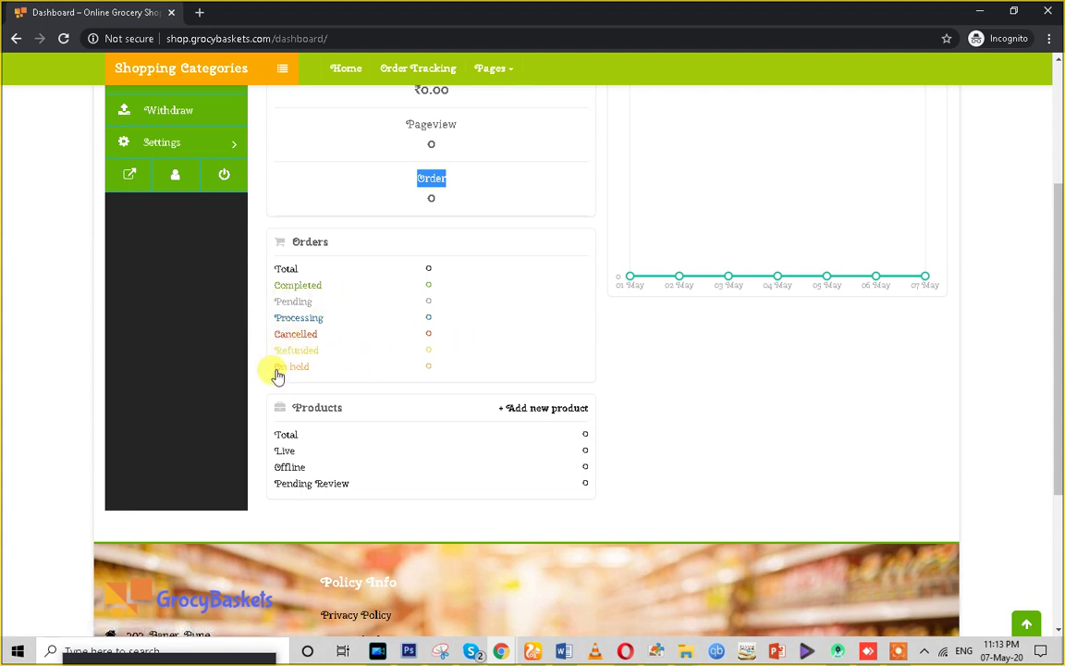
{"action": "left_click_drag", "start_coordinate": [277, 374], "coordinate": [259, 235]}
{"action": "scroll", "coordinate": [440, 407], "scroll_direction": "down", "scroll_amount": 1}
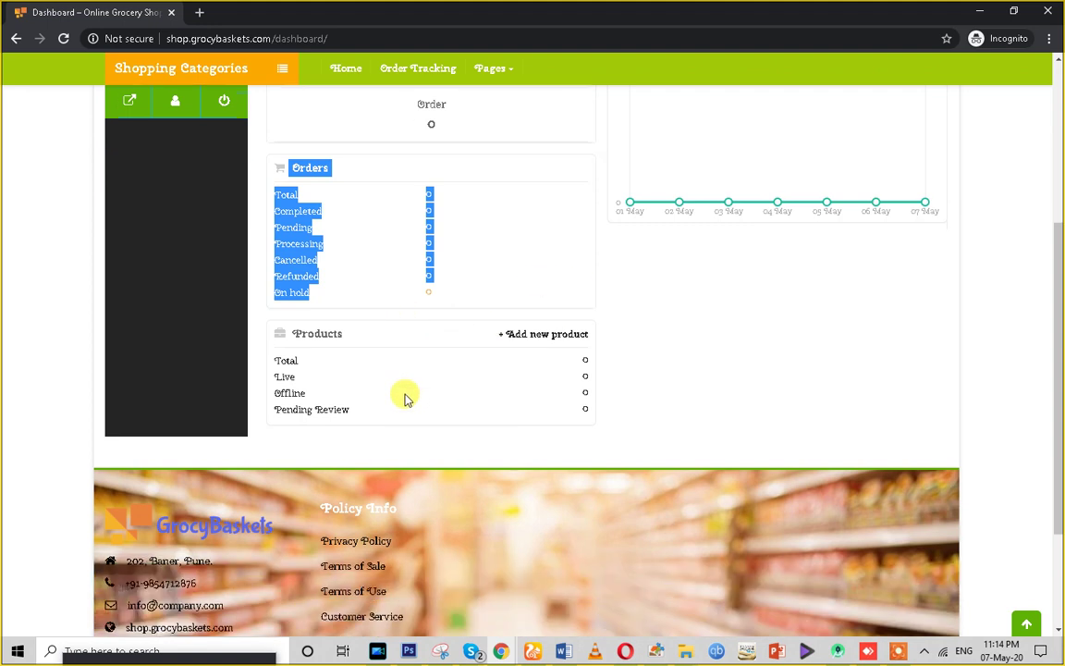
{"action": "left_click_drag", "start_coordinate": [274, 337], "coordinate": [561, 393]}
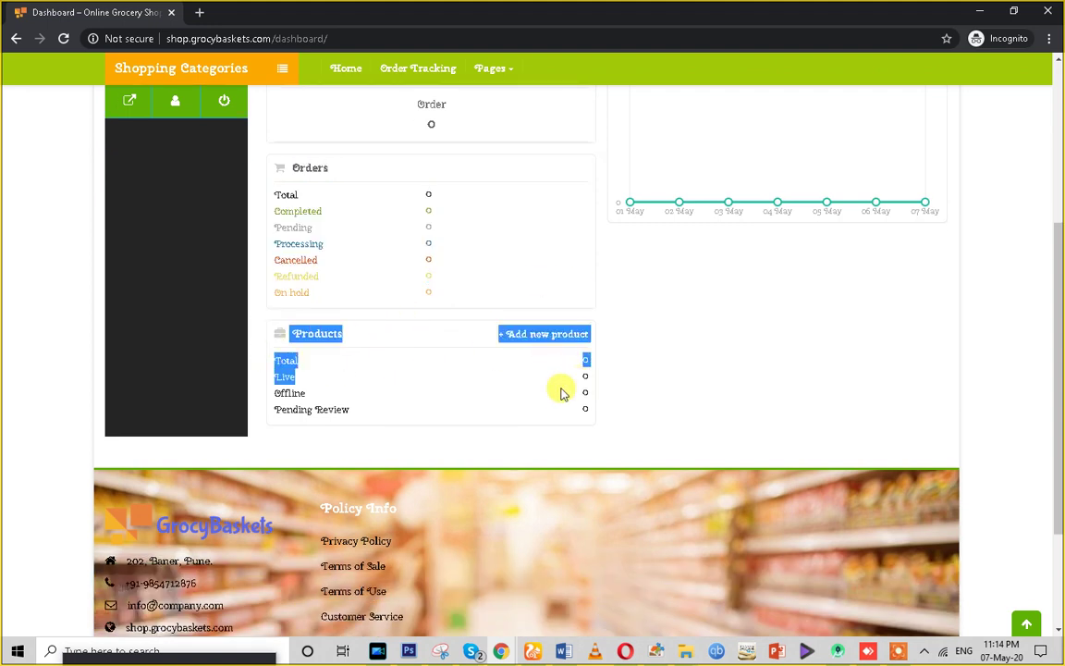
{"action": "left_click", "coordinate": [263, 374]}
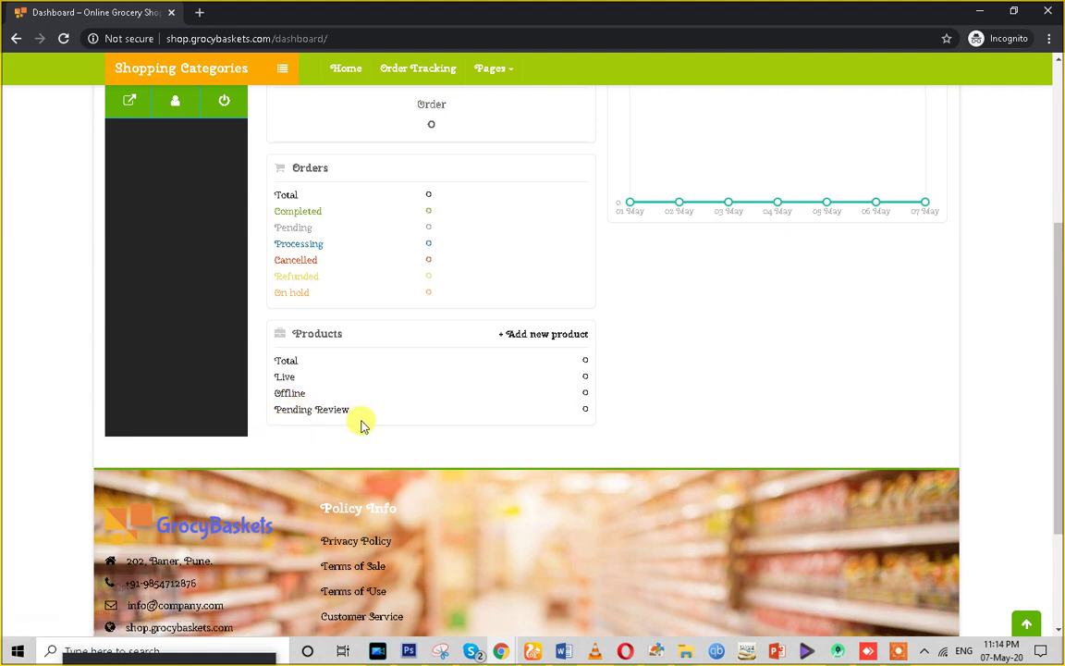
{"action": "left_click", "coordinate": [683, 421]}
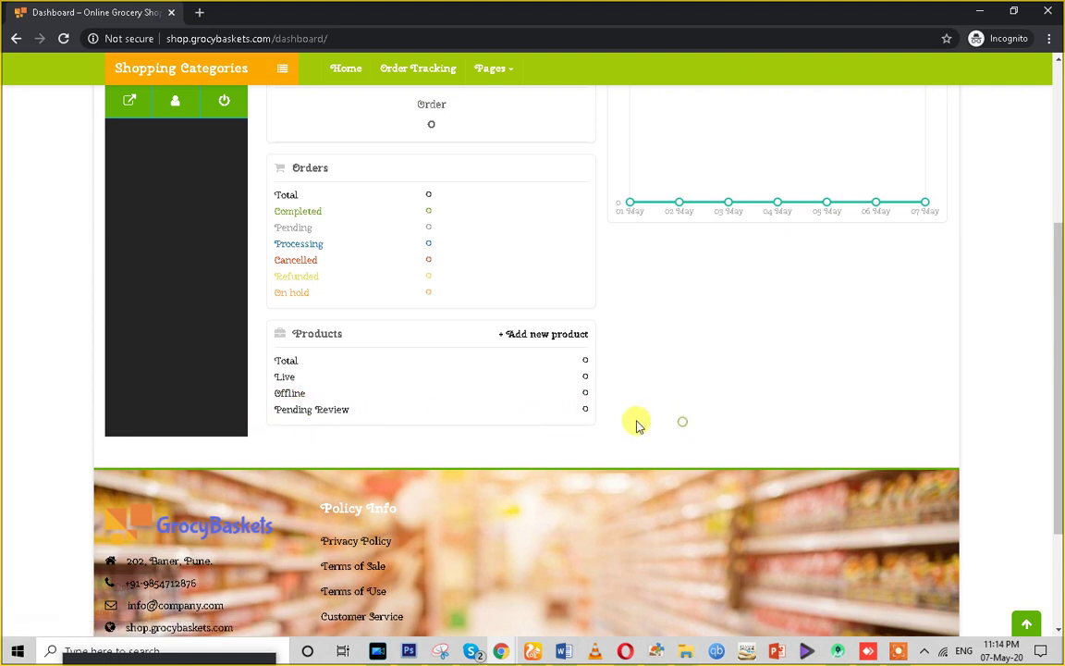
{"action": "left_click_drag", "start_coordinate": [359, 410], "coordinate": [277, 404]}
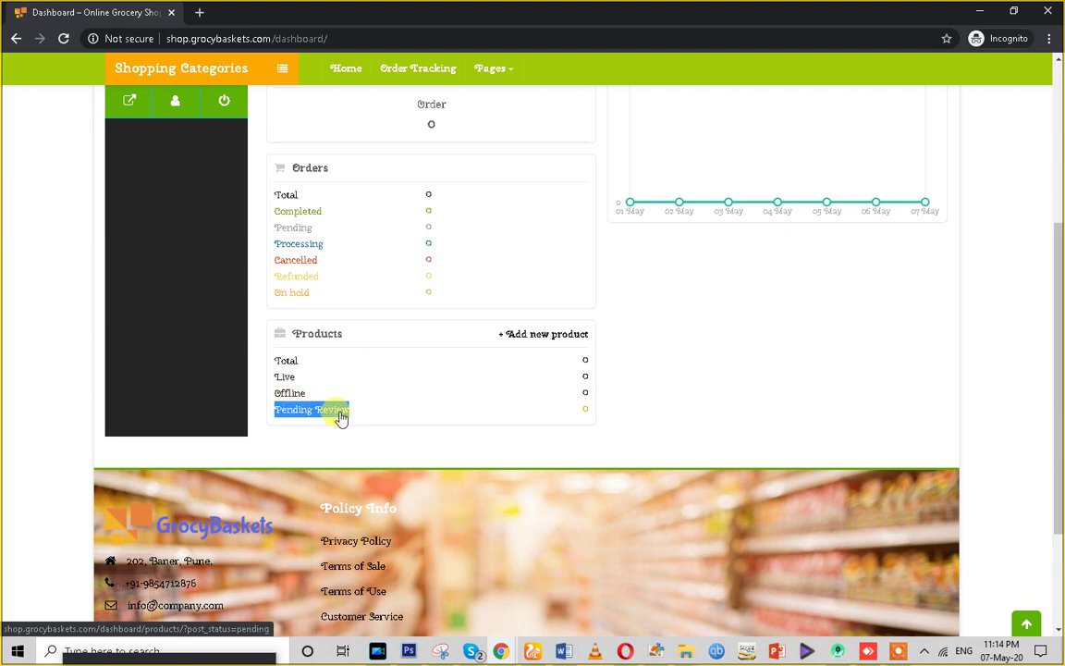
{"action": "scroll", "coordinate": [341, 416], "scroll_direction": "up", "scroll_amount": 1}
{"action": "scroll", "coordinate": [340, 416], "scroll_direction": "up", "scroll_amount": 3}
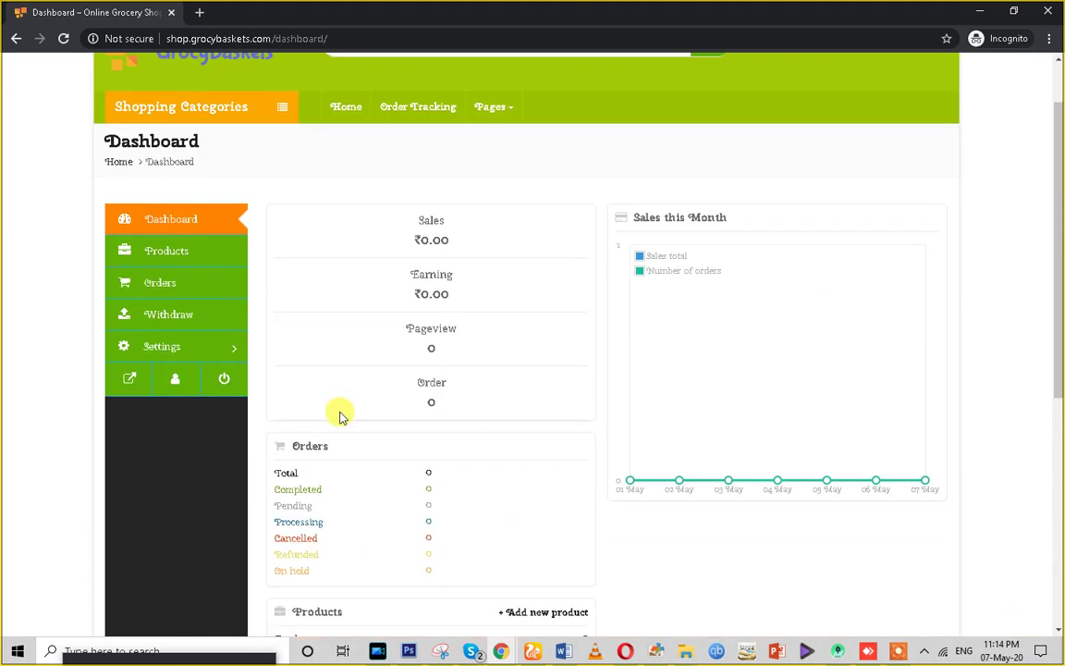
{"action": "left_click_drag", "start_coordinate": [627, 210], "coordinate": [756, 225]}
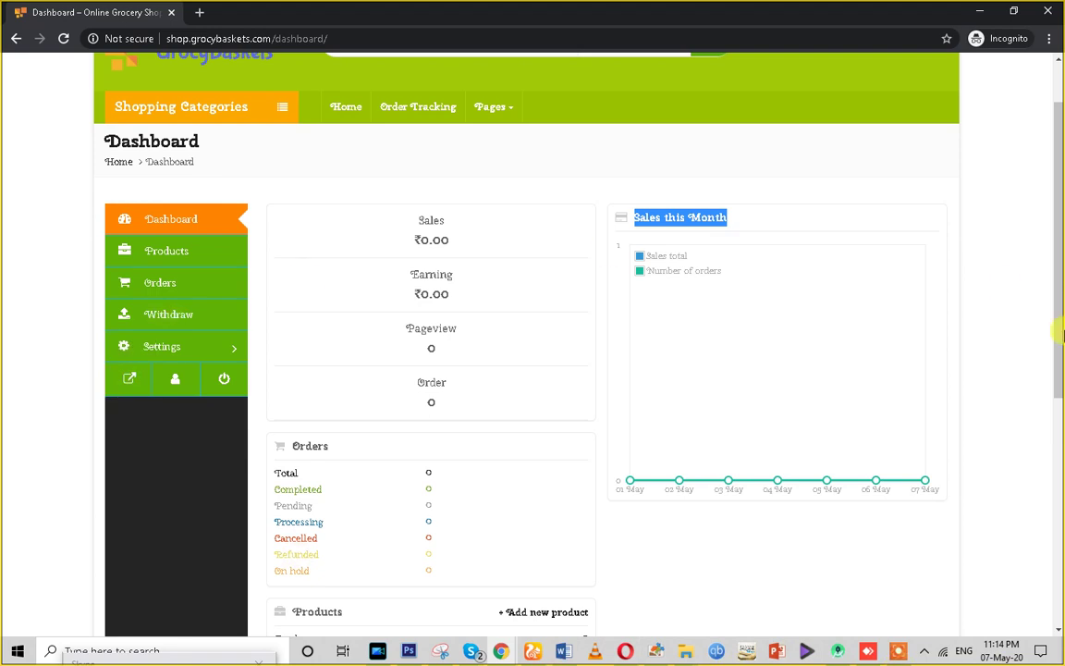
{"action": "scroll", "coordinate": [912, 513], "scroll_direction": "down", "scroll_amount": 3}
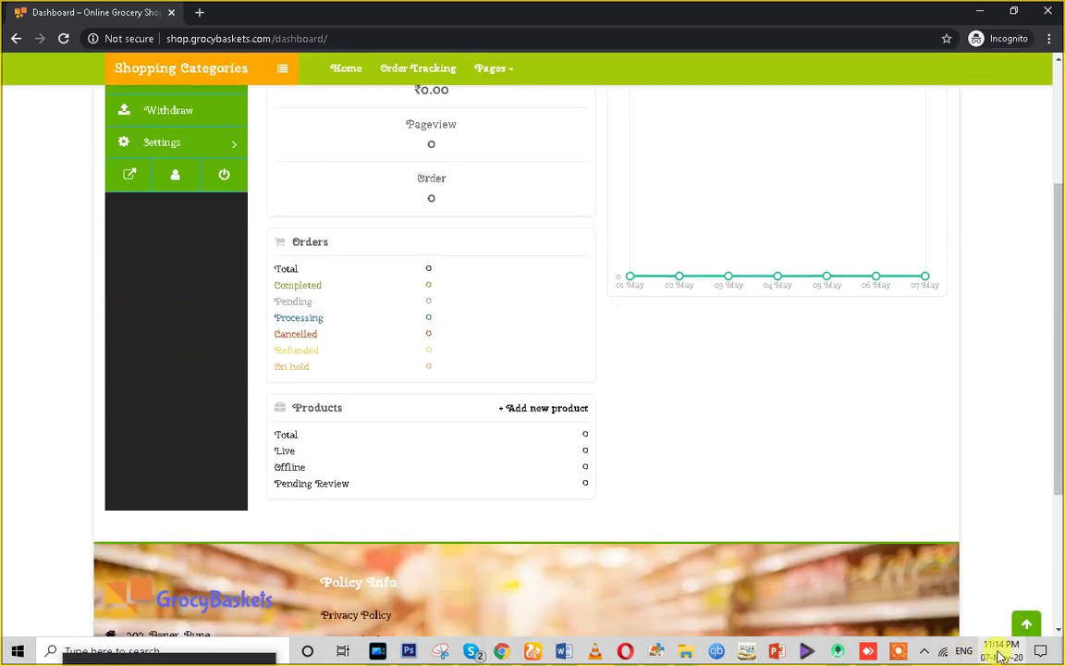
{"action": "left_click", "coordinate": [1002, 650]}
{"action": "left_click", "coordinate": [675, 393]}
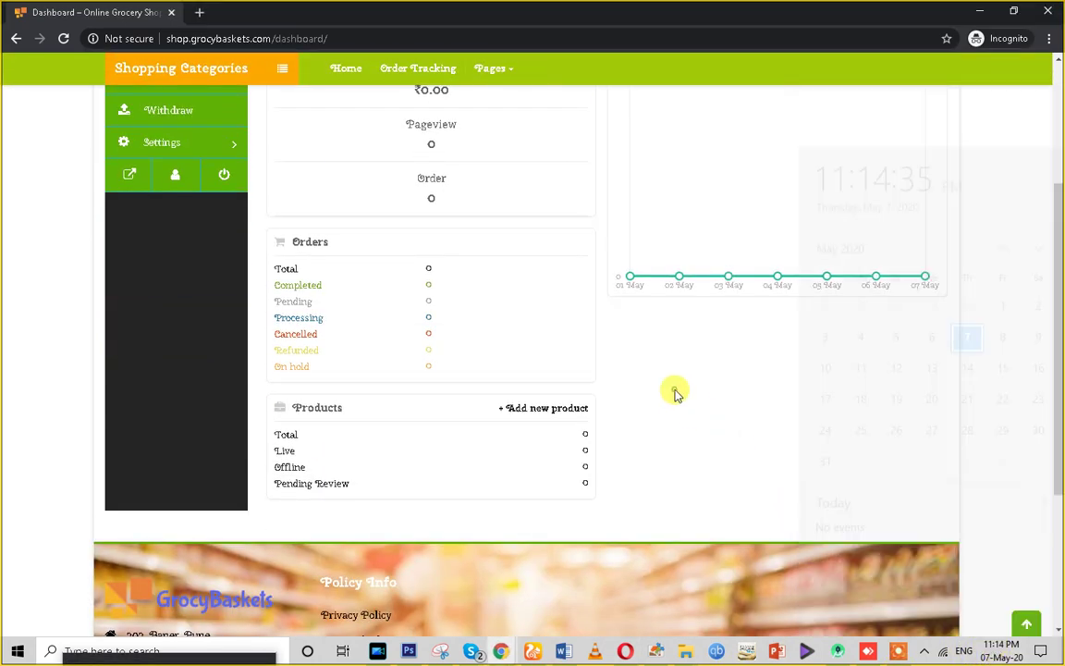
{"action": "left_click", "coordinate": [896, 655]}
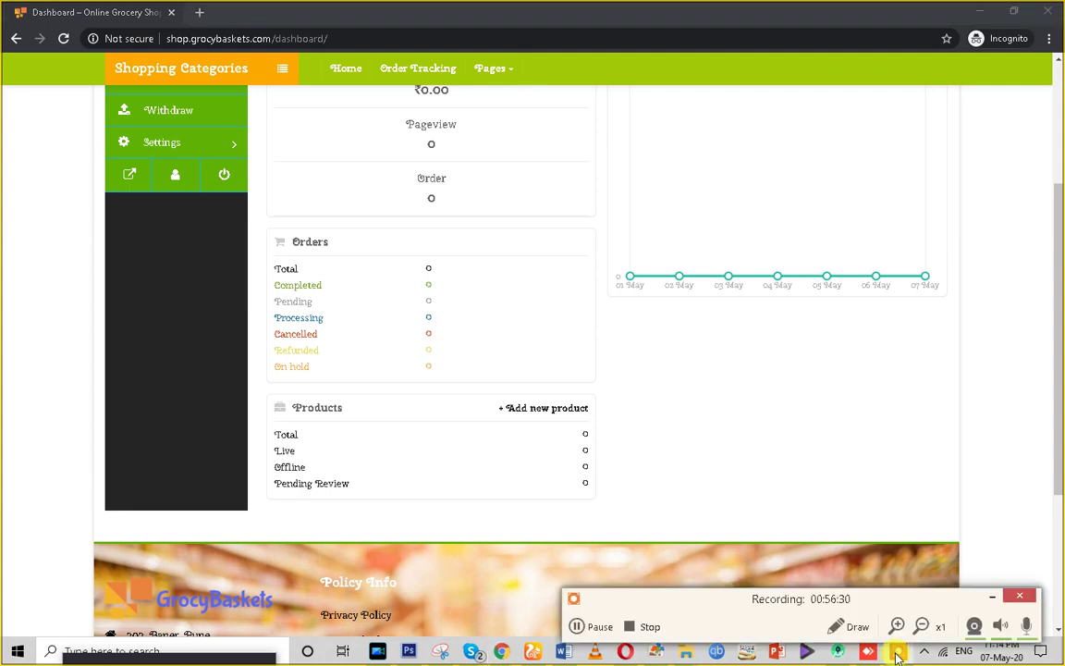
{"action": "left_click", "coordinate": [882, 541]}
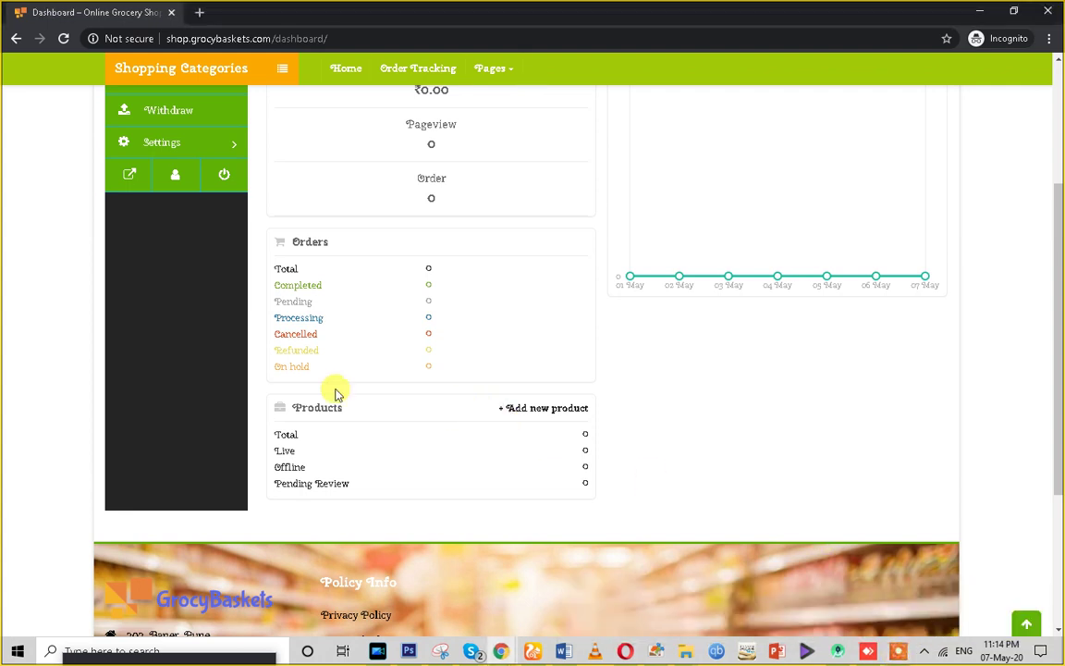
{"action": "scroll", "coordinate": [336, 393], "scroll_direction": "up", "scroll_amount": 3}
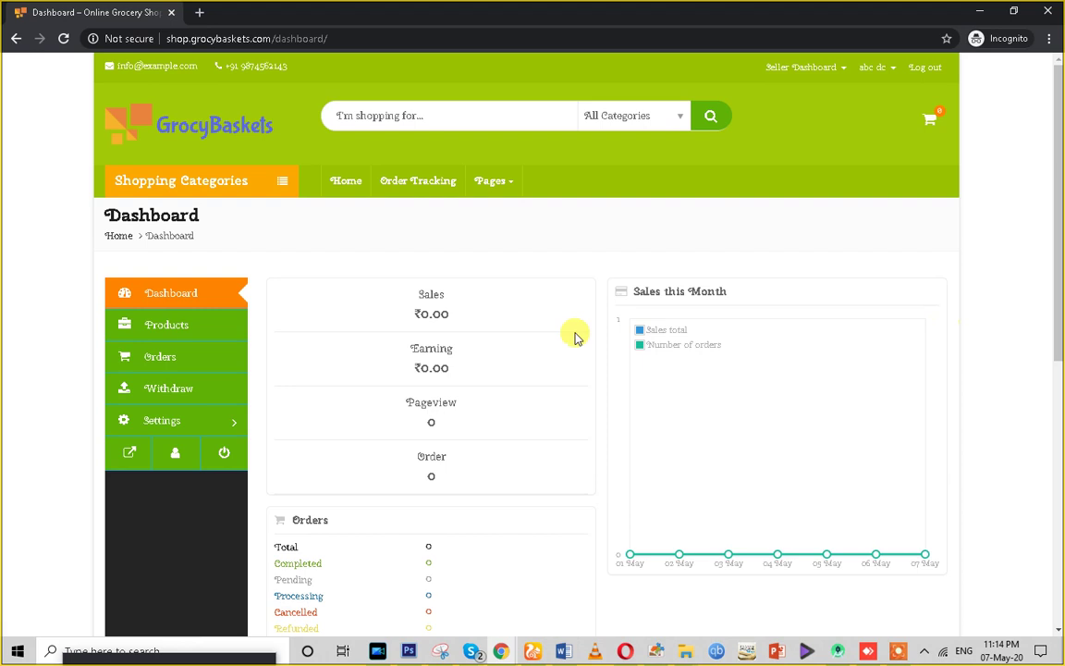
{"action": "left_click", "coordinate": [174, 332]}
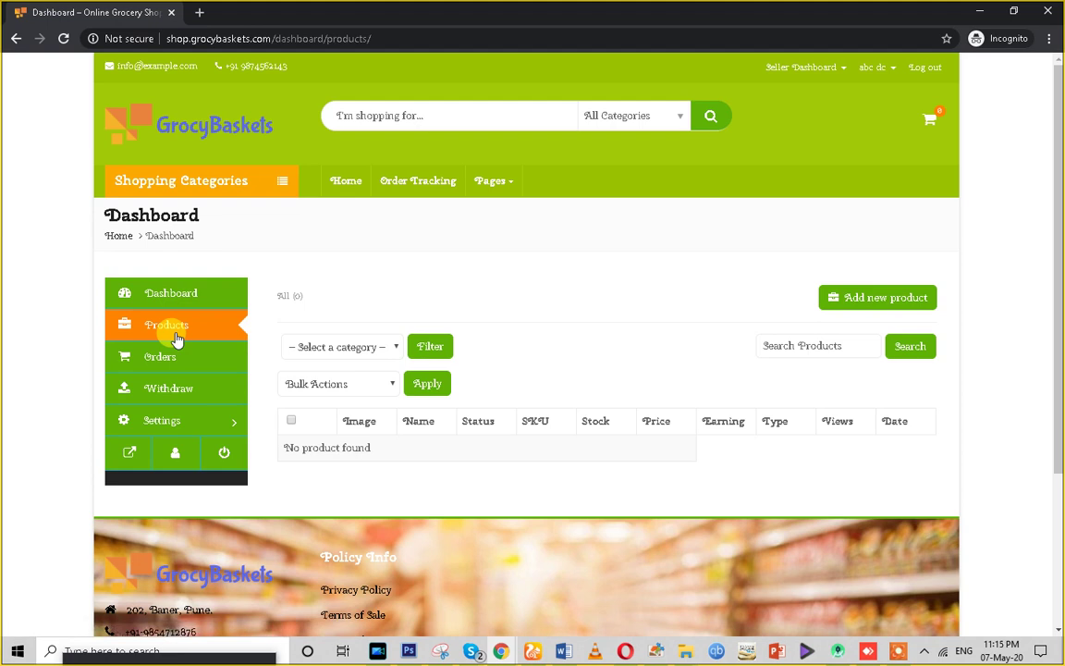
{"action": "left_click", "coordinate": [876, 299]}
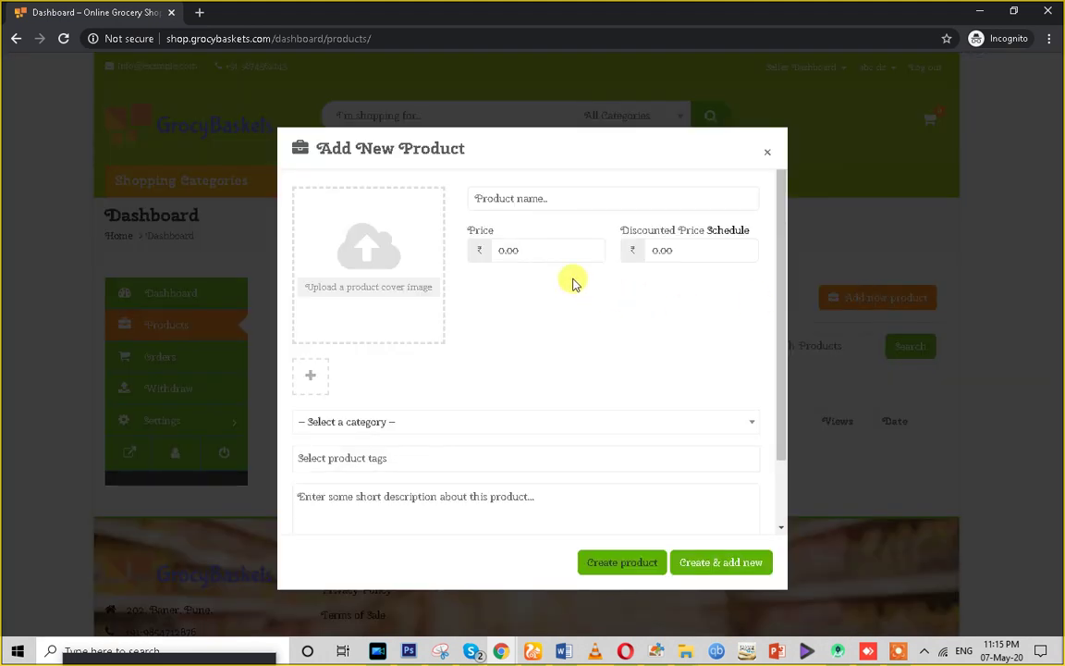
{"action": "left_click", "coordinate": [546, 198]}
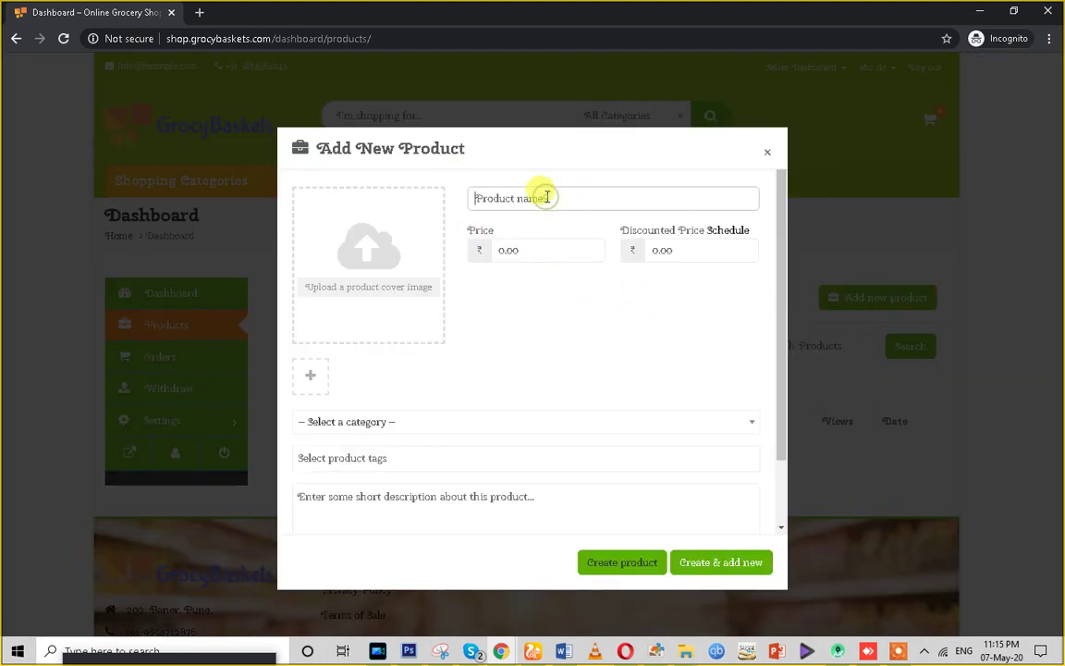
{"action": "left_click", "coordinate": [767, 151]}
{"action": "left_click", "coordinate": [358, 346]}
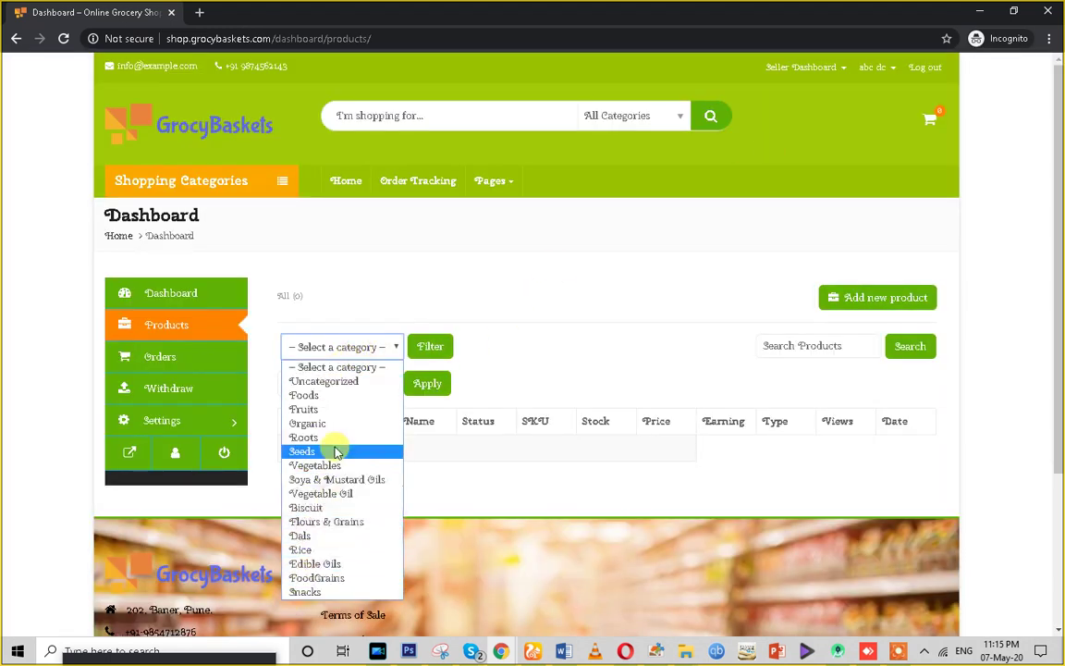
{"action": "left_click", "coordinate": [321, 395]}
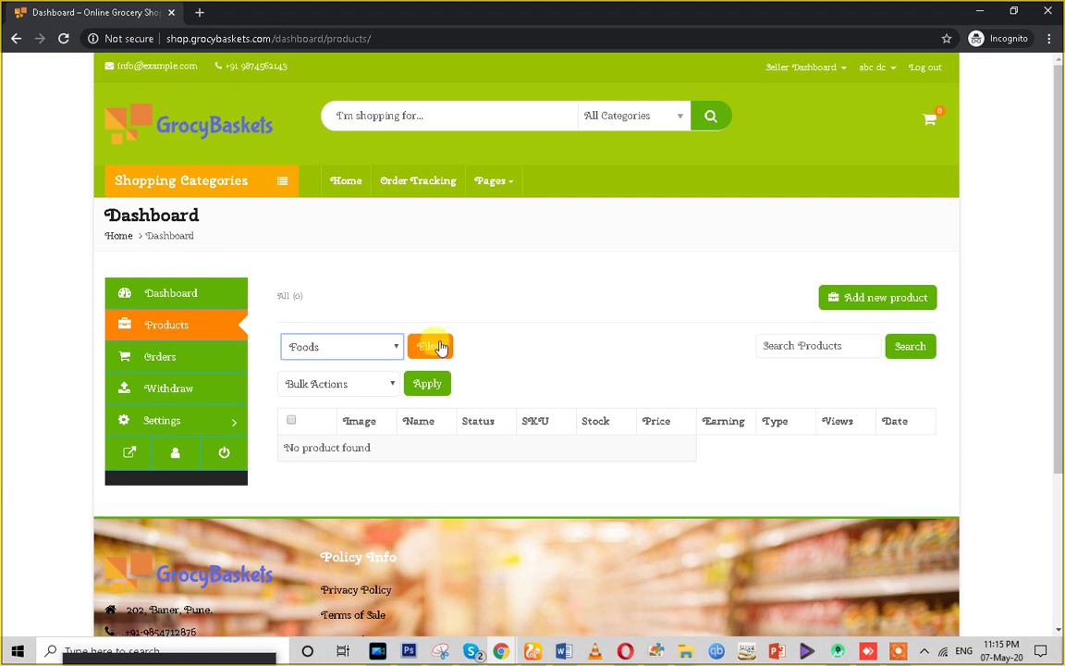
{"action": "left_click", "coordinate": [375, 387]}
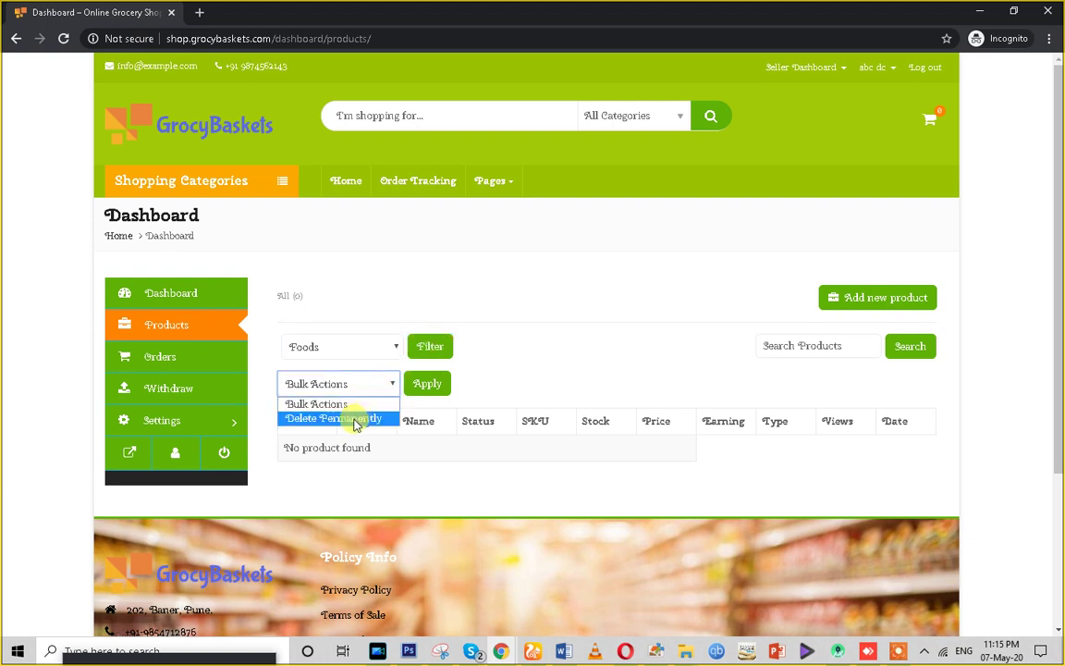
{"action": "left_click", "coordinate": [340, 404]}
{"action": "left_click", "coordinate": [430, 356]}
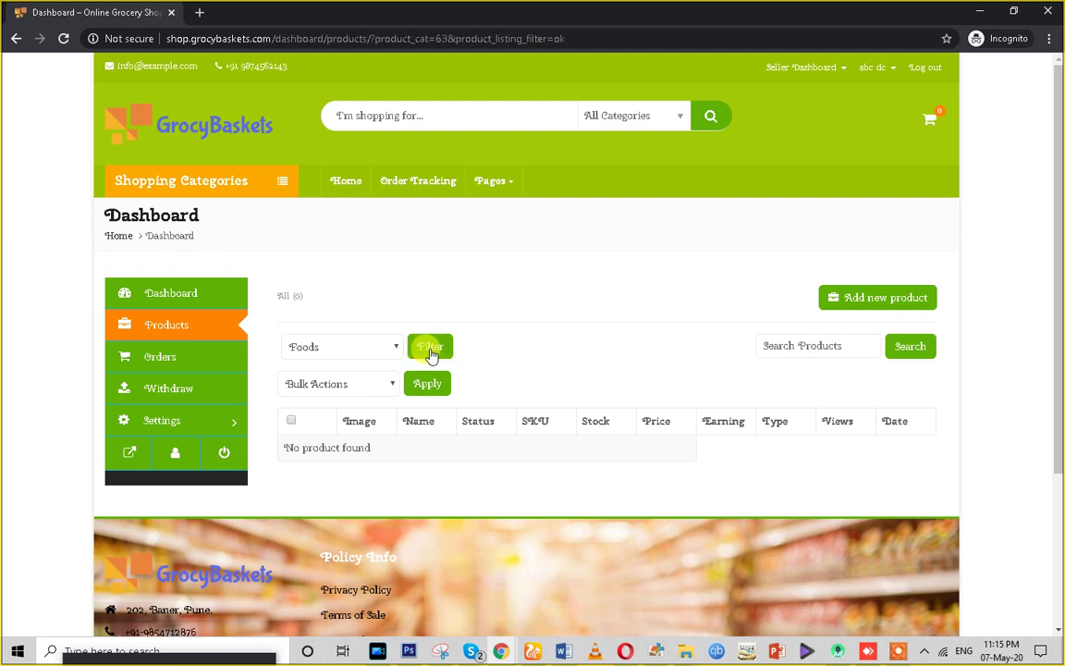
{"action": "scroll", "coordinate": [555, 355], "scroll_direction": "down", "scroll_amount": 3}
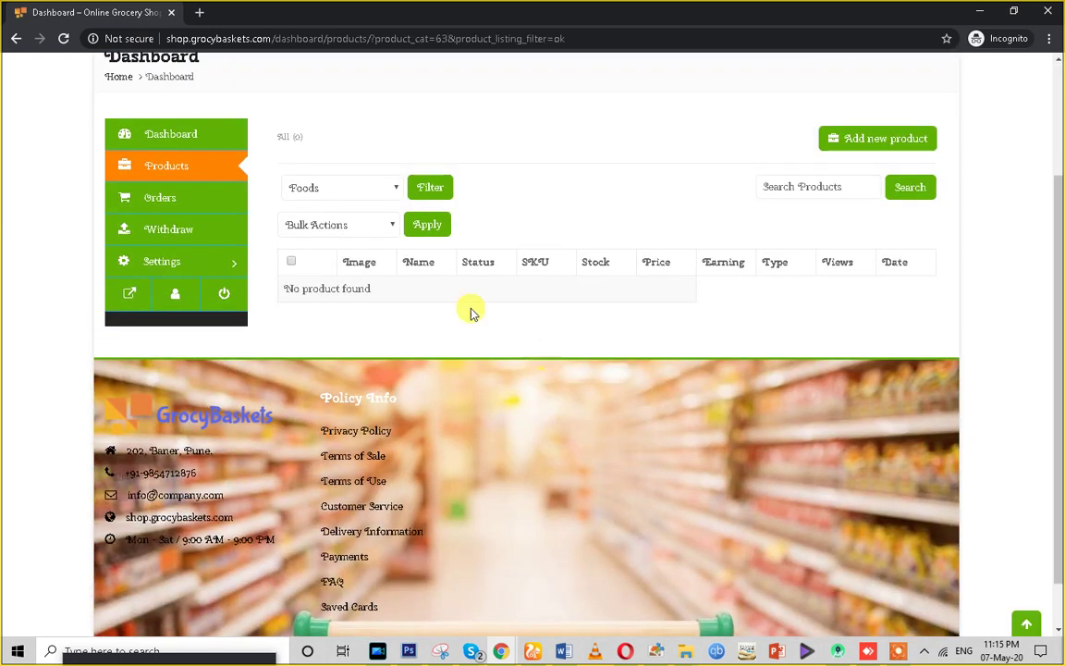
{"action": "left_click", "coordinate": [309, 187]}
{"action": "left_click", "coordinate": [308, 241]}
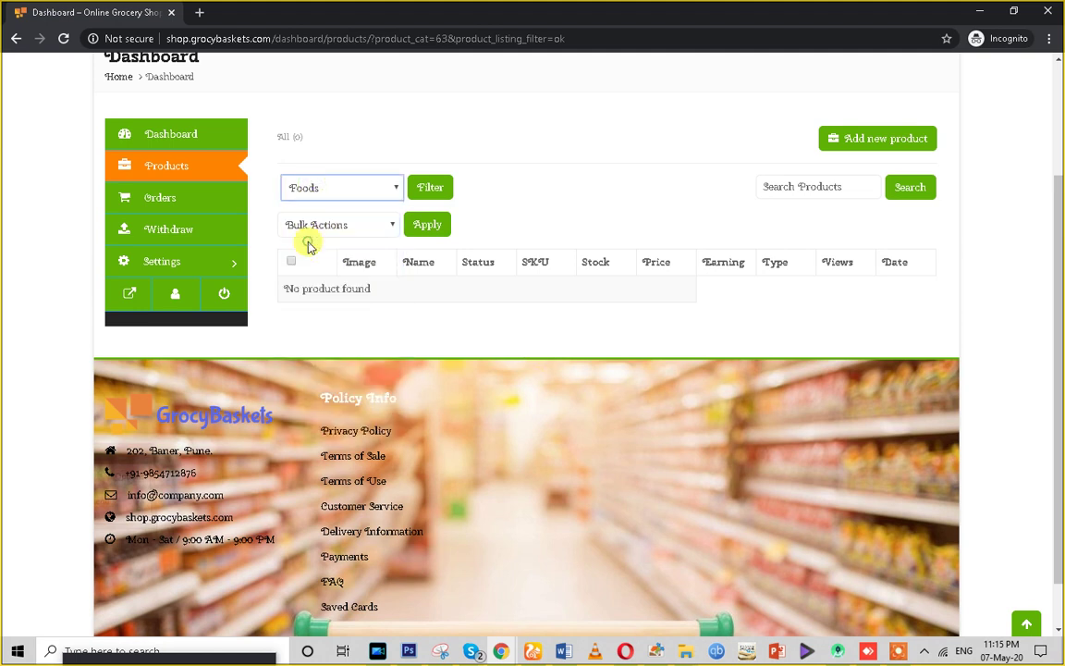
{"action": "scroll", "coordinate": [617, 242], "scroll_direction": "up", "scroll_amount": 3}
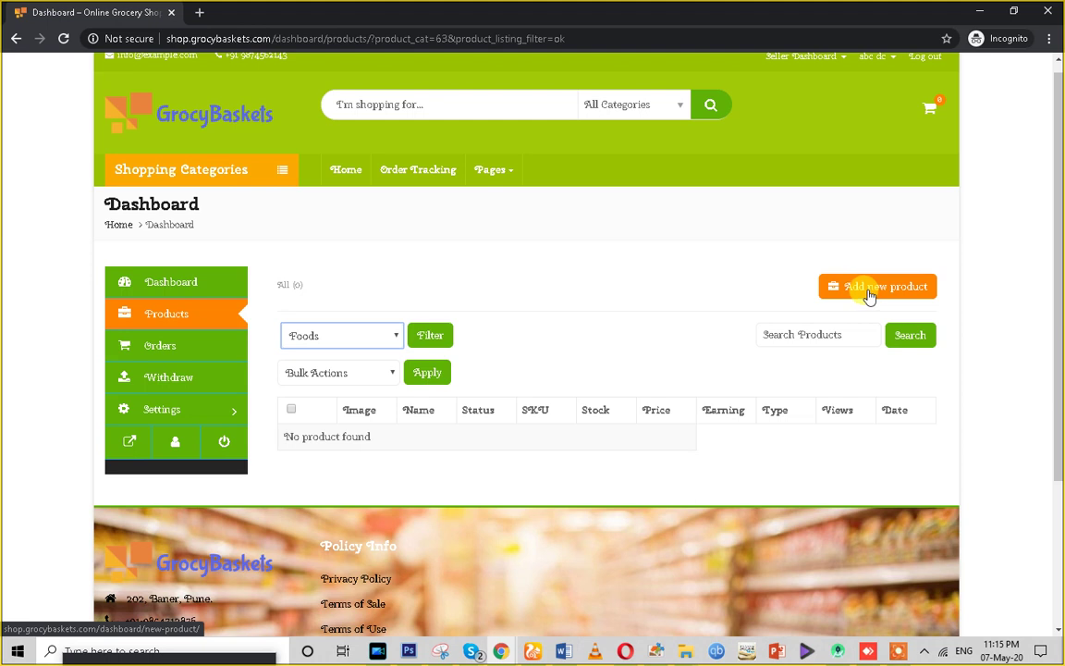
{"action": "left_click", "coordinate": [868, 294]}
{"action": "scroll", "coordinate": [462, 443], "scroll_direction": "down", "scroll_amount": 2}
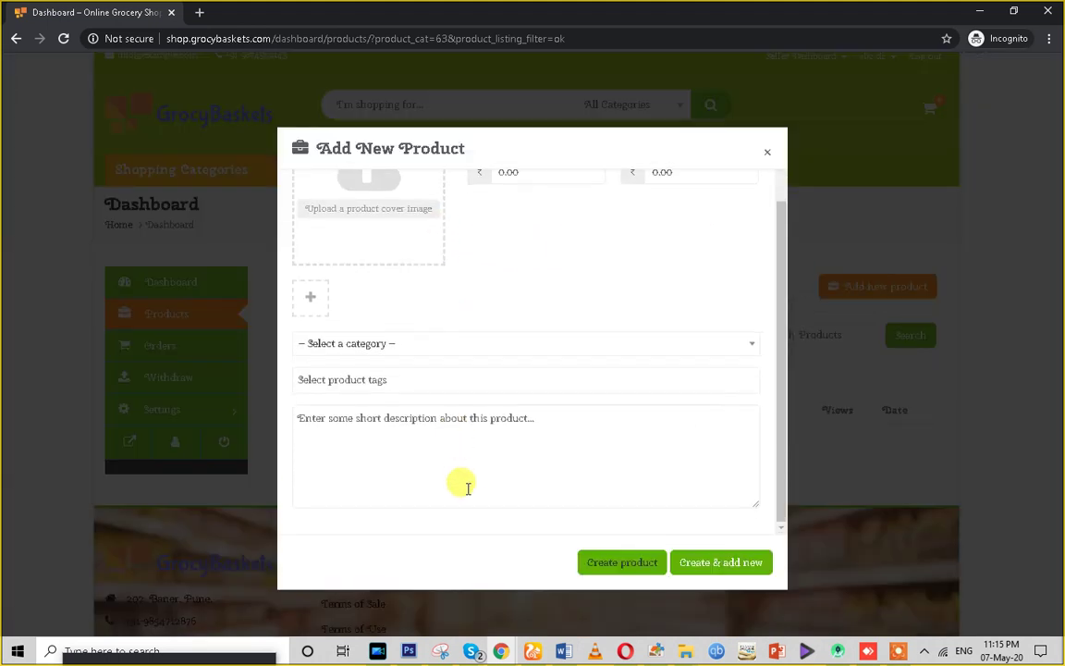
{"action": "scroll", "coordinate": [462, 484], "scroll_direction": "up", "scroll_amount": 2}
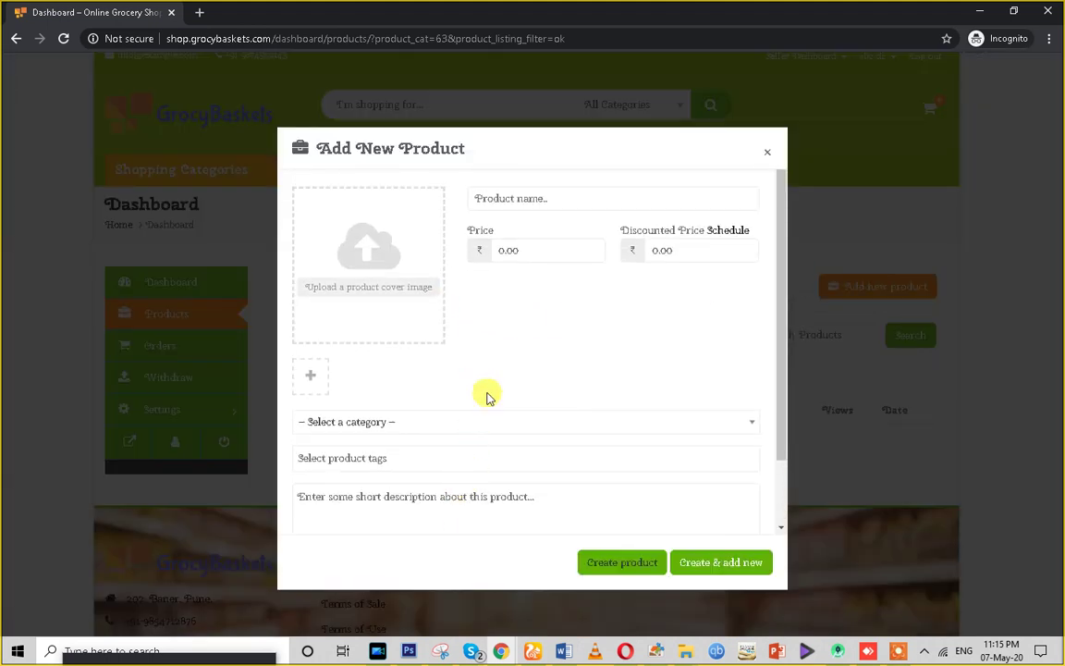
{"action": "scroll", "coordinate": [499, 381], "scroll_direction": "down", "scroll_amount": 2}
{"action": "scroll", "coordinate": [513, 367], "scroll_direction": "up", "scroll_amount": 1}
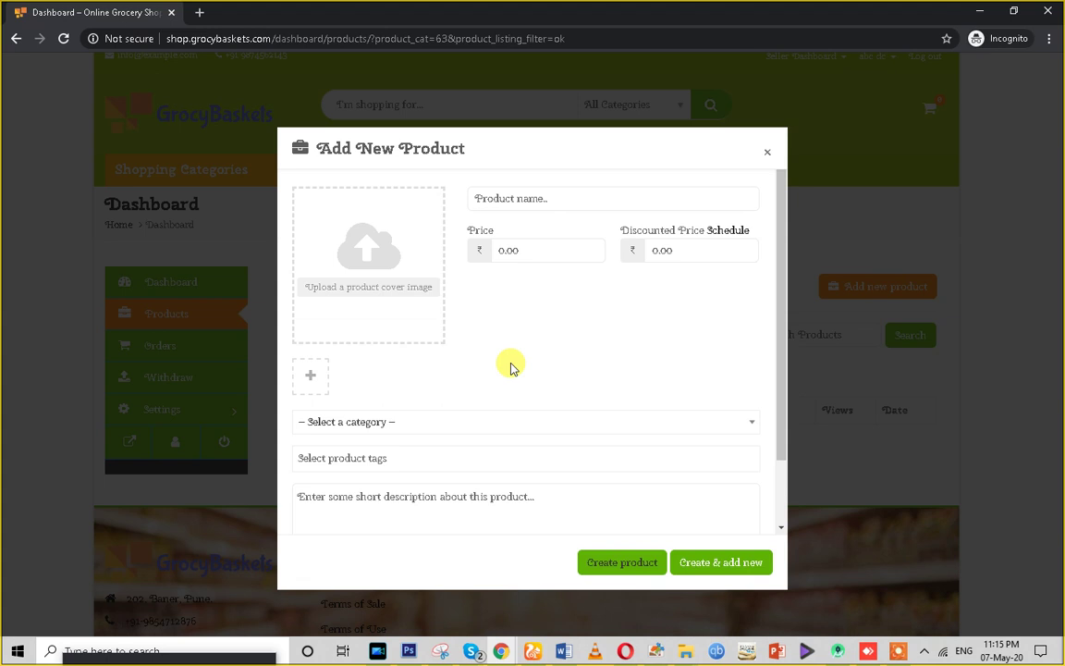
{"action": "mouse_move", "coordinate": [500, 650]}
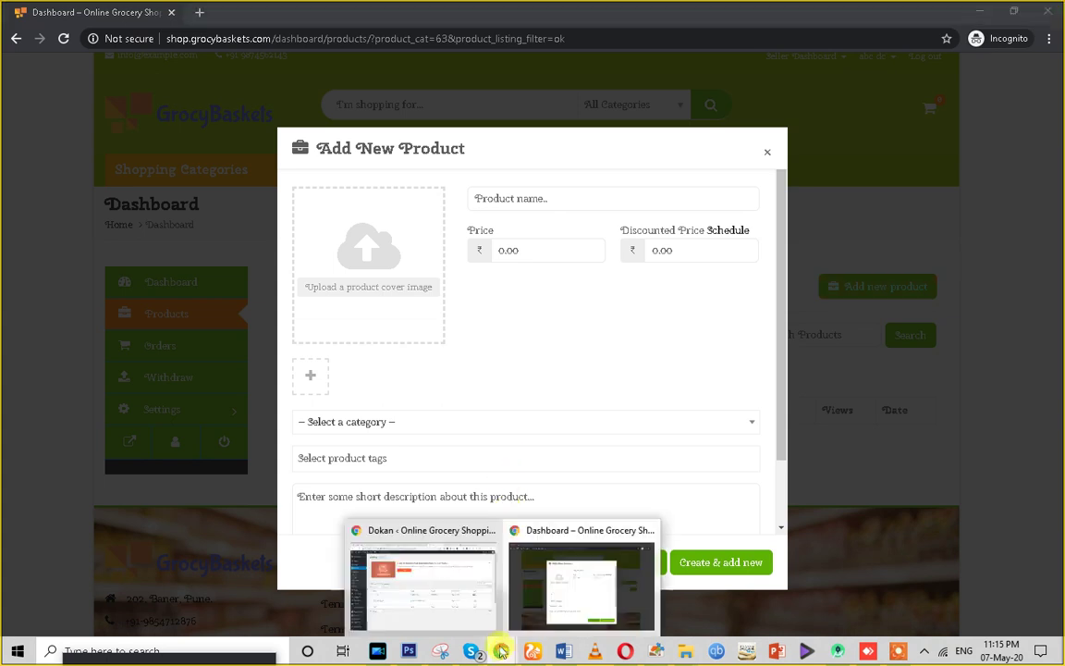
- In the WordPress admin window, open the shop's All Products list from the sidebar
{"action": "left_click", "coordinate": [431, 592]}
{"action": "scroll", "coordinate": [112, 518], "scroll_direction": "down", "scroll_amount": 2}
{"action": "mouse_move", "coordinate": [42, 459]}
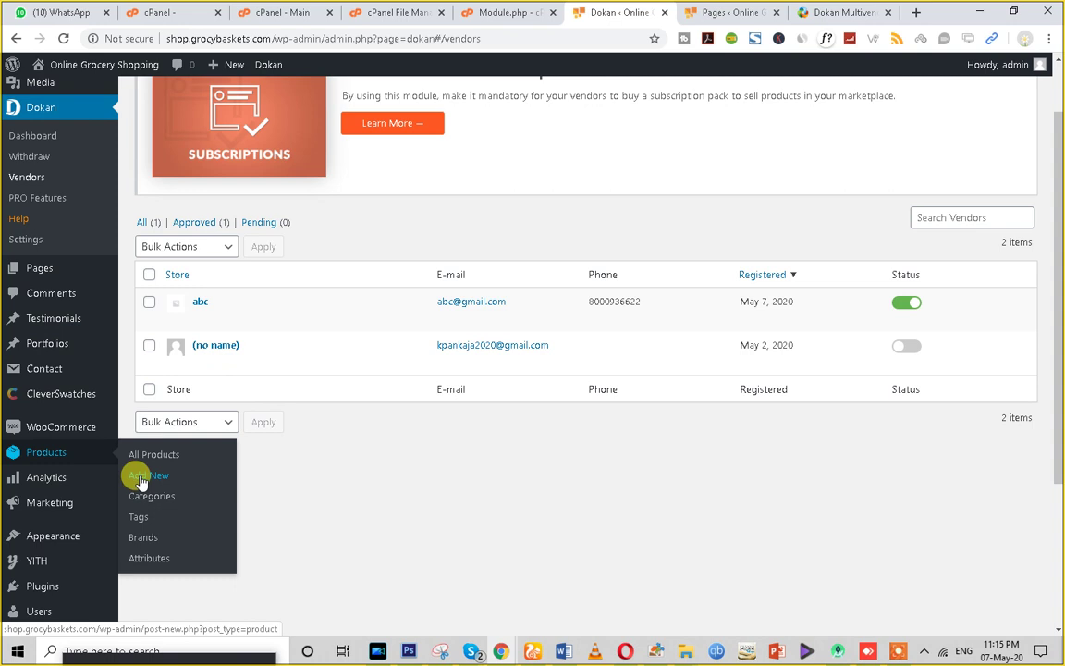
{"action": "left_click", "coordinate": [60, 455]}
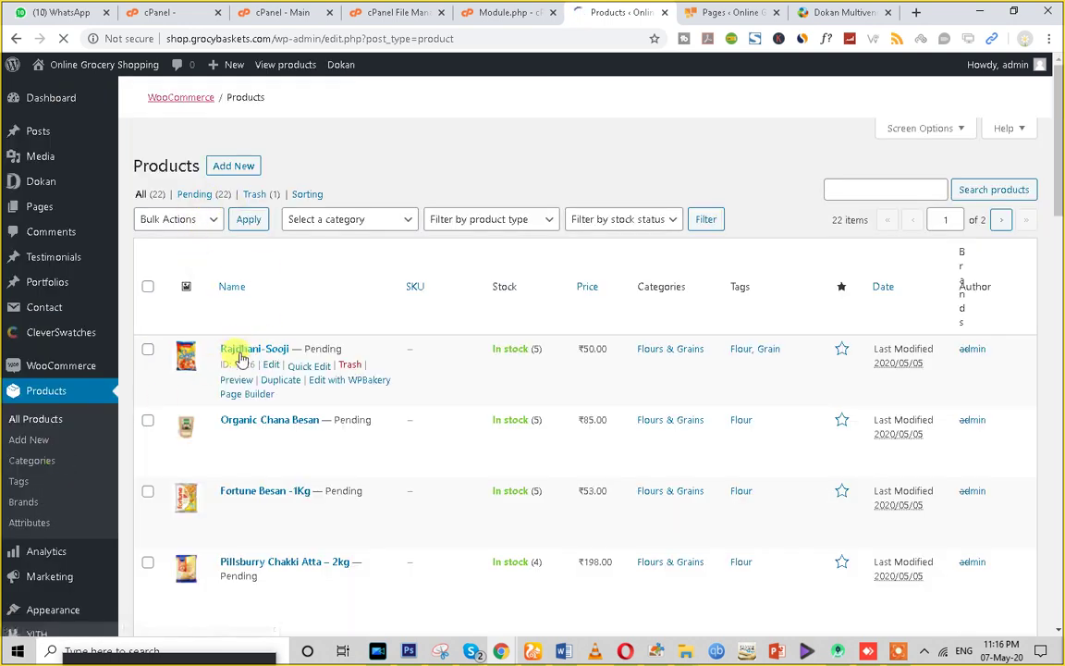
{"action": "left_click", "coordinate": [233, 166]}
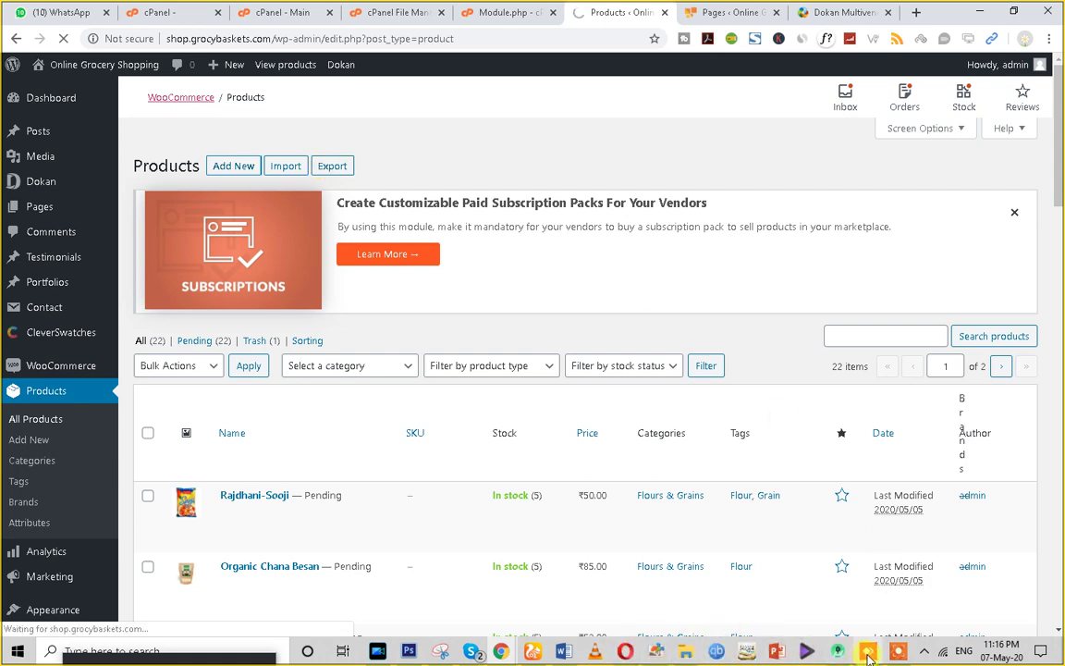
- Upload 5e02079d0b749icon.png from Downloads as the new product's cover image
{"action": "mouse_move", "coordinate": [500, 650]}
{"action": "left_click", "coordinate": [579, 615]}
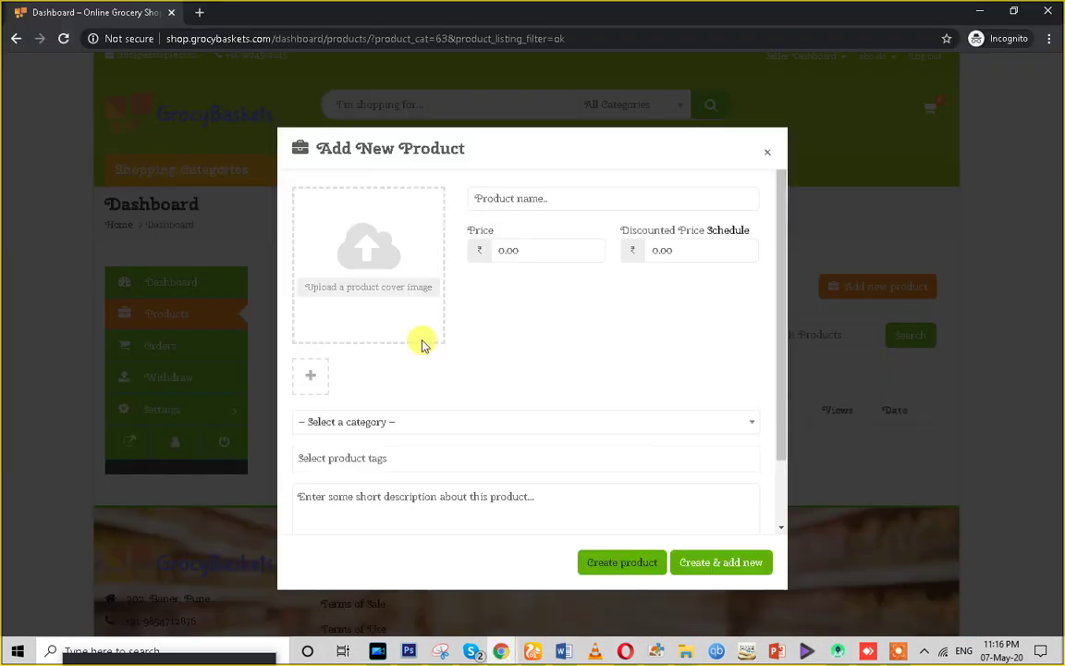
{"action": "left_click", "coordinate": [367, 289]}
{"action": "left_click", "coordinate": [535, 346]}
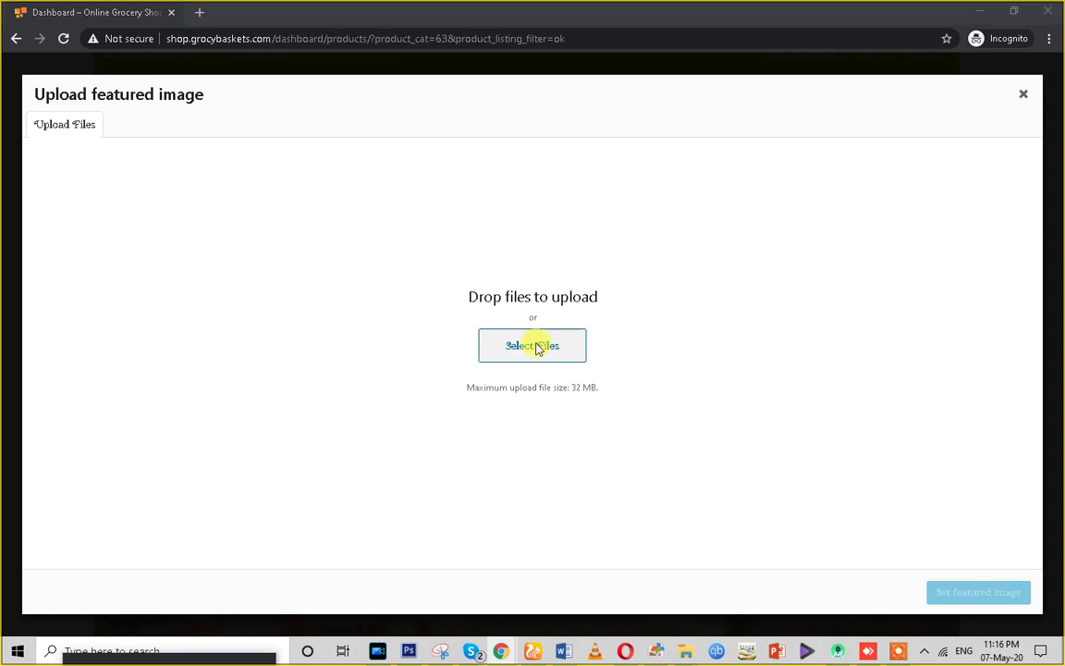
{"action": "left_click", "coordinate": [919, 77]}
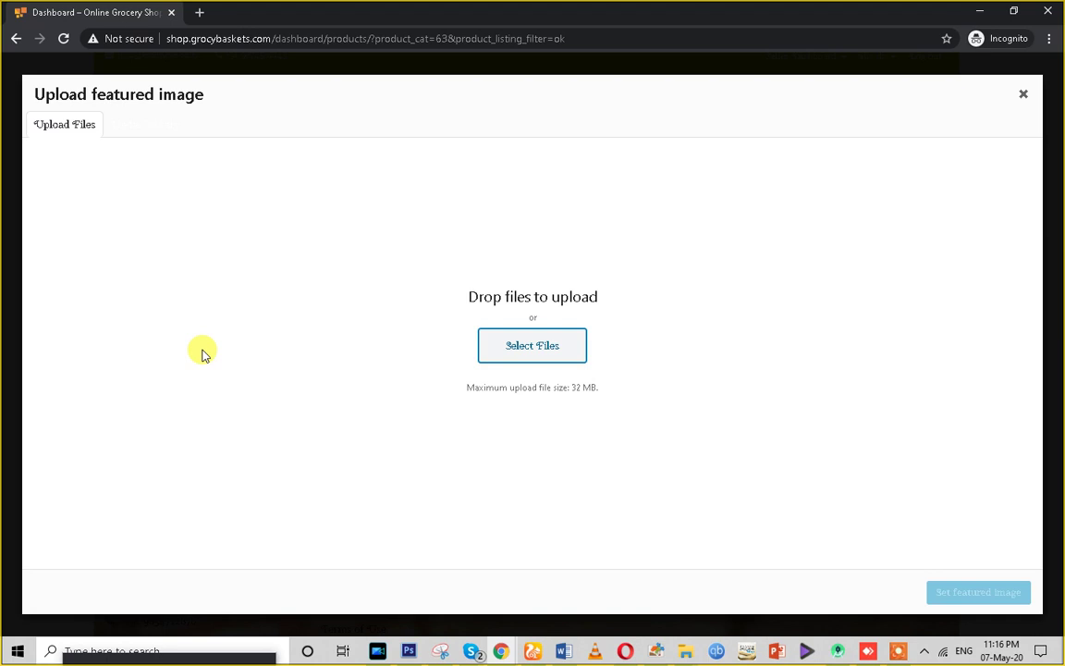
{"action": "left_click", "coordinate": [500, 350]}
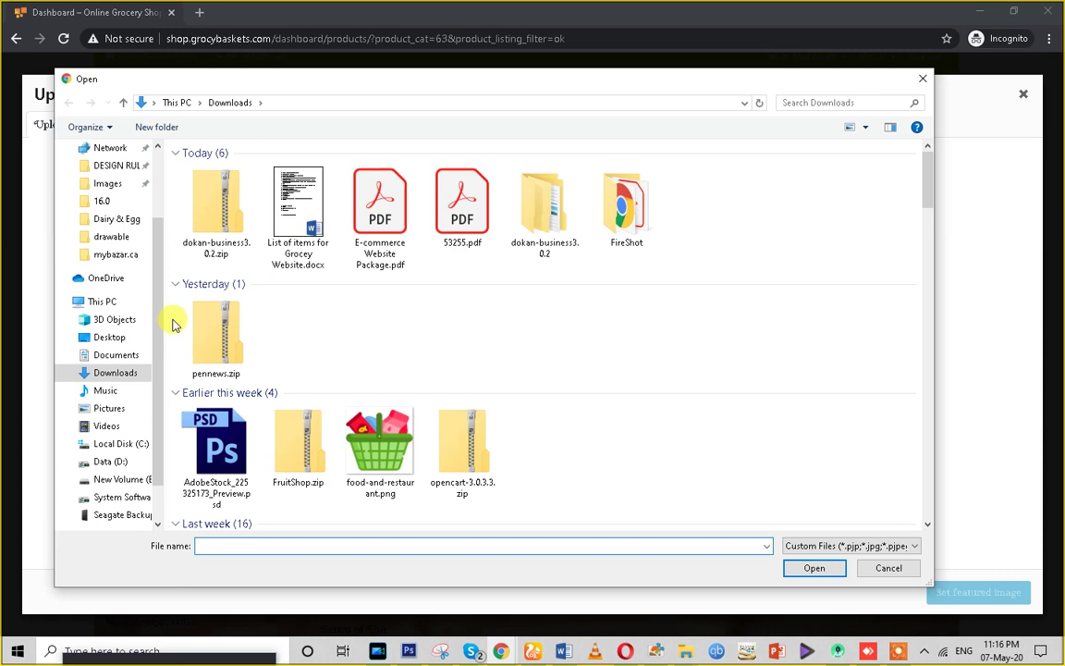
{"action": "scroll", "coordinate": [786, 333], "scroll_direction": "down", "scroll_amount": 5}
{"action": "scroll", "coordinate": [569, 332], "scroll_direction": "up", "scroll_amount": 3}
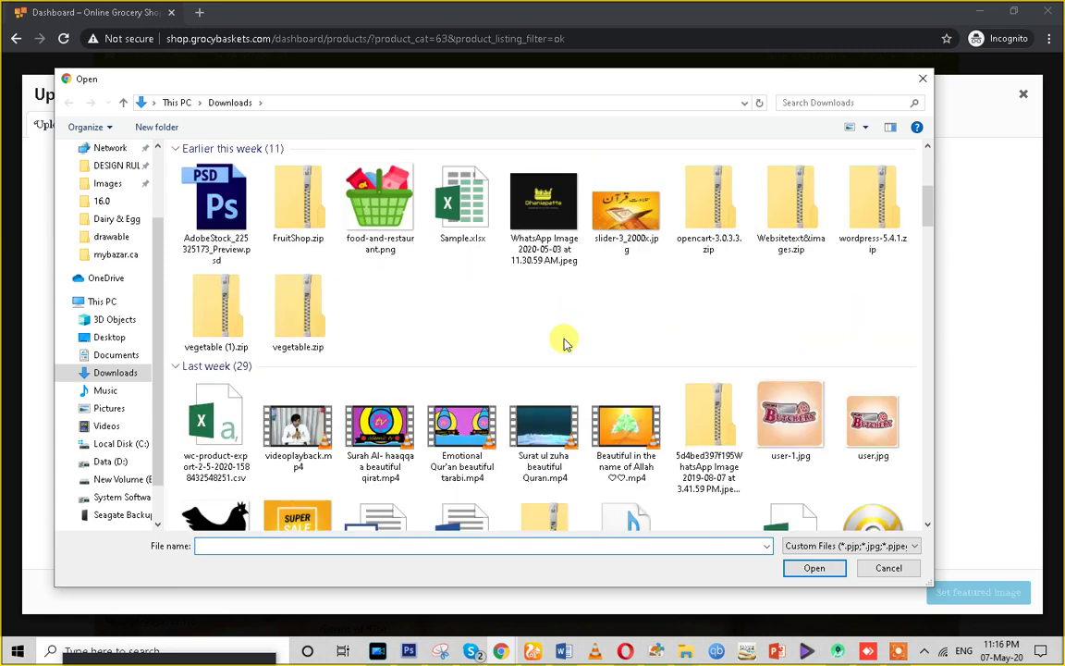
{"action": "scroll", "coordinate": [702, 435], "scroll_direction": "down", "scroll_amount": 2}
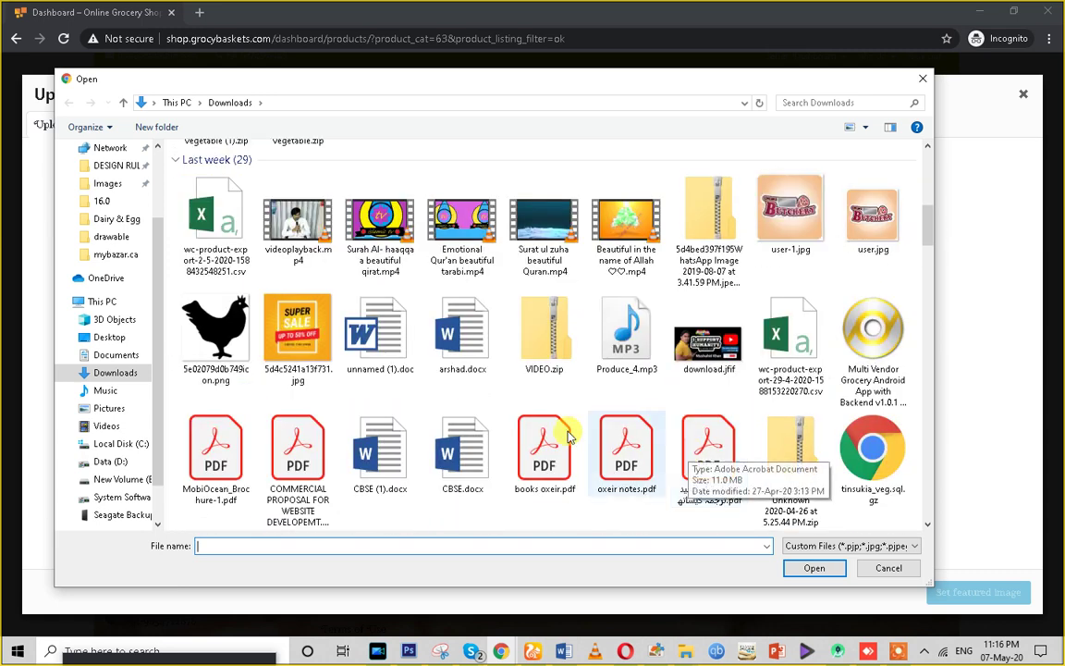
{"action": "left_click", "coordinate": [198, 349]}
{"action": "left_click", "coordinate": [814, 567]}
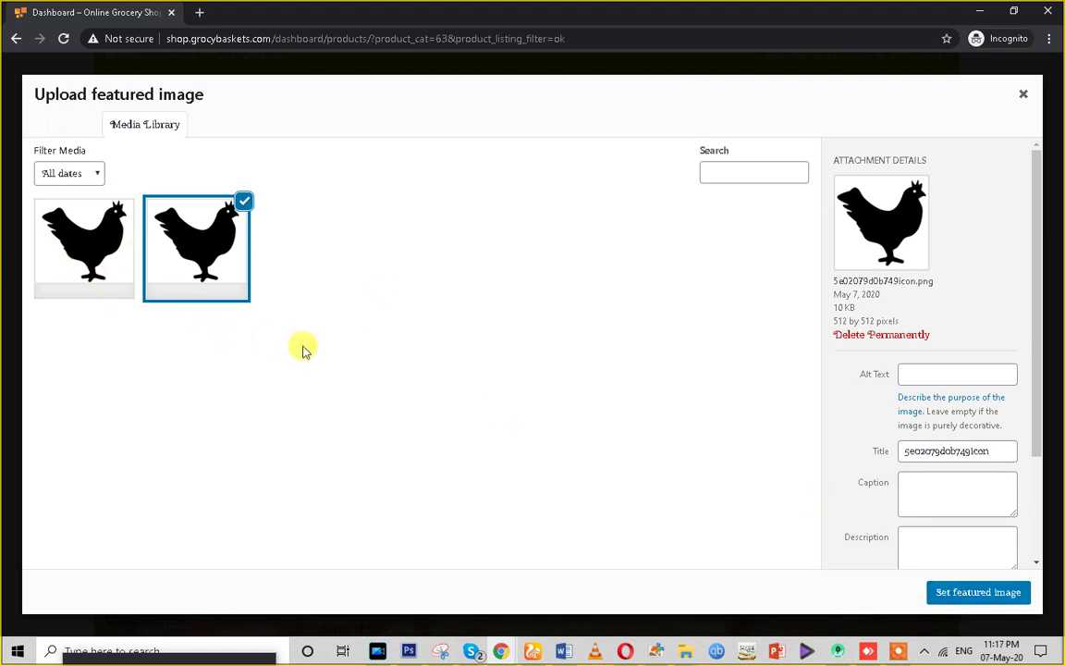
- Give the hen image alt text and description 'chicken' and set it as featured image
{"action": "left_click", "coordinate": [945, 373]}
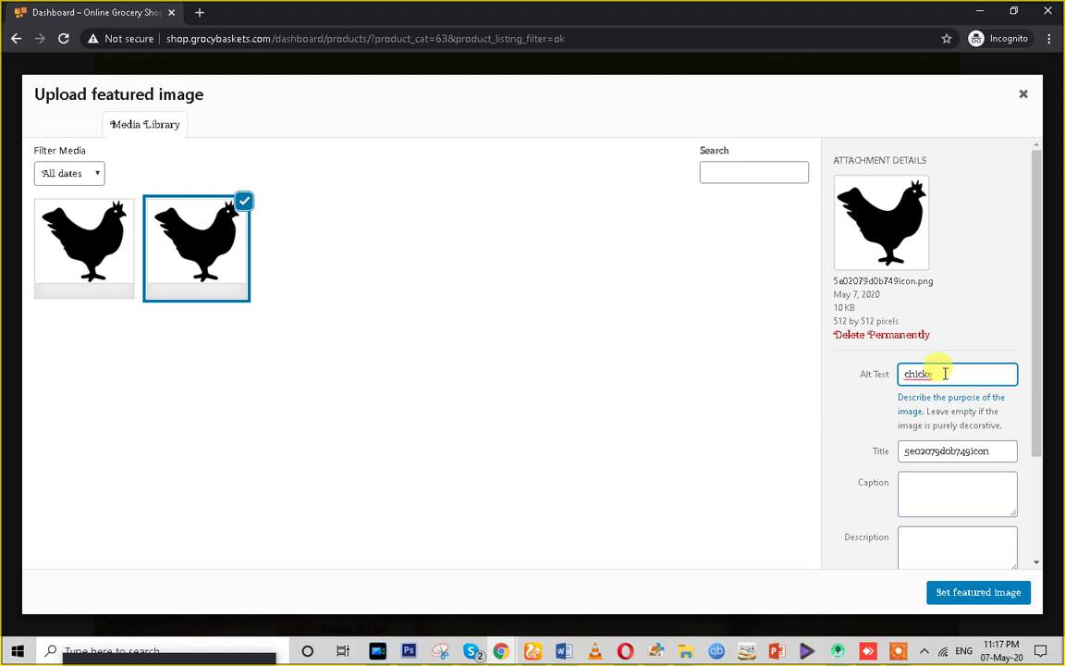
{"action": "double_click", "coordinate": [944, 374]}
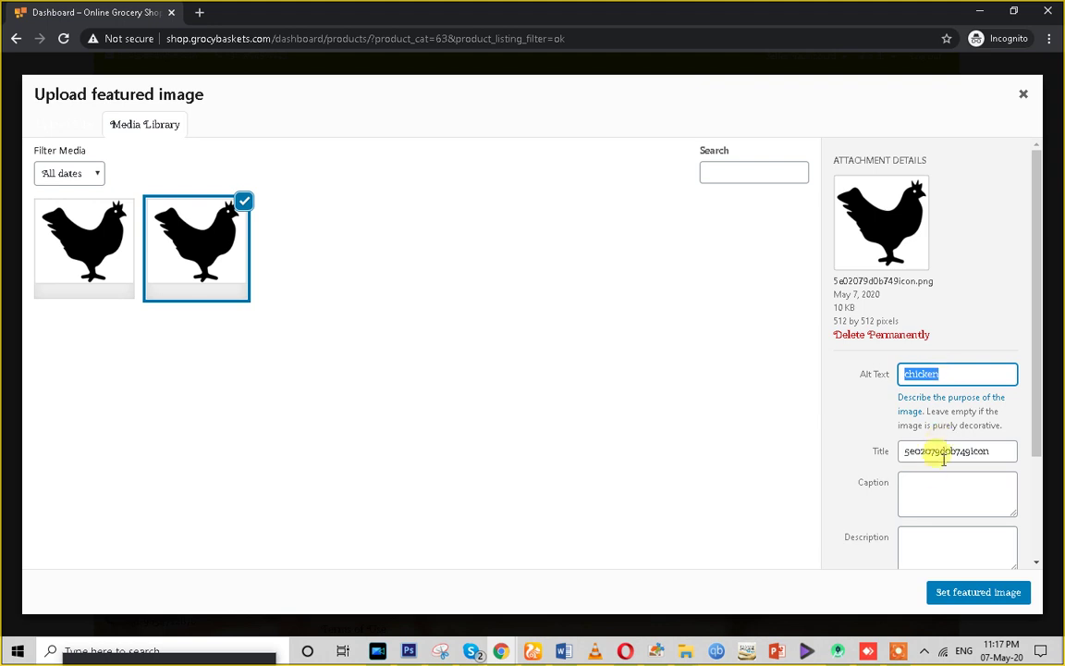
{"action": "scroll", "coordinate": [928, 462], "scroll_direction": "down", "scroll_amount": 2}
{"action": "left_click", "coordinate": [922, 417]}
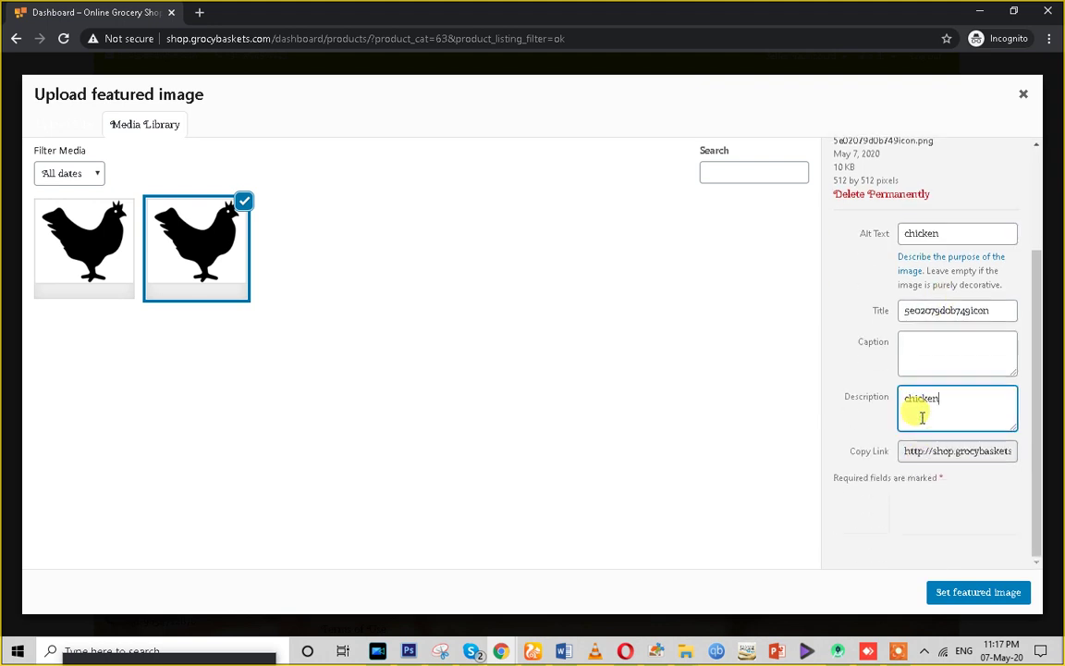
{"action": "double_click", "coordinate": [936, 233]}
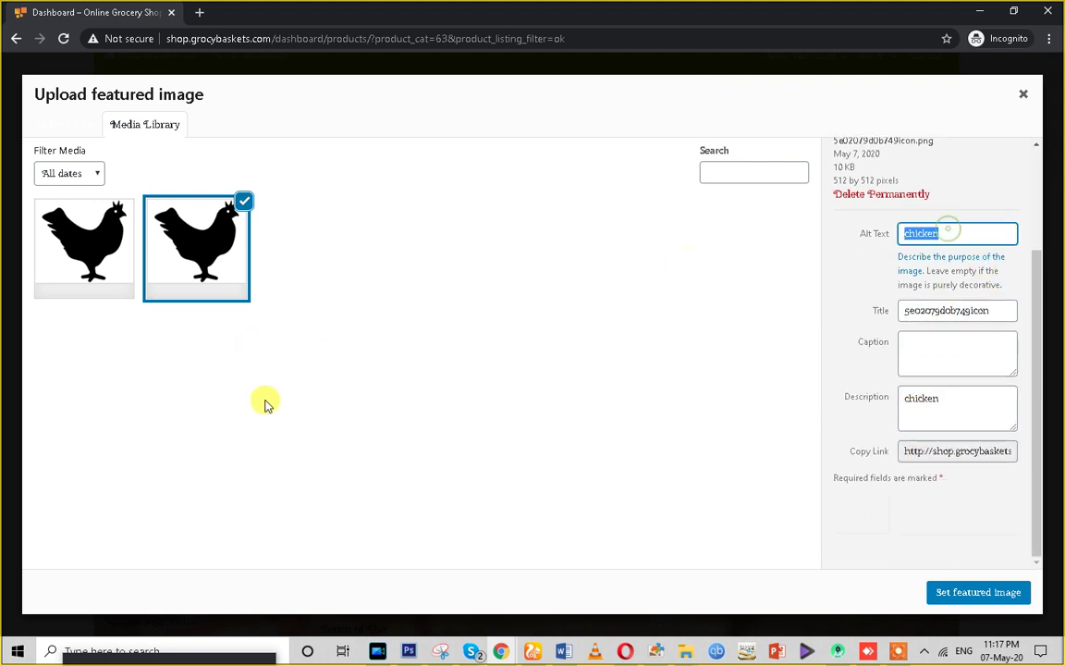
{"action": "left_click", "coordinate": [946, 233]}
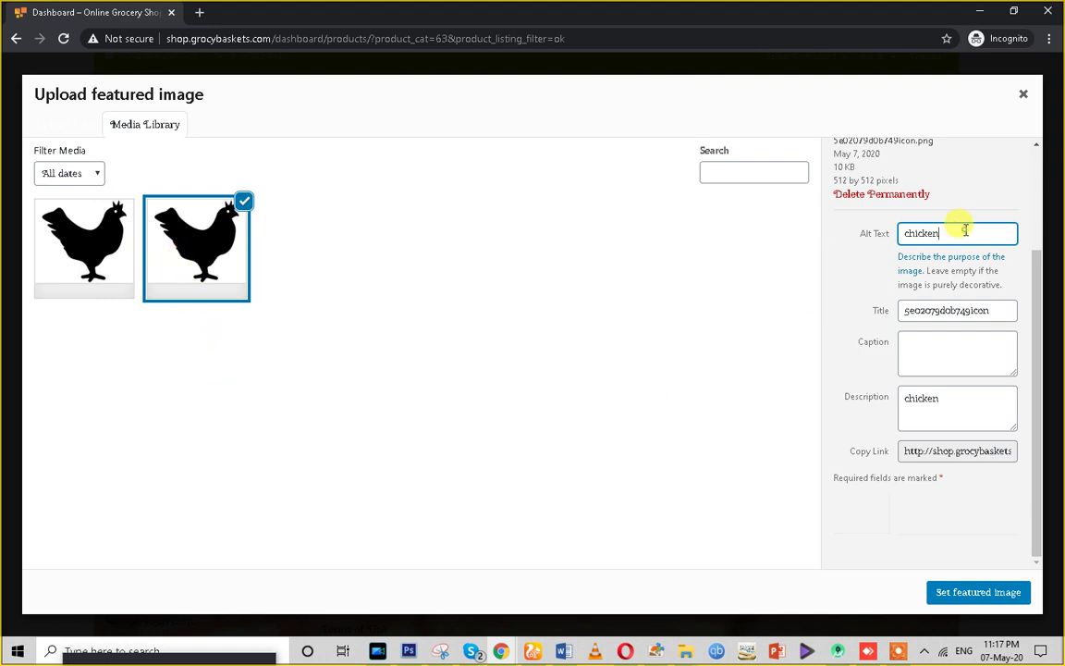
{"action": "left_click", "coordinate": [927, 404]}
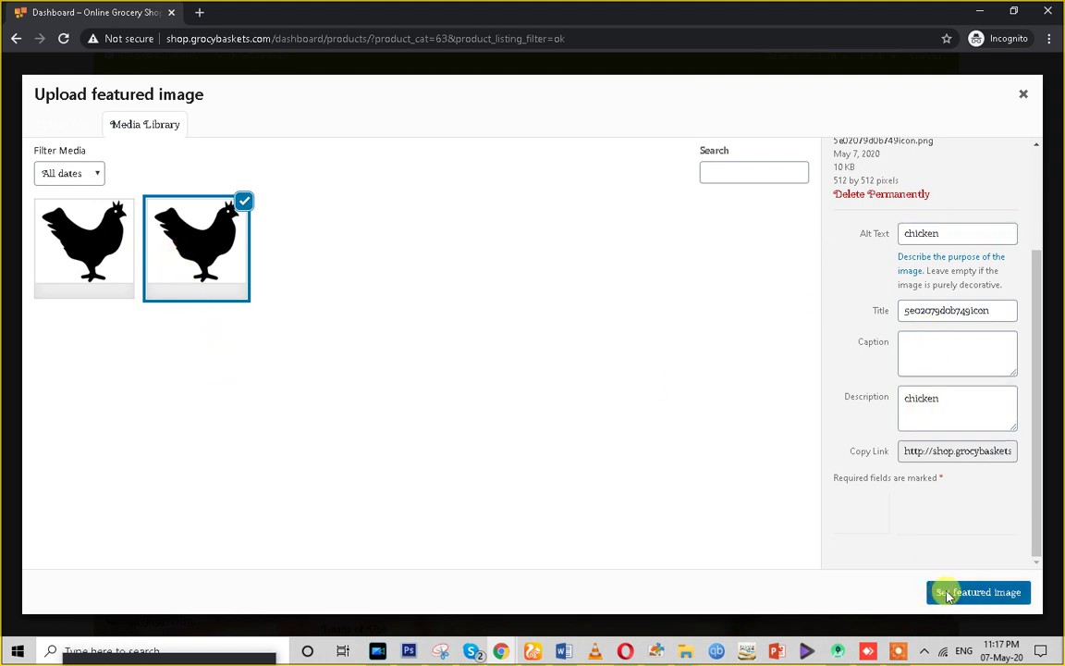
{"action": "left_click", "coordinate": [943, 595]}
{"action": "mouse_move", "coordinate": [438, 288]}
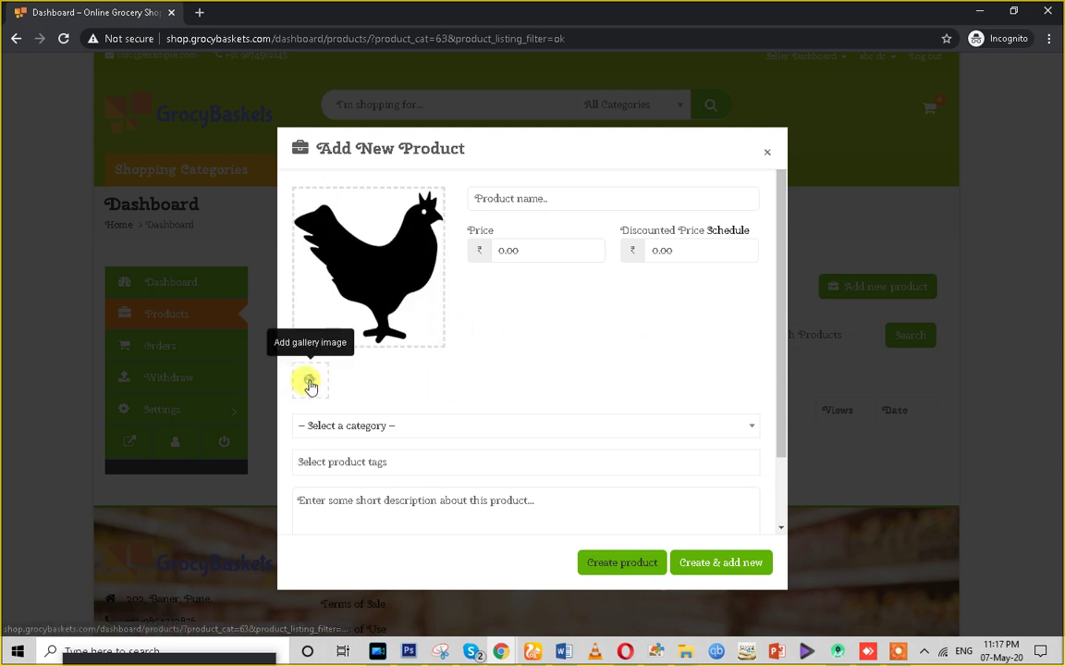
{"action": "left_click", "coordinate": [313, 385]}
- Name the product 'chicken', price it 200 with discounted price 148, in category Foods
{"action": "left_click", "coordinate": [83, 273]}
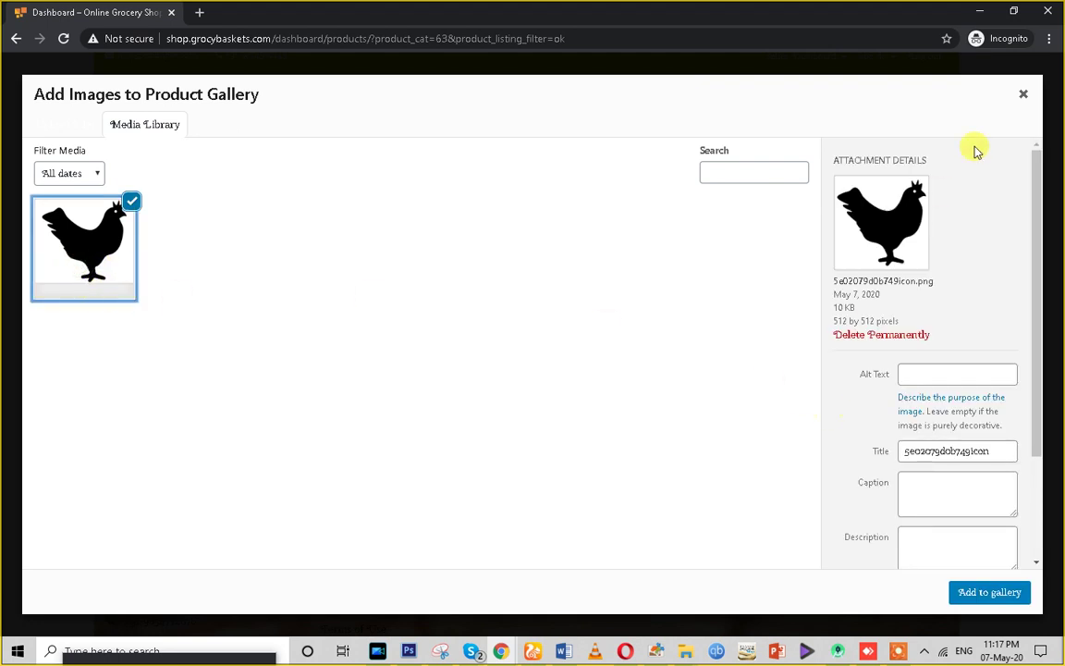
{"action": "left_click", "coordinate": [1023, 95]}
{"action": "left_click", "coordinate": [514, 197]}
{"action": "type", "text": "chicken"}
{"action": "left_click", "coordinate": [515, 250]}
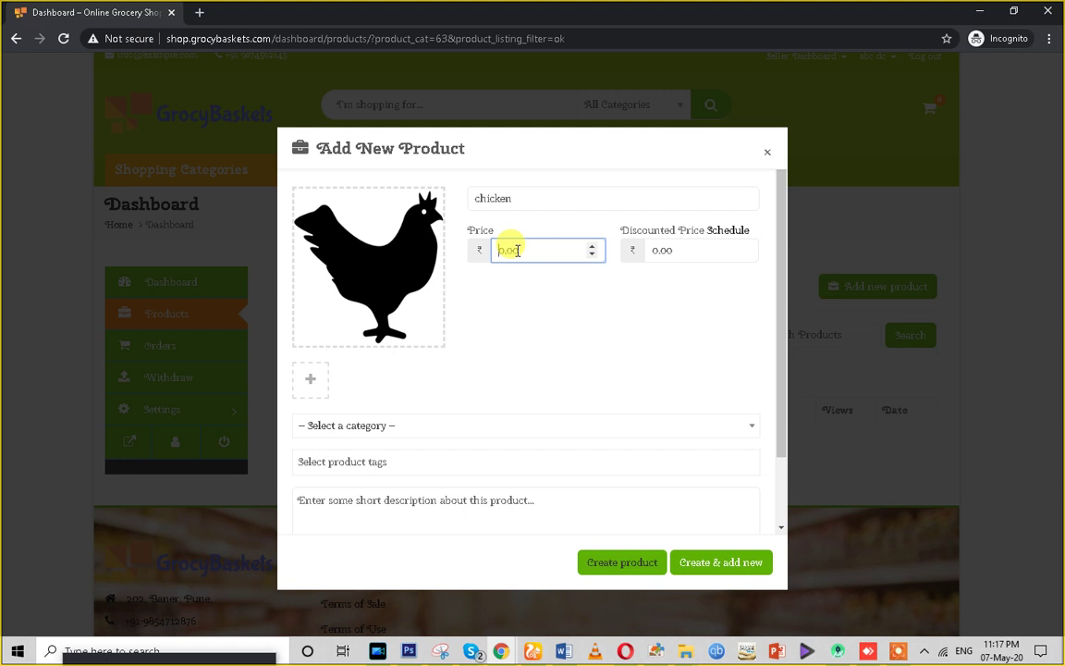
{"action": "left_click", "coordinate": [665, 250]}
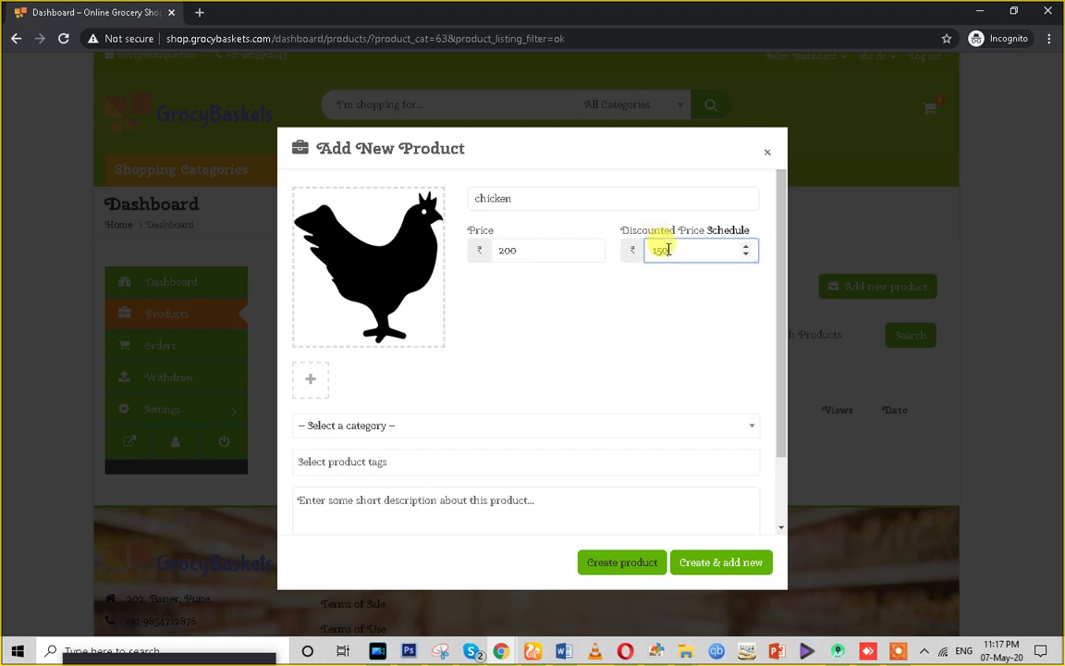
{"action": "type", "text": "150"}
{"action": "key", "text": "Down"}
{"action": "key", "text": "Down"}
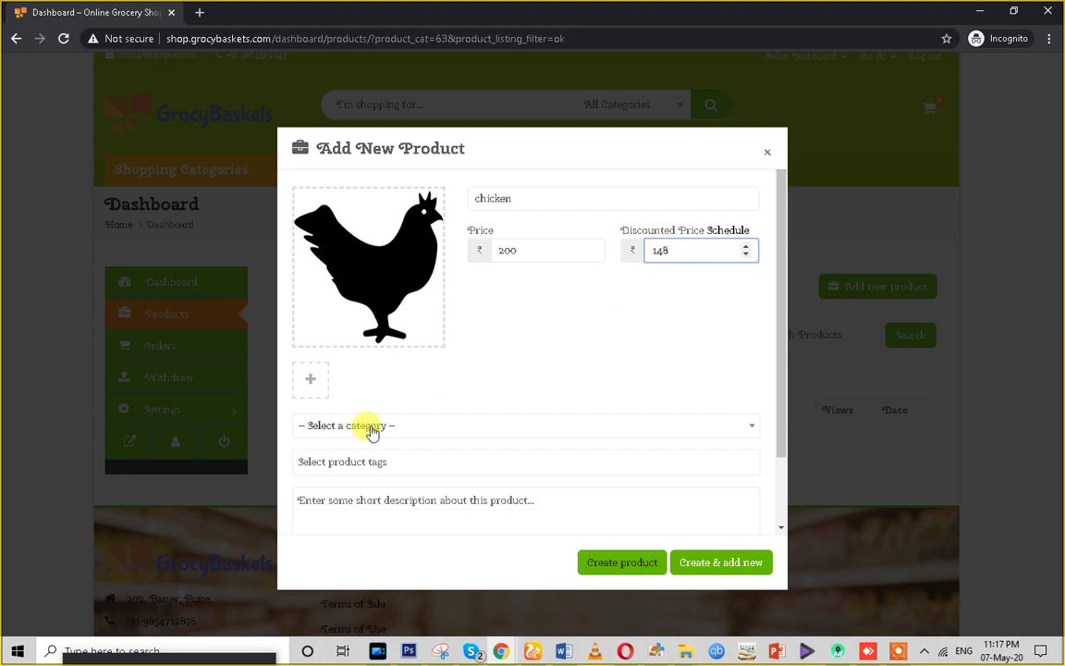
{"action": "left_click", "coordinate": [371, 430]}
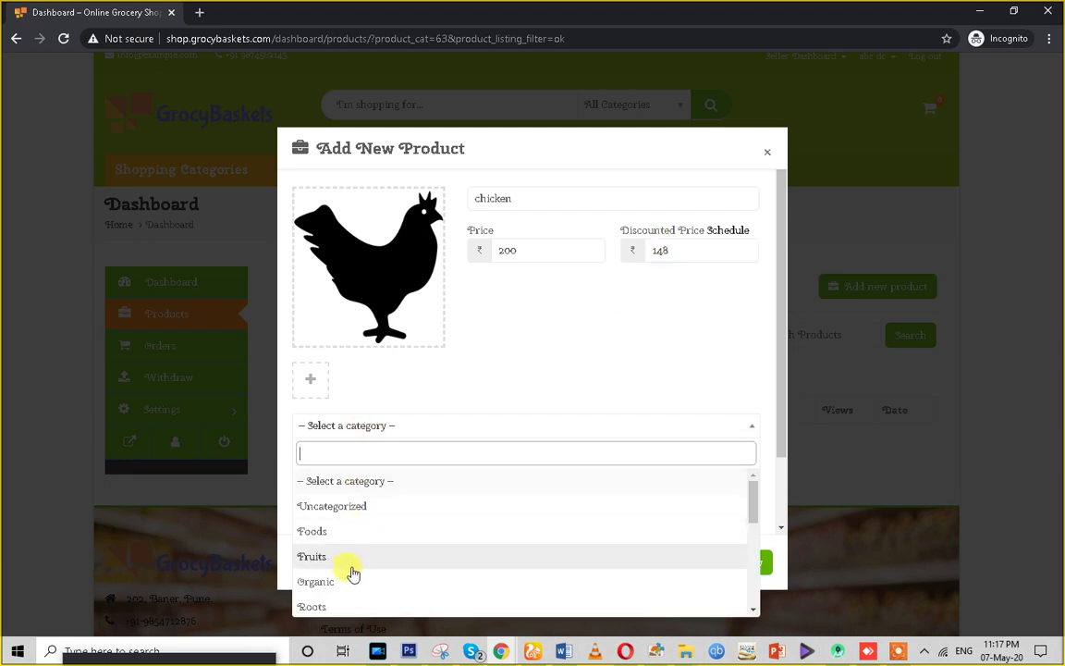
{"action": "left_click", "coordinate": [334, 532]}
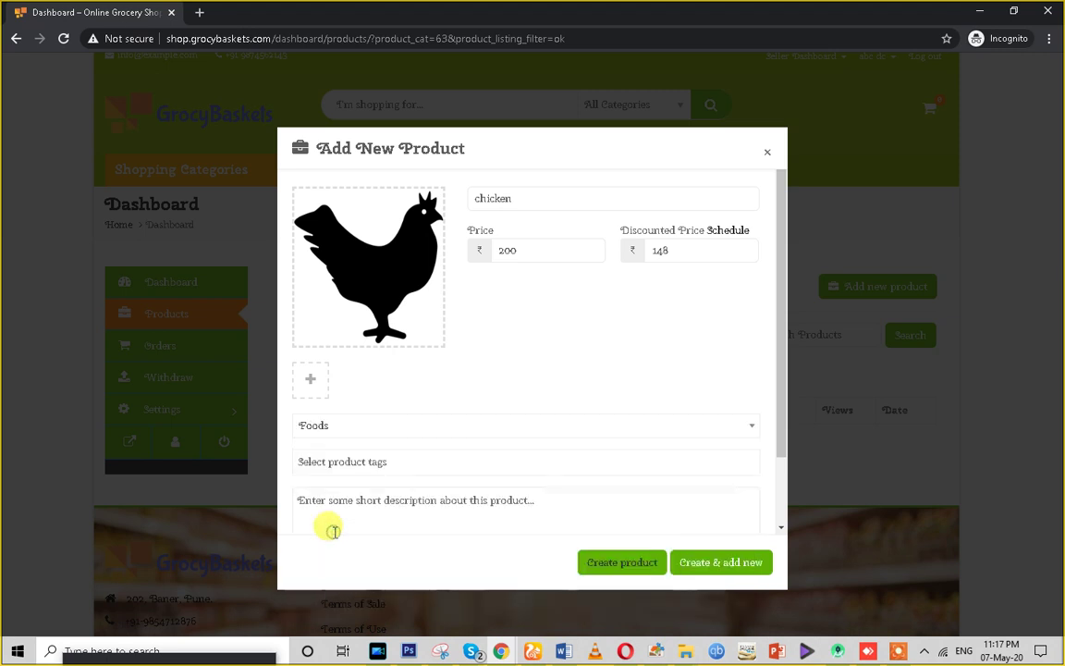
- Tag the product Foods, Fruits and Organic
{"action": "scroll", "coordinate": [416, 490], "scroll_direction": "down", "scroll_amount": 2}
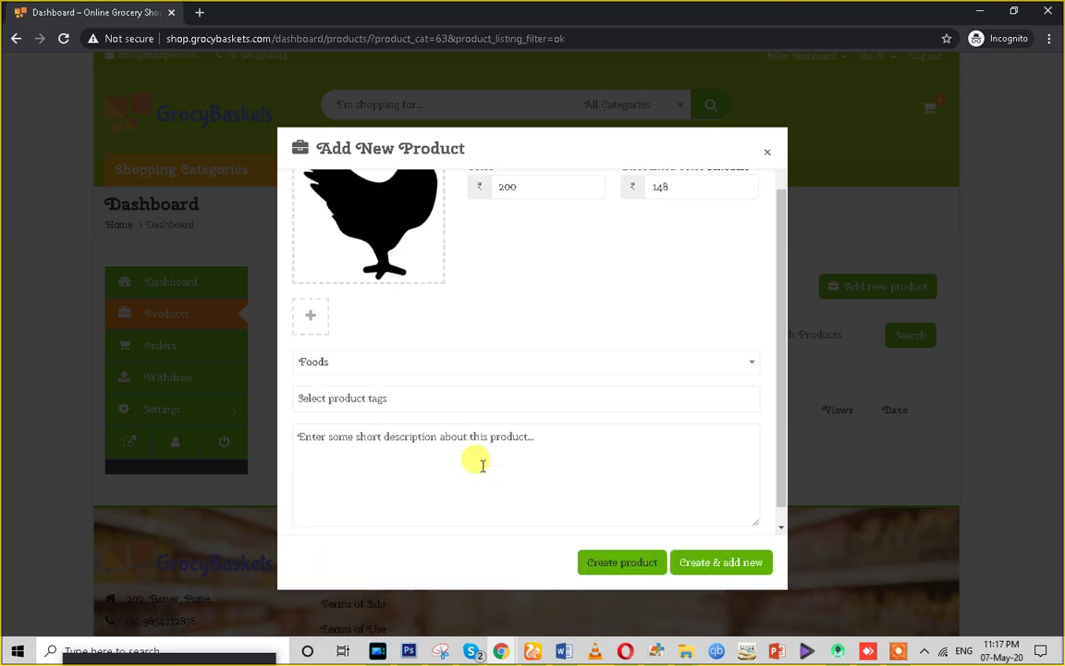
{"action": "left_click", "coordinate": [350, 387]}
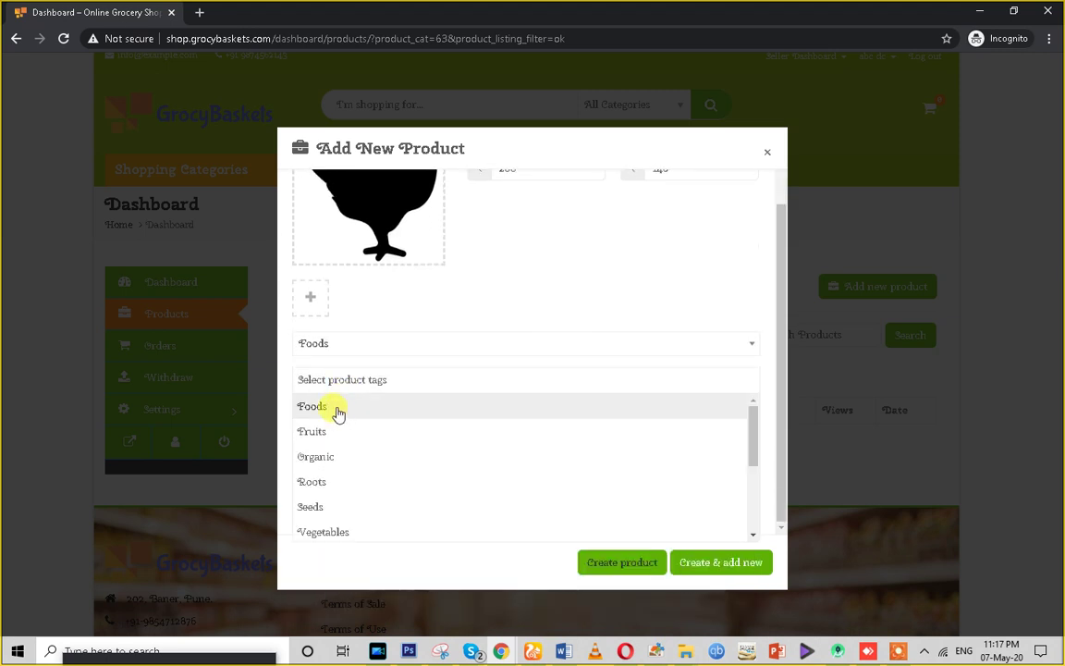
{"action": "left_click", "coordinate": [347, 405]}
{"action": "left_click", "coordinate": [370, 394]}
{"action": "left_click", "coordinate": [337, 434]}
{"action": "left_click", "coordinate": [440, 392]}
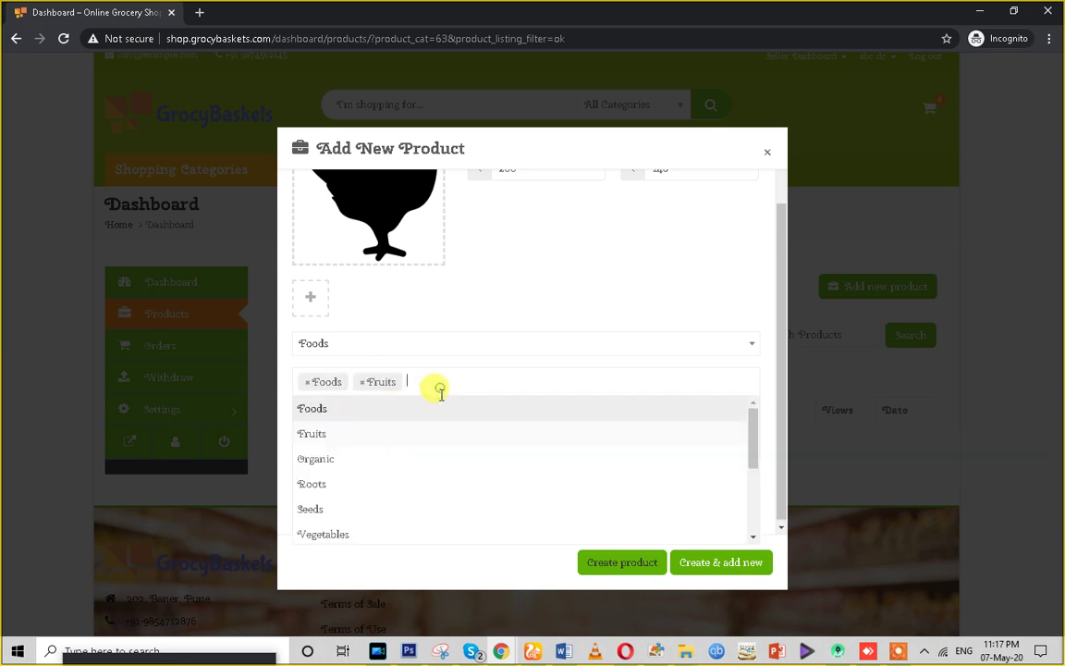
{"action": "left_click", "coordinate": [374, 461]}
- Re-add the Organic tag, add Flour, and enter short description 'chicken test'
{"action": "left_click", "coordinate": [499, 383]}
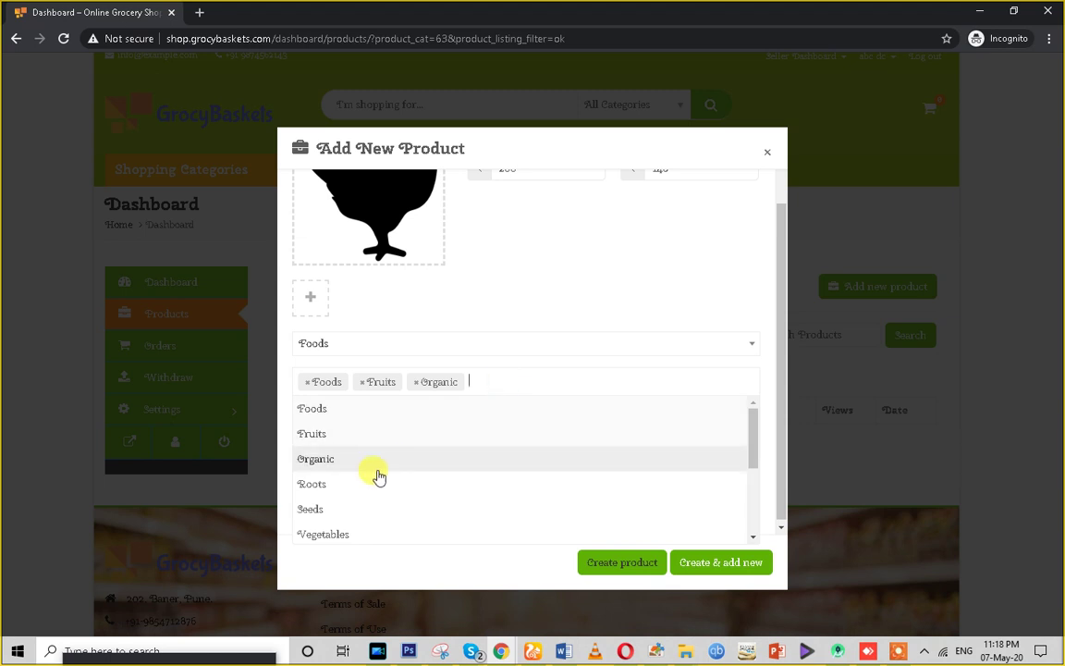
{"action": "left_click", "coordinate": [368, 467]}
{"action": "left_click", "coordinate": [486, 383]}
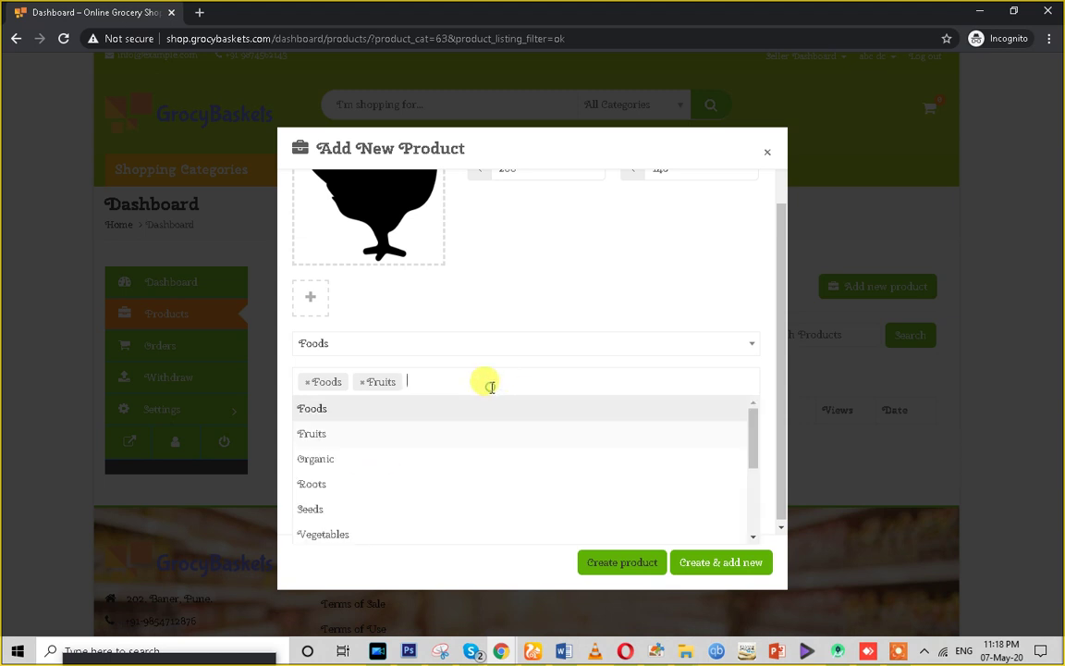
{"action": "left_click", "coordinate": [314, 459]}
{"action": "left_click", "coordinate": [499, 381]}
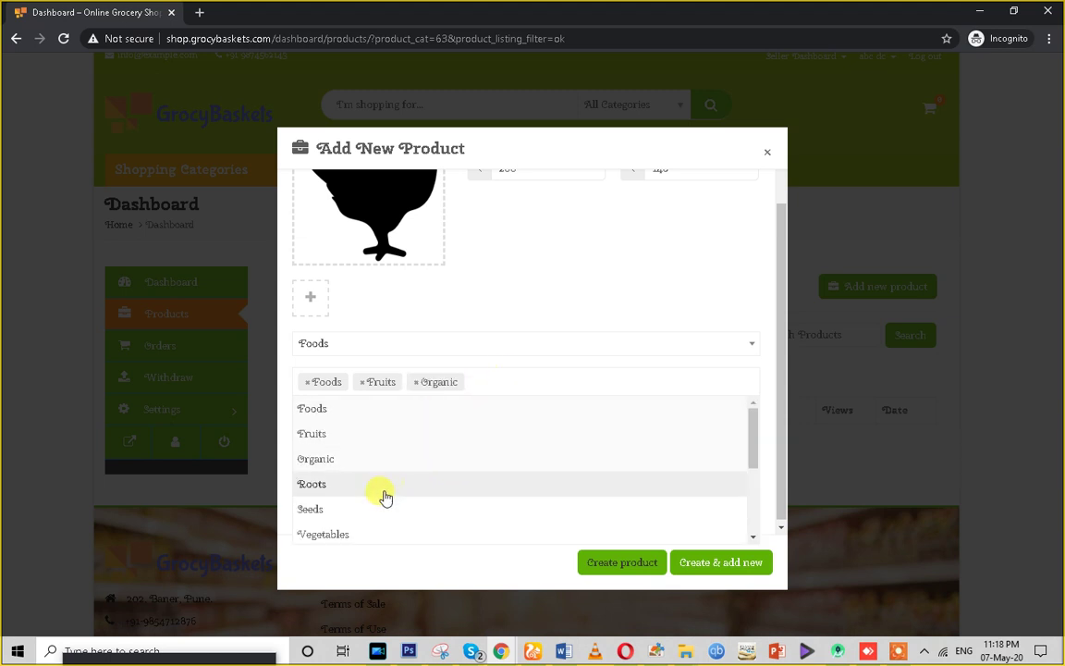
{"action": "scroll", "coordinate": [379, 497], "scroll_direction": "down", "scroll_amount": 2}
{"action": "scroll", "coordinate": [370, 513], "scroll_direction": "down", "scroll_amount": 2}
{"action": "left_click", "coordinate": [347, 502]}
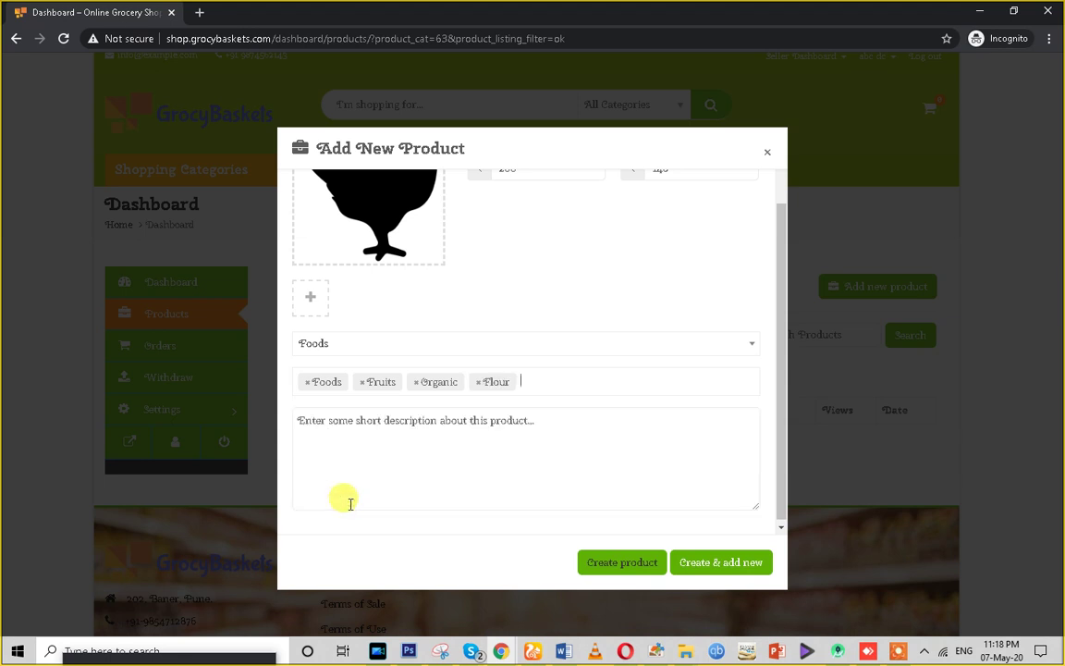
{"action": "left_click", "coordinate": [466, 450]}
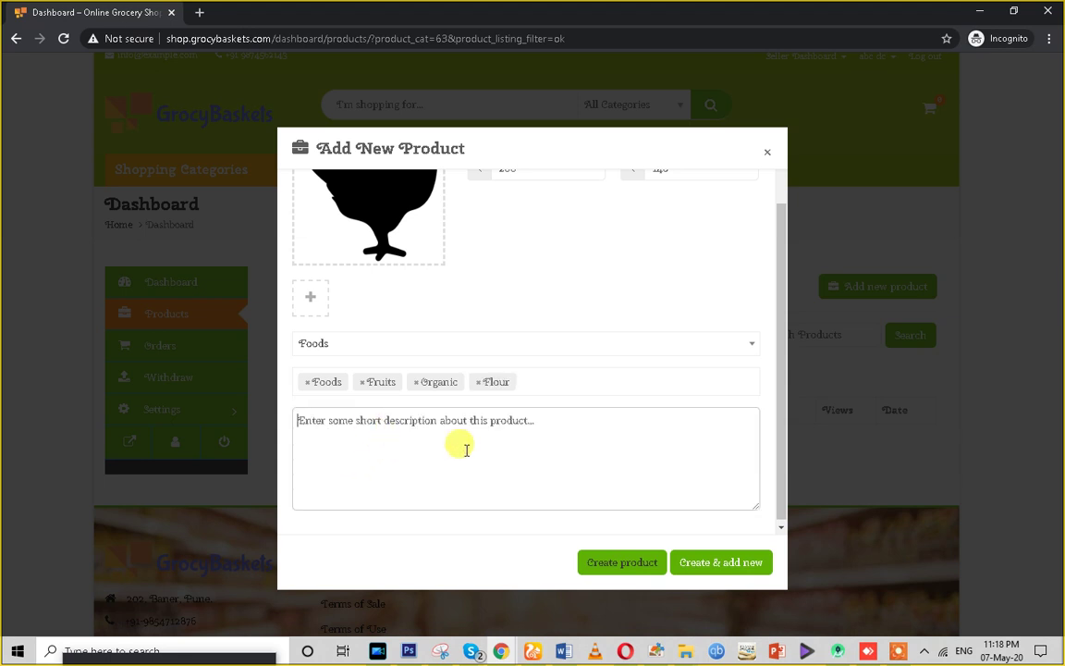
{"action": "type", "text": "chicken test"}
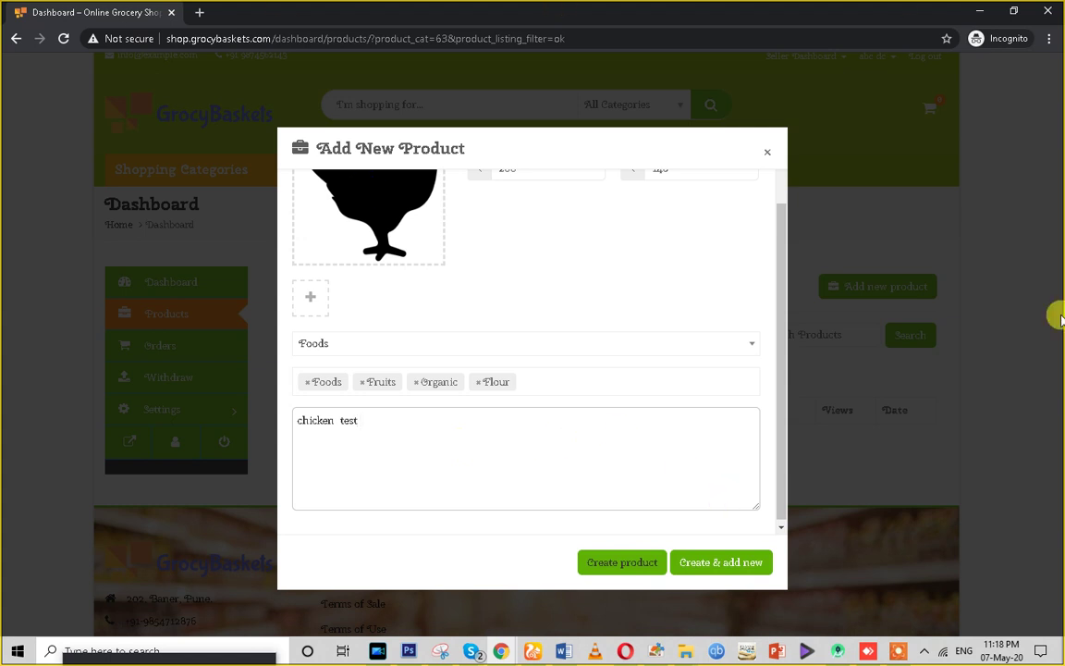
- Save the chicken product with Create & add new, close the blank form, and reload the list
{"action": "left_click", "coordinate": [716, 574]}
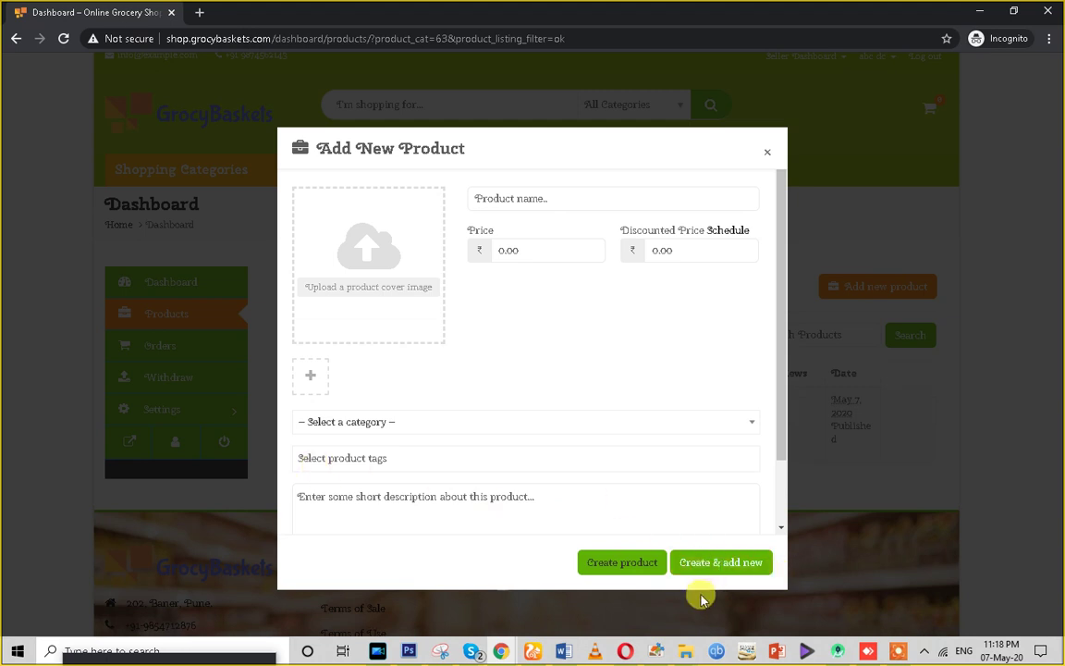
{"action": "left_click", "coordinate": [766, 152]}
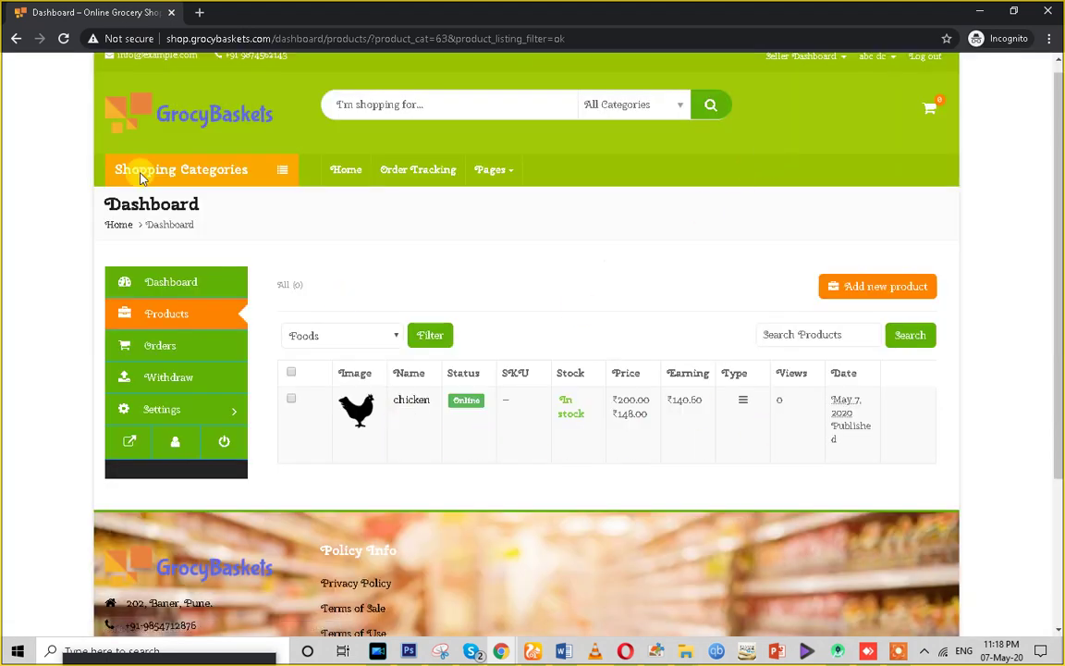
{"action": "left_click", "coordinate": [64, 39]}
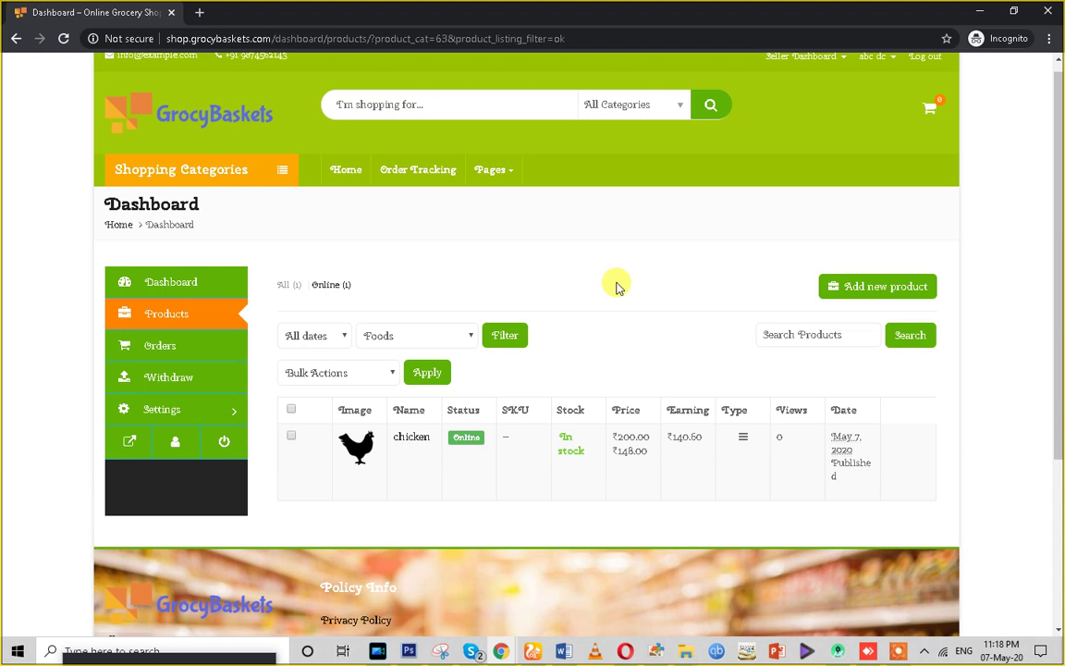
{"action": "mouse_move", "coordinate": [501, 651]}
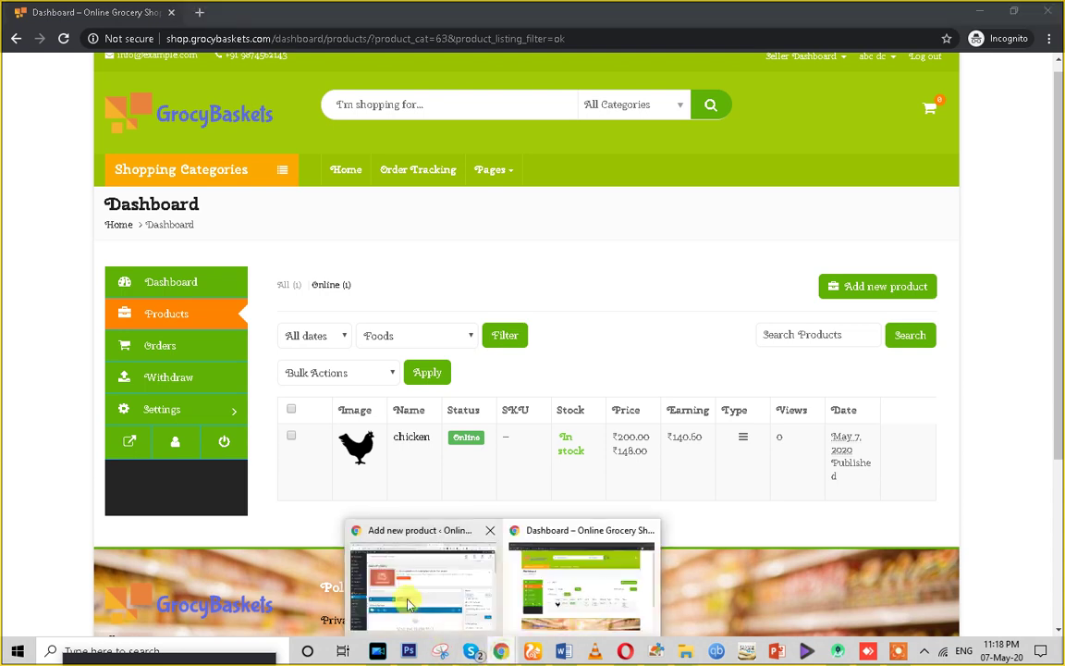
{"action": "left_click", "coordinate": [365, 564]}
{"action": "scroll", "coordinate": [207, 423], "scroll_direction": "down", "scroll_amount": 10}
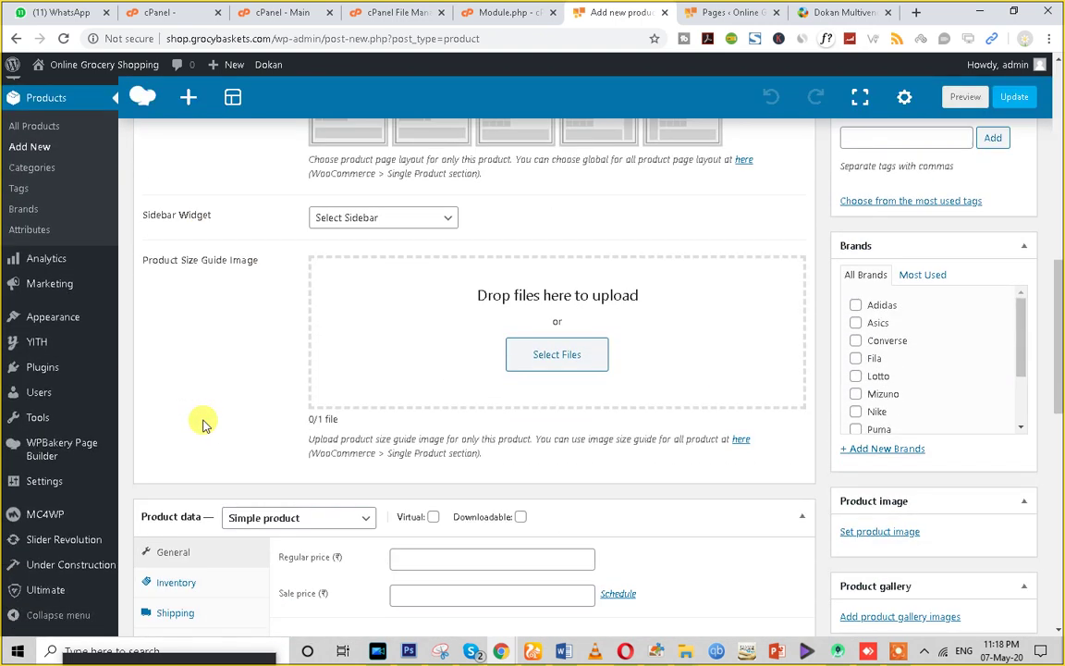
{"action": "left_click", "coordinate": [305, 297]}
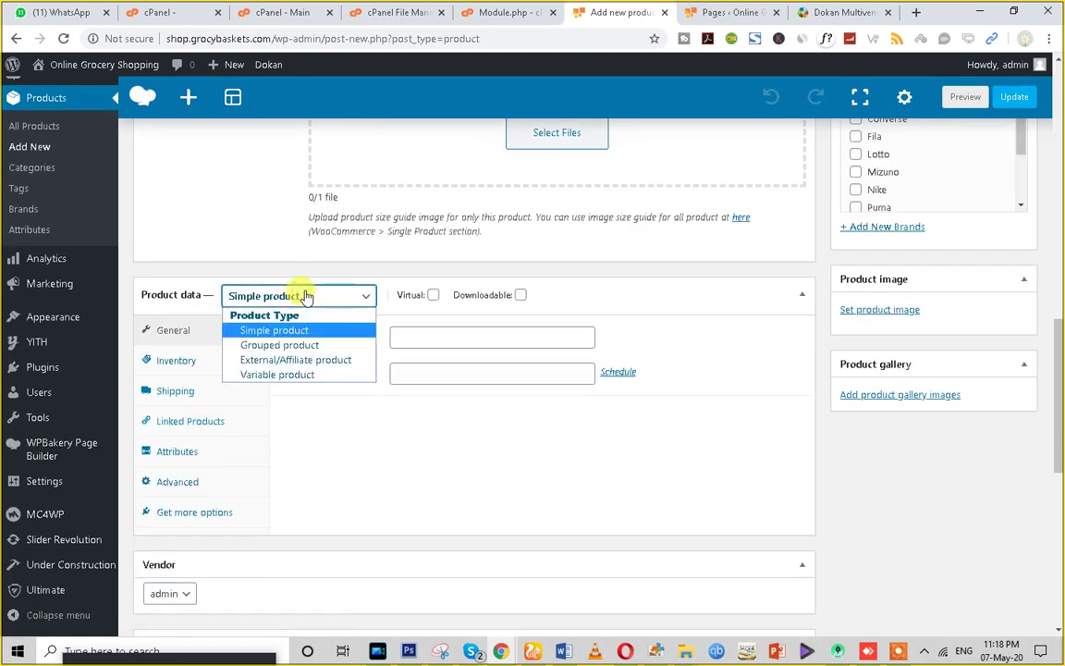
{"action": "left_click", "coordinate": [294, 374]}
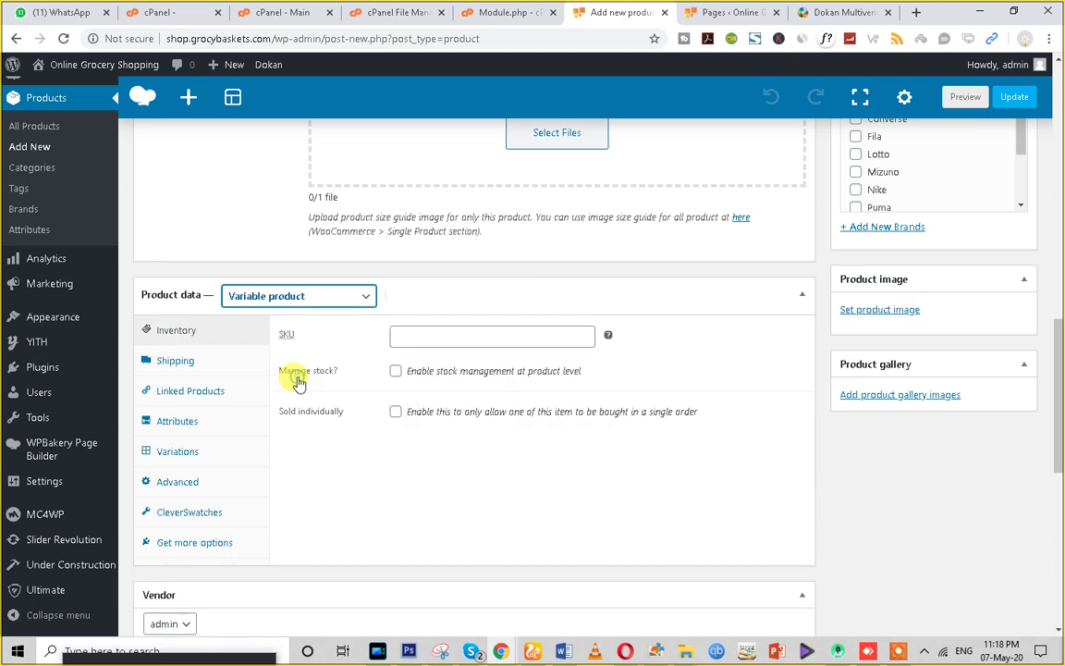
{"action": "left_click", "coordinate": [302, 300]}
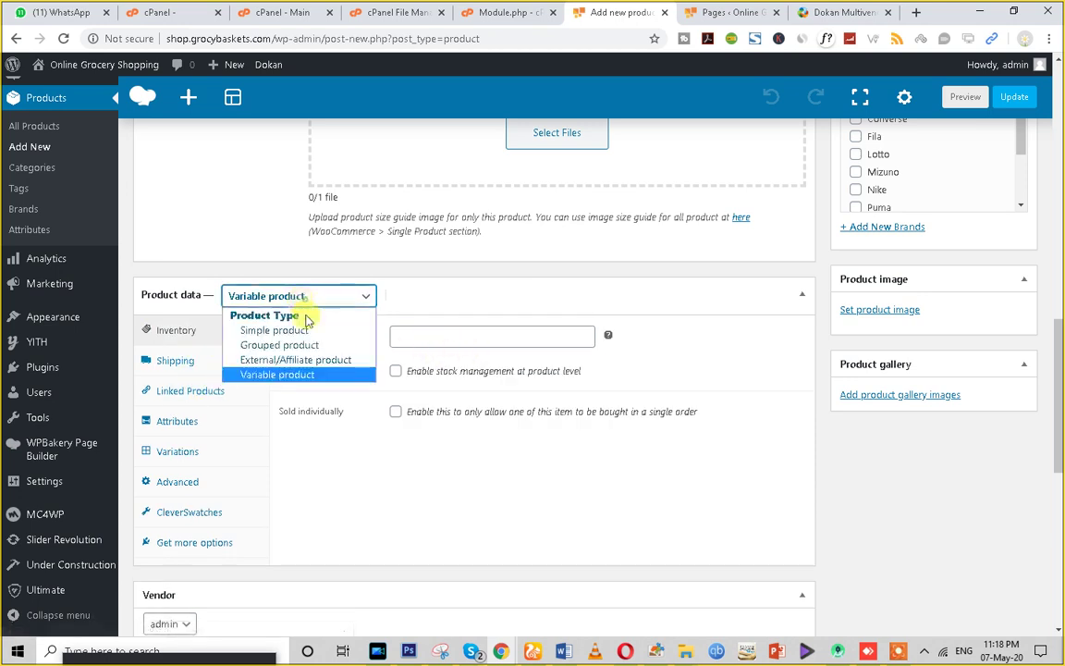
{"action": "left_click", "coordinate": [275, 331]}
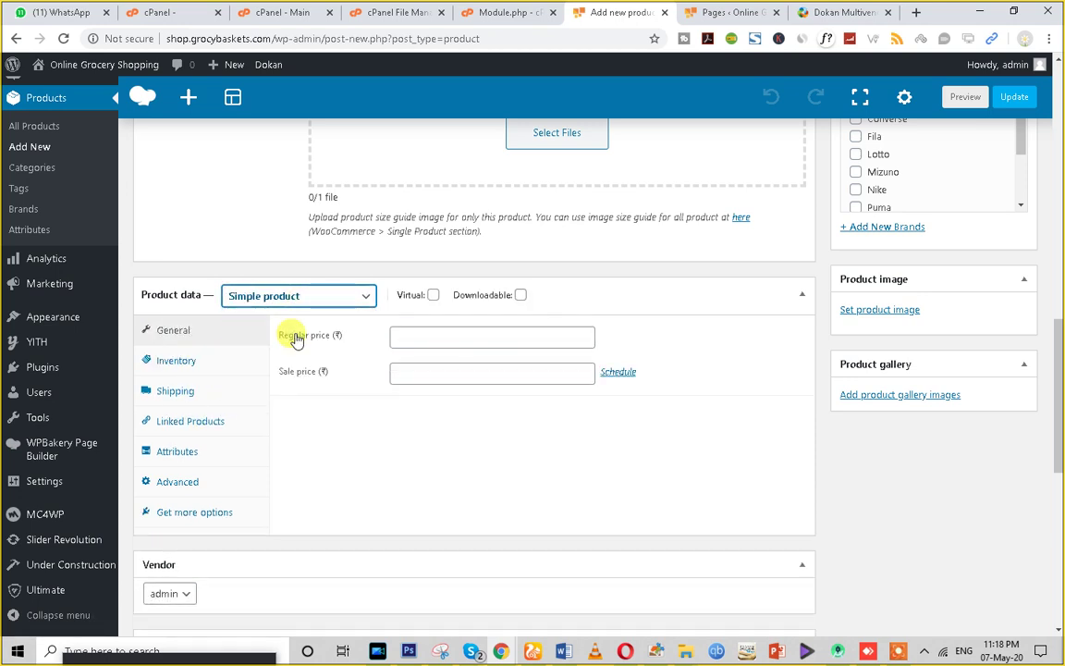
{"action": "scroll", "coordinate": [294, 338], "scroll_direction": "up", "scroll_amount": 5}
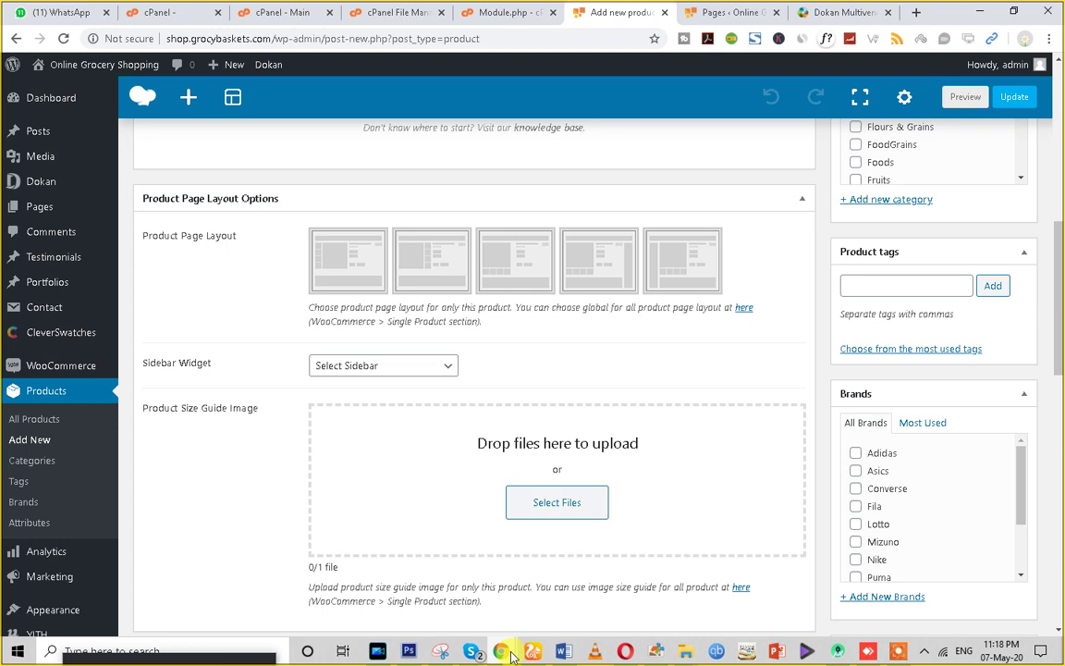
{"action": "mouse_move", "coordinate": [500, 651]}
{"action": "left_click", "coordinate": [582, 601]}
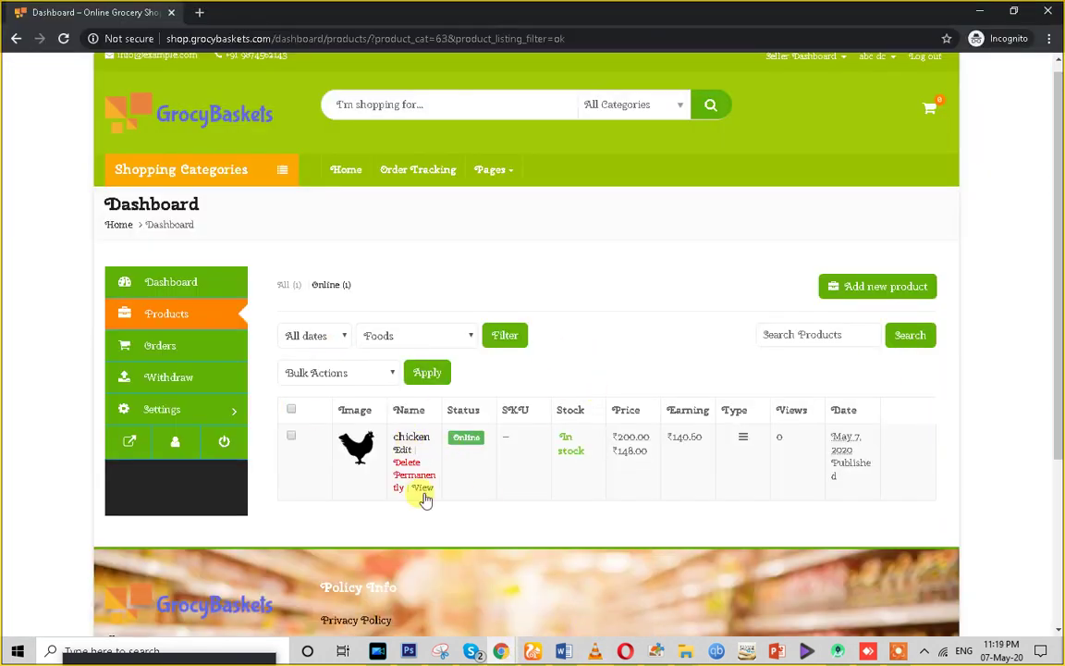
{"action": "mouse_move", "coordinate": [504, 654]}
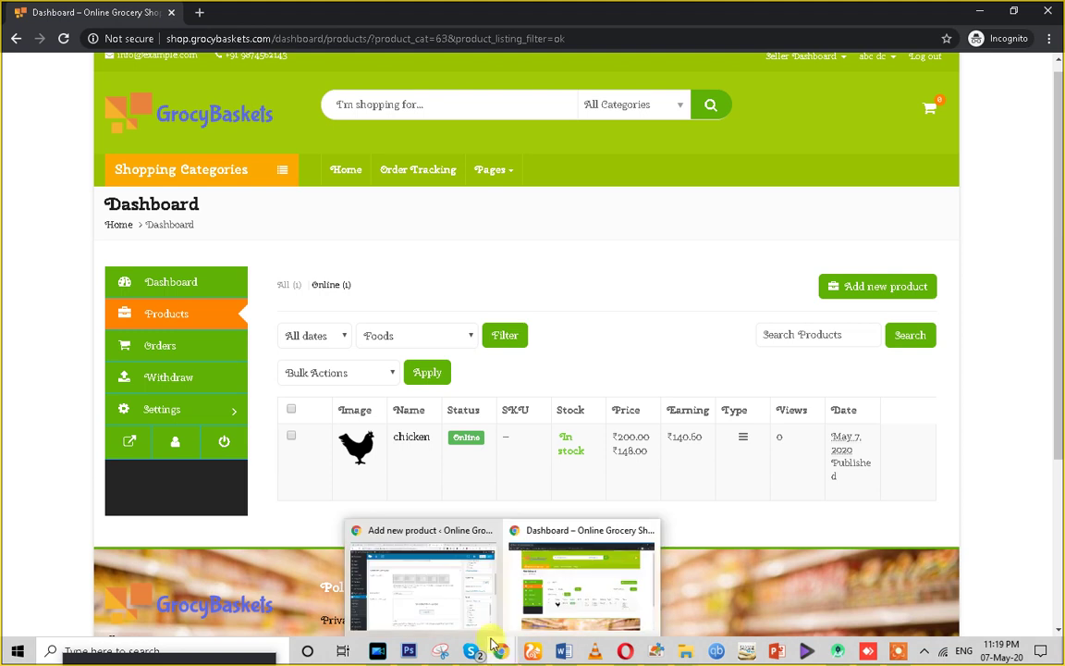
{"action": "left_click", "coordinate": [476, 599]}
- From WooCommerce All Products, open the chicken product's storefront page in a new tab
{"action": "scroll", "coordinate": [183, 280], "scroll_direction": "up", "scroll_amount": 5}
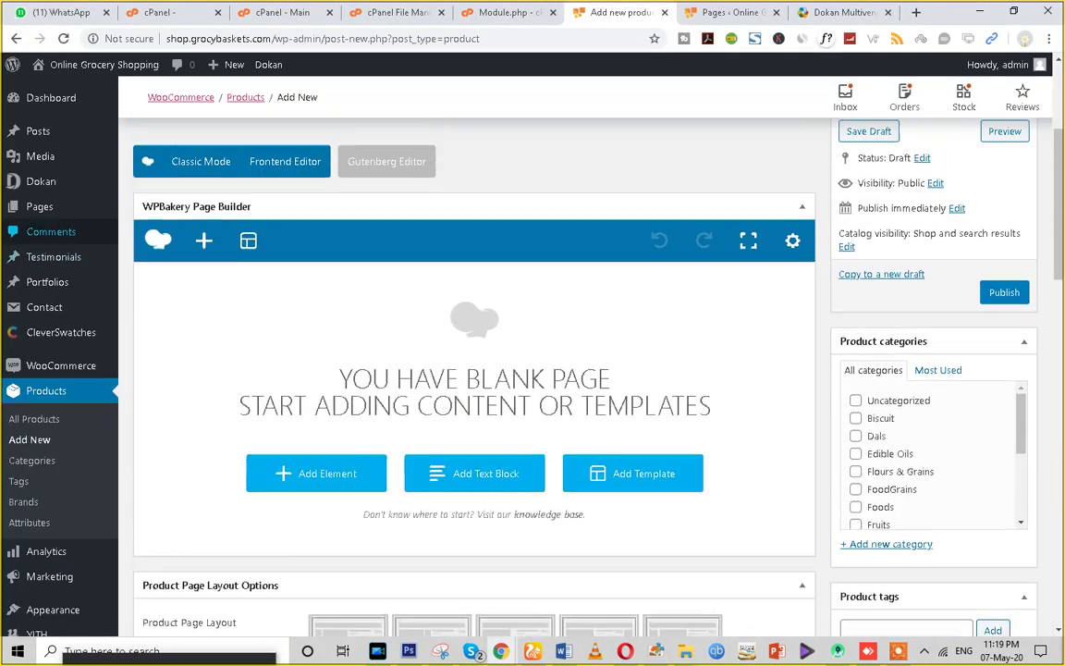
{"action": "mouse_move", "coordinate": [38, 212]}
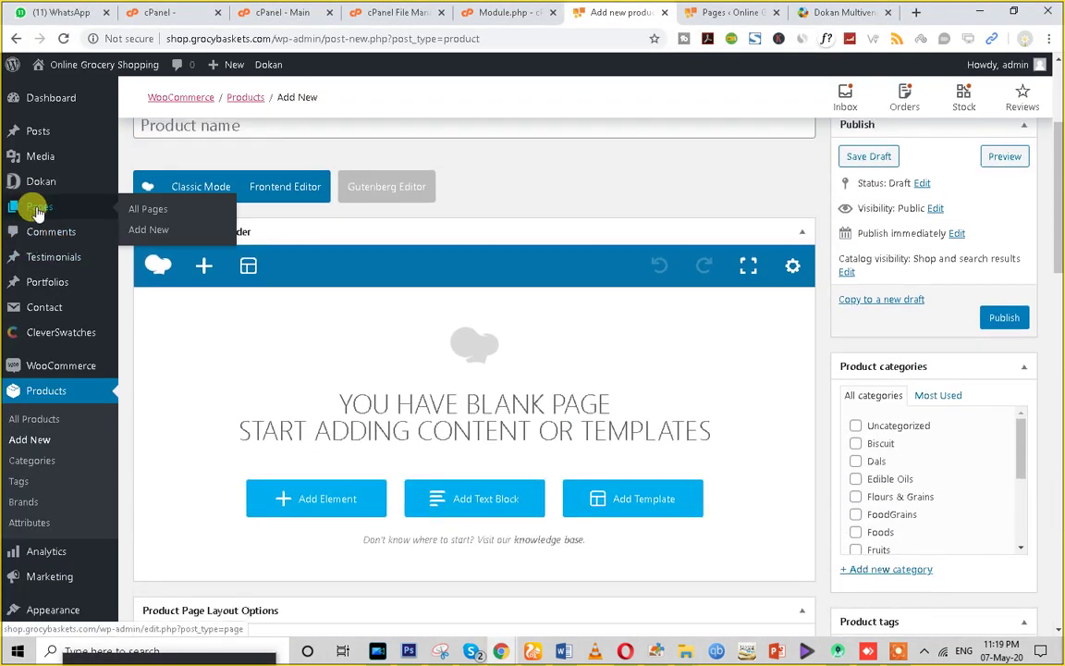
{"action": "left_click", "coordinate": [40, 420]}
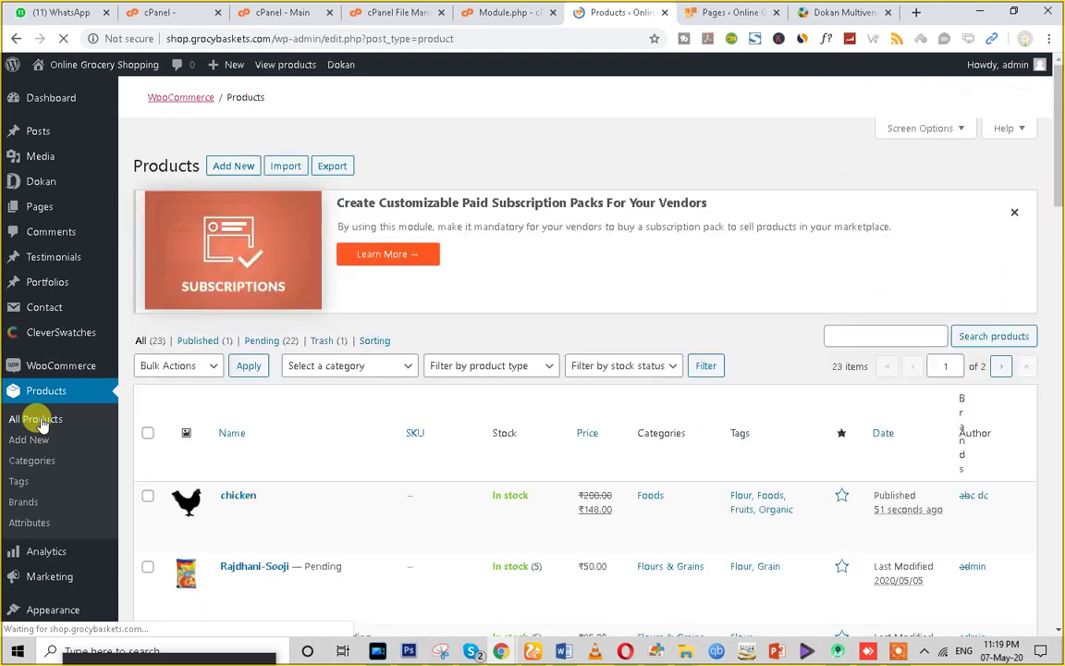
{"action": "scroll", "coordinate": [582, 495], "scroll_direction": "down", "scroll_amount": 1}
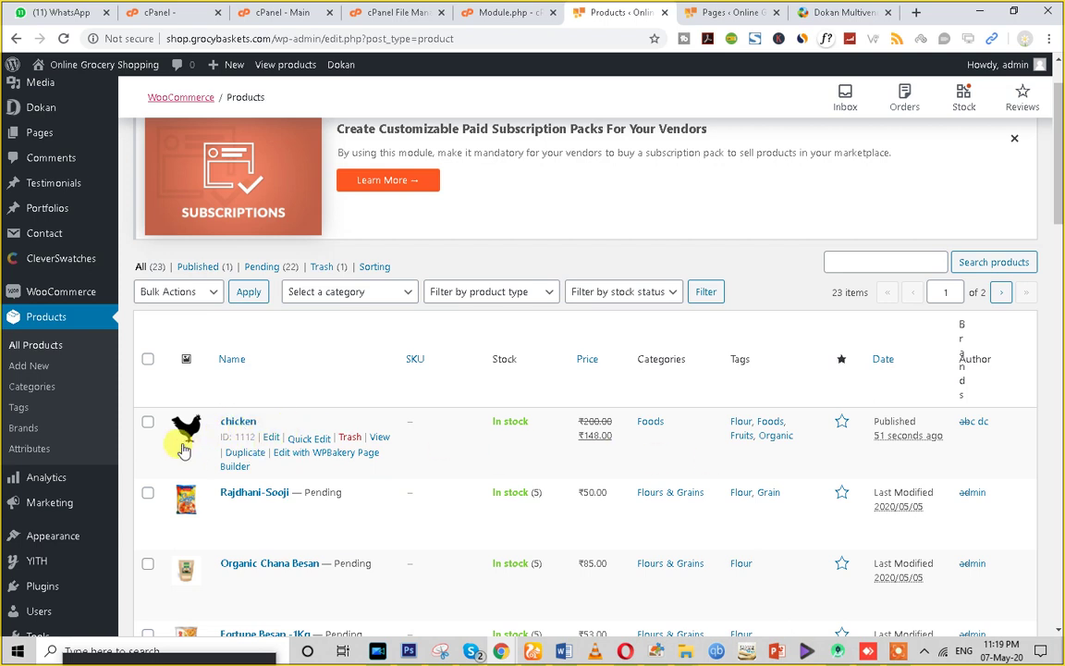
{"action": "left_click", "coordinate": [148, 423]}
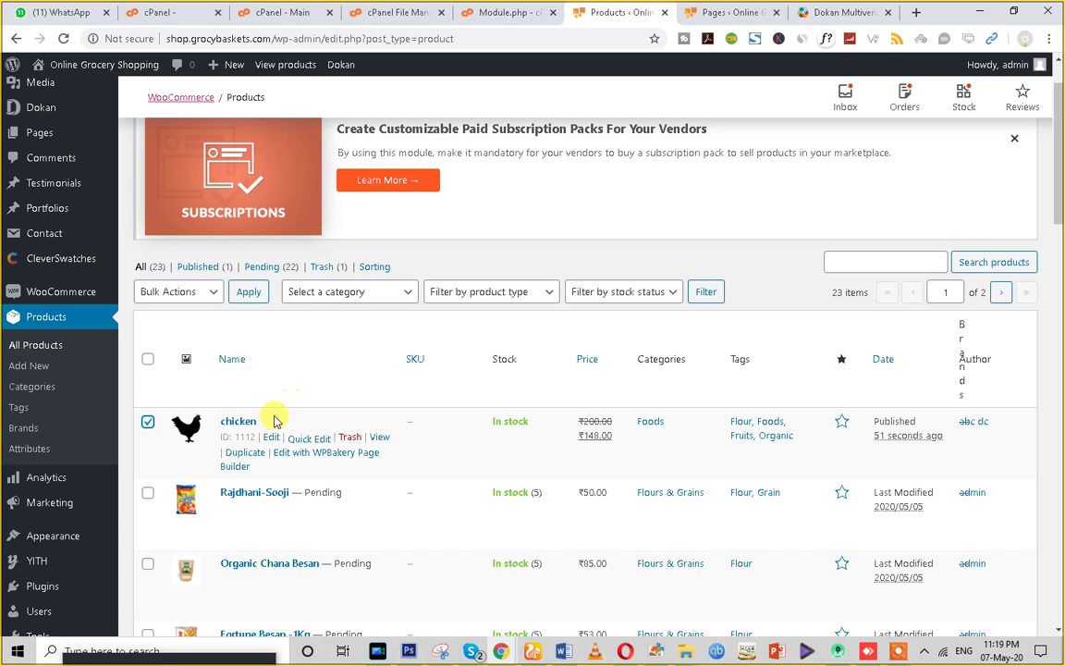
{"action": "middle_click", "coordinate": [381, 438]}
{"action": "left_click", "coordinate": [648, 12]}
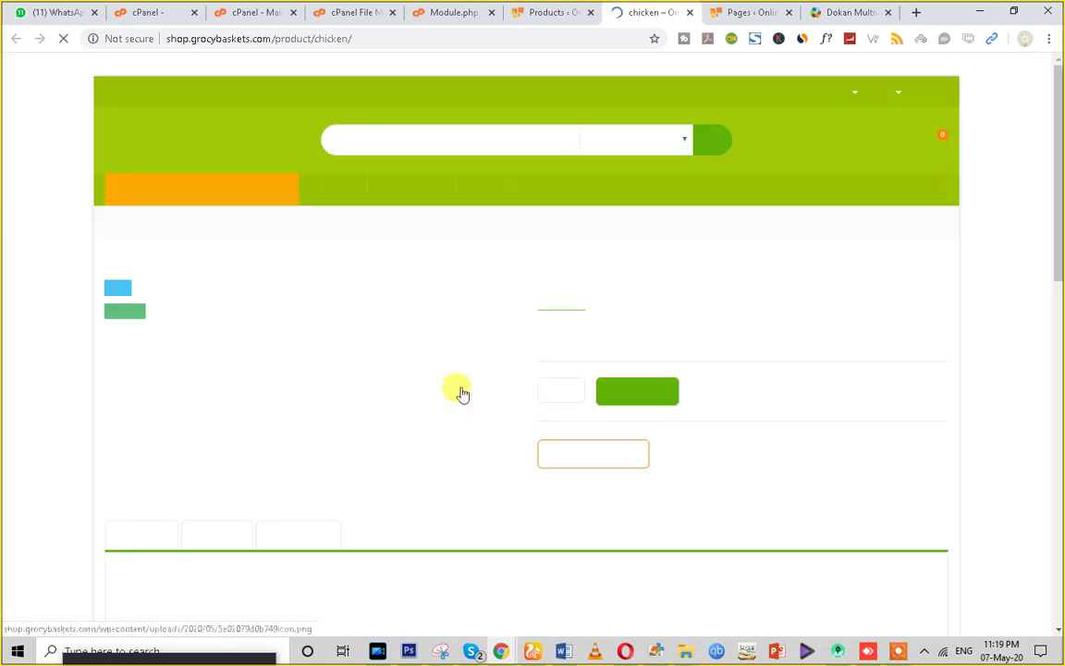
- Check the chicken page shows ₹148.00, 26% Off and 'chicken test', then revisit the products list
{"action": "scroll", "coordinate": [290, 440], "scroll_direction": "down", "scroll_amount": 5}
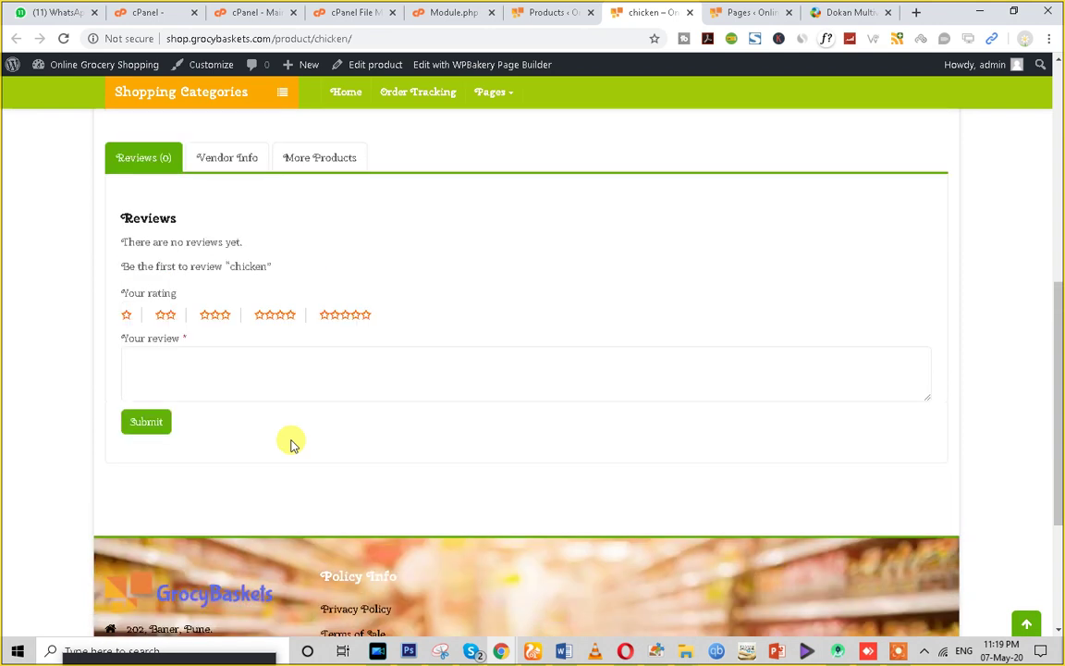
{"action": "scroll", "coordinate": [291, 445], "scroll_direction": "up", "scroll_amount": 8}
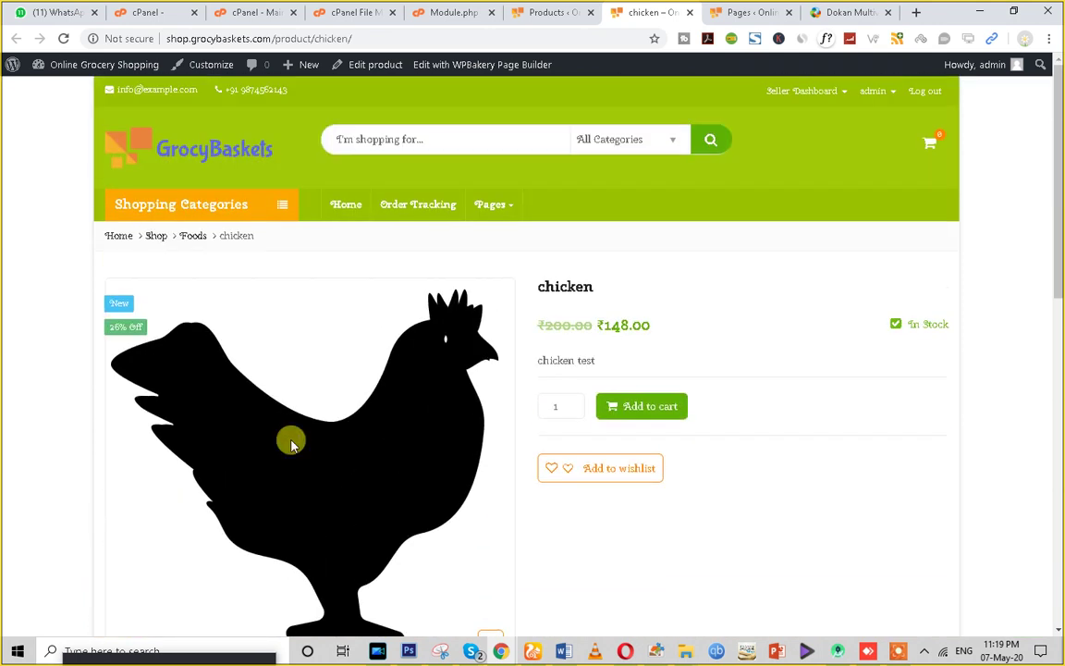
{"action": "scroll", "coordinate": [306, 458], "scroll_direction": "down", "scroll_amount": 2}
{"action": "scroll", "coordinate": [325, 474], "scroll_direction": "down", "scroll_amount": 2}
{"action": "scroll", "coordinate": [325, 475], "scroll_direction": "up", "scroll_amount": 2}
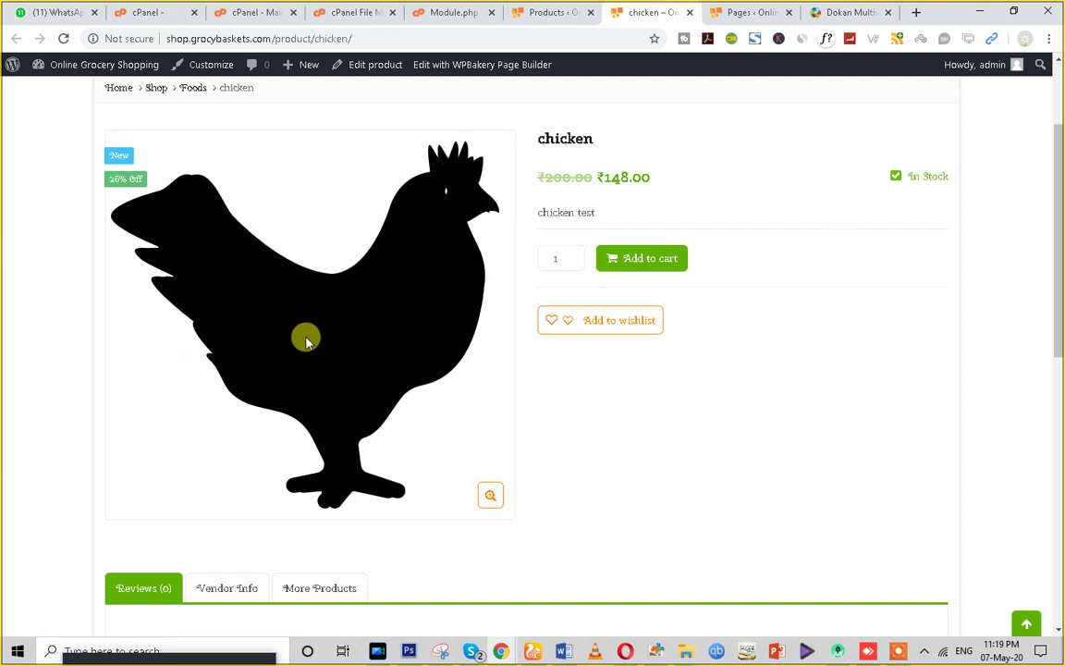
{"action": "left_click", "coordinate": [523, 12]}
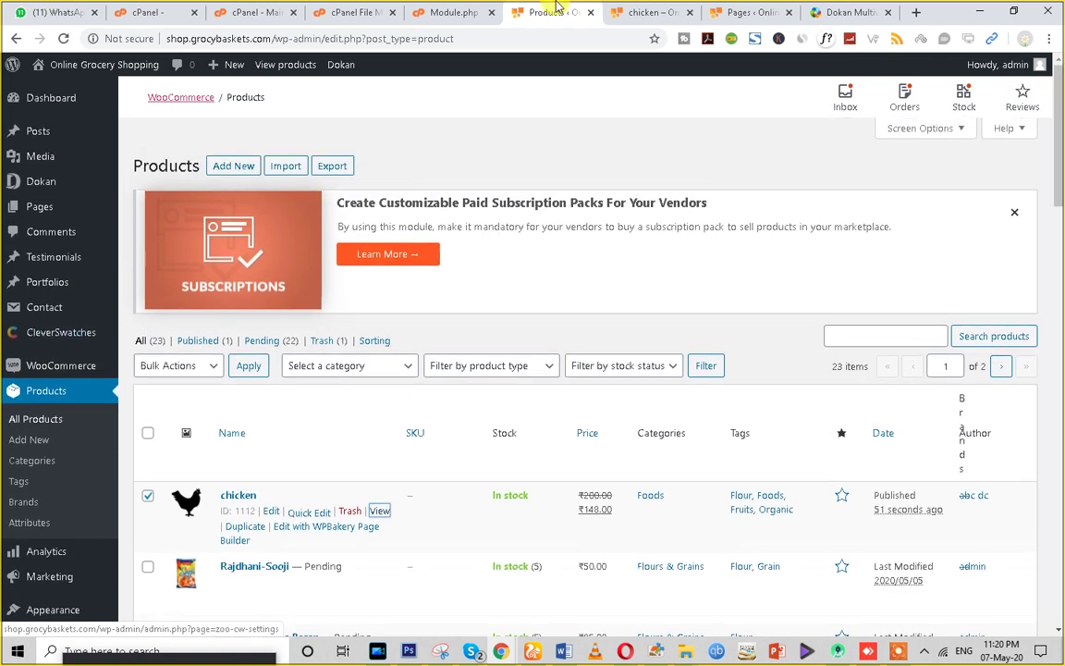
{"action": "left_click", "coordinate": [647, 12]}
- Open the chicken product URL in a new private window and highlight the 148.00 sale price
{"action": "left_click", "coordinate": [435, 39]}
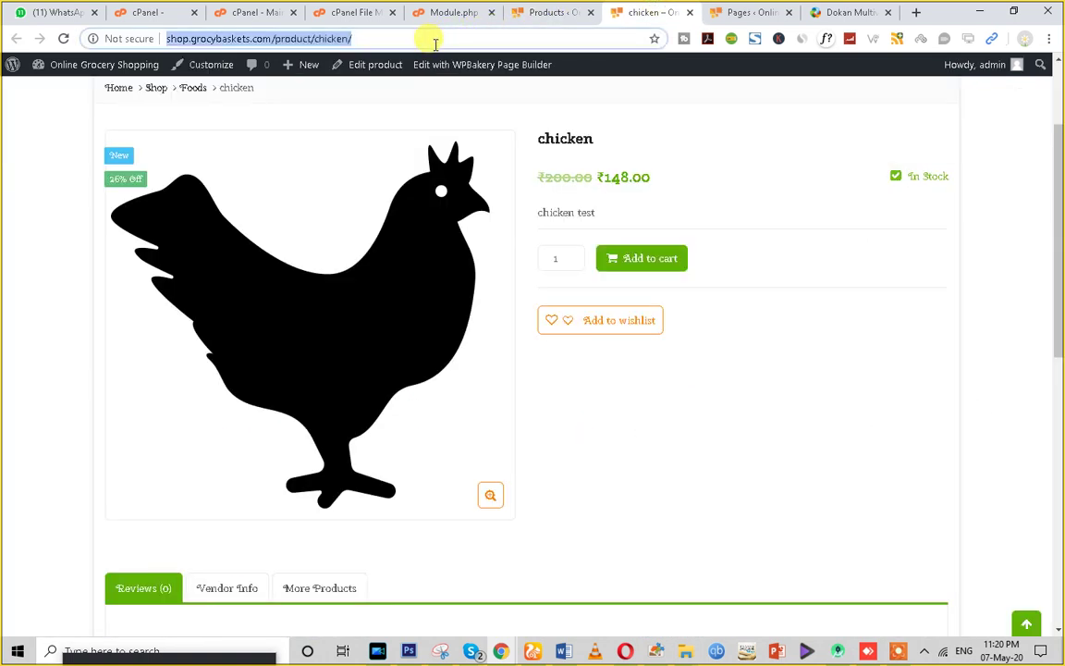
{"action": "key", "text": "ctrl+c"}
{"action": "key", "text": "ctrl+shift+n"}
{"action": "key", "text": "ctrl+v"}
{"action": "key", "text": "Return"}
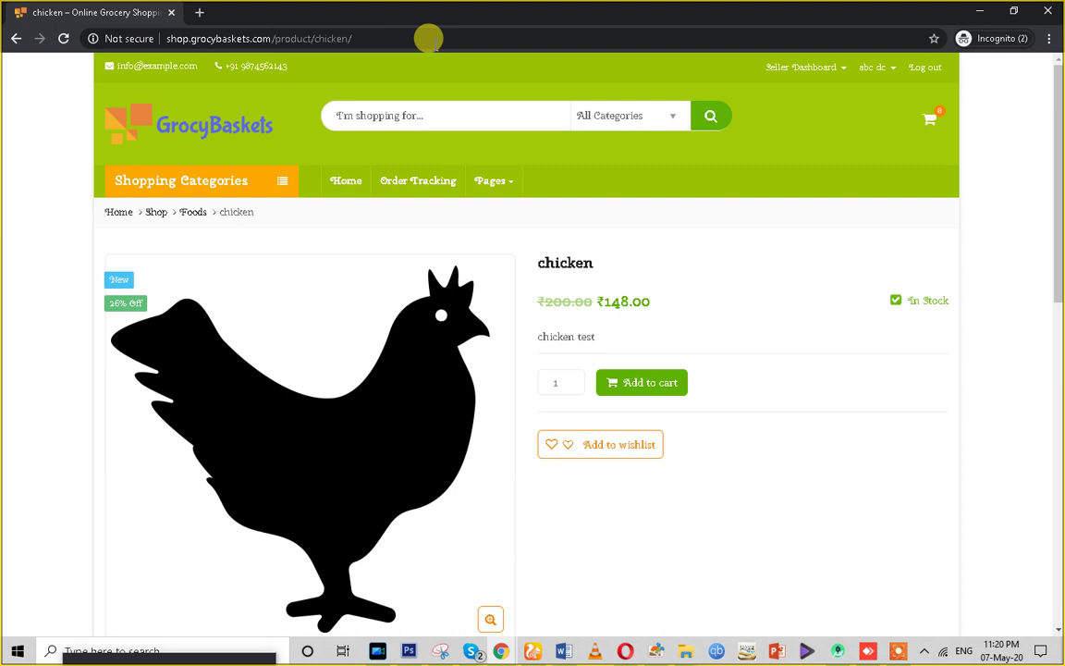
{"action": "scroll", "coordinate": [796, 217], "scroll_direction": "down", "scroll_amount": 2}
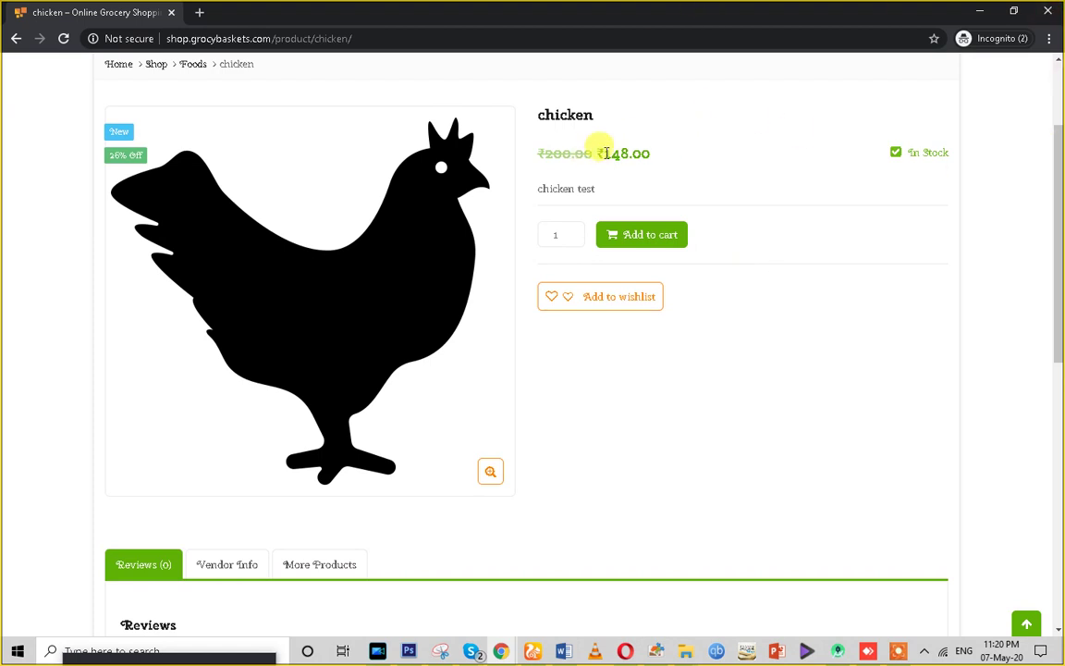
{"action": "left_click_drag", "start_coordinate": [604, 152], "coordinate": [680, 160]}
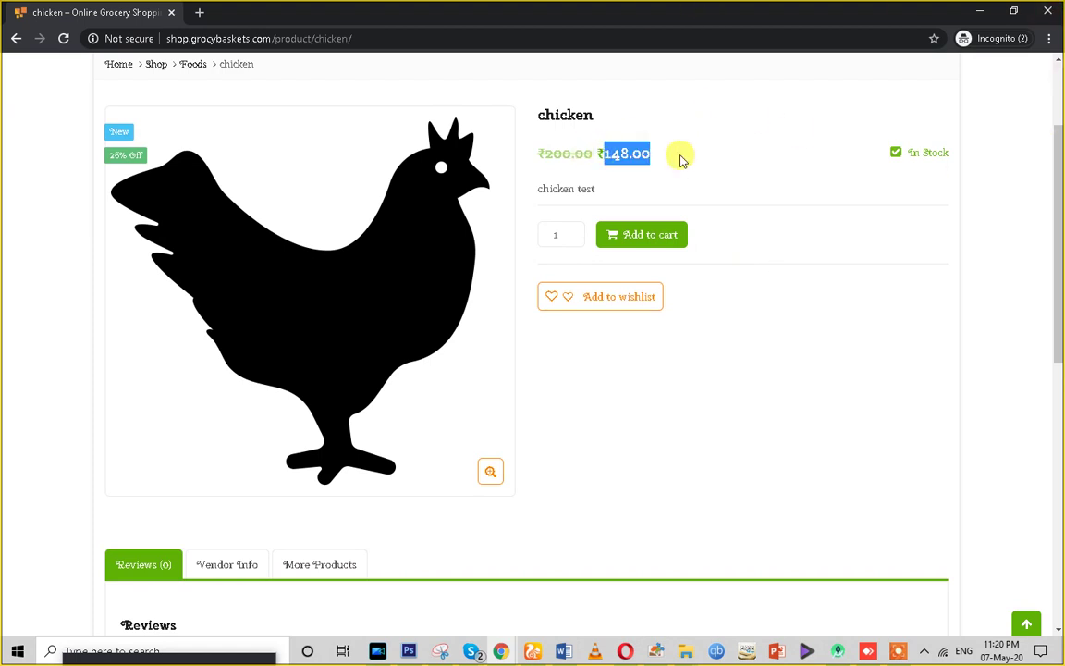
- Browse the product's Vendor Info, More Products and Reviews sections
{"action": "scroll", "coordinate": [676, 324], "scroll_direction": "down", "scroll_amount": 2}
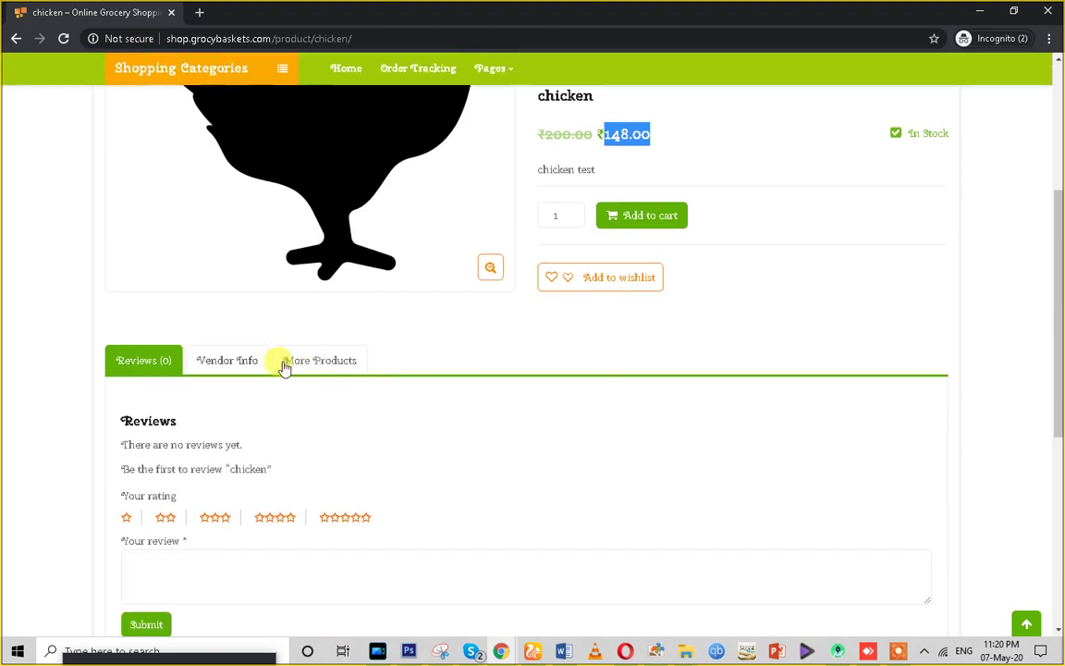
{"action": "left_click", "coordinate": [222, 368]}
{"action": "left_click", "coordinate": [309, 372]}
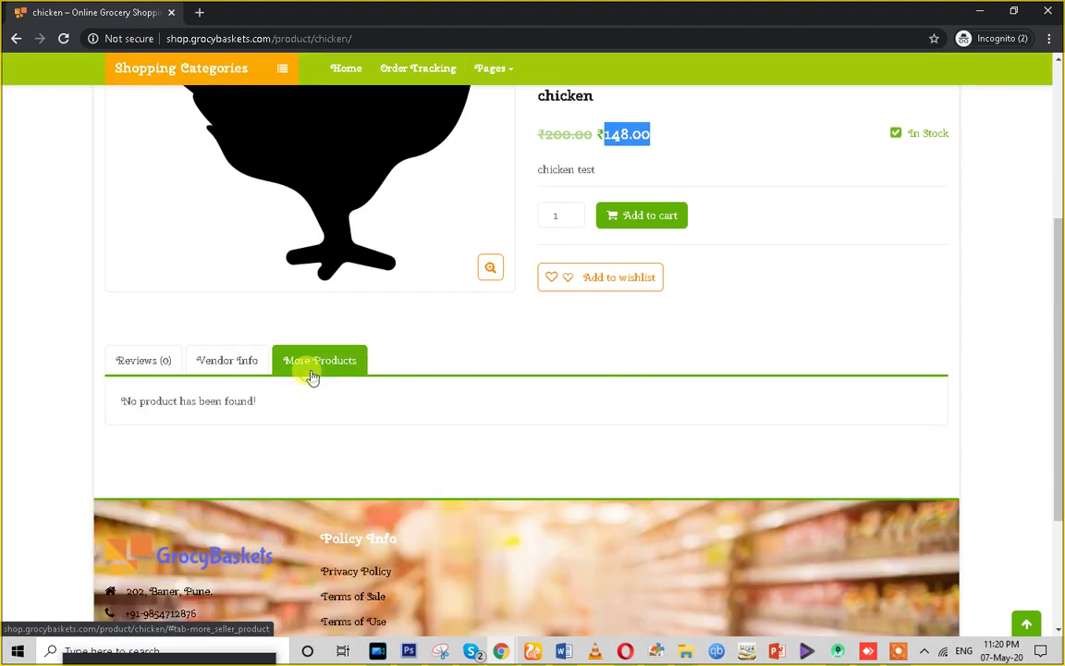
{"action": "left_click", "coordinate": [227, 367]}
{"action": "left_click", "coordinate": [162, 365]}
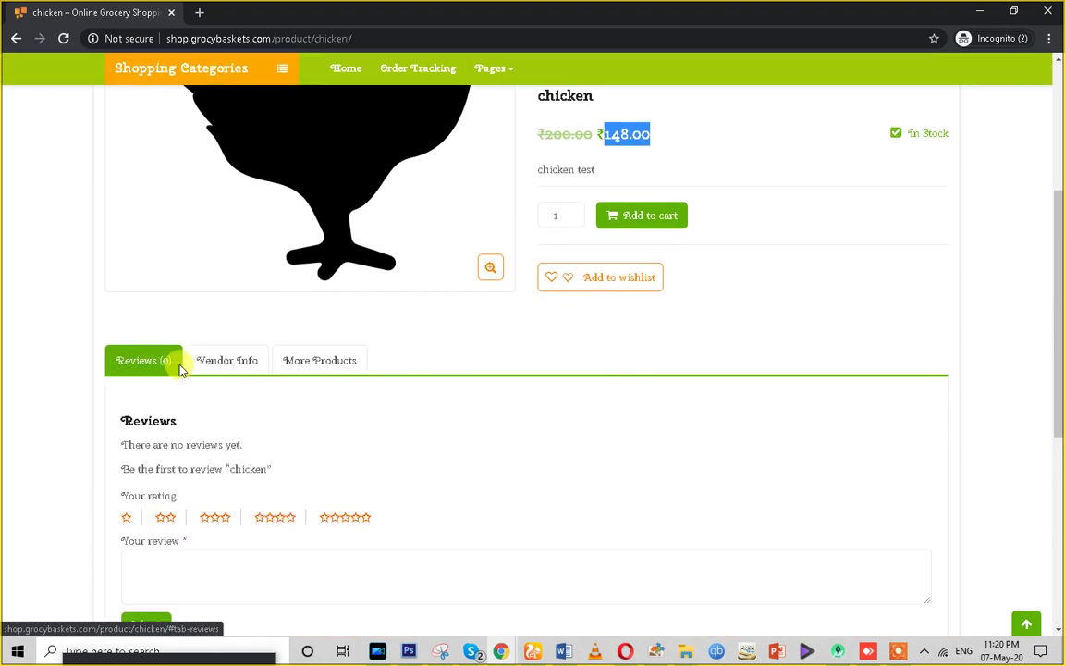
{"action": "left_click", "coordinate": [226, 364]}
{"action": "scroll", "coordinate": [266, 380], "scroll_direction": "up", "scroll_amount": 1}
{"action": "scroll", "coordinate": [266, 380], "scroll_direction": "up", "scroll_amount": 2}
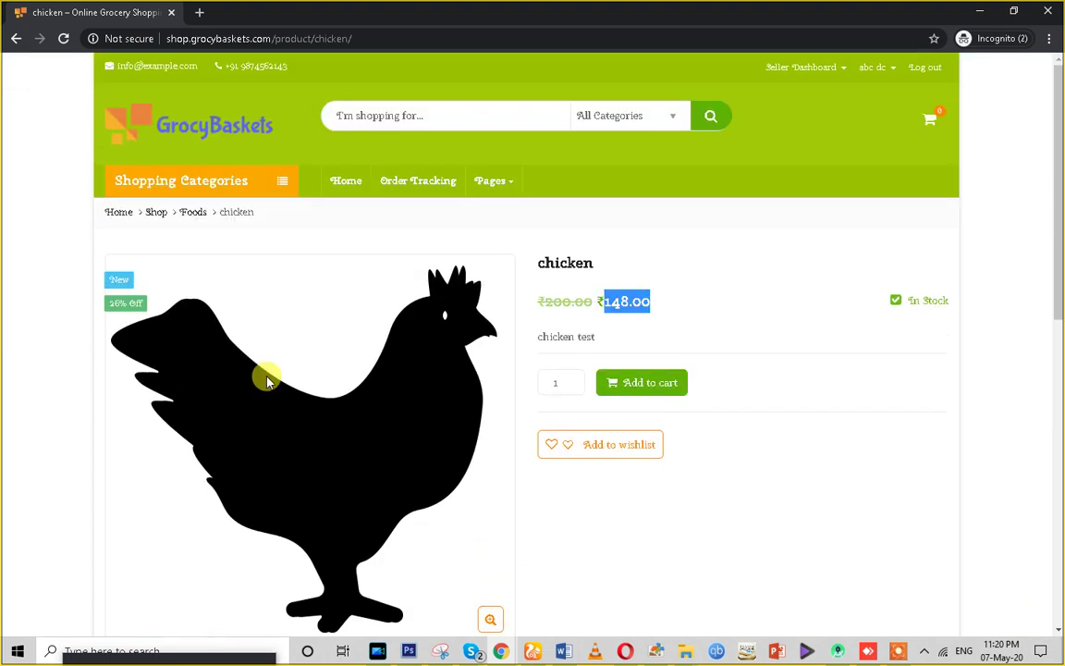
{"action": "scroll", "coordinate": [266, 376], "scroll_direction": "down", "scroll_amount": 2}
{"action": "left_click", "coordinate": [162, 365]}
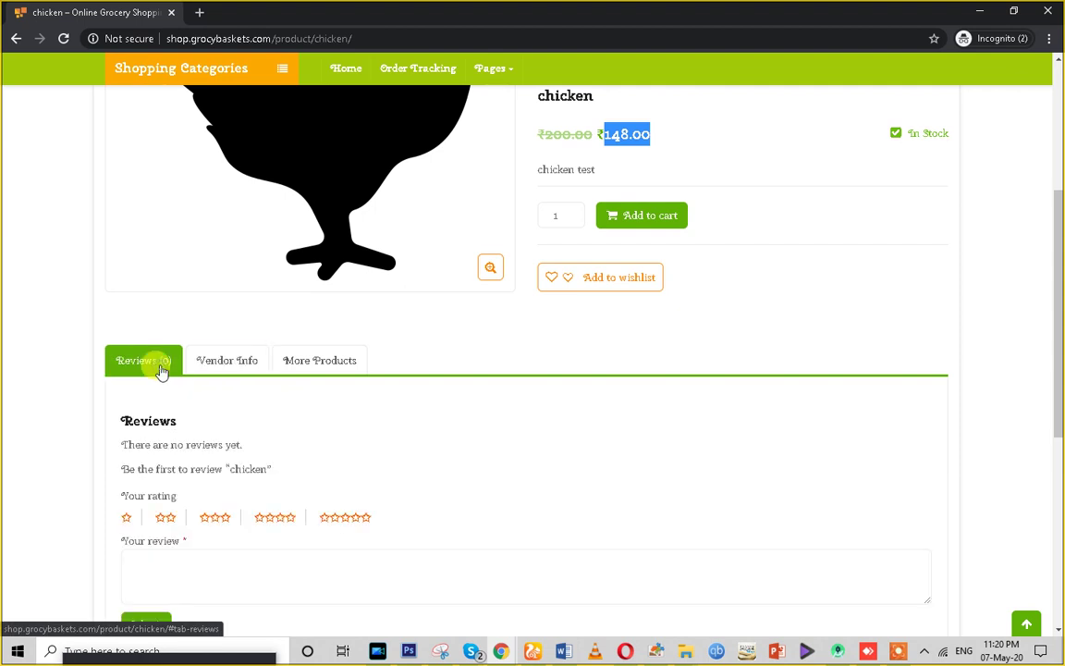
{"action": "scroll", "coordinate": [160, 367], "scroll_direction": "up", "scroll_amount": 2}
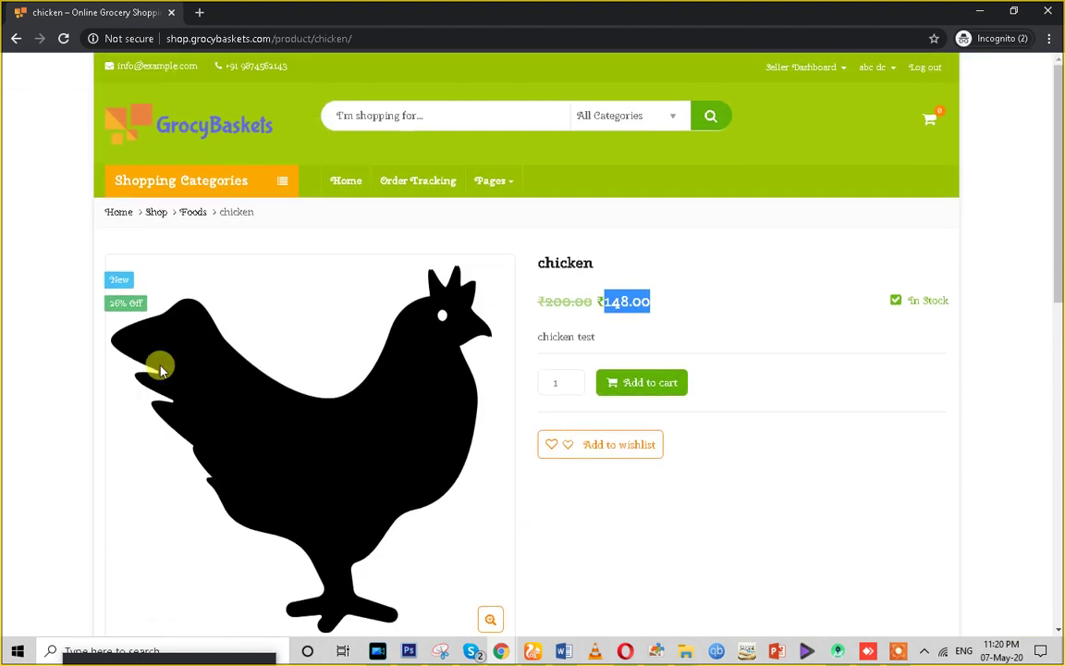
- Copy the product title 'chicken'
{"action": "double_click", "coordinate": [546, 263]}
{"action": "right_click", "coordinate": [561, 263]}
{"action": "left_click", "coordinate": [573, 268]}
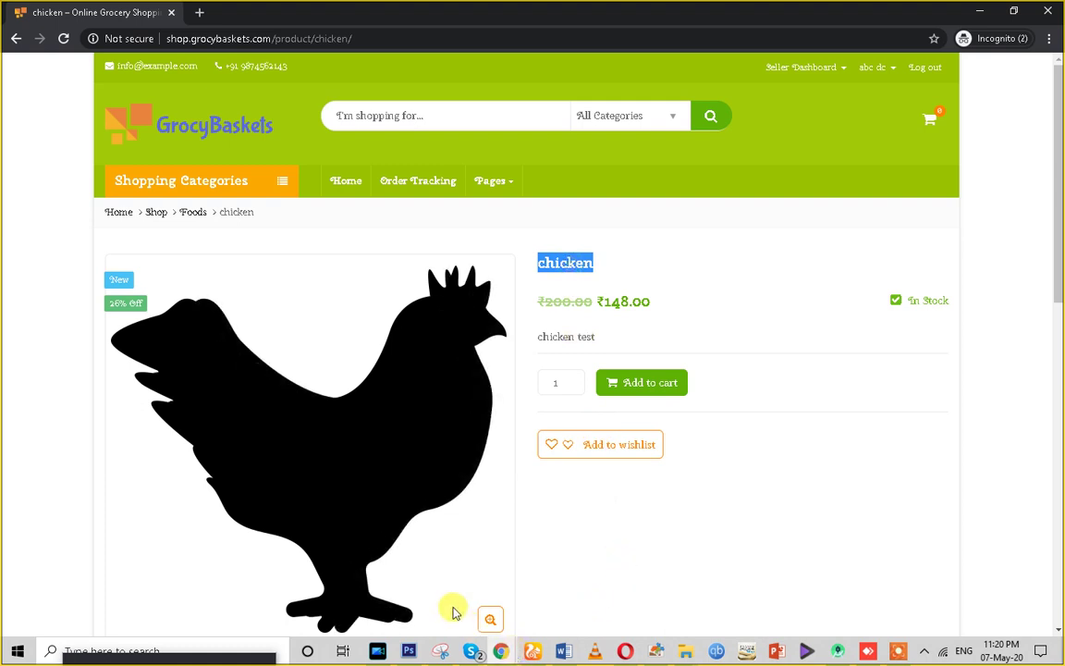
- Switch to the admin Chrome window and load the GrocyBaskets shop home page
{"action": "mouse_move", "coordinate": [500, 651]}
{"action": "left_click", "coordinate": [380, 591]}
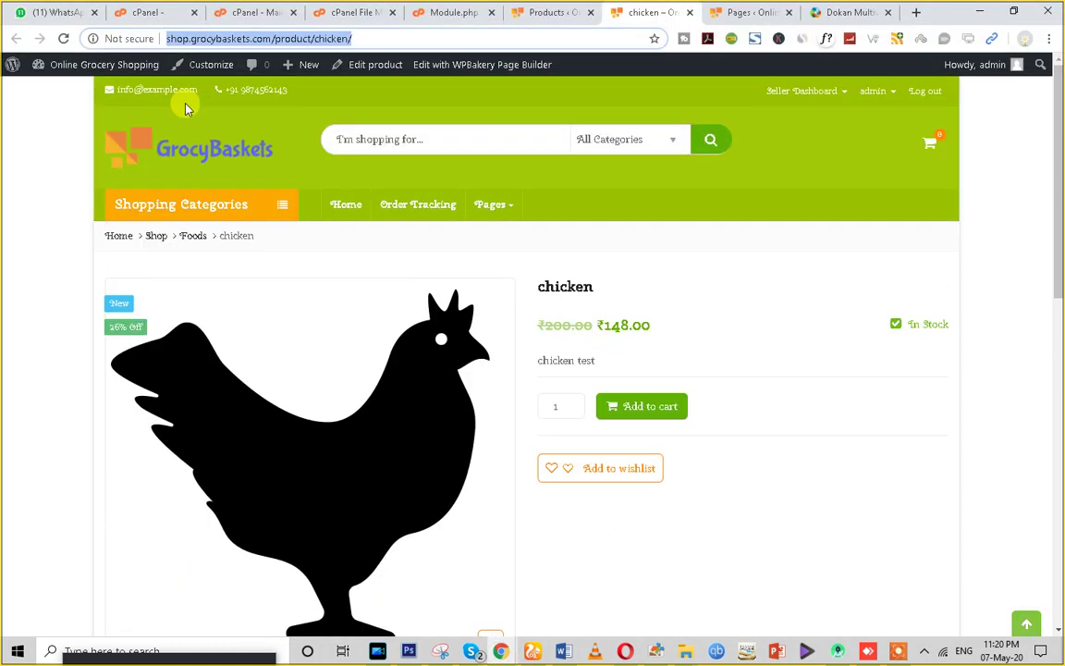
{"action": "left_click", "coordinate": [402, 137]}
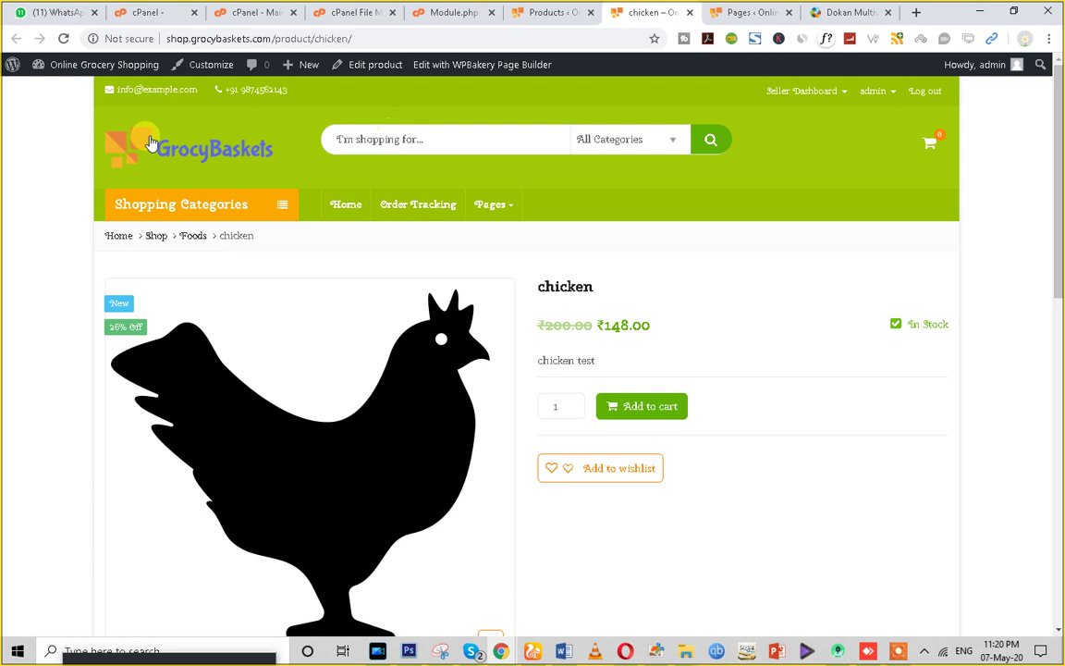
{"action": "left_click", "coordinate": [151, 141]}
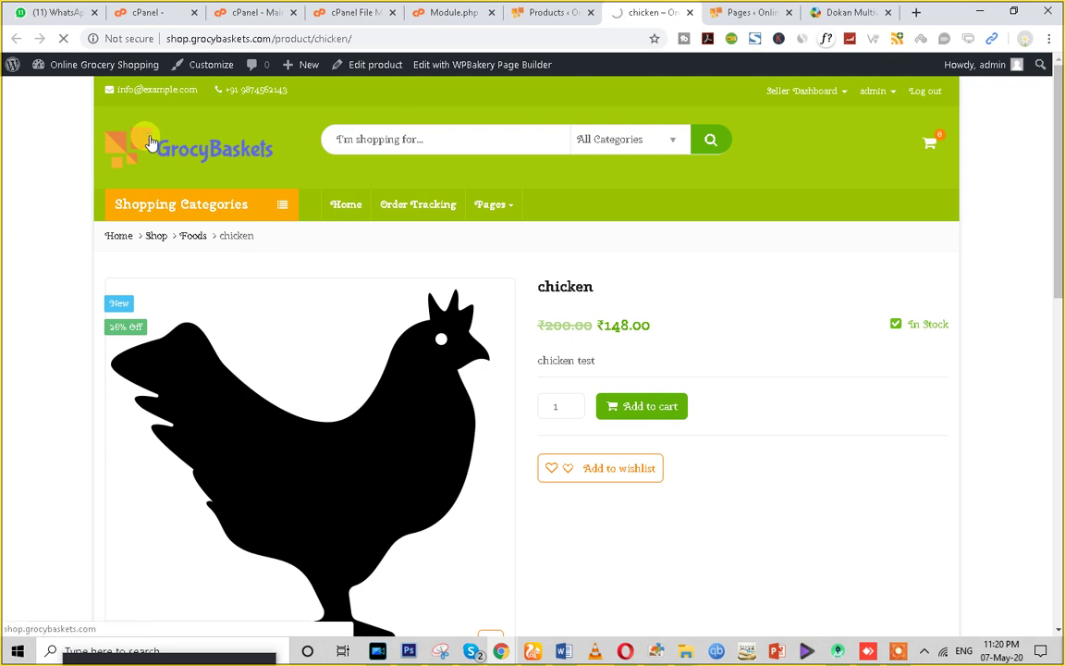
- Scroll the home page sections to check chicken is listed, then select the shop's web address
{"action": "scroll", "coordinate": [789, 400], "scroll_direction": "down", "scroll_amount": 3}
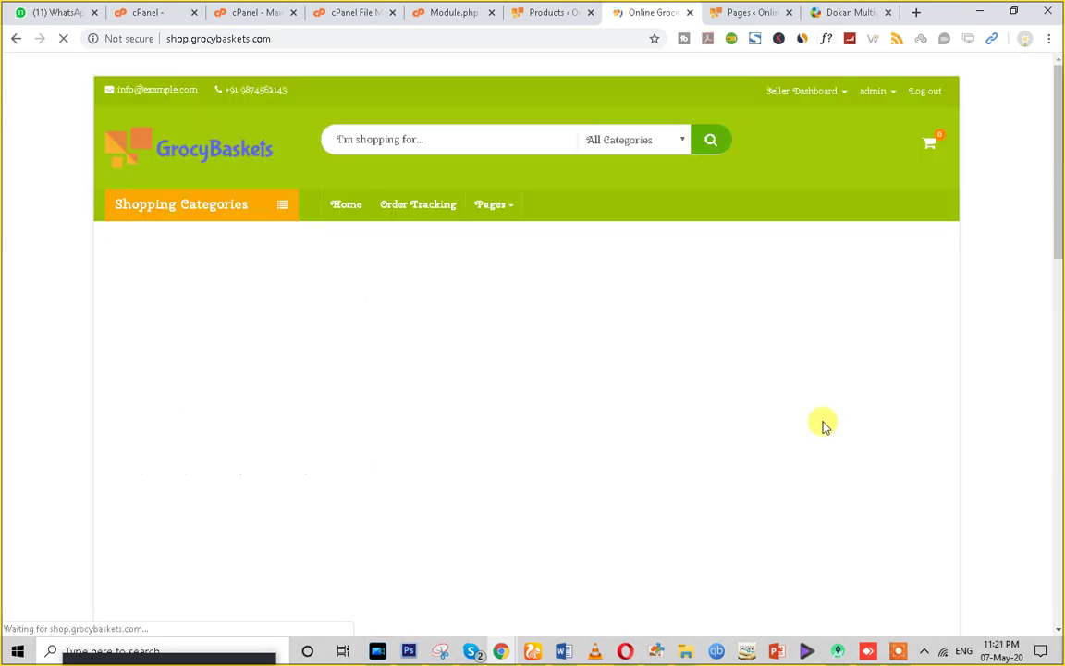
{"action": "scroll", "coordinate": [269, 380], "scroll_direction": "down", "scroll_amount": 10}
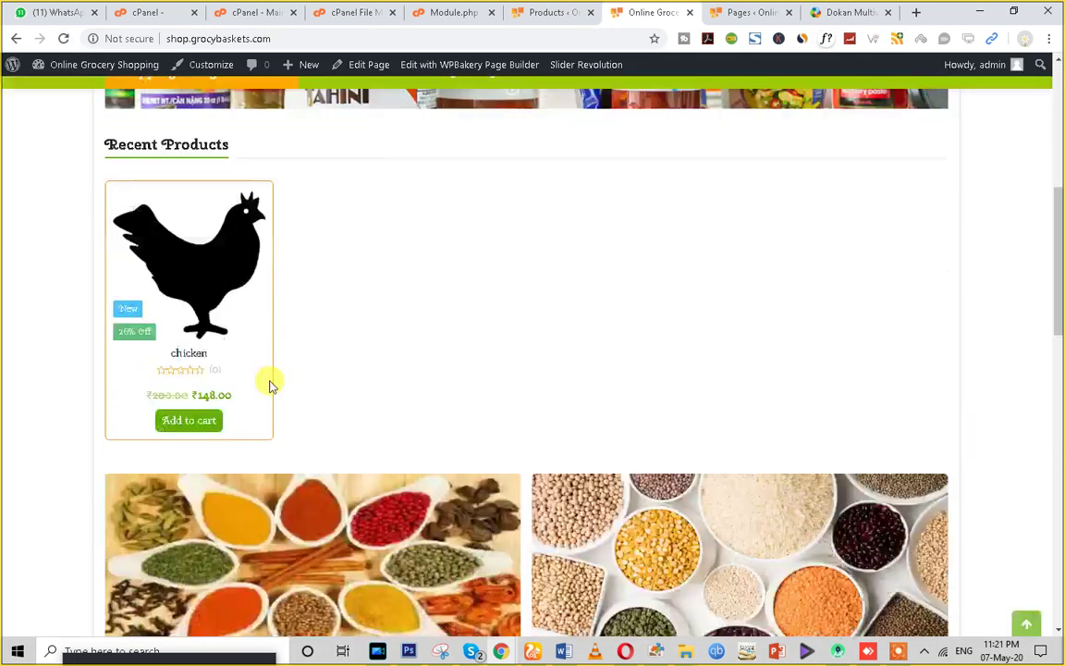
{"action": "scroll", "coordinate": [271, 404], "scroll_direction": "down", "scroll_amount": 8}
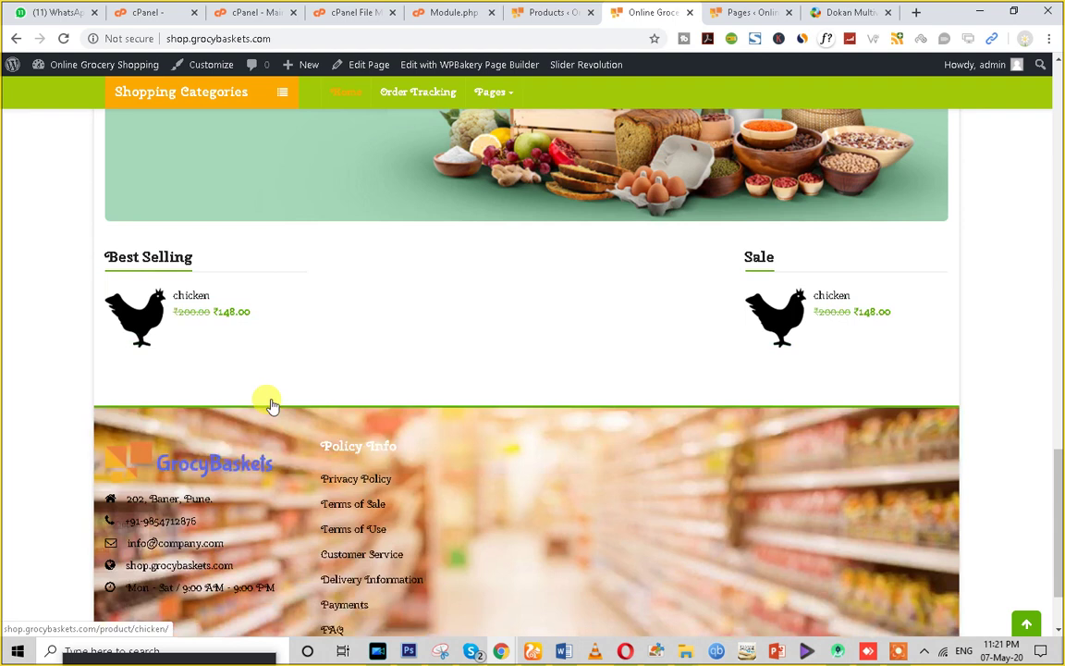
{"action": "scroll", "coordinate": [280, 457], "scroll_direction": "up", "scroll_amount": 10}
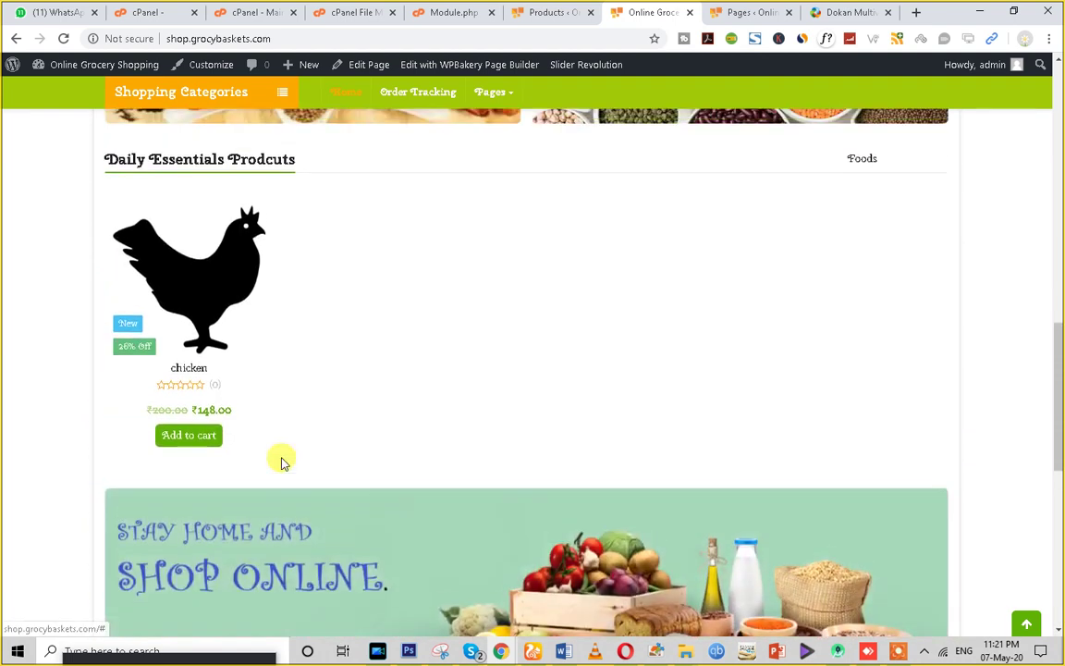
{"action": "scroll", "coordinate": [194, 416], "scroll_direction": "down", "scroll_amount": 3}
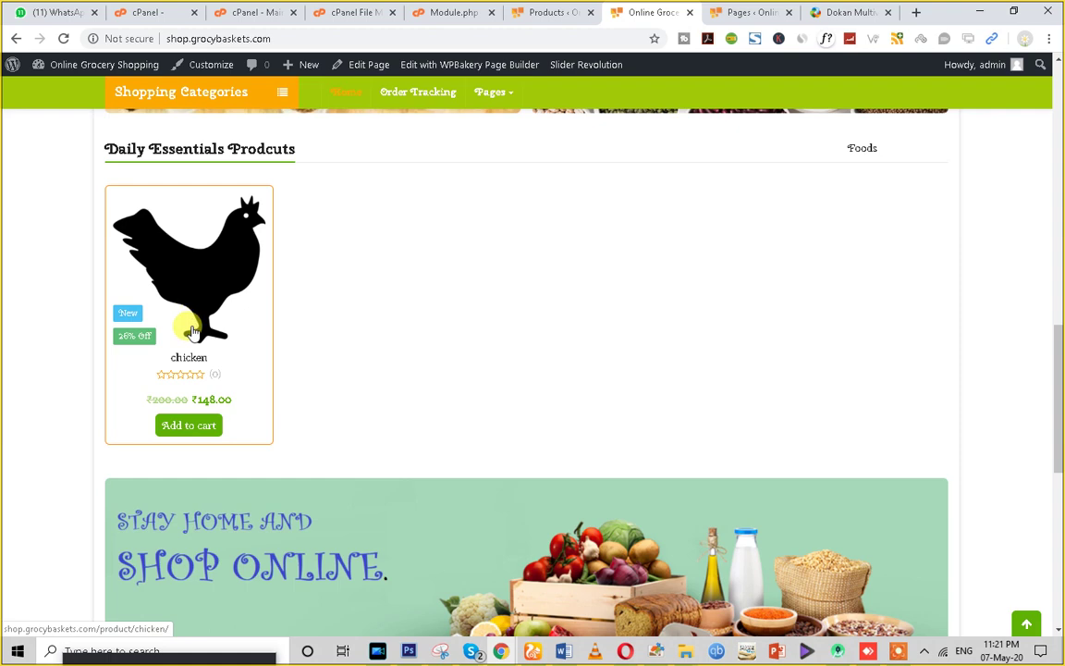
{"action": "scroll", "coordinate": [190, 331], "scroll_direction": "up", "scroll_amount": 12}
{"action": "scroll", "coordinate": [148, 324], "scroll_direction": "down", "scroll_amount": 4}
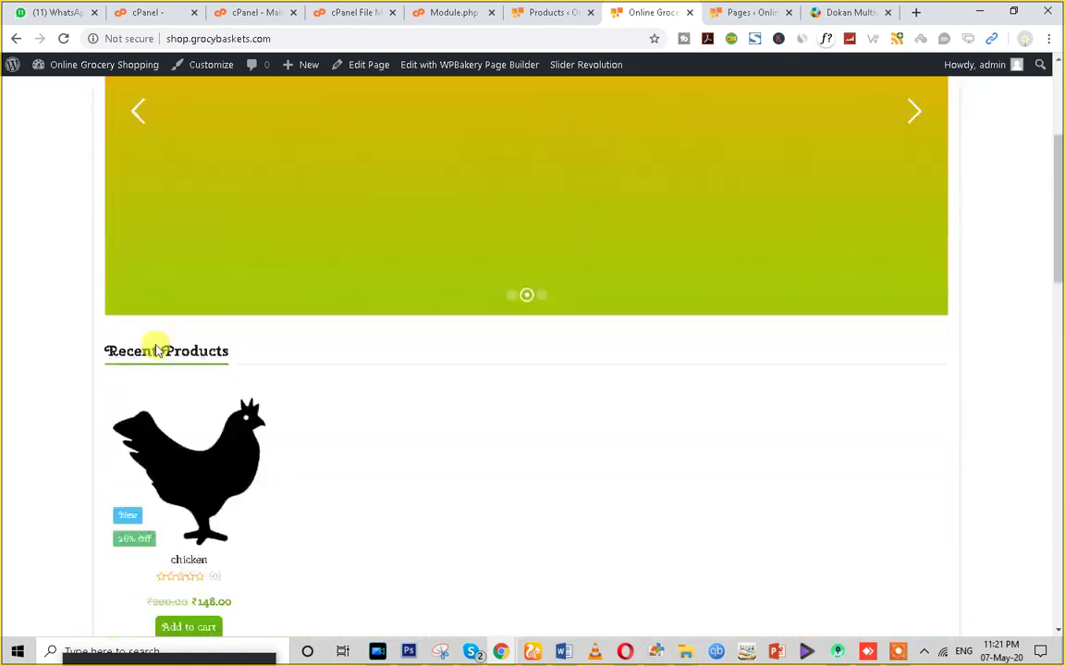
{"action": "scroll", "coordinate": [161, 407], "scroll_direction": "down", "scroll_amount": 2}
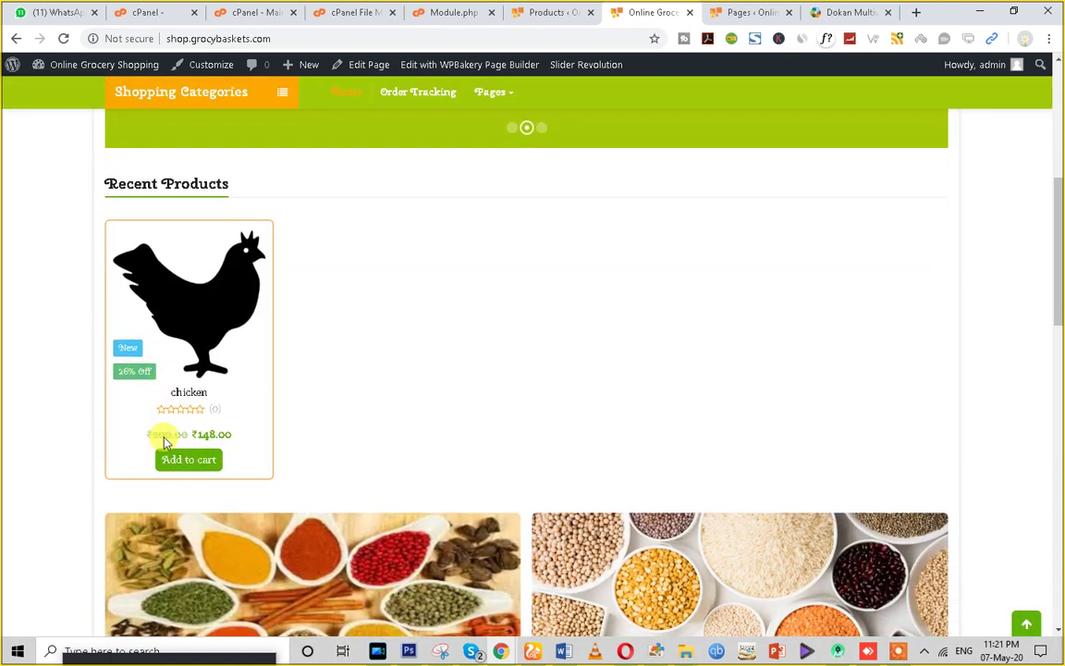
{"action": "scroll", "coordinate": [230, 402], "scroll_direction": "down", "scroll_amount": 5}
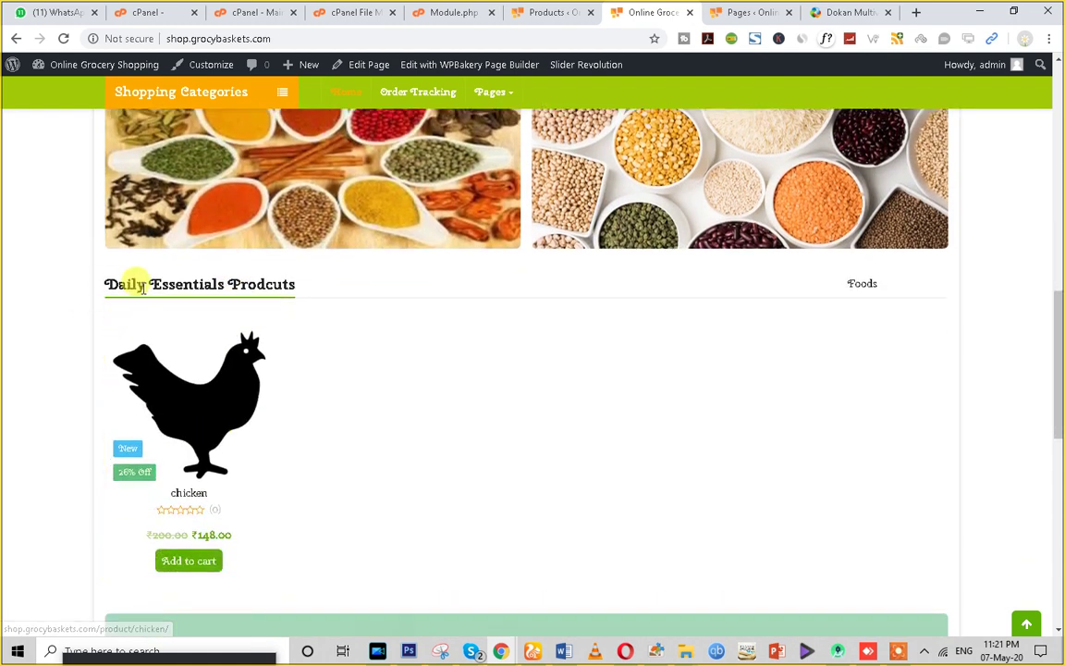
{"action": "scroll", "coordinate": [185, 527], "scroll_direction": "up", "scroll_amount": 7}
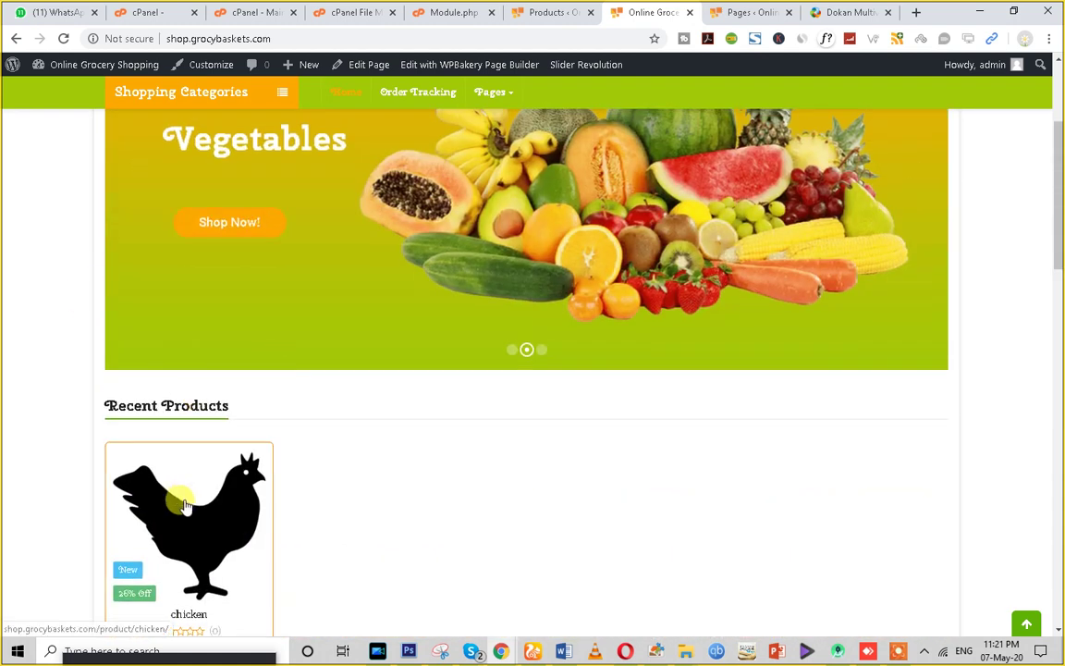
{"action": "left_click", "coordinate": [280, 39]}
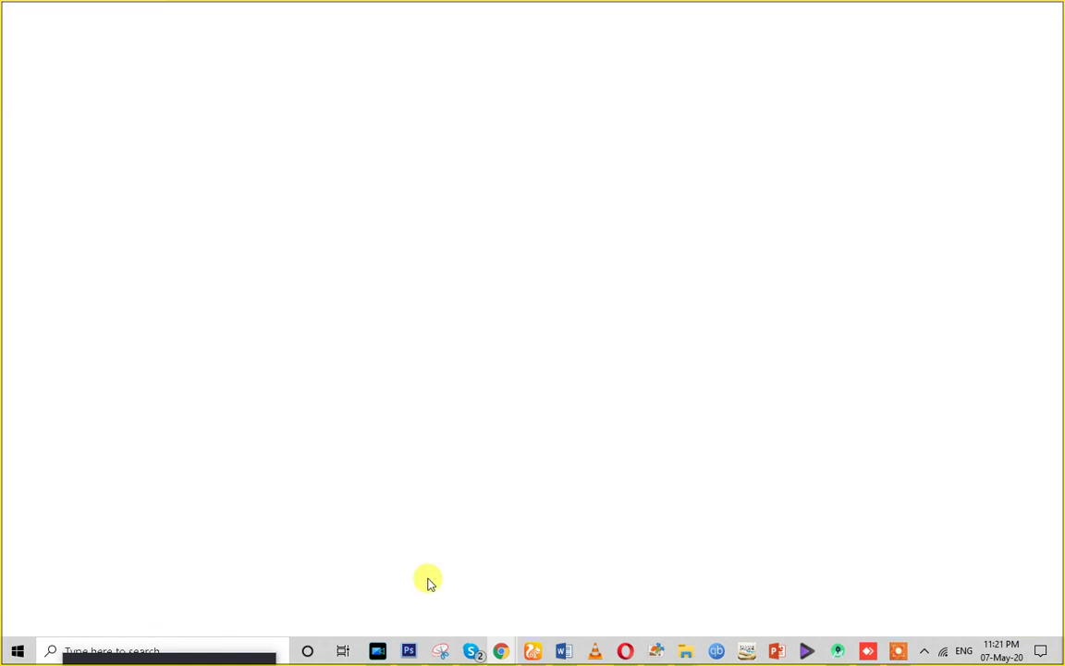
- Load shop.grocybaskets.com in a private window and find chicken under Recent Products and Daily Essentials
{"action": "type", "text": "http://shop.grocybaskets.com/"}
{"action": "key", "text": "Return"}
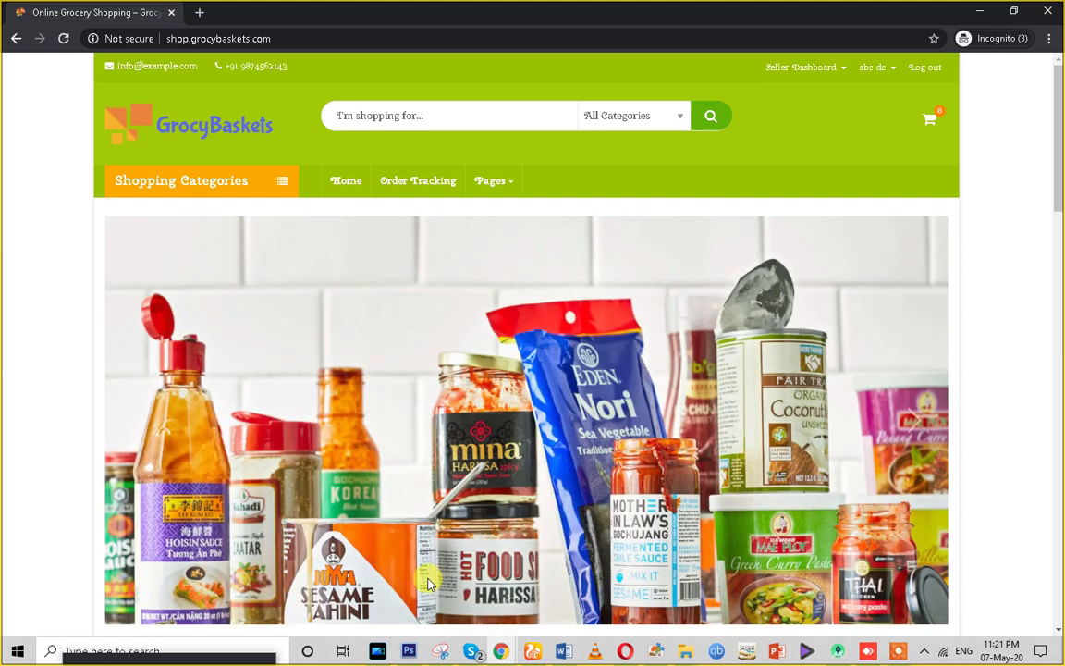
{"action": "scroll", "coordinate": [429, 585], "scroll_direction": "down", "scroll_amount": 6}
{"action": "scroll", "coordinate": [704, 381], "scroll_direction": "down", "scroll_amount": 4}
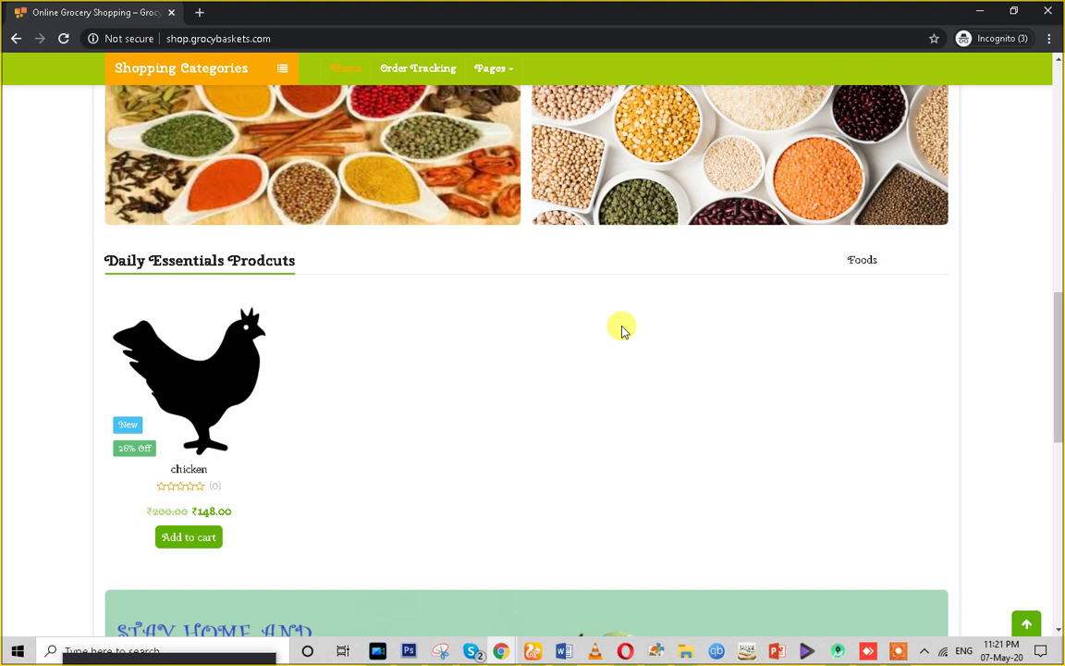
{"action": "scroll", "coordinate": [613, 320], "scroll_direction": "up", "scroll_amount": 3}
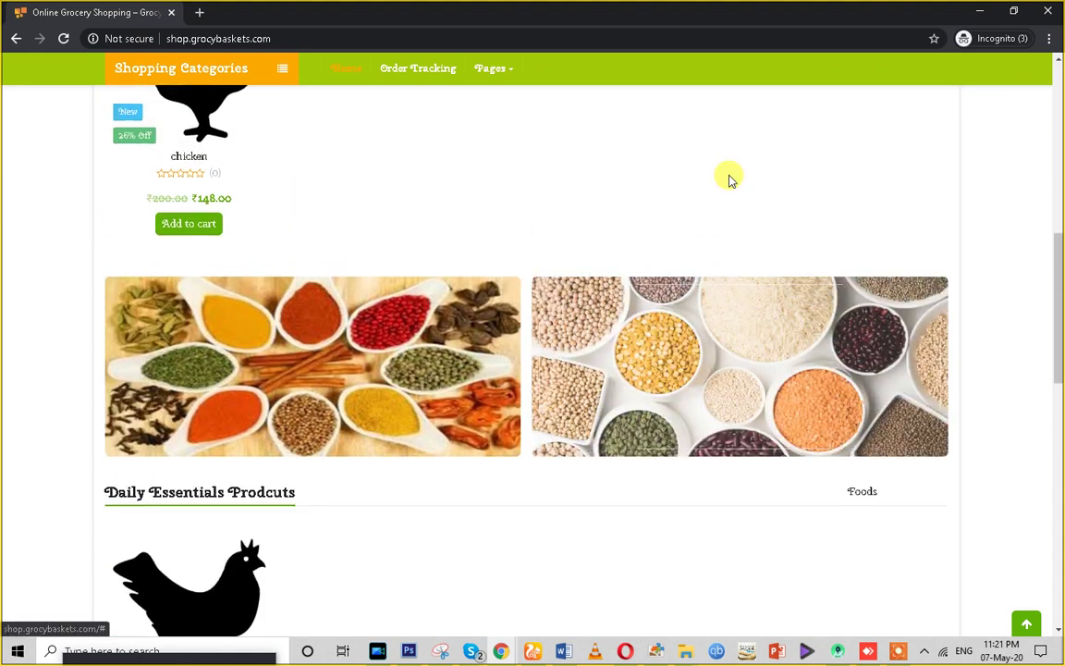
{"action": "scroll", "coordinate": [294, 335], "scroll_direction": "up", "scroll_amount": 2}
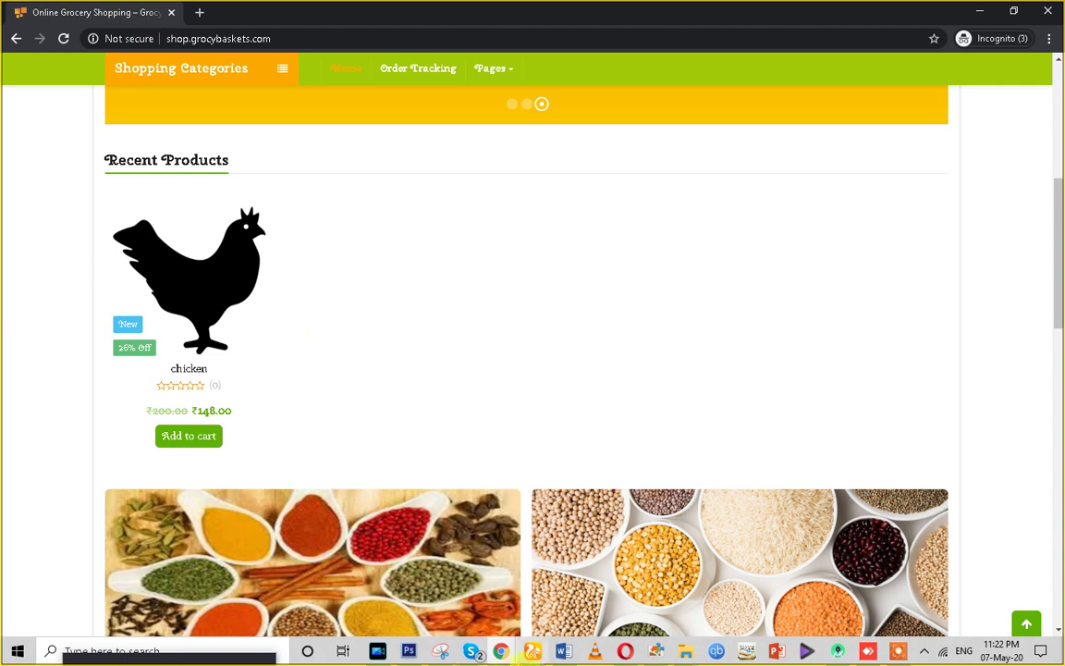
- Bring the admin browser window forward and open the WordPress admin dashboard
{"action": "mouse_move", "coordinate": [501, 651]}
{"action": "left_click", "coordinate": [360, 594]}
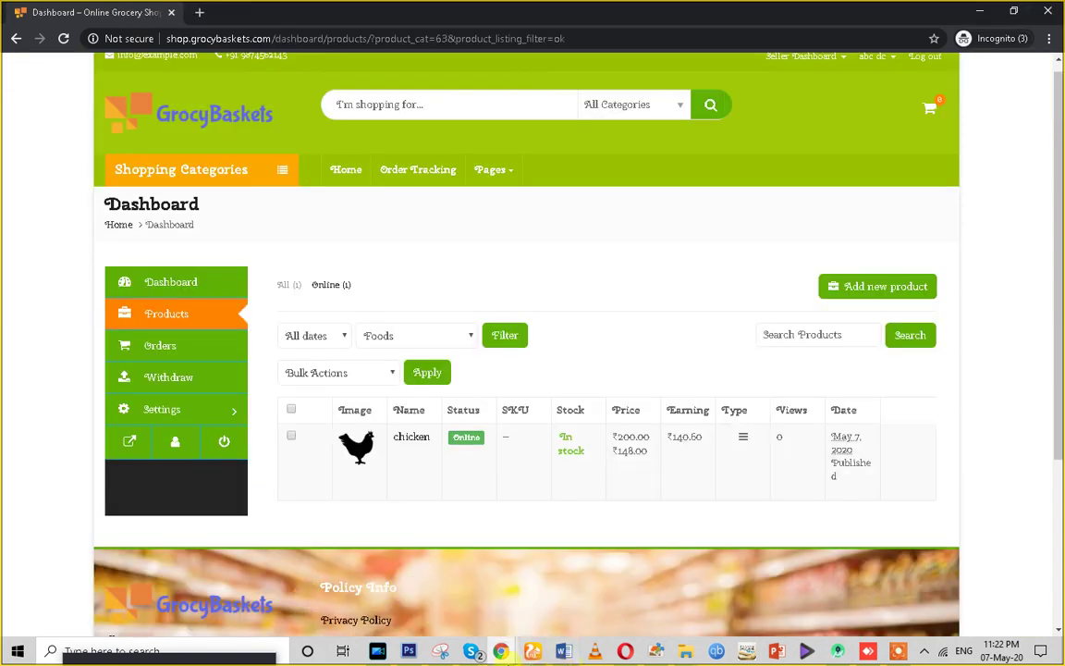
{"action": "left_click", "coordinate": [296, 606]}
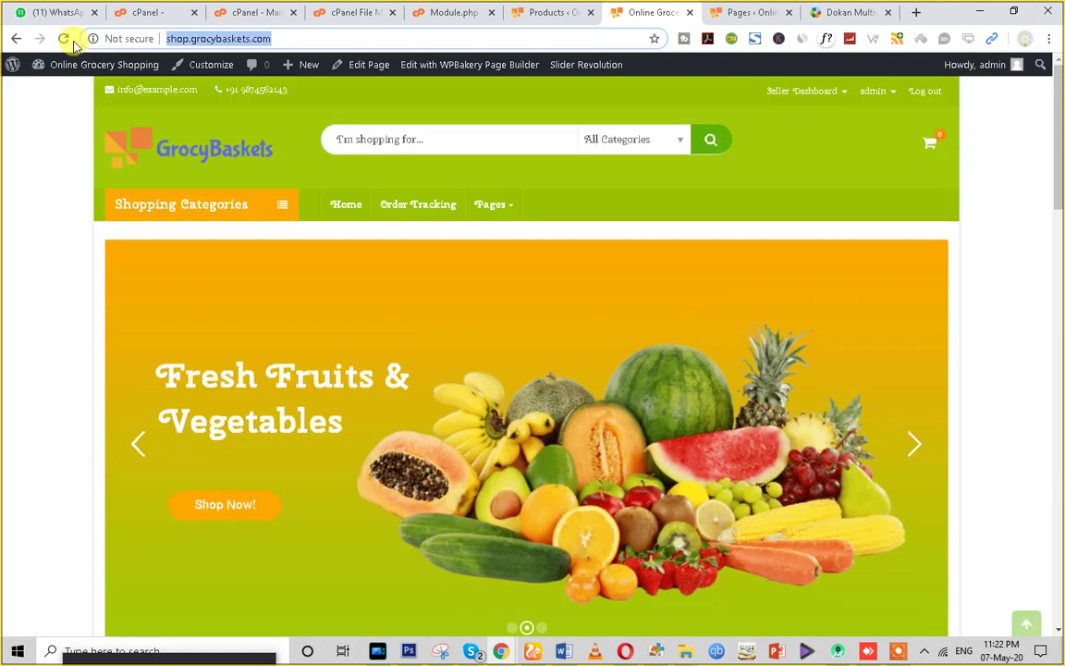
{"action": "mouse_move", "coordinate": [56, 65]}
{"action": "left_click", "coordinate": [55, 90]}
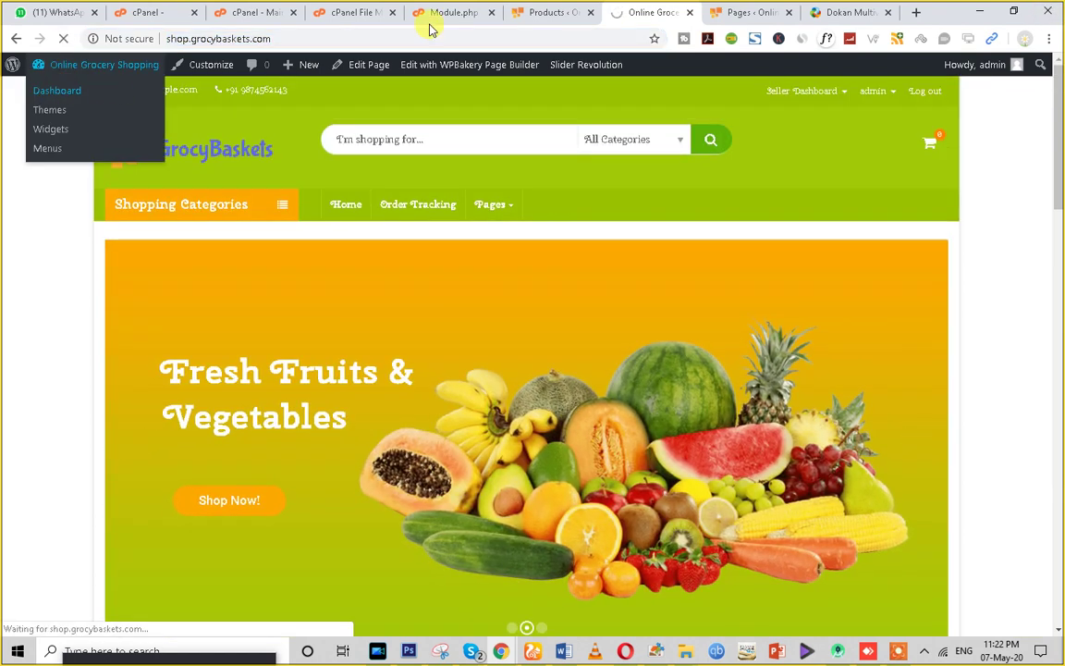
{"action": "left_click", "coordinate": [551, 12]}
{"action": "left_click", "coordinate": [636, 16]}
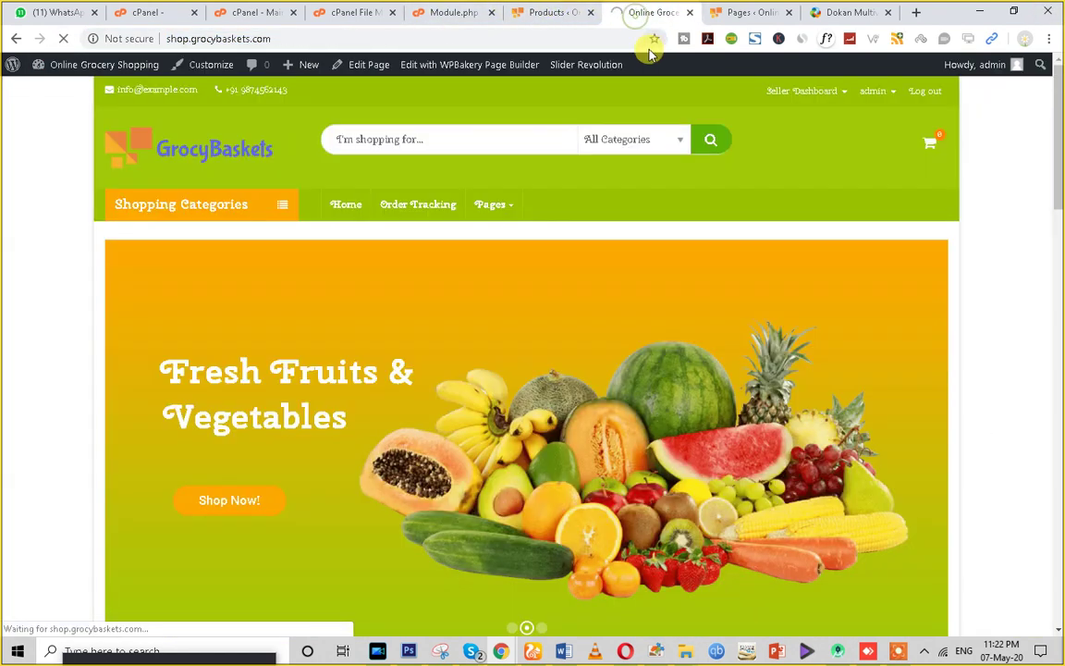
{"action": "left_click", "coordinate": [535, 12]}
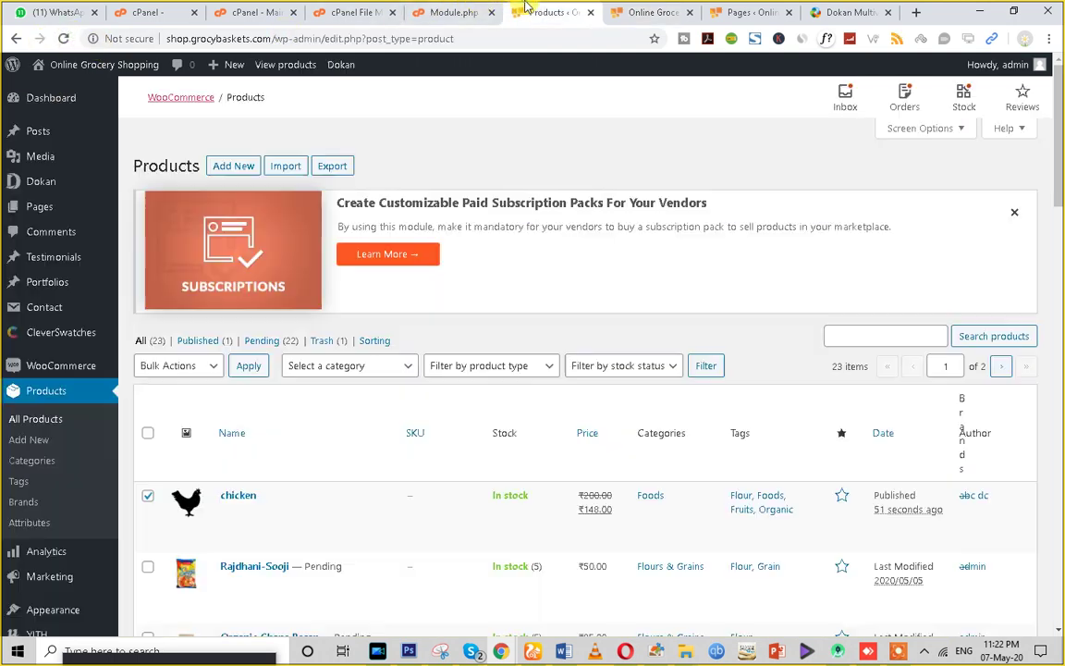
- From Pages > All Pages, open the Home page's WPBakery editor in a new tab
{"action": "left_click", "coordinate": [42, 211]}
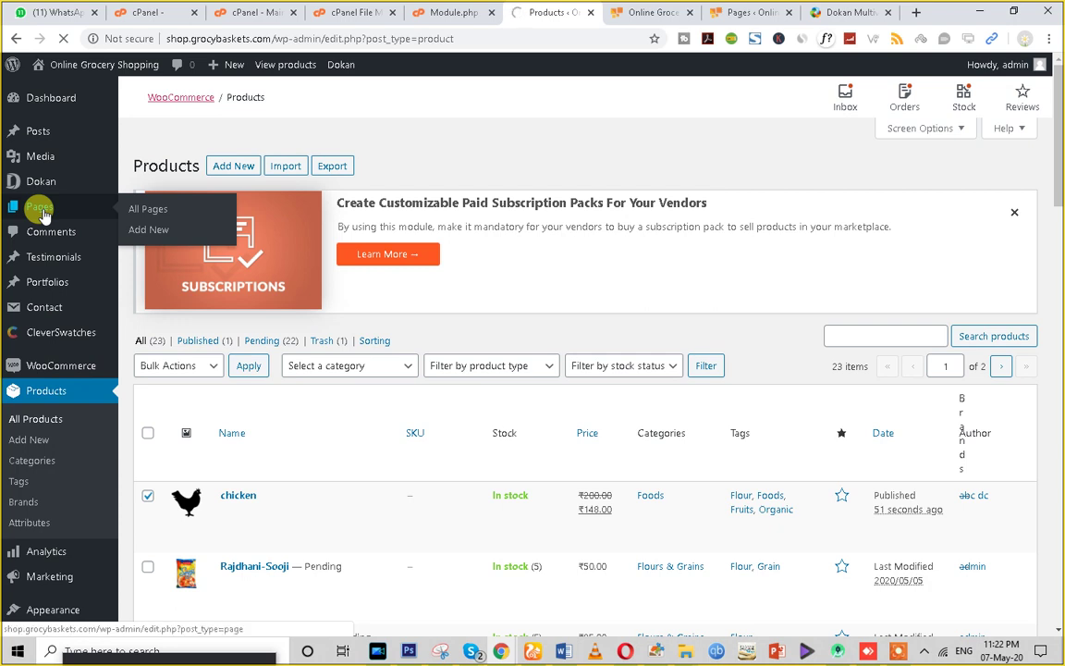
{"action": "scroll", "coordinate": [476, 415], "scroll_direction": "down", "scroll_amount": 3}
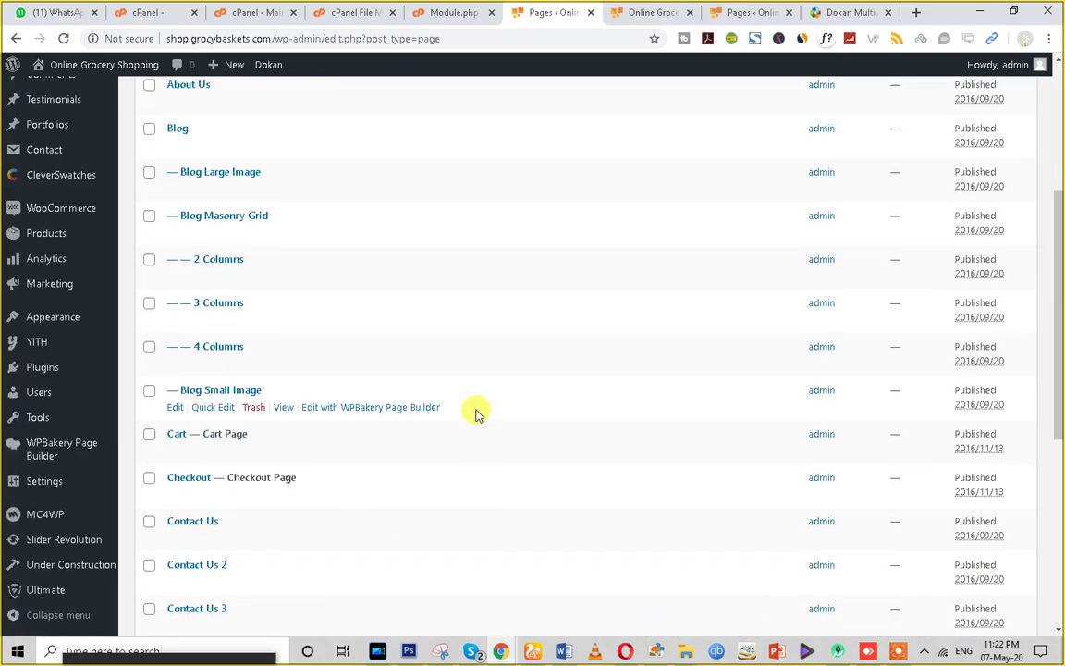
{"action": "scroll", "coordinate": [476, 415], "scroll_direction": "down", "scroll_amount": 5}
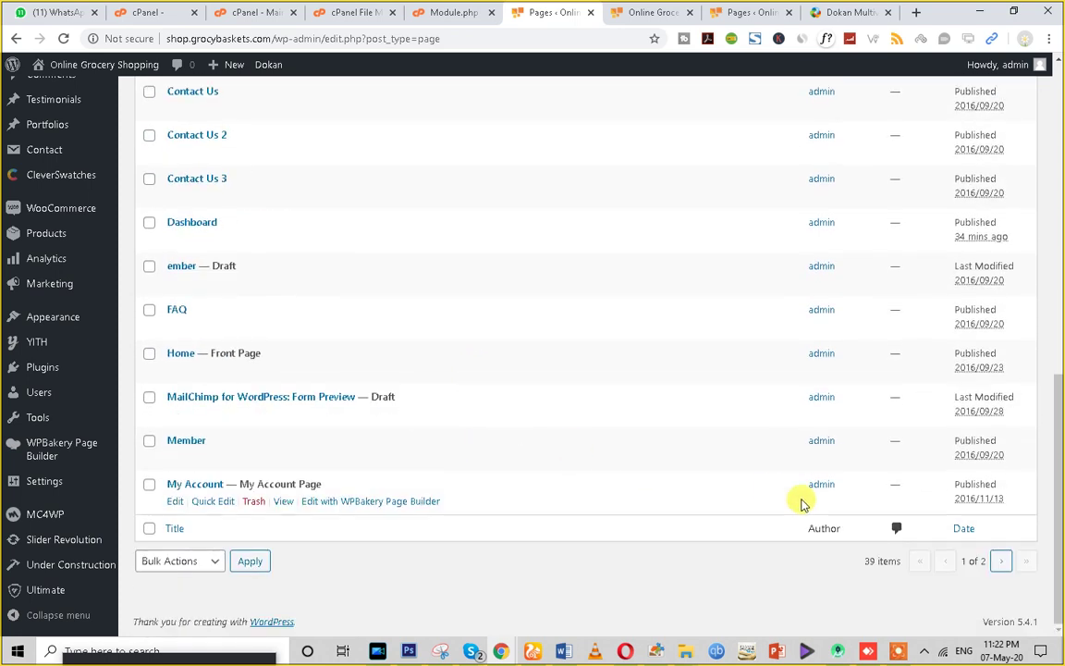
{"action": "mouse_move", "coordinate": [202, 373]}
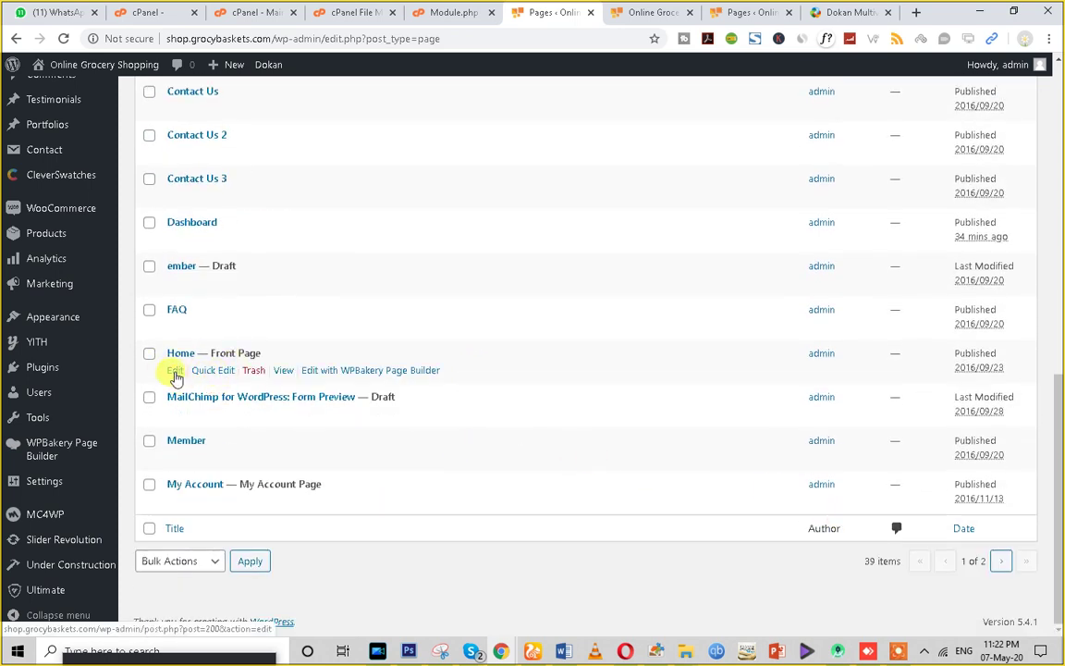
{"action": "right_click", "coordinate": [175, 377]}
{"action": "left_click", "coordinate": [191, 380]}
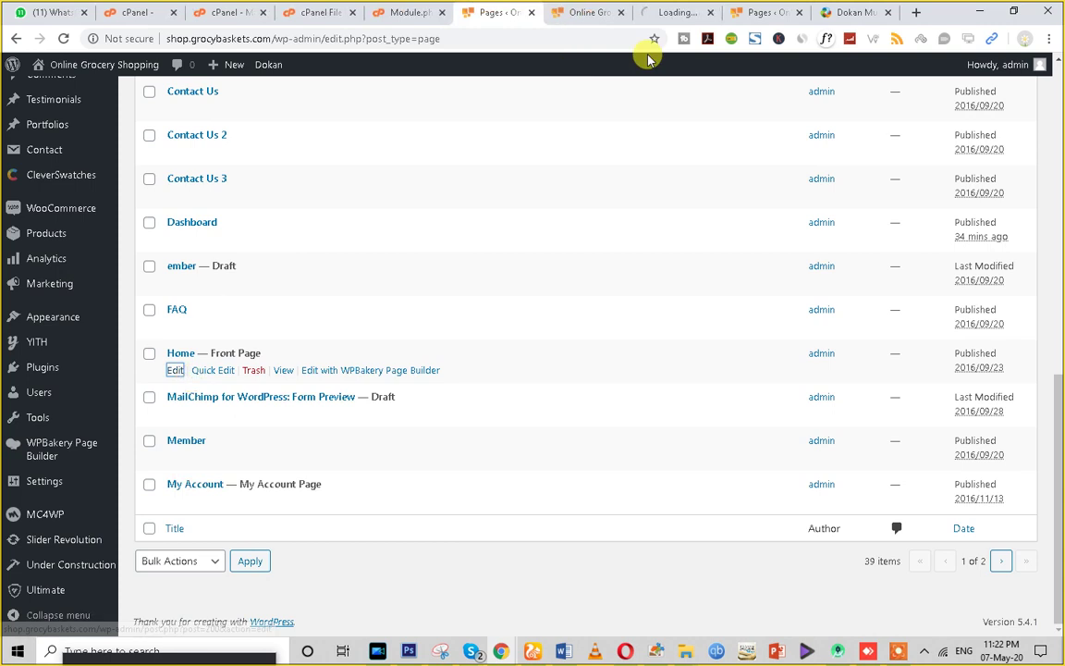
{"action": "left_click_drag", "start_coordinate": [680, 7], "coordinate": [522, 14]}
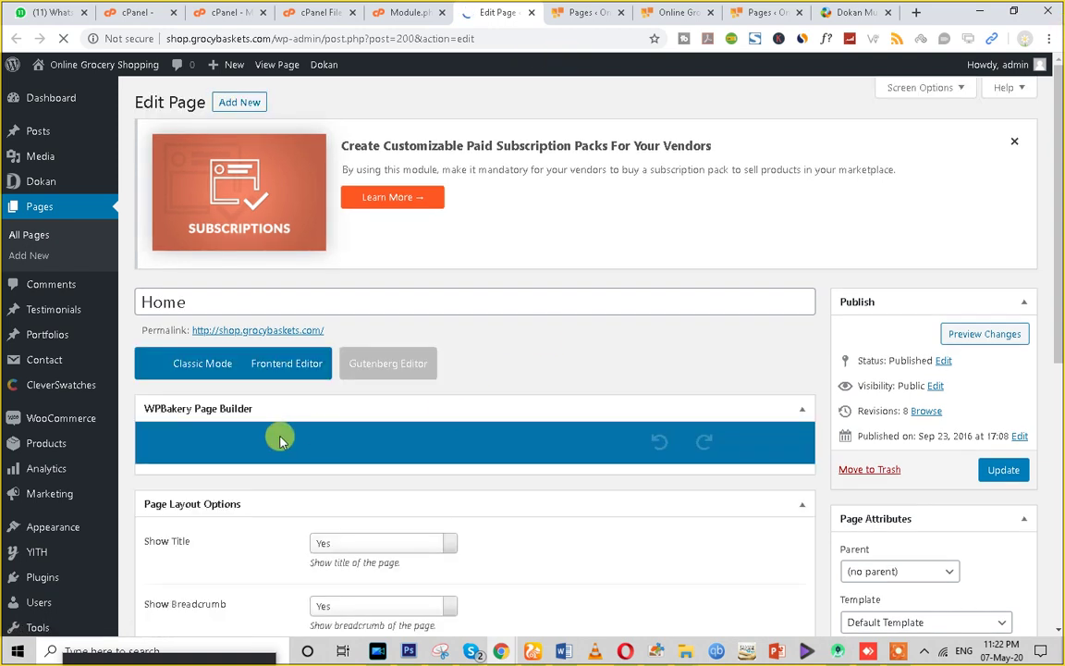
{"action": "scroll", "coordinate": [278, 434], "scroll_direction": "down", "scroll_amount": 4}
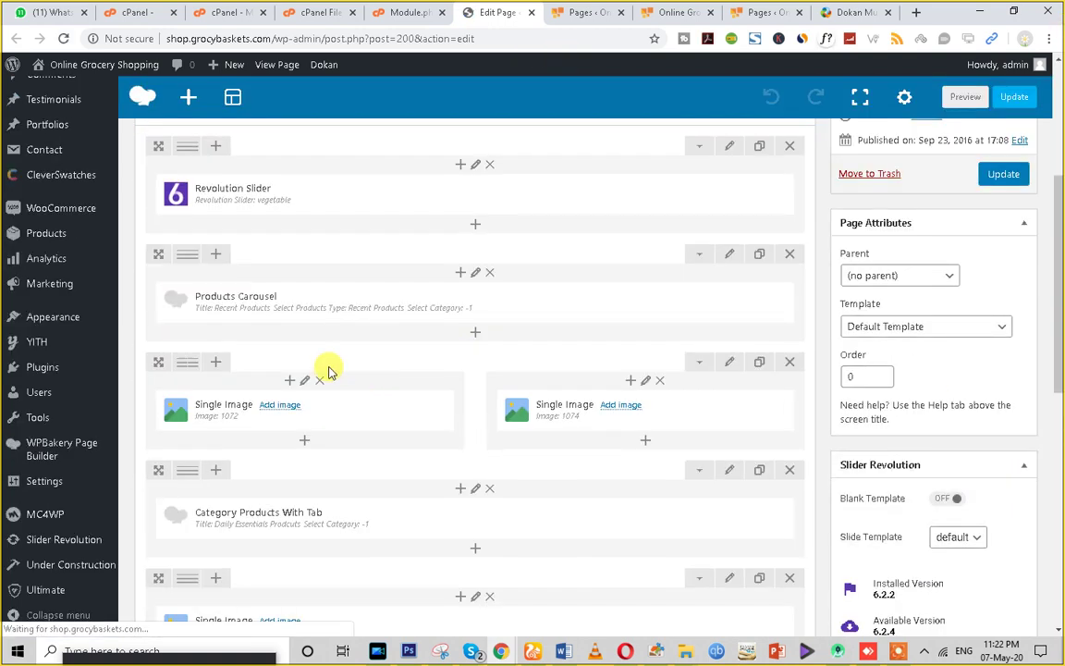
{"action": "scroll", "coordinate": [88, 430], "scroll_direction": "down", "scroll_amount": 3}
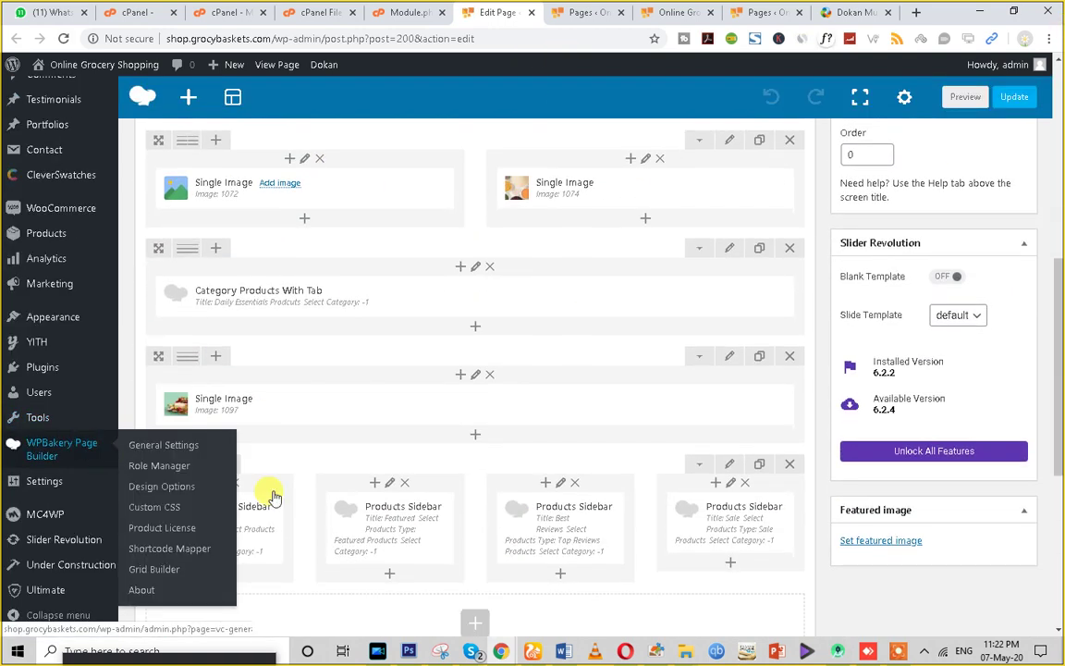
{"action": "scroll", "coordinate": [316, 404], "scroll_direction": "up", "scroll_amount": 8}
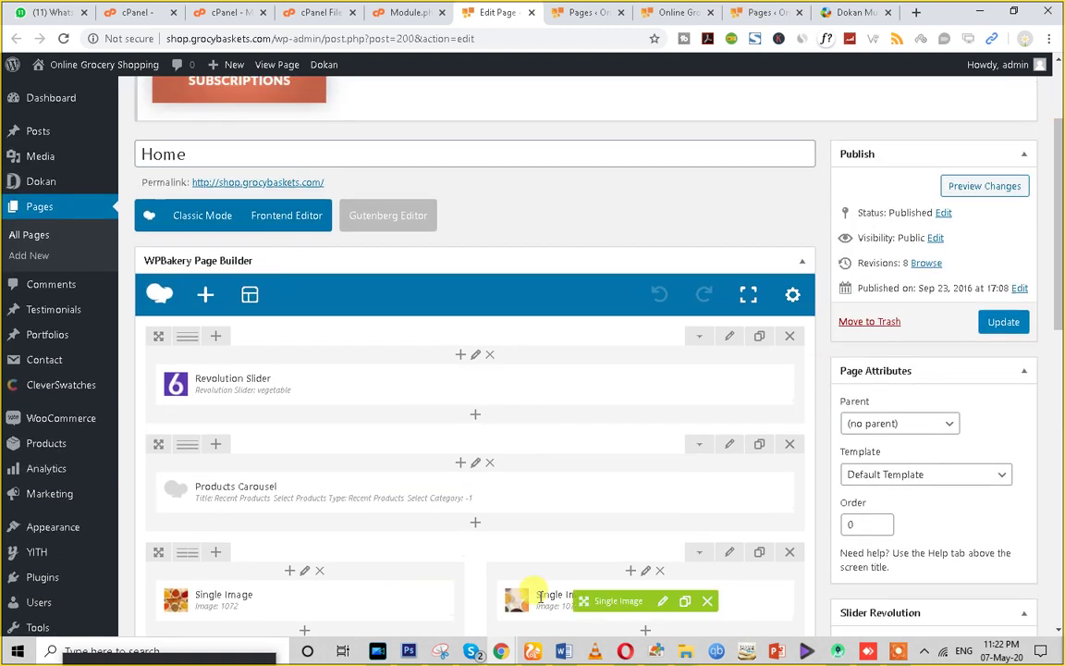
- Add the chicken product to the cart from its product page
{"action": "mouse_move", "coordinate": [500, 650]}
{"action": "left_click", "coordinate": [564, 603]}
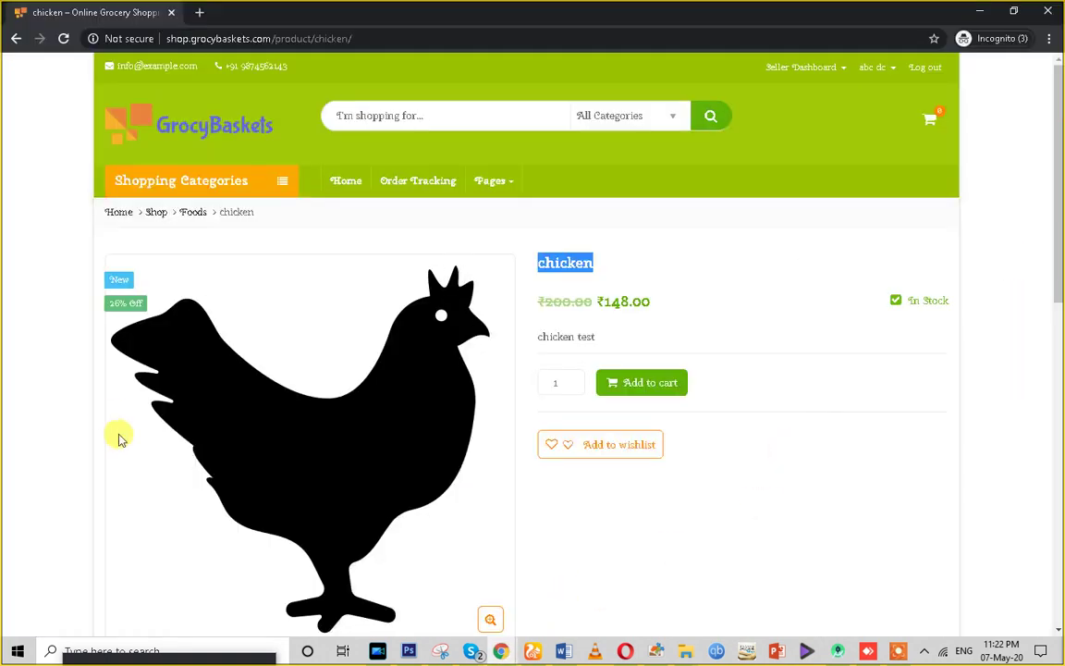
{"action": "scroll", "coordinate": [129, 430], "scroll_direction": "down", "scroll_amount": 2}
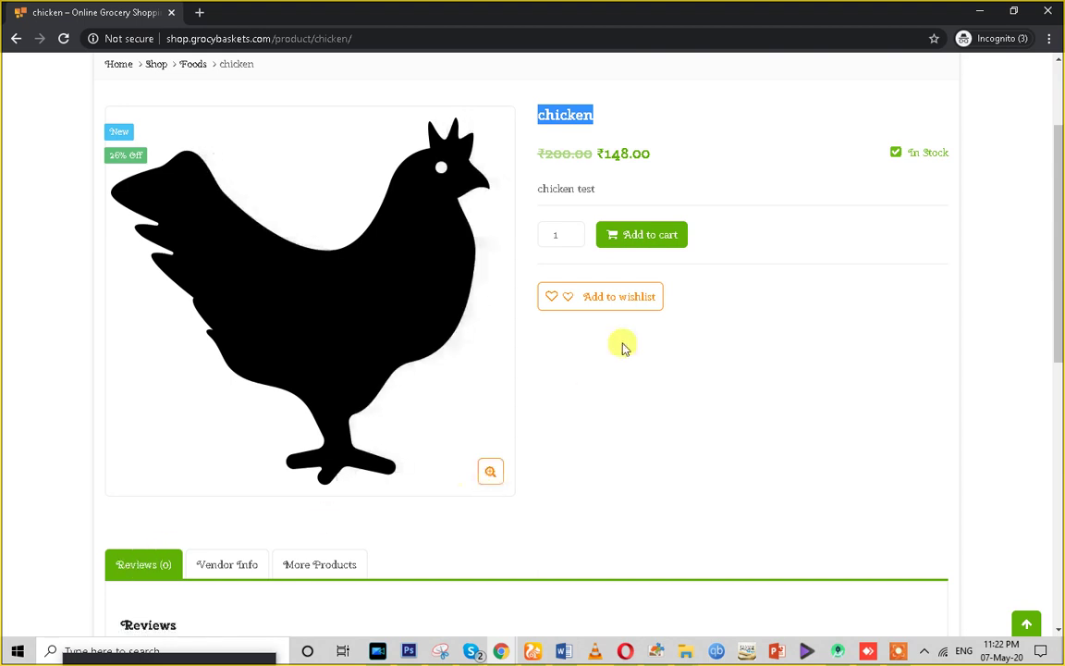
{"action": "left_click", "coordinate": [644, 242]}
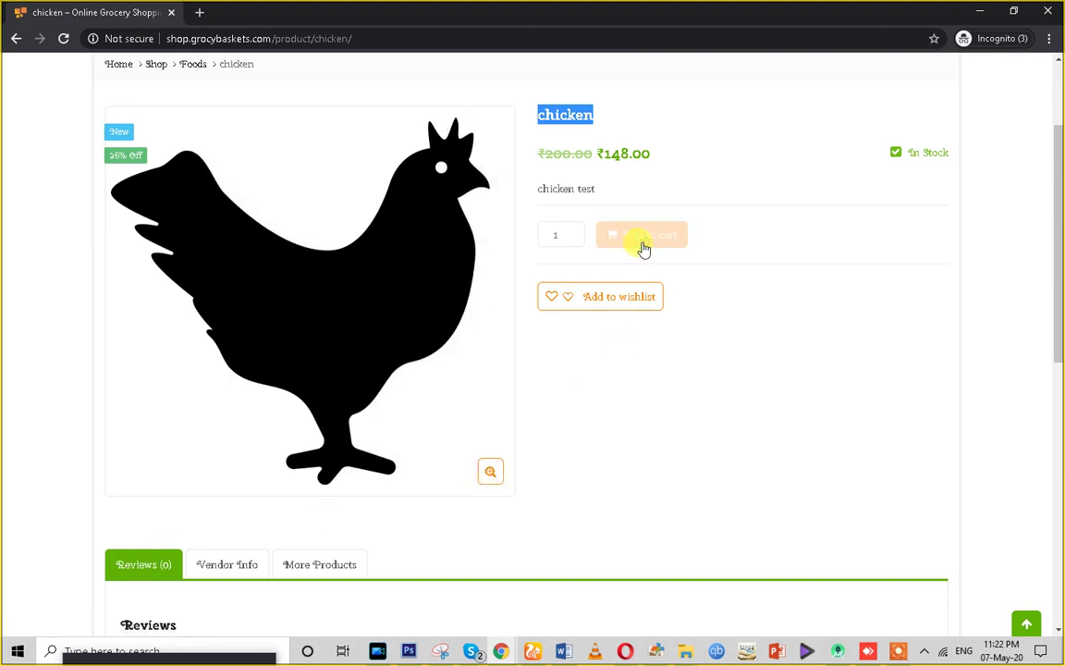
{"action": "scroll", "coordinate": [695, 380], "scroll_direction": "up", "scroll_amount": 2}
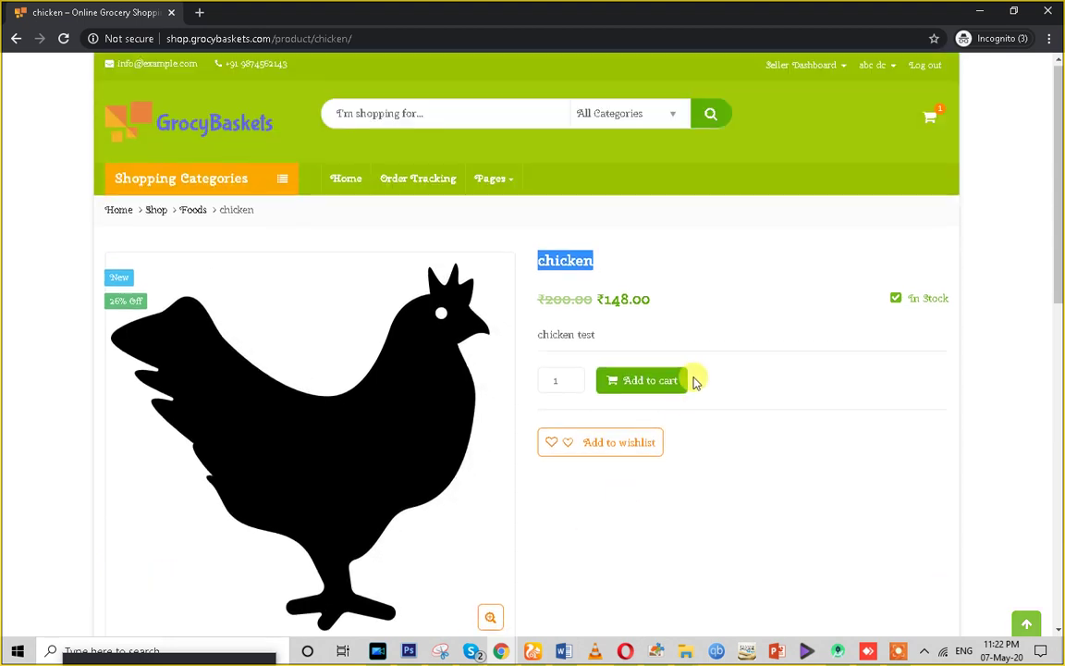
- Proceed from the mini-cart to Checkout and review the ₹148.00 order
{"action": "left_click", "coordinate": [931, 117]}
{"action": "left_click", "coordinate": [830, 279]}
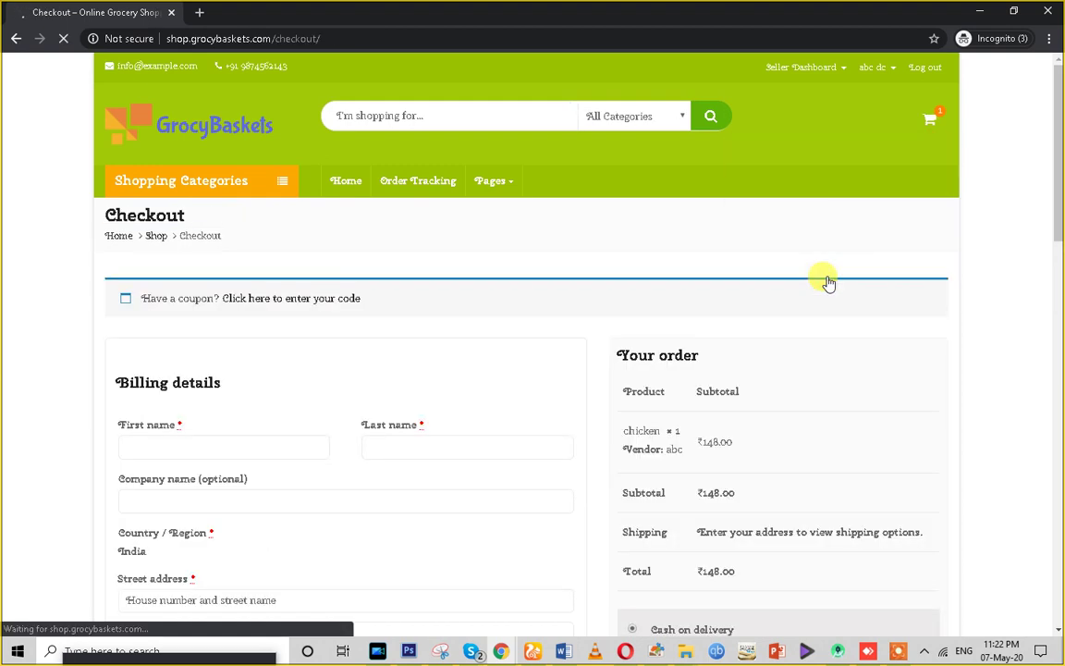
{"action": "scroll", "coordinate": [829, 283], "scroll_direction": "down", "scroll_amount": 2}
{"action": "scroll", "coordinate": [829, 283], "scroll_direction": "down", "scroll_amount": 5}
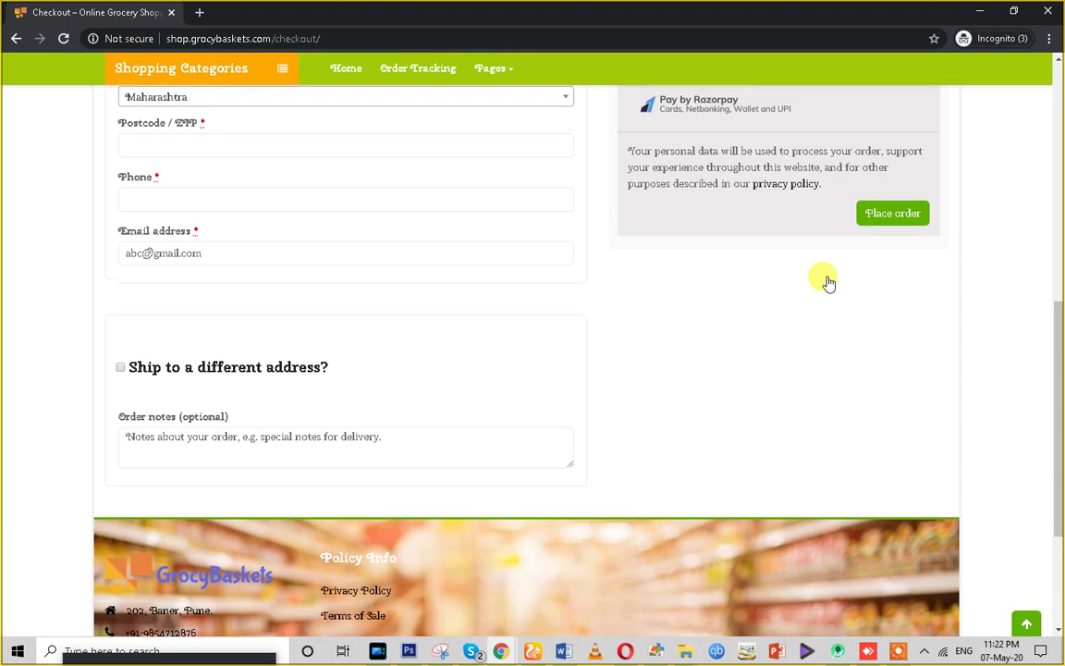
{"action": "scroll", "coordinate": [829, 283], "scroll_direction": "up", "scroll_amount": 3}
{"action": "scroll", "coordinate": [828, 282], "scroll_direction": "up", "scroll_amount": 1}
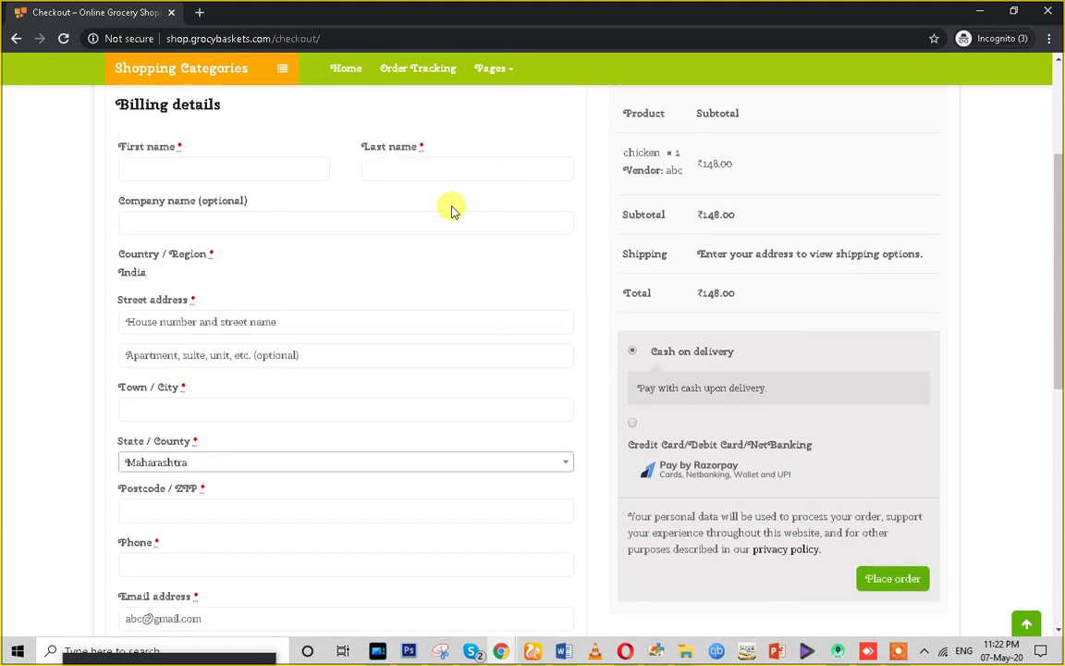
- Fill the billing form with test values: last name 'a', street 'te' and 't', city 'test'
{"action": "left_click", "coordinate": [186, 169]}
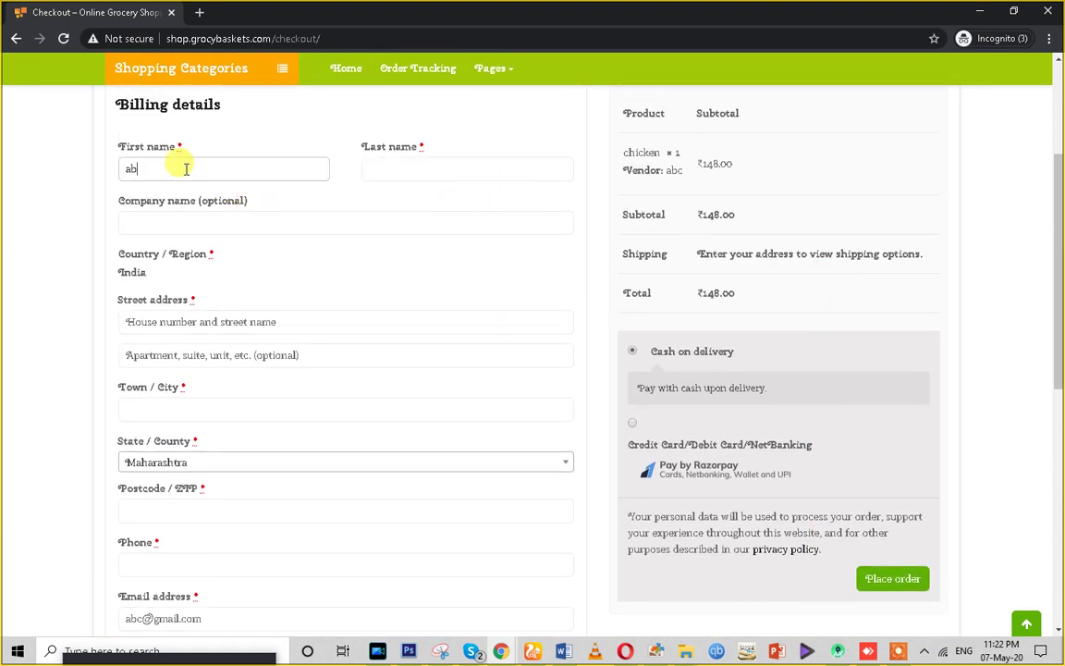
{"action": "left_click", "coordinate": [409, 172]}
{"action": "type", "text": "a"}
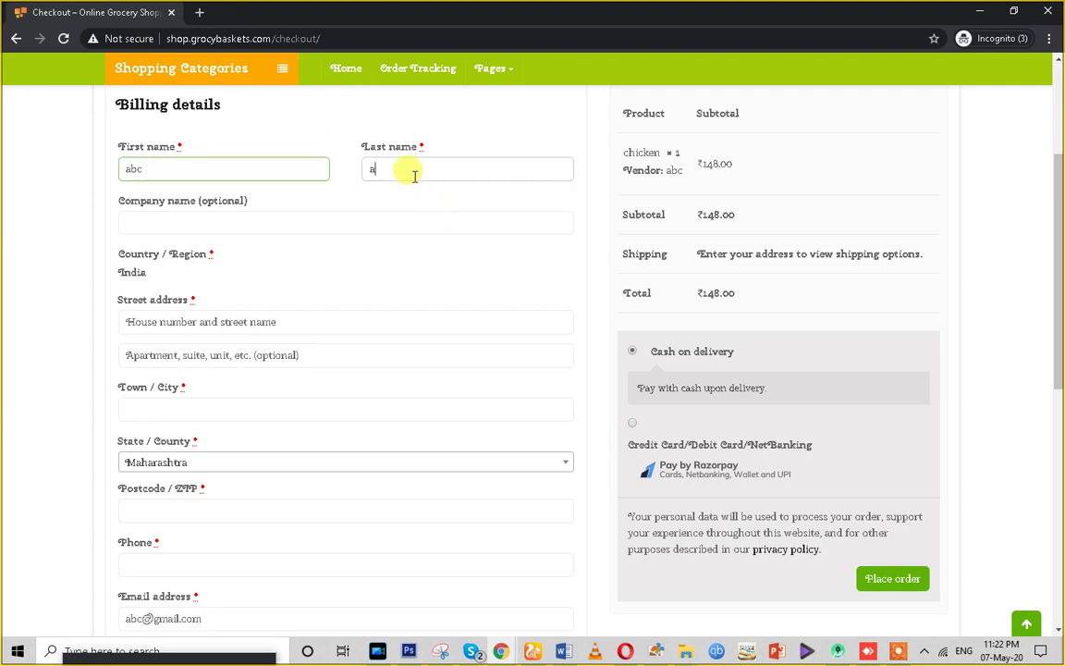
{"action": "left_click", "coordinate": [165, 220]}
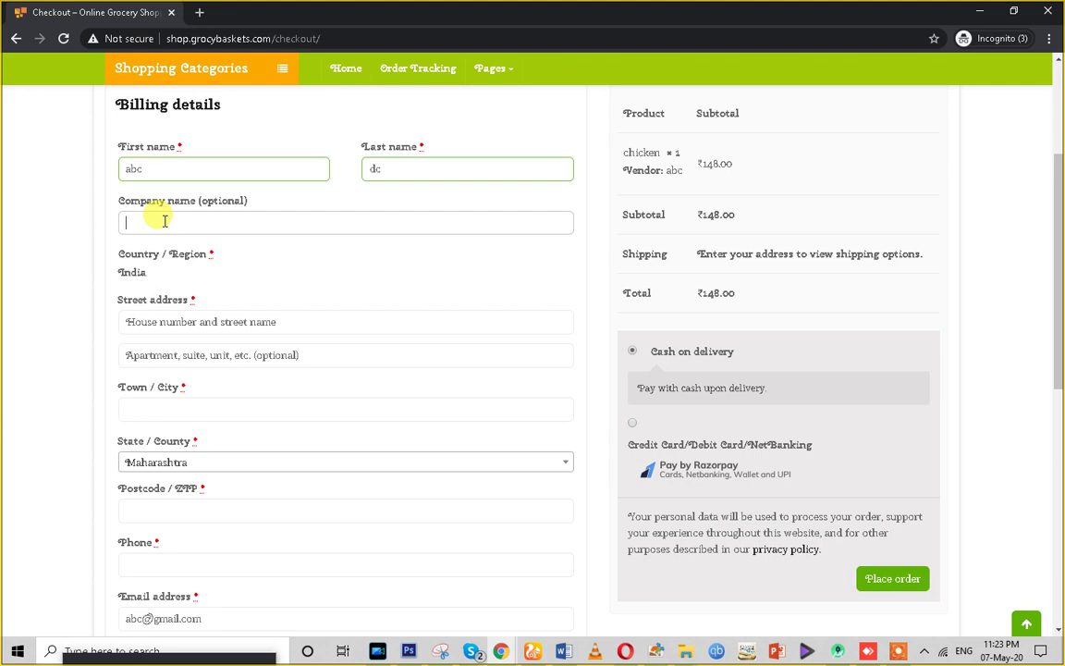
{"action": "left_click", "coordinate": [178, 321]}
{"action": "type", "text": "test"}
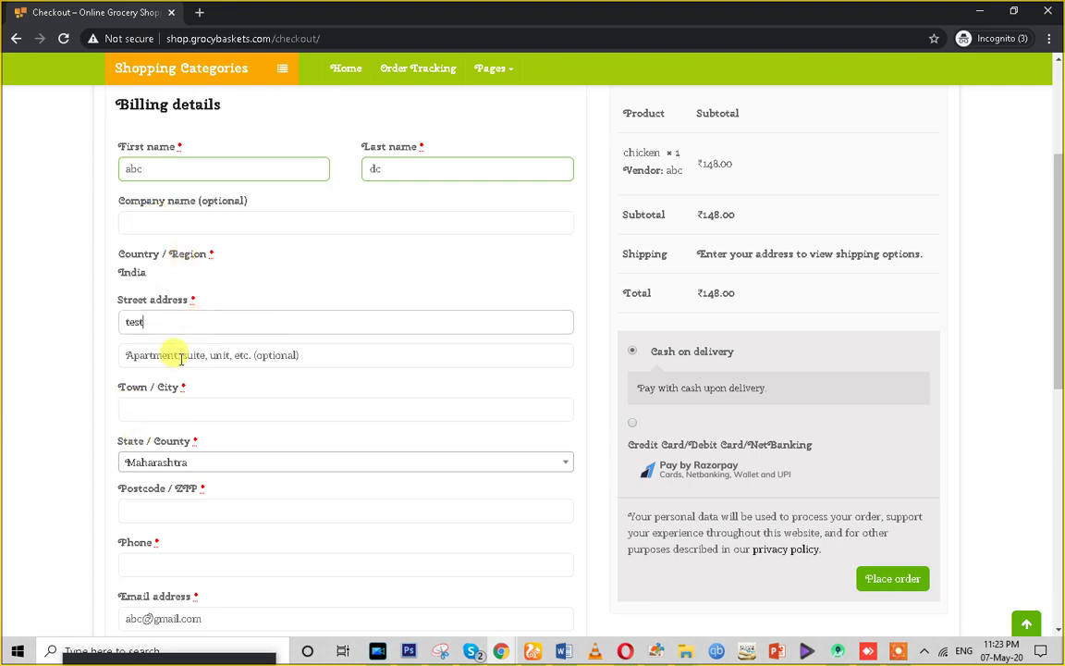
{"action": "left_click", "coordinate": [171, 353]}
{"action": "type", "text": "test2"}
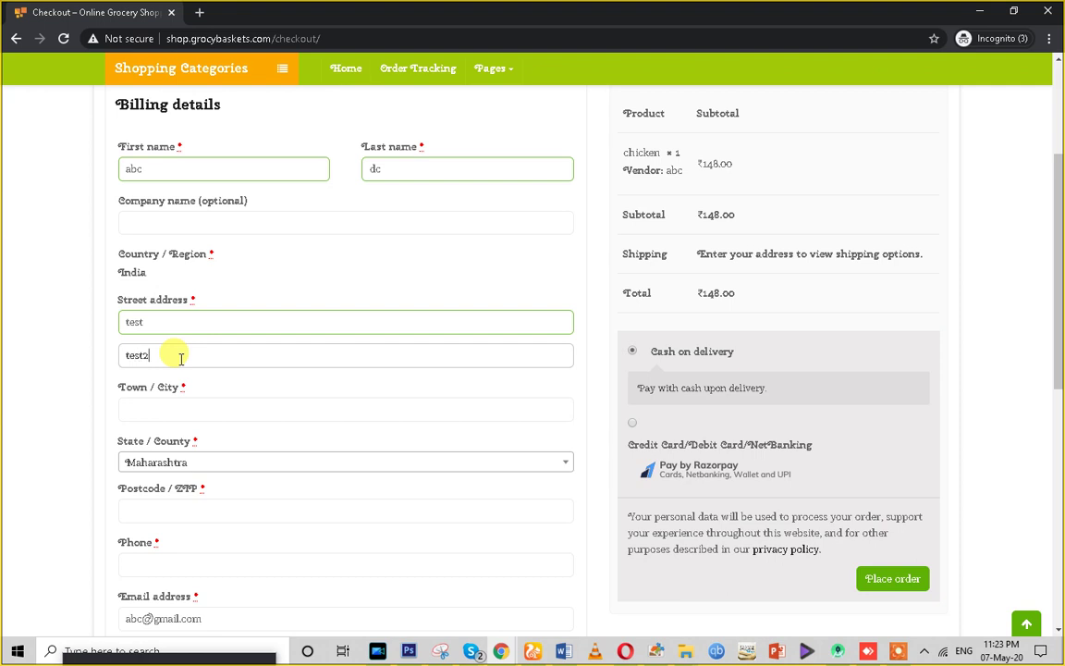
{"action": "left_click", "coordinate": [163, 412]}
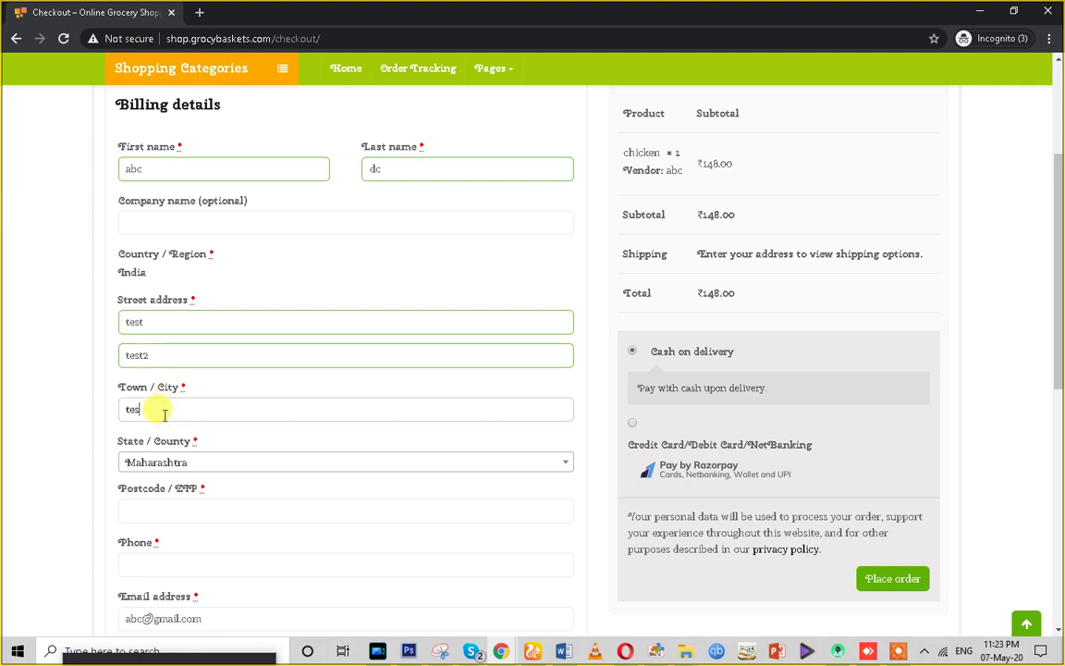
{"action": "type", "text": "test"}
{"action": "scroll", "coordinate": [167, 413], "scroll_direction": "down", "scroll_amount": 3}
{"action": "left_click", "coordinate": [152, 366]}
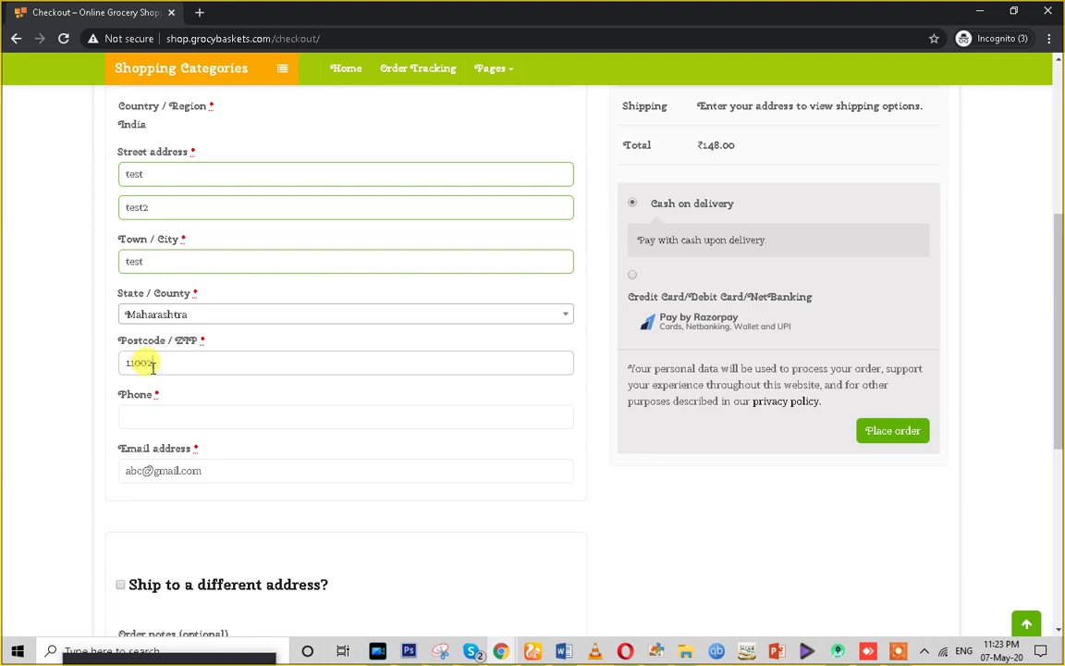
- Check the phone and e-mail fields, and leave shipping to the billing address
{"action": "scroll", "coordinate": [152, 365], "scroll_direction": "down", "scroll_amount": 3}
{"action": "left_click", "coordinate": [140, 265]}
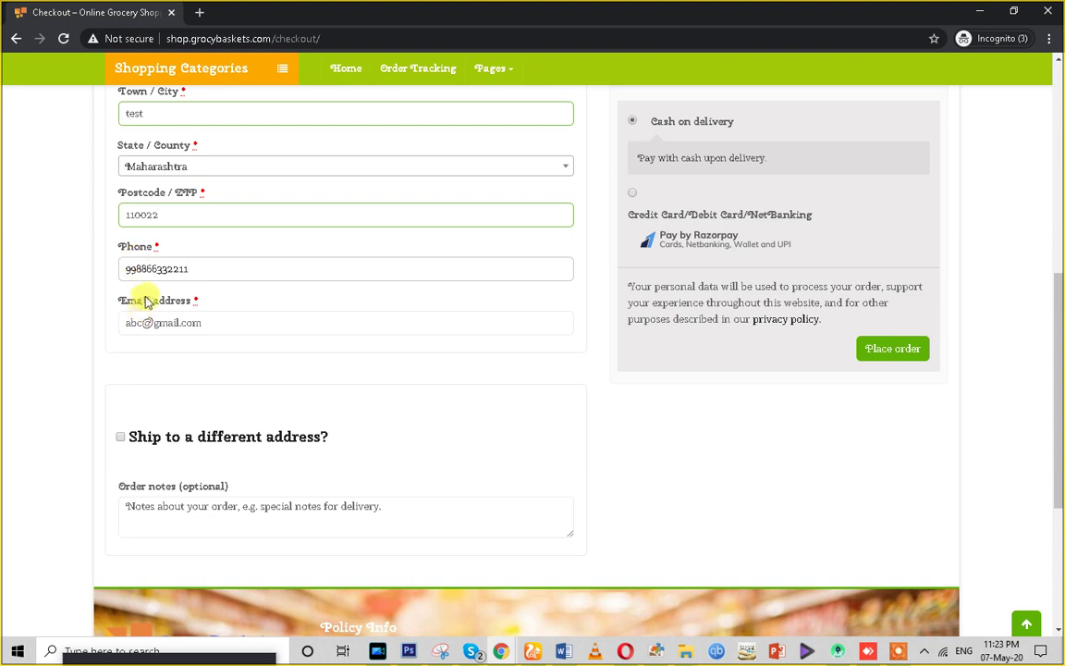
{"action": "left_click", "coordinate": [185, 269]}
{"action": "left_click_drag", "start_coordinate": [184, 269], "coordinate": [170, 272]}
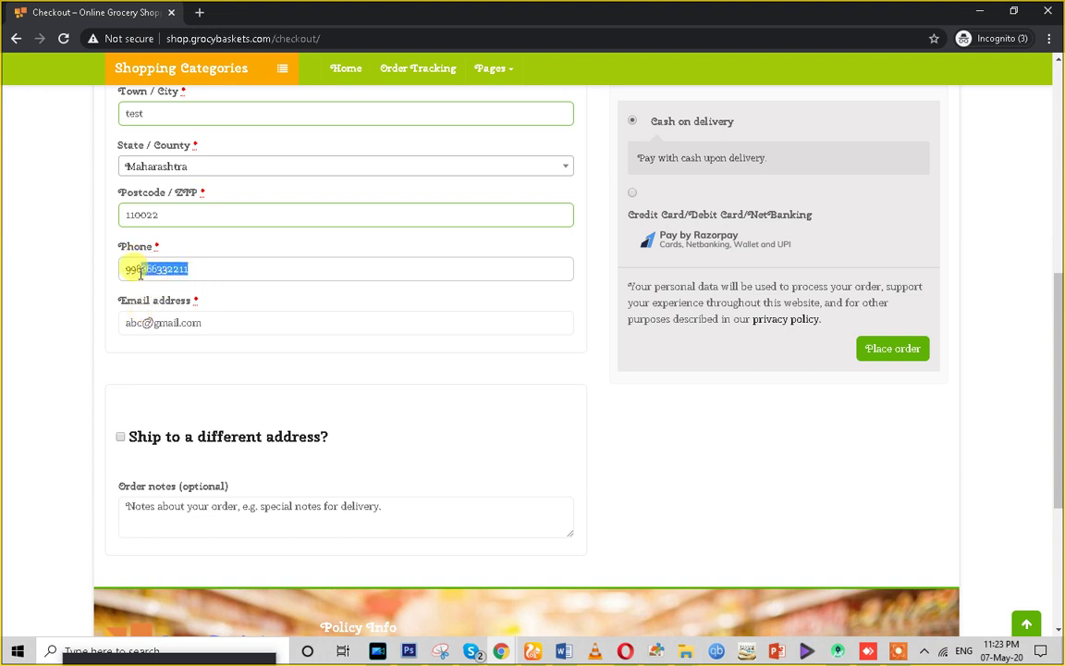
{"action": "left_click_drag", "start_coordinate": [215, 322], "coordinate": [22, 349]}
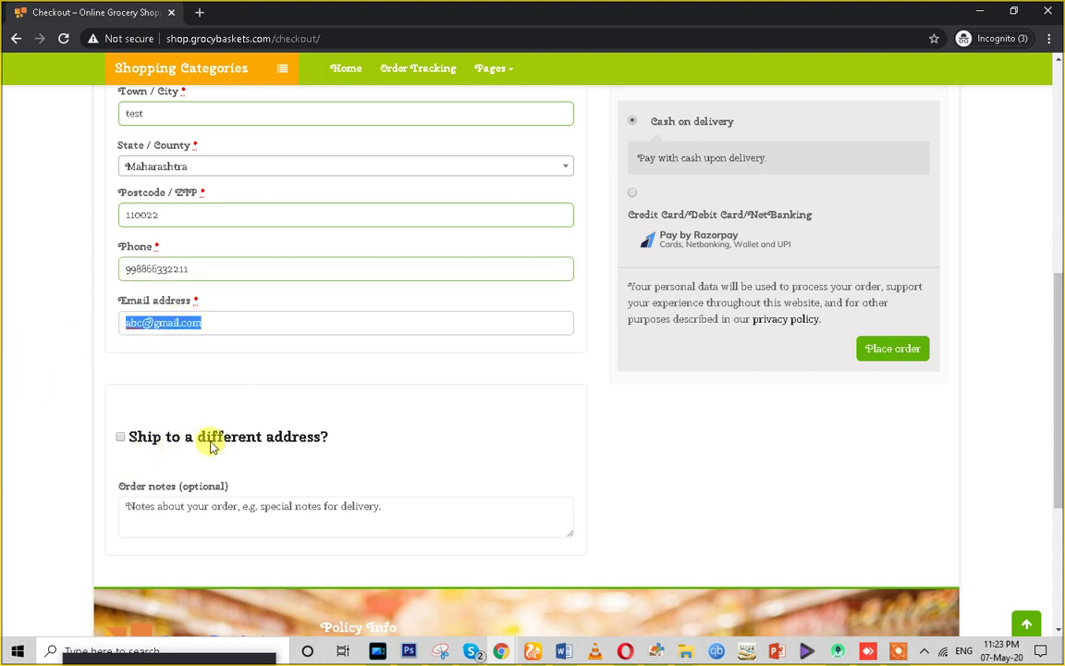
{"action": "scroll", "coordinate": [211, 439], "scroll_direction": "down", "scroll_amount": 1}
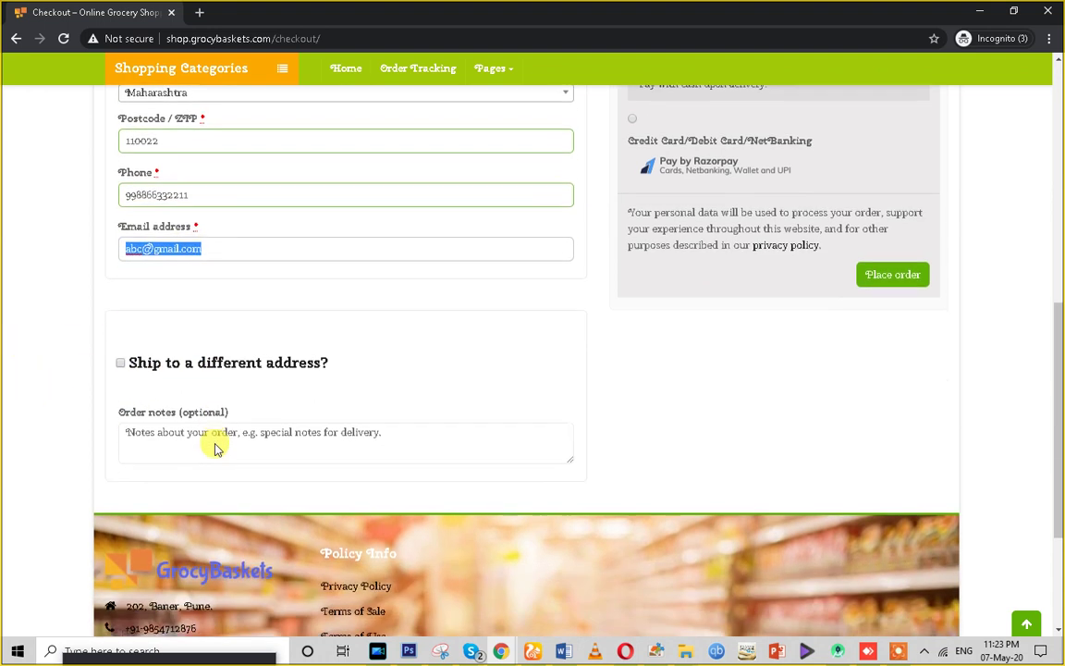
{"action": "left_click", "coordinate": [120, 366]}
{"action": "scroll", "coordinate": [136, 380], "scroll_direction": "down", "scroll_amount": 4}
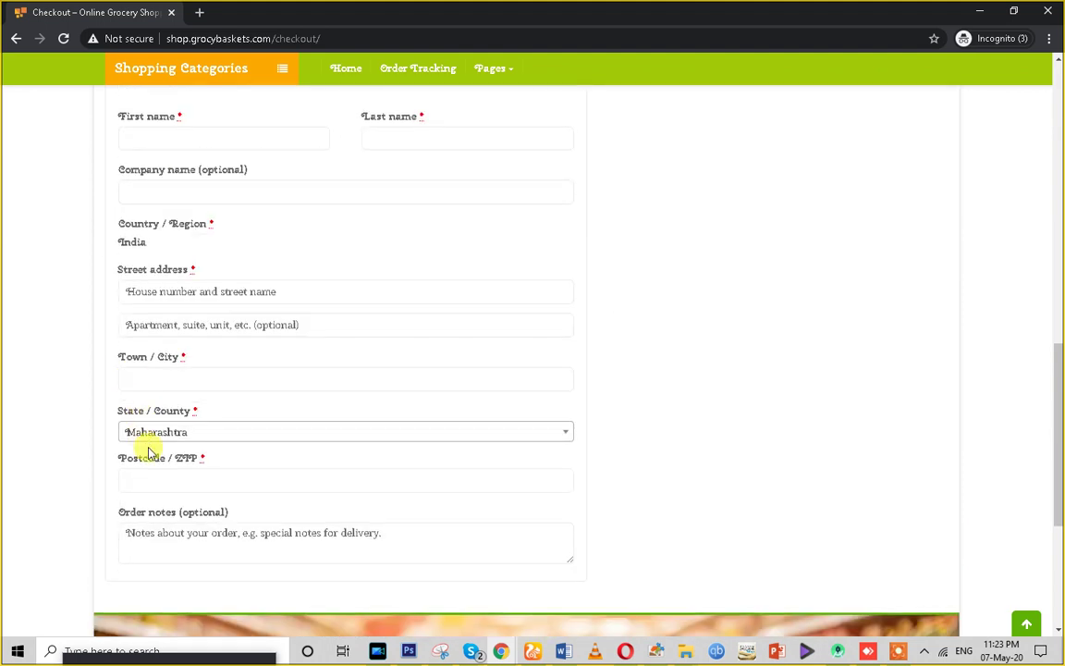
{"action": "scroll", "coordinate": [147, 451], "scroll_direction": "up", "scroll_amount": 4}
{"action": "left_click", "coordinate": [120, 365]}
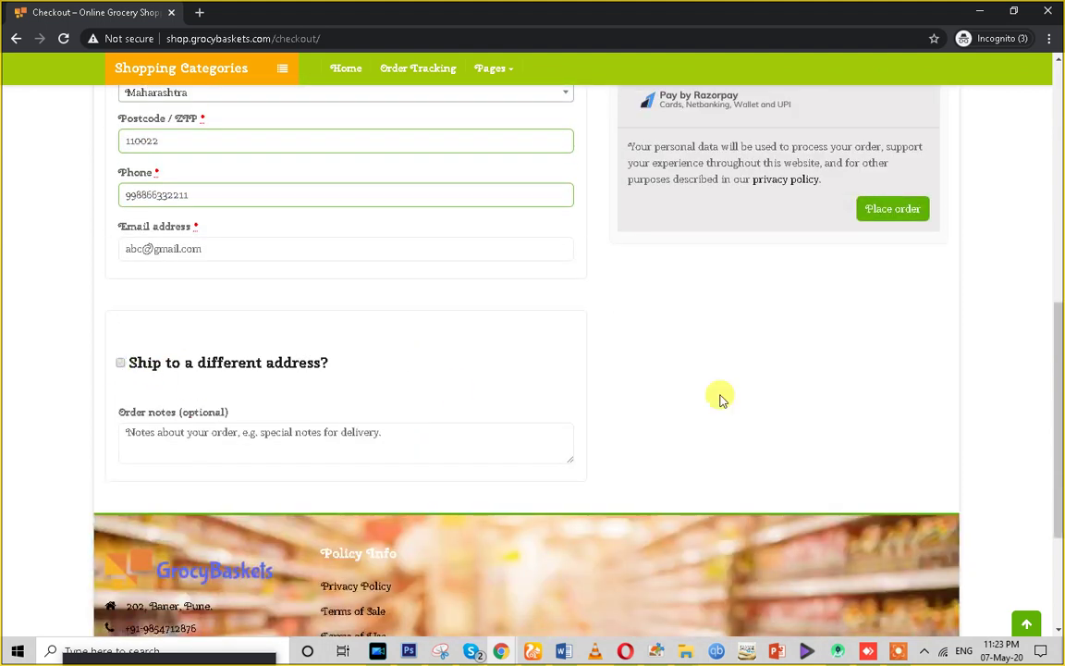
{"action": "scroll", "coordinate": [637, 337], "scroll_direction": "up", "scroll_amount": 4}
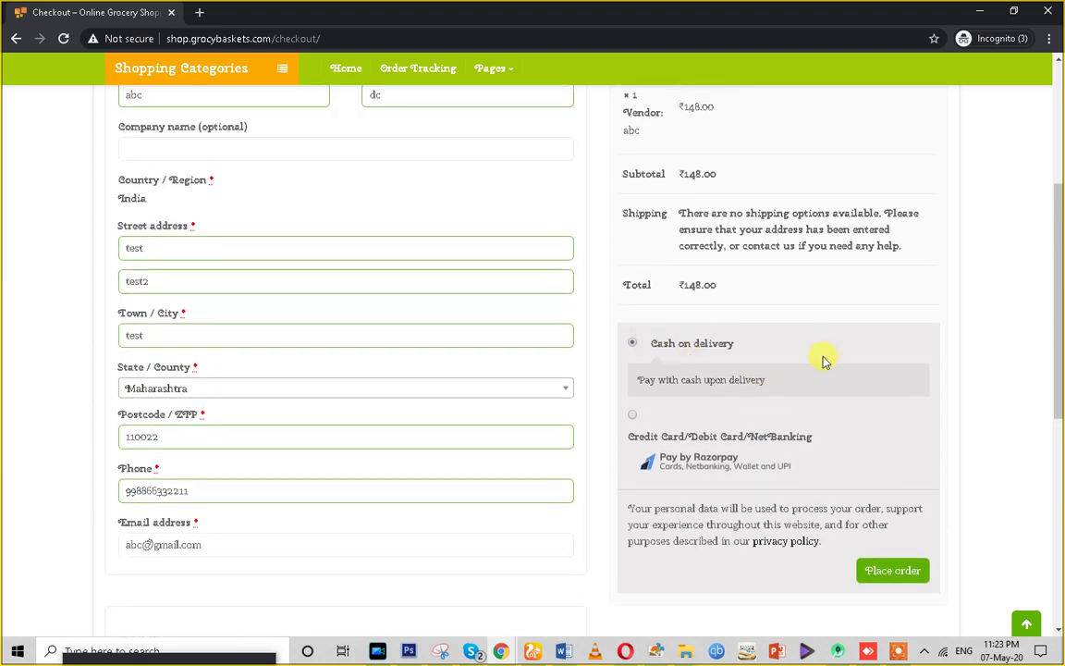
- Place the order with Cash on delivery and read the no-shipping-method error
{"action": "left_click", "coordinate": [635, 425]}
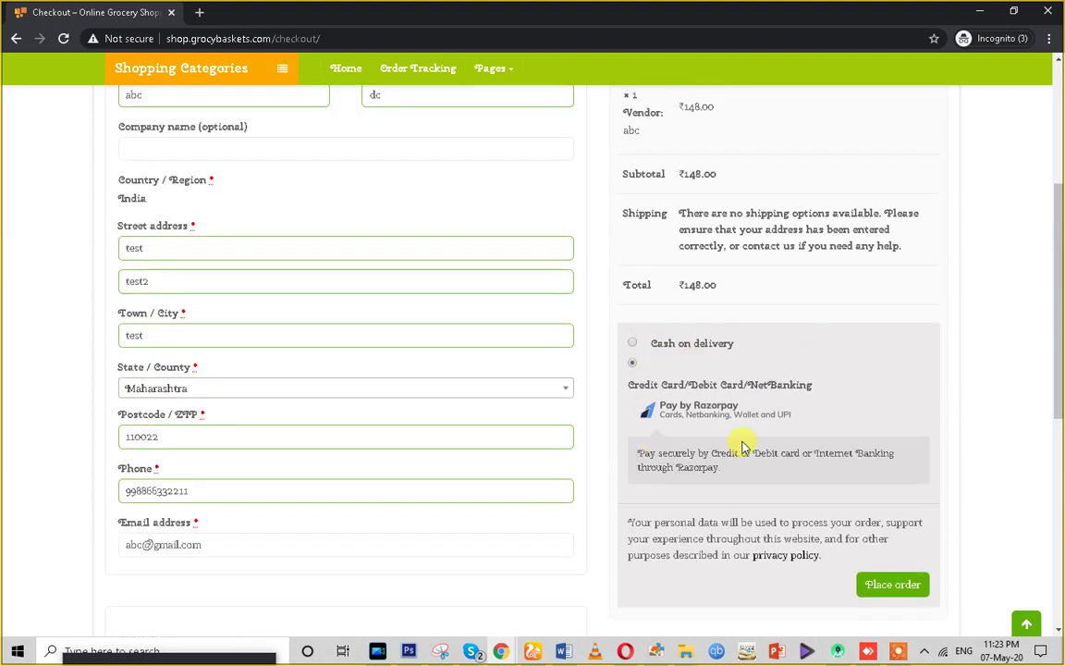
{"action": "left_click", "coordinate": [634, 348]}
{"action": "scroll", "coordinate": [599, 421], "scroll_direction": "down", "scroll_amount": 3}
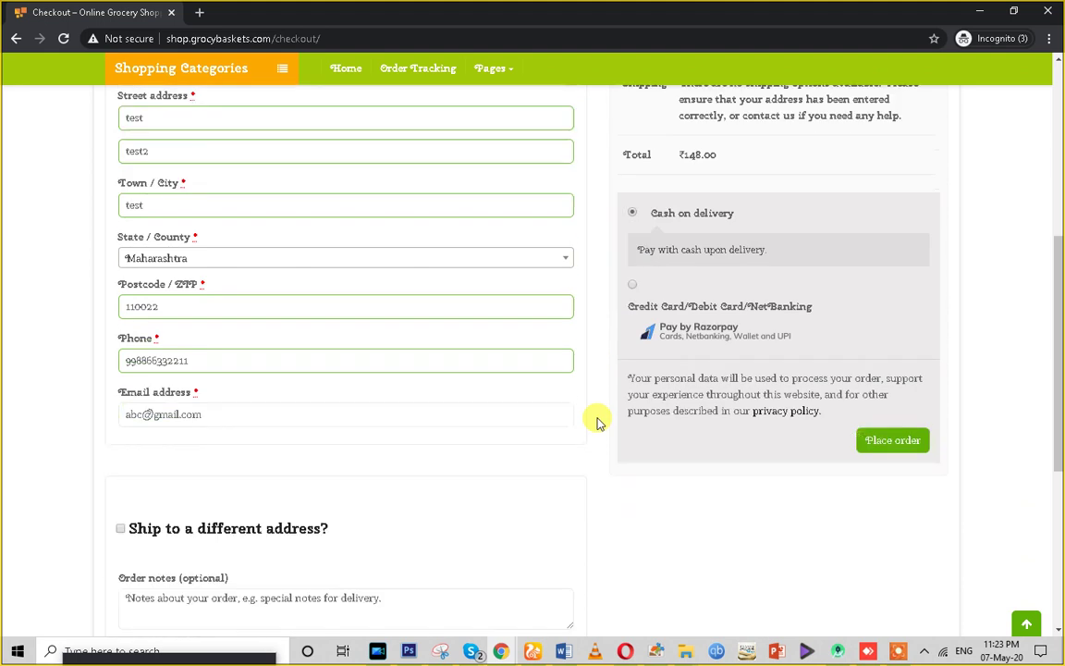
{"action": "left_click", "coordinate": [881, 350]}
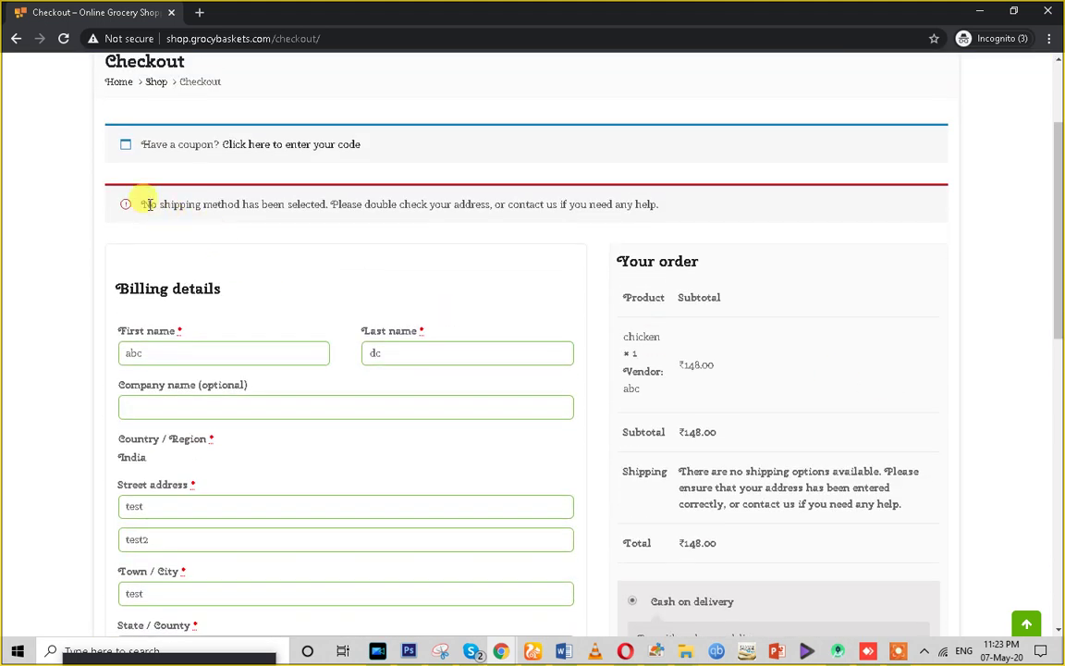
{"action": "left_click_drag", "start_coordinate": [159, 199], "coordinate": [172, 218]}
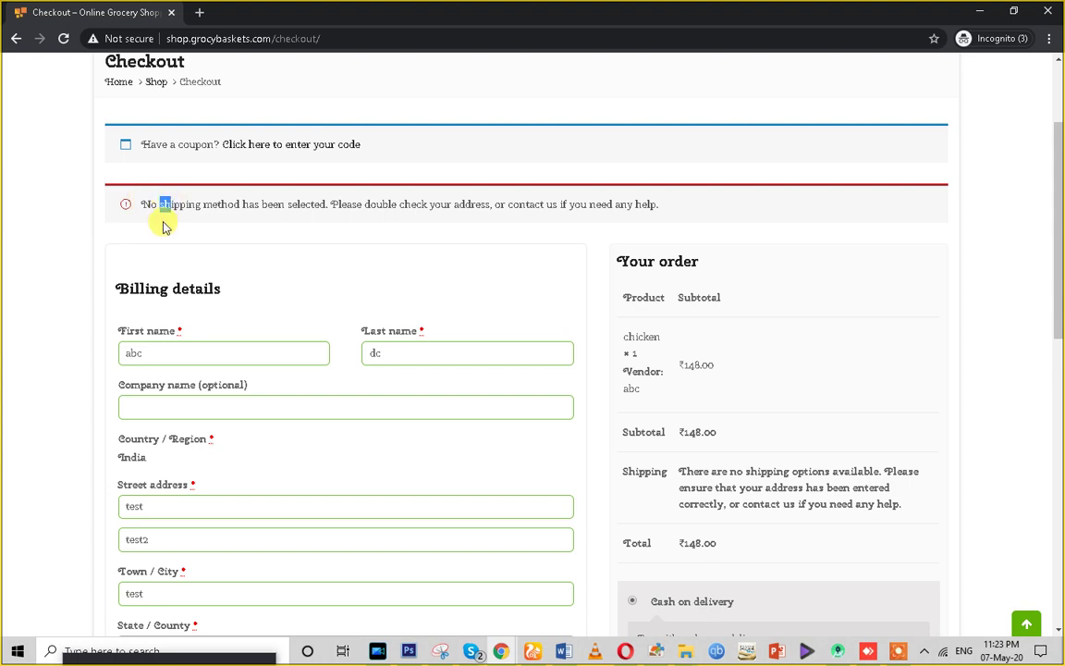
{"action": "scroll", "coordinate": [673, 241], "scroll_direction": "down", "scroll_amount": 4}
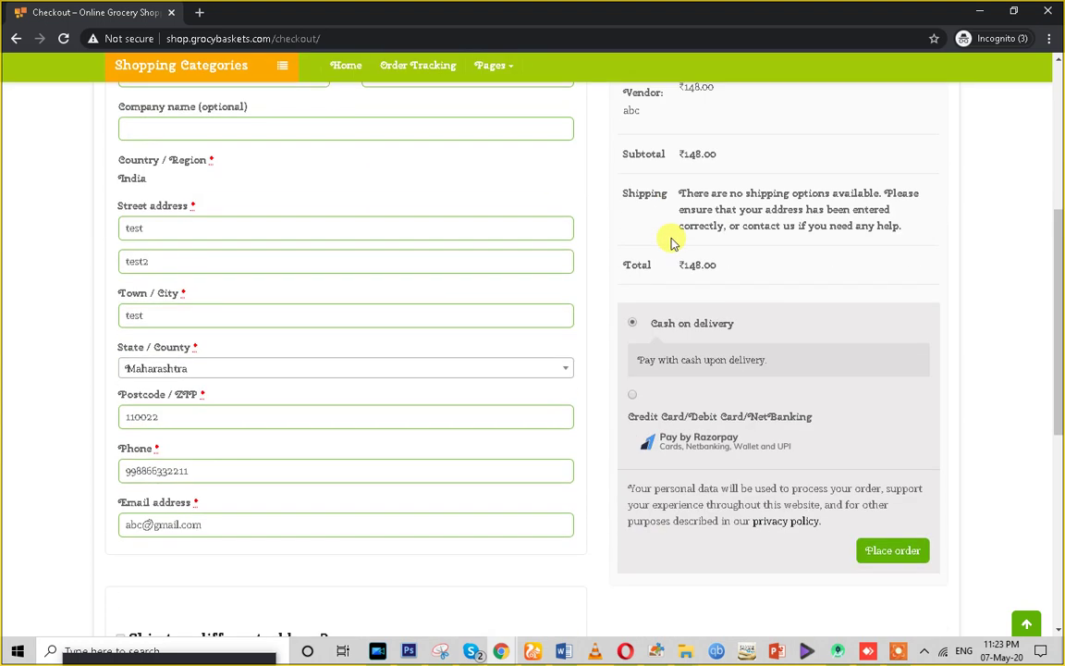
{"action": "scroll", "coordinate": [536, 467], "scroll_direction": "up", "scroll_amount": 3}
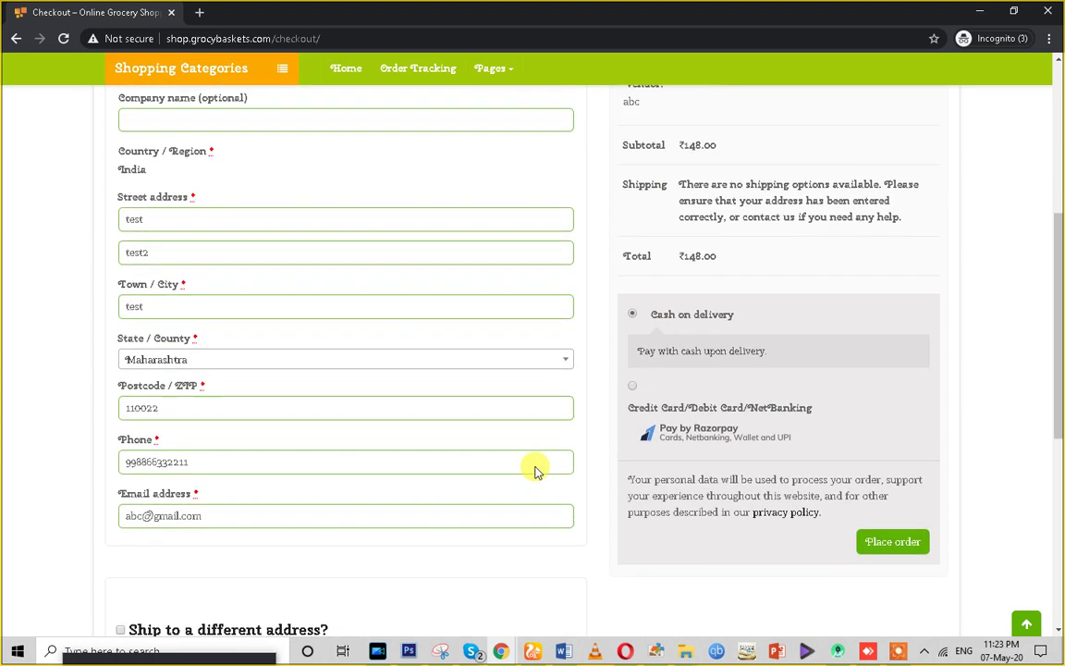
{"action": "scroll", "coordinate": [536, 467], "scroll_direction": "up", "scroll_amount": 2}
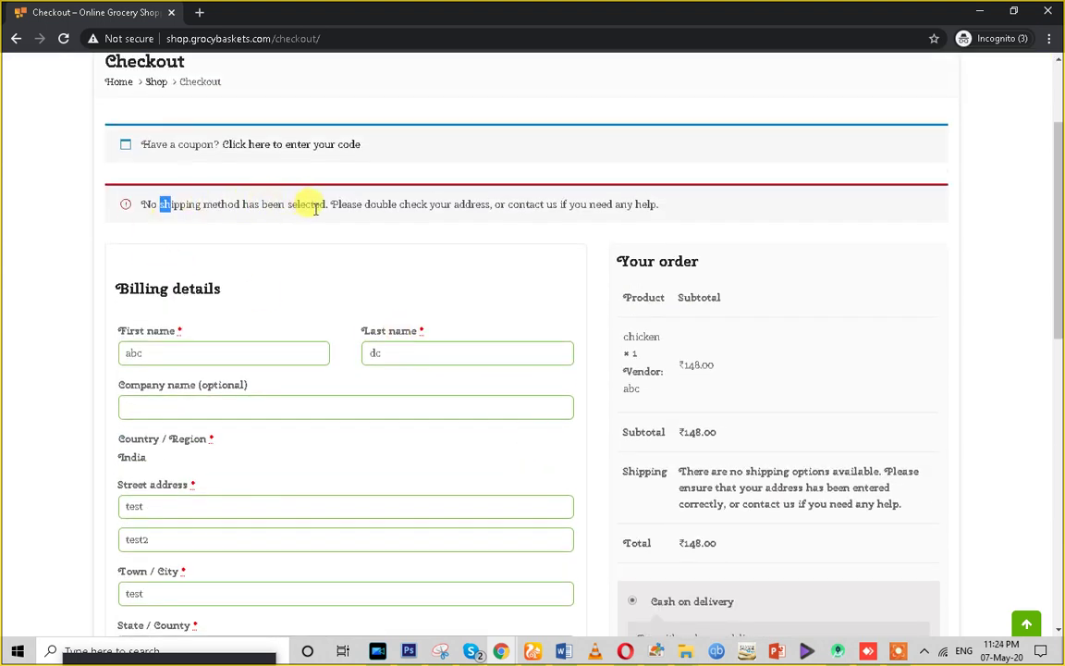
{"action": "scroll", "coordinate": [554, 325], "scroll_direction": "down", "scroll_amount": 4}
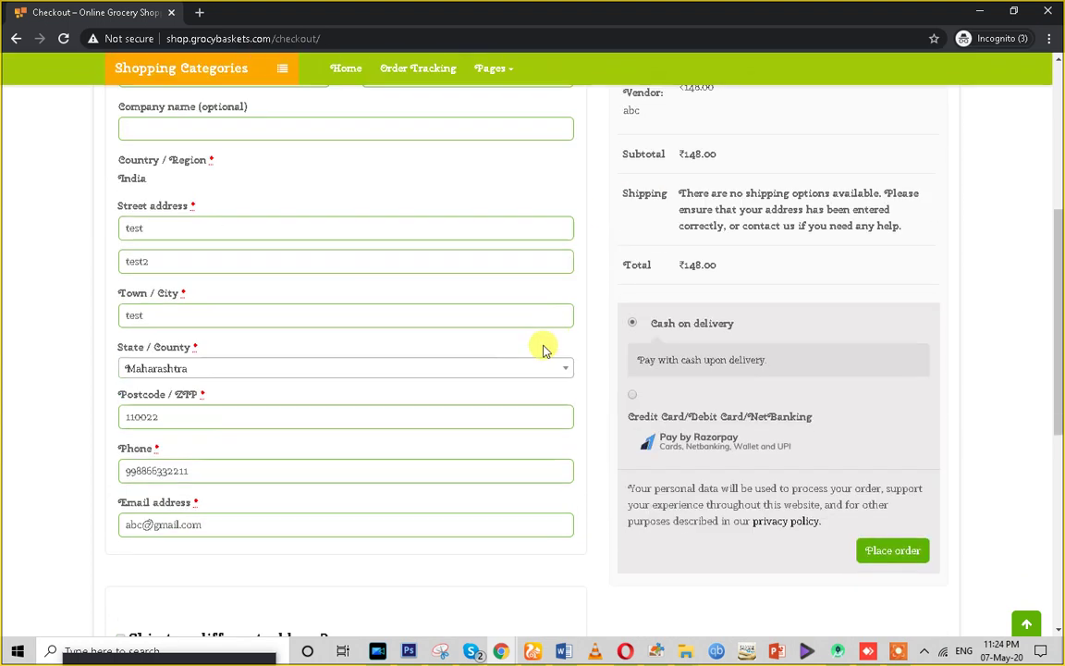
{"action": "scroll", "coordinate": [489, 371], "scroll_direction": "down", "scroll_amount": 3}
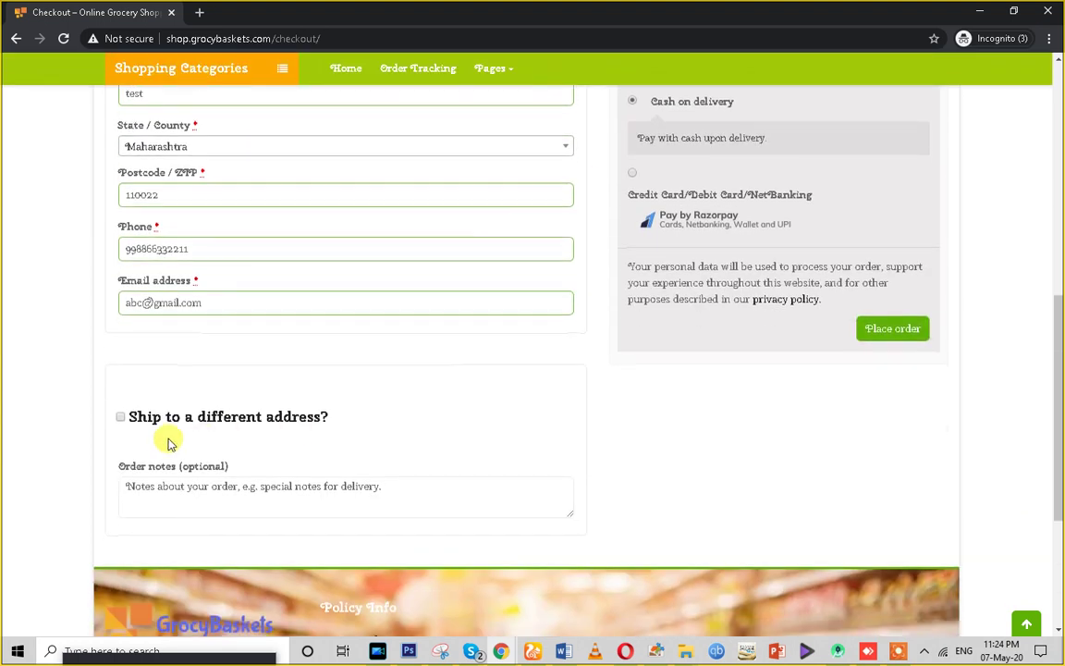
- Retry placing the order with Credit Card/NetBanking, then reselect Cash on delivery
{"action": "left_click", "coordinate": [122, 420]}
{"action": "left_click", "coordinate": [121, 418]}
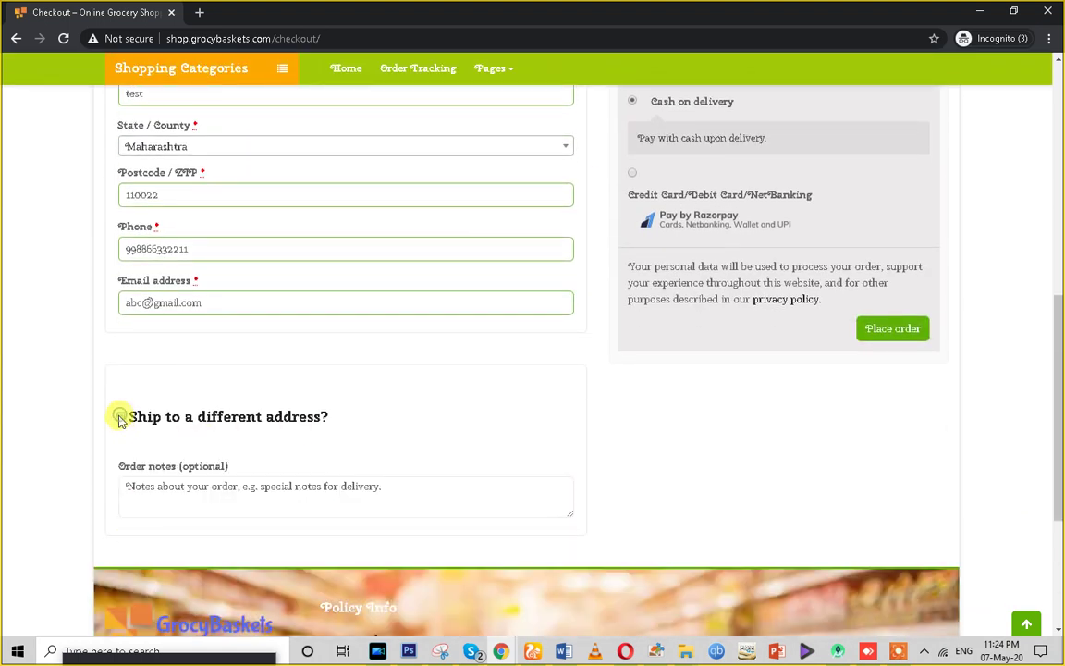
{"action": "left_click", "coordinate": [634, 177]}
{"action": "scroll", "coordinate": [525, 392], "scroll_direction": "up", "scroll_amount": 4}
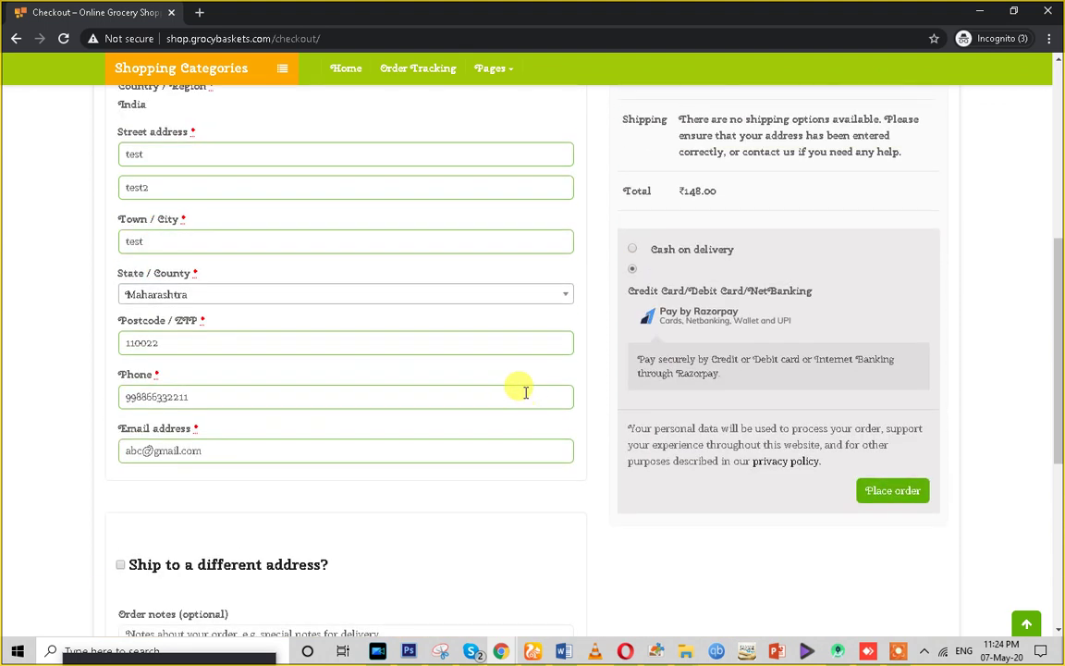
{"action": "scroll", "coordinate": [525, 392], "scroll_direction": "up", "scroll_amount": 1}
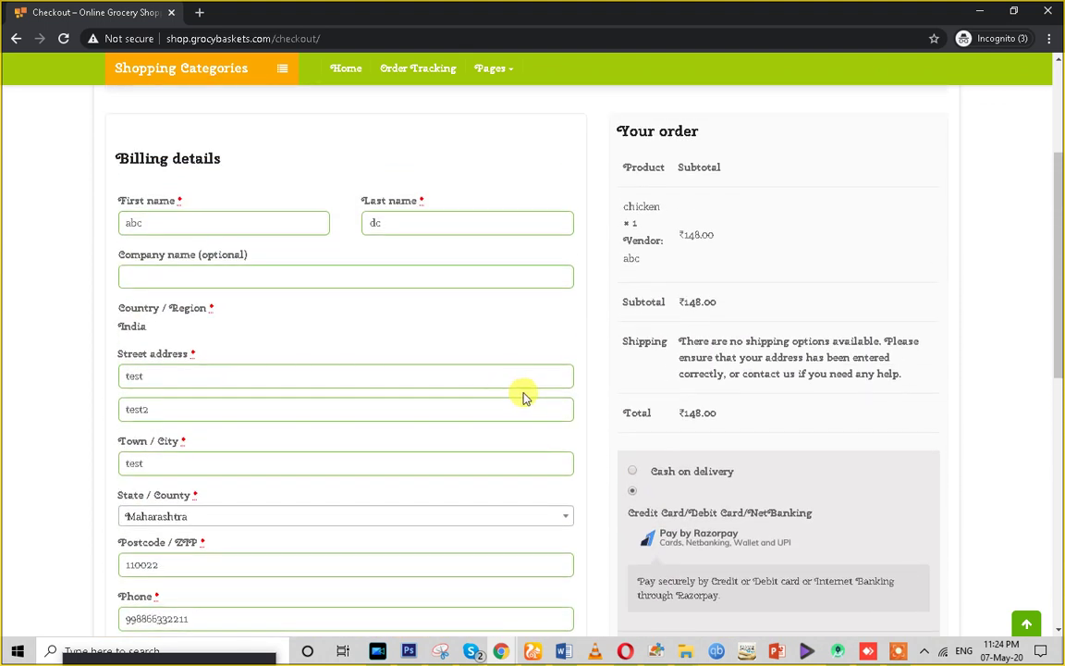
{"action": "scroll", "coordinate": [523, 398], "scroll_direction": "down", "scroll_amount": 4}
{"action": "left_click", "coordinate": [890, 417]}
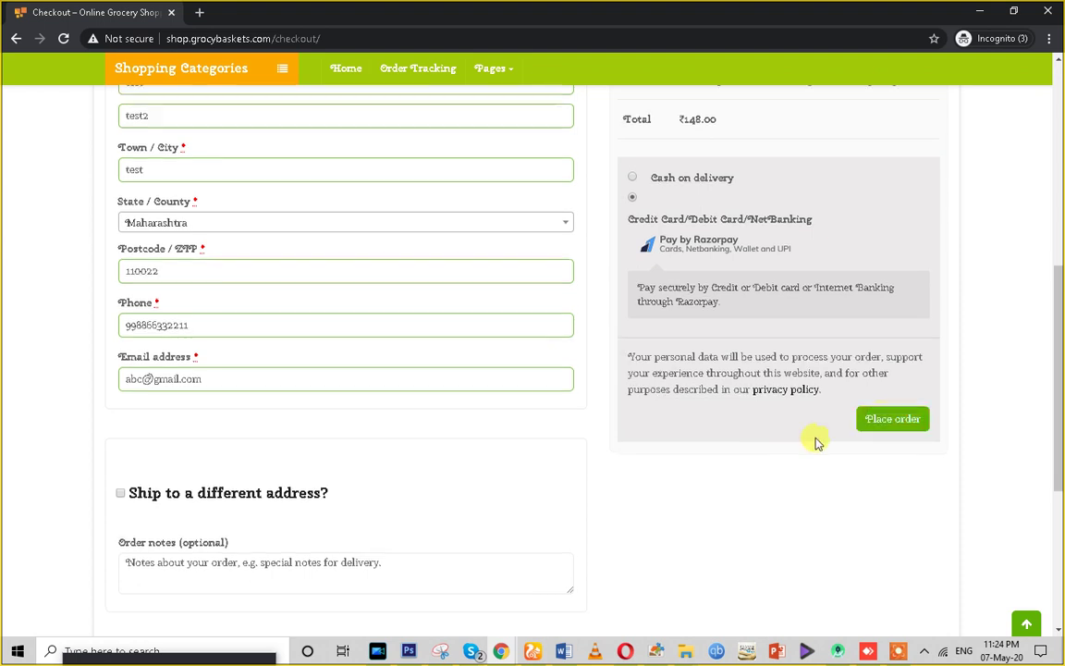
{"action": "scroll", "coordinate": [545, 439], "scroll_direction": "down", "scroll_amount": 2}
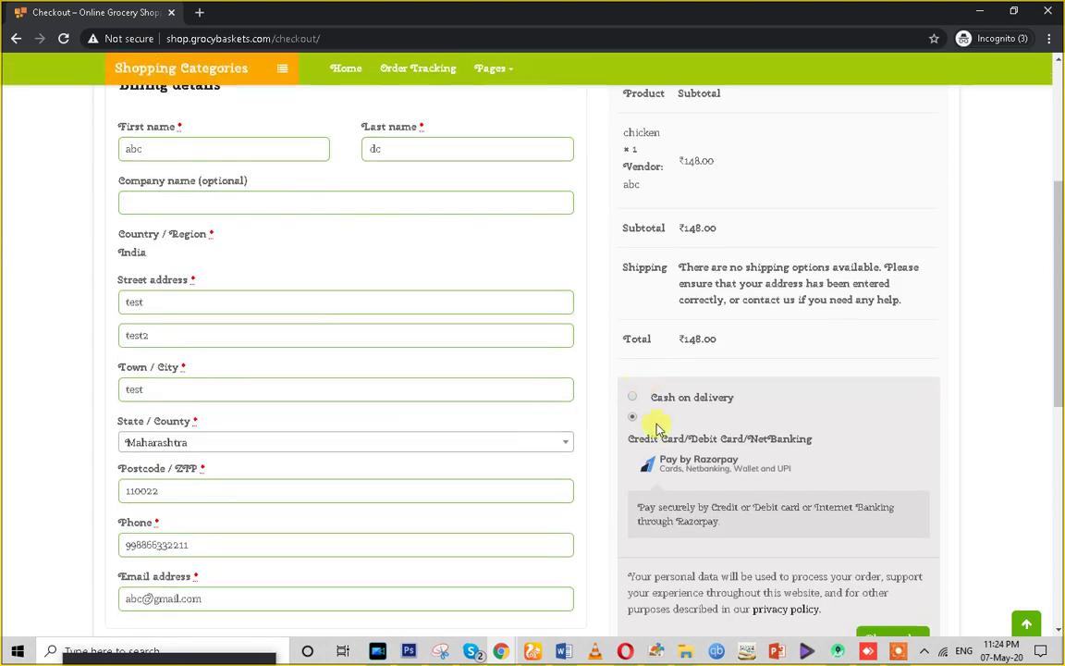
{"action": "left_click", "coordinate": [633, 394]}
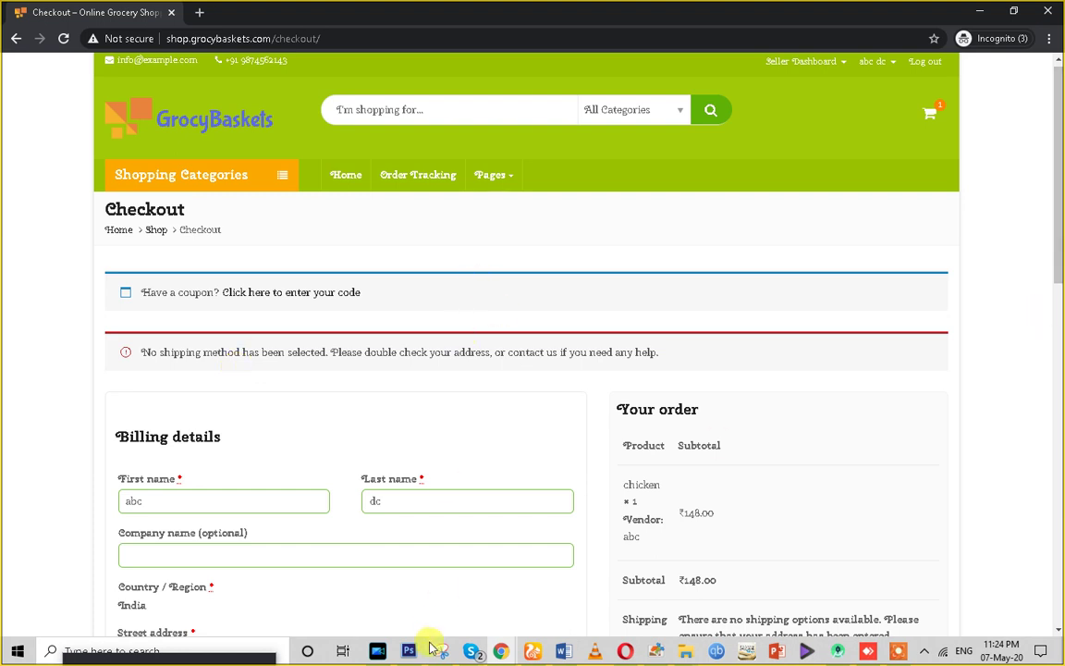
{"action": "left_click", "coordinate": [501, 651]}
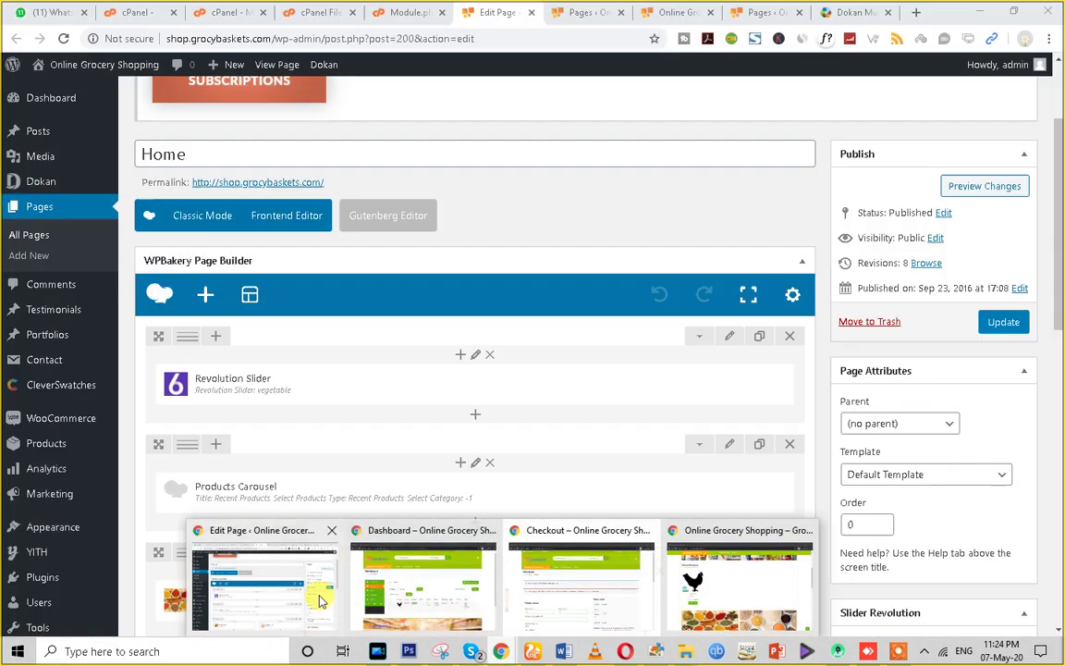
- Open WooCommerce > Settings in a new tab from the WordPress admin menu
{"action": "left_click", "coordinate": [301, 577]}
{"action": "scroll", "coordinate": [92, 393], "scroll_direction": "down", "scroll_amount": 2}
{"action": "scroll", "coordinate": [62, 357], "scroll_direction": "up", "scroll_amount": 4}
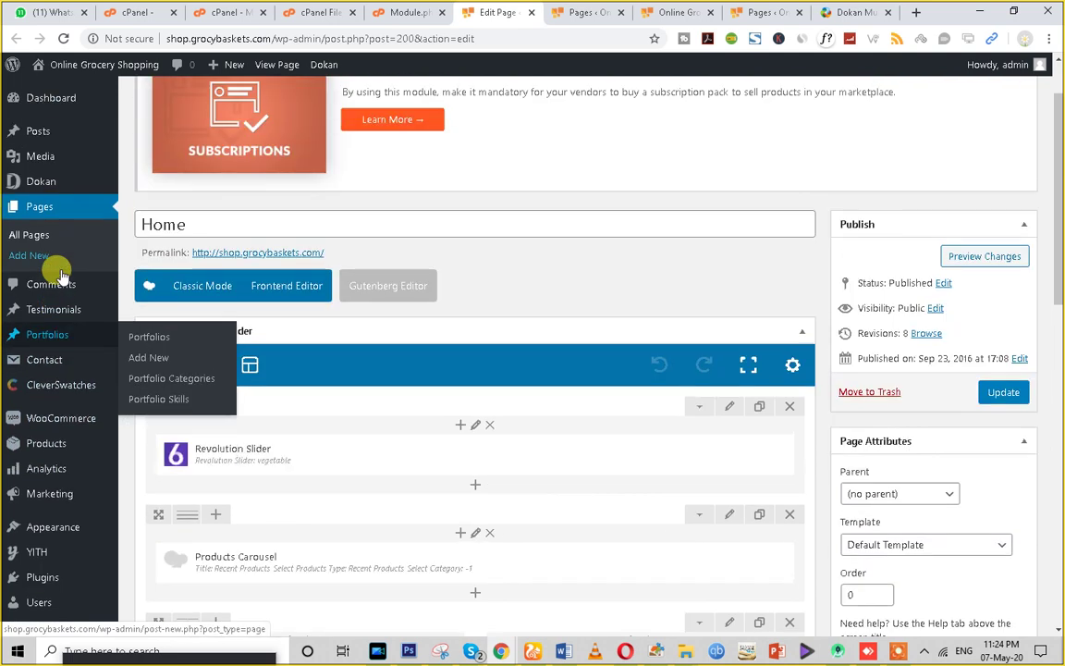
{"action": "scroll", "coordinate": [74, 407], "scroll_direction": "down", "scroll_amount": 1}
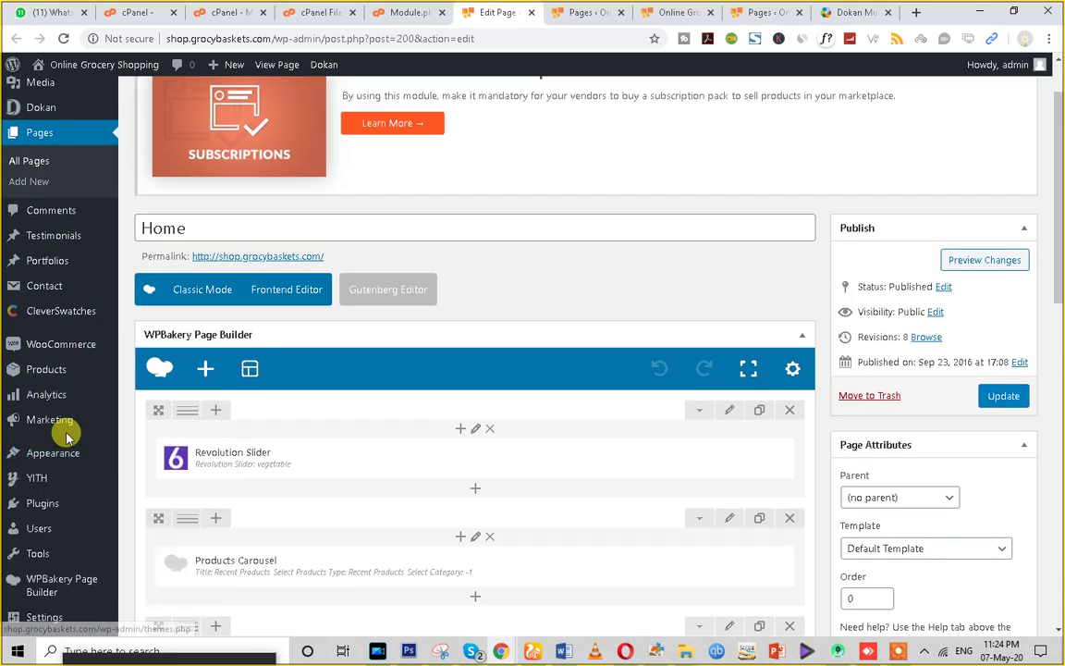
{"action": "mouse_move", "coordinate": [37, 353]}
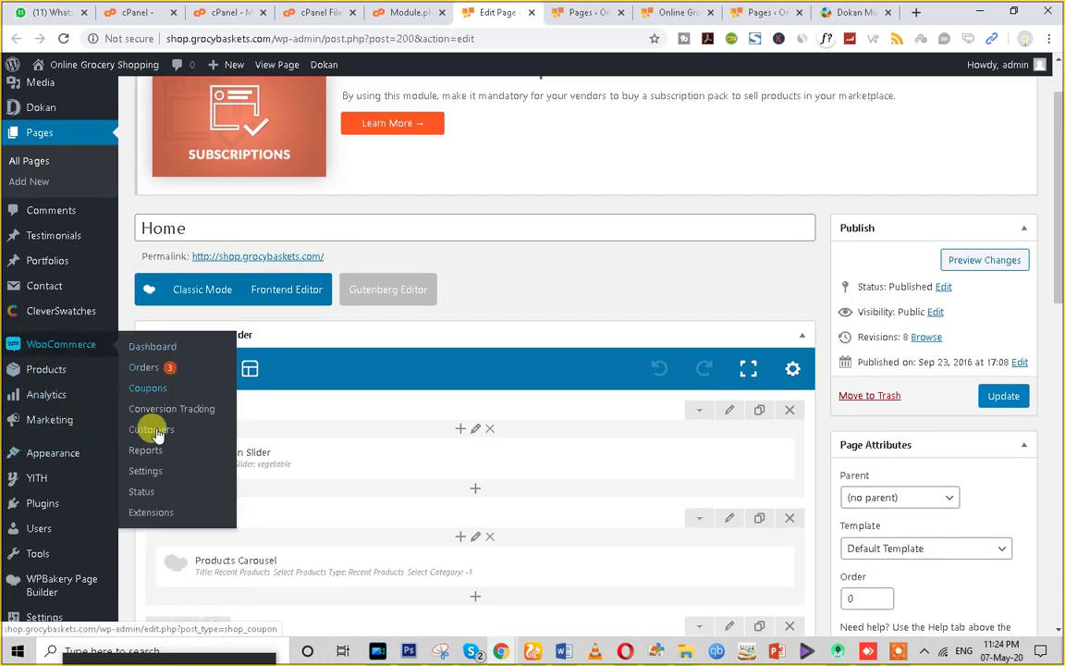
{"action": "right_click", "coordinate": [148, 472]}
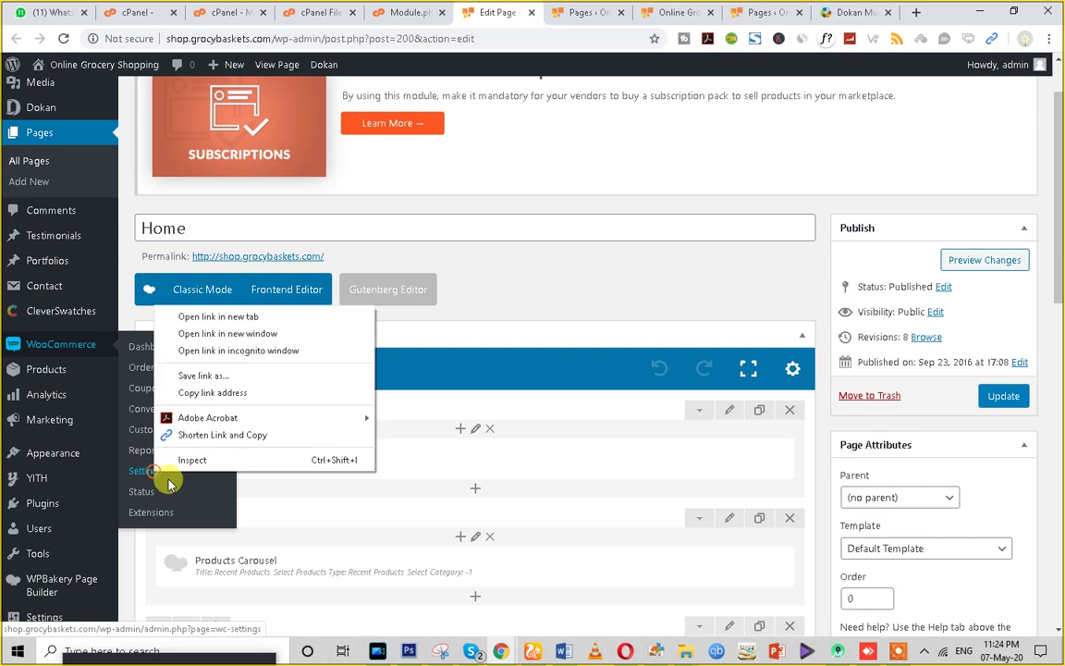
{"action": "left_click", "coordinate": [183, 313]}
{"action": "left_click", "coordinate": [534, 12]}
{"action": "left_click_drag", "start_coordinate": [540, 13], "coordinate": [404, 16]}
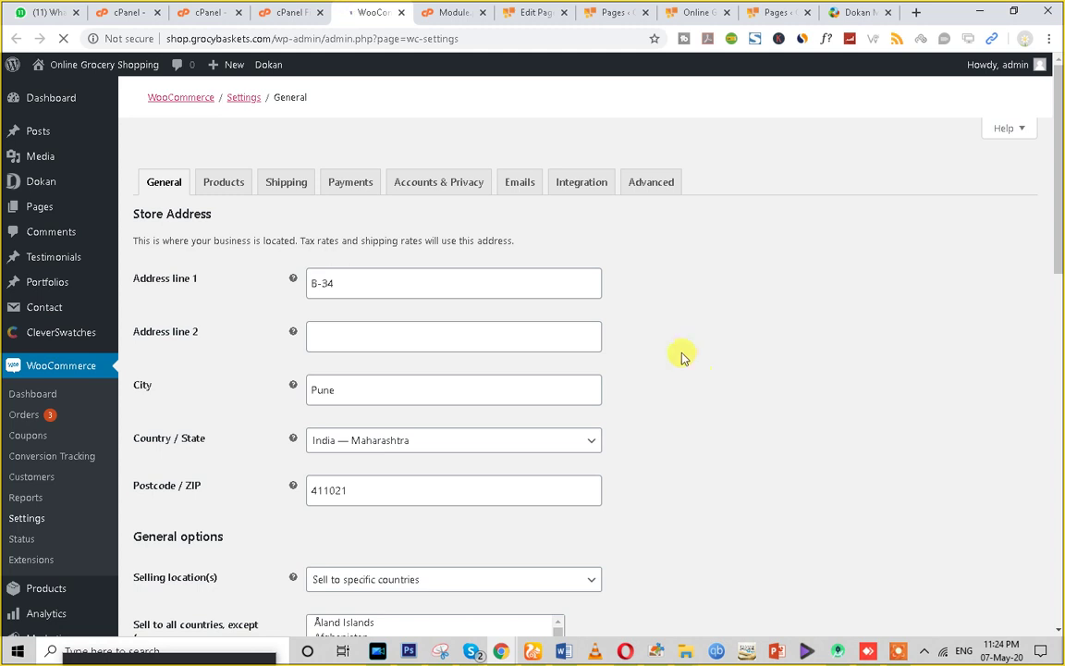
- Load the WooCommerce Shipping settings and scroll through them
{"action": "left_click", "coordinate": [284, 189]}
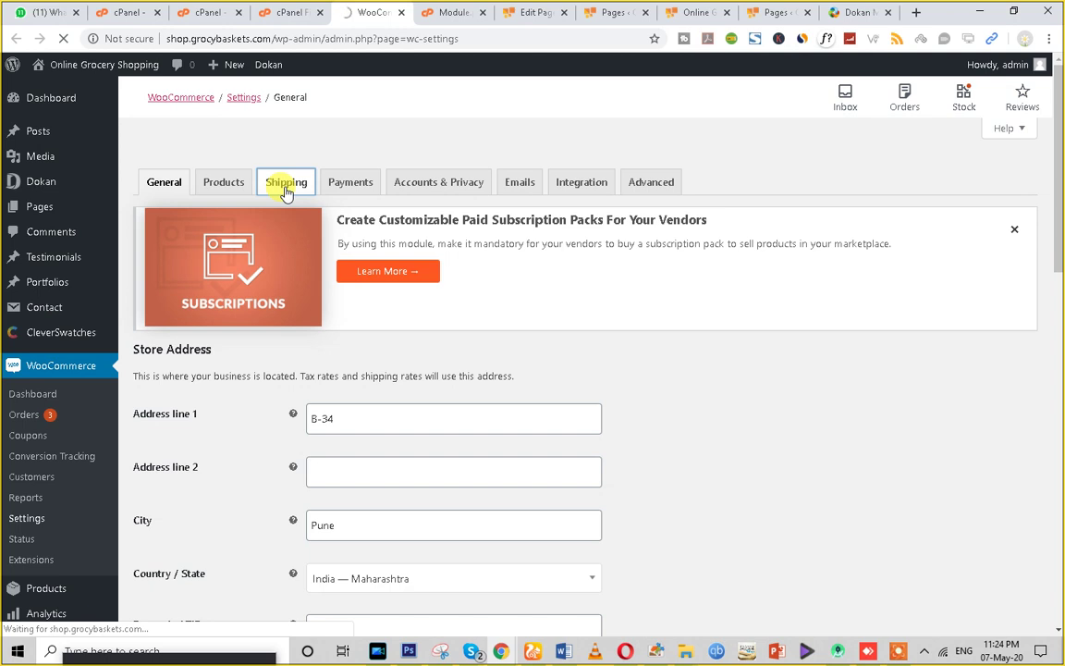
{"action": "scroll", "coordinate": [280, 190], "scroll_direction": "down", "scroll_amount": 4}
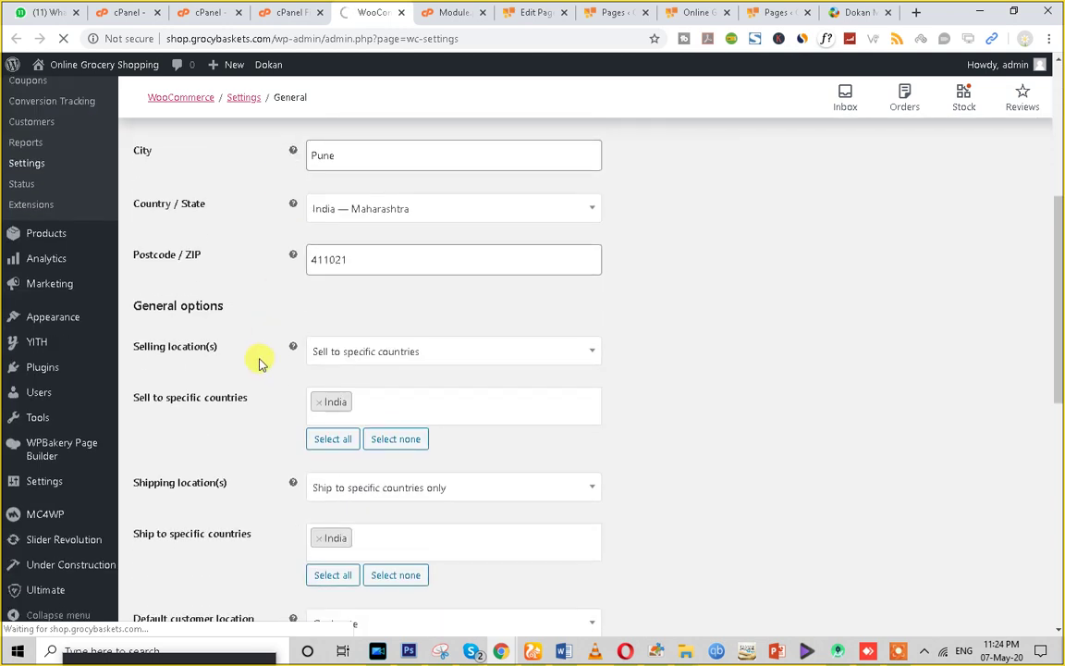
{"action": "scroll", "coordinate": [259, 364], "scroll_direction": "up", "scroll_amount": 4}
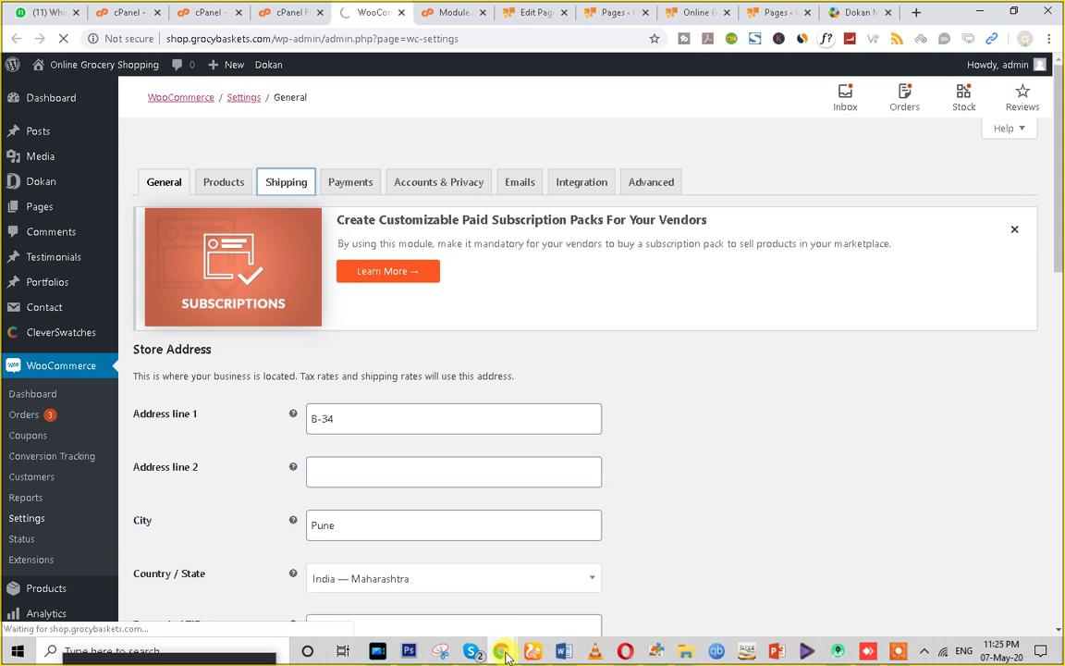
- Edit the Everywhere zone (Maharashtra, 411021, Flat rate, Free shipping), then open Shipping options
{"action": "mouse_move", "coordinate": [502, 652]}
{"action": "left_click", "coordinate": [544, 596]}
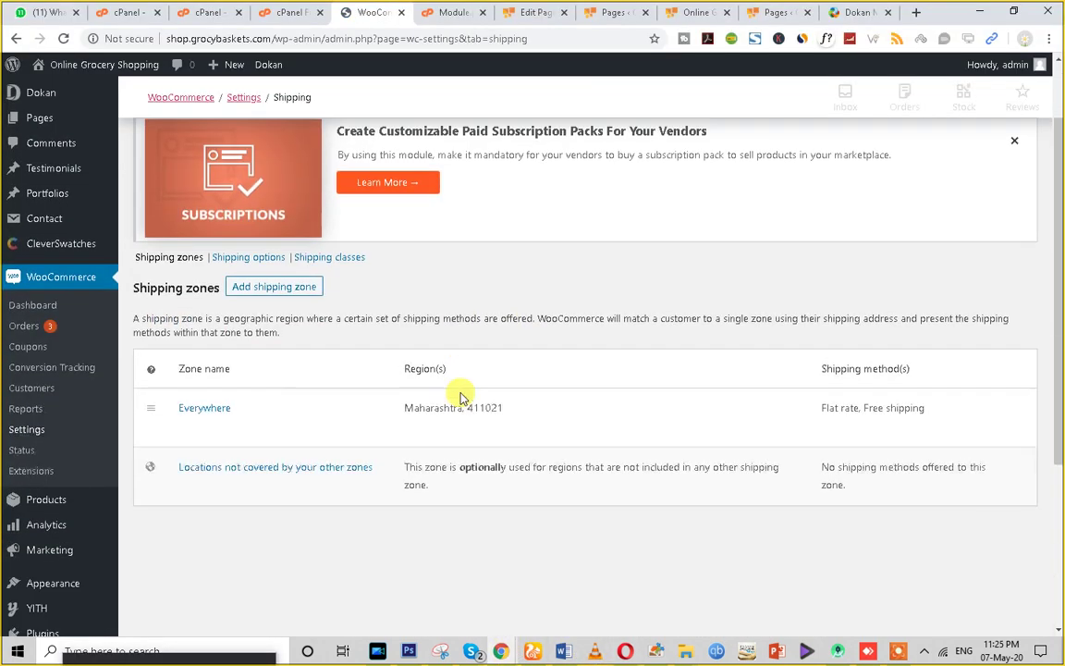
{"action": "scroll", "coordinate": [305, 423], "scroll_direction": "down", "scroll_amount": 2}
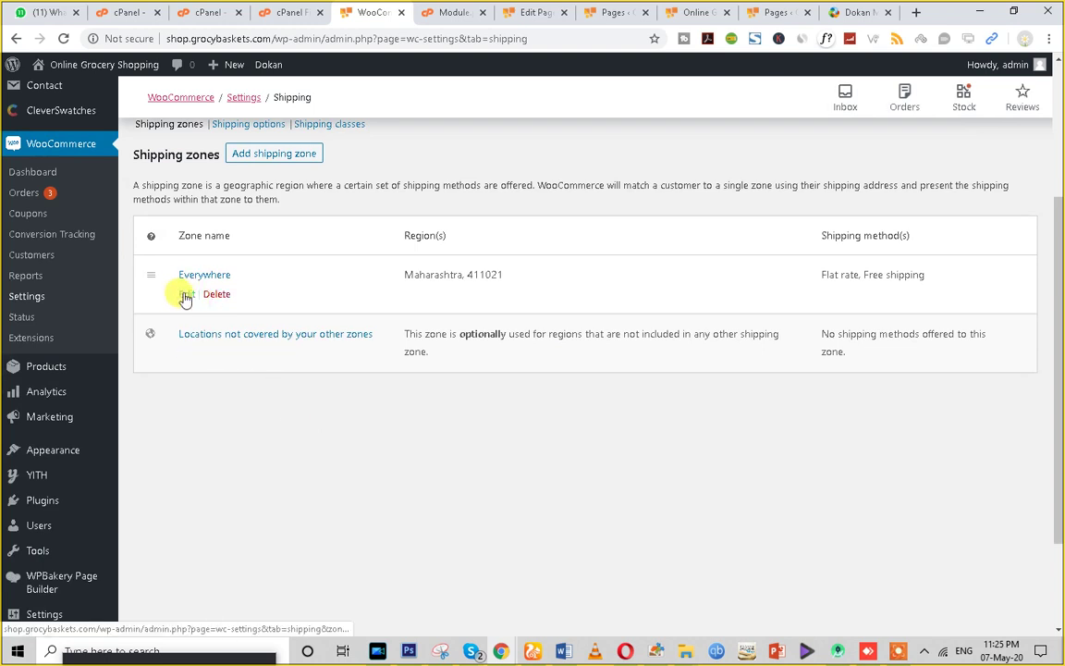
{"action": "left_click", "coordinate": [186, 294]}
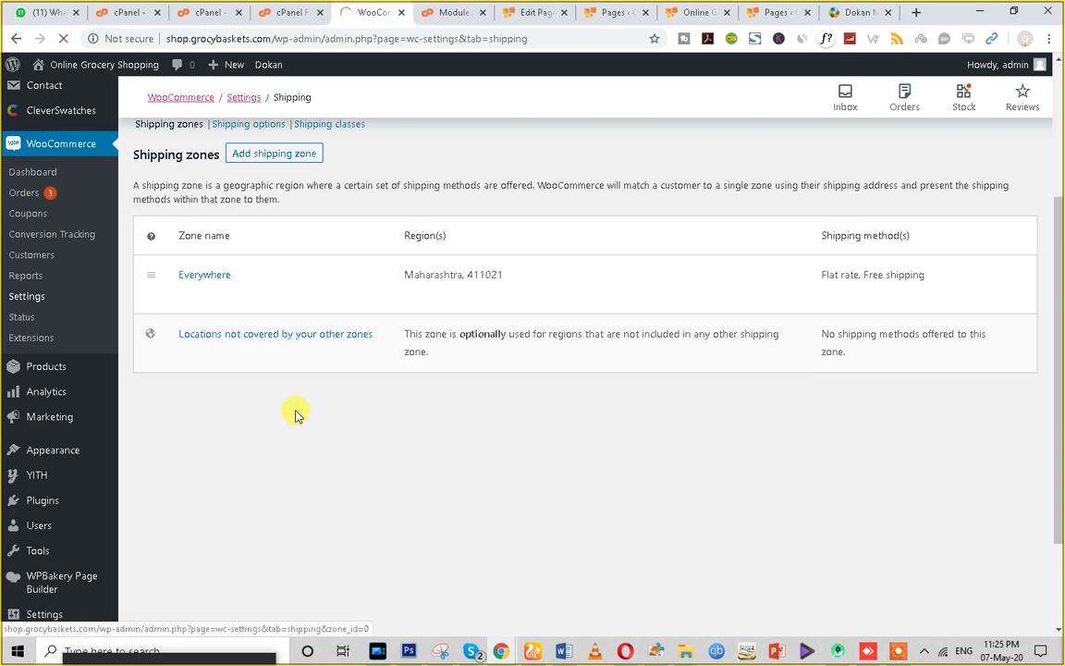
{"action": "left_click", "coordinate": [242, 129]}
- Scroll the storefront checkout, then bring 'List of items for Grocey Website.docx' forward in Word
{"action": "mouse_move", "coordinate": [512, 638]}
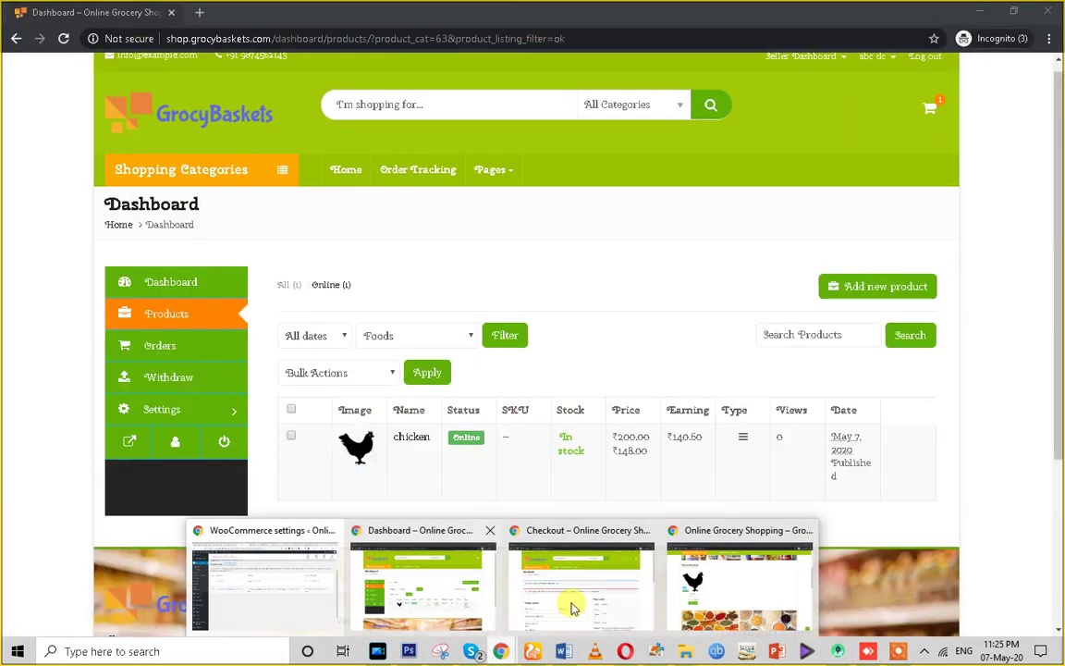
{"action": "left_click", "coordinate": [572, 607]}
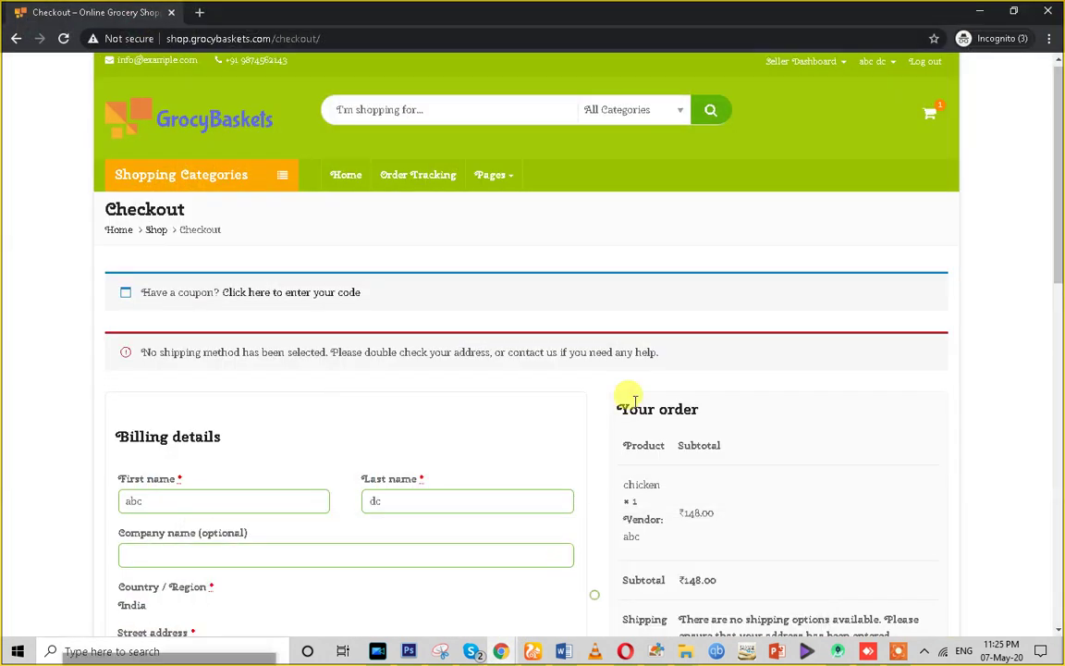
{"action": "scroll", "coordinate": [591, 425], "scroll_direction": "down", "scroll_amount": 5}
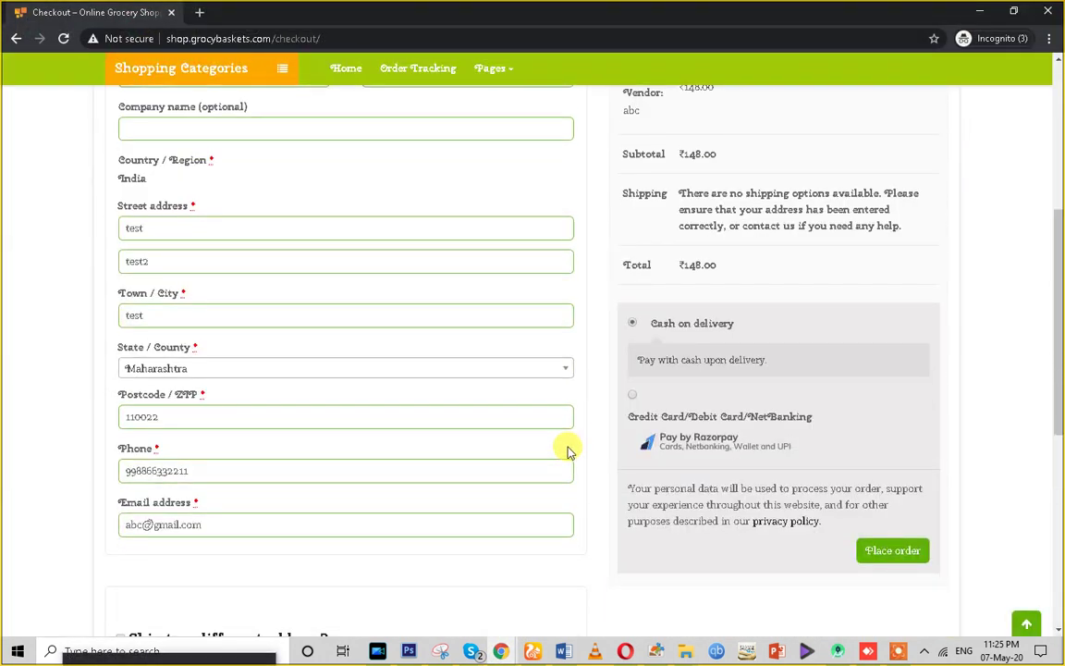
{"action": "scroll", "coordinate": [568, 450], "scroll_direction": "down", "scroll_amount": 5}
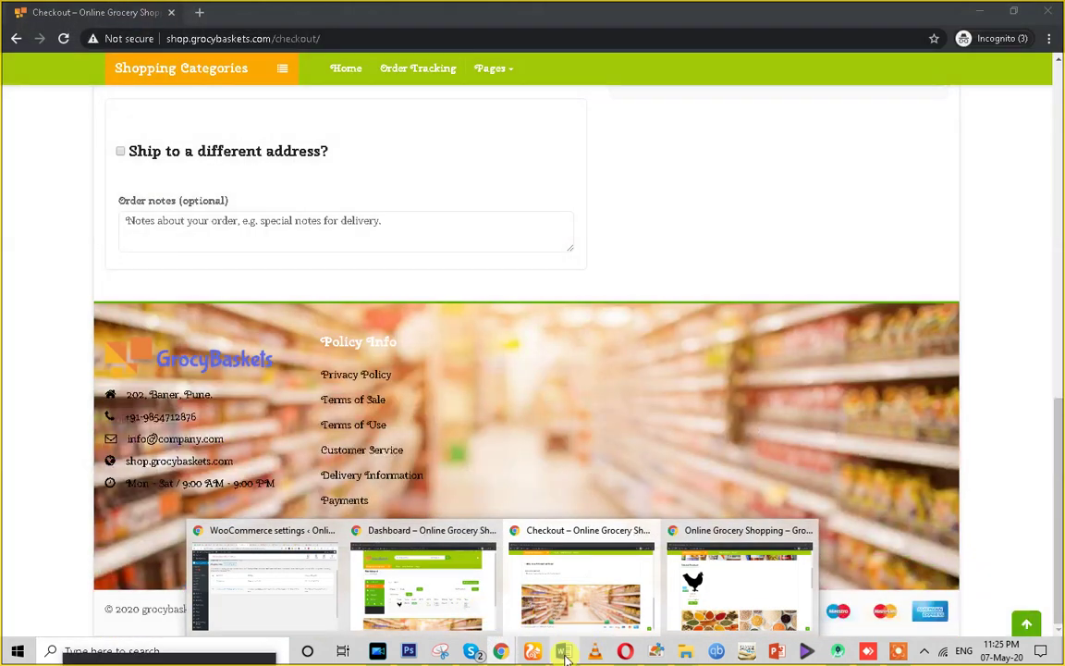
{"action": "left_click", "coordinate": [563, 652]}
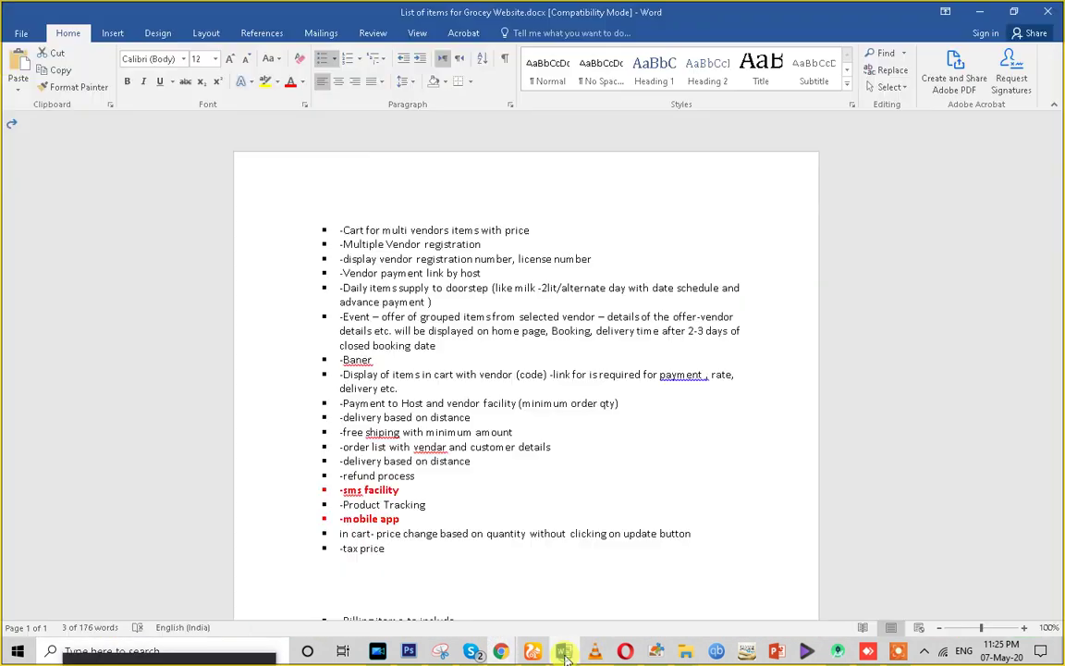
- Review the Cart for multi vendors, vendor registration and Vendor payment lines in the list
{"action": "left_click", "coordinate": [505, 416]}
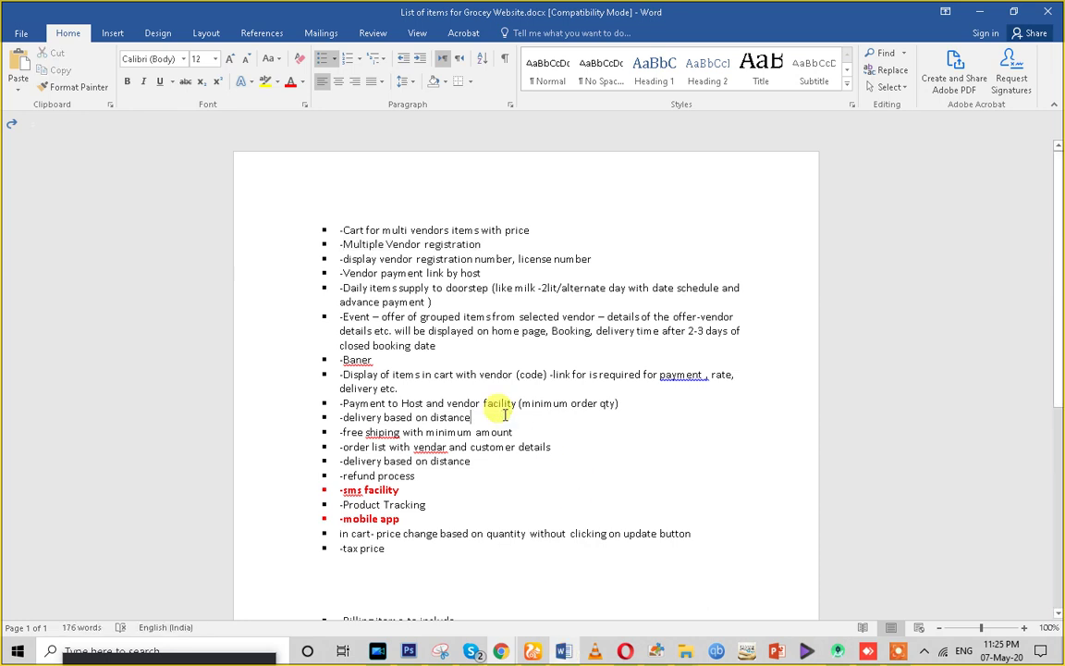
{"action": "triple_click", "coordinate": [418, 230]}
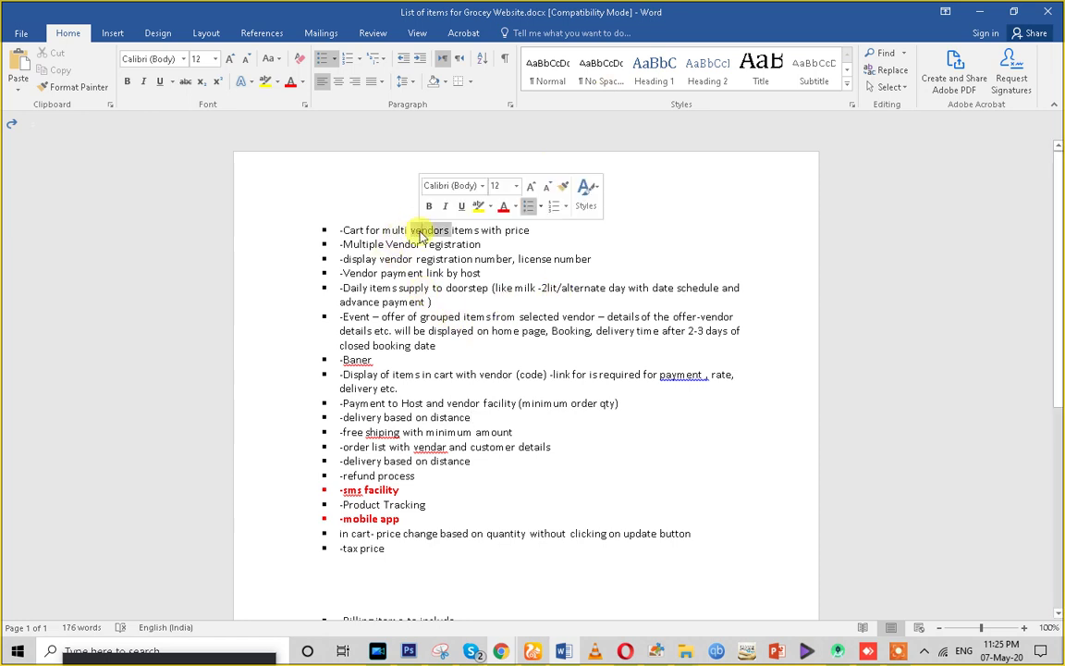
{"action": "triple_click", "coordinate": [416, 244]}
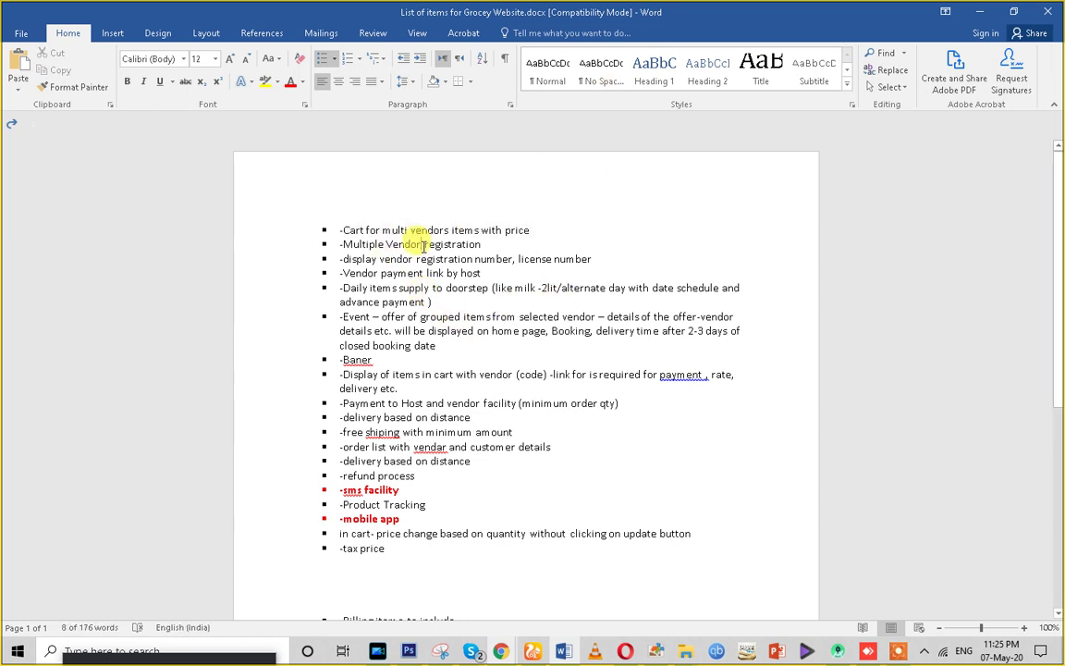
{"action": "triple_click", "coordinate": [351, 259]}
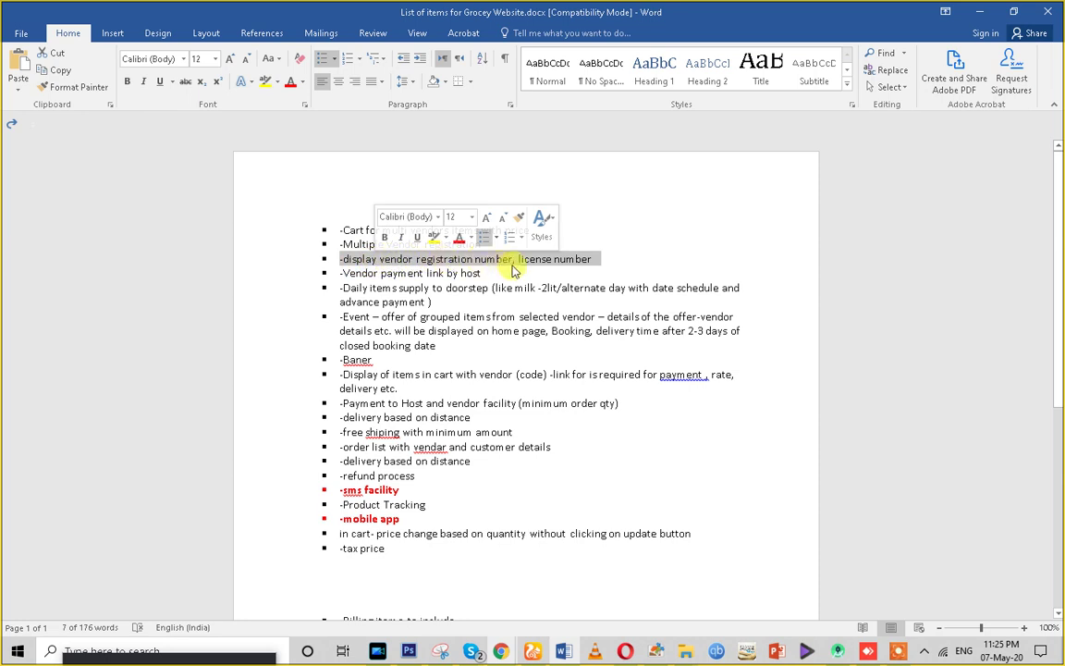
{"action": "double_click", "coordinate": [370, 272]}
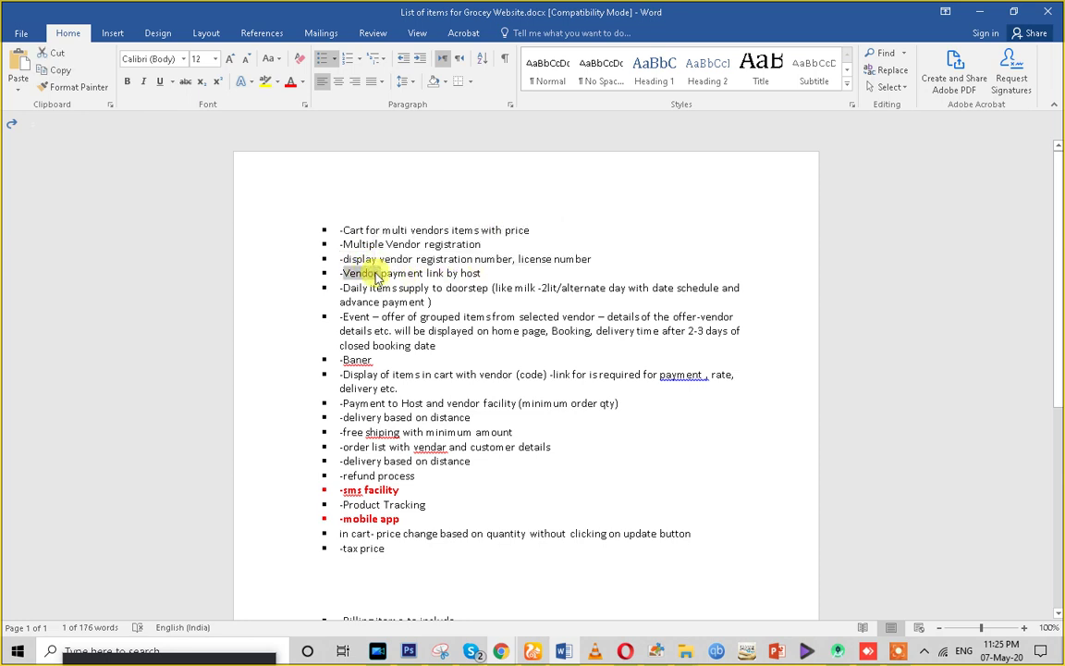
{"action": "left_click", "coordinate": [362, 278]}
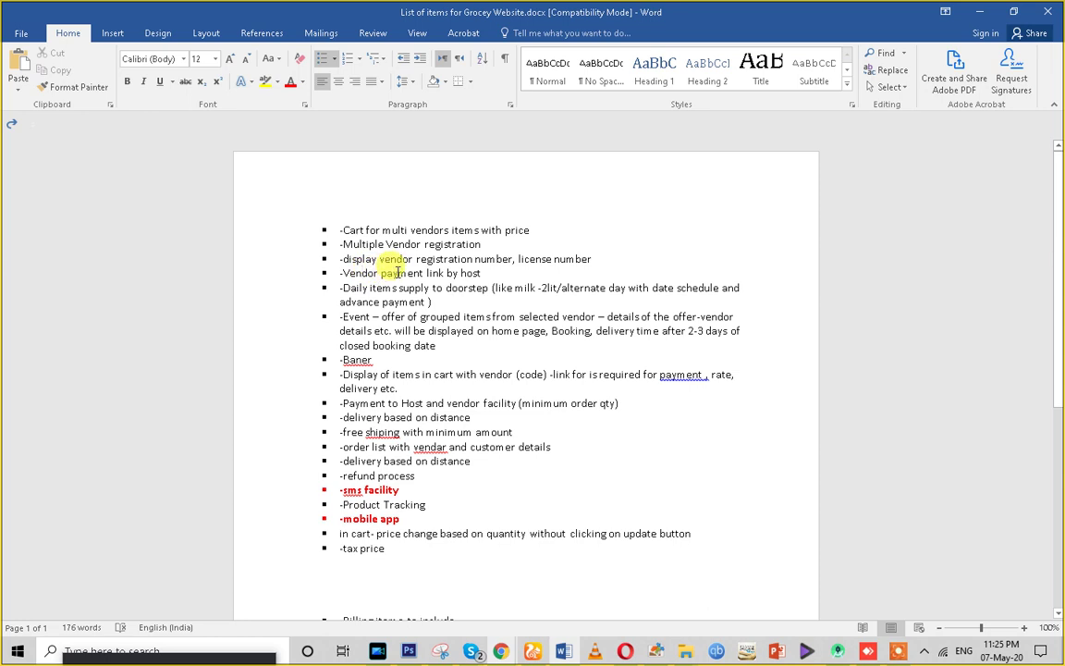
{"action": "left_click_drag", "start_coordinate": [340, 259], "coordinate": [541, 265]}
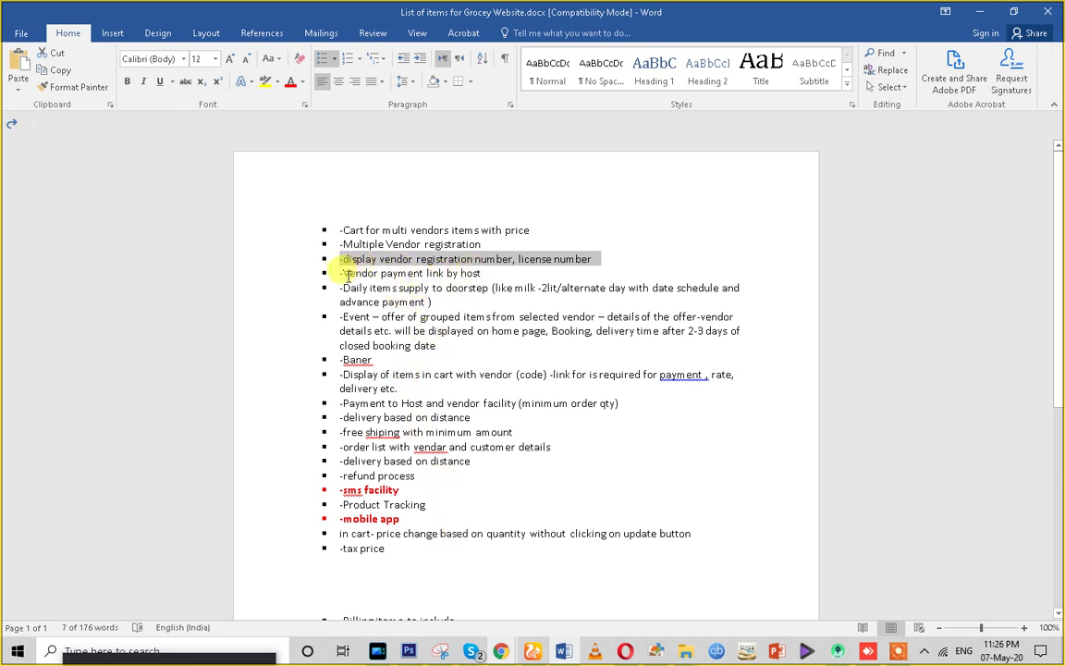
{"action": "left_click_drag", "start_coordinate": [340, 272], "coordinate": [423, 274]}
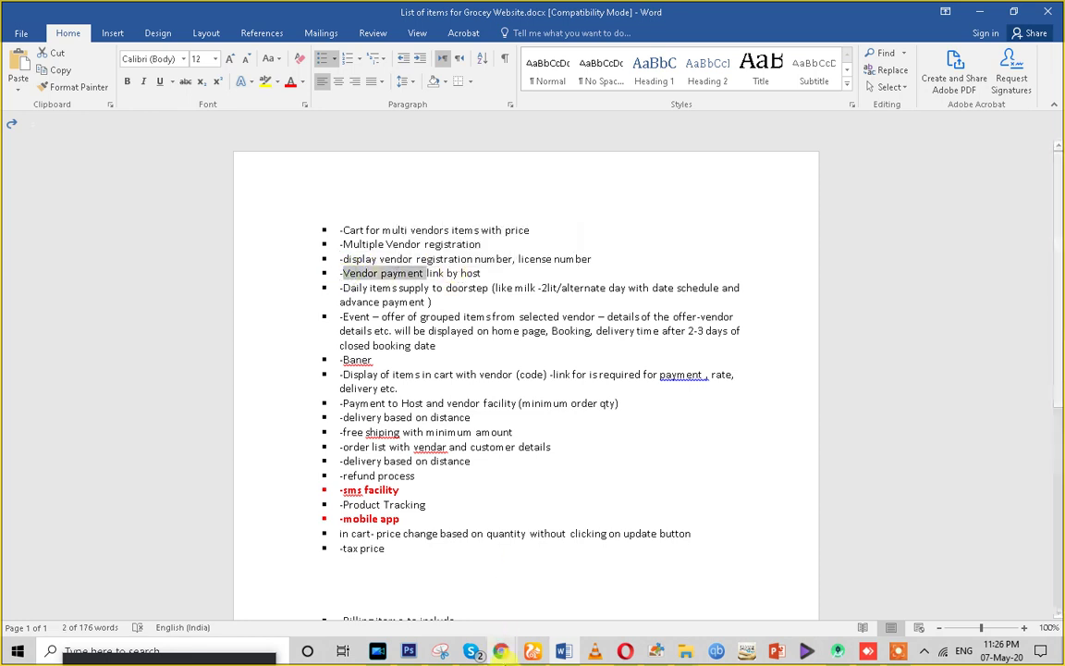
- Return to the GrocyBaskets vendor dashboard and log out of the vendor account
{"action": "mouse_move", "coordinate": [500, 651]}
{"action": "left_click", "coordinate": [422, 580]}
{"action": "scroll", "coordinate": [700, 374], "scroll_direction": "up", "scroll_amount": 1}
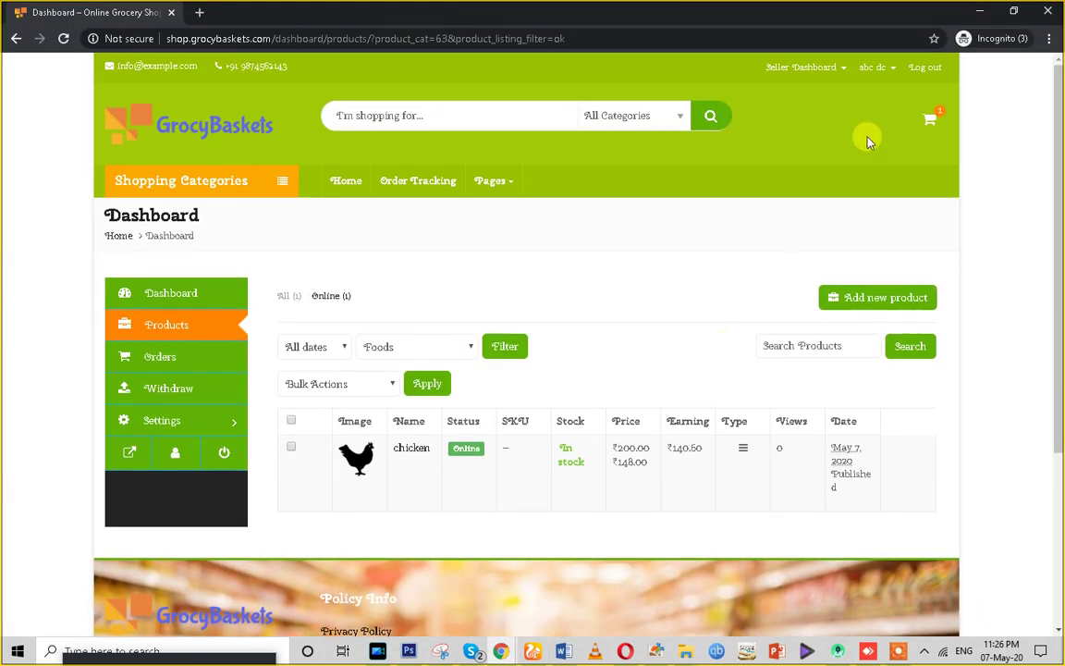
{"action": "left_click", "coordinate": [925, 67]}
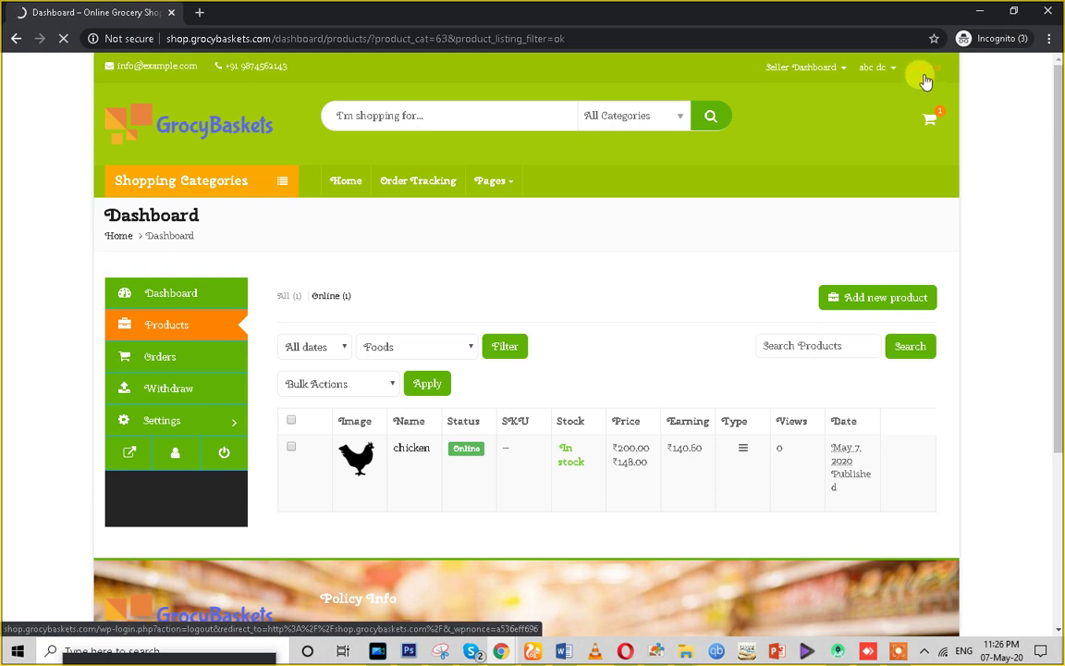
- Finish logging out, scroll the logged-out shop home page, then go to Sign Up
{"action": "left_click", "coordinate": [921, 79]}
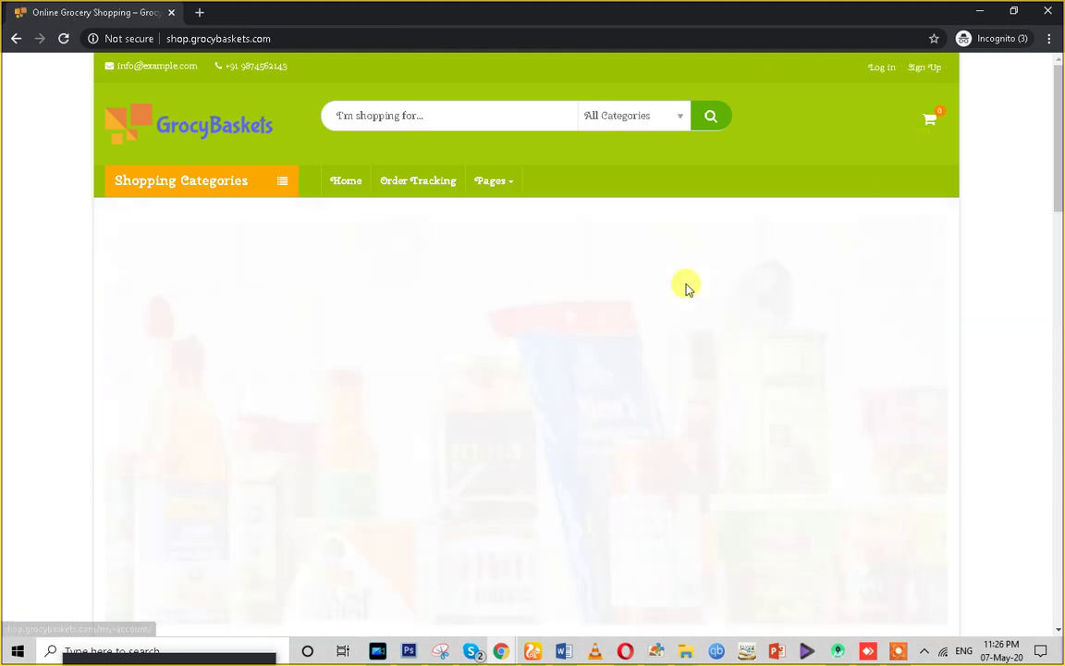
{"action": "scroll", "coordinate": [572, 346], "scroll_direction": "down", "scroll_amount": 4}
{"action": "scroll", "coordinate": [571, 346], "scroll_direction": "down", "scroll_amount": 10}
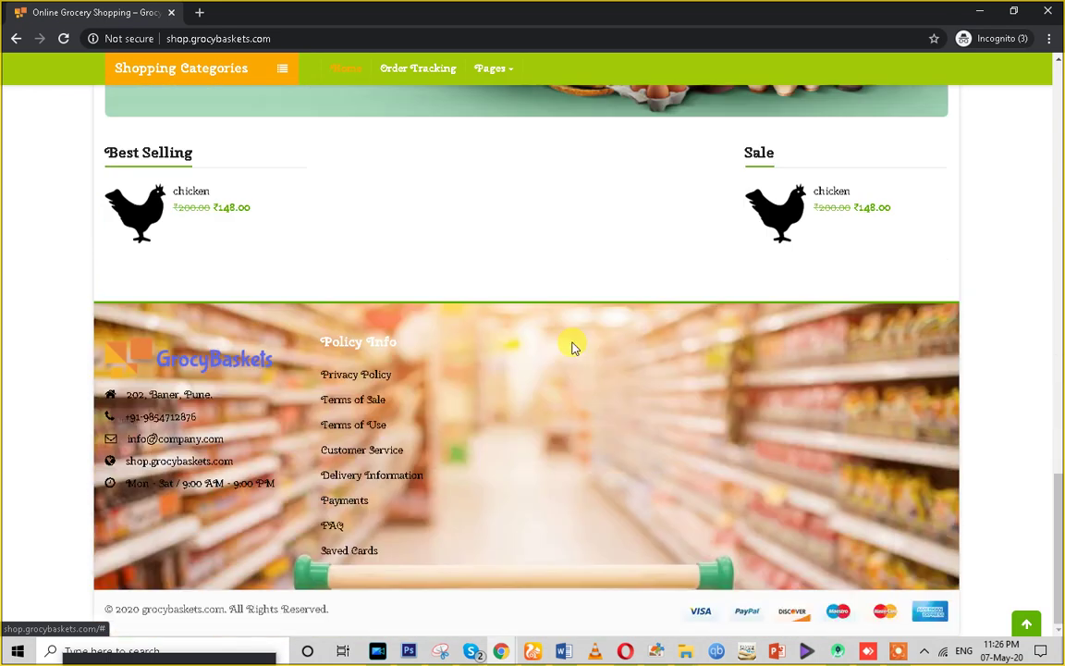
{"action": "scroll", "coordinate": [777, 406], "scroll_direction": "up", "scroll_amount": 6}
{"action": "scroll", "coordinate": [777, 407], "scroll_direction": "up", "scroll_amount": 10}
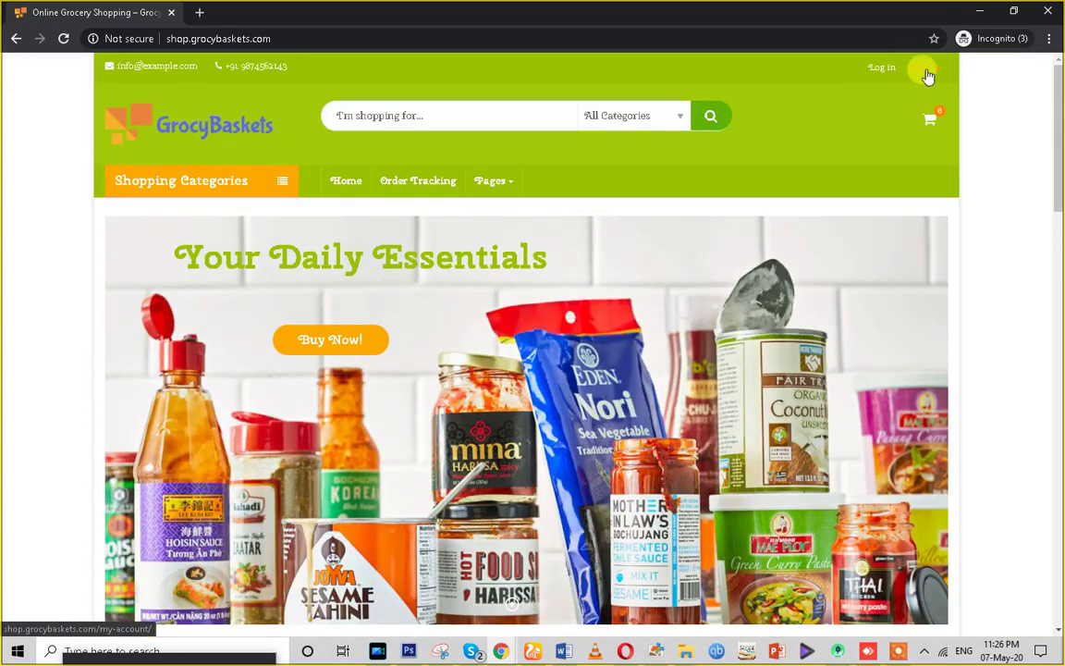
{"action": "left_click", "coordinate": [920, 77]}
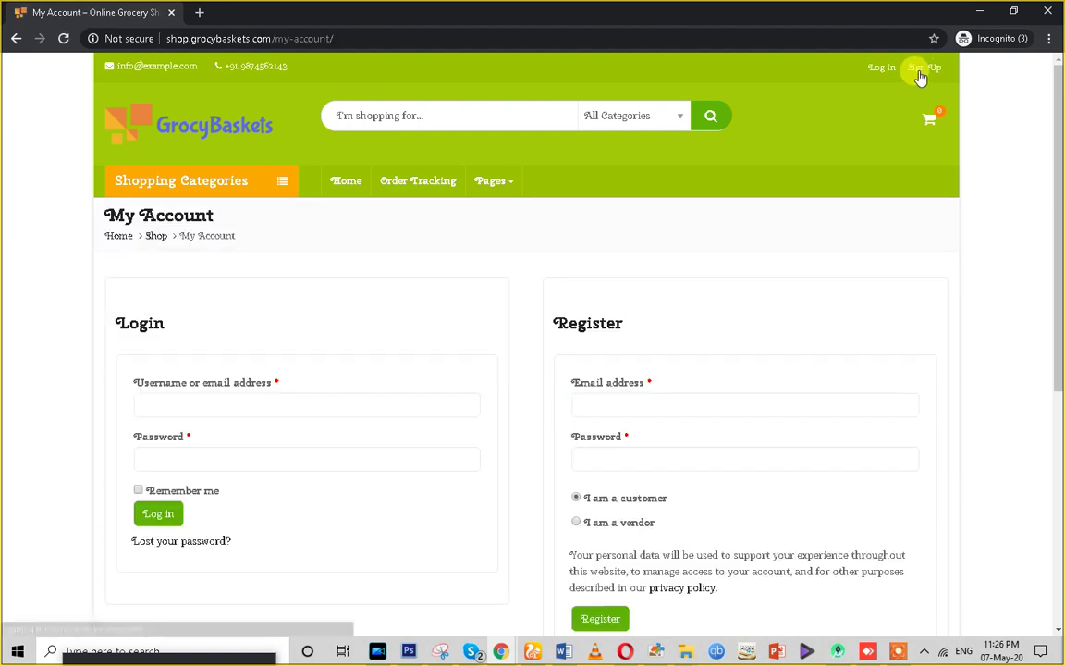
{"action": "scroll", "coordinate": [634, 403], "scroll_direction": "down", "scroll_amount": 3}
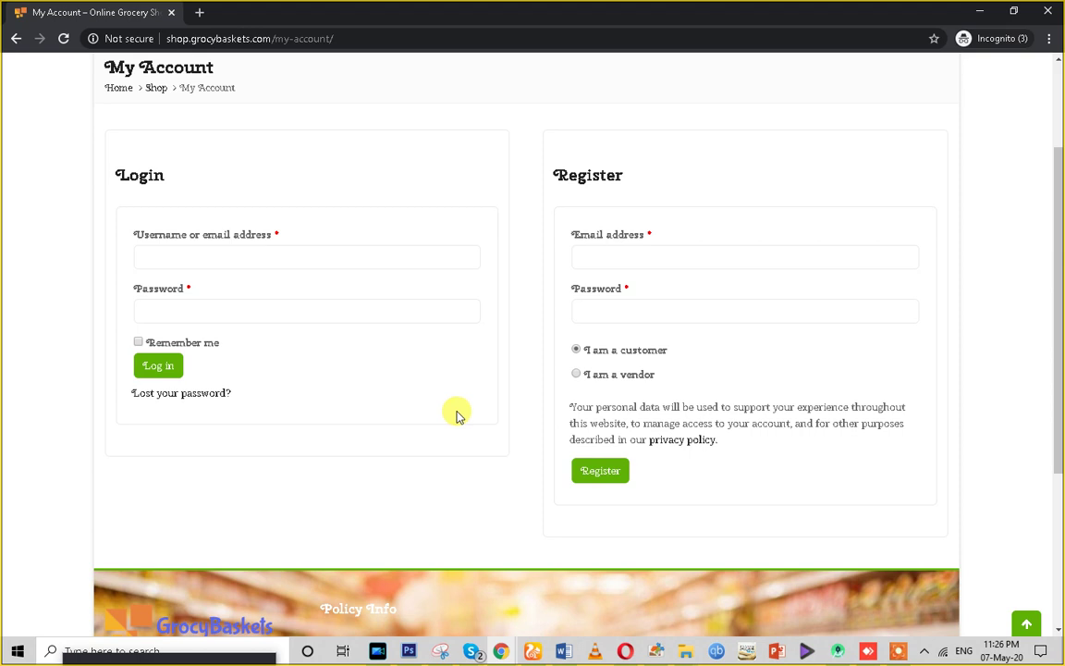
{"action": "scroll", "coordinate": [131, 296], "scroll_direction": "up", "scroll_amount": 1}
{"action": "left_click", "coordinate": [159, 324]}
{"action": "left_click", "coordinate": [68, 367]}
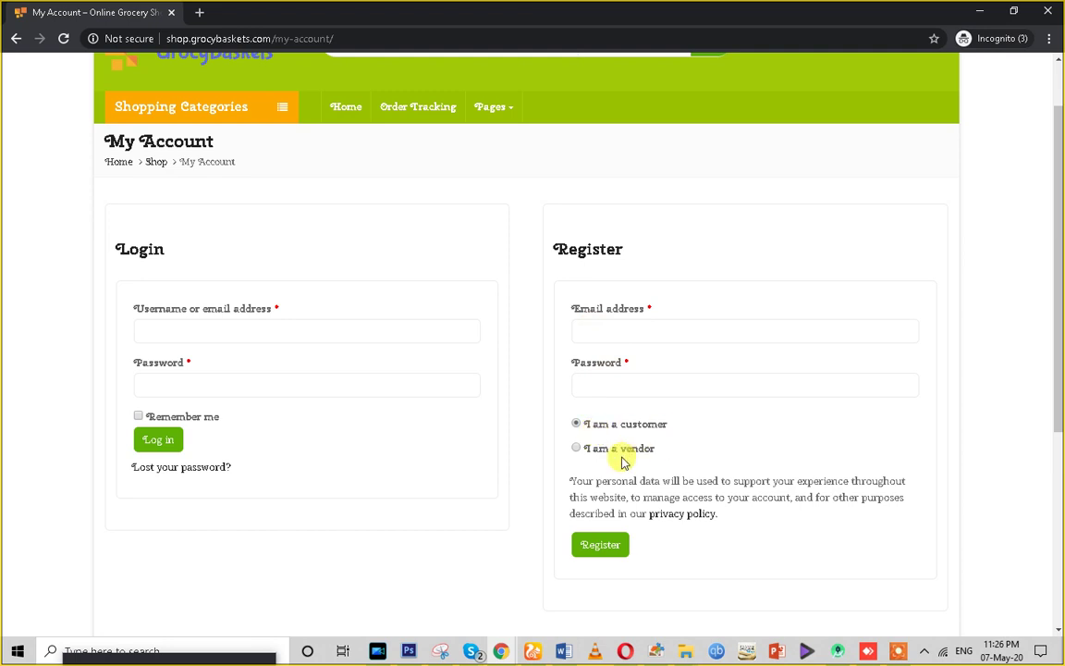
{"action": "left_click", "coordinate": [575, 448]}
{"action": "scroll", "coordinate": [511, 506], "scroll_direction": "down", "scroll_amount": 3}
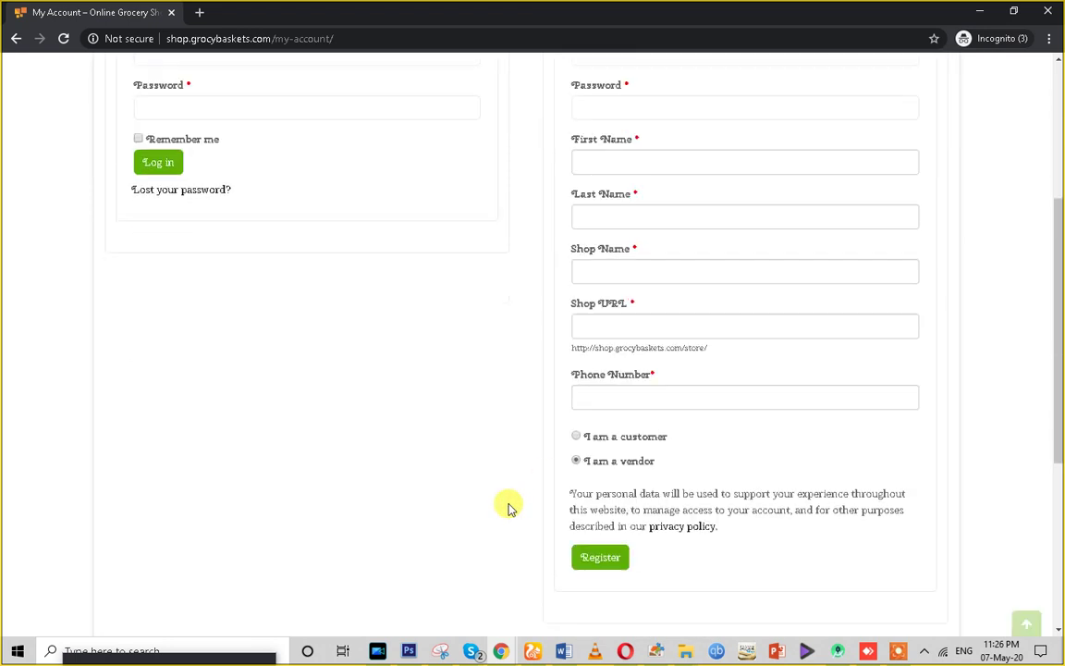
{"action": "scroll", "coordinate": [782, 397], "scroll_direction": "down", "scroll_amount": 1}
{"action": "scroll", "coordinate": [766, 333], "scroll_direction": "up", "scroll_amount": 2}
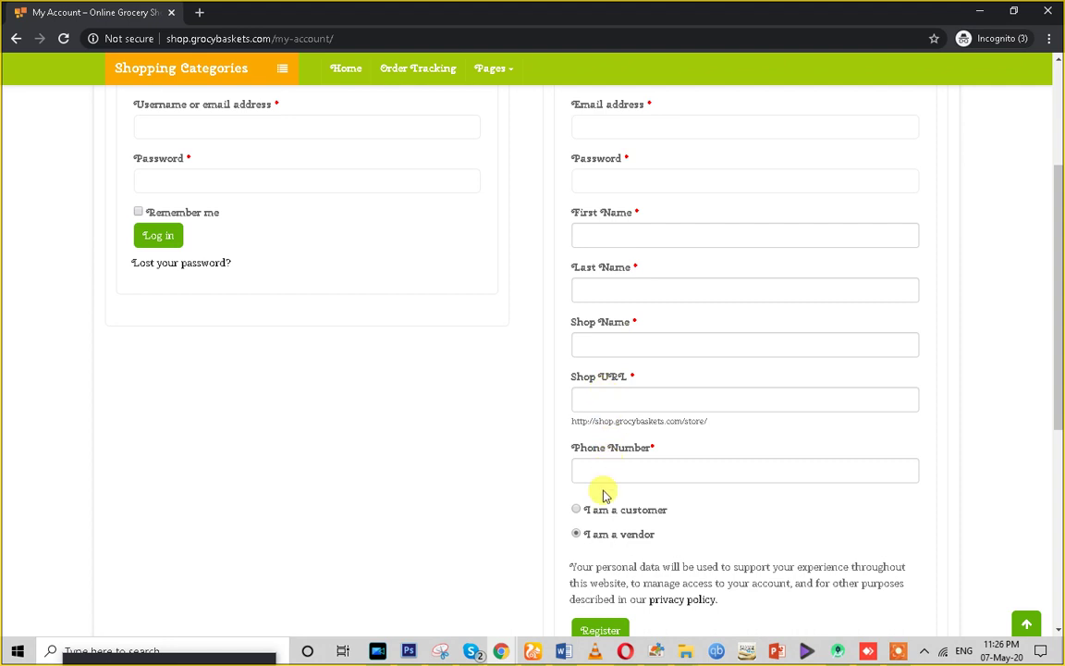
{"action": "scroll", "coordinate": [605, 494], "scroll_direction": "up", "scroll_amount": 3}
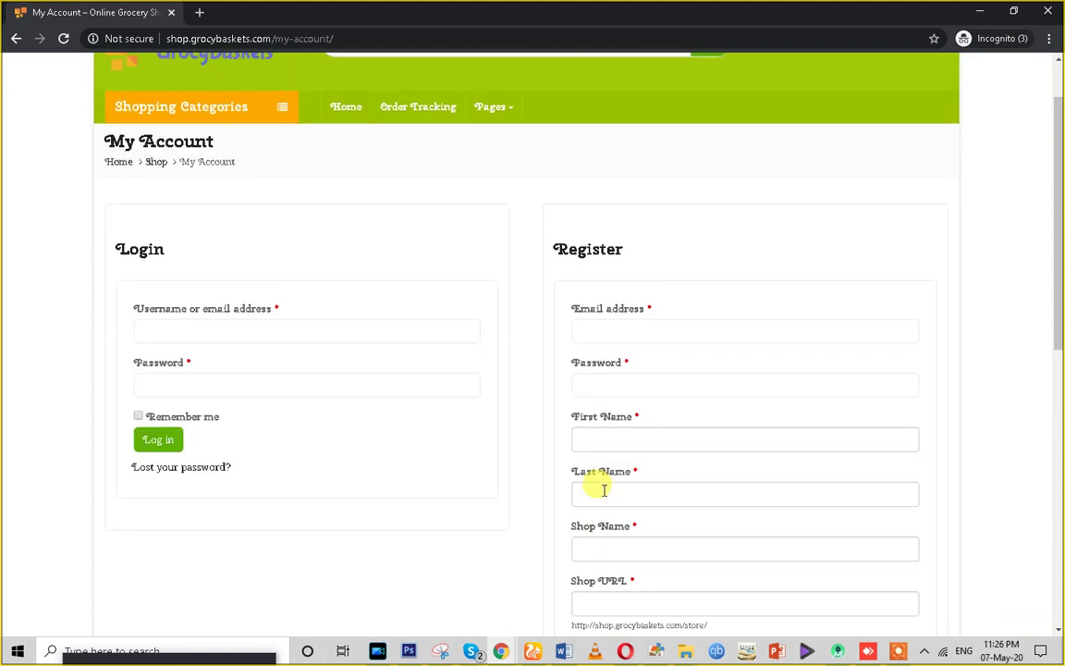
{"action": "scroll", "coordinate": [604, 490], "scroll_direction": "up", "scroll_amount": 1}
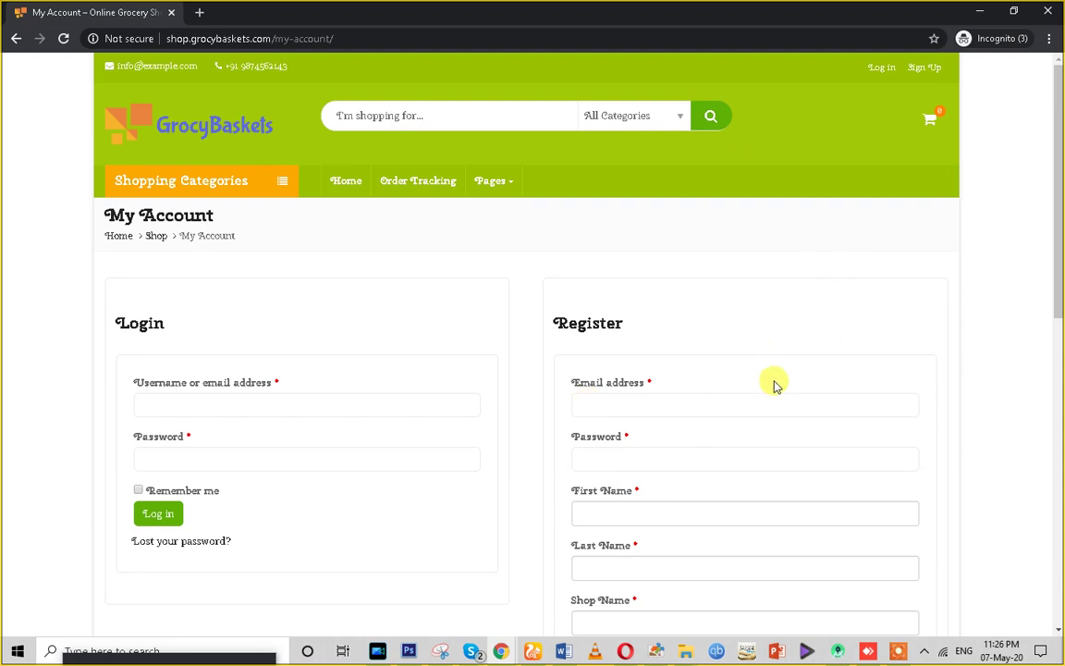
{"action": "scroll", "coordinate": [775, 384], "scroll_direction": "down", "scroll_amount": 5}
{"action": "left_click", "coordinate": [575, 361]}
{"action": "scroll", "coordinate": [562, 403], "scroll_direction": "up", "scroll_amount": 2}
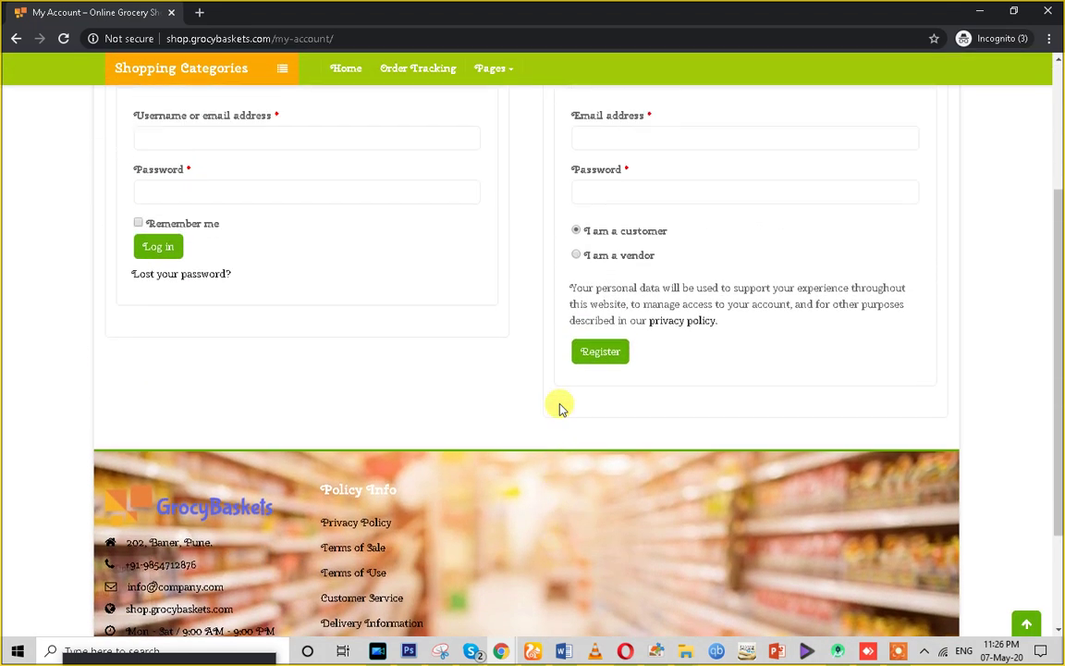
{"action": "scroll", "coordinate": [573, 370], "scroll_direction": "up", "scroll_amount": 3}
{"action": "left_click", "coordinate": [601, 342]}
{"action": "left_click", "coordinate": [597, 393]}
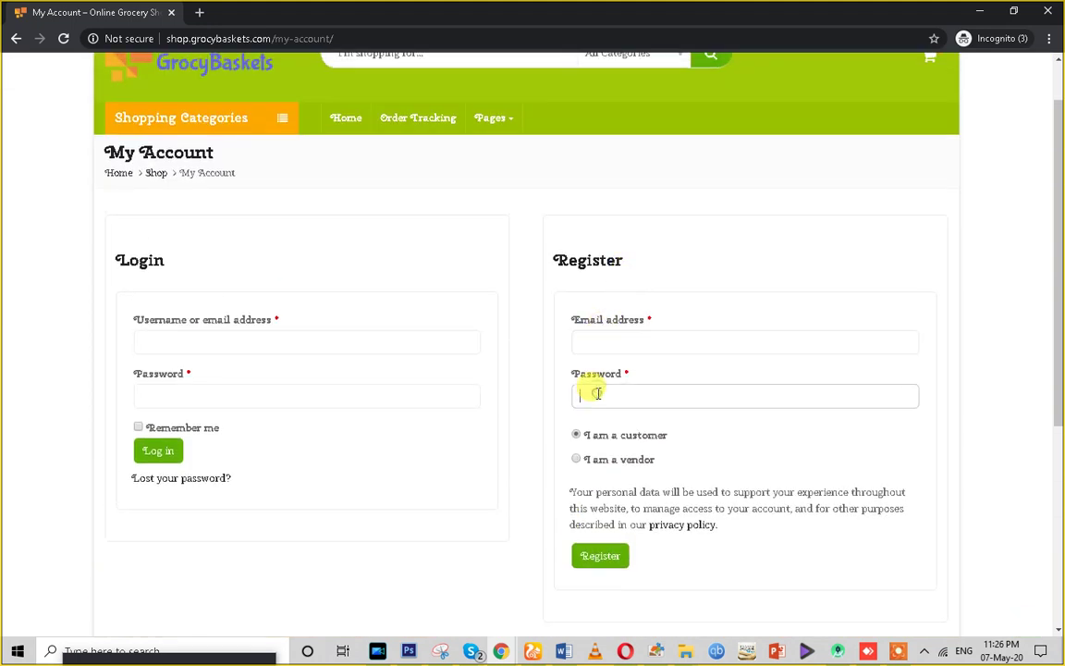
{"action": "left_click", "coordinate": [575, 460]}
{"action": "left_click", "coordinate": [583, 340]}
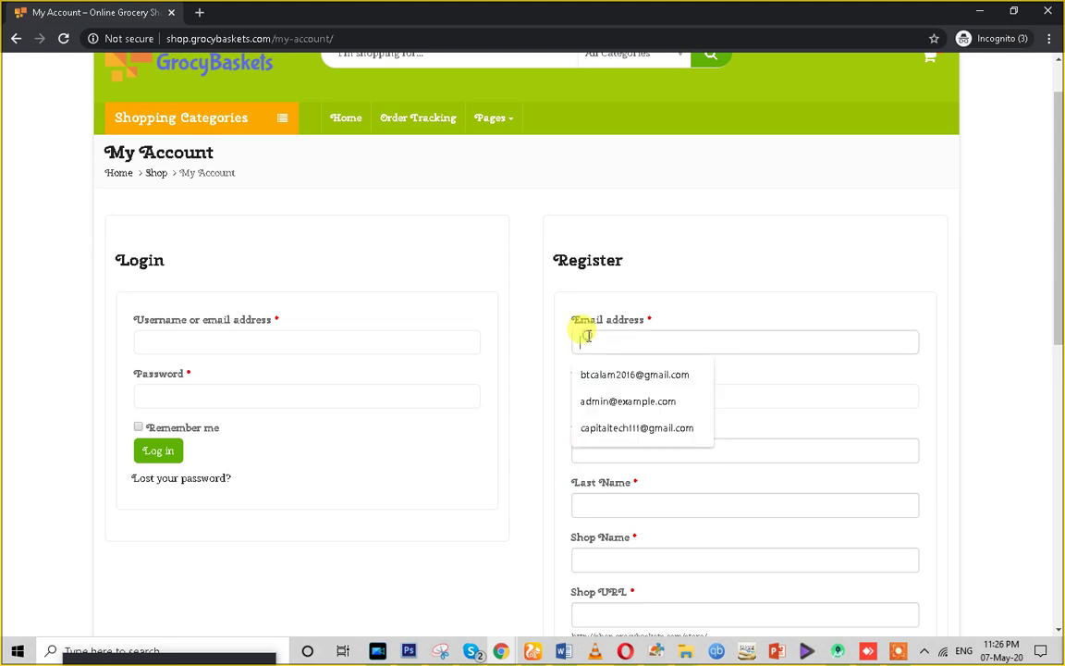
{"action": "scroll", "coordinate": [588, 335], "scroll_direction": "down", "scroll_amount": 1}
{"action": "scroll", "coordinate": [563, 325], "scroll_direction": "down", "scroll_amount": 2}
{"action": "left_click", "coordinate": [603, 300]}
{"action": "scroll", "coordinate": [601, 299], "scroll_direction": "down", "scroll_amount": 1}
{"action": "left_click", "coordinate": [589, 282]}
{"action": "left_click", "coordinate": [591, 335]}
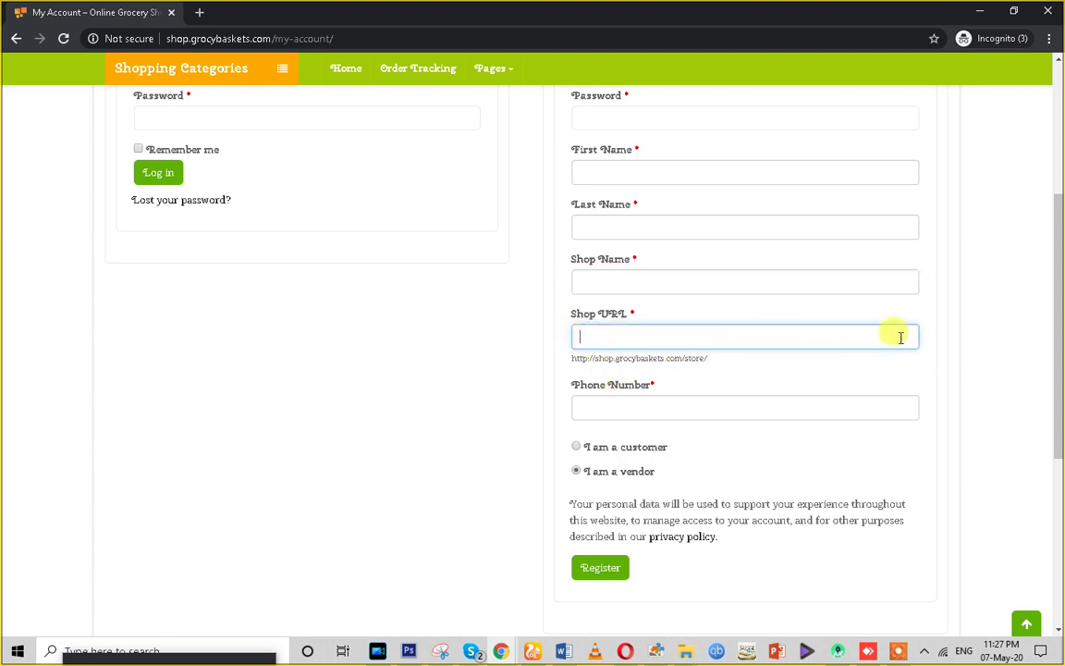
{"action": "left_click_drag", "start_coordinate": [571, 357], "coordinate": [710, 357]}
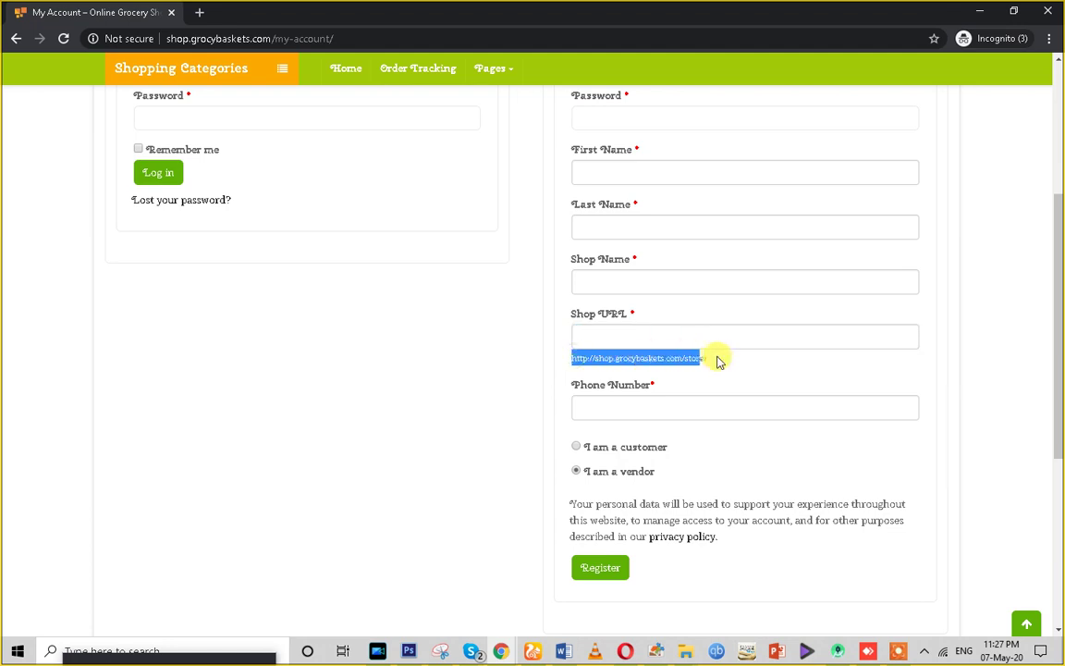
{"action": "left_click", "coordinate": [616, 411]}
{"action": "scroll", "coordinate": [616, 411], "scroll_direction": "down", "scroll_amount": 2}
{"action": "scroll", "coordinate": [758, 418], "scroll_direction": "up", "scroll_amount": 4}
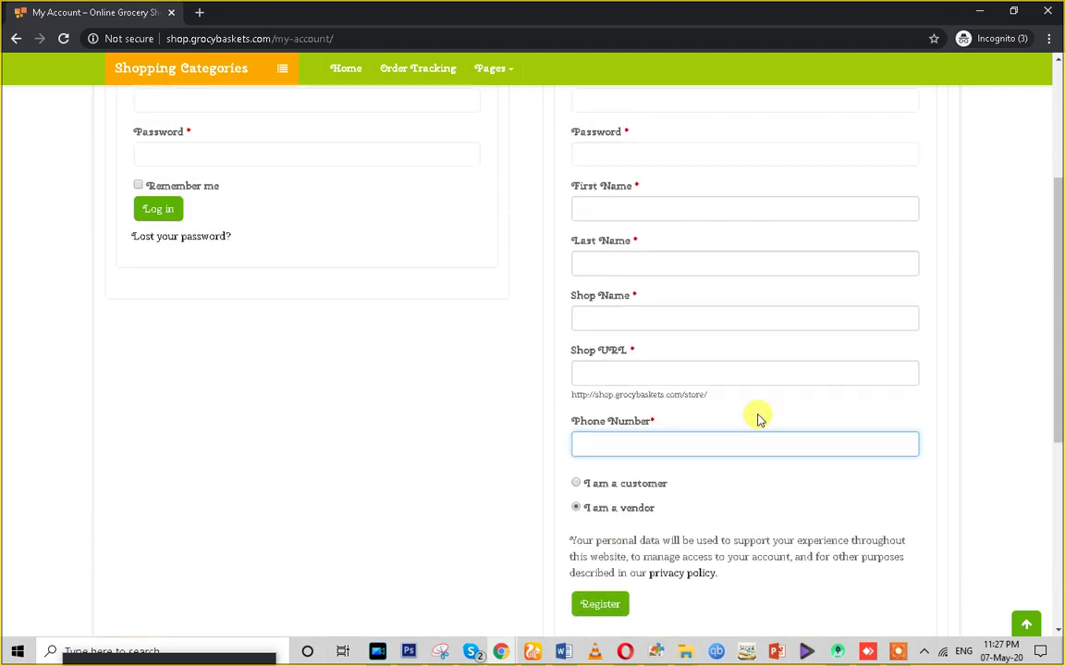
{"action": "scroll", "coordinate": [828, 378], "scroll_direction": "up", "scroll_amount": 1}
{"action": "scroll", "coordinate": [827, 378], "scroll_direction": "down", "scroll_amount": 5}
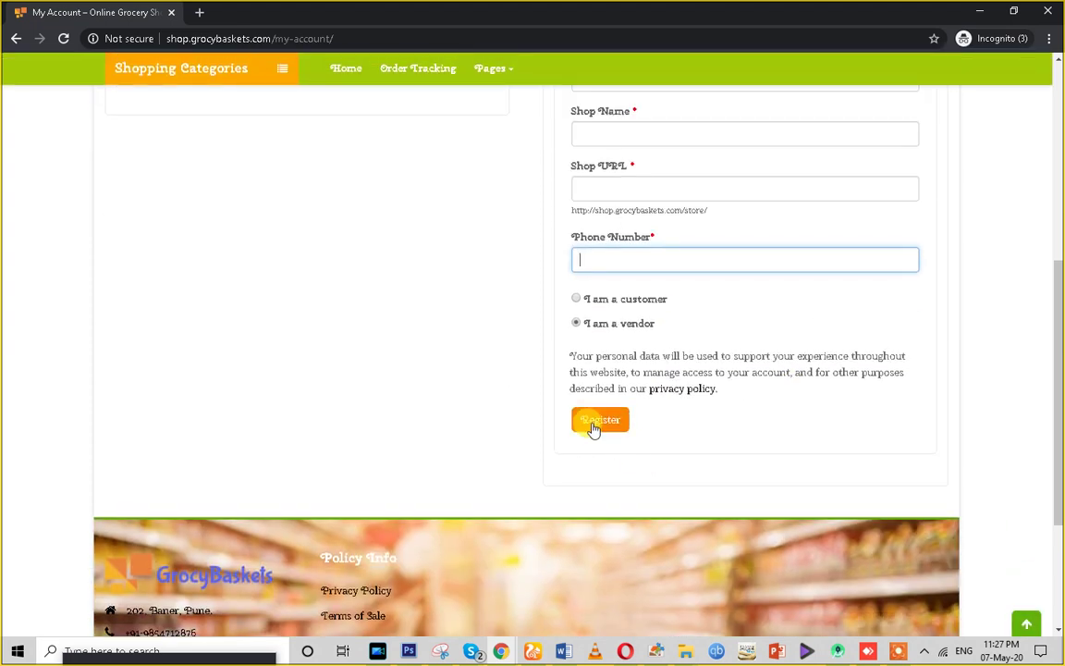
{"action": "scroll", "coordinate": [592, 430], "scroll_direction": "up", "scroll_amount": 5}
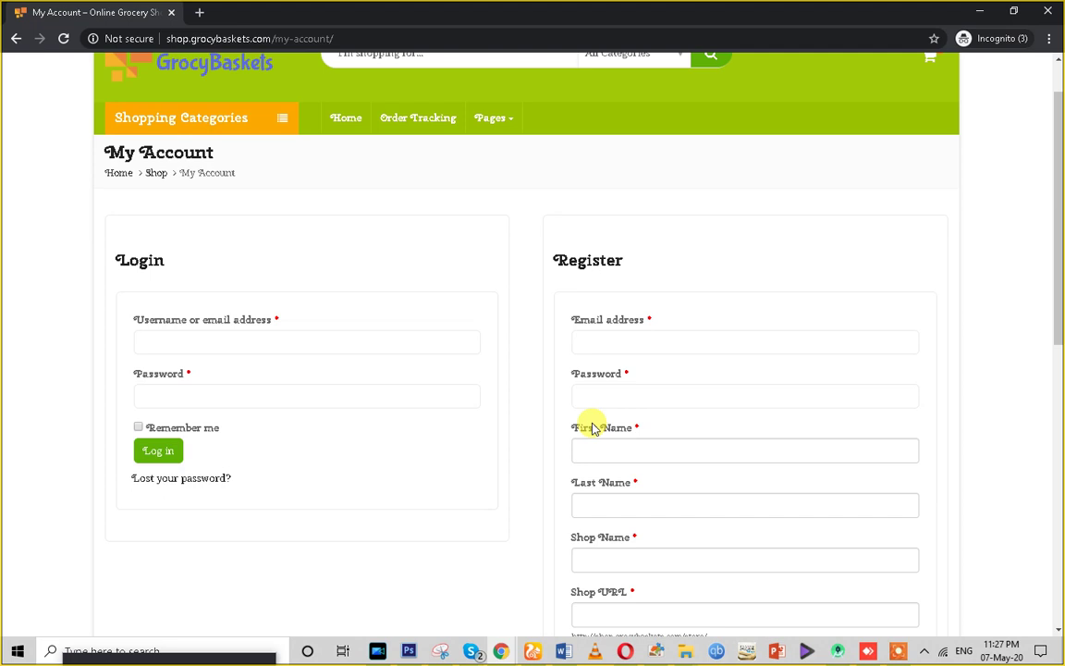
{"action": "left_click", "coordinate": [592, 343]}
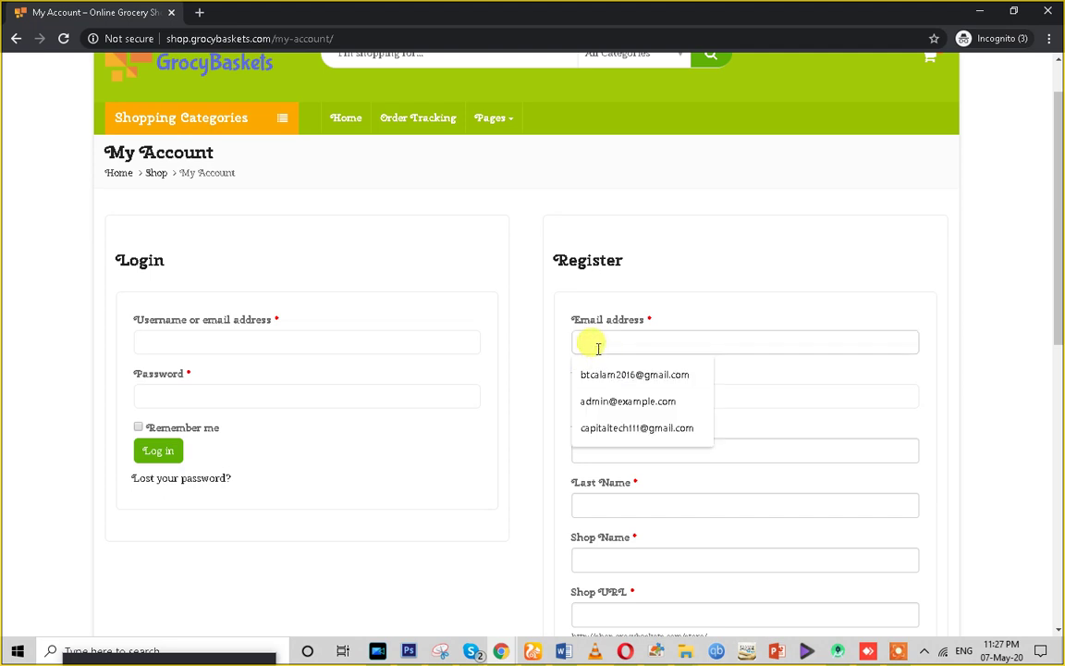
{"action": "left_click", "coordinate": [561, 388]}
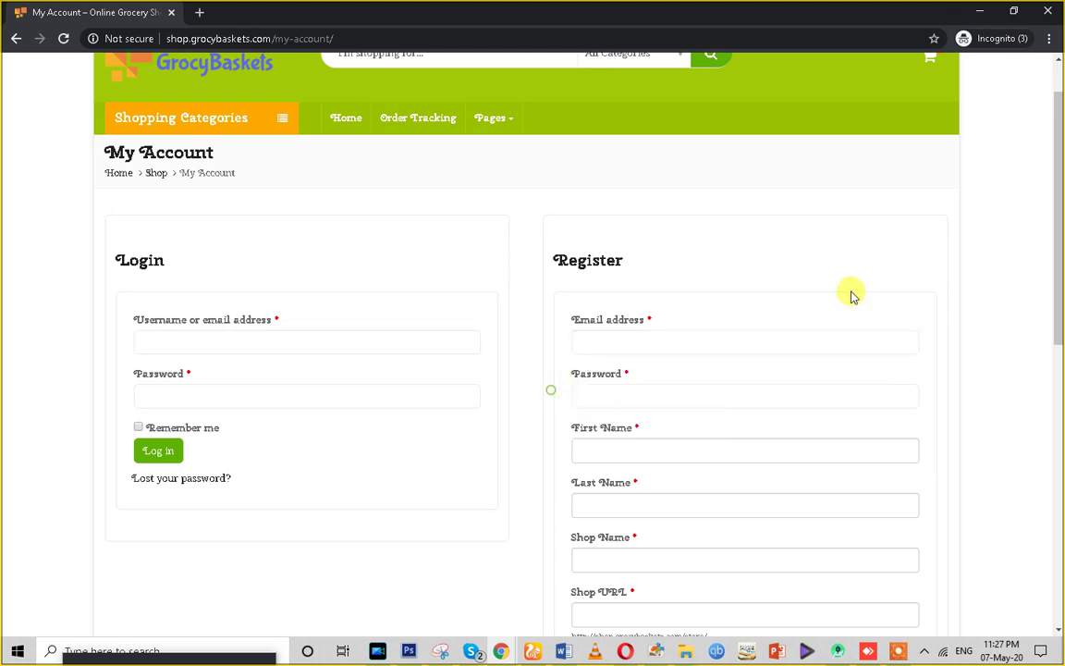
{"action": "scroll", "coordinate": [679, 194], "scroll_direction": "up", "scroll_amount": 1}
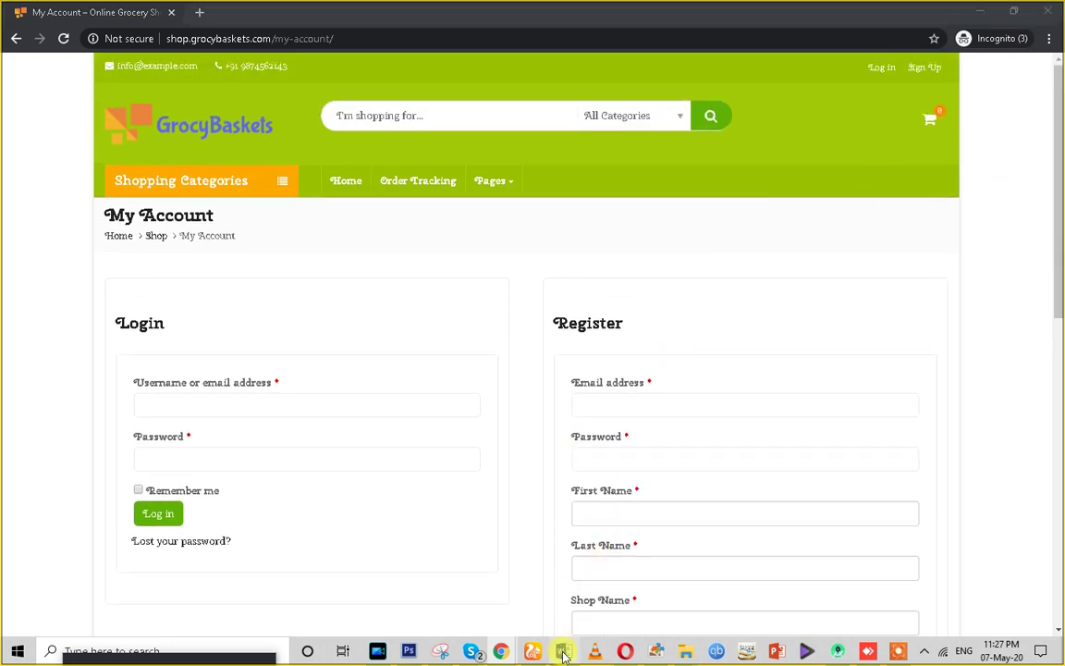
- Colour the vendor registration number and vendor payment link lines red in the Word list
{"action": "left_click", "coordinate": [563, 651]}
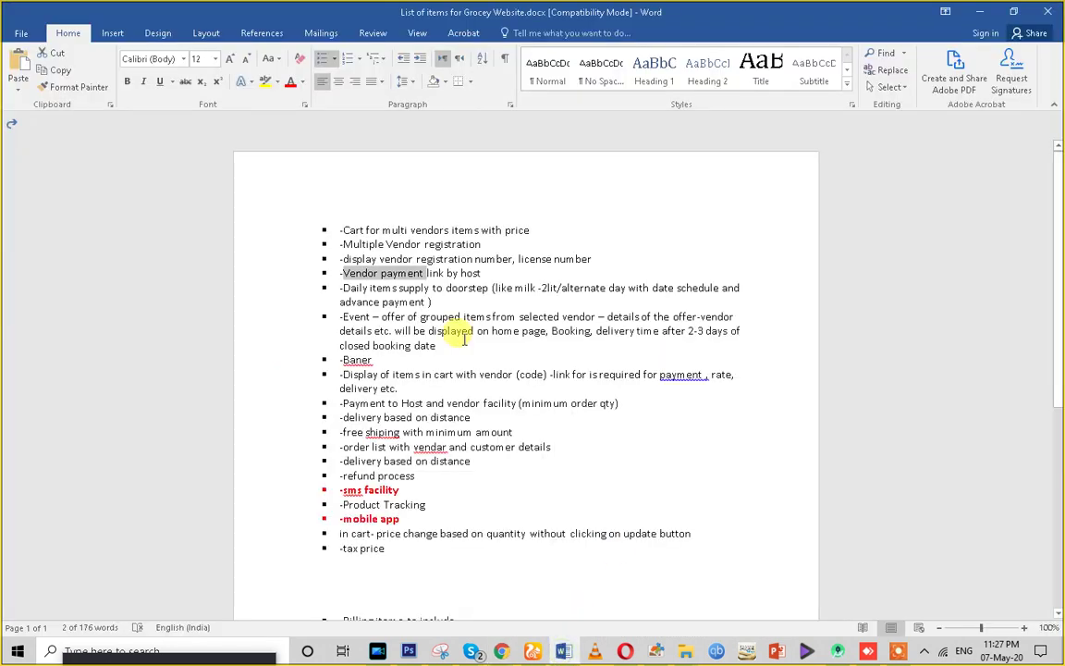
{"action": "triple_click", "coordinate": [403, 260]}
{"action": "left_click", "coordinate": [505, 239]}
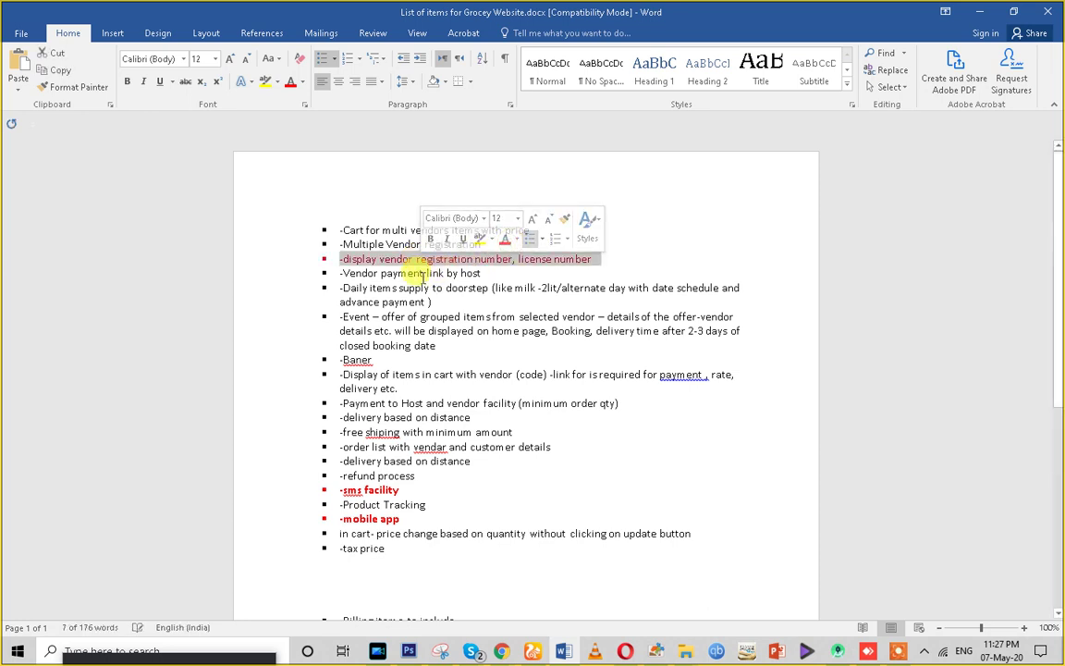
{"action": "double_click", "coordinate": [416, 274]}
{"action": "triple_click", "coordinate": [418, 273]}
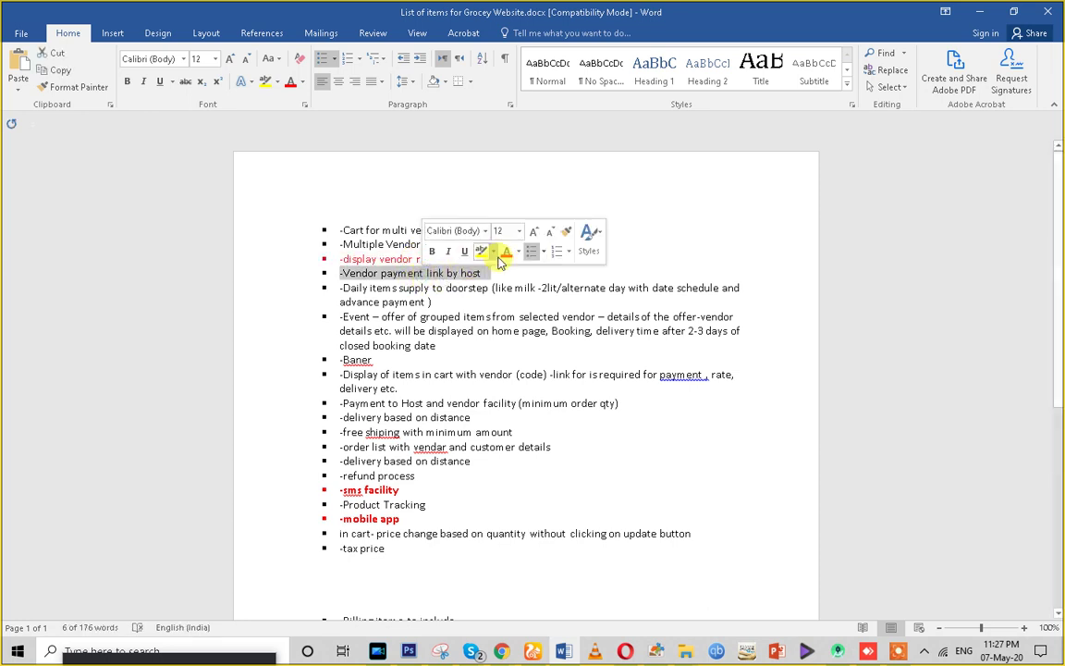
{"action": "key", "text": "F4"}
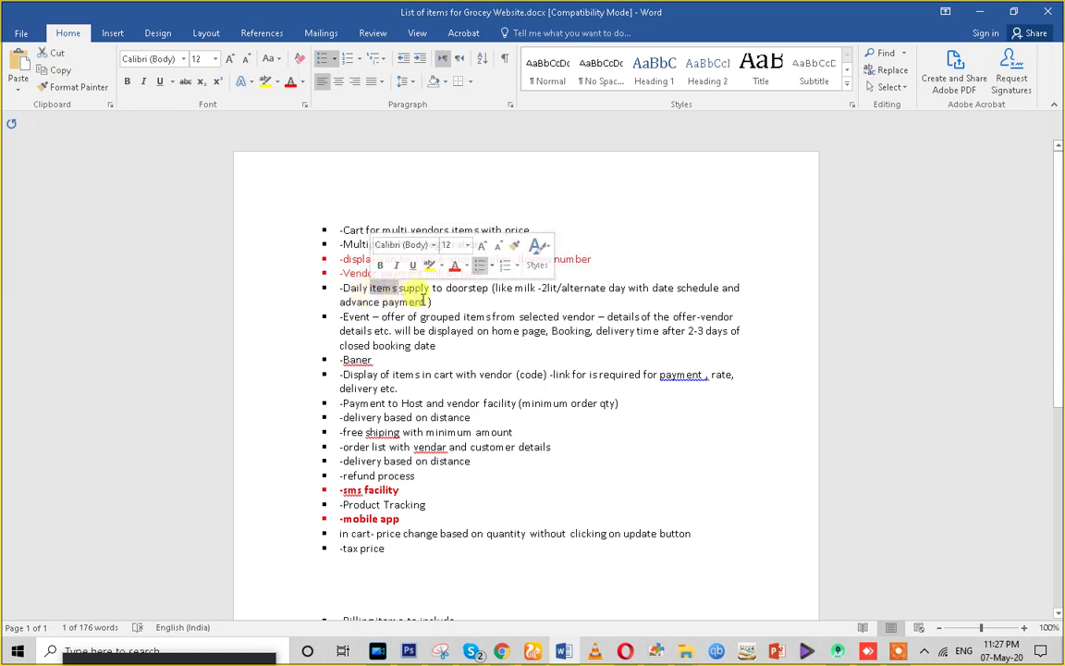
{"action": "left_click", "coordinate": [418, 303]}
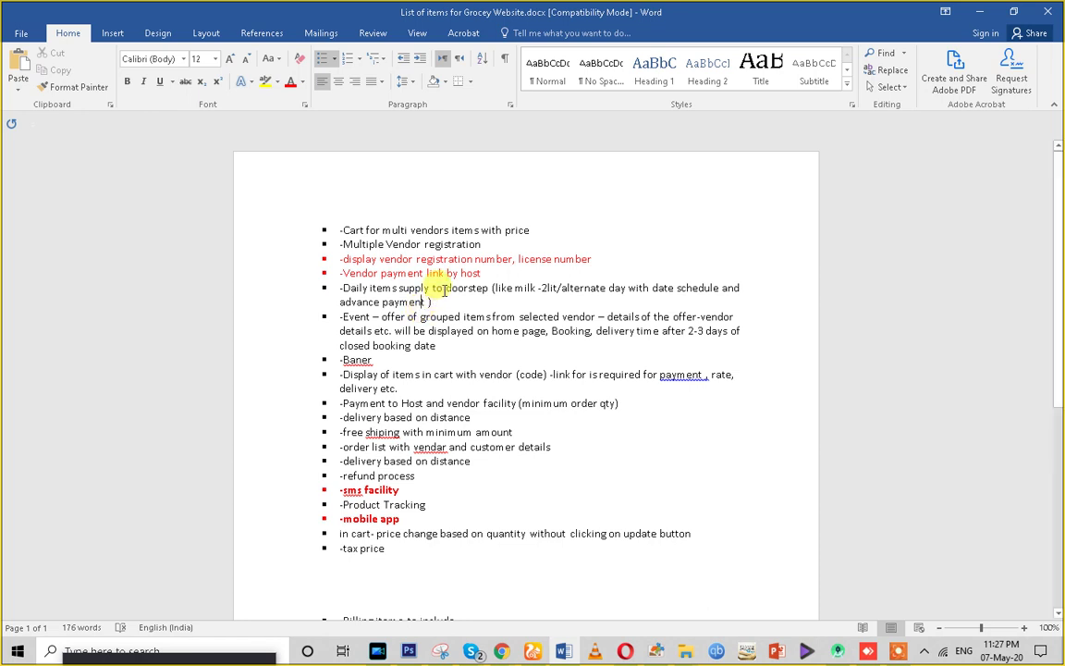
- Select the daily doorstep supply requirement paragraph
{"action": "double_click", "coordinate": [438, 289]}
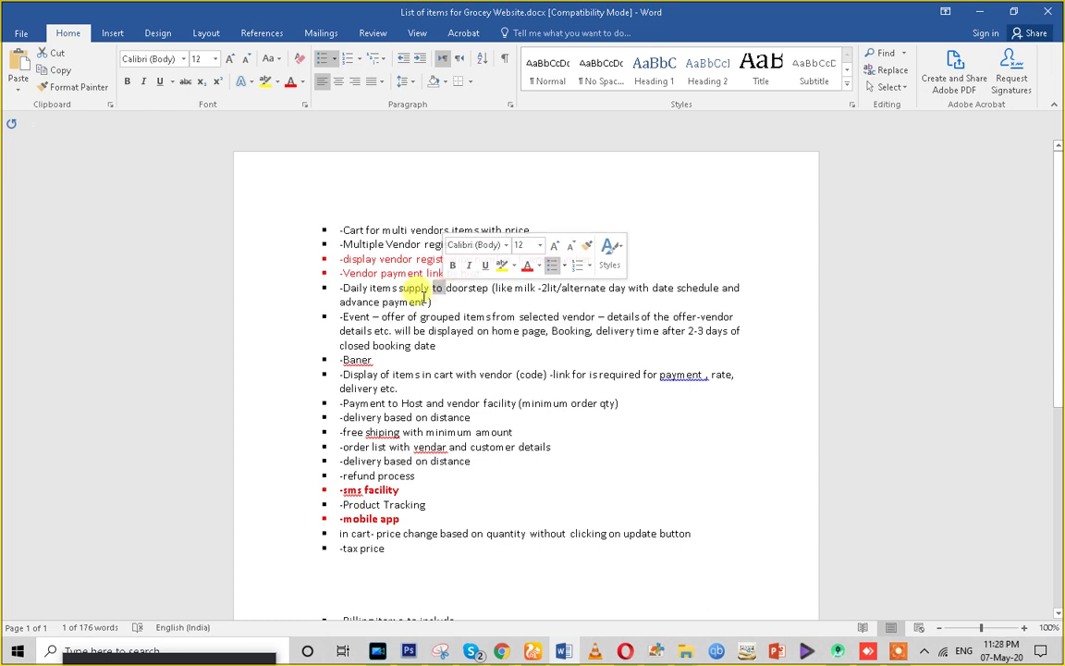
{"action": "triple_click", "coordinate": [664, 292]}
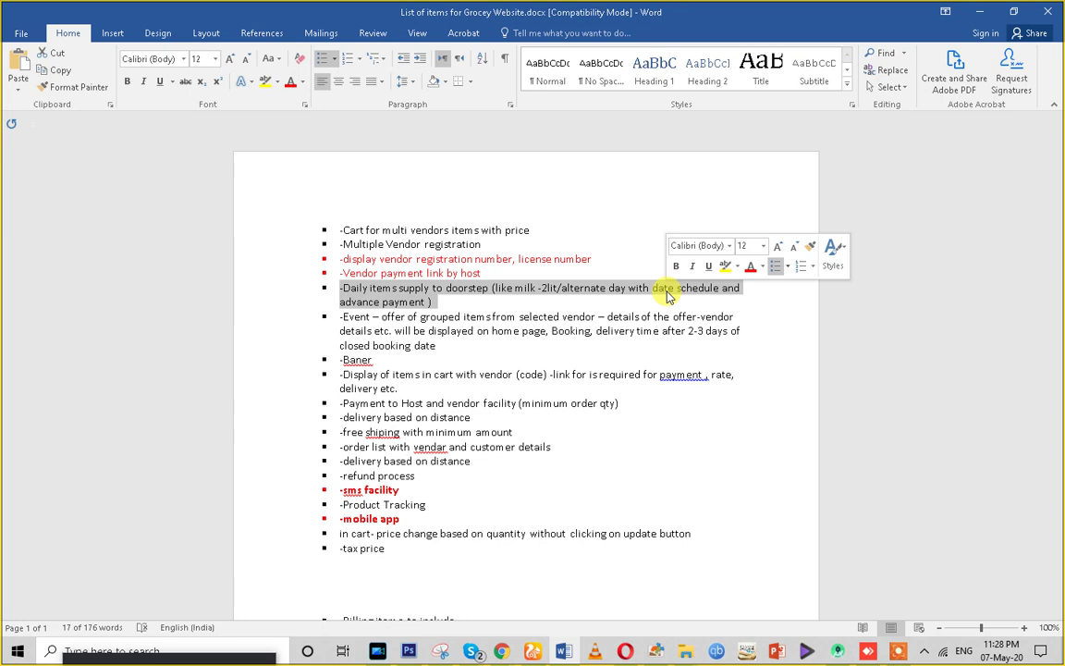
{"action": "left_click", "coordinate": [449, 293]}
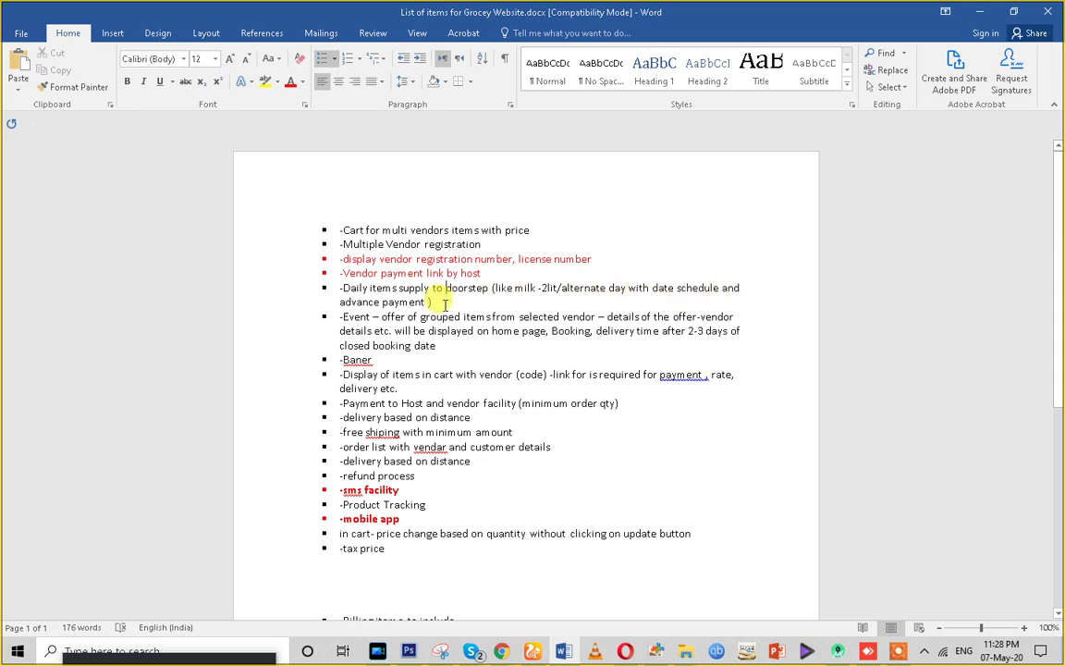
{"action": "double_click", "coordinate": [305, 282]}
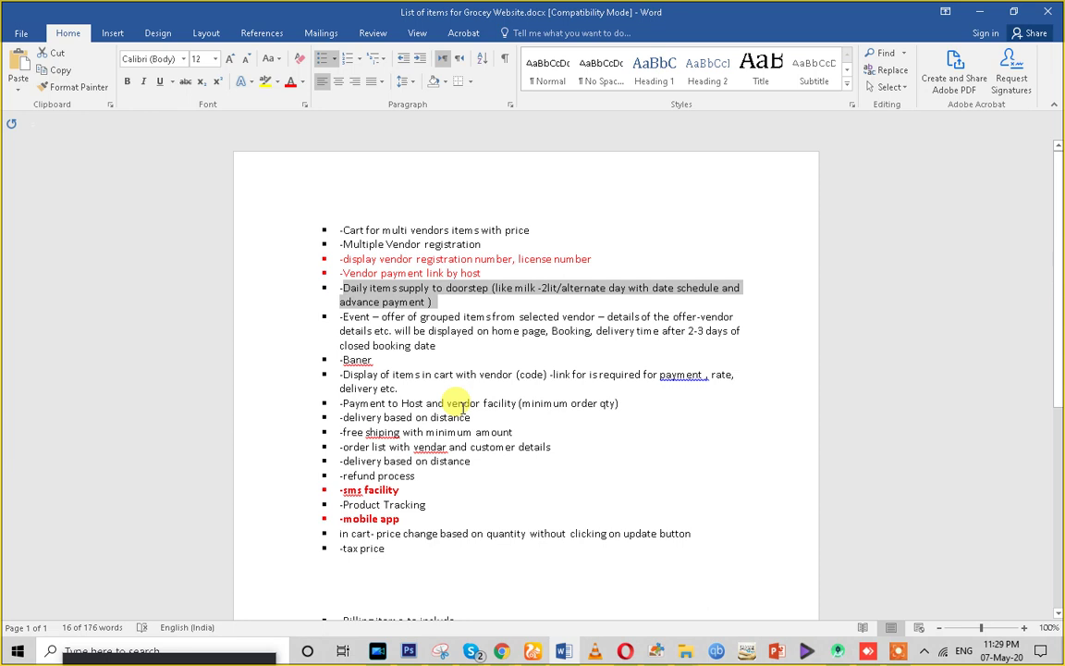
- Colour the daily doorstep supply paragraph green
{"action": "left_click", "coordinate": [296, 88]}
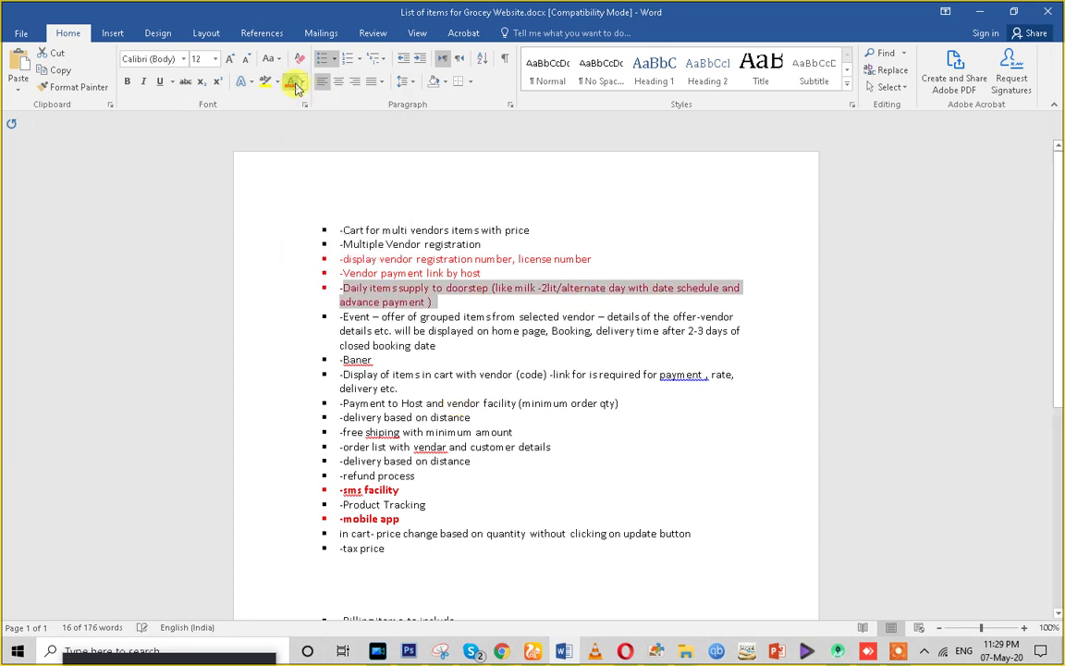
{"action": "left_click", "coordinate": [302, 82]}
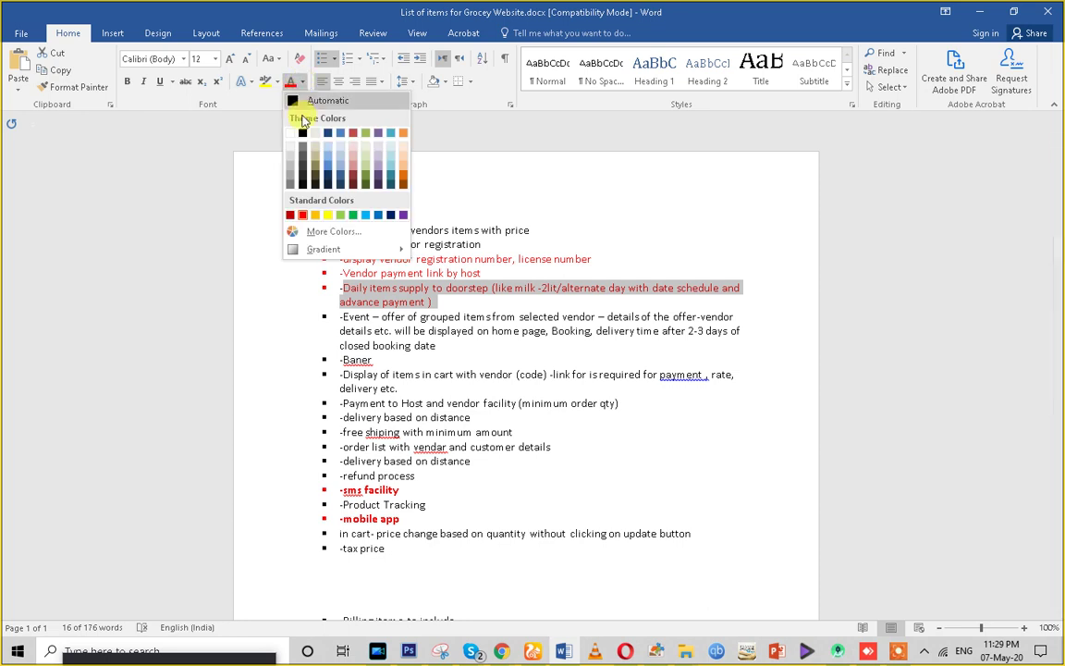
{"action": "left_click", "coordinate": [352, 216]}
{"action": "left_click", "coordinate": [464, 316]}
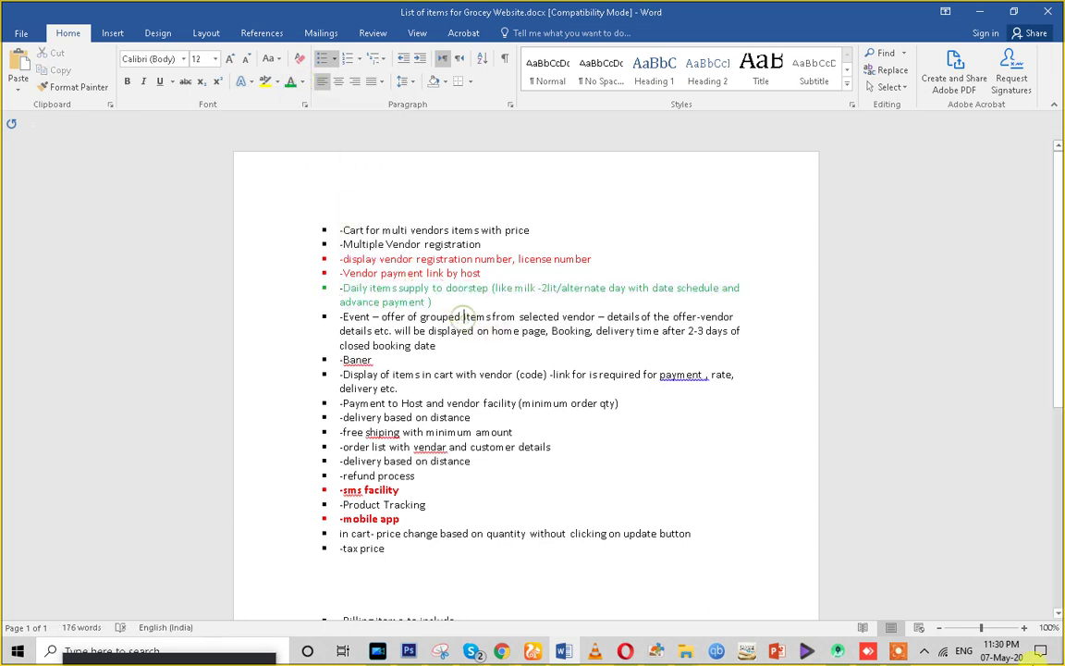
- Apply the same green to the grouped-items Event offer paragraph
{"action": "left_click_drag", "start_coordinate": [339, 315], "coordinate": [440, 346]}
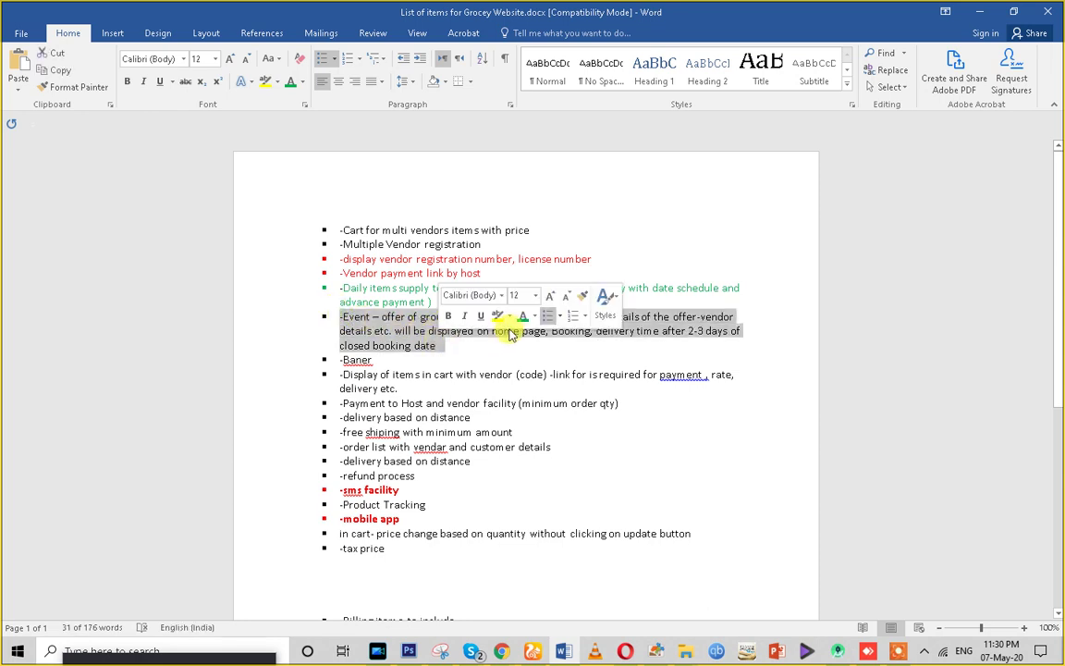
{"action": "left_click", "coordinate": [434, 347]}
{"action": "left_click_drag", "start_coordinate": [445, 347], "coordinate": [338, 316]}
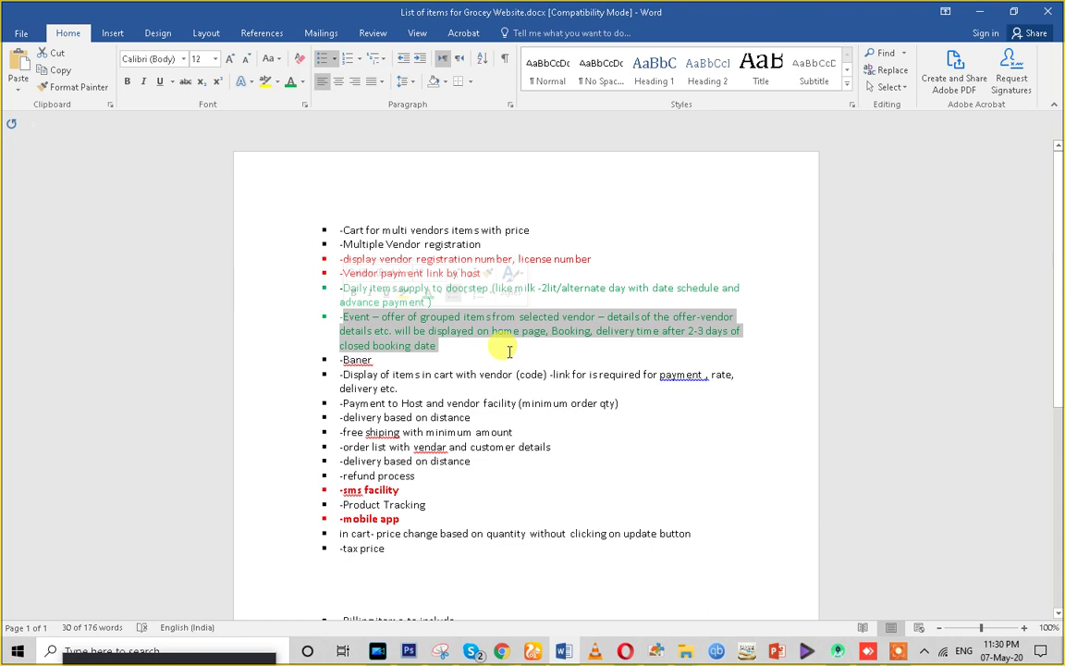
{"action": "mouse_move", "coordinate": [470, 651]}
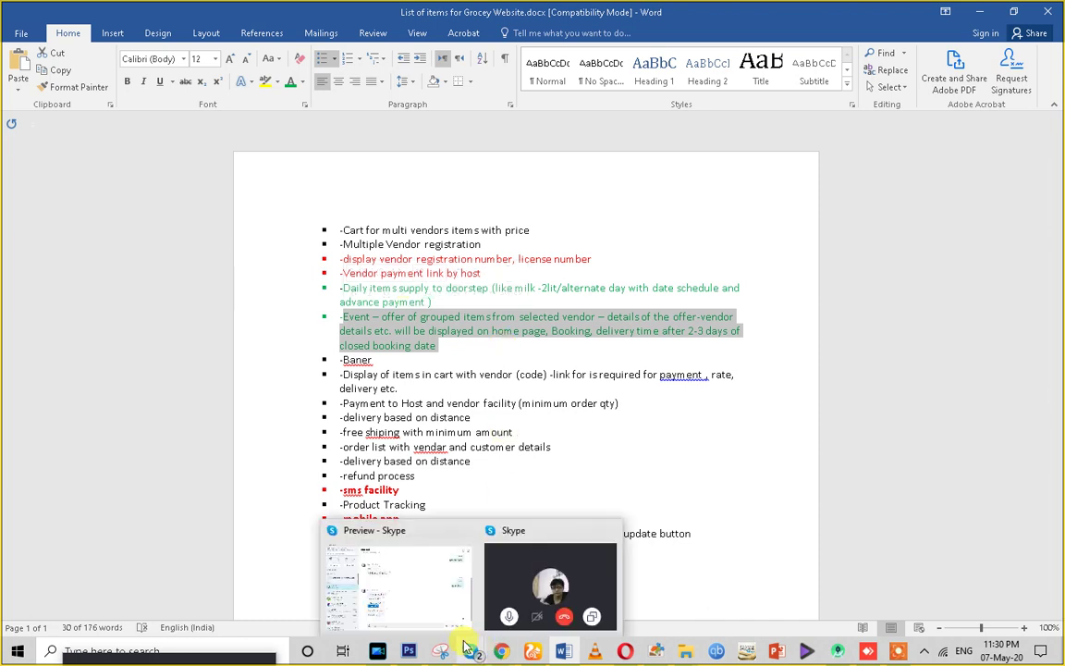
{"action": "left_click", "coordinate": [407, 596]}
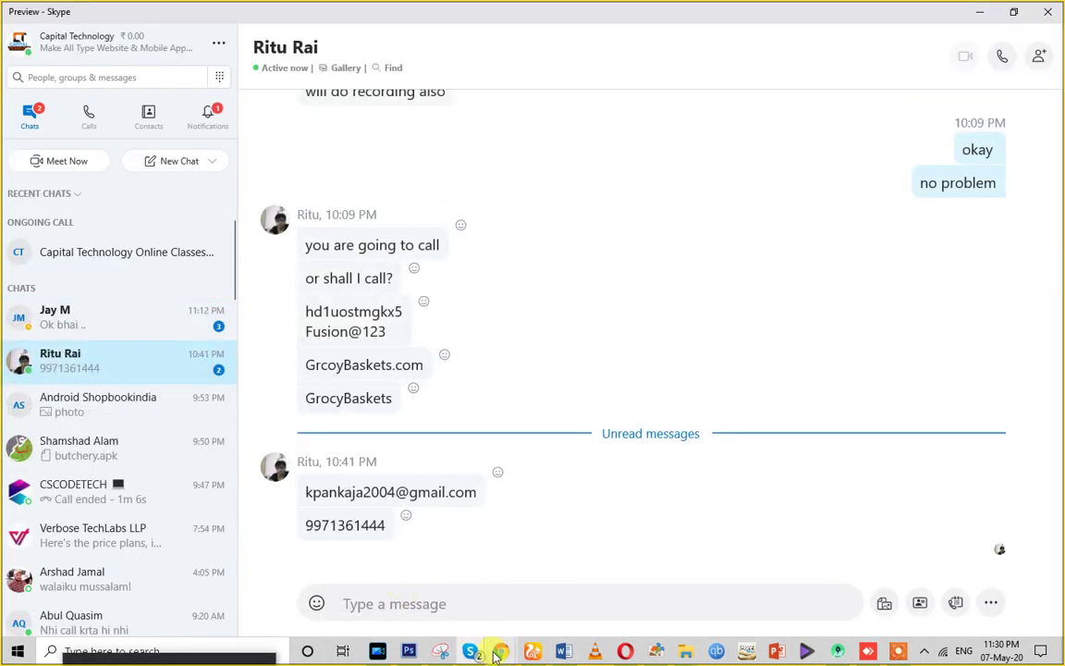
{"action": "mouse_move", "coordinate": [500, 651]}
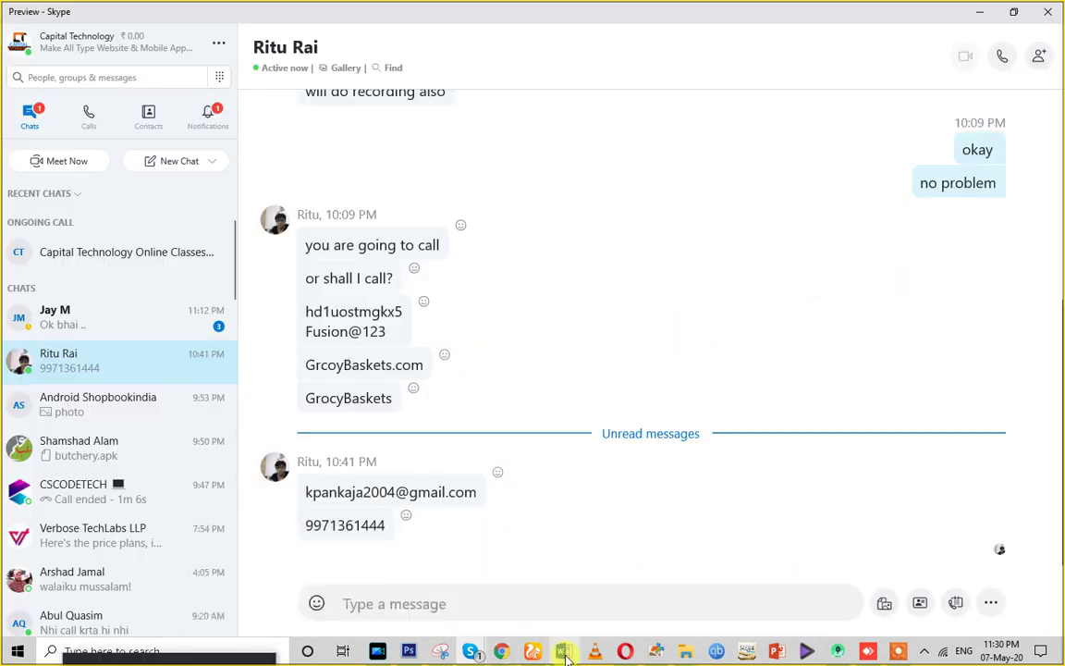
{"action": "left_click", "coordinate": [564, 651]}
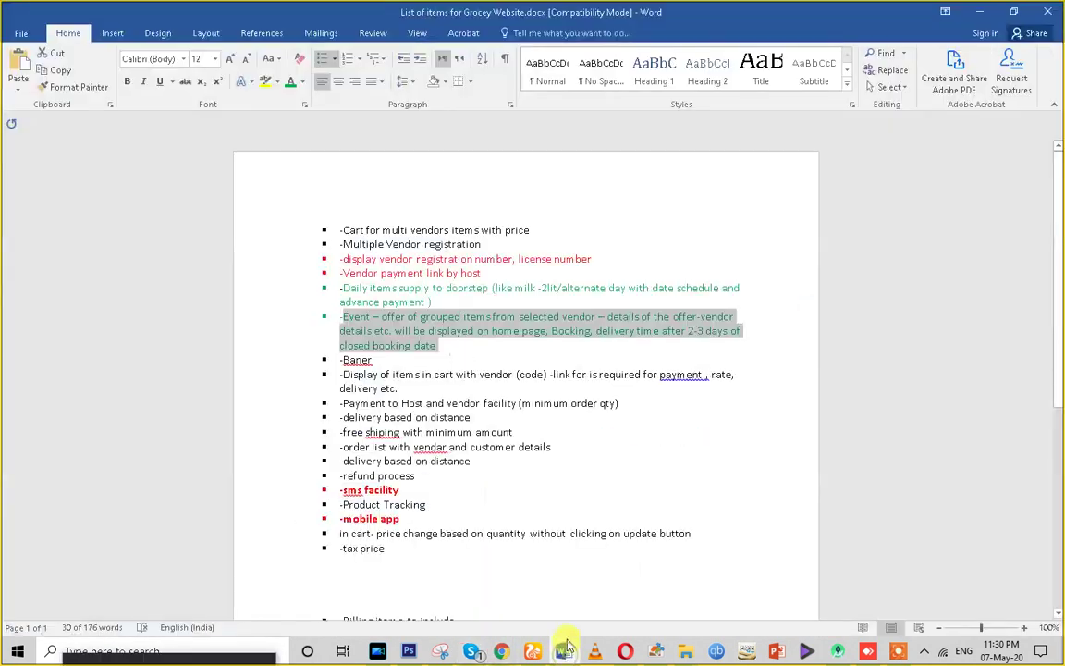
{"action": "triple_click", "coordinate": [355, 361]}
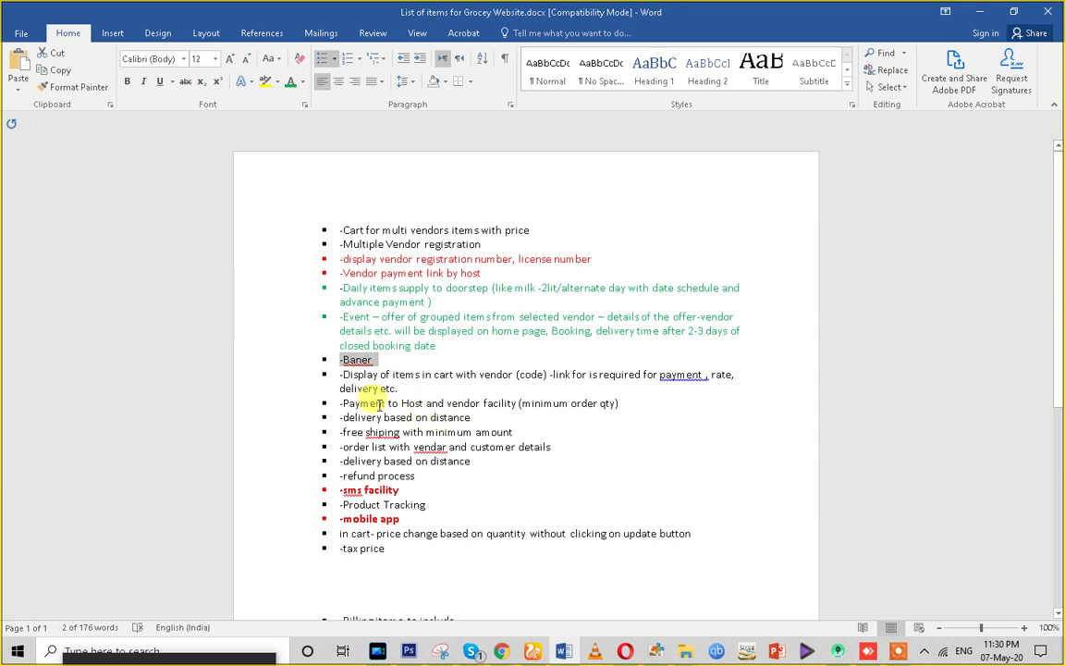
{"action": "triple_click", "coordinate": [366, 374]}
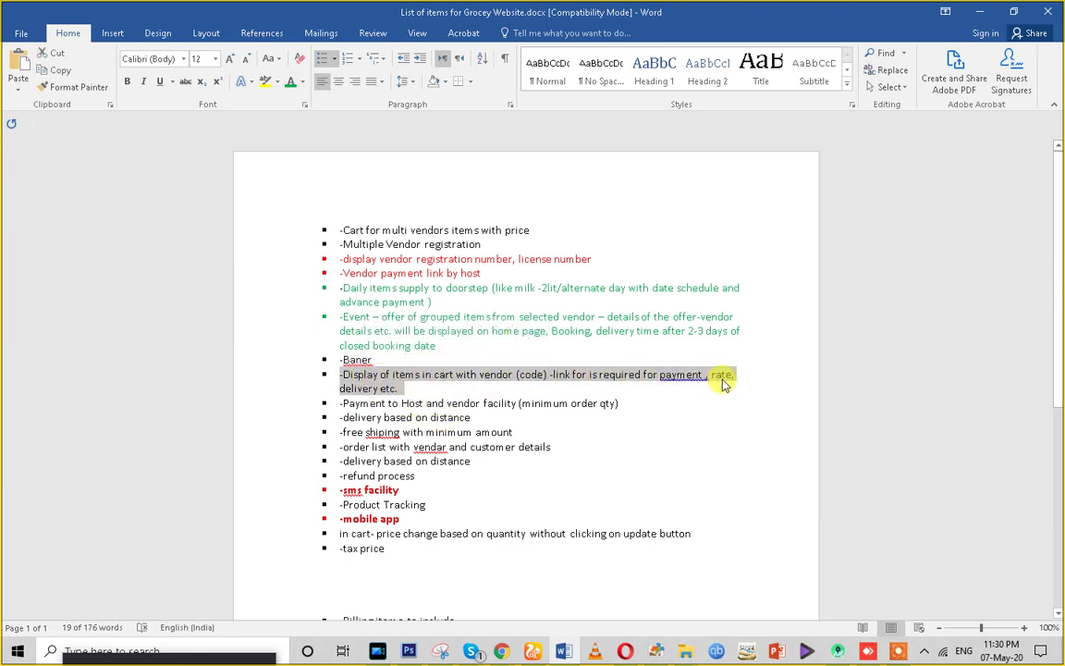
{"action": "left_click", "coordinate": [399, 389]}
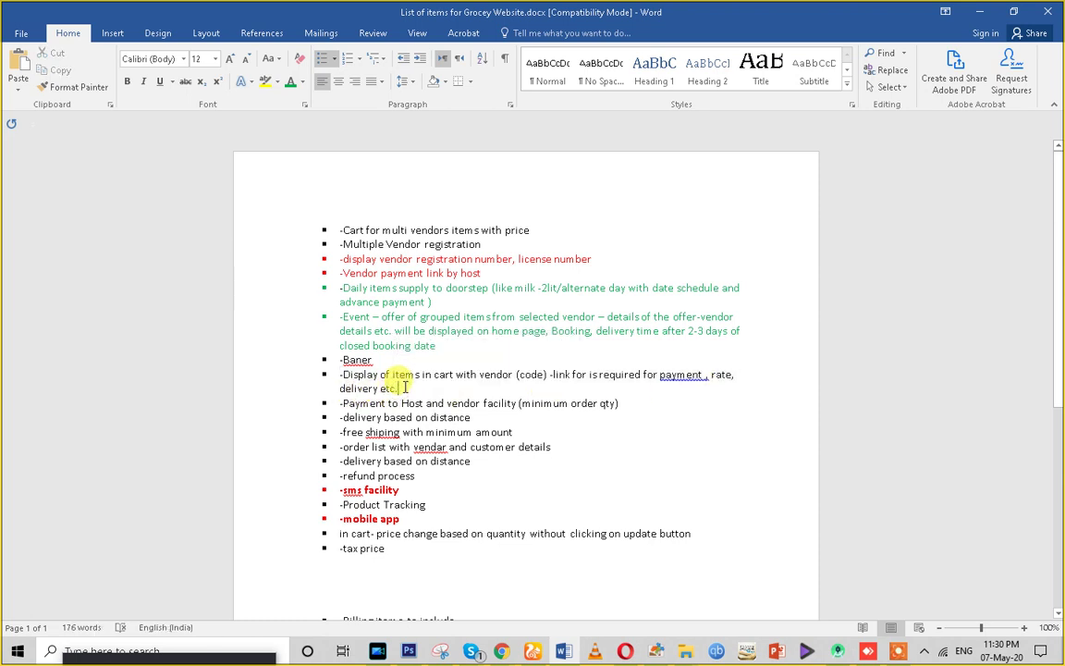
{"action": "left_click_drag", "start_coordinate": [398, 388], "coordinate": [361, 388]}
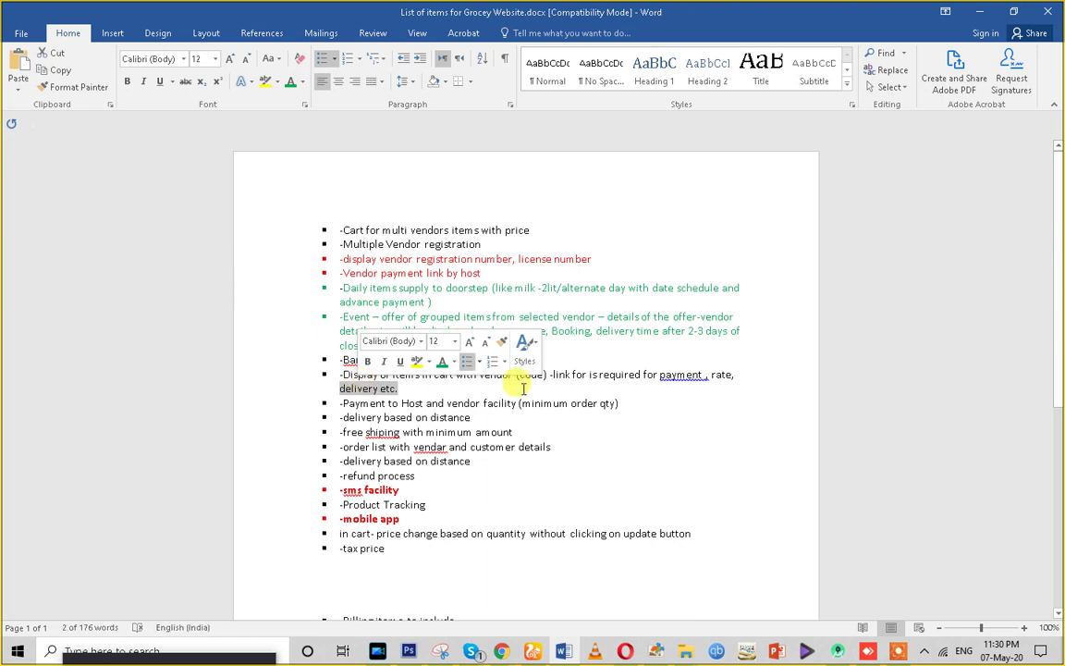
{"action": "left_click", "coordinate": [404, 388]}
{"action": "left_click_drag", "start_coordinate": [404, 388], "coordinate": [341, 389]}
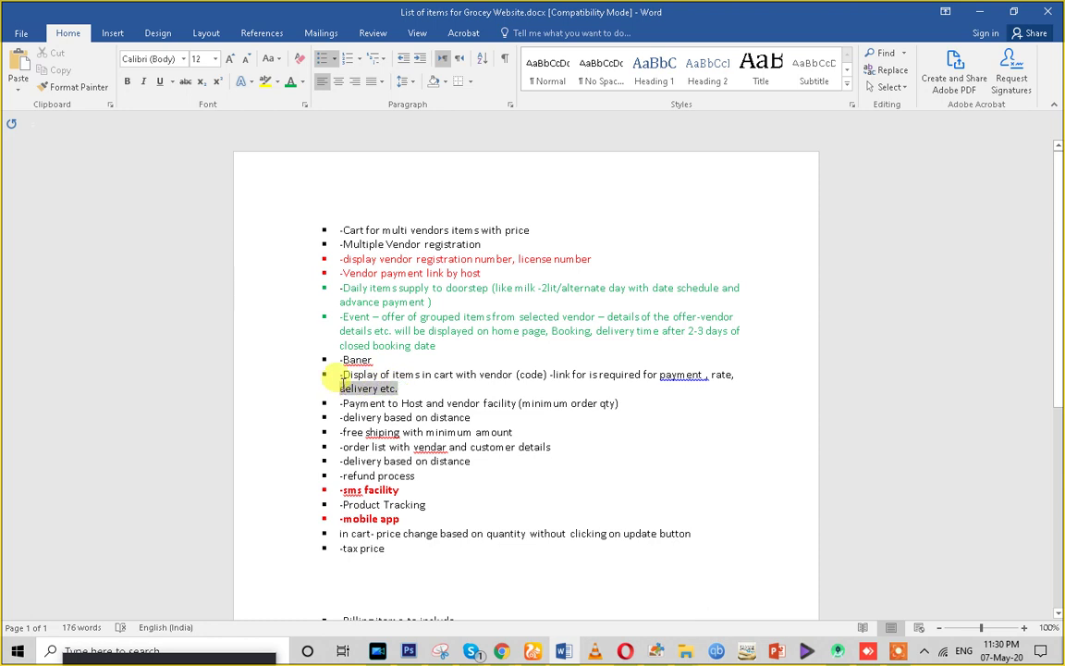
{"action": "left_click", "coordinate": [402, 389]}
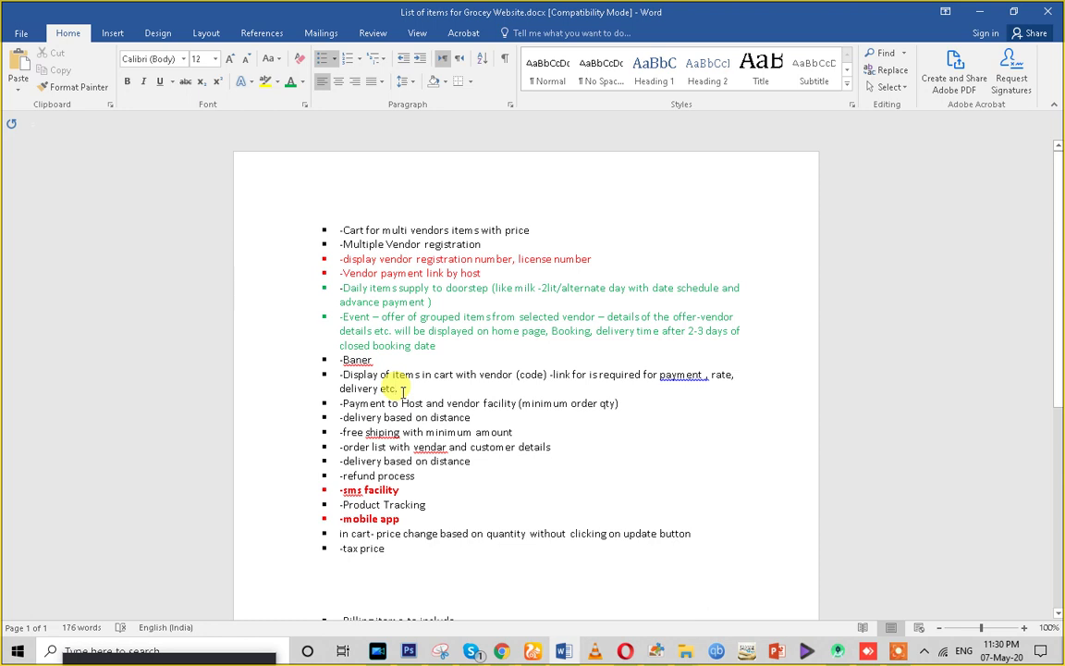
{"action": "double_click", "coordinate": [402, 389]}
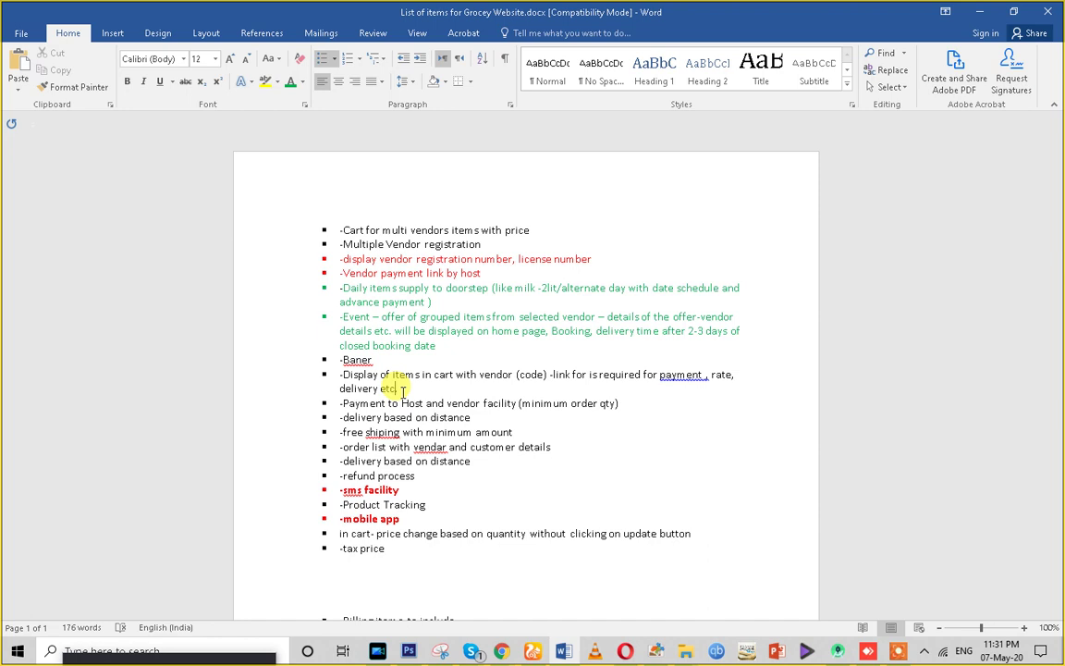
- Highlight the requirement 'Display of items in cart with vendor' in the Word list
{"action": "left_click_drag", "start_coordinate": [345, 374], "coordinate": [515, 375]}
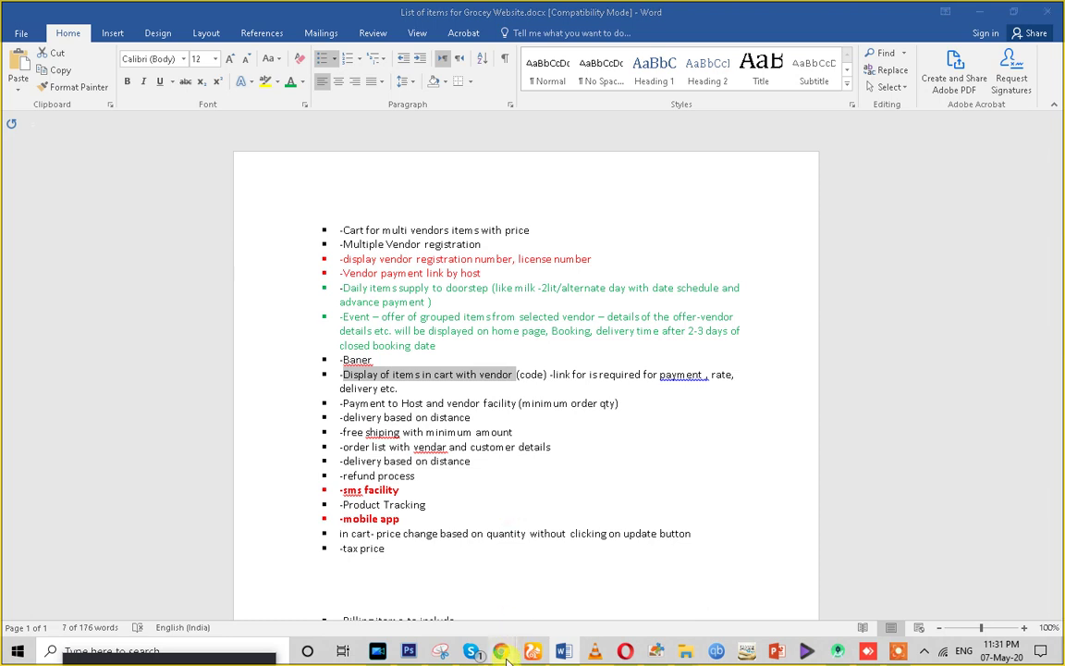
- Bring the GrocyBaskets storefront window forward and glance over the homepage
{"action": "mouse_move", "coordinate": [500, 650]}
{"action": "mouse_move", "coordinate": [444, 593]}
{"action": "left_click", "coordinate": [690, 590]}
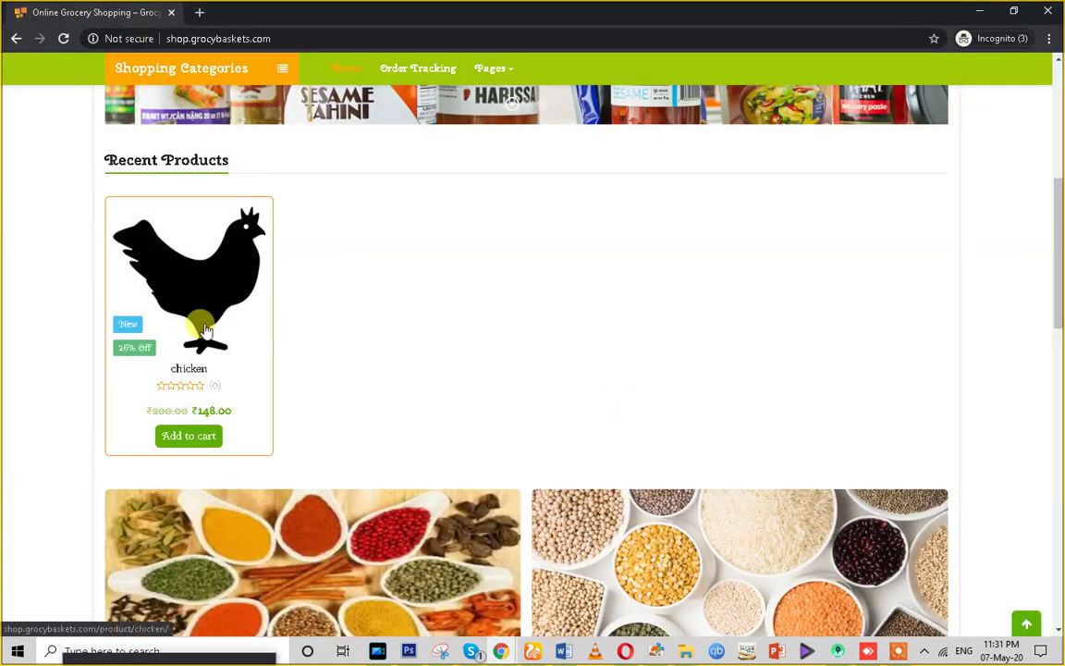
{"action": "scroll", "coordinate": [207, 397], "scroll_direction": "down", "scroll_amount": 4}
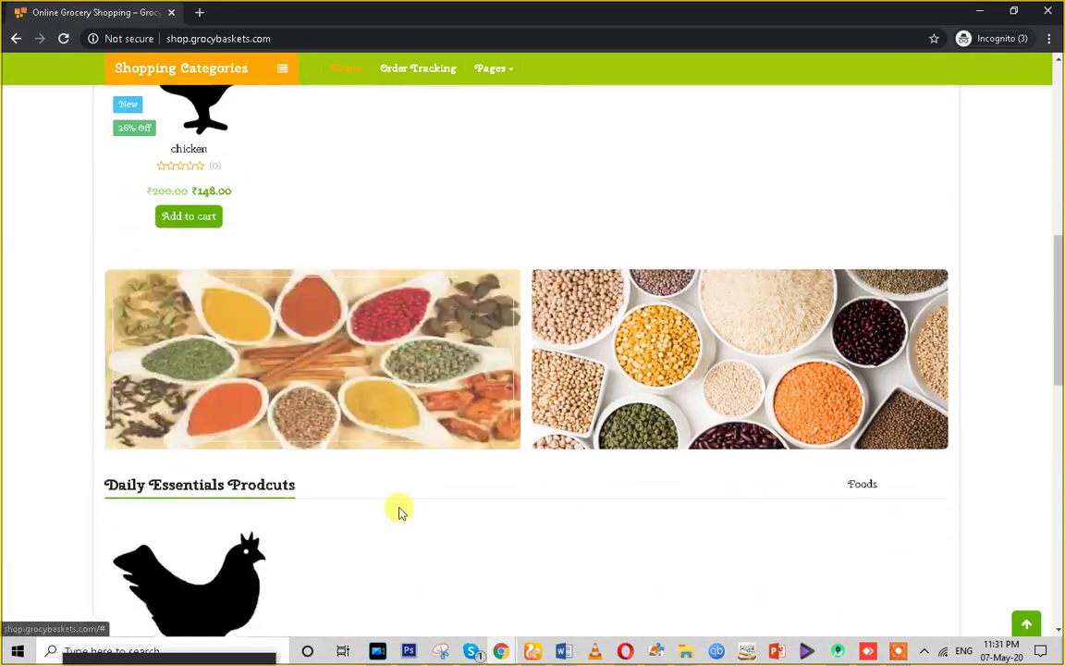
{"action": "scroll", "coordinate": [399, 508], "scroll_direction": "up", "scroll_amount": 4}
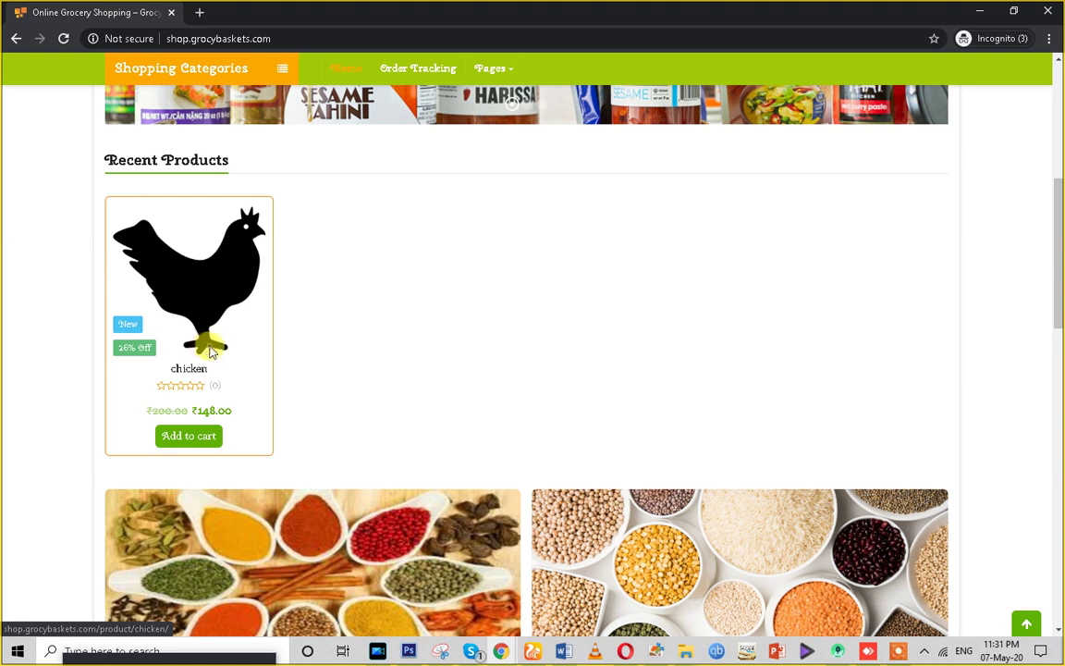
- Open the chicken product page and review its ₹148 price, details and reviews
{"action": "left_click", "coordinate": [210, 353]}
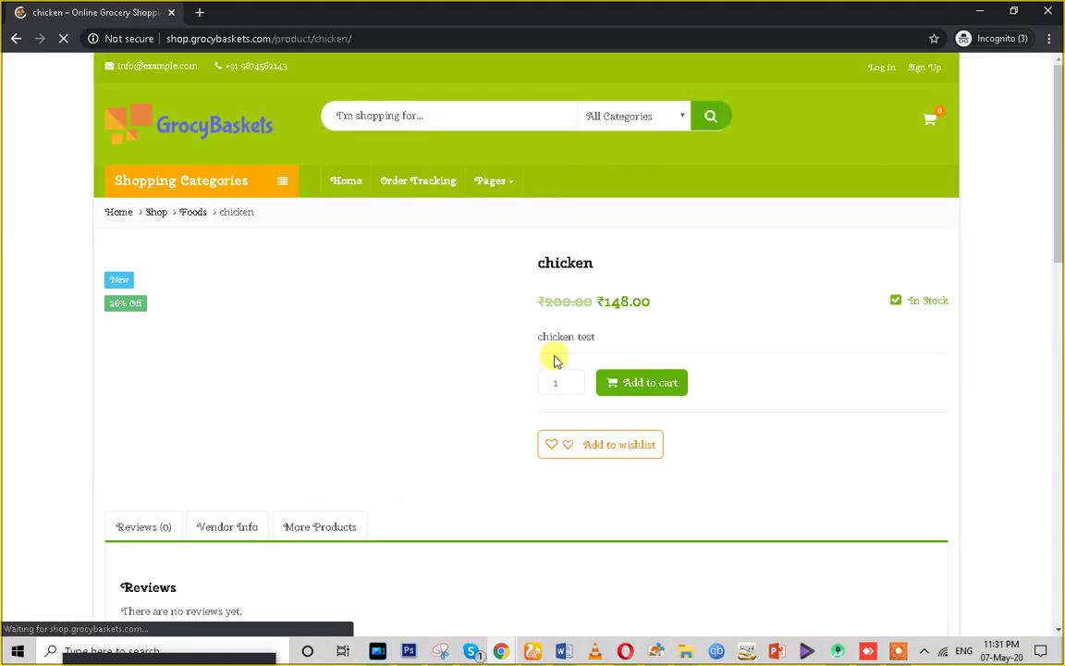
{"action": "scroll", "coordinate": [560, 357], "scroll_direction": "down", "scroll_amount": 1}
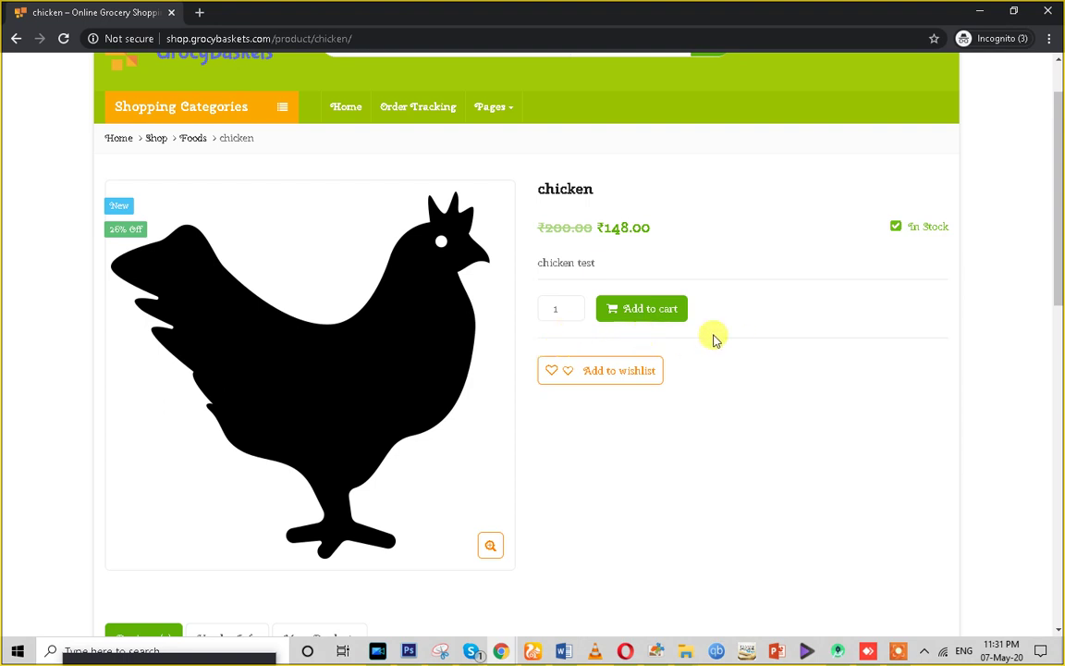
{"action": "scroll", "coordinate": [701, 380], "scroll_direction": "down", "scroll_amount": 1}
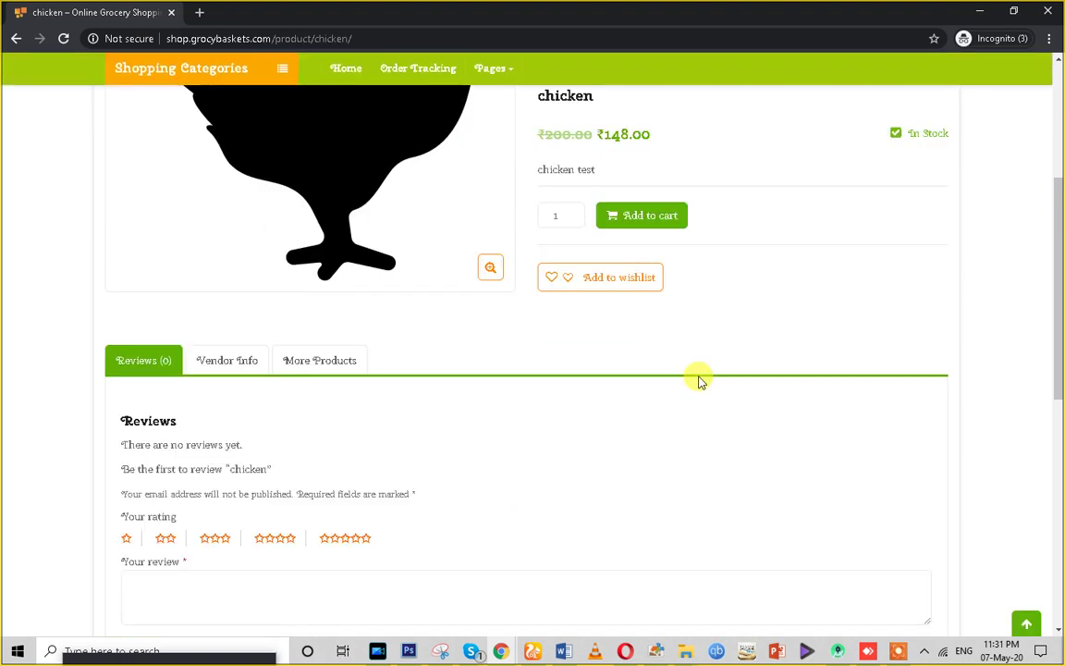
{"action": "scroll", "coordinate": [701, 380], "scroll_direction": "down", "scroll_amount": 4}
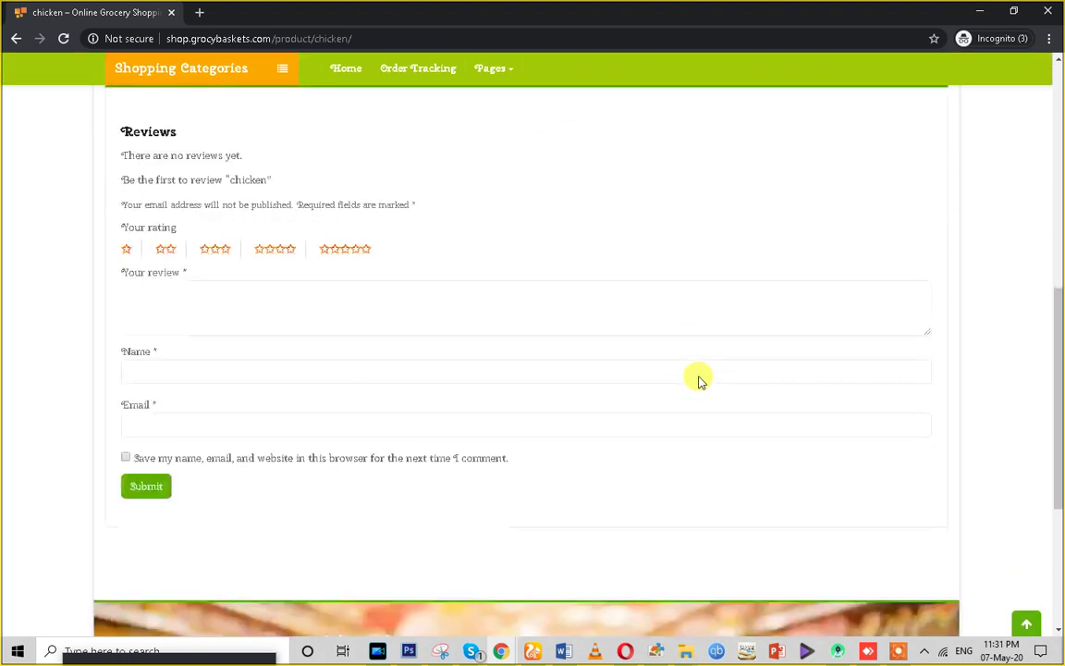
{"action": "scroll", "coordinate": [701, 380], "scroll_direction": "down", "scroll_amount": 2}
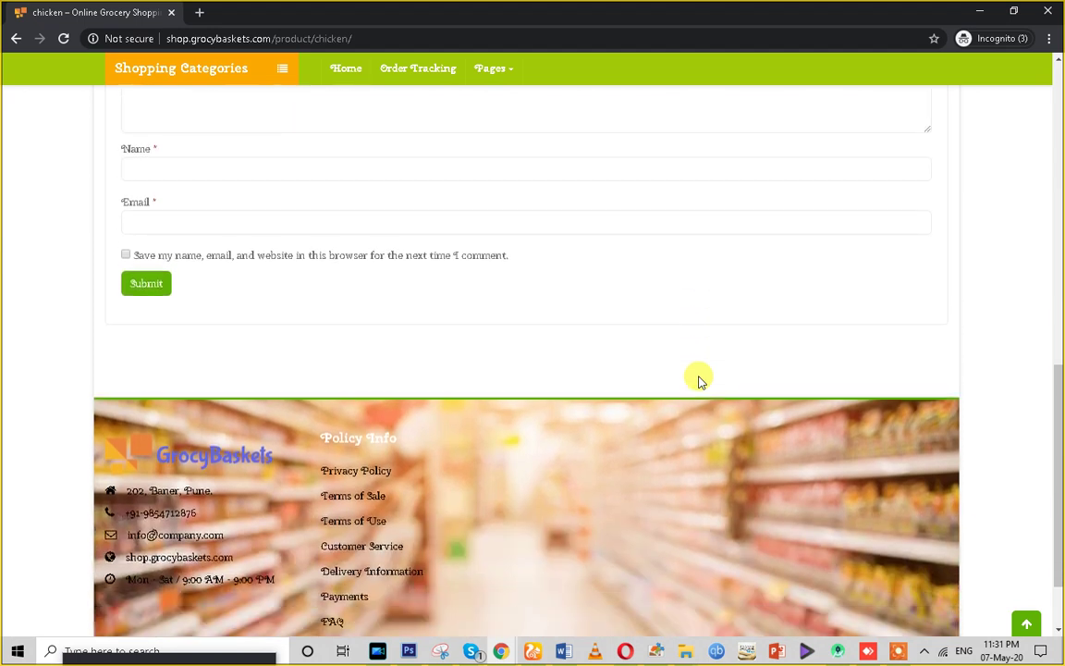
{"action": "scroll", "coordinate": [700, 380], "scroll_direction": "up", "scroll_amount": 3}
{"action": "scroll", "coordinate": [701, 380], "scroll_direction": "up", "scroll_amount": 5}
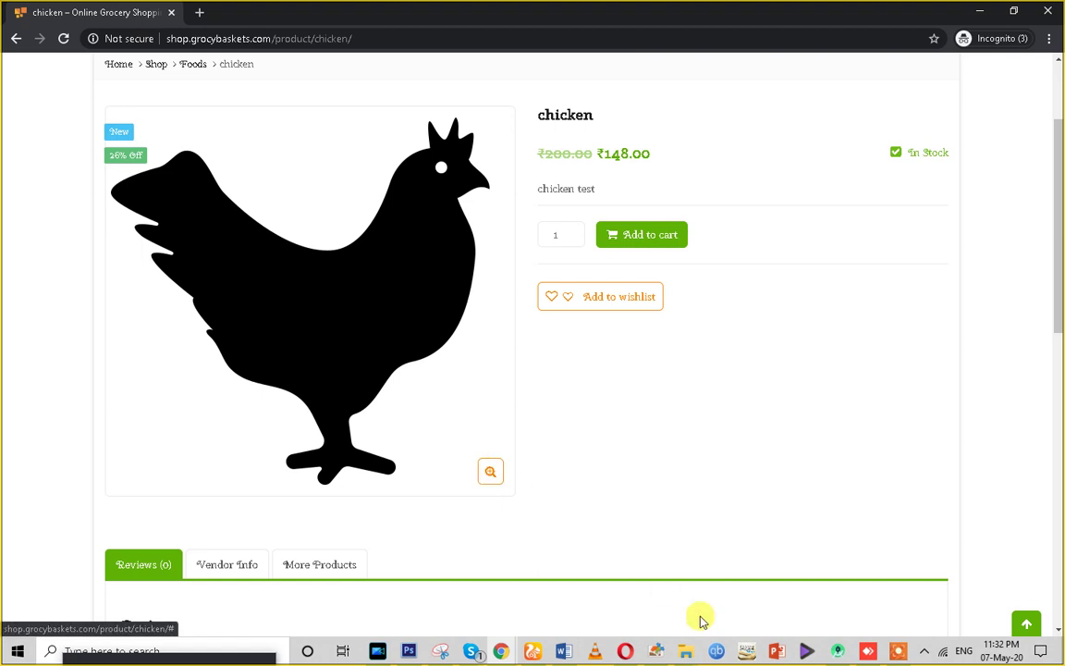
- Switch to the Dokan pricing page and scroll to the feature comparison table
{"action": "mouse_move", "coordinate": [500, 651]}
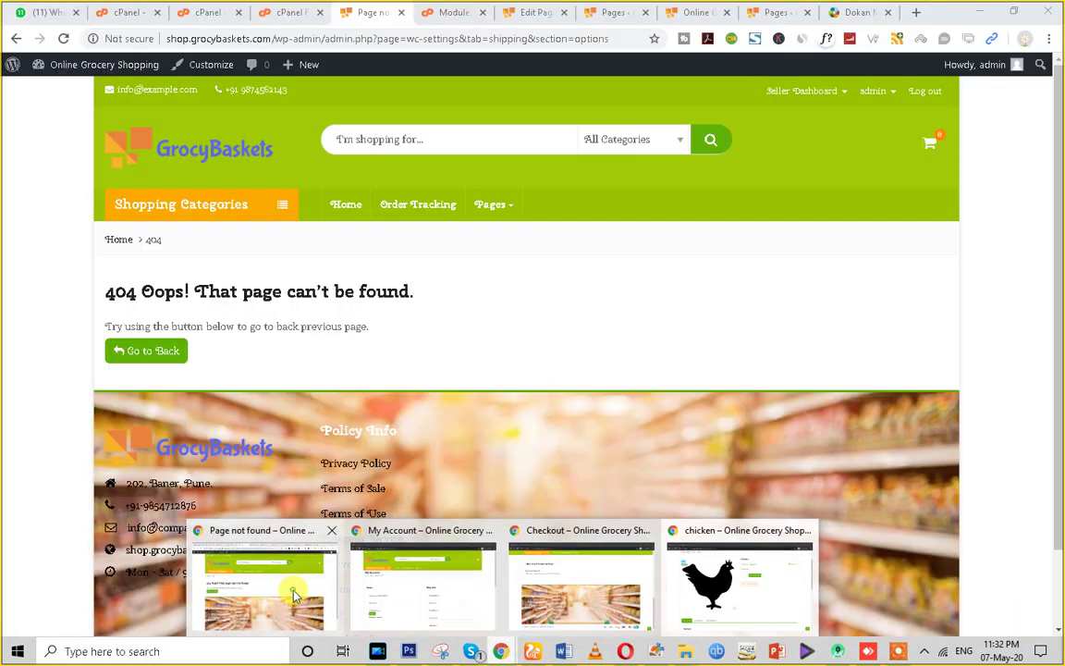
{"action": "left_click", "coordinate": [289, 592]}
{"action": "left_click", "coordinate": [850, 12]}
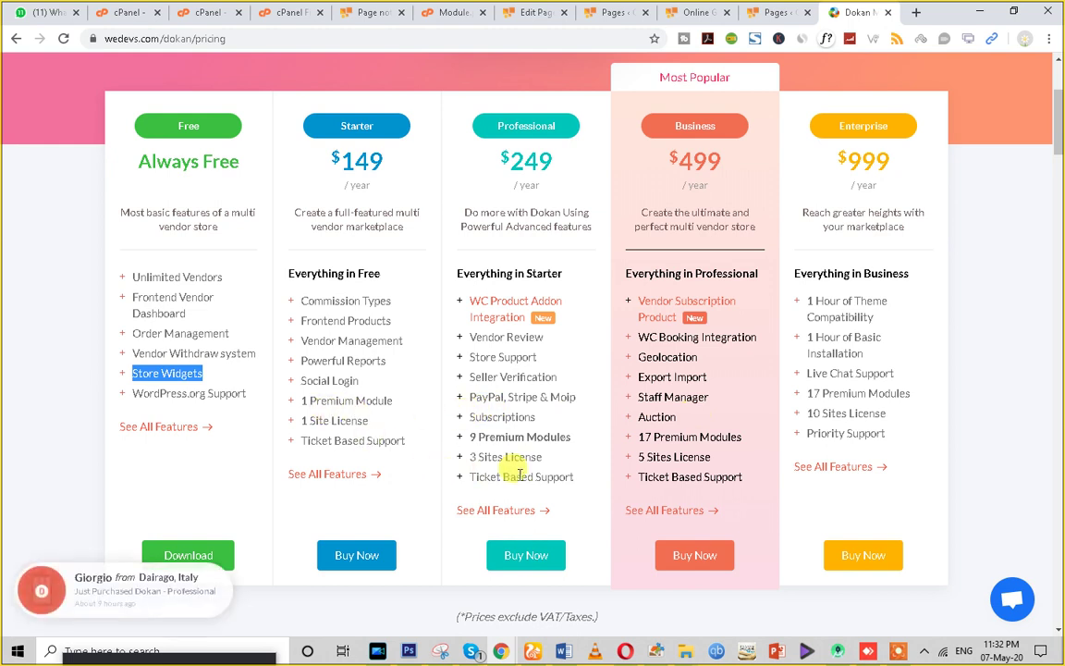
{"action": "scroll", "coordinate": [502, 473], "scroll_direction": "down", "scroll_amount": 15}
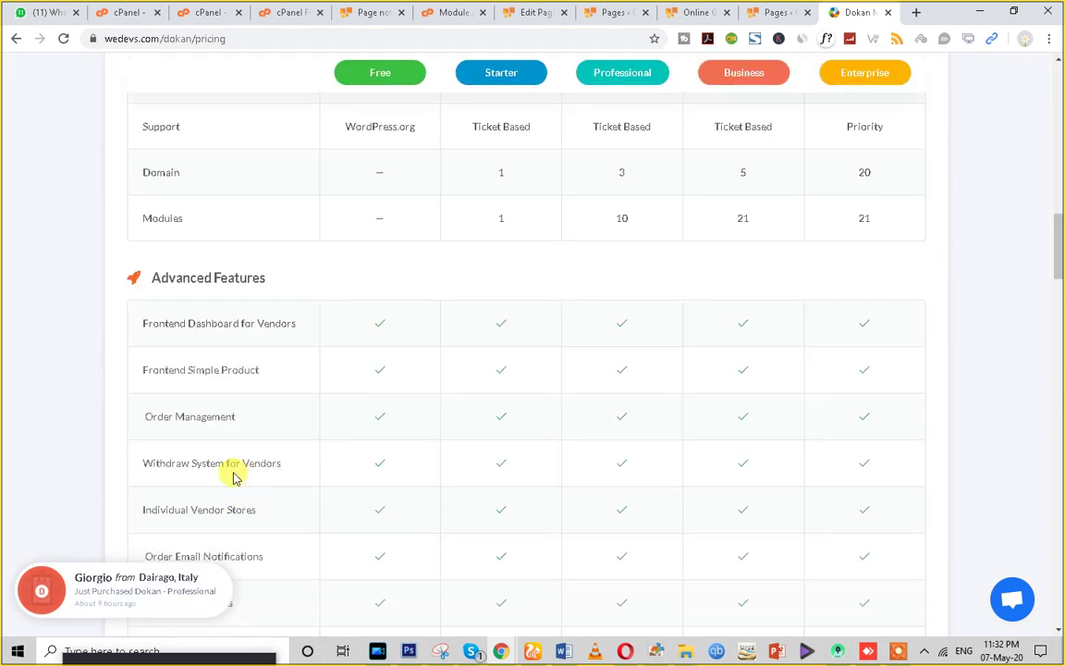
{"action": "scroll", "coordinate": [214, 429], "scroll_direction": "up", "scroll_amount": 3}
{"action": "scroll", "coordinate": [203, 407], "scroll_direction": "down", "scroll_amount": 1}
{"action": "scroll", "coordinate": [210, 421], "scroll_direction": "down", "scroll_amount": 1}
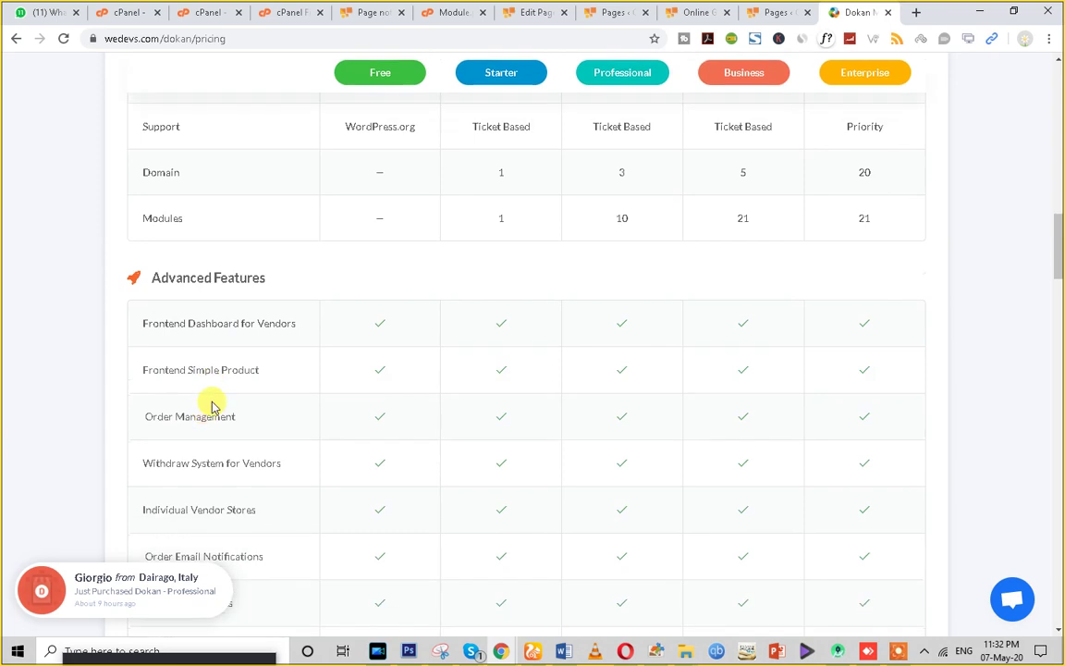
- Mark Frontend Simple Product, Order Email Notifications, Storefront Widgets, Commission Types, Variable Products and Admin Reports
{"action": "triple_click", "coordinate": [199, 367]}
{"action": "scroll", "coordinate": [228, 437], "scroll_direction": "down", "scroll_amount": 3}
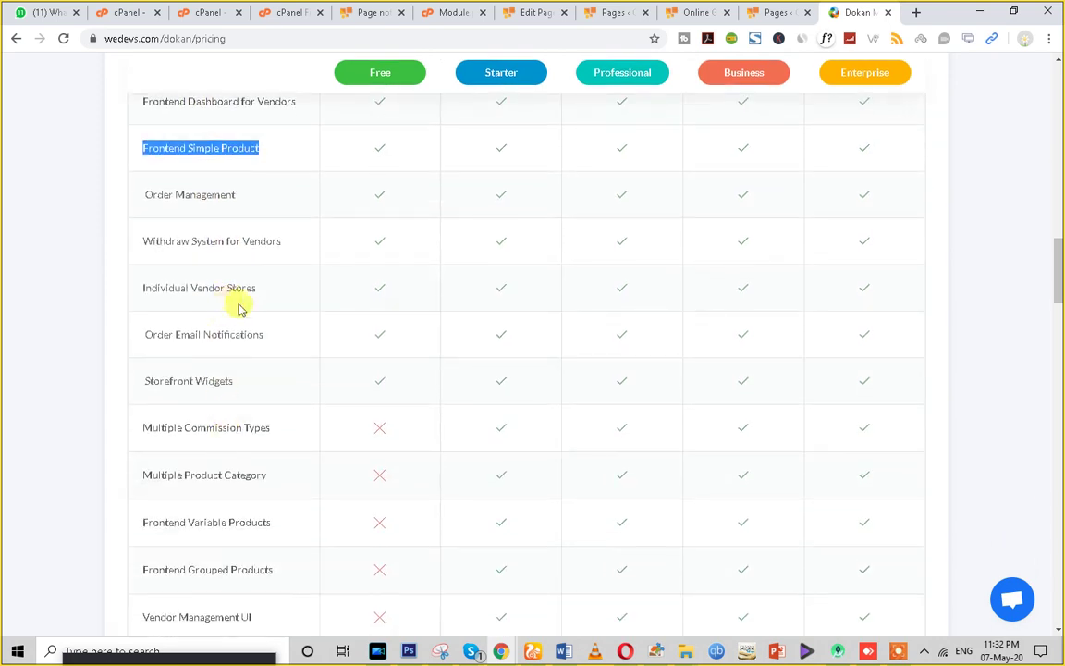
{"action": "triple_click", "coordinate": [216, 333]}
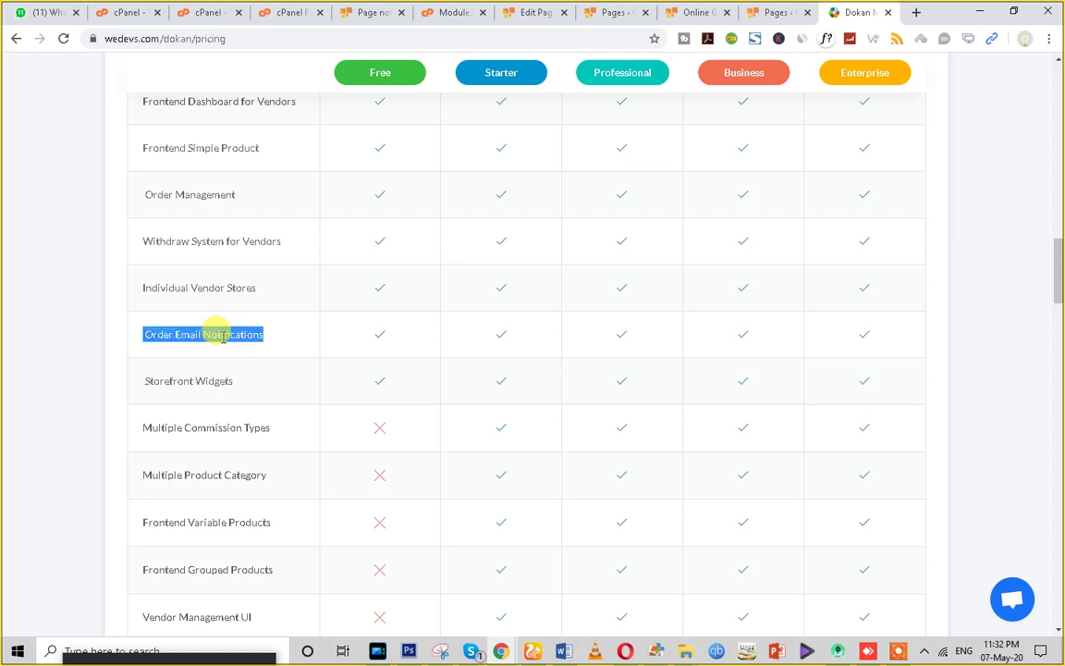
{"action": "triple_click", "coordinate": [220, 394]}
{"action": "double_click", "coordinate": [221, 427]}
{"action": "scroll", "coordinate": [237, 421], "scroll_direction": "down", "scroll_amount": 3}
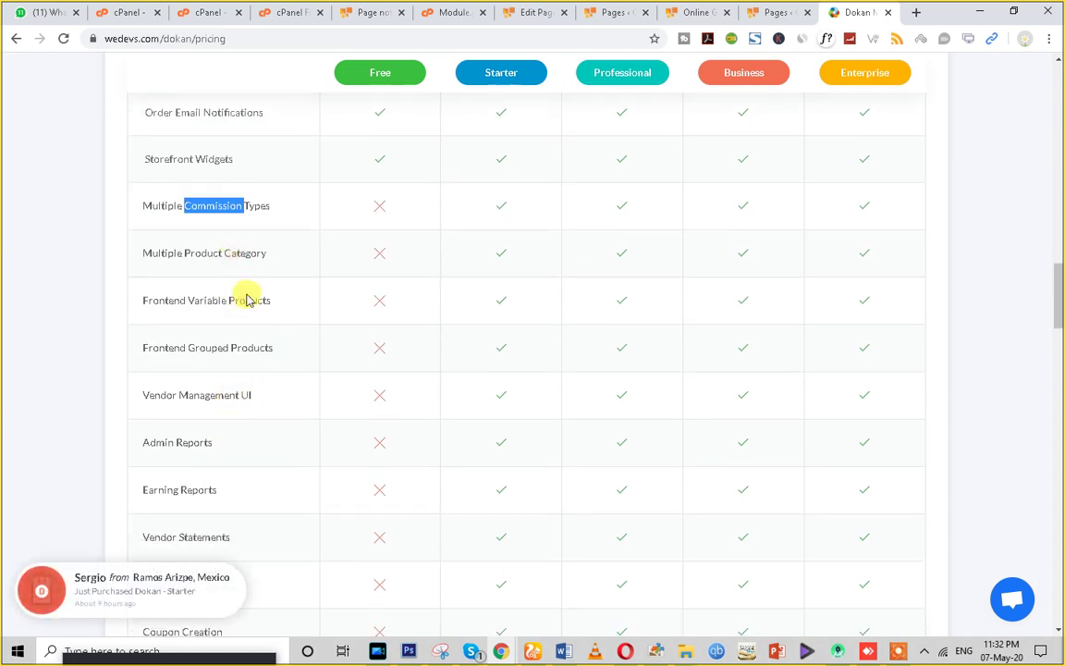
{"action": "double_click", "coordinate": [246, 301]}
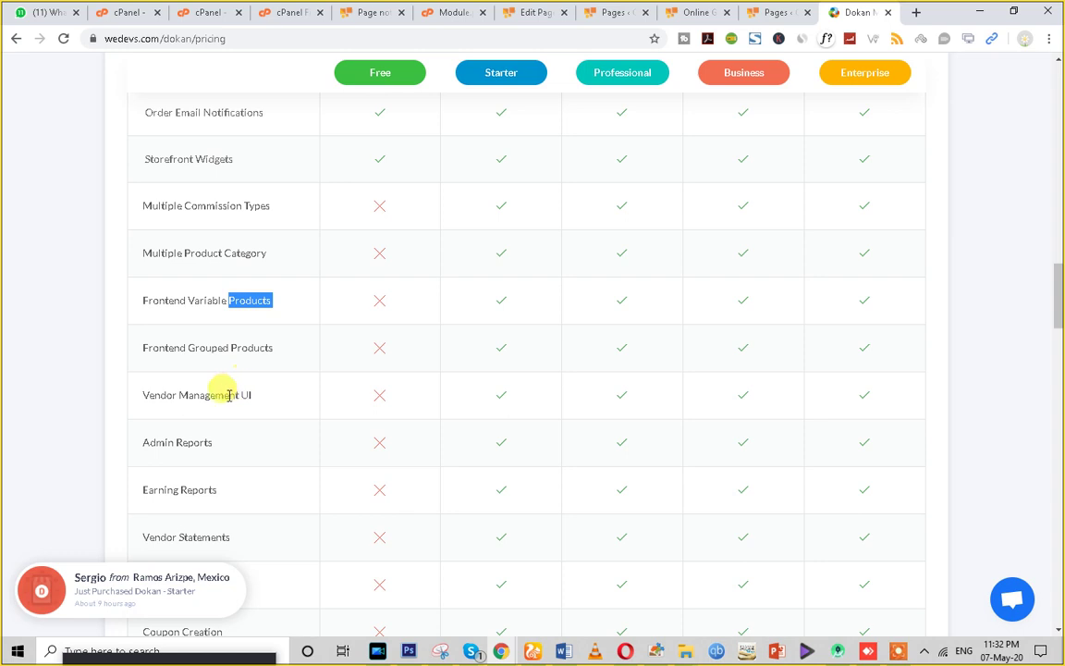
{"action": "double_click", "coordinate": [196, 442]}
- Mark Admin Reports, Earning Reports, Vendor Statements, Shipping Management and Coupon Creation in the comparison
{"action": "scroll", "coordinate": [225, 451], "scroll_direction": "down", "scroll_amount": 3}
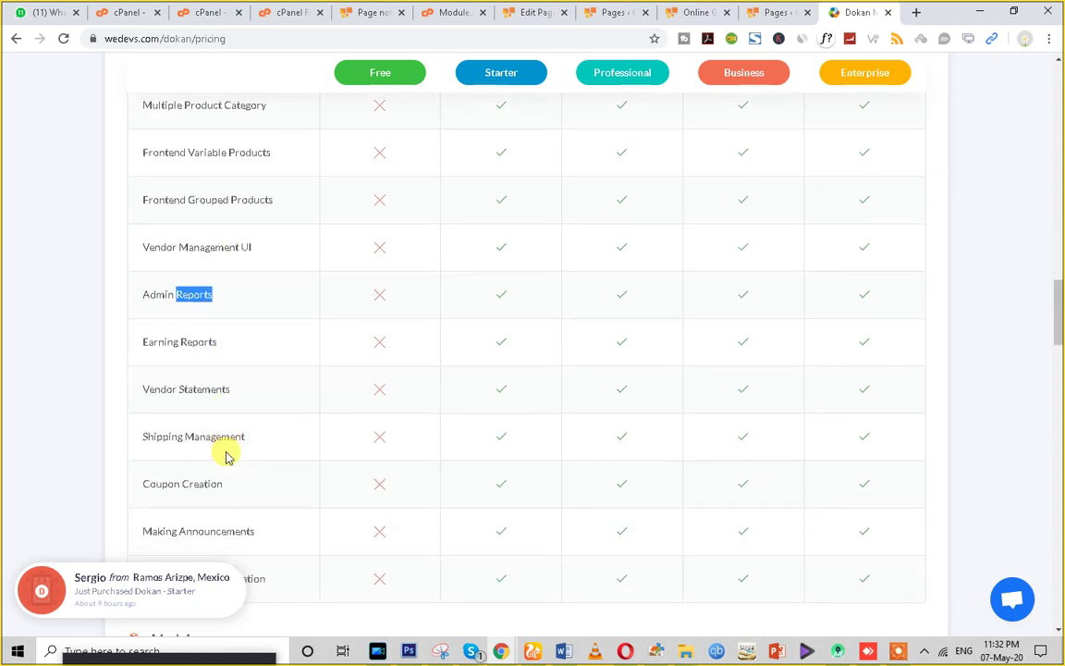
{"action": "triple_click", "coordinate": [159, 288]}
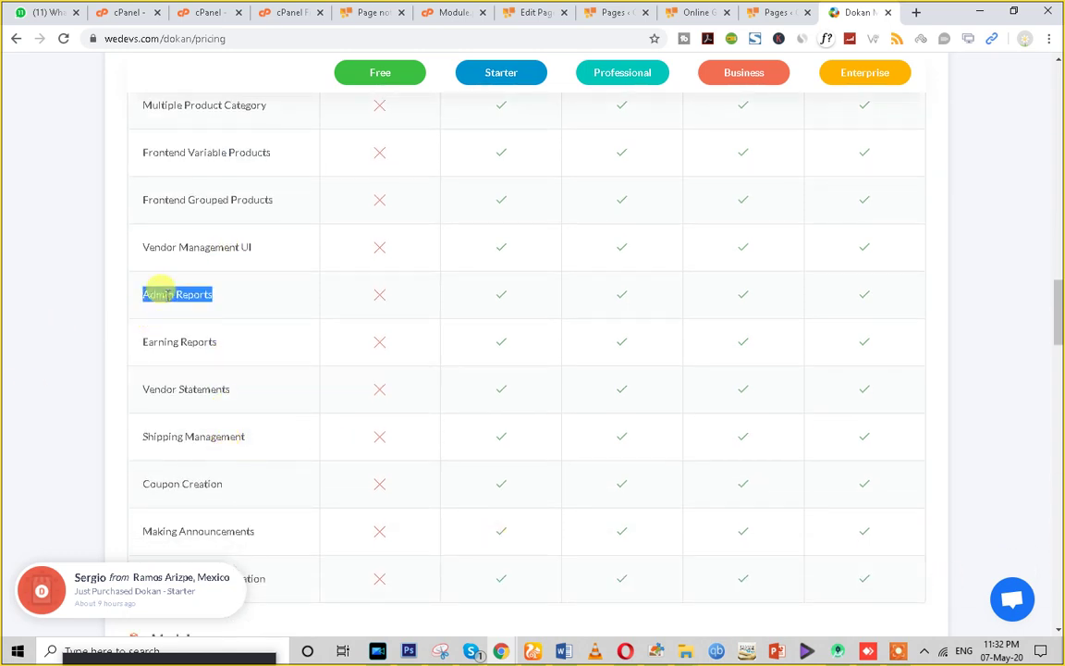
{"action": "double_click", "coordinate": [159, 341]}
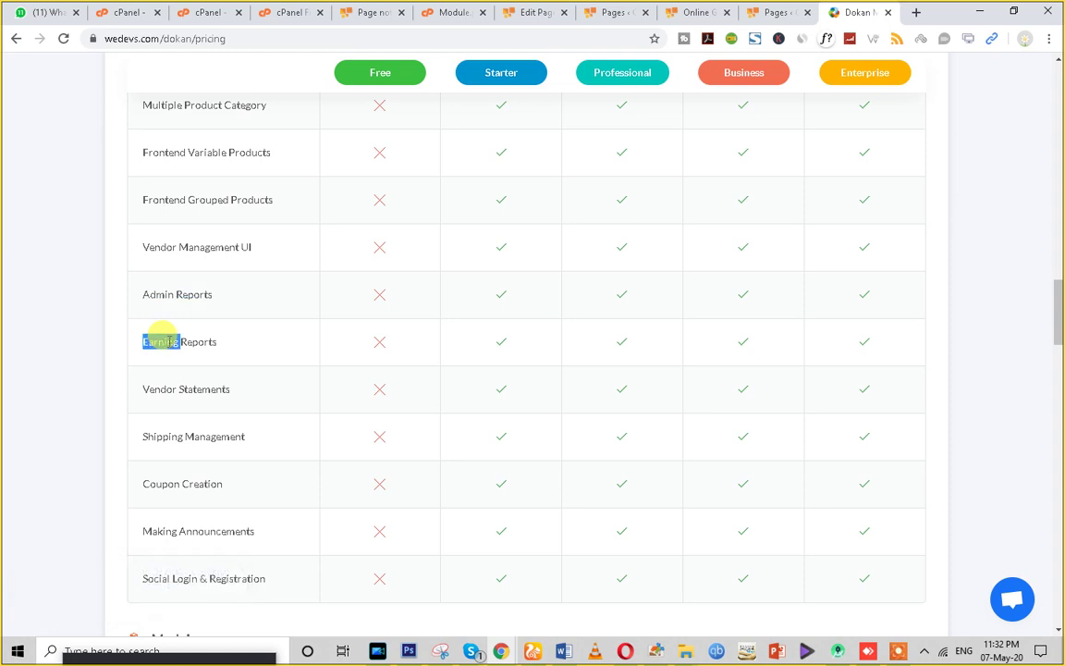
{"action": "triple_click", "coordinate": [185, 388]}
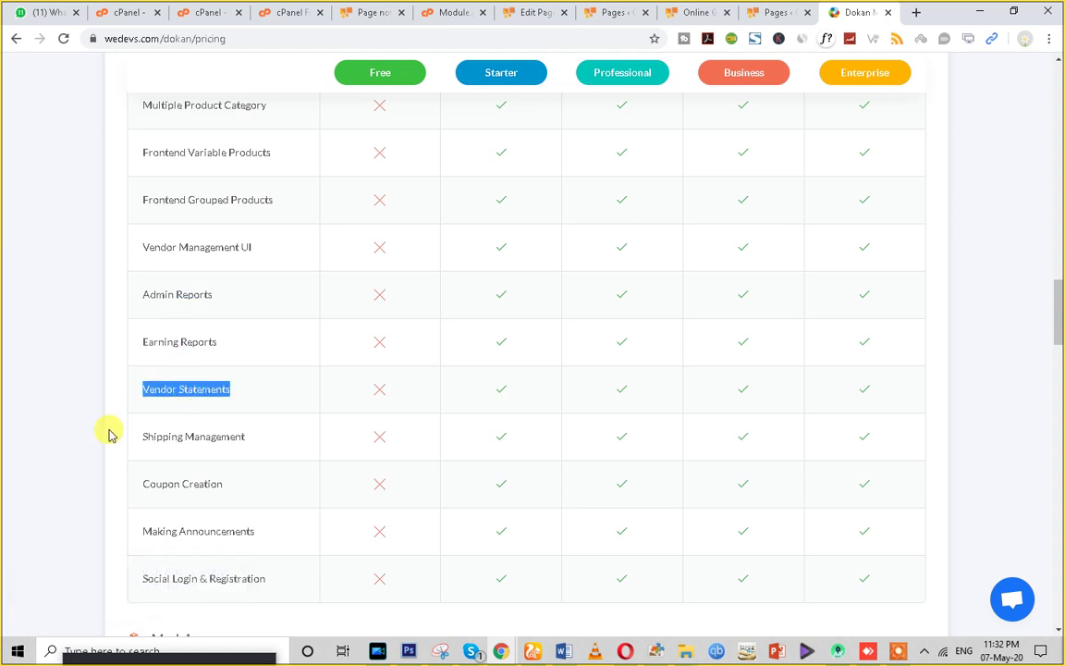
{"action": "double_click", "coordinate": [165, 437]}
{"action": "scroll", "coordinate": [152, 453], "scroll_direction": "down", "scroll_amount": 1}
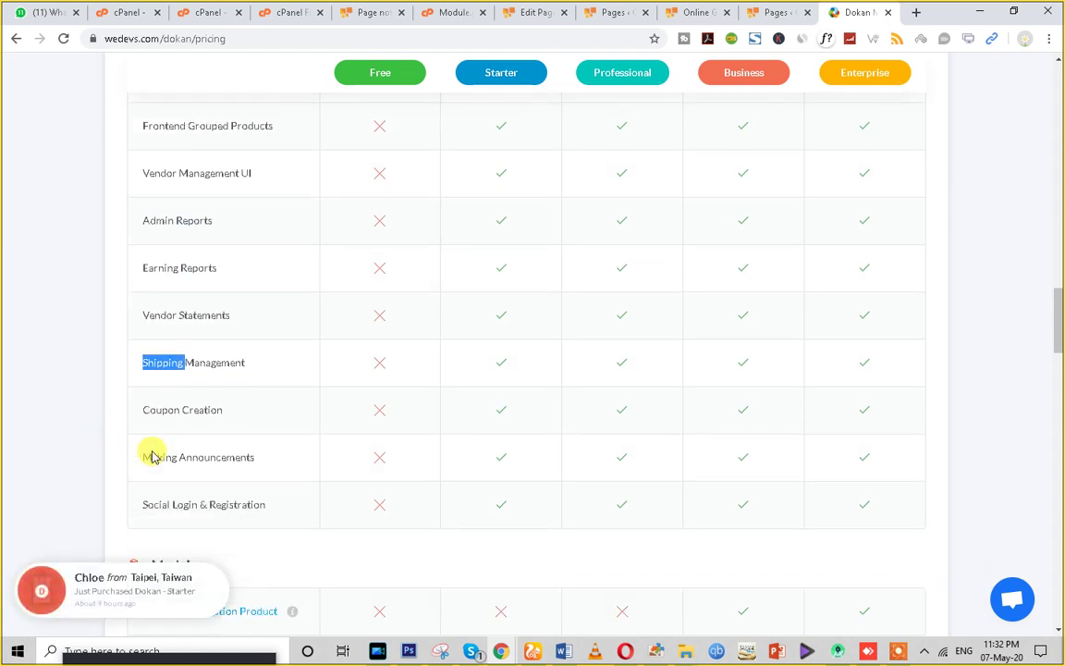
{"action": "double_click", "coordinate": [203, 411]}
- Mark Making Announcements and Social Login & Registration, continuing down to the Modules list
{"action": "scroll", "coordinate": [195, 462], "scroll_direction": "down", "scroll_amount": 1}
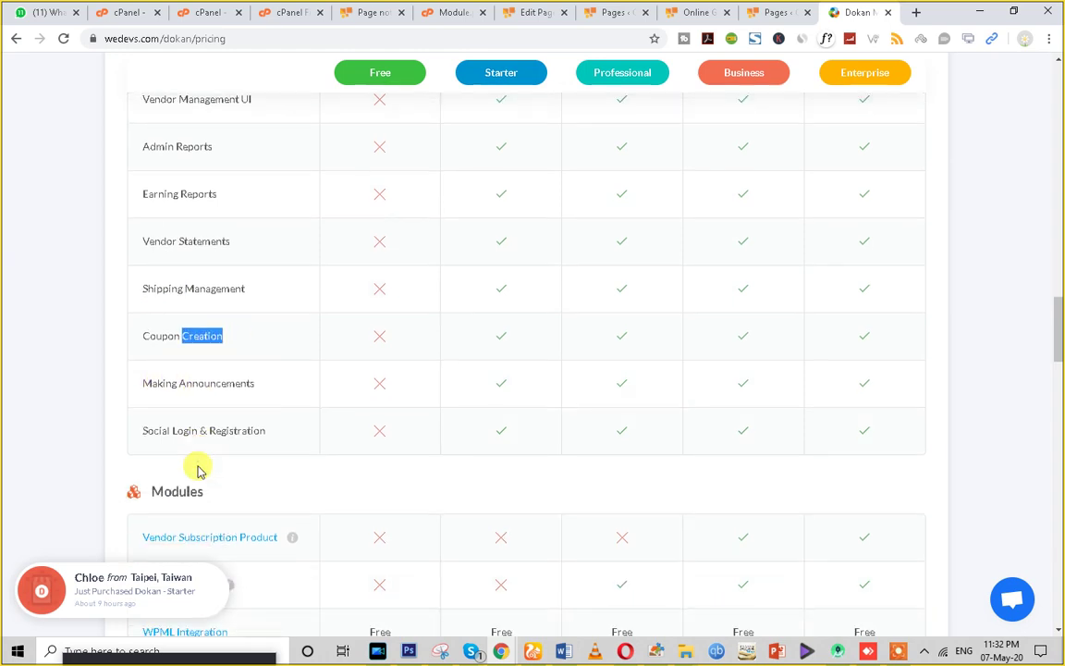
{"action": "double_click", "coordinate": [161, 380]}
{"action": "scroll", "coordinate": [172, 380], "scroll_direction": "down", "scroll_amount": 2}
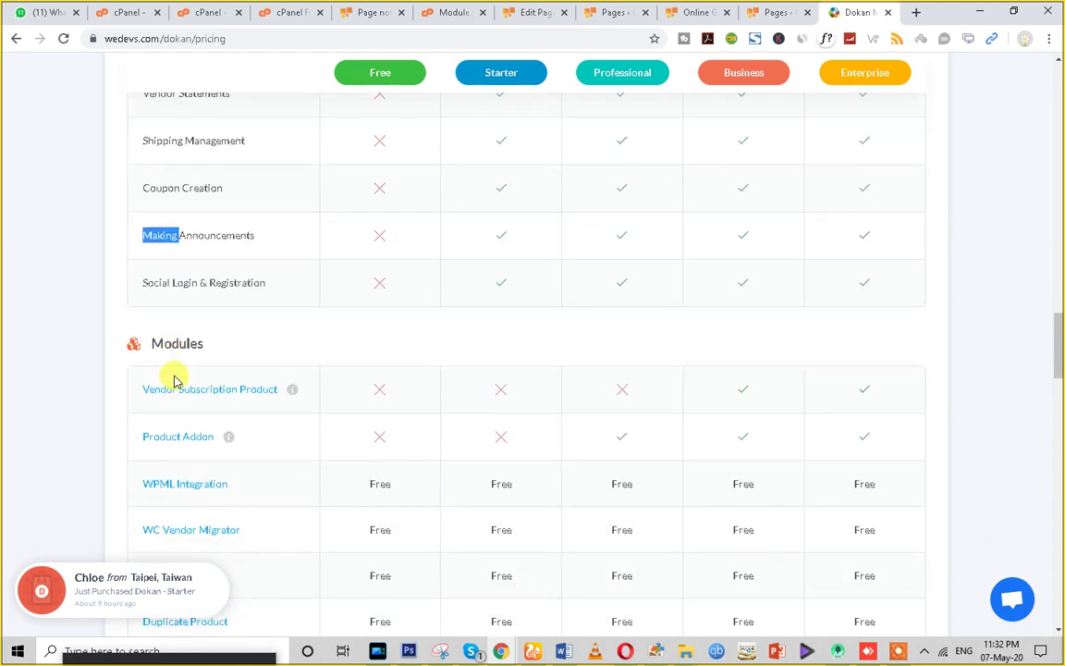
{"action": "triple_click", "coordinate": [194, 281]}
{"action": "scroll", "coordinate": [199, 285], "scroll_direction": "down", "scroll_amount": 1}
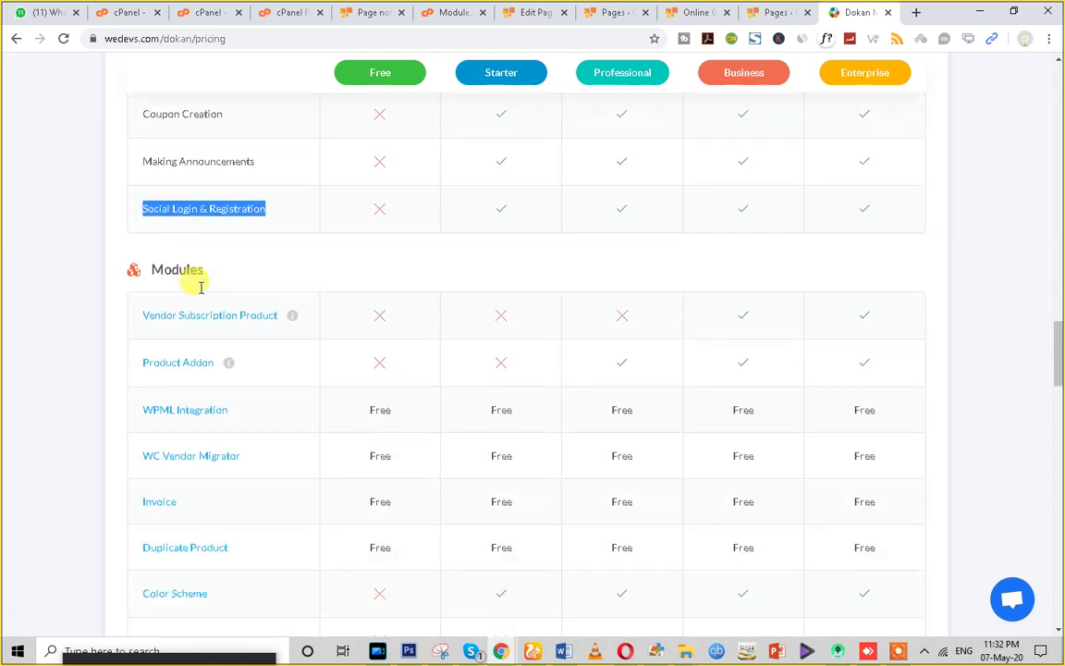
{"action": "left_click_drag", "start_coordinate": [143, 315], "coordinate": [283, 330]}
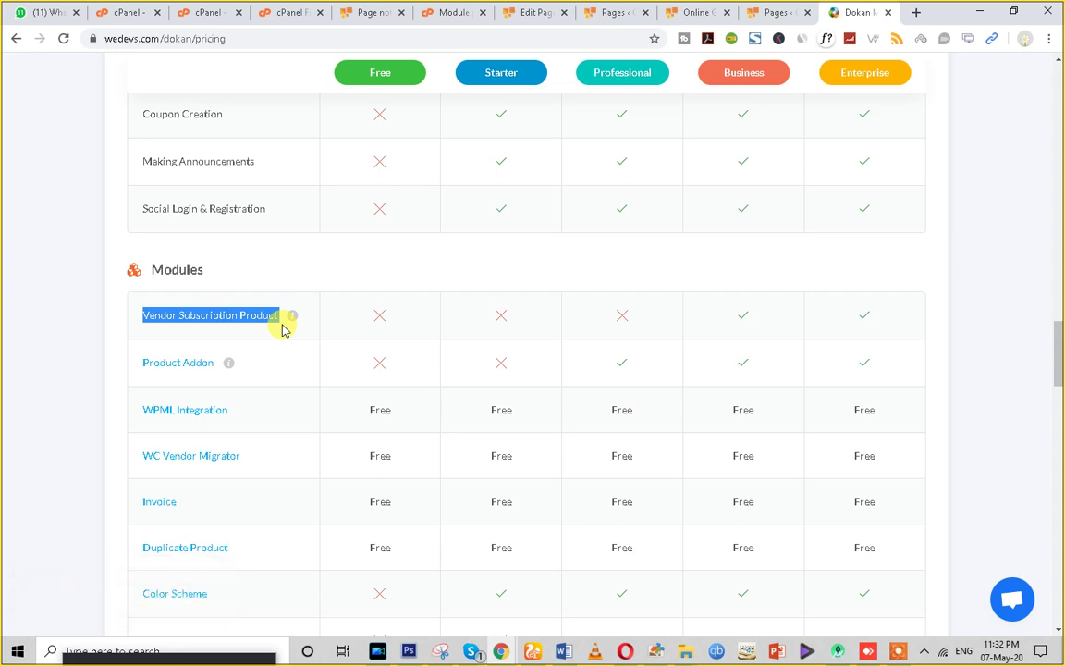
{"action": "left_click", "coordinate": [62, 321]}
{"action": "left_click_drag", "start_coordinate": [107, 321], "coordinate": [276, 333]}
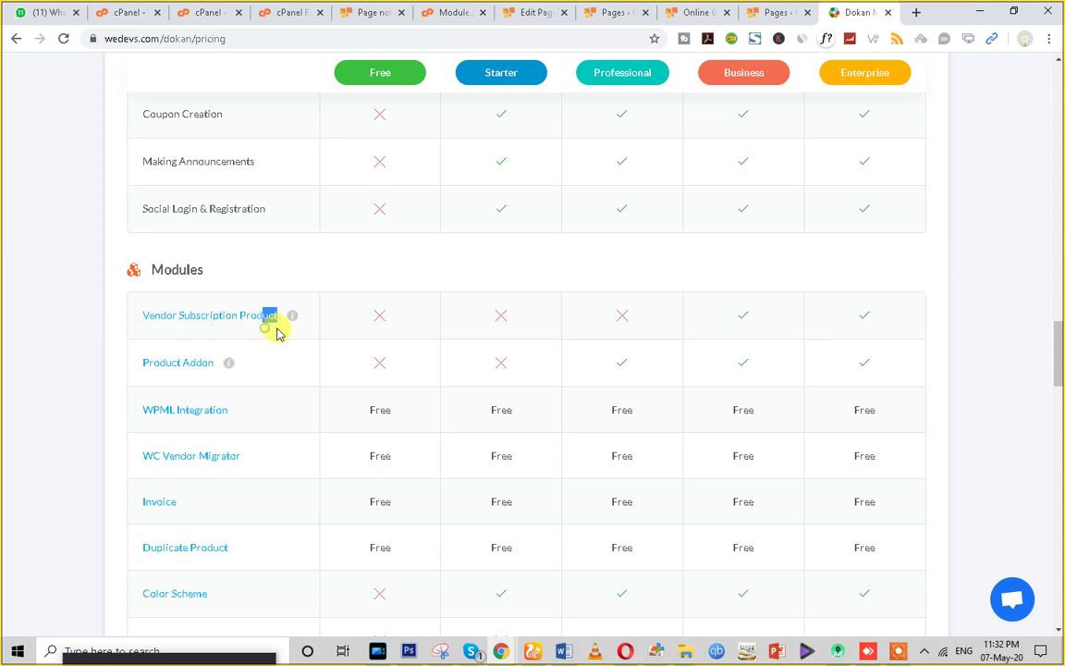
{"action": "left_click_drag", "start_coordinate": [76, 322], "coordinate": [294, 319]}
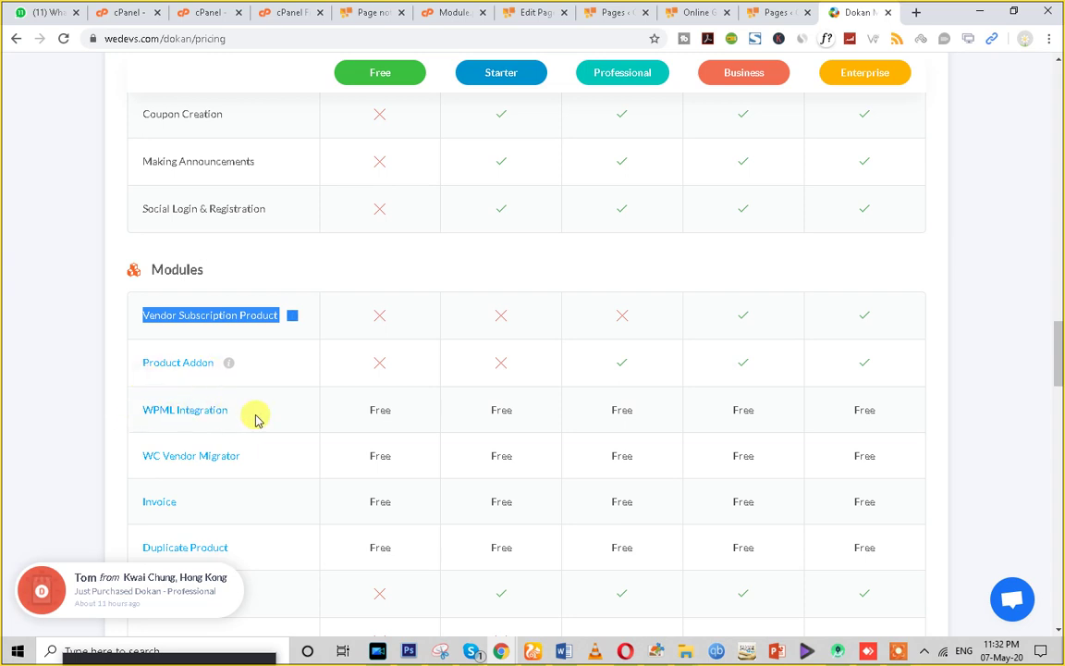
{"action": "scroll", "coordinate": [257, 419], "scroll_direction": "down", "scroll_amount": 2}
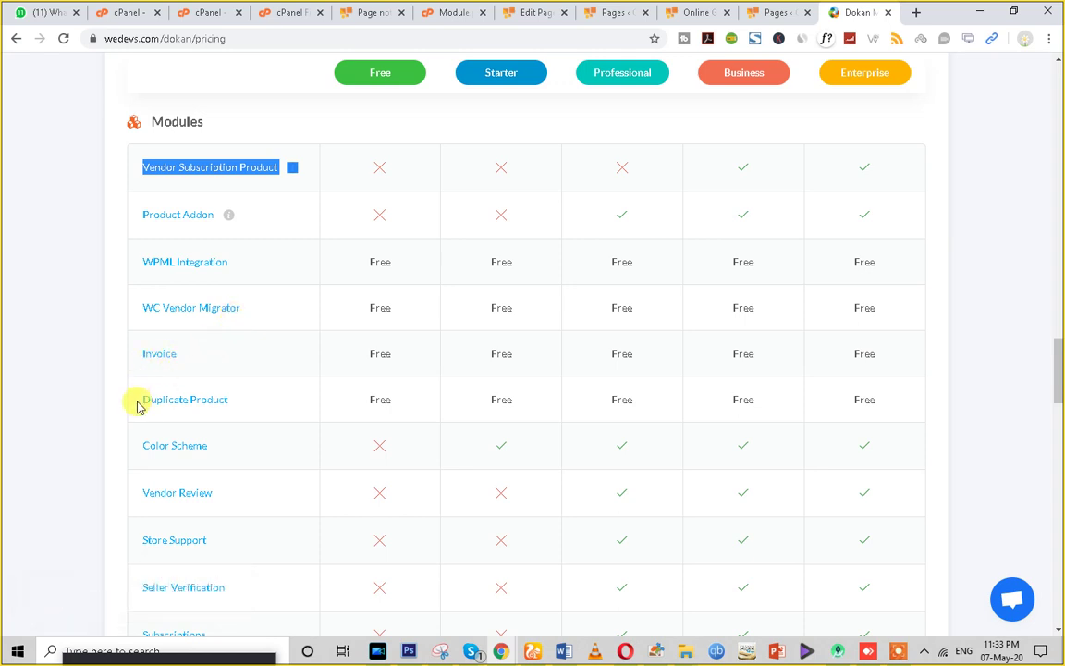
{"action": "scroll", "coordinate": [230, 522], "scroll_direction": "down", "scroll_amount": 3}
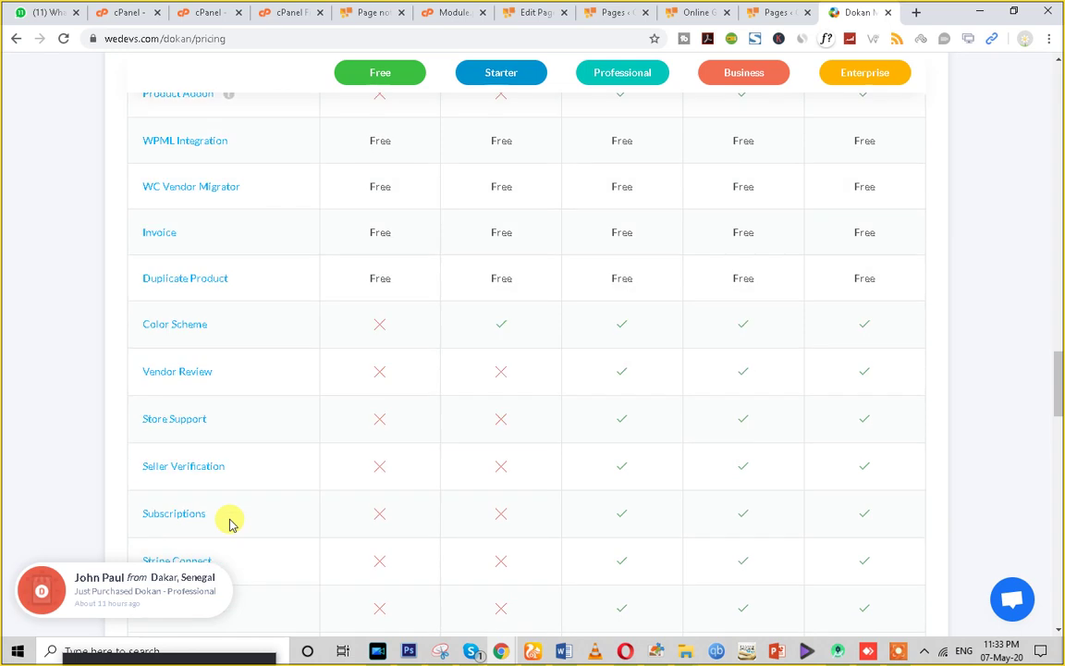
{"action": "scroll", "coordinate": [231, 524], "scroll_direction": "down", "scroll_amount": 2}
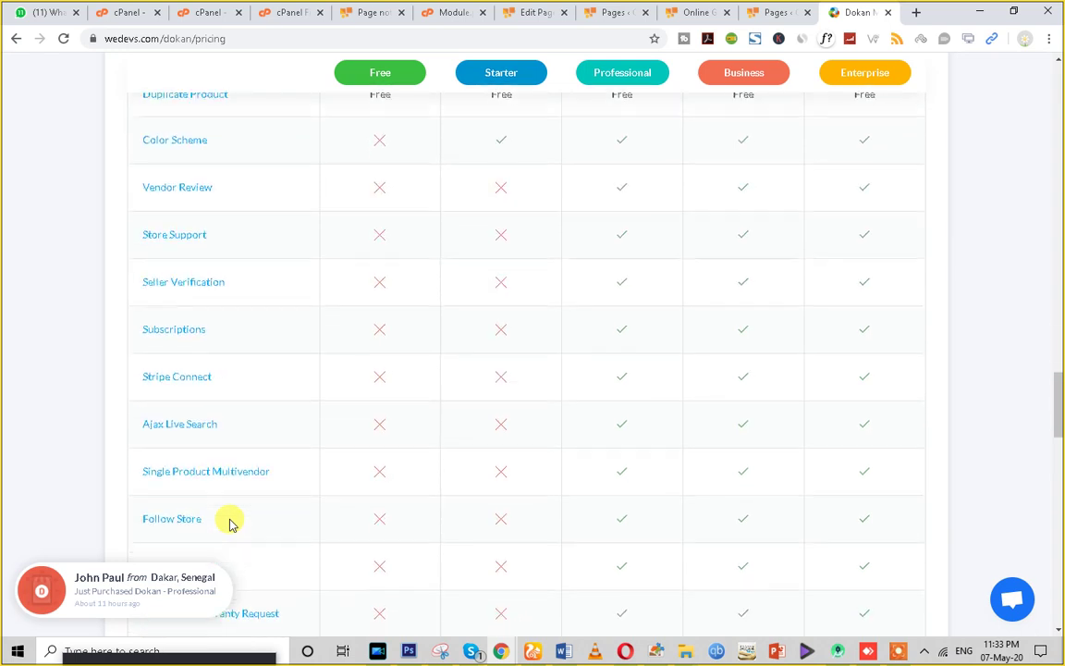
{"action": "scroll", "coordinate": [231, 525], "scroll_direction": "down", "scroll_amount": 1}
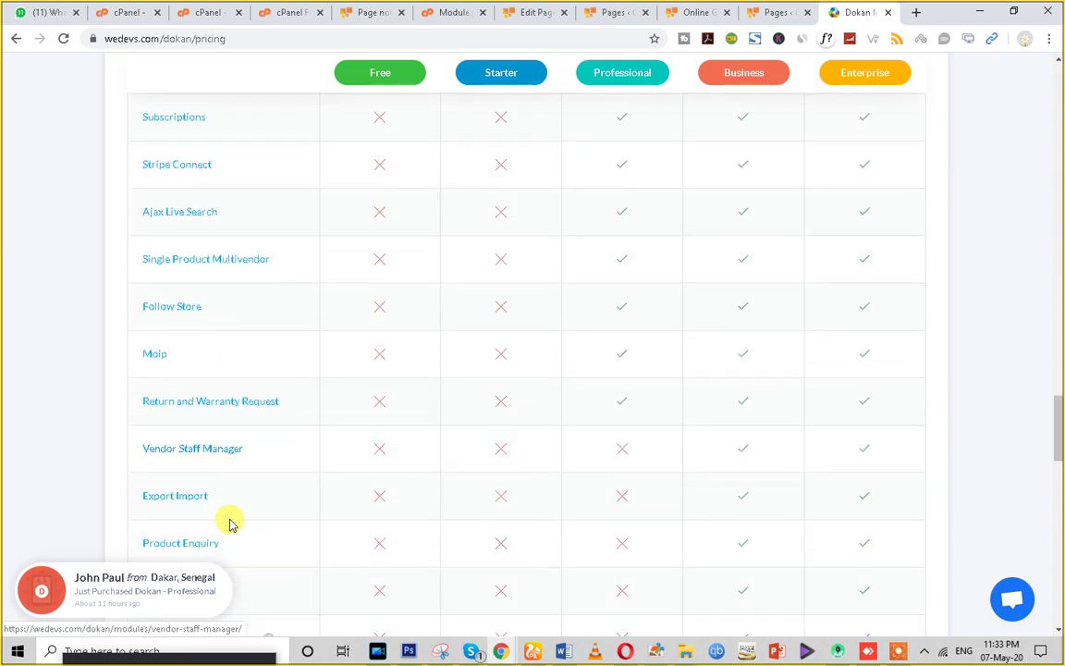
{"action": "scroll", "coordinate": [230, 521], "scroll_direction": "down", "scroll_amount": 1}
{"action": "left_click_drag", "start_coordinate": [130, 390], "coordinate": [233, 399]}
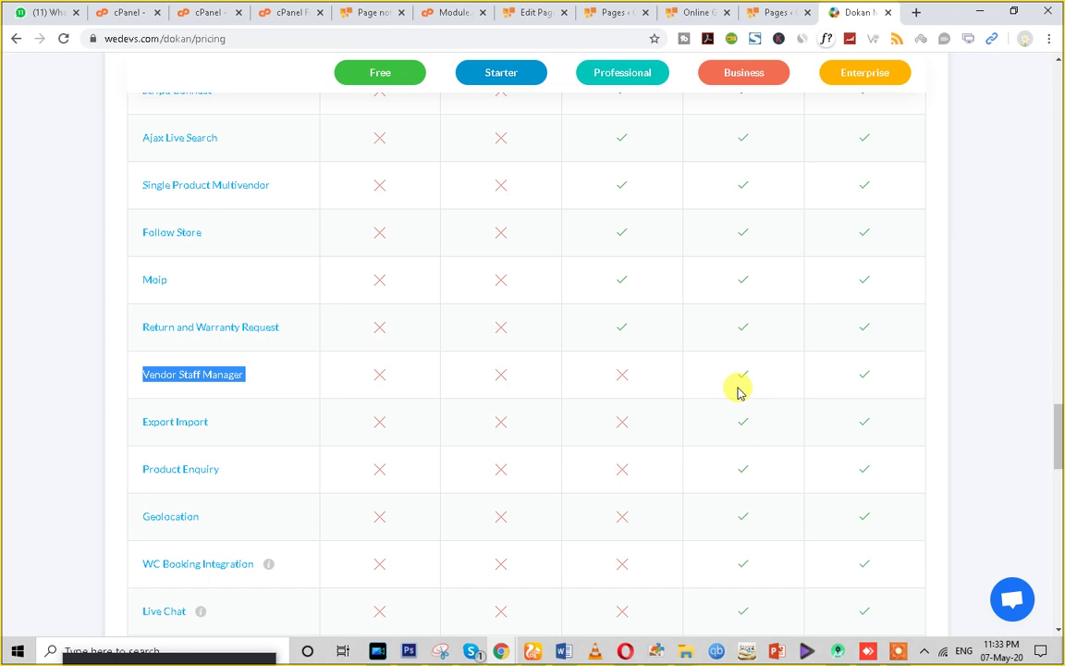
{"action": "scroll", "coordinate": [740, 392], "scroll_direction": "down", "scroll_amount": 1}
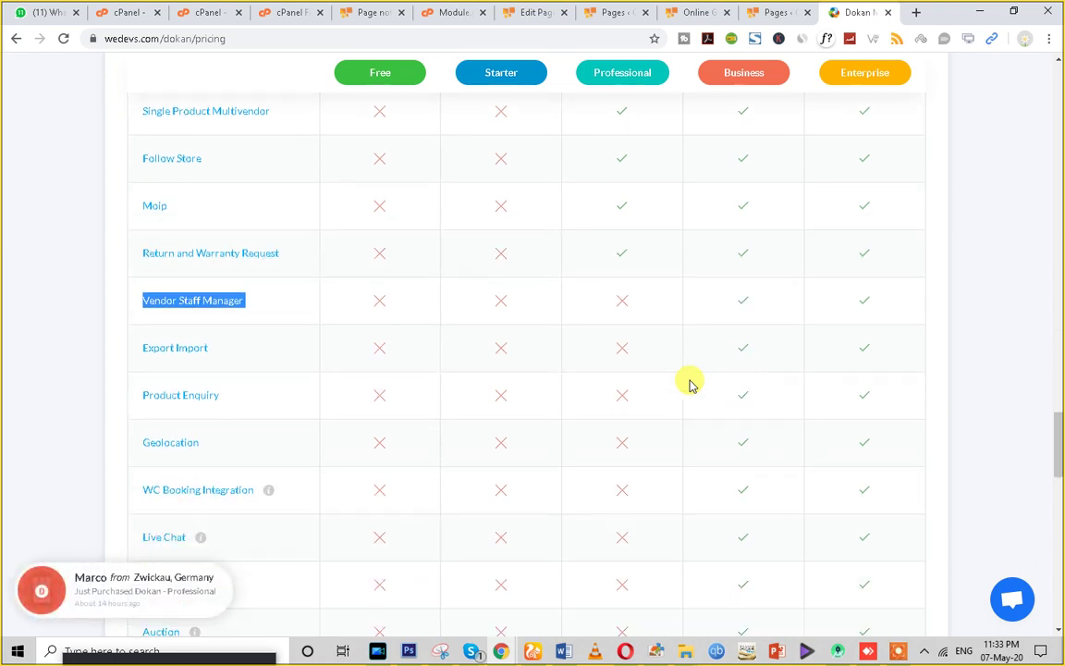
{"action": "left_click", "coordinate": [174, 302]}
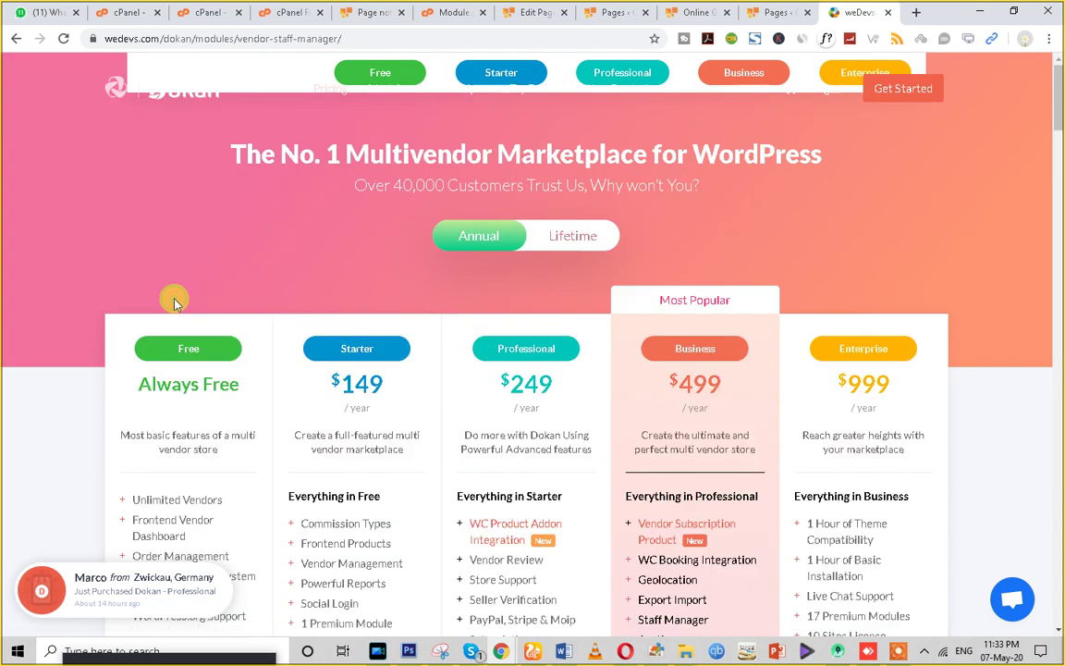
{"action": "scroll", "coordinate": [112, 307], "scroll_direction": "down", "scroll_amount": 1}
{"action": "scroll", "coordinate": [142, 309], "scroll_direction": "up", "scroll_amount": 1}
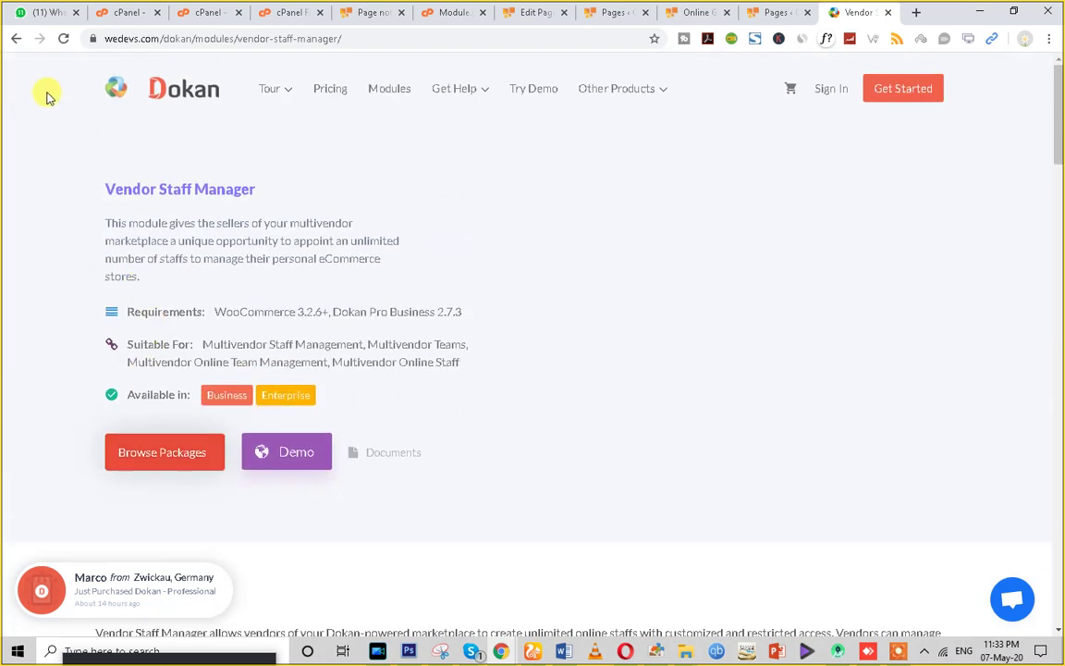
{"action": "left_click", "coordinate": [16, 39]}
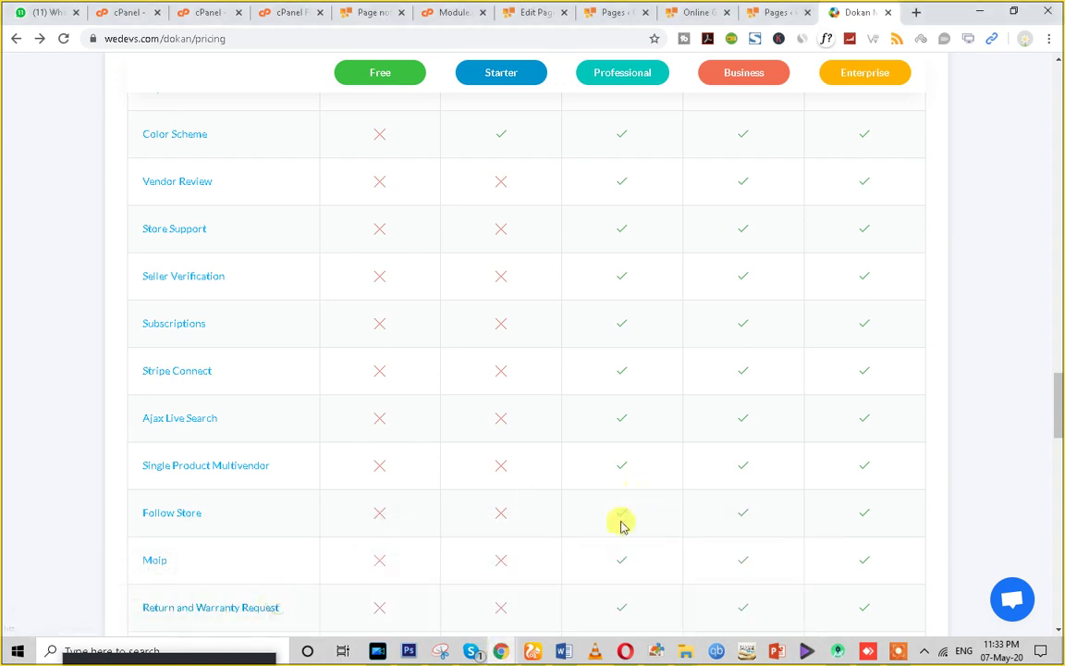
- Return to the Dokan window and bring up the Edit Page 'Home' WPBakery editor
{"action": "mouse_move", "coordinate": [499, 649]}
{"action": "mouse_move", "coordinate": [463, 590]}
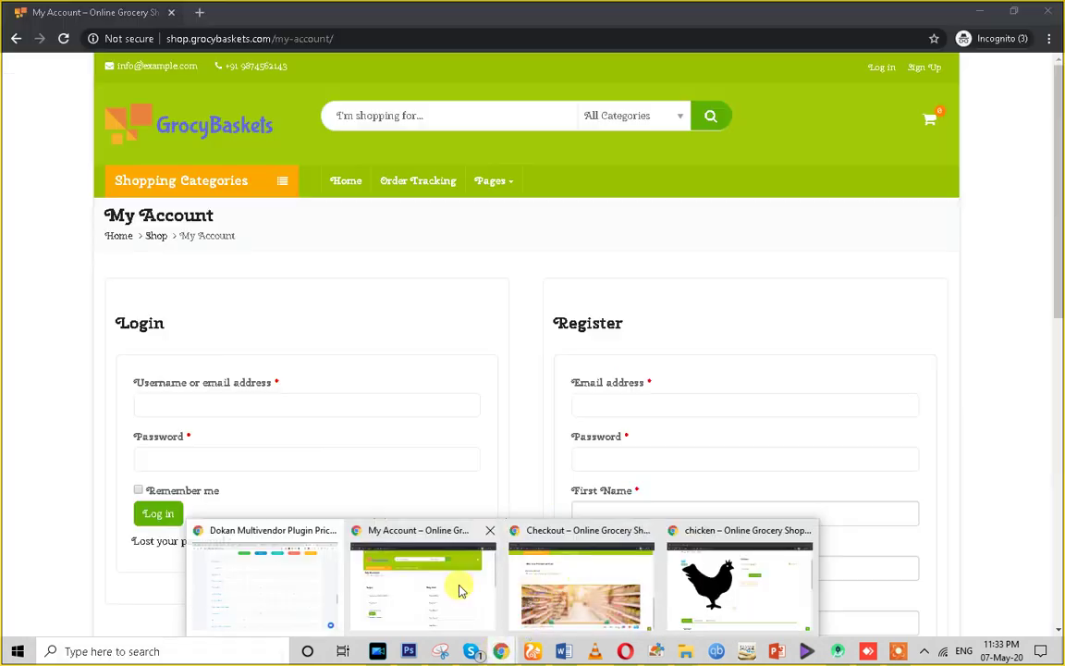
{"action": "mouse_move", "coordinate": [292, 571]}
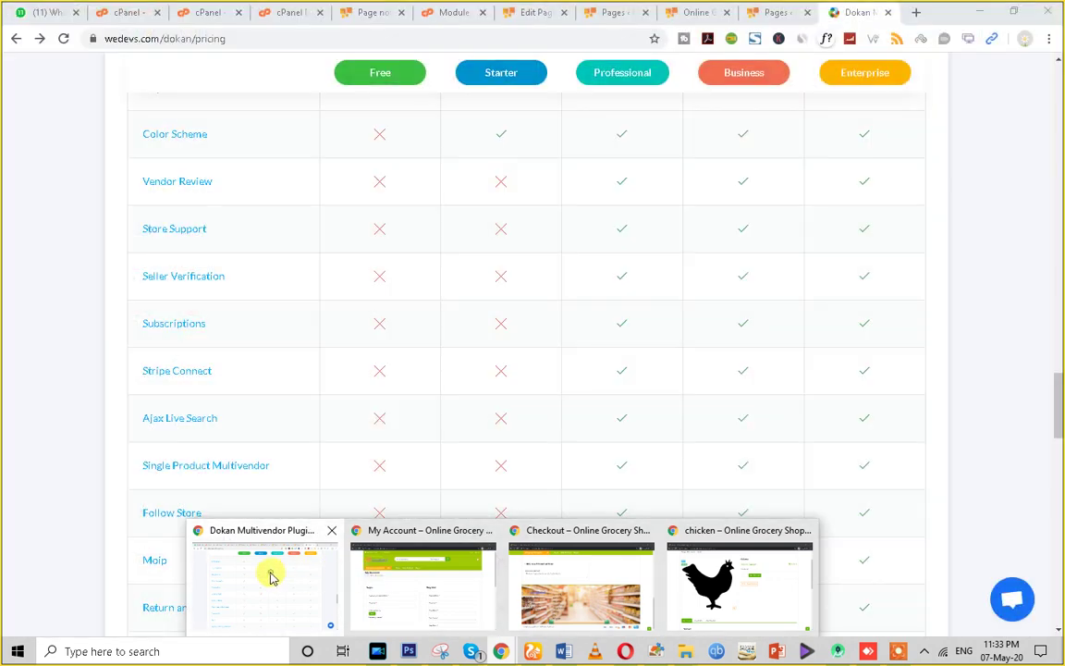
{"action": "left_click", "coordinate": [274, 575]}
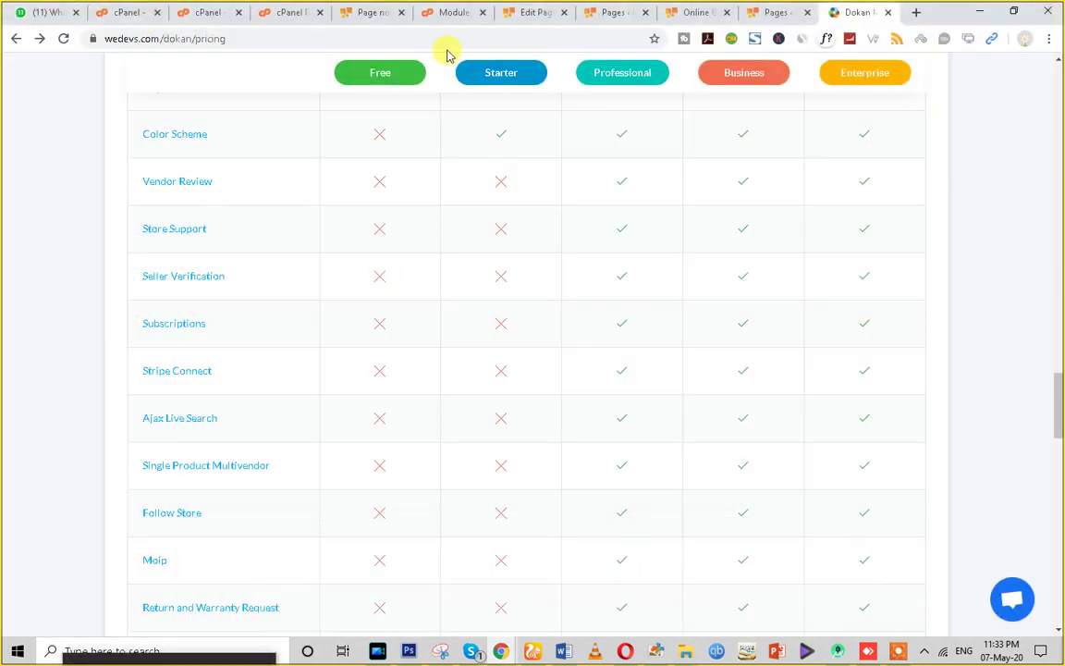
{"action": "left_click", "coordinate": [446, 9]}
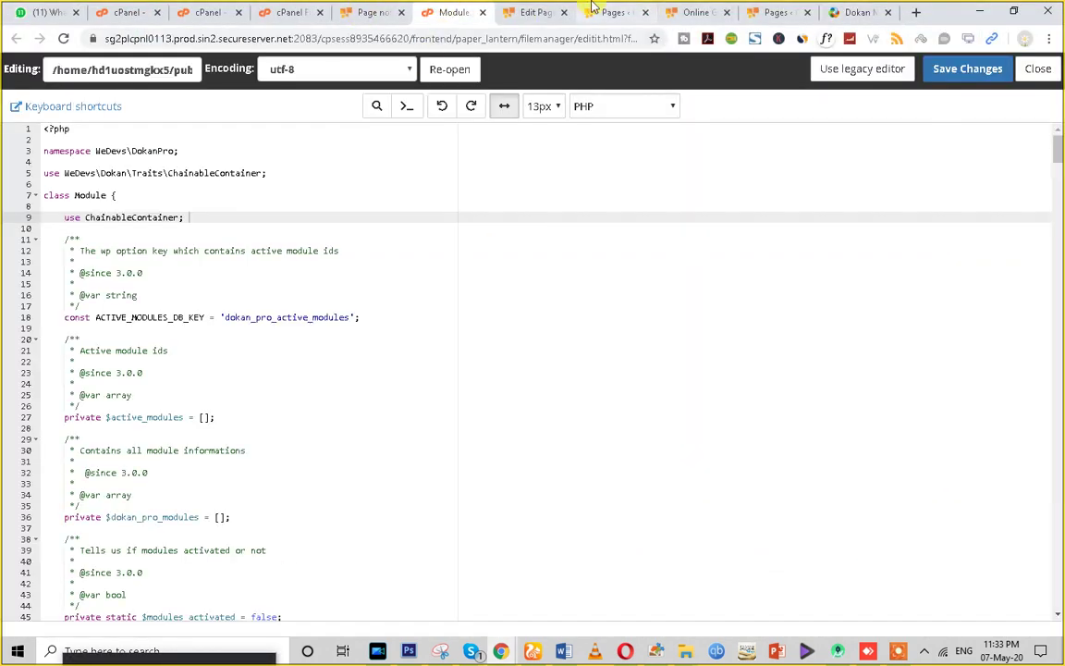
{"action": "left_click", "coordinate": [593, 9]}
{"action": "left_click", "coordinate": [547, 12]}
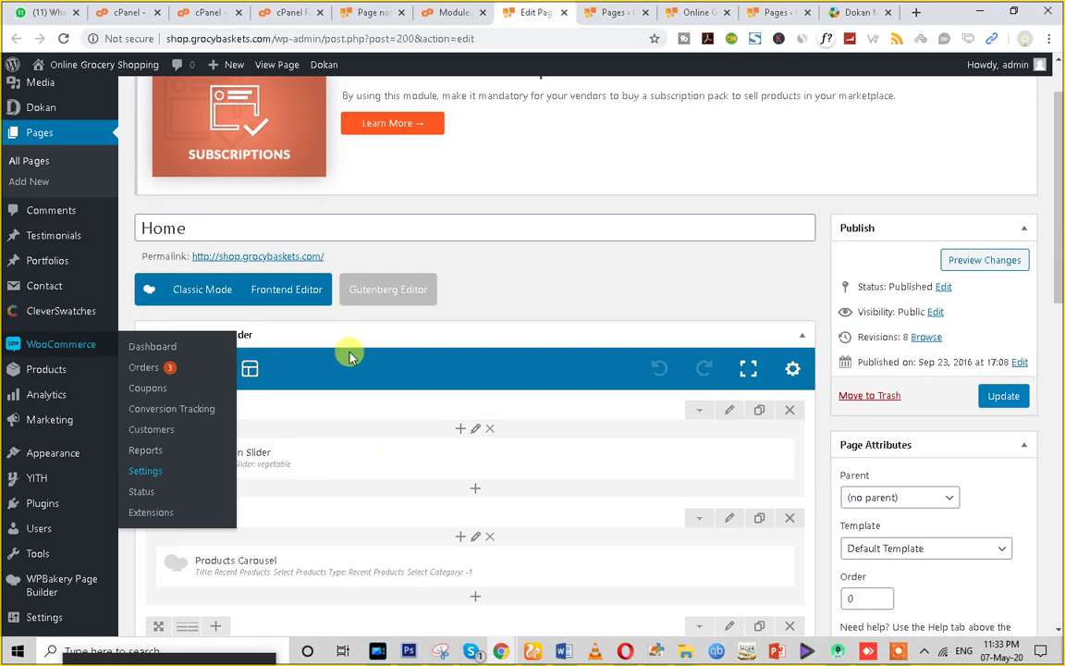
{"action": "left_click", "coordinate": [233, 228]}
- Open Dokan > Vendors in a new tab and view the vendors list
{"action": "scroll", "coordinate": [190, 409], "scroll_direction": "down", "scroll_amount": 6}
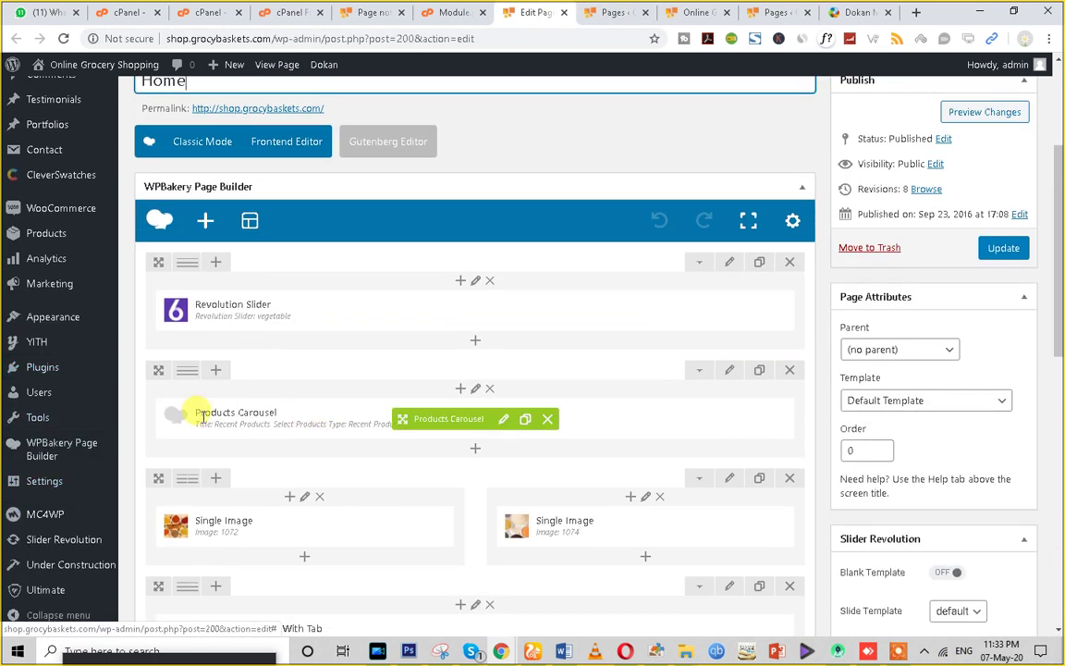
{"action": "scroll", "coordinate": [262, 428], "scroll_direction": "up", "scroll_amount": 3}
{"action": "mouse_move", "coordinate": [108, 430]}
{"action": "scroll", "coordinate": [107, 453], "scroll_direction": "down", "scroll_amount": 2}
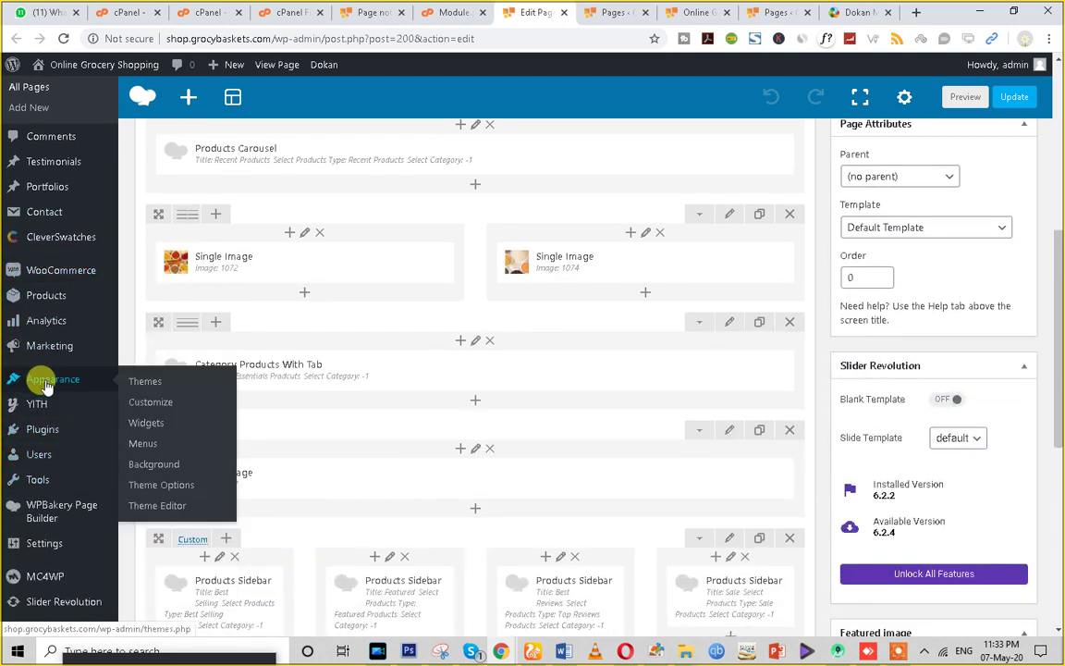
{"action": "scroll", "coordinate": [46, 371], "scroll_direction": "up", "scroll_amount": 2}
{"action": "scroll", "coordinate": [48, 371], "scroll_direction": "up", "scroll_amount": 3}
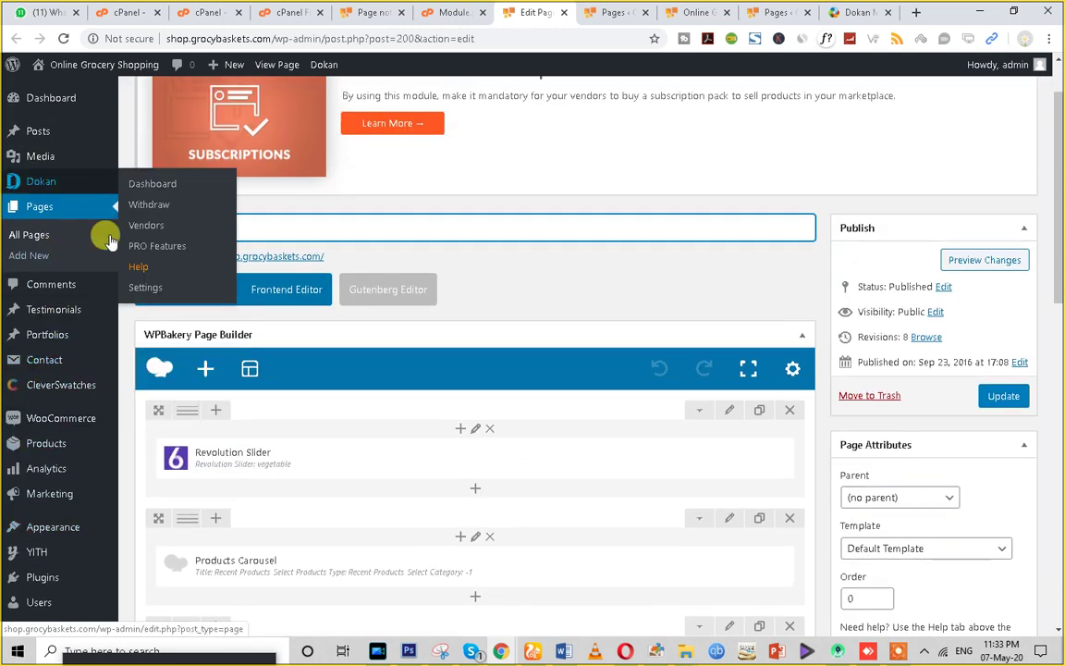
{"action": "mouse_move", "coordinate": [74, 181]}
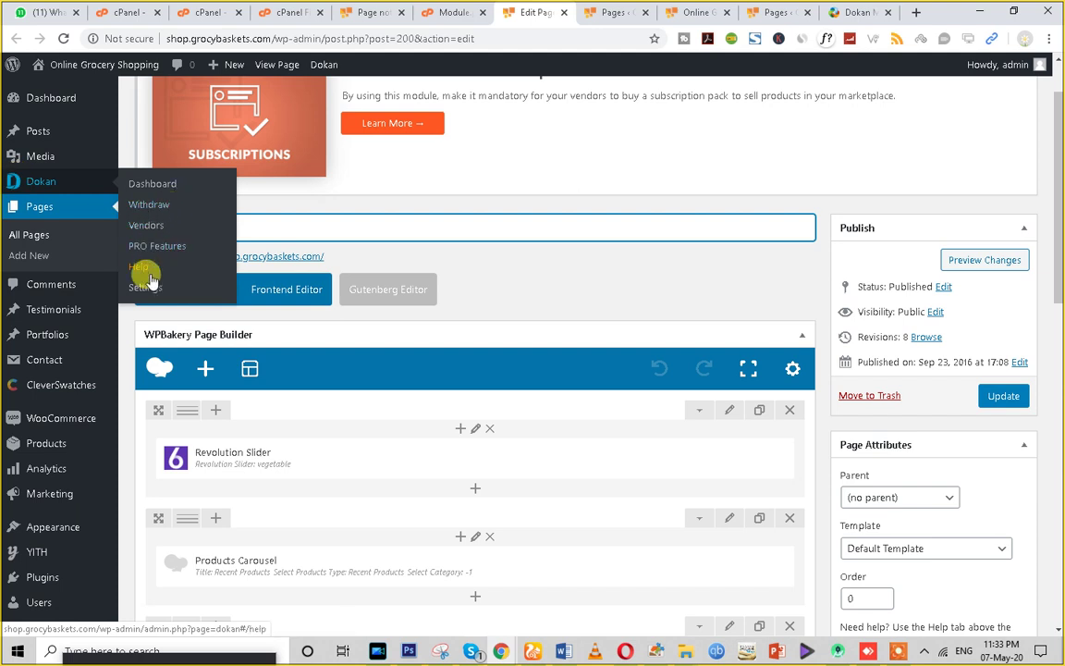
{"action": "middle_click", "coordinate": [143, 227]}
{"action": "left_click", "coordinate": [562, 11]}
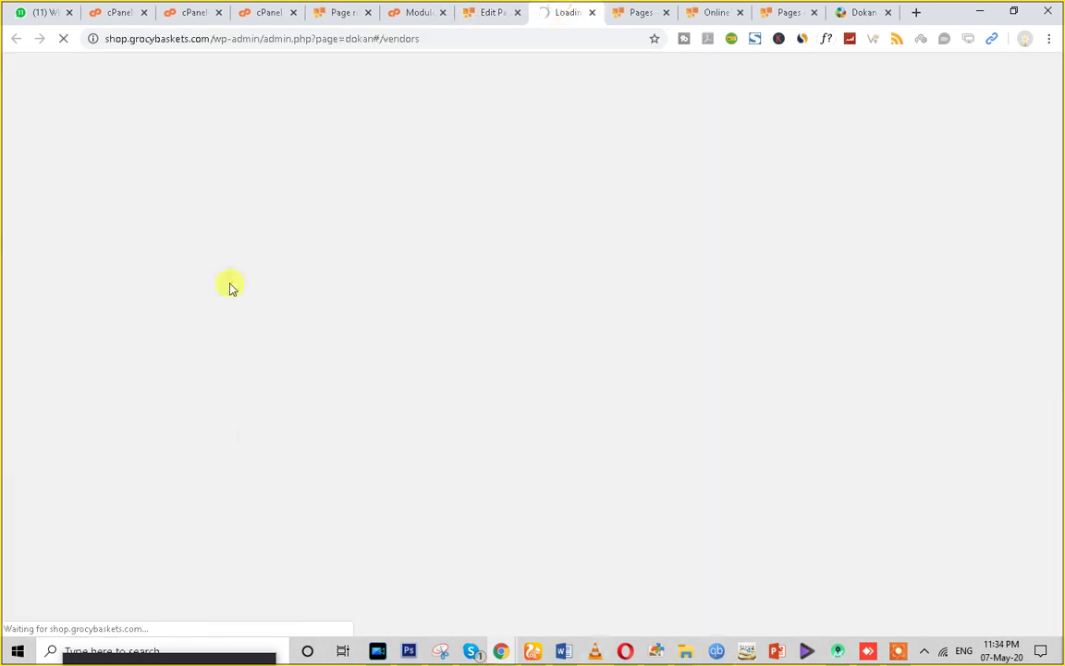
- Close the cPanel module code tab, recheck the vendors list, and return to the Home editor
{"action": "left_click", "coordinate": [404, 12]}
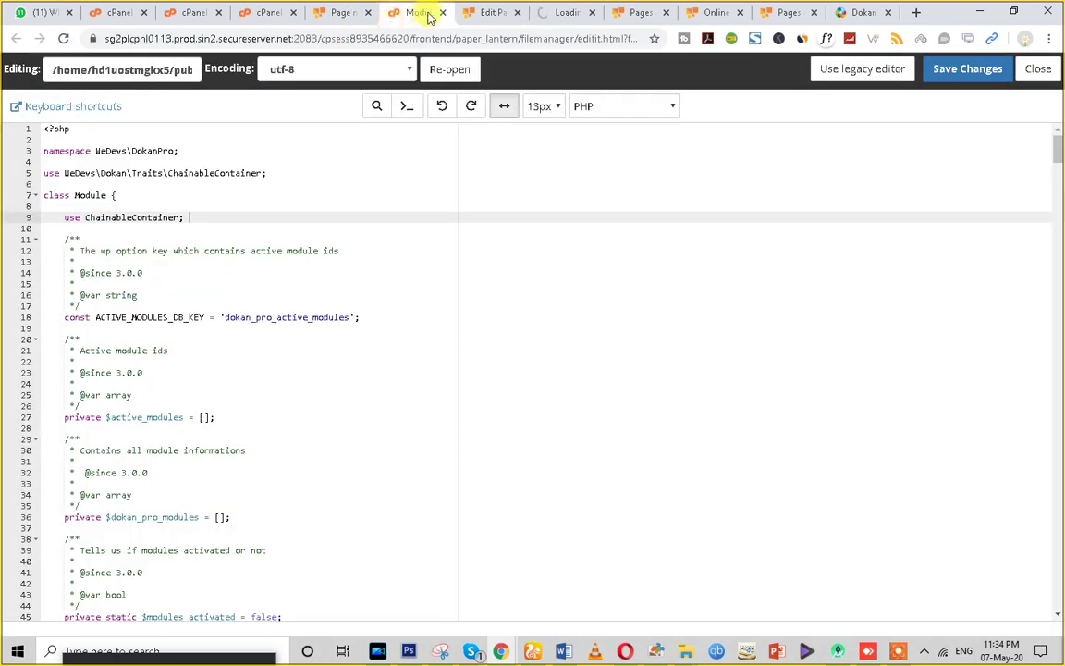
{"action": "left_click", "coordinate": [342, 12]}
{"action": "left_click", "coordinate": [416, 12]}
{"action": "left_click", "coordinate": [442, 12]}
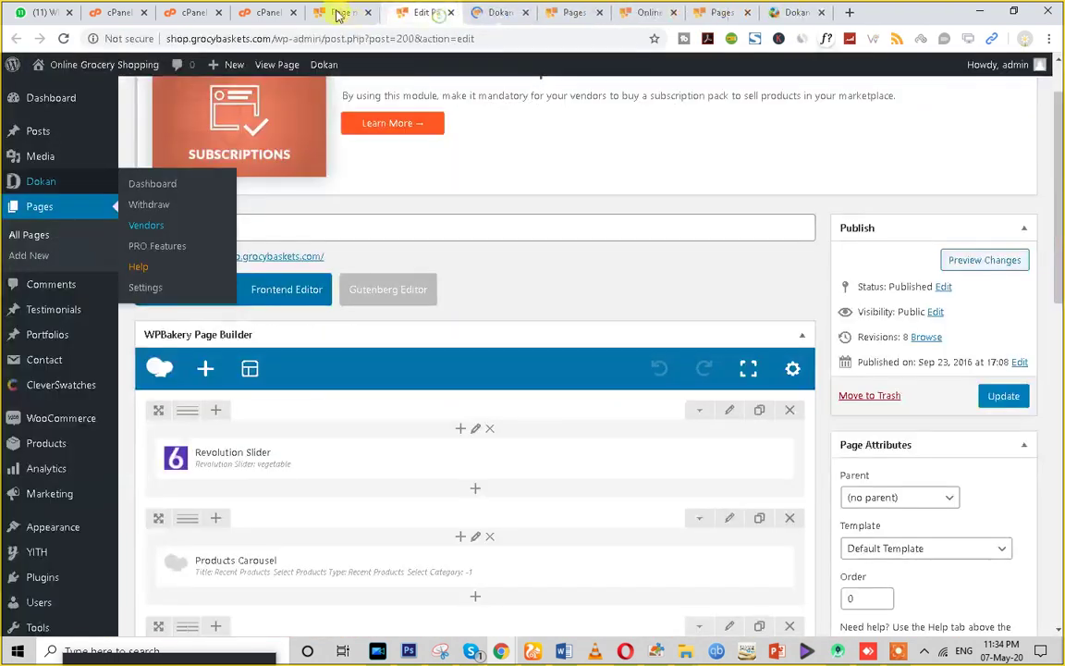
{"action": "left_click", "coordinate": [338, 12]}
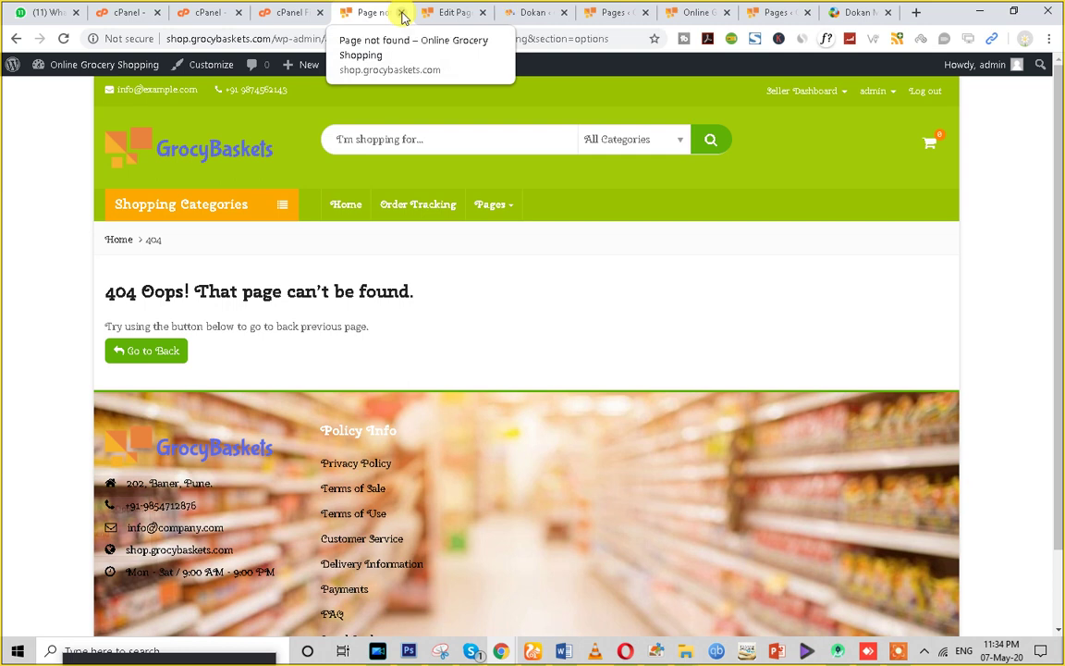
{"action": "left_click", "coordinate": [529, 12]}
{"action": "scroll", "coordinate": [434, 356], "scroll_direction": "down", "scroll_amount": 1}
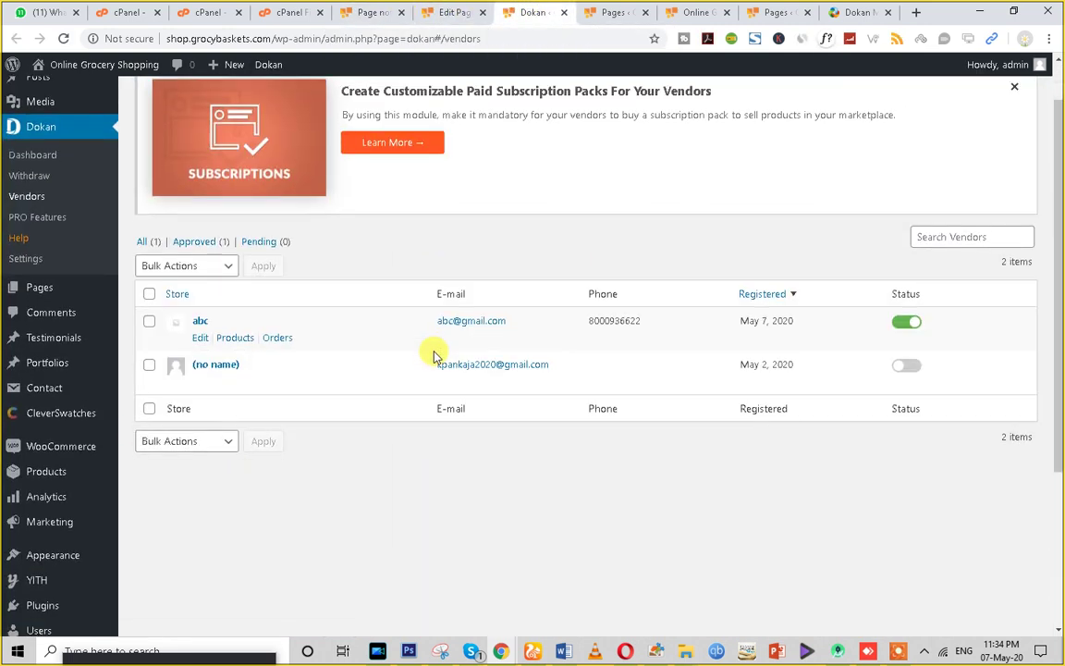
{"action": "scroll", "coordinate": [263, 368], "scroll_direction": "up", "scroll_amount": 1}
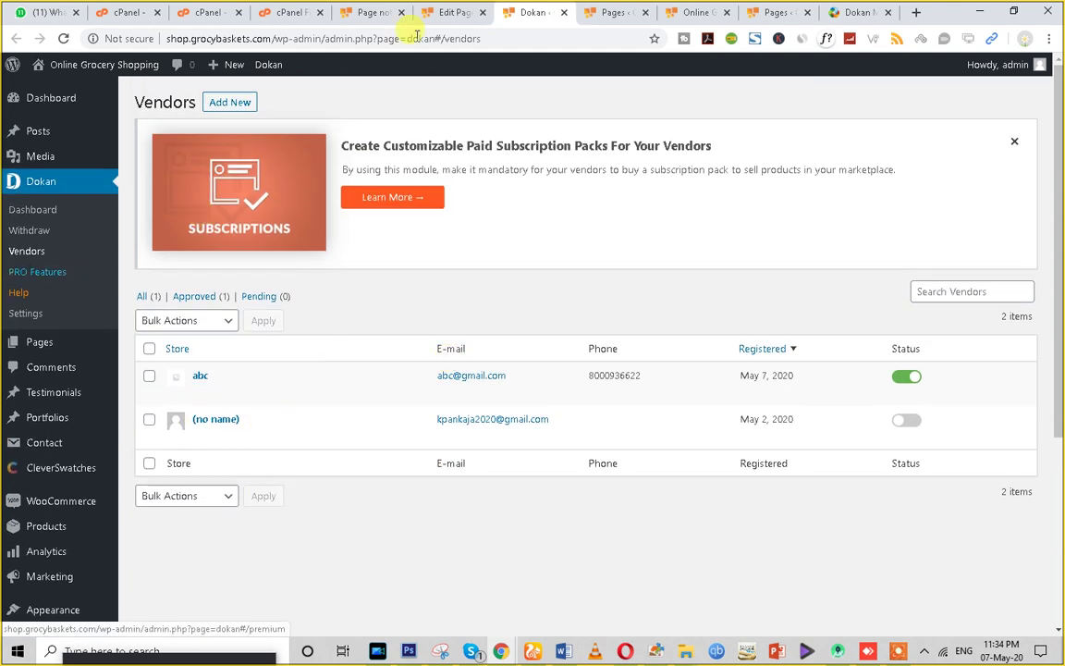
{"action": "left_click", "coordinate": [448, 12]}
{"action": "scroll", "coordinate": [276, 456], "scroll_direction": "down", "scroll_amount": 2}
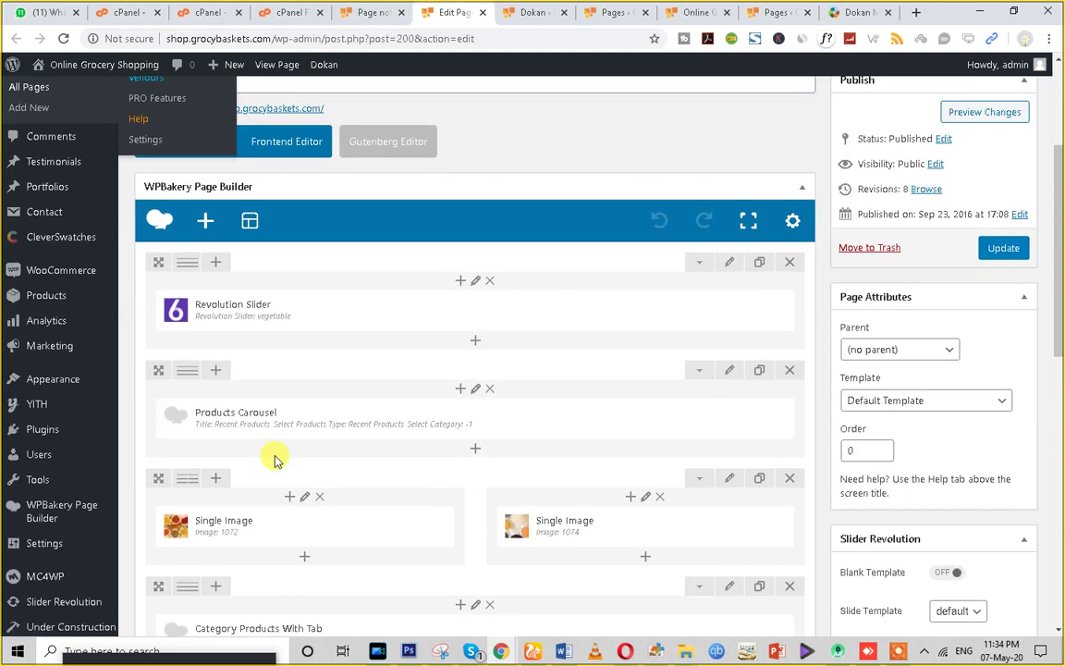
- Open and dismiss the element picker, then reload the Home page editor
{"action": "left_click", "coordinate": [472, 345]}
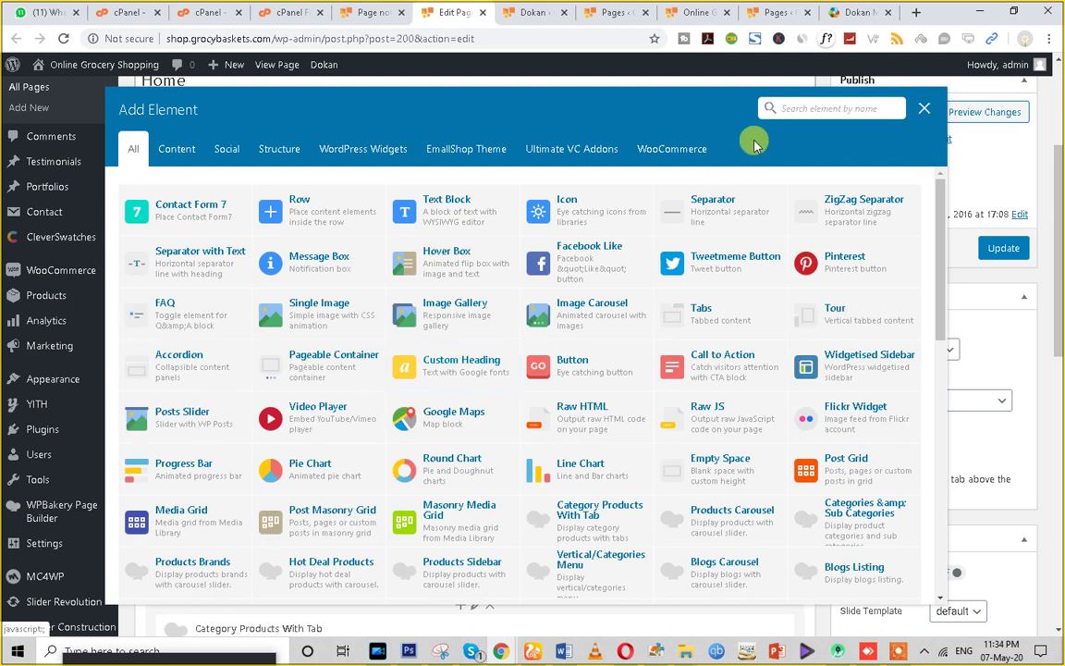
{"action": "left_click", "coordinate": [921, 108]}
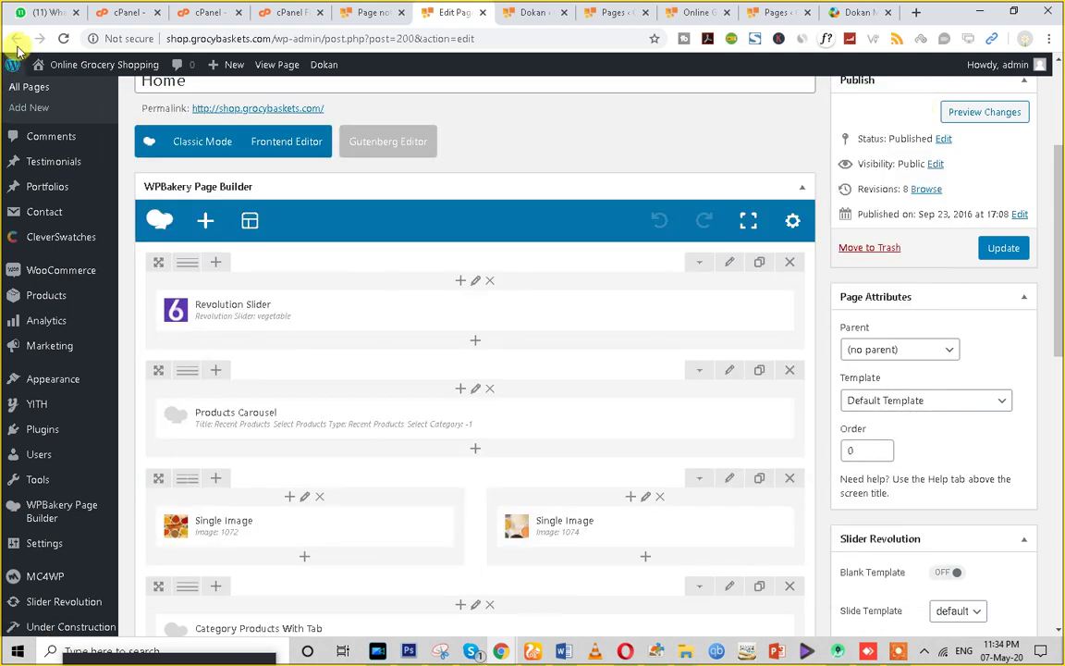
{"action": "left_click", "coordinate": [64, 39]}
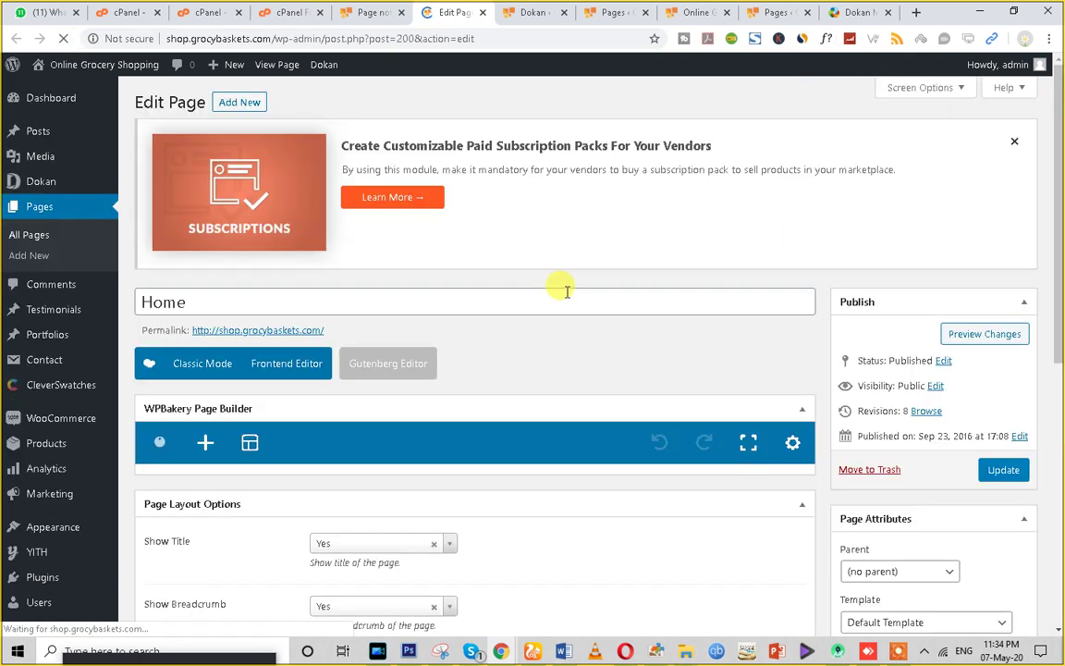
{"action": "scroll", "coordinate": [466, 333], "scroll_direction": "down", "scroll_amount": 3}
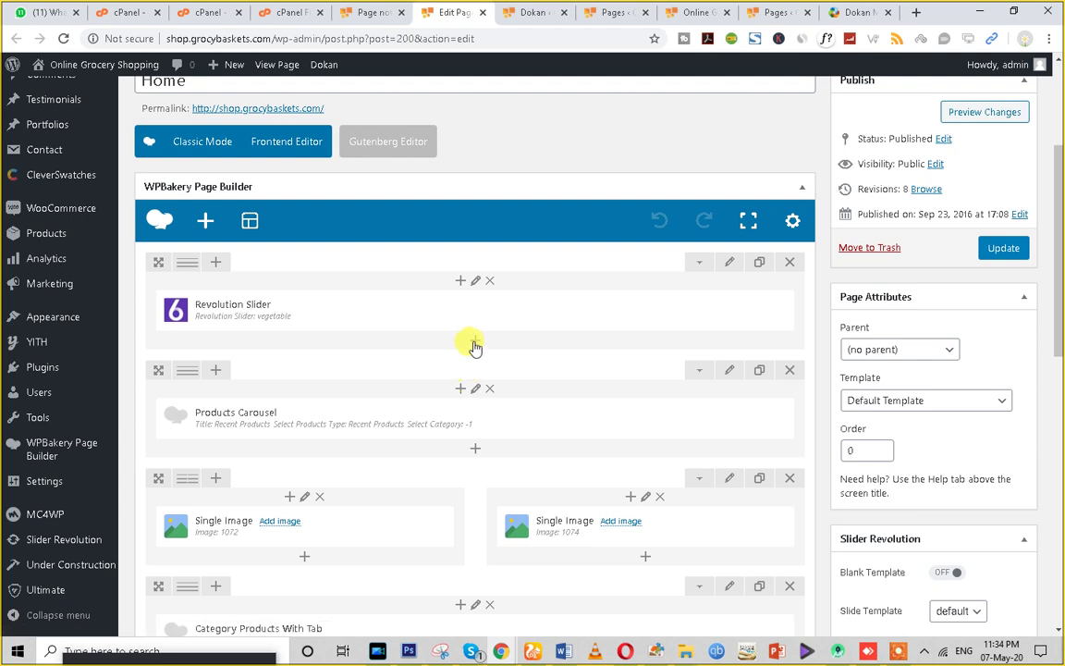
- Search the Add Element list for 'ven' and 've' vendor elements, then go to Appearance Themes
{"action": "left_click", "coordinate": [471, 346]}
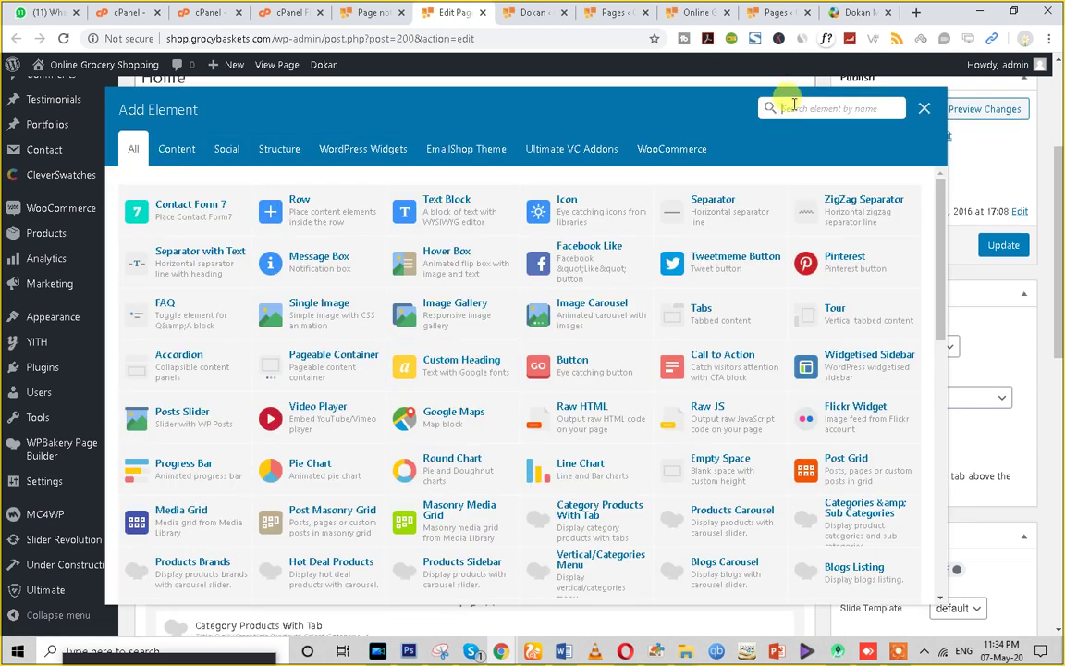
{"action": "type", "text": "ven"}
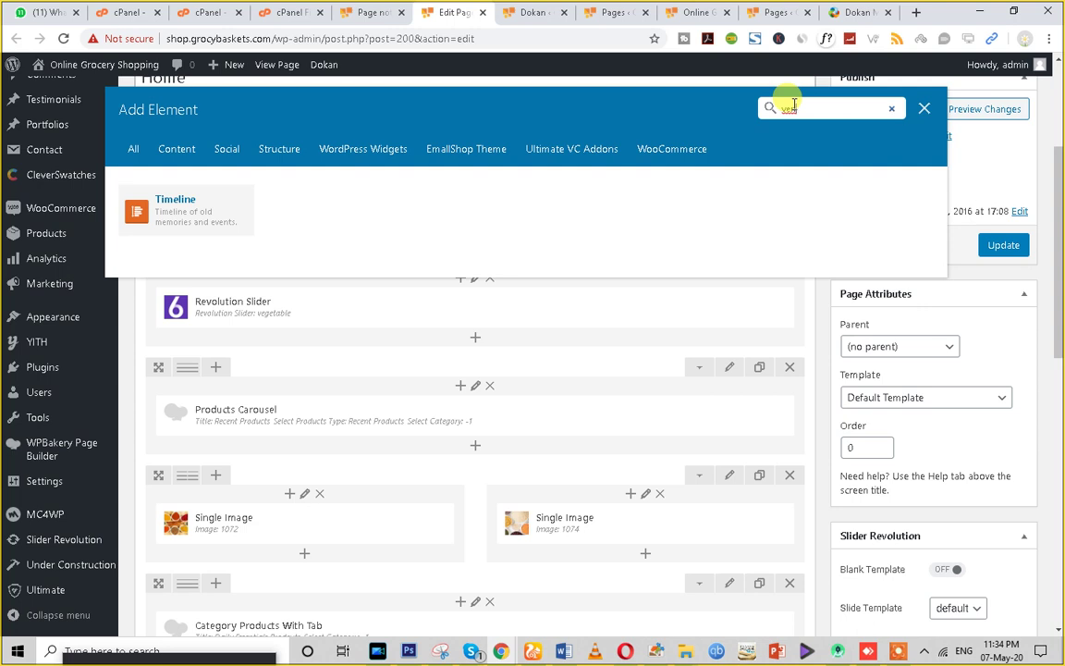
{"action": "key", "text": "BackSpace"}
{"action": "key", "text": "BackSpace"}
{"action": "key", "text": "BackSpace"}
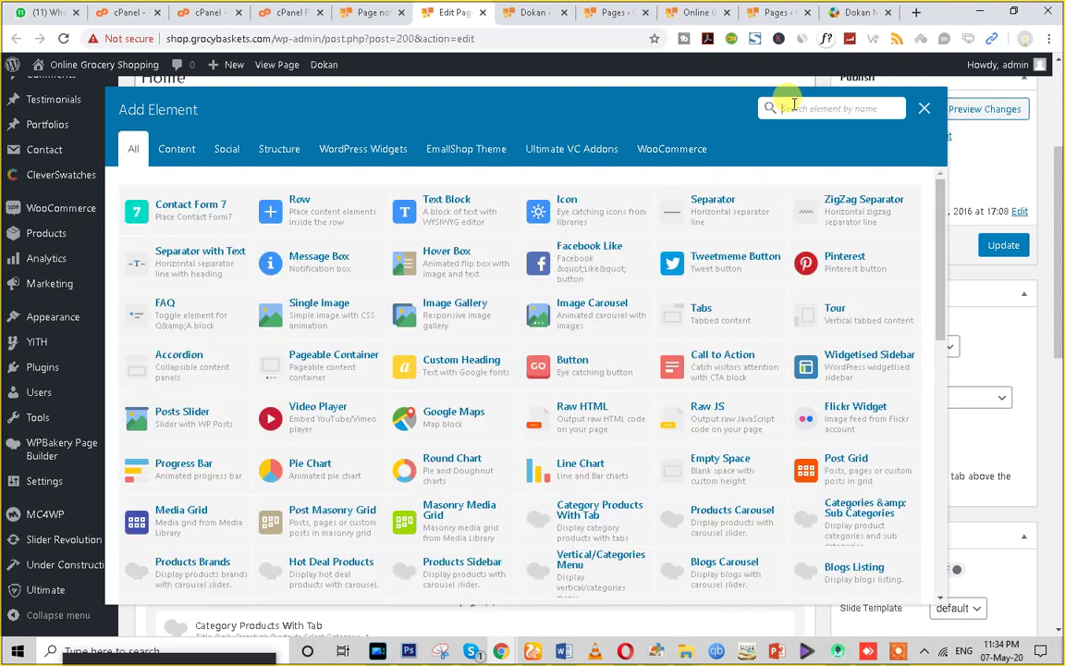
{"action": "type", "text": "ve"}
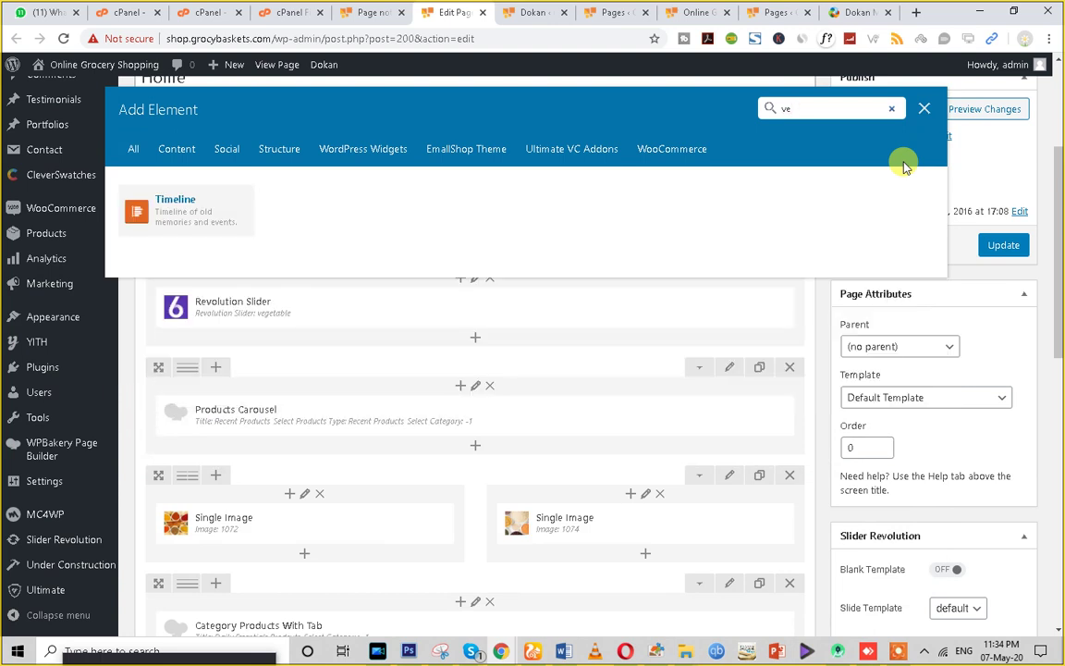
{"action": "scroll", "coordinate": [925, 174], "scroll_direction": "down", "scroll_amount": 2}
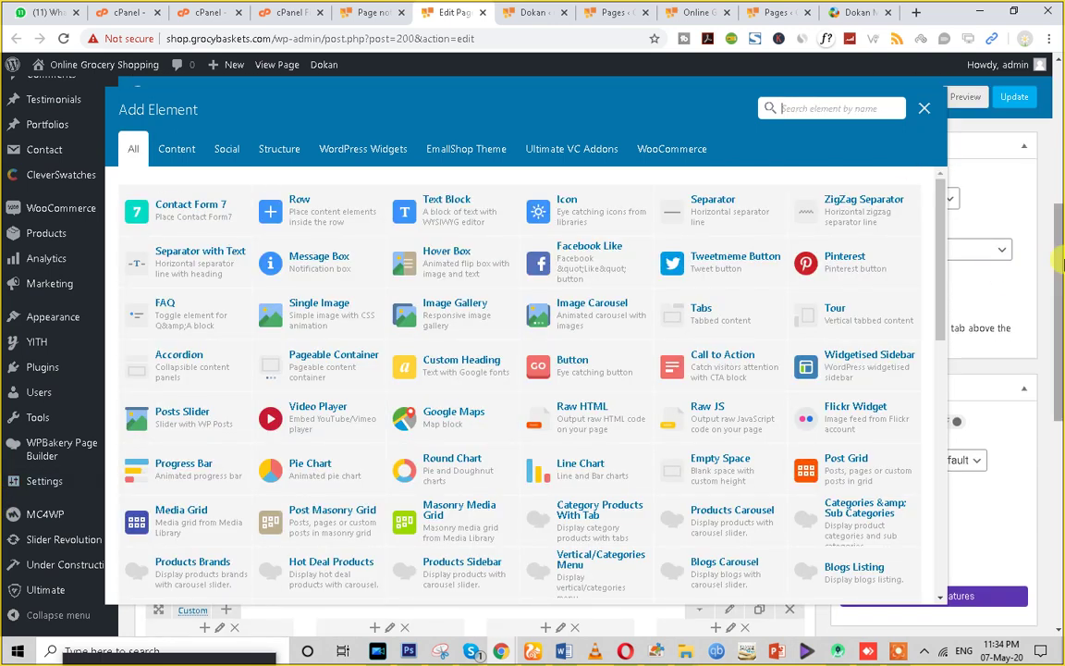
{"action": "scroll", "coordinate": [179, 511], "scroll_direction": "down", "scroll_amount": 3}
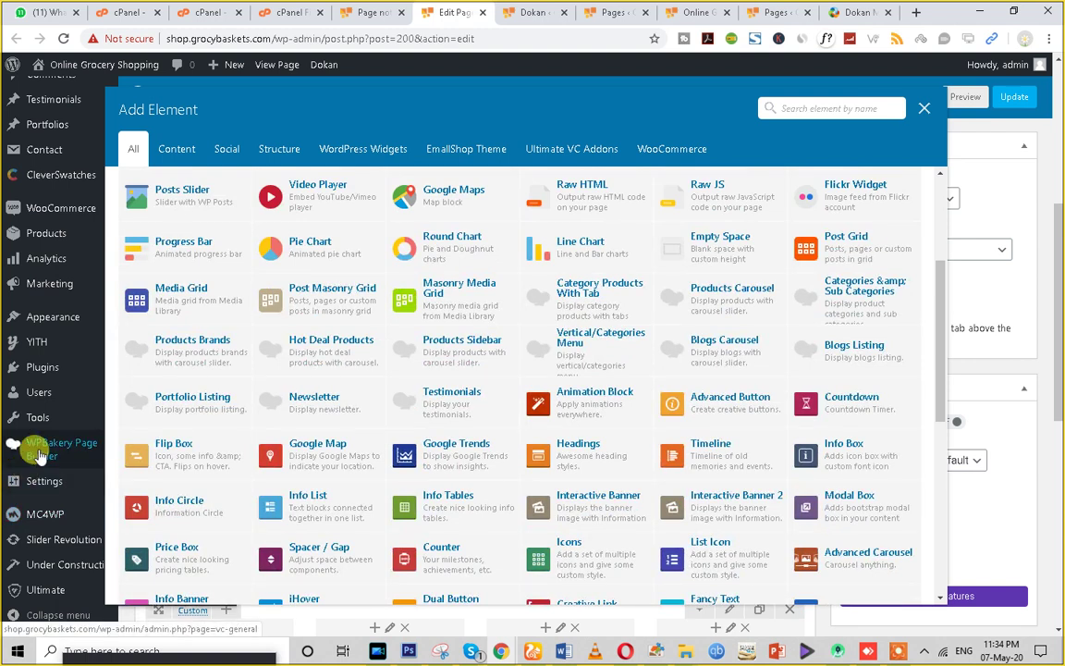
{"action": "left_click", "coordinate": [44, 323]}
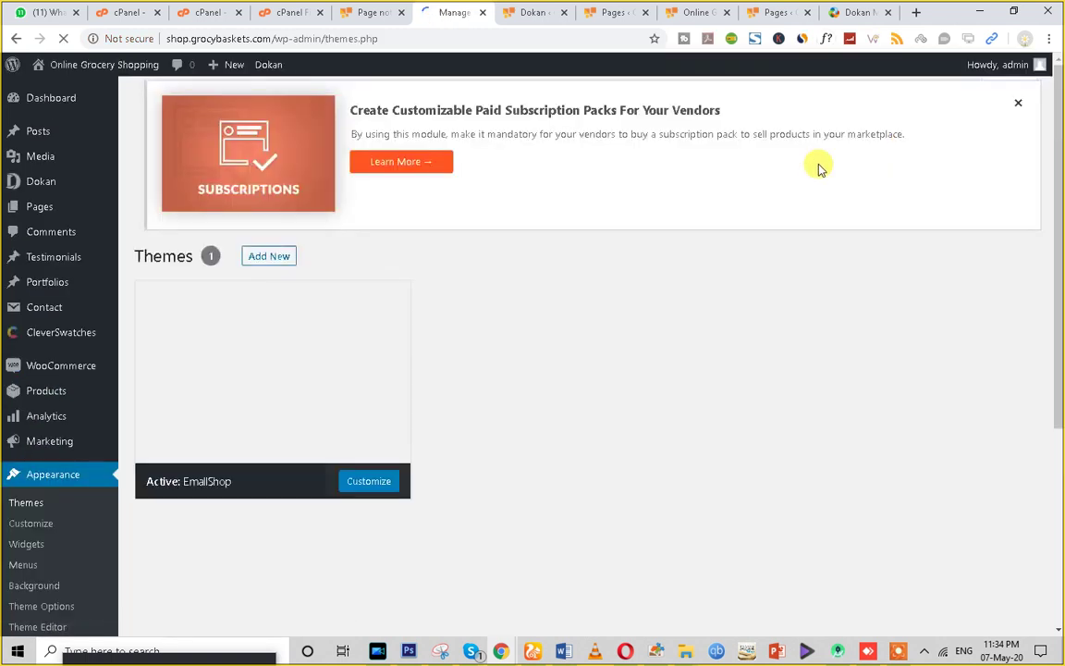
- Open Appearance > Widgets in a new tab and switch to it
{"action": "scroll", "coordinate": [60, 494], "scroll_direction": "down", "scroll_amount": 3}
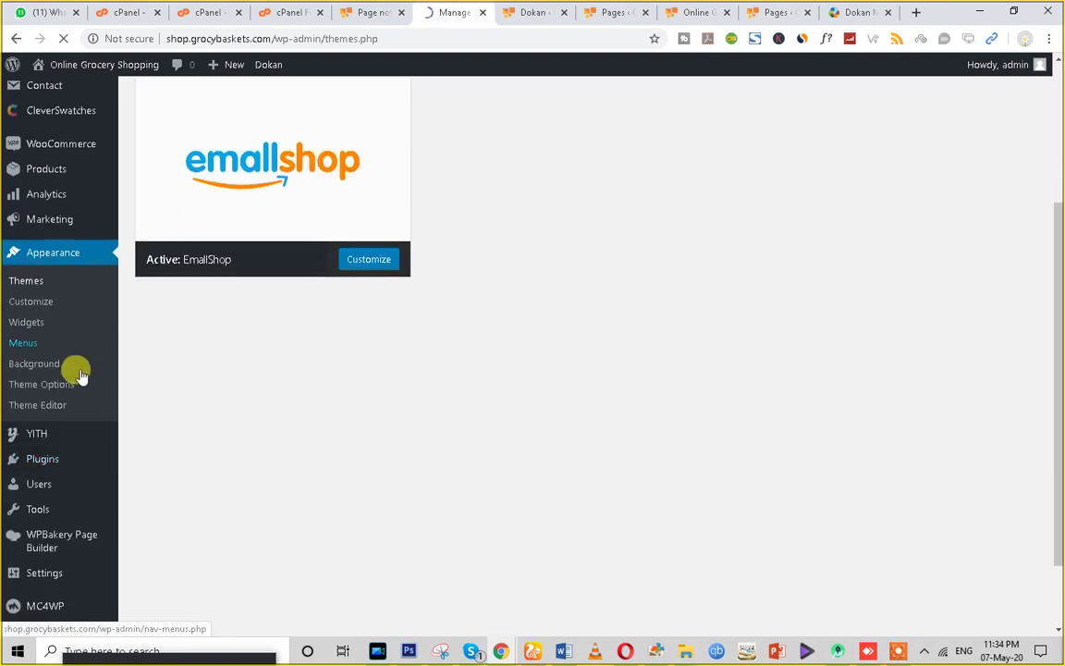
{"action": "right_click", "coordinate": [41, 325]}
{"action": "left_click", "coordinate": [51, 335]}
{"action": "left_click", "coordinate": [488, 11]}
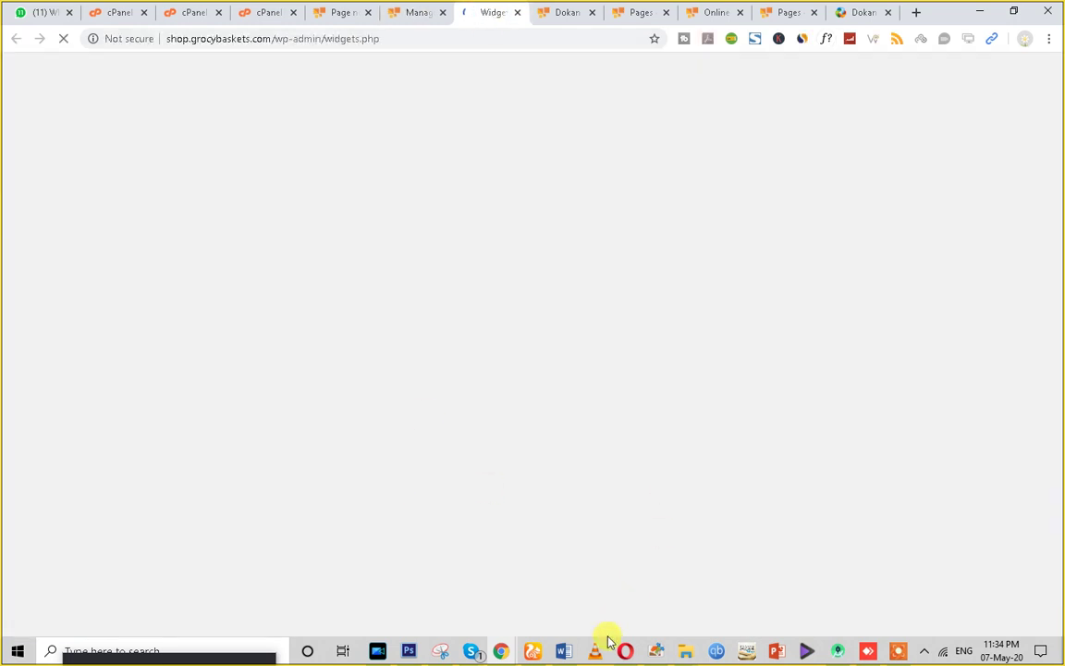
- Drag the Dokan: Best Selling widget into Menu Widget Area 1 and finish it
{"action": "scroll", "coordinate": [518, 447], "scroll_direction": "down", "scroll_amount": 4}
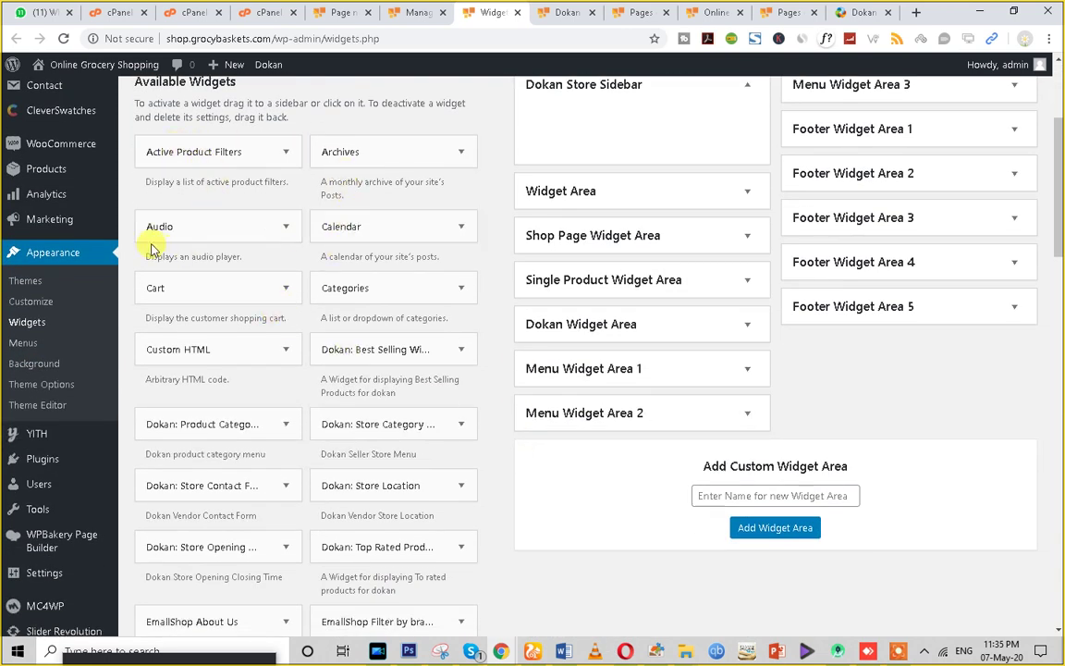
{"action": "scroll", "coordinate": [385, 305], "scroll_direction": "down", "scroll_amount": 1}
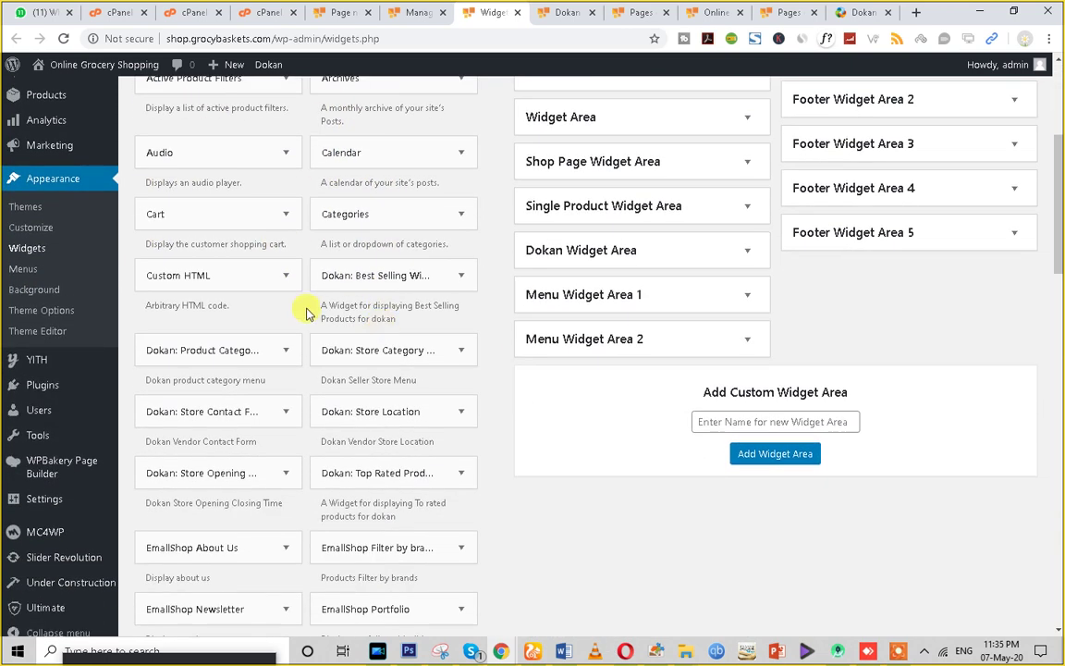
{"action": "left_click", "coordinate": [453, 282]}
{"action": "left_click", "coordinate": [455, 280]}
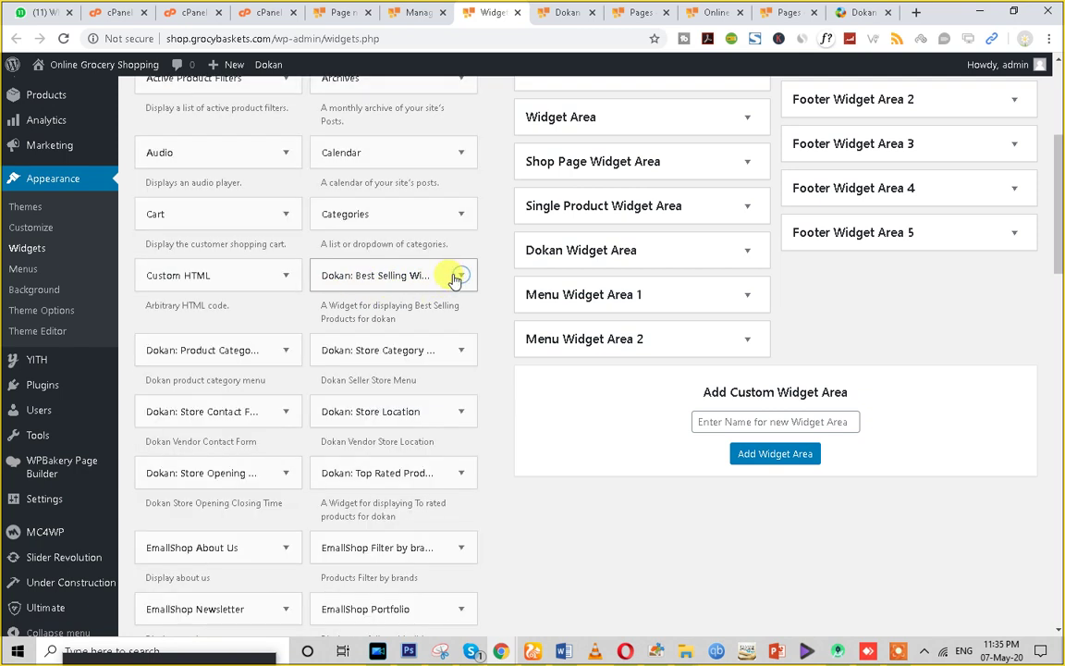
{"action": "left_click", "coordinate": [454, 279]}
{"action": "left_click", "coordinate": [453, 277]}
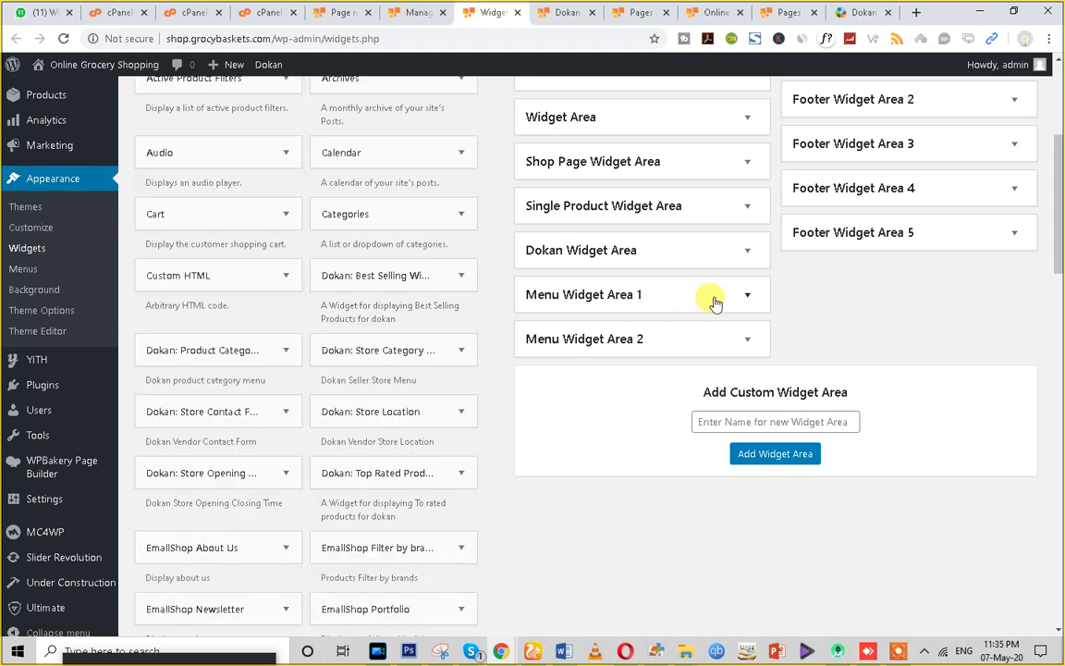
{"action": "left_click", "coordinate": [713, 299]}
{"action": "left_click_drag", "start_coordinate": [336, 275], "coordinate": [648, 372]}
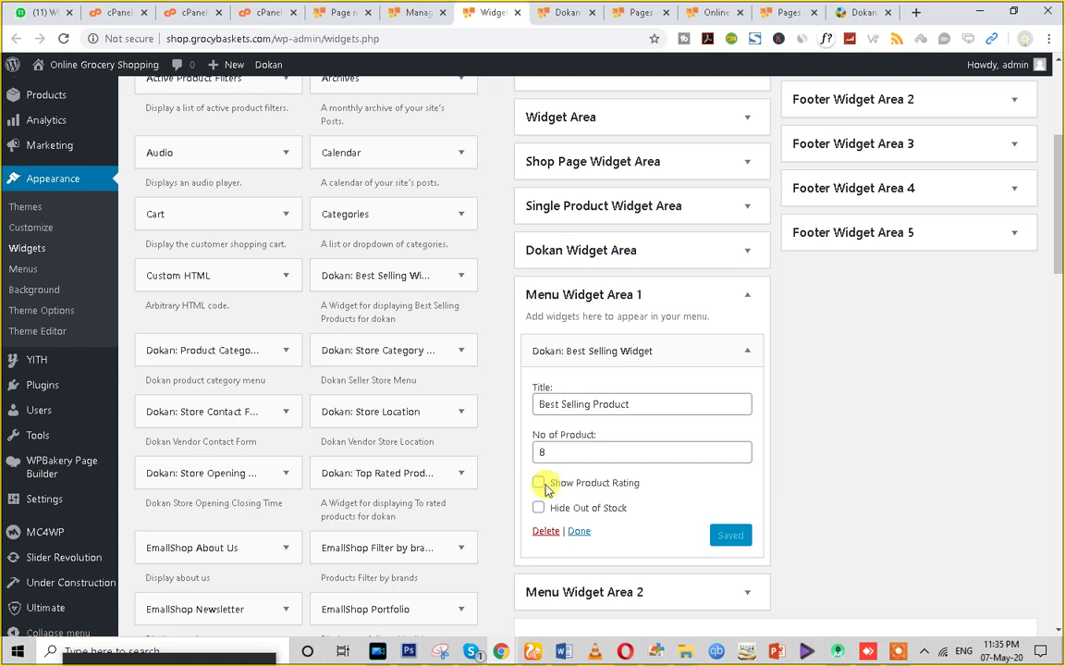
{"action": "left_click", "coordinate": [577, 533]}
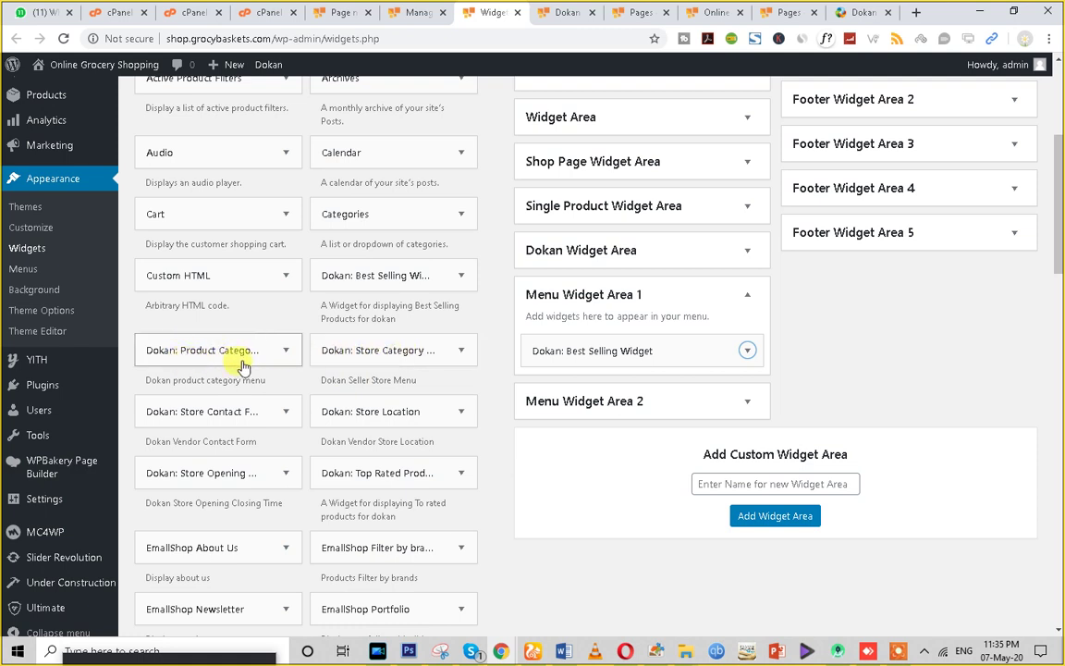
- Add Dokan: Store Location to Menu Widget Area 1, titled 'Store Location', and save it
{"action": "scroll", "coordinate": [409, 411], "scroll_direction": "down", "scroll_amount": 1}
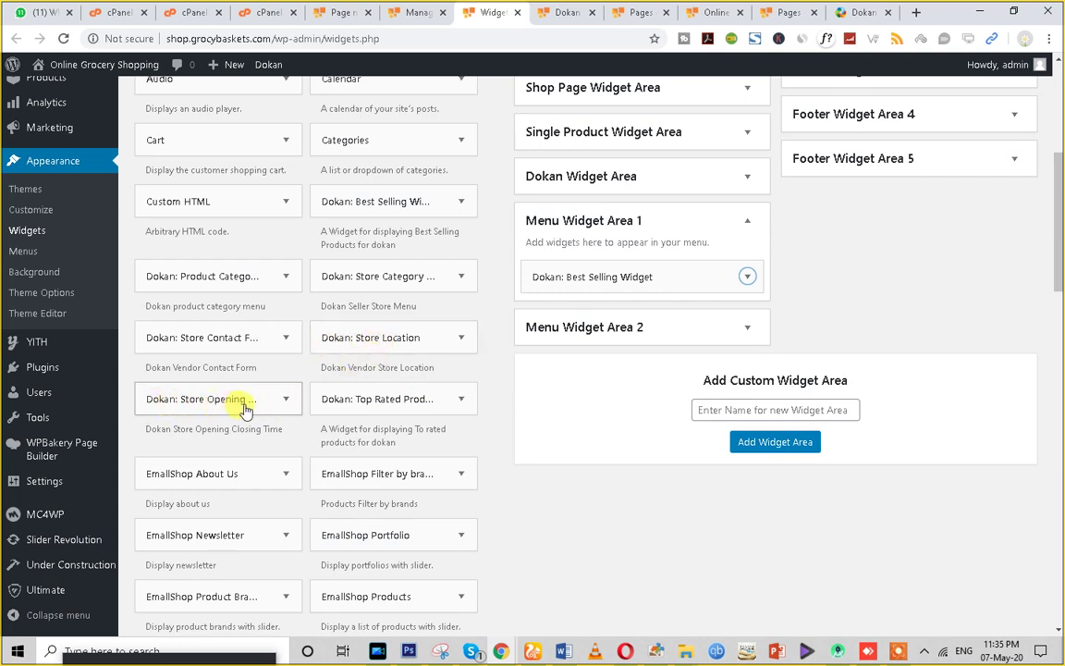
{"action": "scroll", "coordinate": [435, 406], "scroll_direction": "down", "scroll_amount": 1}
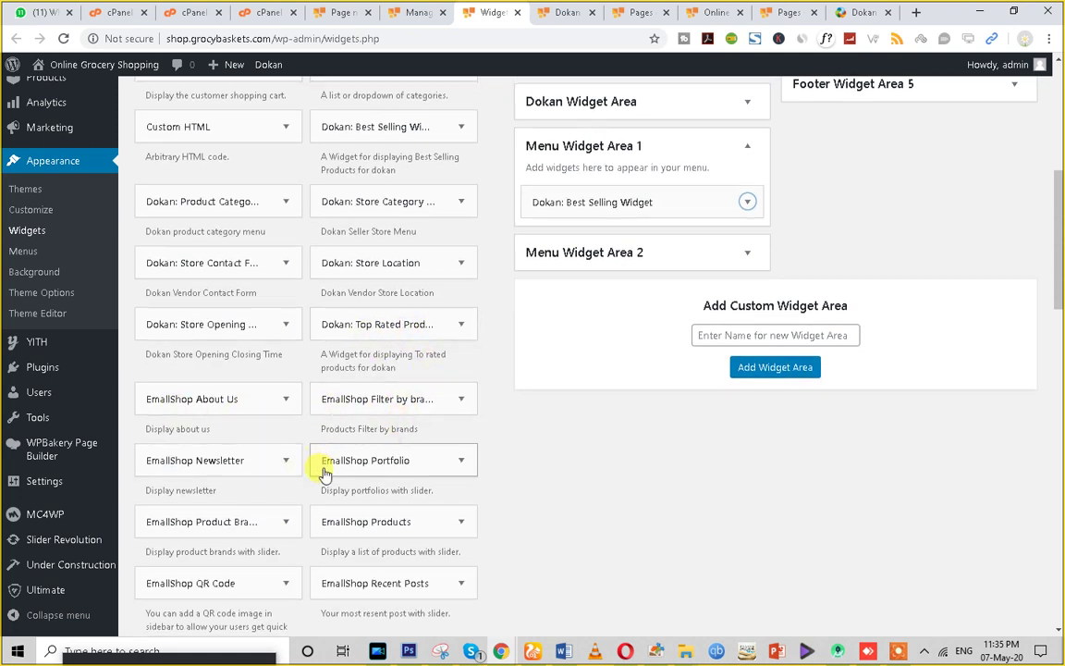
{"action": "scroll", "coordinate": [323, 470], "scroll_direction": "down", "scroll_amount": 1}
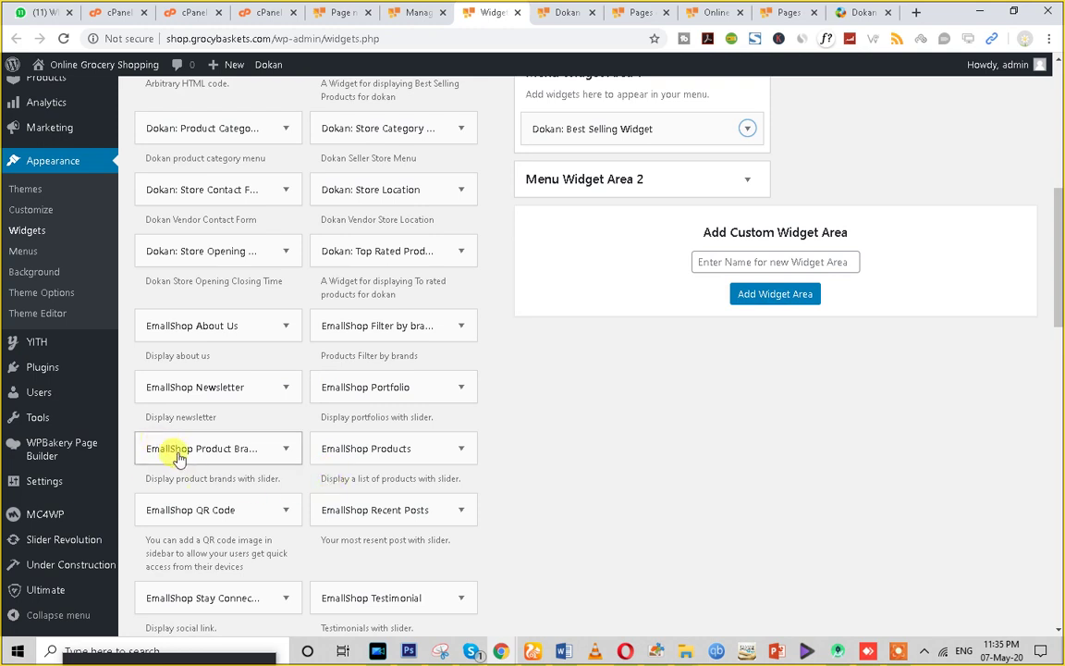
{"action": "scroll", "coordinate": [262, 462], "scroll_direction": "down", "scroll_amount": 1}
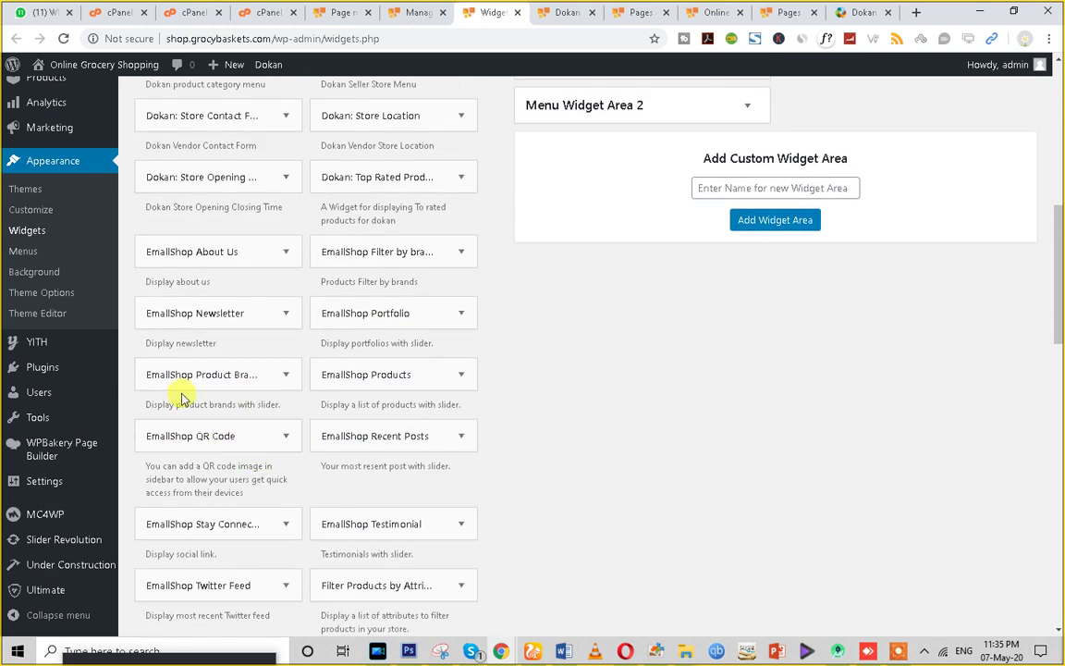
{"action": "scroll", "coordinate": [208, 453], "scroll_direction": "down", "scroll_amount": 1}
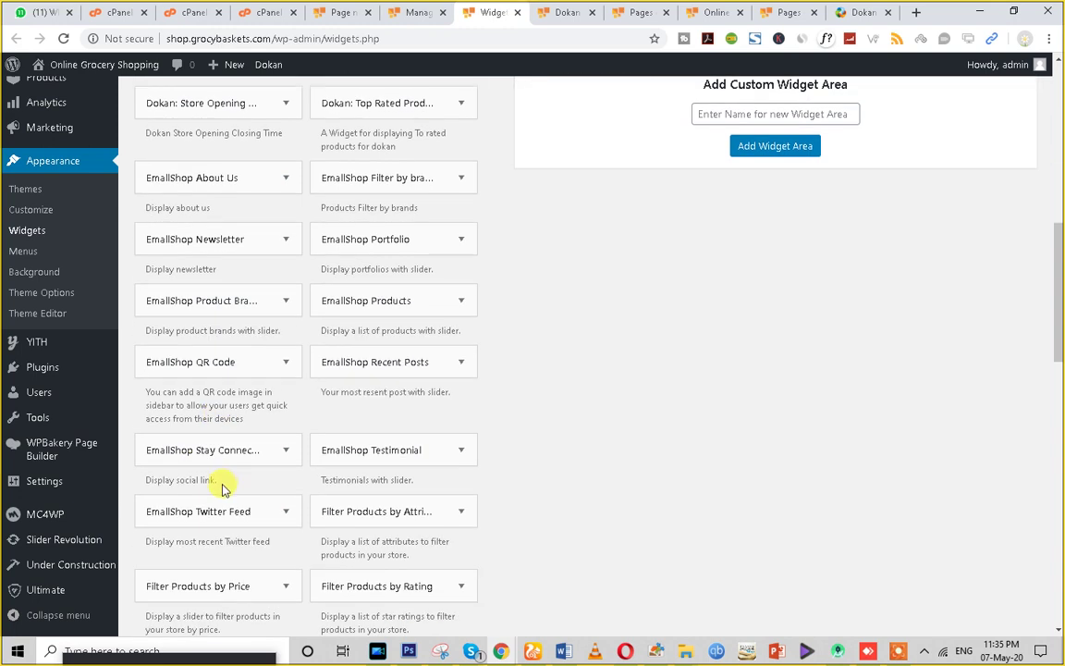
{"action": "scroll", "coordinate": [511, 448], "scroll_direction": "down", "scroll_amount": 2}
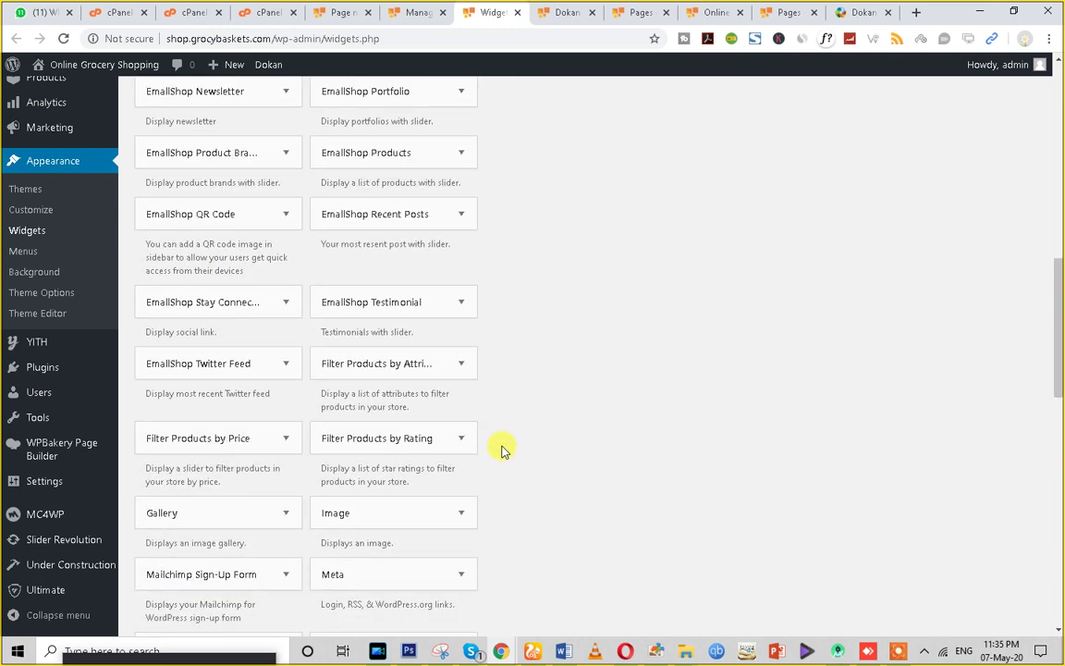
{"action": "scroll", "coordinate": [504, 451], "scroll_direction": "down", "scroll_amount": 2}
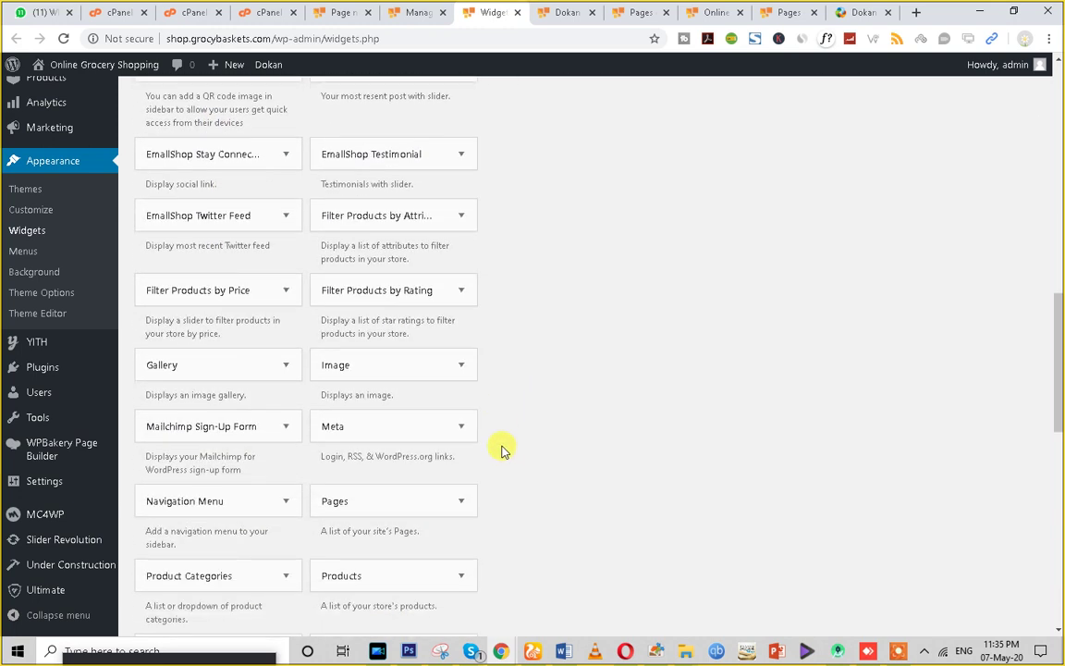
{"action": "scroll", "coordinate": [504, 451], "scroll_direction": "down", "scroll_amount": 2}
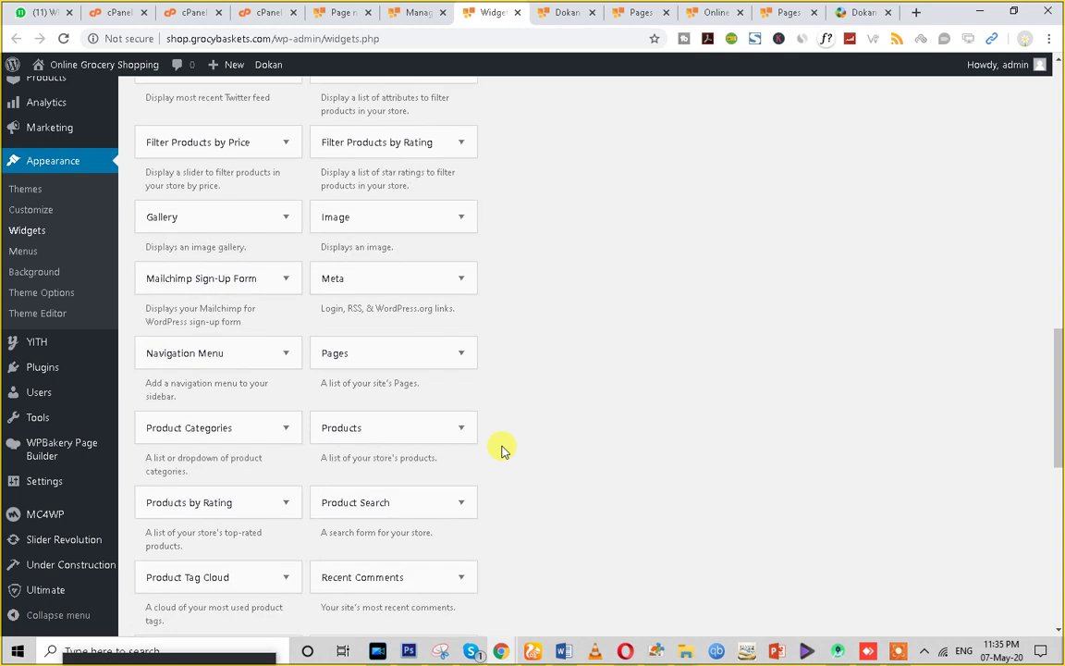
{"action": "scroll", "coordinate": [504, 450], "scroll_direction": "down", "scroll_amount": 1}
{"action": "scroll", "coordinate": [503, 450], "scroll_direction": "down", "scroll_amount": 2}
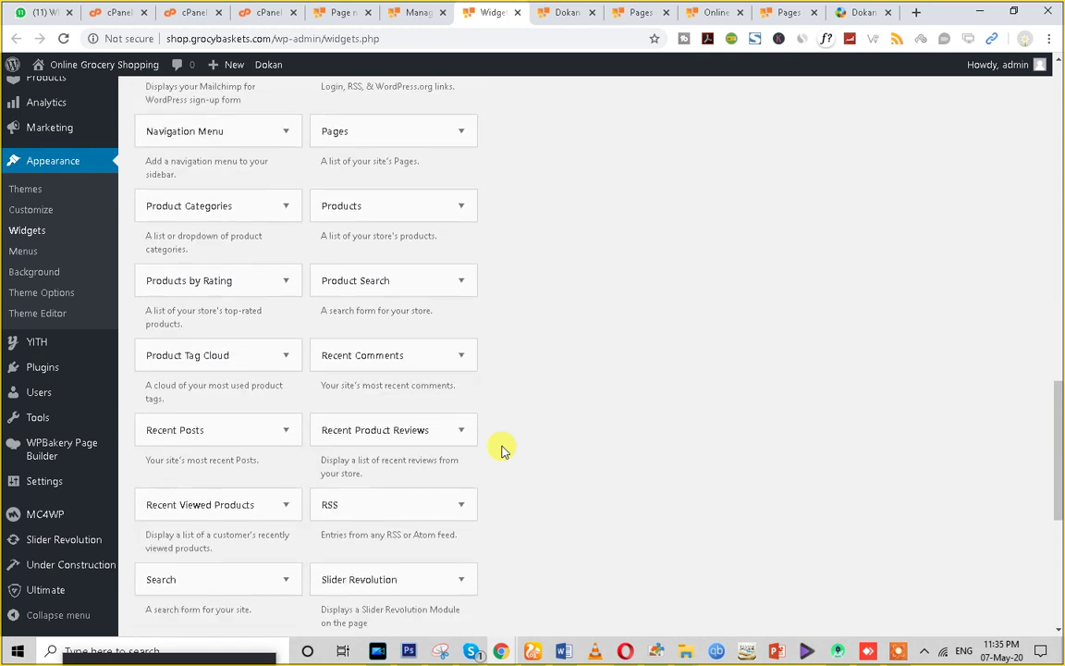
{"action": "scroll", "coordinate": [504, 451], "scroll_direction": "down", "scroll_amount": 2}
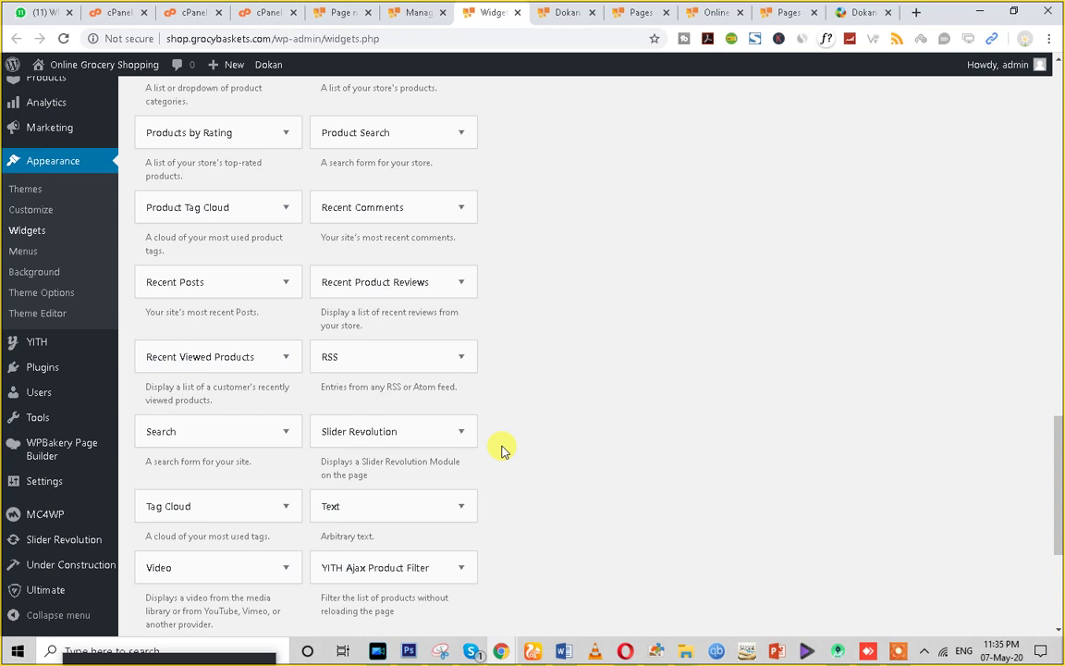
{"action": "scroll", "coordinate": [504, 450], "scroll_direction": "down", "scroll_amount": 3}
{"action": "scroll", "coordinate": [504, 450], "scroll_direction": "up", "scroll_amount": 8}
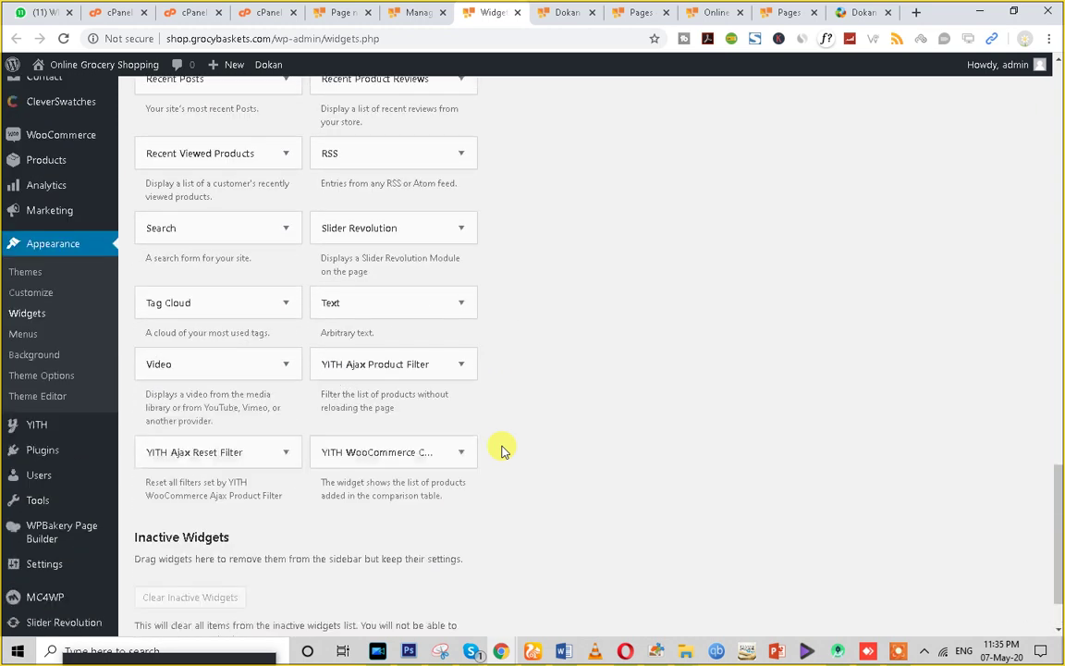
{"action": "scroll", "coordinate": [504, 450], "scroll_direction": "up", "scroll_amount": 4}
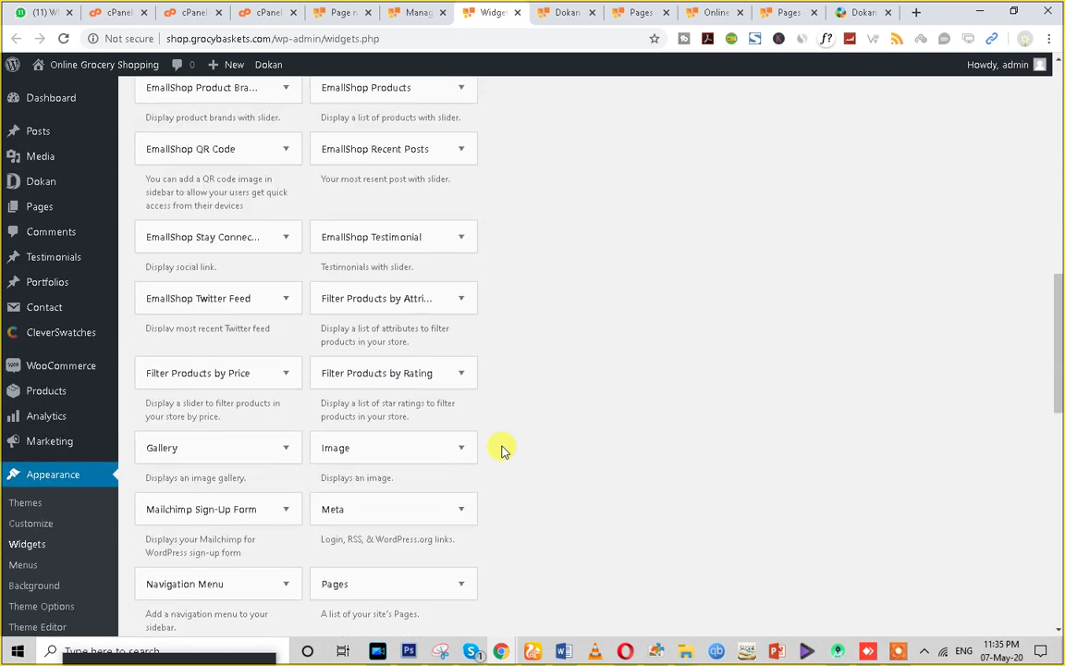
{"action": "scroll", "coordinate": [504, 451], "scroll_direction": "up", "scroll_amount": 5}
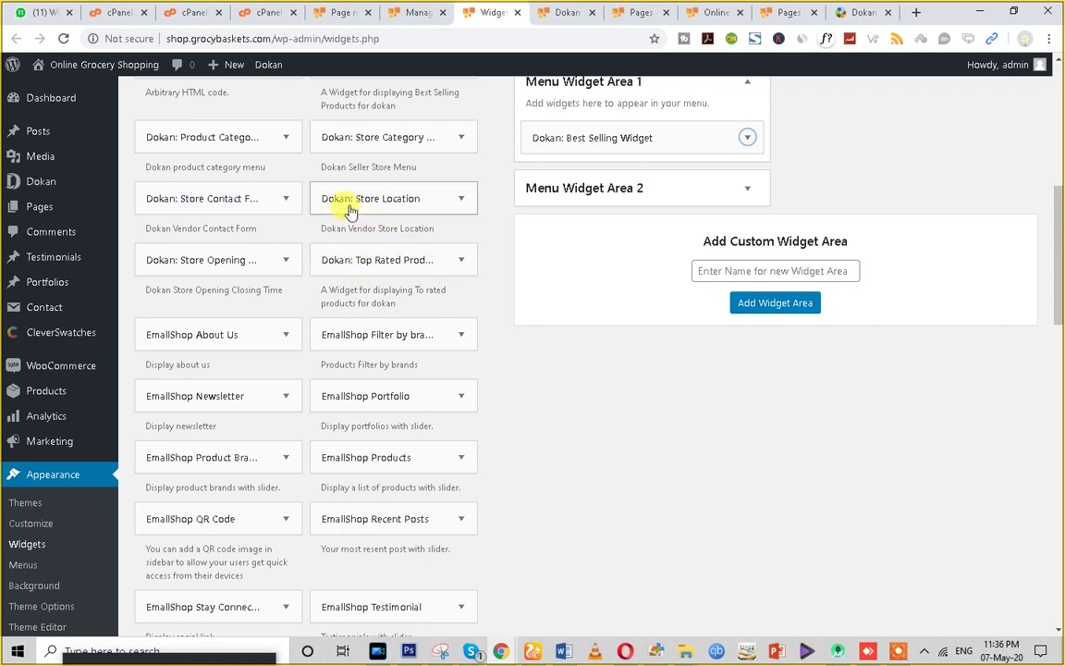
{"action": "left_click_drag", "start_coordinate": [327, 203], "coordinate": [595, 123]}
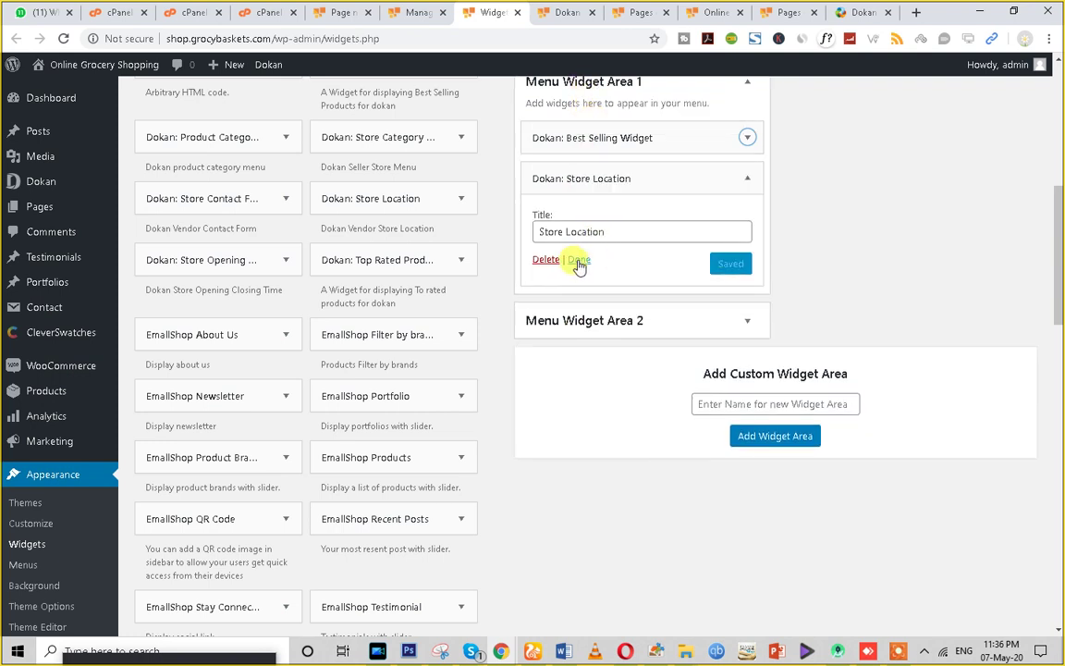
{"action": "left_click", "coordinate": [580, 260]}
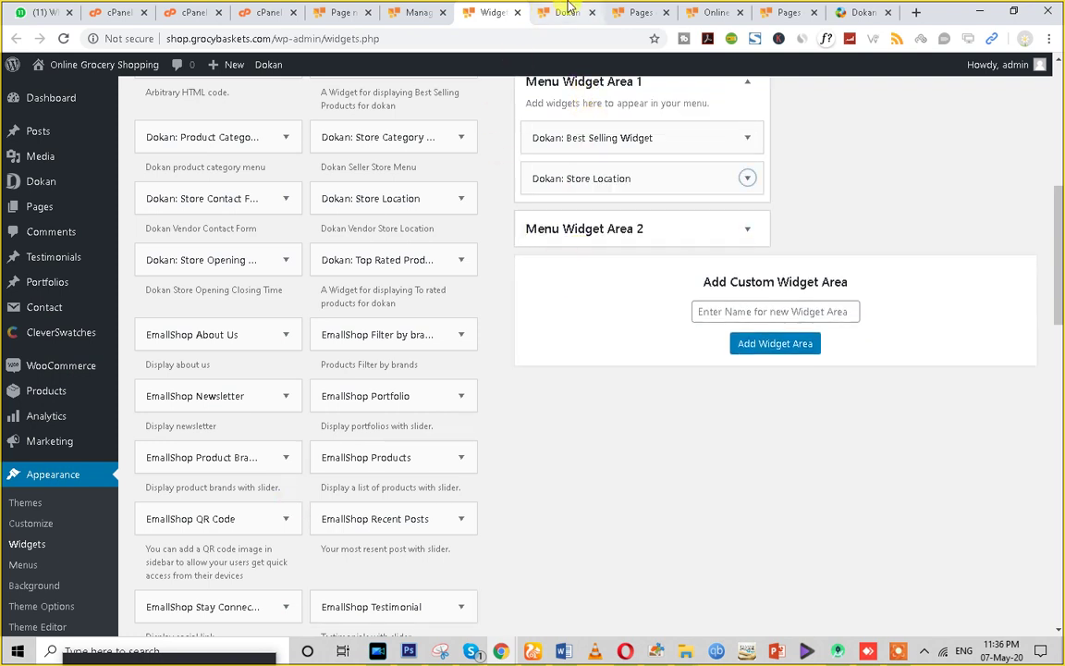
- Reload the GrocyBaskets storefront homepage and scroll through its sections
{"action": "left_click", "coordinate": [568, 12]}
{"action": "left_click", "coordinate": [642, 11]}
{"action": "left_click", "coordinate": [716, 10]}
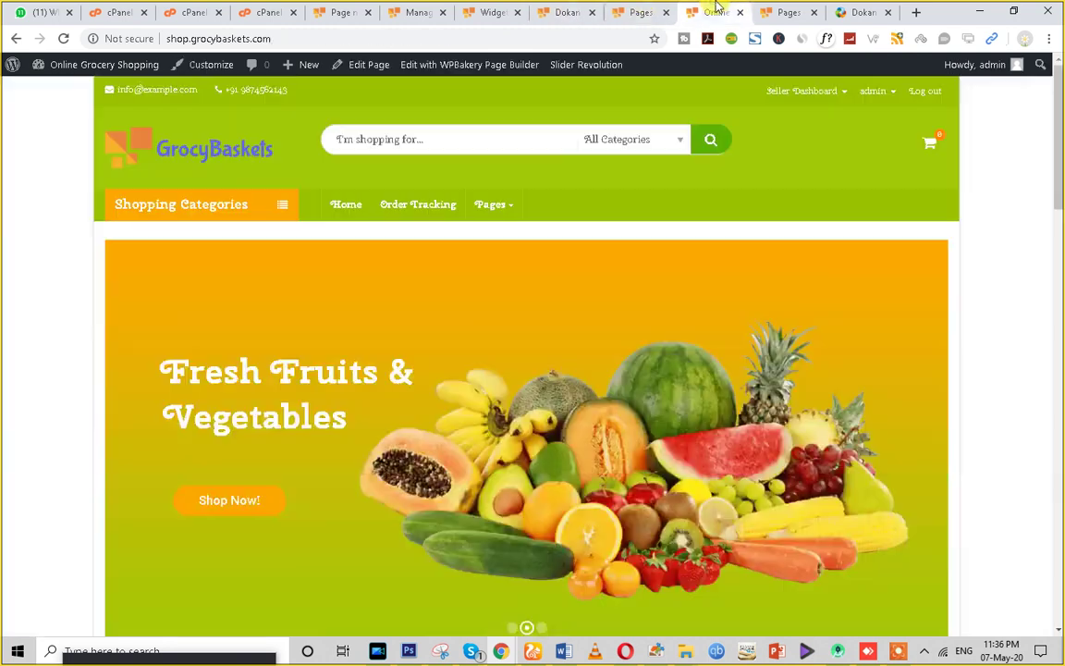
{"action": "left_click", "coordinate": [62, 40]}
{"action": "scroll", "coordinate": [198, 390], "scroll_direction": "down", "scroll_amount": 4}
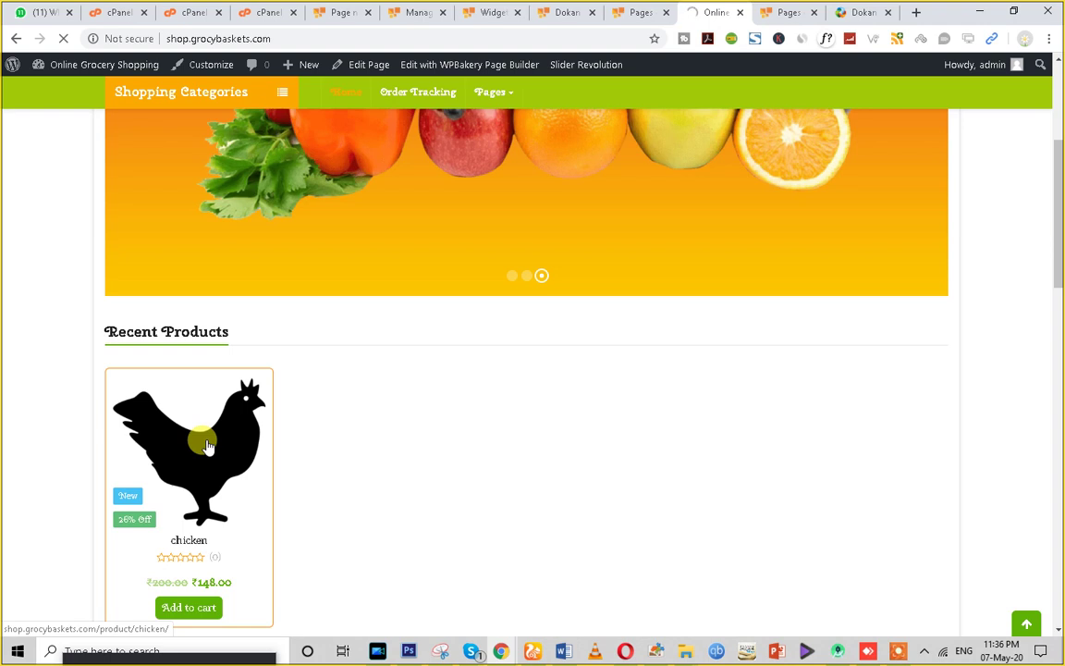
{"action": "left_click", "coordinate": [209, 446]}
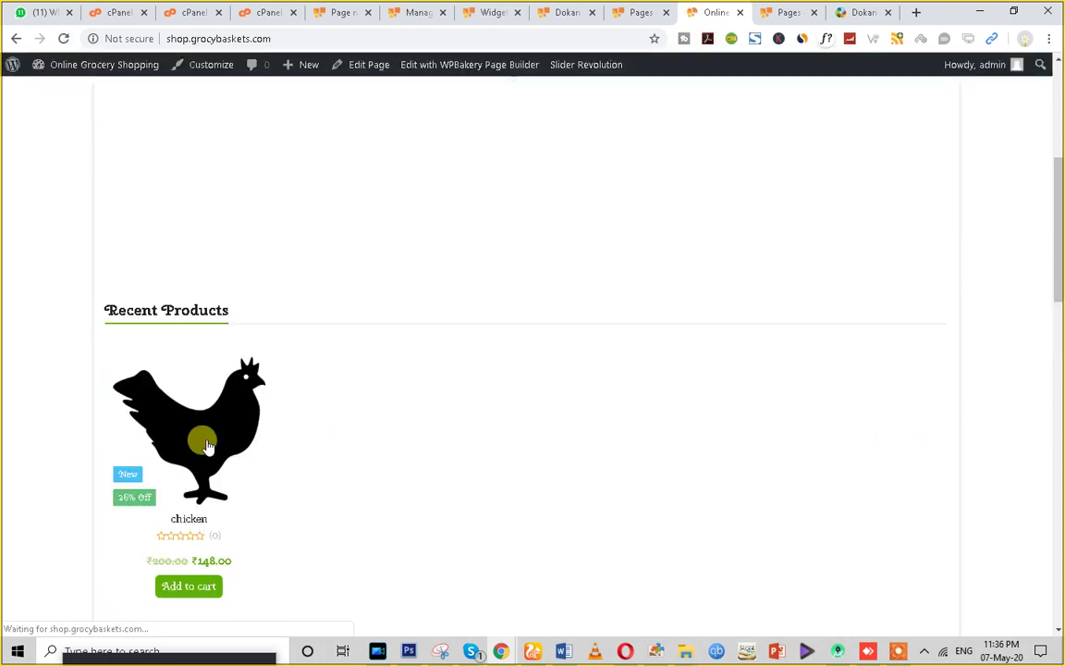
{"action": "scroll", "coordinate": [179, 428], "scroll_direction": "down", "scroll_amount": 8}
{"action": "scroll", "coordinate": [174, 431], "scroll_direction": "down", "scroll_amount": 1}
{"action": "scroll", "coordinate": [173, 431], "scroll_direction": "up", "scroll_amount": 4}
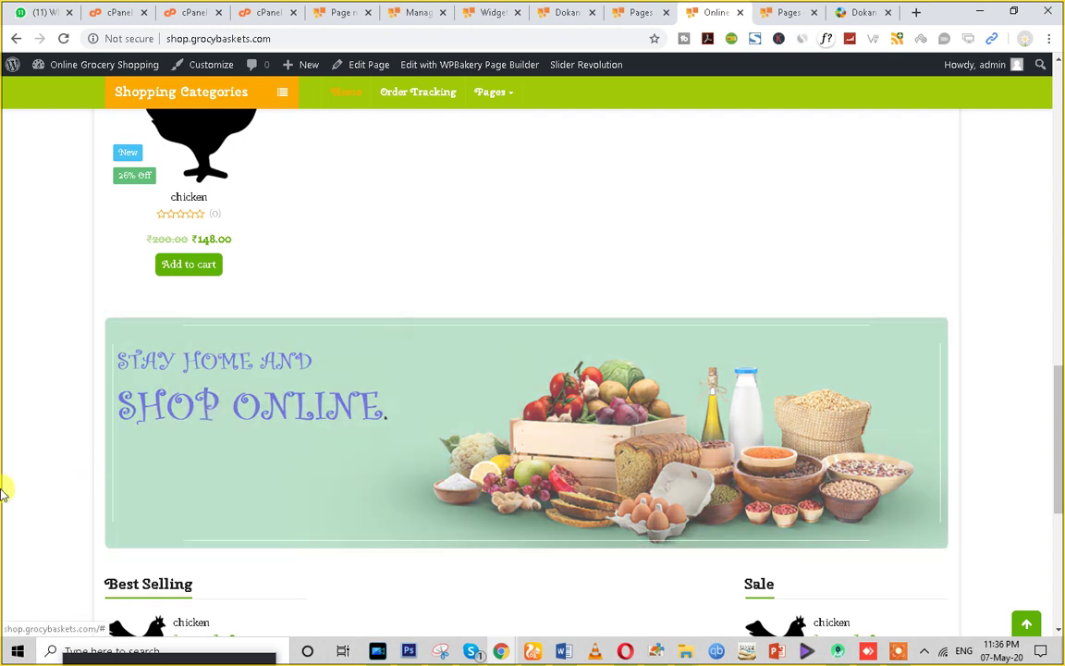
{"action": "scroll", "coordinate": [344, 340], "scroll_direction": "up", "scroll_amount": 2}
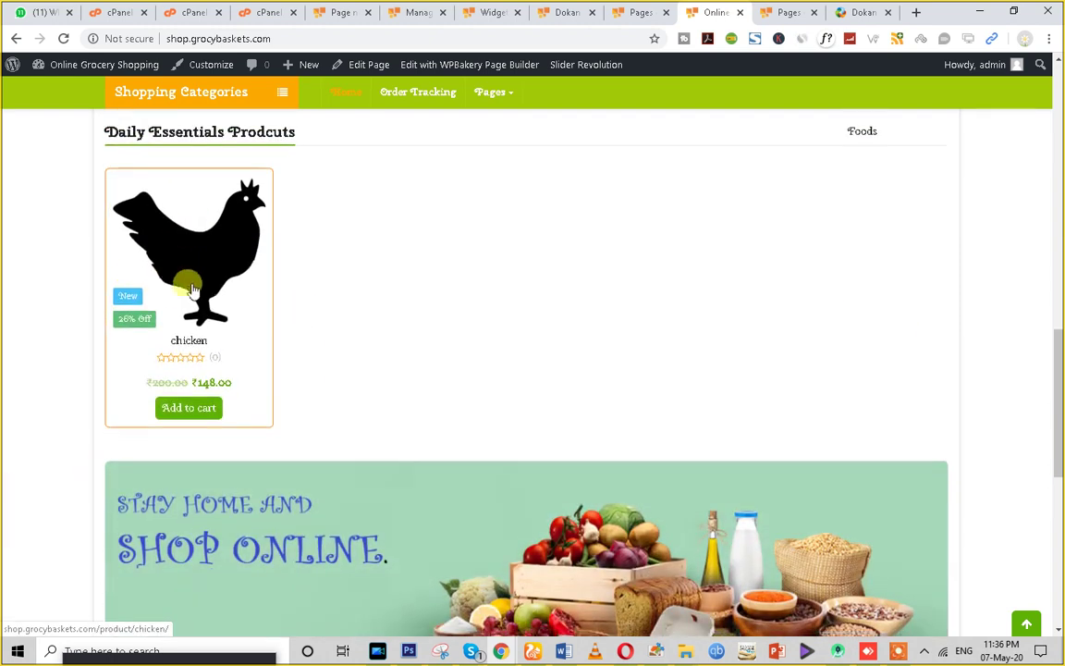
{"action": "scroll", "coordinate": [252, 395], "scroll_direction": "down", "scroll_amount": 3}
{"action": "scroll", "coordinate": [381, 396], "scroll_direction": "down", "scroll_amount": 4}
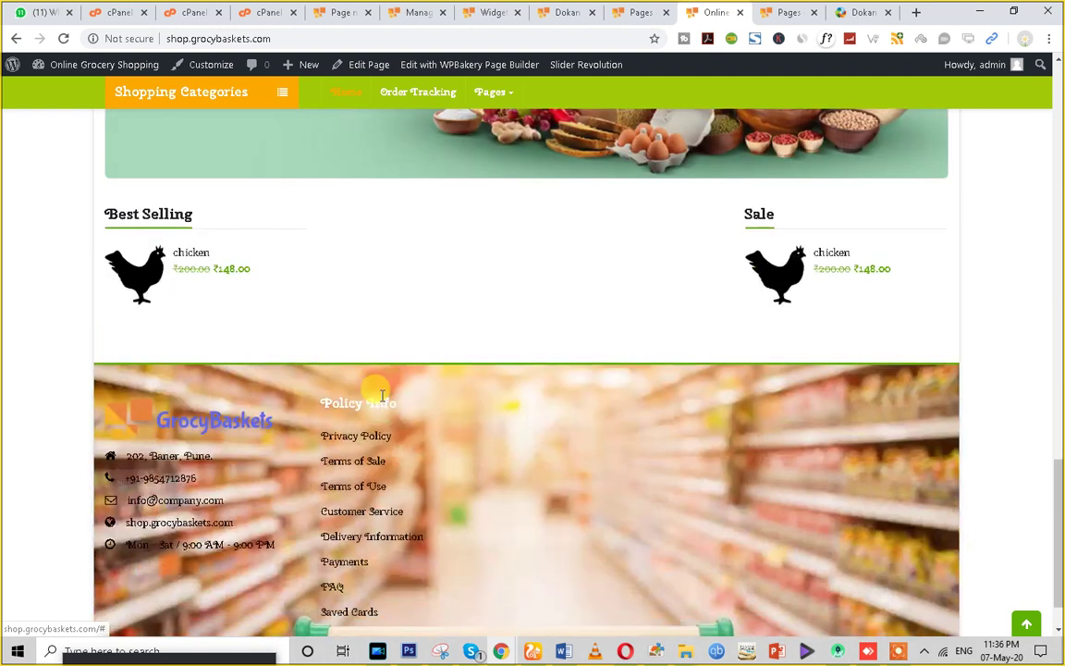
{"action": "scroll", "coordinate": [477, 406], "scroll_direction": "down", "scroll_amount": 1}
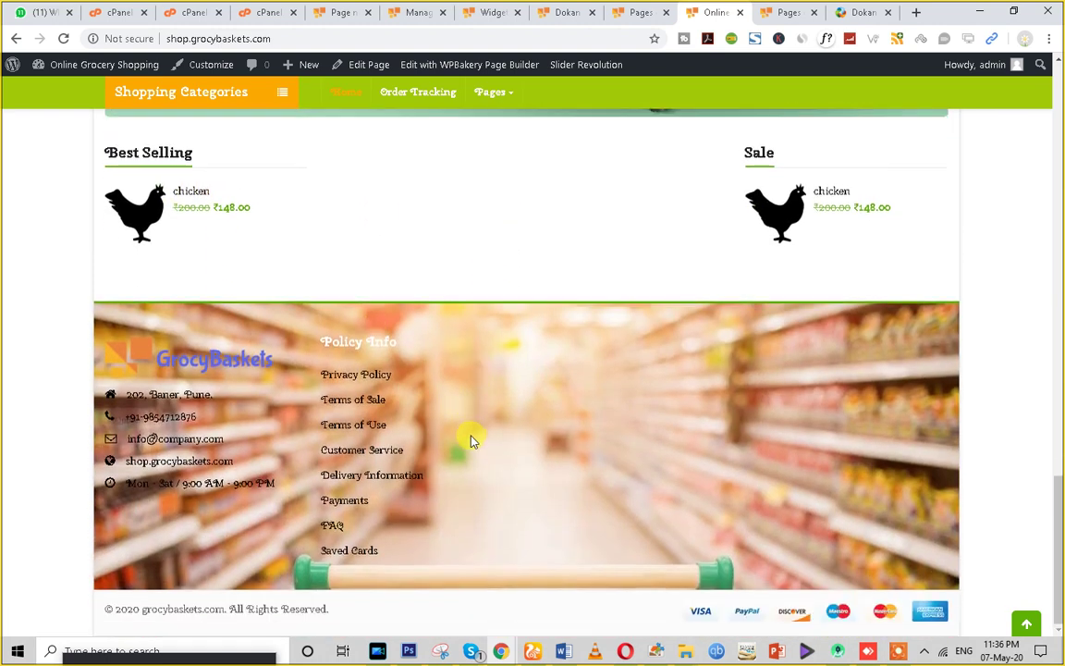
{"action": "scroll", "coordinate": [481, 406], "scroll_direction": "up", "scroll_amount": 4}
- Follow the Shop Online banner link and browse it, then return to the WordPress Pages list
{"action": "left_click", "coordinate": [442, 326]}
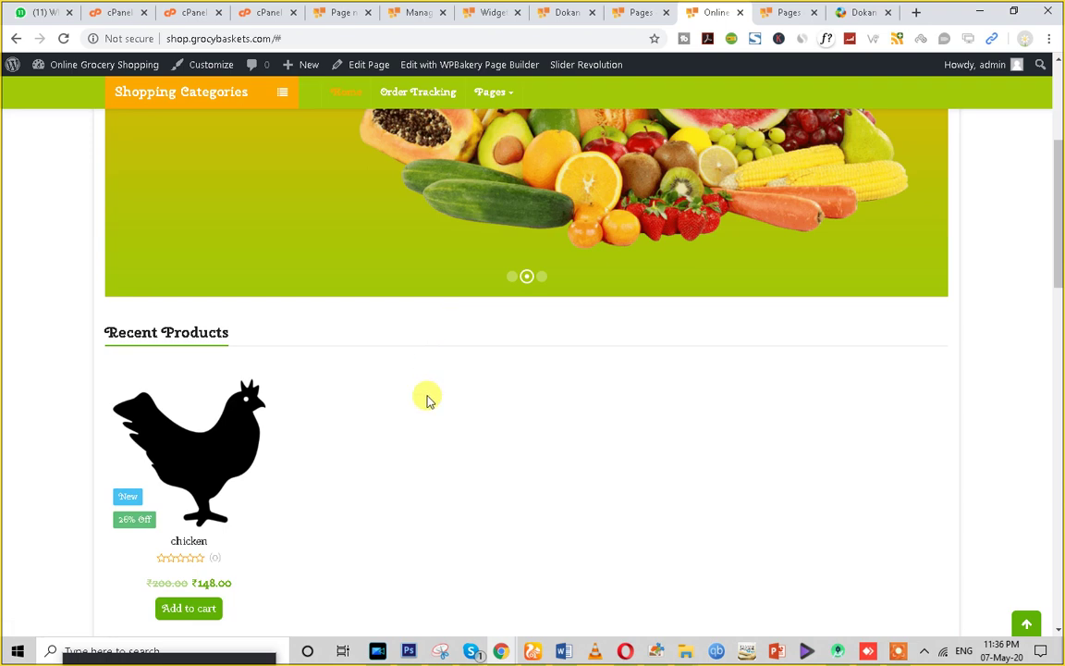
{"action": "scroll", "coordinate": [428, 397], "scroll_direction": "down", "scroll_amount": 6}
{"action": "scroll", "coordinate": [217, 430], "scroll_direction": "down", "scroll_amount": 3}
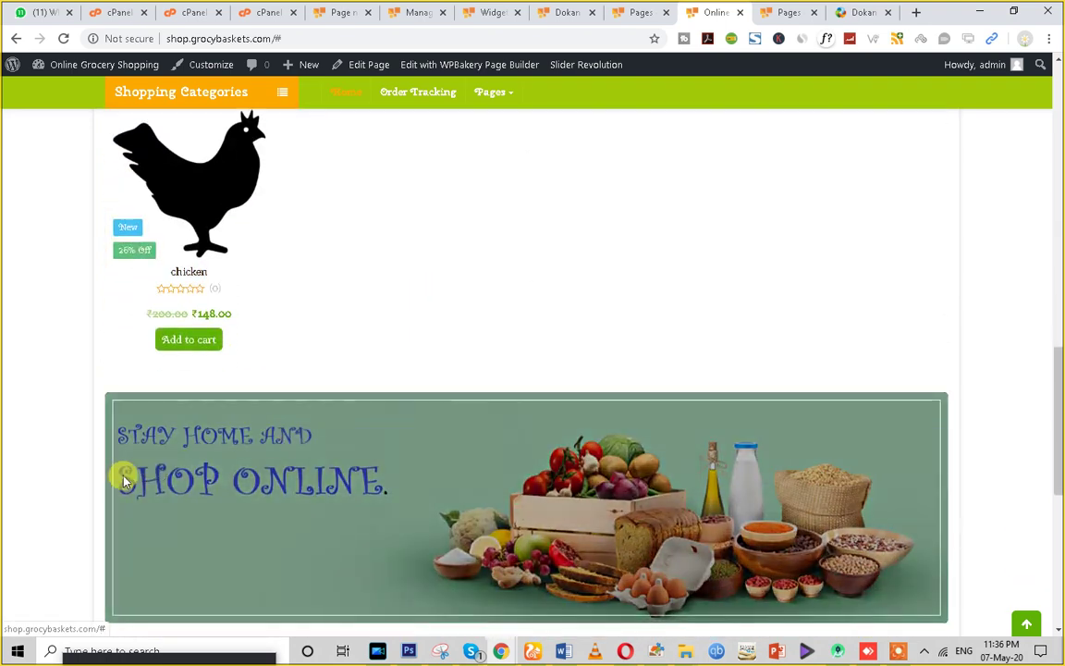
{"action": "left_click", "coordinate": [116, 463]}
{"action": "scroll", "coordinate": [472, 453], "scroll_direction": "down", "scroll_amount": 6}
{"action": "scroll", "coordinate": [448, 499], "scroll_direction": "down", "scroll_amount": 8}
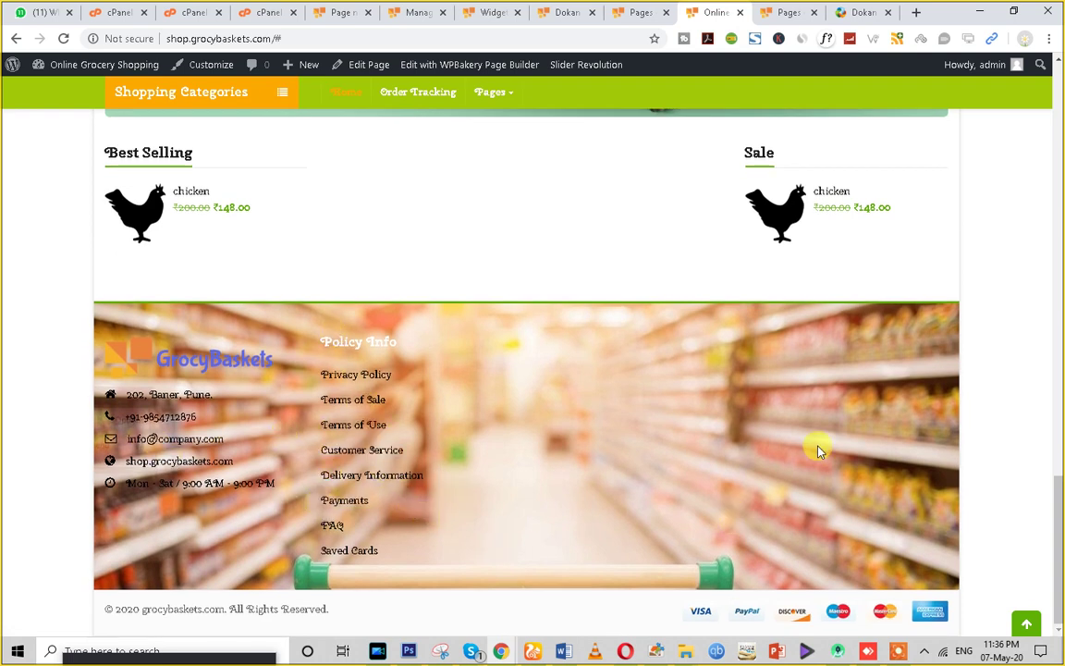
{"action": "scroll", "coordinate": [901, 453], "scroll_direction": "up", "scroll_amount": 5}
{"action": "scroll", "coordinate": [901, 453], "scroll_direction": "up", "scroll_amount": 12}
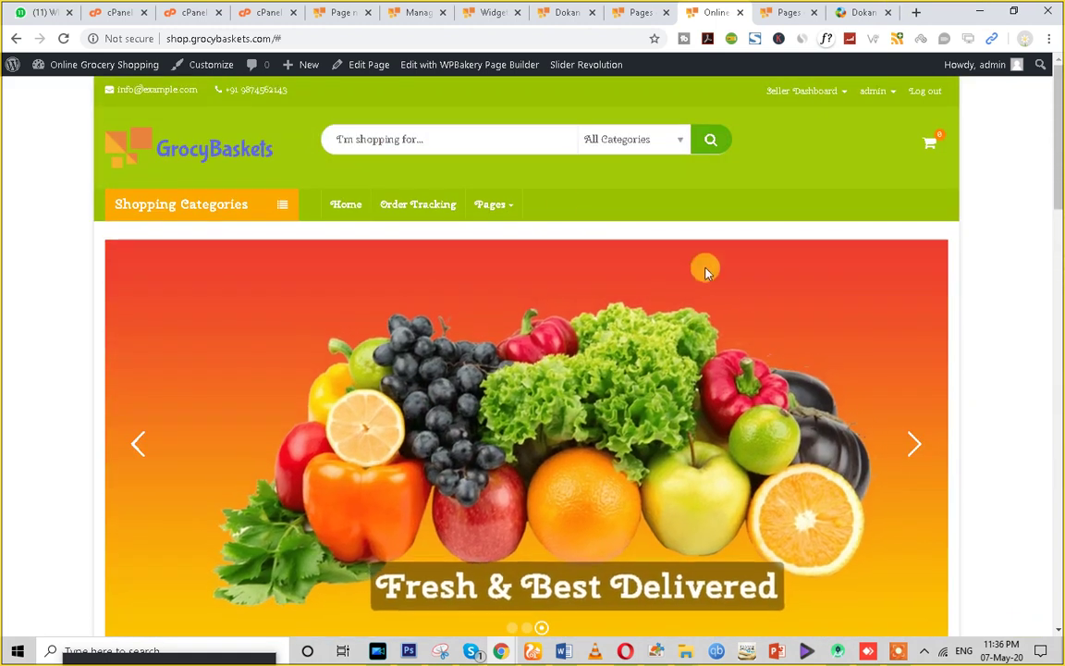
{"action": "left_click", "coordinate": [642, 12]}
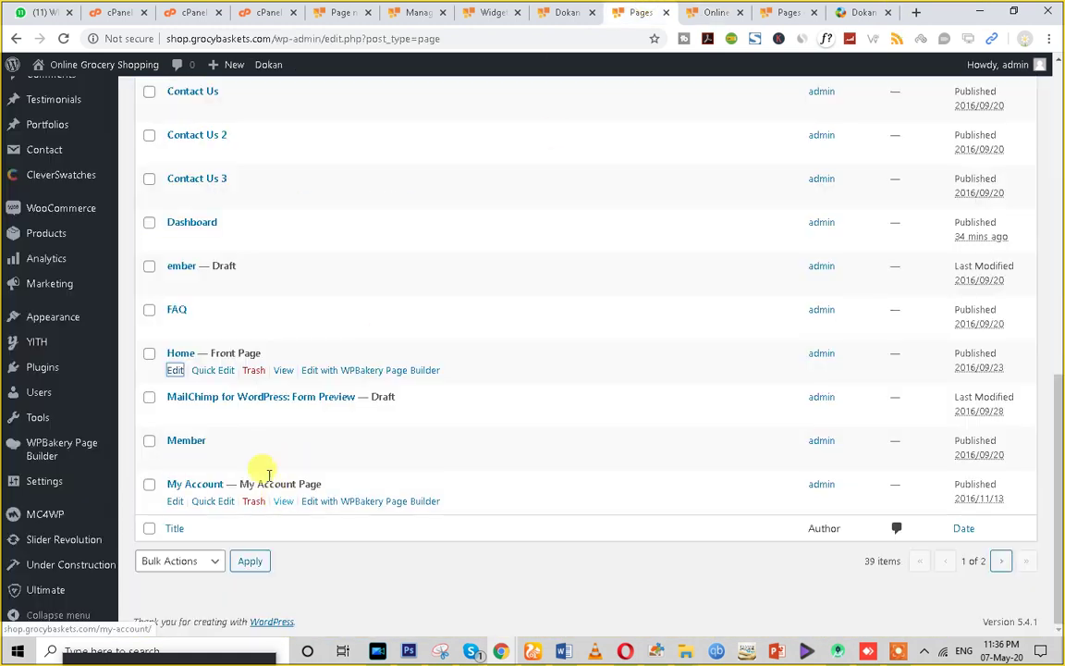
- Colour 'items in cart with vendor' green in Word, then bring up the My Account login page
{"action": "left_click", "coordinate": [566, 652]}
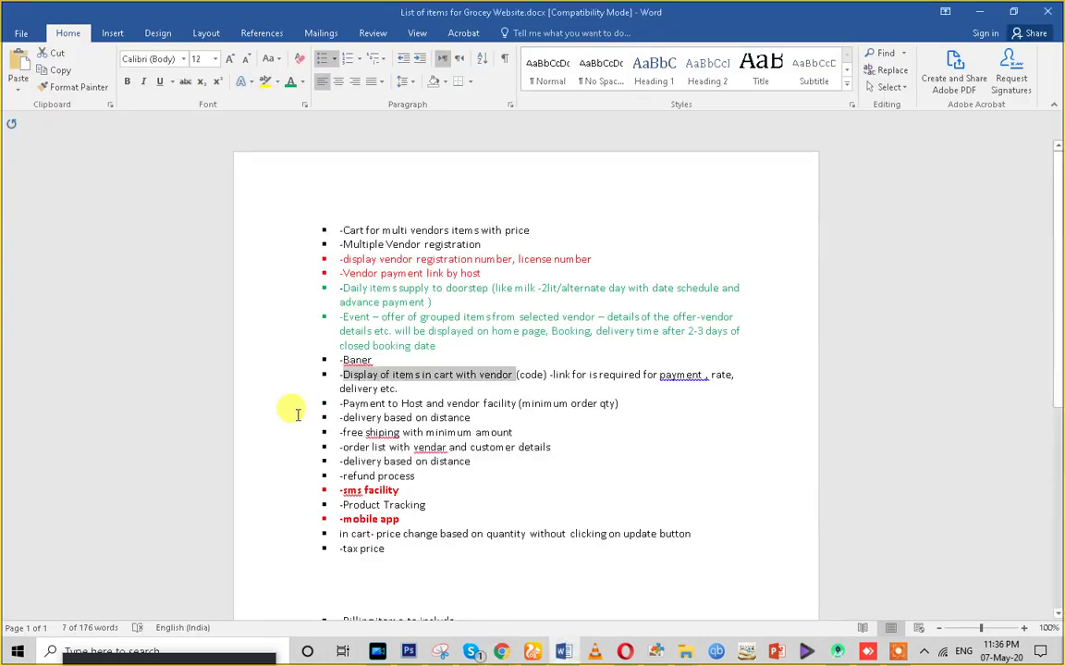
{"action": "left_click", "coordinate": [430, 375]}
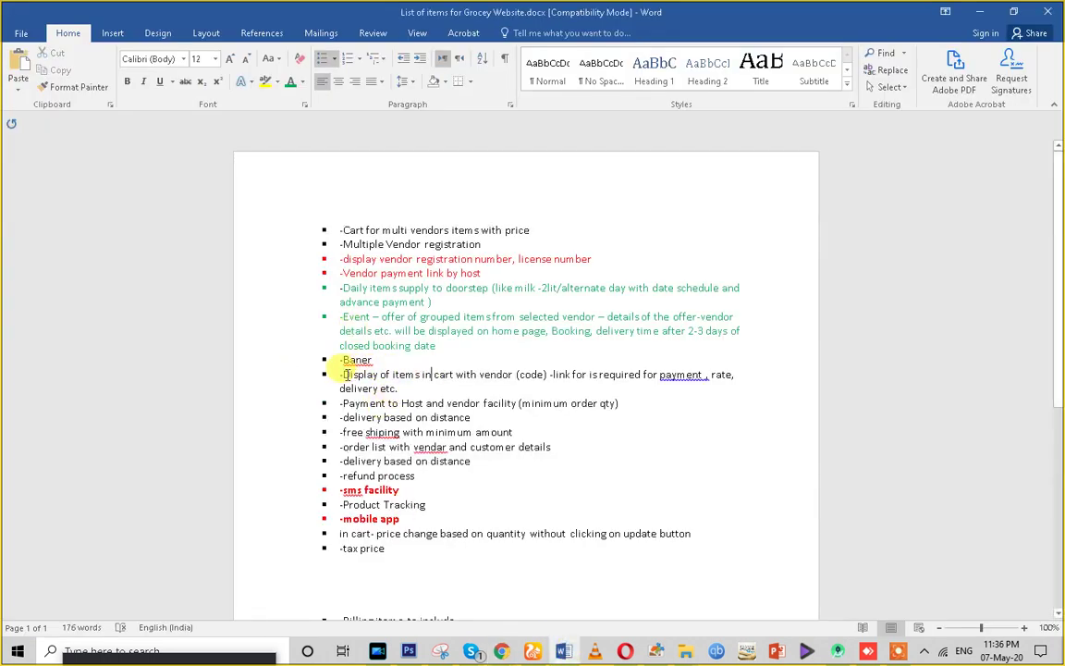
{"action": "left_click_drag", "start_coordinate": [393, 375], "coordinate": [514, 375]}
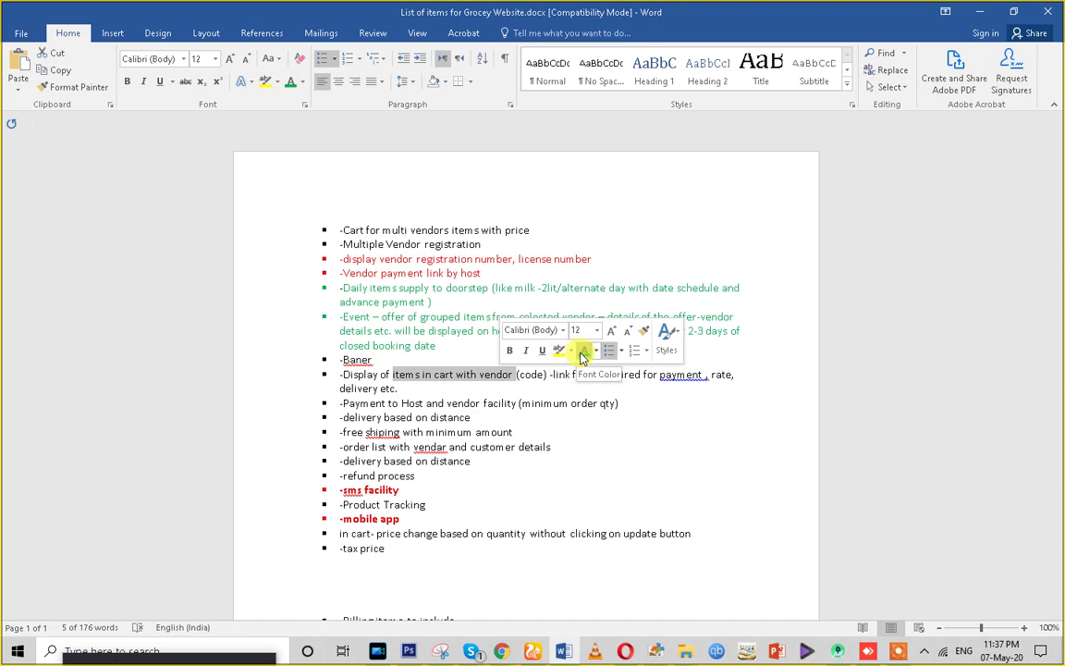
{"action": "left_click", "coordinate": [582, 353]}
{"action": "left_click", "coordinate": [440, 374]}
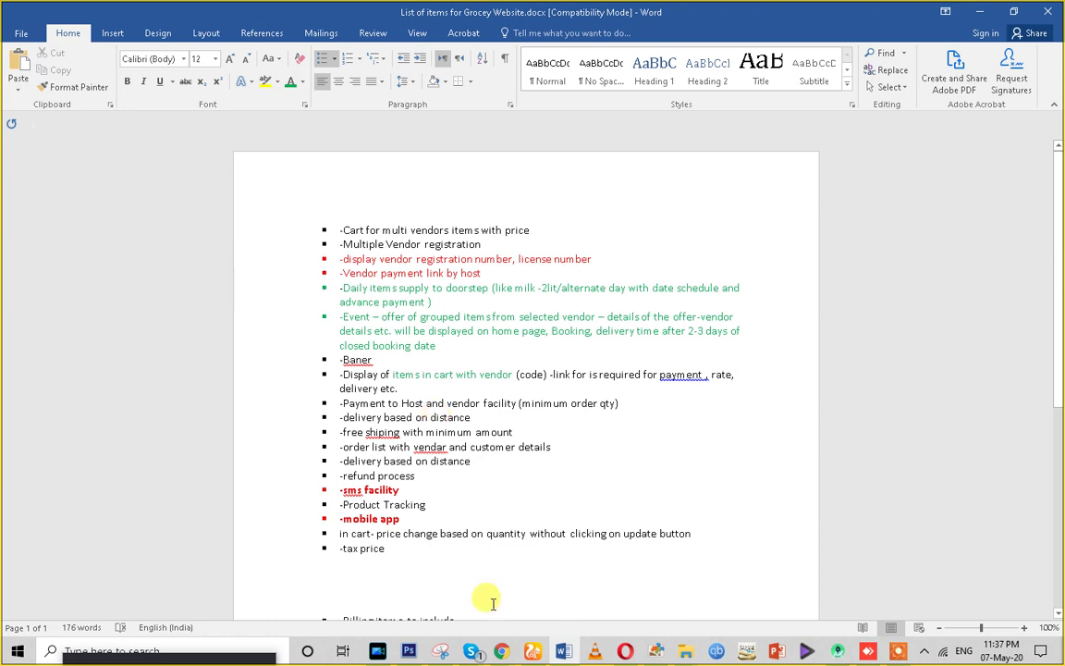
{"action": "mouse_move", "coordinate": [500, 650]}
{"action": "left_click", "coordinate": [416, 609]}
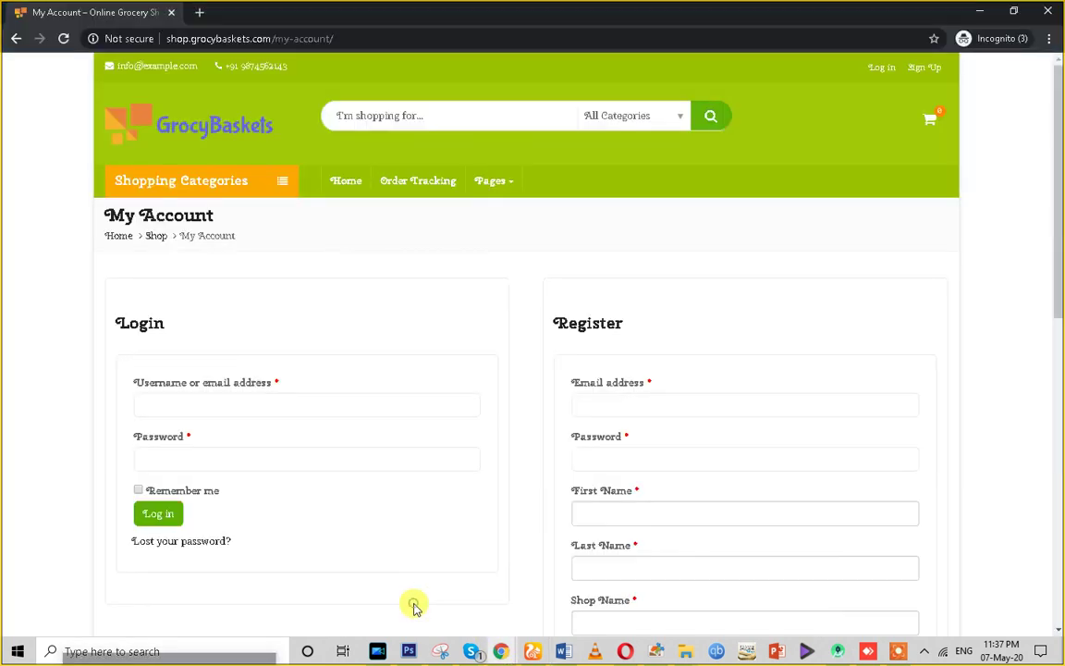
- Go back to the GrocyBaskets storefront tab and reload its homepage
{"action": "left_click", "coordinate": [321, 611]}
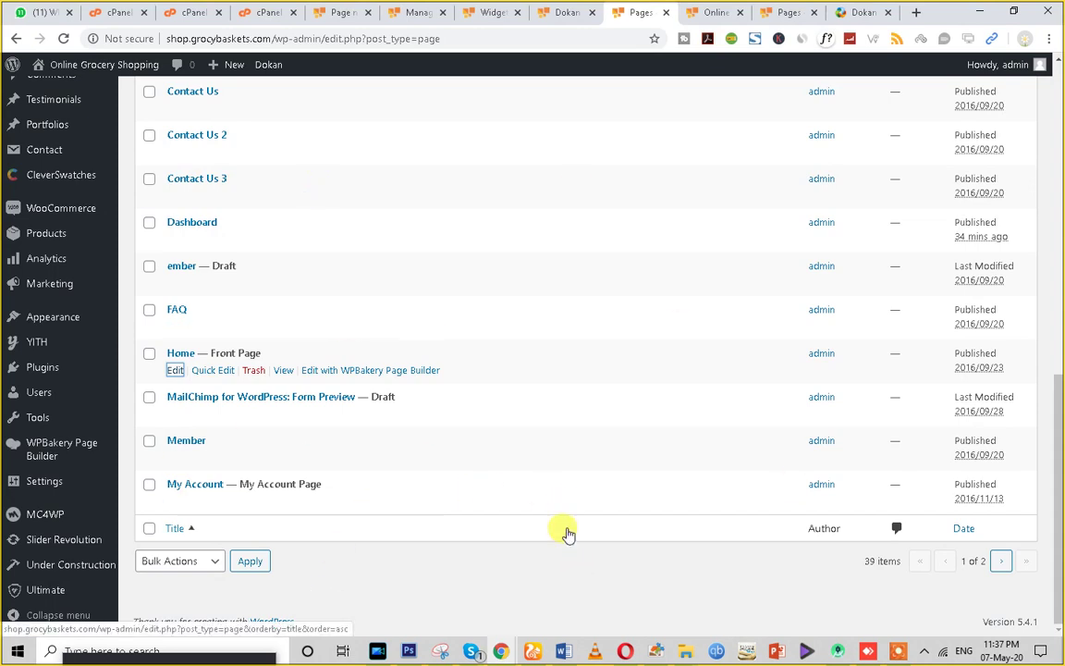
{"action": "left_click", "coordinate": [714, 12]}
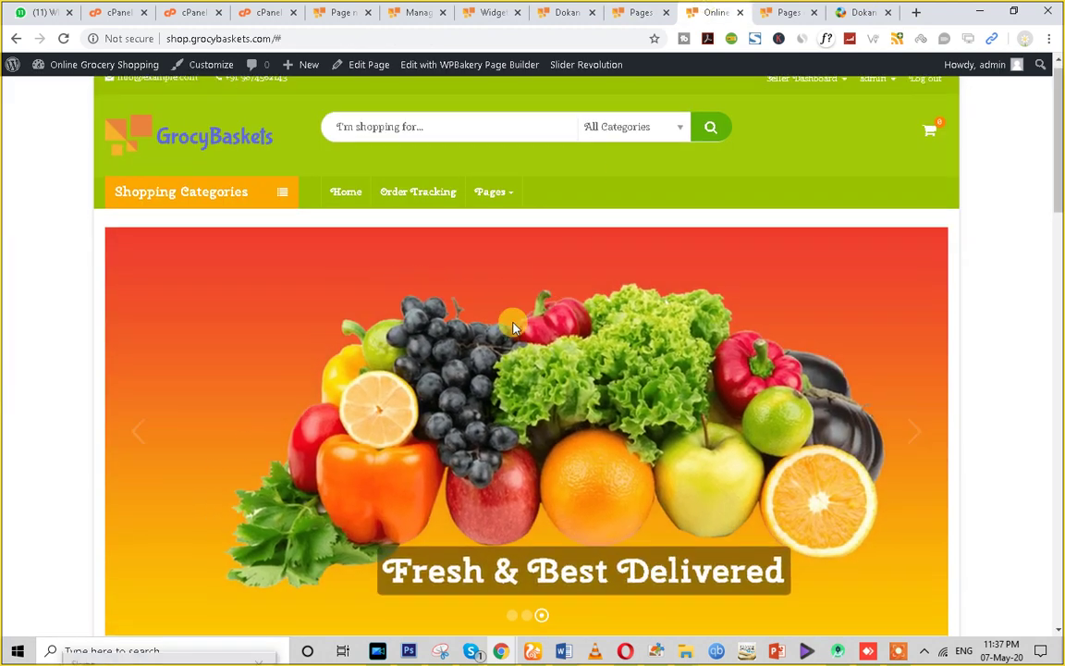
{"action": "scroll", "coordinate": [514, 328], "scroll_direction": "down", "scroll_amount": 20}
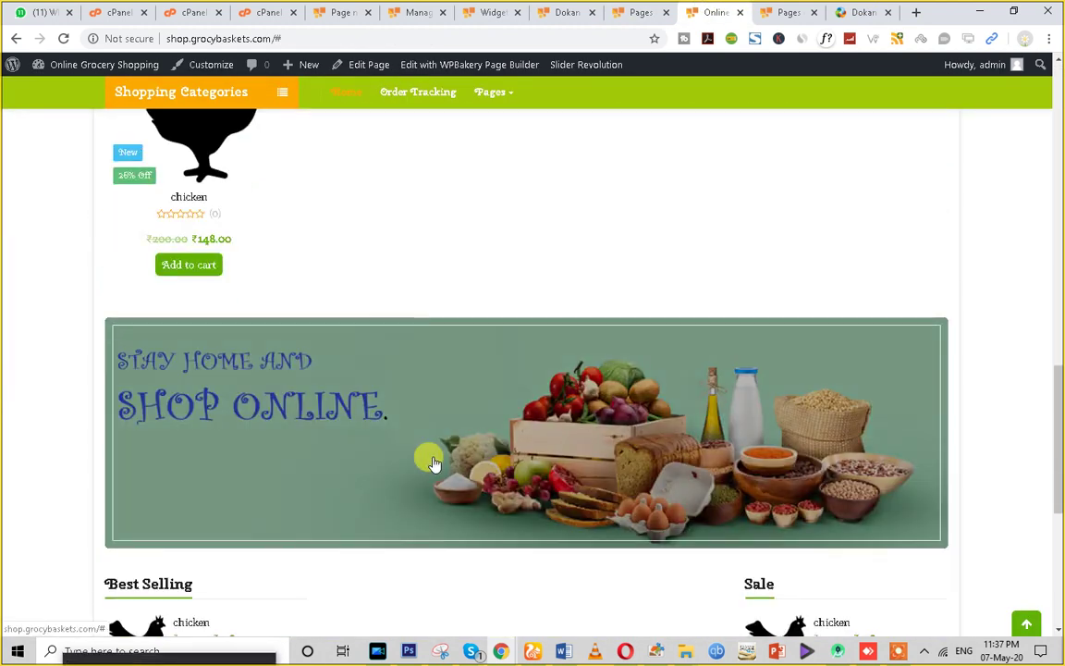
{"action": "left_click", "coordinate": [63, 37]}
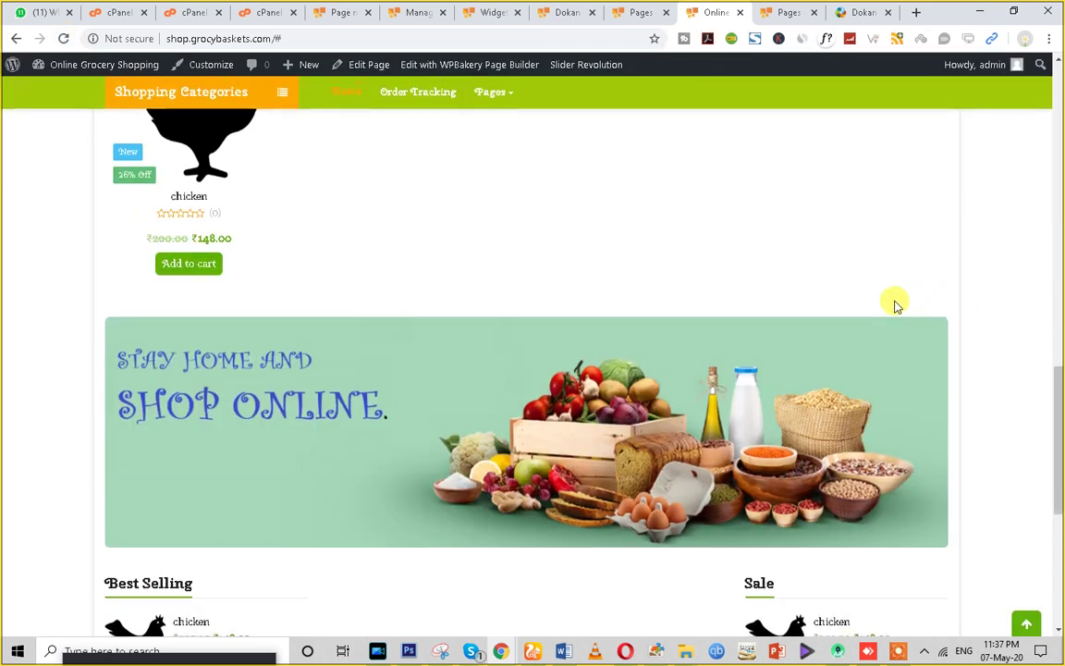
{"action": "scroll", "coordinate": [894, 303], "scroll_direction": "down", "scroll_amount": 5}
{"action": "scroll", "coordinate": [894, 303], "scroll_direction": "up", "scroll_amount": 20}
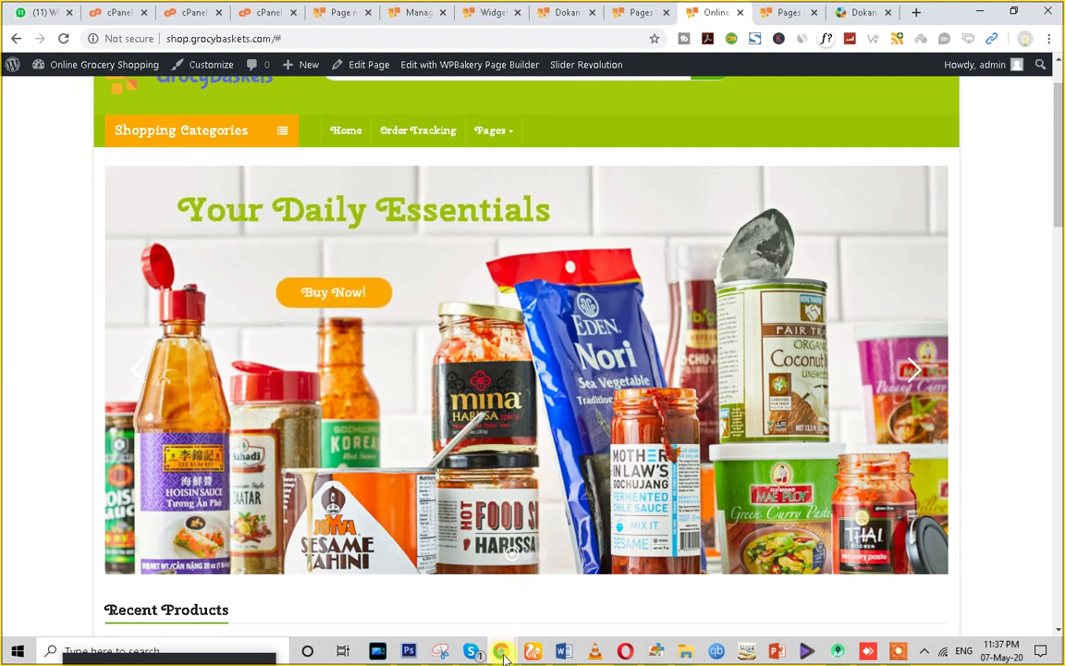
- Search the storefront for 'abc' and confirm that no products match
{"action": "mouse_move", "coordinate": [502, 654]}
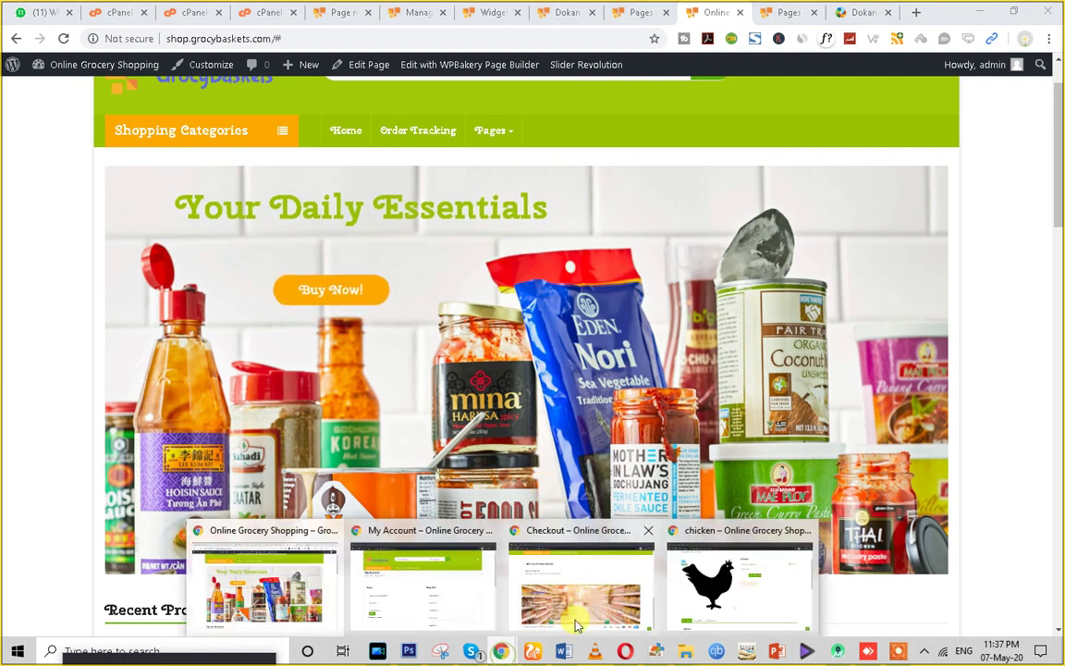
{"action": "left_click", "coordinate": [570, 614]}
{"action": "scroll", "coordinate": [594, 607], "scroll_direction": "up", "scroll_amount": 15}
{"action": "scroll", "coordinate": [581, 154], "scroll_direction": "up", "scroll_amount": 1}
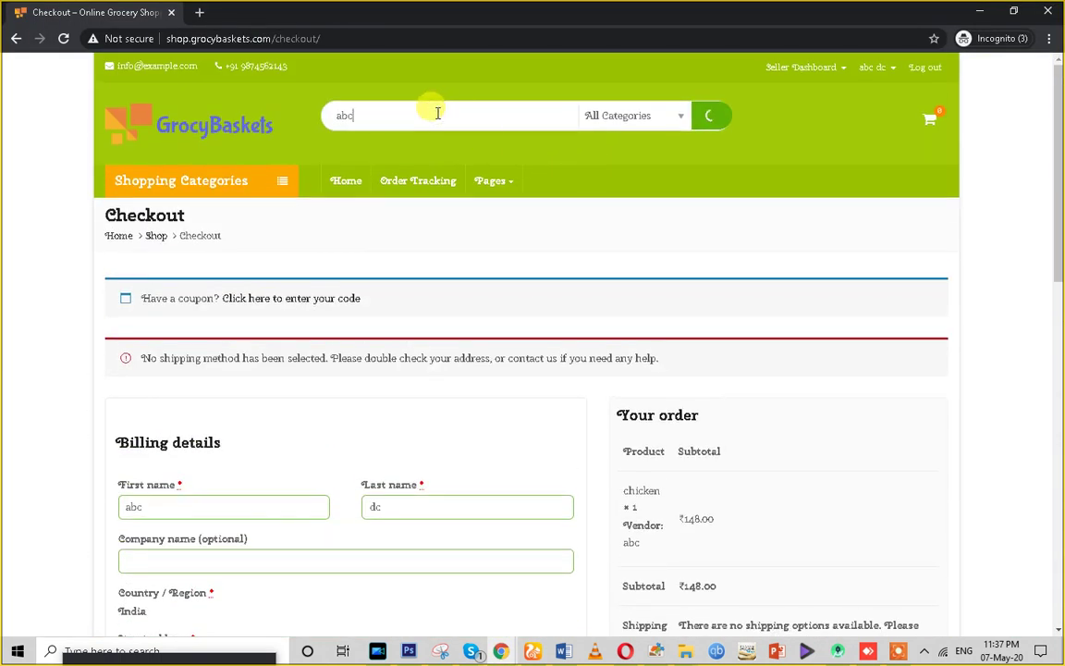
{"action": "key", "text": "Return"}
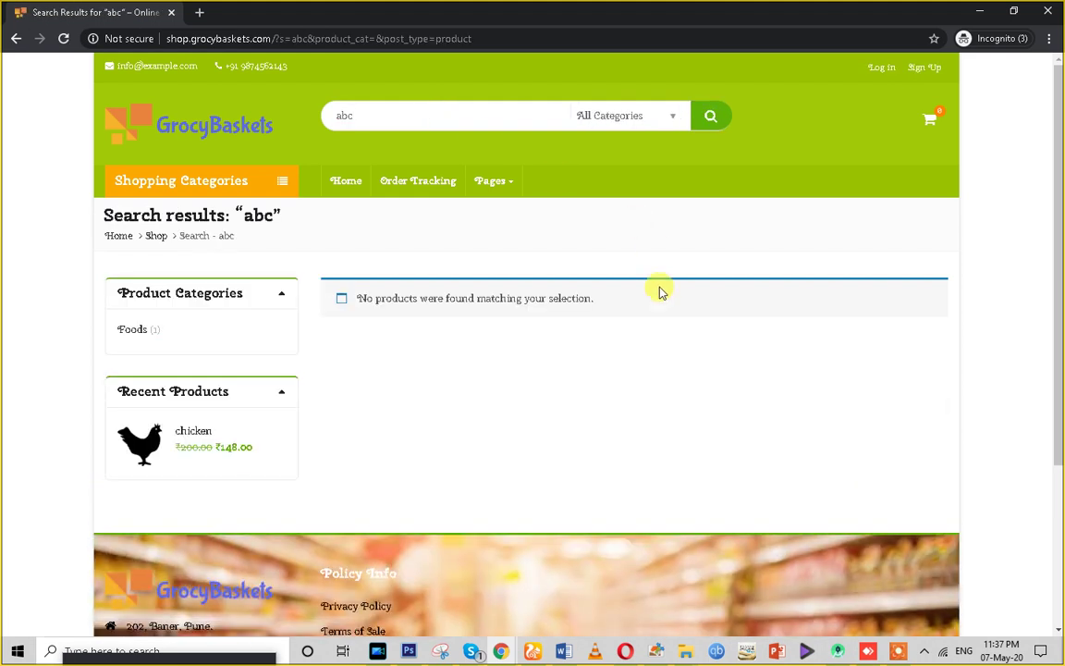
{"action": "scroll", "coordinate": [664, 305], "scroll_direction": "down", "scroll_amount": 1}
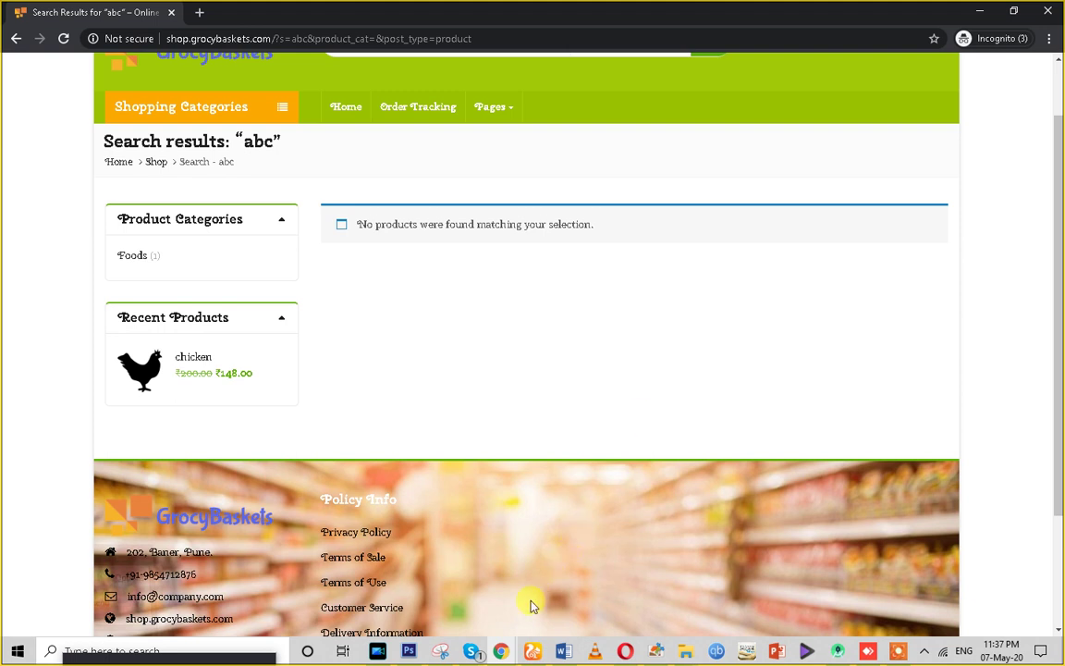
- Return to the store home page and open the chicken product from Recent Products
{"action": "mouse_move", "coordinate": [500, 651]}
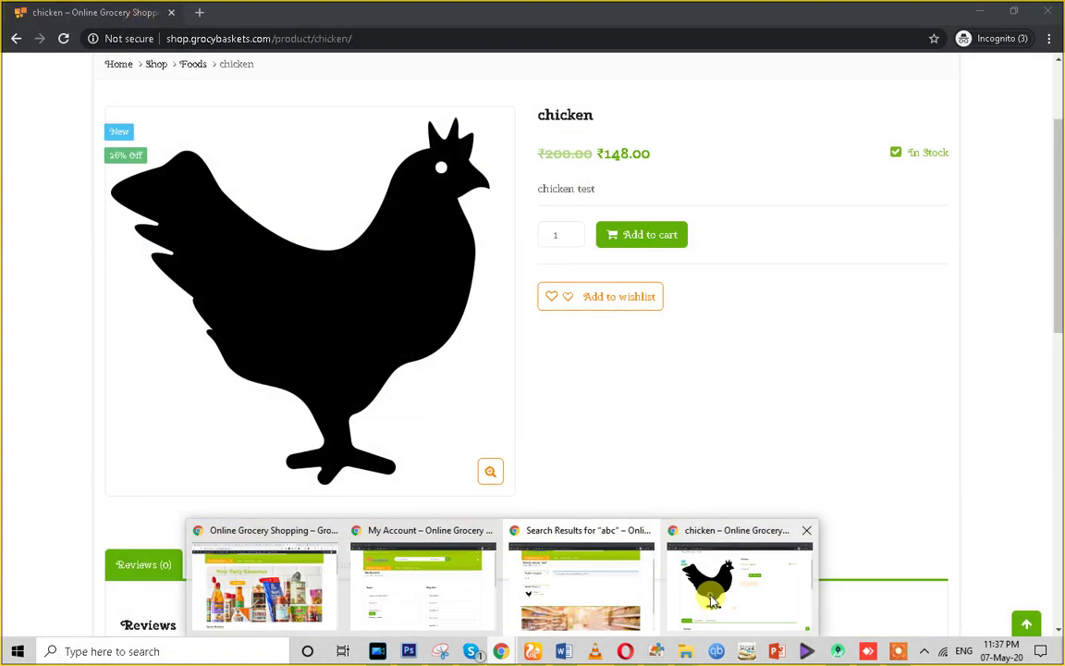
{"action": "left_click", "coordinate": [712, 601]}
{"action": "scroll", "coordinate": [280, 307], "scroll_direction": "up", "scroll_amount": 2}
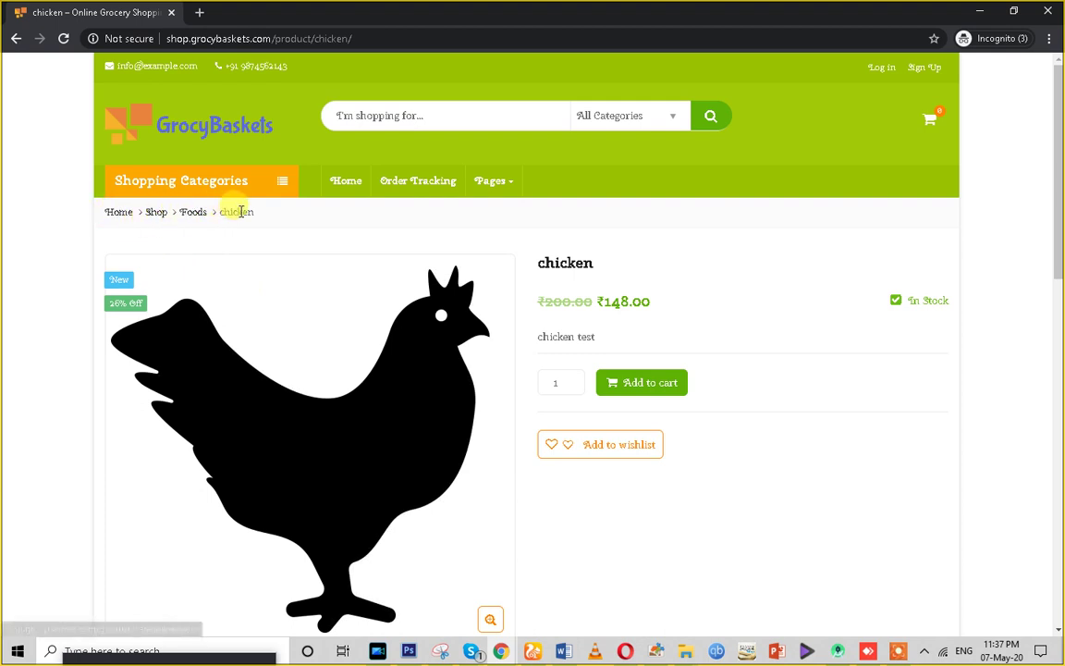
{"action": "left_click", "coordinate": [120, 213]}
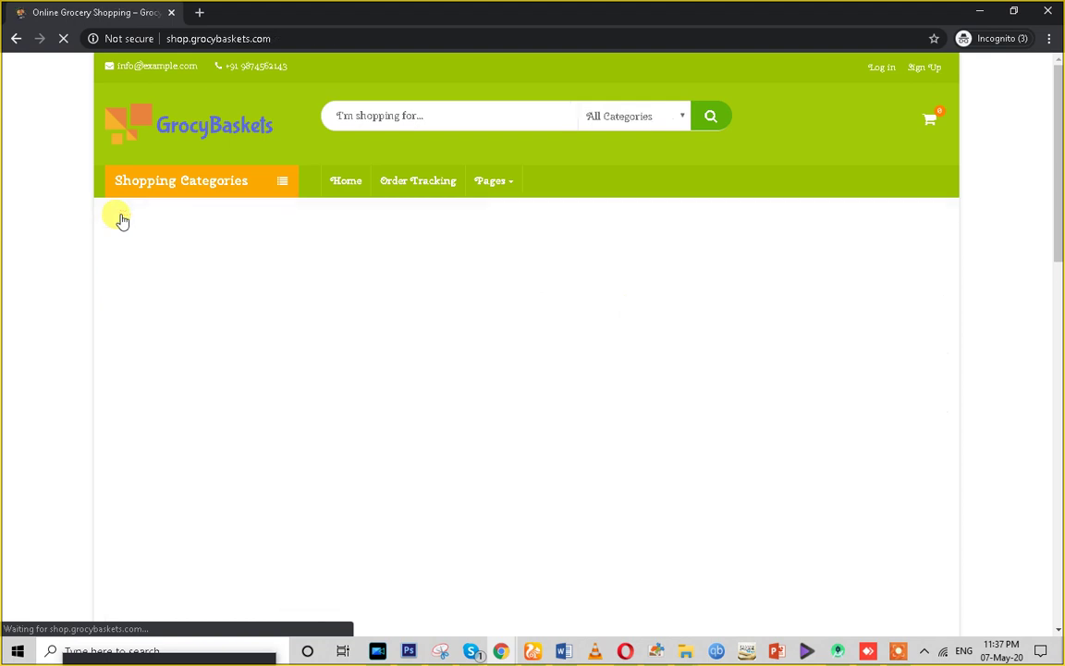
{"action": "scroll", "coordinate": [696, 275], "scroll_direction": "down", "scroll_amount": 5}
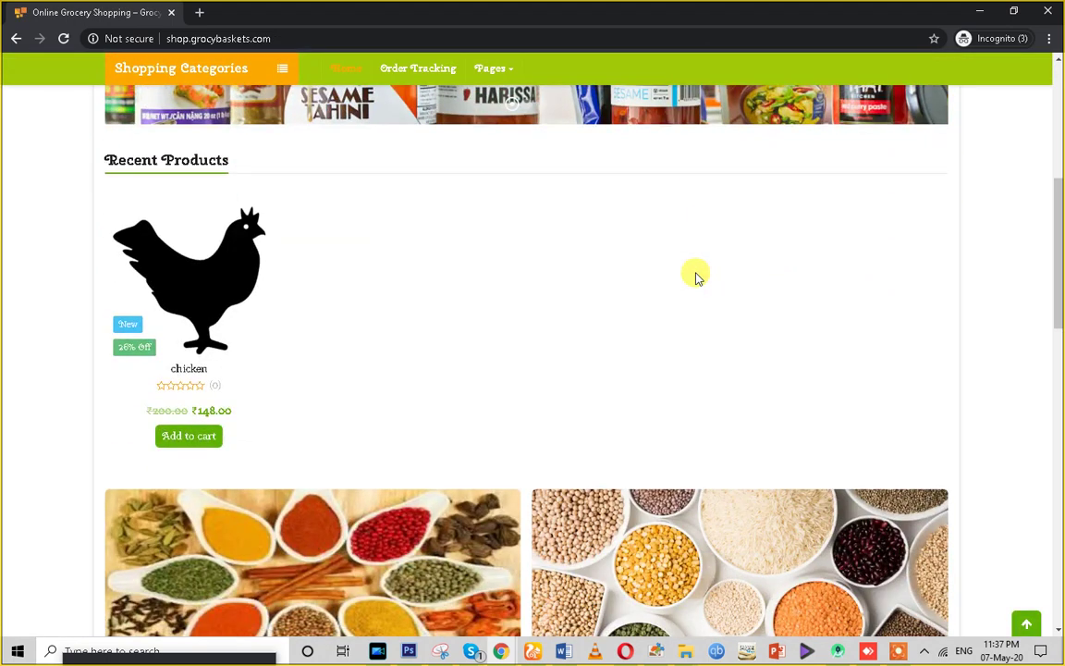
{"action": "scroll", "coordinate": [696, 275], "scroll_direction": "down", "scroll_amount": 6}
{"action": "scroll", "coordinate": [696, 275], "scroll_direction": "down", "scroll_amount": 3}
{"action": "scroll", "coordinate": [696, 276], "scroll_direction": "up", "scroll_amount": 3}
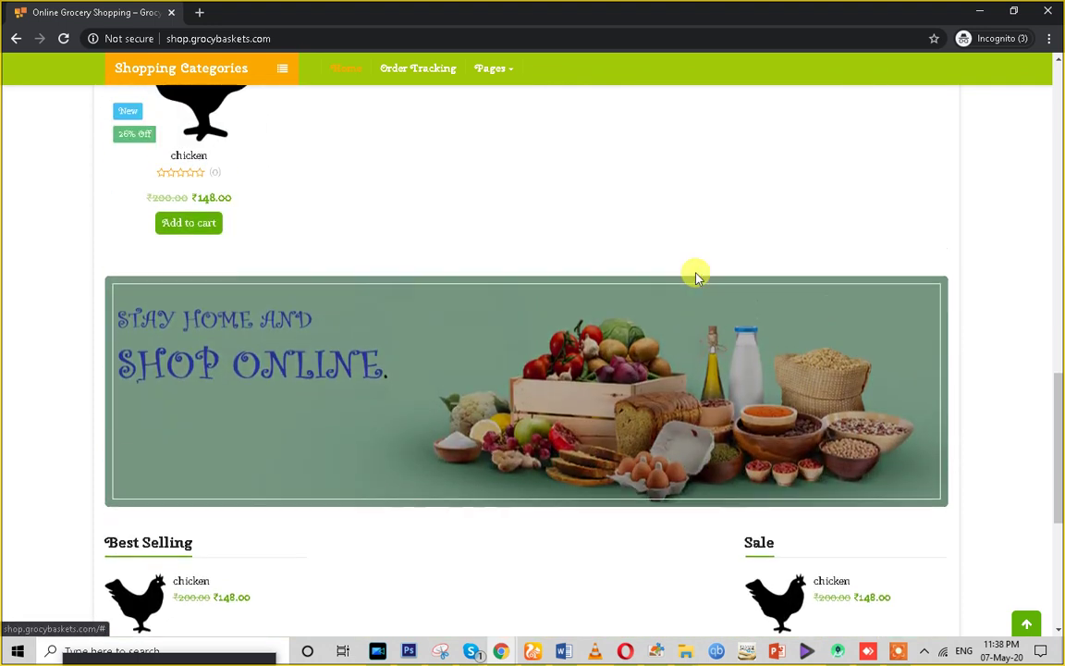
{"action": "left_click", "coordinate": [203, 259]}
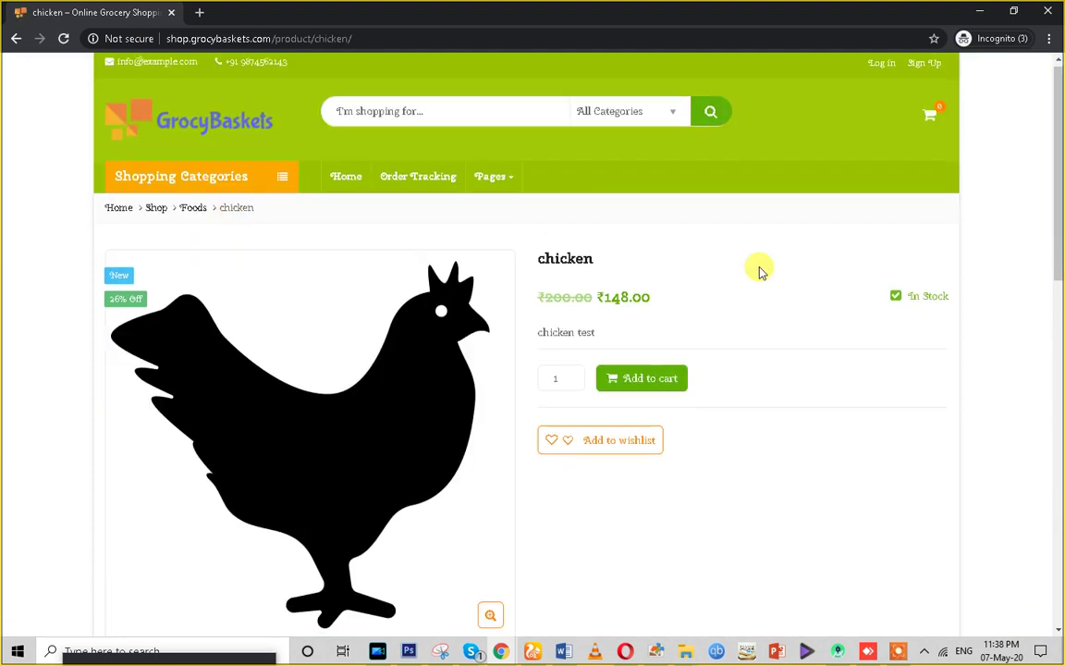
- Show the chicken product's Vendor Info tab and select the vendor details text
{"action": "scroll", "coordinate": [560, 432], "scroll_direction": "down", "scroll_amount": 2}
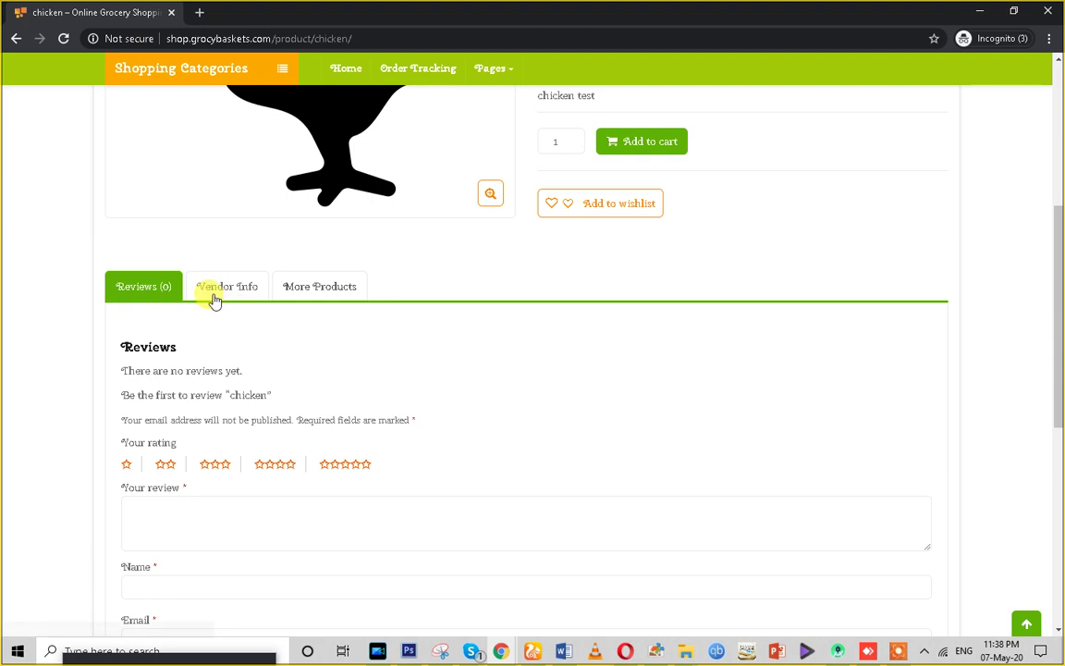
{"action": "left_click", "coordinate": [213, 298]}
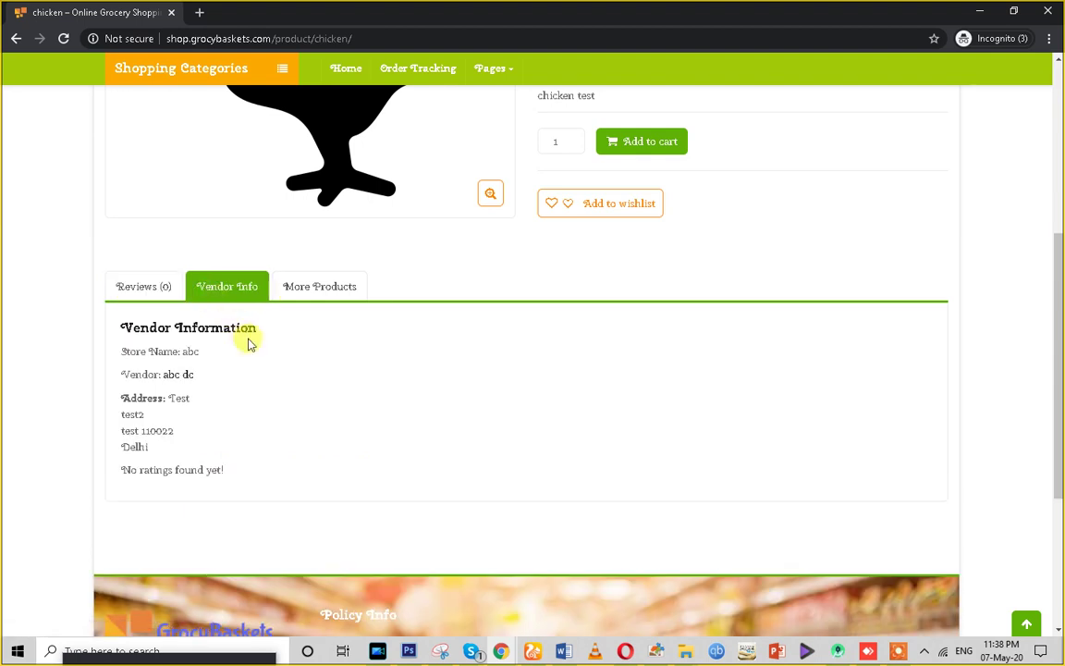
{"action": "left_click_drag", "start_coordinate": [115, 326], "coordinate": [295, 480]}
{"action": "left_click", "coordinate": [236, 428]}
{"action": "left_click_drag", "start_coordinate": [121, 326], "coordinate": [250, 471]}
{"action": "left_click", "coordinate": [121, 323]}
{"action": "left_click_drag", "start_coordinate": [121, 324], "coordinate": [135, 427]}
{"action": "left_click", "coordinate": [238, 474]}
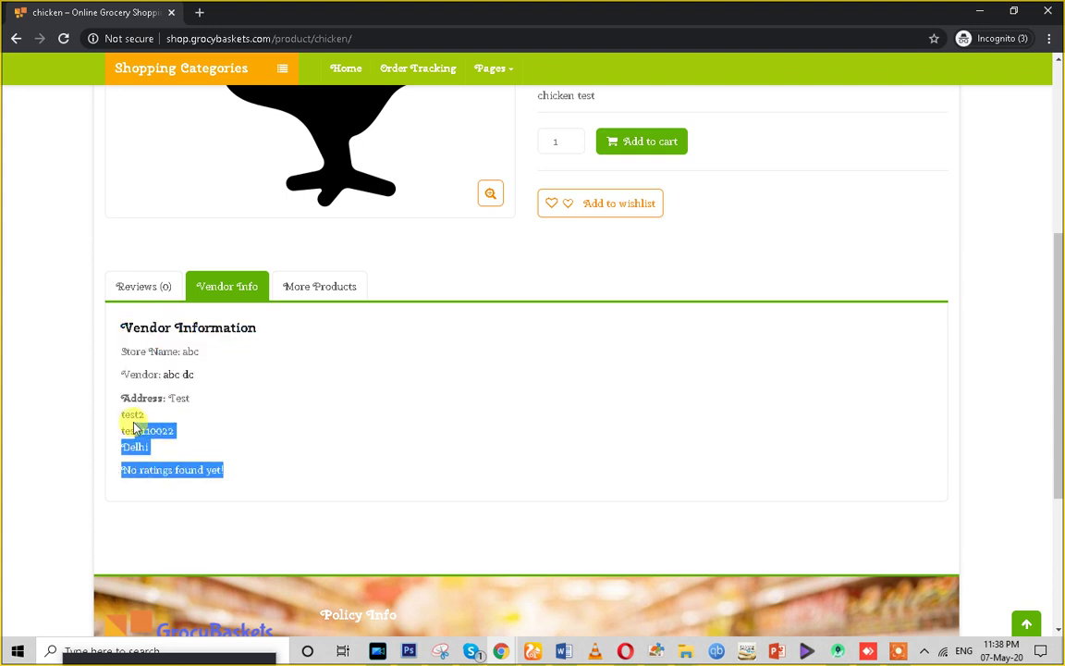
{"action": "left_click", "coordinate": [216, 450]}
{"action": "left_click_drag", "start_coordinate": [240, 473], "coordinate": [118, 326]}
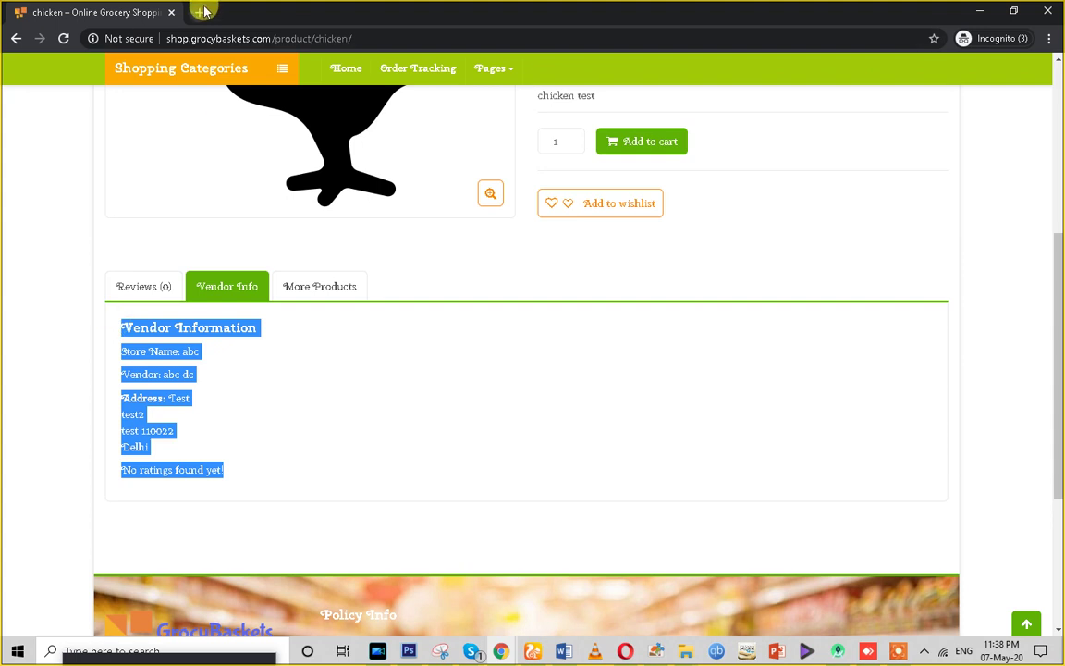
- Open Flipkart in a new tab and go to the Happilo California Almonds product page
{"action": "left_click", "coordinate": [199, 11]}
{"action": "type", "text": "fl"}
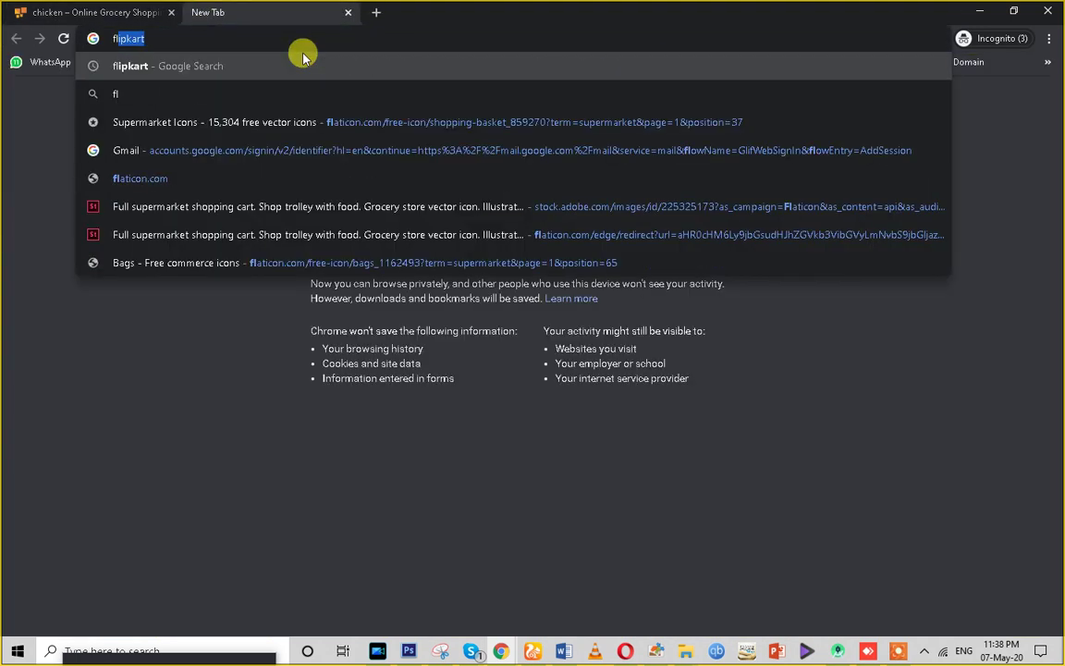
{"action": "key", "text": "Return"}
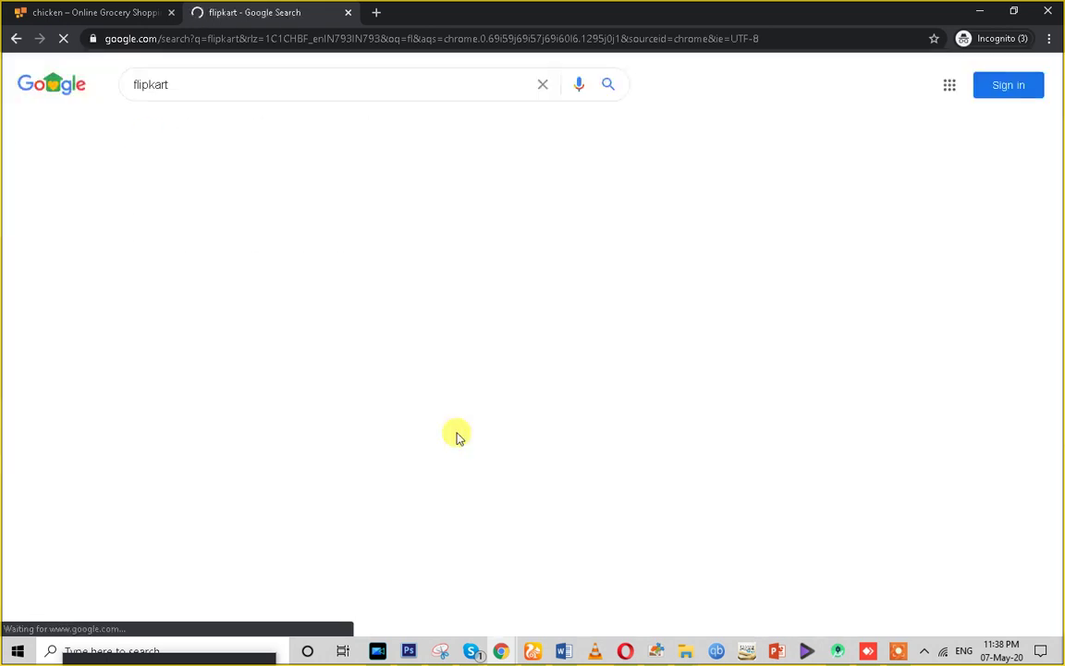
{"action": "left_click", "coordinate": [161, 209]}
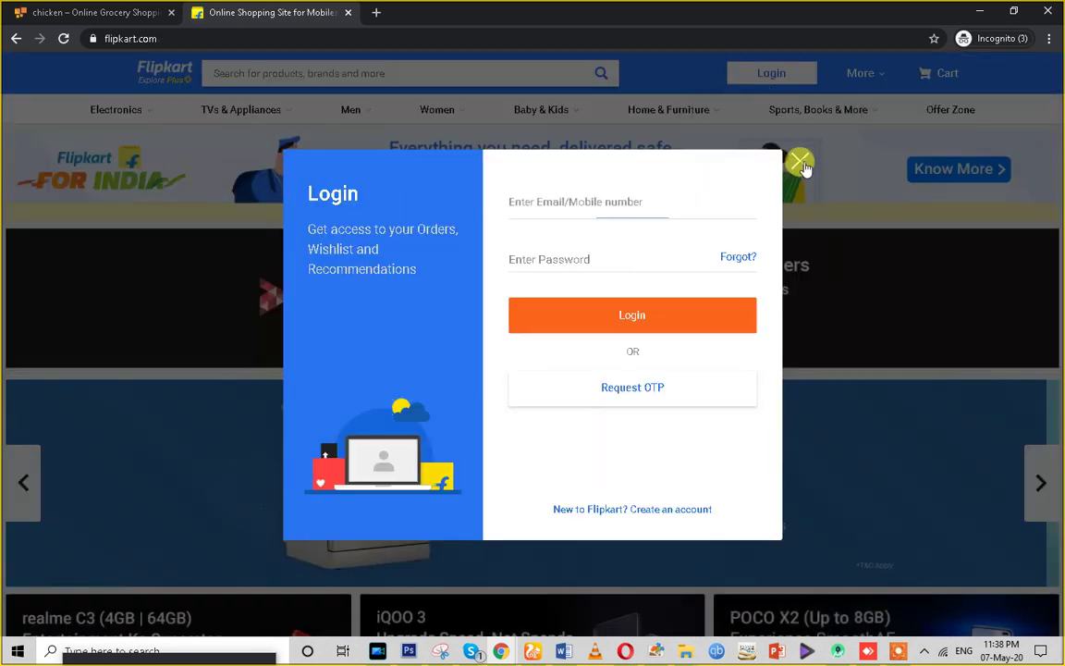
{"action": "left_click", "coordinate": [801, 164]}
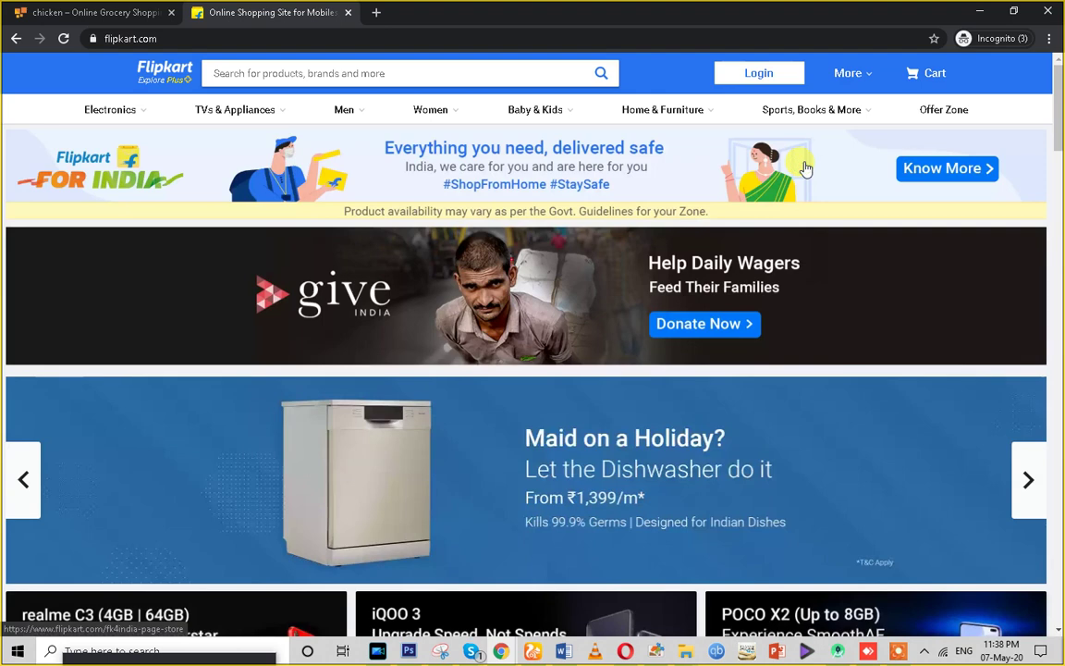
{"action": "scroll", "coordinate": [452, 440], "scroll_direction": "down", "scroll_amount": 5}
{"action": "scroll", "coordinate": [457, 444], "scroll_direction": "up", "scroll_amount": 5}
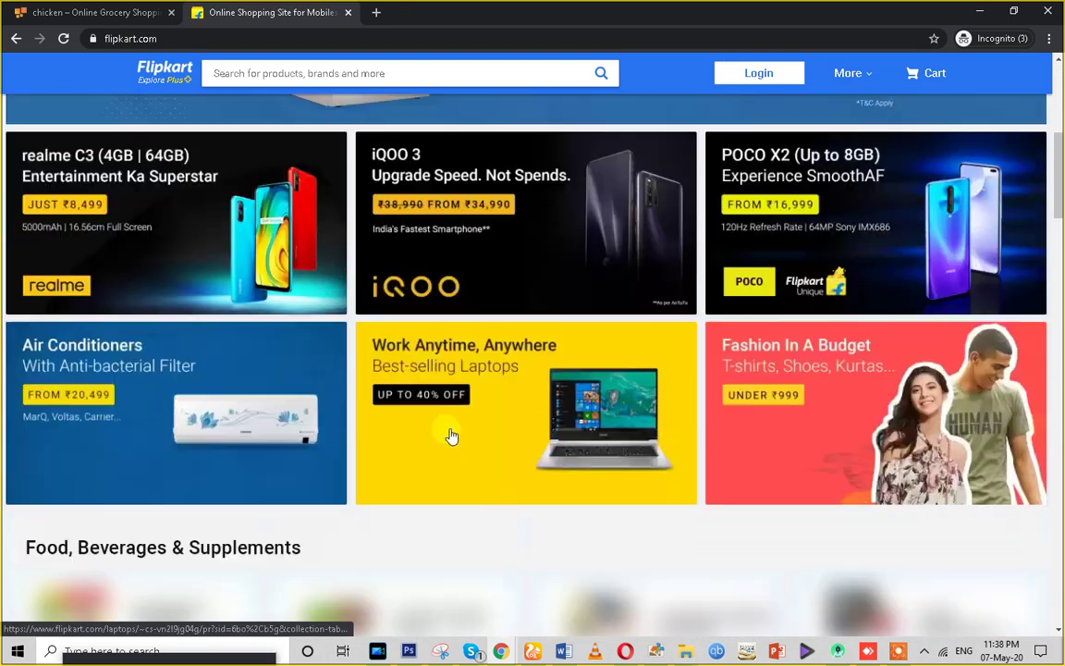
{"action": "scroll", "coordinate": [411, 407], "scroll_direction": "down", "scroll_amount": 7}
{"action": "left_click", "coordinate": [364, 433]}
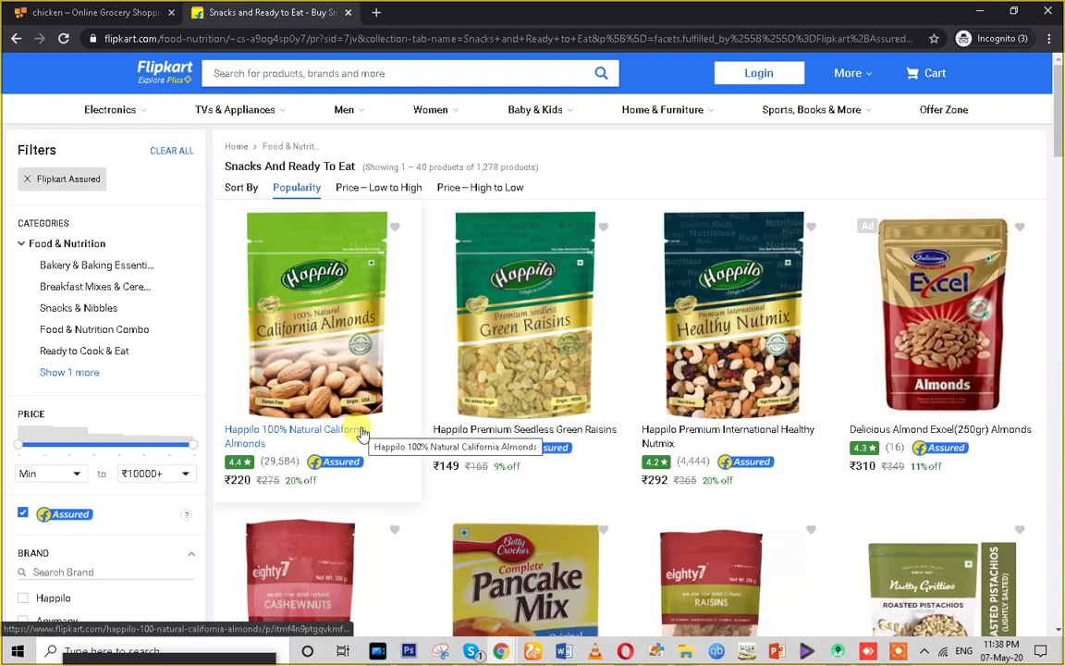
{"action": "left_click", "coordinate": [329, 364]}
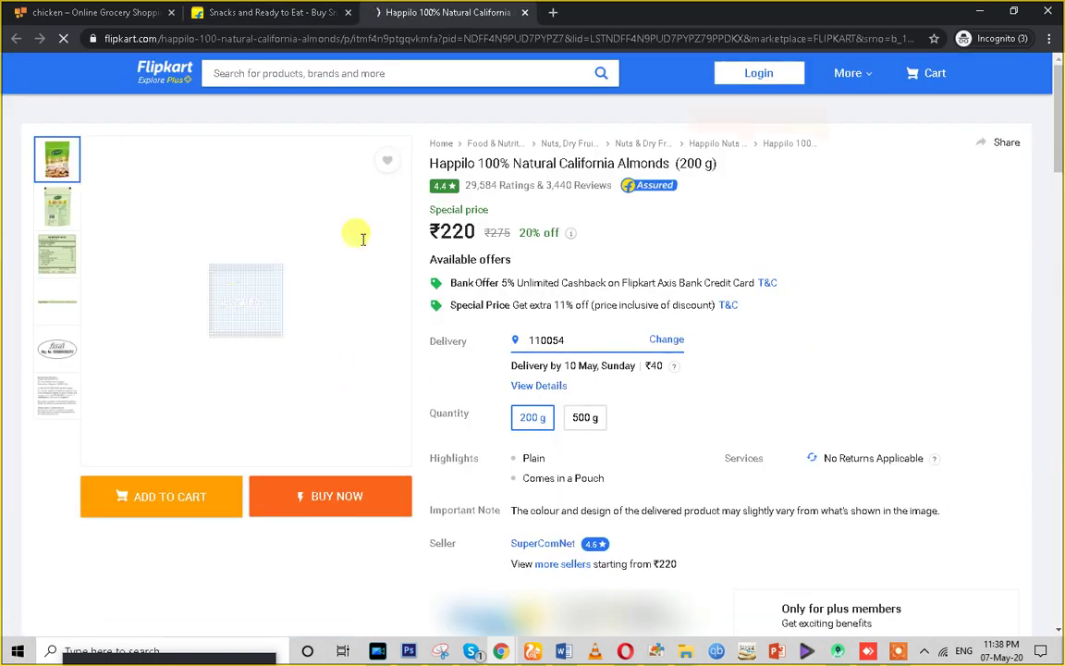
- Inspect the Happilo almonds seller details and its Bank Offer line
{"action": "scroll", "coordinate": [820, 319], "scroll_direction": "down", "scroll_amount": 3}
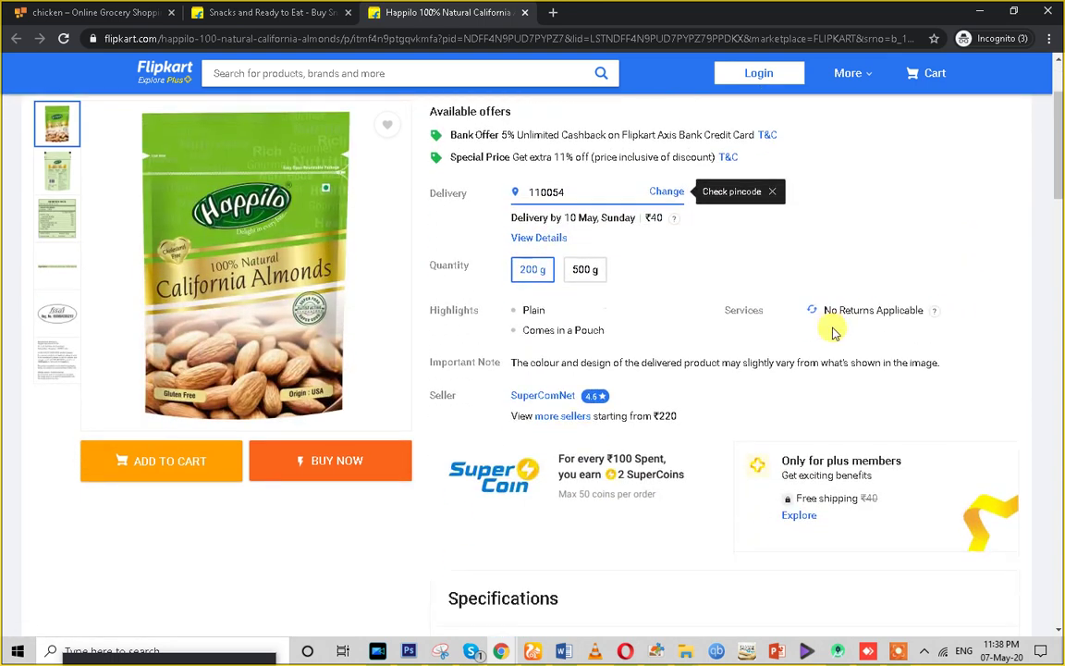
{"action": "left_click_drag", "start_coordinate": [431, 396], "coordinate": [726, 426]}
{"action": "scroll", "coordinate": [726, 426], "scroll_direction": "down", "scroll_amount": 2}
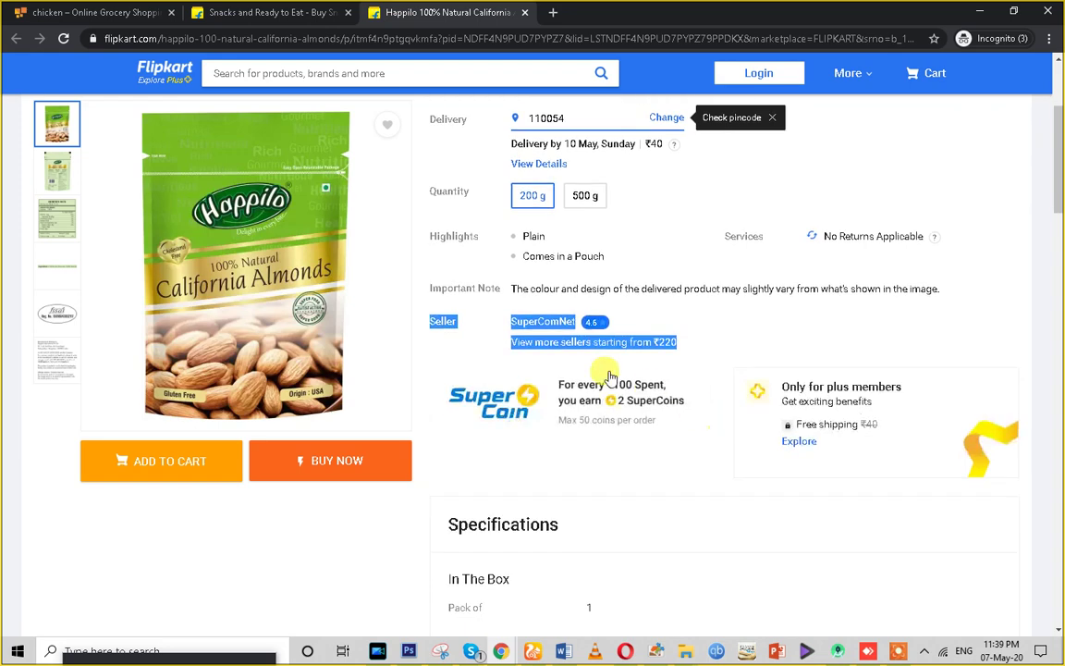
{"action": "left_click", "coordinate": [449, 324]}
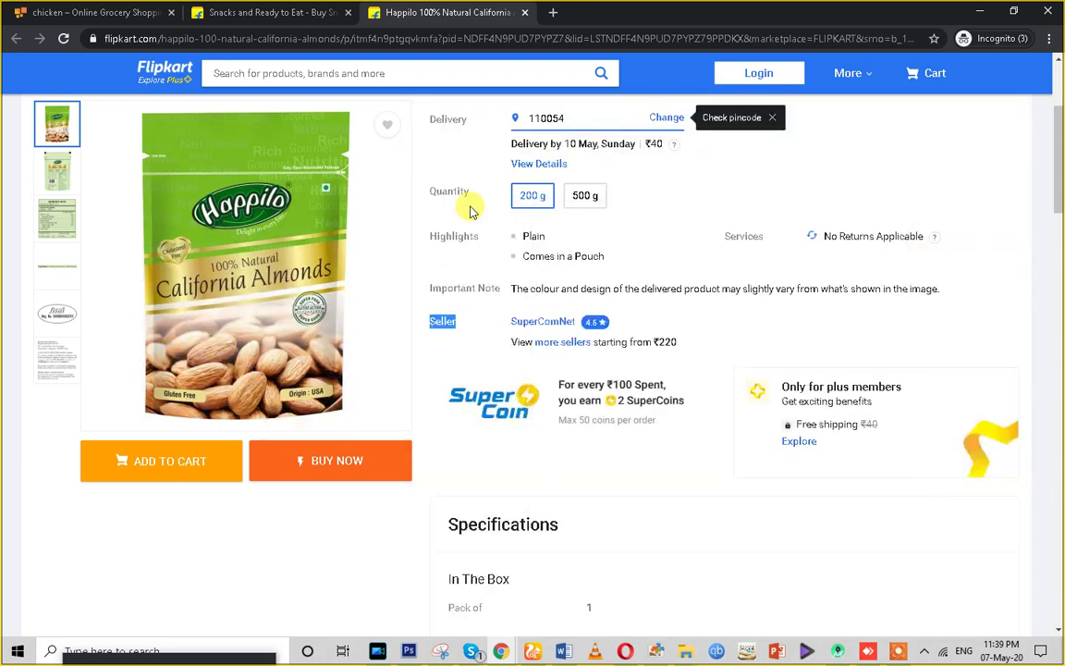
{"action": "scroll", "coordinate": [530, 379], "scroll_direction": "down", "scroll_amount": 4}
{"action": "scroll", "coordinate": [529, 379], "scroll_direction": "down", "scroll_amount": 6}
{"action": "scroll", "coordinate": [611, 357], "scroll_direction": "up", "scroll_amount": 10}
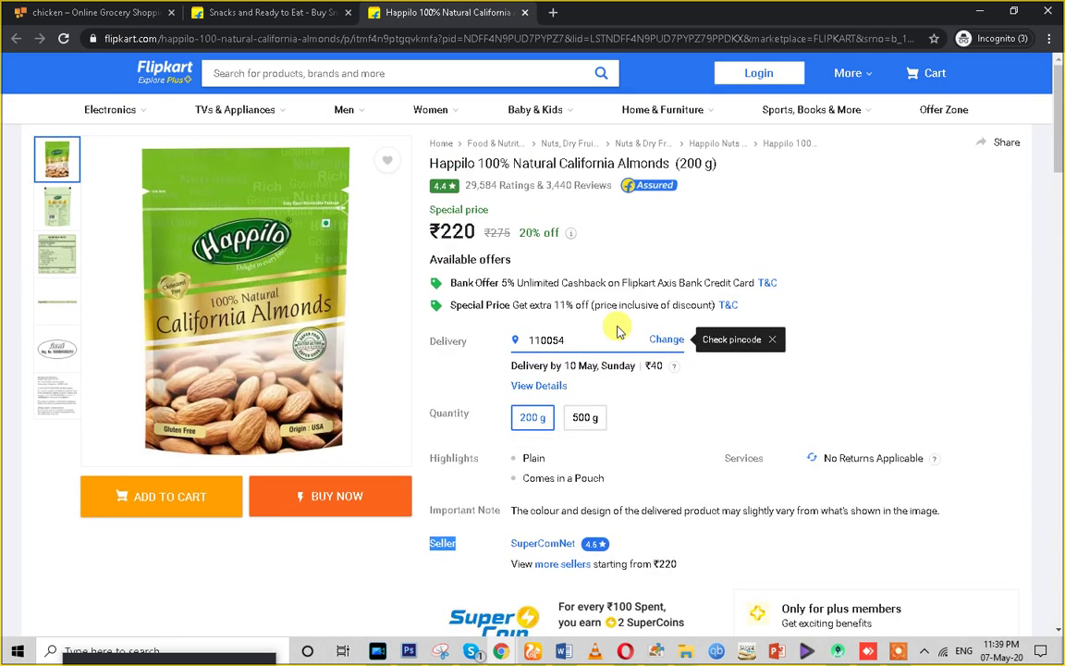
{"action": "triple_click", "coordinate": [550, 284]}
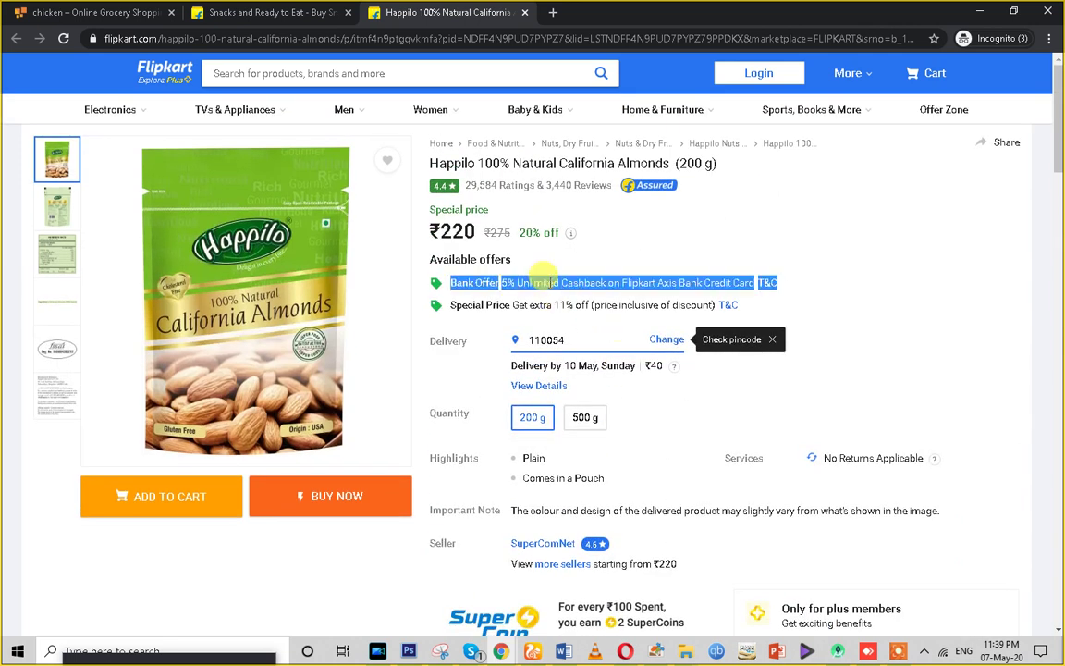
{"action": "left_click", "coordinate": [536, 304]}
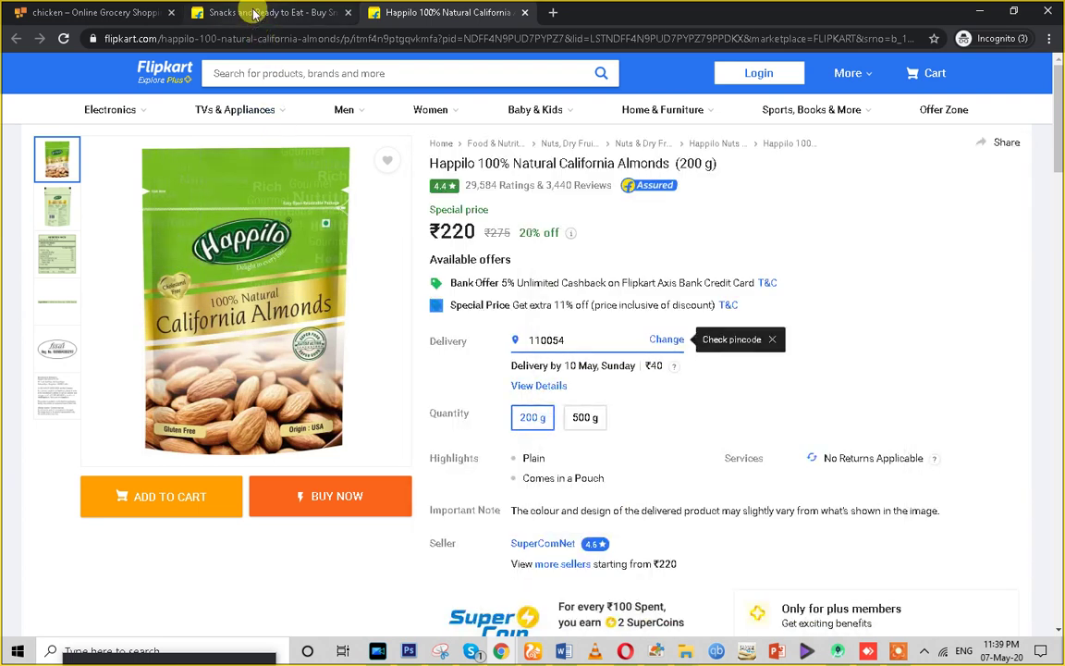
- Return to the GrocyBaskets chicken product page and reselect its vendor information block
{"action": "left_click", "coordinate": [254, 13]}
{"action": "left_click", "coordinate": [93, 12]}
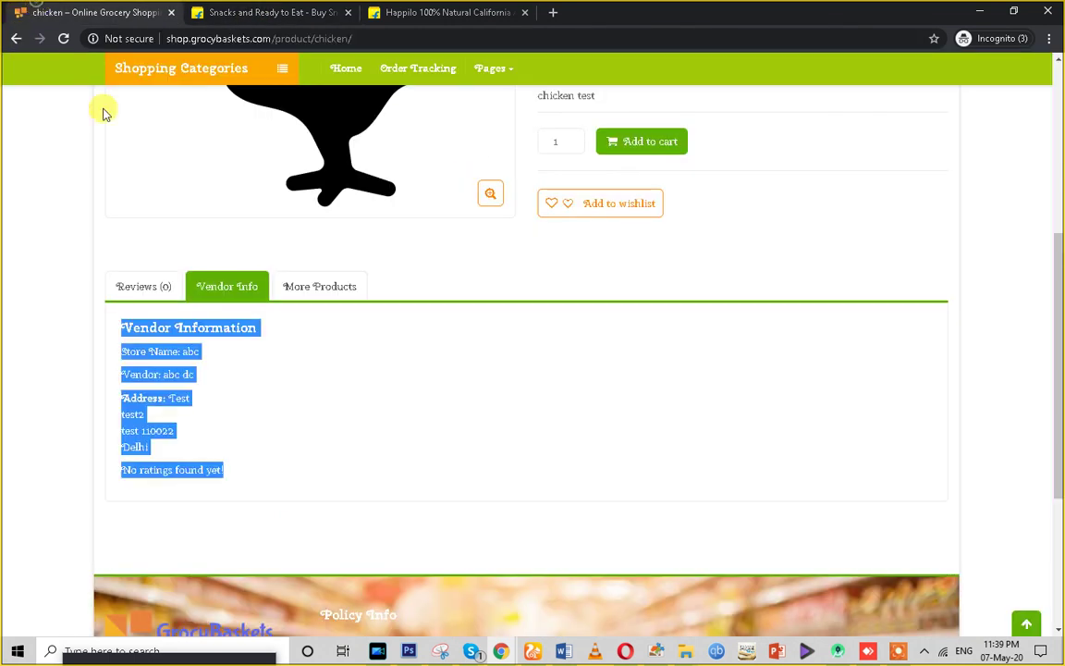
{"action": "left_click", "coordinate": [268, 442]}
{"action": "left_click_drag", "start_coordinate": [120, 325], "coordinate": [209, 458]}
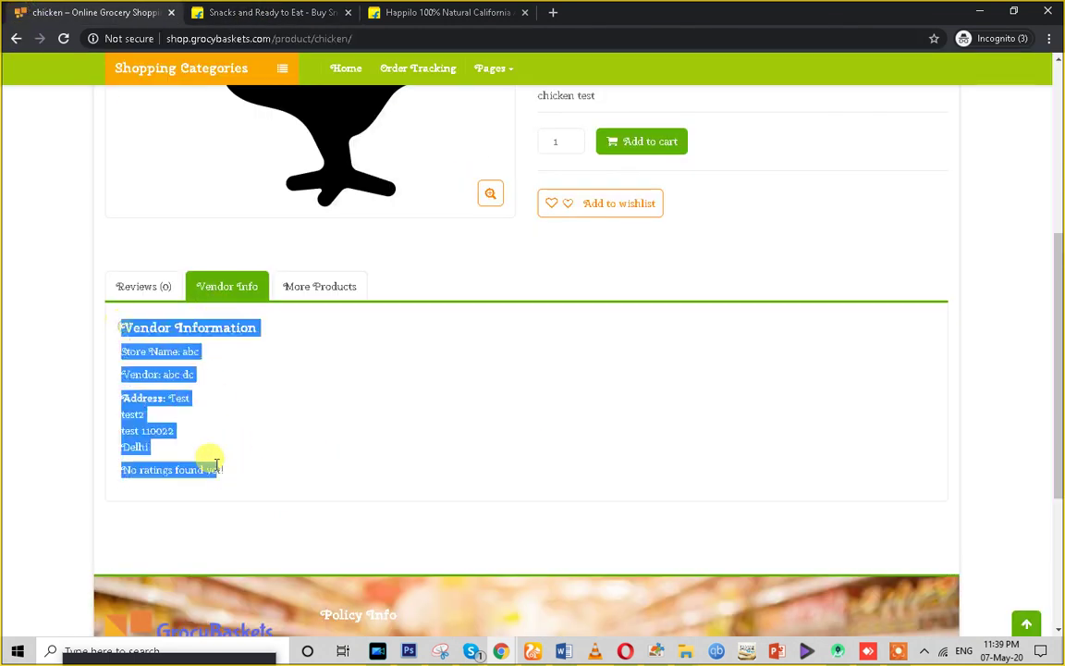
- Open the oxeir.com site in a new browser tab
{"action": "left_click", "coordinate": [551, 13]}
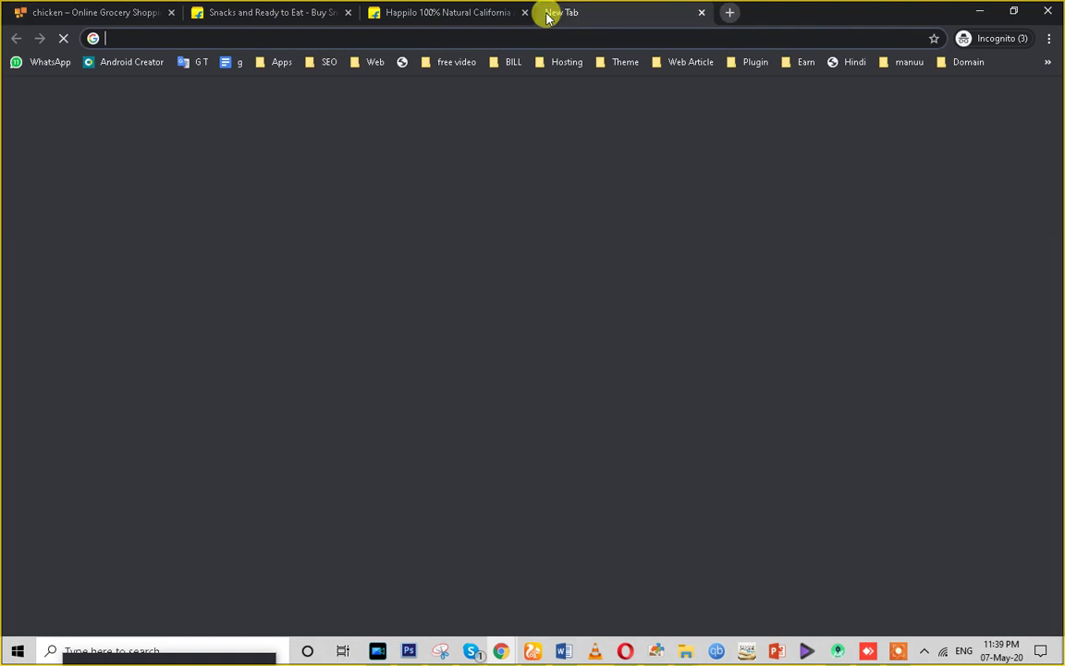
{"action": "type", "text": "c"}
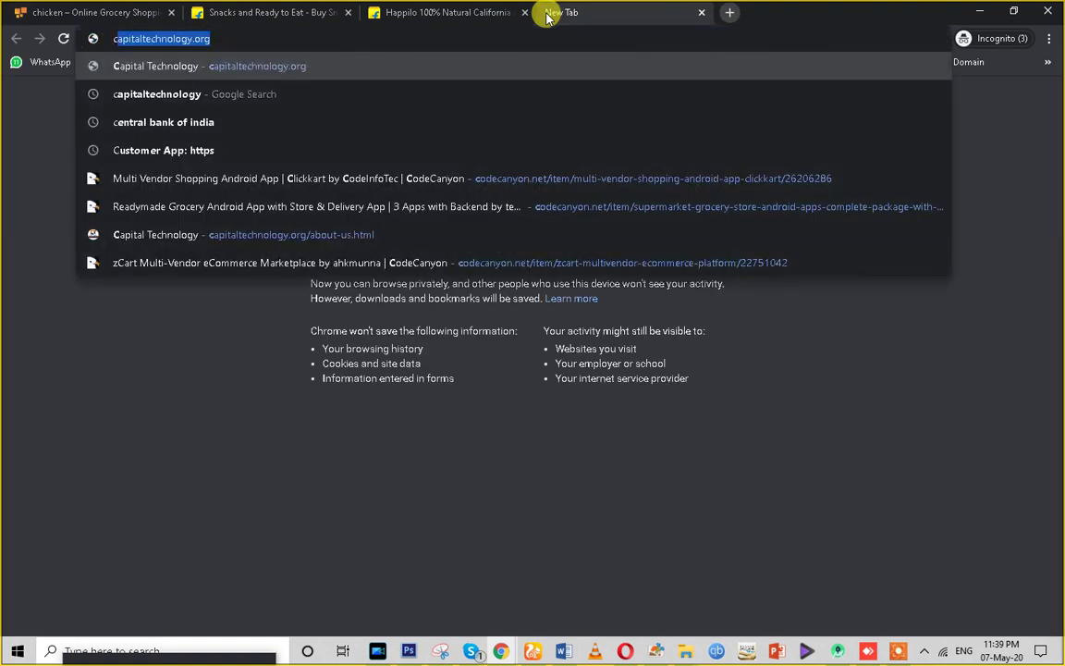
{"action": "key", "text": "BackSpace"}
{"action": "key", "text": "BackSpace"}
{"action": "type", "text": "o"}
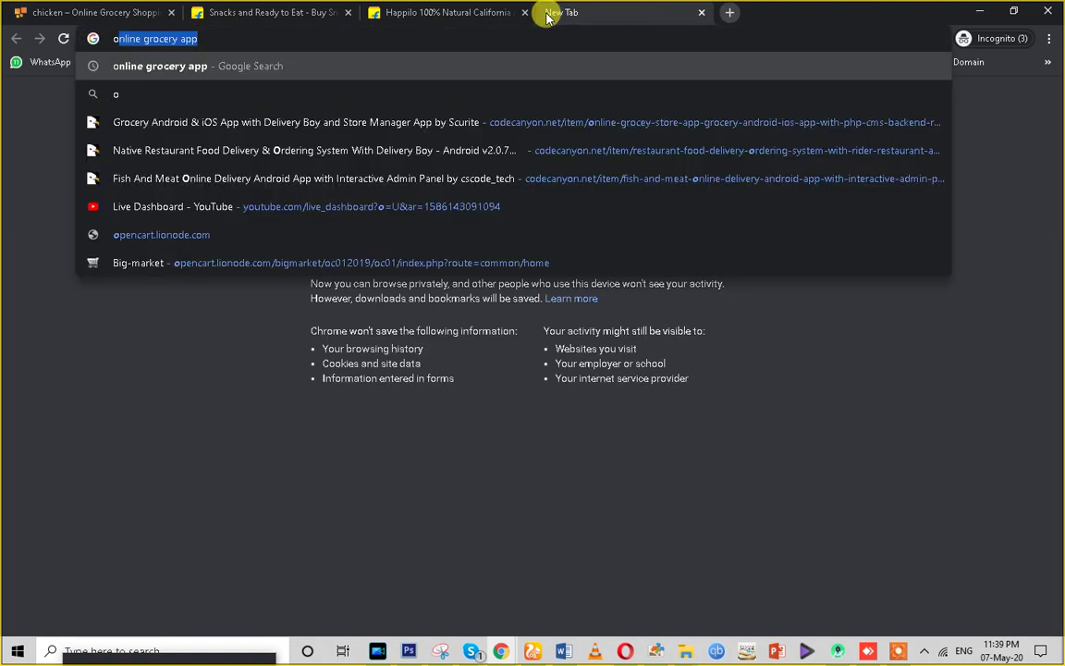
{"action": "type", "text": "xe"}
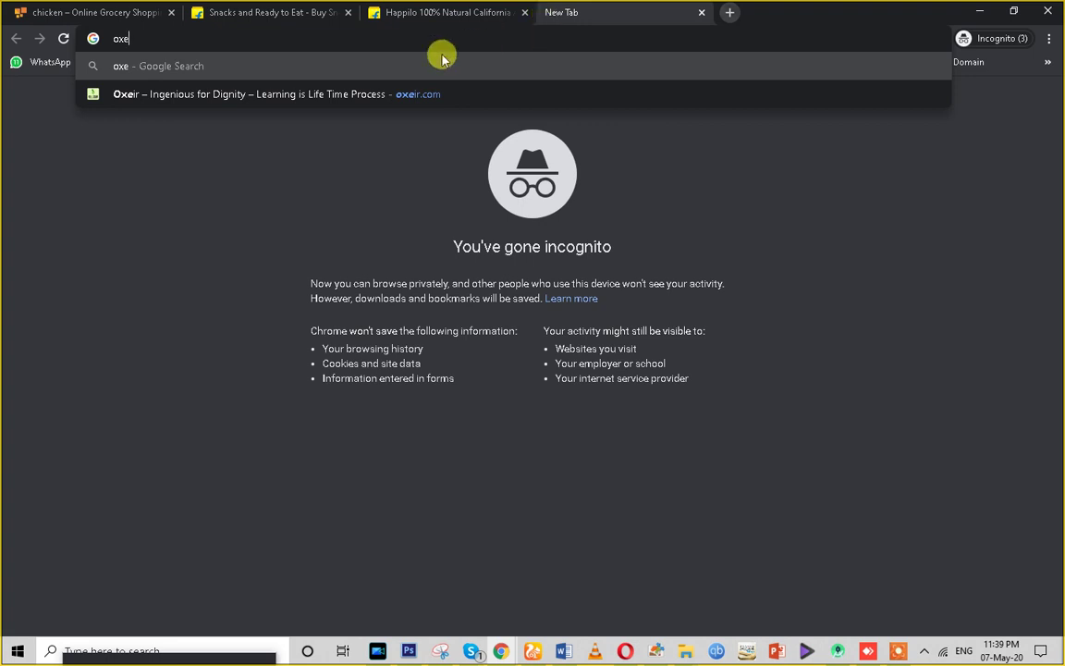
{"action": "left_click", "coordinate": [406, 89]}
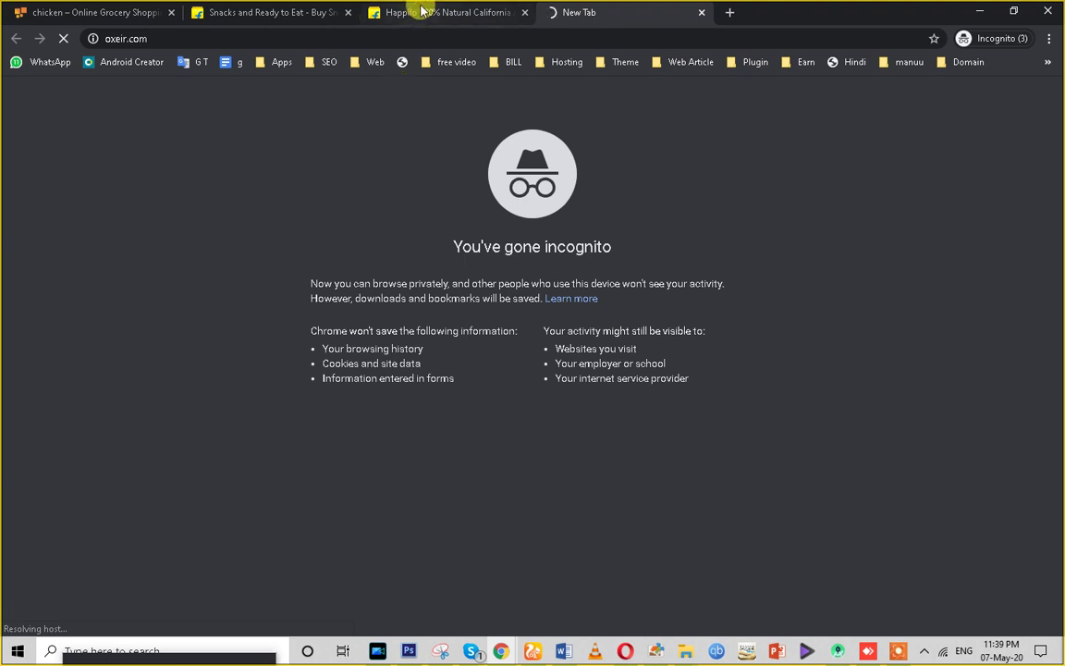
- Scroll through the Happilo almonds listing, then return to the GrocyBaskets chicken page
{"action": "left_click", "coordinate": [418, 12]}
{"action": "scroll", "coordinate": [240, 329], "scroll_direction": "down", "scroll_amount": 1}
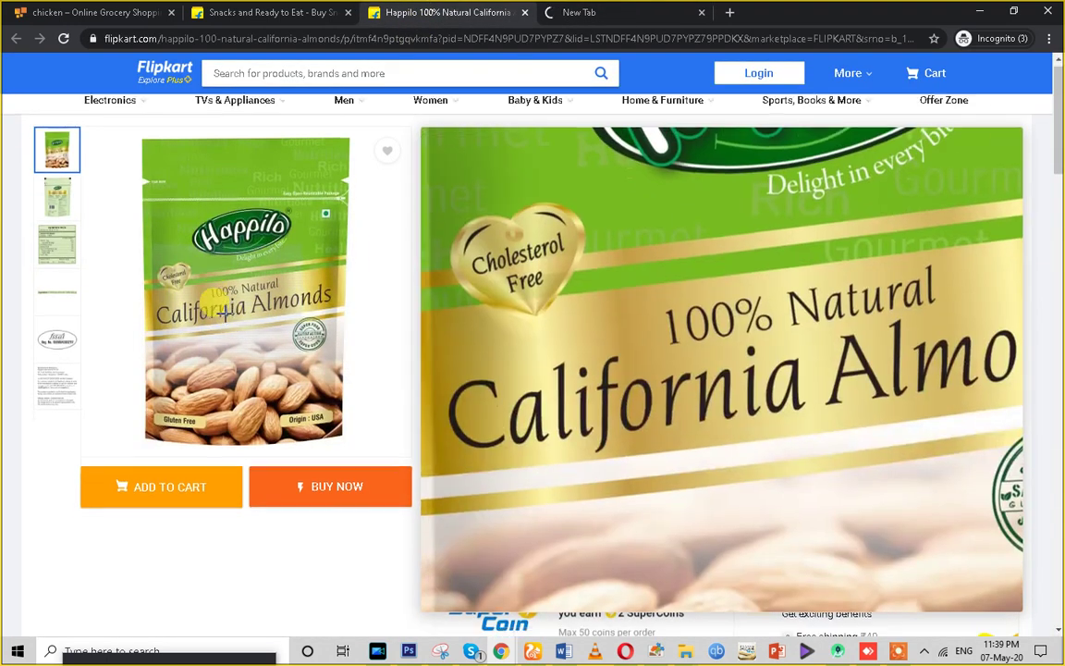
{"action": "scroll", "coordinate": [225, 313], "scroll_direction": "down", "scroll_amount": 1}
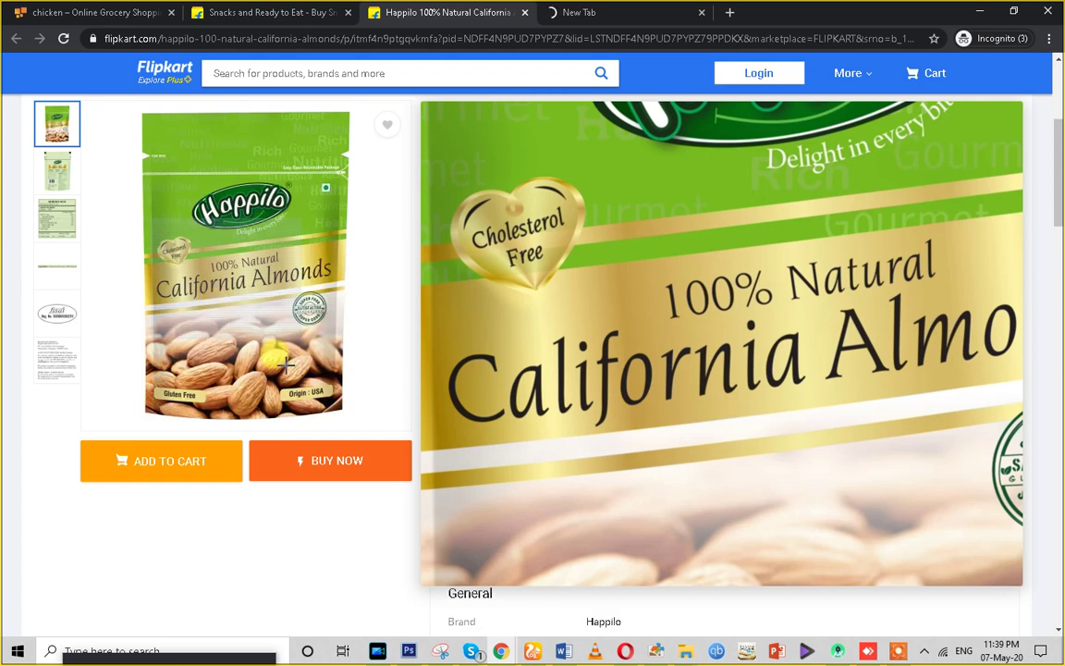
{"action": "scroll", "coordinate": [513, 398], "scroll_direction": "up", "scroll_amount": 3}
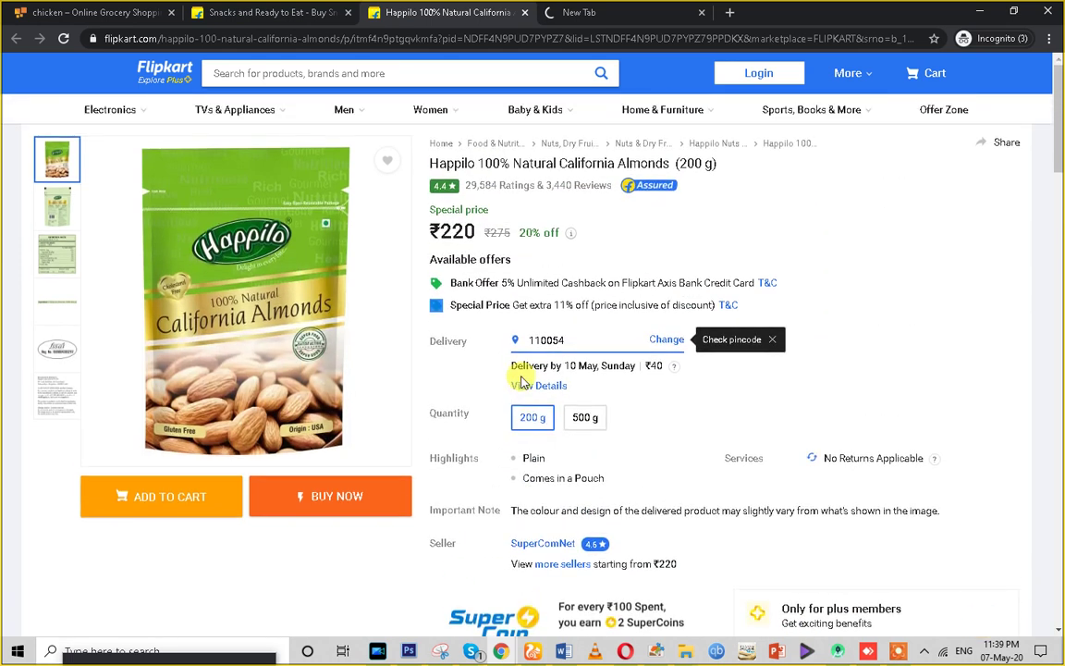
{"action": "scroll", "coordinate": [226, 220], "scroll_direction": "down", "scroll_amount": 1}
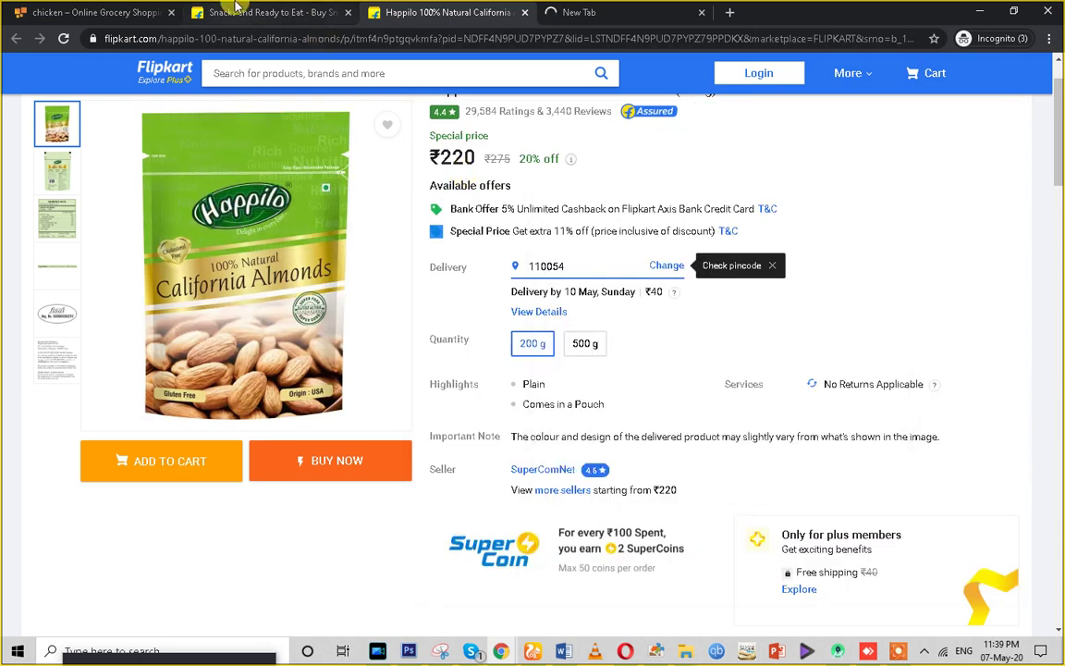
{"action": "left_click", "coordinate": [231, 12]}
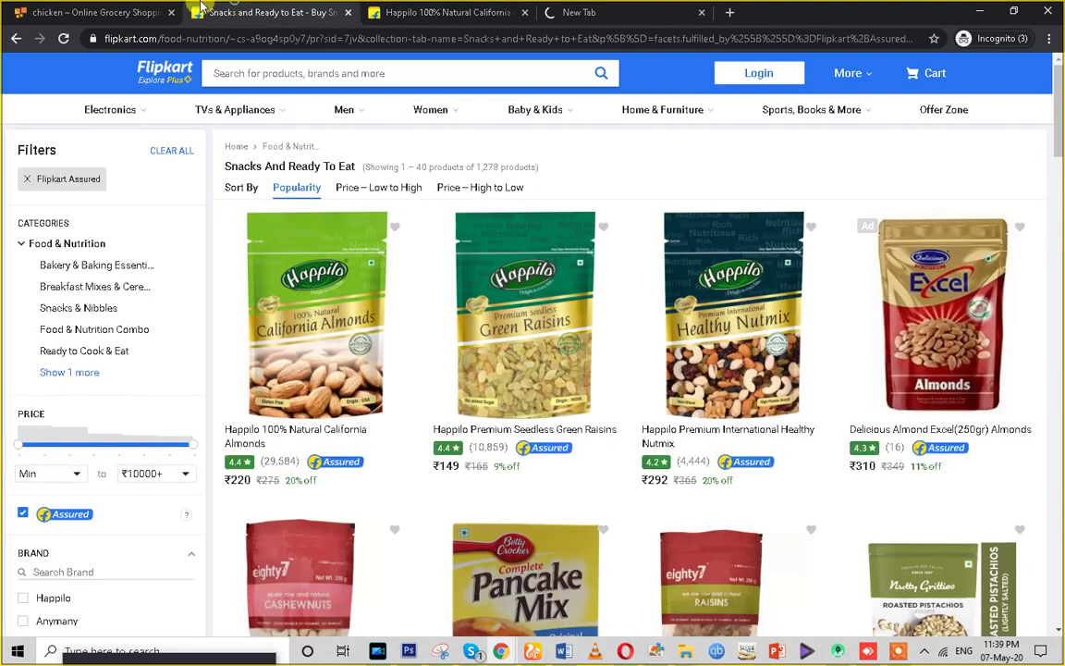
{"action": "left_click", "coordinate": [88, 12]}
{"action": "scroll", "coordinate": [395, 237], "scroll_direction": "up", "scroll_amount": 3}
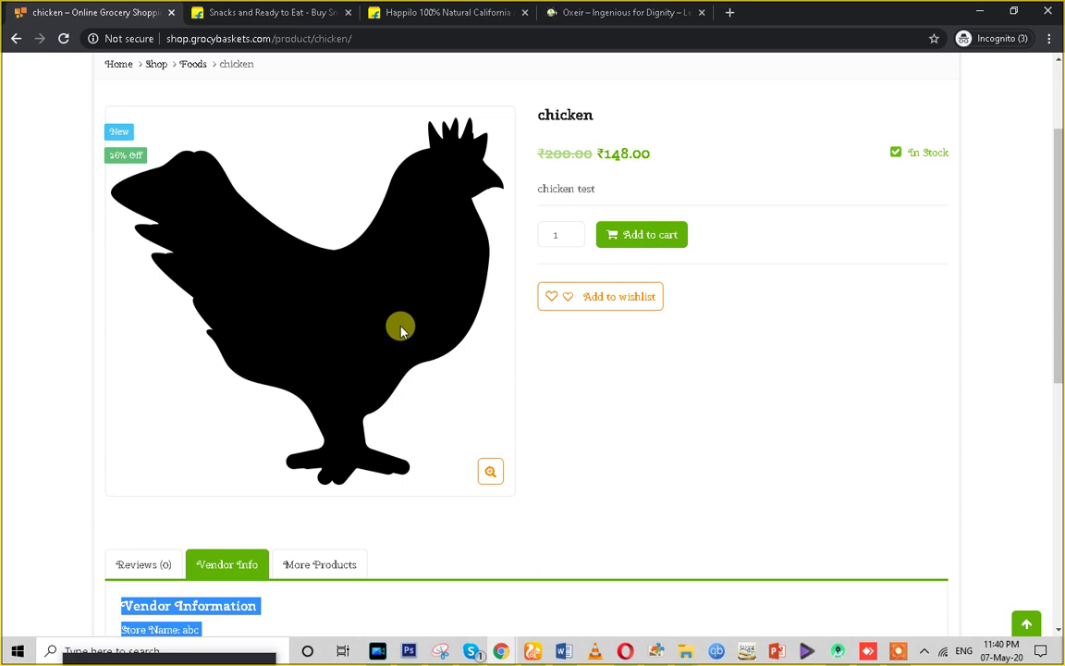
{"action": "left_click", "coordinate": [409, 11]}
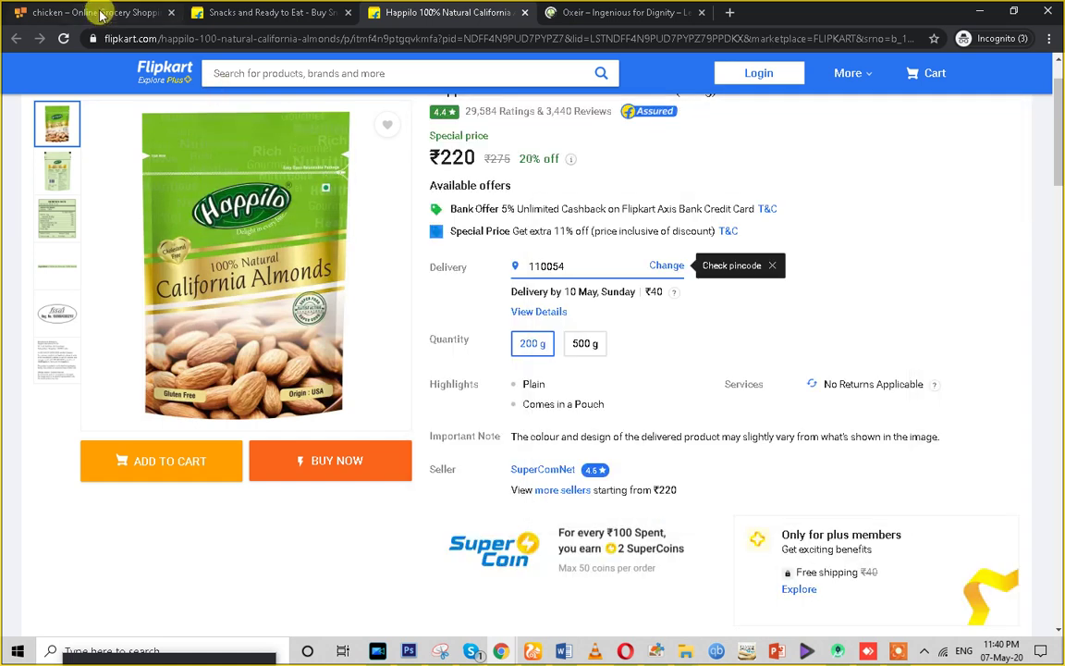
{"action": "left_click", "coordinate": [95, 13]}
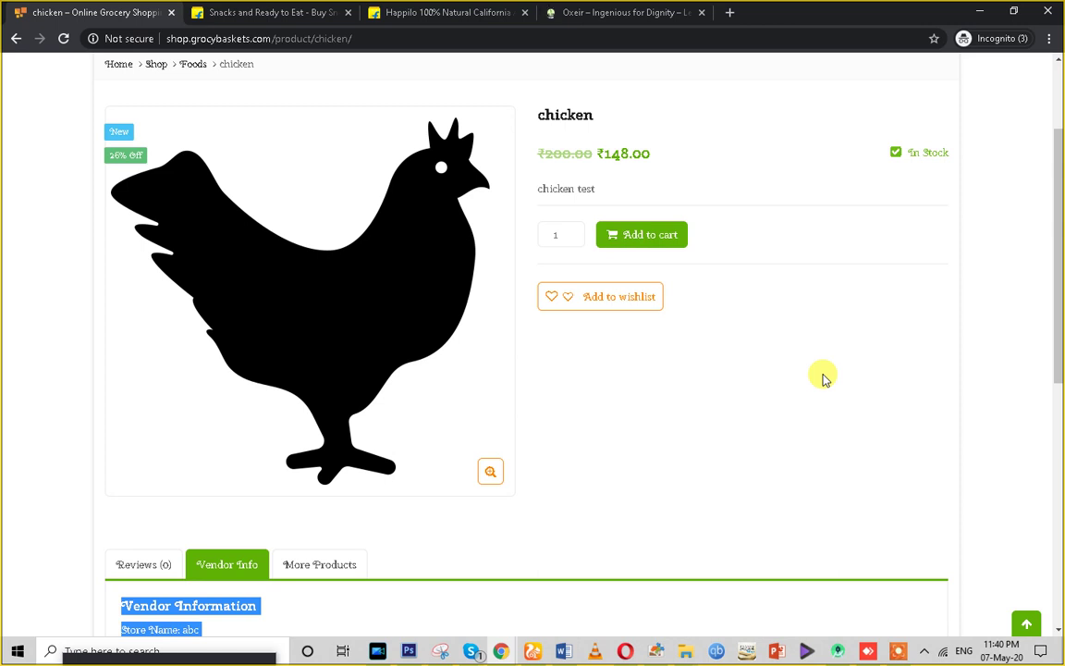
{"action": "scroll", "coordinate": [823, 378], "scroll_direction": "up", "scroll_amount": 2}
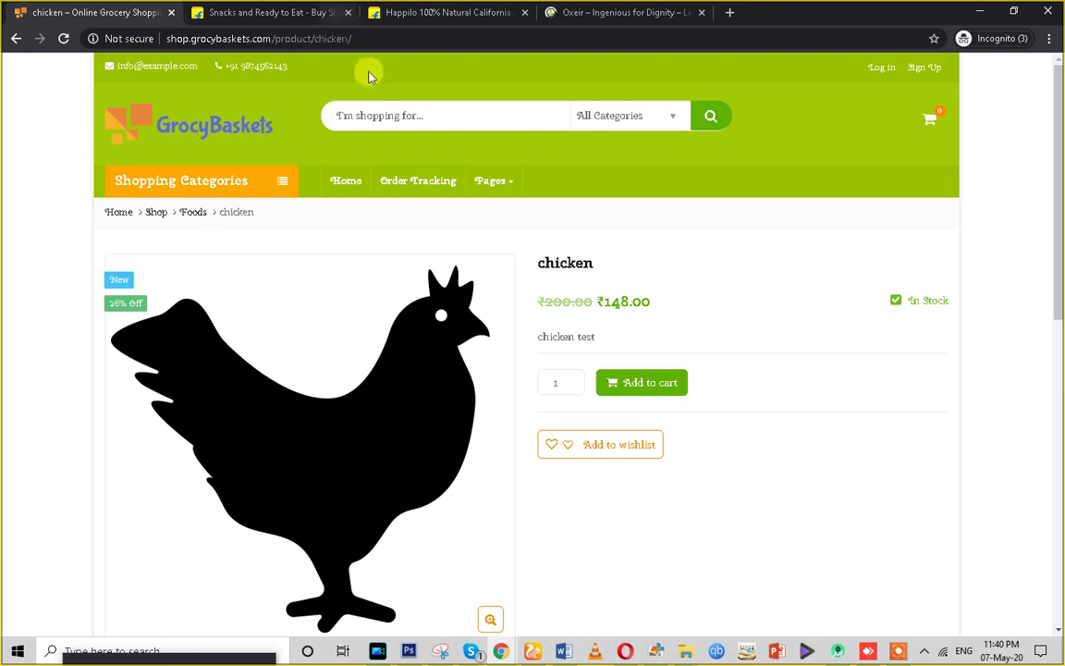
- Search the GrocyBaskets store for 'abc'
{"action": "left_click", "coordinate": [381, 109]}
{"action": "type", "text": "abc"}
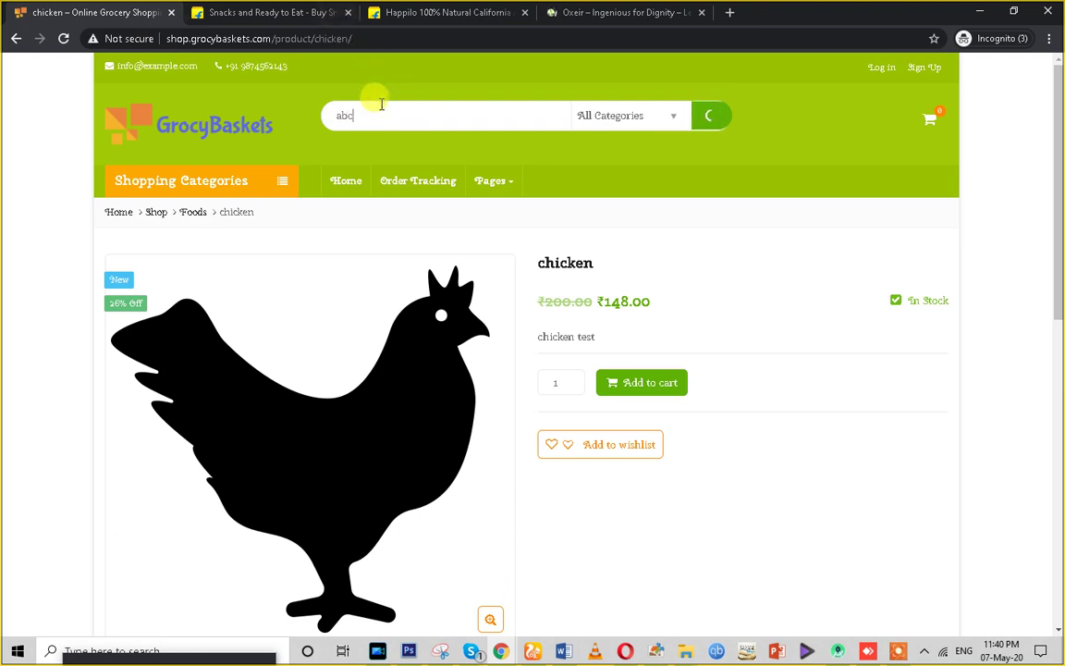
{"action": "key", "text": "Return"}
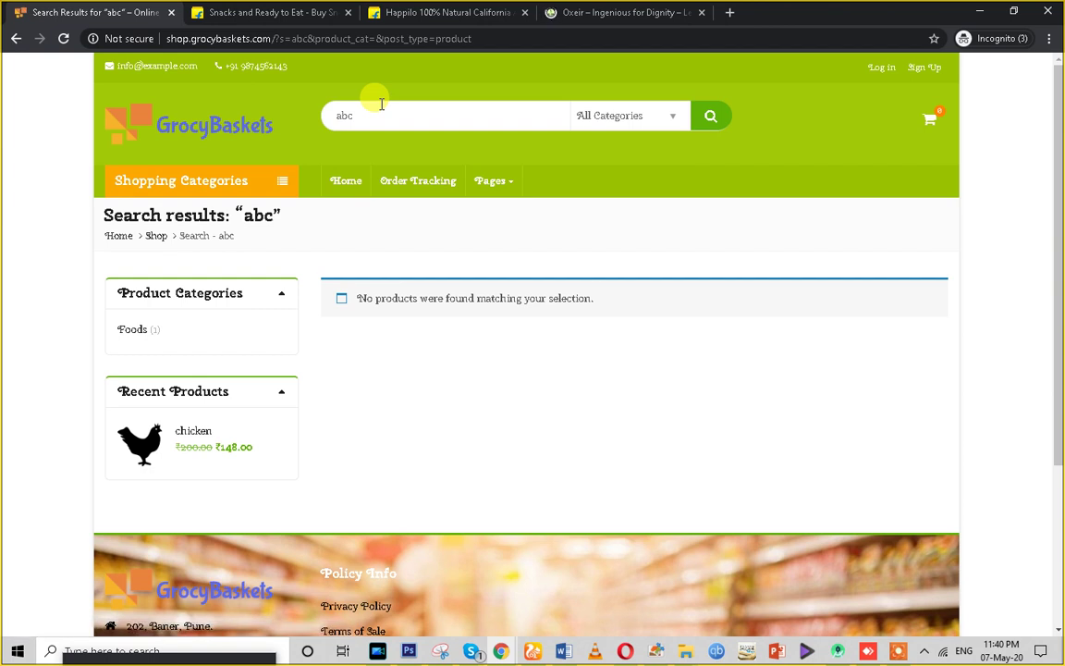
- Open the abc vendor's store page by changing the address to /store/abc
{"action": "double_click", "coordinate": [345, 114]}
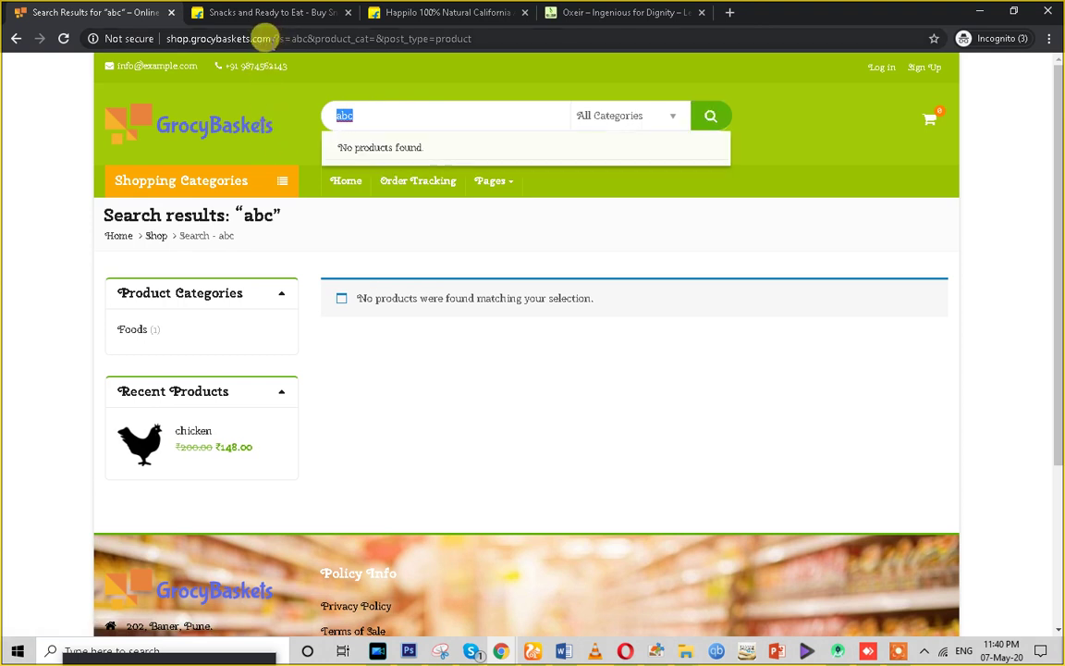
{"action": "left_click_drag", "start_coordinate": [275, 39], "coordinate": [588, 62]}
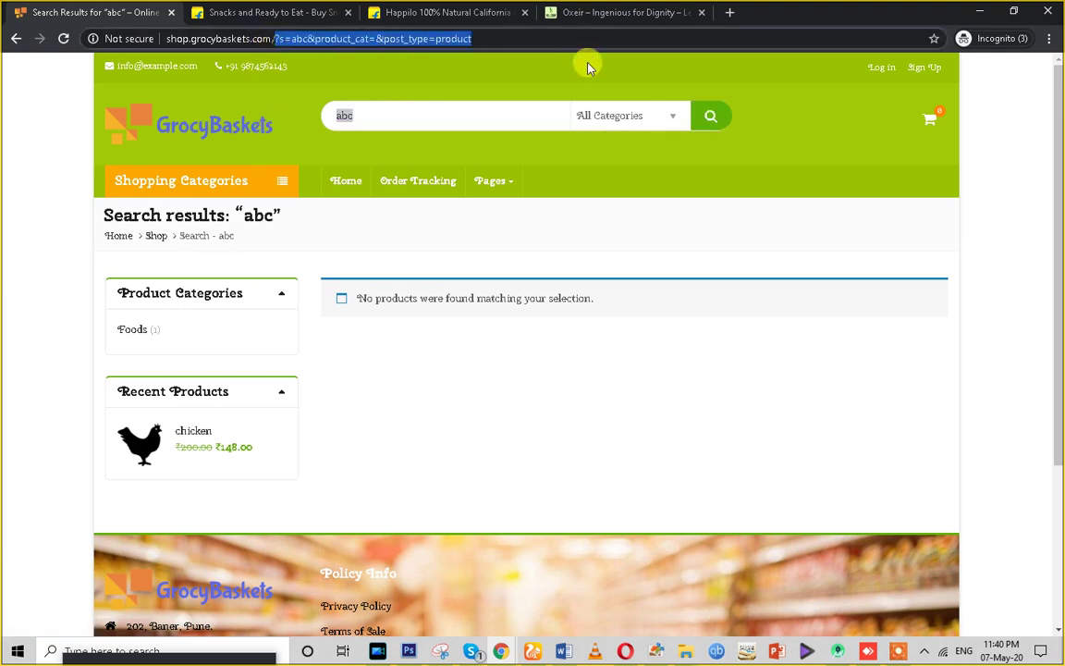
{"action": "type", "text": "/store"}
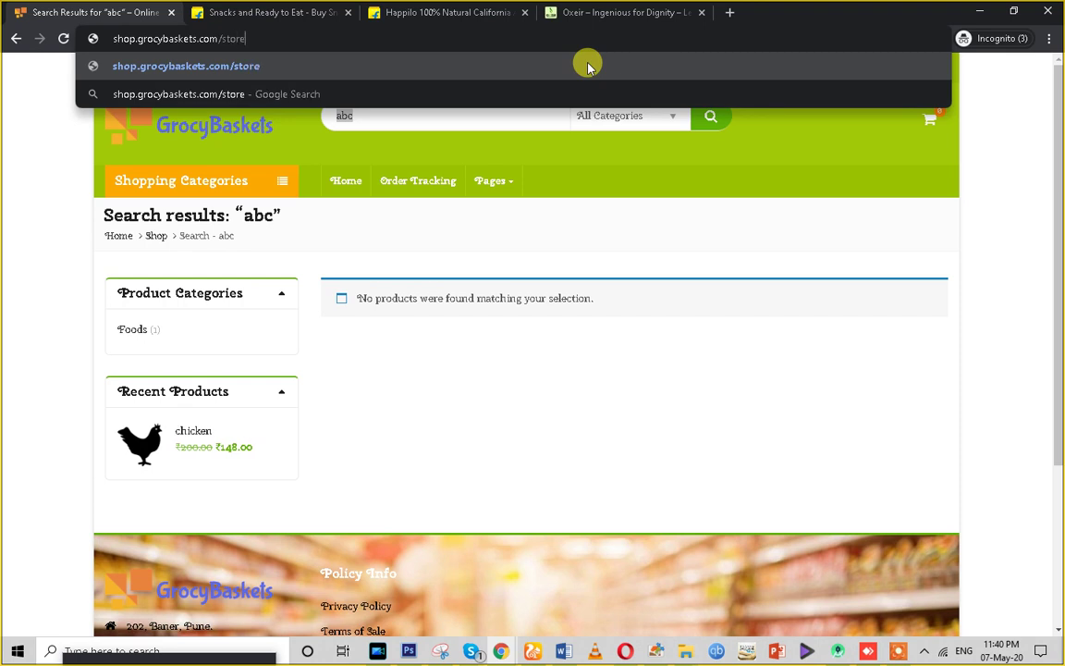
{"action": "type", "text": "/abc"}
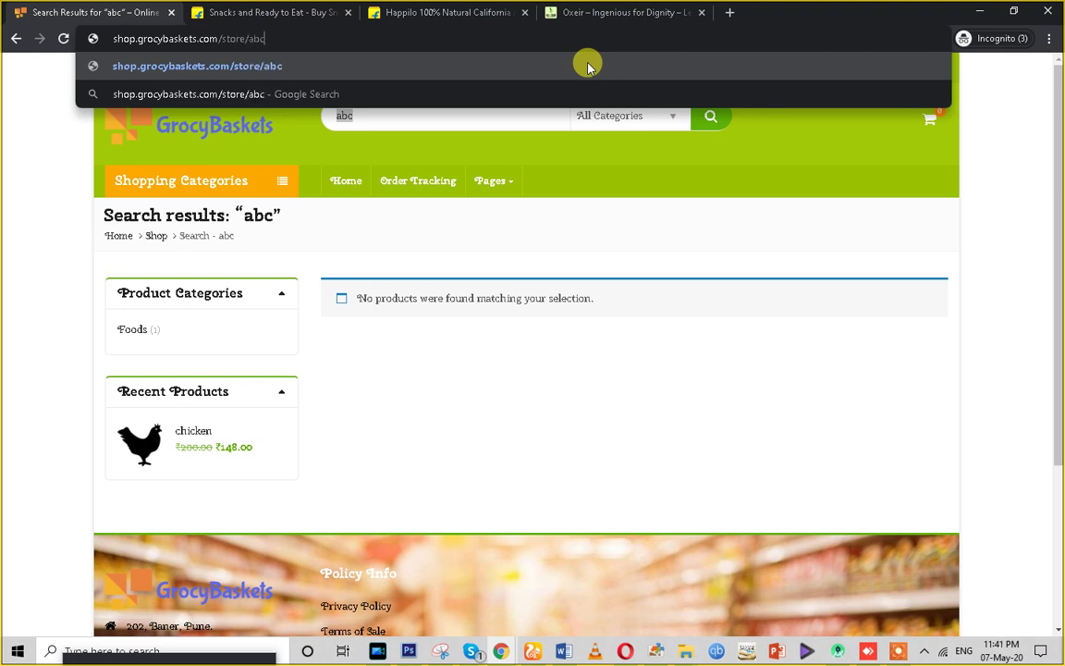
{"action": "key", "text": "Return"}
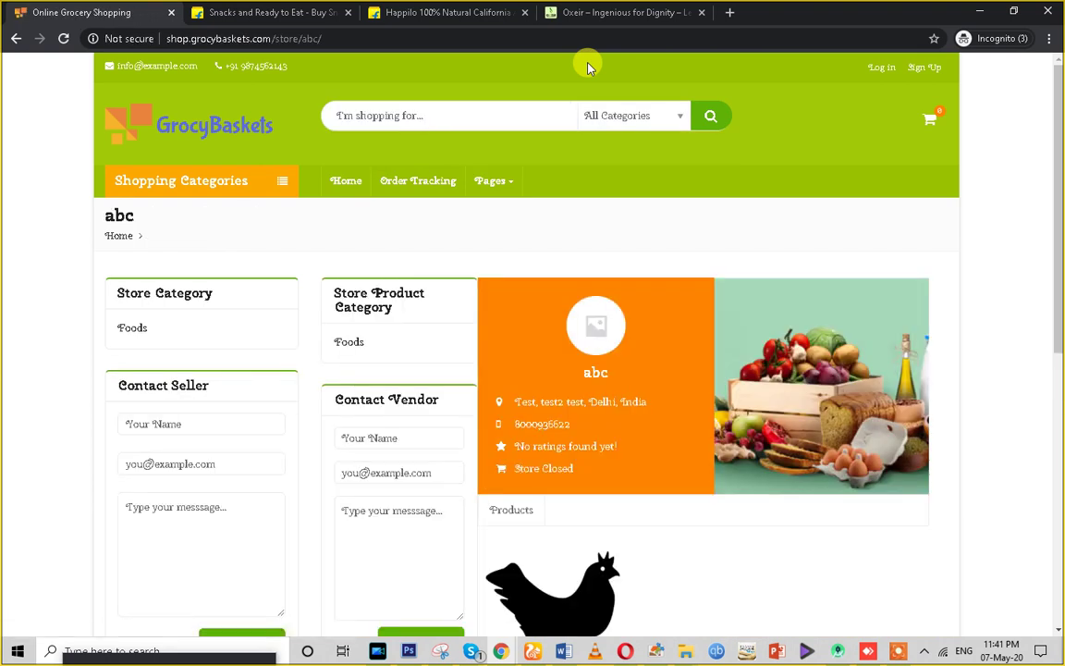
- Look over the abc vendor store page and select its store name
{"action": "scroll", "coordinate": [546, 305], "scroll_direction": "down", "scroll_amount": 4}
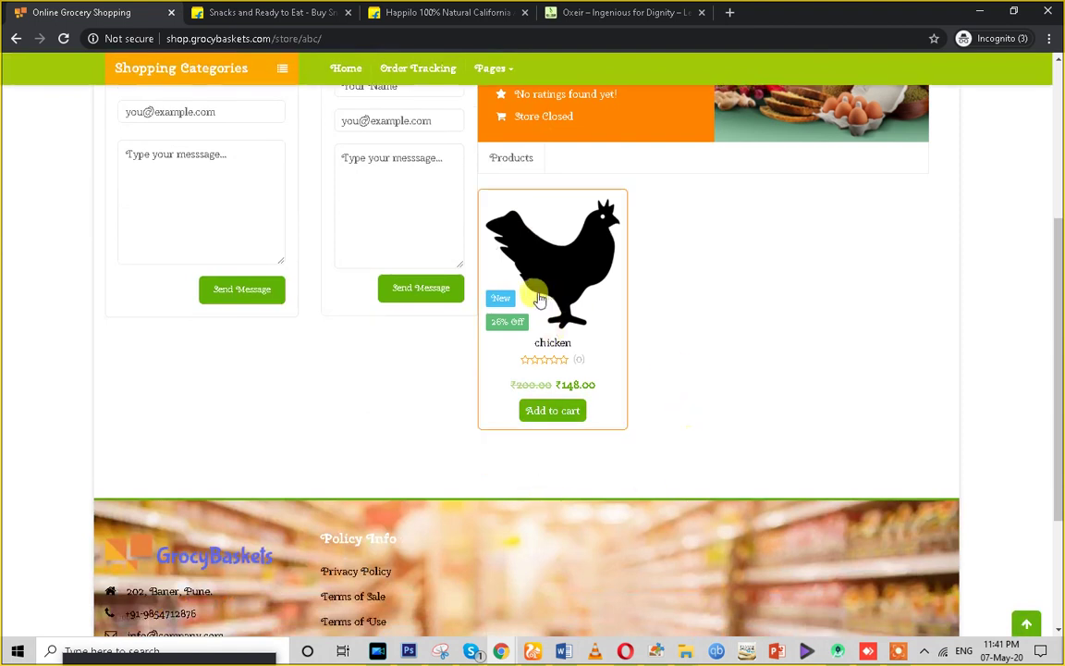
{"action": "scroll", "coordinate": [879, 400], "scroll_direction": "down", "scroll_amount": 2}
{"action": "scroll", "coordinate": [883, 399], "scroll_direction": "up", "scroll_amount": 5}
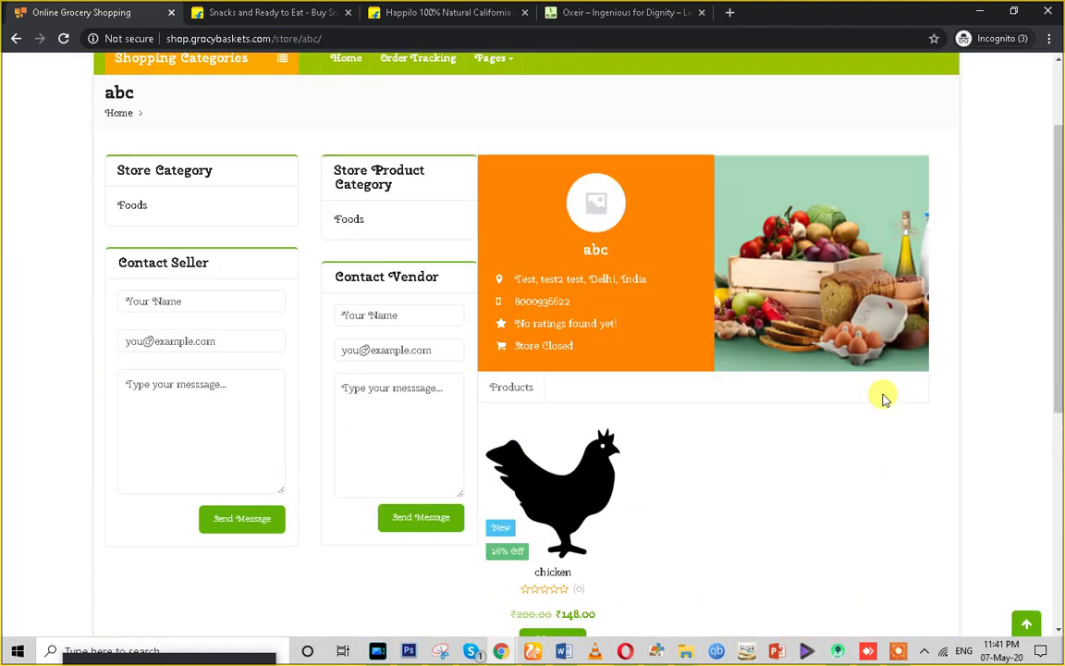
{"action": "scroll", "coordinate": [883, 399], "scroll_direction": "up", "scroll_amount": 1}
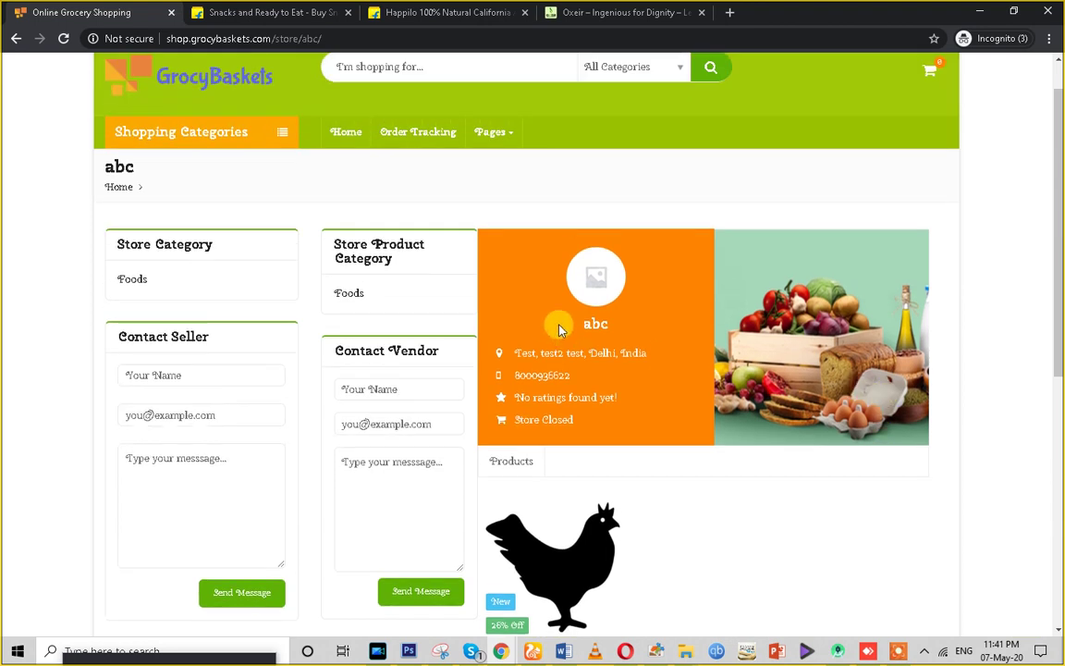
{"action": "left_click_drag", "start_coordinate": [610, 331], "coordinate": [580, 320]}
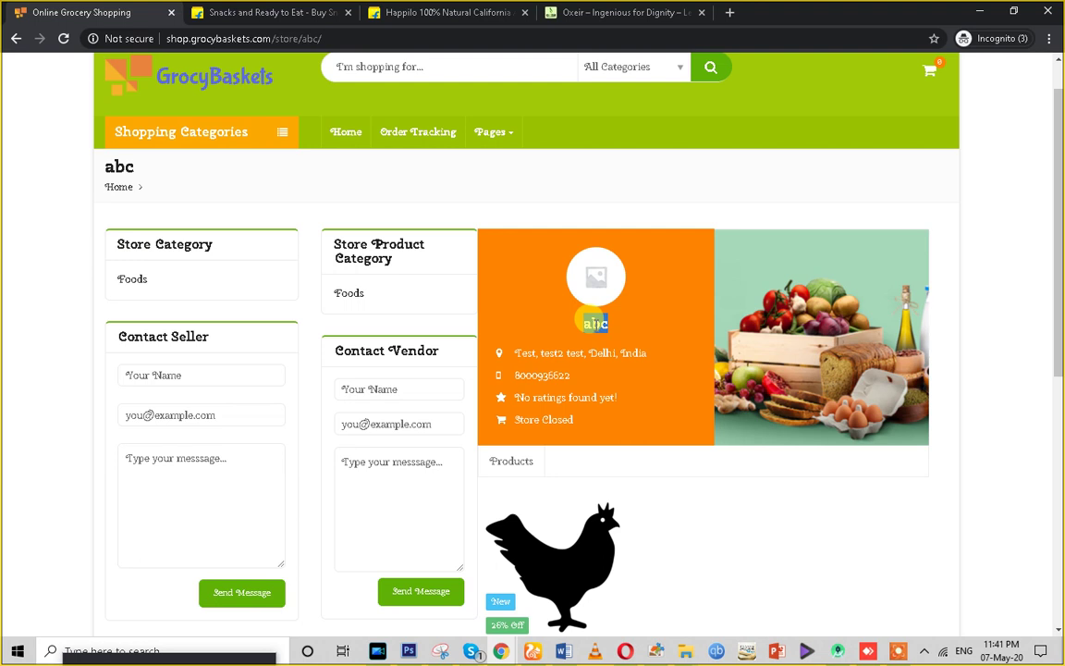
{"action": "scroll", "coordinate": [546, 295], "scroll_direction": "up", "scroll_amount": 1}
- From the home page, show the chicken product's Vendor Info, then return to Flipkart snacks
{"action": "left_click", "coordinate": [196, 135]}
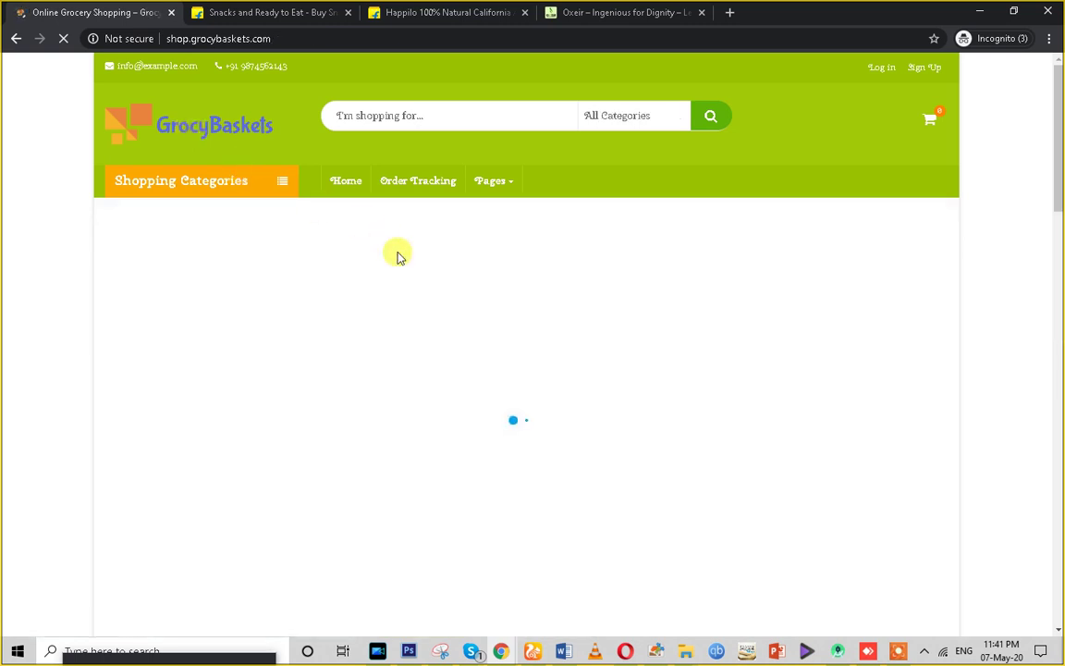
{"action": "scroll", "coordinate": [396, 254], "scroll_direction": "down", "scroll_amount": 5}
{"action": "scroll", "coordinate": [239, 428], "scroll_direction": "down", "scroll_amount": 3}
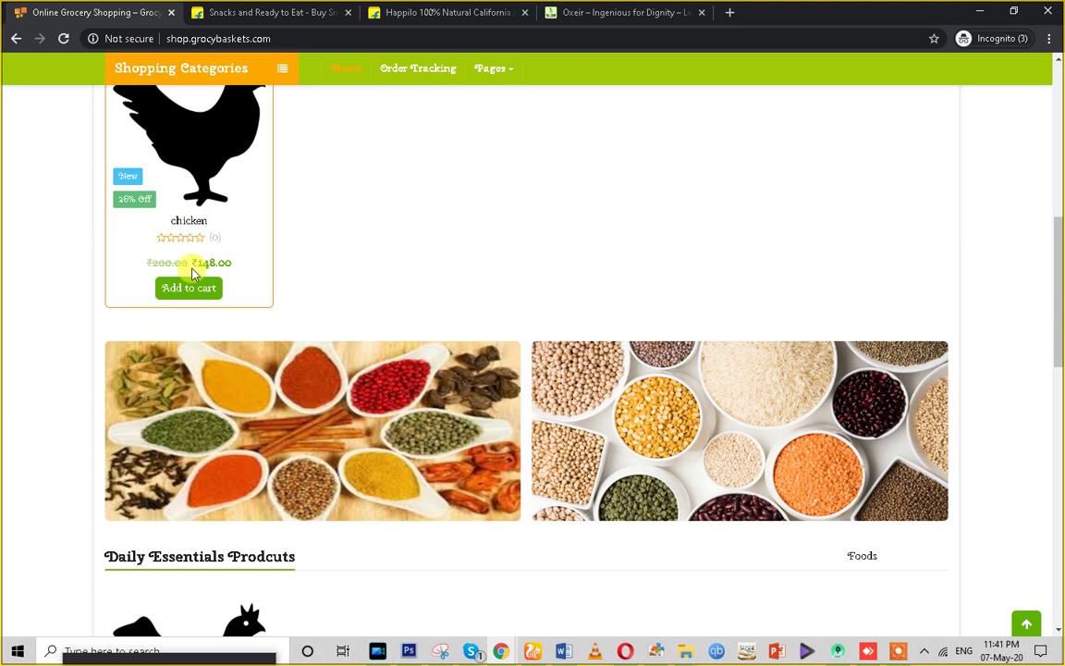
{"action": "left_click", "coordinate": [205, 162]}
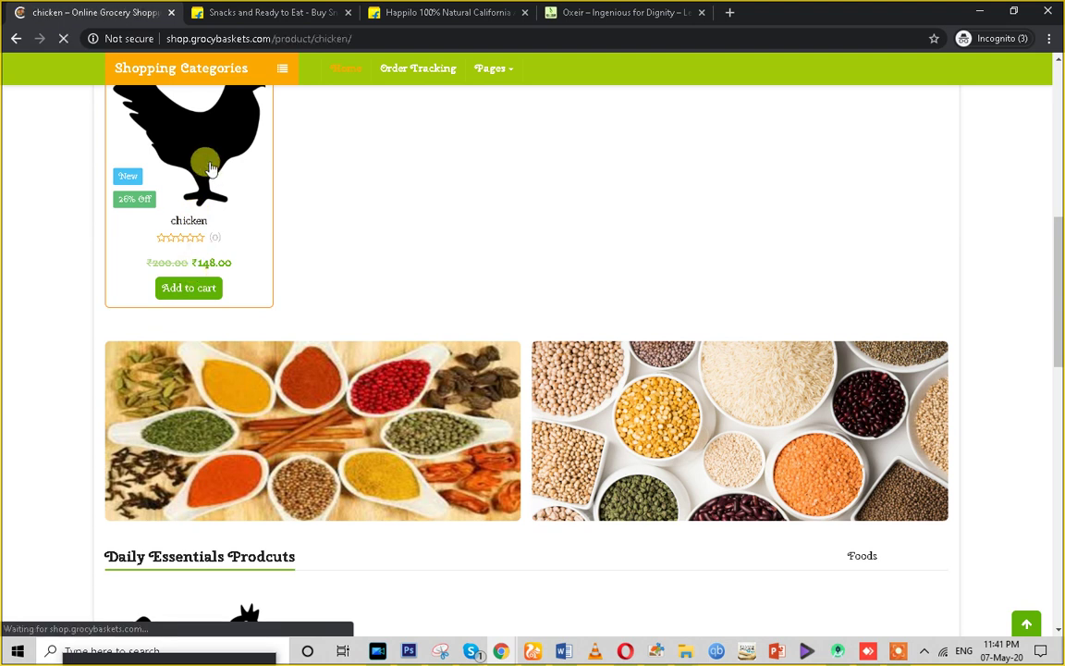
{"action": "scroll", "coordinate": [210, 167], "scroll_direction": "down", "scroll_amount": 2}
{"action": "scroll", "coordinate": [210, 167], "scroll_direction": "down", "scroll_amount": 3}
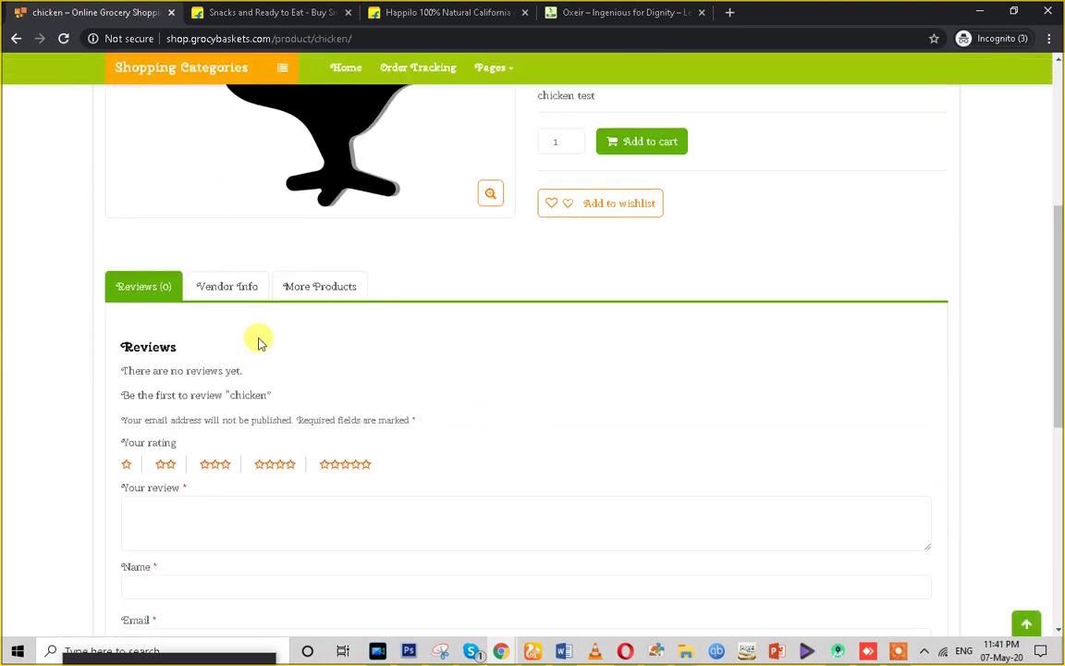
{"action": "left_click", "coordinate": [230, 286]}
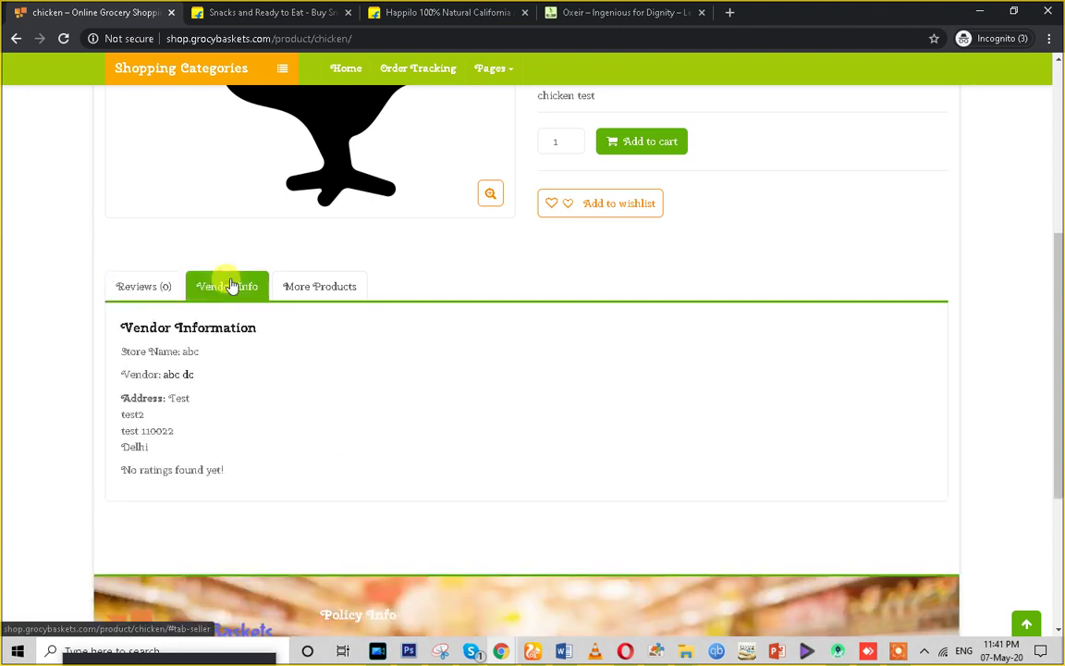
{"action": "left_click", "coordinate": [274, 12]}
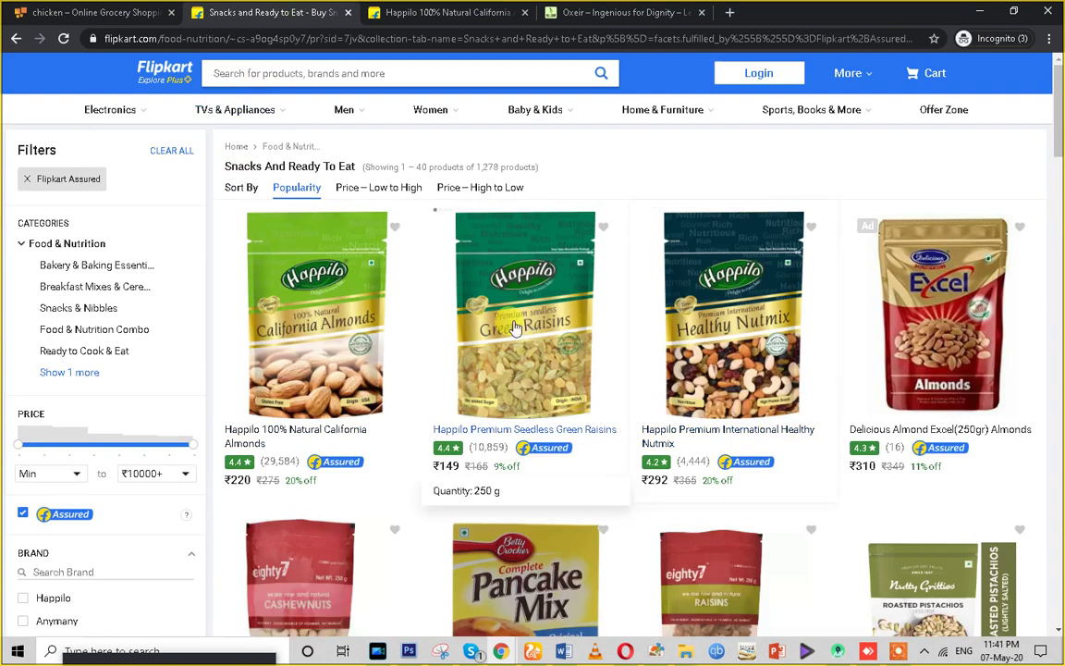
- Scroll through Flipkart's Assured snacks listing, then bring the GrocyBaskets My Account window forward
{"action": "scroll", "coordinate": [961, 461], "scroll_direction": "down", "scroll_amount": 2}
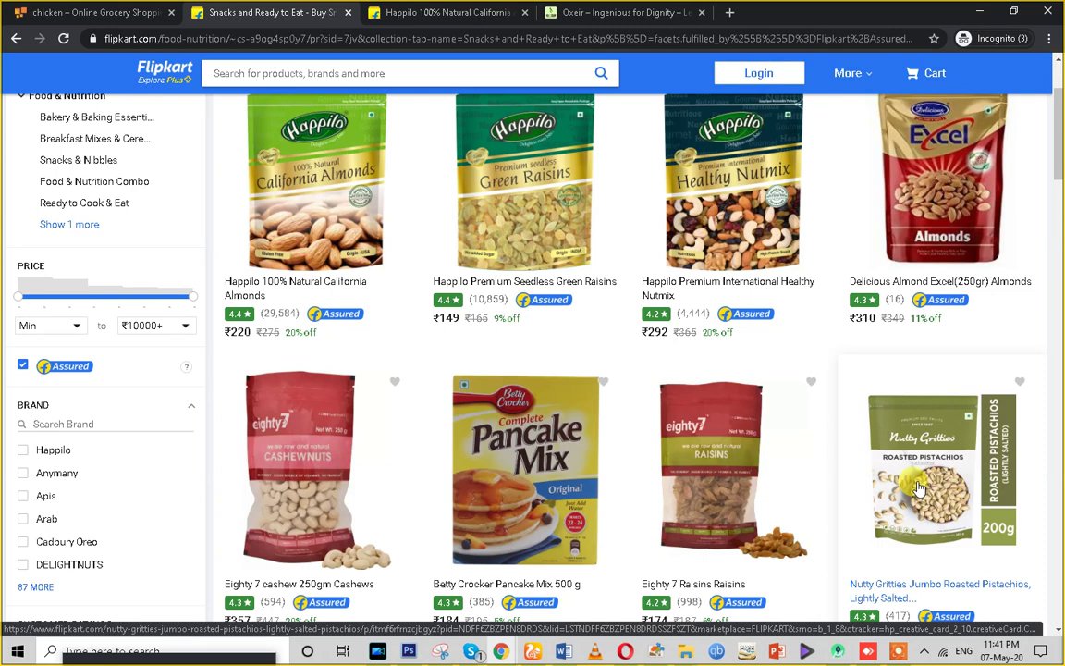
{"action": "scroll", "coordinate": [641, 452], "scroll_direction": "down", "scroll_amount": 10}
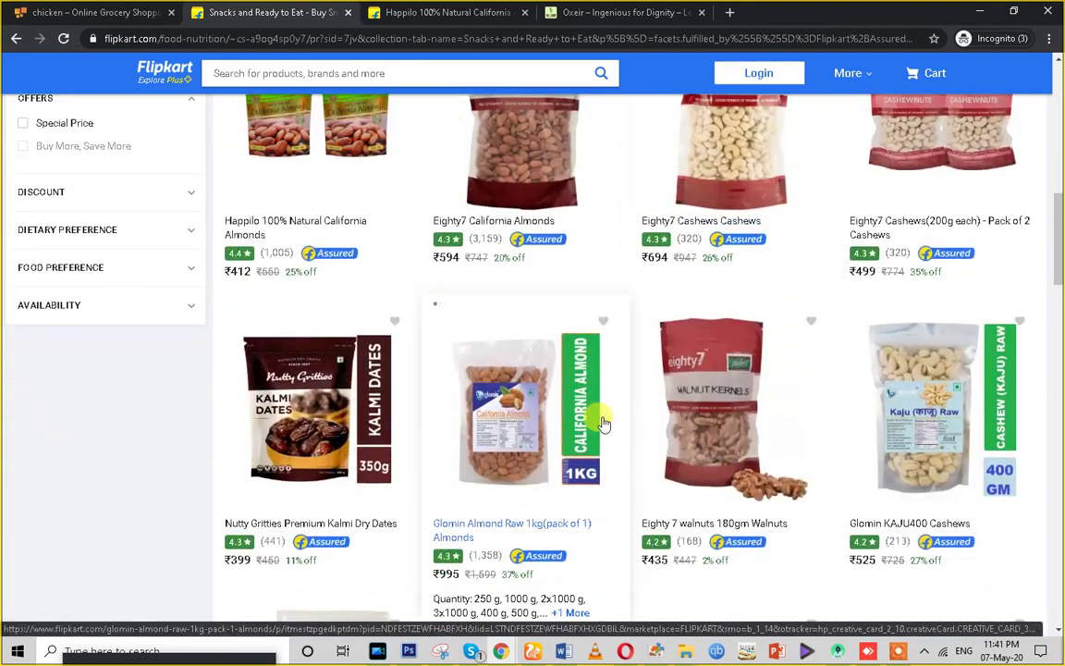
{"action": "scroll", "coordinate": [601, 423], "scroll_direction": "up", "scroll_amount": 4}
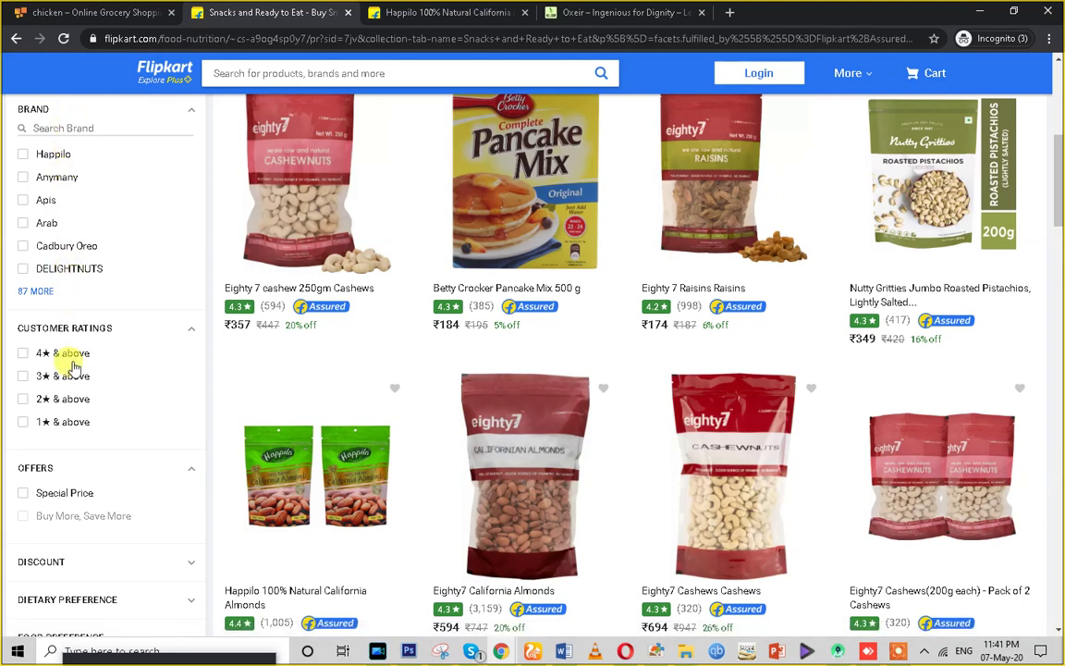
{"action": "scroll", "coordinate": [74, 573], "scroll_direction": "down", "scroll_amount": 1}
{"action": "scroll", "coordinate": [72, 578], "scroll_direction": "down", "scroll_amount": 3}
{"action": "scroll", "coordinate": [59, 440], "scroll_direction": "up", "scroll_amount": 6}
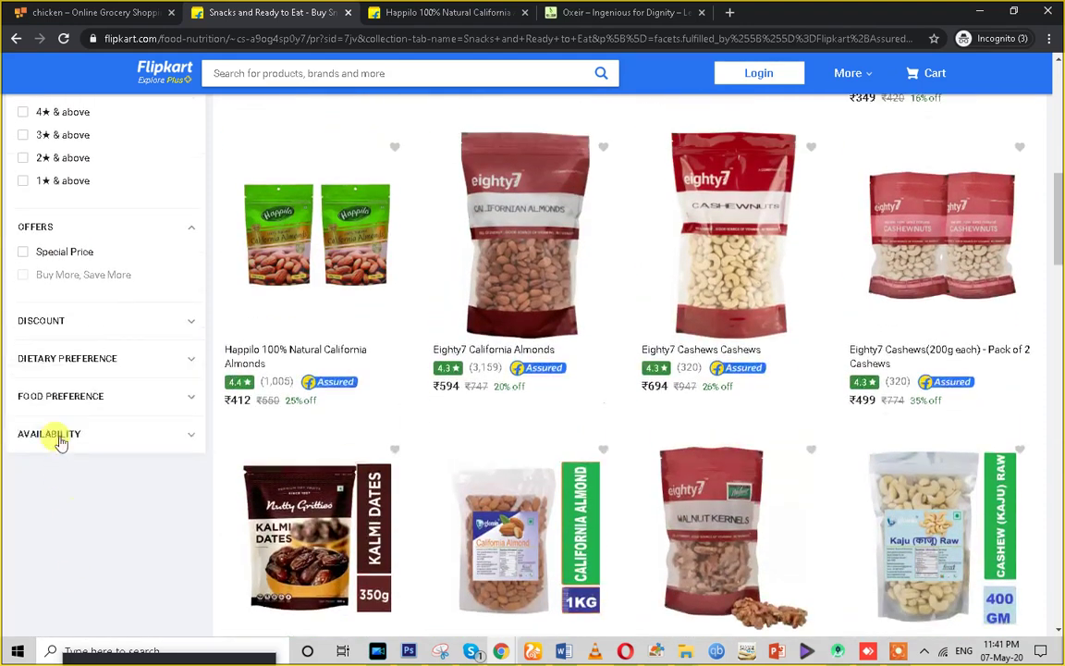
{"action": "scroll", "coordinate": [60, 172], "scroll_direction": "up", "scroll_amount": 1}
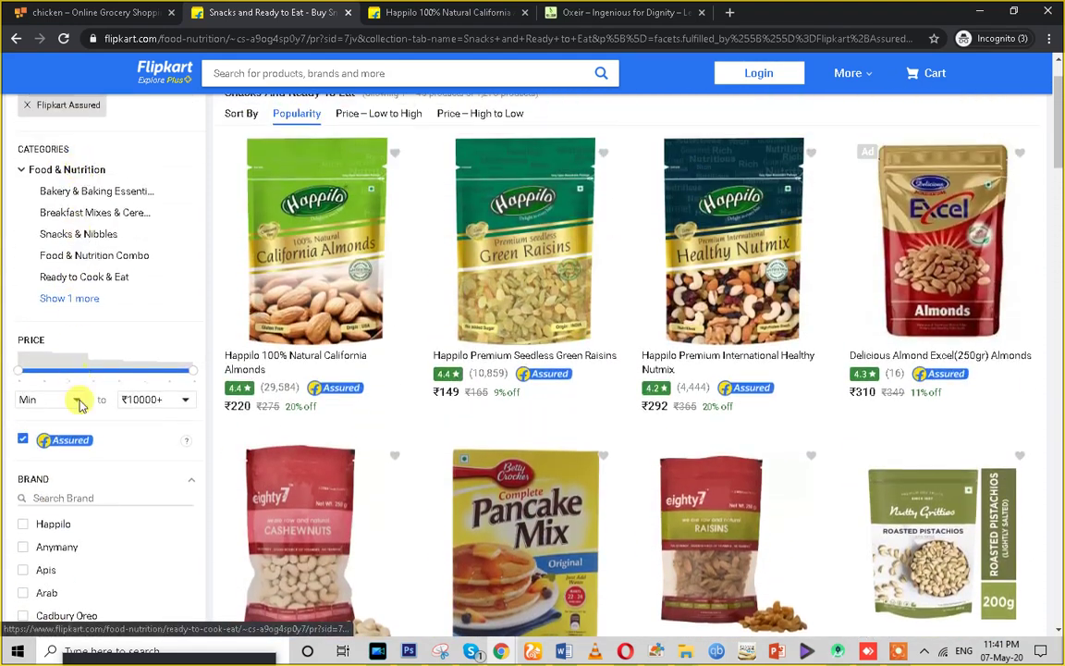
{"action": "scroll", "coordinate": [78, 527], "scroll_direction": "up", "scroll_amount": 1}
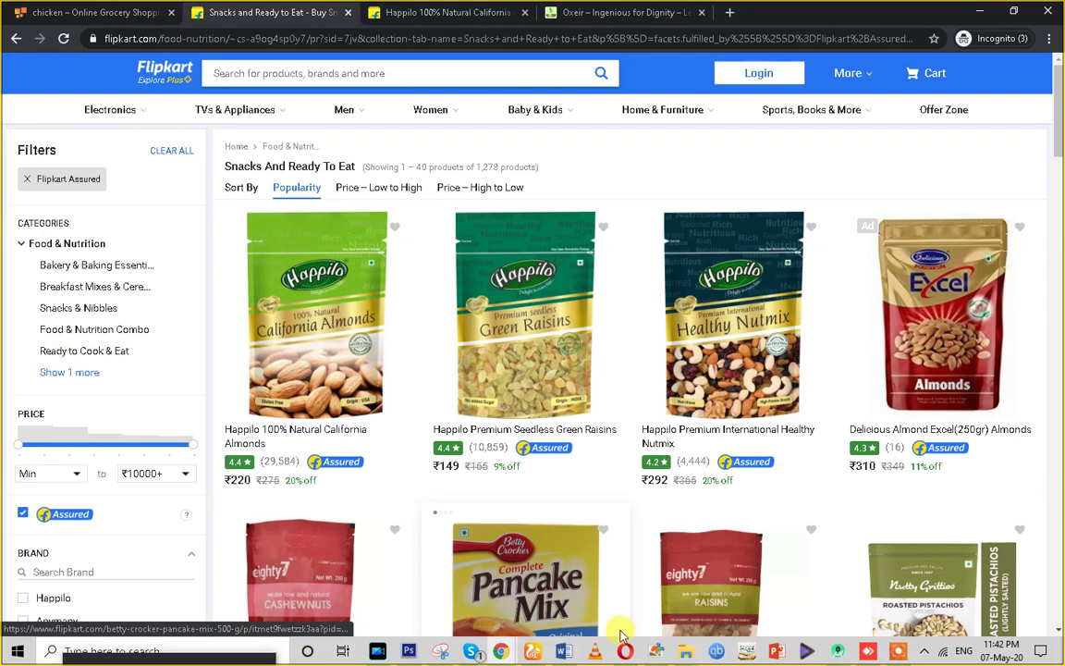
{"action": "mouse_move", "coordinate": [500, 649]}
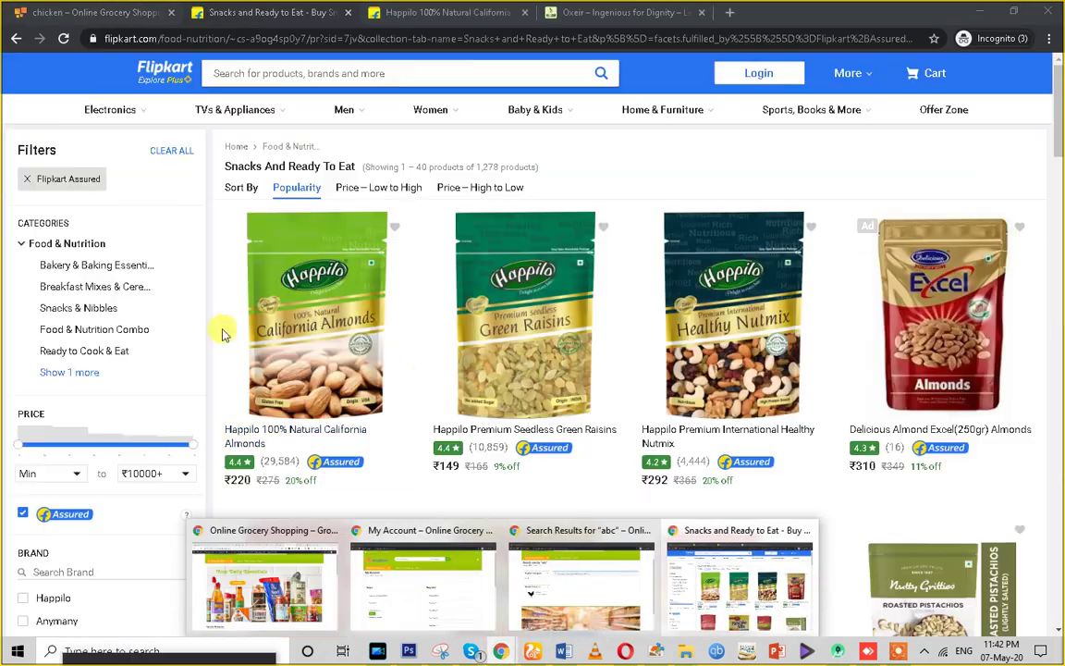
{"action": "left_click", "coordinate": [465, 597]}
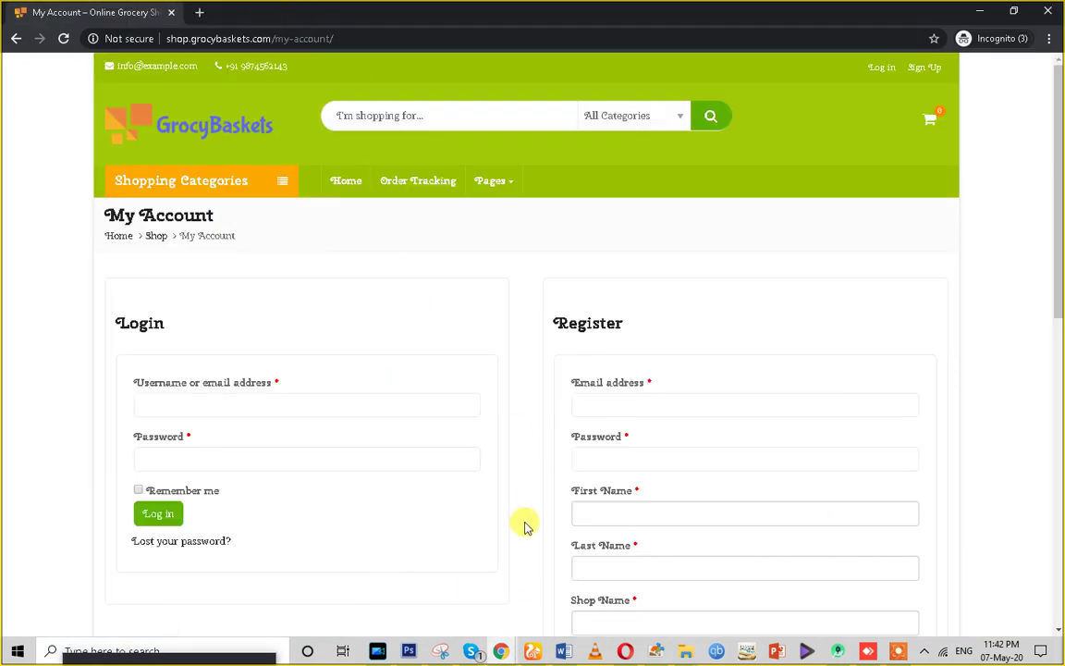
- Switch to the store's admin window and open the Widgets management page
{"action": "mouse_move", "coordinate": [501, 649]}
{"action": "left_click", "coordinate": [272, 584]}
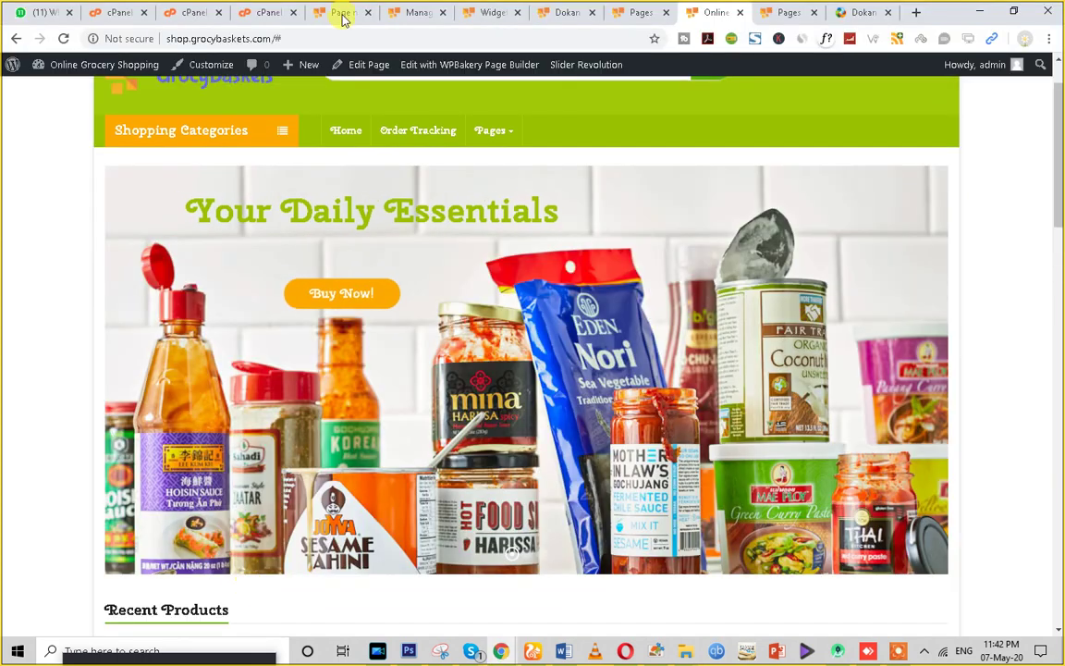
{"action": "left_click", "coordinate": [537, 13]}
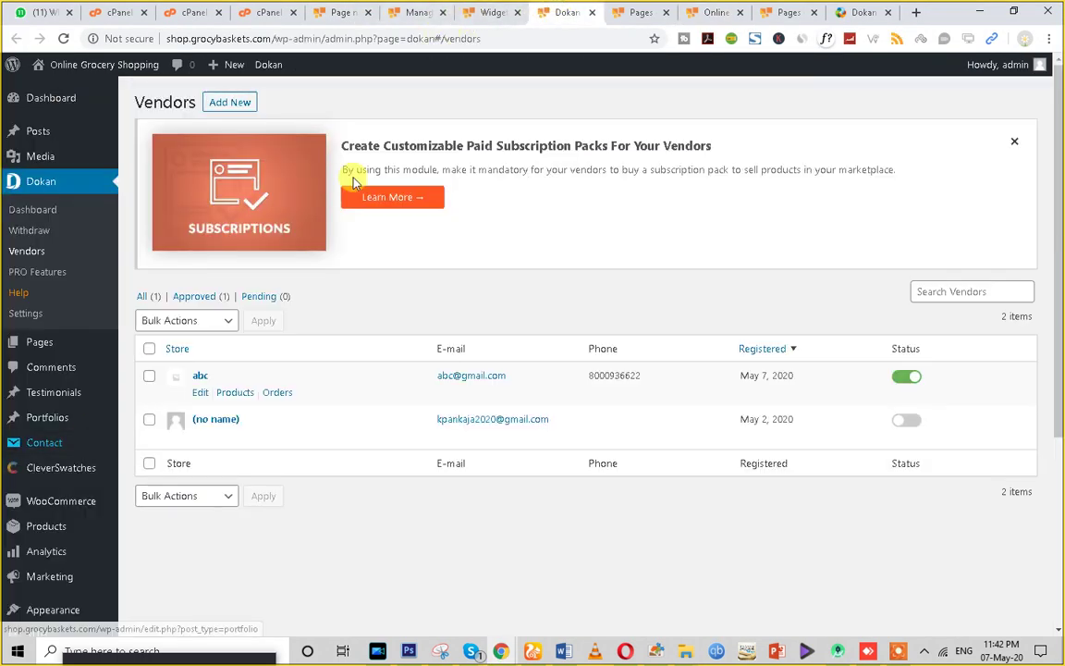
{"action": "left_click", "coordinate": [487, 12]}
{"action": "scroll", "coordinate": [380, 380], "scroll_direction": "up", "scroll_amount": 2}
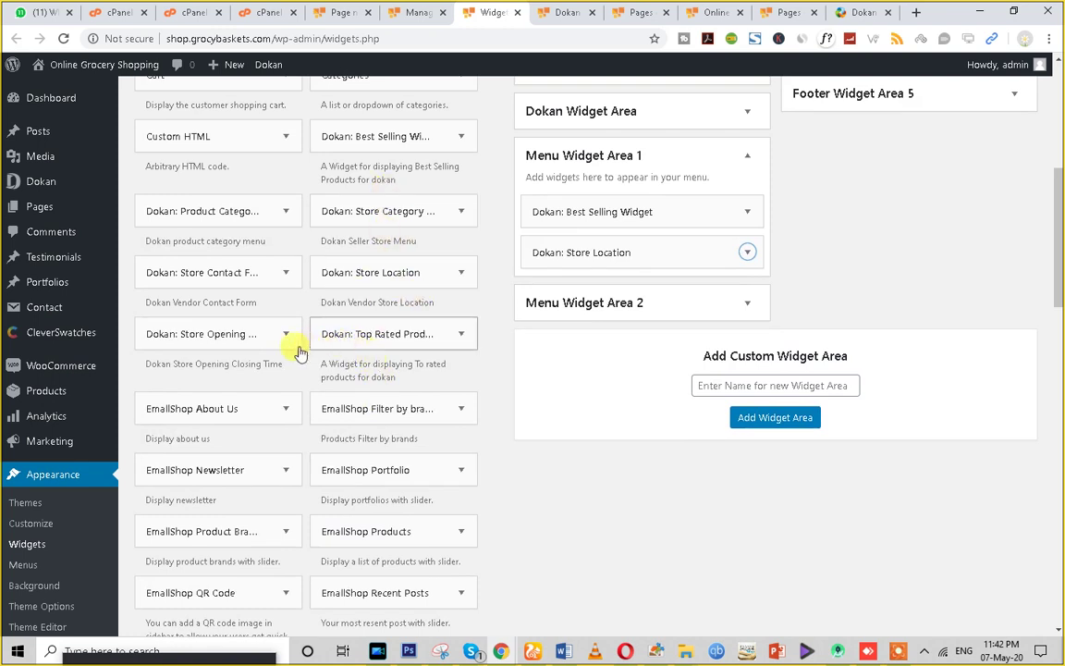
{"action": "scroll", "coordinate": [254, 370], "scroll_direction": "down", "scroll_amount": 2}
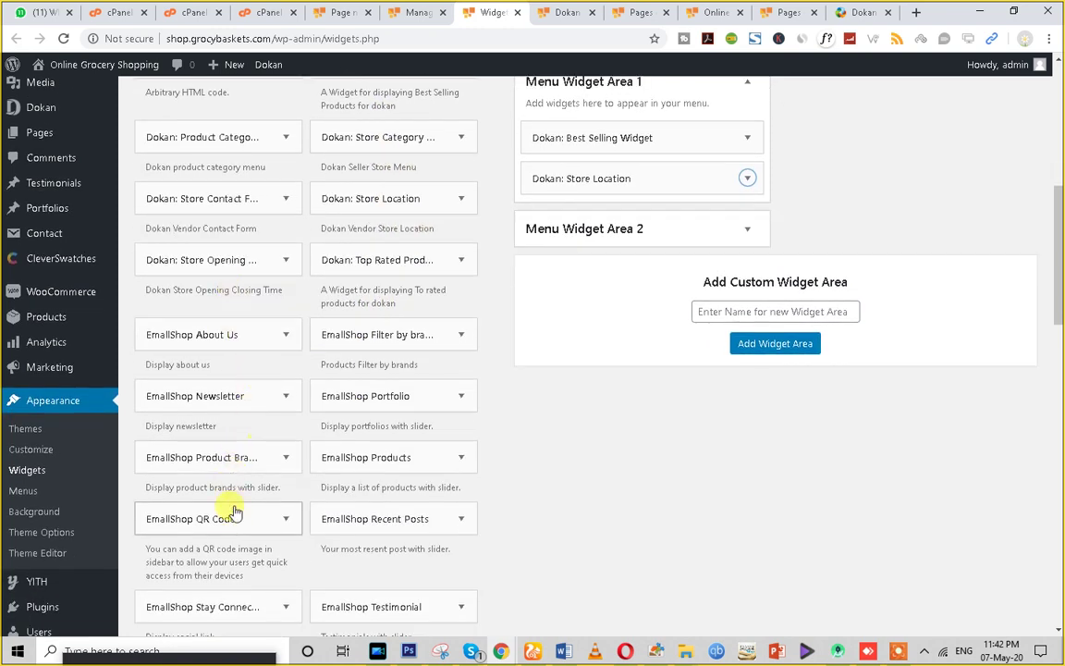
{"action": "scroll", "coordinate": [230, 507], "scroll_direction": "down", "scroll_amount": 4}
{"action": "scroll", "coordinate": [232, 544], "scroll_direction": "down", "scroll_amount": 6}
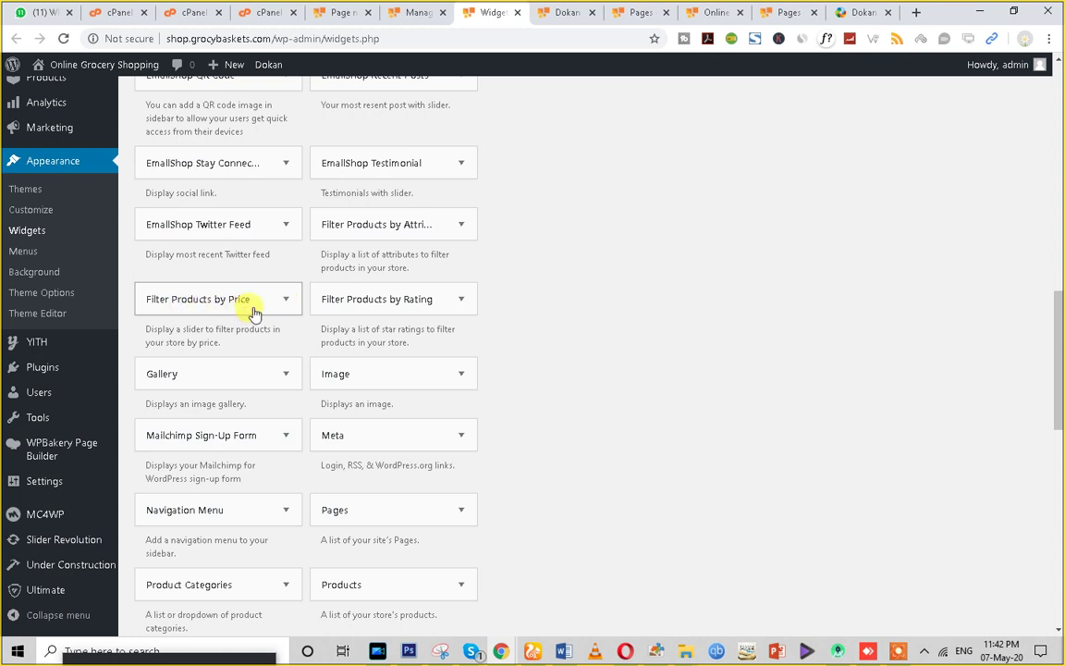
{"action": "scroll", "coordinate": [255, 313], "scroll_direction": "up", "scroll_amount": 5}
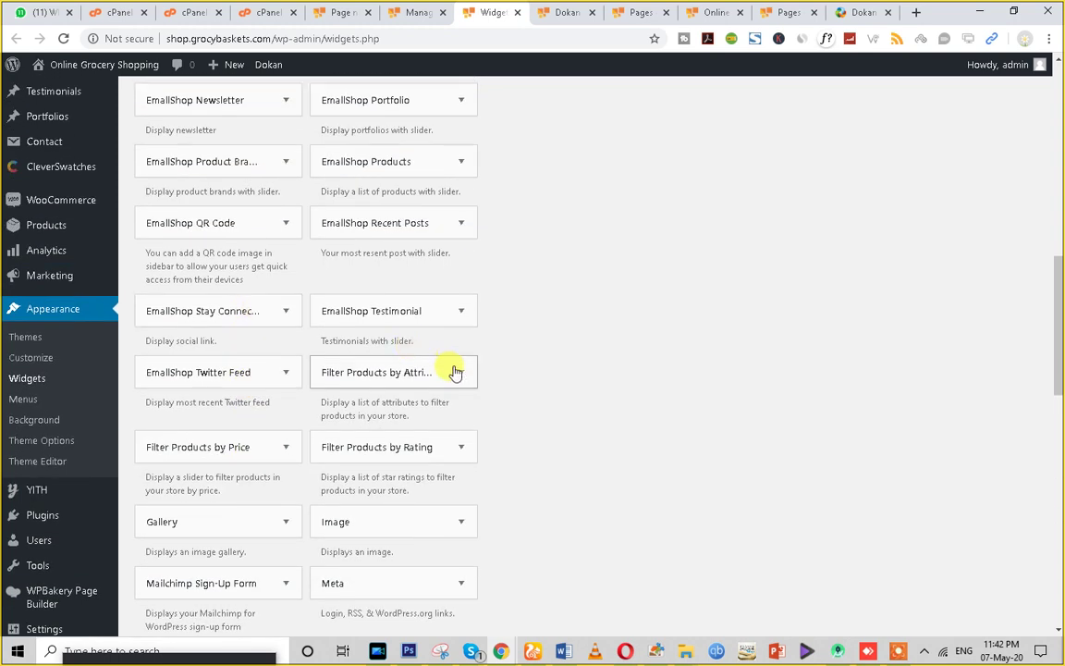
{"action": "scroll", "coordinate": [411, 323], "scroll_direction": "up", "scroll_amount": 3}
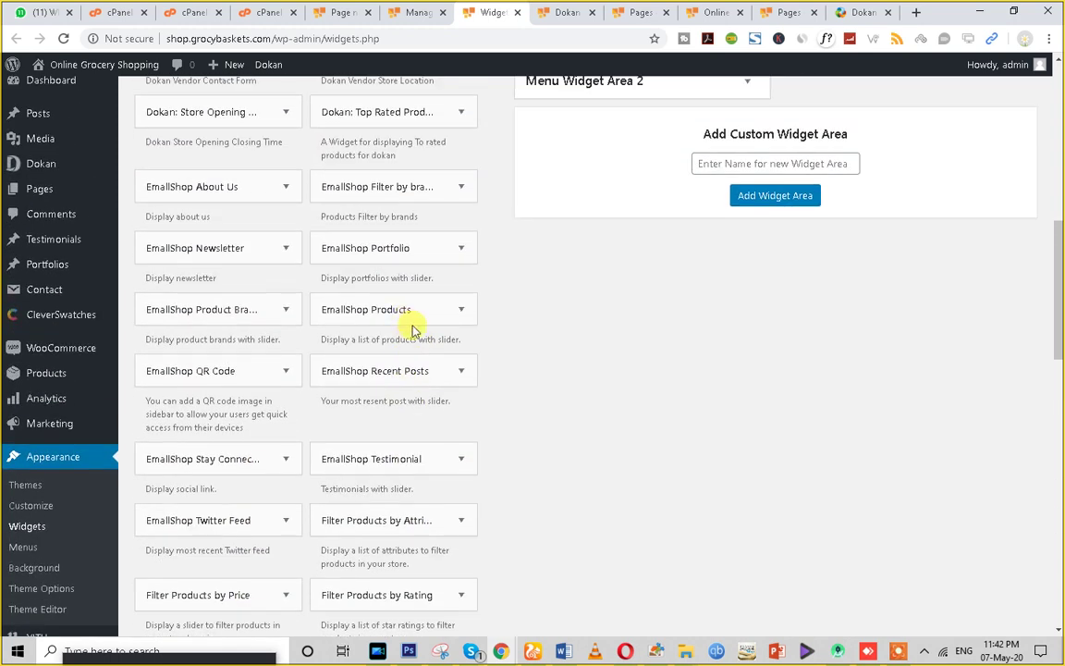
{"action": "scroll", "coordinate": [613, 270], "scroll_direction": "up", "scroll_amount": 1}
{"action": "scroll", "coordinate": [374, 282], "scroll_direction": "up", "scroll_amount": 3}
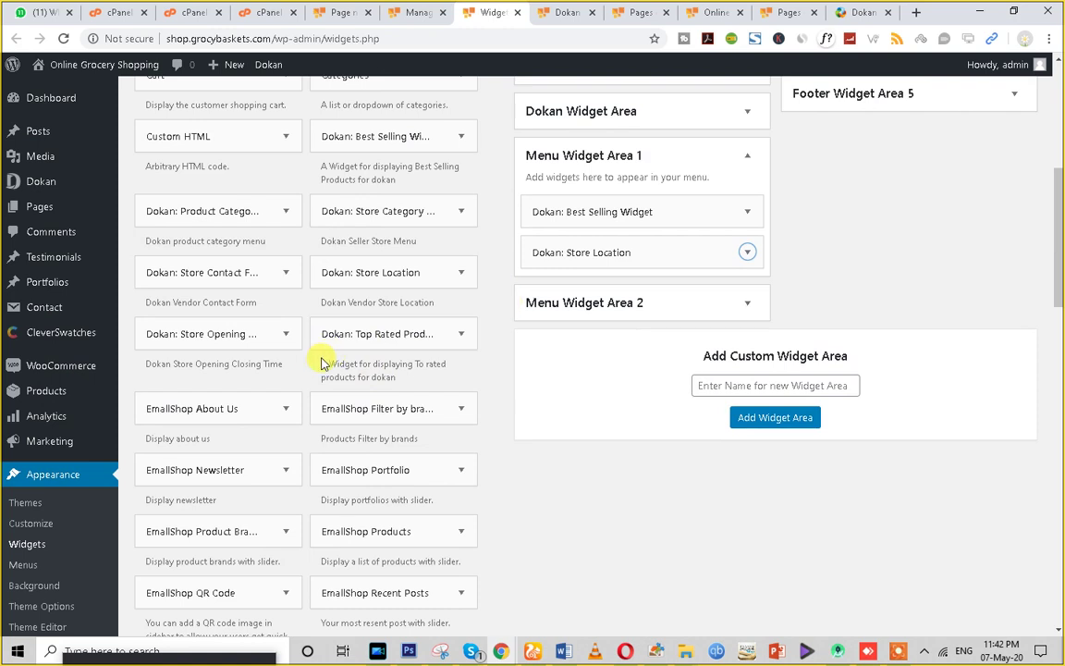
{"action": "scroll", "coordinate": [257, 346], "scroll_direction": "up", "scroll_amount": 2}
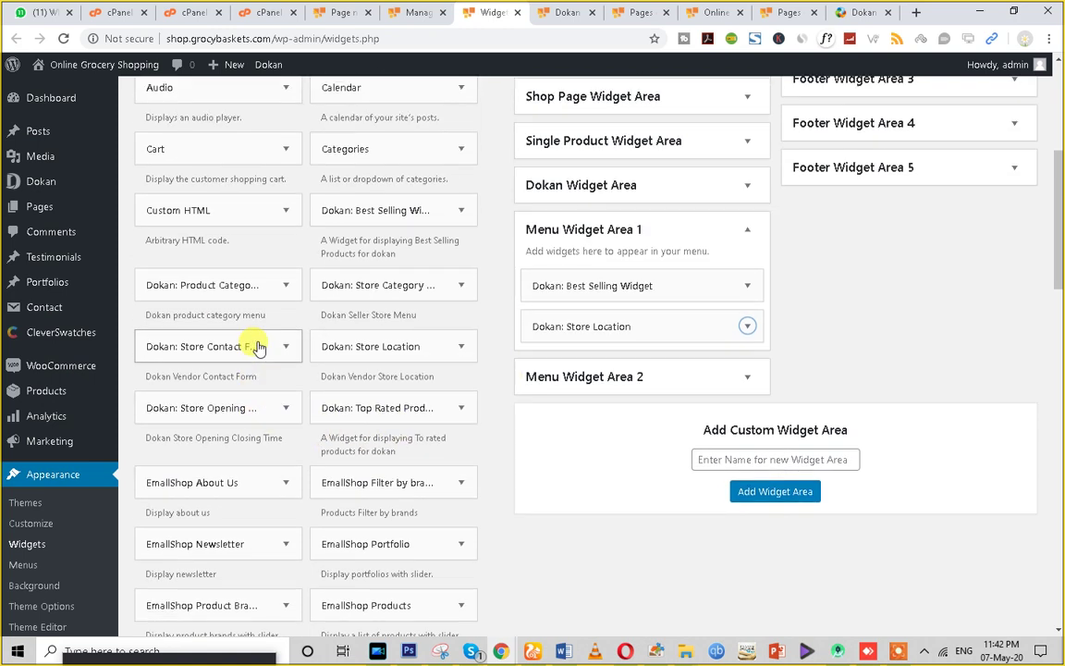
{"action": "scroll", "coordinate": [370, 353], "scroll_direction": "up", "scroll_amount": 2}
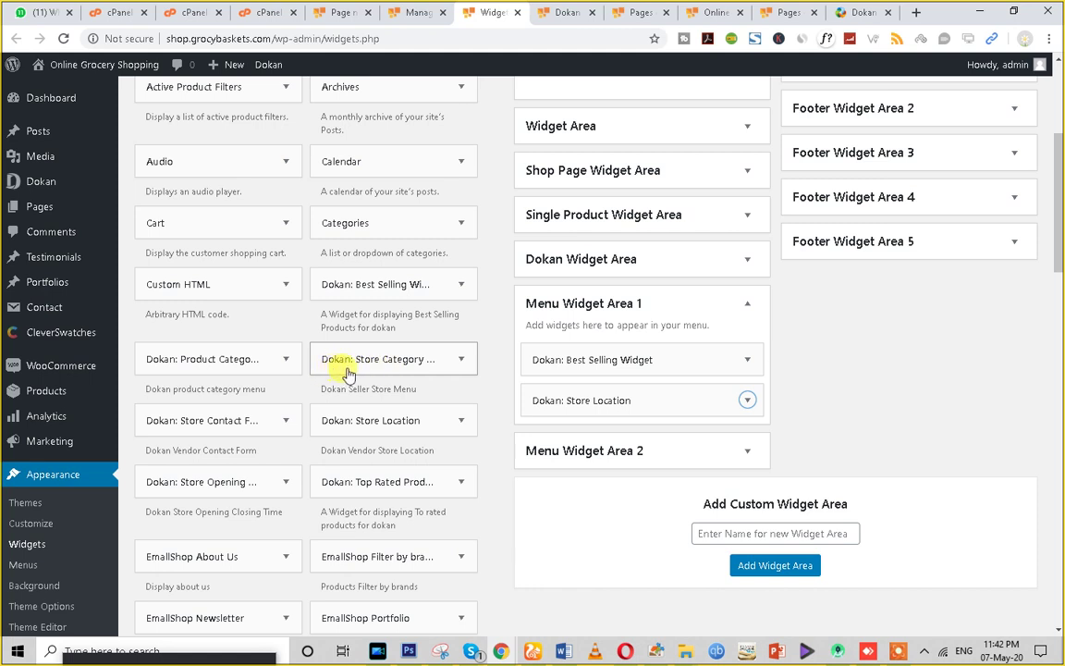
- Add the Dokan: Store Category Menu widget, titled Store Product Category, to Footer Widget Area 4
{"action": "left_click", "coordinate": [459, 360]}
{"action": "left_click", "coordinate": [460, 361]}
{"action": "left_click_drag", "start_coordinate": [428, 367], "coordinate": [906, 253]}
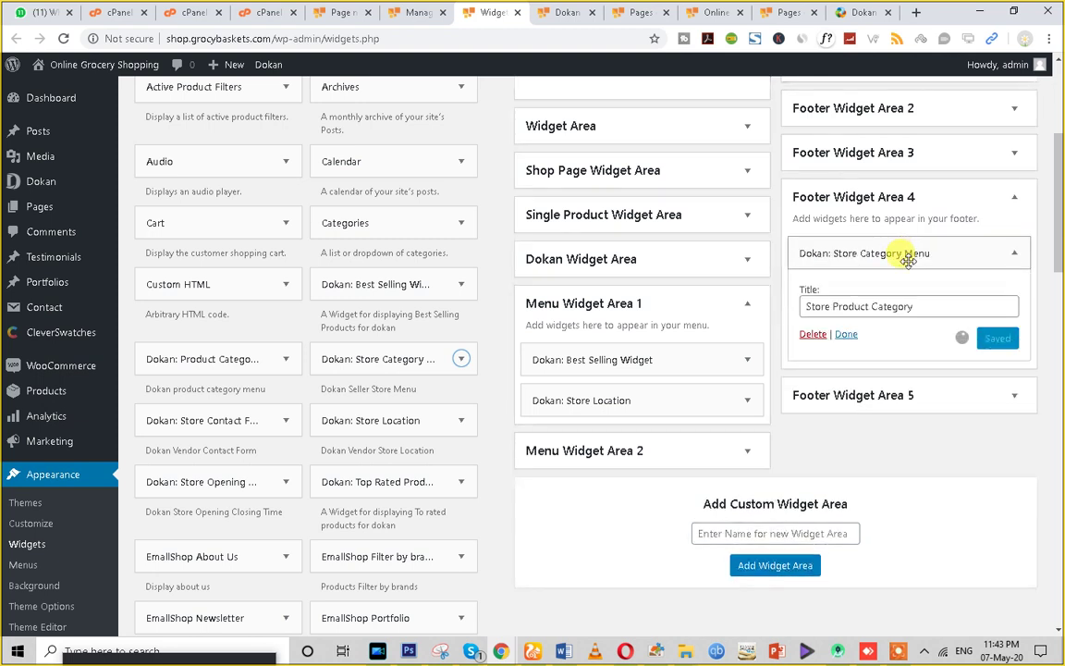
{"action": "left_click", "coordinate": [844, 335]}
{"action": "scroll", "coordinate": [879, 252], "scroll_direction": "up", "scroll_amount": 3}
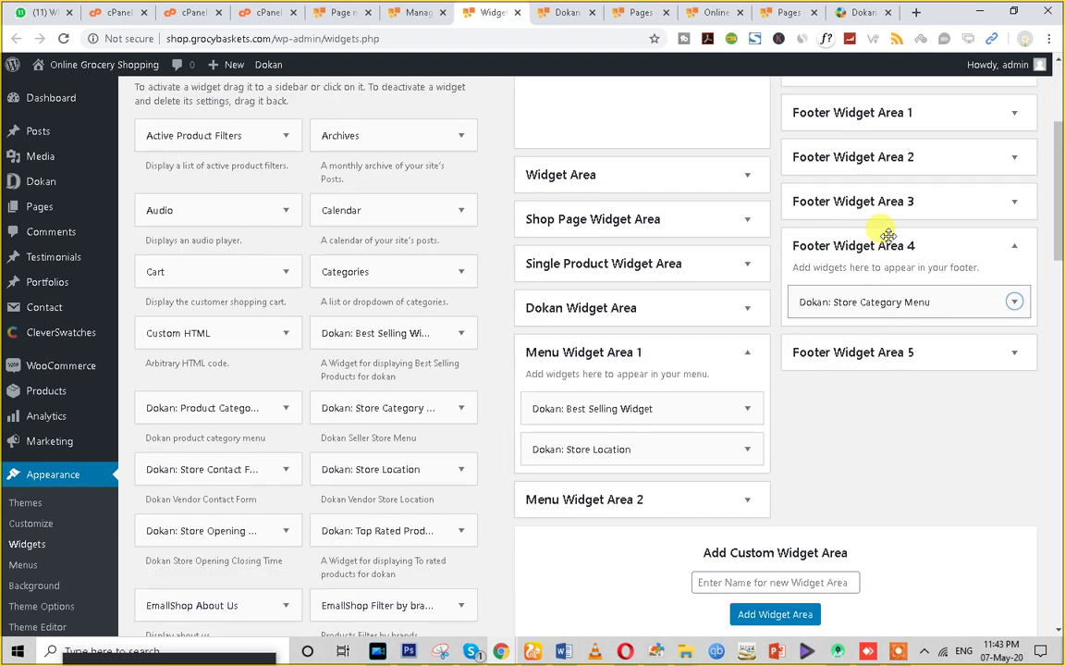
{"action": "left_click", "coordinate": [414, 12]}
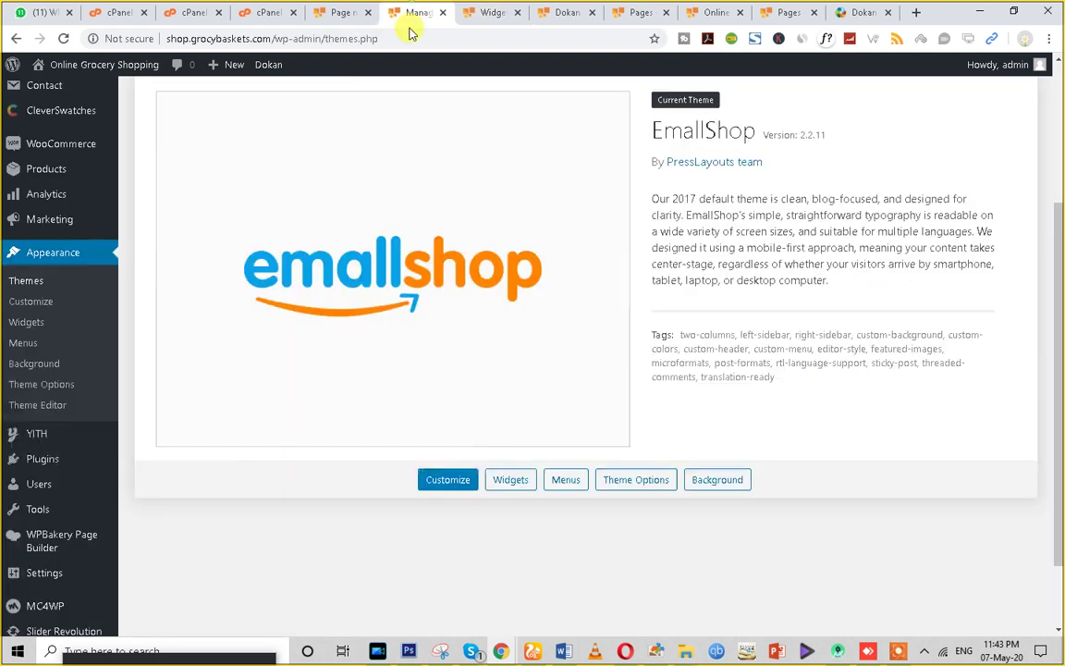
- Switch to the GrocyBaskets storefront tab and reload it to see the widget changes
{"action": "left_click", "coordinate": [562, 12]}
{"action": "left_click", "coordinate": [637, 12]}
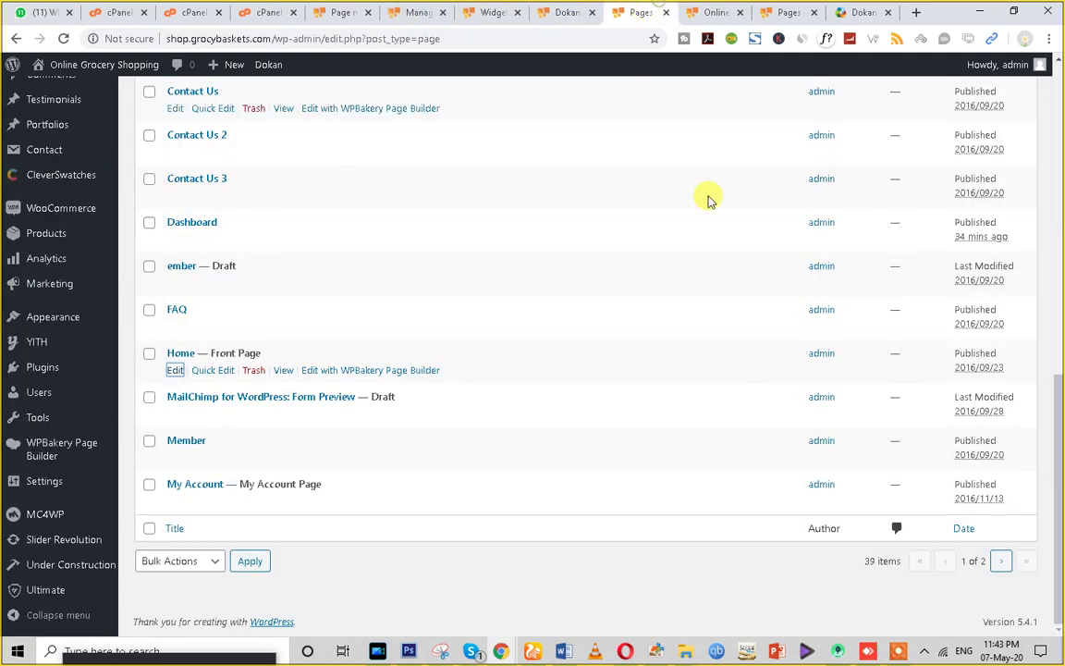
{"action": "left_click", "coordinate": [712, 12]}
{"action": "scroll", "coordinate": [12, 120], "scroll_direction": "down", "scroll_amount": 3}
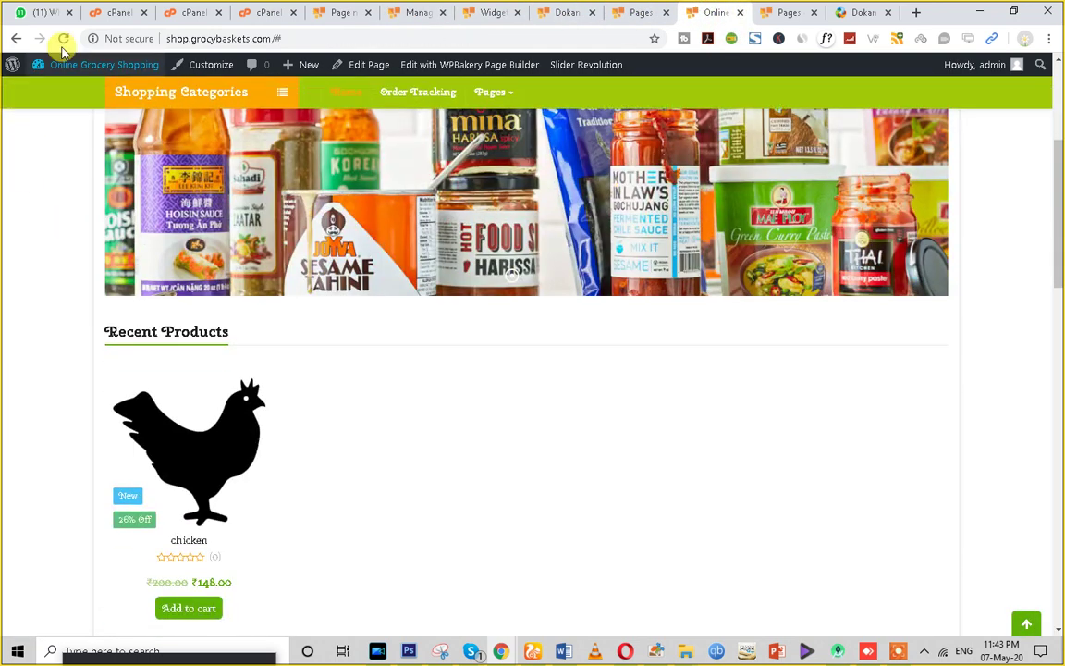
{"action": "left_click", "coordinate": [62, 38]}
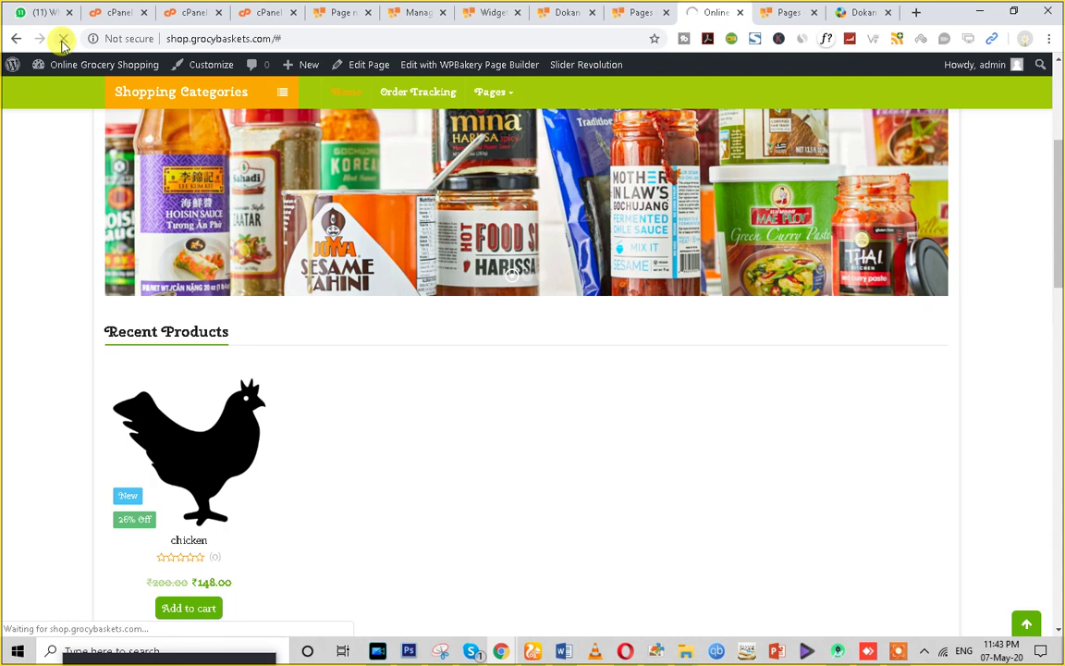
- Scroll through the home page's banners and Recent Products section
{"action": "scroll", "coordinate": [649, 335], "scroll_direction": "down", "scroll_amount": 10}
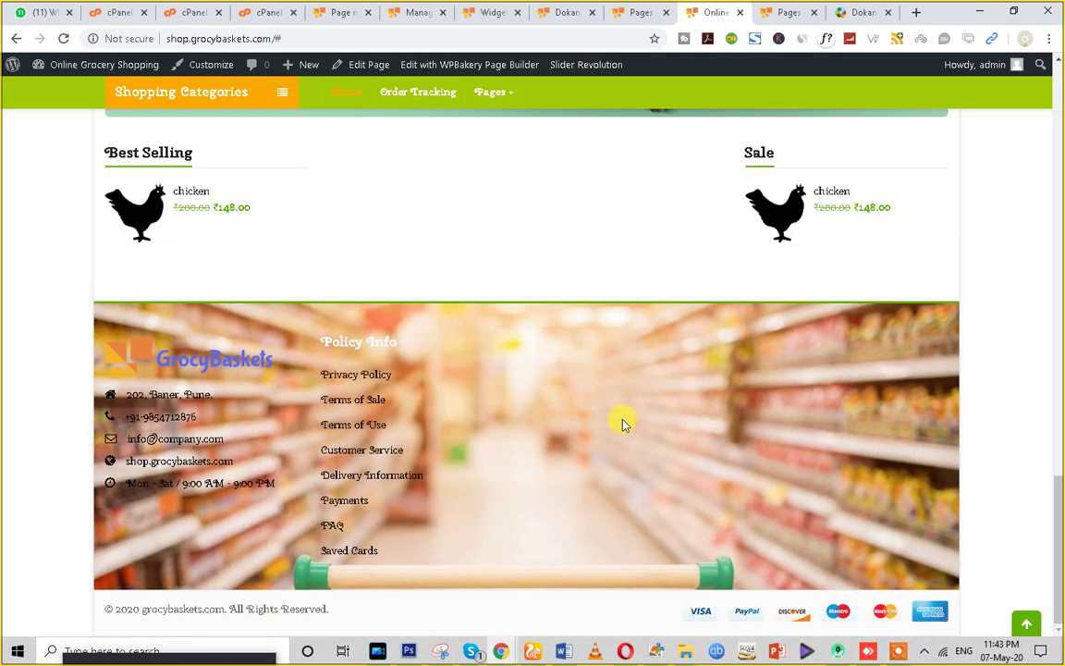
{"action": "scroll", "coordinate": [622, 423], "scroll_direction": "up", "scroll_amount": 6}
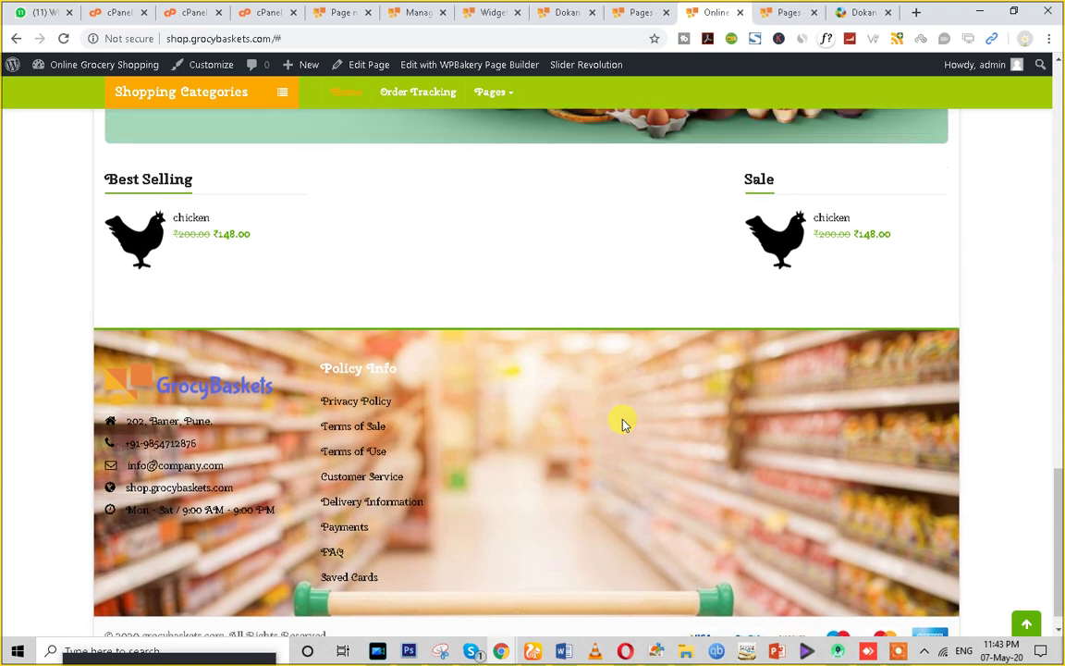
{"action": "scroll", "coordinate": [623, 423], "scroll_direction": "up", "scroll_amount": 5}
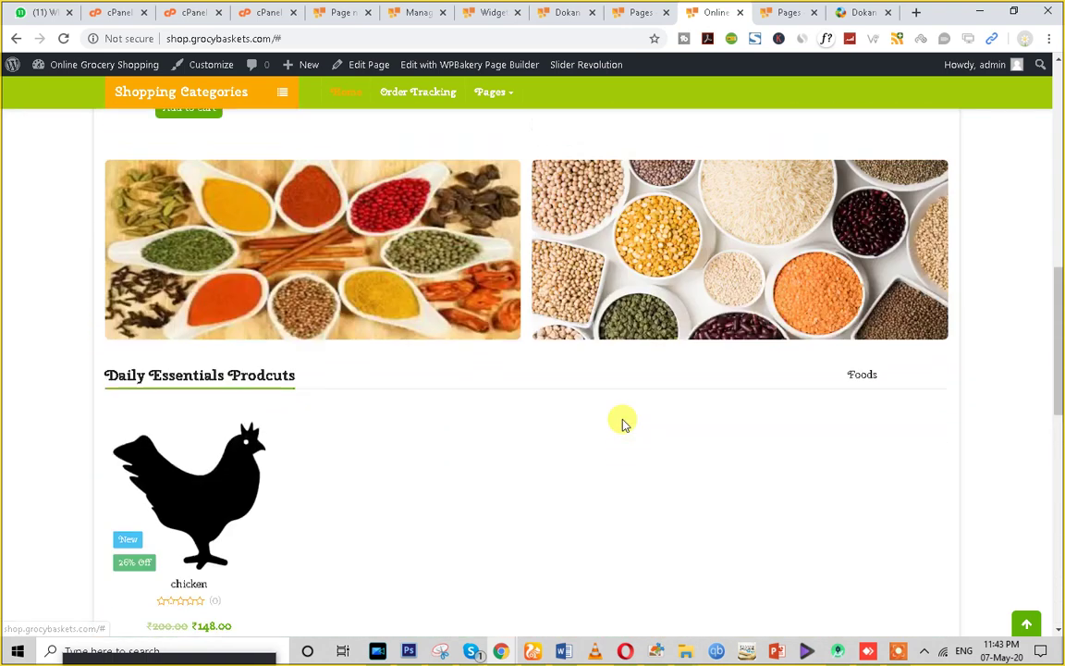
{"action": "scroll", "coordinate": [312, 472], "scroll_direction": "down", "scroll_amount": 3}
{"action": "scroll", "coordinate": [311, 471], "scroll_direction": "down", "scroll_amount": 5}
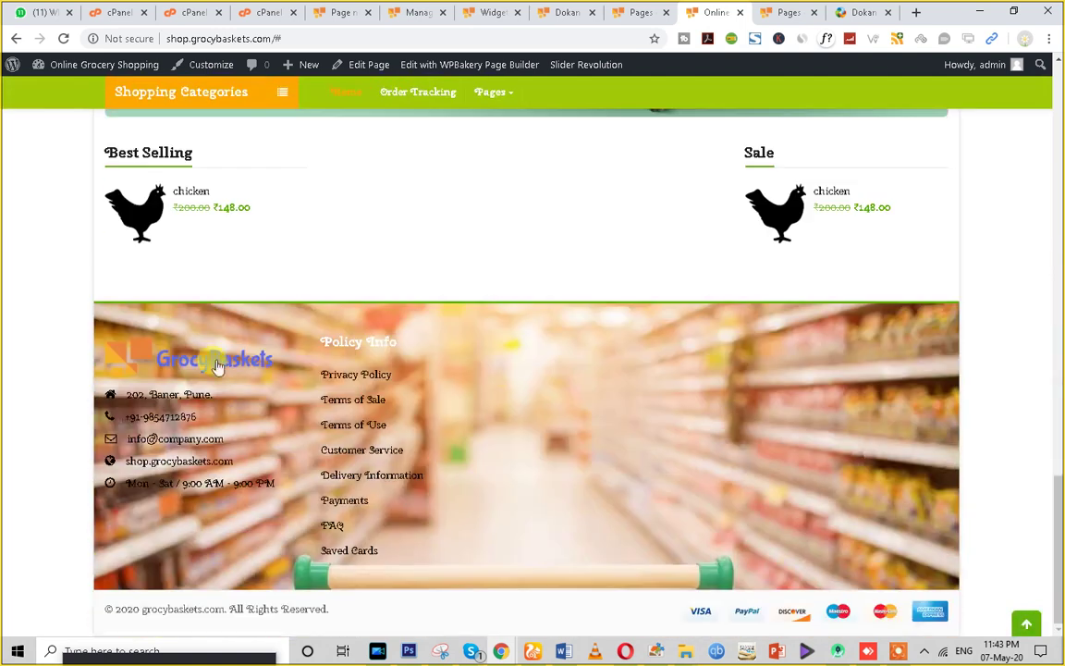
{"action": "scroll", "coordinate": [207, 326], "scroll_direction": "up", "scroll_amount": 4}
- Open the ₹148 chicken product page and look over its details
{"action": "left_click", "coordinate": [129, 522]}
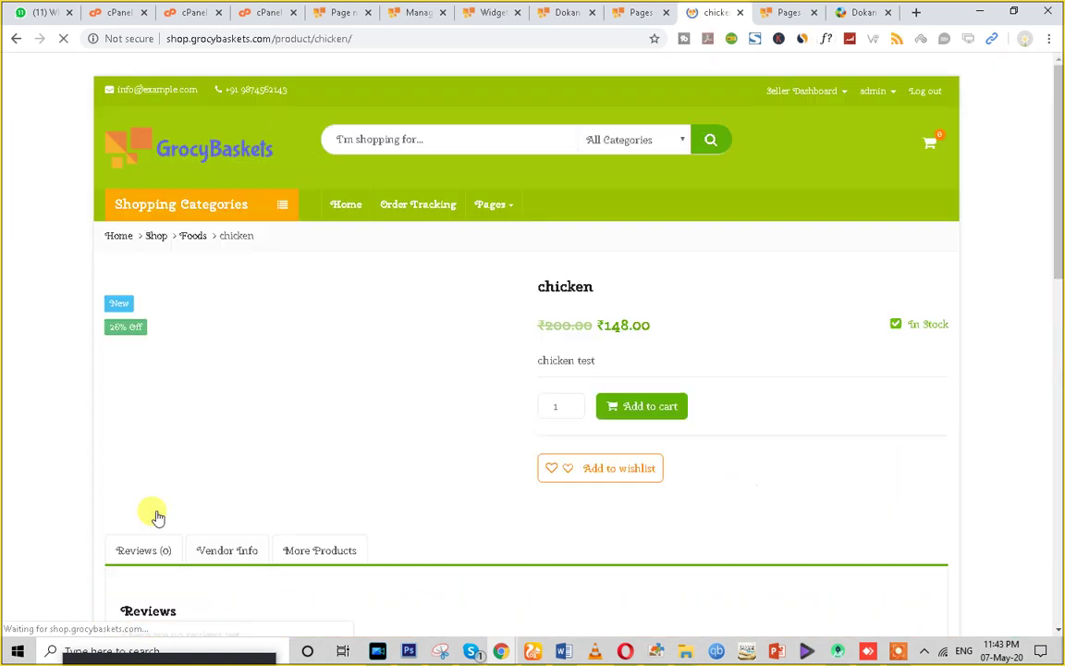
{"action": "scroll", "coordinate": [555, 379], "scroll_direction": "down", "scroll_amount": 2}
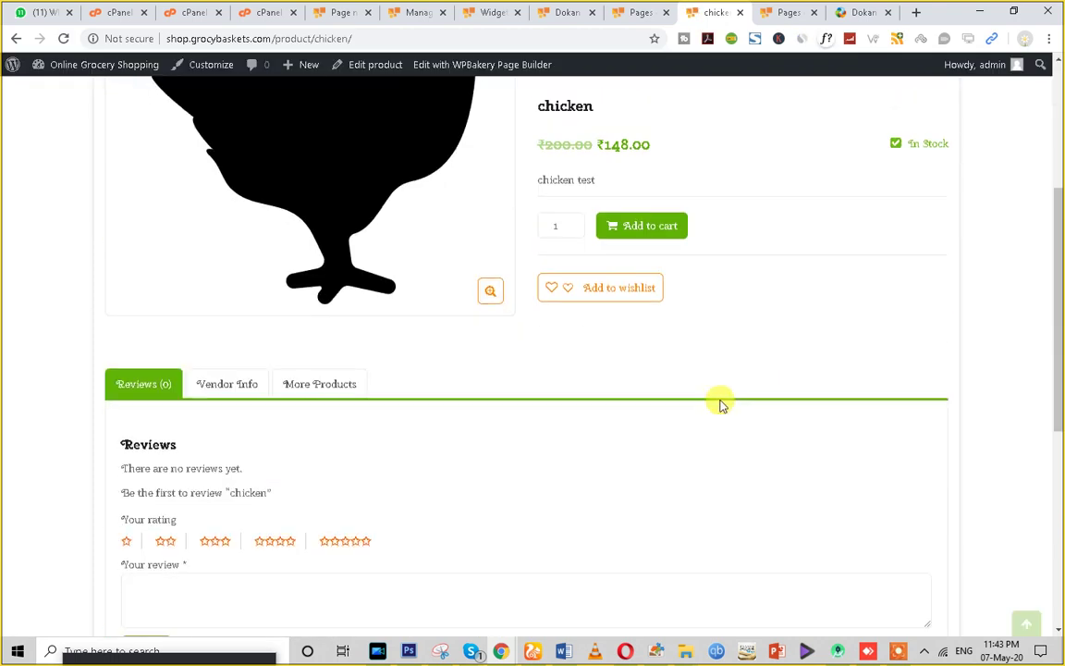
{"action": "scroll", "coordinate": [646, 476], "scroll_direction": "down", "scroll_amount": 5}
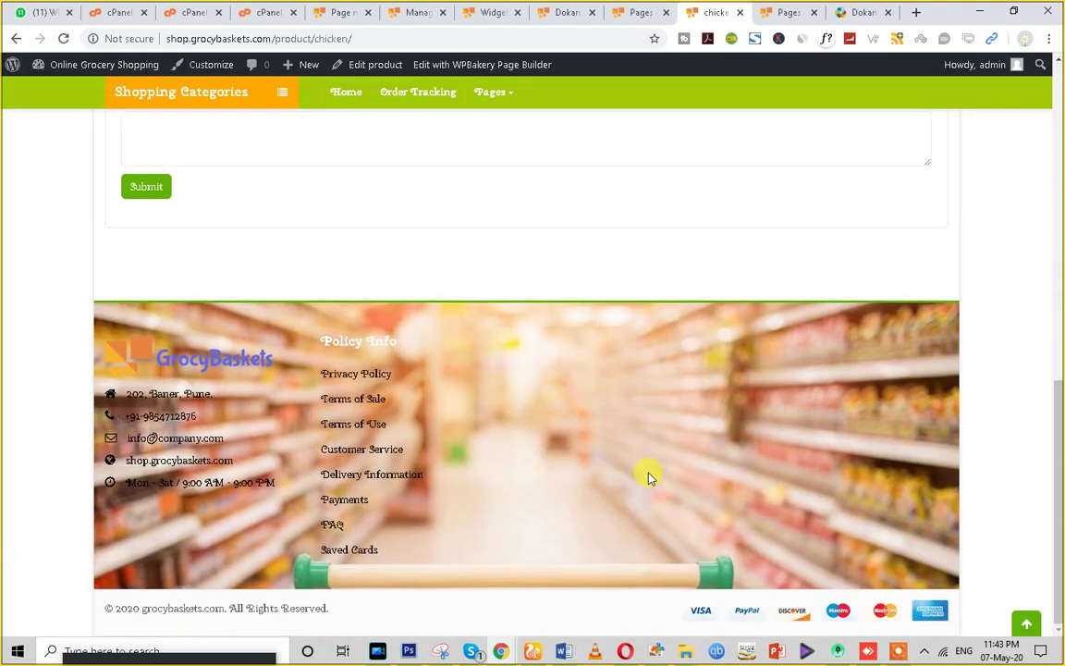
{"action": "scroll", "coordinate": [649, 478], "scroll_direction": "up", "scroll_amount": 4}
{"action": "scroll", "coordinate": [649, 477], "scroll_direction": "up", "scroll_amount": 3}
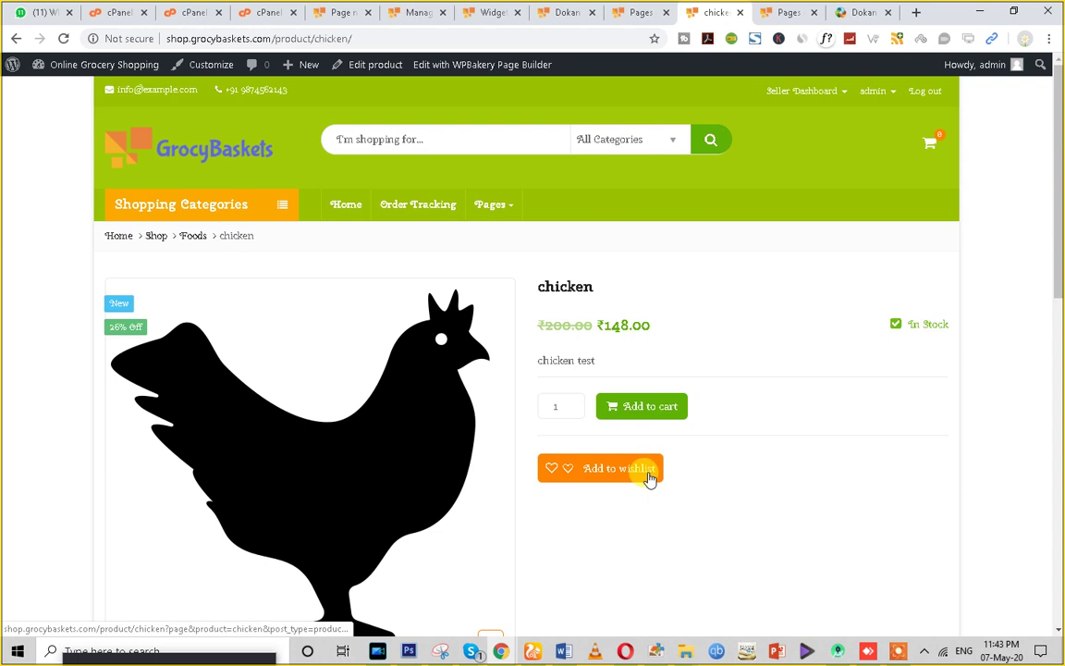
- Return to the home page and scroll back up to the Your Daily Essentials banner
{"action": "left_click", "coordinate": [350, 215]}
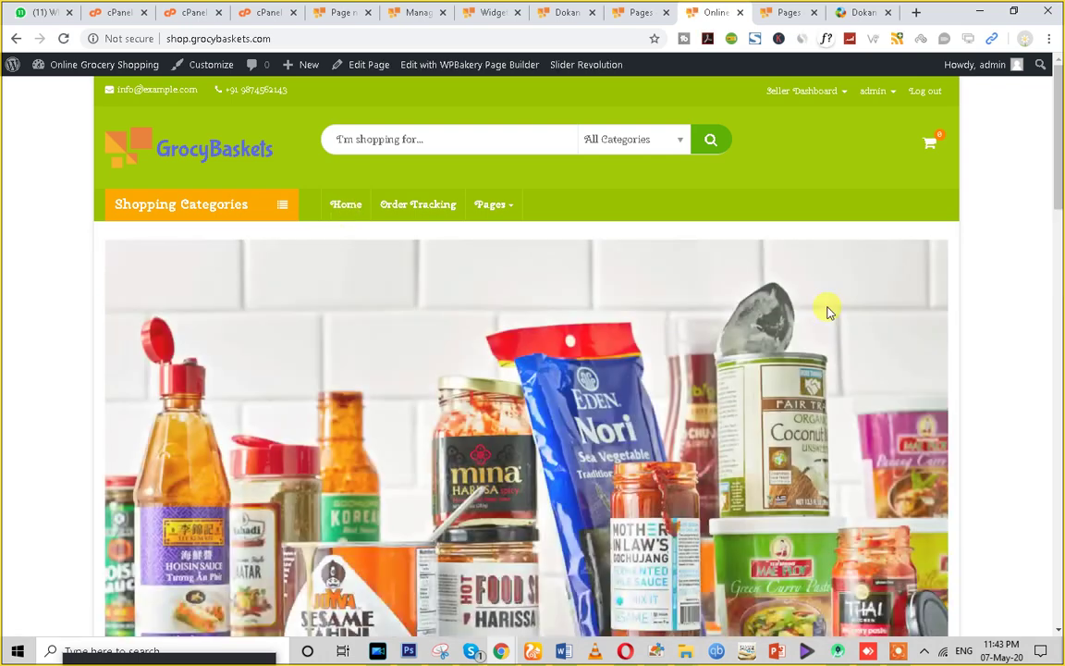
{"action": "scroll", "coordinate": [827, 308], "scroll_direction": "down", "scroll_amount": 10}
{"action": "scroll", "coordinate": [829, 314], "scroll_direction": "up", "scroll_amount": 5}
{"action": "scroll", "coordinate": [827, 308], "scroll_direction": "down", "scroll_amount": 15}
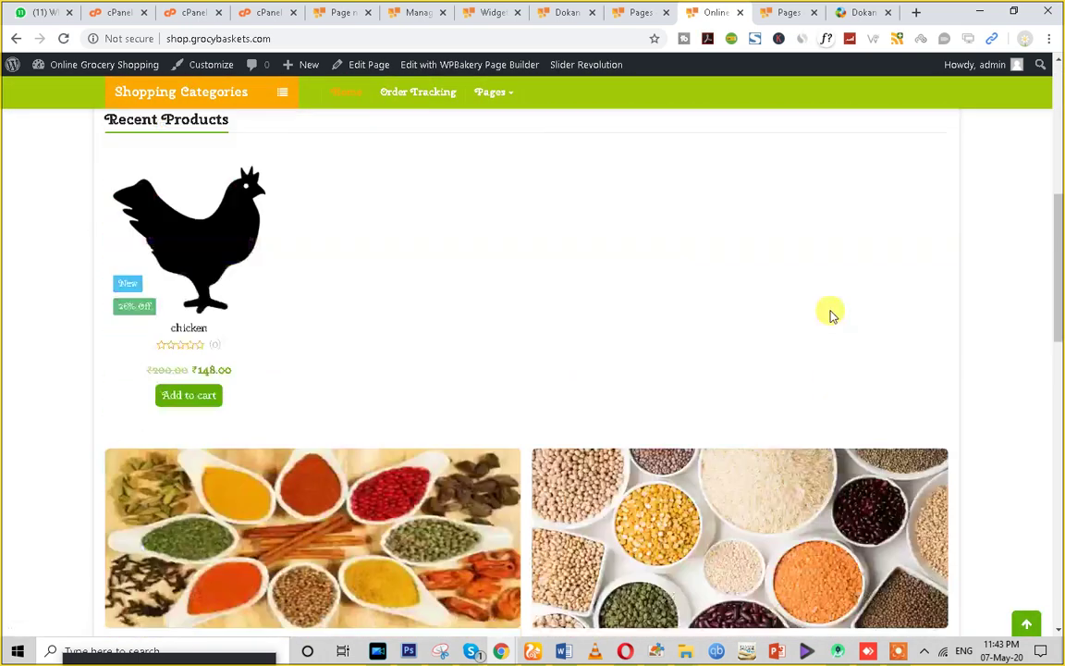
{"action": "scroll", "coordinate": [836, 319], "scroll_direction": "up", "scroll_amount": 3}
{"action": "scroll", "coordinate": [836, 319], "scroll_direction": "up", "scroll_amount": 17}
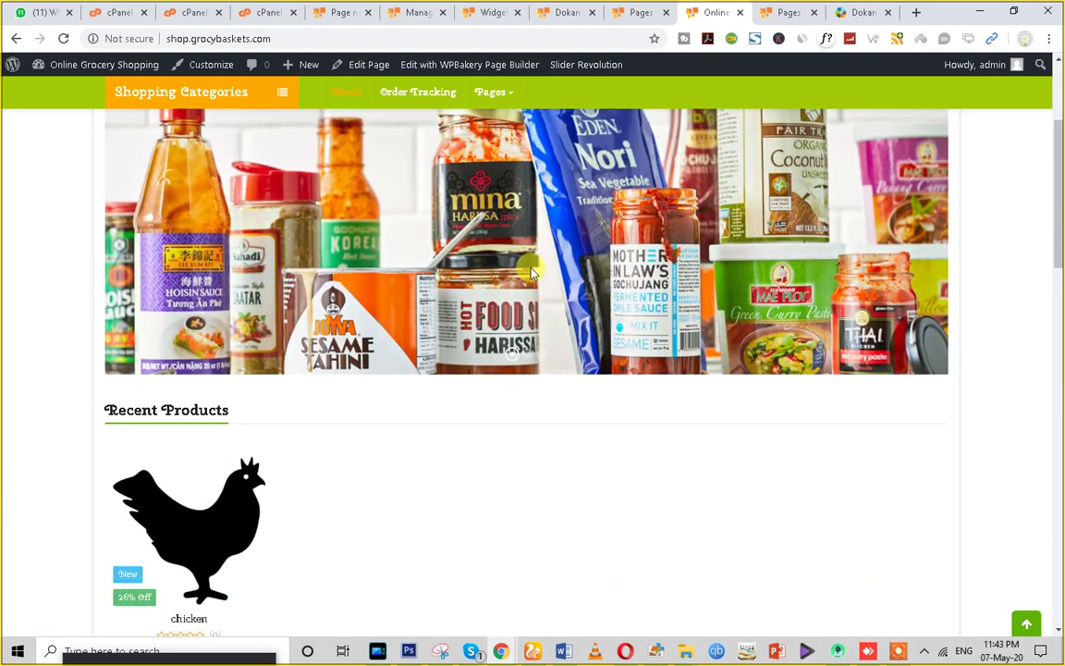
{"action": "left_click", "coordinate": [422, 207]}
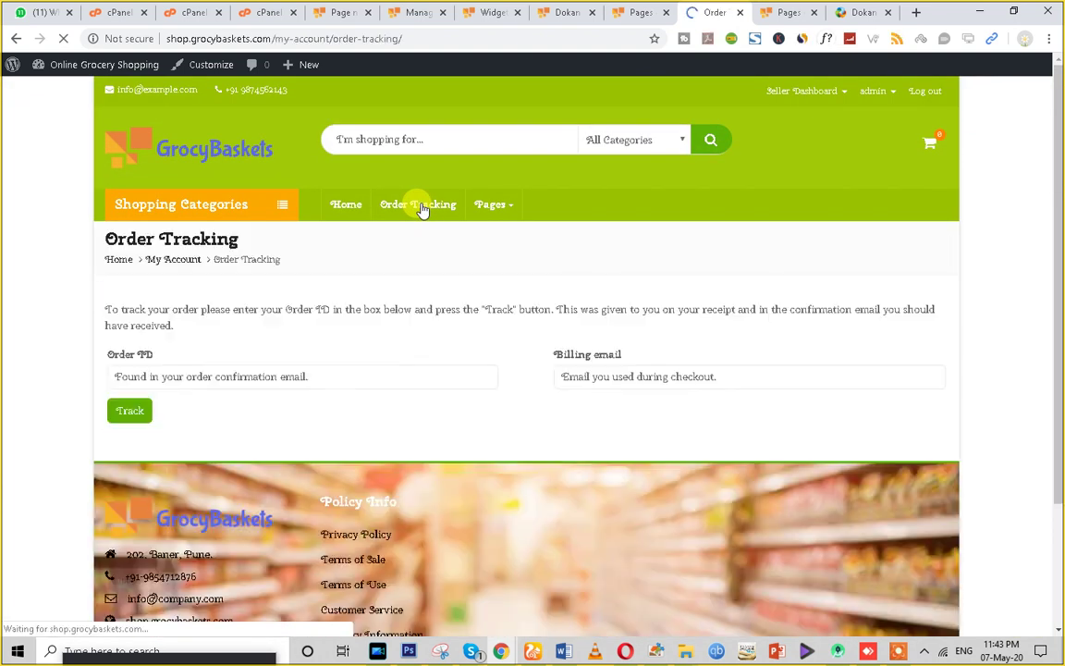
- Try the Order ID field and select the Order Tracking heading, briefly checking the Word requirements list
{"action": "left_click", "coordinate": [315, 379]}
{"action": "left_click", "coordinate": [314, 379]}
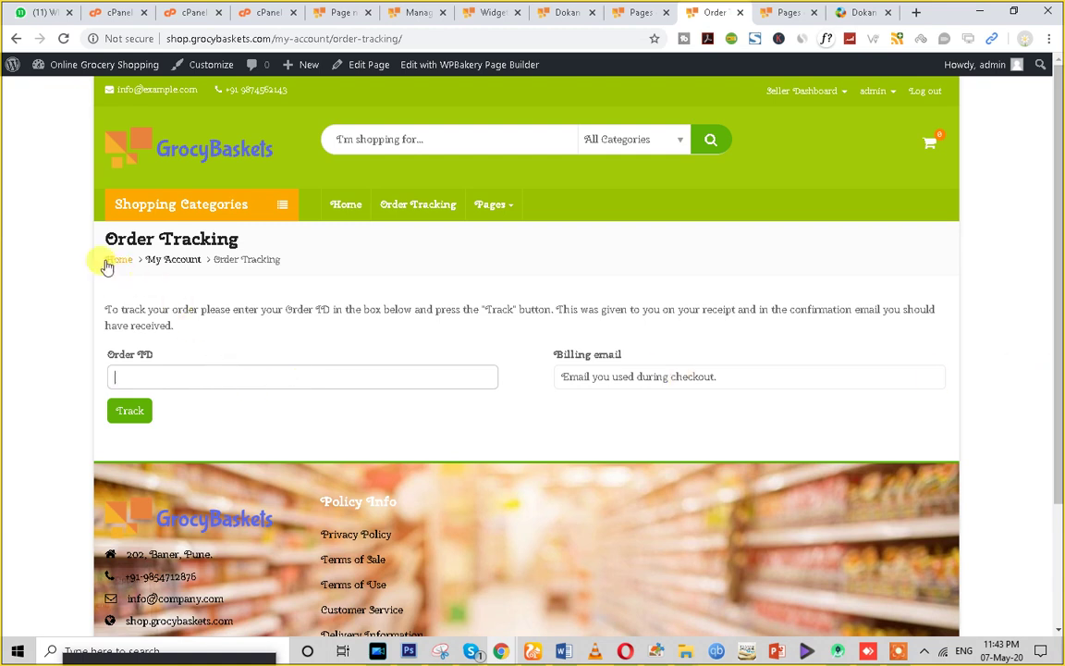
{"action": "left_click_drag", "start_coordinate": [107, 243], "coordinate": [282, 248]}
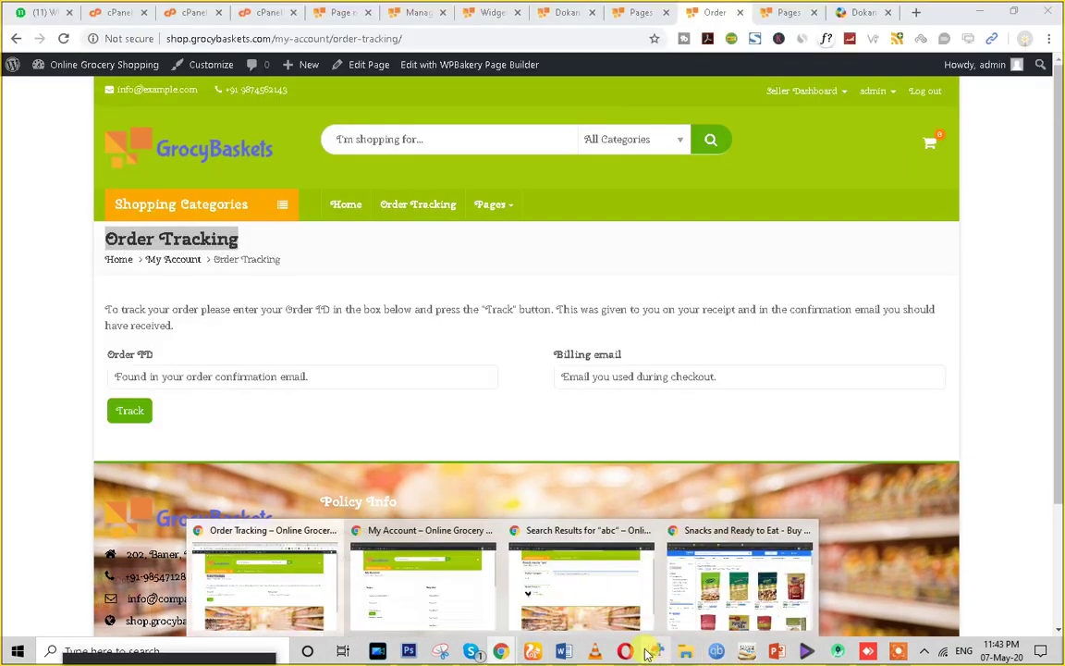
{"action": "left_click", "coordinate": [563, 653]}
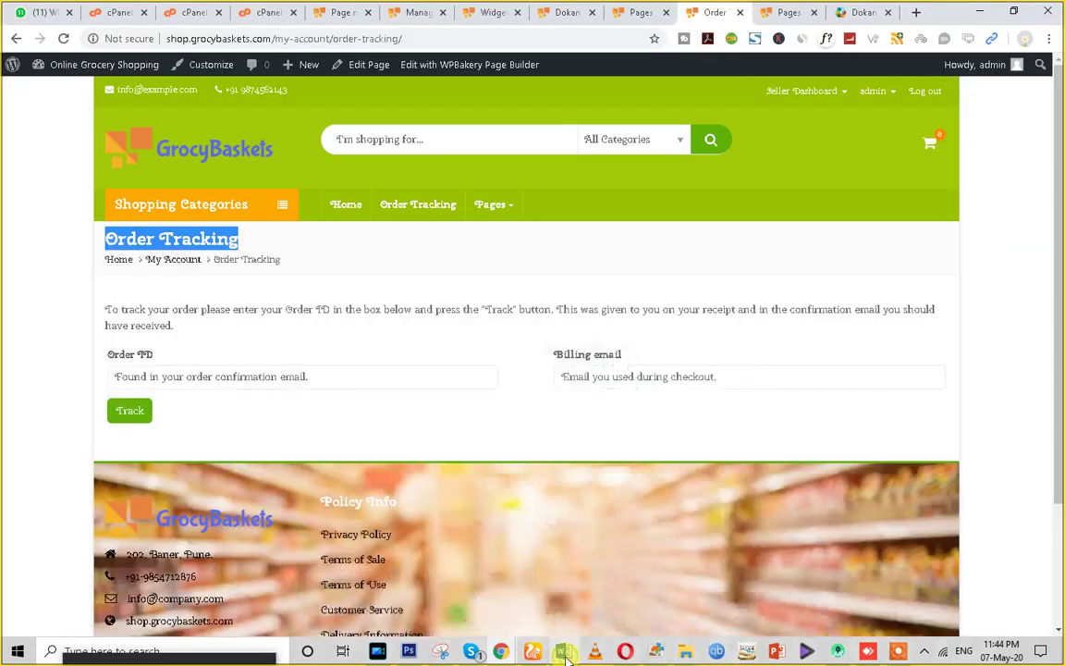
{"action": "left_click", "coordinate": [507, 585]}
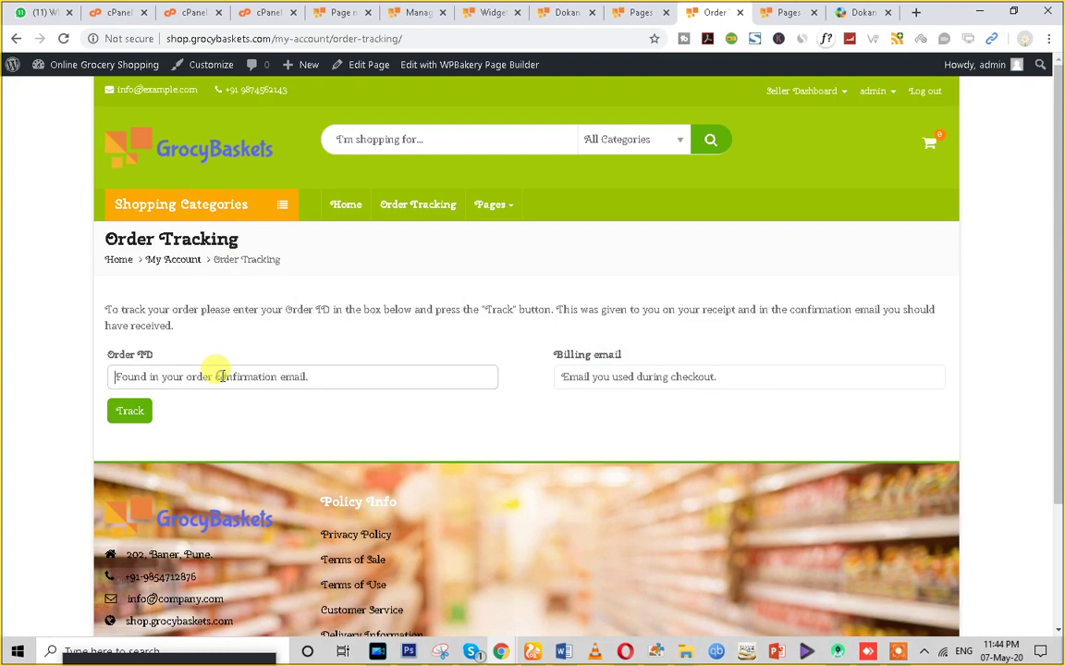
{"action": "left_click", "coordinate": [220, 375]}
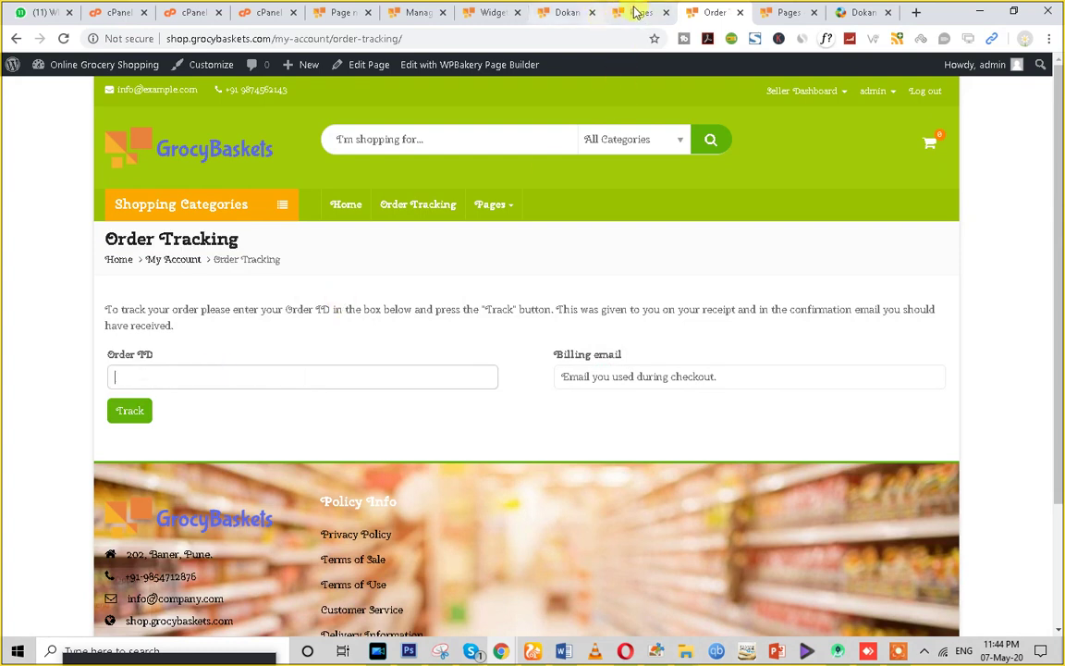
{"action": "left_click", "coordinate": [636, 12]}
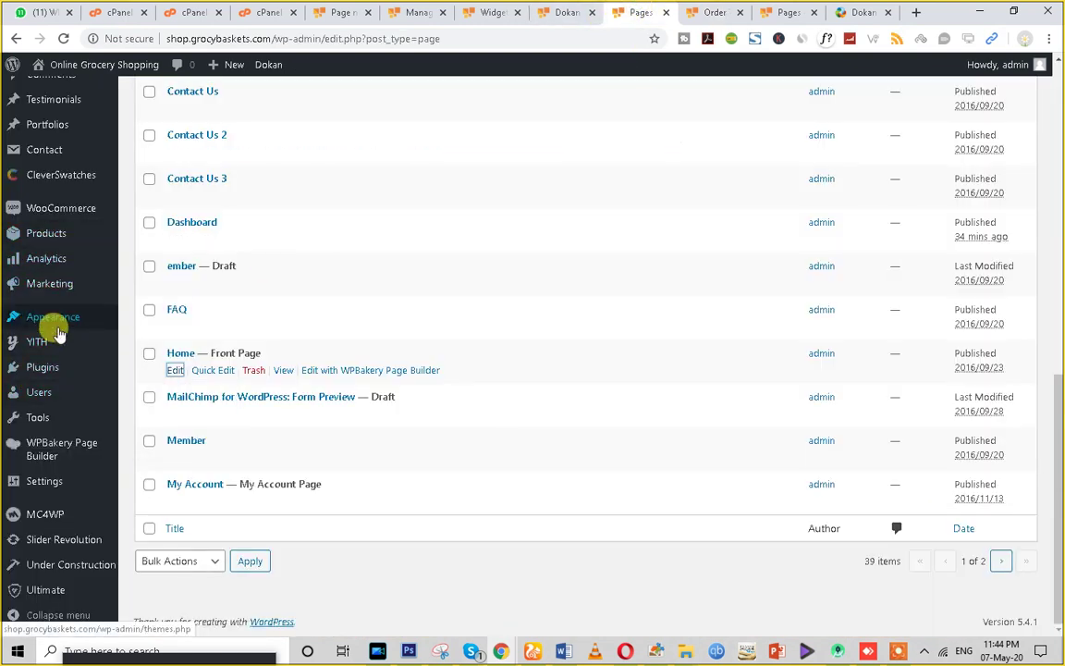
- Open WooCommerce's Conversion Tracking settings from the admin sidebar
{"action": "scroll", "coordinate": [17, 445], "scroll_direction": "up", "scroll_amount": 3}
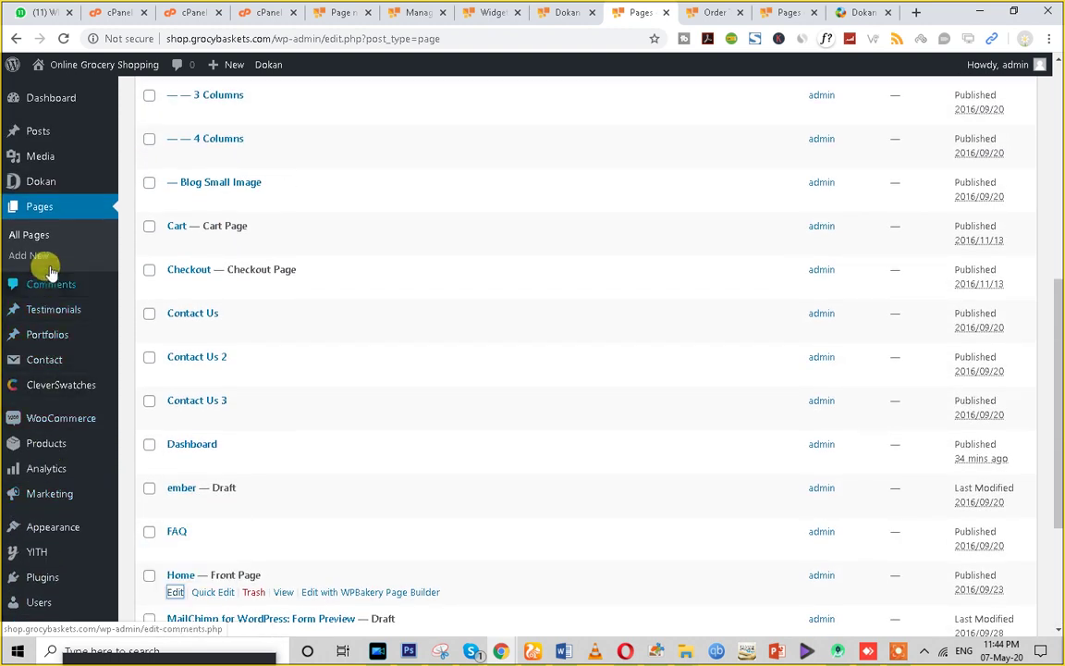
{"action": "scroll", "coordinate": [47, 222], "scroll_direction": "up", "scroll_amount": 2}
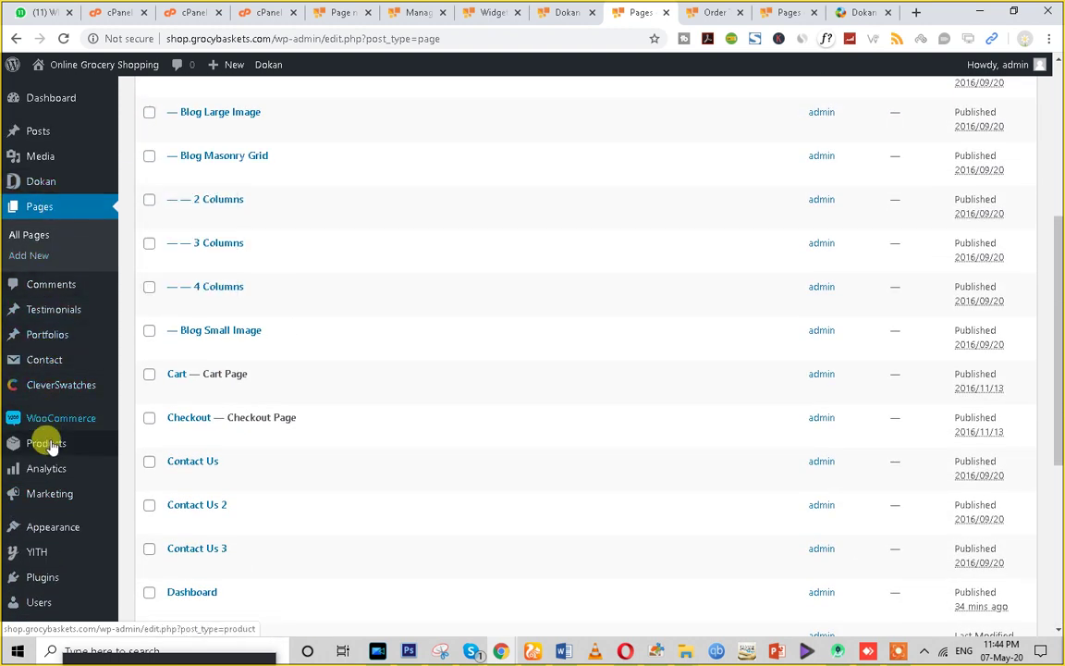
{"action": "mouse_move", "coordinate": [54, 477]}
{"action": "scroll", "coordinate": [51, 472], "scroll_direction": "down", "scroll_amount": 2}
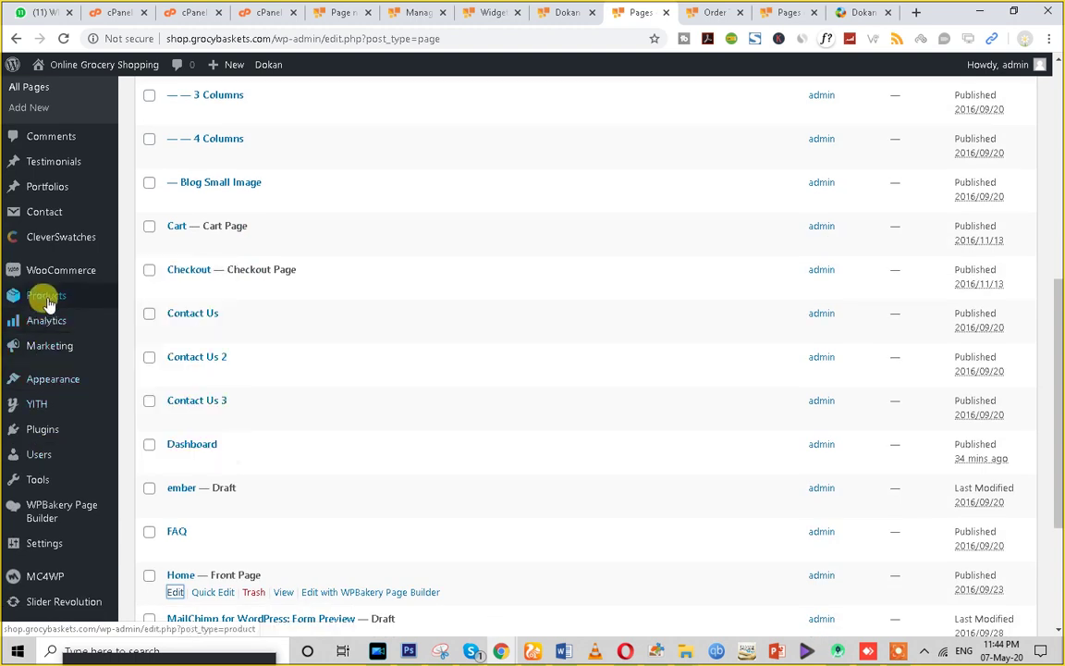
{"action": "mouse_move", "coordinate": [79, 273]}
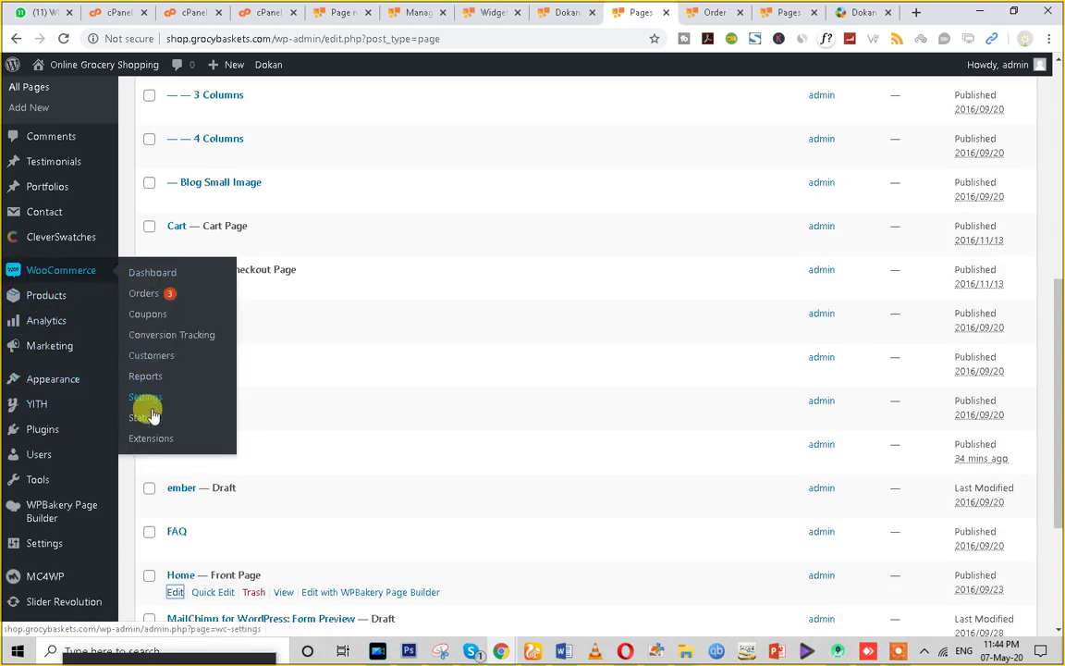
{"action": "left_click", "coordinate": [169, 340]}
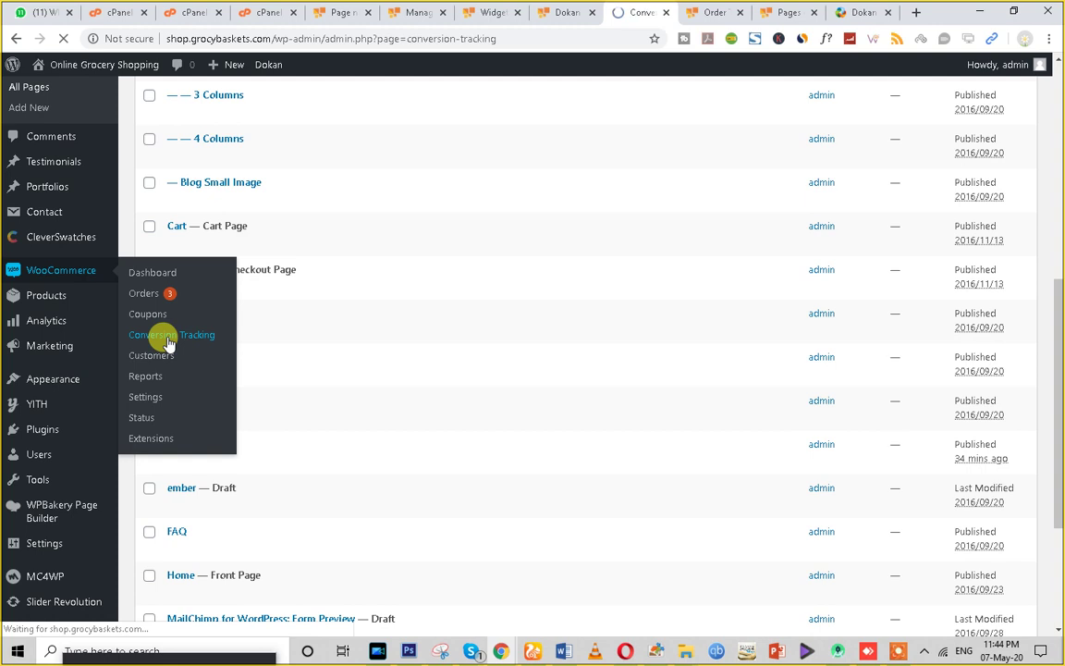
- Review the Facebook, Google Ads, Twitter and Custom integrations and the Facebook Product Catalog Pro section
{"action": "scroll", "coordinate": [175, 344], "scroll_direction": "down", "scroll_amount": 3}
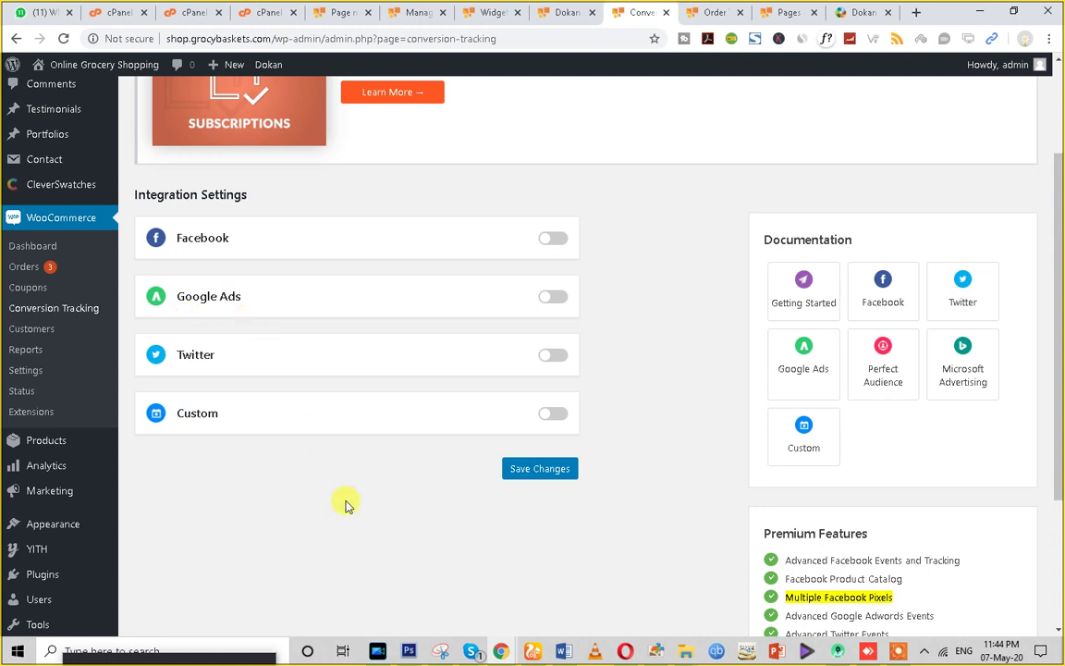
{"action": "scroll", "coordinate": [630, 547], "scroll_direction": "down", "scroll_amount": 4}
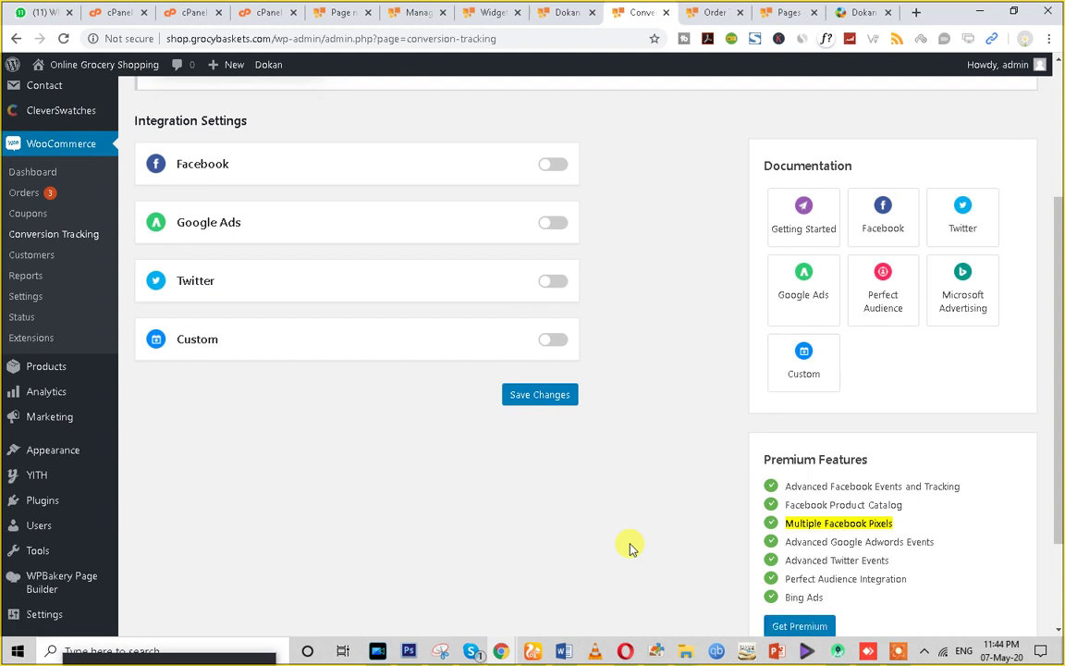
{"action": "scroll", "coordinate": [629, 547], "scroll_direction": "up", "scroll_amount": 7}
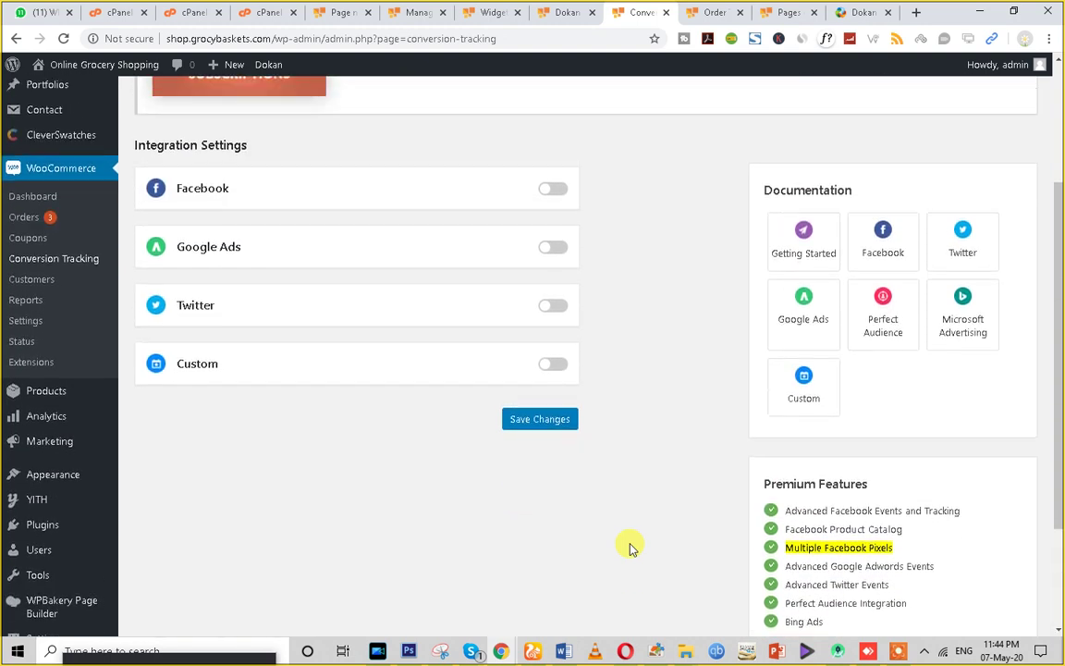
{"action": "left_click", "coordinate": [308, 105]}
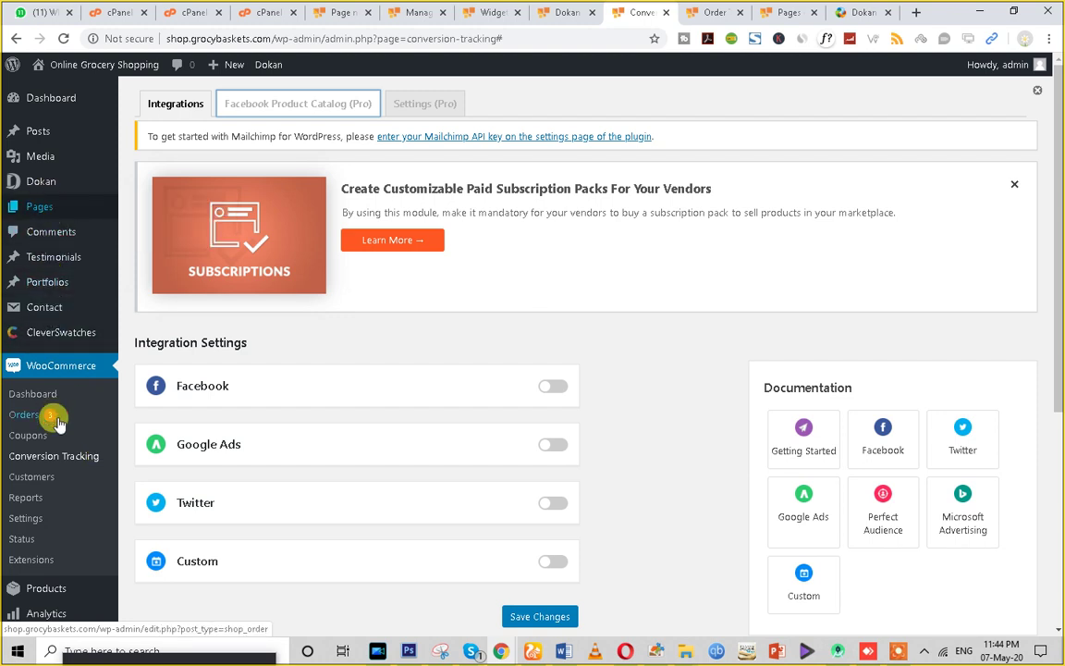
{"action": "scroll", "coordinate": [278, 376], "scroll_direction": "down", "scroll_amount": 4}
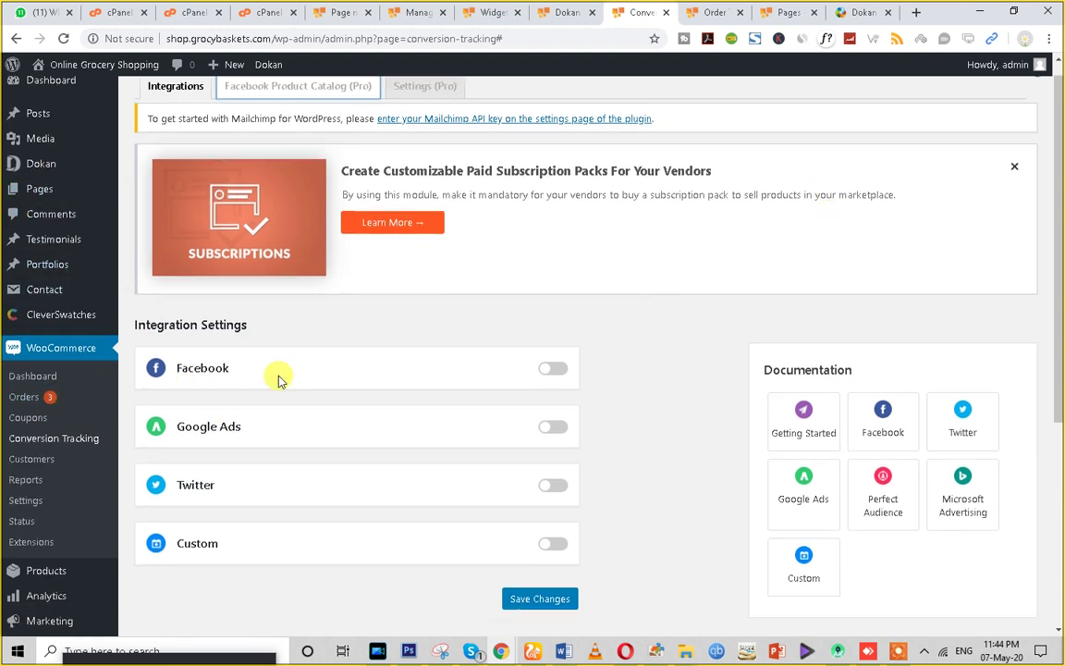
{"action": "scroll", "coordinate": [55, 462], "scroll_direction": "down", "scroll_amount": 3}
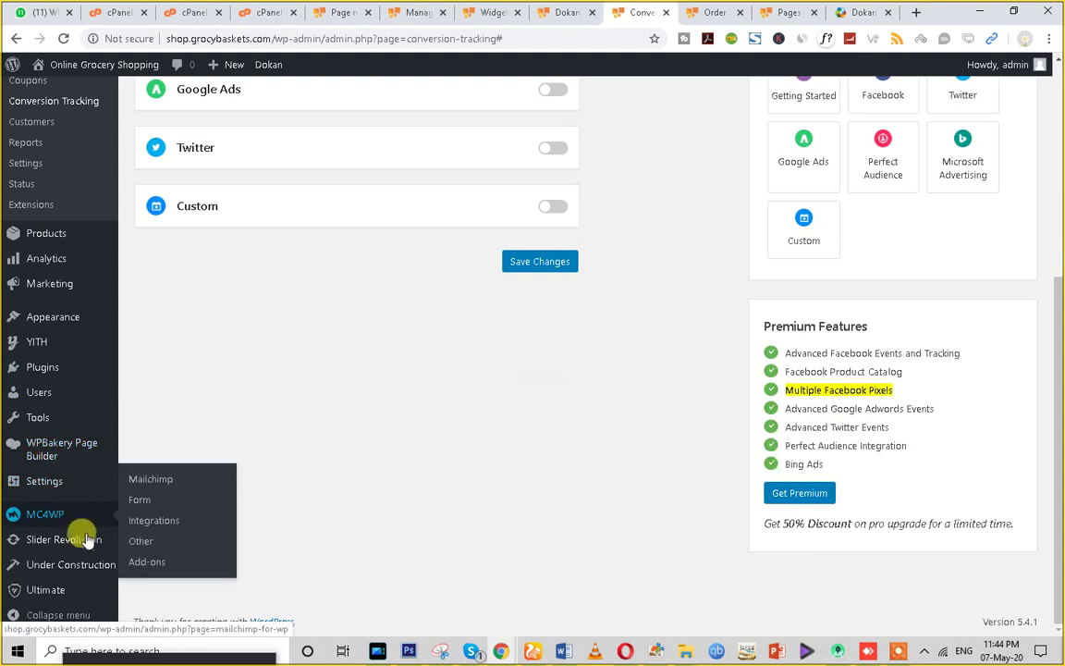
- Go to the list of installed plugins
{"action": "mouse_move", "coordinate": [58, 375]}
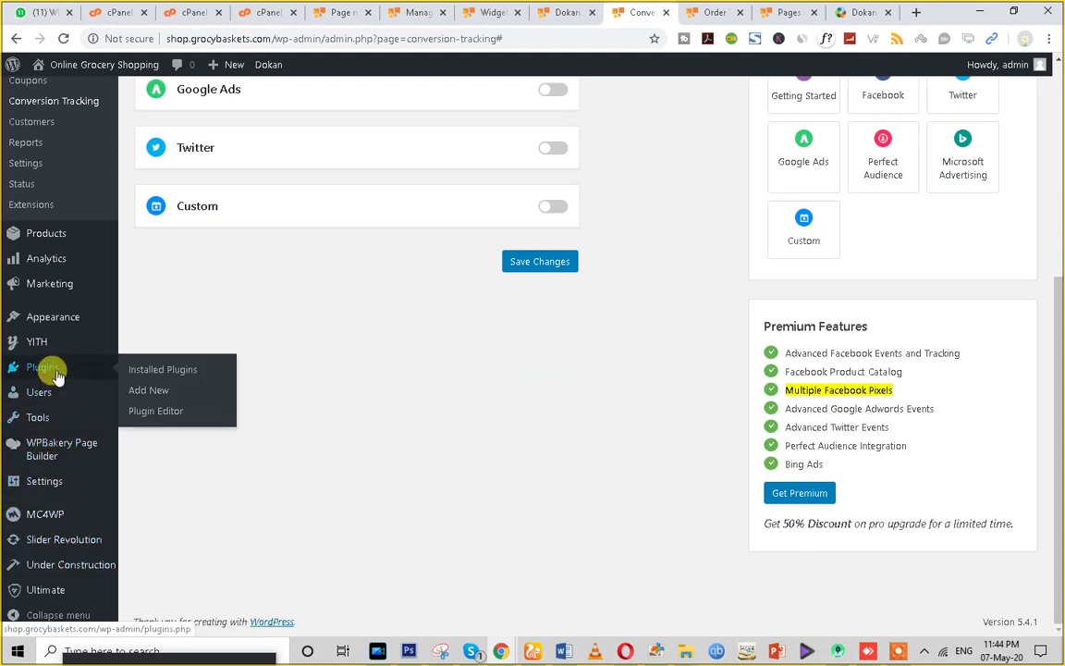
{"action": "mouse_move", "coordinate": [57, 314]}
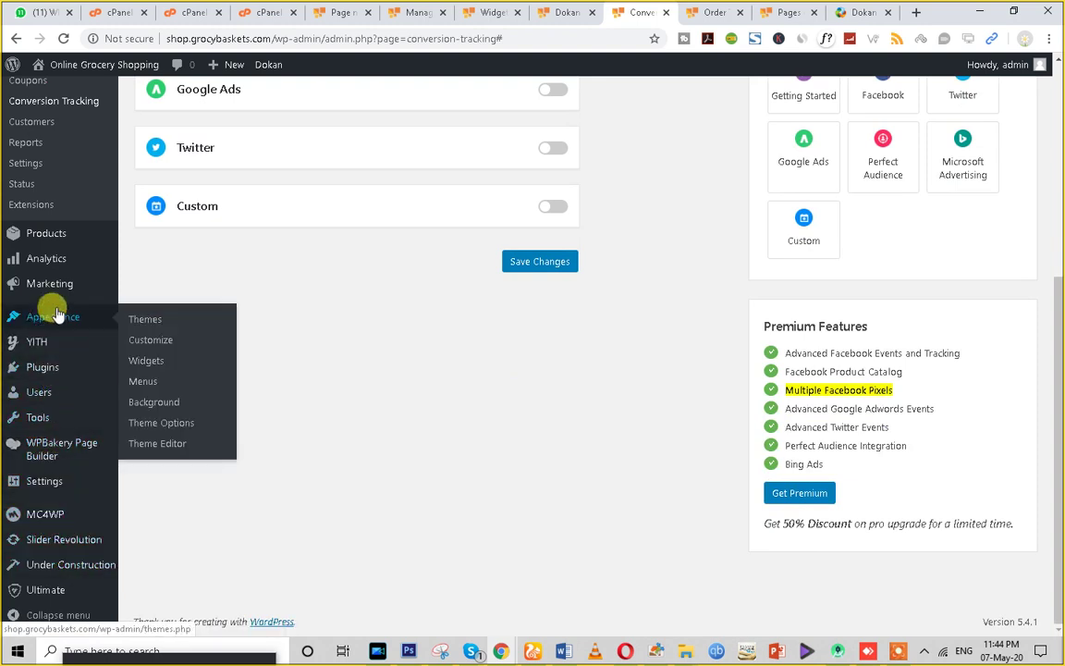
{"action": "left_click", "coordinate": [54, 367]}
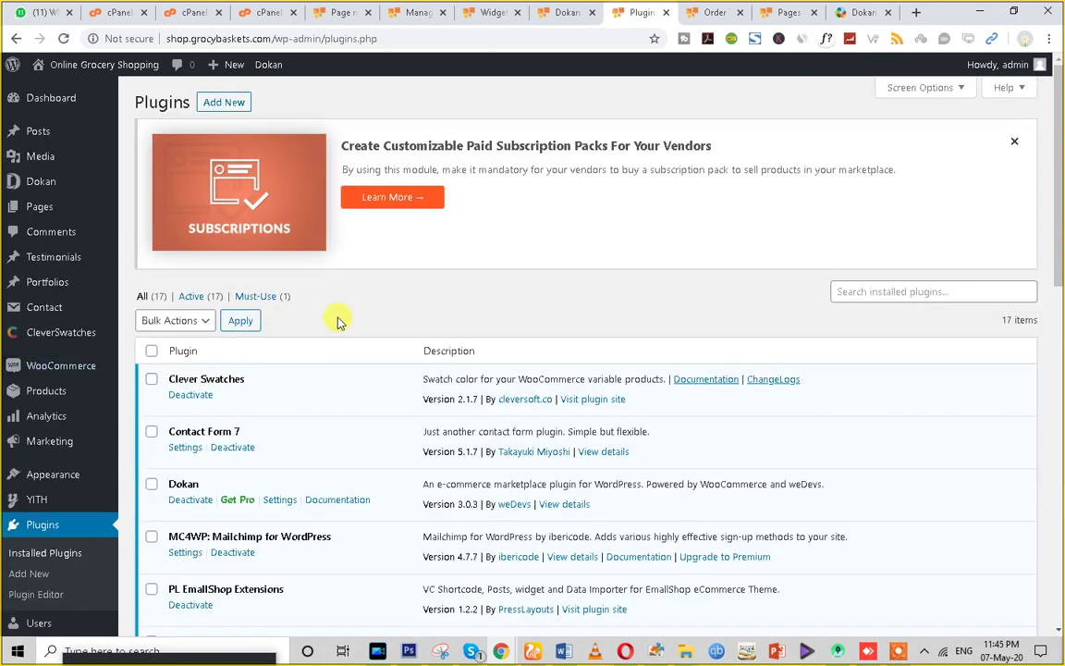
- Filter installed plugins by 'track' to find WooCommerce Conversion Tracking 2.0.7
{"action": "left_click", "coordinate": [857, 291]}
{"action": "type", "text": "d"}
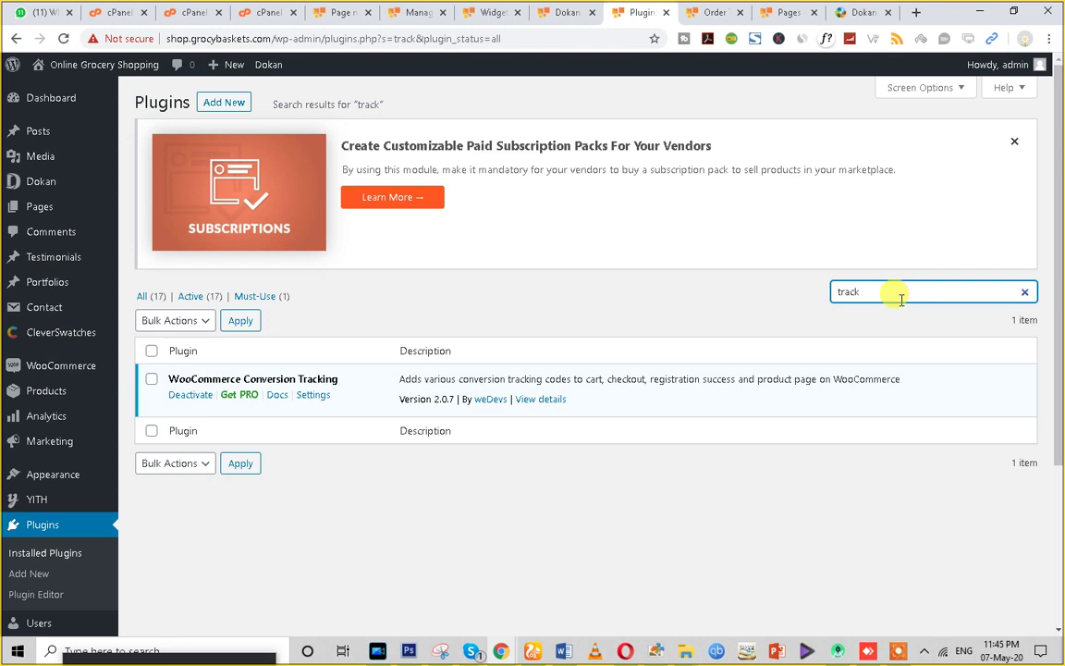
{"action": "triple_click", "coordinate": [263, 379]}
{"action": "key", "text": "ctrl+c"}
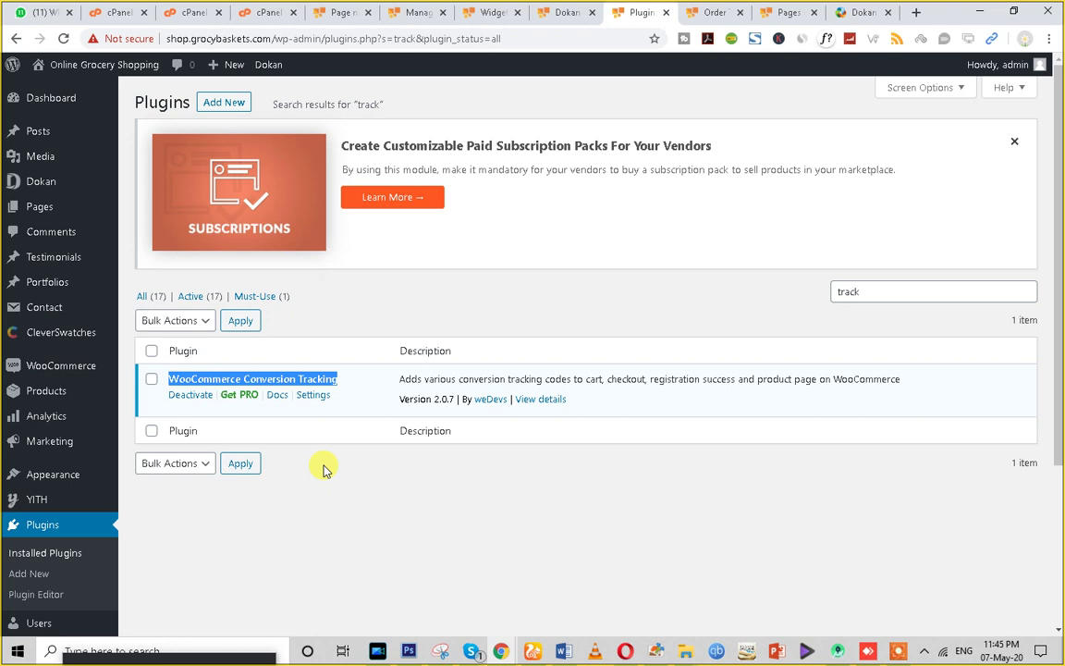
- Check WooCommerce Conversion Tracking's settings page, then return to the filtered plugins list
{"action": "left_click", "coordinate": [311, 395]}
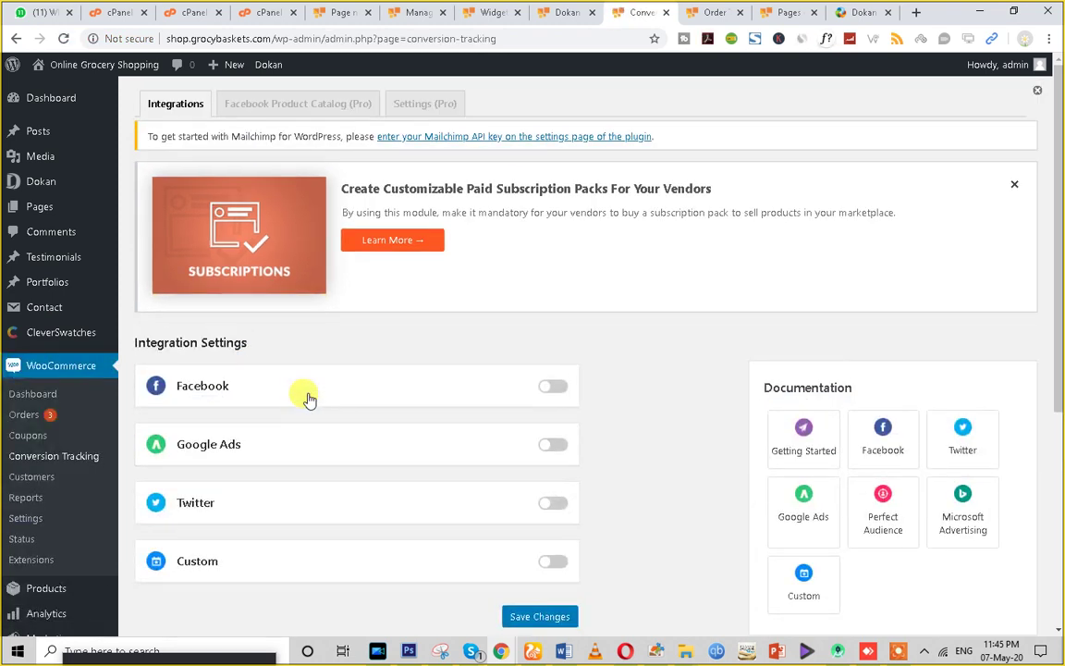
{"action": "scroll", "coordinate": [309, 397], "scroll_direction": "down", "scroll_amount": 3}
{"action": "scroll", "coordinate": [310, 397], "scroll_direction": "up", "scroll_amount": 3}
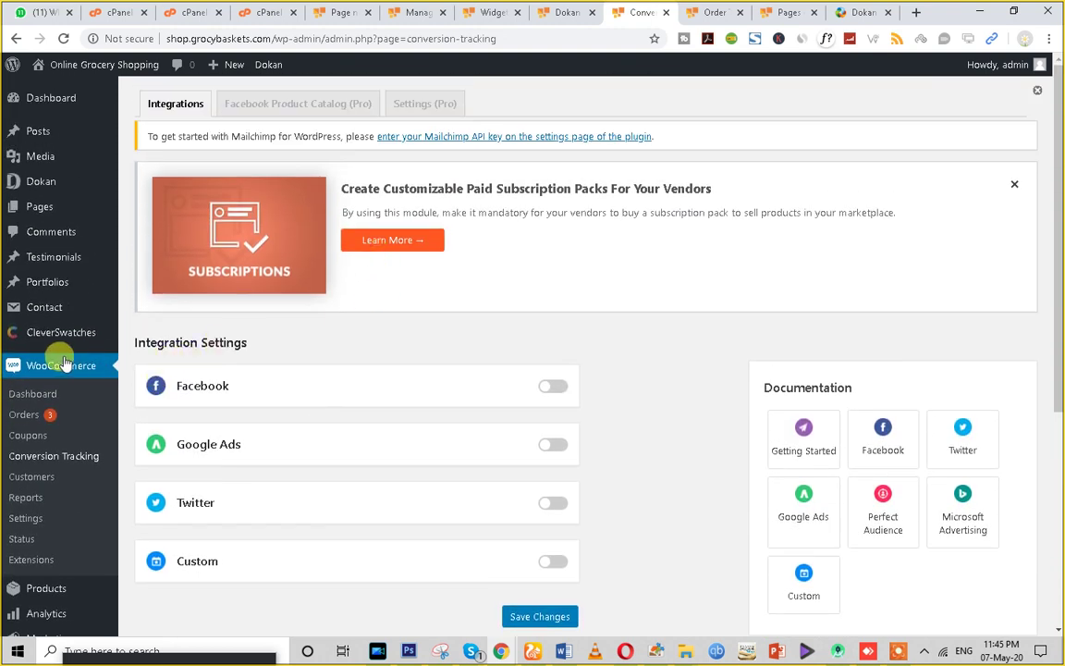
{"action": "left_click", "coordinate": [16, 39]}
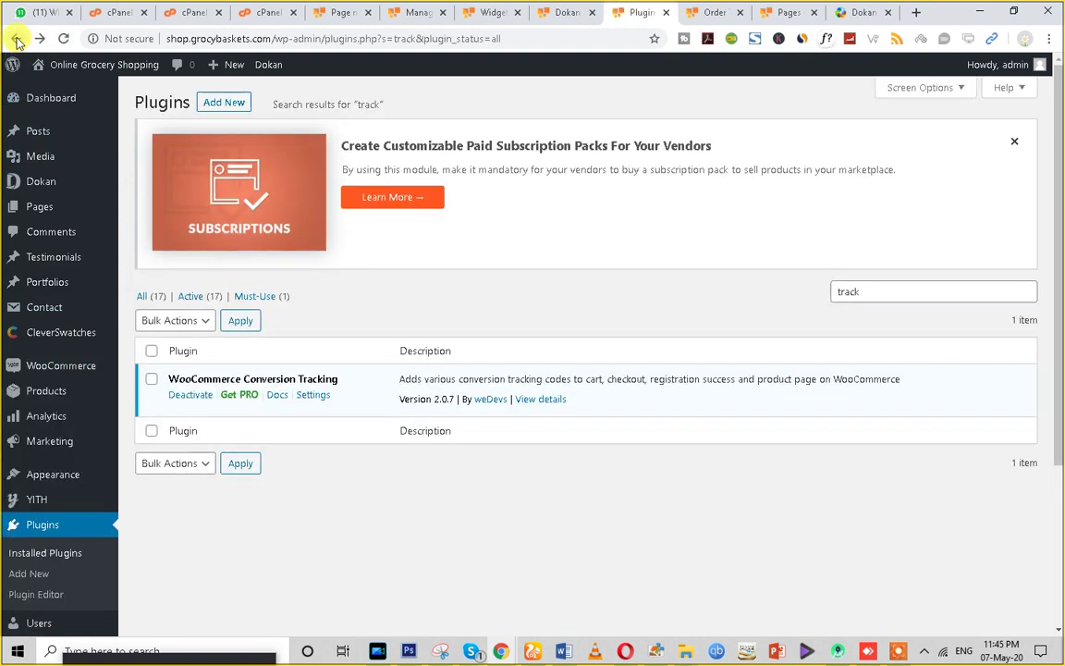
{"action": "left_click", "coordinate": [224, 104]}
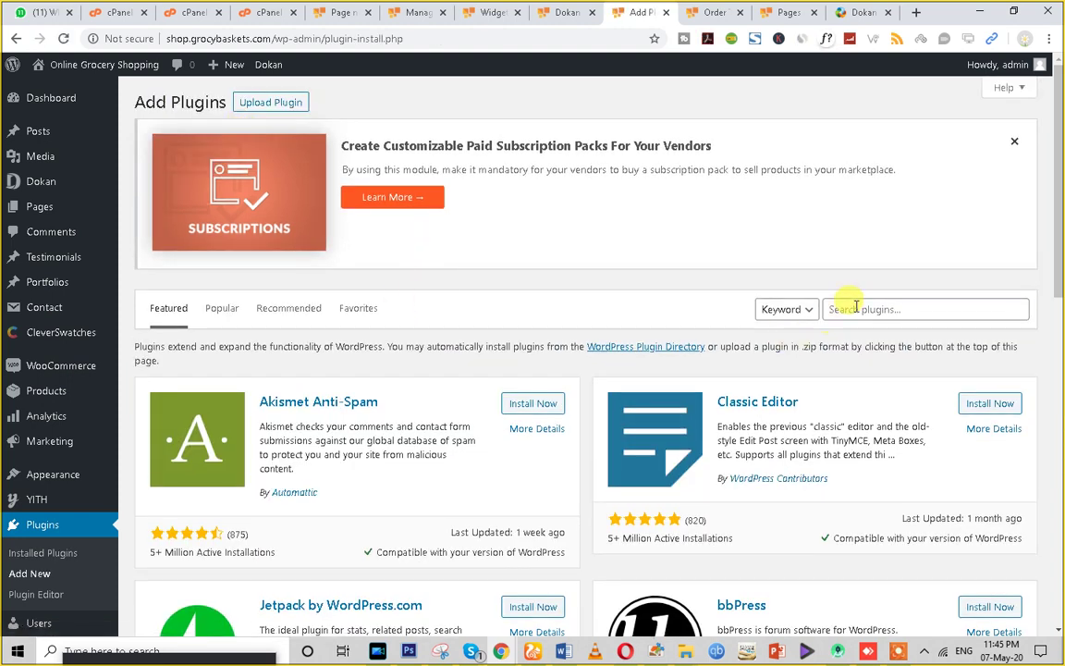
- Search the plugin directory for 'WooCommerce Tracking'
{"action": "left_click", "coordinate": [856, 308]}
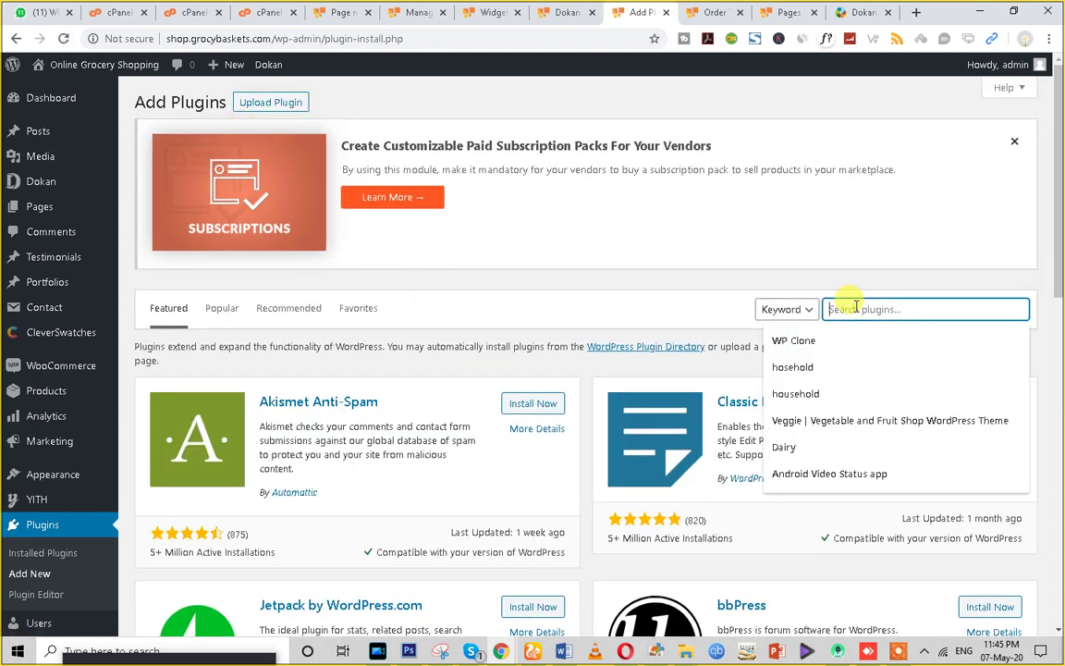
{"action": "key", "text": "ctrl+v"}
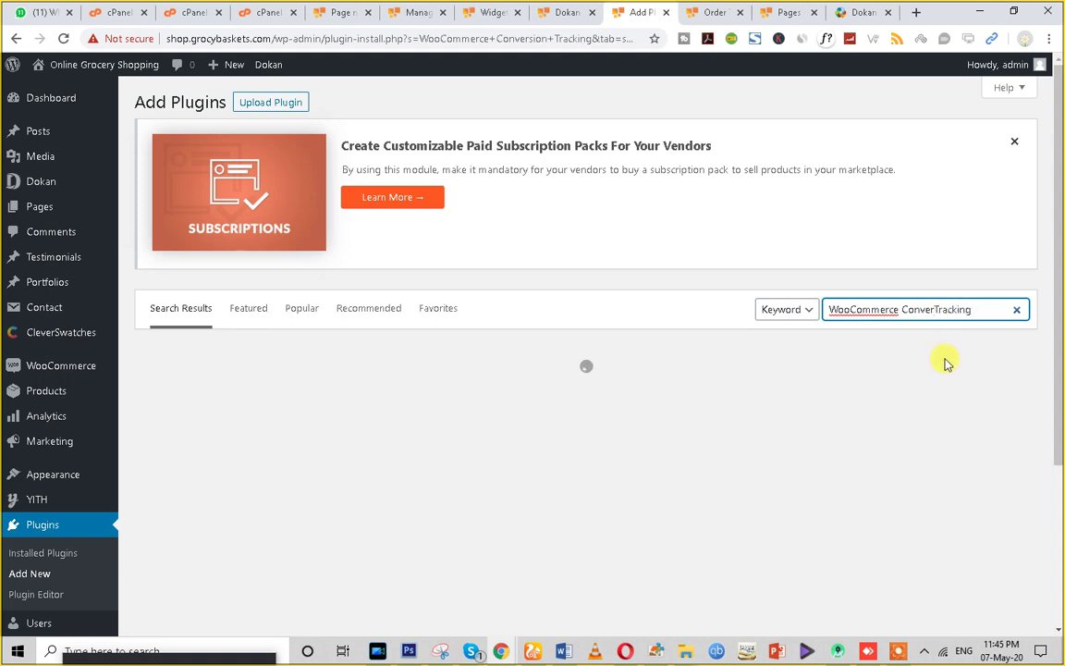
{"action": "key", "text": "BackSpace"}
{"action": "key", "text": "BackSpace"}
{"action": "key", "text": "BackSpace"}
{"action": "key", "text": "BackSpace"}
{"action": "key", "text": "BackSpace"}
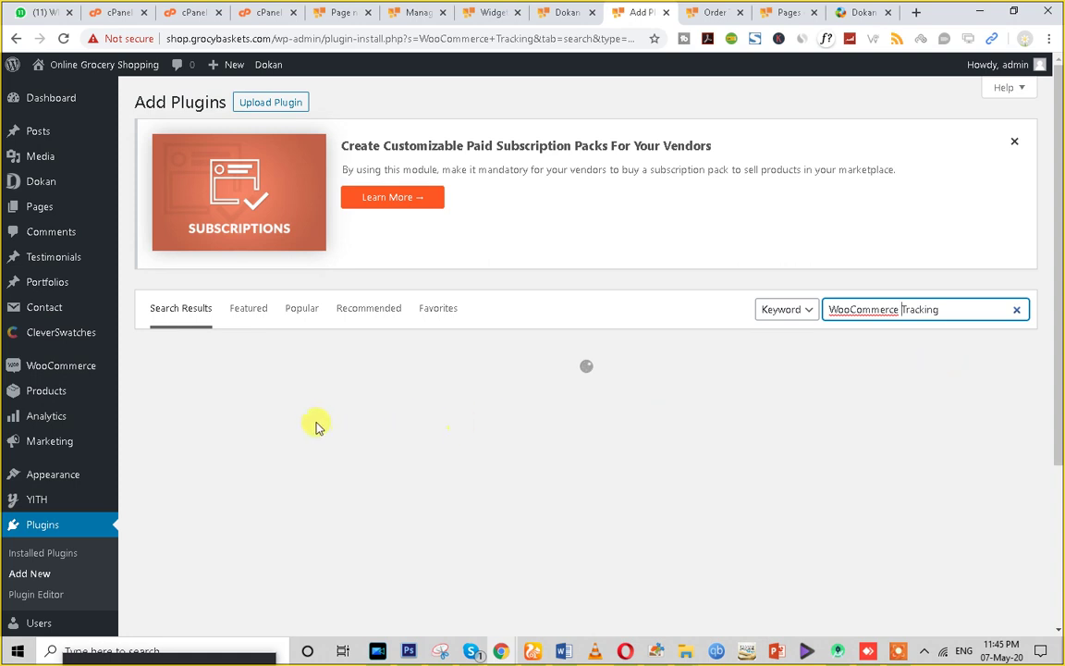
- Browse the 763 results and open Advanced Shipment Tracking's More Details in a new tab
{"action": "scroll", "coordinate": [682, 376], "scroll_direction": "down", "scroll_amount": 4}
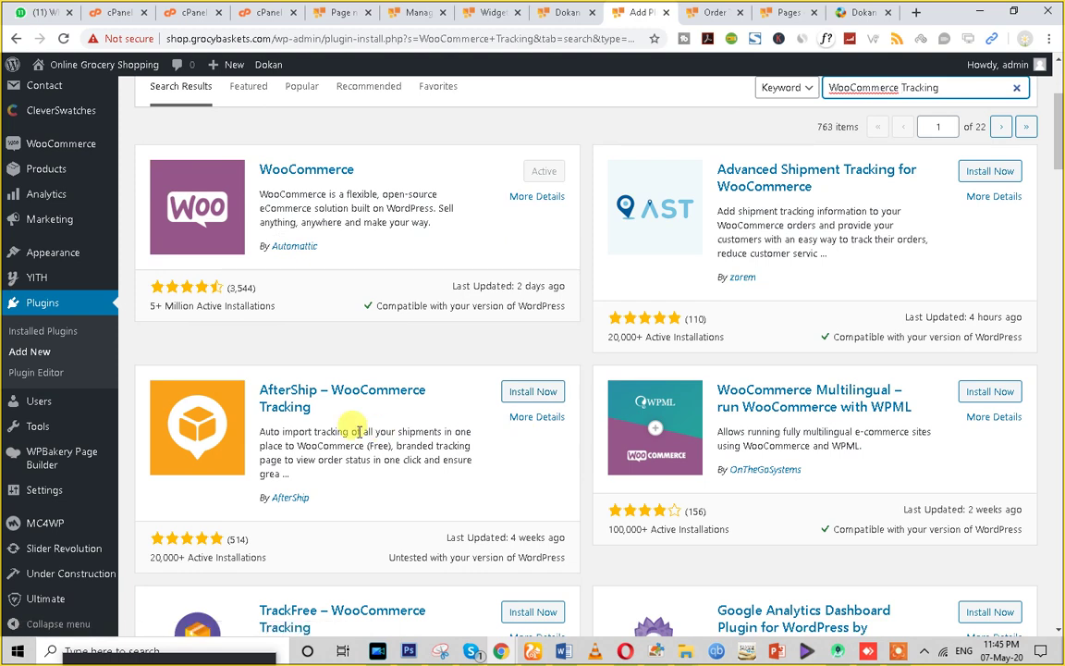
{"action": "scroll", "coordinate": [680, 261], "scroll_direction": "up", "scroll_amount": 1}
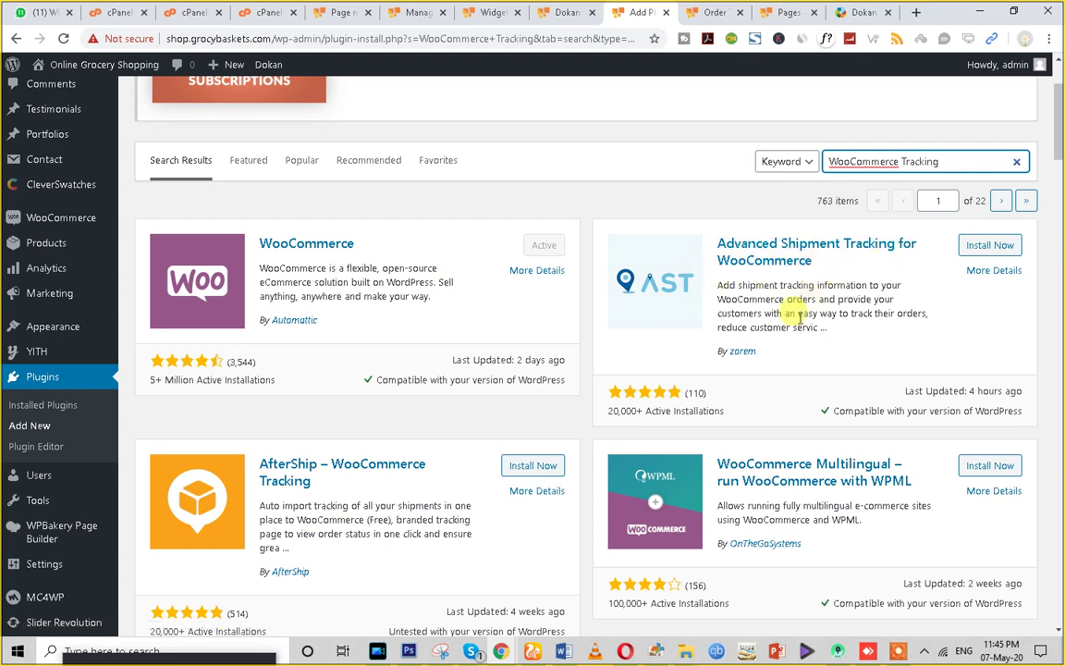
{"action": "scroll", "coordinate": [285, 475], "scroll_direction": "down", "scroll_amount": 10}
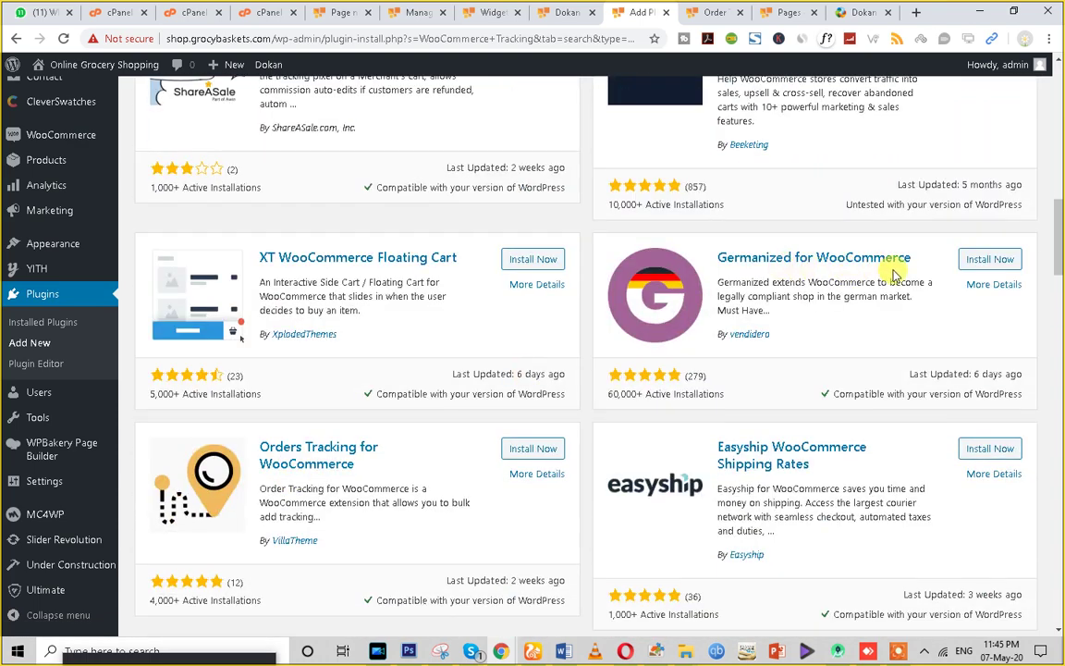
{"action": "scroll", "coordinate": [691, 456], "scroll_direction": "down", "scroll_amount": 3}
{"action": "scroll", "coordinate": [695, 459], "scroll_direction": "down", "scroll_amount": 4}
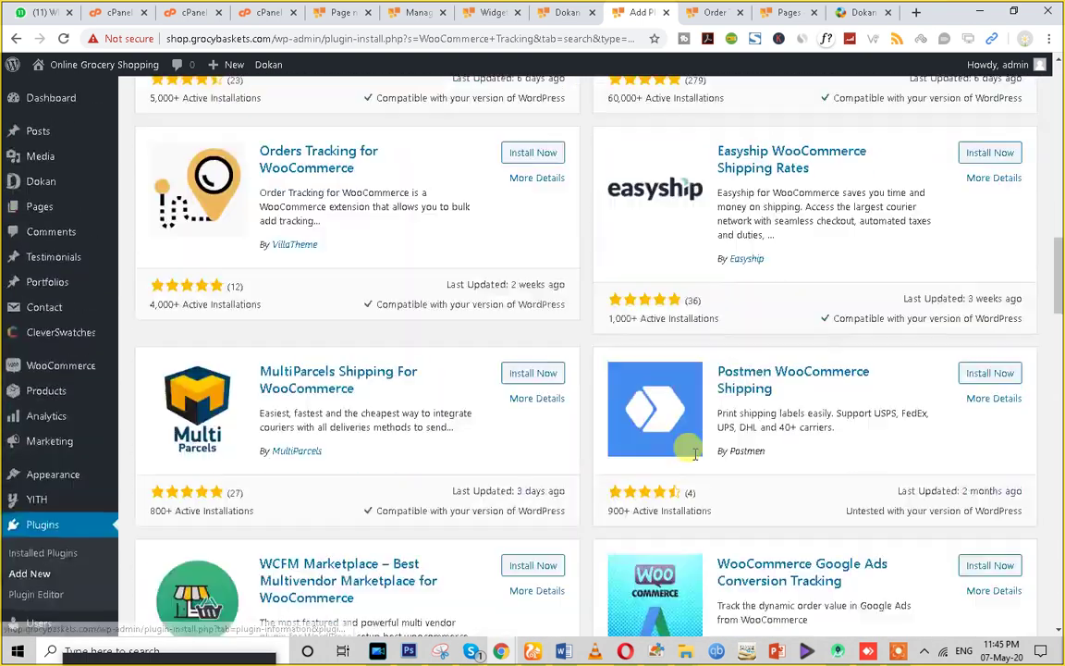
{"action": "scroll", "coordinate": [692, 453], "scroll_direction": "down", "scroll_amount": 4}
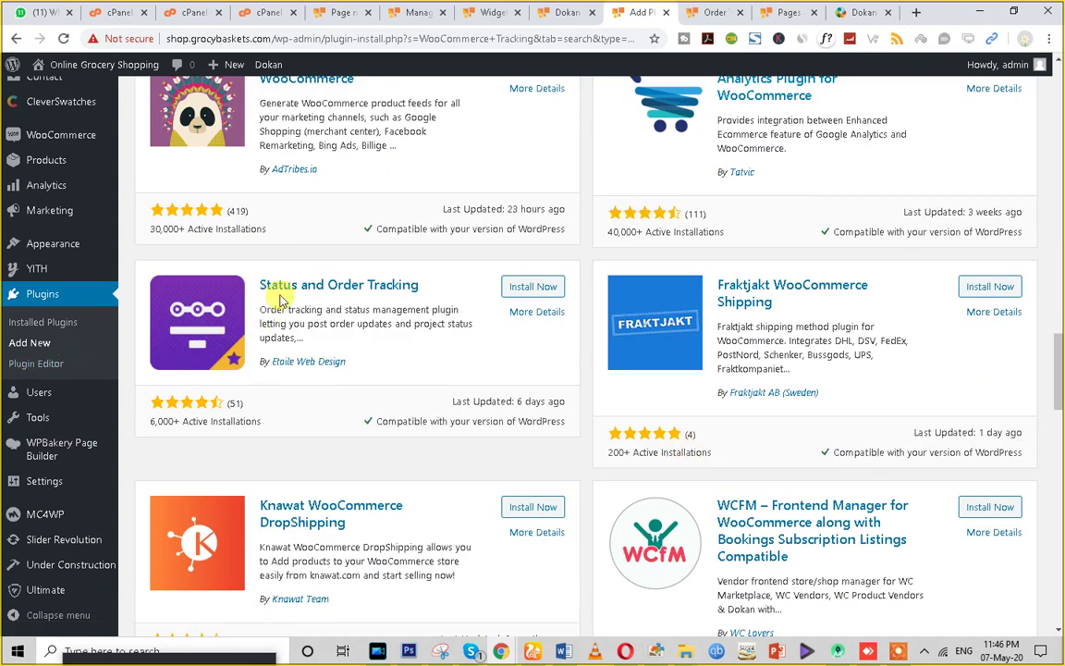
{"action": "scroll", "coordinate": [333, 362], "scroll_direction": "up", "scroll_amount": 4}
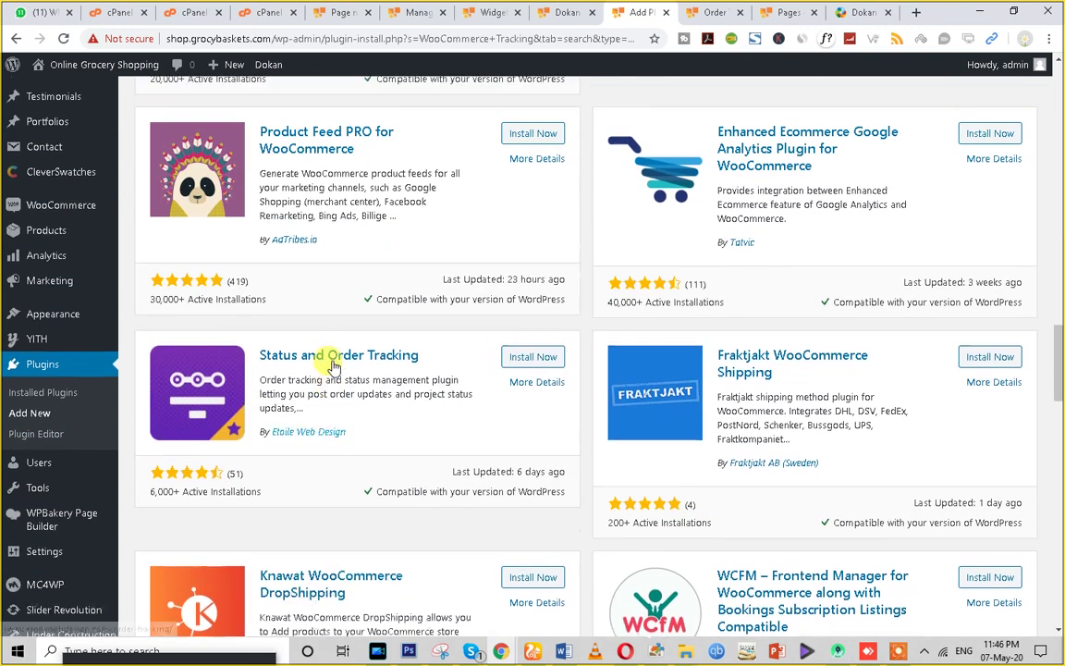
{"action": "scroll", "coordinate": [333, 362], "scroll_direction": "up", "scroll_amount": 16}
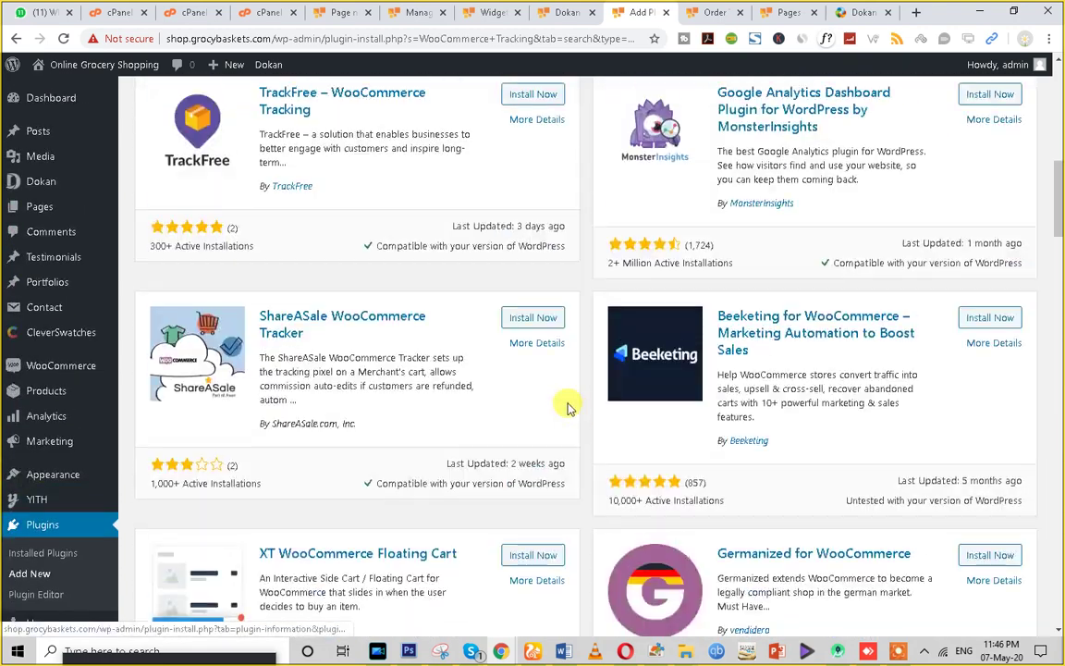
{"action": "scroll", "coordinate": [703, 384], "scroll_direction": "up", "scroll_amount": 3}
{"action": "scroll", "coordinate": [712, 383], "scroll_direction": "down", "scroll_amount": 2}
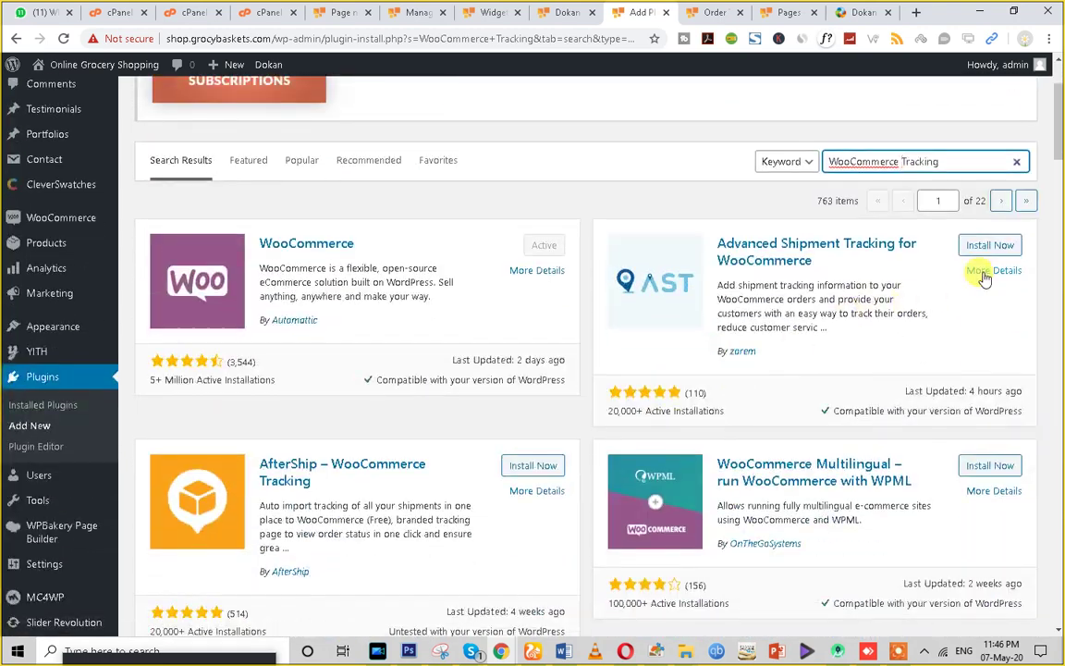
{"action": "right_click", "coordinate": [982, 275]}
{"action": "left_click", "coordinate": [945, 280]}
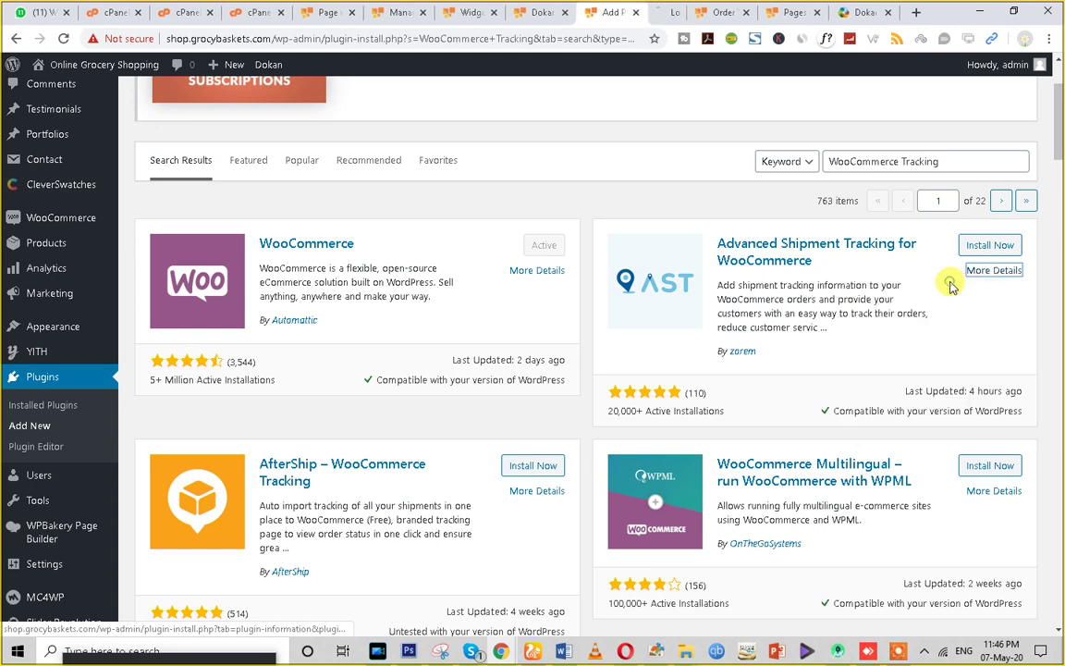
- Look through Advanced Shipment Tracking's screenshots in its details tab
{"action": "left_click", "coordinate": [662, 11]}
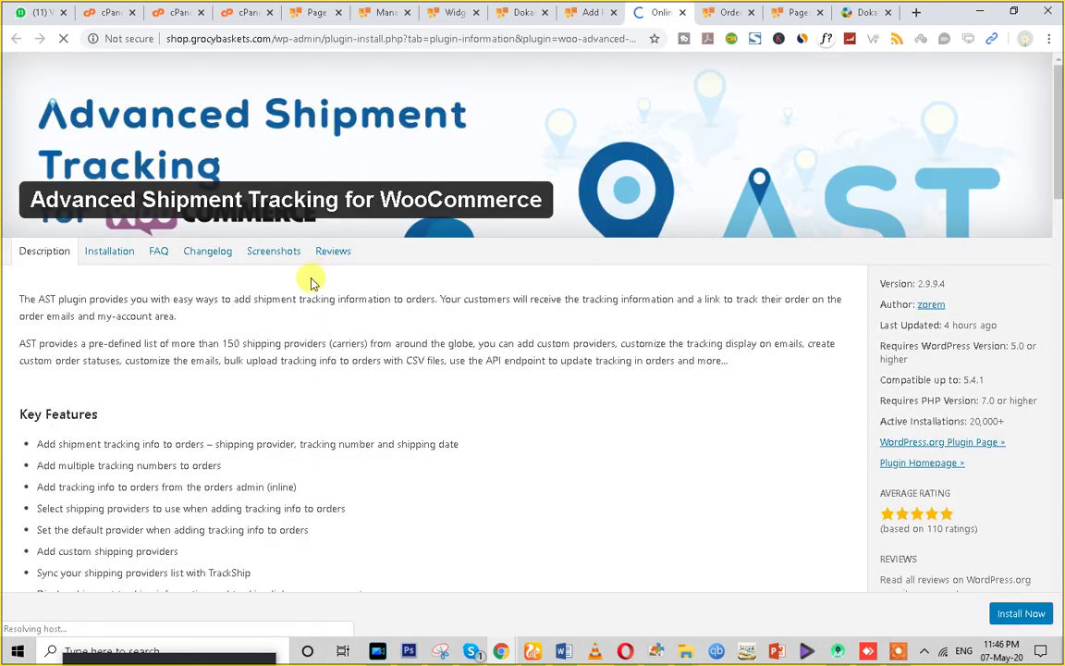
{"action": "left_click", "coordinate": [274, 248]}
{"action": "scroll", "coordinate": [444, 397], "scroll_direction": "down", "scroll_amount": 3}
{"action": "scroll", "coordinate": [444, 398], "scroll_direction": "up", "scroll_amount": 1}
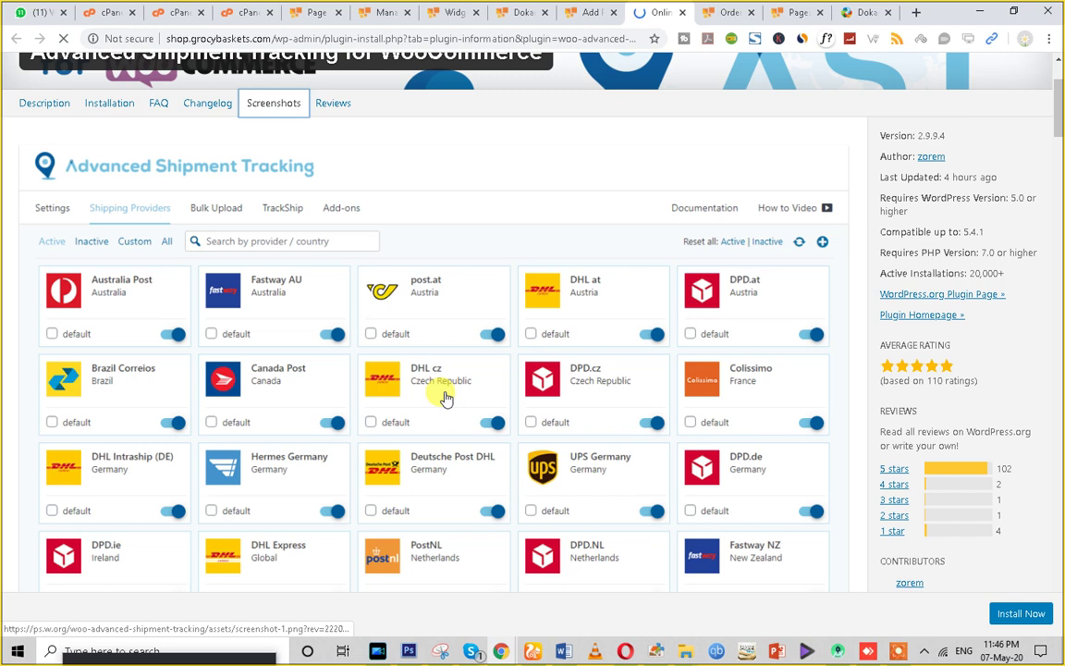
{"action": "scroll", "coordinate": [134, 278], "scroll_direction": "down", "scroll_amount": 2}
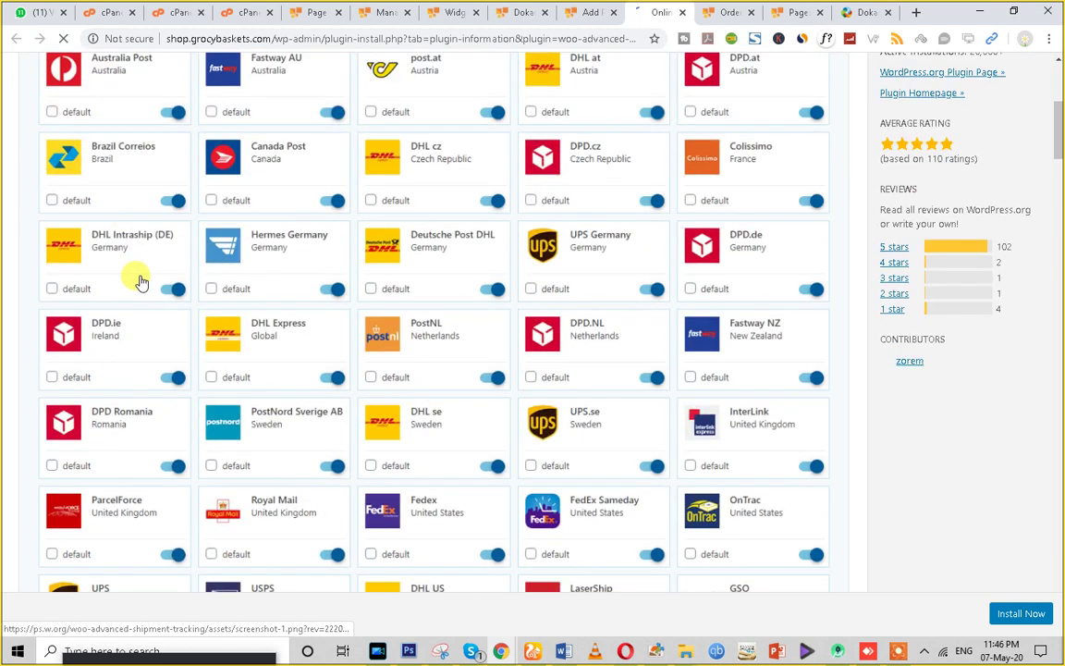
{"action": "scroll", "coordinate": [138, 282], "scroll_direction": "down", "scroll_amount": 4}
{"action": "scroll", "coordinate": [428, 290], "scroll_direction": "up", "scroll_amount": 2}
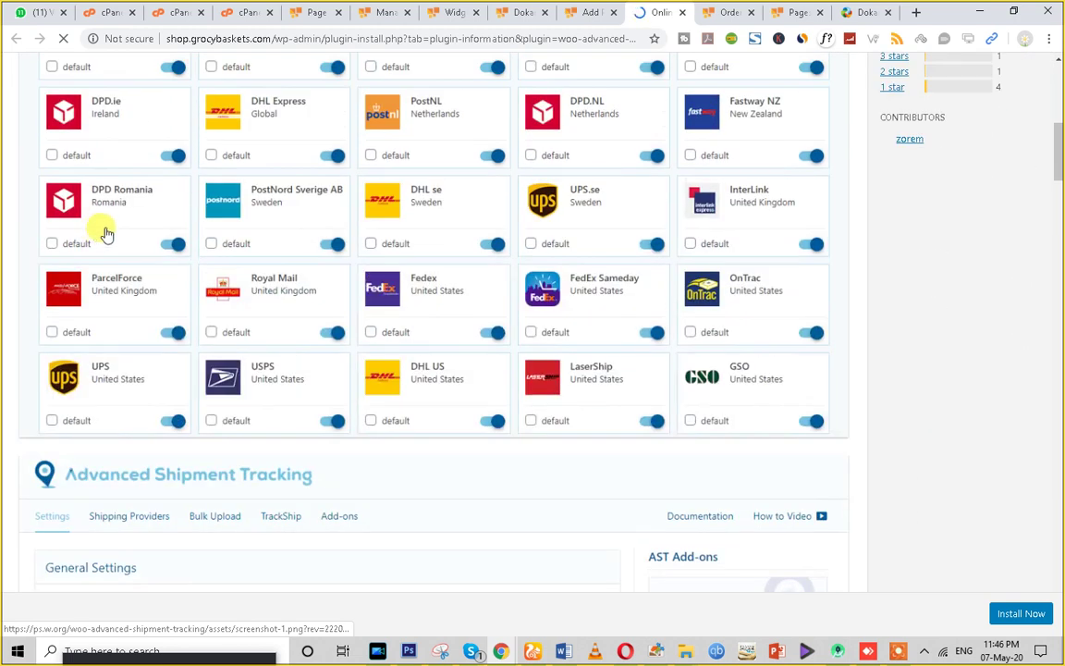
{"action": "scroll", "coordinate": [106, 233], "scroll_direction": "up", "scroll_amount": 3}
- Back on the search results, open AfterShip's More Details in a new tab
{"action": "left_click", "coordinate": [592, 11]}
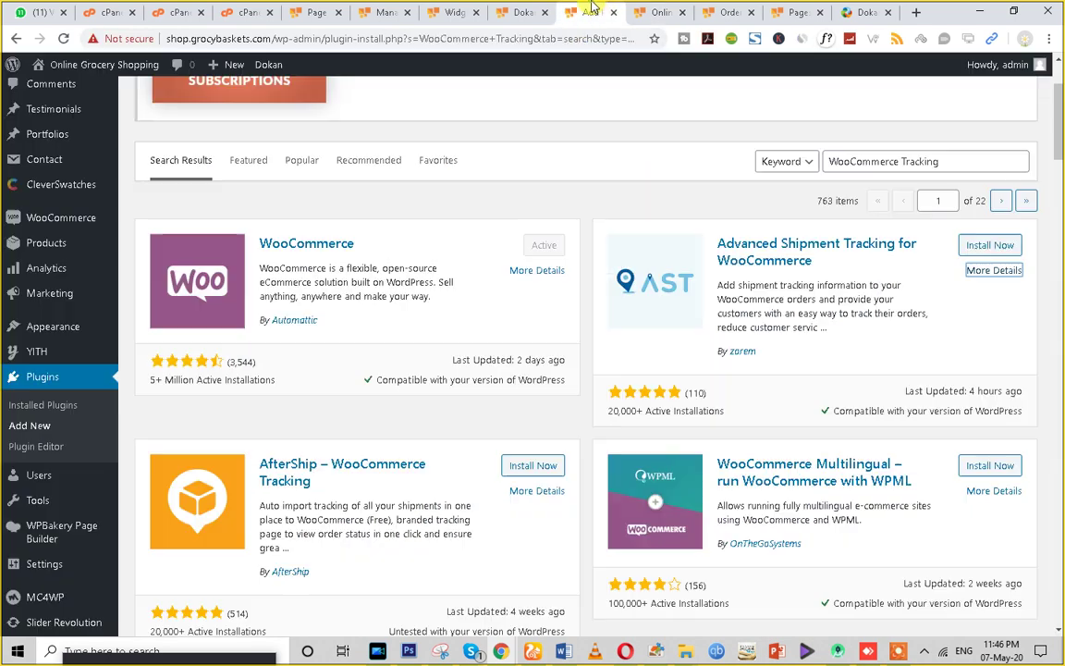
{"action": "scroll", "coordinate": [707, 412], "scroll_direction": "down", "scroll_amount": 1}
{"action": "scroll", "coordinate": [691, 413], "scroll_direction": "down", "scroll_amount": 1}
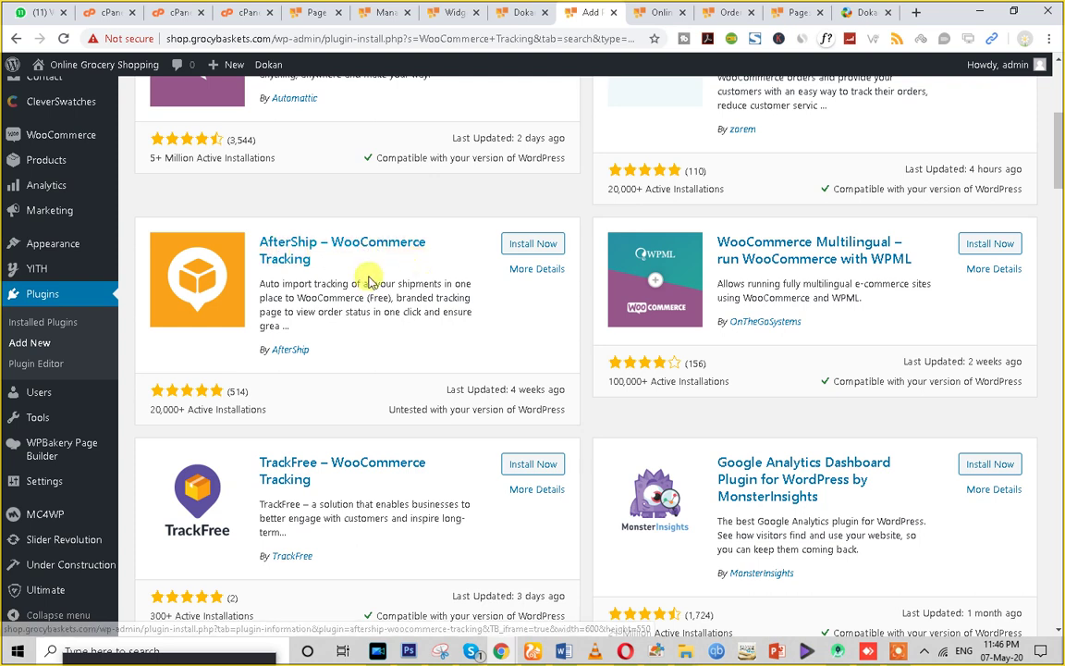
{"action": "right_click", "coordinate": [524, 270]}
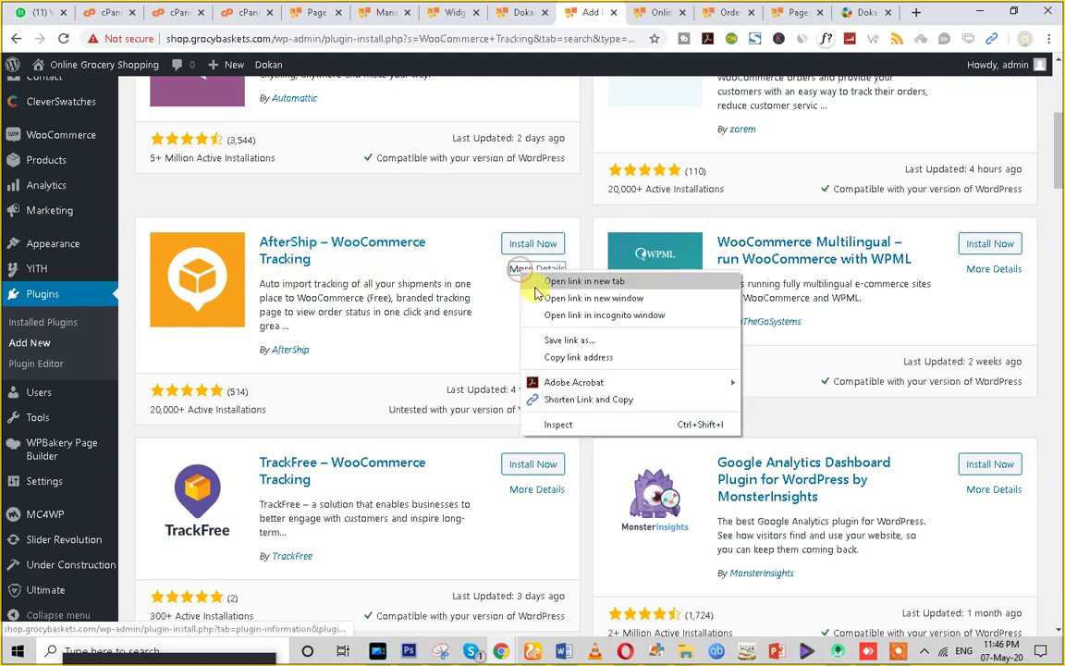
{"action": "left_click", "coordinate": [536, 282]}
- View AfterShip 1.9.18's screenshots, then return to the WooCommerce Tracking results
{"action": "left_click", "coordinate": [621, 12]}
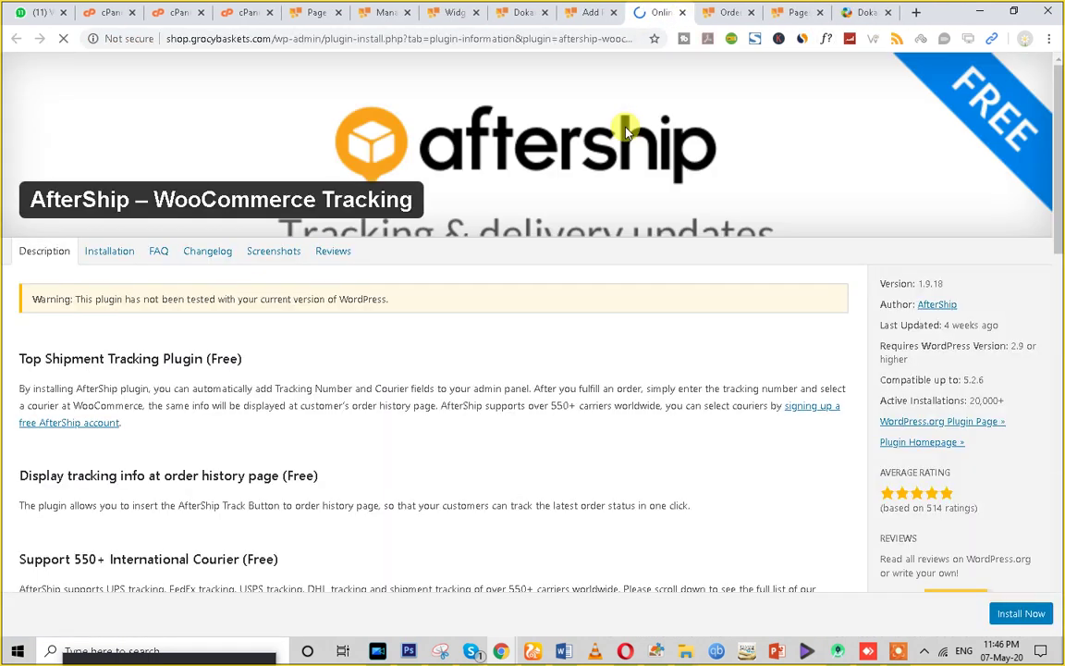
{"action": "left_click", "coordinate": [273, 250]}
{"action": "scroll", "coordinate": [495, 330], "scroll_direction": "down", "scroll_amount": 5}
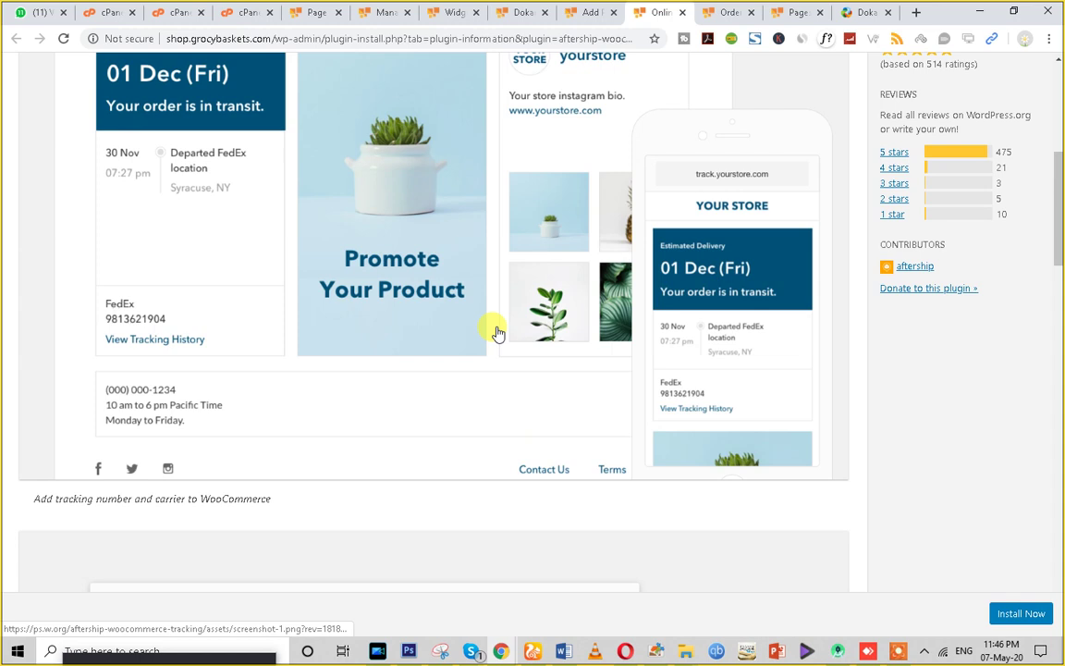
{"action": "scroll", "coordinate": [495, 333], "scroll_direction": "down", "scroll_amount": 6}
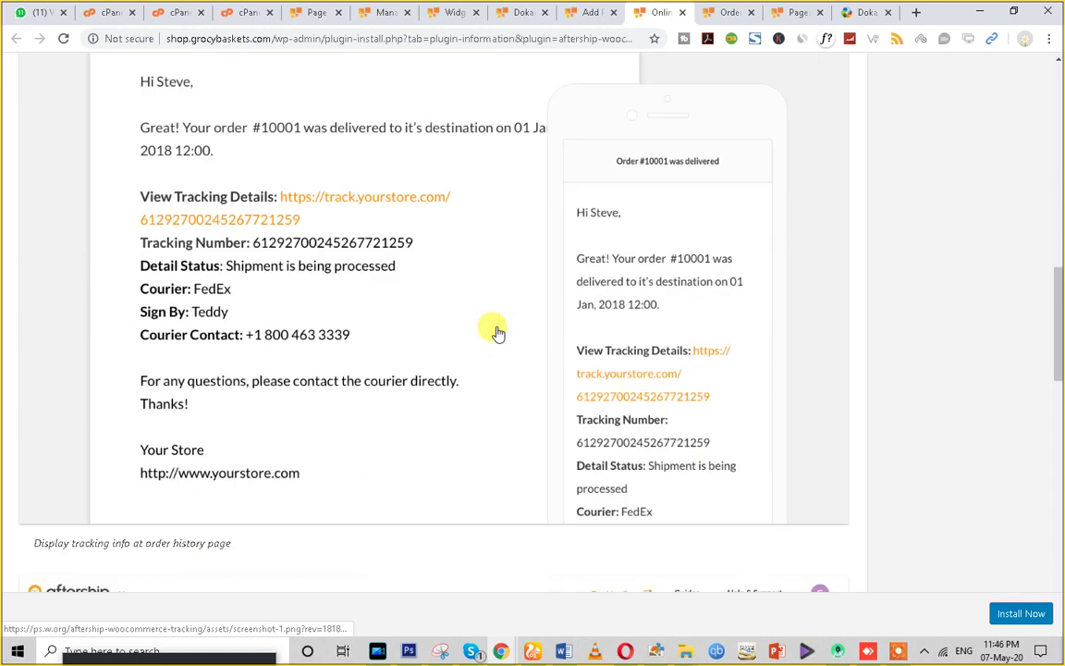
{"action": "scroll", "coordinate": [496, 332], "scroll_direction": "down", "scroll_amount": 10}
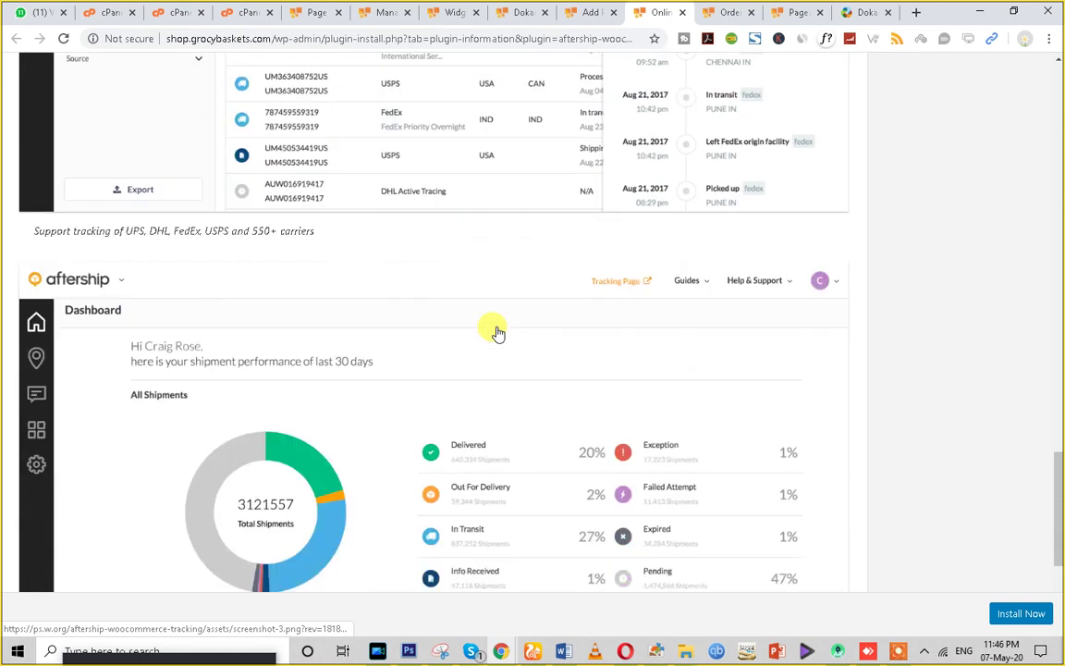
{"action": "scroll", "coordinate": [496, 333], "scroll_direction": "down", "scroll_amount": 3}
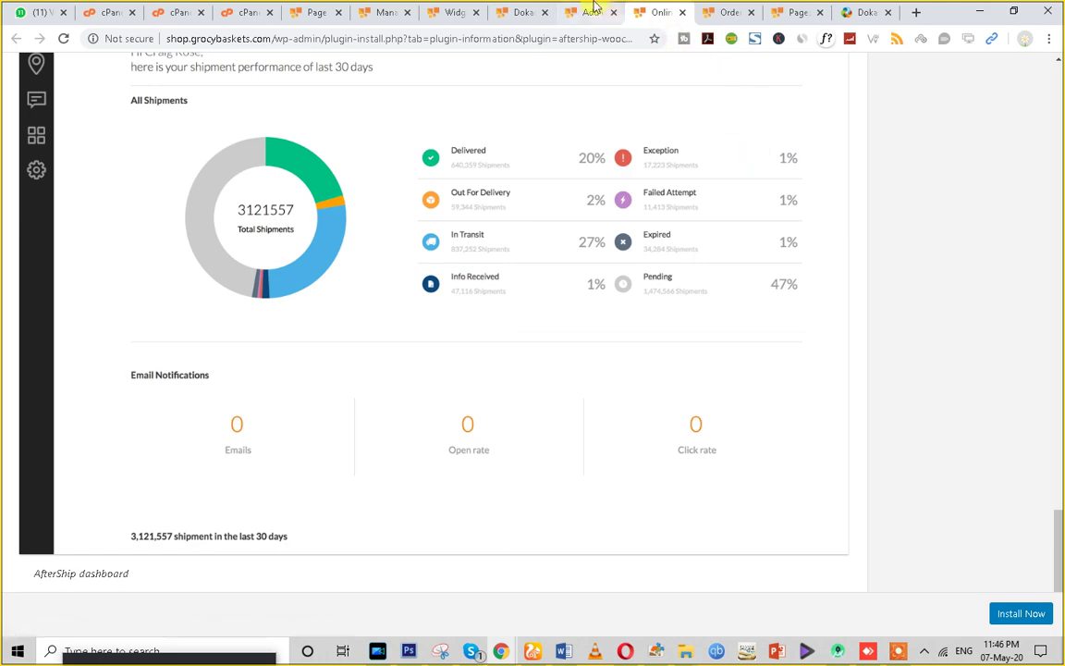
{"action": "left_click", "coordinate": [591, 11]}
{"action": "scroll", "coordinate": [277, 467], "scroll_direction": "down", "scroll_amount": 4}
{"action": "scroll", "coordinate": [305, 470], "scroll_direction": "down", "scroll_amount": 15}
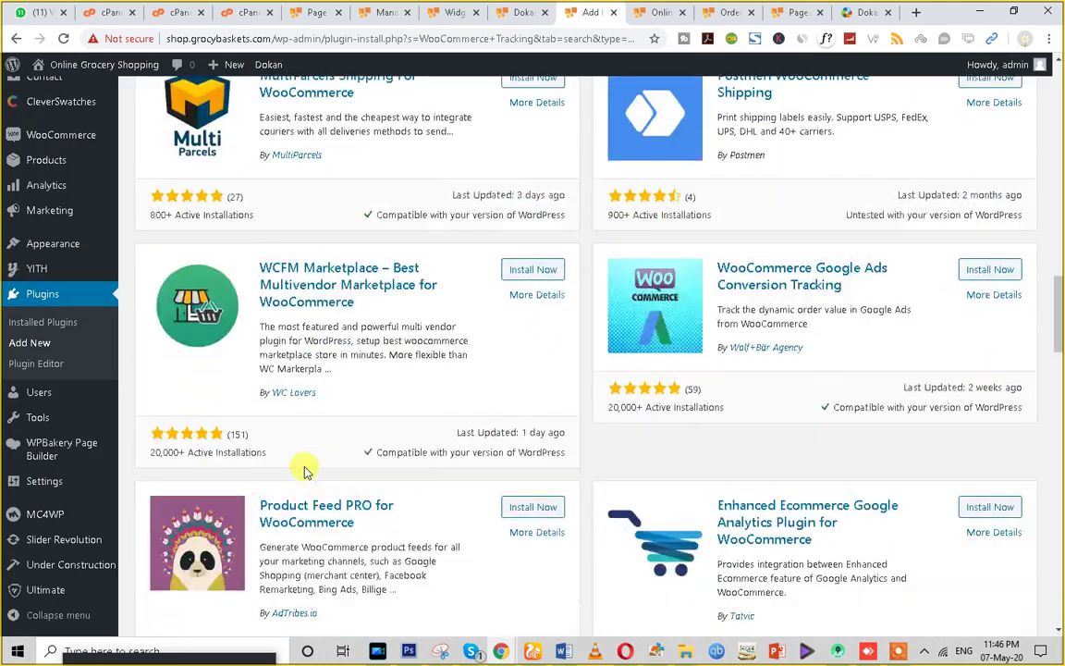
- Start installing Status and Order Tracking by Etoile Web Design from the results
{"action": "scroll", "coordinate": [305, 472], "scroll_direction": "up", "scroll_amount": 1}
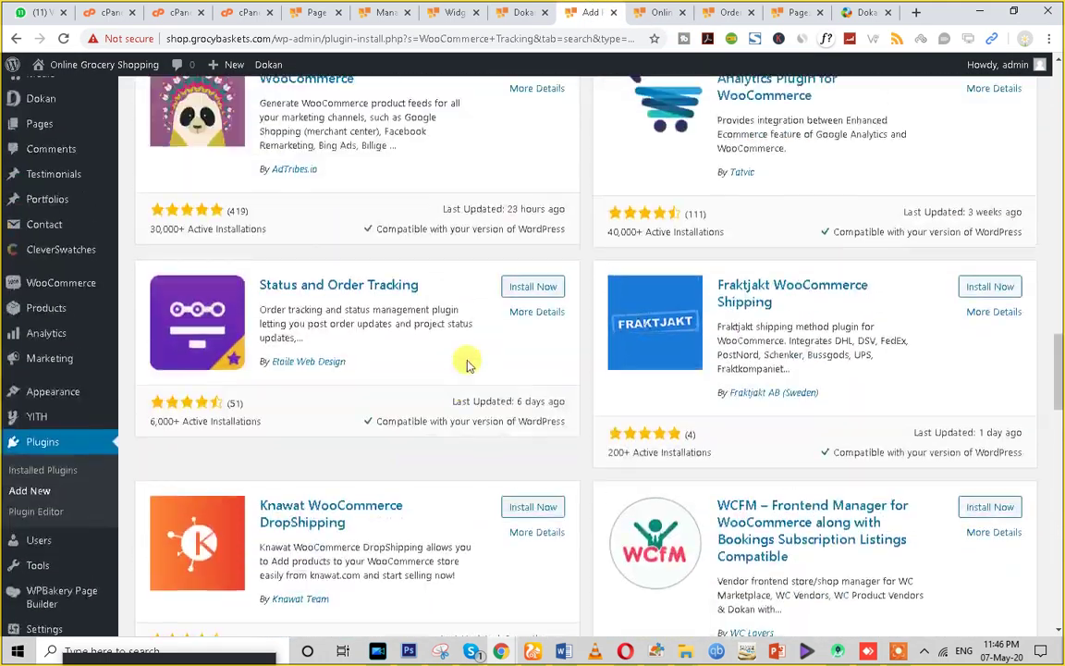
{"action": "left_click", "coordinate": [524, 286]}
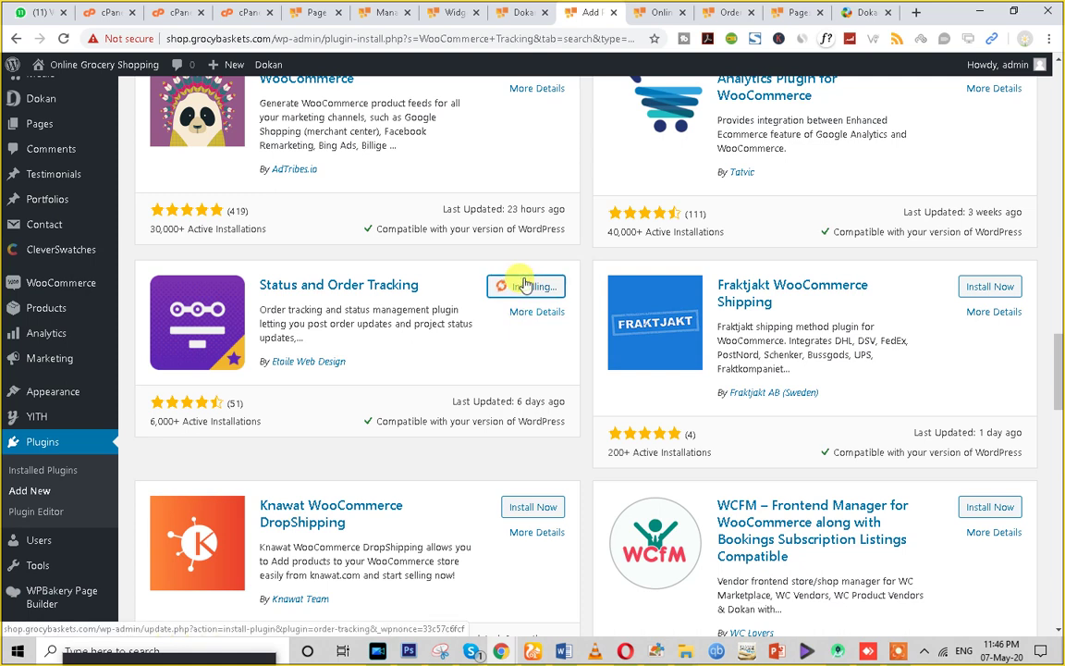
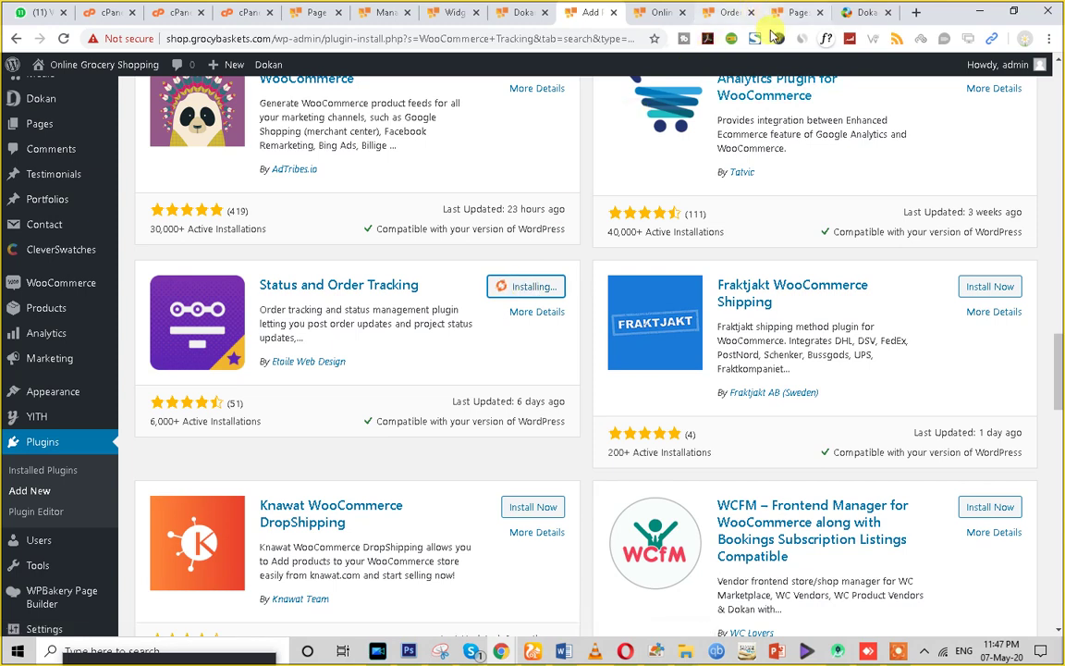
- In the Dokan pricing comparison, scroll the feature table and mark the rows from Moip to WC Booking Integration
{"action": "left_click", "coordinate": [858, 11]}
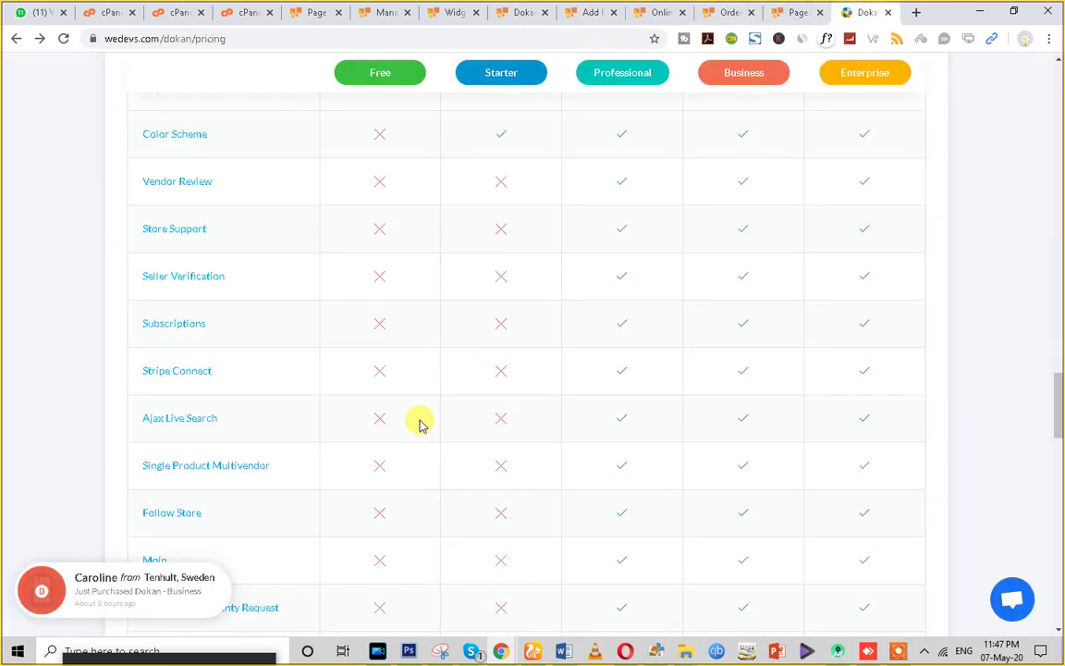
{"action": "scroll", "coordinate": [209, 463], "scroll_direction": "down", "scroll_amount": 3}
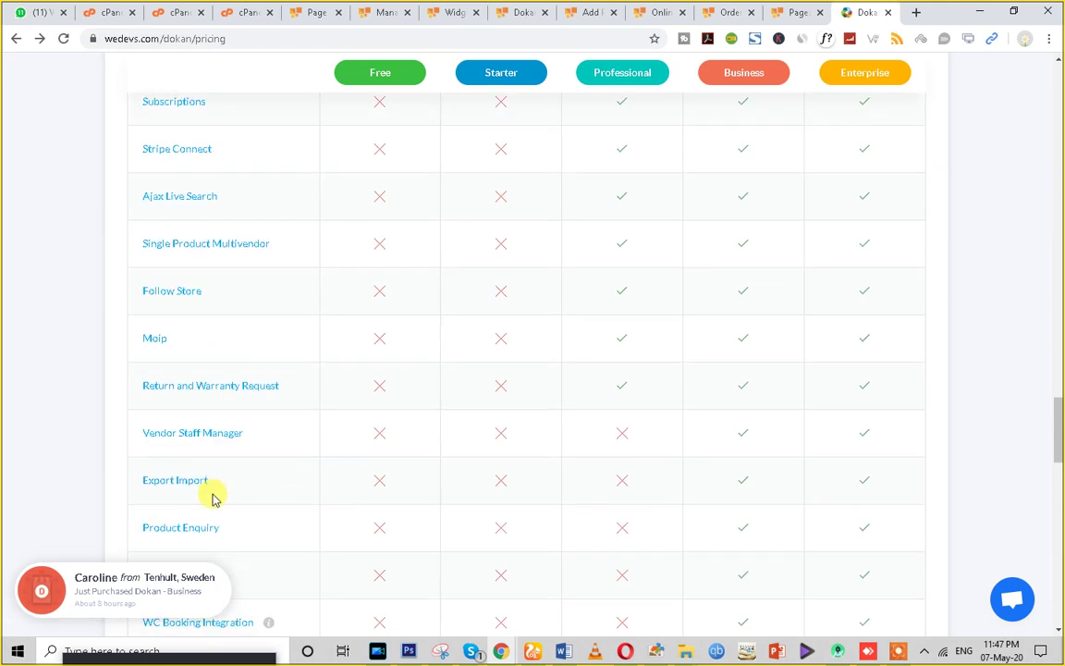
{"action": "scroll", "coordinate": [212, 499], "scroll_direction": "down", "scroll_amount": 3}
{"action": "left_click_drag", "start_coordinate": [121, 438], "coordinate": [282, 412]}
- Highlight just the Export Import feature row, then return to the store's Pages list
{"action": "scroll", "coordinate": [309, 487], "scroll_direction": "down", "scroll_amount": 3}
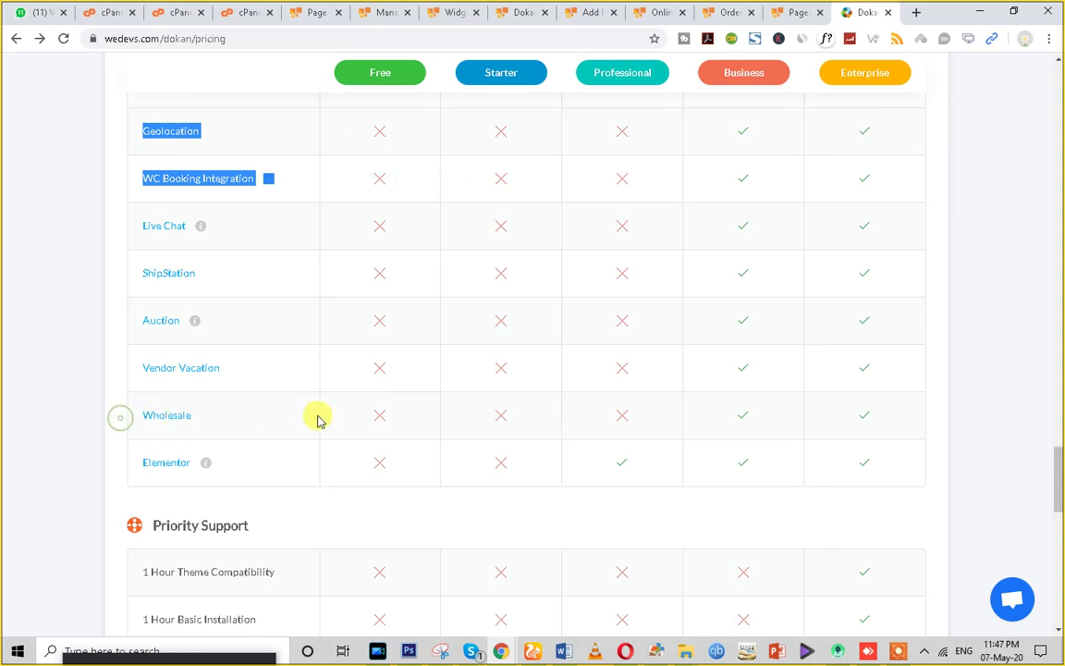
{"action": "scroll", "coordinate": [316, 419], "scroll_direction": "down", "scroll_amount": 4}
{"action": "scroll", "coordinate": [317, 419], "scroll_direction": "up", "scroll_amount": 5}
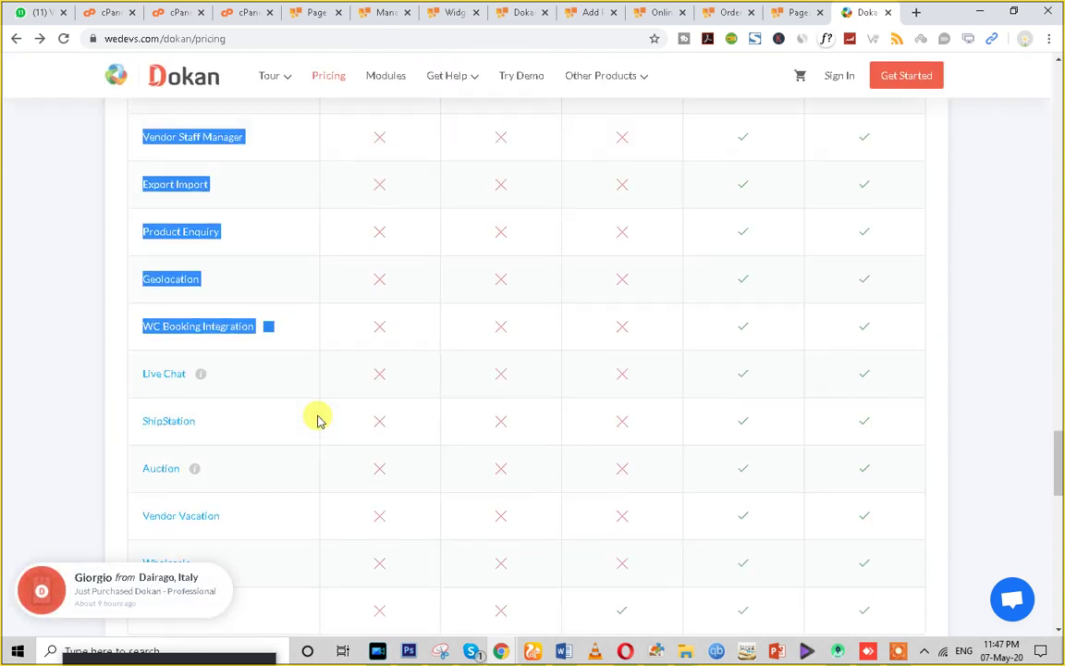
{"action": "left_click_drag", "start_coordinate": [121, 411], "coordinate": [380, 427]}
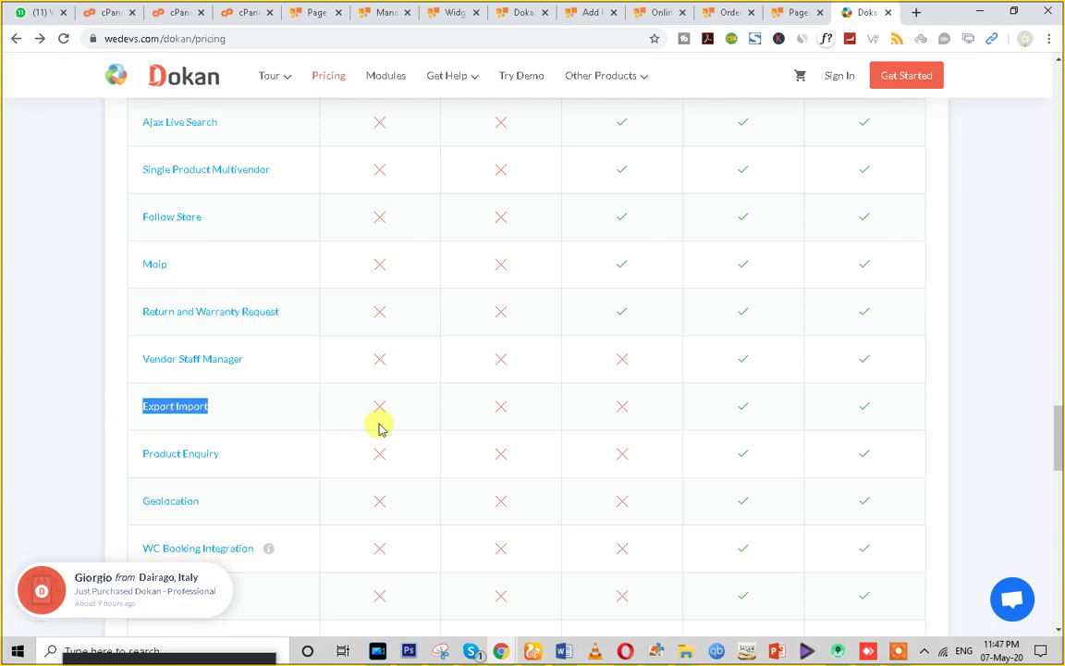
{"action": "left_click", "coordinate": [747, 407]}
{"action": "left_click_drag", "start_coordinate": [115, 411], "coordinate": [219, 408]}
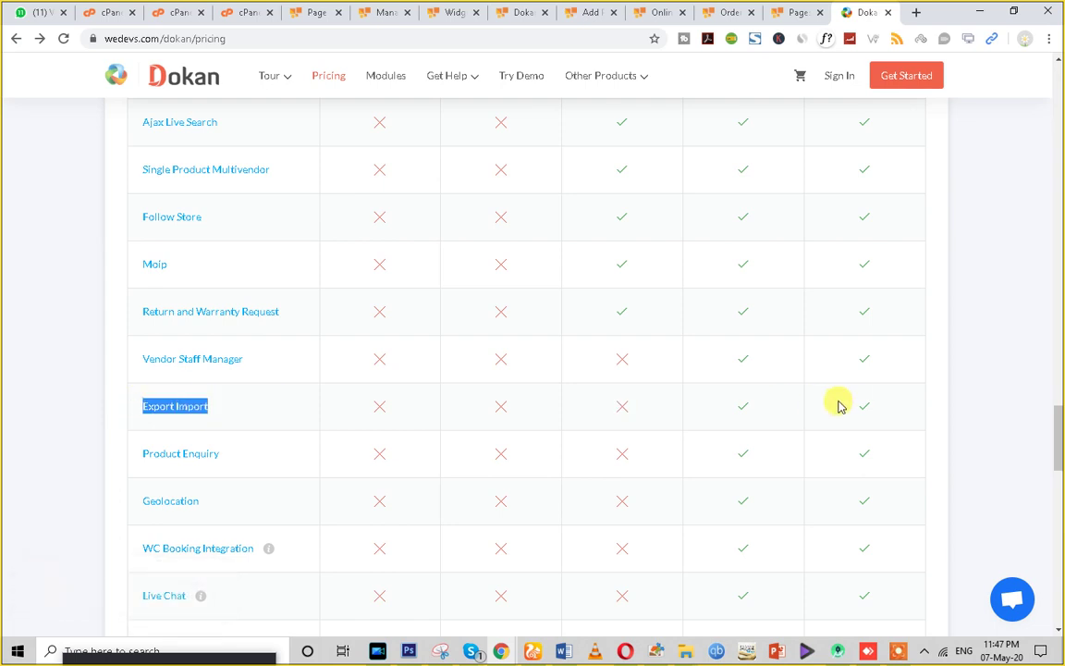
{"action": "left_click", "coordinate": [793, 9]}
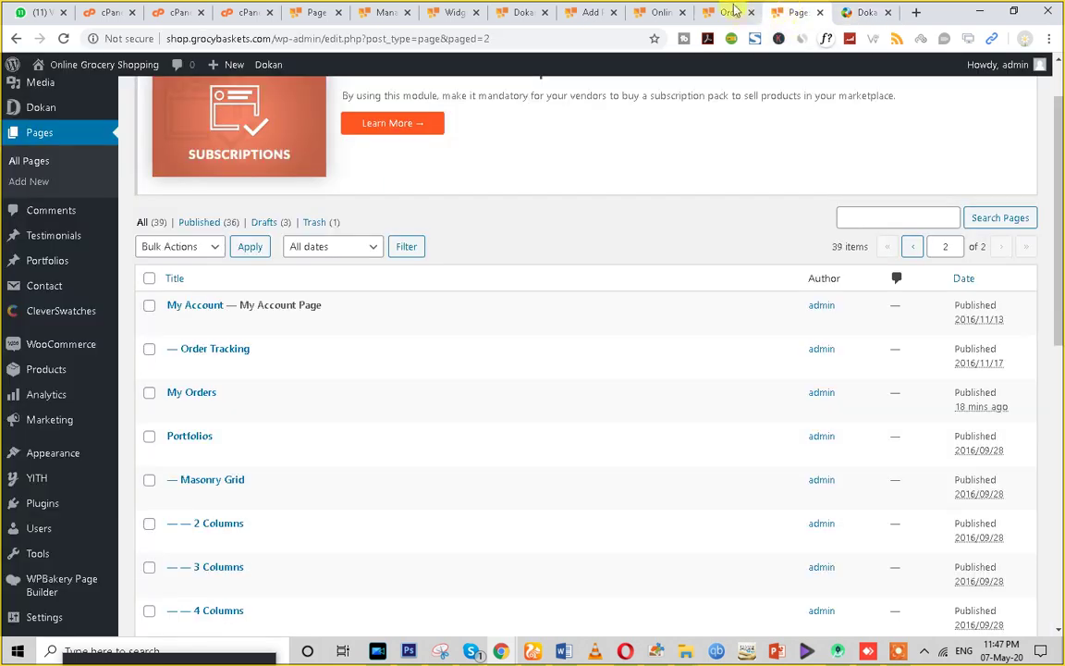
- Activate the Status and Order Tracking plugin from the plugin search results
{"action": "left_click", "coordinate": [729, 12]}
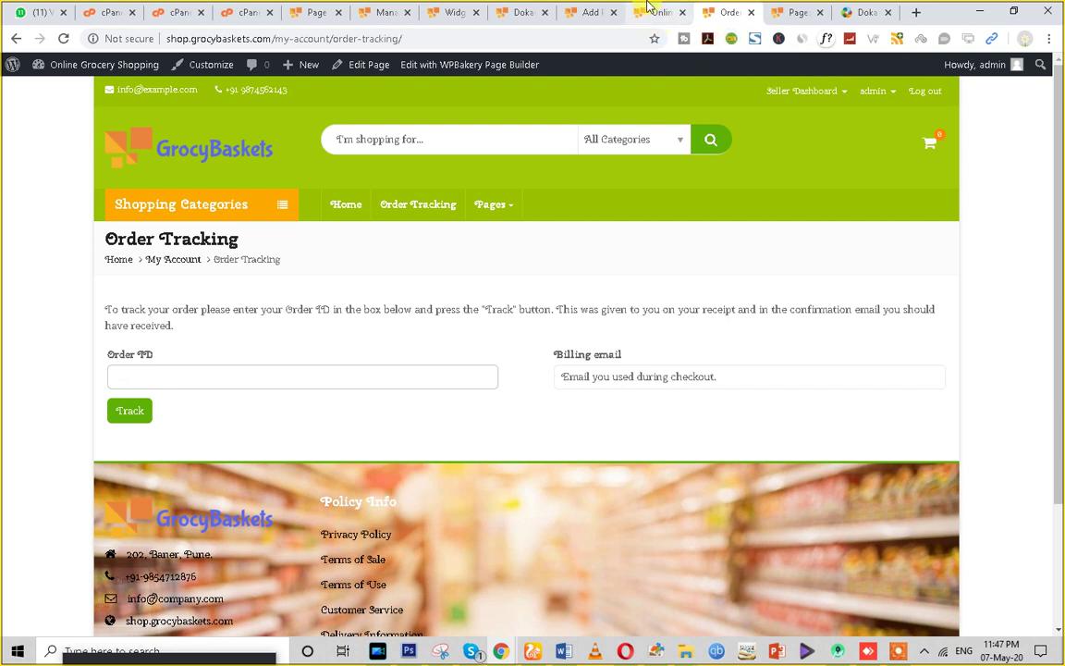
{"action": "left_click", "coordinate": [659, 12]}
{"action": "left_click", "coordinate": [589, 11]}
{"action": "left_click", "coordinate": [540, 289]}
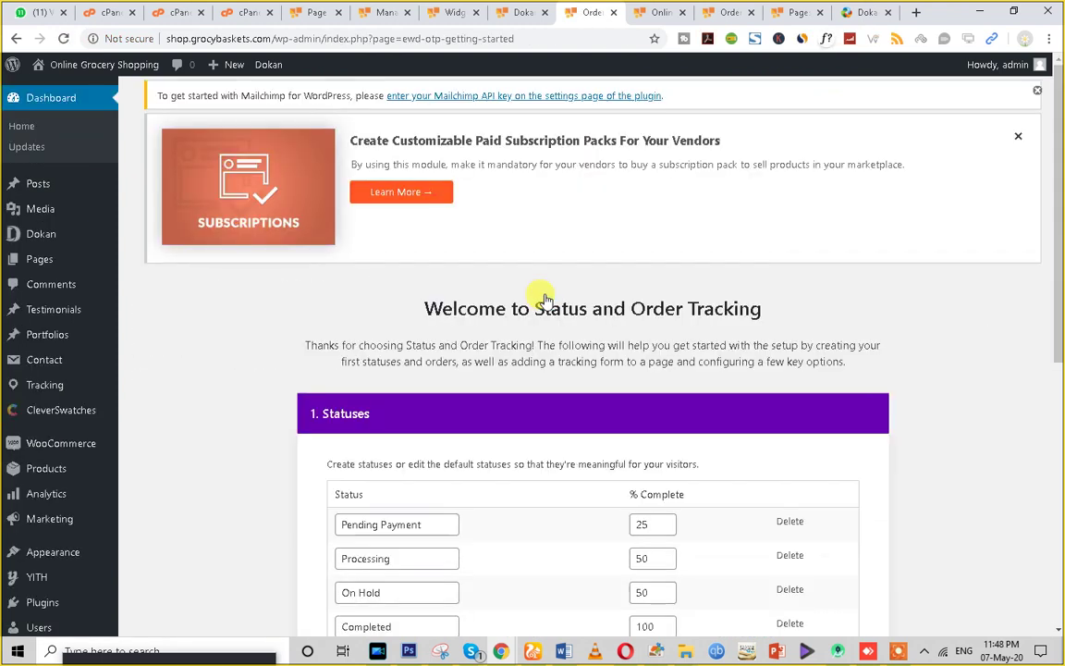
- Scroll to the new-status form and move between the Status Name and Percentage Complete fields
{"action": "scroll", "coordinate": [543, 299], "scroll_direction": "down", "scroll_amount": 3}
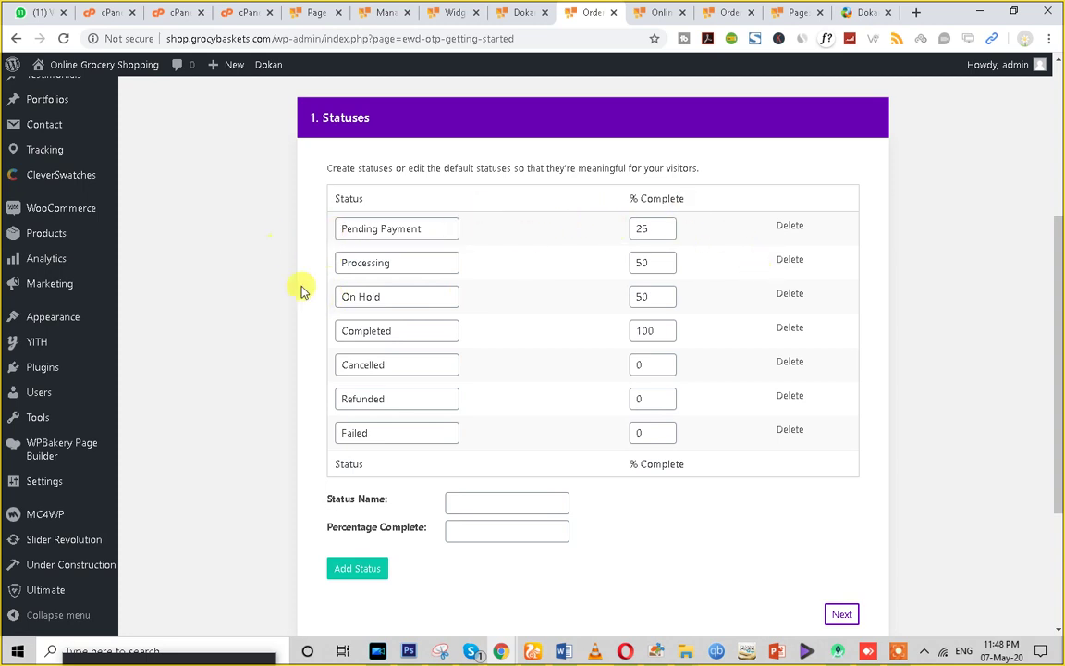
{"action": "scroll", "coordinate": [363, 550], "scroll_direction": "down", "scroll_amount": 1}
{"action": "scroll", "coordinate": [363, 550], "scroll_direction": "down", "scroll_amount": 1}
{"action": "left_click", "coordinate": [461, 352]}
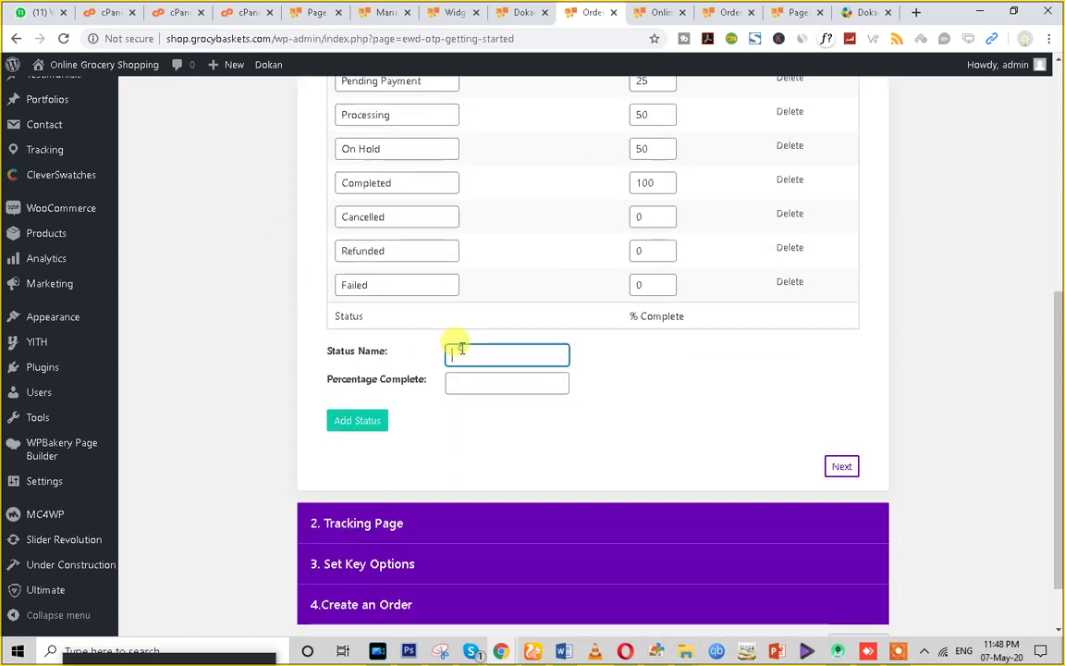
{"action": "left_click", "coordinate": [464, 376]}
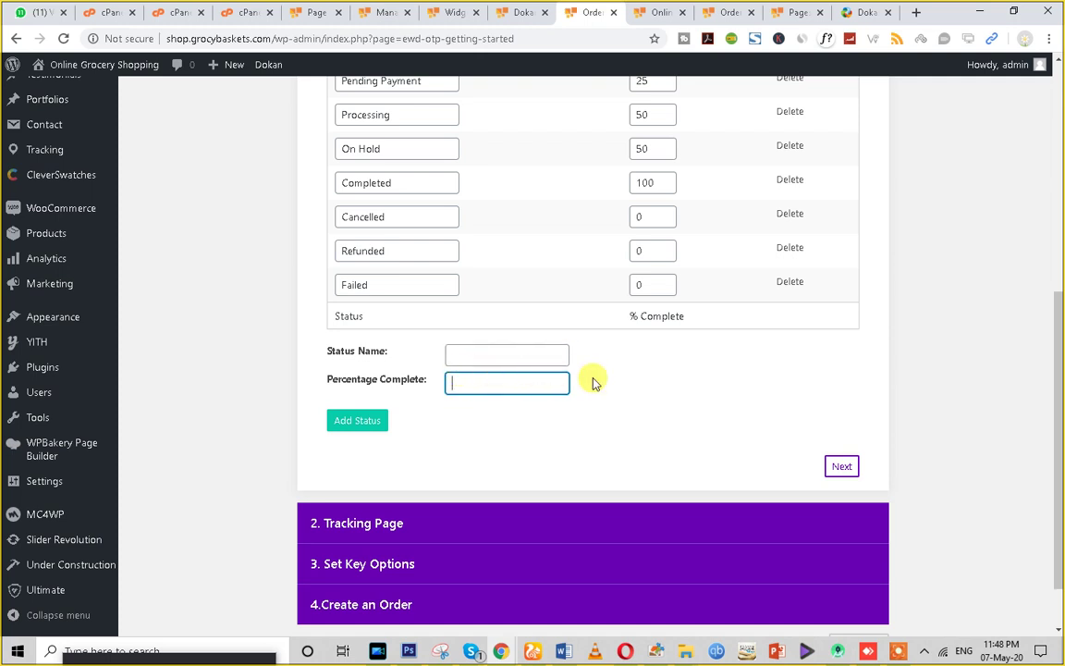
{"action": "left_click", "coordinate": [483, 344]}
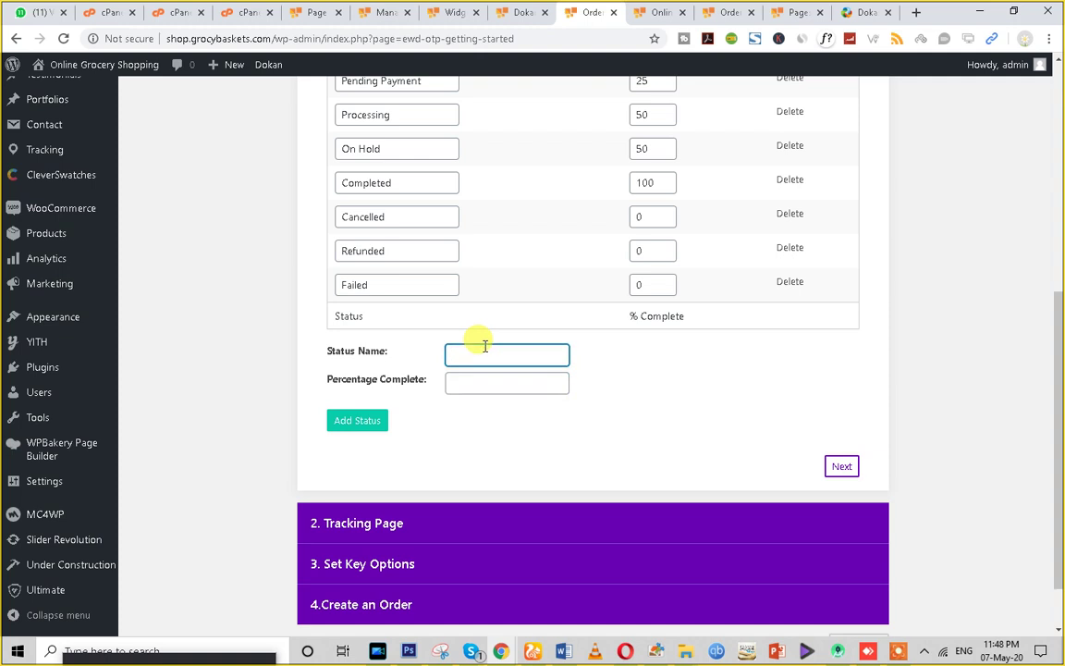
{"action": "scroll", "coordinate": [482, 346], "scroll_direction": "up", "scroll_amount": 4}
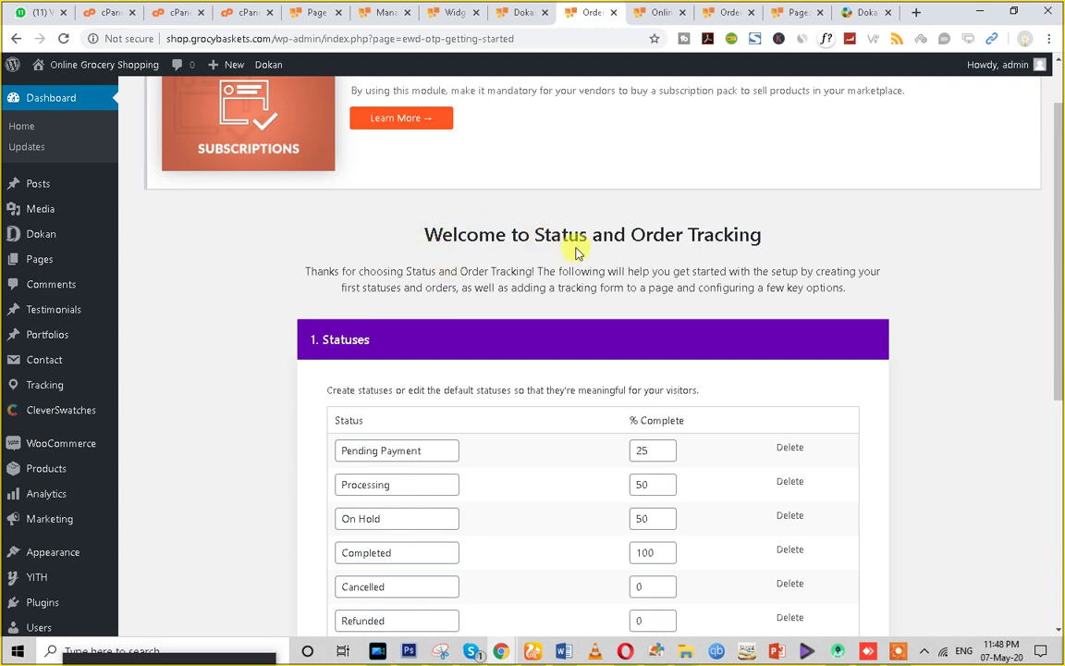
{"action": "scroll", "coordinate": [637, 243], "scroll_direction": "down", "scroll_amount": 4}
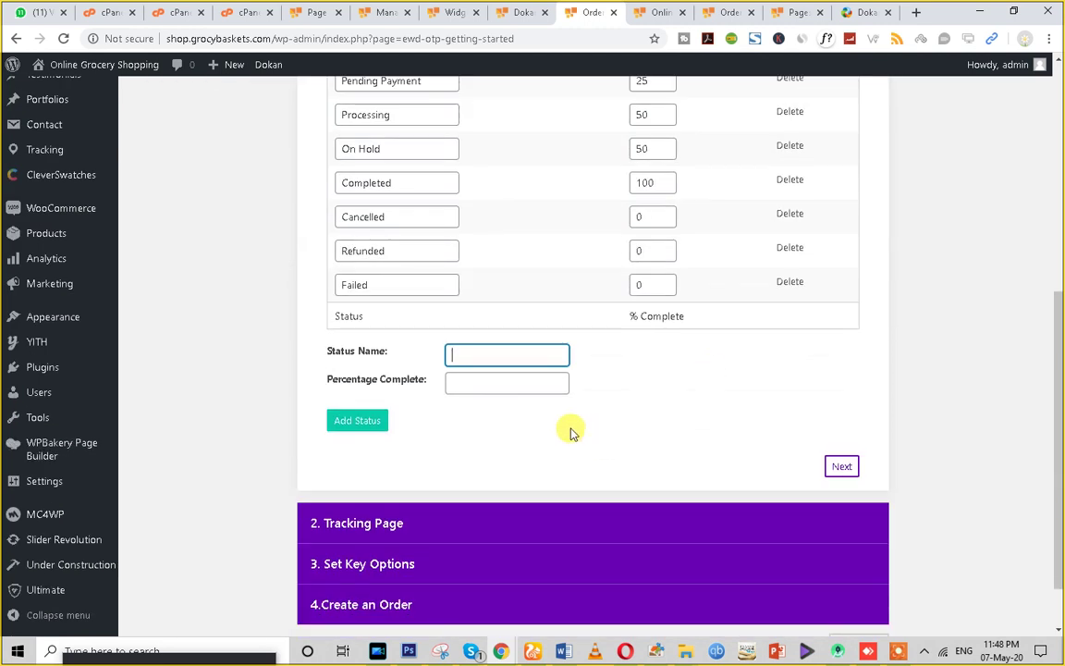
{"action": "left_click", "coordinate": [468, 377]}
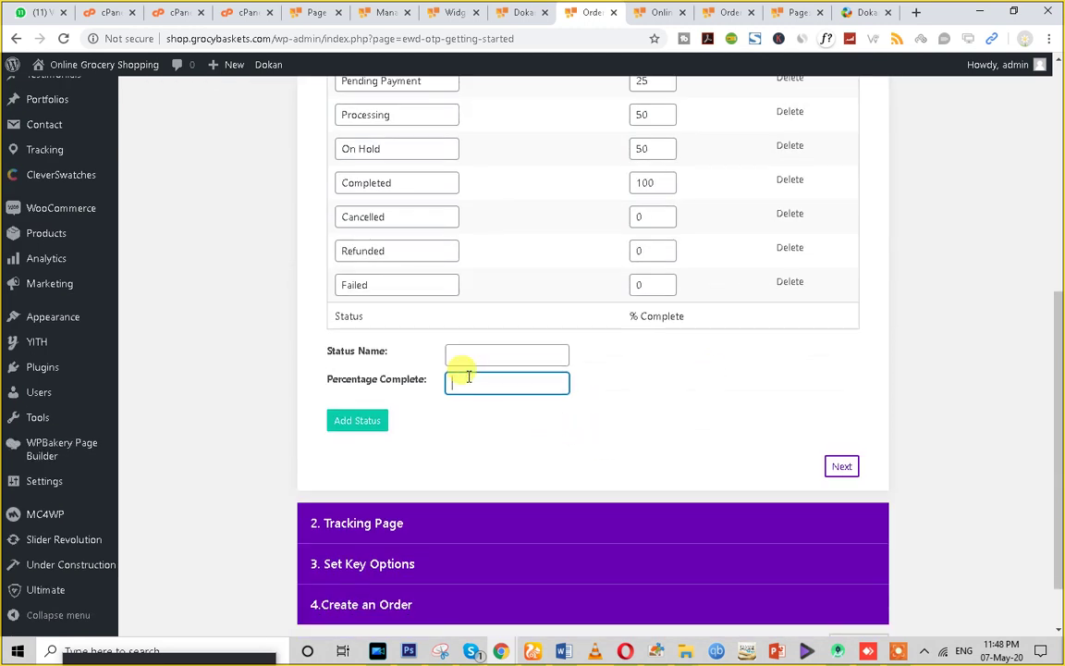
{"action": "left_click", "coordinate": [467, 356]}
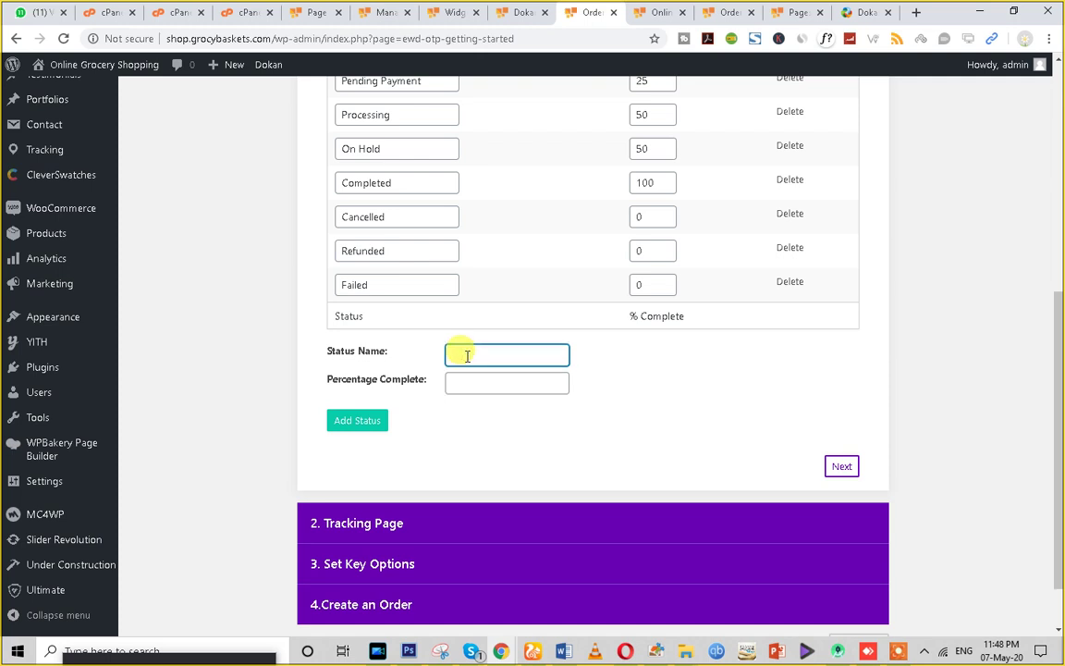
- Enter 'Grcery Bascket' as the new status name and continue to the Tracking Page step
{"action": "type", "text": "Grcery Bas"}
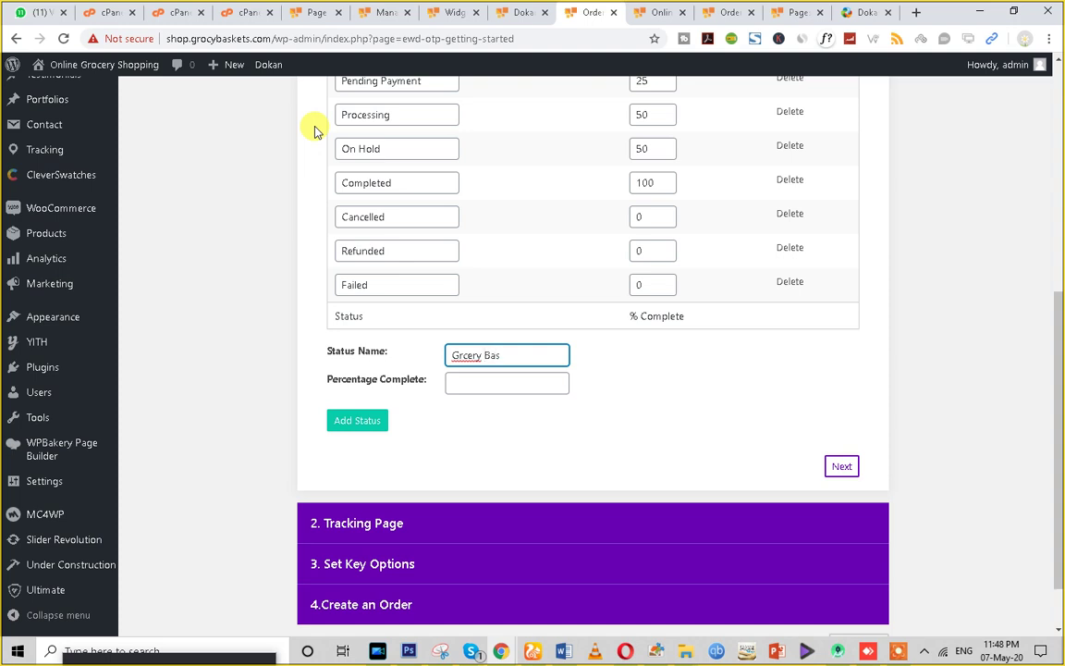
{"action": "type", "text": "t"}
{"action": "scroll", "coordinate": [820, 370], "scroll_direction": "down", "scroll_amount": 2}
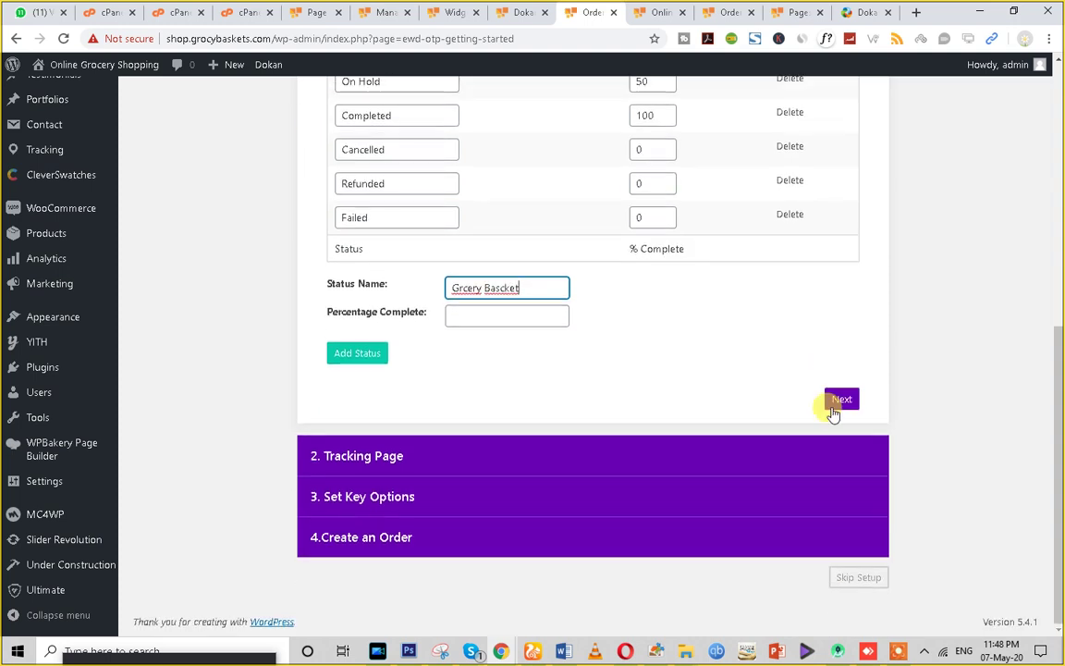
{"action": "left_click", "coordinate": [834, 405]}
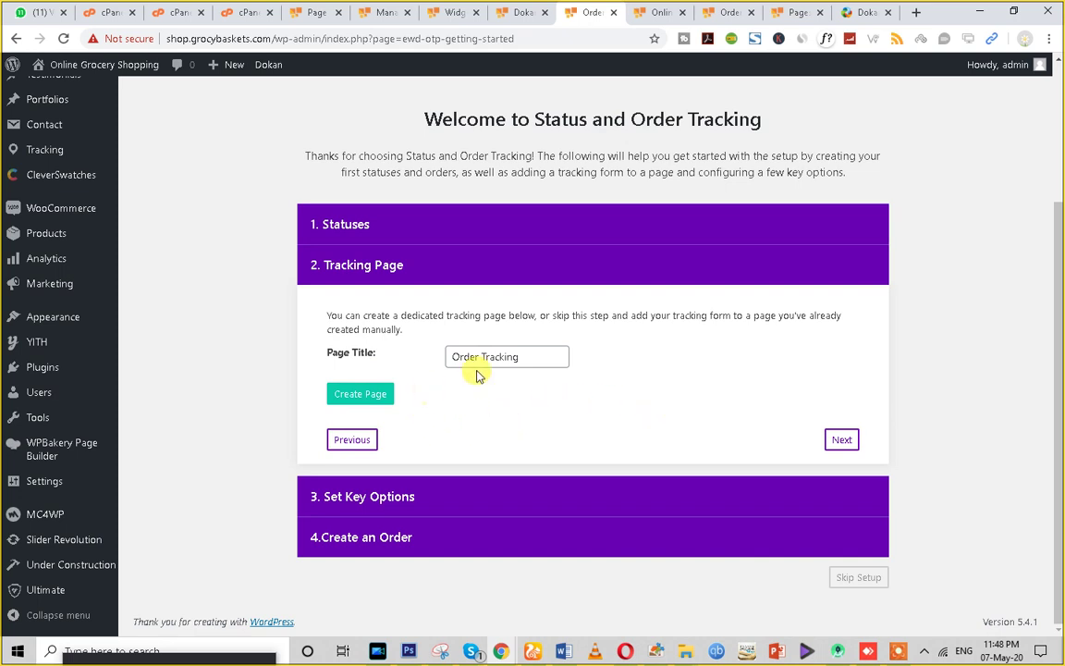
- Create the Order Tracking page and enable all eight order-information display options
{"action": "left_click", "coordinate": [368, 398]}
{"action": "scroll", "coordinate": [549, 399], "scroll_direction": "up", "scroll_amount": 3}
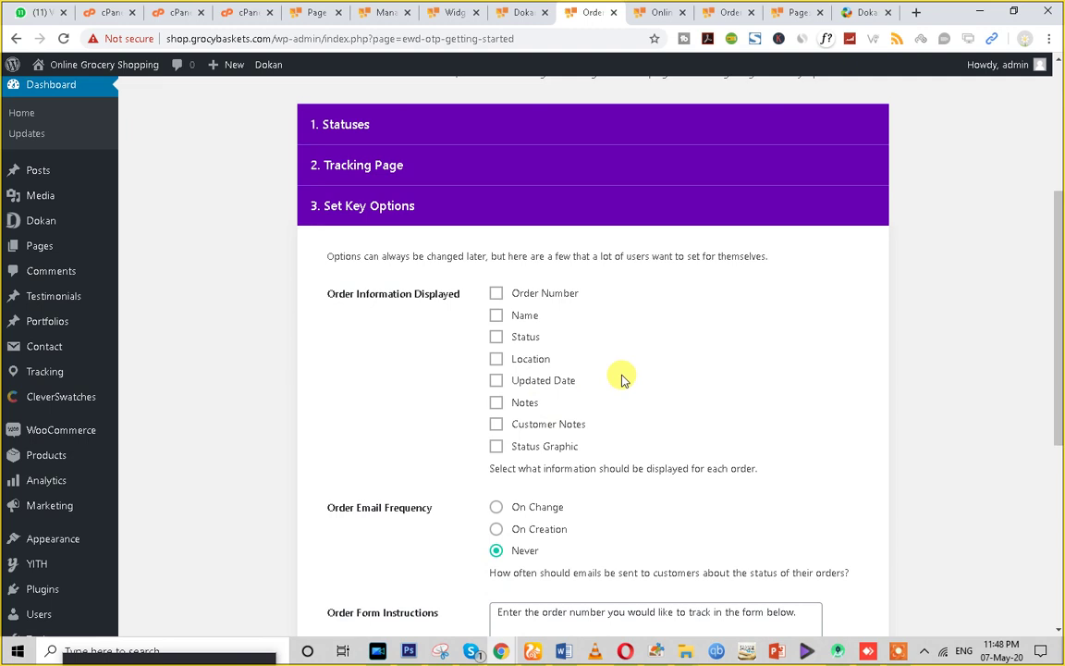
{"action": "left_click", "coordinate": [496, 293]}
{"action": "left_click", "coordinate": [496, 316]}
{"action": "left_click", "coordinate": [496, 338]}
{"action": "left_click", "coordinate": [496, 360]}
{"action": "left_click", "coordinate": [497, 380]}
{"action": "left_click", "coordinate": [496, 403]}
{"action": "left_click", "coordinate": [496, 425]}
{"action": "left_click", "coordinate": [495, 446]}
- Save the tracking display options and continue to the Create an Order step
{"action": "scroll", "coordinate": [500, 500], "scroll_direction": "down", "scroll_amount": 5}
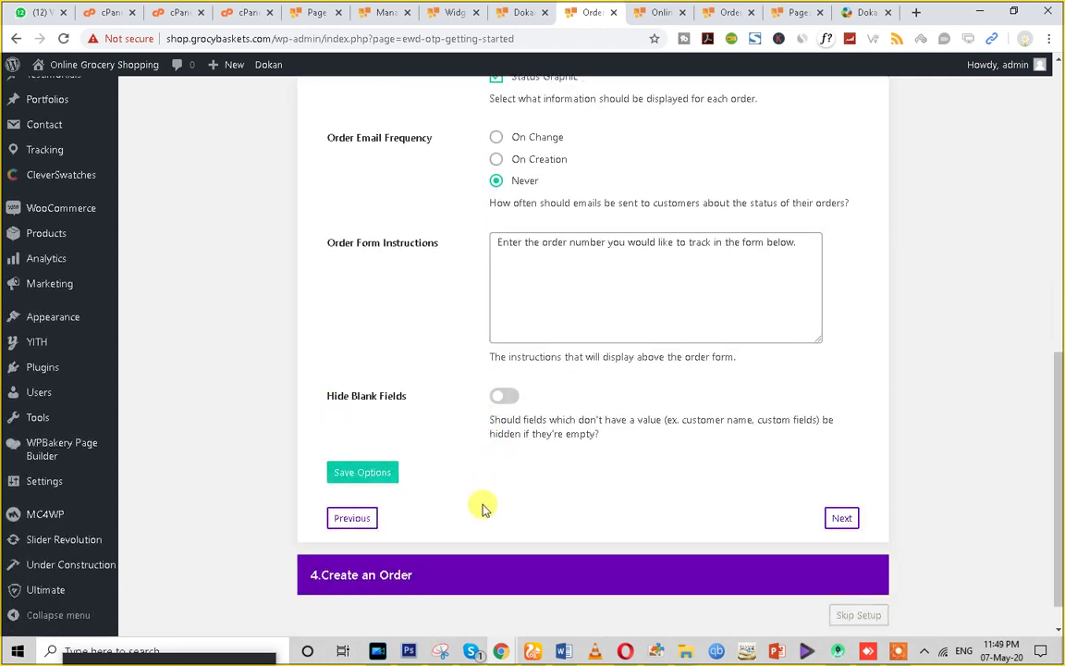
{"action": "left_click", "coordinate": [360, 476]}
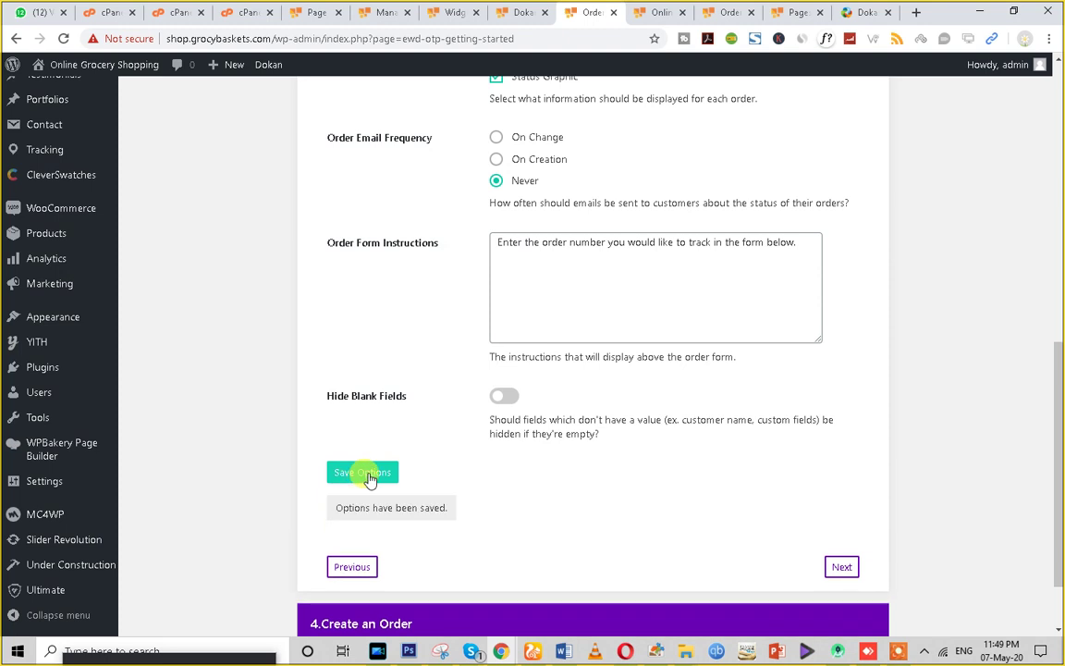
{"action": "left_click", "coordinate": [837, 567]}
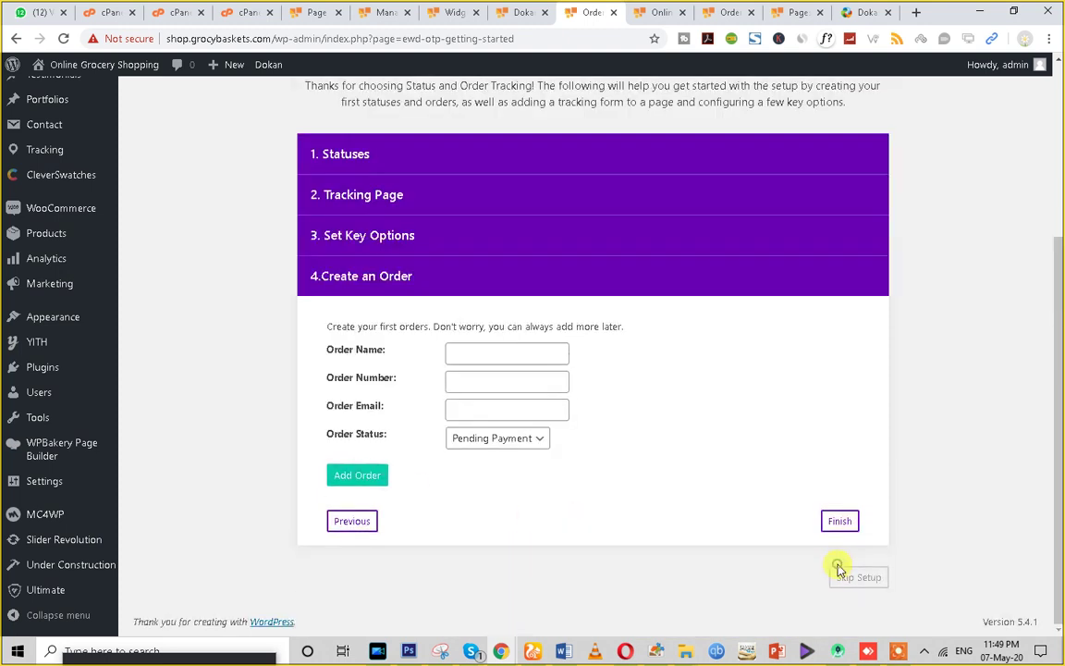
{"action": "left_click", "coordinate": [486, 353]}
{"action": "left_click", "coordinate": [471, 379]}
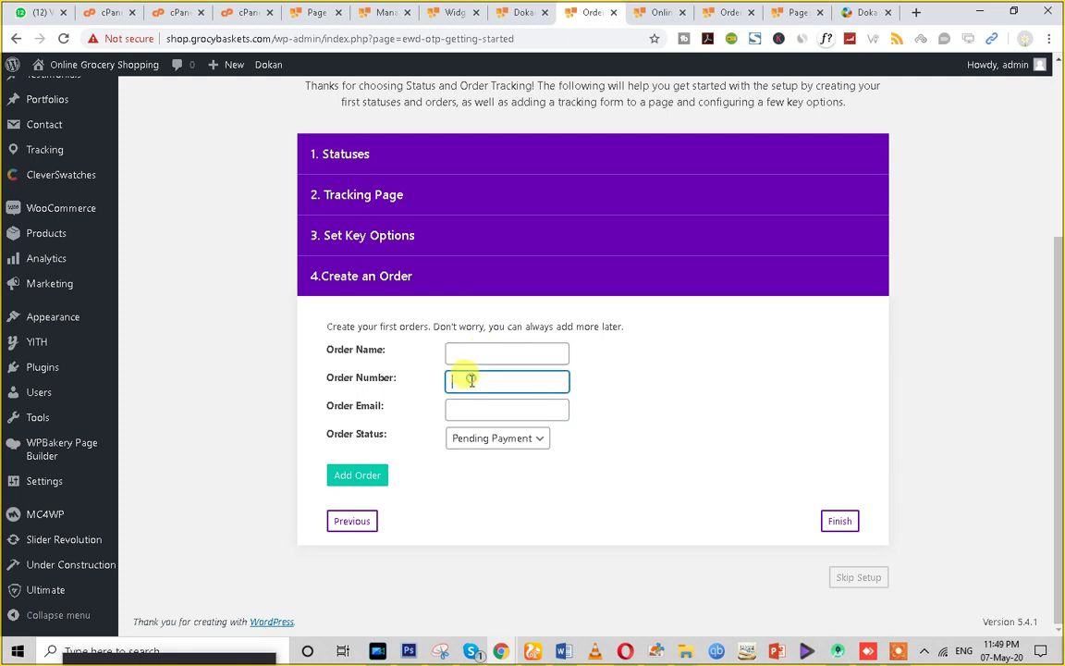
{"action": "left_click", "coordinate": [473, 407]}
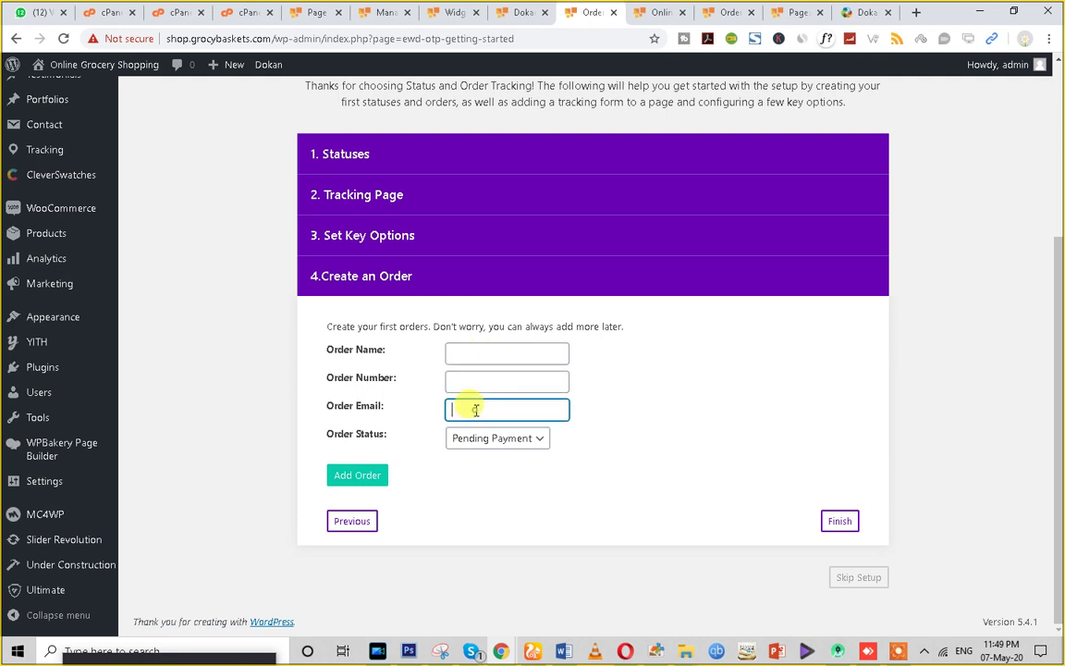
{"action": "left_click", "coordinate": [535, 441]}
{"action": "left_click", "coordinate": [617, 454]}
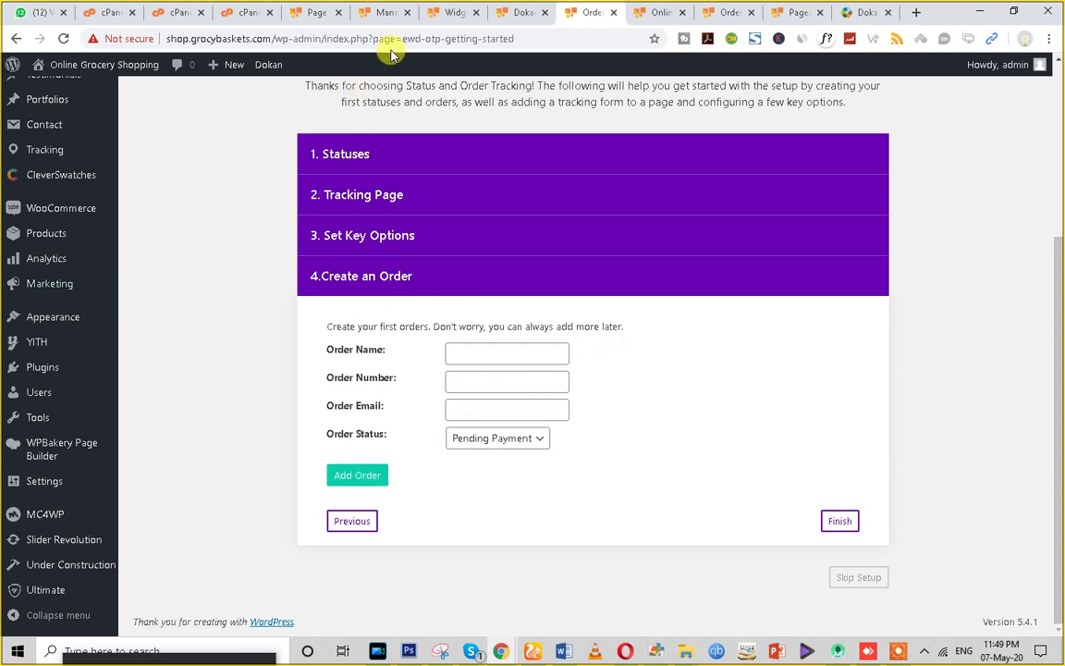
{"action": "scroll", "coordinate": [92, 231], "scroll_direction": "up", "scroll_amount": 2}
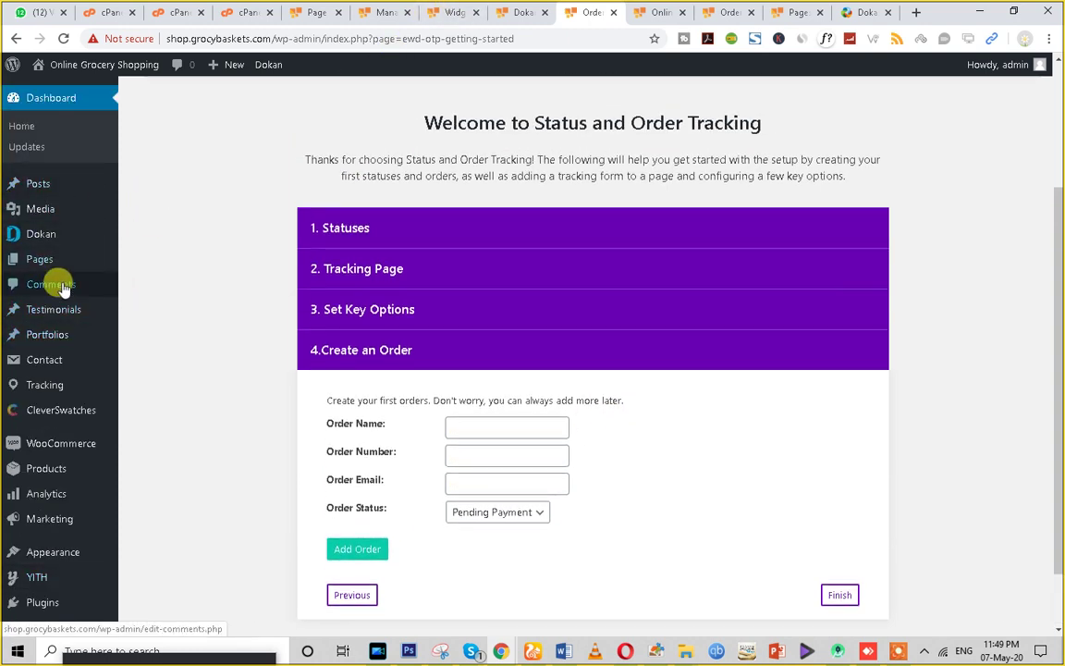
{"action": "scroll", "coordinate": [60, 289], "scroll_direction": "down", "scroll_amount": 3}
{"action": "mouse_move", "coordinate": [55, 320]}
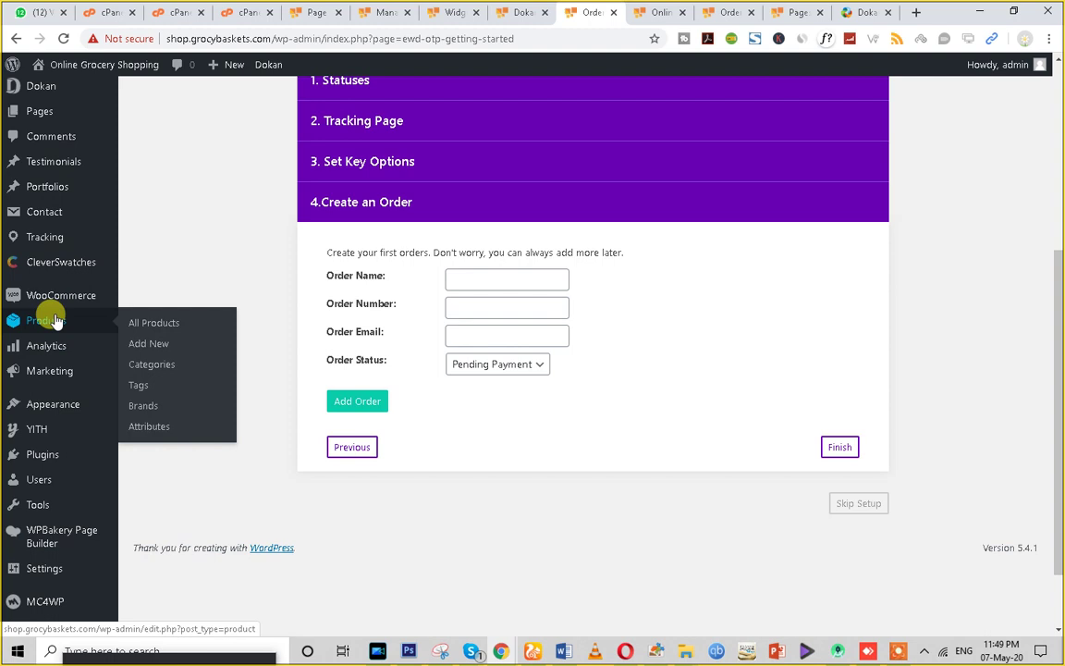
{"action": "mouse_move", "coordinate": [64, 300]}
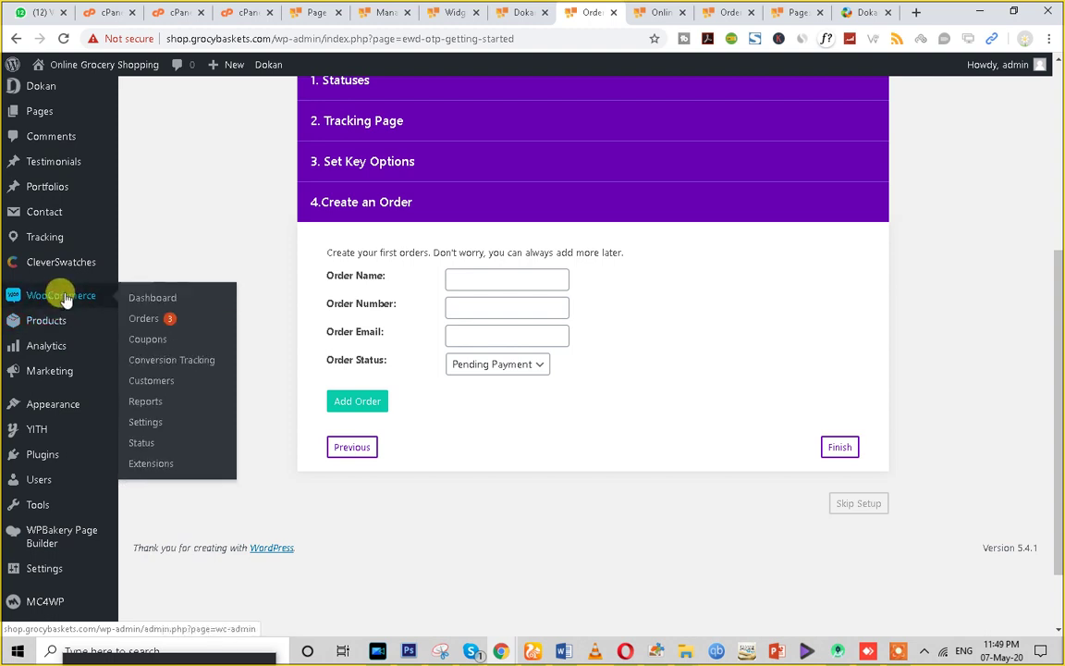
- Open the WooCommerce Orders list in a new tab and open order #1100
{"action": "right_click", "coordinate": [148, 321]}
{"action": "left_click", "coordinate": [172, 334]}
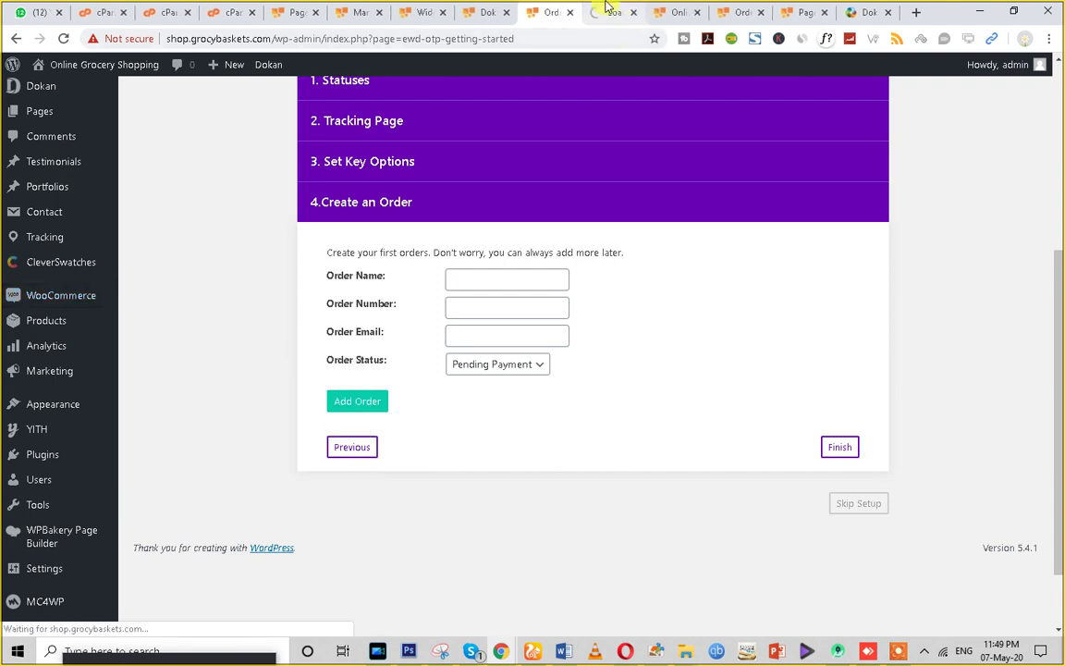
{"action": "left_click", "coordinate": [610, 12]}
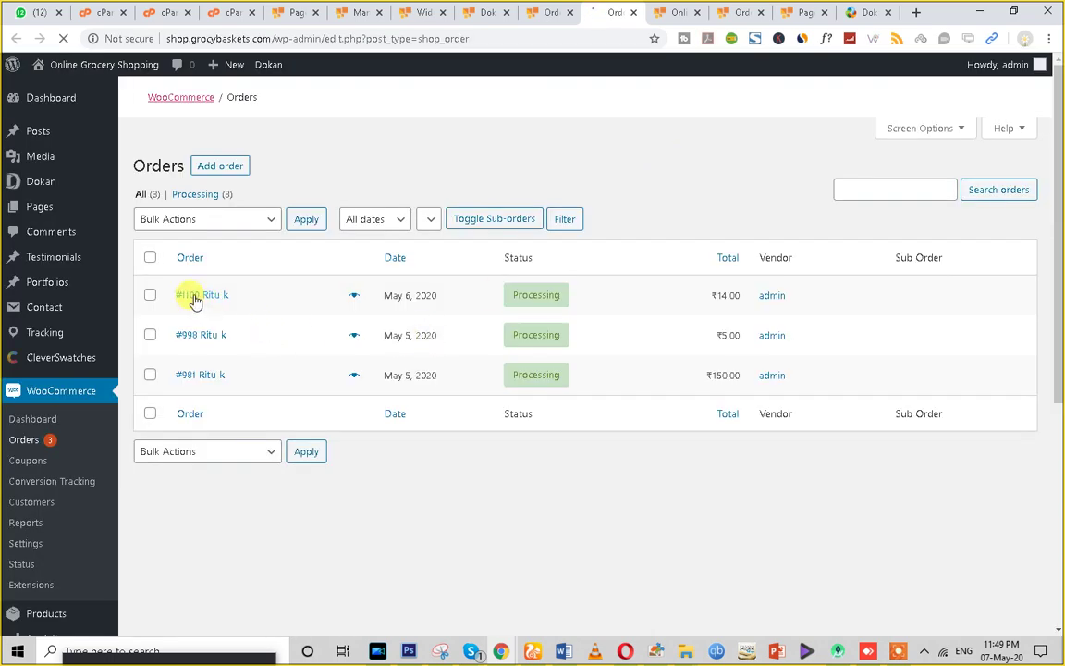
{"action": "left_click", "coordinate": [195, 300]}
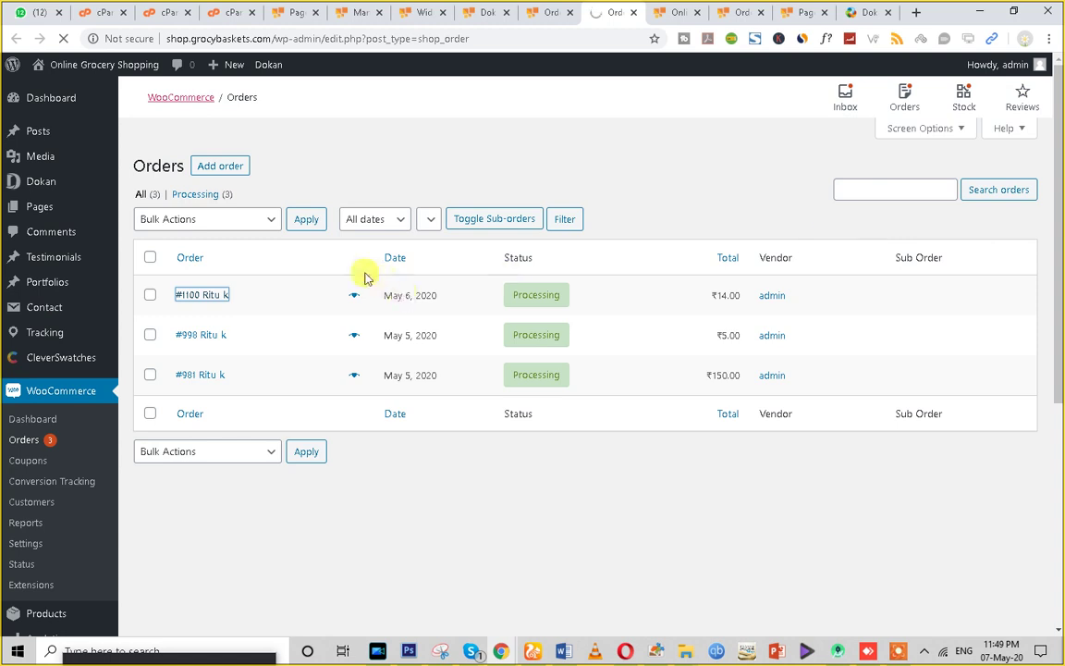
- Leave the storefront 404 page via Go Back and return to the order-tracking setup tab
{"action": "left_click", "coordinate": [545, 13]}
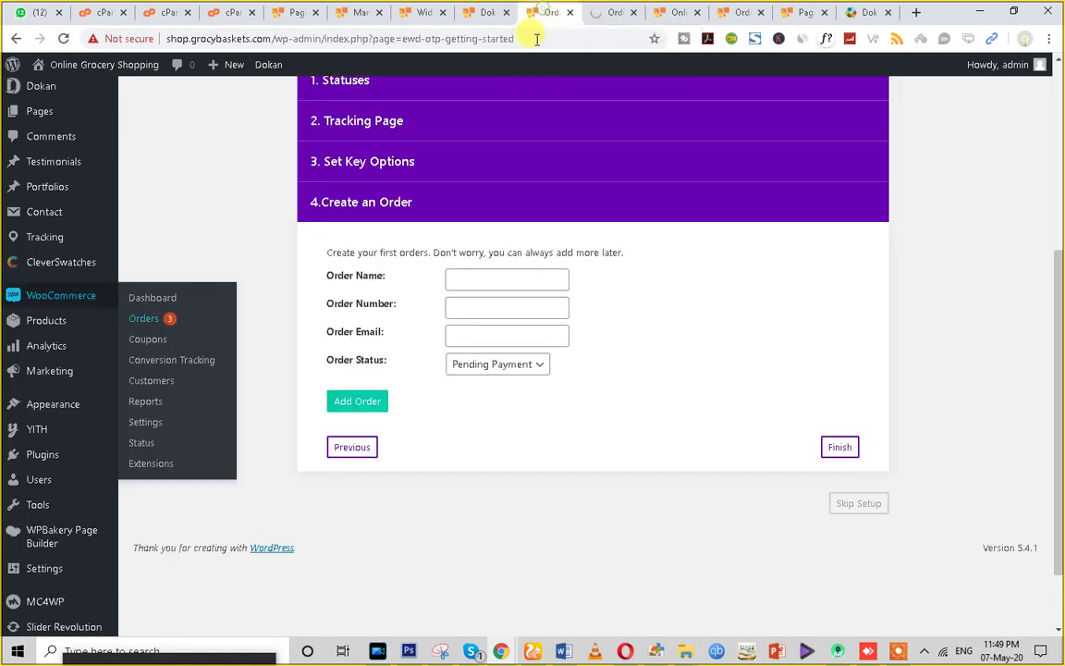
{"action": "left_click", "coordinate": [610, 11]}
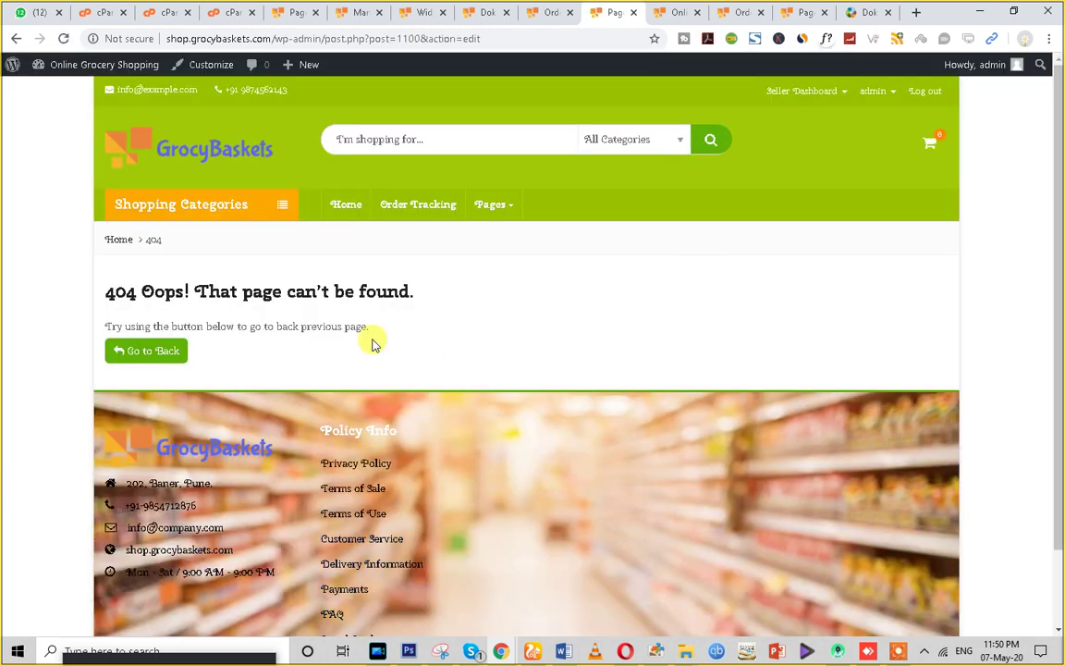
{"action": "scroll", "coordinate": [475, 296], "scroll_direction": "down", "scroll_amount": 2}
{"action": "scroll", "coordinate": [475, 296], "scroll_direction": "up", "scroll_amount": 2}
{"action": "left_click", "coordinate": [552, 12]}
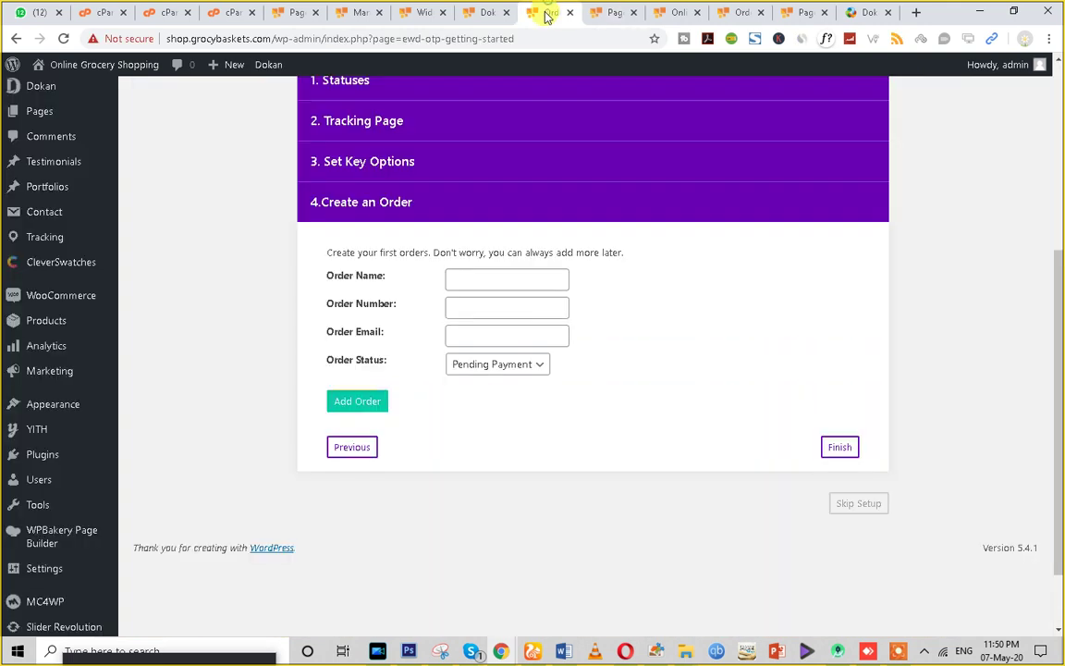
{"action": "left_click", "coordinate": [599, 13]}
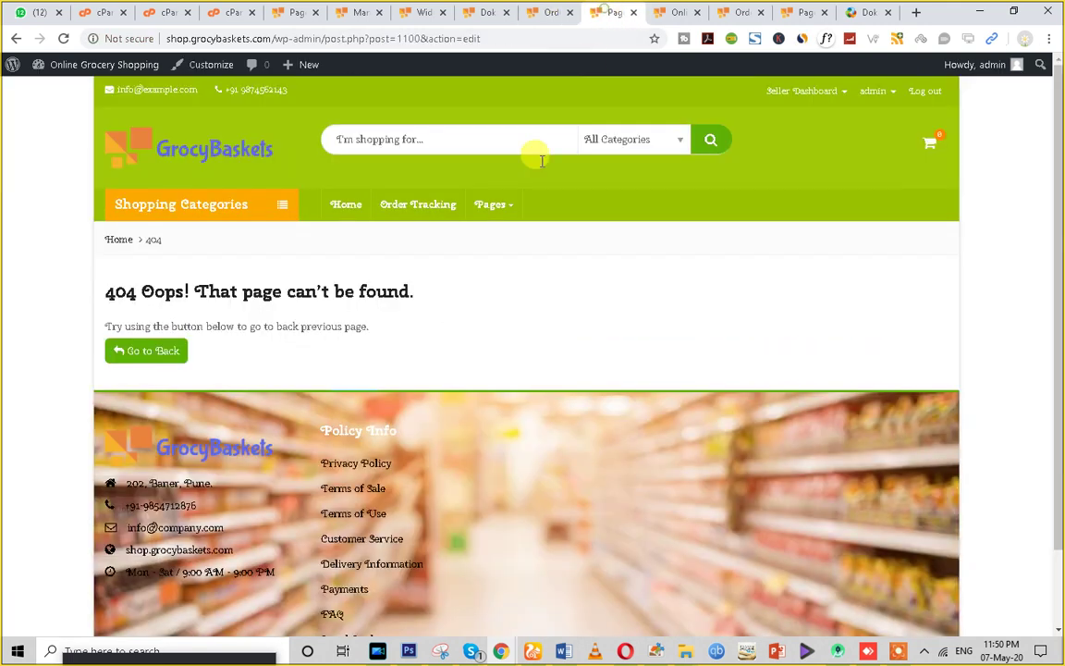
{"action": "left_click", "coordinate": [157, 357]}
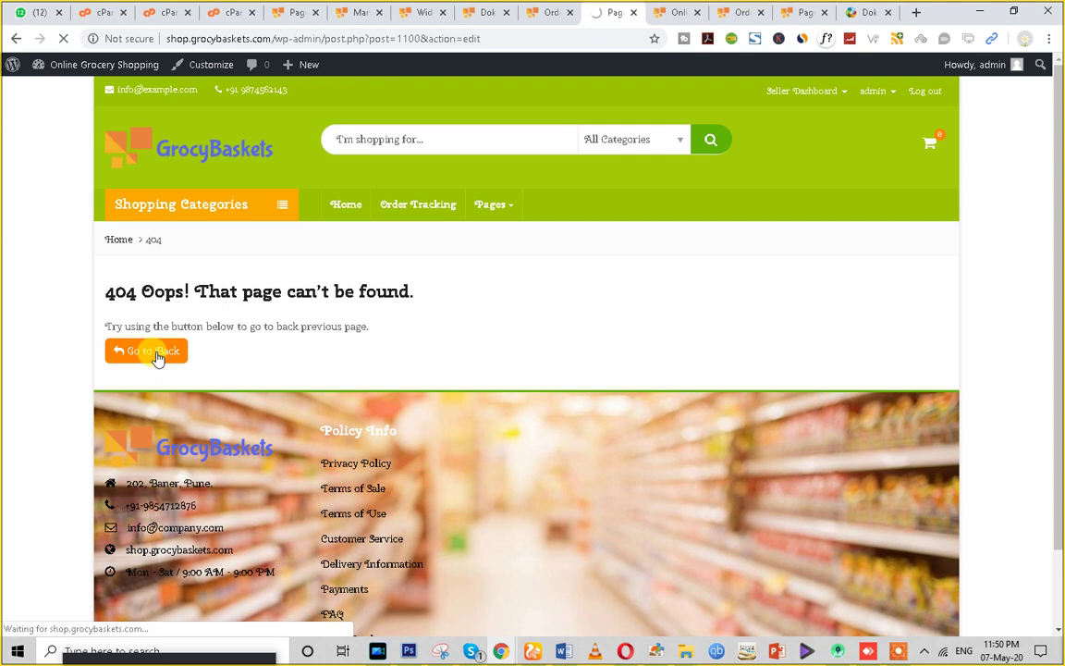
{"action": "left_click", "coordinate": [553, 13]}
- Add a tracked order named 12345, number 1234, status On Hold, then finish the setup
{"action": "left_click", "coordinate": [475, 276]}
{"action": "type", "text": "12345"}
{"action": "left_click", "coordinate": [468, 312]}
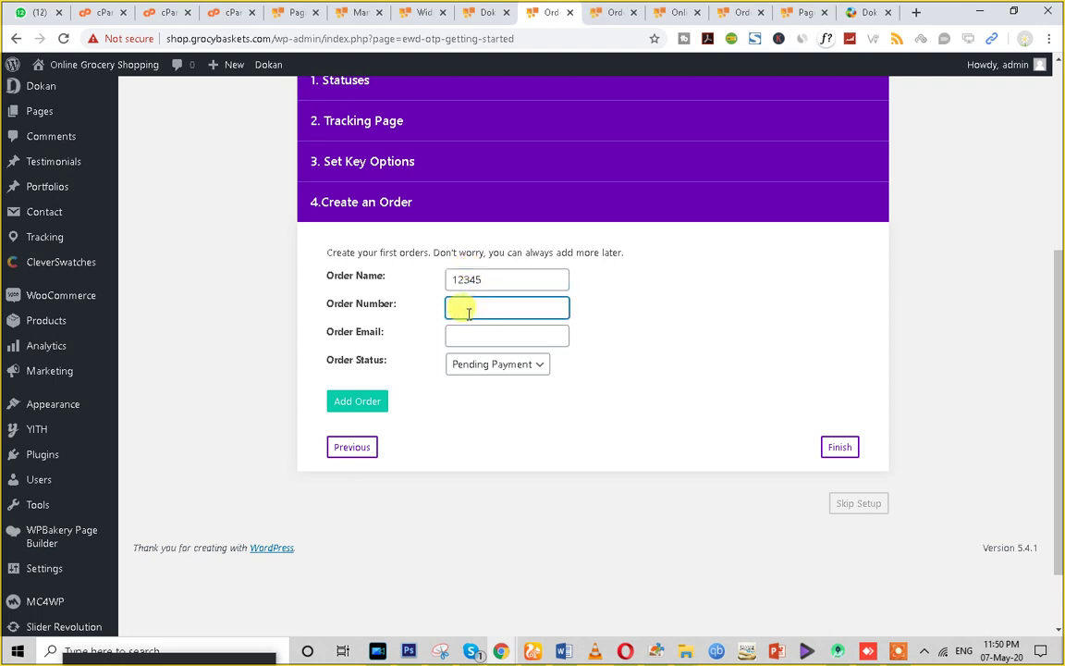
{"action": "type", "text": "1234"}
{"action": "left_click", "coordinate": [459, 336]}
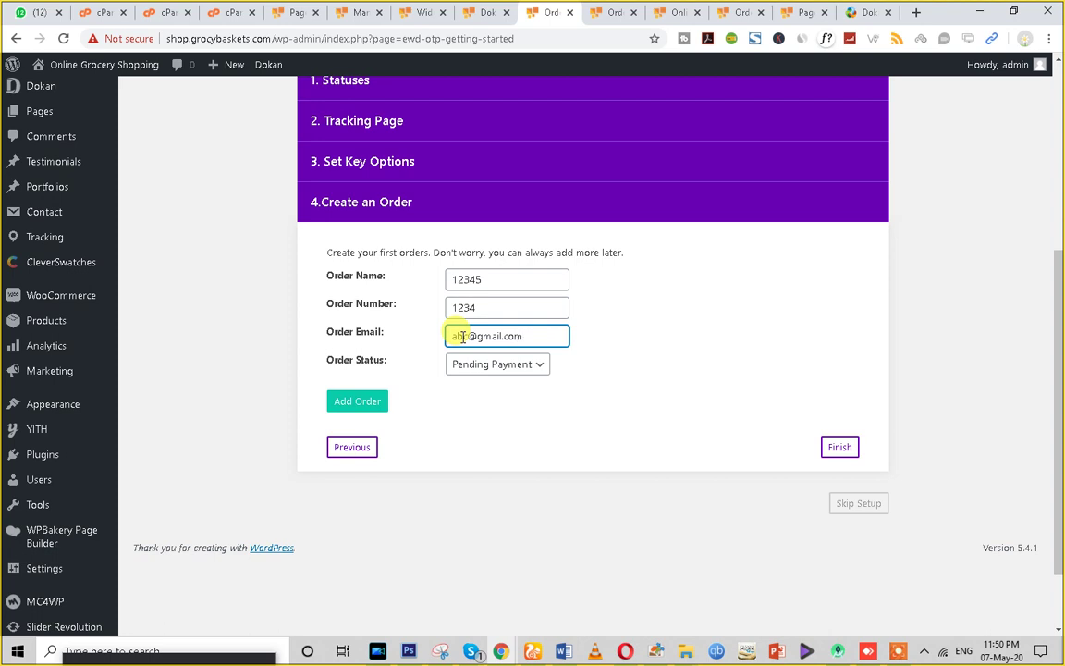
{"action": "left_click", "coordinate": [494, 366]}
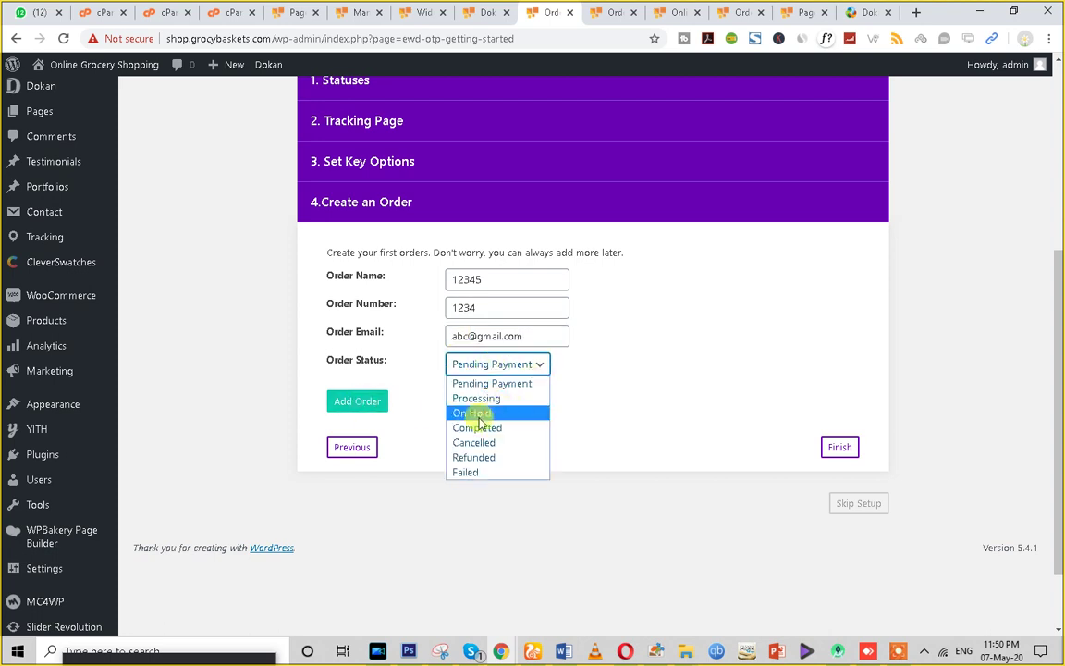
{"action": "left_click", "coordinate": [482, 412]}
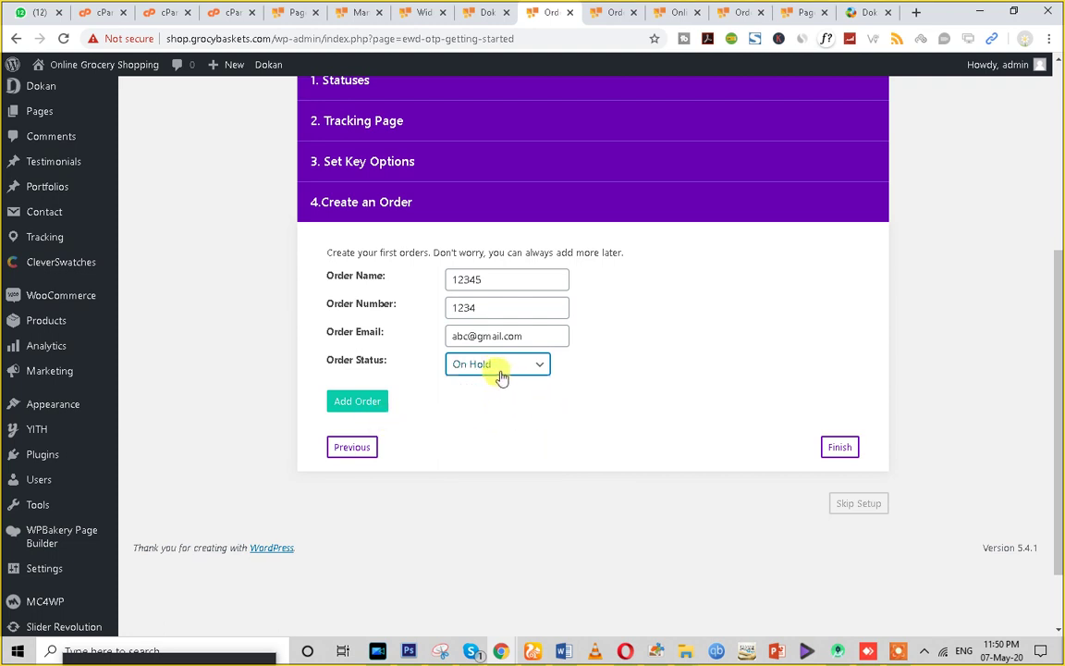
{"action": "left_click", "coordinate": [350, 403]}
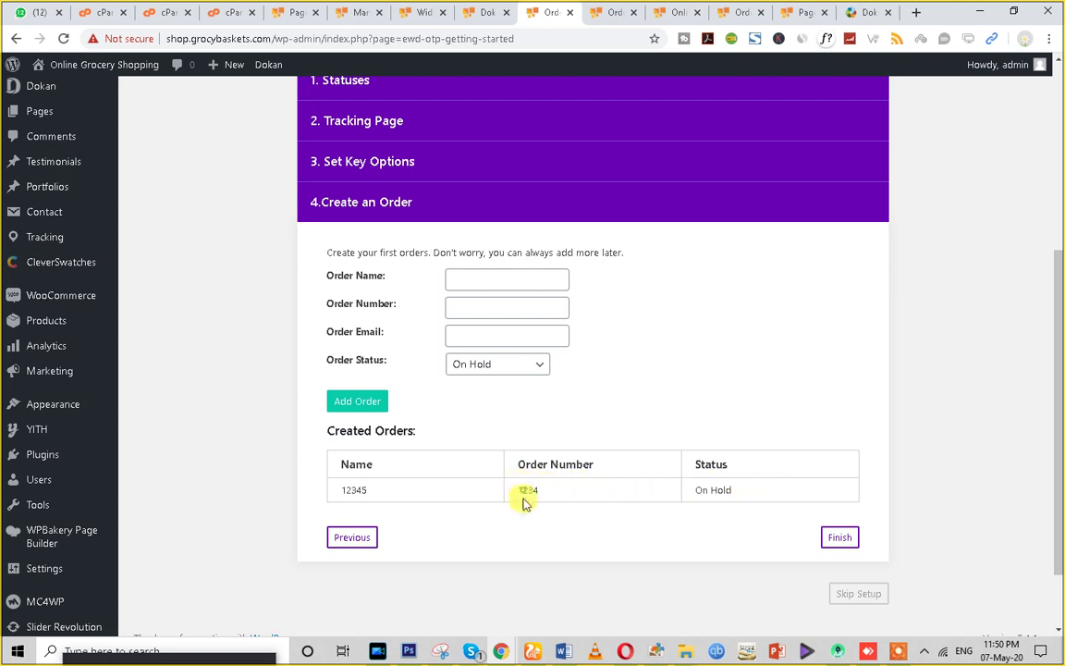
{"action": "left_click_drag", "start_coordinate": [345, 490], "coordinate": [345, 511]}
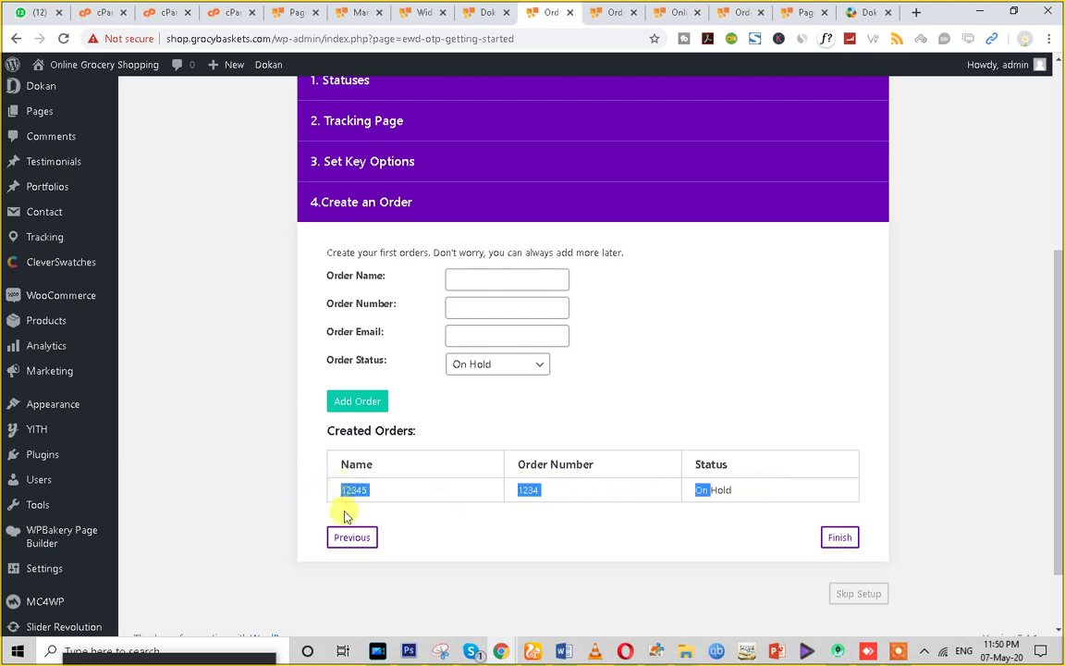
{"action": "left_click", "coordinate": [841, 542]}
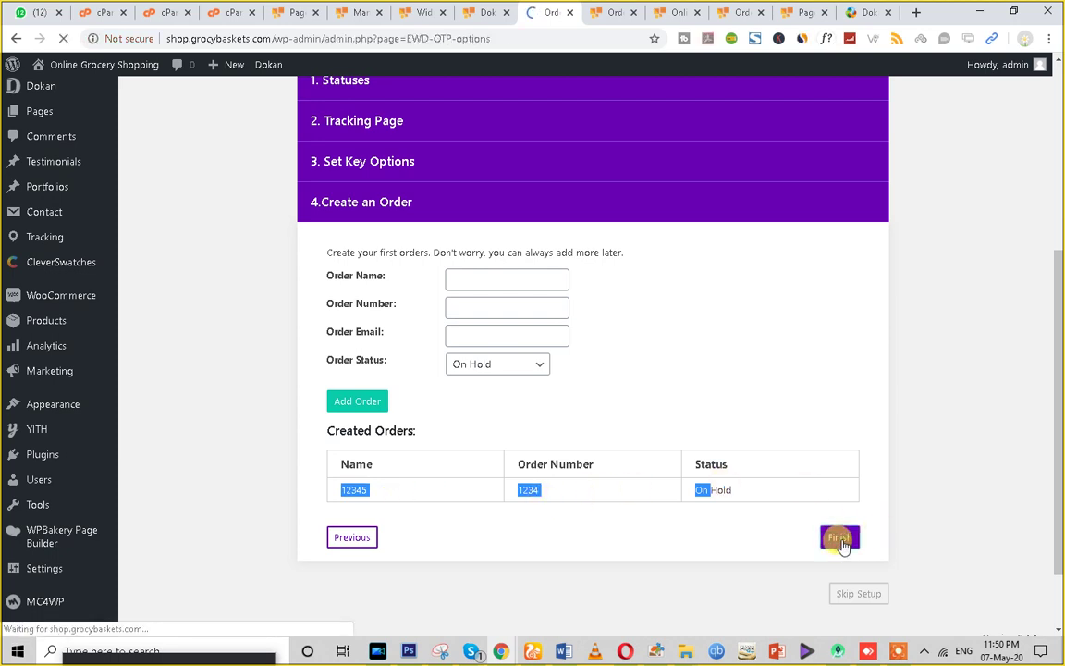
- Open the tracking plugin's Orders list, which shows order 1234 as On Hold
{"action": "scroll", "coordinate": [475, 274], "scroll_direction": "down", "scroll_amount": 6}
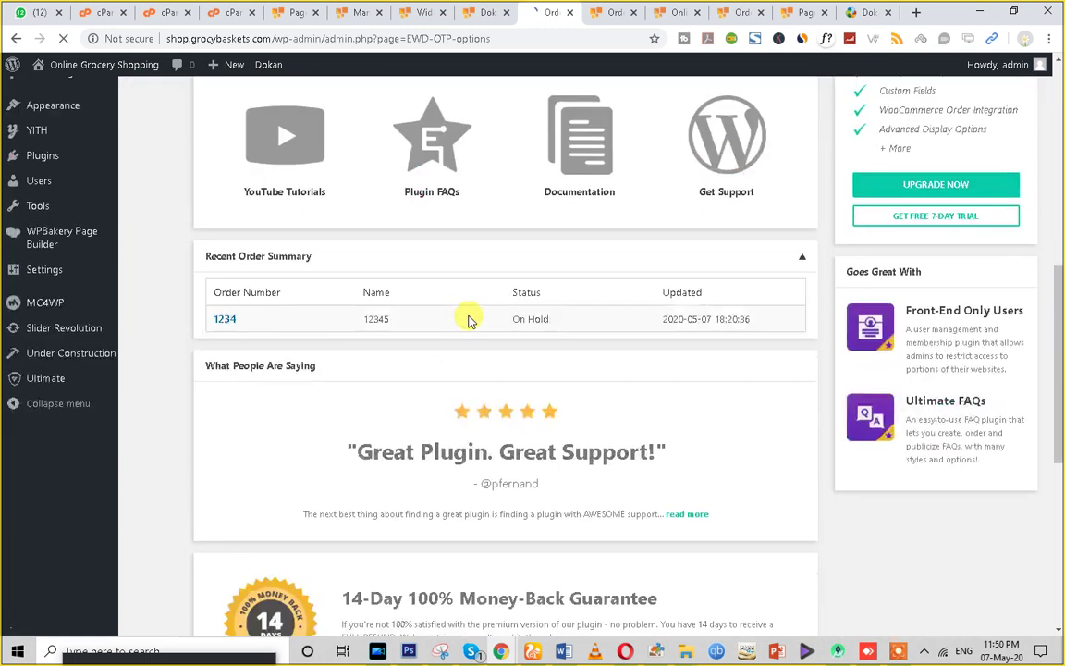
{"action": "left_click_drag", "start_coordinate": [213, 282], "coordinate": [637, 386]}
{"action": "scroll", "coordinate": [553, 423], "scroll_direction": "up", "scroll_amount": 5}
{"action": "scroll", "coordinate": [553, 422], "scroll_direction": "up", "scroll_amount": 1}
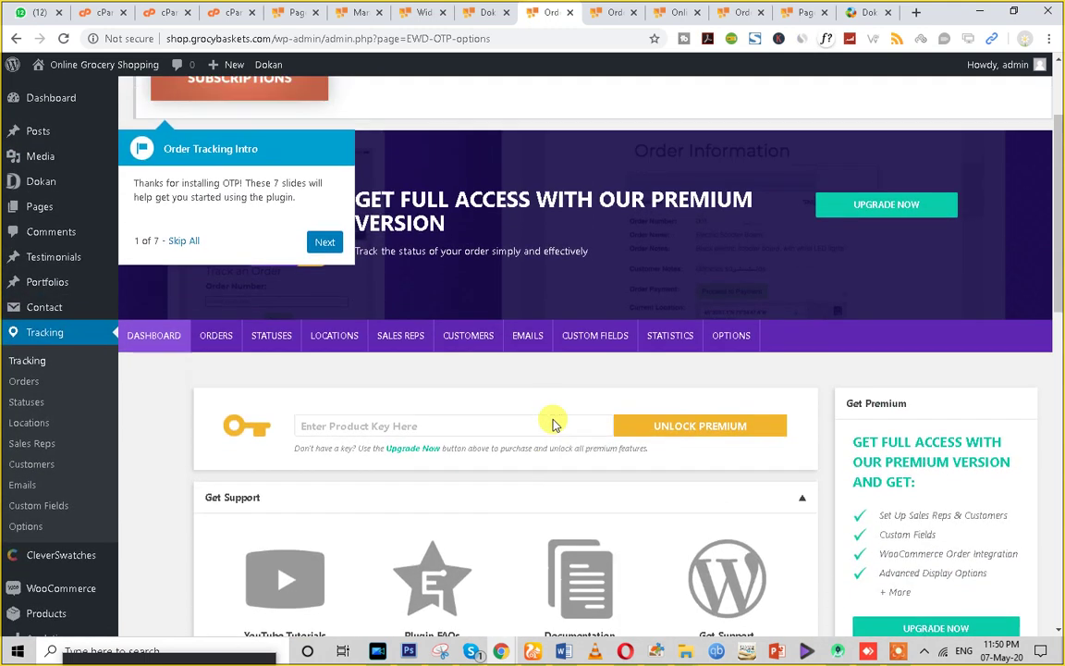
{"action": "scroll", "coordinate": [552, 421], "scroll_direction": "down", "scroll_amount": 1}
{"action": "scroll", "coordinate": [290, 357], "scroll_direction": "up", "scroll_amount": 1}
{"action": "scroll", "coordinate": [211, 265], "scroll_direction": "down", "scroll_amount": 1}
{"action": "left_click", "coordinate": [211, 266]}
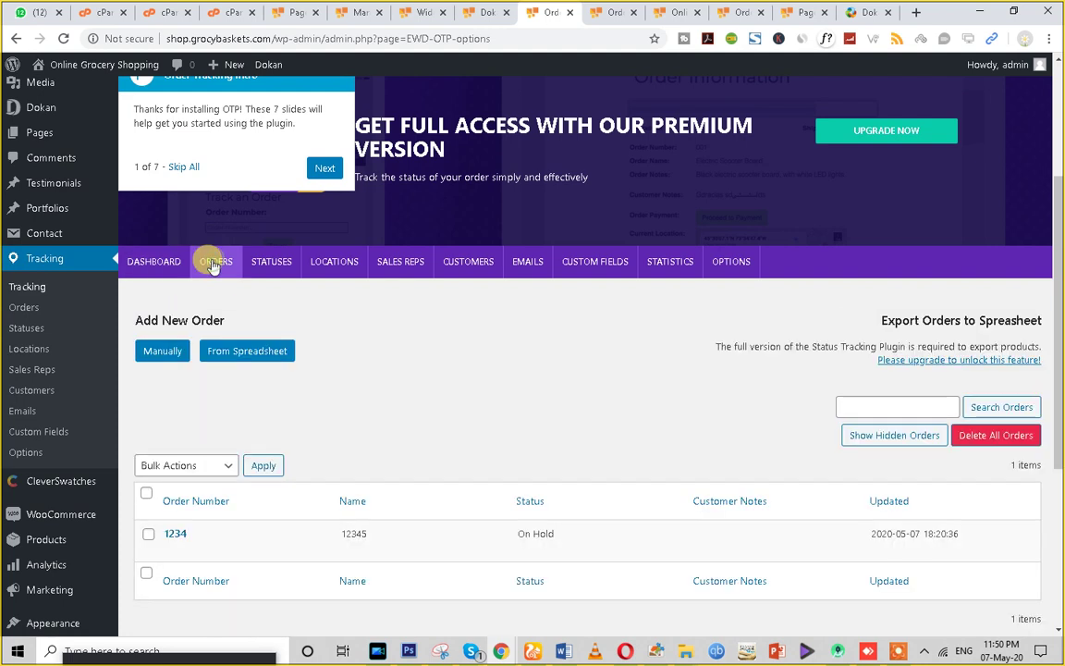
- Open the From Spreadsheet import panel and skip the intro tour
{"action": "scroll", "coordinate": [298, 358], "scroll_direction": "down", "scroll_amount": 3}
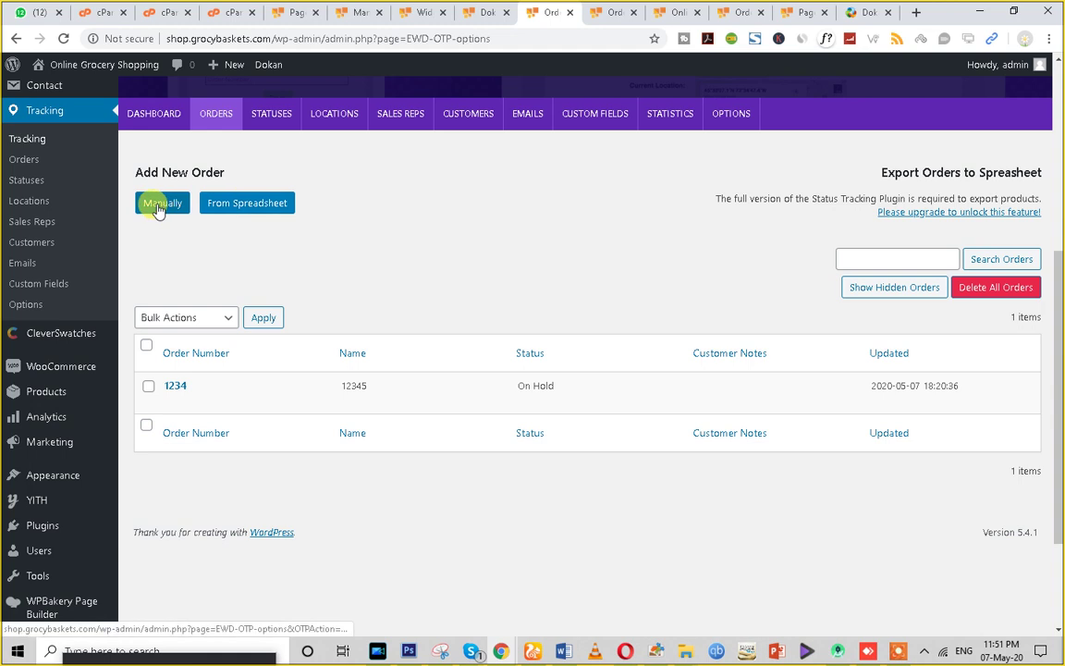
{"action": "left_click", "coordinate": [219, 200]}
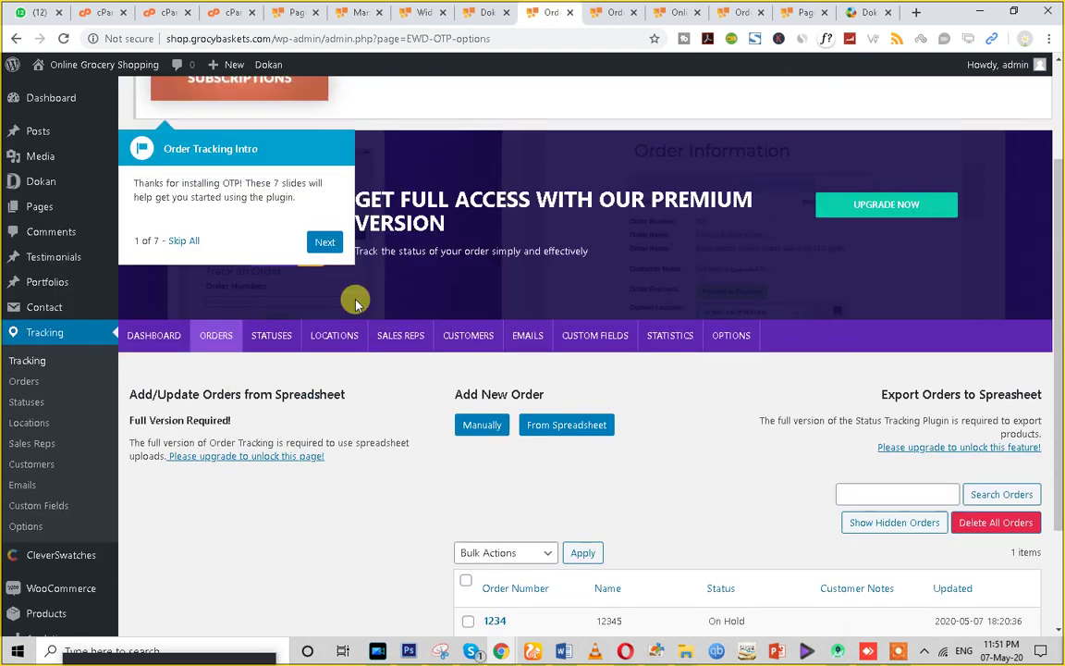
{"action": "left_click", "coordinate": [176, 240]}
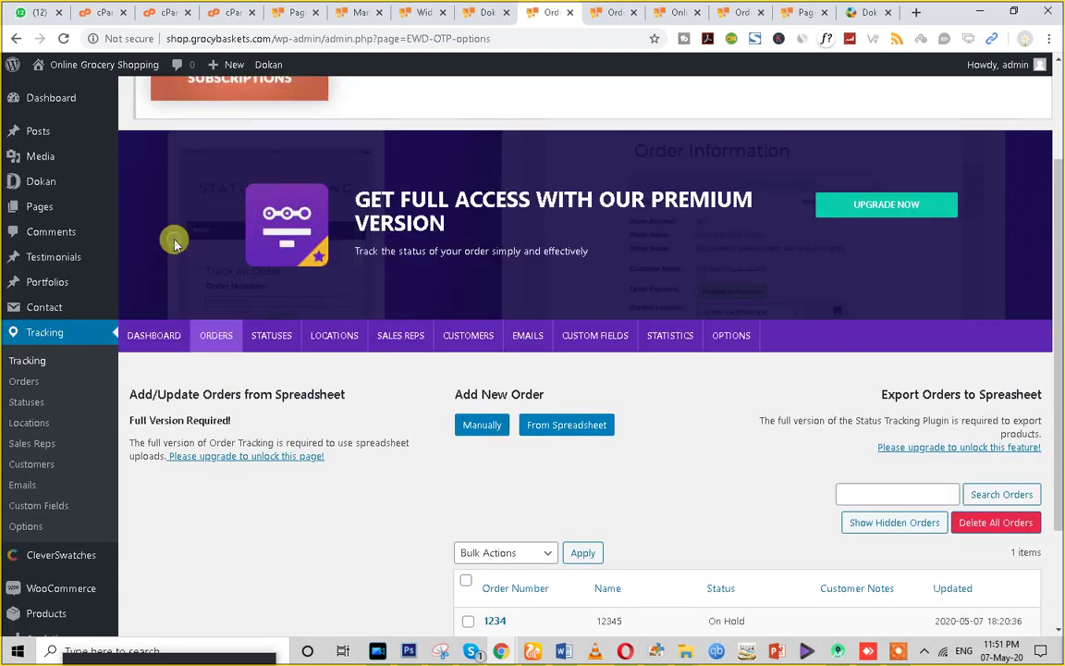
{"action": "mouse_move", "coordinate": [64, 292]}
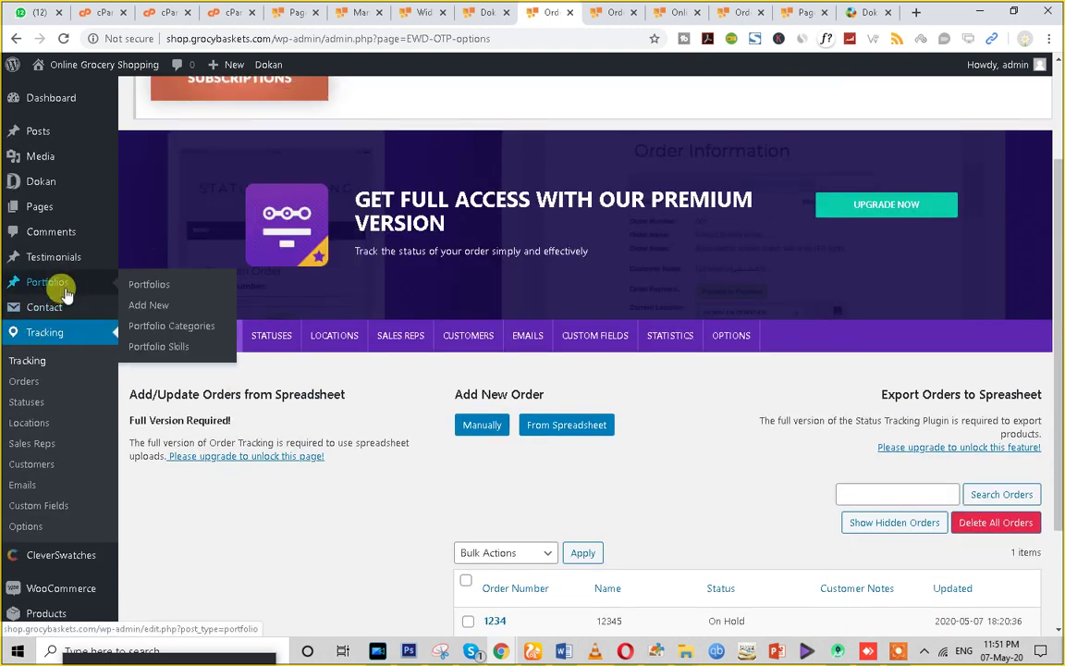
- Open the site's Pages list and search it for 'tra'
{"action": "left_click", "coordinate": [47, 211]}
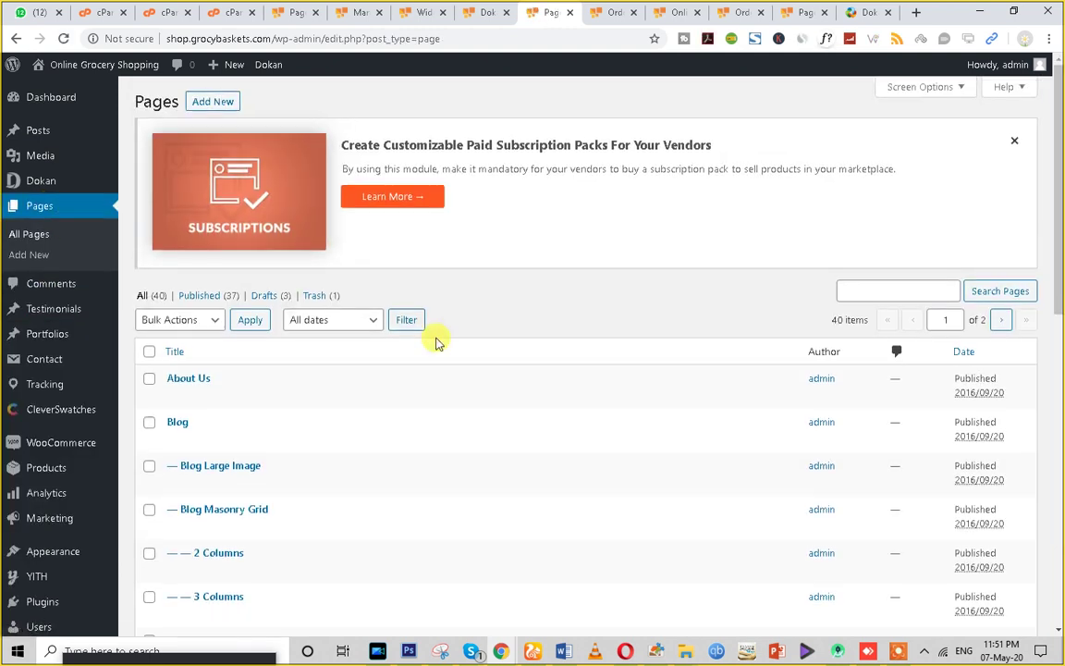
{"action": "scroll", "coordinate": [625, 345], "scroll_direction": "down", "scroll_amount": 2}
{"action": "scroll", "coordinate": [707, 333], "scroll_direction": "down", "scroll_amount": 3}
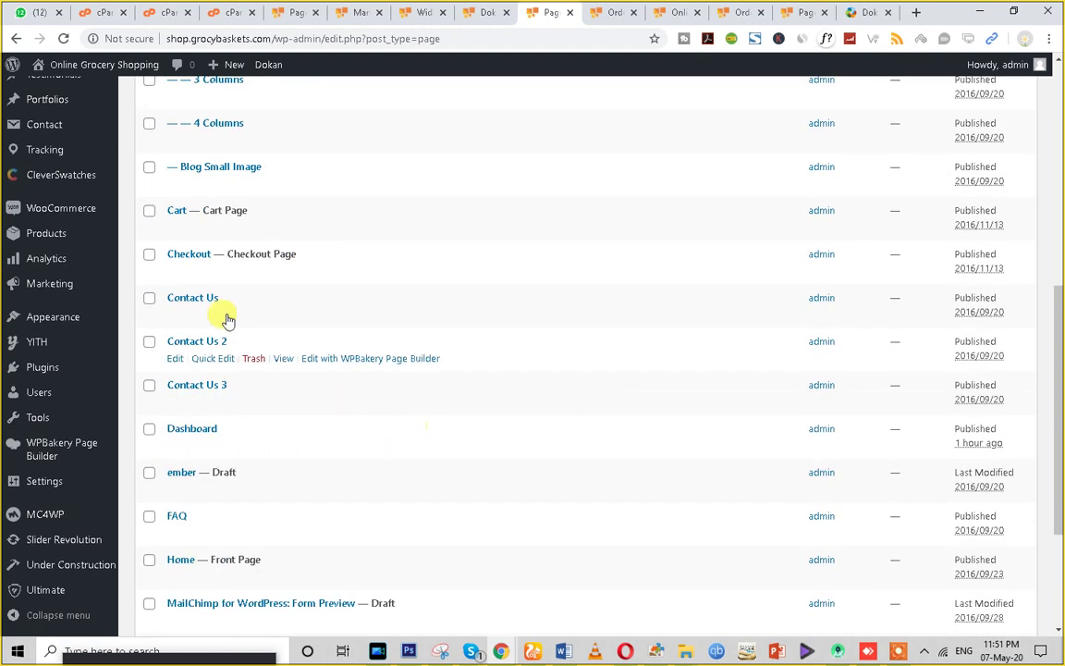
{"action": "scroll", "coordinate": [218, 470], "scroll_direction": "down", "scroll_amount": 3}
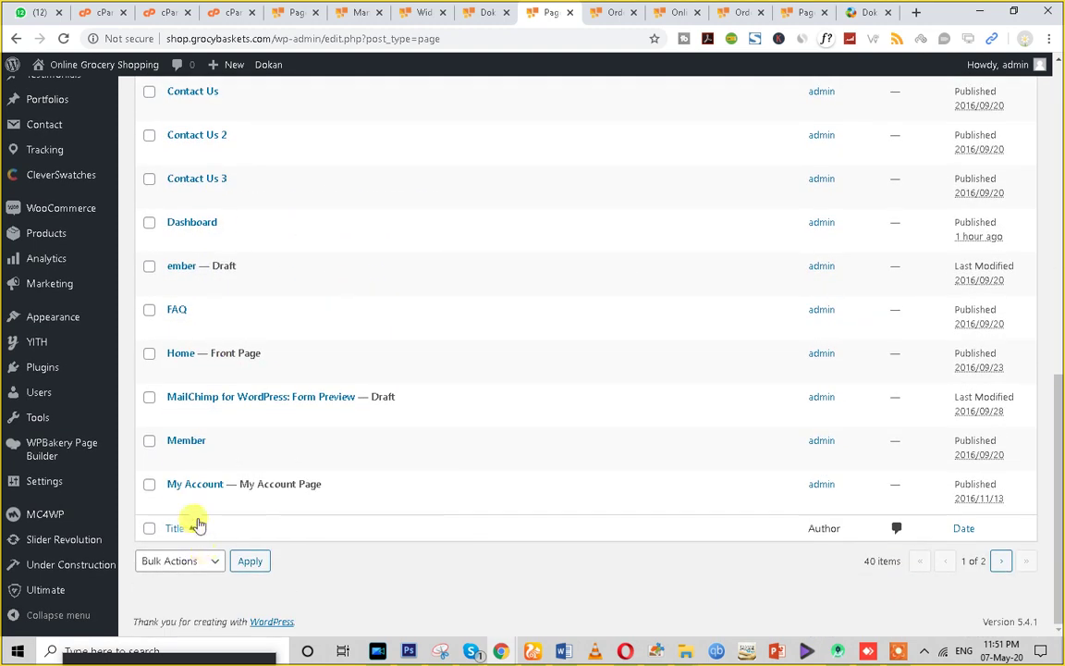
{"action": "scroll", "coordinate": [197, 524], "scroll_direction": "up", "scroll_amount": 7}
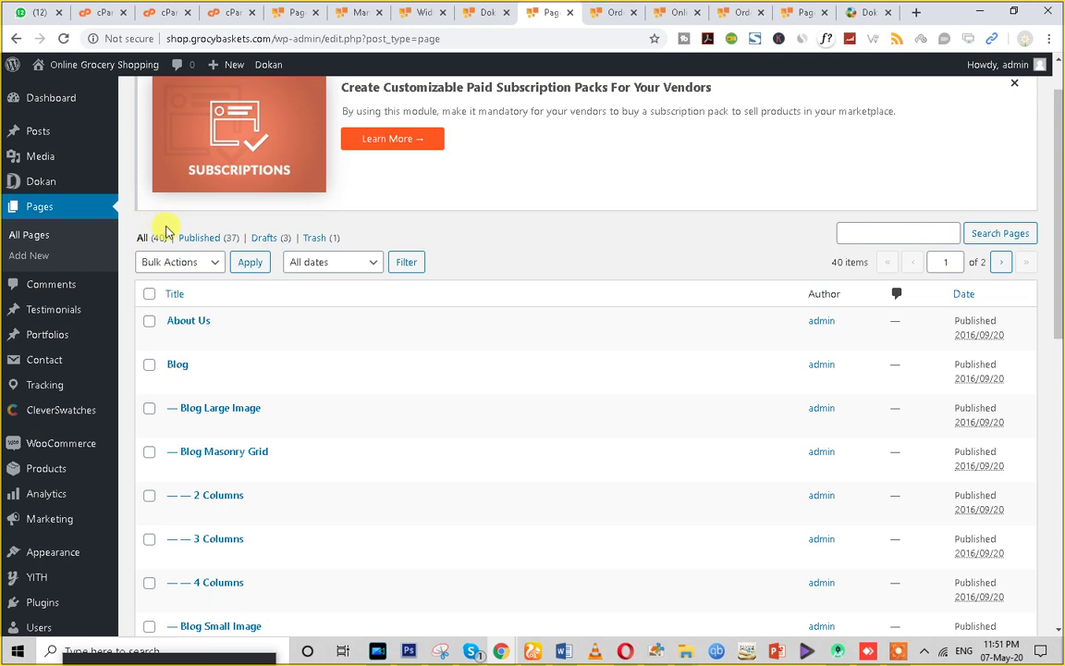
{"action": "scroll", "coordinate": [221, 475], "scroll_direction": "down", "scroll_amount": 2}
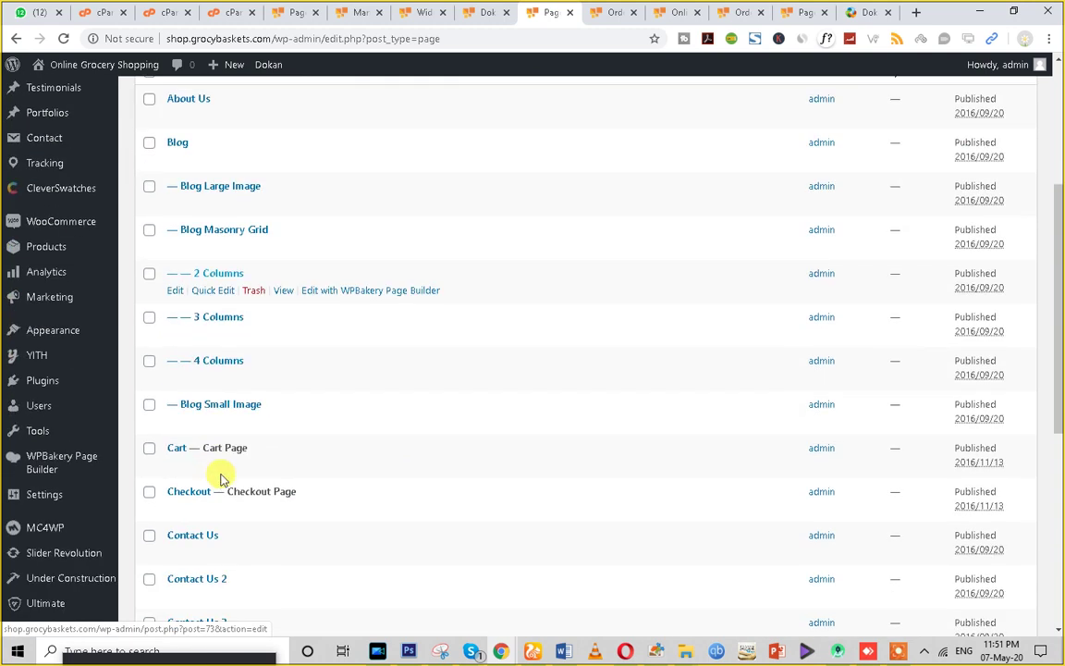
{"action": "scroll", "coordinate": [221, 478], "scroll_direction": "down", "scroll_amount": 4}
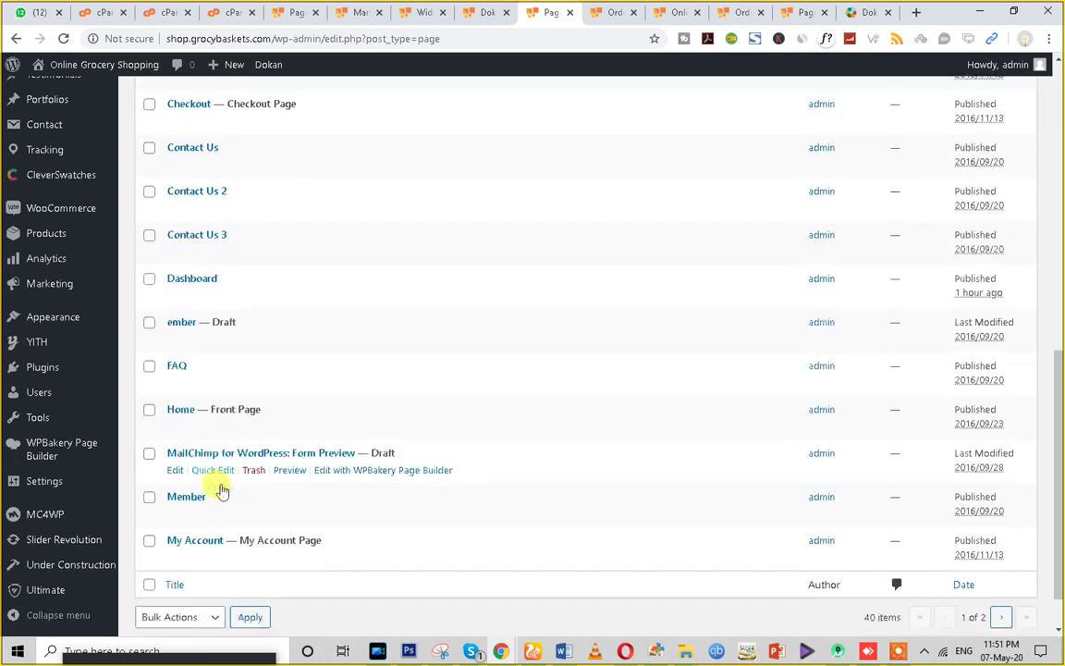
{"action": "scroll", "coordinate": [314, 416], "scroll_direction": "down", "scroll_amount": 1}
{"action": "scroll", "coordinate": [820, 238], "scroll_direction": "up", "scroll_amount": 8}
{"action": "left_click", "coordinate": [879, 289]}
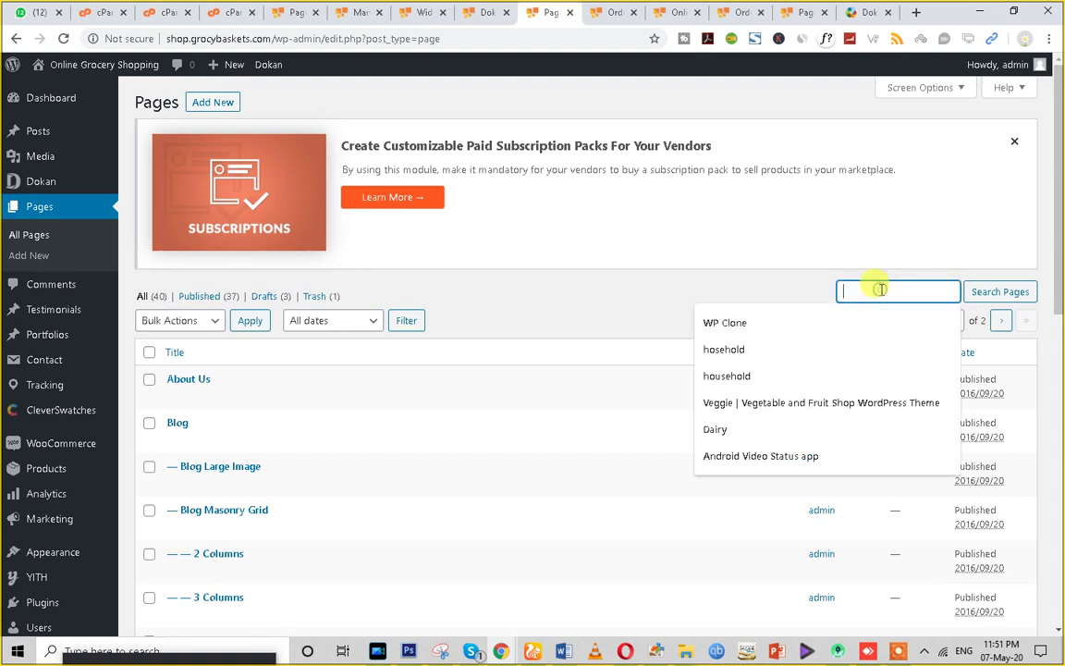
{"action": "type", "text": "track"}
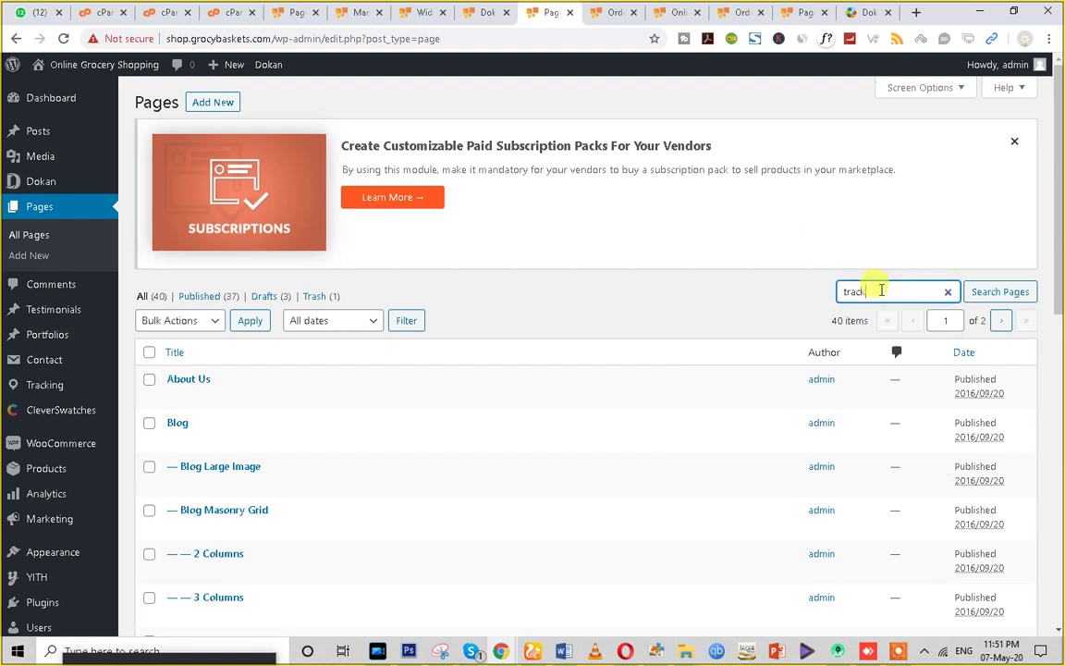
{"action": "left_click", "coordinate": [992, 294]}
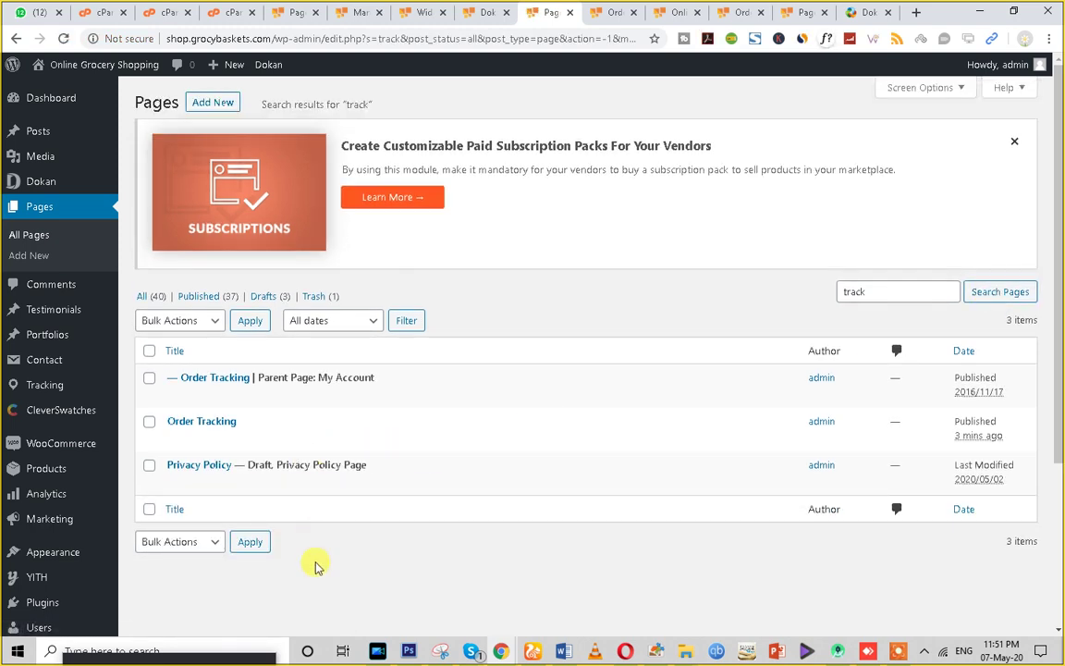
- Open both Order Tracking pages' live views in new tabs and switch to the first
{"action": "mouse_move", "coordinate": [209, 411]}
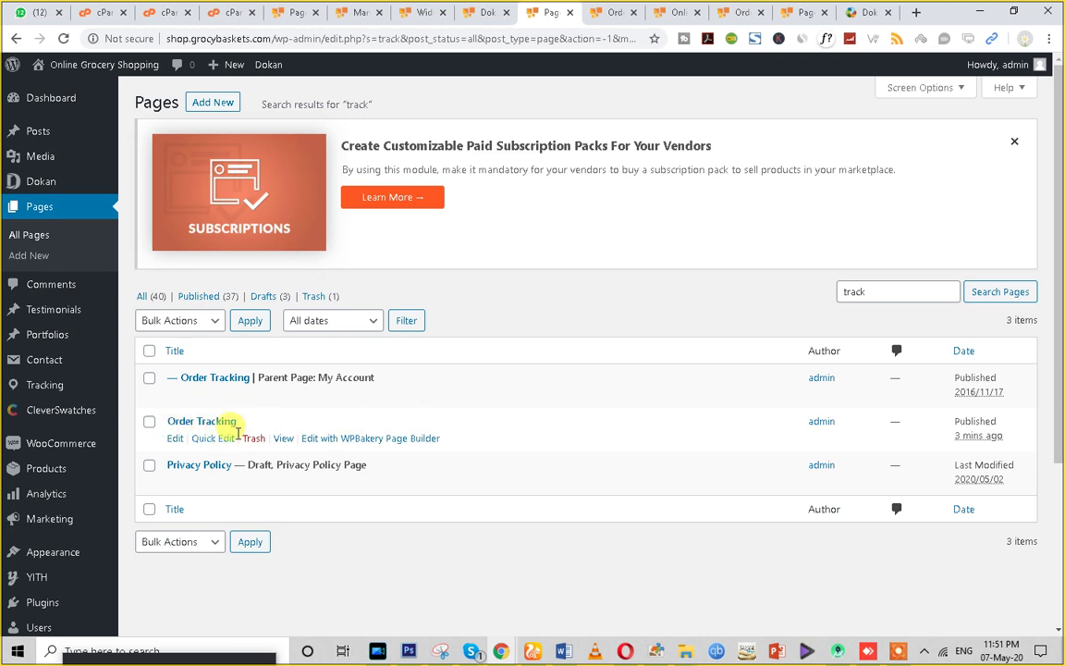
{"action": "mouse_move", "coordinate": [190, 379]}
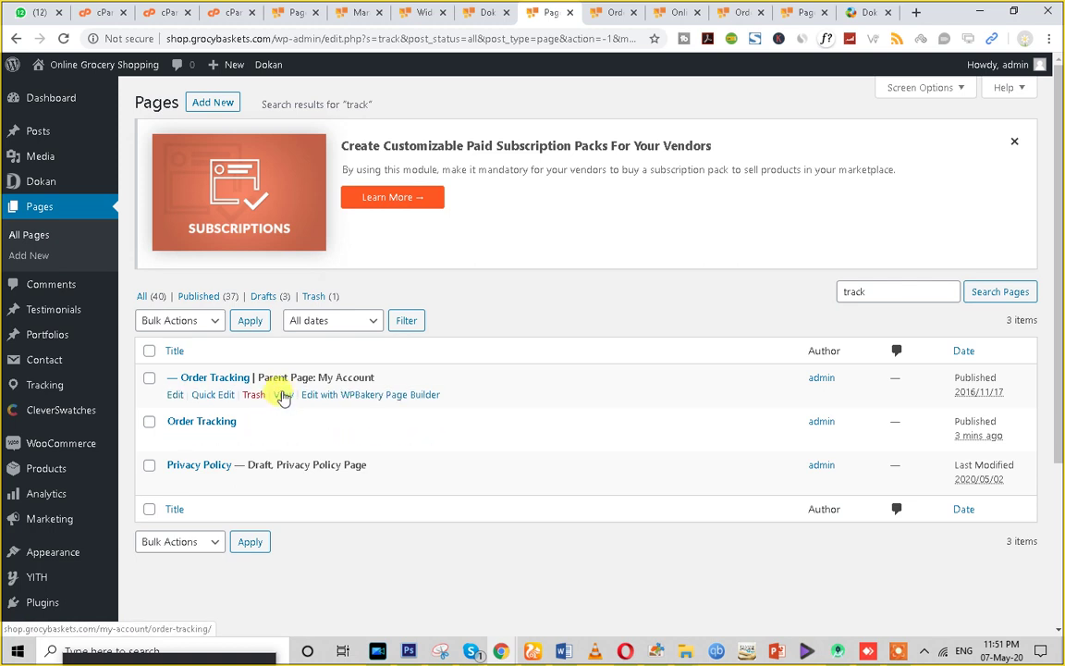
{"action": "right_click", "coordinate": [283, 397]}
{"action": "left_click", "coordinate": [297, 408]}
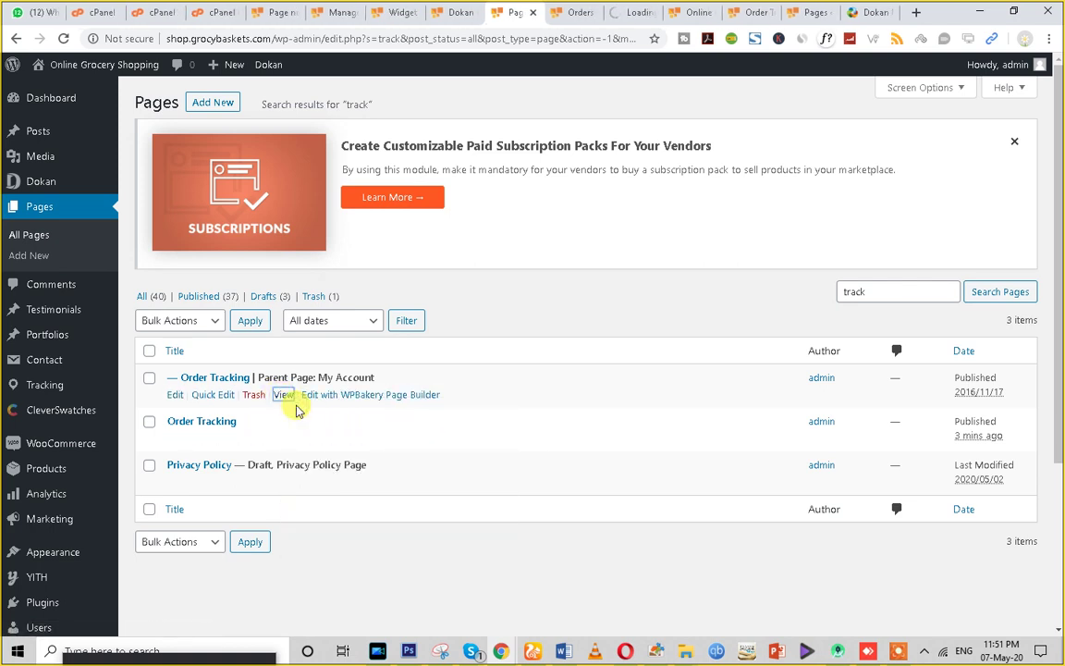
{"action": "right_click", "coordinate": [284, 440]}
{"action": "left_click", "coordinate": [297, 451]}
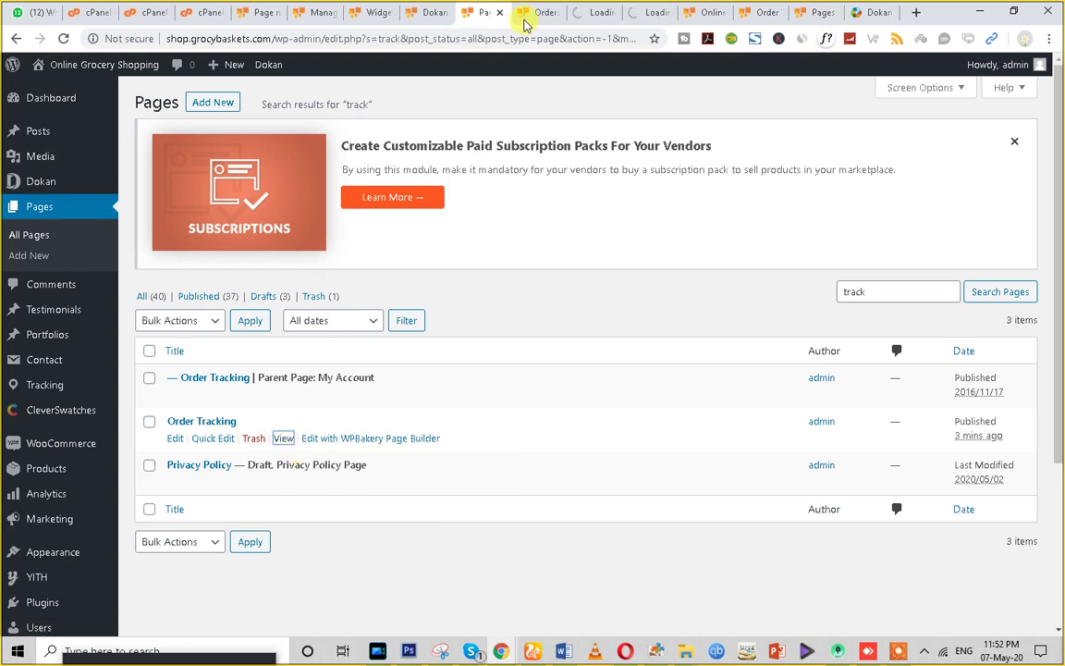
{"action": "left_click", "coordinate": [582, 11]}
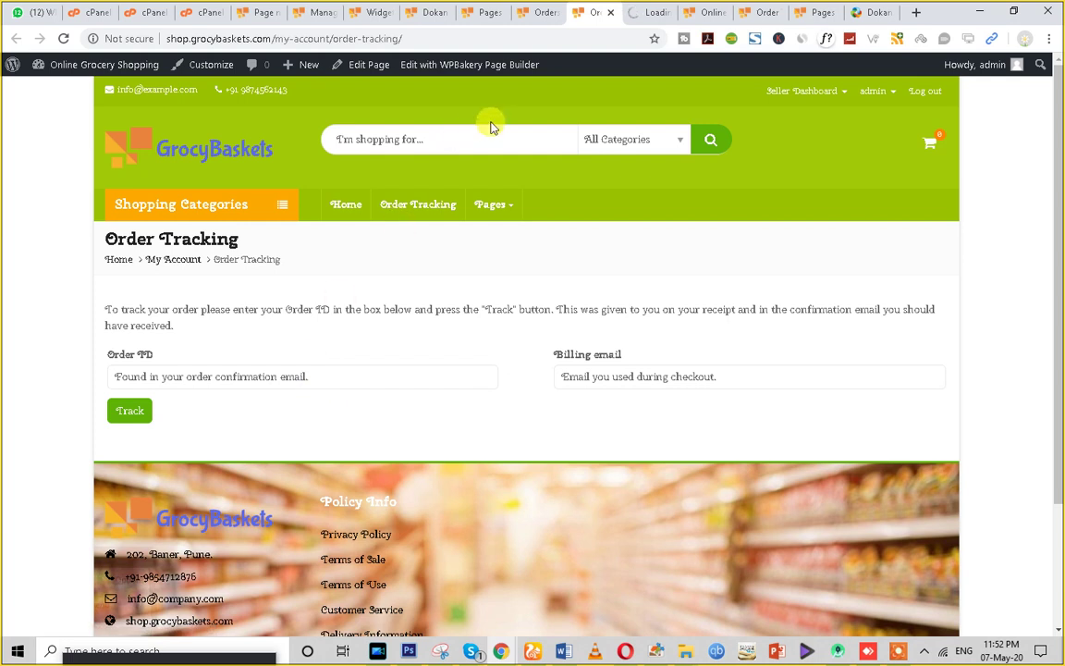
- As a visitor, submit the storefront Order Tracking form with only the order ID, getting an email error
{"action": "mouse_move", "coordinate": [500, 651]}
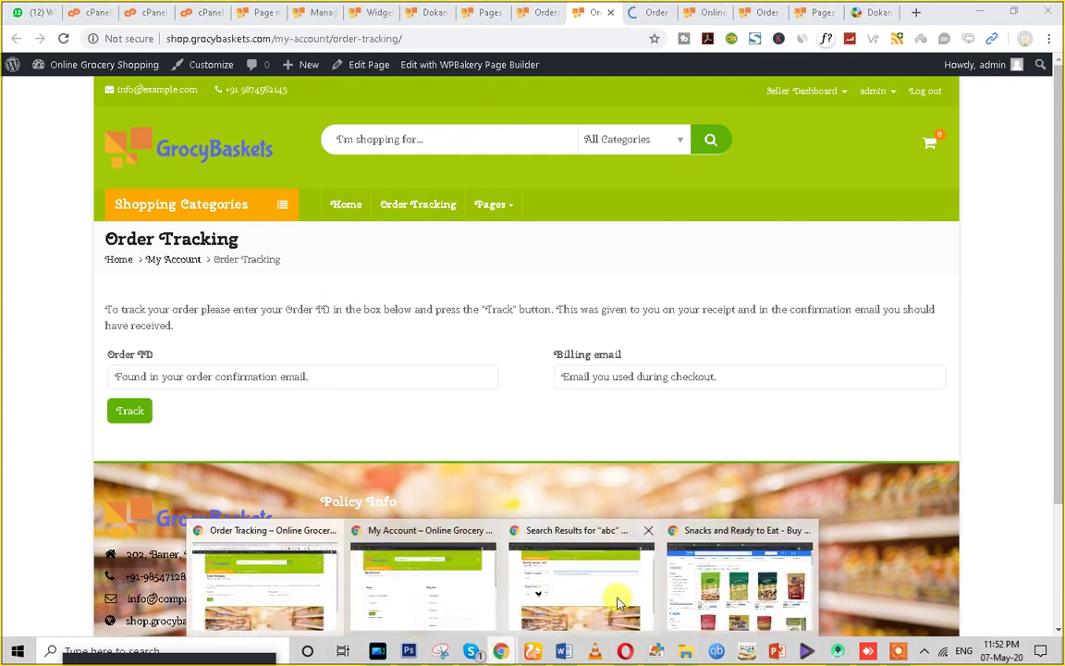
{"action": "left_click", "coordinate": [585, 606]}
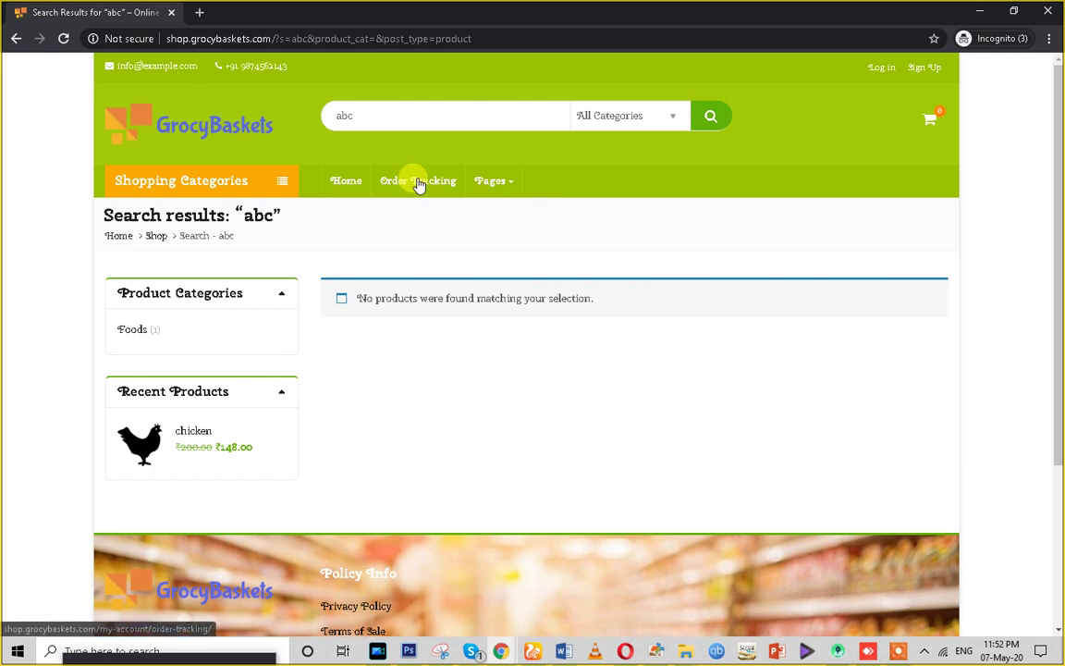
{"action": "left_click", "coordinate": [418, 182]}
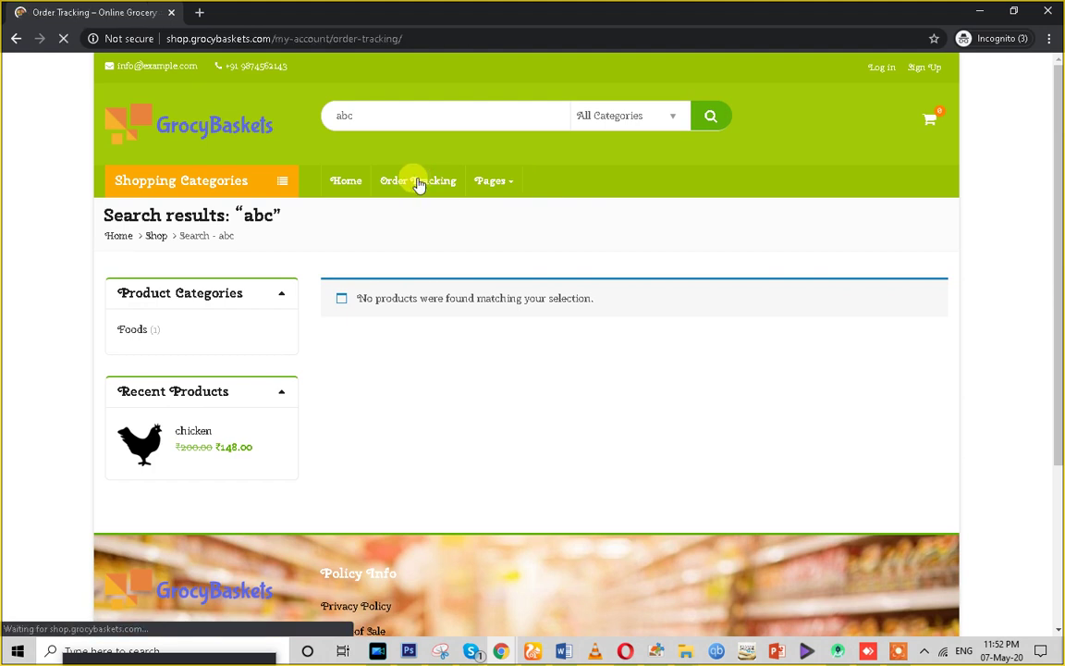
{"action": "left_click", "coordinate": [172, 353]}
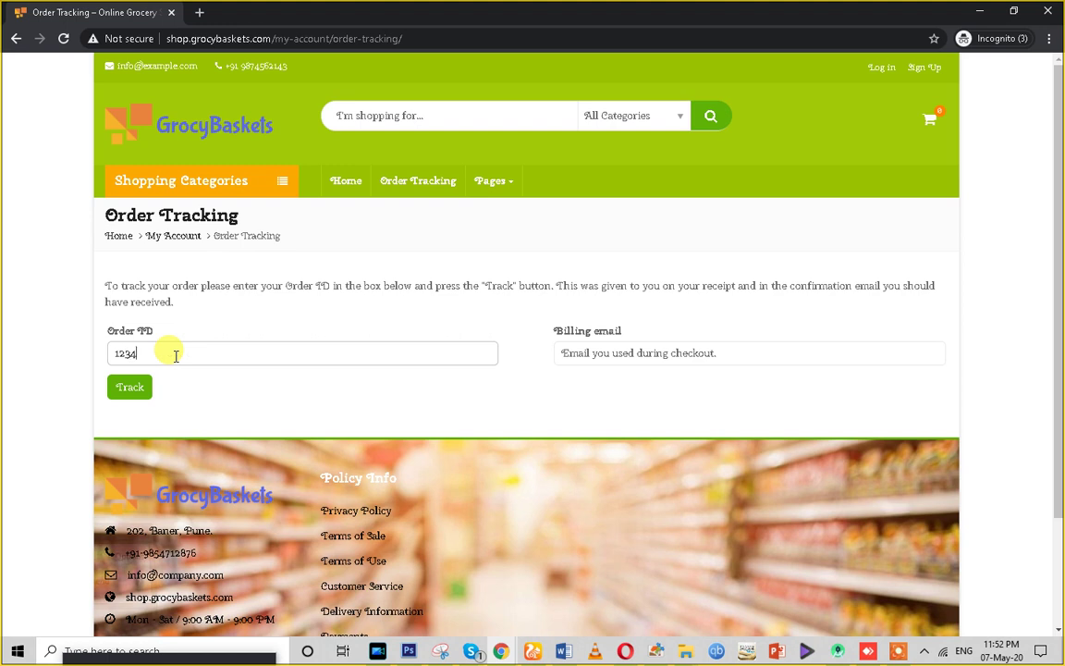
{"action": "left_click", "coordinate": [130, 390]}
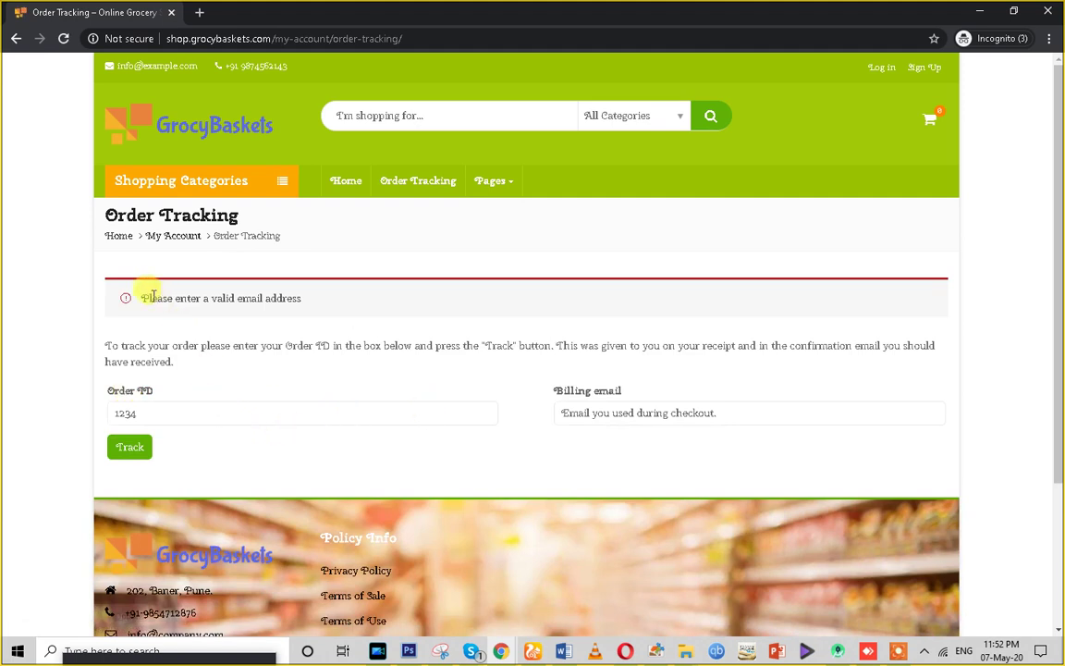
{"action": "left_click_drag", "start_coordinate": [148, 296], "coordinate": [302, 298]}
- Track order 1234 with a billing email, then retry with order ID 123
{"action": "left_click", "coordinate": [589, 410]}
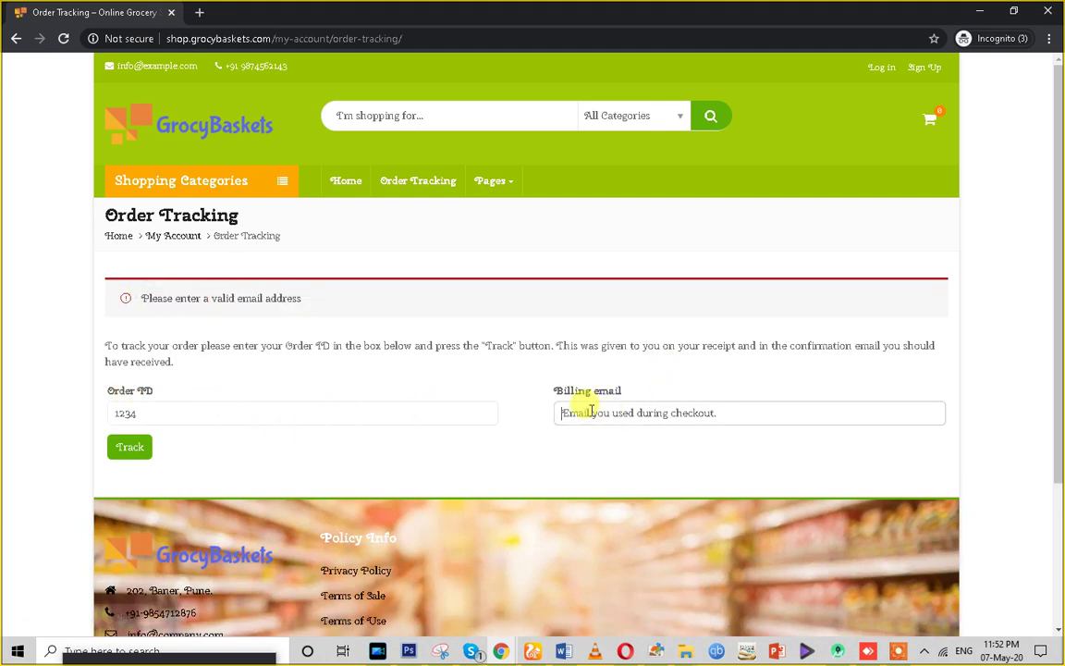
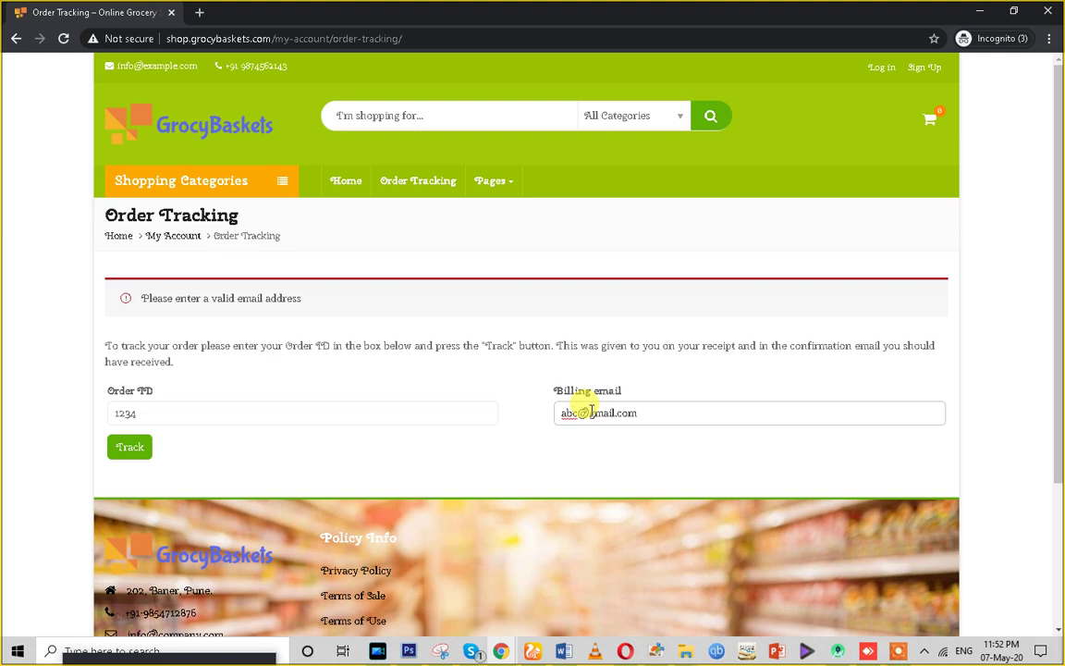
{"action": "left_click", "coordinate": [131, 449]}
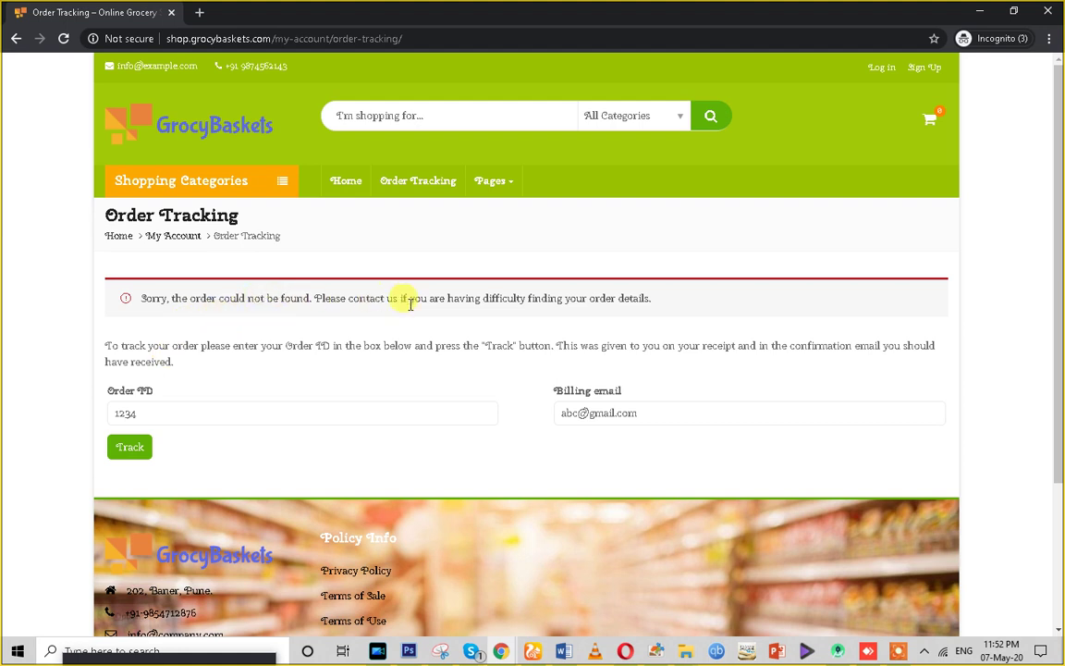
{"action": "double_click", "coordinate": [192, 411]}
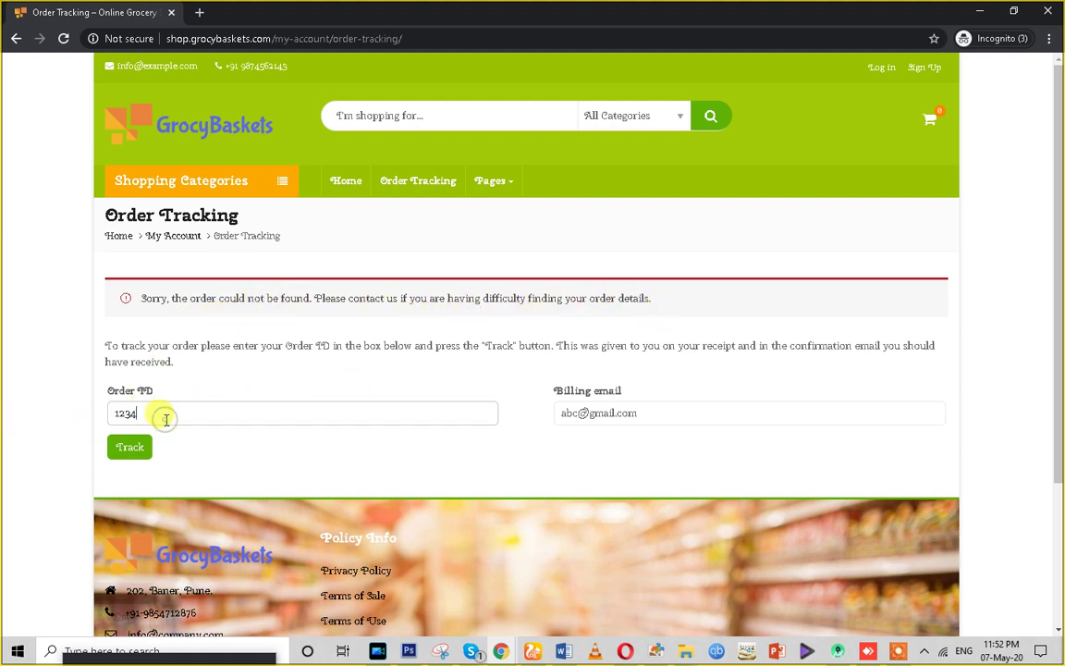
{"action": "left_click", "coordinate": [130, 446]}
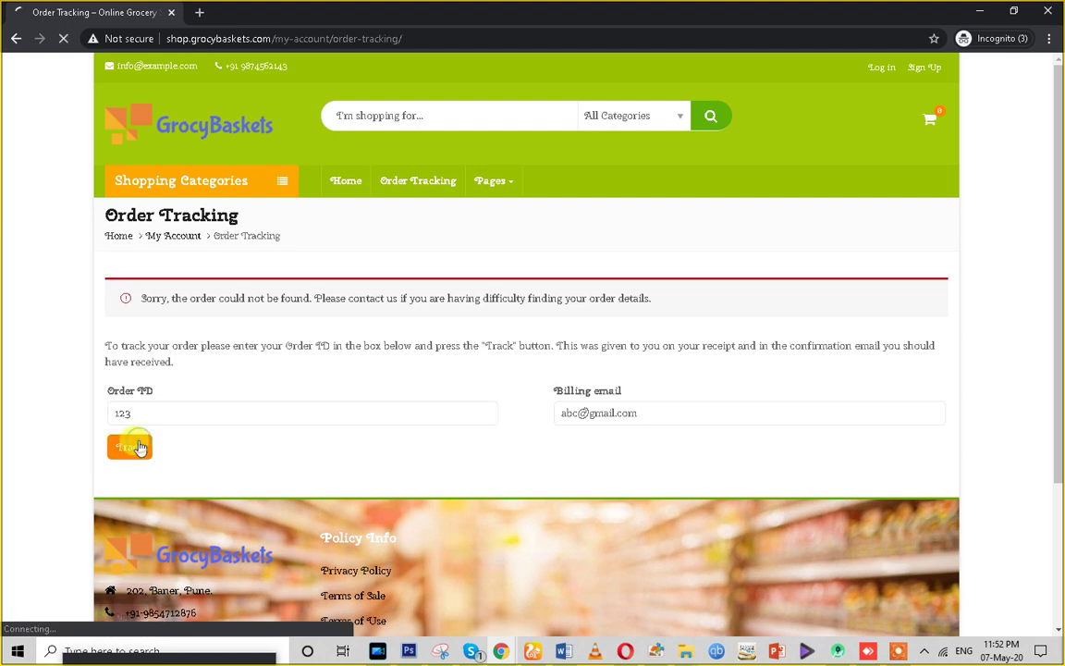
- Switch back through the browser windows to the Pages list filtered by 'track'
{"action": "mouse_move", "coordinate": [501, 651]}
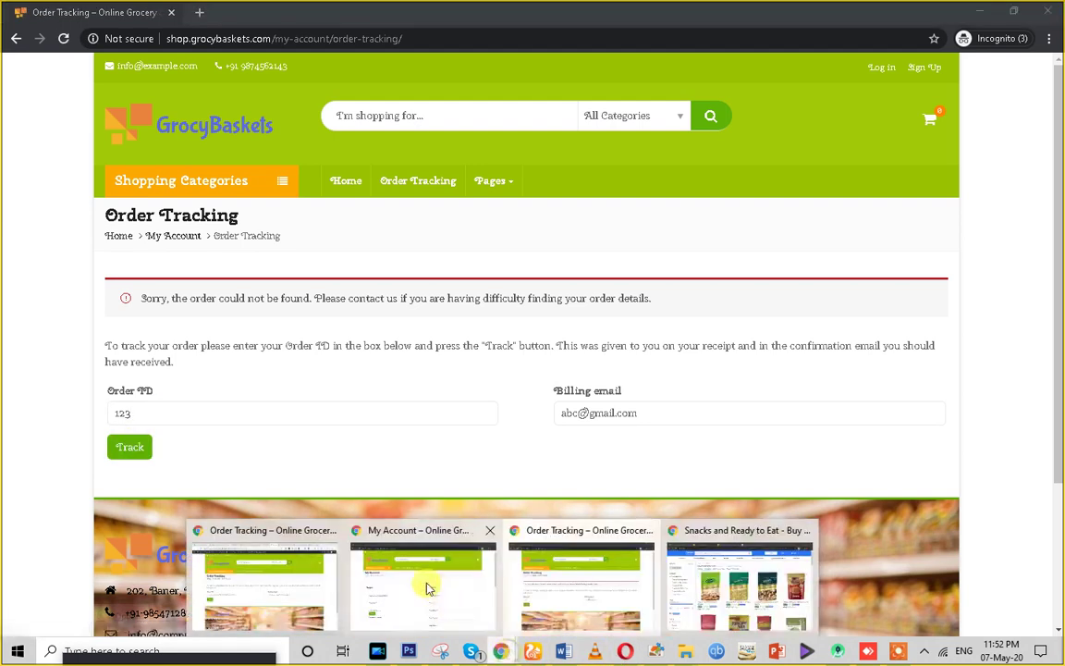
{"action": "left_click", "coordinate": [423, 581]}
{"action": "mouse_move", "coordinate": [534, 647]}
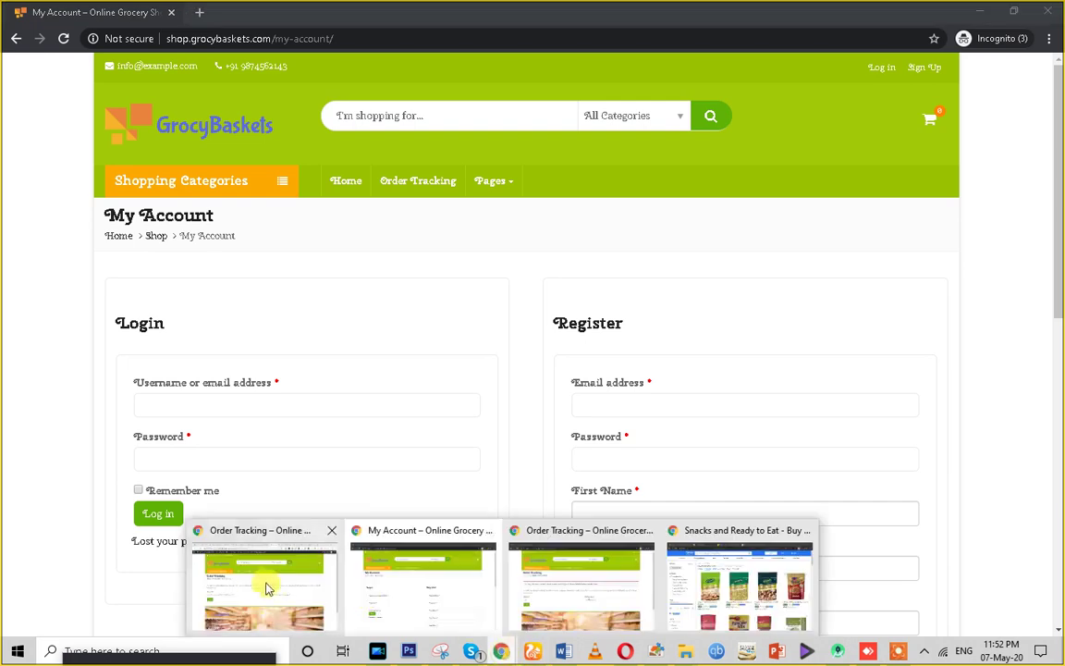
{"action": "left_click", "coordinate": [267, 583]}
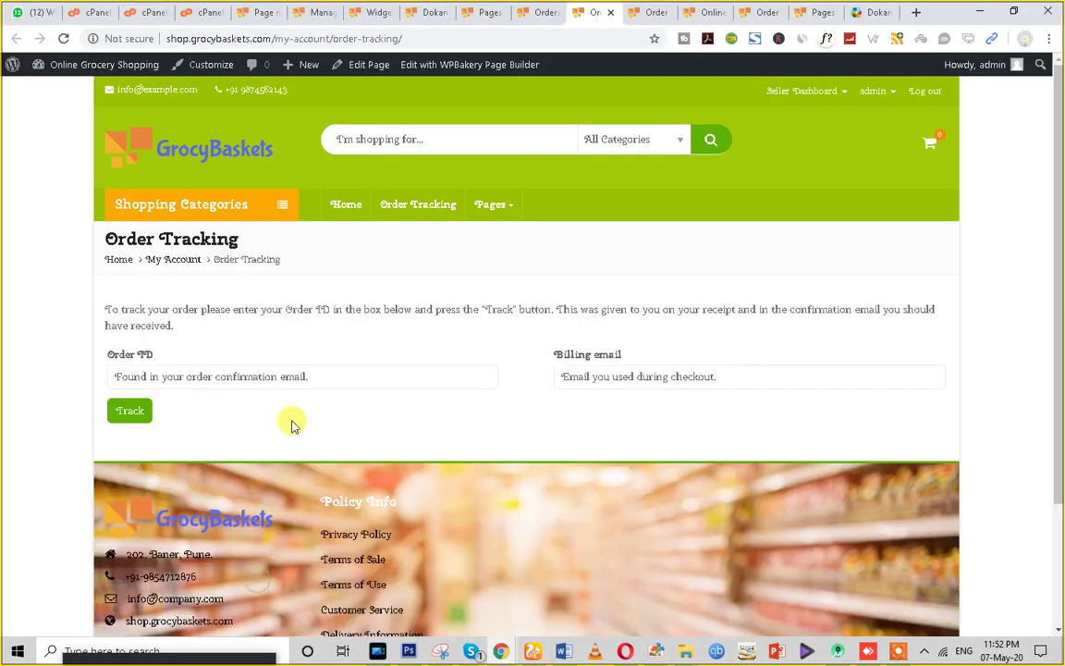
{"action": "left_click", "coordinate": [487, 12]}
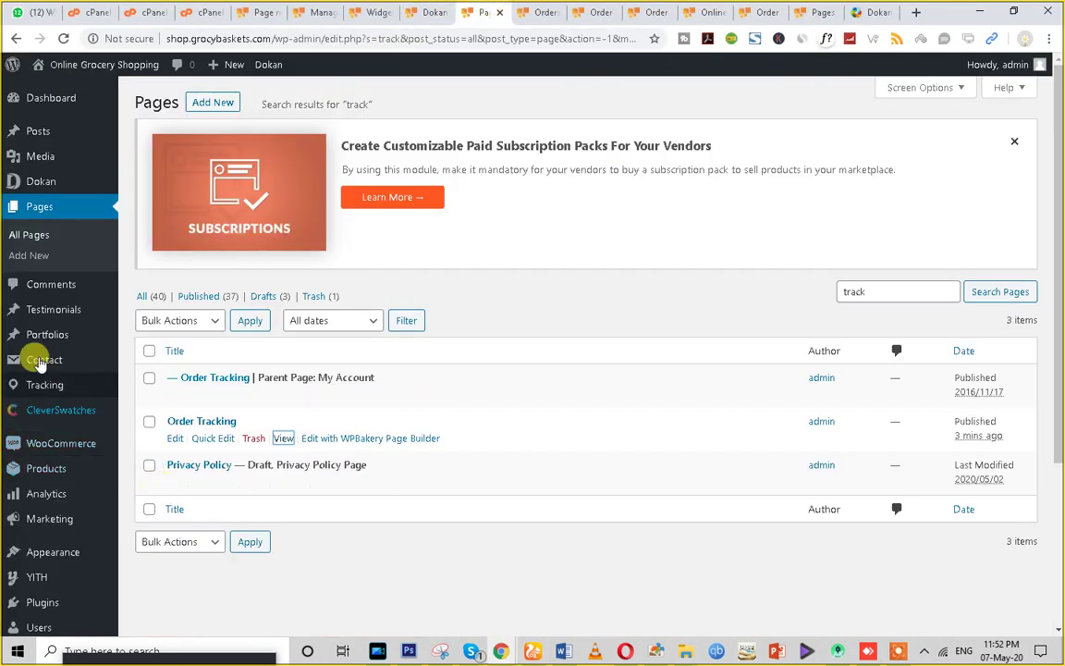
- Open Tracking from the admin sidebar and select order 1234 (On Hold) in Recent Order Summary
{"action": "left_click", "coordinate": [46, 389]}
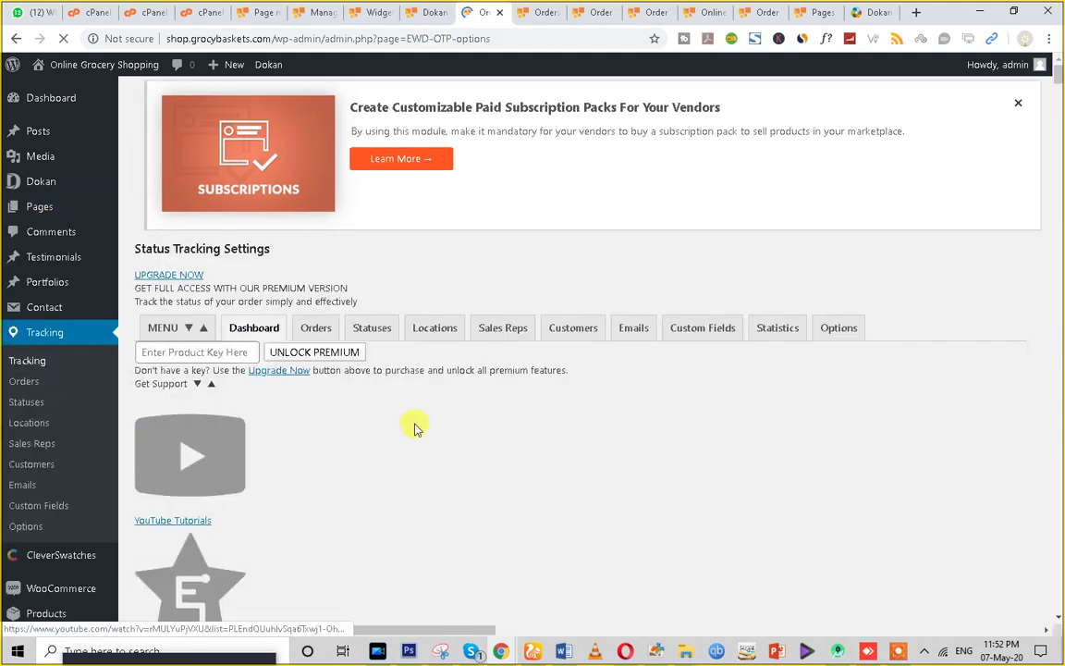
{"action": "scroll", "coordinate": [389, 444], "scroll_direction": "down", "scroll_amount": 8}
{"action": "scroll", "coordinate": [369, 452], "scroll_direction": "up", "scroll_amount": 4}
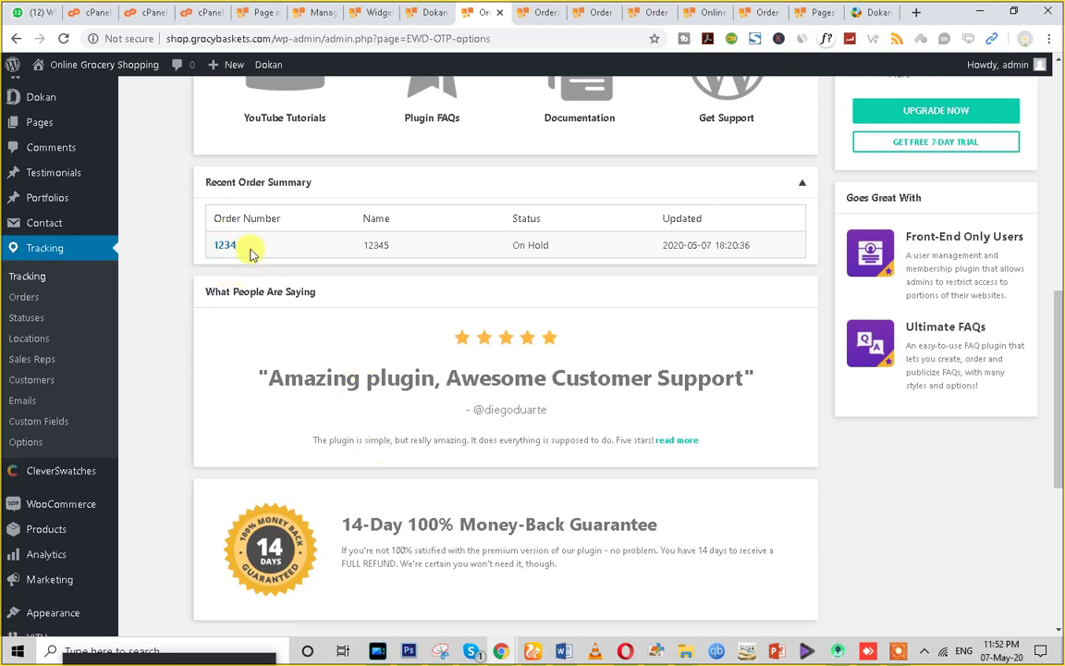
{"action": "left_click_drag", "start_coordinate": [243, 250], "coordinate": [203, 249]}
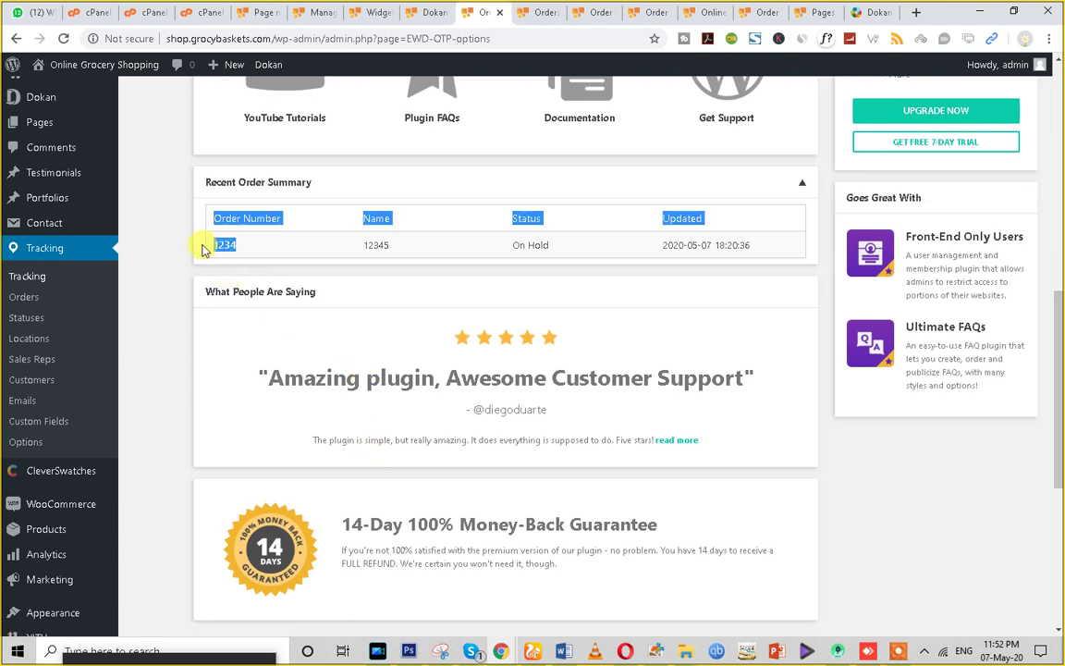
{"action": "left_click", "coordinate": [249, 257]}
{"action": "left_click_drag", "start_coordinate": [205, 245], "coordinate": [291, 252]}
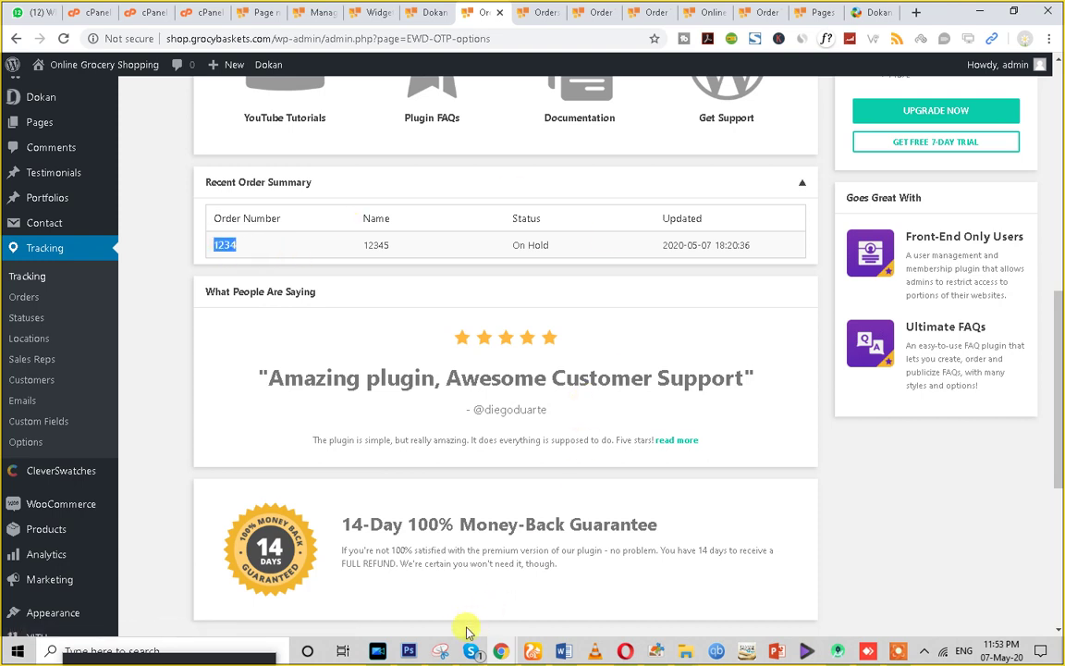
{"action": "left_click", "coordinate": [500, 651]}
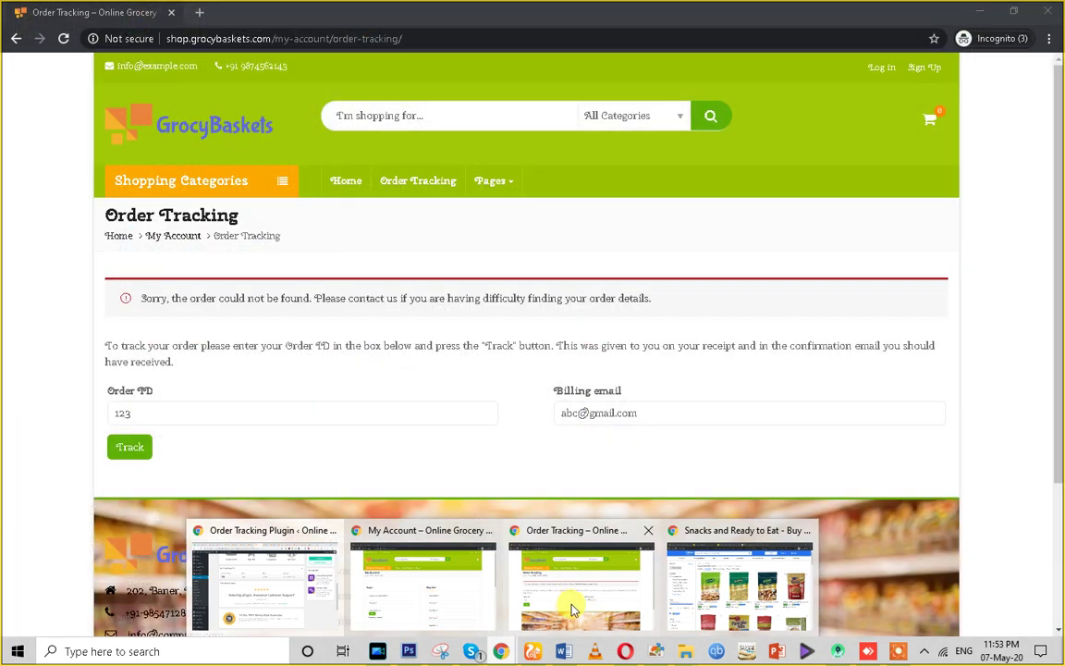
- On the storefront, resubmit tracking for order 1234 several times, then try order 12345
{"action": "left_click", "coordinate": [573, 610]}
{"action": "double_click", "coordinate": [138, 412]}
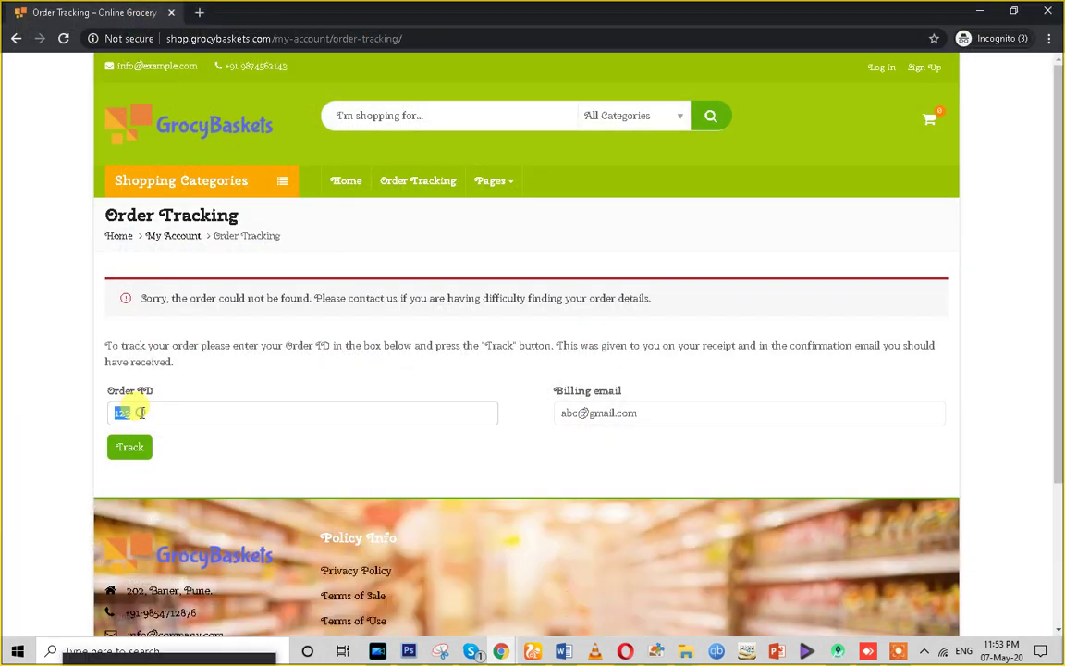
{"action": "left_click", "coordinate": [135, 449]}
{"action": "left_click", "coordinate": [162, 412]}
{"action": "left_click", "coordinate": [130, 453]}
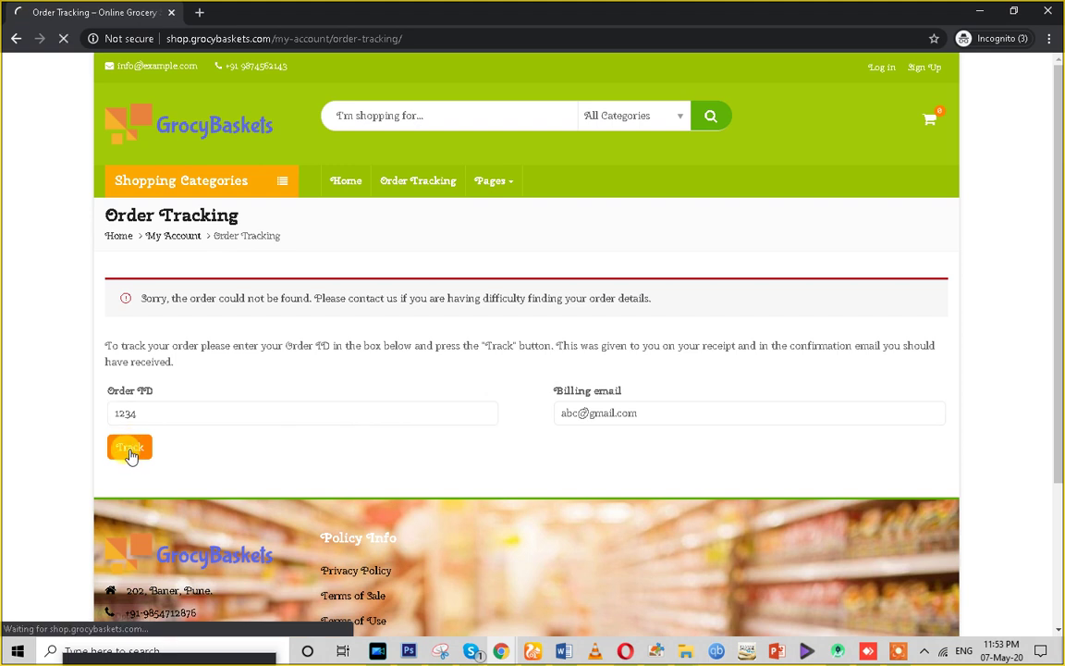
{"action": "left_click", "coordinate": [163, 421]}
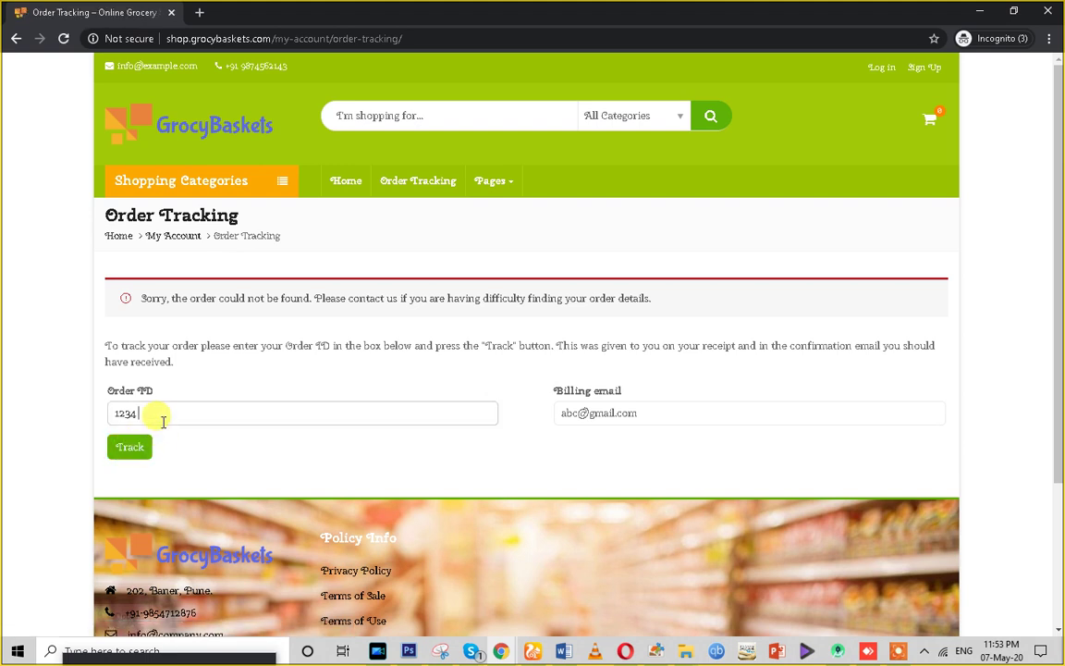
{"action": "left_click", "coordinate": [134, 447]}
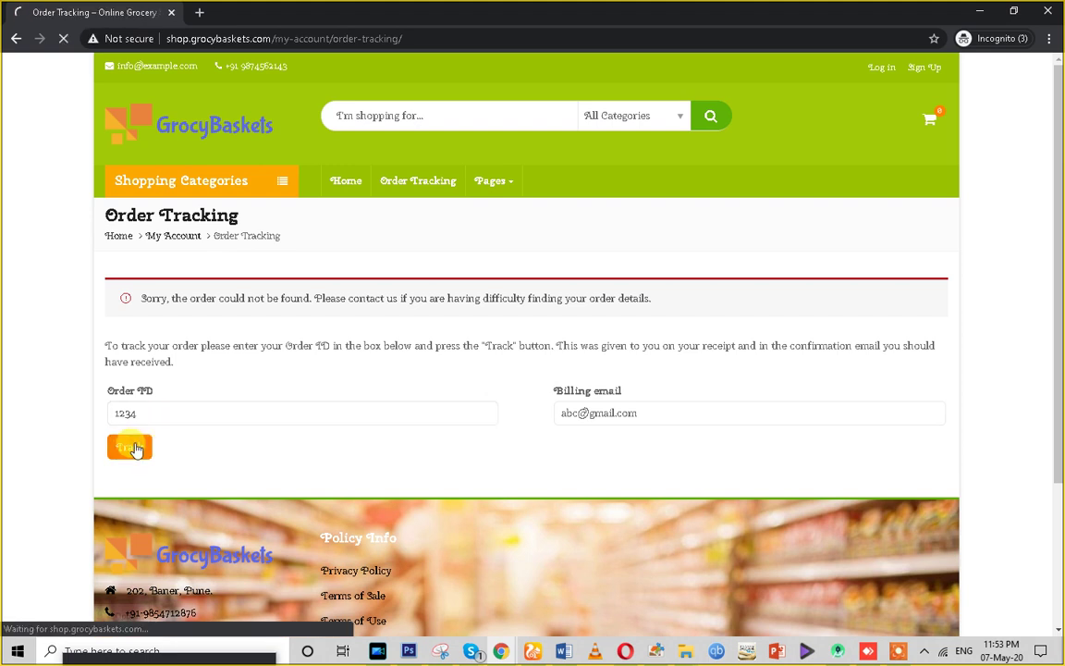
{"action": "left_click", "coordinate": [166, 421]}
{"action": "type", "text": "5"}
{"action": "left_click", "coordinate": [135, 450]}
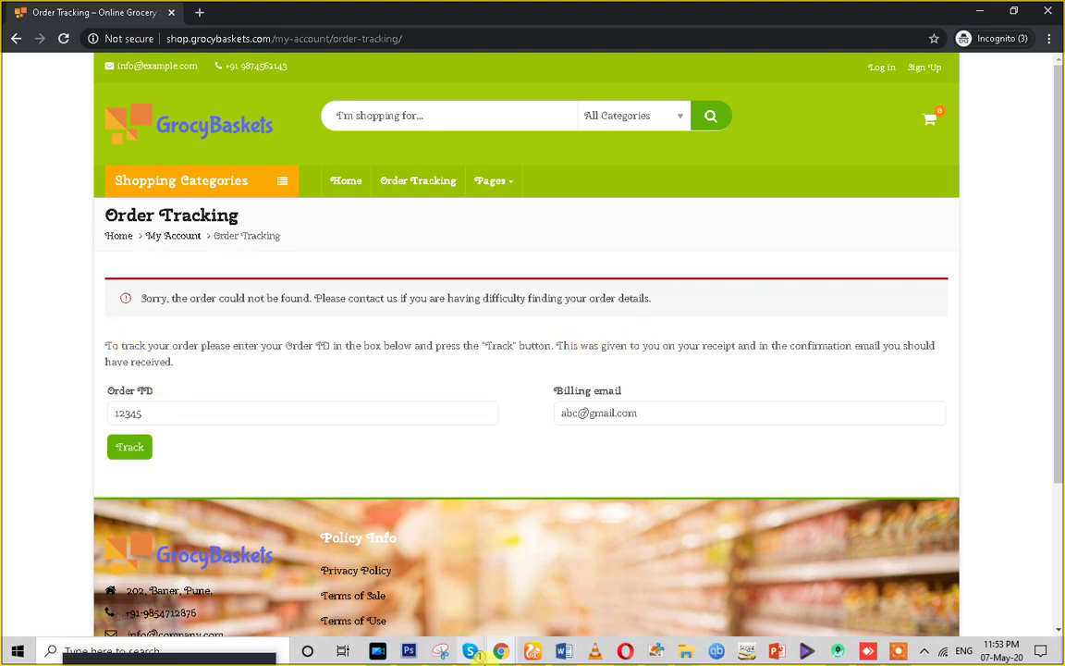
- In the admin window, check the WooCommerce orders list and copy the standalone Track an Order page address
{"action": "mouse_move", "coordinate": [500, 652]}
{"action": "left_click", "coordinate": [435, 601]}
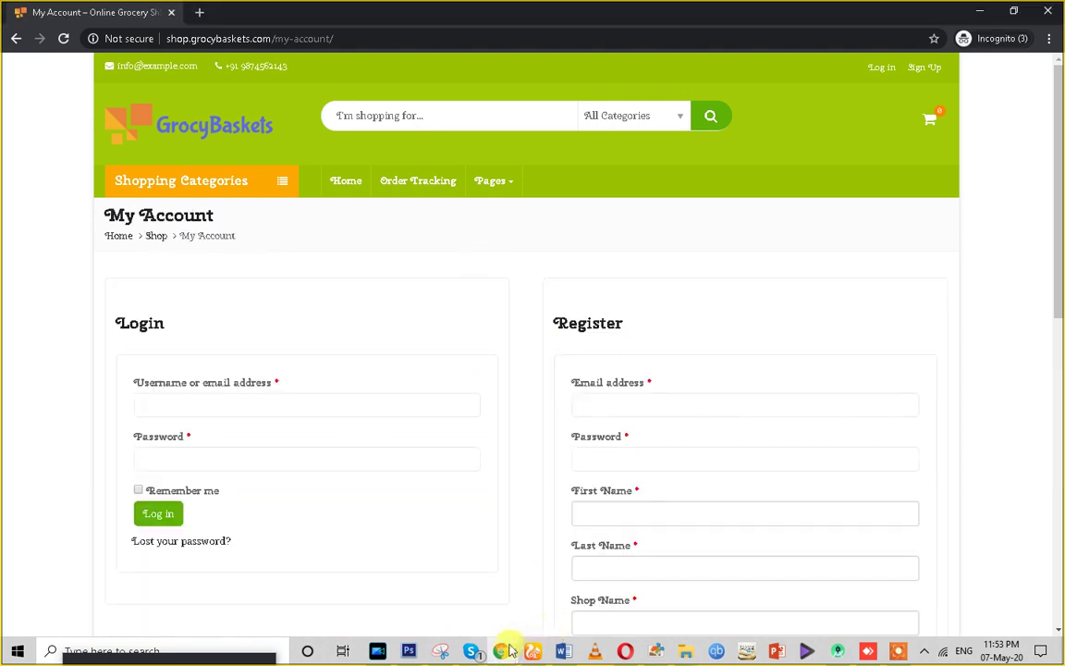
{"action": "left_click", "coordinate": [282, 577]}
{"action": "left_click", "coordinate": [540, 12]}
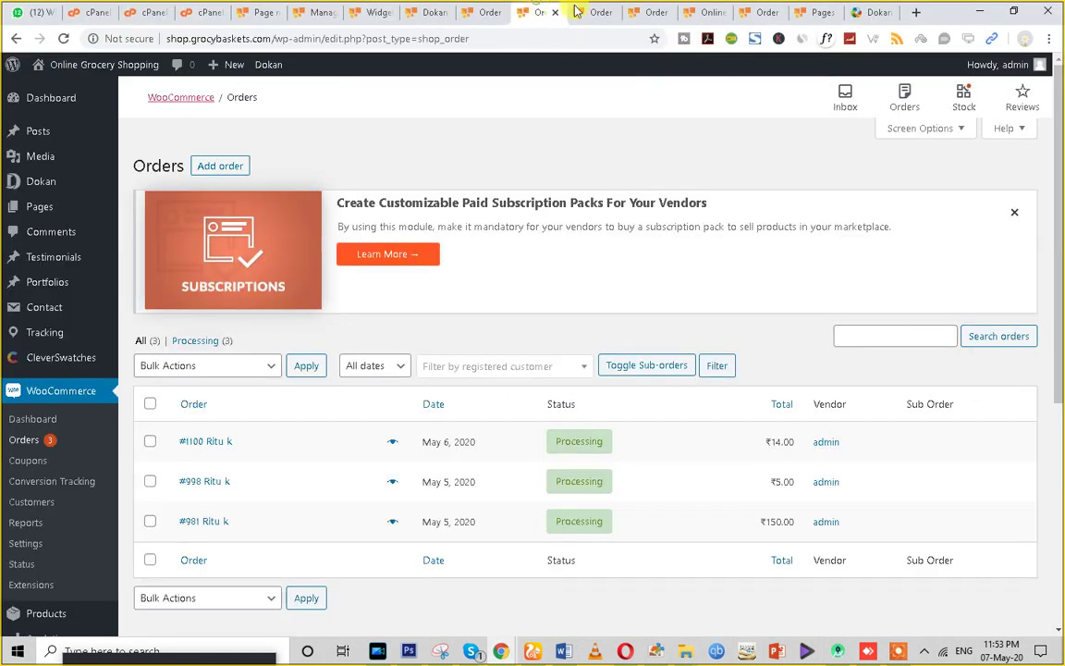
{"action": "left_click", "coordinate": [596, 12]}
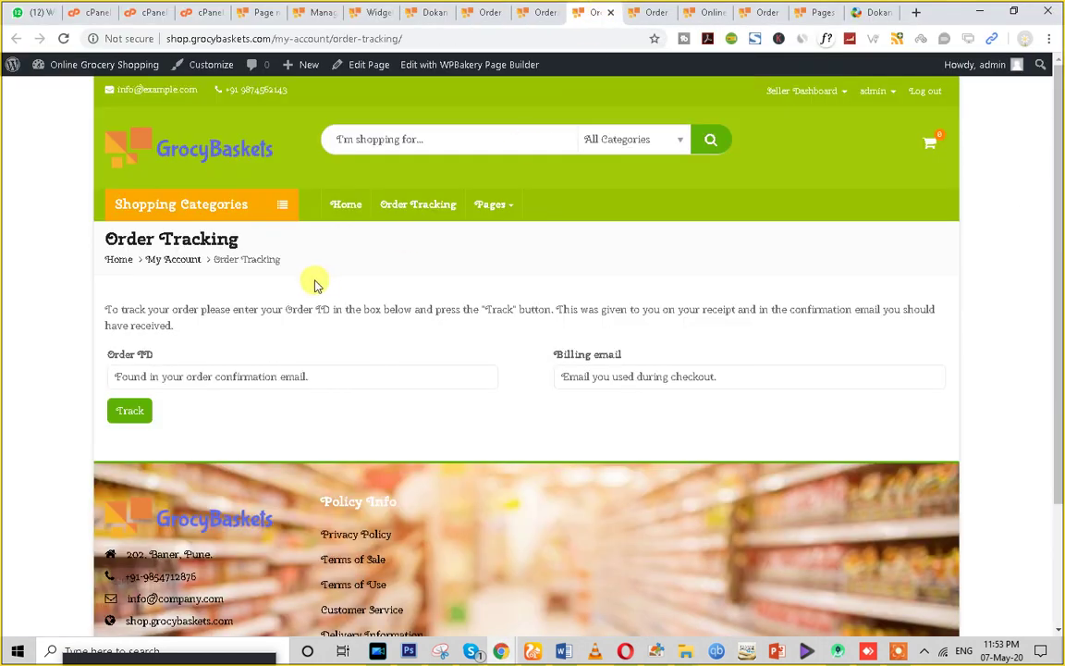
{"action": "left_click", "coordinate": [647, 12]}
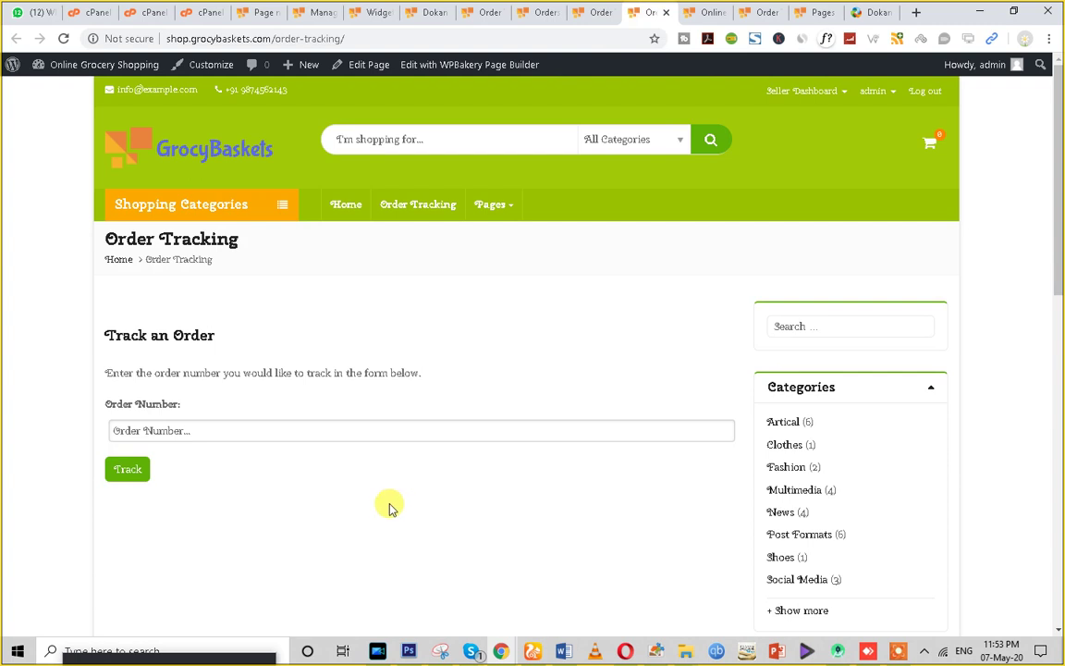
{"action": "left_click", "coordinate": [260, 38]}
{"action": "key", "text": "ctrl+c"}
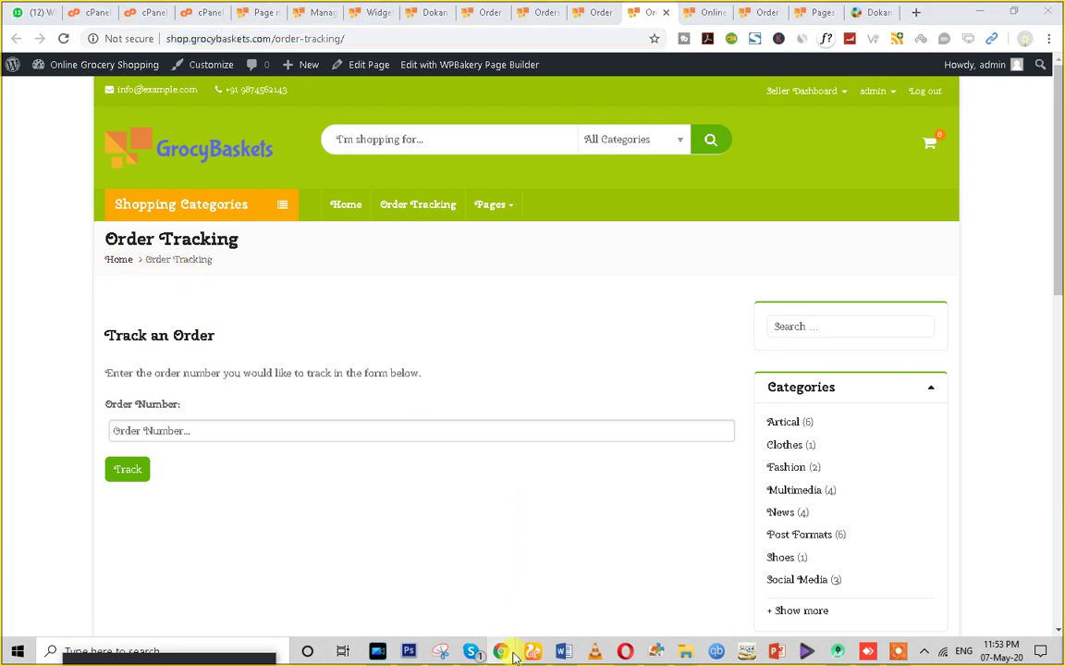
- Load the standalone Track an Order page address in the visitor window
{"action": "mouse_move", "coordinate": [500, 651]}
{"action": "left_click", "coordinate": [583, 600]}
{"action": "left_click", "coordinate": [304, 38]}
{"action": "key", "text": "ctrl+v"}
{"action": "key", "text": "Return"}
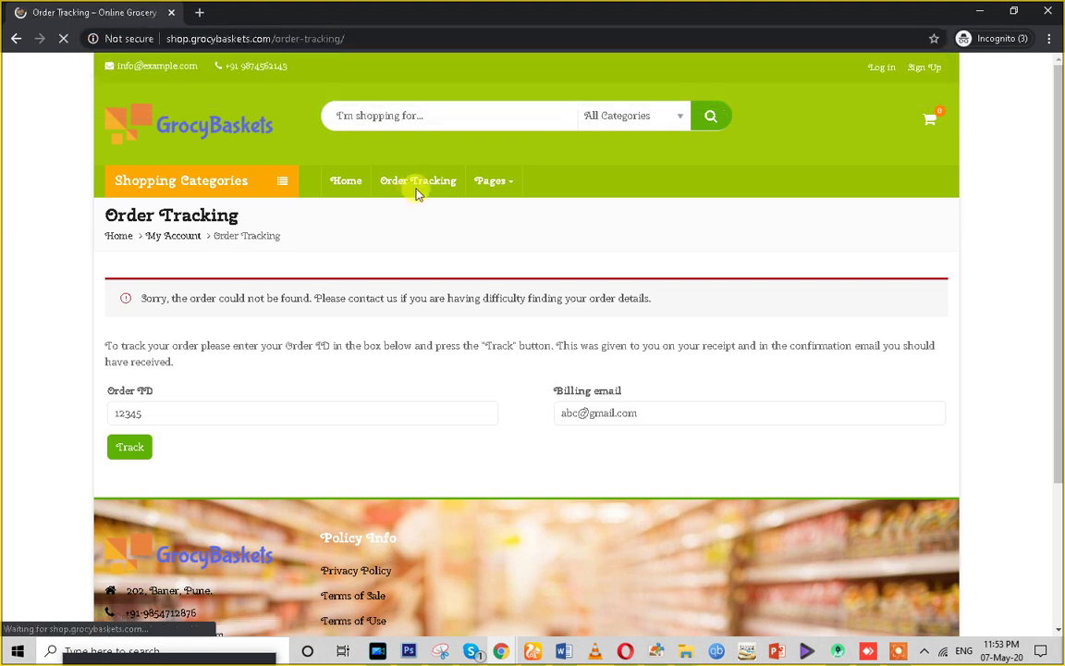
- Track order 1234 on the storefront Order Tracking page
{"action": "left_click", "coordinate": [178, 408]}
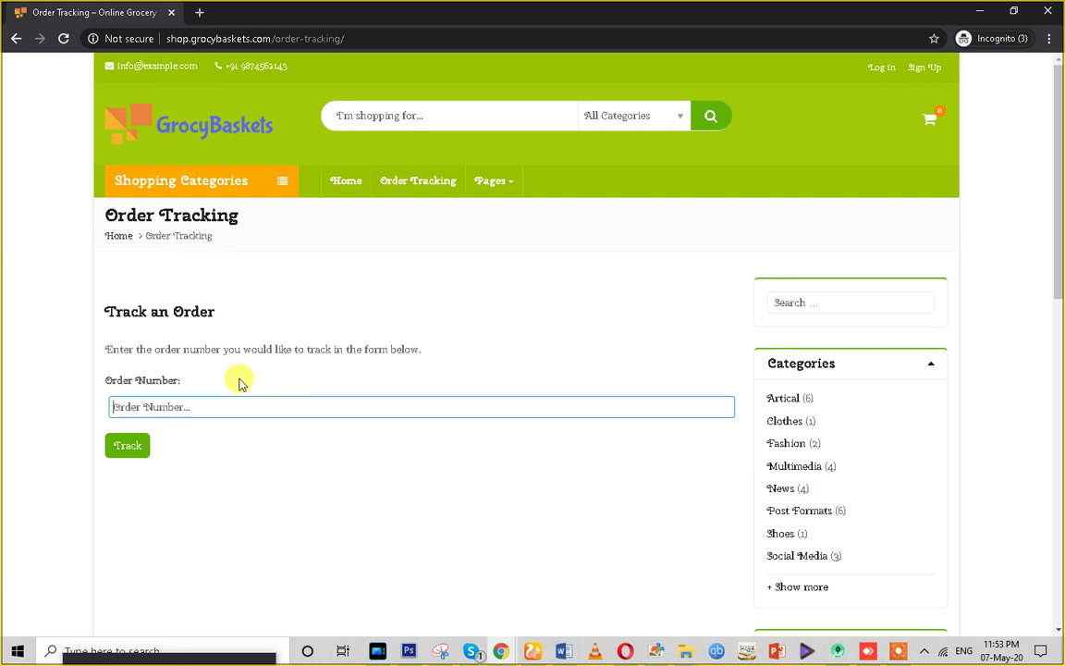
{"action": "left_click", "coordinate": [130, 451]}
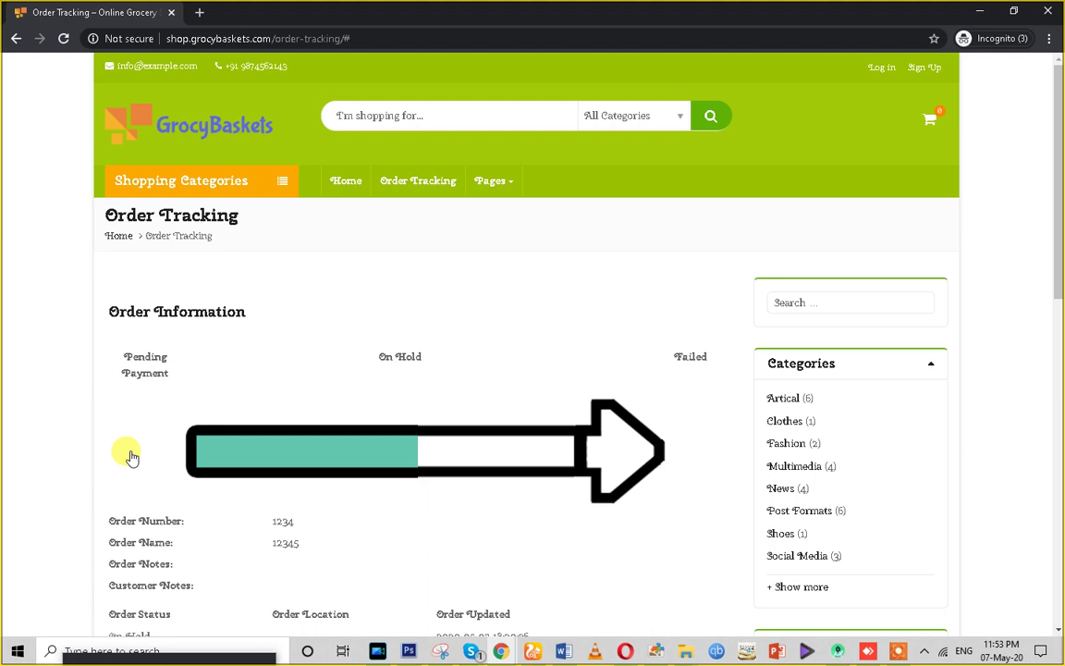
{"action": "scroll", "coordinate": [129, 455], "scroll_direction": "down", "scroll_amount": 2}
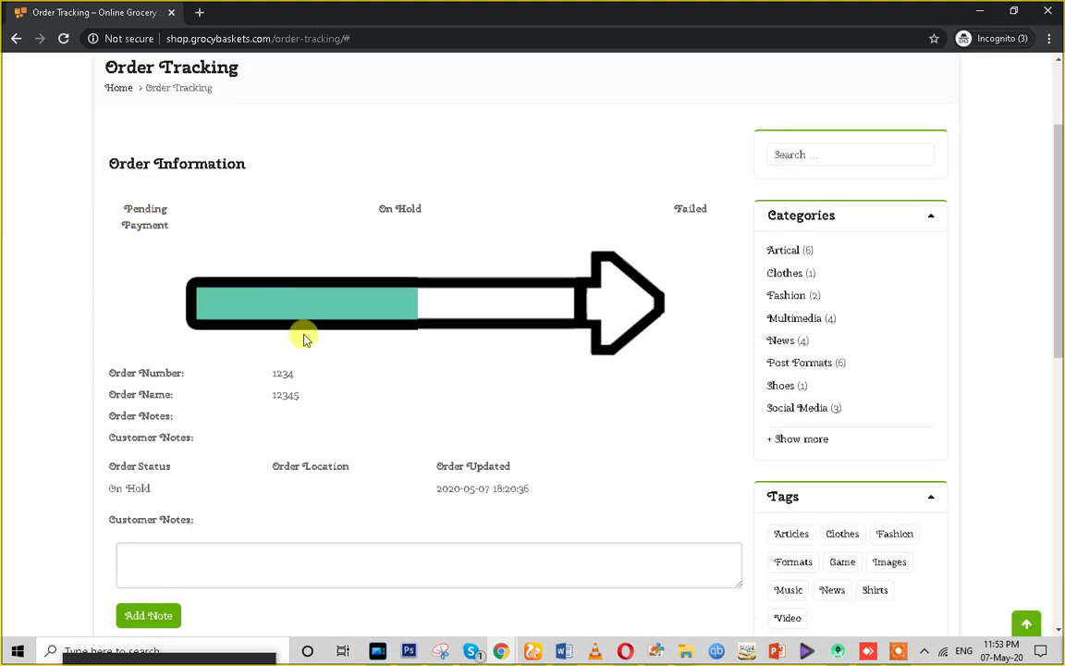
- Add the customer note 'why?' to order 1234, then return to the admin window
{"action": "left_click", "coordinate": [185, 546]}
{"action": "scroll", "coordinate": [179, 545], "scroll_direction": "down", "scroll_amount": 2}
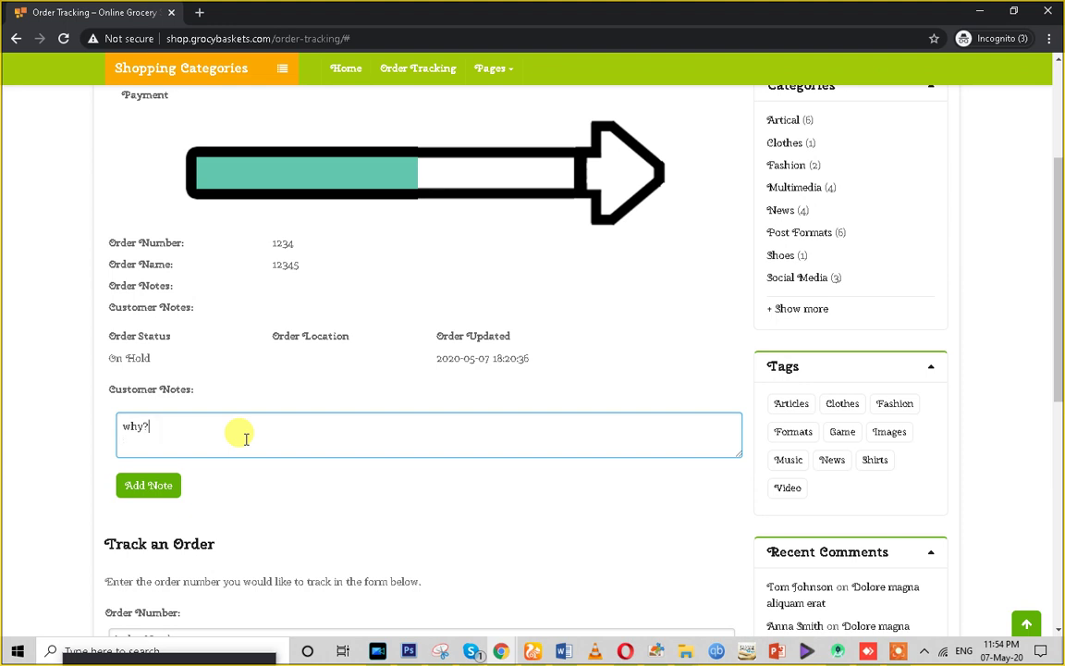
{"action": "left_click", "coordinate": [131, 495]}
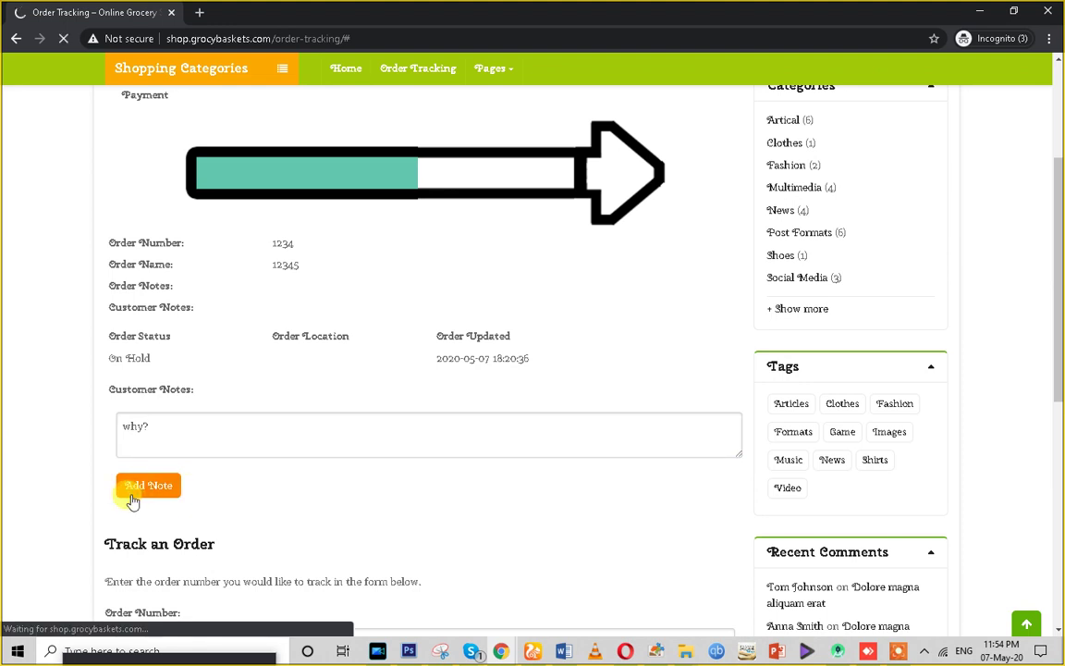
{"action": "scroll", "coordinate": [330, 534], "scroll_direction": "down", "scroll_amount": 4}
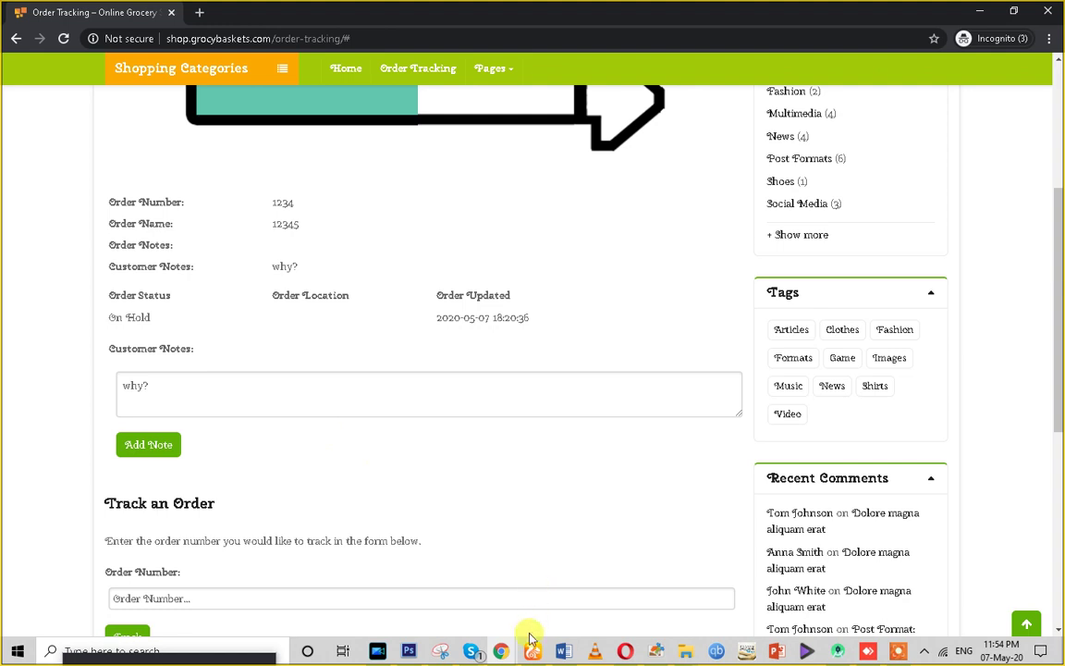
{"action": "left_click", "coordinate": [502, 654]}
{"action": "left_click", "coordinate": [349, 607]}
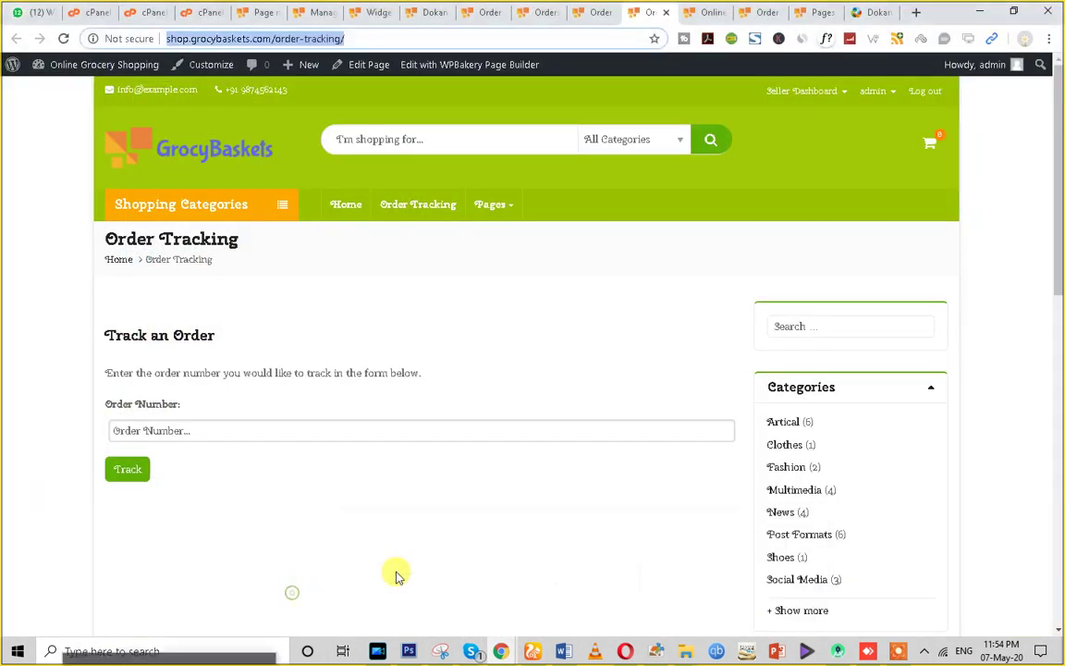
- Switch to the Order Tracking plugin page and reload it
{"action": "left_click", "coordinate": [375, 12]}
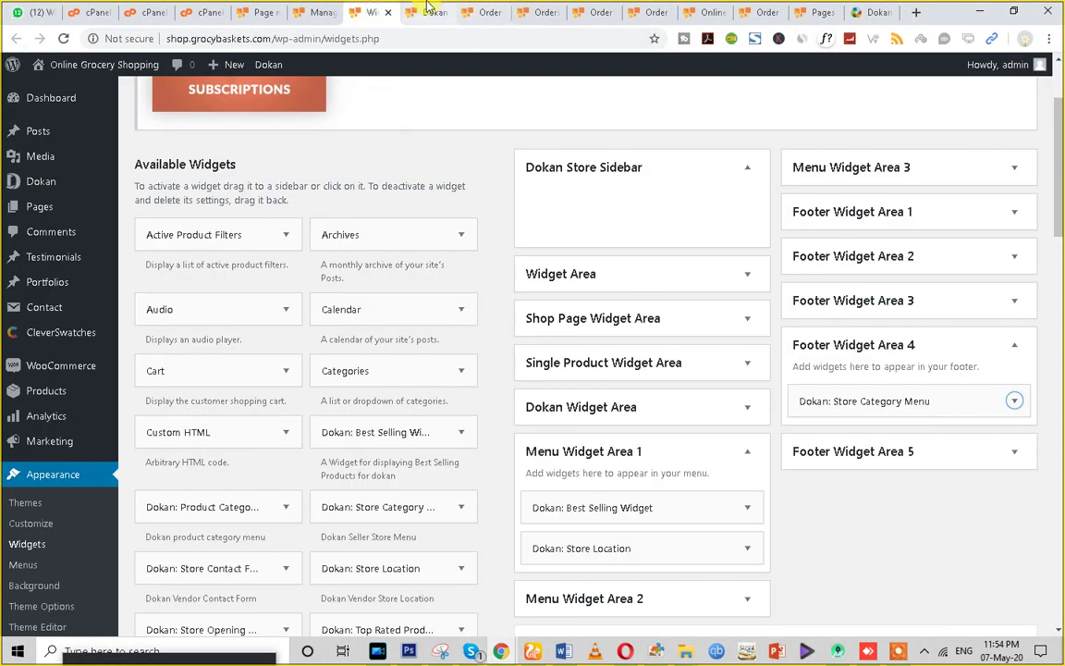
{"action": "left_click", "coordinate": [429, 12]}
{"action": "left_click", "coordinate": [483, 12]}
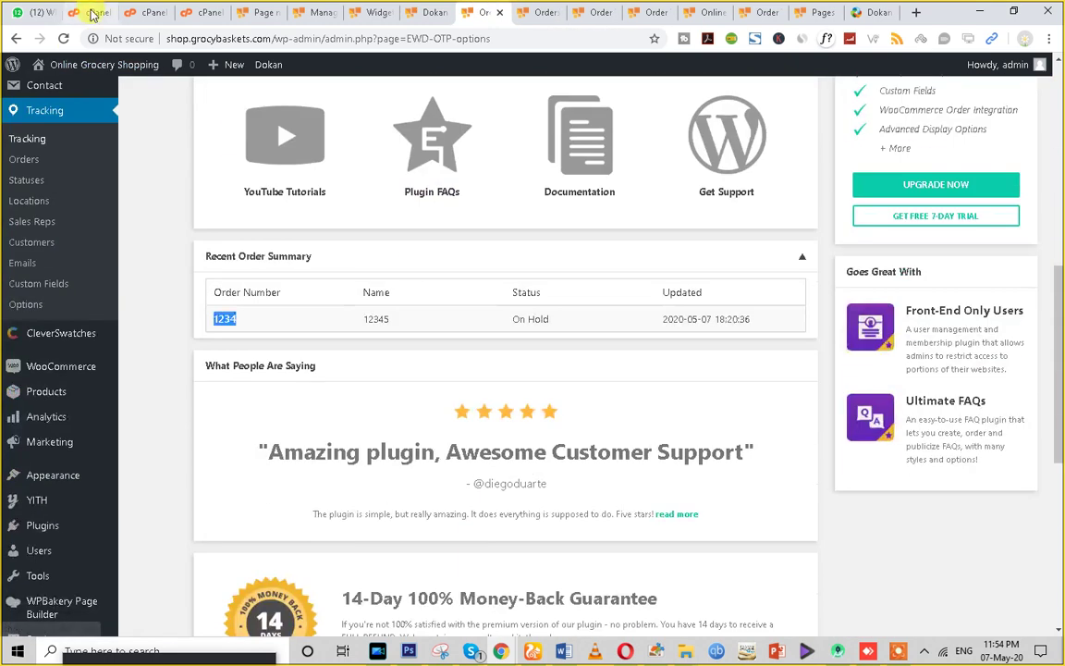
{"action": "left_click", "coordinate": [62, 39]}
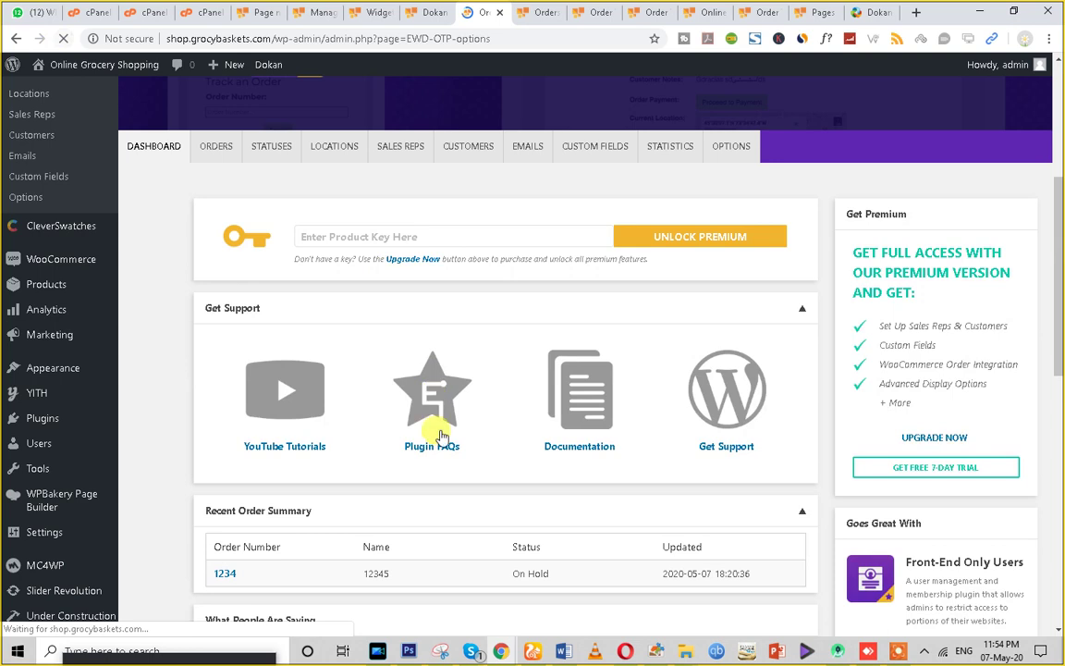
{"action": "scroll", "coordinate": [434, 430], "scroll_direction": "down", "scroll_amount": 3}
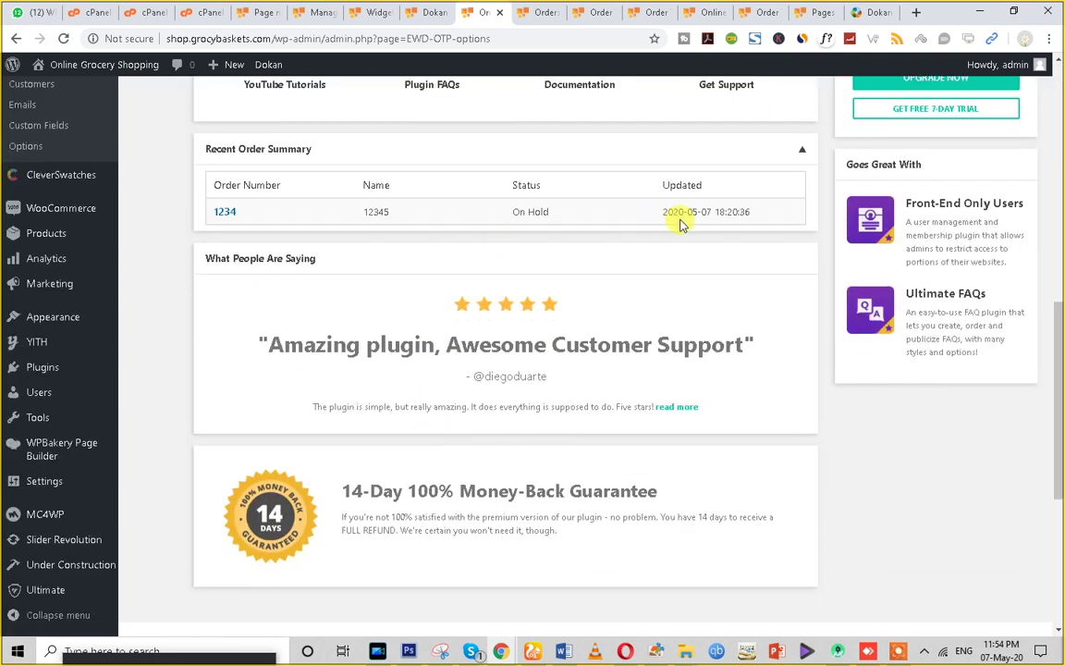
{"action": "scroll", "coordinate": [525, 309], "scroll_direction": "up", "scroll_amount": 4}
{"action": "scroll", "coordinate": [411, 421], "scroll_direction": "up", "scroll_amount": 2}
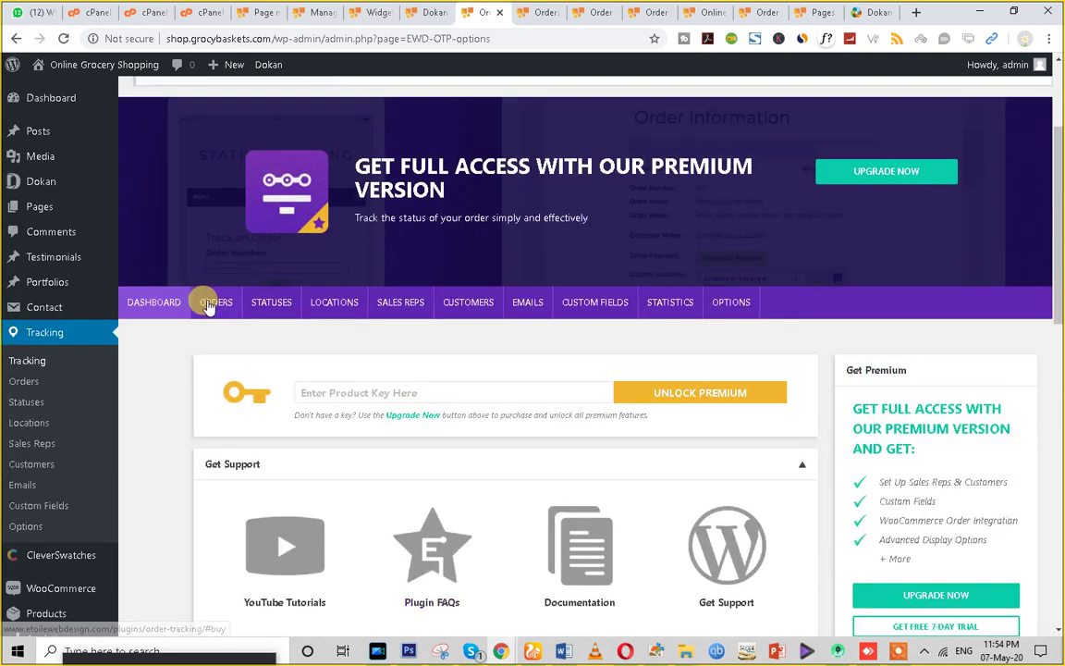
- In the plugin's Orders list, check the 'why?' note and open order 1234 for editing
{"action": "left_click", "coordinate": [207, 303]}
{"action": "scroll", "coordinate": [266, 382], "scroll_direction": "down", "scroll_amount": 3}
{"action": "mouse_move", "coordinate": [176, 281]}
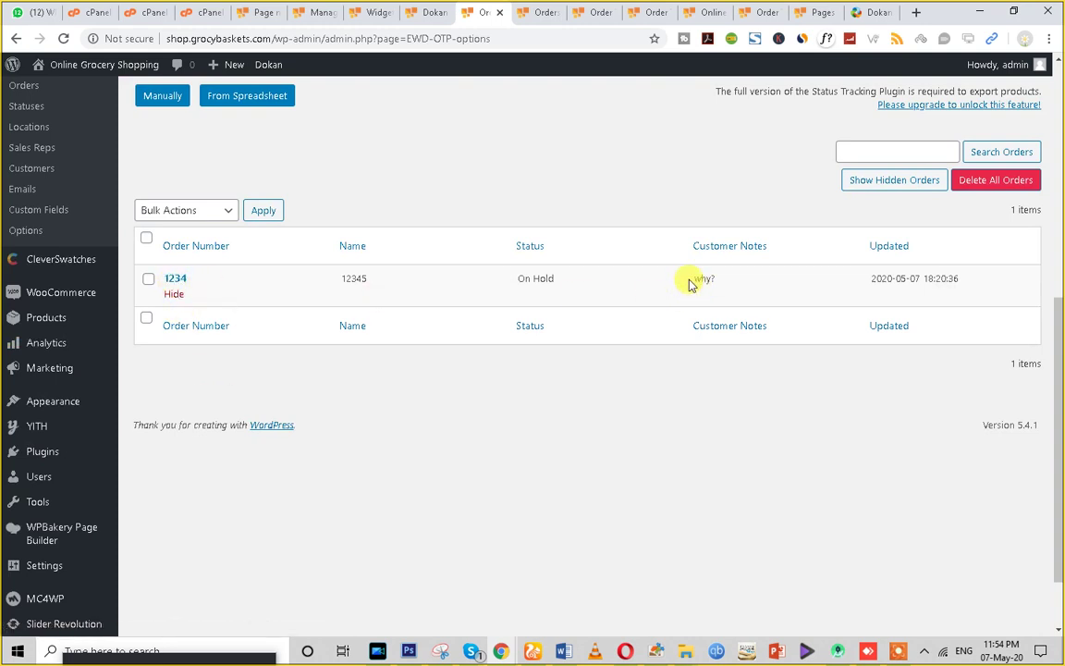
{"action": "left_click_drag", "start_coordinate": [705, 279], "coordinate": [732, 280]}
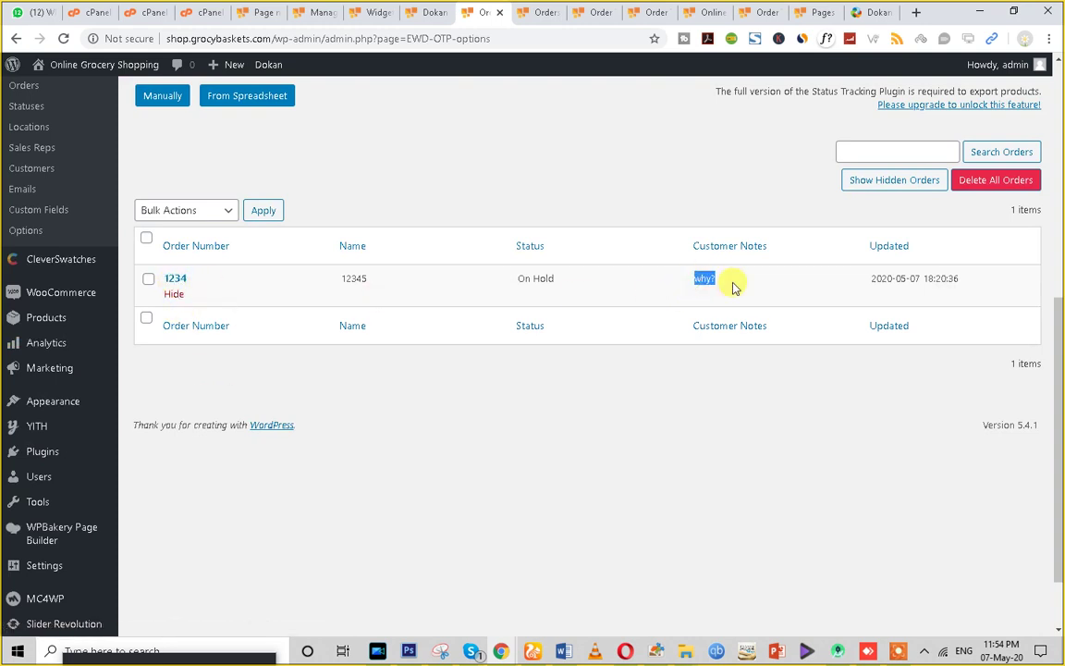
{"action": "left_click", "coordinate": [174, 278]}
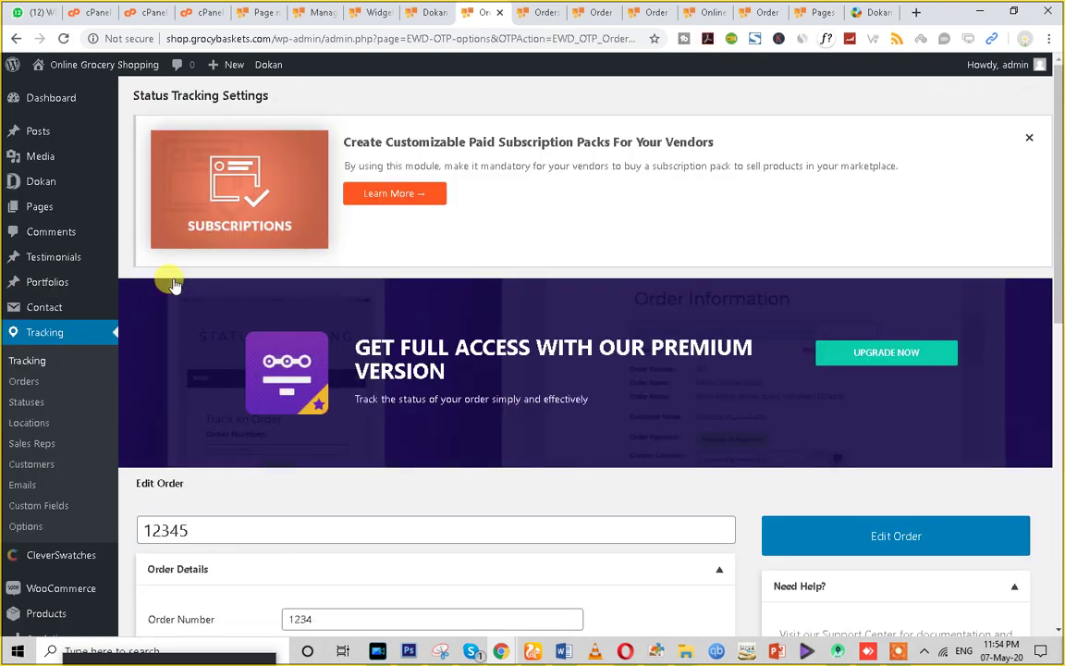
- Pick Completed as order 1234's status, then go back to the dashboard without saving
{"action": "scroll", "coordinate": [625, 433], "scroll_direction": "down", "scroll_amount": 3}
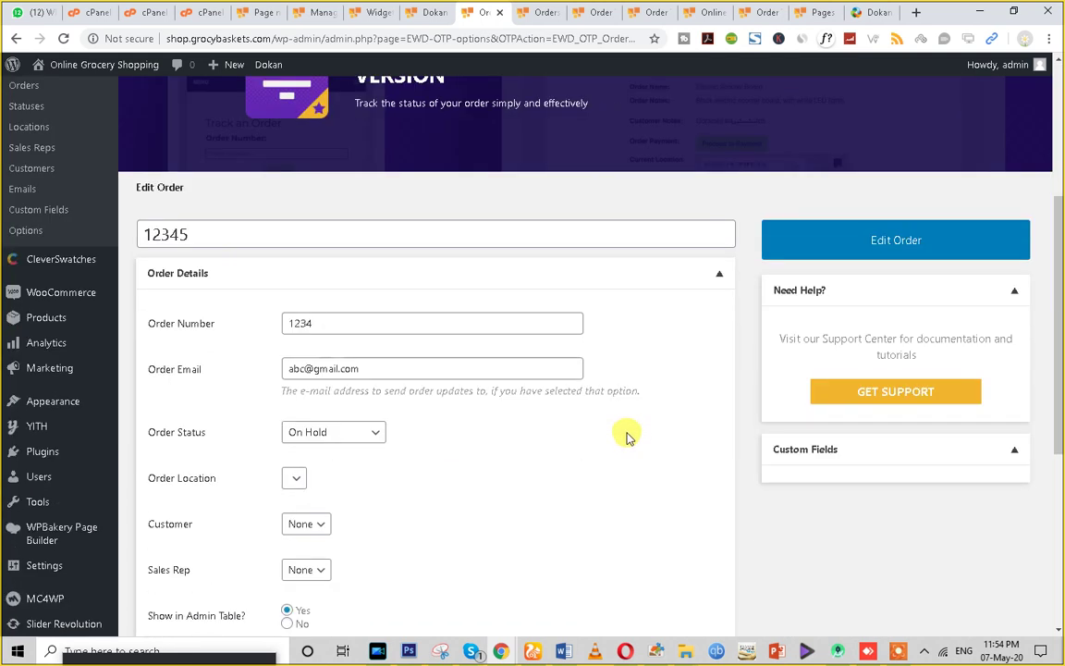
{"action": "scroll", "coordinate": [626, 435], "scroll_direction": "down", "scroll_amount": 3}
{"action": "left_click", "coordinate": [344, 209]}
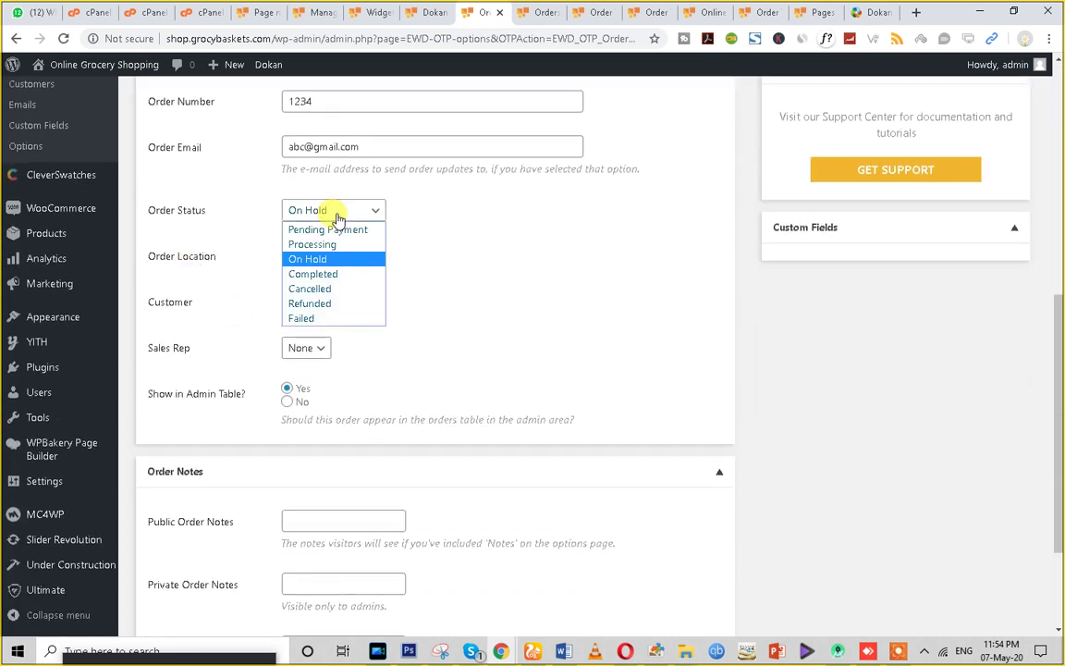
{"action": "left_click", "coordinate": [337, 275]}
{"action": "scroll", "coordinate": [370, 416], "scroll_direction": "down", "scroll_amount": 2}
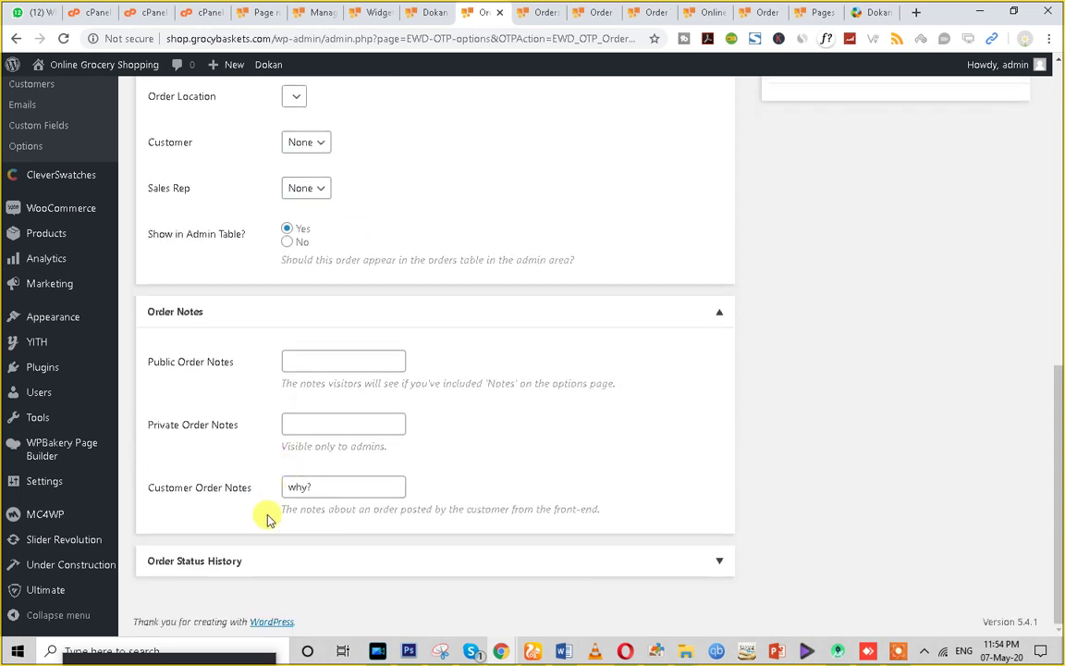
{"action": "scroll", "coordinate": [554, 481], "scroll_direction": "up", "scroll_amount": 5}
{"action": "scroll", "coordinate": [473, 492], "scroll_direction": "down", "scroll_amount": 5}
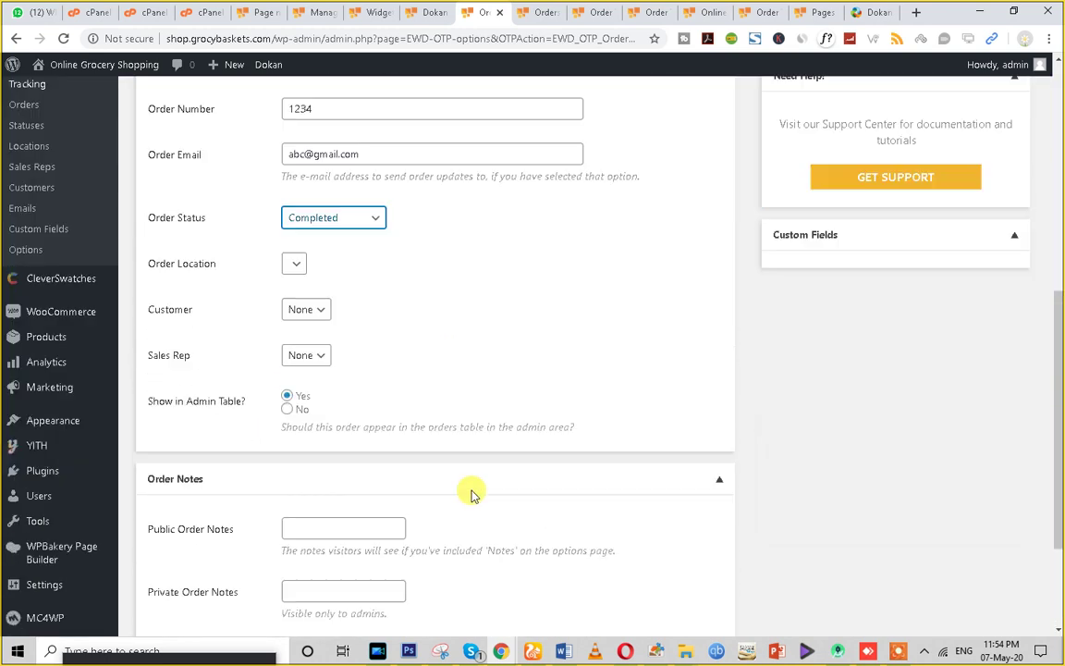
{"action": "scroll", "coordinate": [95, 214], "scroll_direction": "up", "scroll_amount": 5}
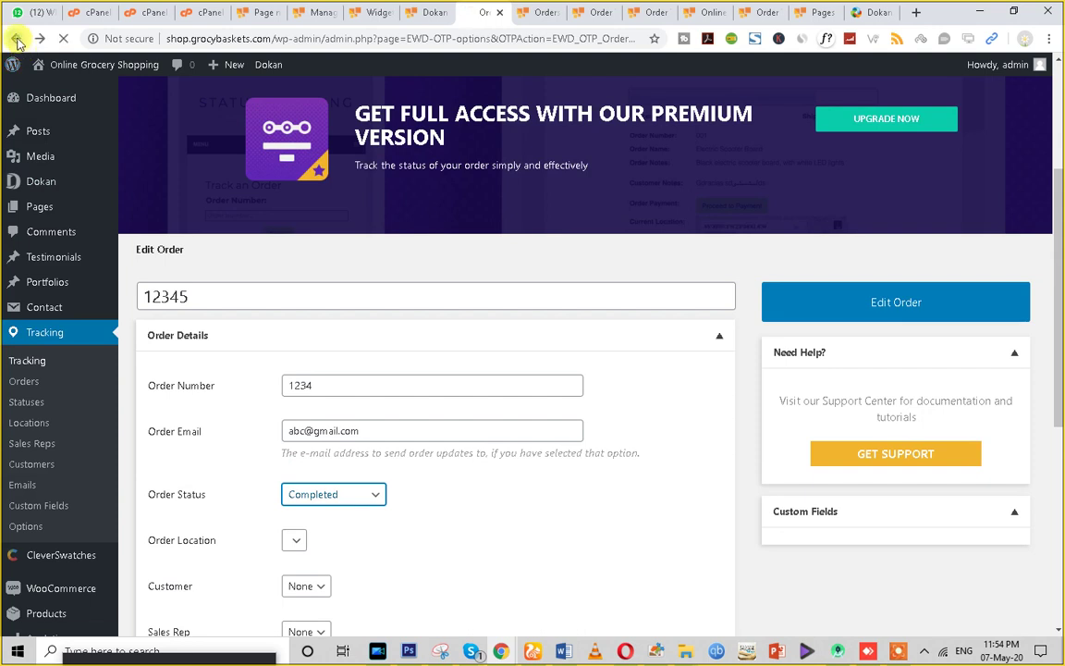
{"action": "left_click", "coordinate": [16, 38]}
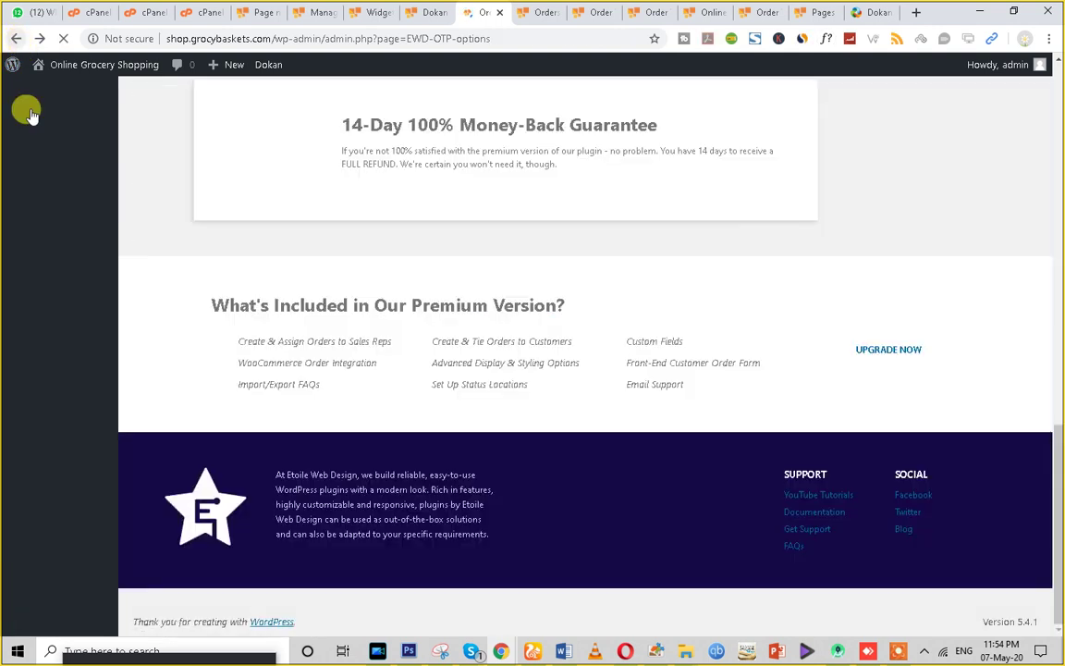
{"action": "scroll", "coordinate": [272, 319], "scroll_direction": "up", "scroll_amount": 5}
{"action": "scroll", "coordinate": [259, 312], "scroll_direction": "up", "scroll_amount": 3}
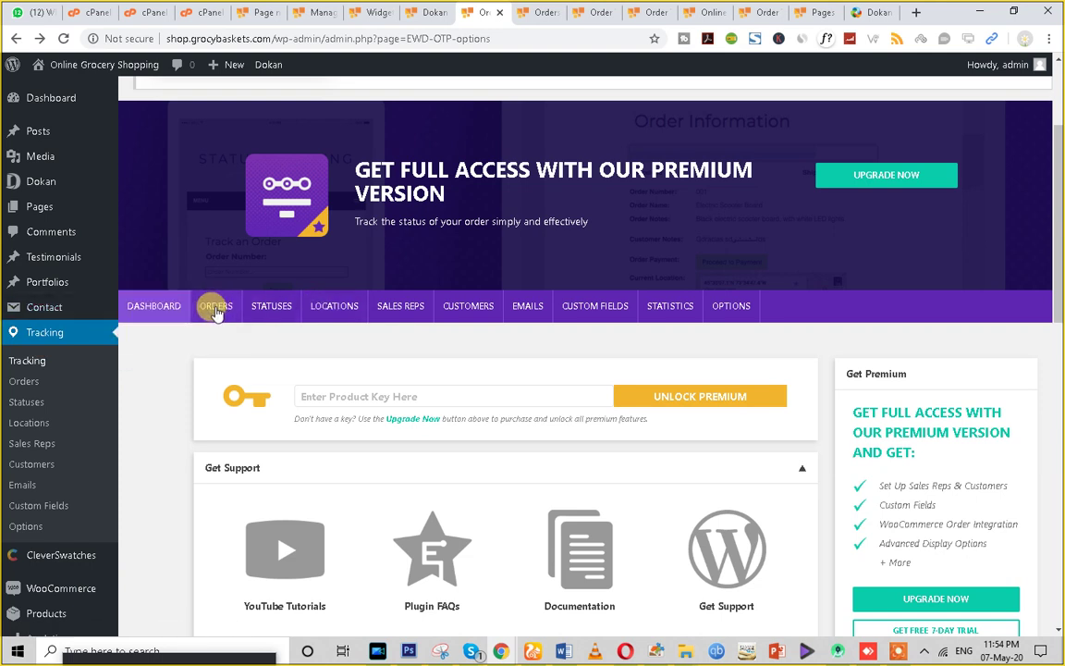
{"action": "left_click", "coordinate": [215, 307]}
{"action": "scroll", "coordinate": [217, 313], "scroll_direction": "down", "scroll_amount": 3}
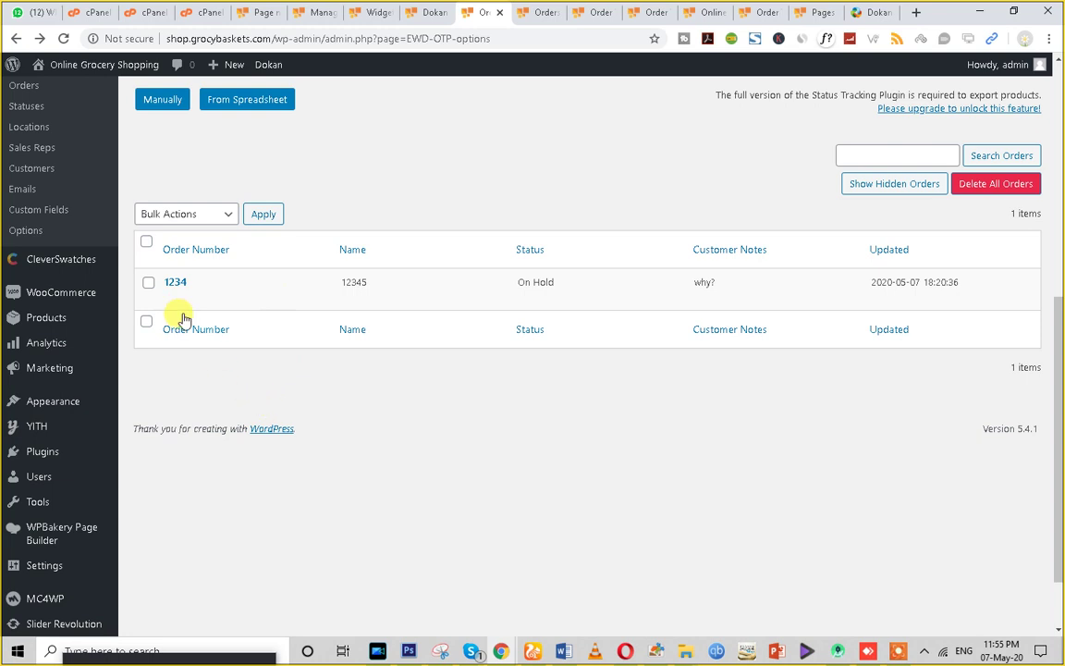
{"action": "left_click", "coordinate": [208, 213]}
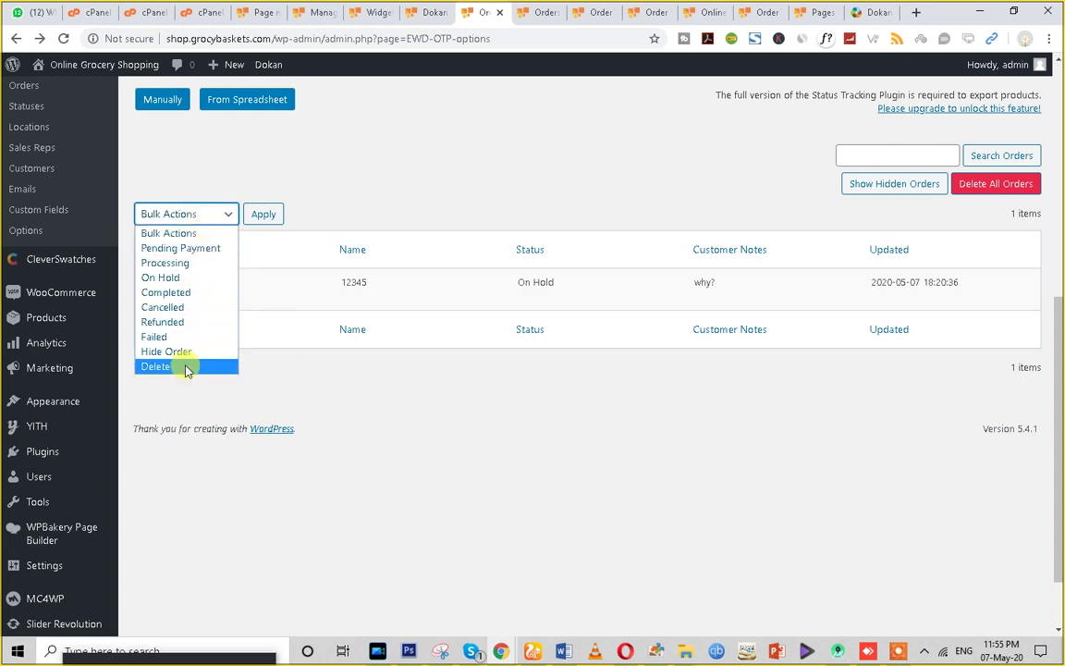
{"action": "left_click", "coordinate": [351, 217]}
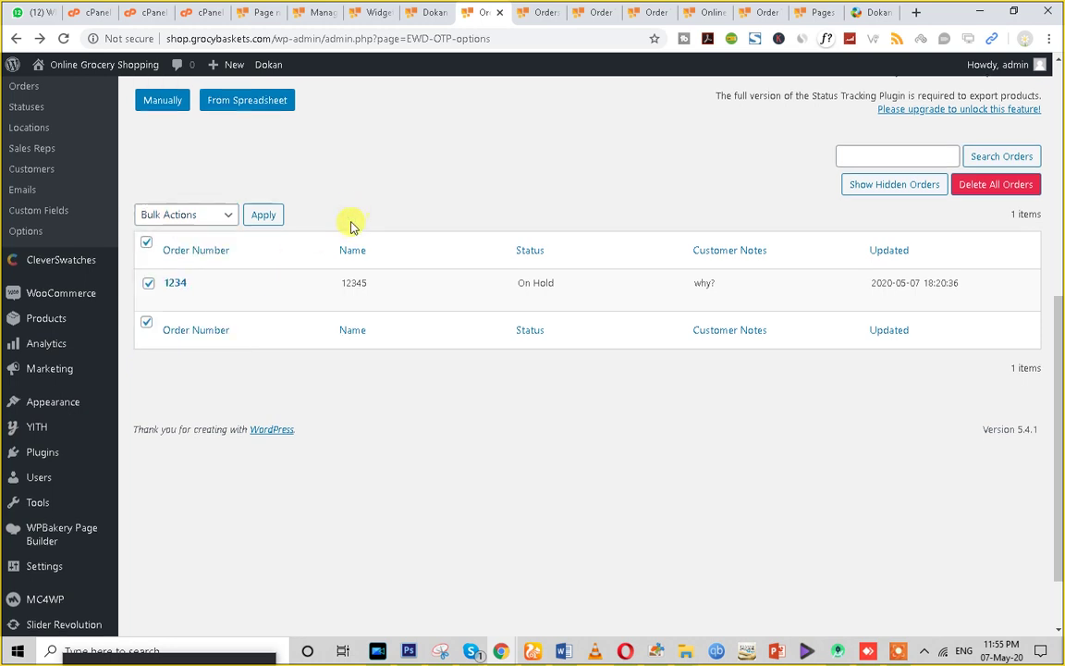
{"action": "scroll", "coordinate": [351, 222], "scroll_direction": "up", "scroll_amount": 4}
{"action": "left_click", "coordinate": [27, 336]}
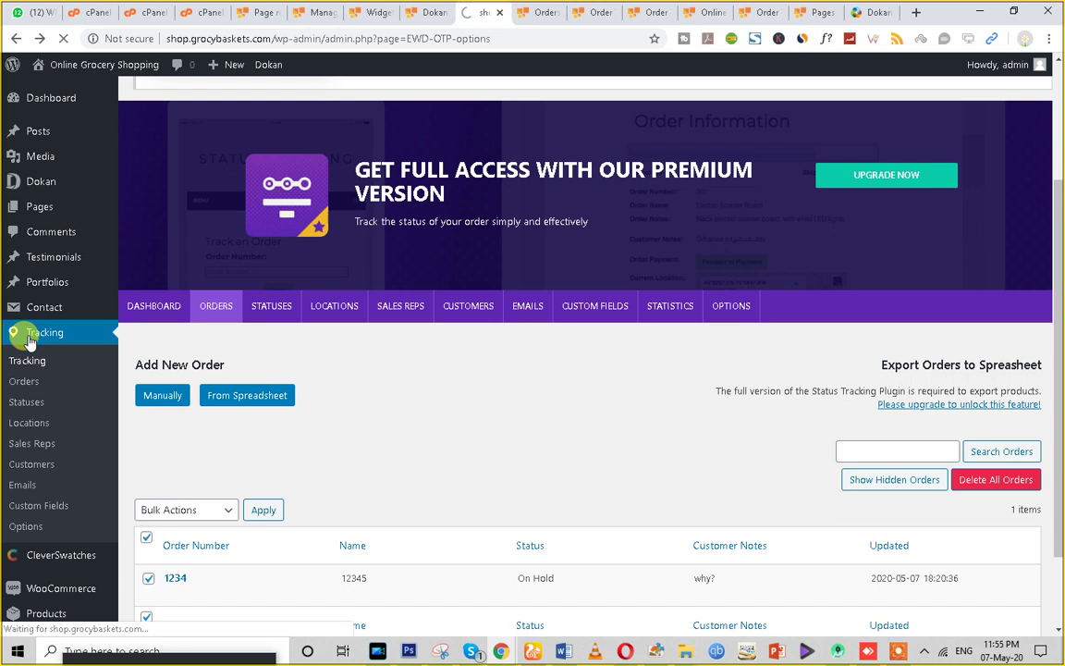
- In the tracking plugin's Orders list, choose Completed from Bulk Actions
{"action": "scroll", "coordinate": [475, 361], "scroll_direction": "down", "scroll_amount": 3}
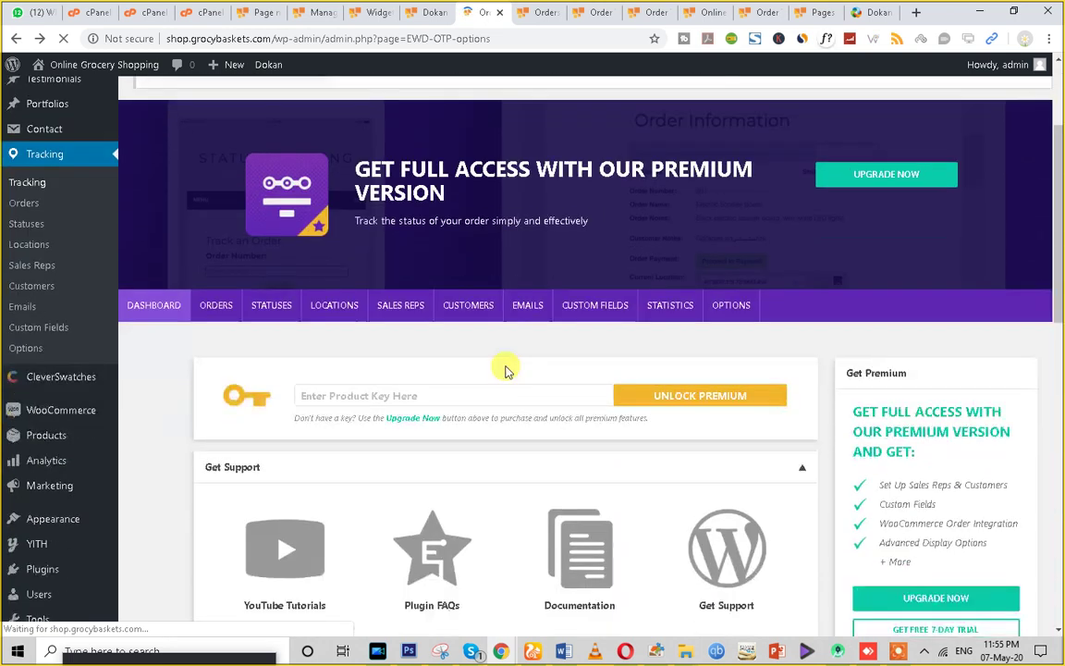
{"action": "left_click", "coordinate": [215, 262]}
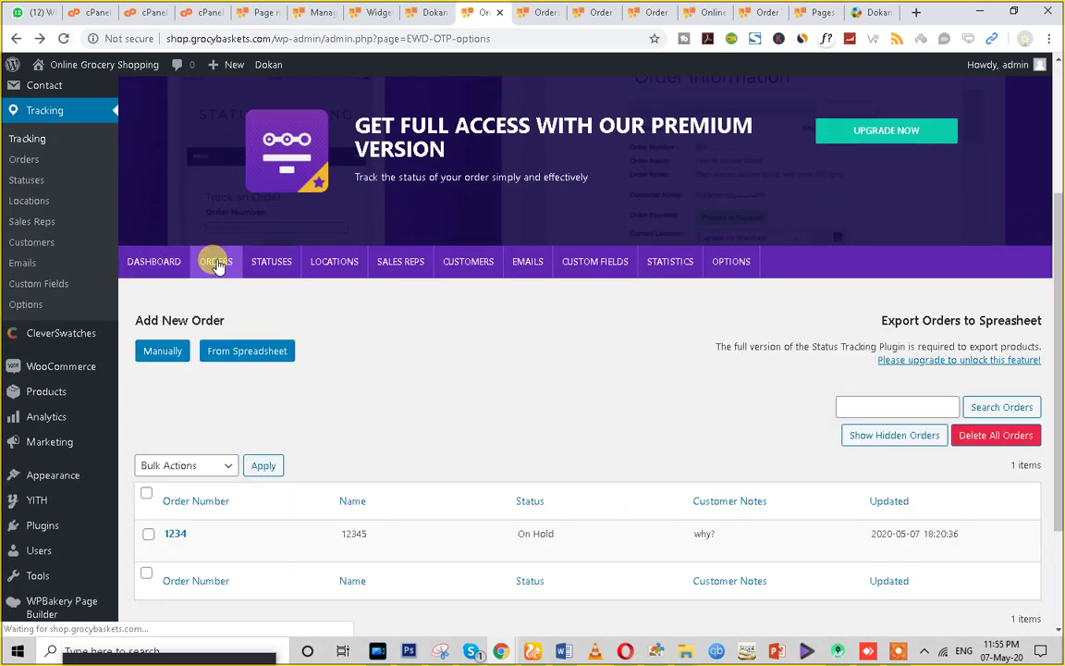
{"action": "scroll", "coordinate": [220, 269], "scroll_direction": "down", "scroll_amount": 2}
{"action": "scroll", "coordinate": [242, 357], "scroll_direction": "up", "scroll_amount": 1}
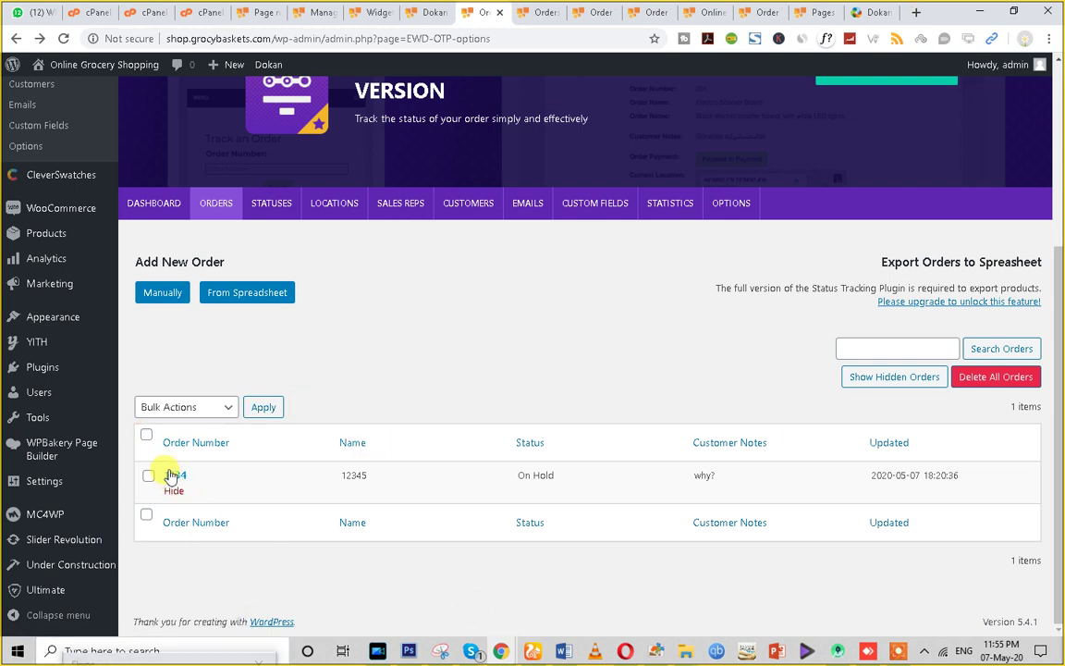
{"action": "left_click", "coordinate": [167, 408]}
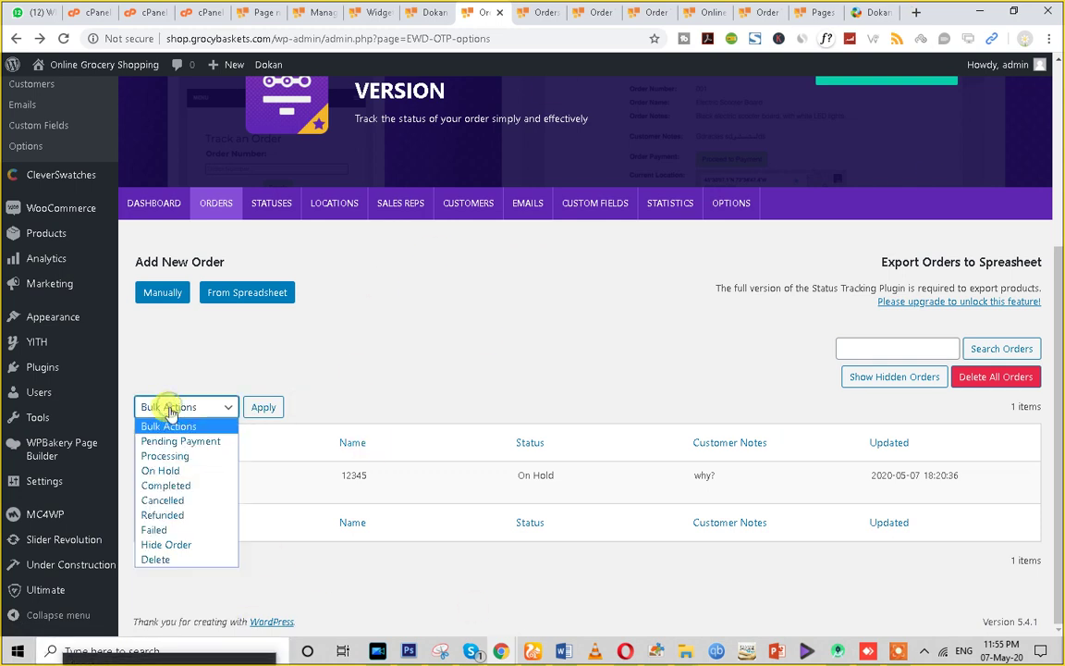
{"action": "left_click", "coordinate": [186, 487]}
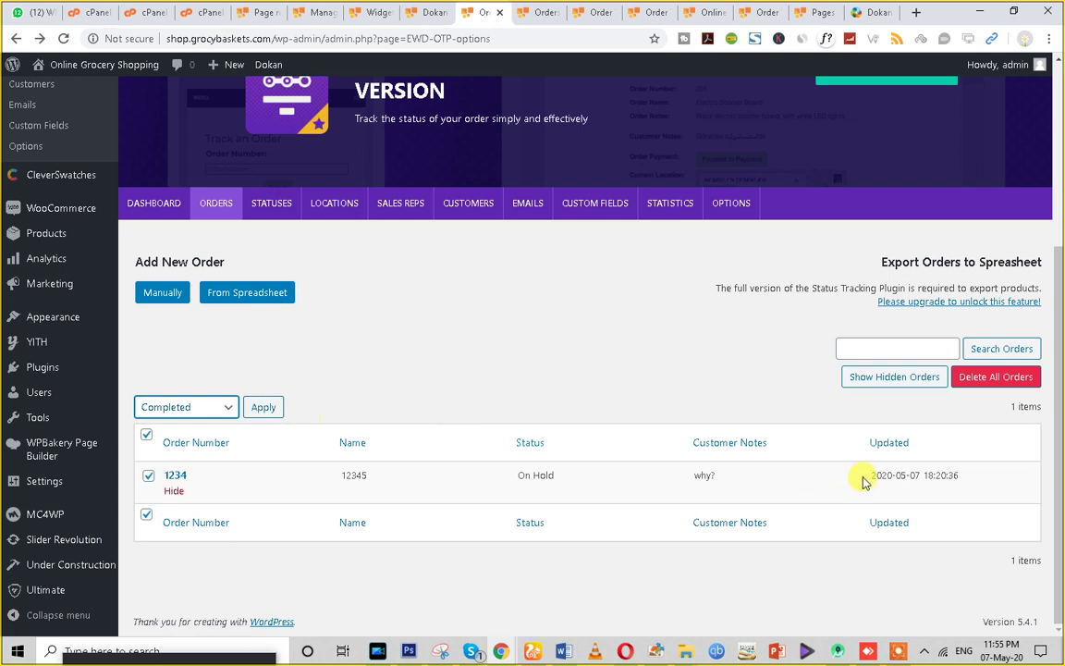
- Compare order 1234's last-updated date and time in the admin list and on the storefront
{"action": "left_click_drag", "start_coordinate": [874, 477], "coordinate": [958, 477]}
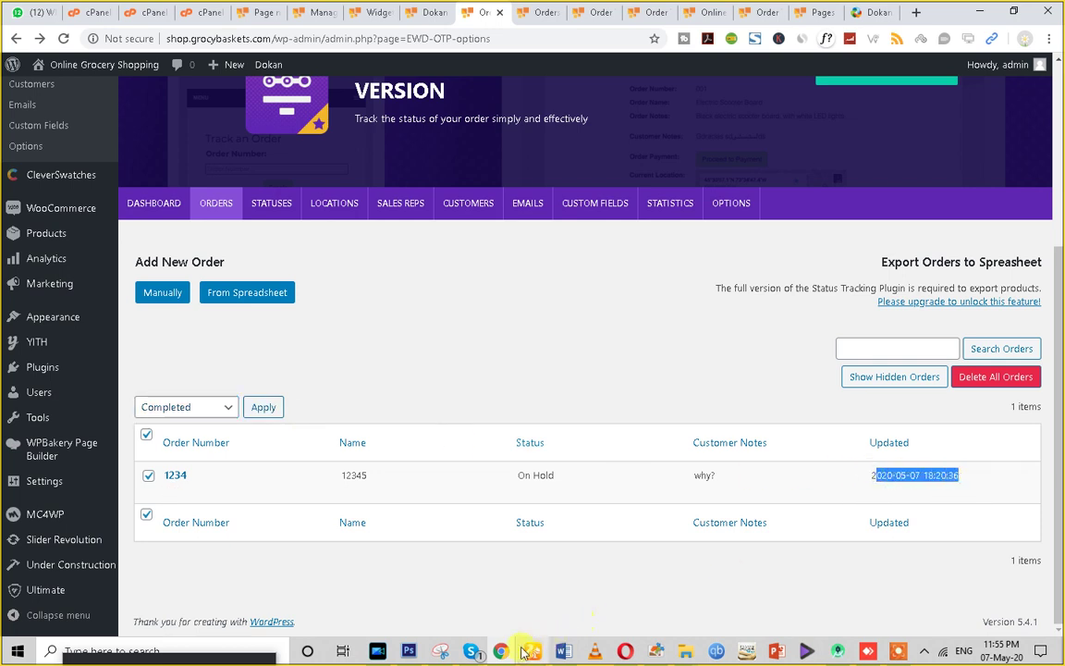
{"action": "mouse_move", "coordinate": [521, 647]}
{"action": "left_click", "coordinate": [587, 608]}
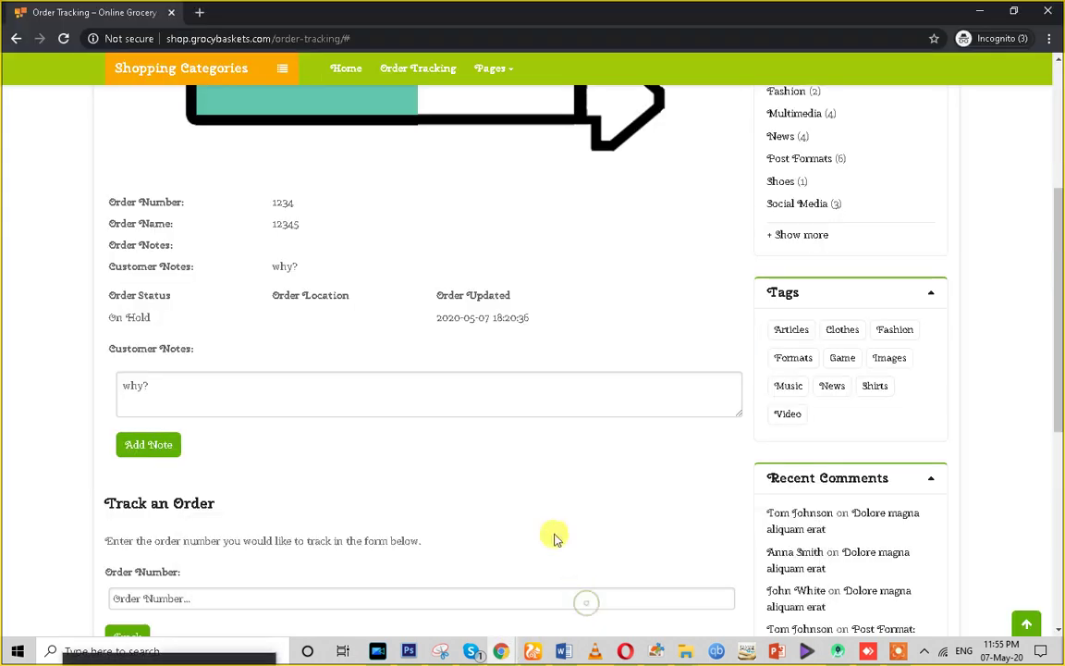
{"action": "left_click_drag", "start_coordinate": [435, 318], "coordinate": [533, 317]}
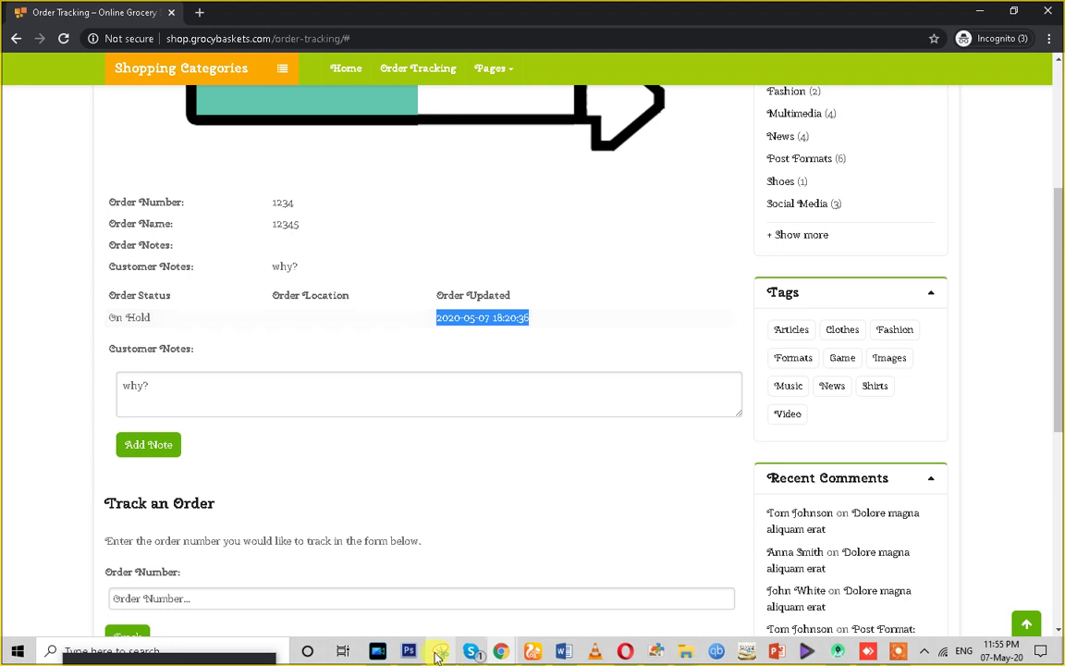
{"action": "left_click", "coordinate": [500, 651]}
{"action": "left_click", "coordinate": [286, 611]}
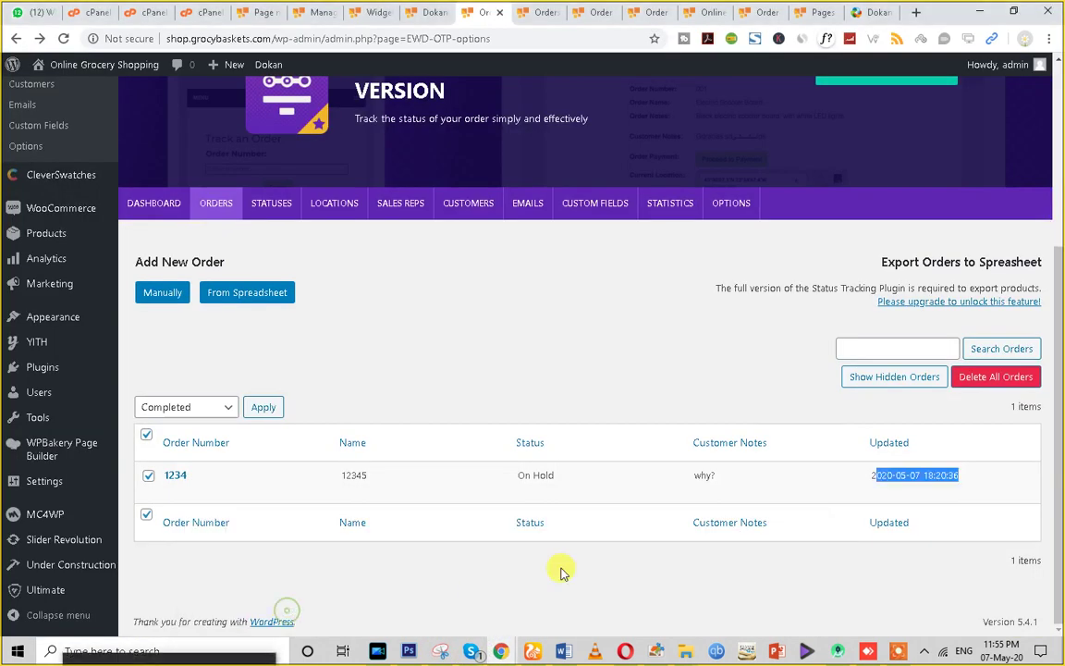
{"action": "left_click", "coordinate": [927, 478]}
{"action": "left_click_drag", "start_coordinate": [928, 476], "coordinate": [961, 480]}
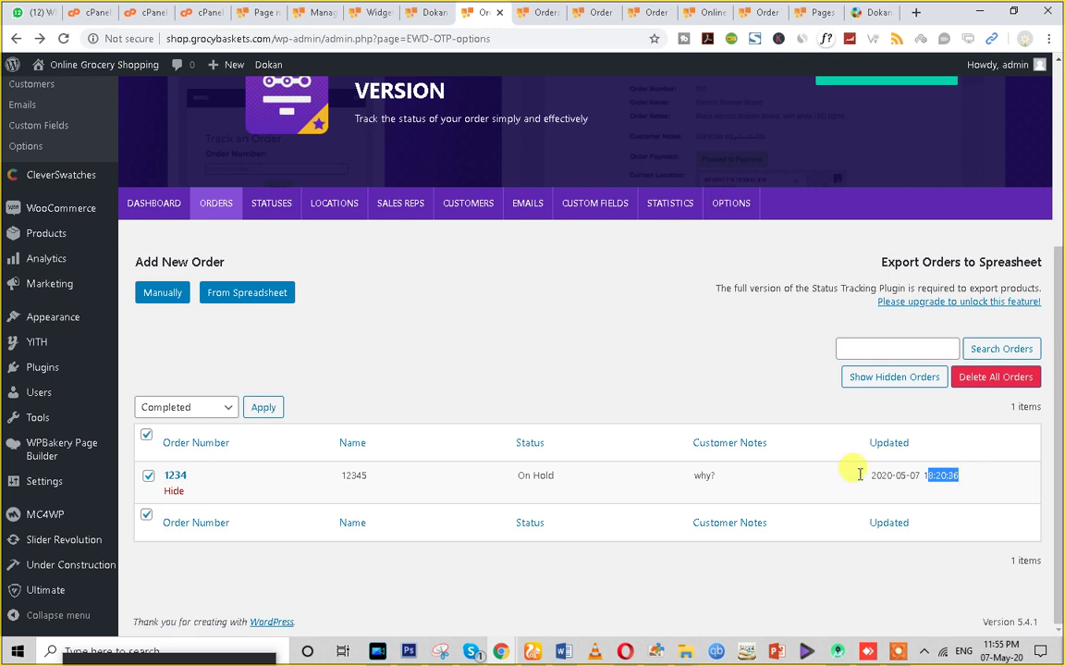
- Apply Completed to order 1234 and confirm the new updated time 19:26:00
{"action": "left_click", "coordinate": [260, 413]}
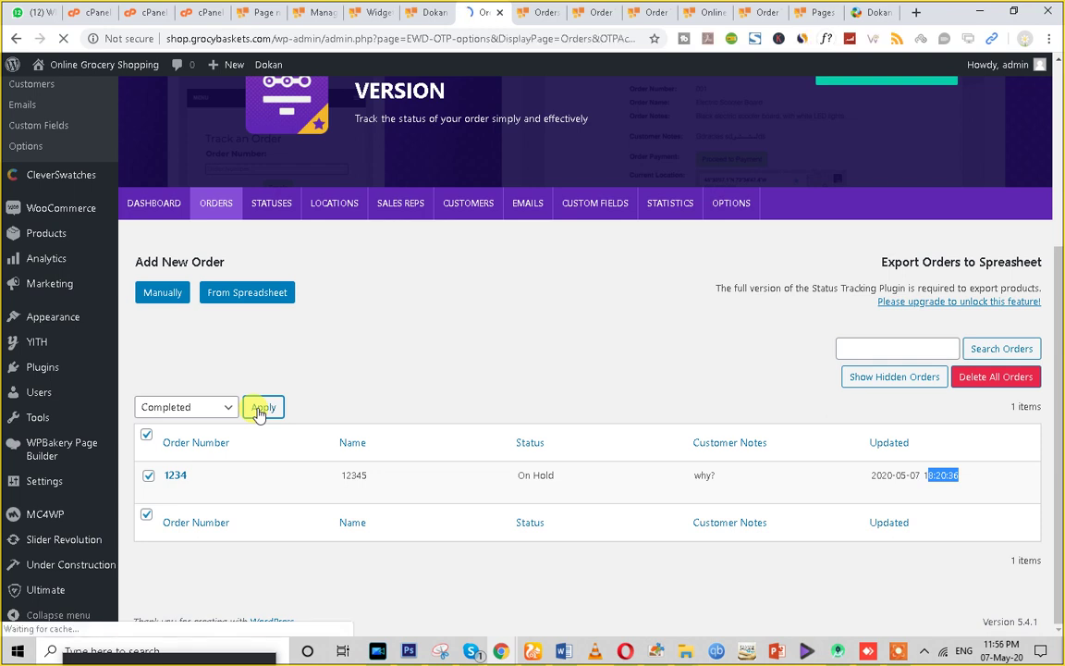
{"action": "scroll", "coordinate": [295, 435], "scroll_direction": "down", "scroll_amount": 3}
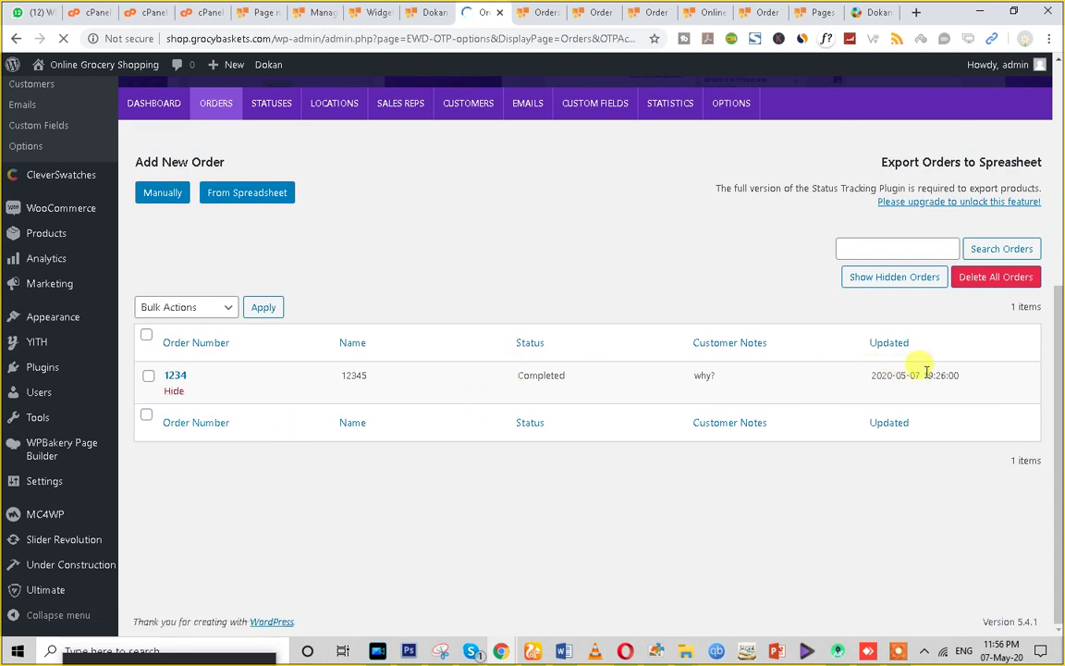
{"action": "left_click_drag", "start_coordinate": [924, 375], "coordinate": [982, 380]}
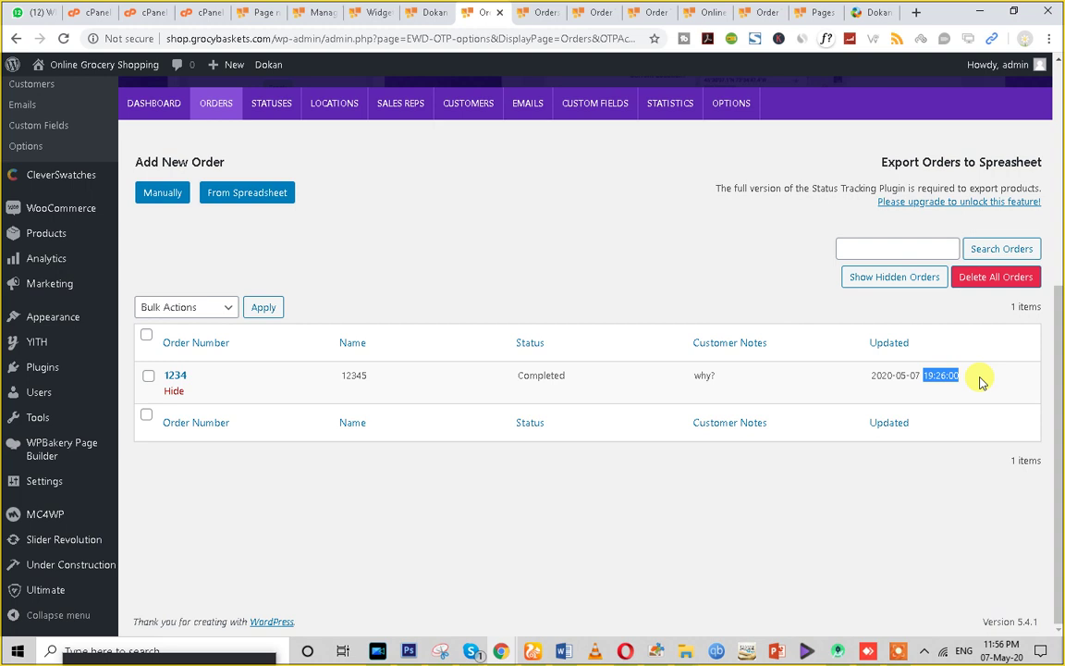
{"action": "left_click", "coordinate": [500, 651]}
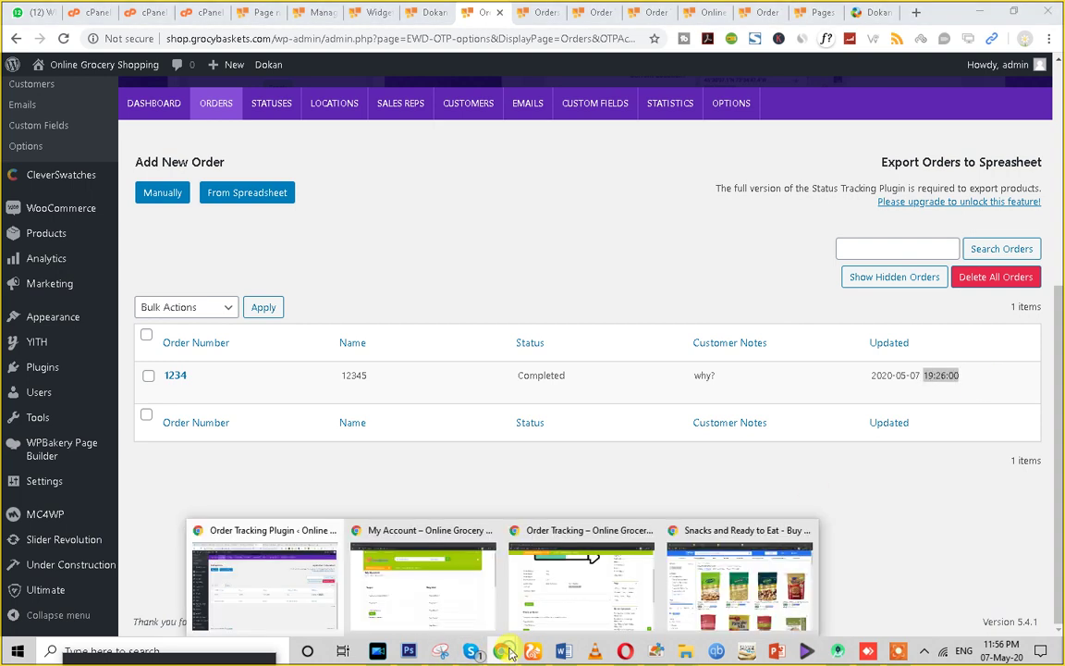
- Track order 1234 on the storefront Order Tracking page
{"action": "left_click", "coordinate": [568, 608]}
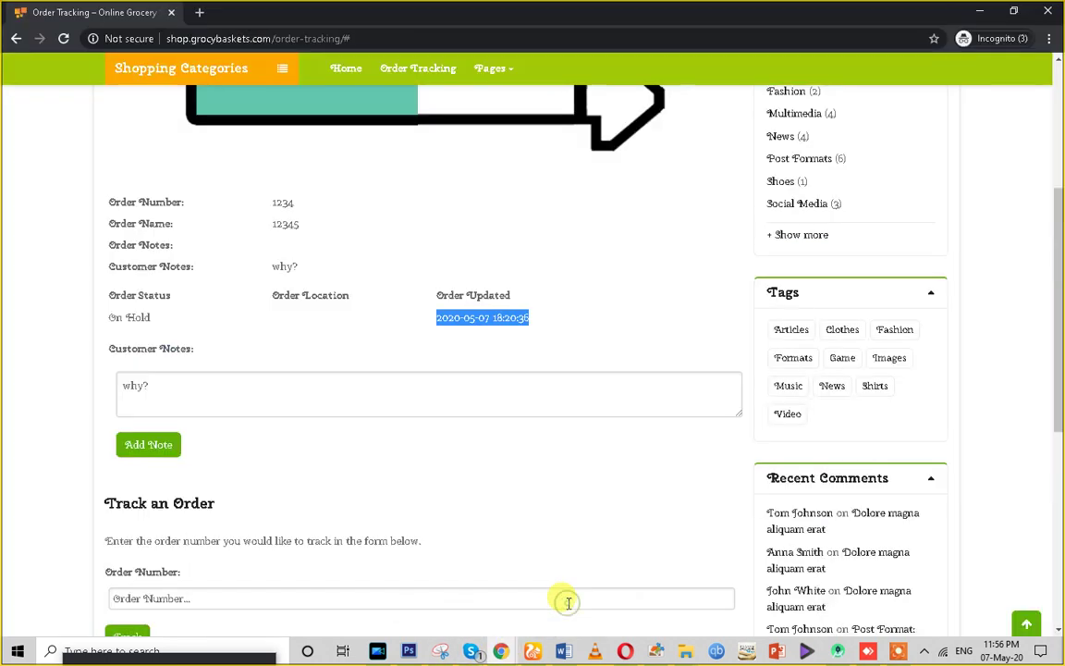
{"action": "scroll", "coordinate": [230, 499], "scroll_direction": "down", "scroll_amount": 2}
{"action": "left_click", "coordinate": [153, 450]}
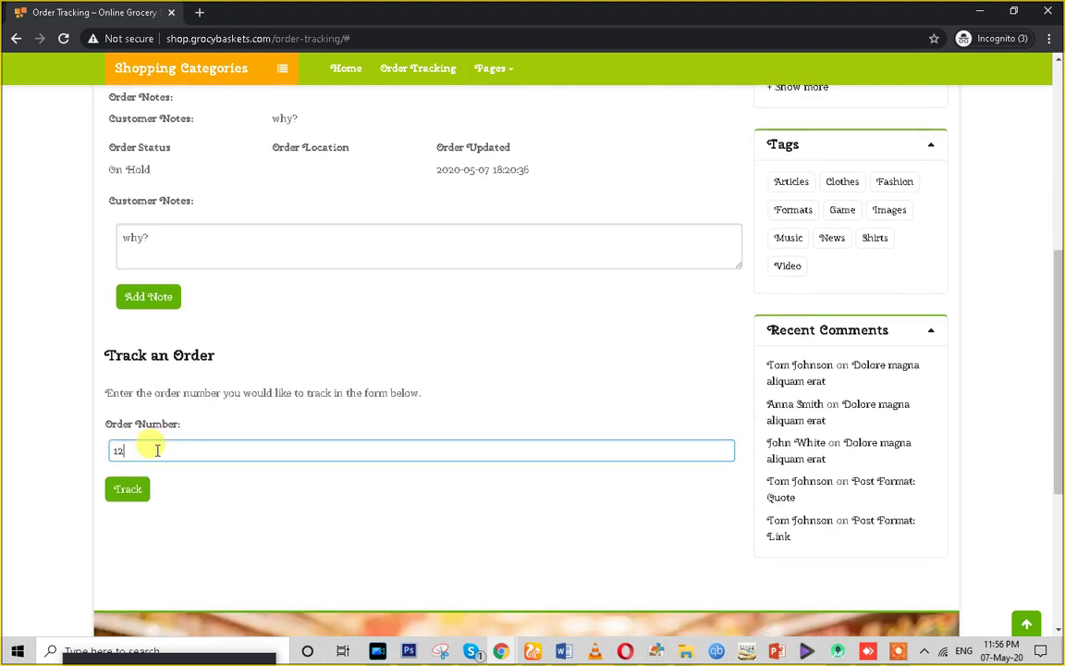
{"action": "left_click", "coordinate": [131, 497]}
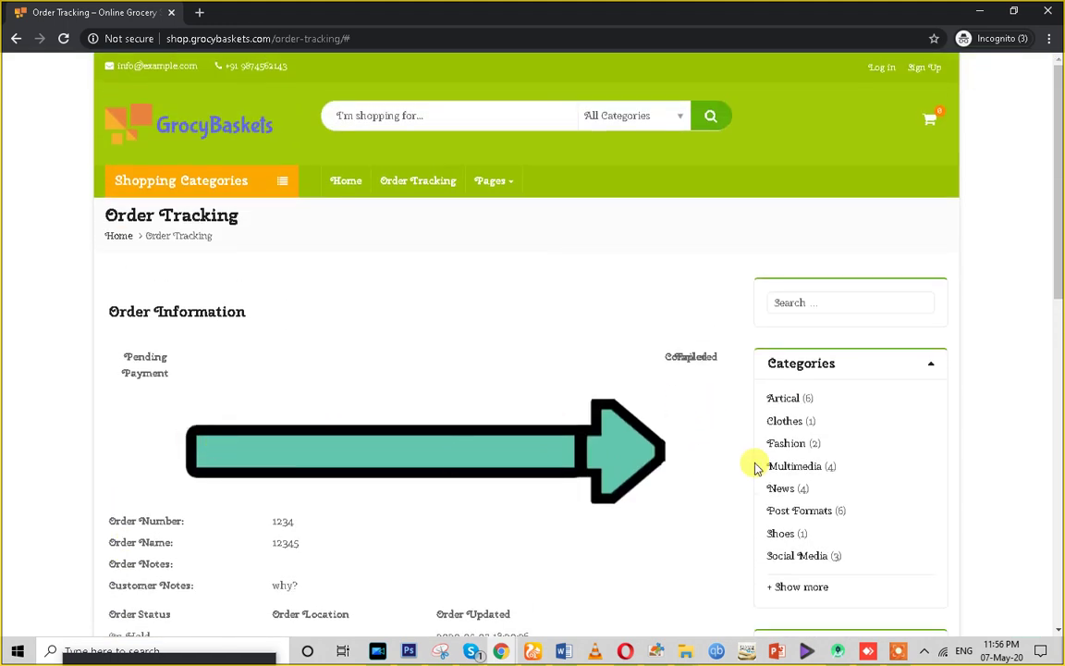
{"action": "scroll", "coordinate": [677, 475], "scroll_direction": "down", "scroll_amount": 4}
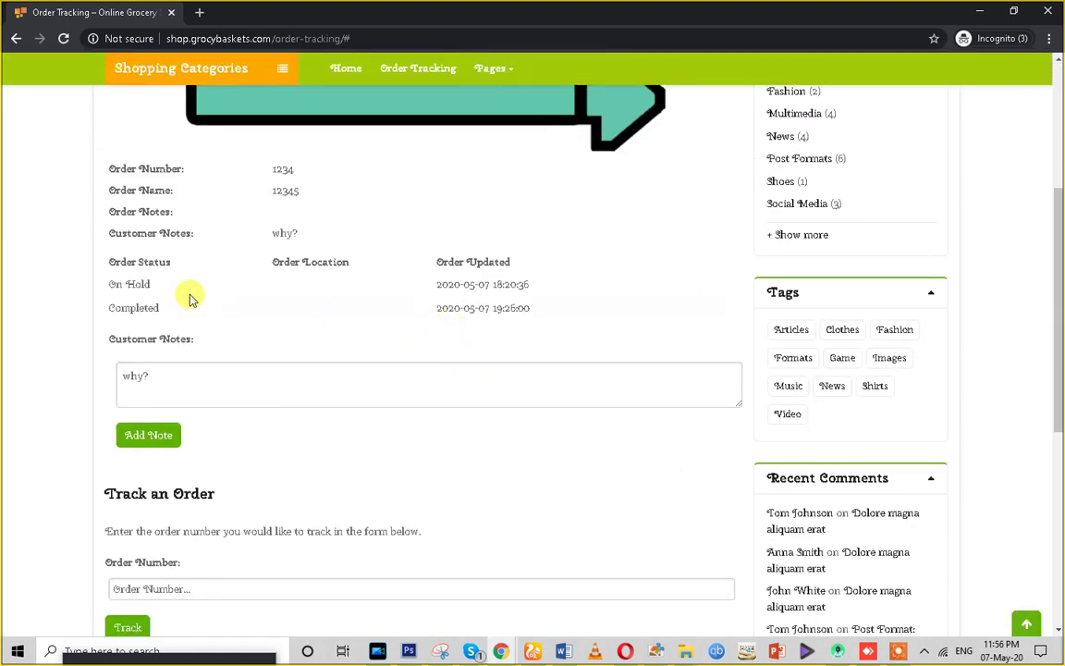
{"action": "left_click", "coordinate": [102, 282]}
{"action": "triple_click", "coordinate": [470, 289]}
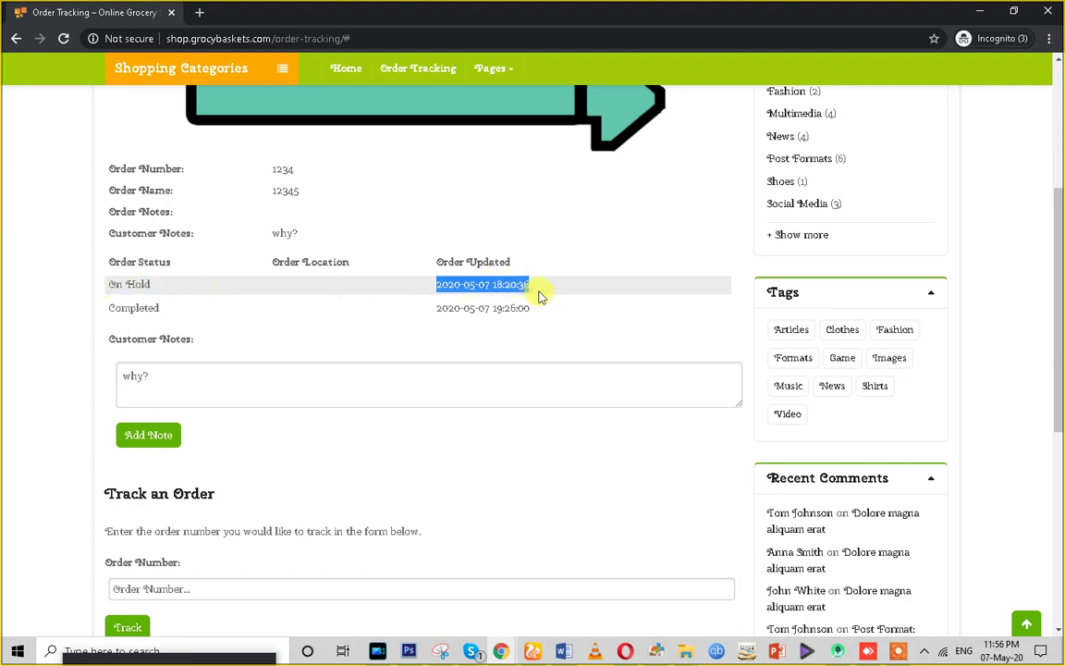
{"action": "left_click", "coordinate": [97, 308]}
{"action": "left_click_drag", "start_coordinate": [198, 314], "coordinate": [765, 280]}
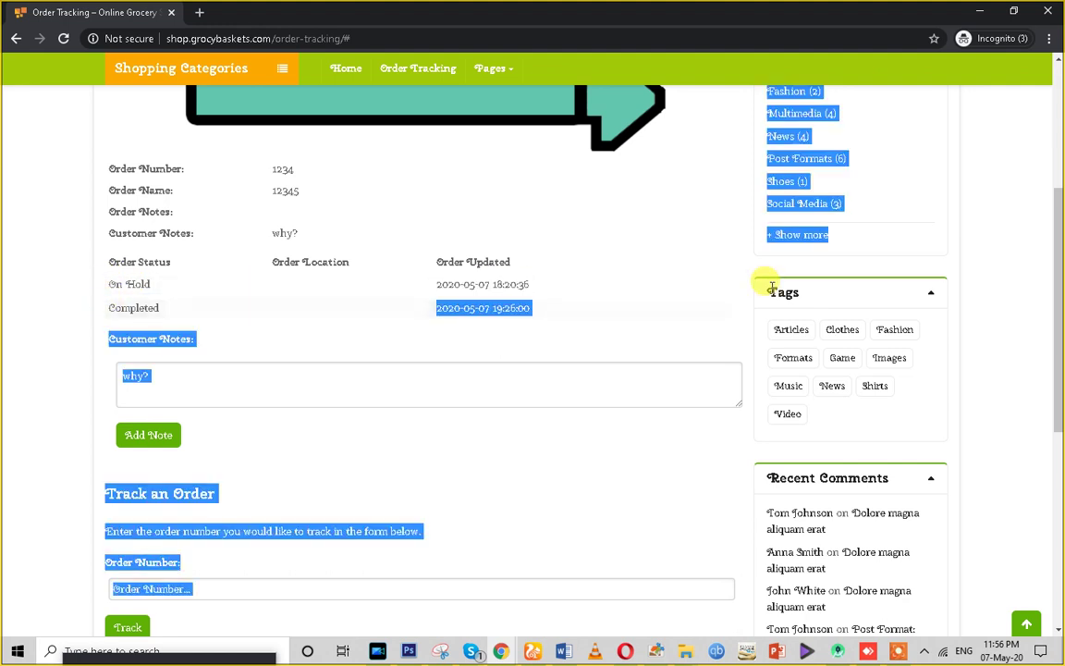
{"action": "left_click", "coordinate": [357, 321]}
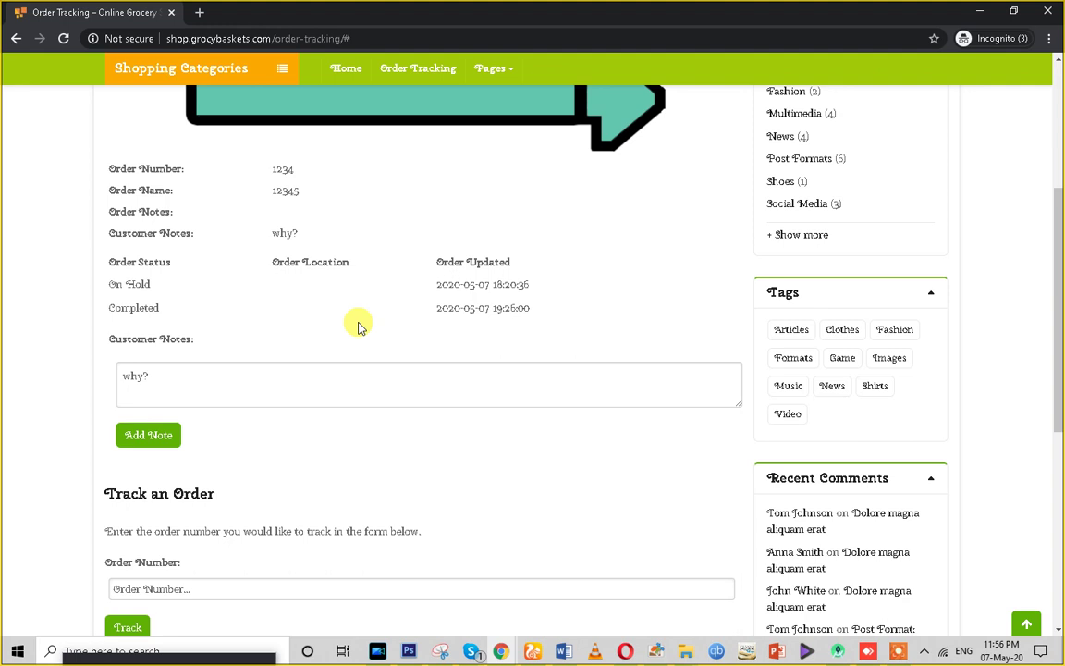
{"action": "scroll", "coordinate": [400, 421], "scroll_direction": "up", "scroll_amount": 3}
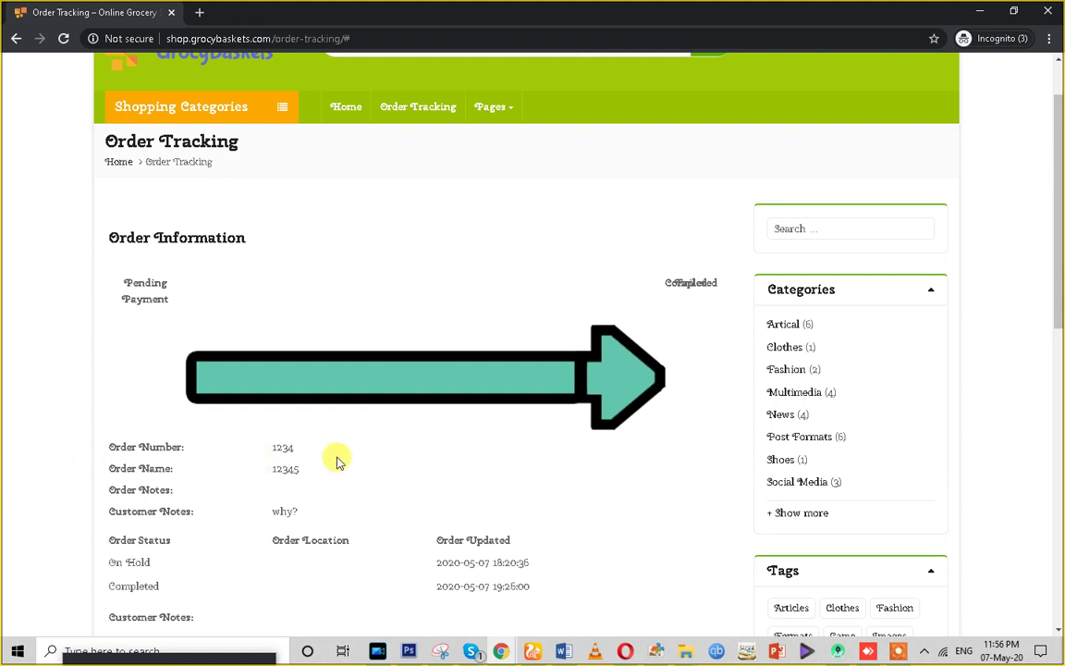
{"action": "scroll", "coordinate": [341, 459], "scroll_direction": "down", "scroll_amount": 2}
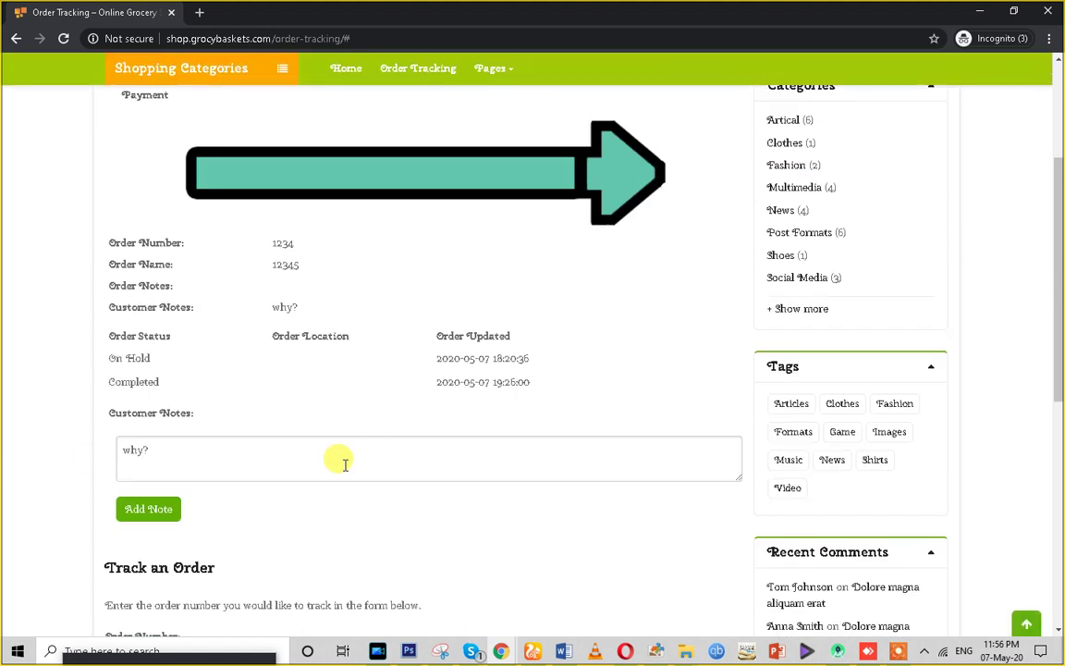
{"action": "mouse_move", "coordinate": [563, 650]}
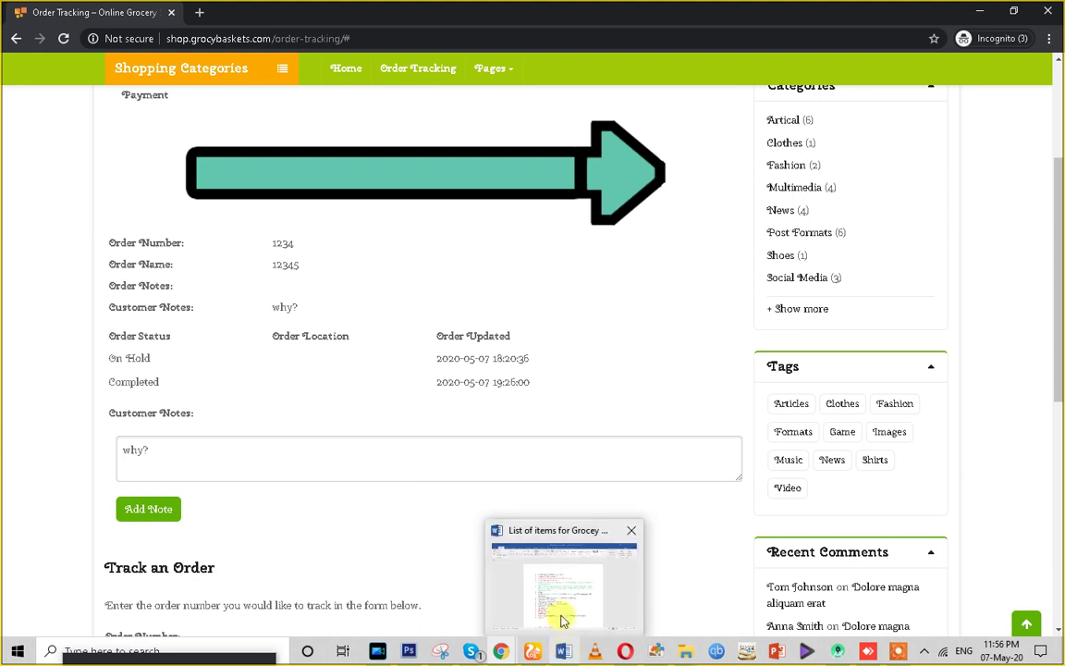
{"action": "left_click", "coordinate": [561, 619]}
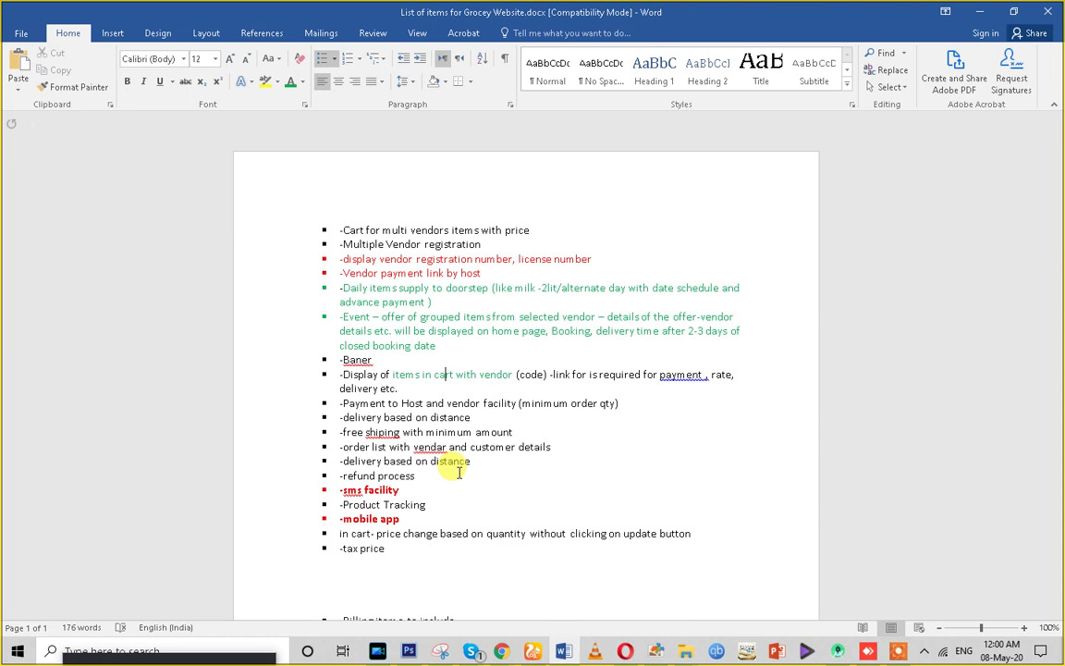
{"action": "triple_click", "coordinate": [481, 404]}
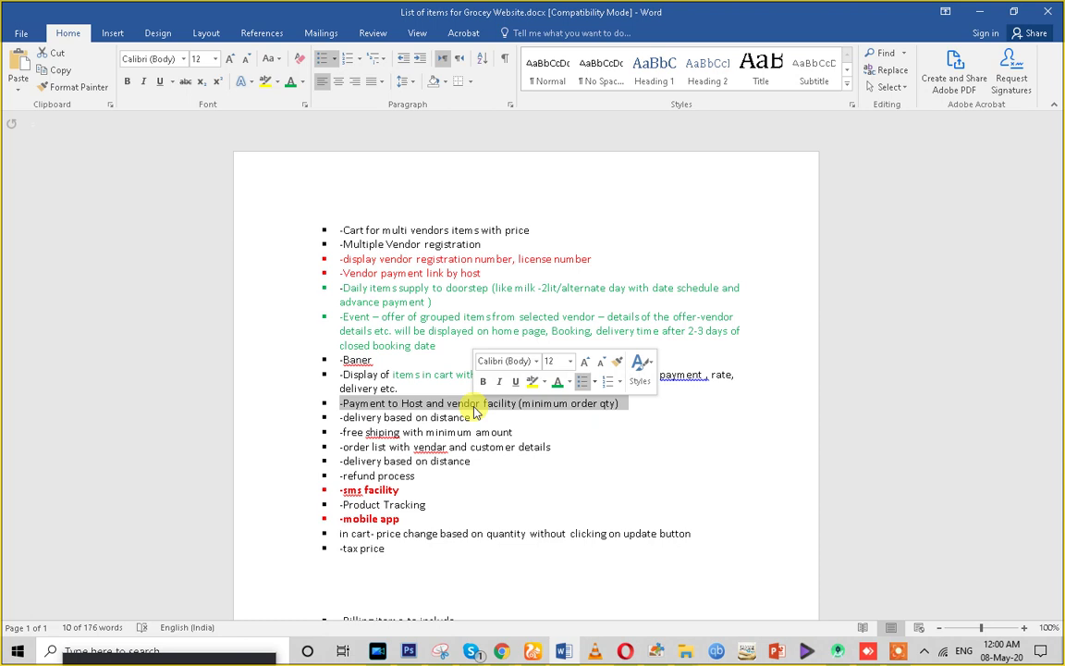
{"action": "double_click", "coordinate": [462, 404]}
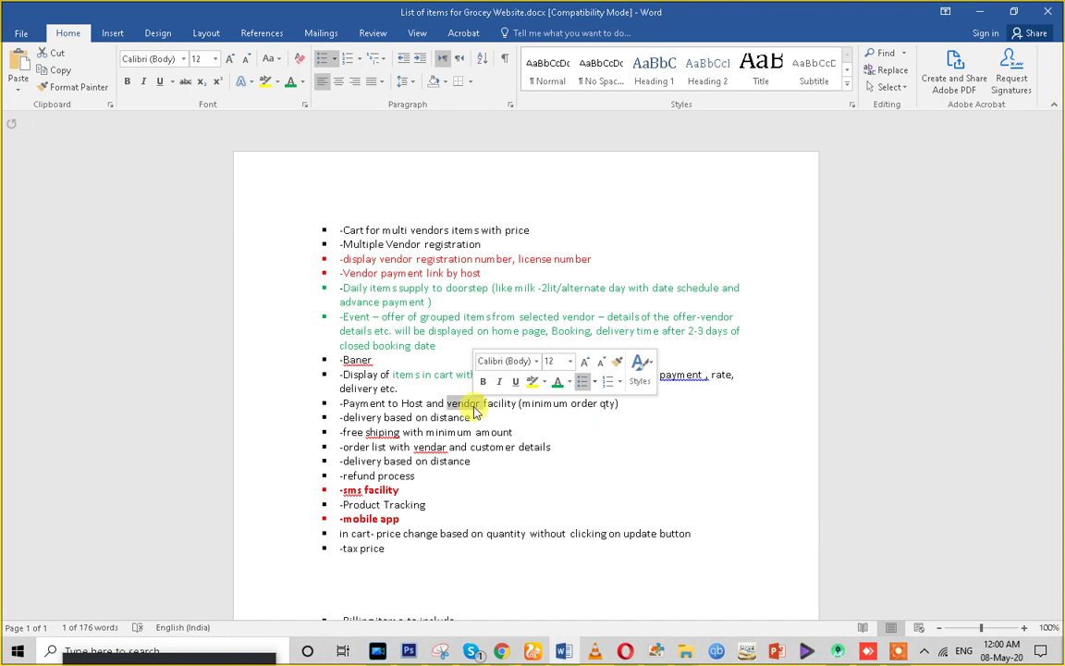
{"action": "left_click_drag", "start_coordinate": [338, 404], "coordinate": [508, 404]}
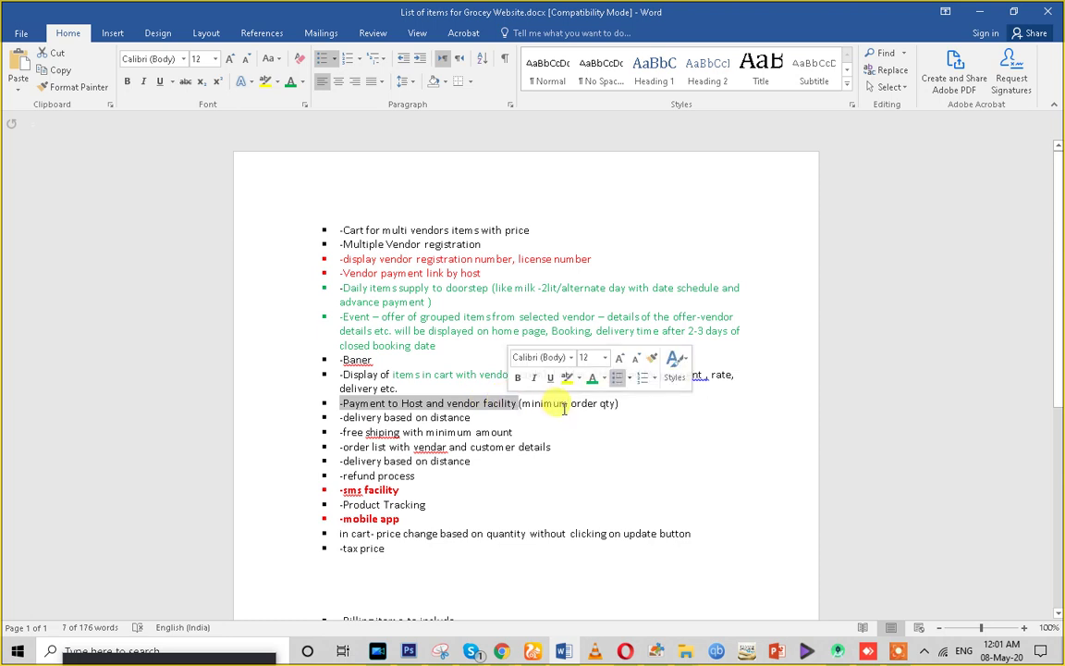
{"action": "double_click", "coordinate": [542, 403]}
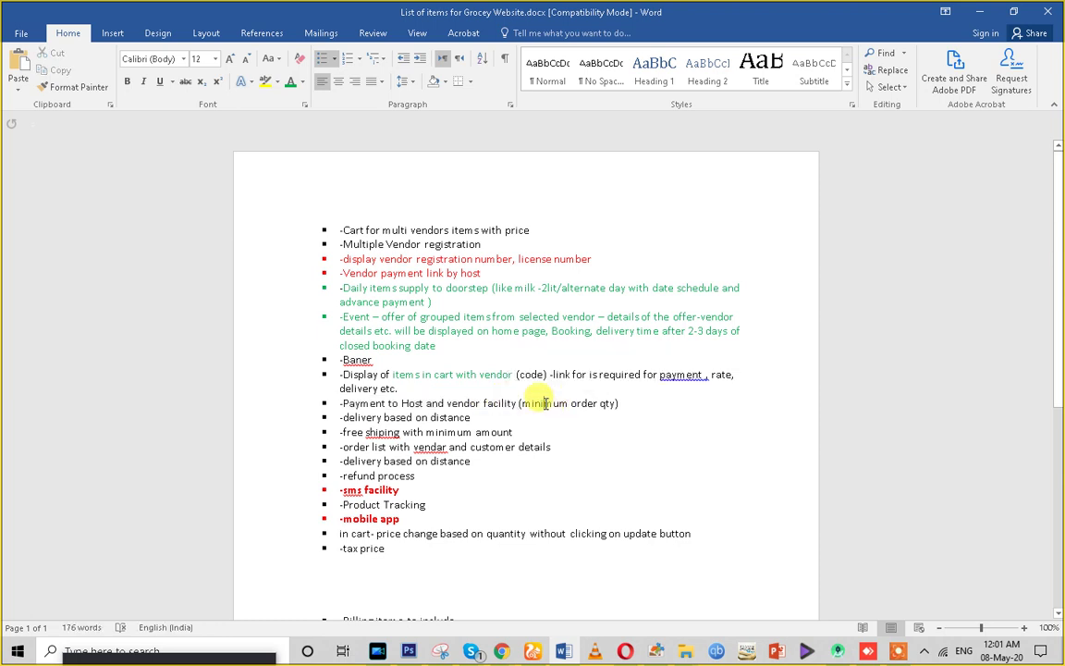
{"action": "triple_click", "coordinate": [388, 417]}
{"action": "double_click", "coordinate": [560, 403]}
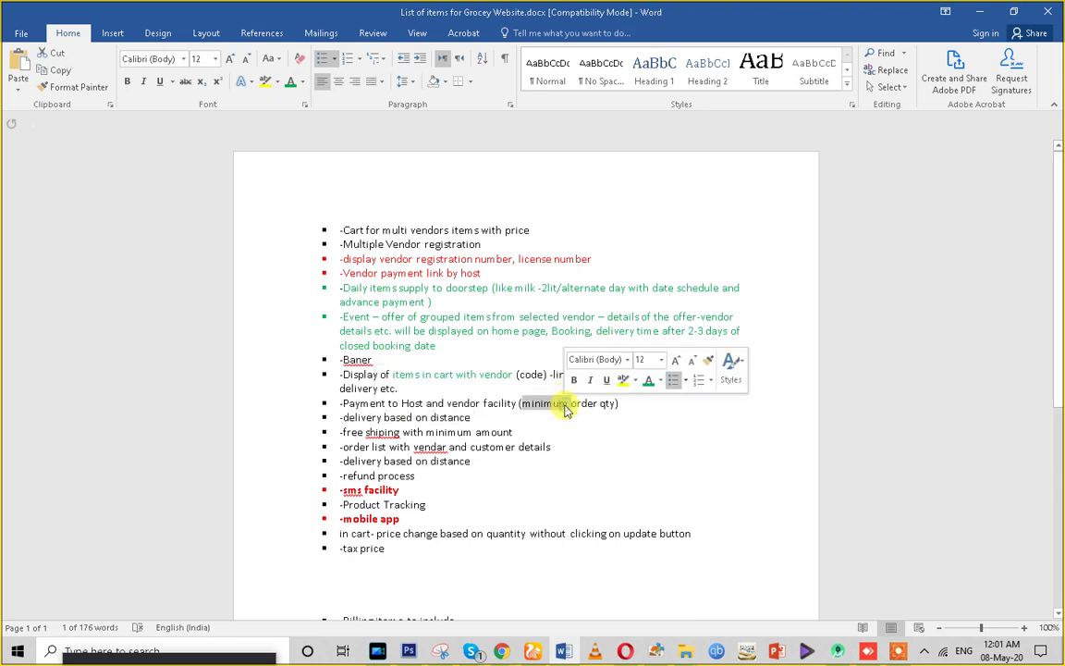
{"action": "mouse_move", "coordinate": [501, 653]}
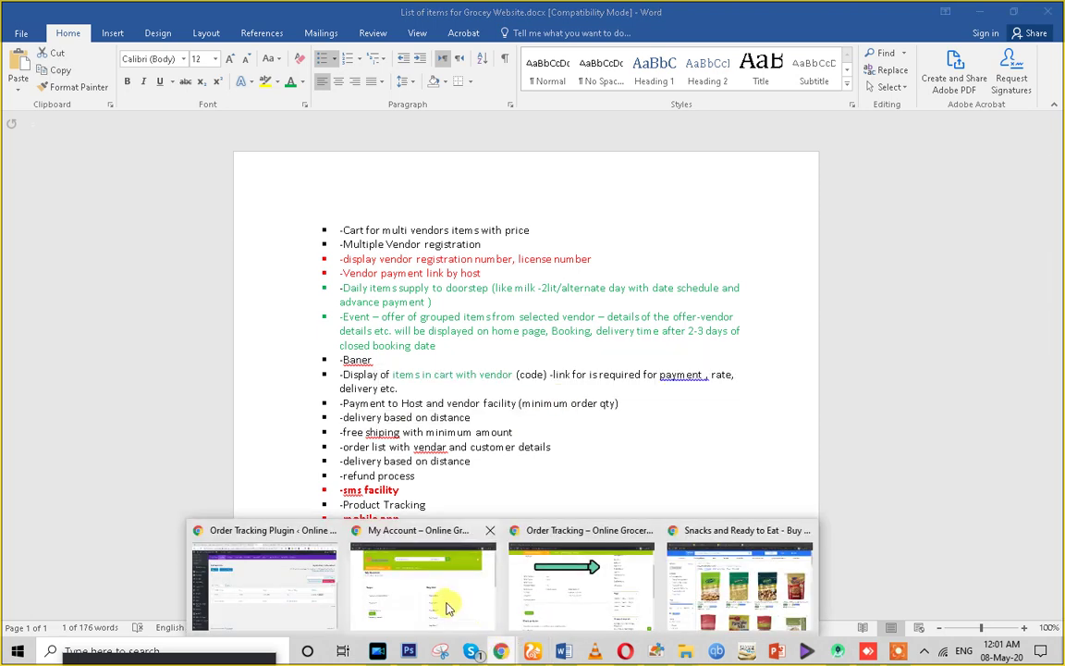
- In the admin window, open the Plugins list (18 installed) and go to Add New
{"action": "left_click", "coordinate": [448, 590]}
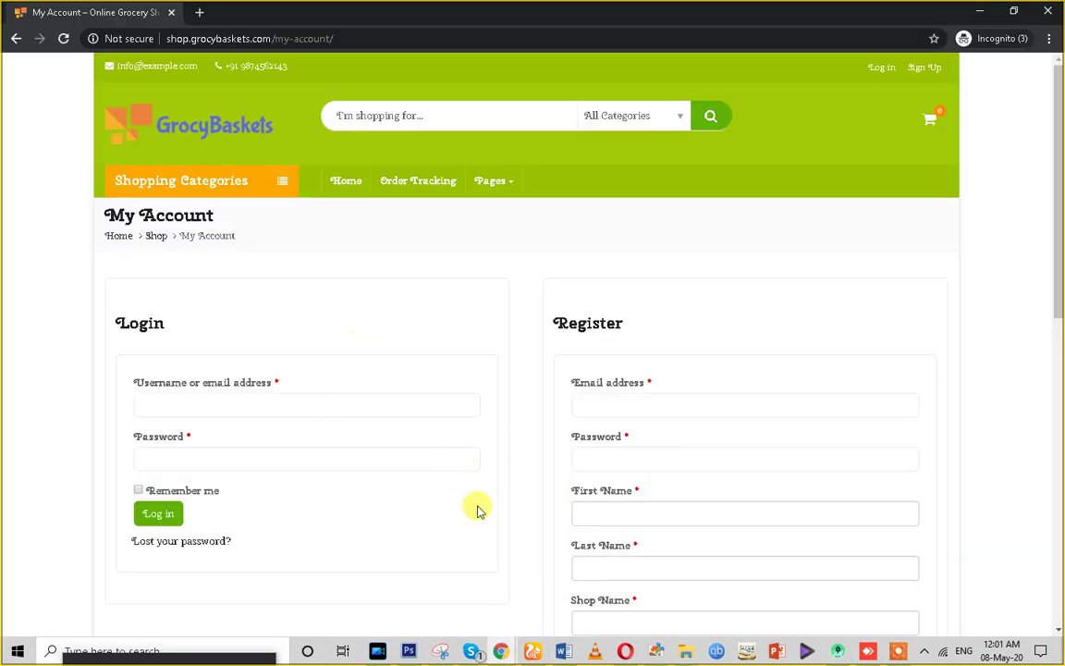
{"action": "mouse_move", "coordinate": [501, 652]}
{"action": "left_click", "coordinate": [305, 599]}
{"action": "scroll", "coordinate": [63, 411], "scroll_direction": "up", "scroll_amount": 3}
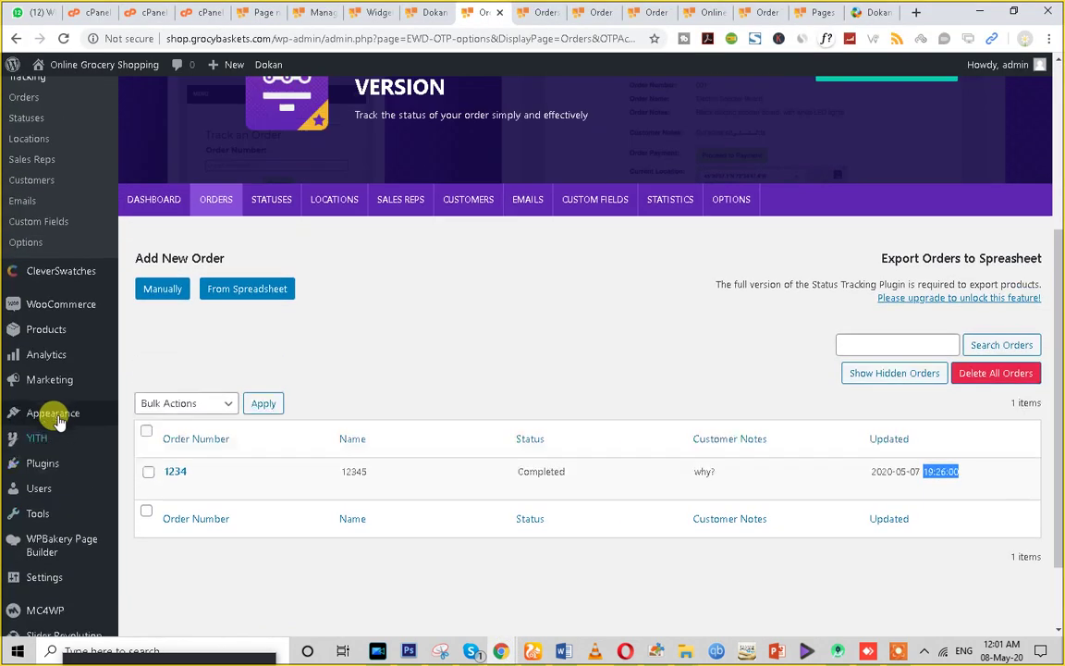
{"action": "scroll", "coordinate": [49, 441], "scroll_direction": "down", "scroll_amount": 2}
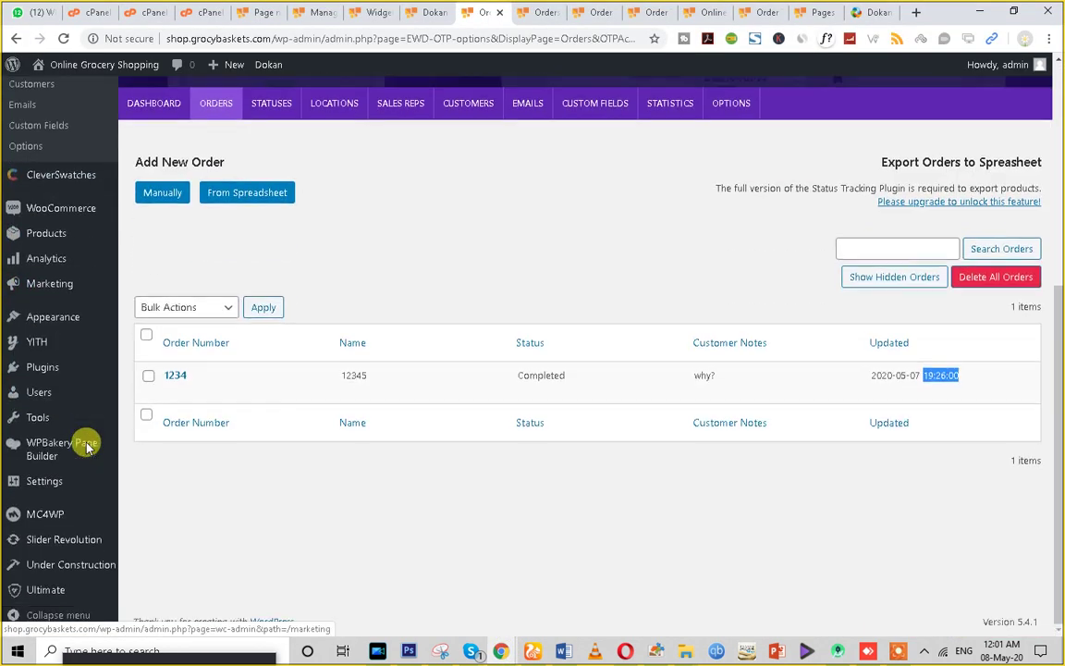
{"action": "left_click", "coordinate": [45, 368]}
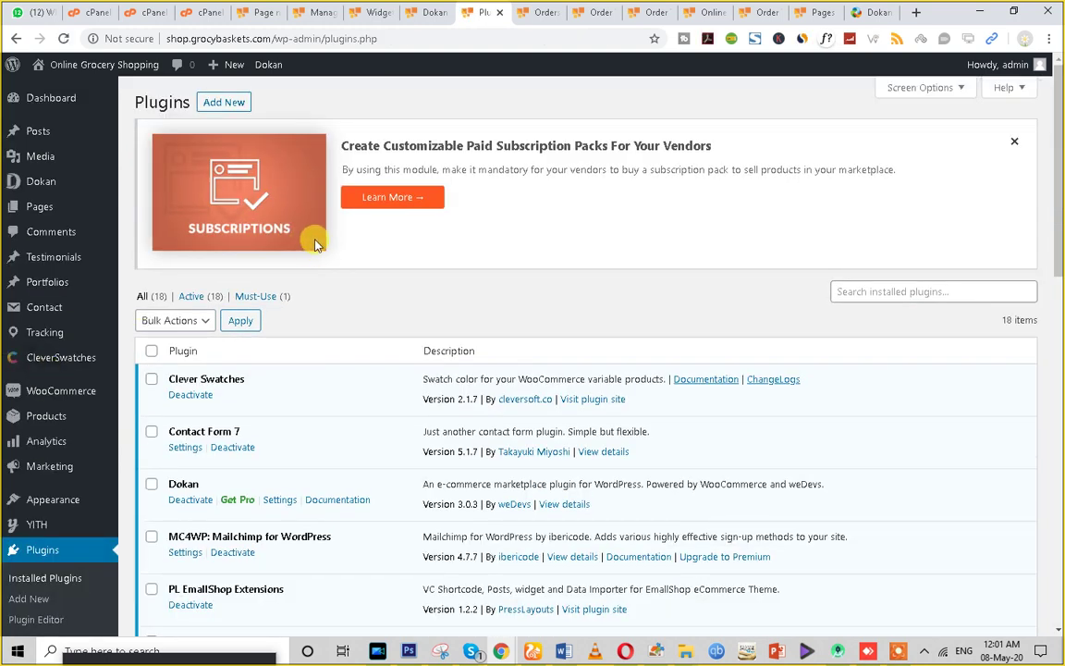
{"action": "left_click", "coordinate": [229, 105]}
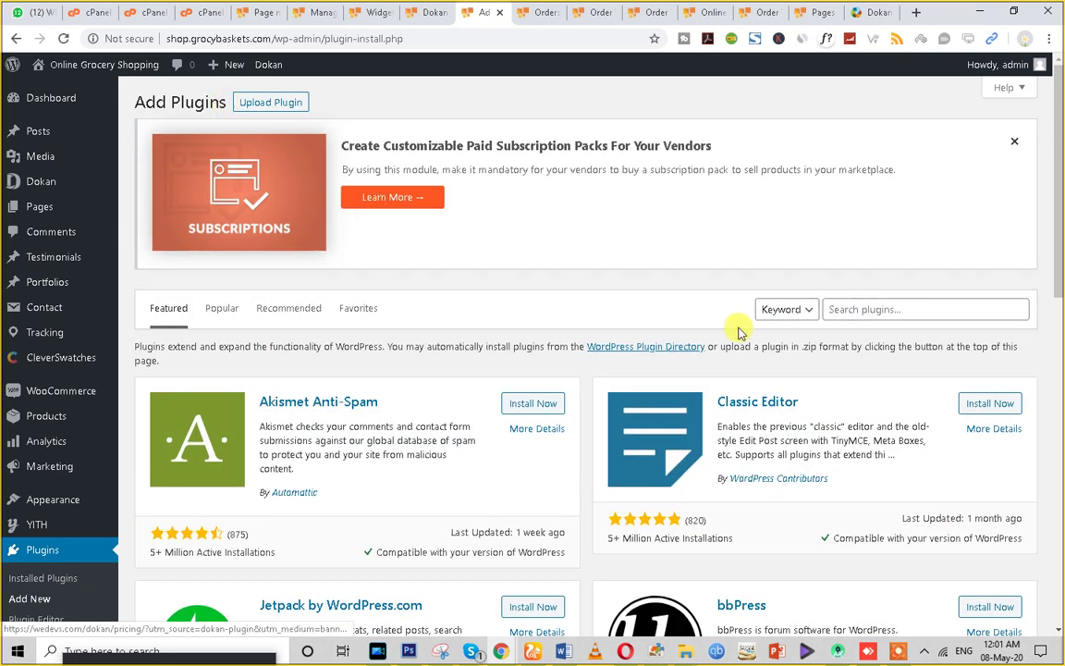
- Search plugins for 'minimum order', then install and activate the Min Max Amount Quantity plugin
{"action": "left_click", "coordinate": [841, 309]}
{"action": "left_click", "coordinate": [842, 309]}
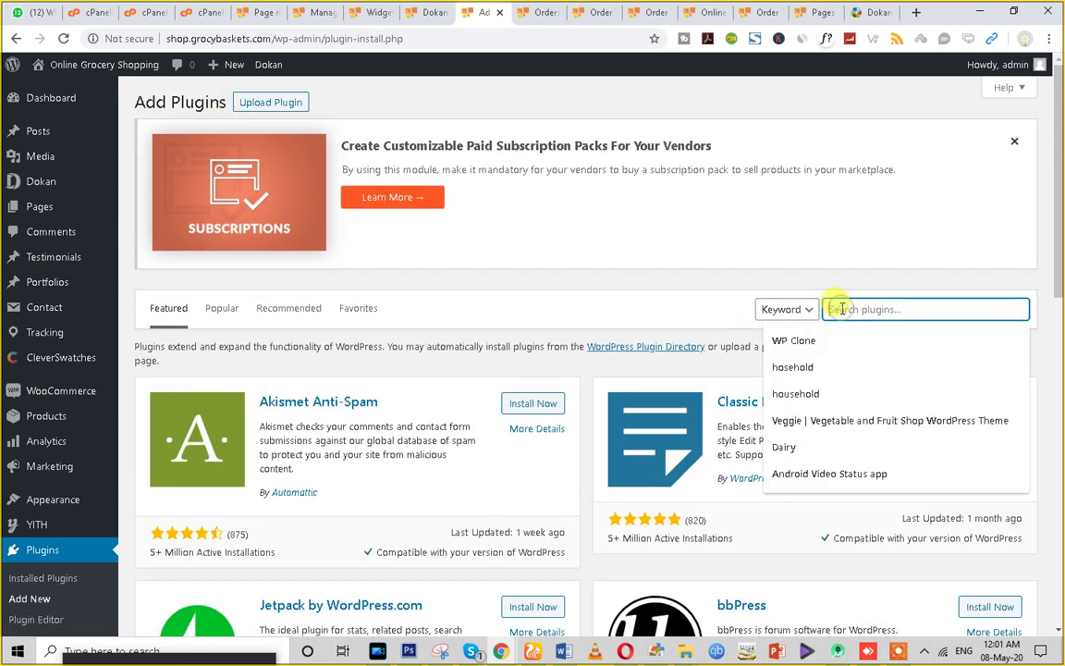
{"action": "type", "text": "mi"}
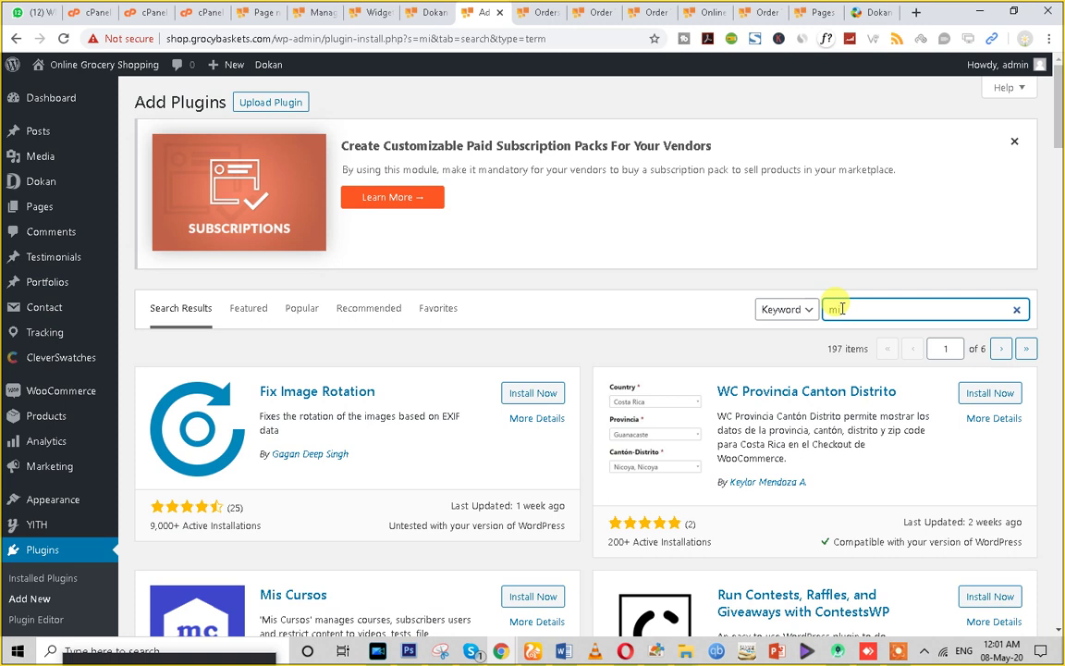
{"action": "key", "text": "BackSpace"}
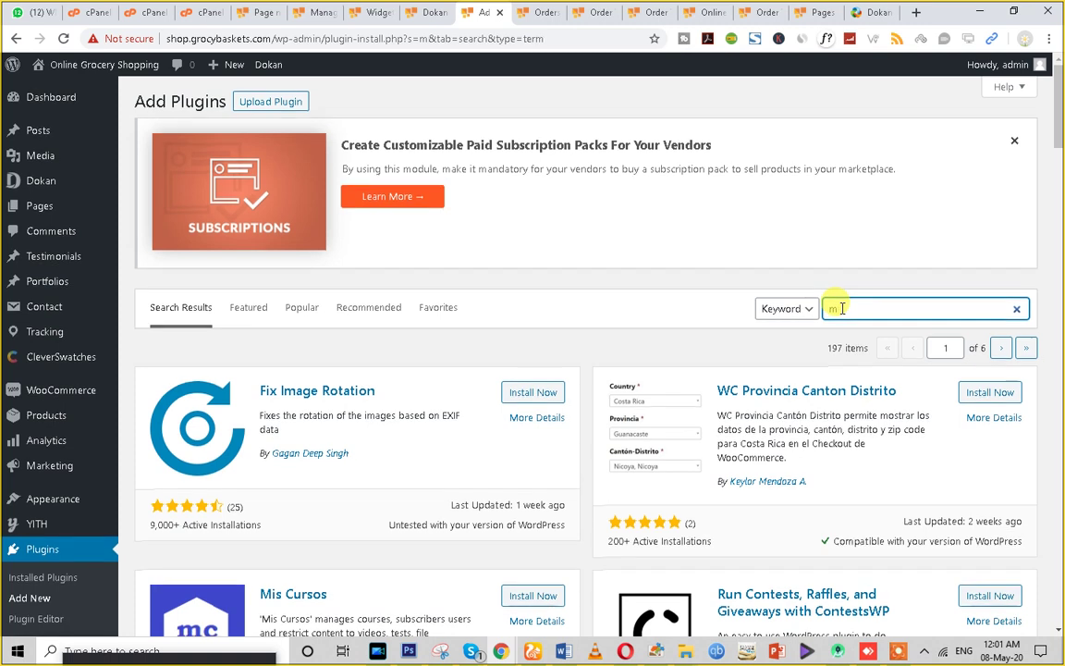
{"action": "type", "text": "inimum "}
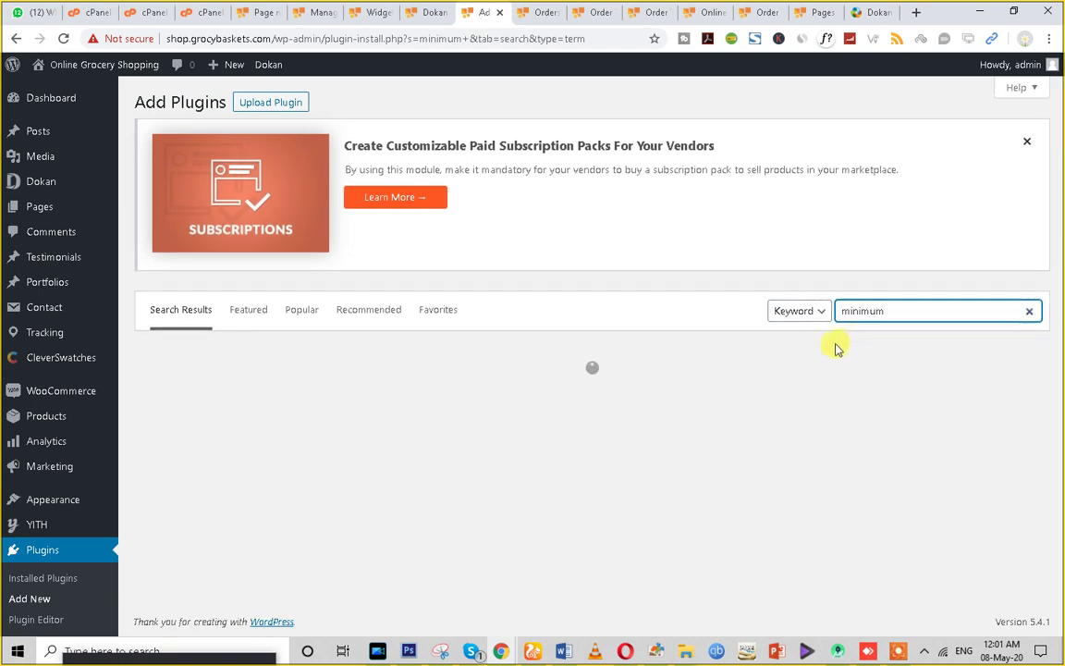
{"action": "type", "text": " order"}
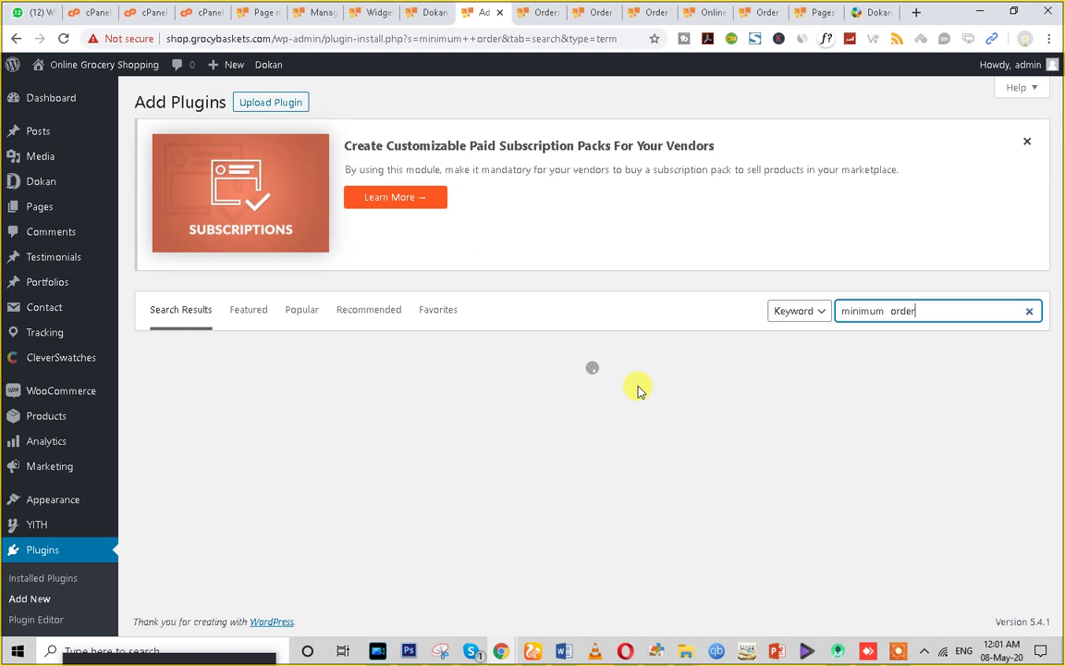
{"action": "scroll", "coordinate": [638, 393], "scroll_direction": "down", "scroll_amount": 1}
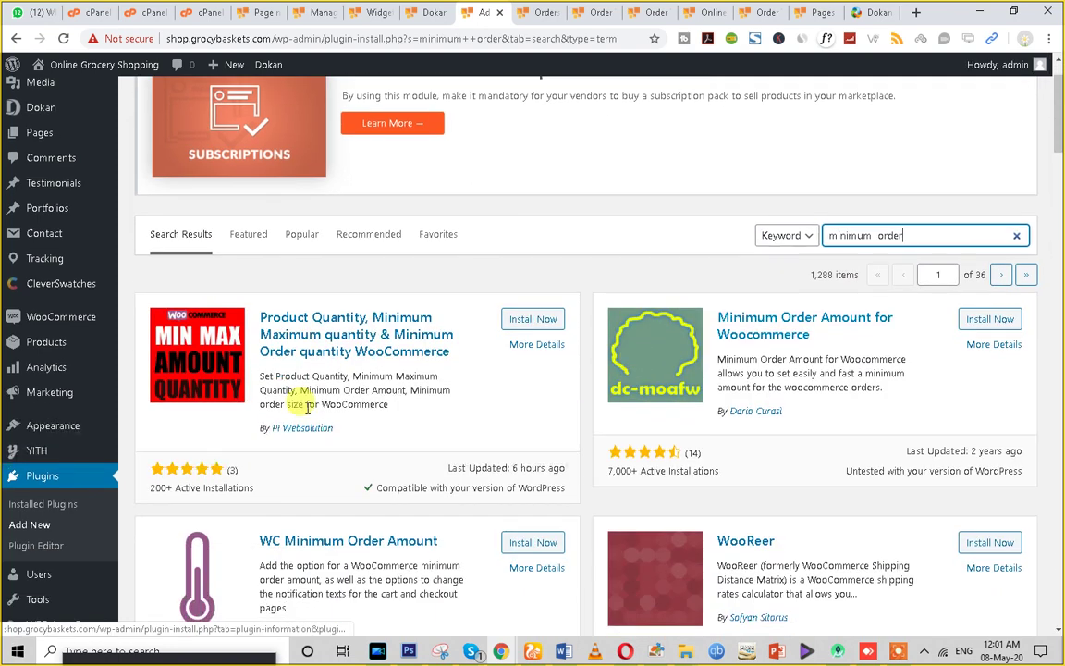
{"action": "left_click", "coordinate": [526, 319]}
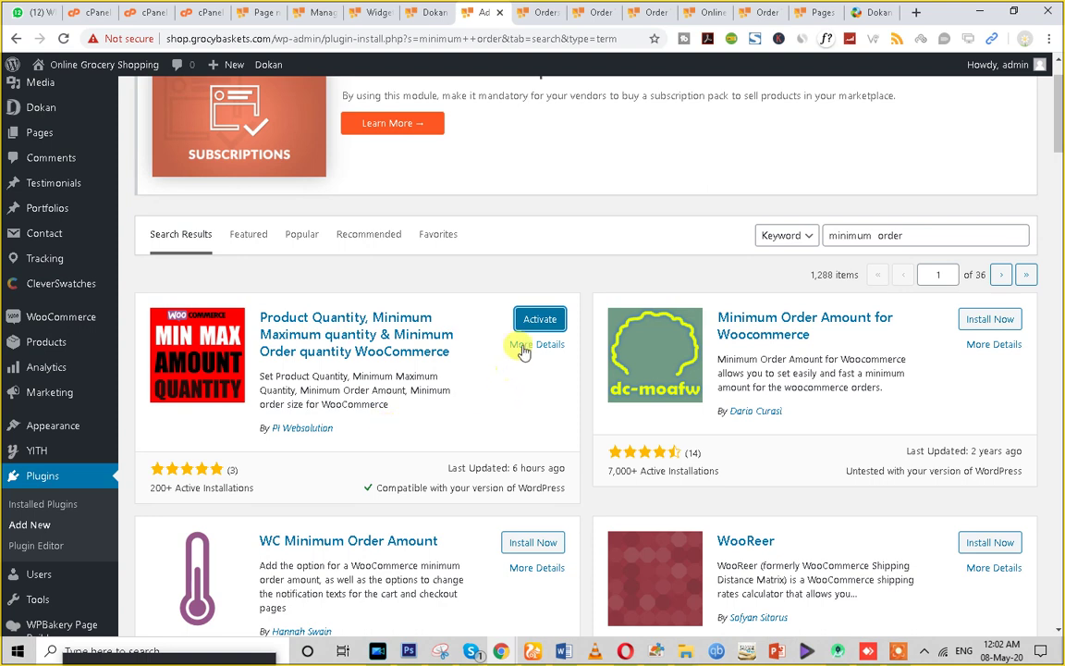
{"action": "left_click", "coordinate": [539, 319]}
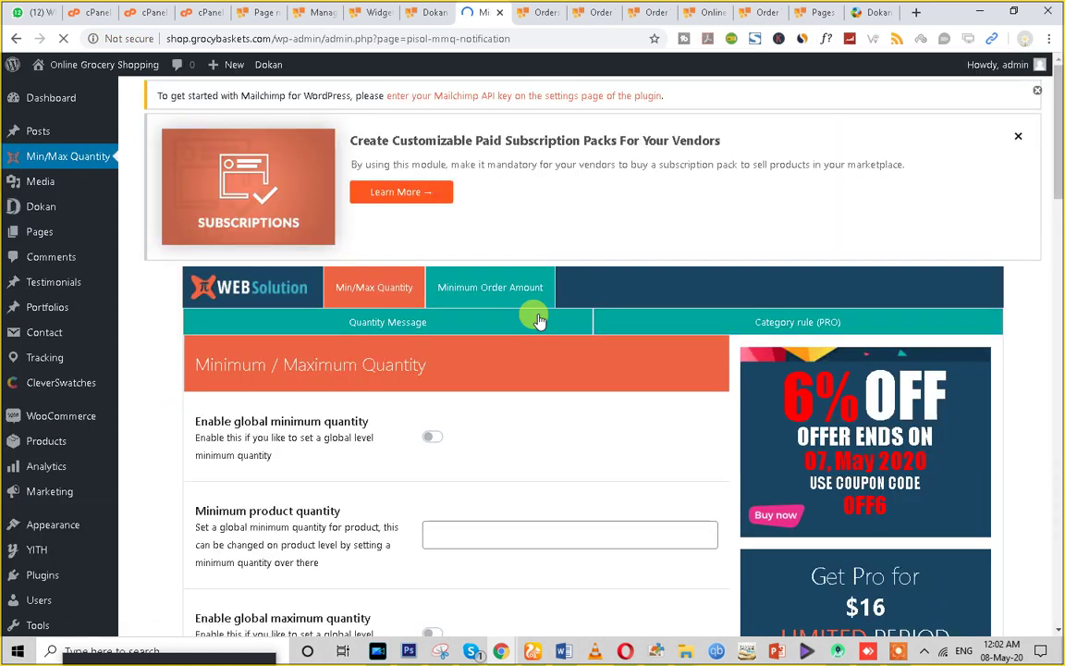
- Open the plugin's Minimum Order Amount settings tab
{"action": "scroll", "coordinate": [539, 320], "scroll_direction": "down", "scroll_amount": 1}
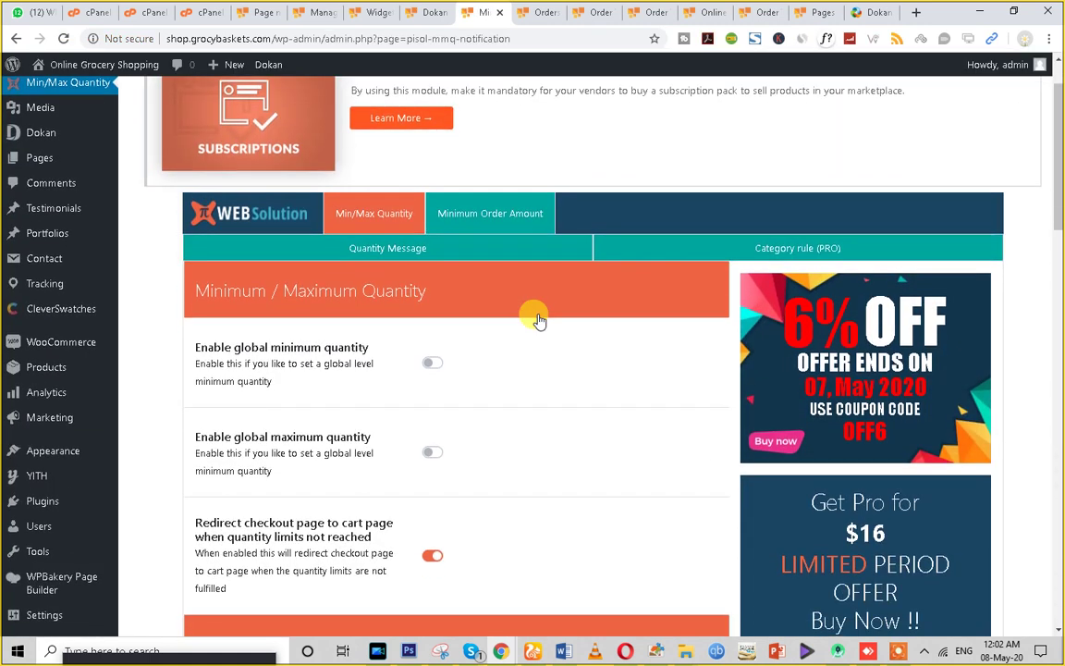
{"action": "scroll", "coordinate": [539, 320], "scroll_direction": "down", "scroll_amount": 2}
{"action": "scroll", "coordinate": [539, 320], "scroll_direction": "up", "scroll_amount": 2}
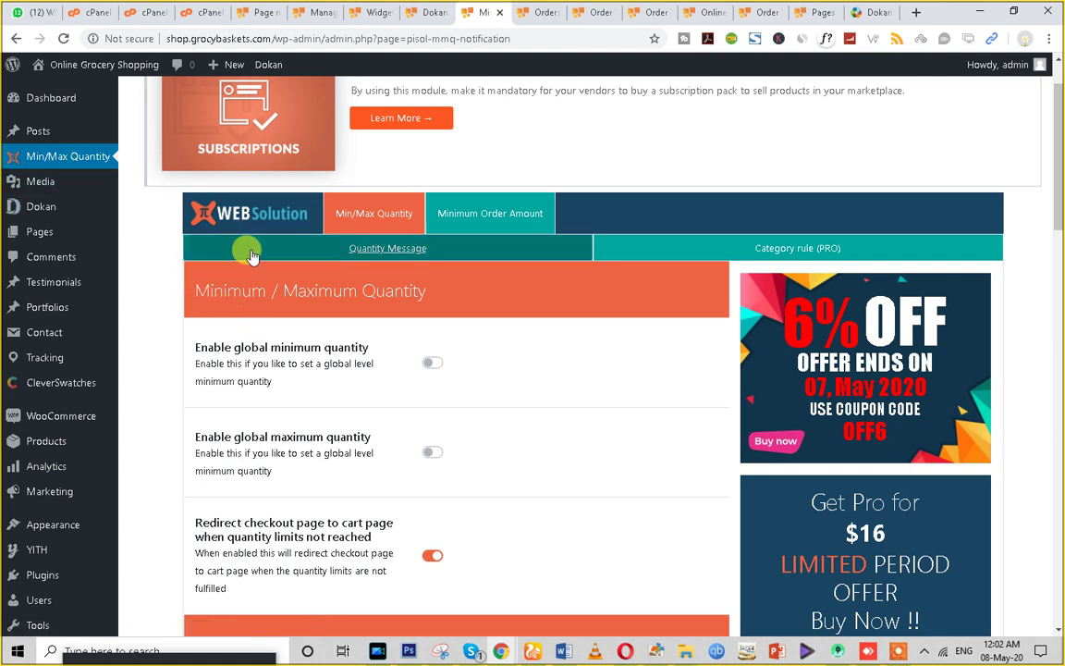
{"action": "left_click", "coordinate": [497, 221]}
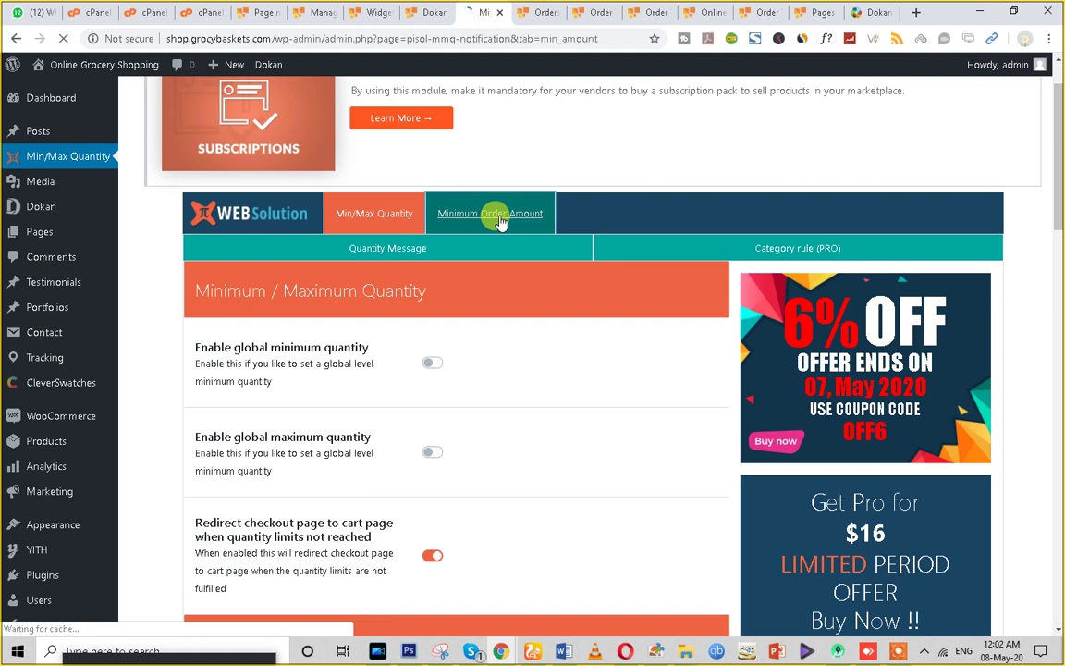
- Enable the minimum amount restriction with a 200 minimum and save the options
{"action": "scroll", "coordinate": [448, 444], "scroll_direction": "down", "scroll_amount": 3}
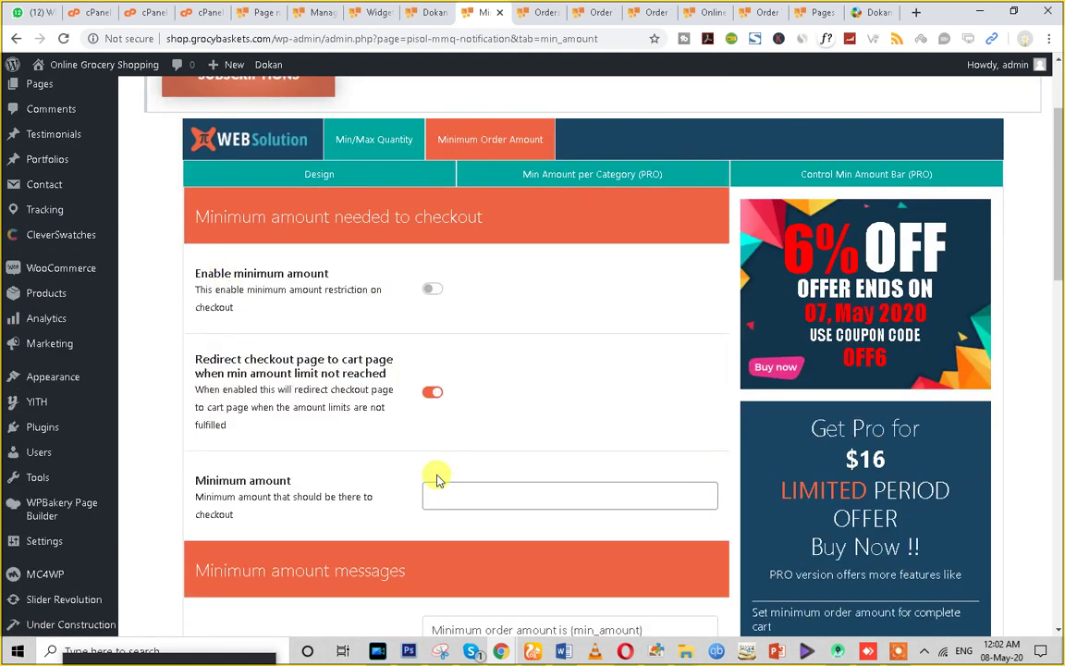
{"action": "left_click", "coordinate": [447, 498]}
{"action": "left_click", "coordinate": [431, 289]}
{"action": "left_click", "coordinate": [470, 499]}
{"action": "type", "text": "200"}
{"action": "scroll", "coordinate": [470, 499], "scroll_direction": "down", "scroll_amount": 7}
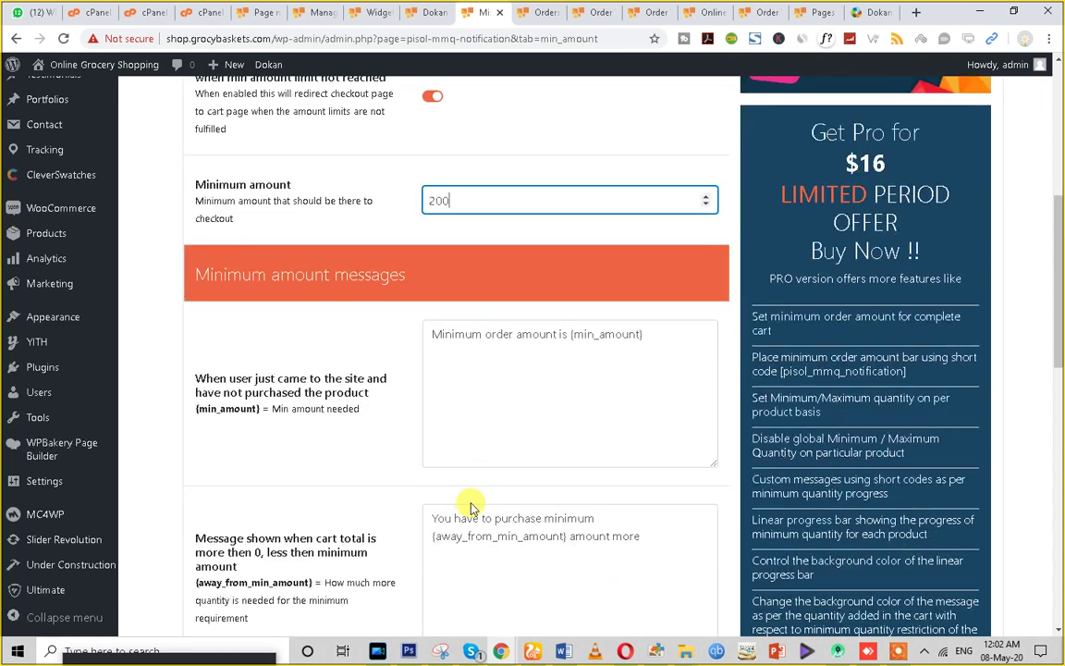
{"action": "scroll", "coordinate": [470, 502], "scroll_direction": "up", "scroll_amount": 3}
{"action": "left_click", "coordinate": [483, 274]}
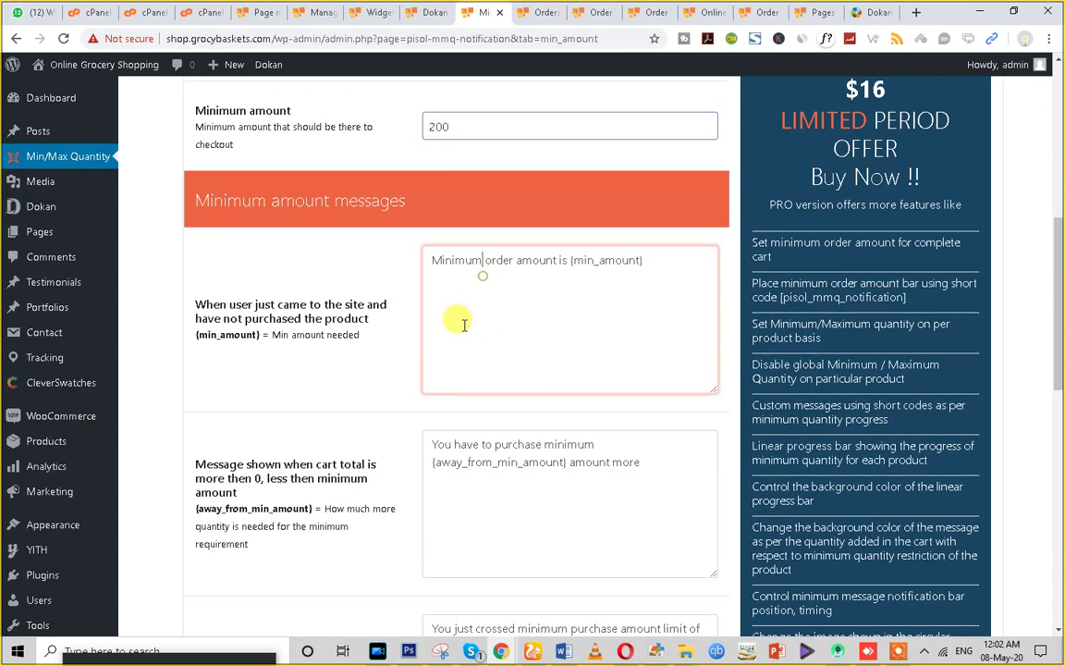
{"action": "scroll", "coordinate": [351, 483], "scroll_direction": "down", "scroll_amount": 15}
{"action": "left_click", "coordinate": [239, 570]}
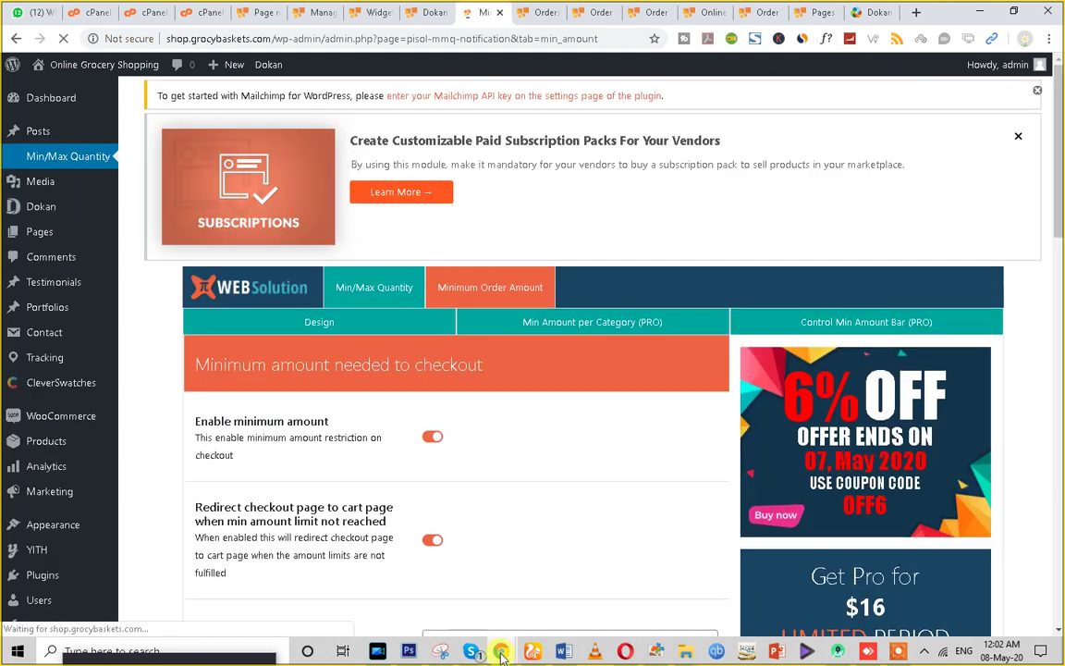
- Reload the storefront and check the ₹200.00 minimum order amount banner
{"action": "mouse_move", "coordinate": [500, 651]}
{"action": "left_click", "coordinate": [559, 601]}
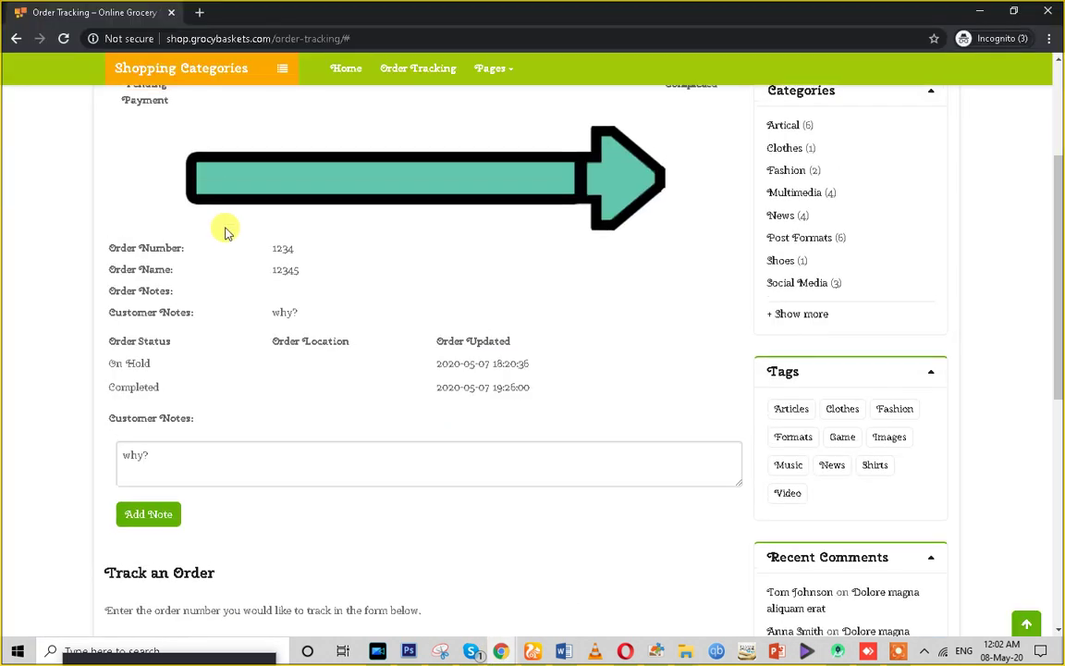
{"action": "scroll", "coordinate": [226, 230], "scroll_direction": "up", "scroll_amount": 5}
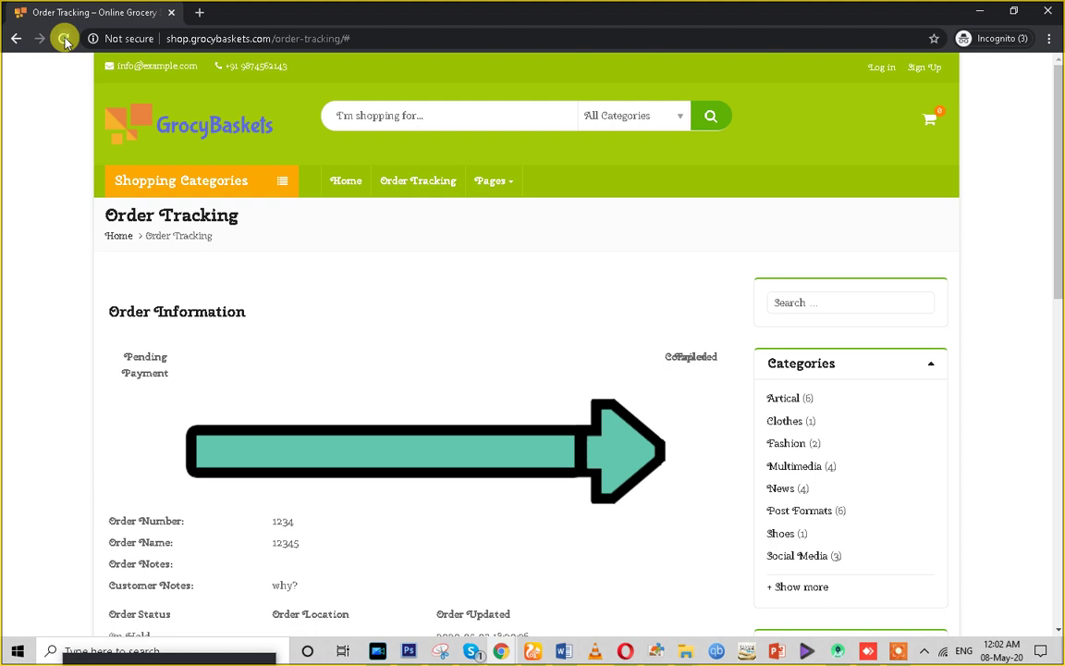
{"action": "left_click", "coordinate": [63, 38]}
{"action": "left_click", "coordinate": [591, 153]}
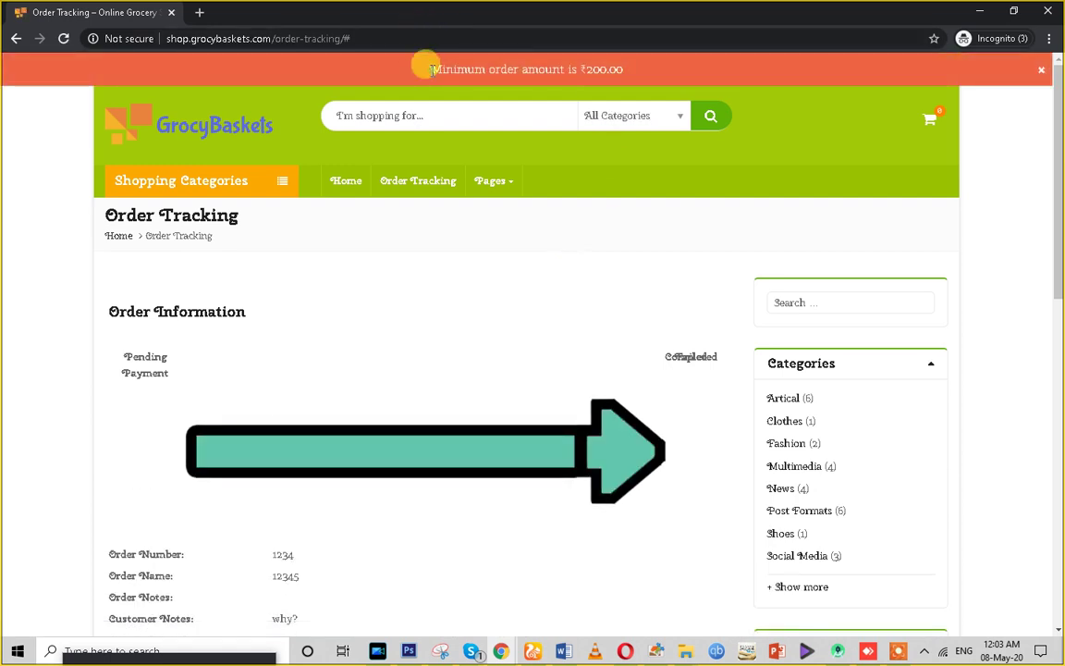
{"action": "left_click_drag", "start_coordinate": [430, 70], "coordinate": [679, 57]}
{"action": "triple_click", "coordinate": [581, 67]}
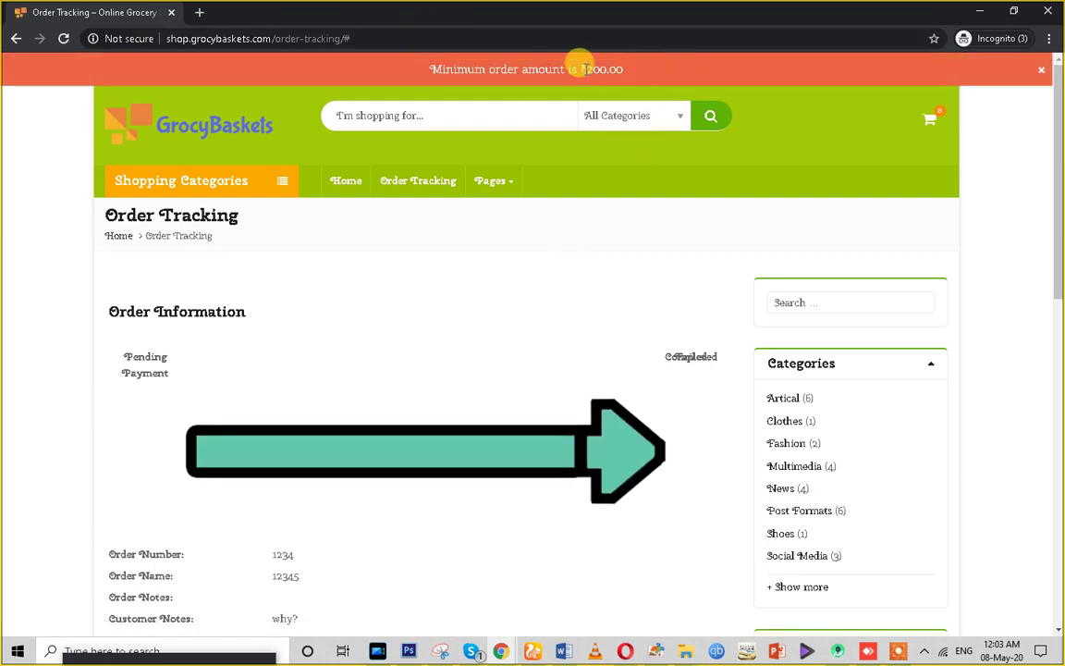
{"action": "triple_click", "coordinate": [597, 67]}
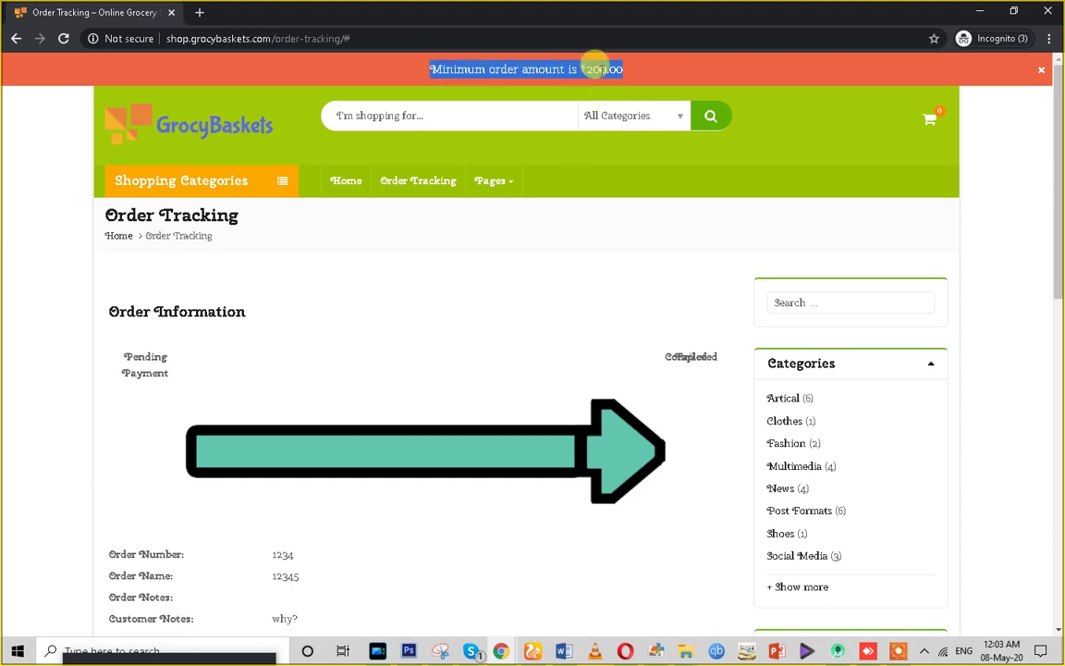
{"action": "double_click", "coordinate": [597, 67]}
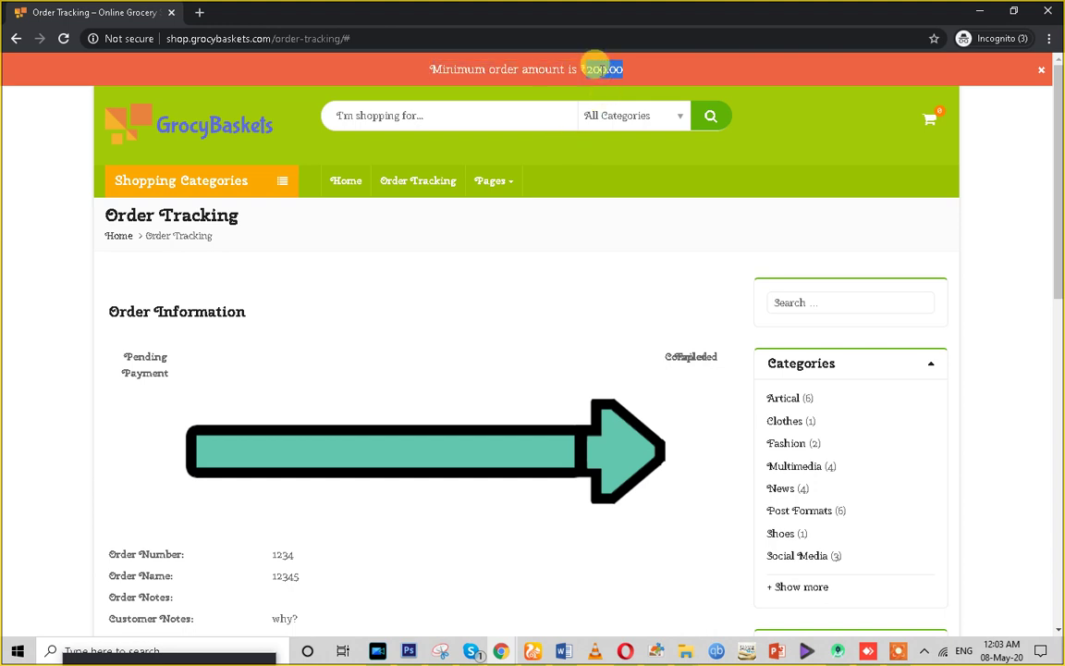
- Add the chicken (₹148.00) to the cart from the home page and view the cart
{"action": "left_click", "coordinate": [793, 422]}
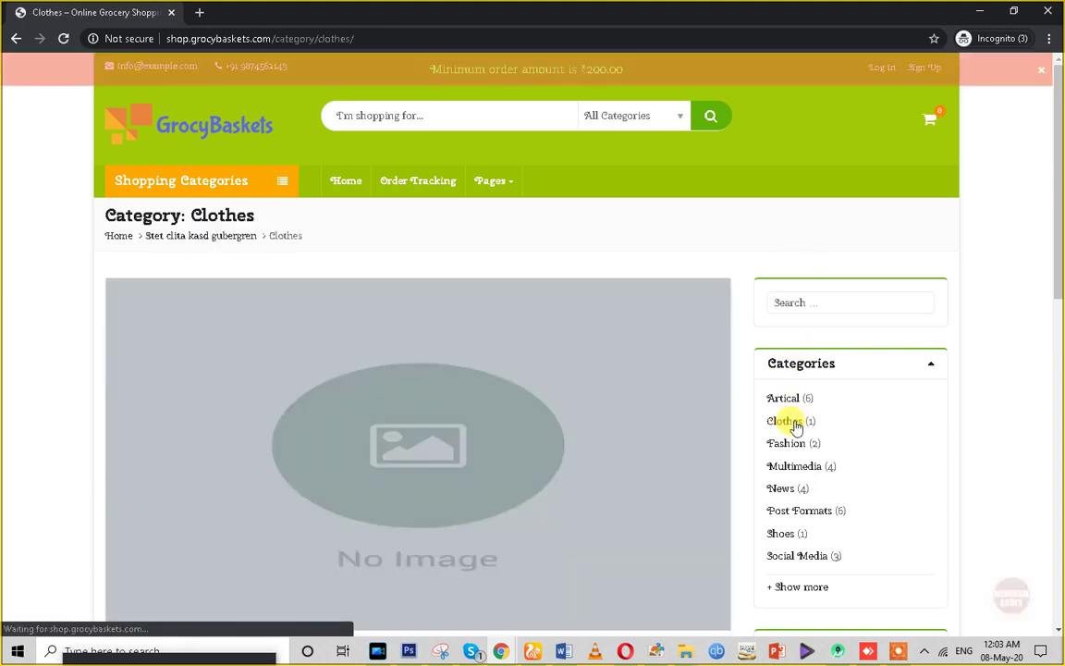
{"action": "scroll", "coordinate": [725, 437], "scroll_direction": "down", "scroll_amount": 5}
{"action": "scroll", "coordinate": [720, 439], "scroll_direction": "up", "scroll_amount": 2}
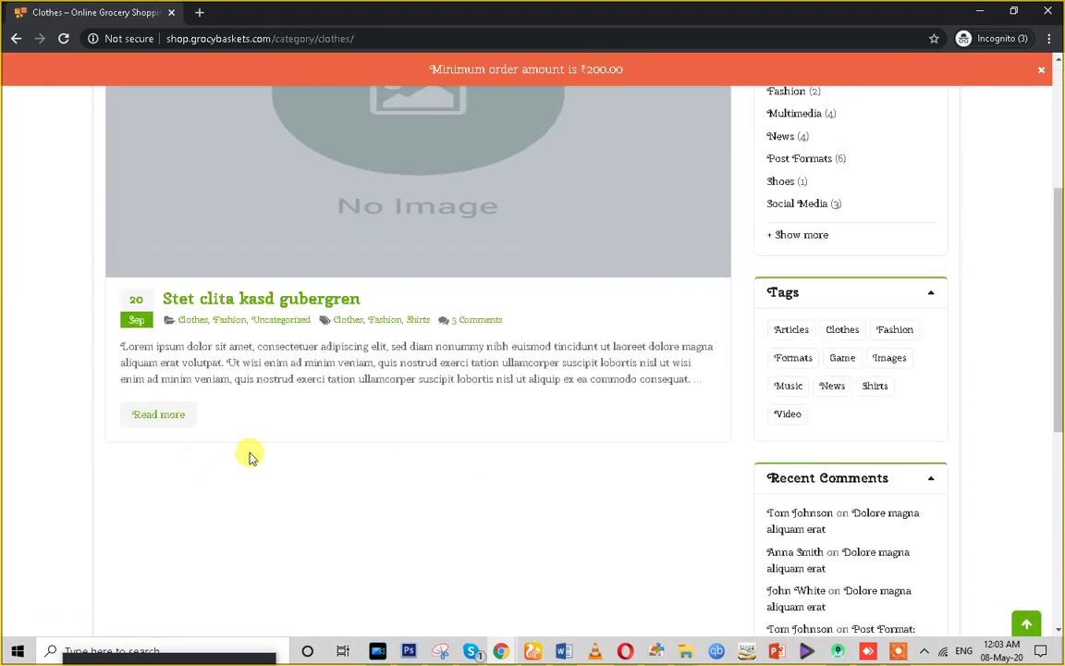
{"action": "scroll", "coordinate": [591, 328], "scroll_direction": "up", "scroll_amount": 4}
{"action": "left_click", "coordinate": [125, 129]}
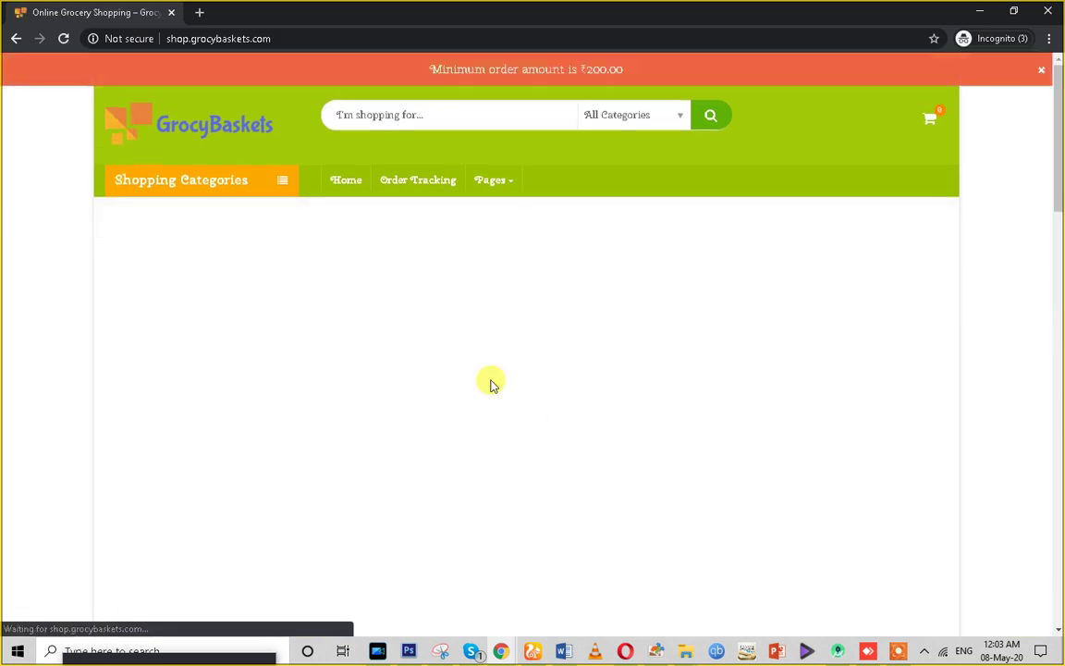
{"action": "scroll", "coordinate": [490, 387], "scroll_direction": "down", "scroll_amount": 3}
{"action": "scroll", "coordinate": [485, 391], "scroll_direction": "down", "scroll_amount": 3}
{"action": "left_click", "coordinate": [188, 290]}
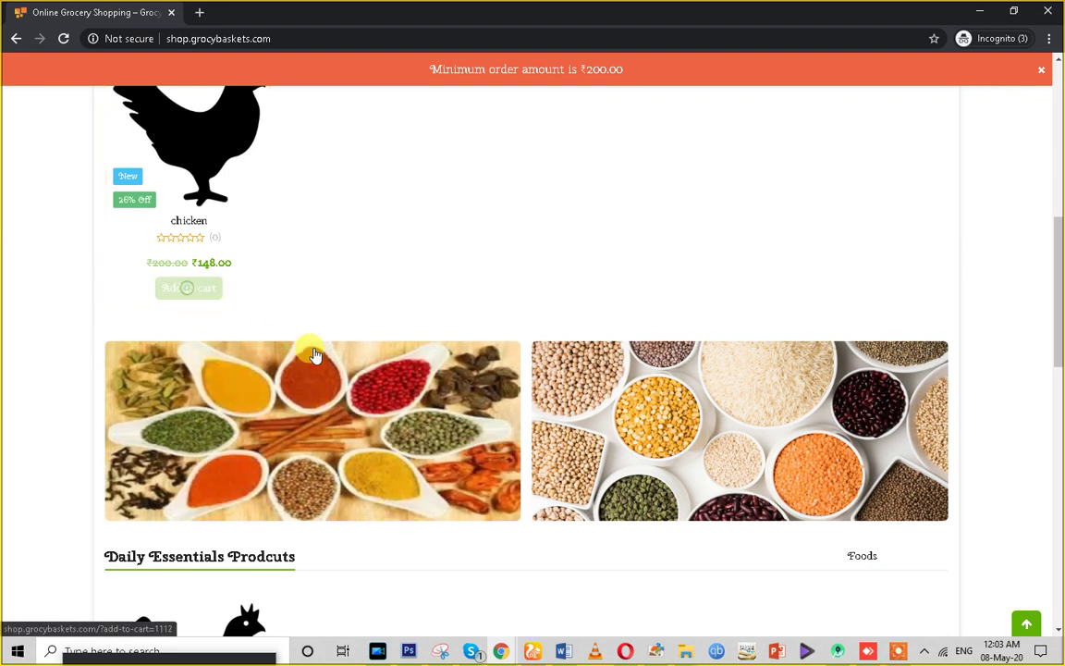
{"action": "scroll", "coordinate": [398, 390], "scroll_direction": "up", "scroll_amount": 2}
{"action": "scroll", "coordinate": [397, 390], "scroll_direction": "up", "scroll_amount": 1}
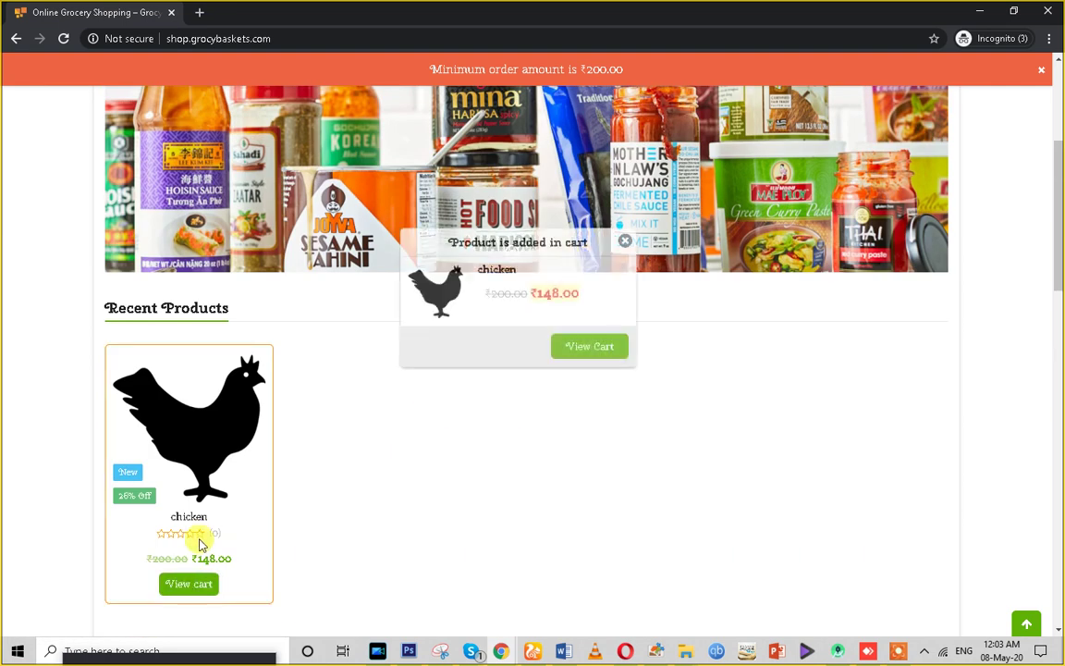
{"action": "left_click", "coordinate": [594, 348]}
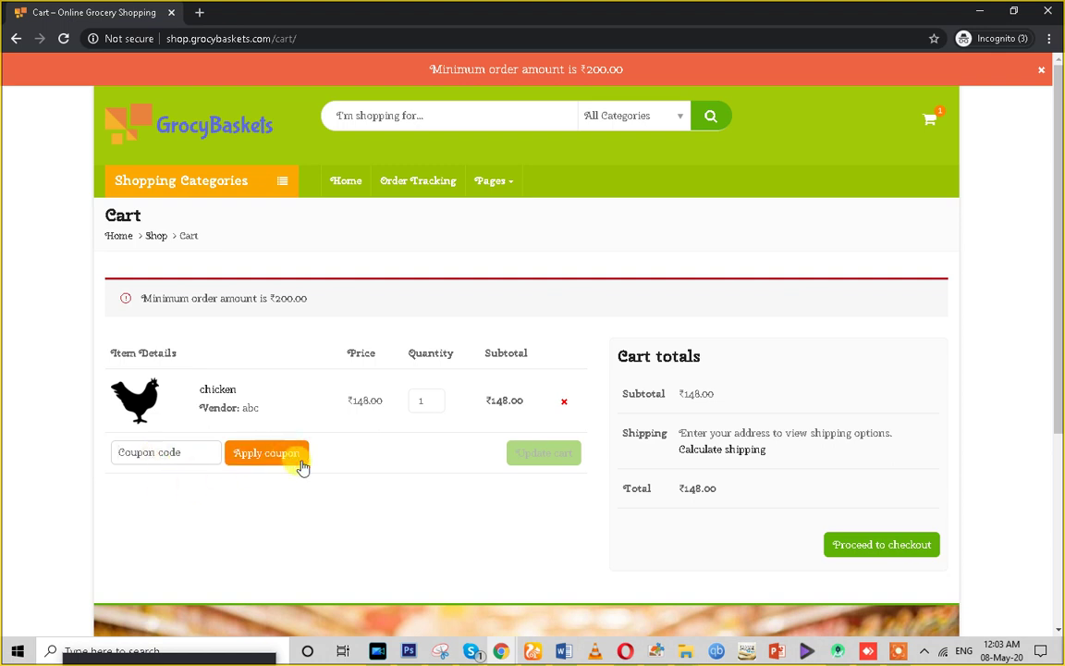
- Attempt checkout below the ₹200.00 minimum and review the minimum order amount notice
{"action": "left_click", "coordinate": [892, 543]}
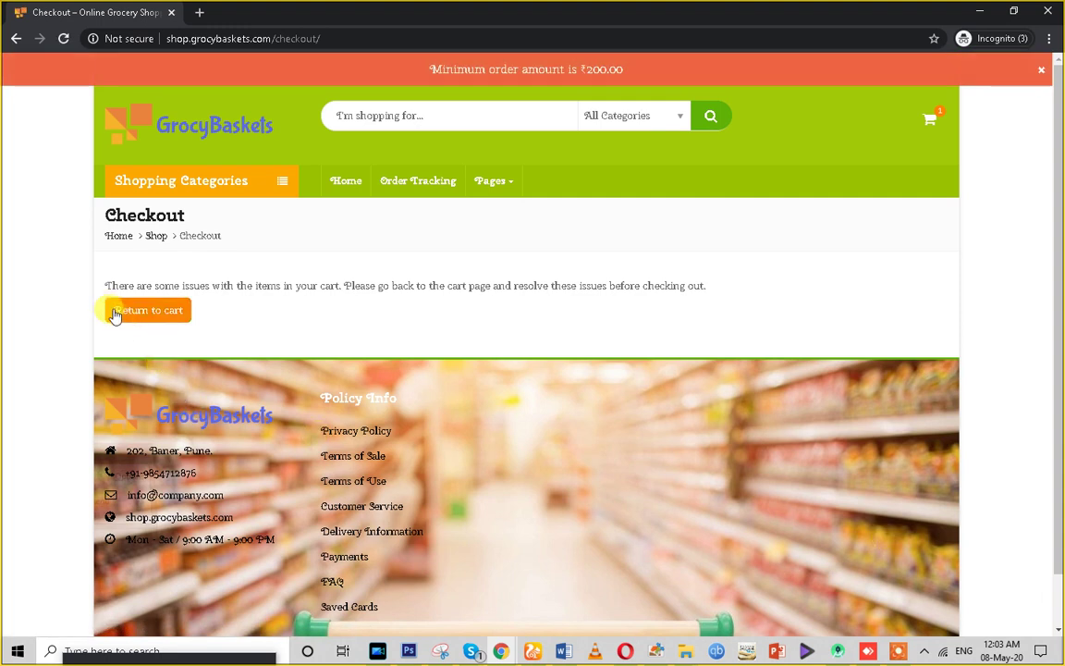
{"action": "left_click_drag", "start_coordinate": [100, 285], "coordinate": [781, 260]}
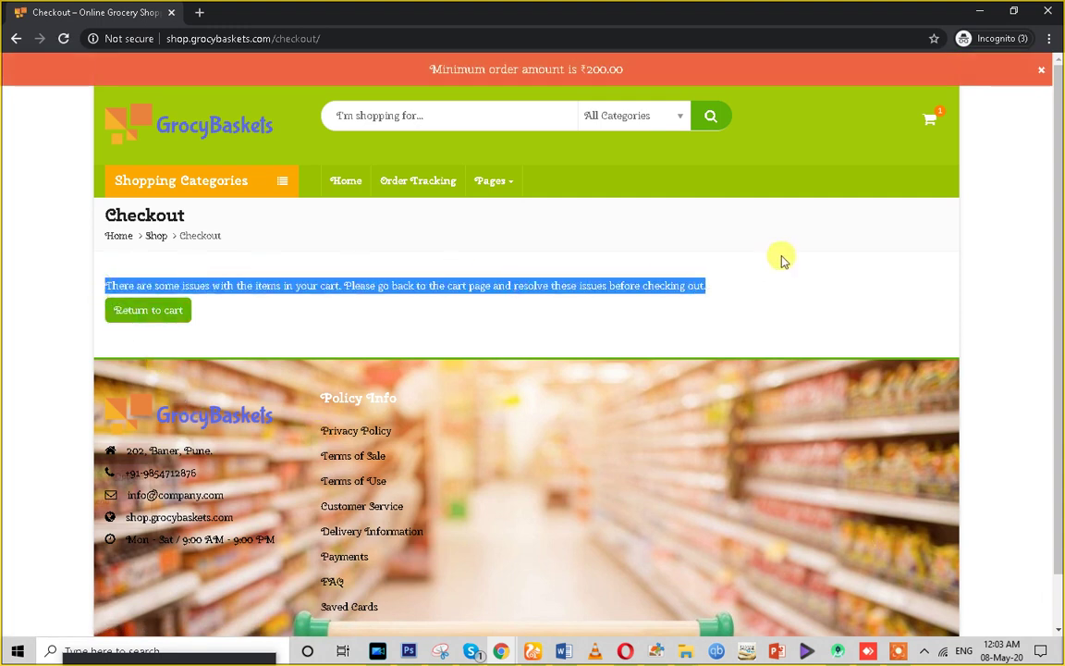
{"action": "left_click", "coordinate": [19, 42]}
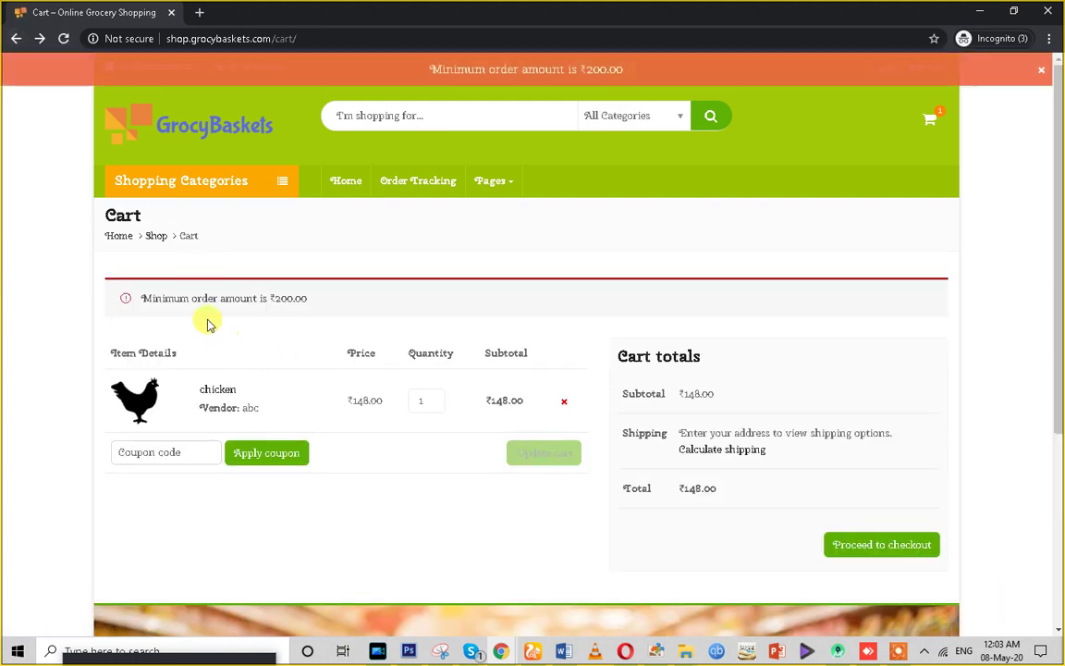
{"action": "left_click_drag", "start_coordinate": [141, 298], "coordinate": [379, 338]}
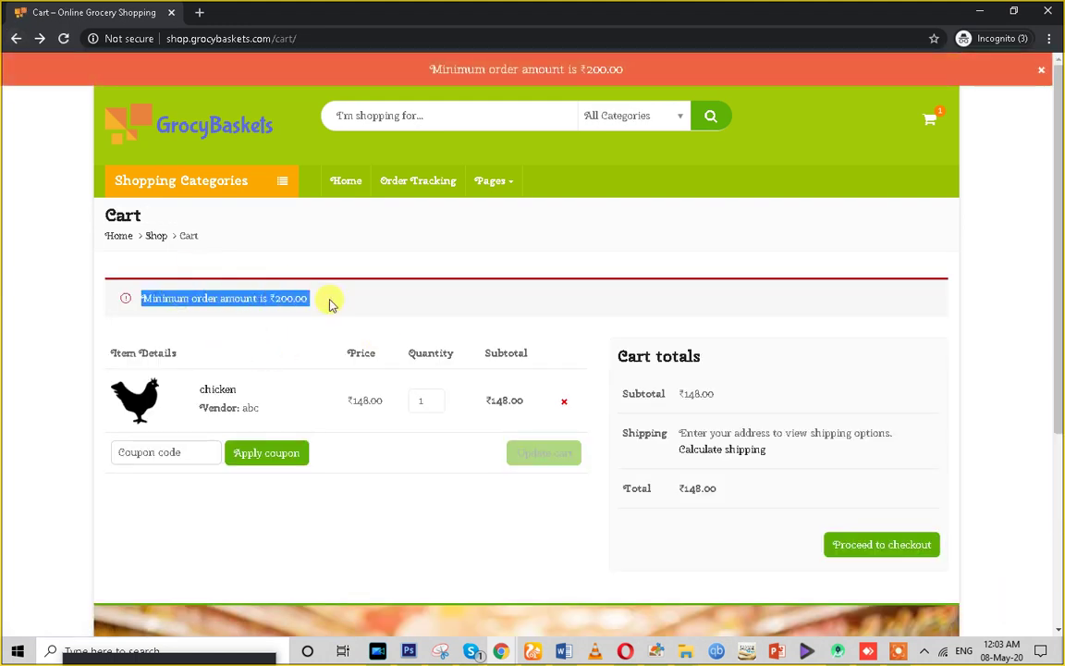
- Update the chicken quantity to 2 for a ₹296.00 total and proceed to checkout
{"action": "scroll", "coordinate": [718, 483], "scroll_direction": "down", "scroll_amount": 1}
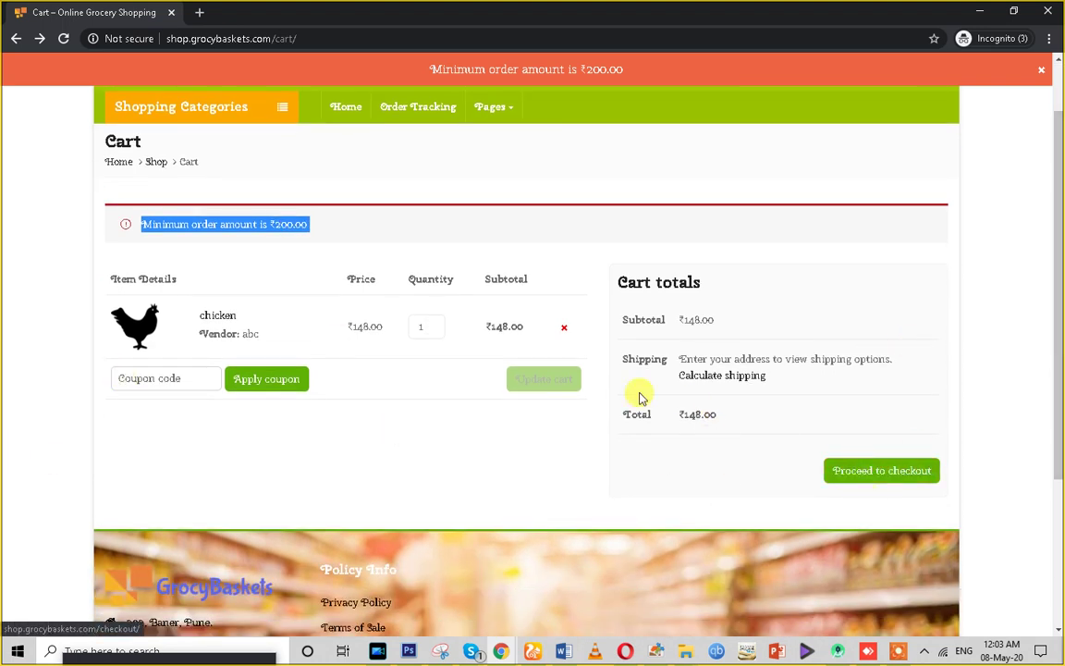
{"action": "left_click", "coordinate": [432, 331]}
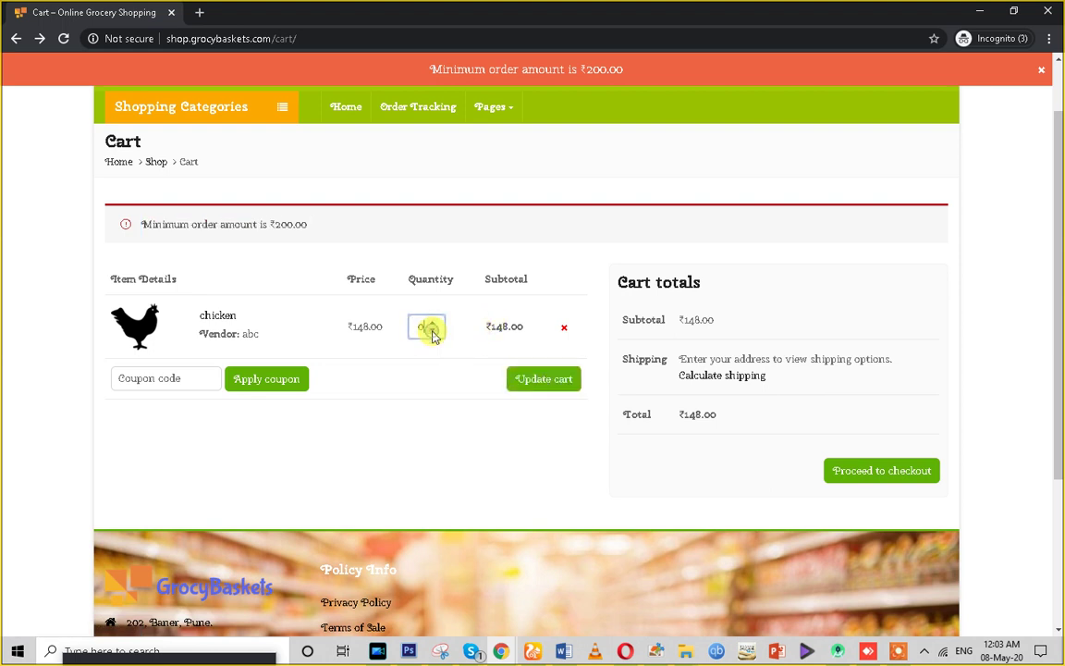
{"action": "left_click", "coordinate": [532, 386]}
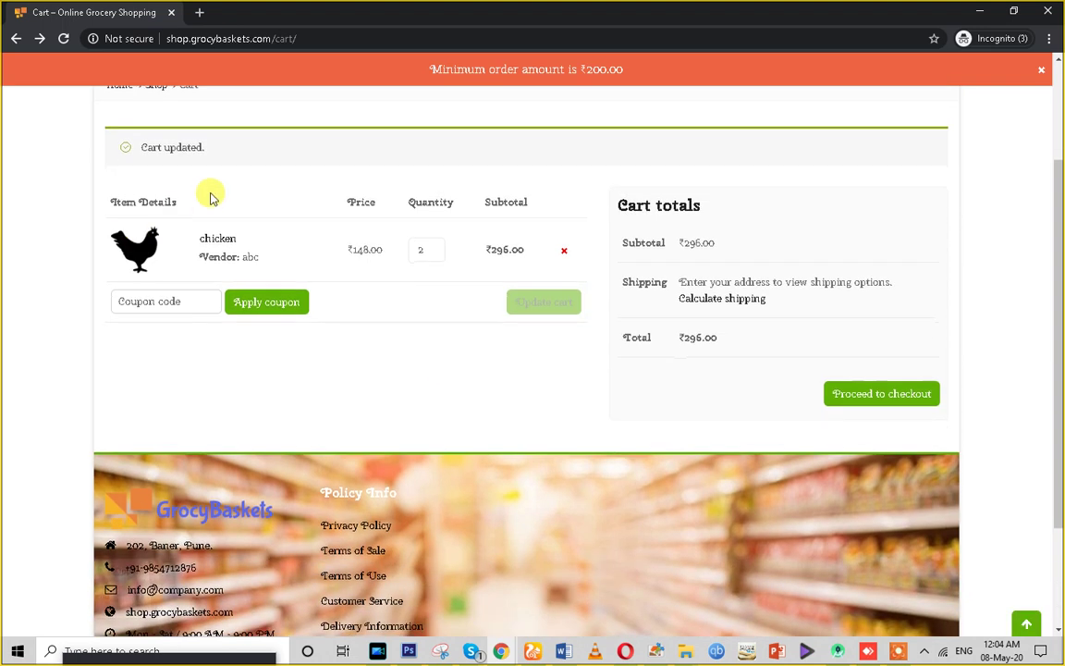
{"action": "left_click_drag", "start_coordinate": [168, 153], "coordinate": [222, 161]}
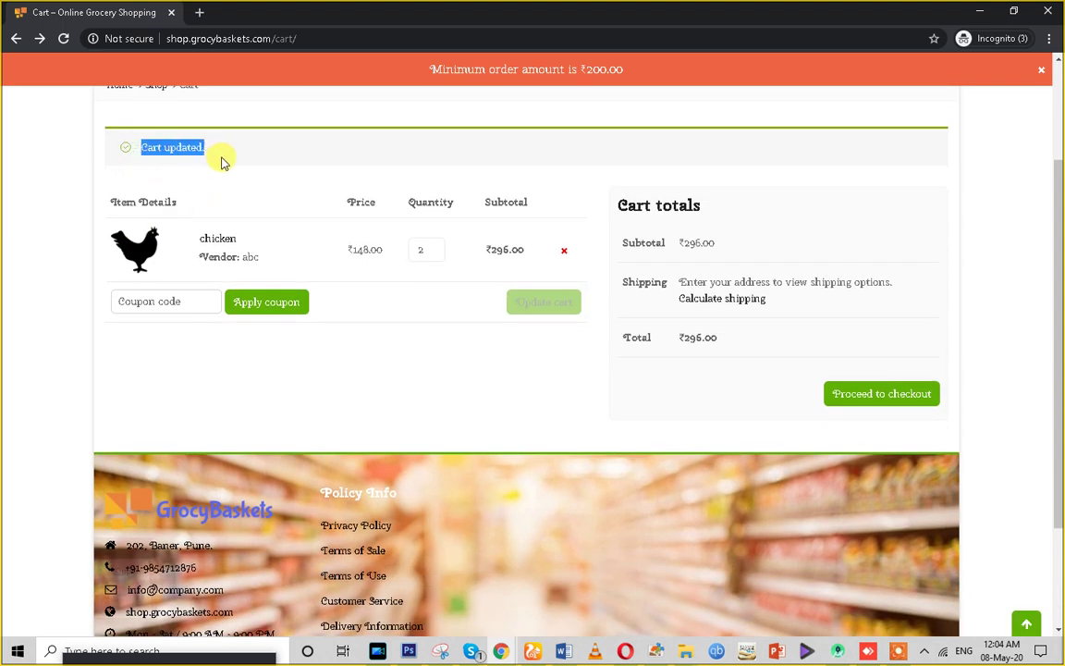
{"action": "left_click", "coordinate": [872, 405]}
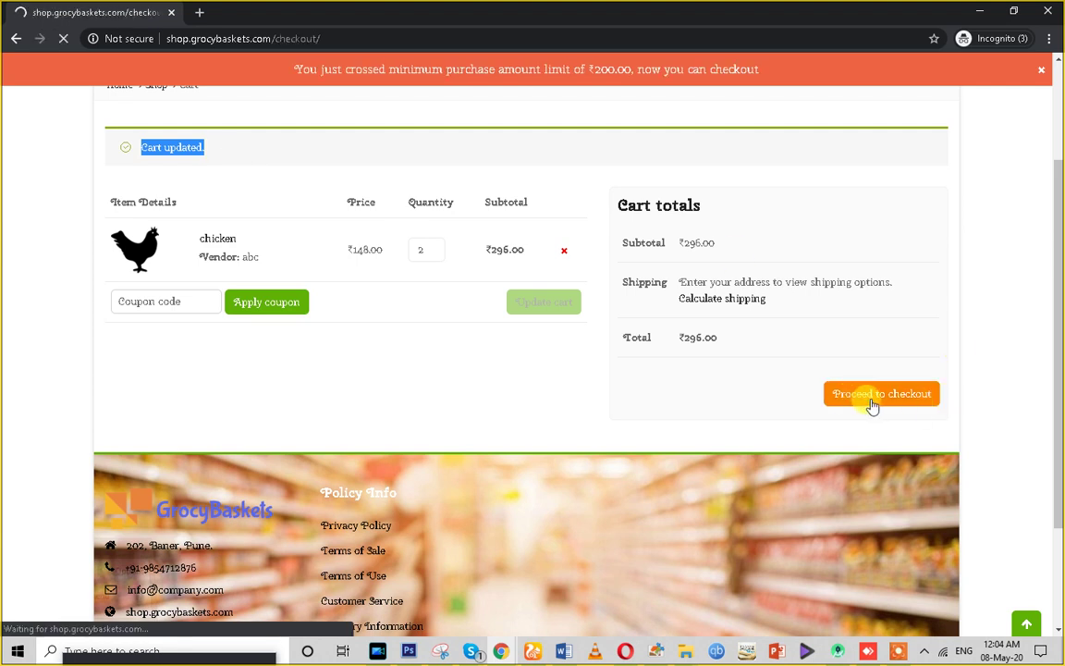
- Switch to the My Account browser window
{"action": "scroll", "coordinate": [1056, 421], "scroll_direction": "down", "scroll_amount": 4}
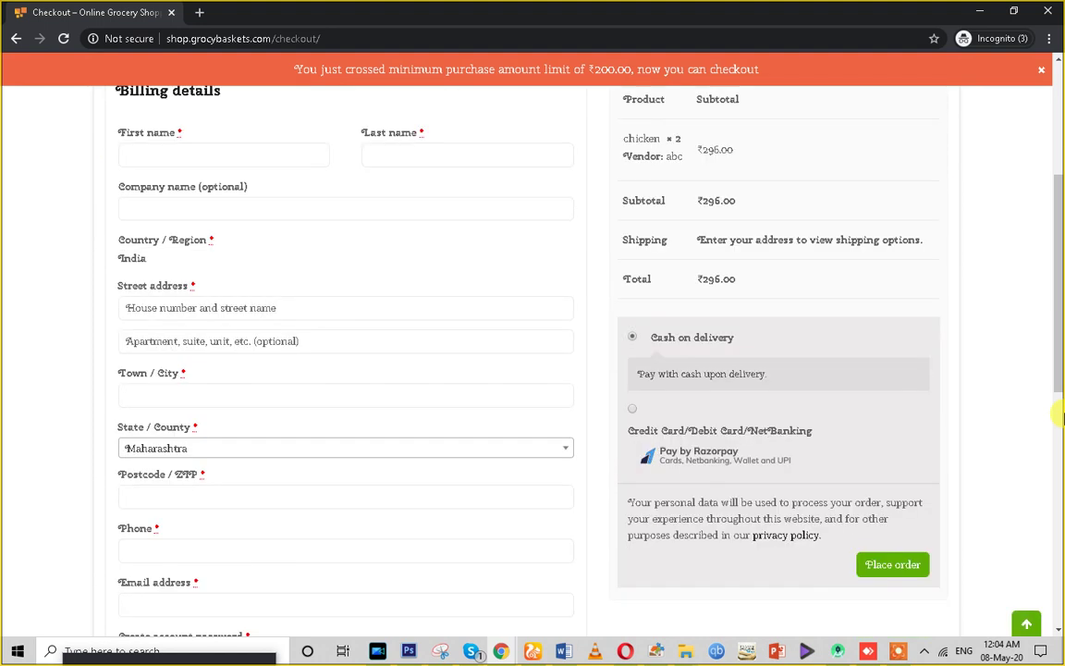
{"action": "scroll", "coordinate": [1056, 421], "scroll_direction": "up", "scroll_amount": 5}
{"action": "mouse_move", "coordinate": [500, 651]}
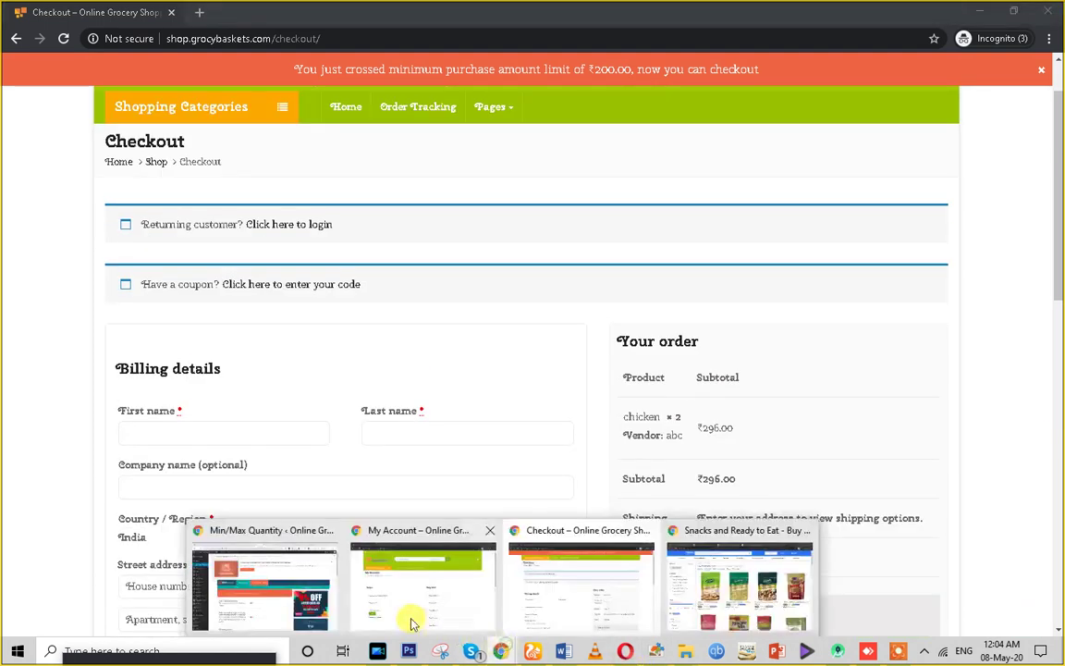
{"action": "left_click", "coordinate": [374, 599]}
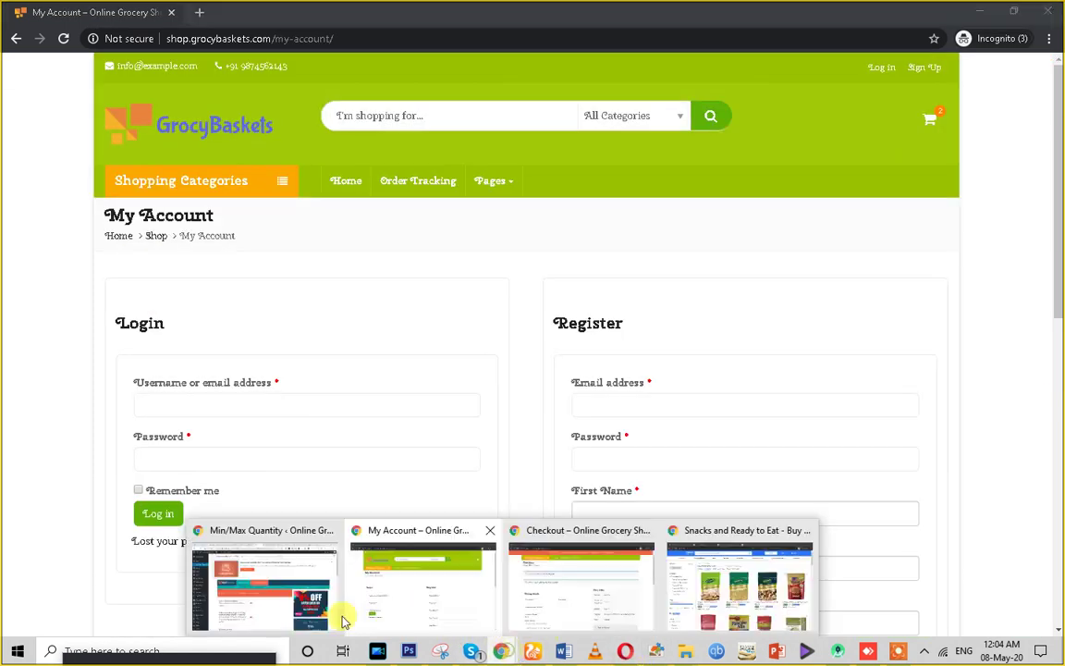
- Save the Minimum Order Amount settings with the minimum amount disabled
{"action": "left_click", "coordinate": [338, 610]}
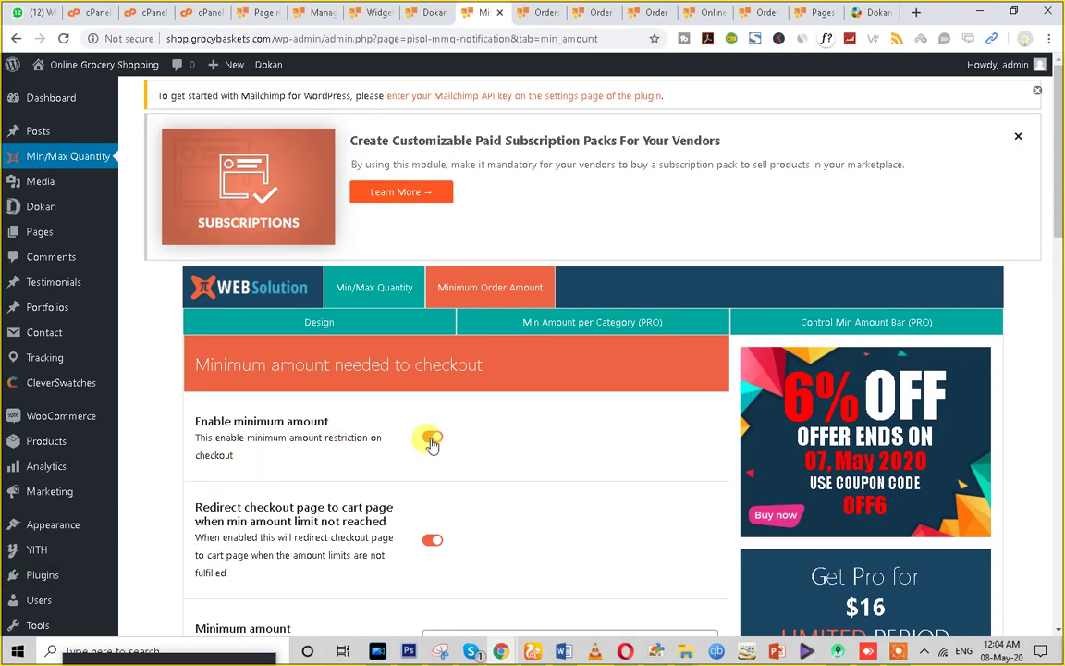
{"action": "scroll", "coordinate": [431, 444], "scroll_direction": "down", "scroll_amount": 10}
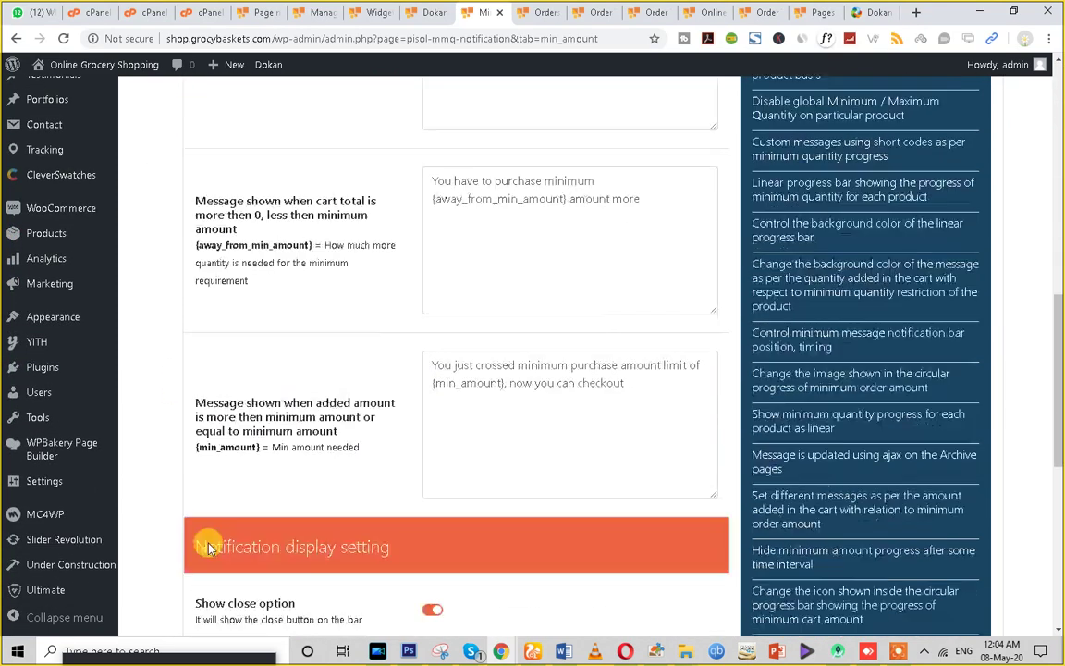
{"action": "scroll", "coordinate": [209, 548], "scroll_direction": "down", "scroll_amount": 5}
{"action": "left_click", "coordinate": [212, 564]}
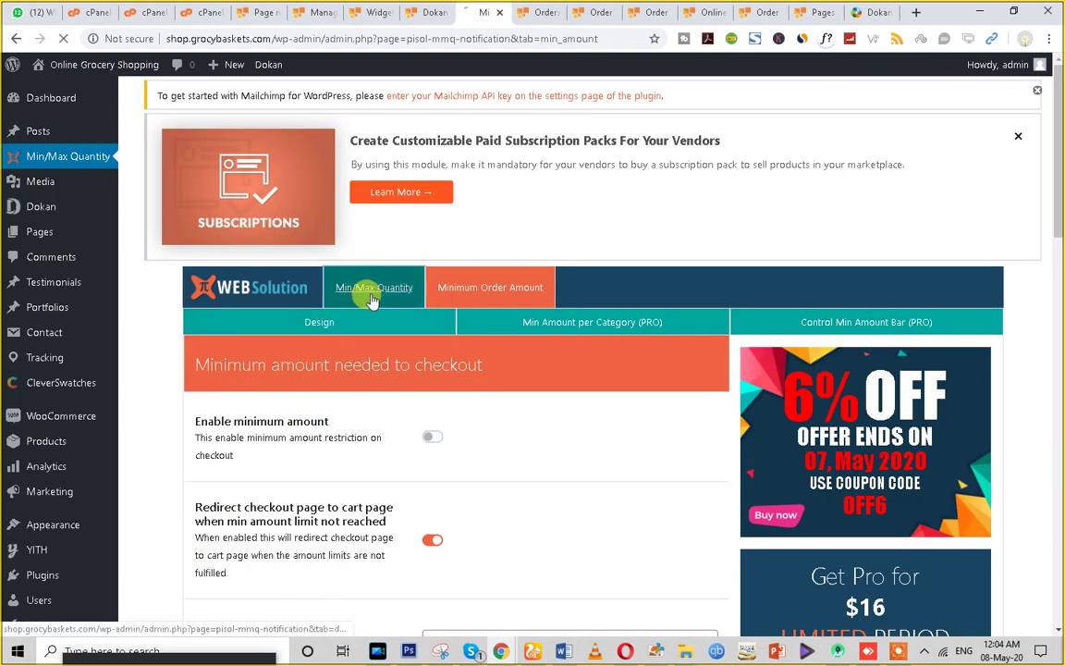
- Enable the global minimum quantity on the Min/Max Quantity tab and enter 2
{"action": "left_click", "coordinate": [371, 301]}
{"action": "left_click", "coordinate": [371, 300]}
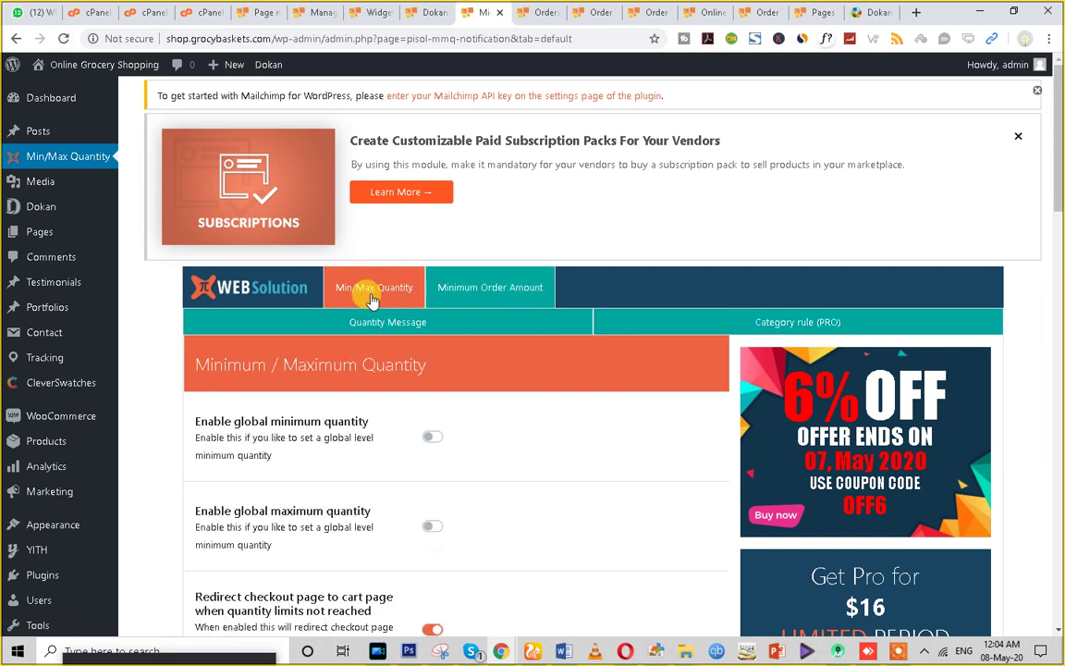
{"action": "scroll", "coordinate": [369, 294], "scroll_direction": "down", "scroll_amount": 2}
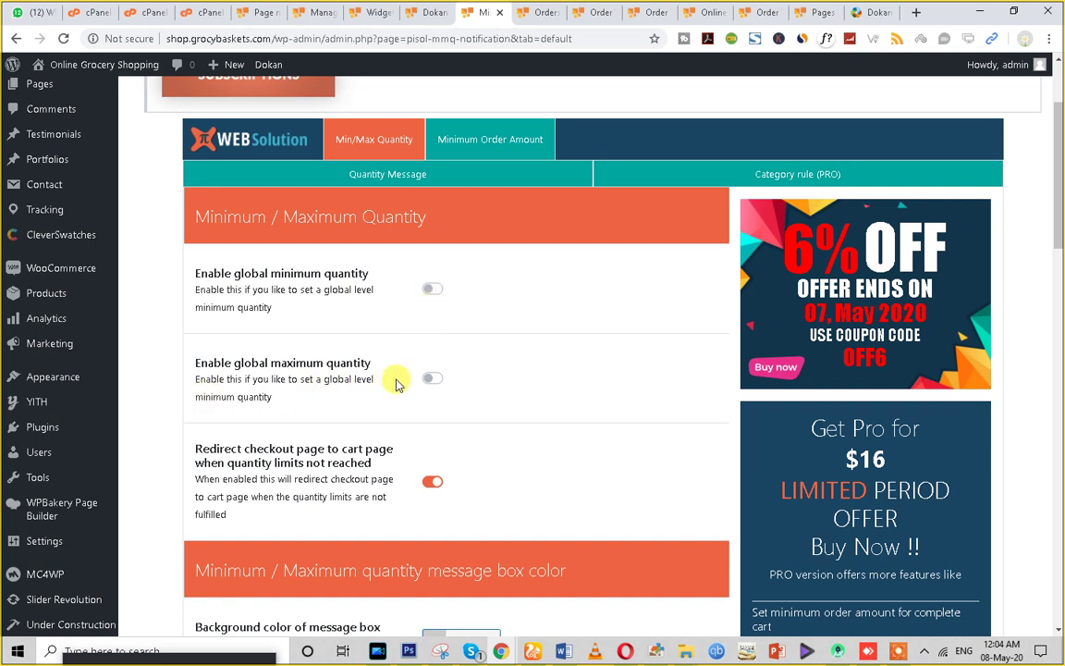
{"action": "left_click", "coordinate": [431, 288]}
{"action": "scroll", "coordinate": [441, 362], "scroll_direction": "down", "scroll_amount": 1}
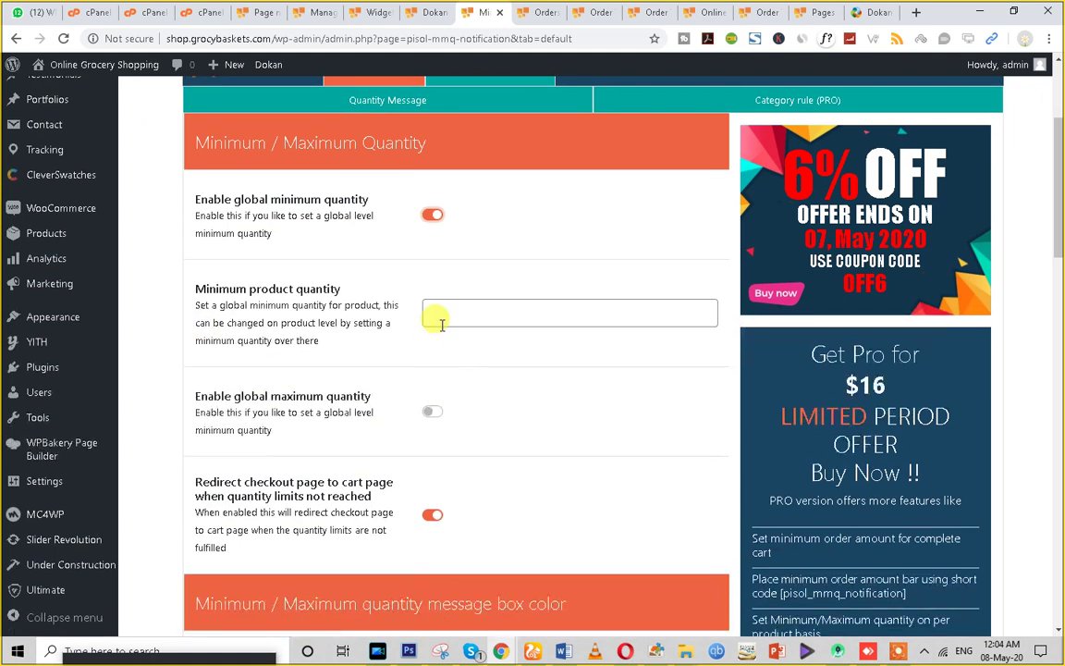
{"action": "left_click", "coordinate": [465, 308]}
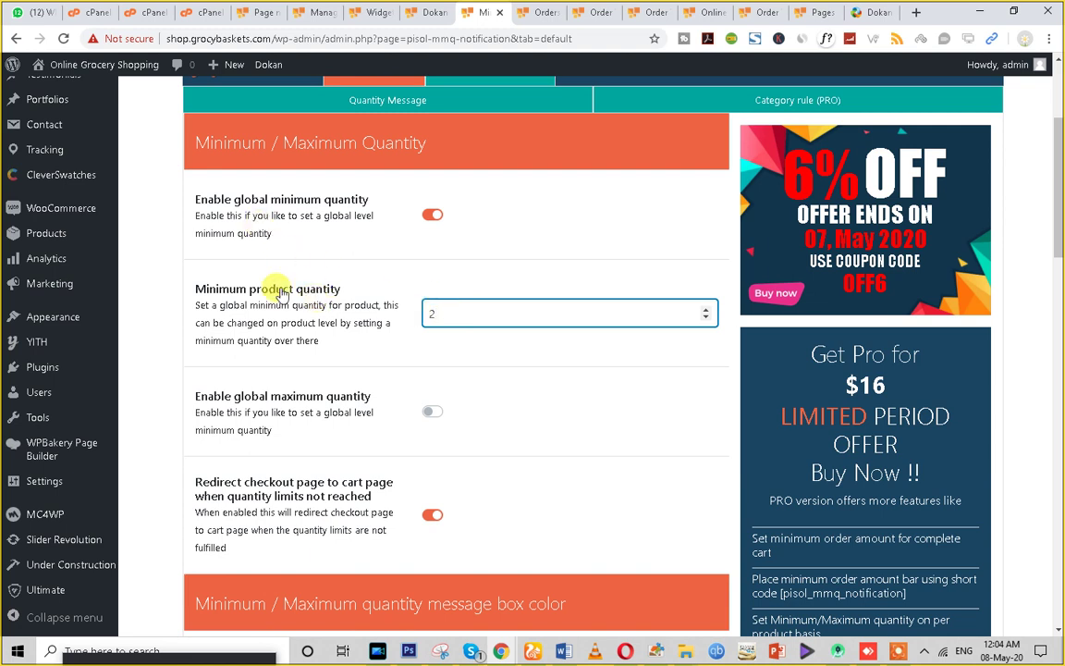
{"action": "scroll", "coordinate": [379, 305], "scroll_direction": "down", "scroll_amount": 3}
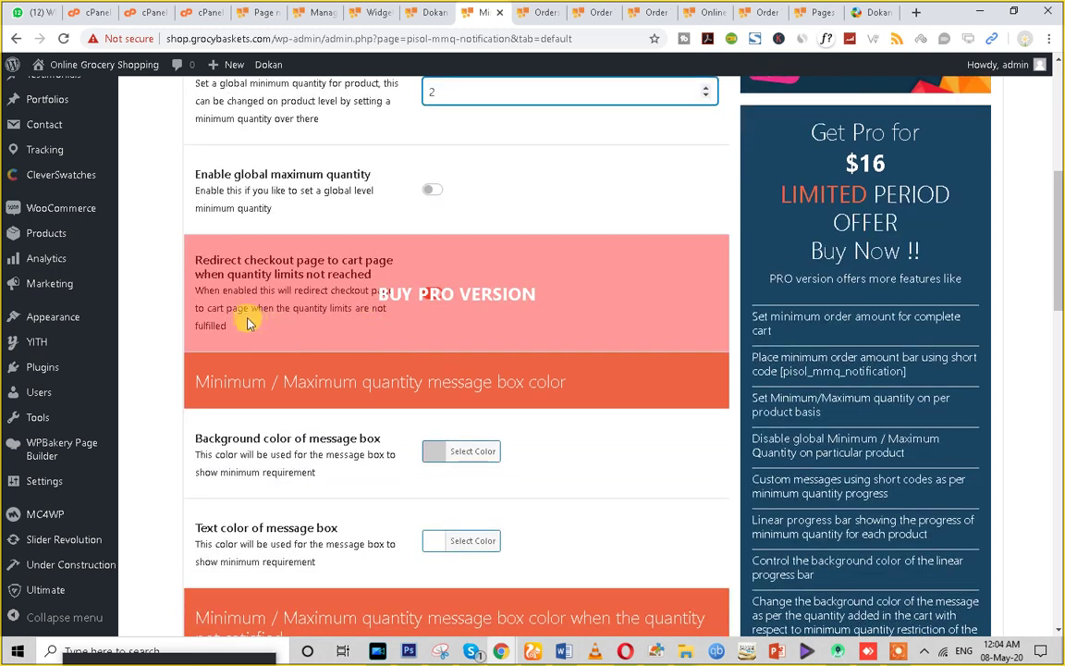
{"action": "scroll", "coordinate": [330, 265], "scroll_direction": "up", "scroll_amount": 1}
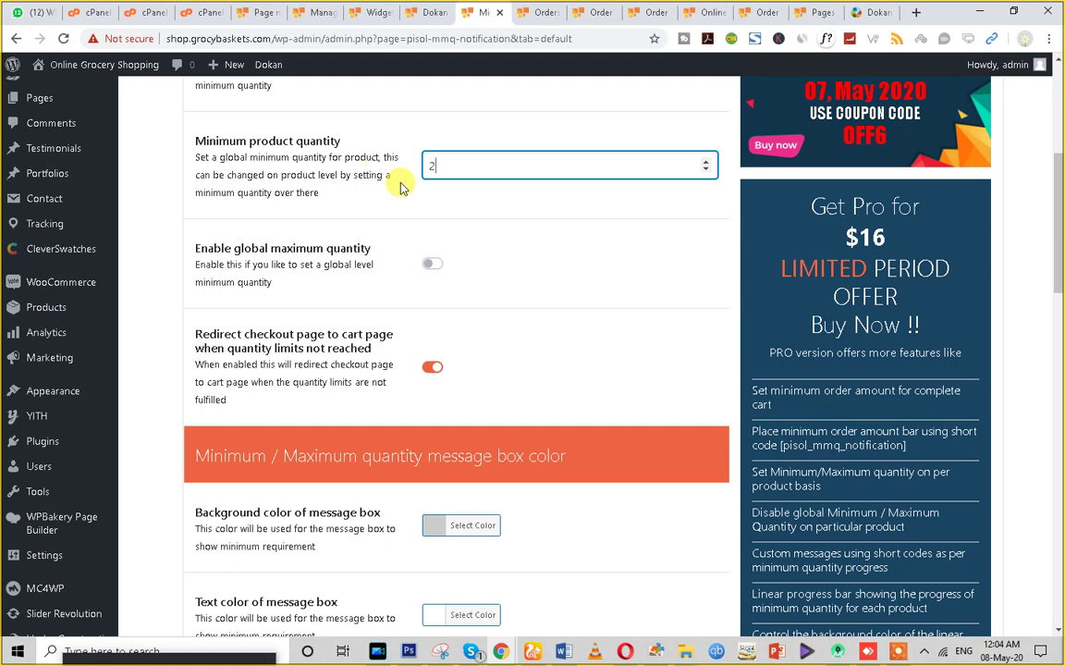
{"action": "left_click_drag", "start_coordinate": [317, 168], "coordinate": [438, 185]}
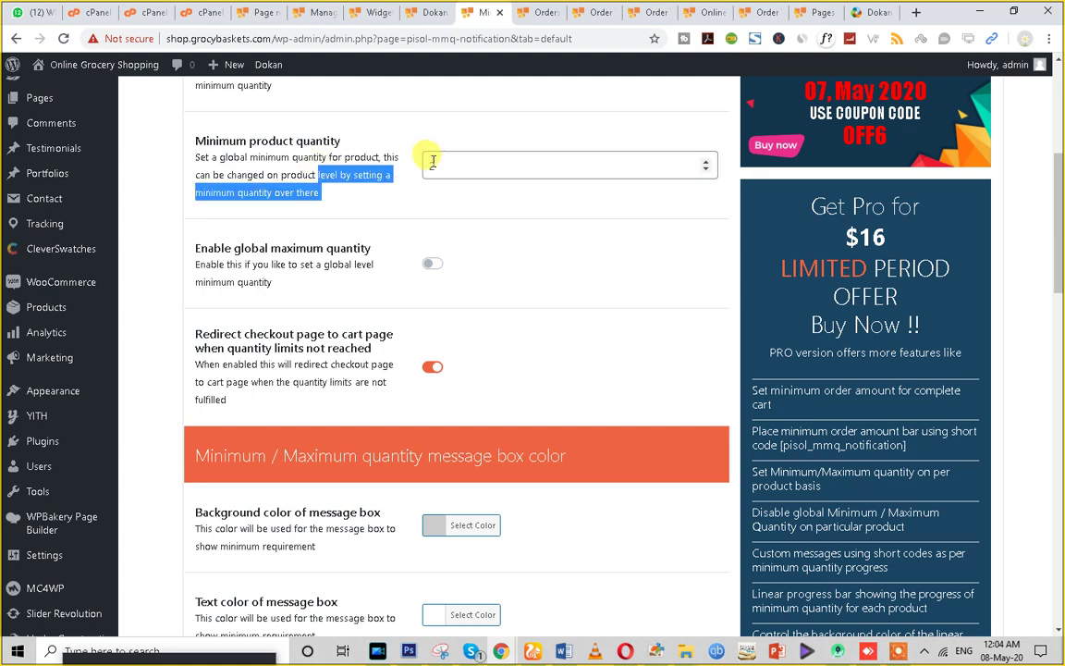
{"action": "scroll", "coordinate": [424, 370], "scroll_direction": "down", "scroll_amount": 4}
{"action": "scroll", "coordinate": [469, 448], "scroll_direction": "up", "scroll_amount": 9}
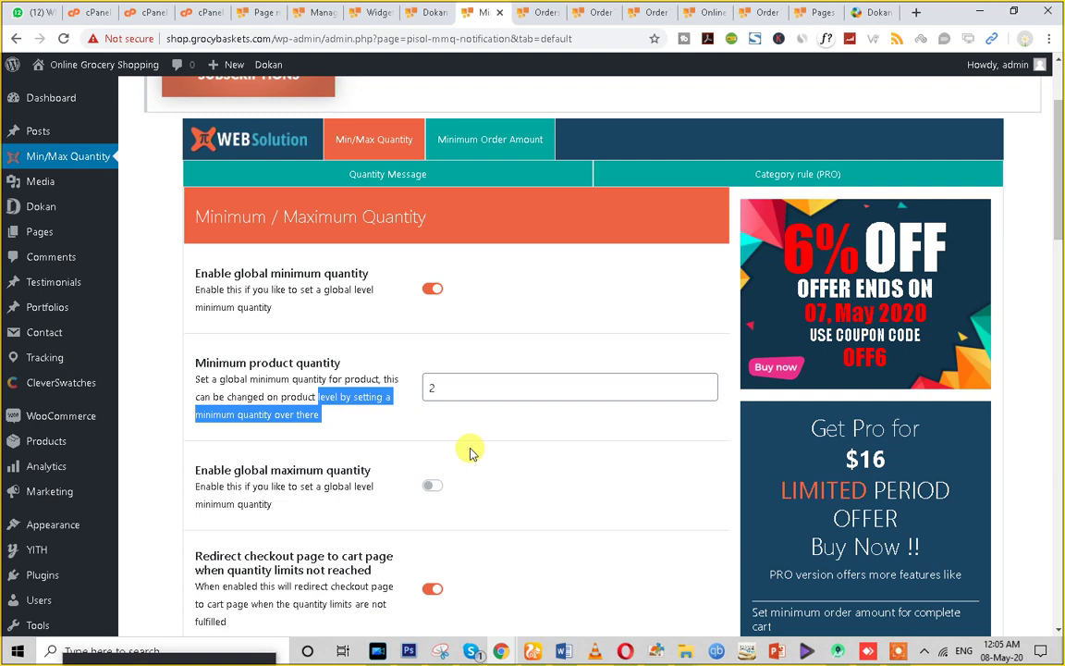
{"action": "scroll", "coordinate": [369, 487], "scroll_direction": "down", "scroll_amount": 8}
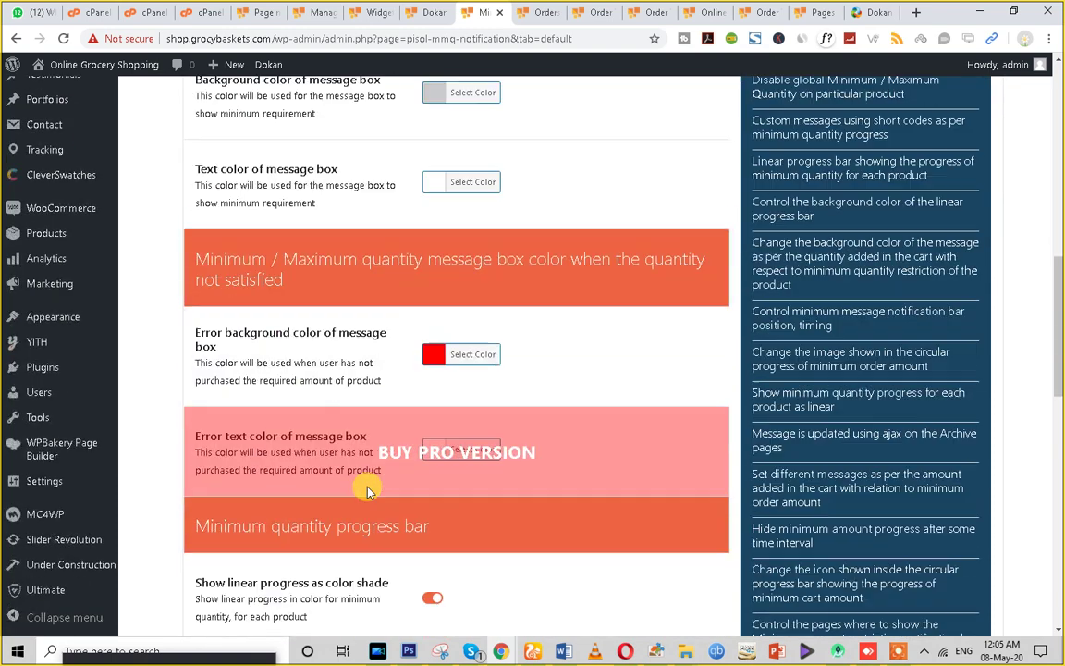
{"action": "scroll", "coordinate": [361, 487], "scroll_direction": "up", "scroll_amount": 8}
- Settle on global minimum 2 with global maximum off, and save the options
{"action": "left_click", "coordinate": [433, 289]}
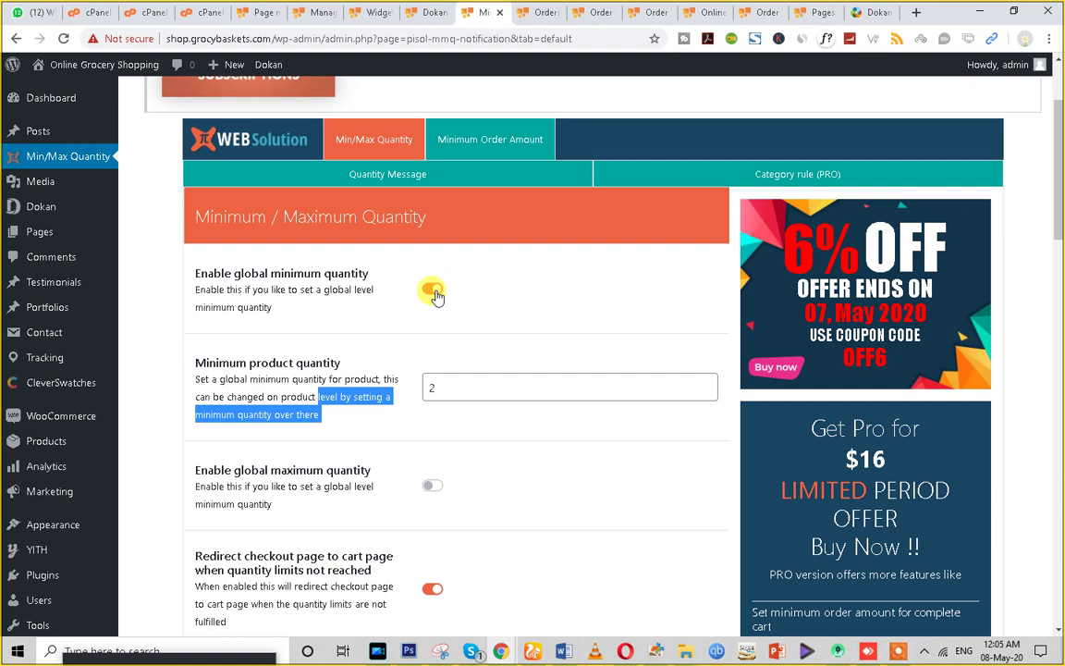
{"action": "left_click", "coordinate": [429, 380]}
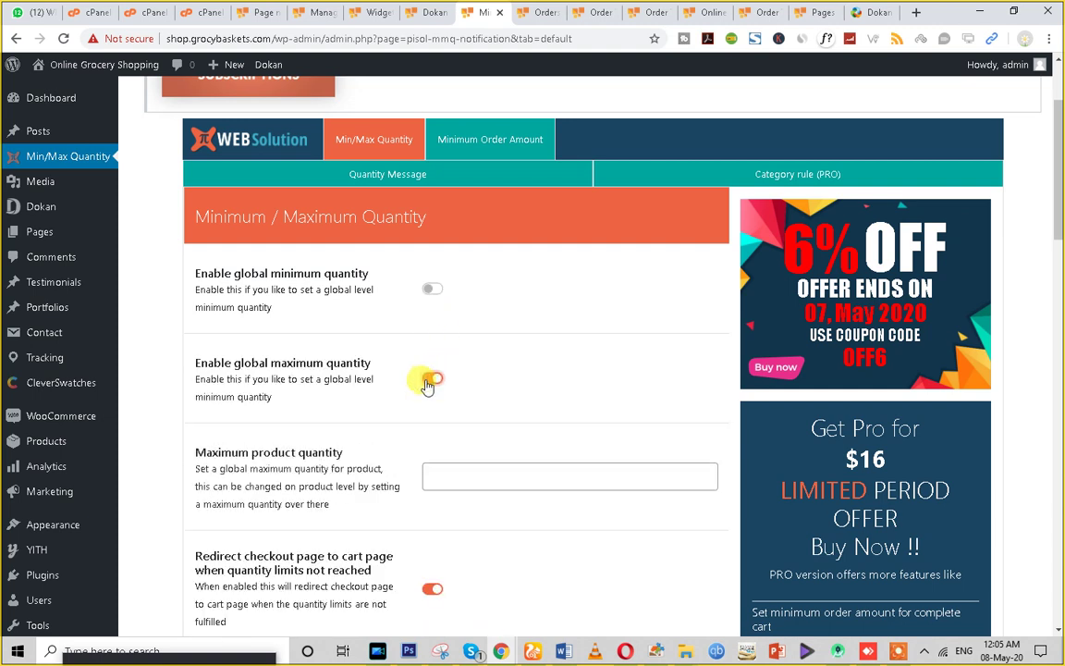
{"action": "scroll", "coordinate": [278, 382], "scroll_direction": "down", "scroll_amount": 1}
{"action": "left_click", "coordinate": [447, 403]}
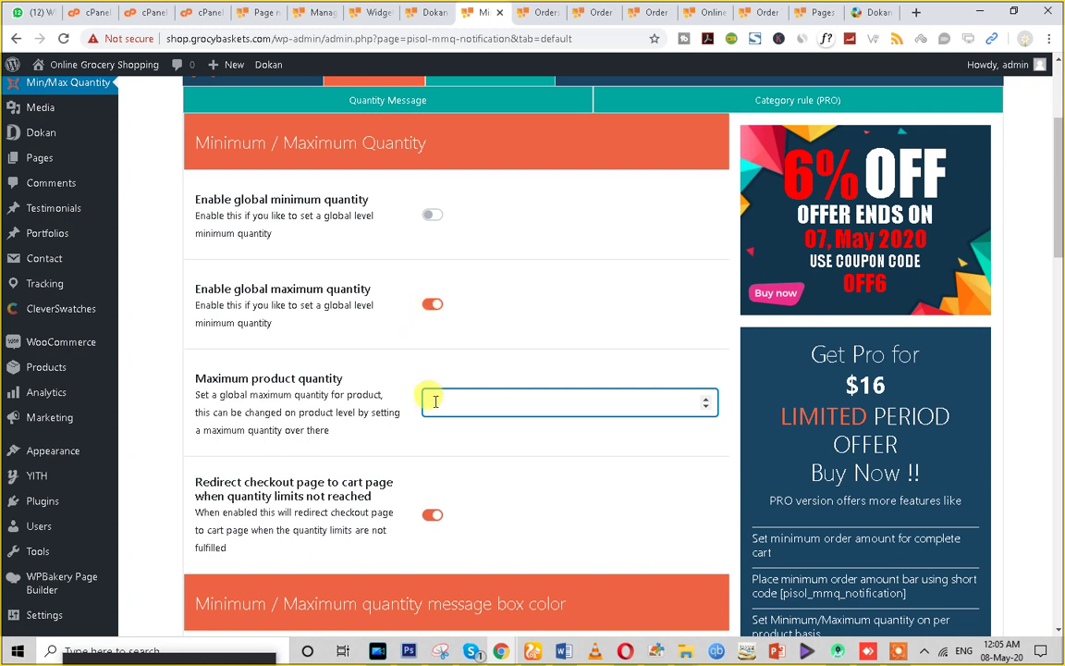
{"action": "left_click", "coordinate": [430, 215]}
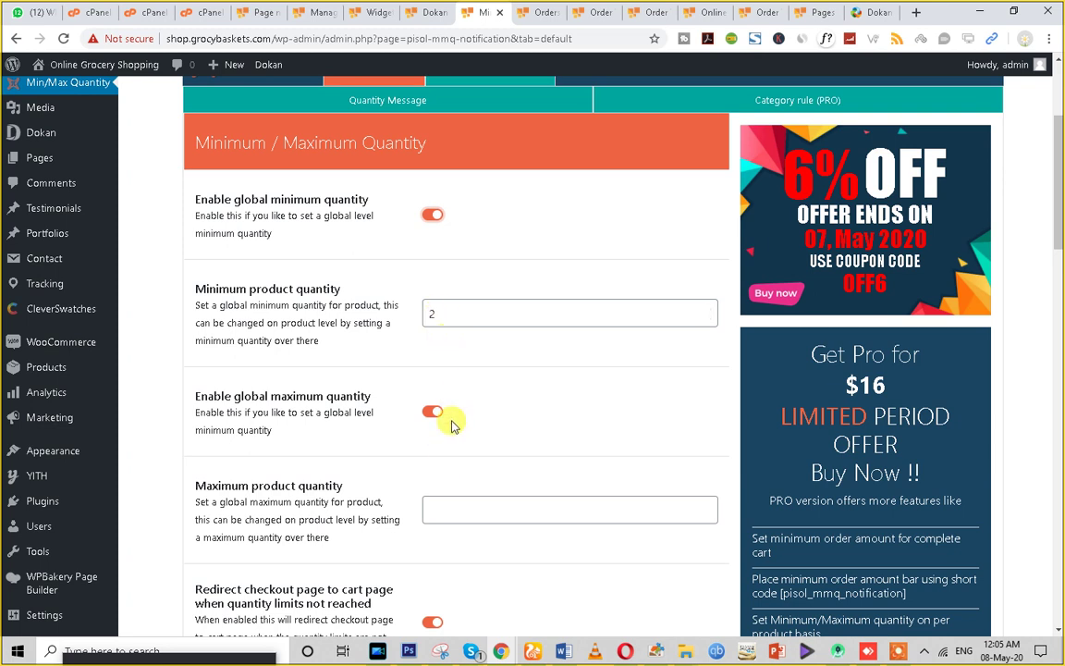
{"action": "double_click", "coordinate": [438, 214]}
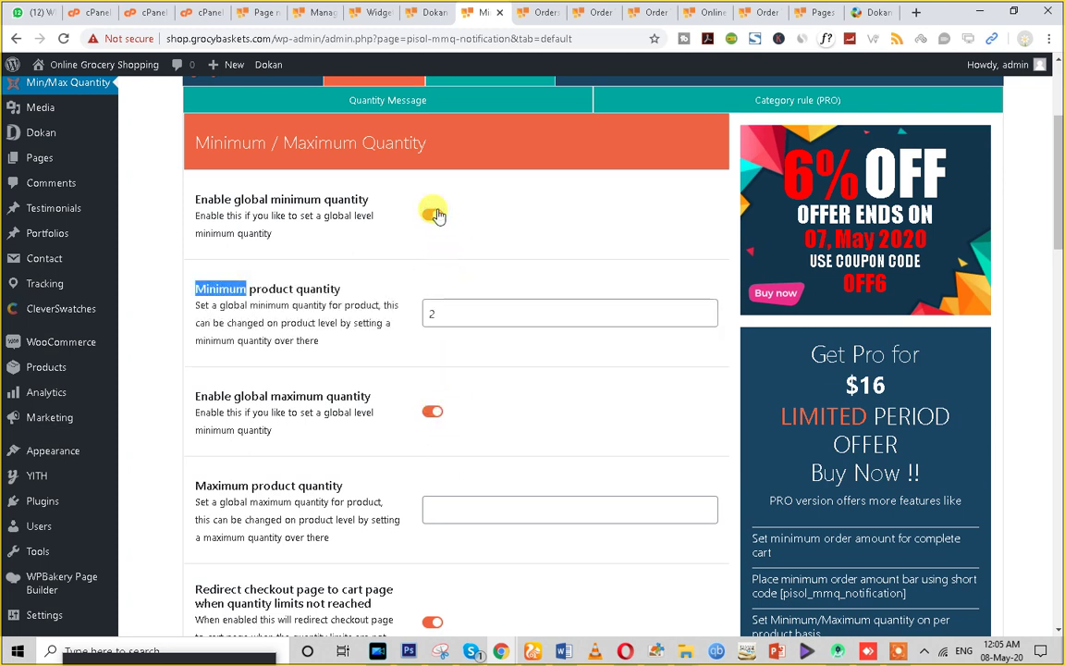
{"action": "left_click", "coordinate": [432, 412]}
{"action": "left_click", "coordinate": [434, 314]}
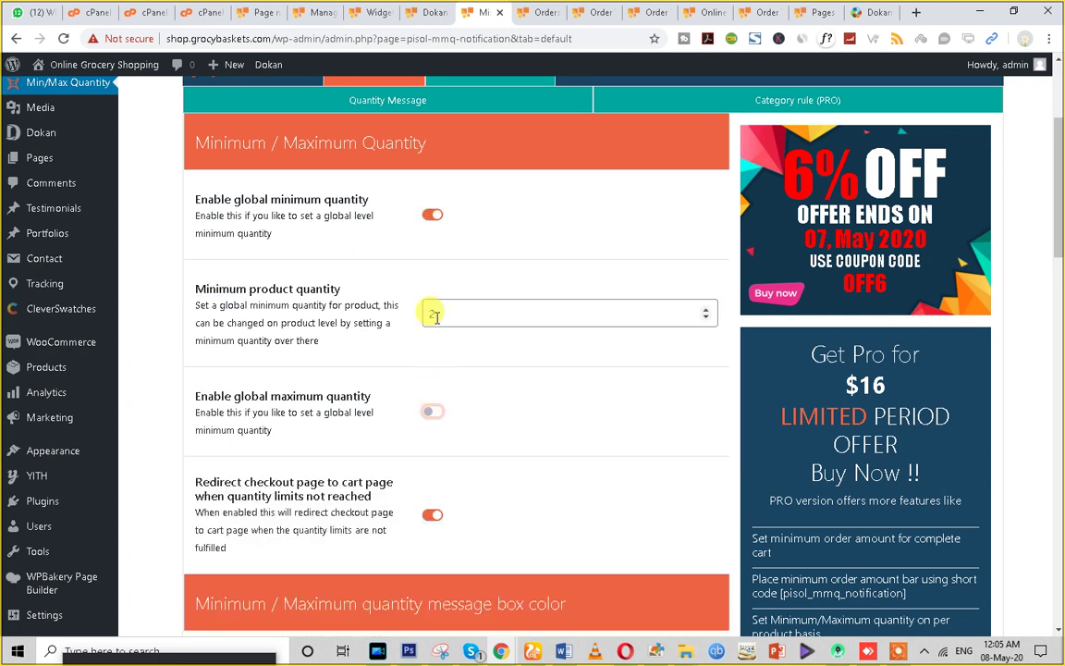
{"action": "scroll", "coordinate": [390, 393], "scroll_direction": "down", "scroll_amount": 5}
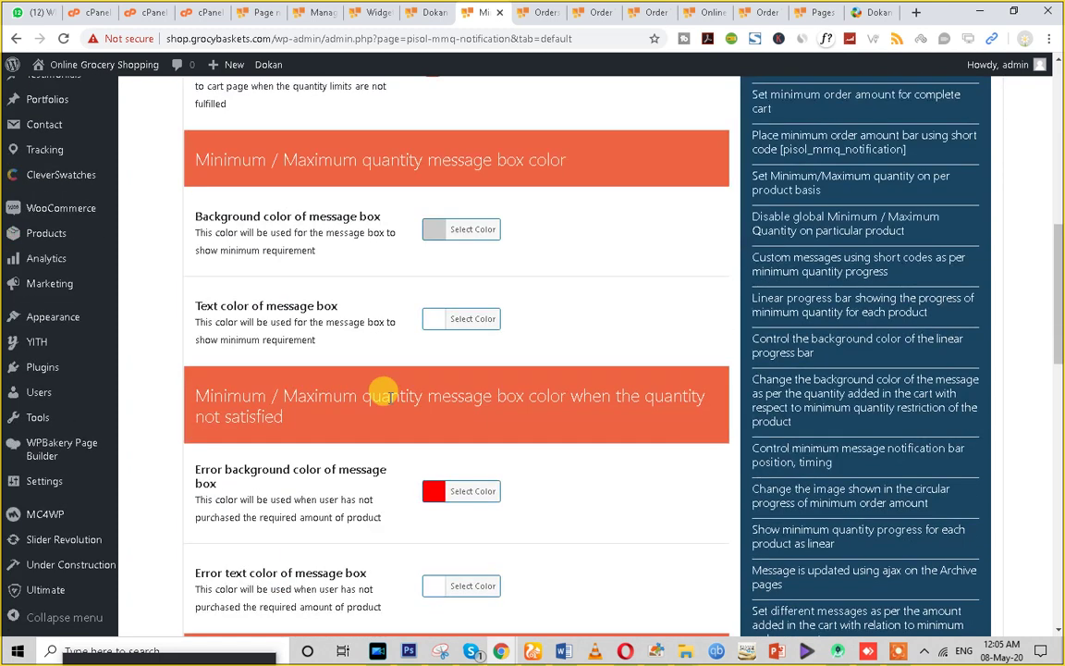
{"action": "scroll", "coordinate": [387, 393], "scroll_direction": "up", "scroll_amount": 3}
{"action": "scroll", "coordinate": [411, 316], "scroll_direction": "down", "scroll_amount": 6}
{"action": "scroll", "coordinate": [274, 492], "scroll_direction": "up", "scroll_amount": 2}
{"action": "scroll", "coordinate": [274, 492], "scroll_direction": "down", "scroll_amount": 10}
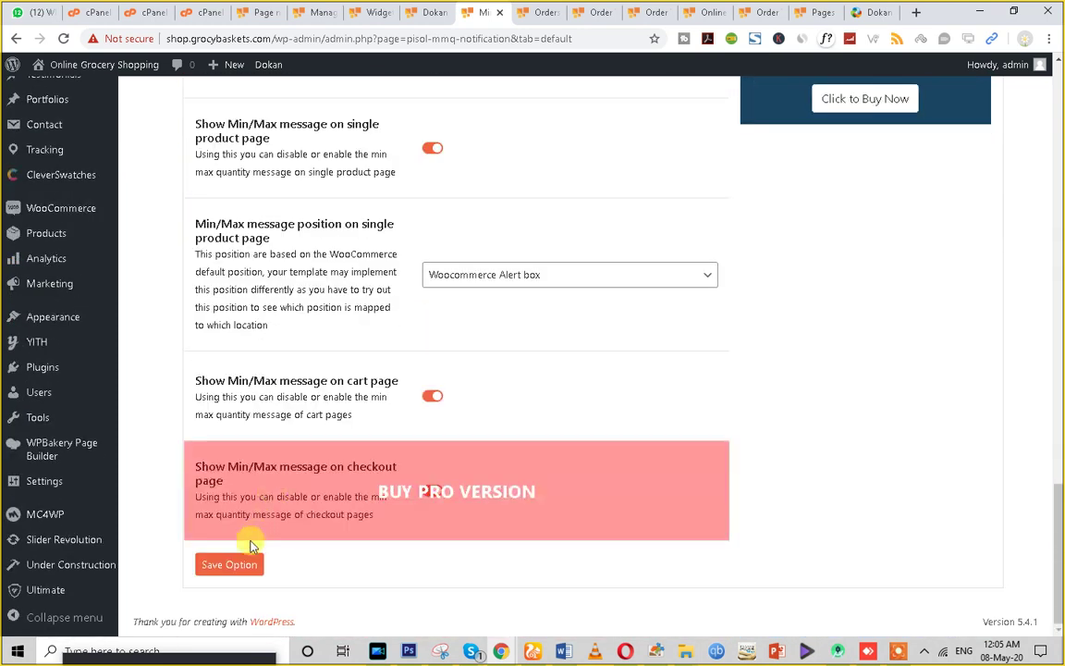
{"action": "left_click", "coordinate": [209, 567]}
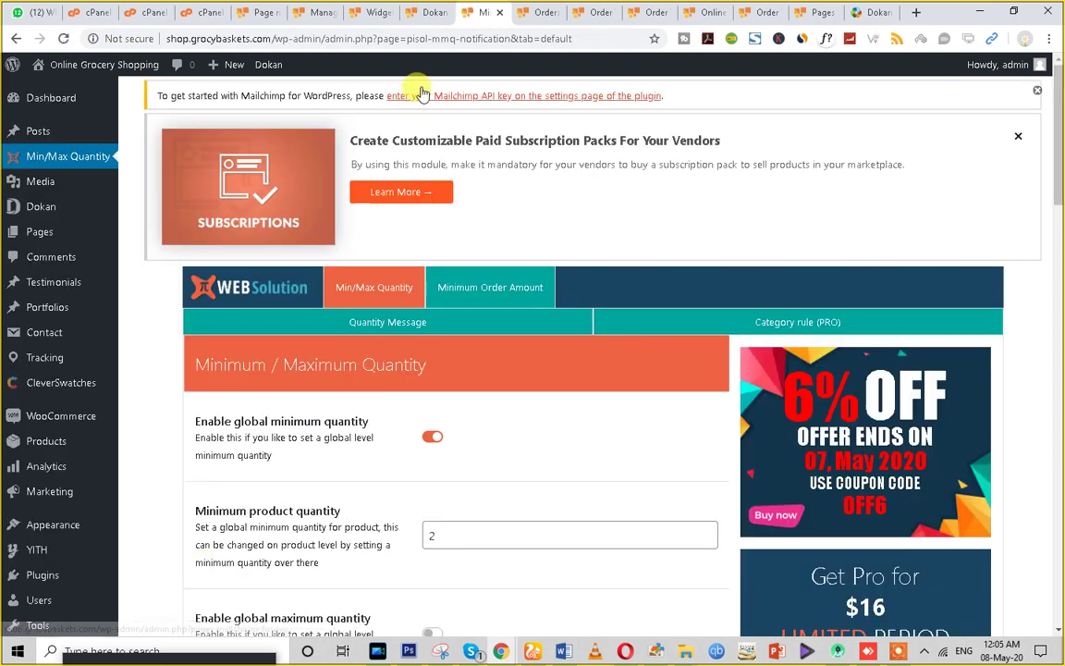
- Reload the GrocyBaskets home page and scroll to the chicken's 2-unit minimum notice
{"action": "mouse_move", "coordinate": [504, 652]}
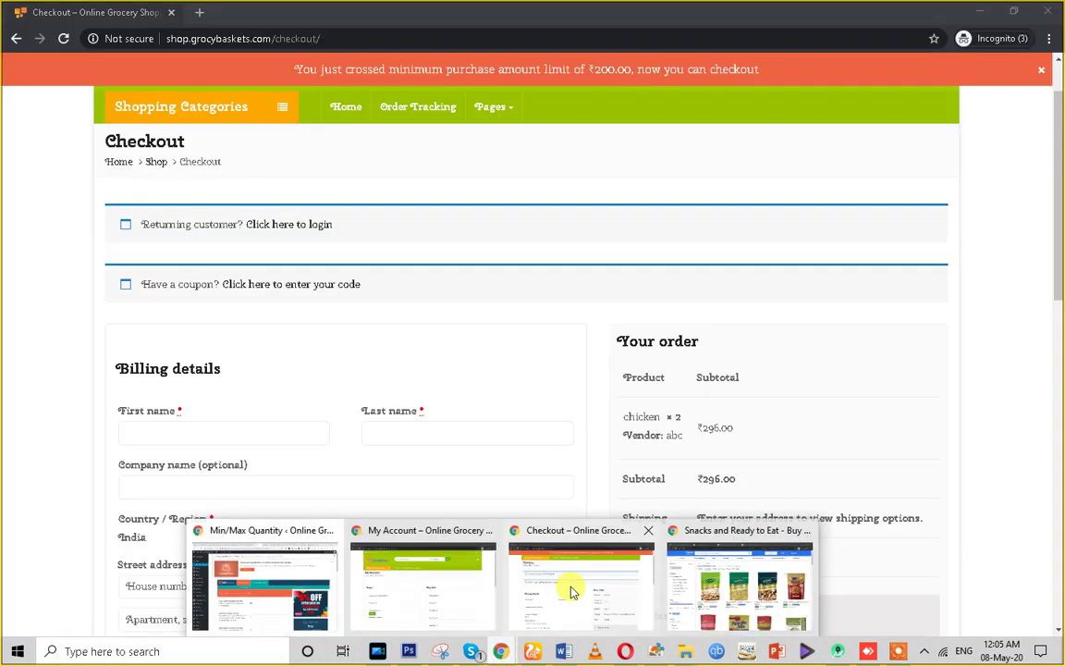
{"action": "scroll", "coordinate": [302, 342], "scroll_direction": "down", "scroll_amount": 4}
{"action": "scroll", "coordinate": [303, 351], "scroll_direction": "down", "scroll_amount": 5}
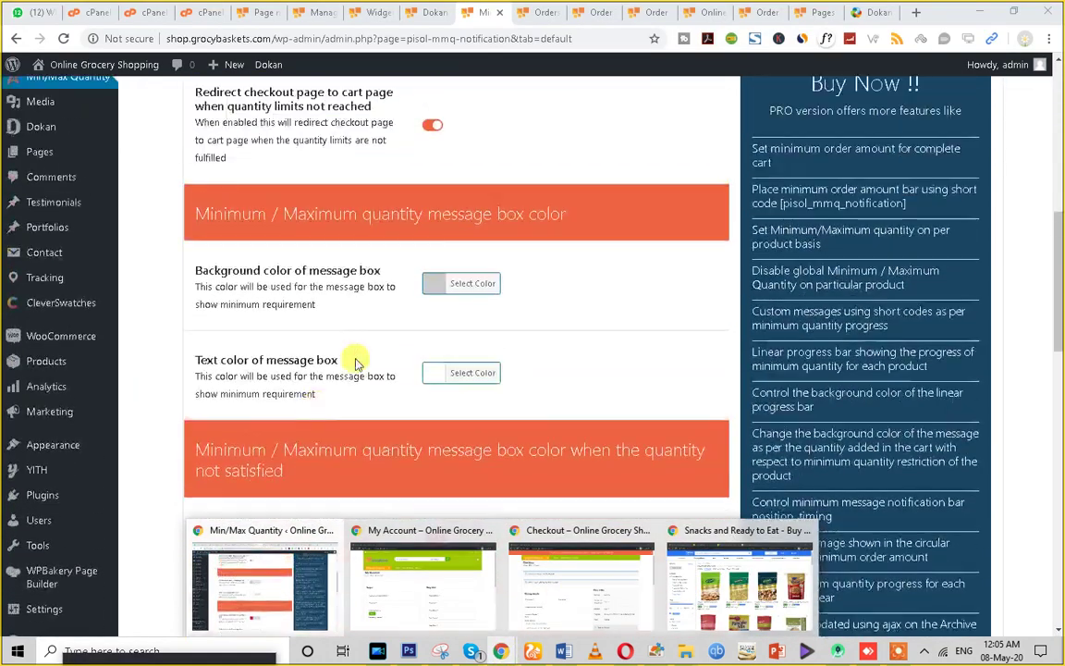
{"action": "scroll", "coordinate": [351, 362], "scroll_direction": "up", "scroll_amount": 1}
{"action": "scroll", "coordinate": [430, 316], "scroll_direction": "down", "scroll_amount": 2}
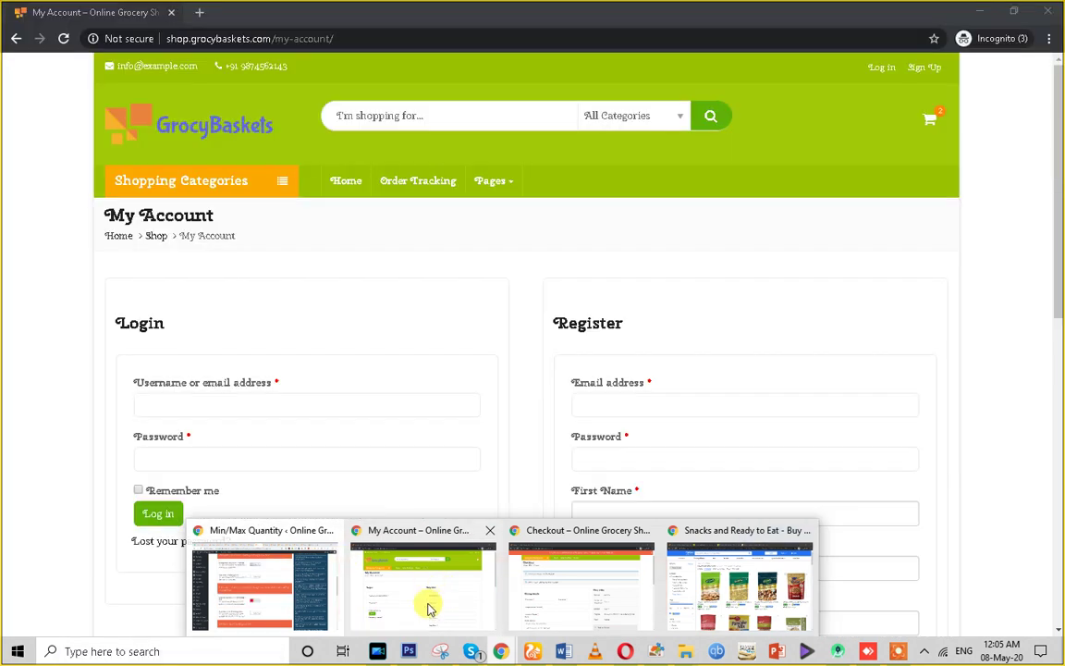
{"action": "left_click", "coordinate": [428, 603]}
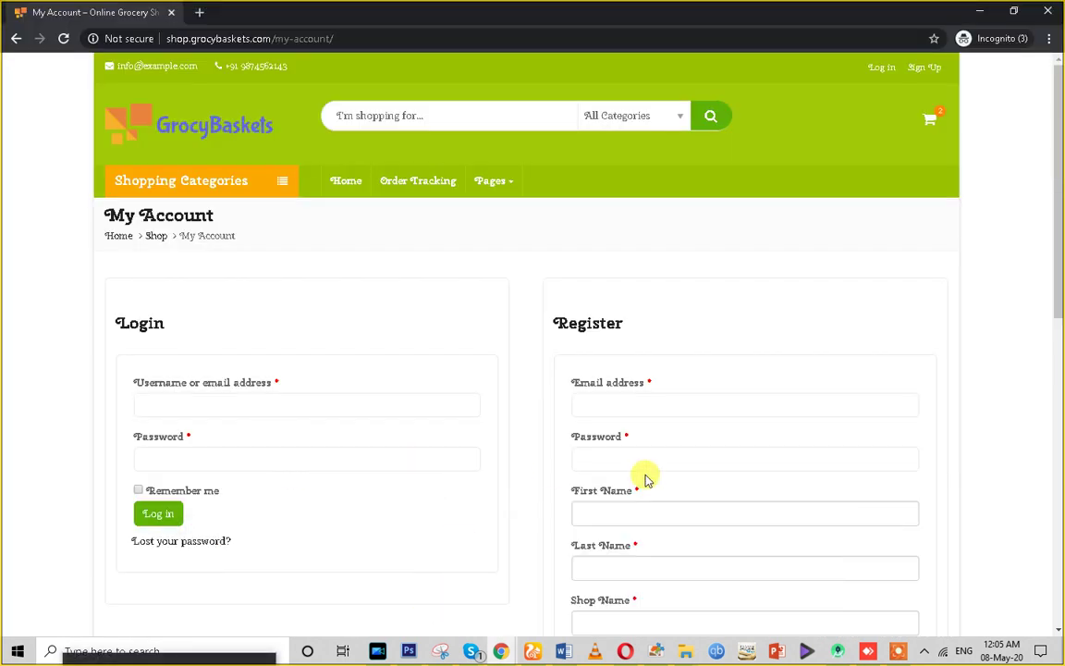
{"action": "scroll", "coordinate": [609, 492], "scroll_direction": "down", "scroll_amount": 3}
{"action": "scroll", "coordinate": [578, 511], "scroll_direction": "up", "scroll_amount": 3}
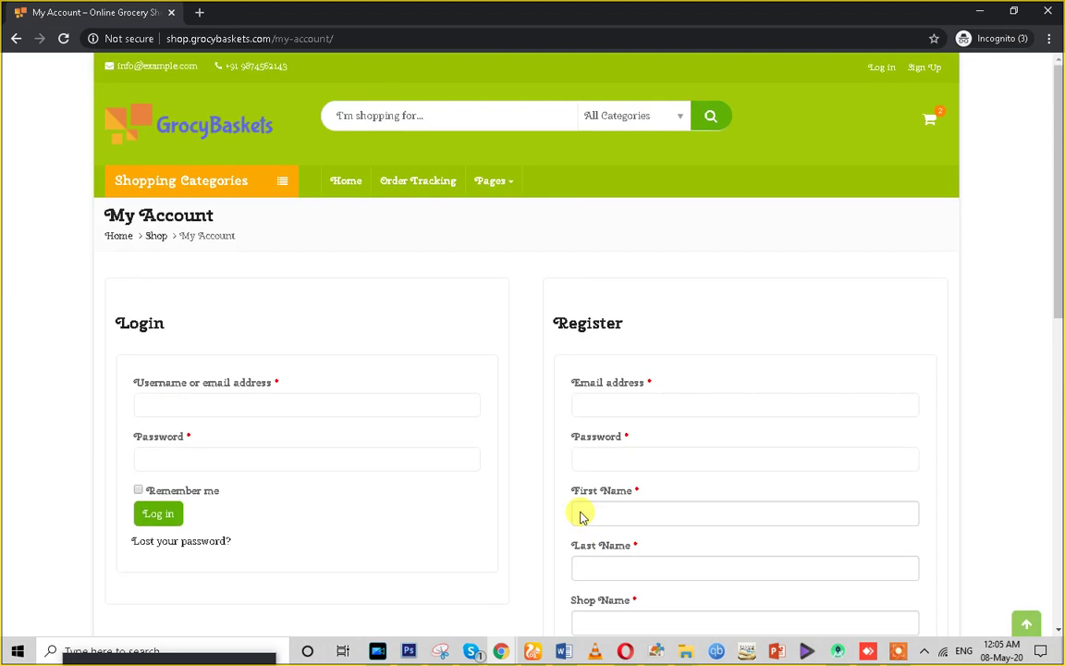
{"action": "left_click", "coordinate": [176, 129]}
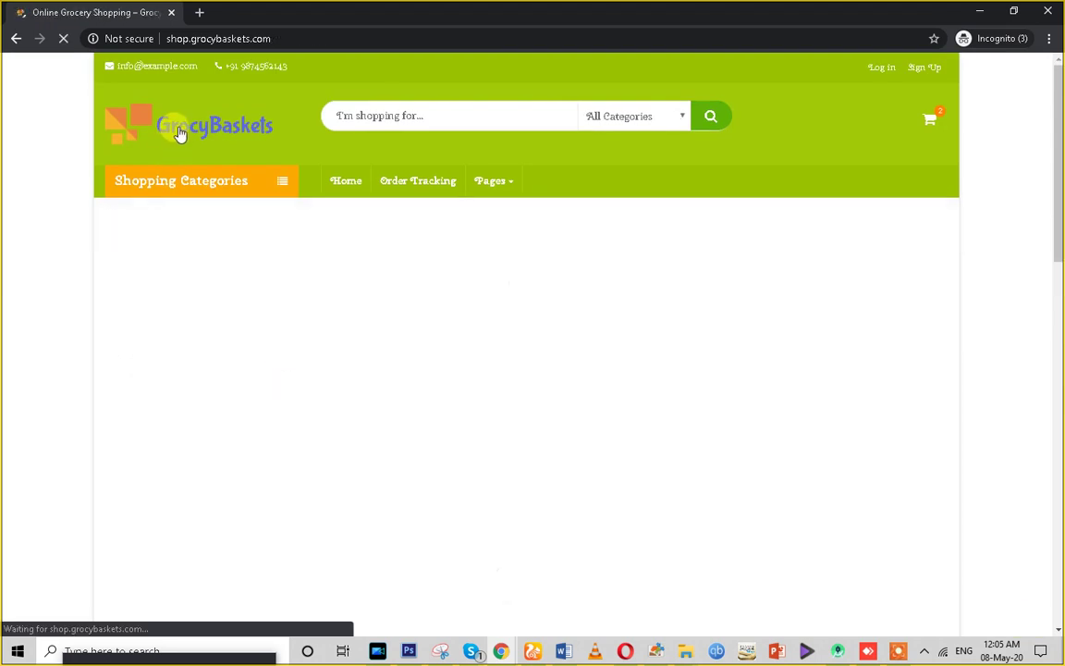
{"action": "scroll", "coordinate": [452, 400], "scroll_direction": "down", "scroll_amount": 5}
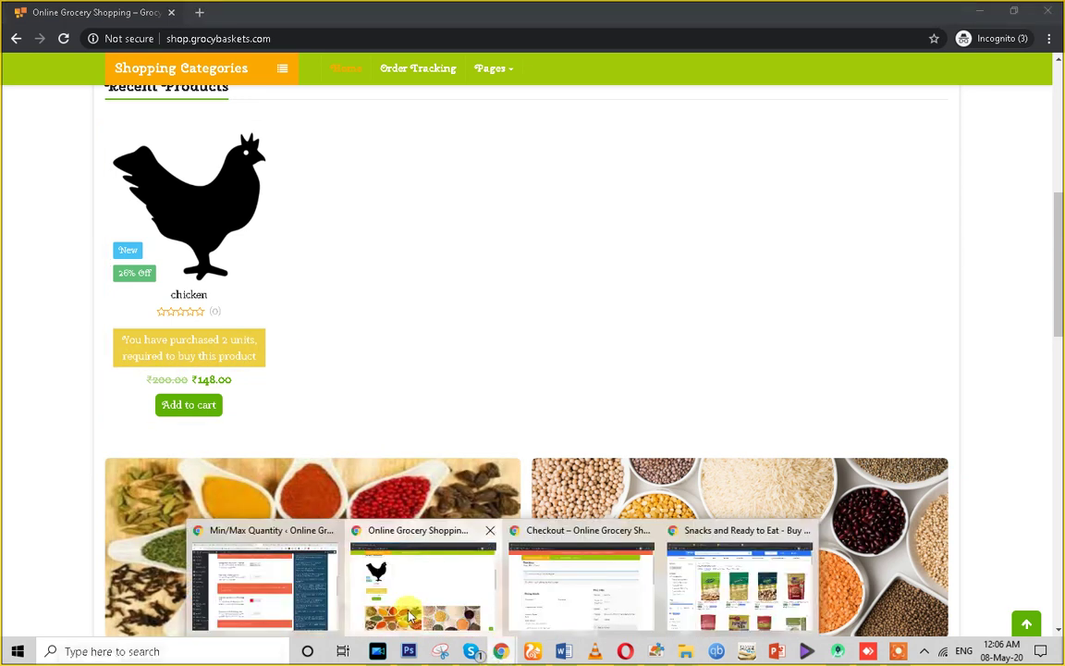
- Replace the global minimum with a global maximum of 2 units per product and save
{"action": "left_click", "coordinate": [304, 591]}
{"action": "scroll", "coordinate": [351, 507], "scroll_direction": "up", "scroll_amount": 7}
{"action": "left_click", "coordinate": [432, 288]}
{"action": "scroll", "coordinate": [506, 399], "scroll_direction": "down", "scroll_amount": 1}
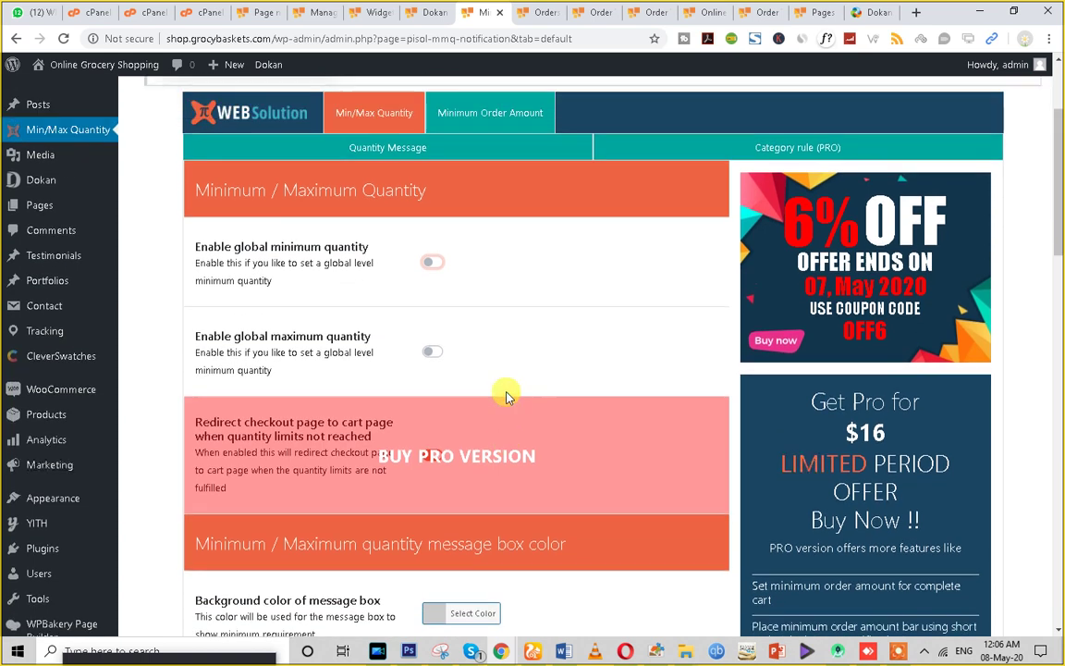
{"action": "scroll", "coordinate": [507, 392], "scroll_direction": "up", "scroll_amount": 3}
{"action": "left_click", "coordinate": [432, 452]}
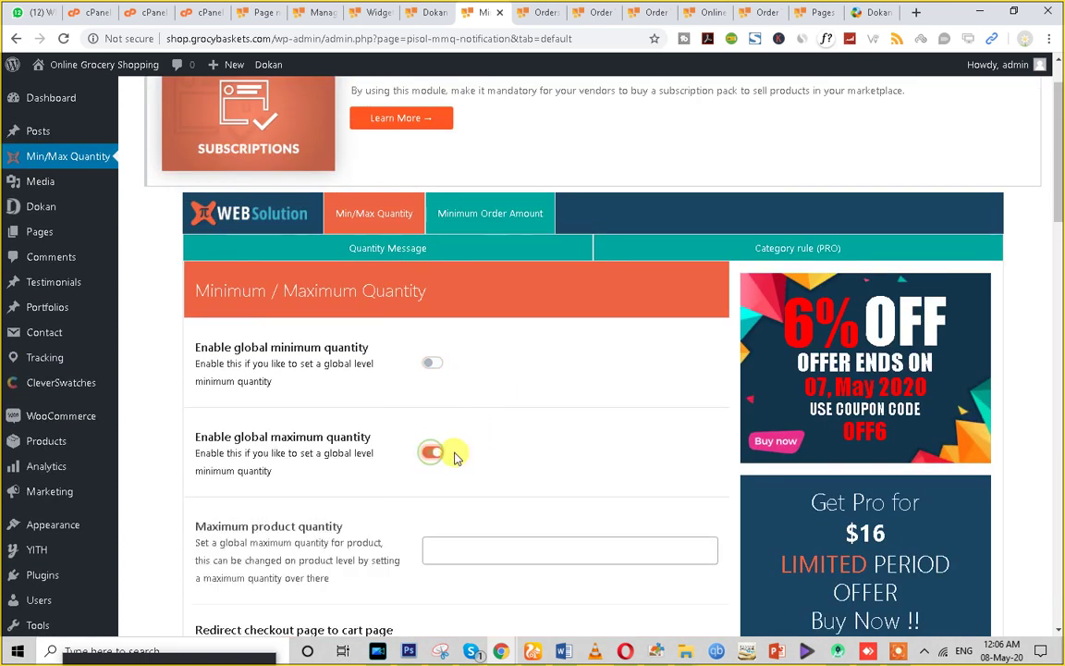
{"action": "scroll", "coordinate": [471, 451], "scroll_direction": "down", "scroll_amount": 3}
{"action": "left_click", "coordinate": [465, 407]}
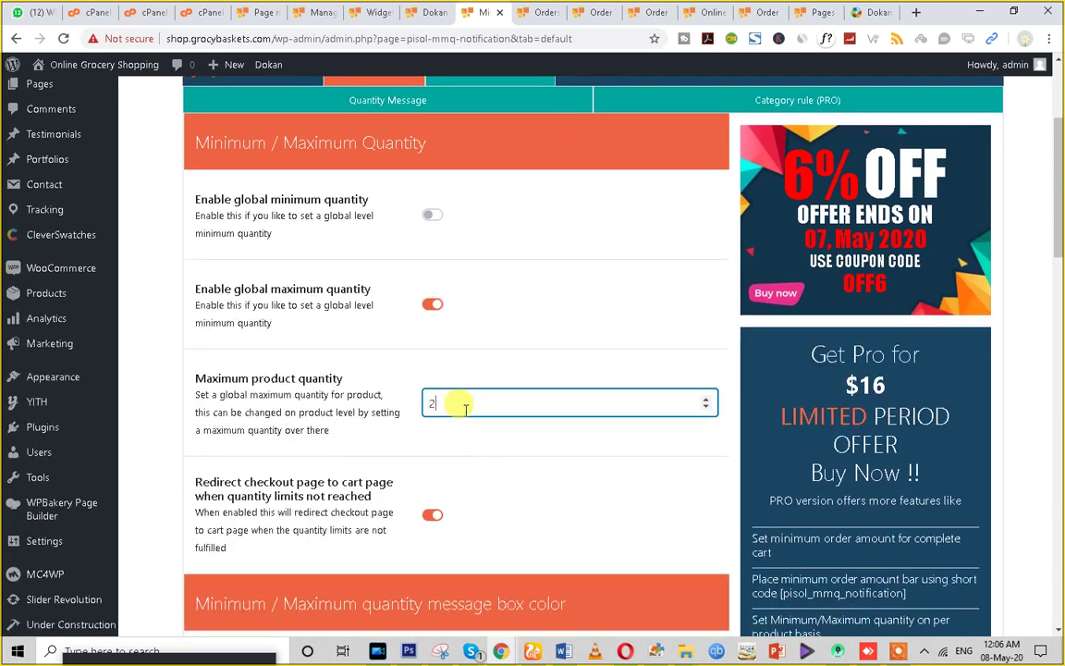
{"action": "scroll", "coordinate": [465, 407], "scroll_direction": "down", "scroll_amount": 15}
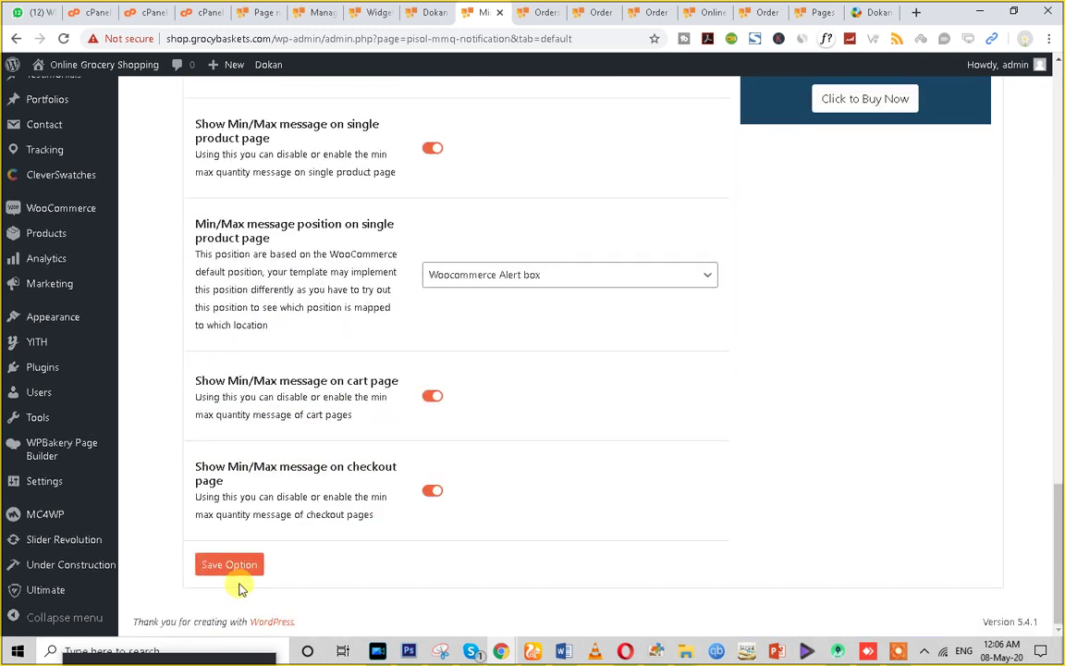
{"action": "left_click", "coordinate": [226, 575]}
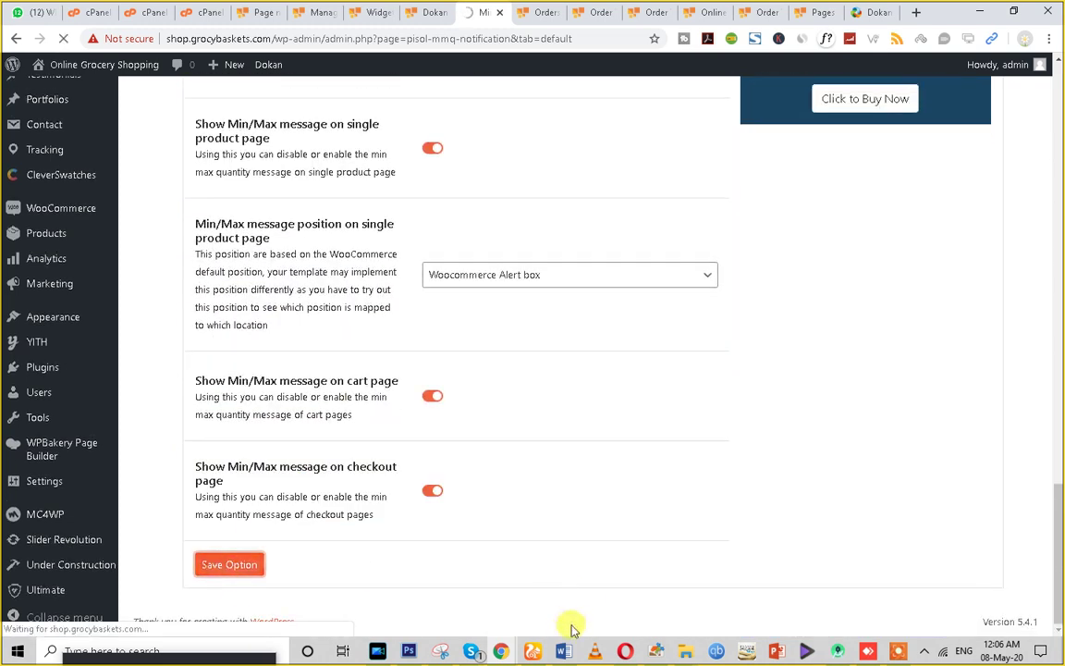
{"action": "mouse_move", "coordinate": [500, 650]}
{"action": "left_click", "coordinate": [443, 603]}
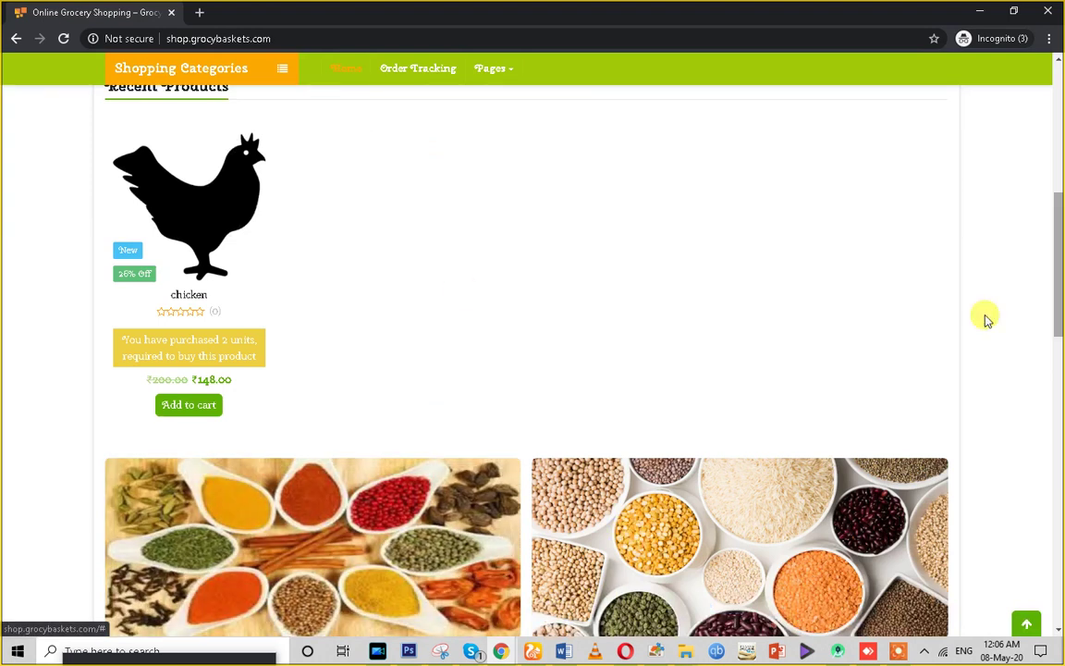
- Reload the store home page to confirm the 2-unit maximum message, then return to settings
{"action": "left_click", "coordinate": [63, 38]}
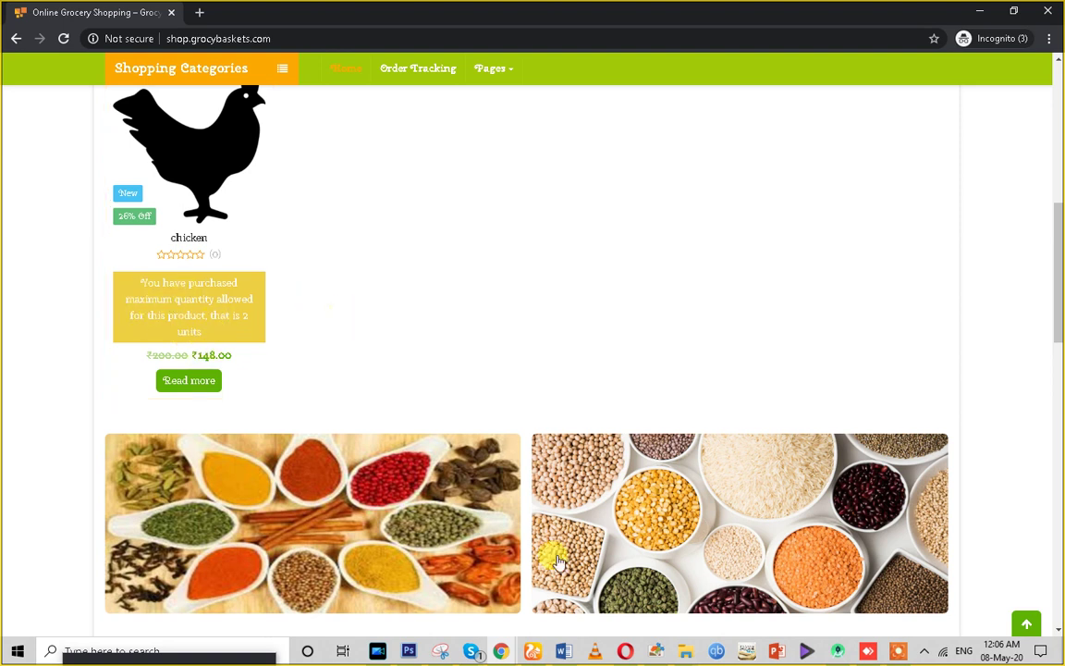
{"action": "mouse_move", "coordinate": [500, 651]}
{"action": "left_click", "coordinate": [271, 544]}
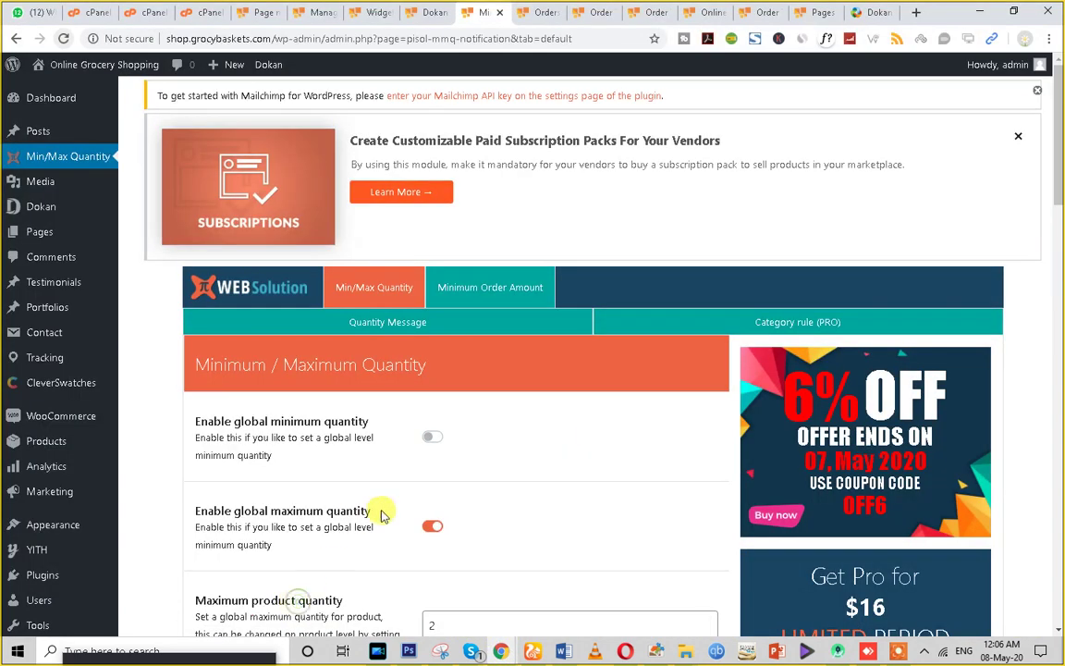
- Browse the Minimum Order Amount and Min/Max Quantity settings tabs
{"action": "scroll", "coordinate": [478, 487], "scroll_direction": "down", "scroll_amount": 11}
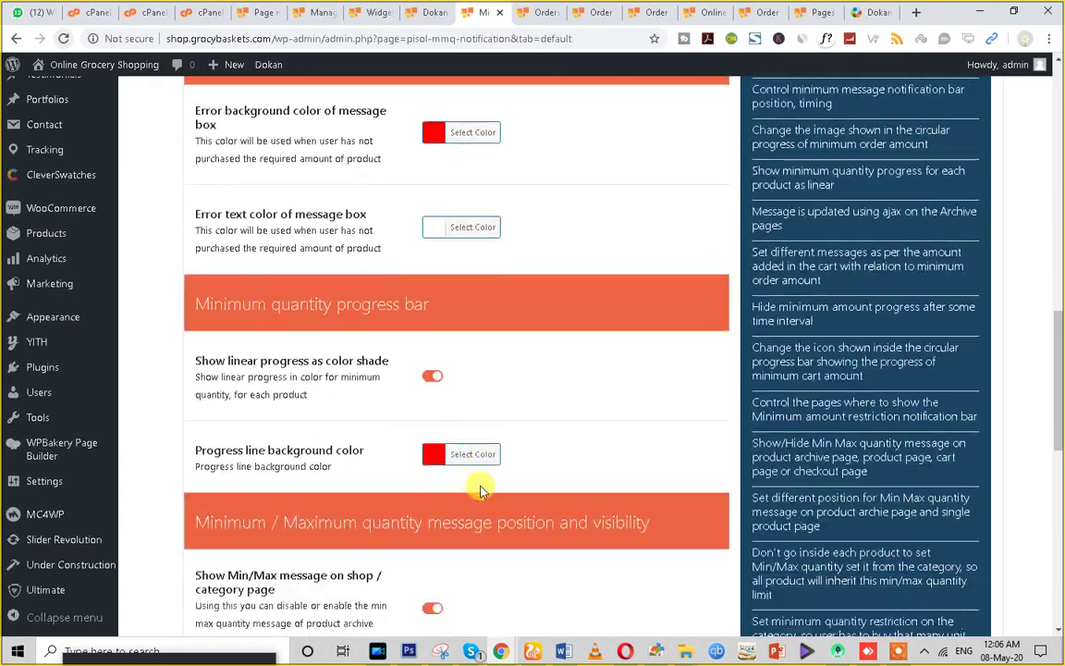
{"action": "scroll", "coordinate": [480, 490], "scroll_direction": "down", "scroll_amount": 8}
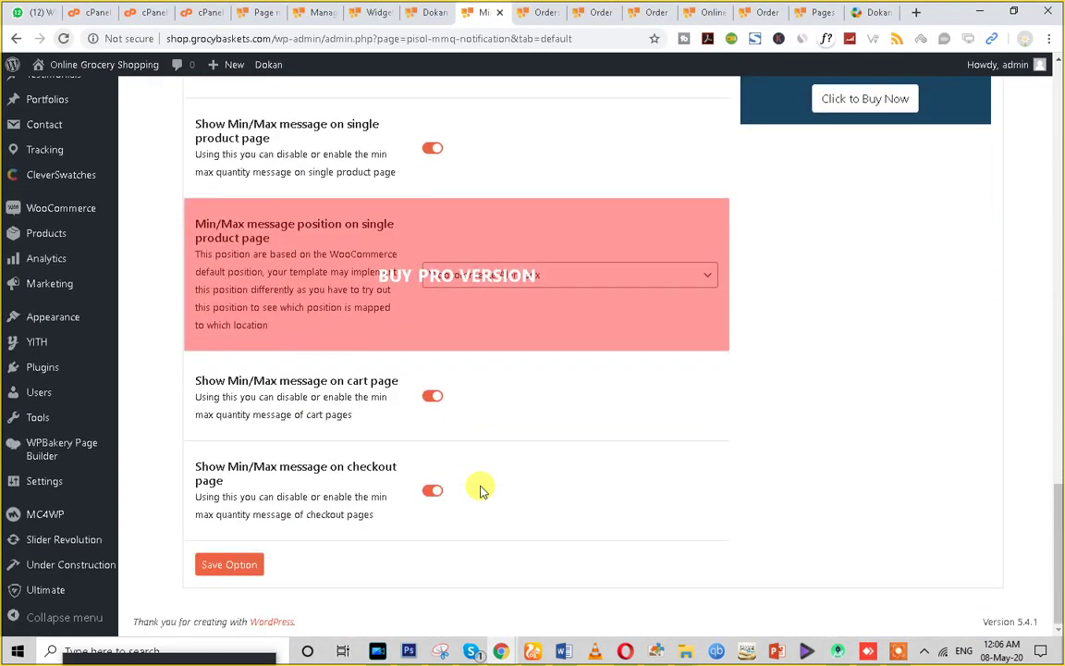
{"action": "scroll", "coordinate": [480, 490], "scroll_direction": "up", "scroll_amount": 15}
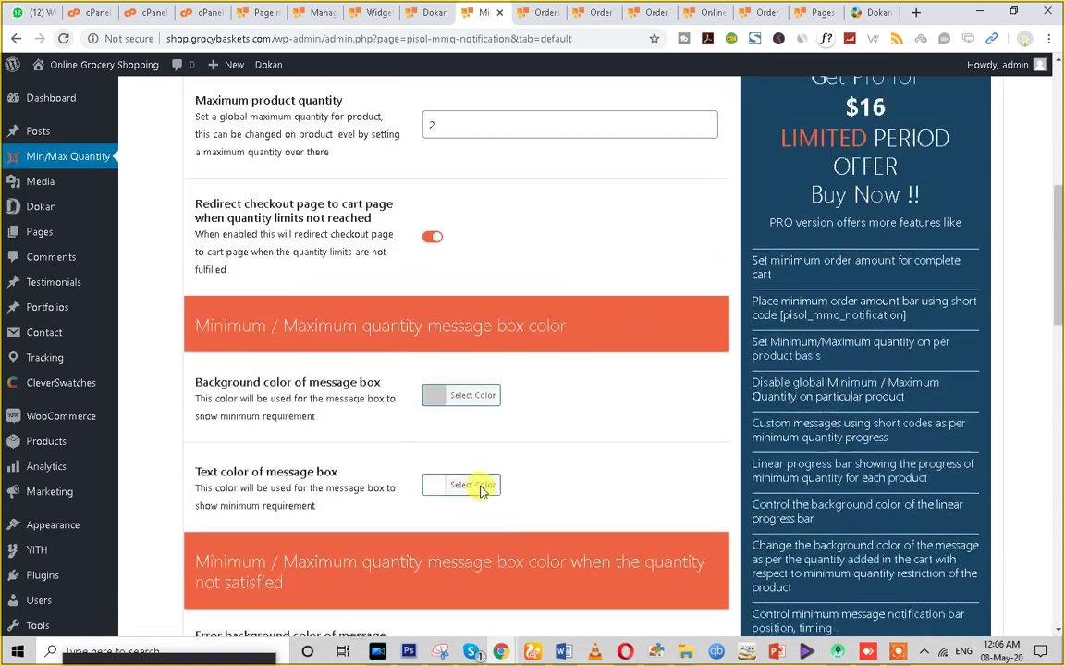
{"action": "scroll", "coordinate": [479, 490], "scroll_direction": "up", "scroll_amount": 5}
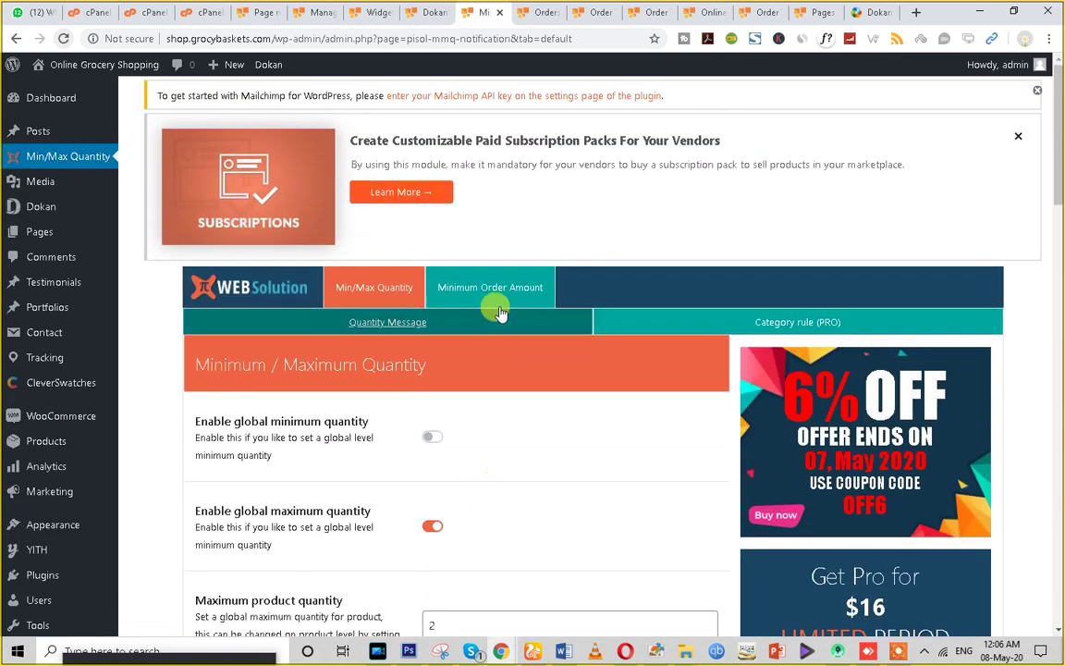
{"action": "left_click", "coordinate": [487, 286]}
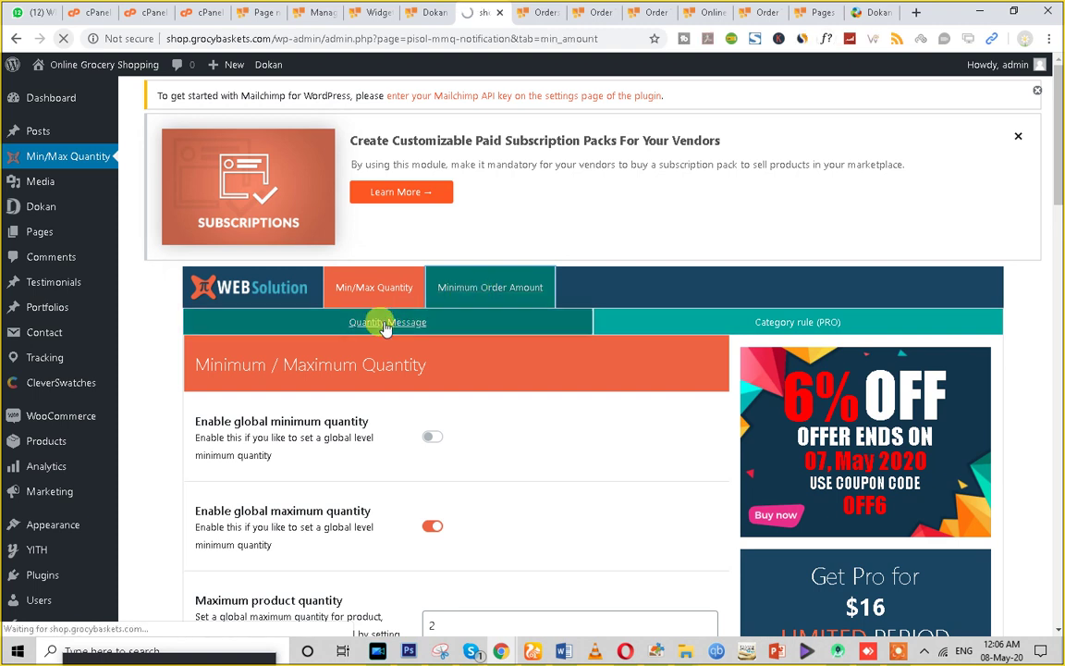
{"action": "left_click", "coordinate": [374, 288]}
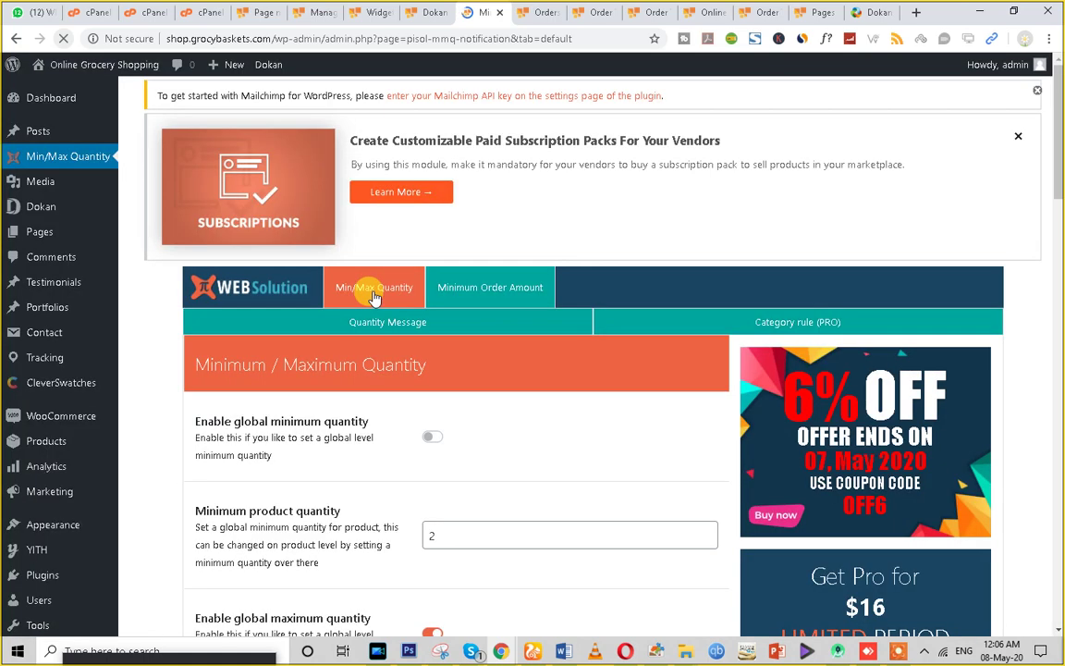
- Review the Quantity Message templates like 'You have to purchase minimum {min_quantity} units'
{"action": "left_click", "coordinate": [378, 325]}
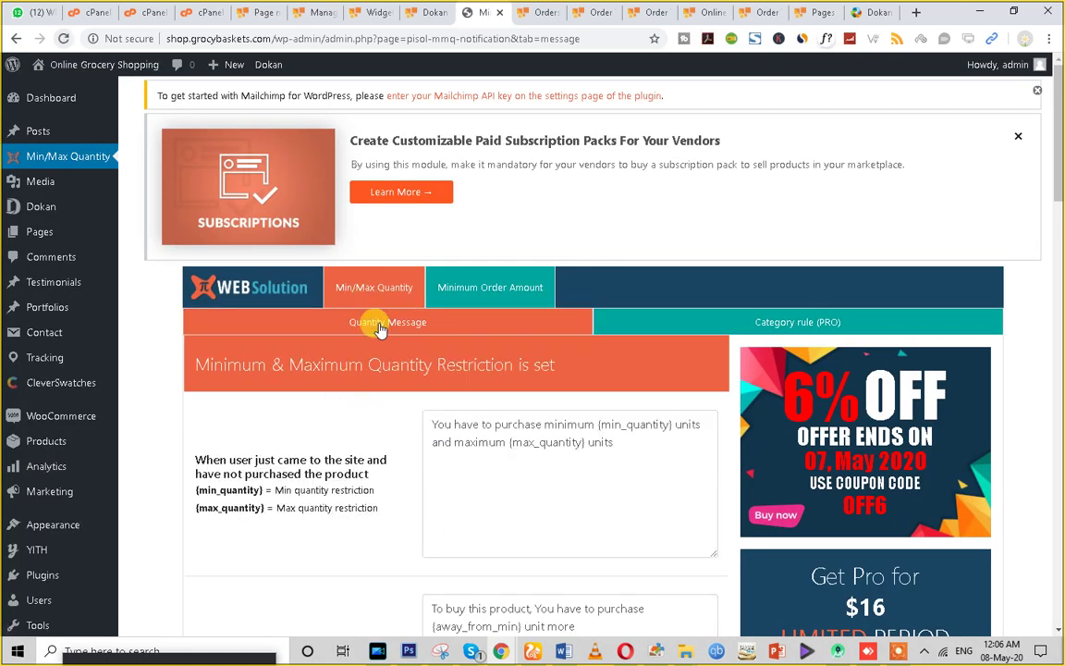
{"action": "scroll", "coordinate": [513, 435], "scroll_direction": "down", "scroll_amount": 1}
{"action": "left_click_drag", "start_coordinate": [427, 350], "coordinate": [678, 397]}
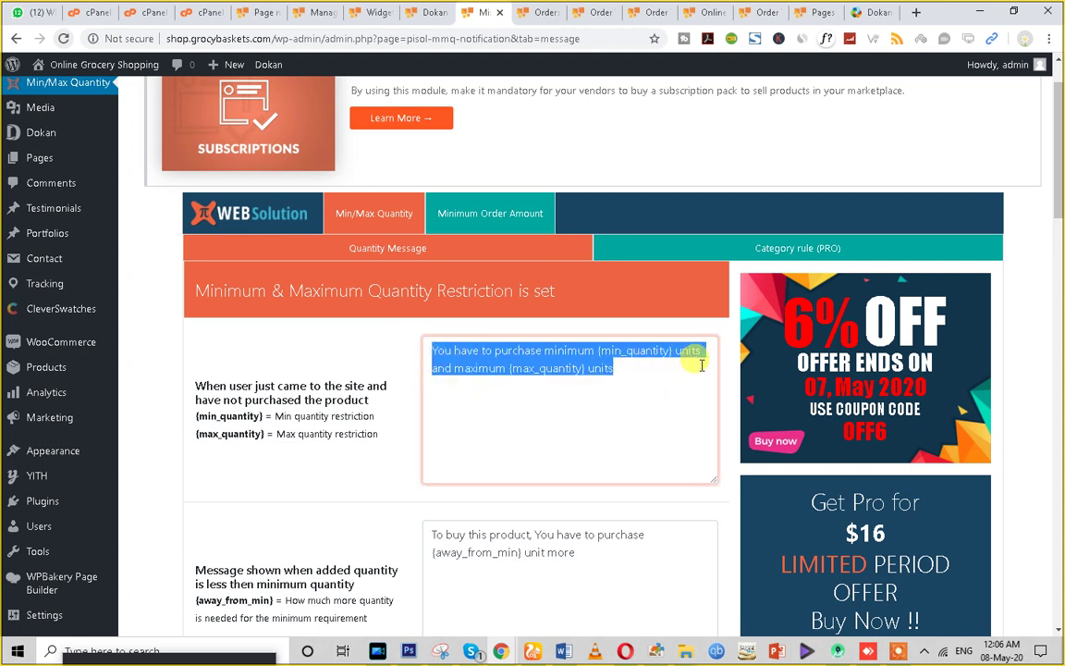
{"action": "scroll", "coordinate": [469, 453], "scroll_direction": "down", "scroll_amount": 1}
{"action": "left_click_drag", "start_coordinate": [432, 454], "coordinate": [599, 483]}
{"action": "scroll", "coordinate": [599, 484], "scroll_direction": "down", "scroll_amount": 7}
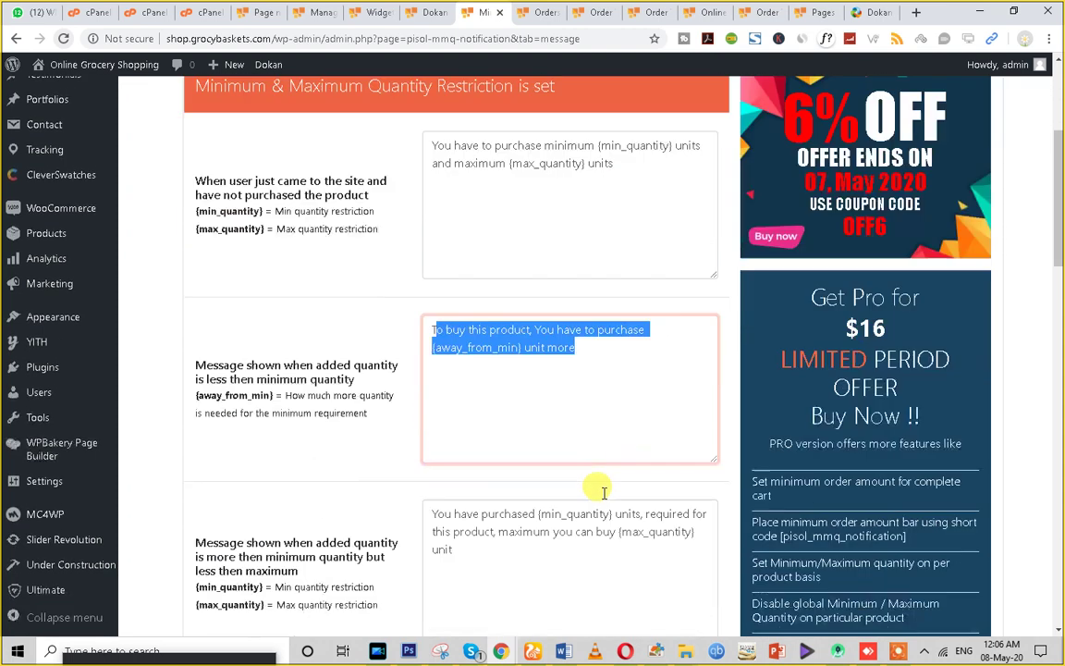
{"action": "scroll", "coordinate": [624, 504], "scroll_direction": "up", "scroll_amount": 10}
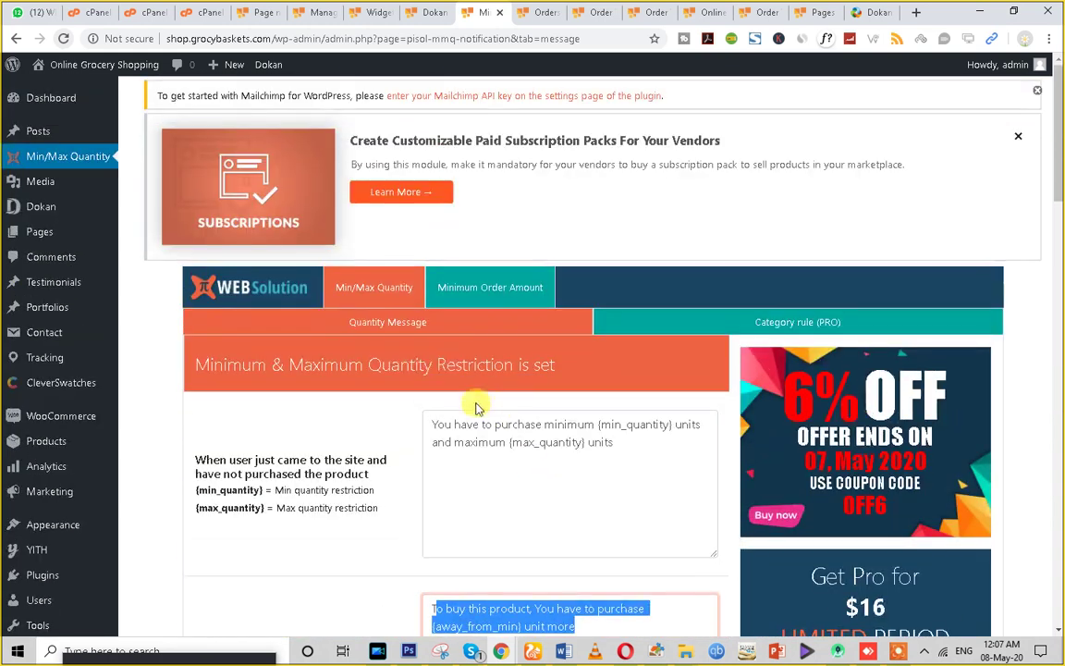
{"action": "left_click", "coordinate": [374, 291]}
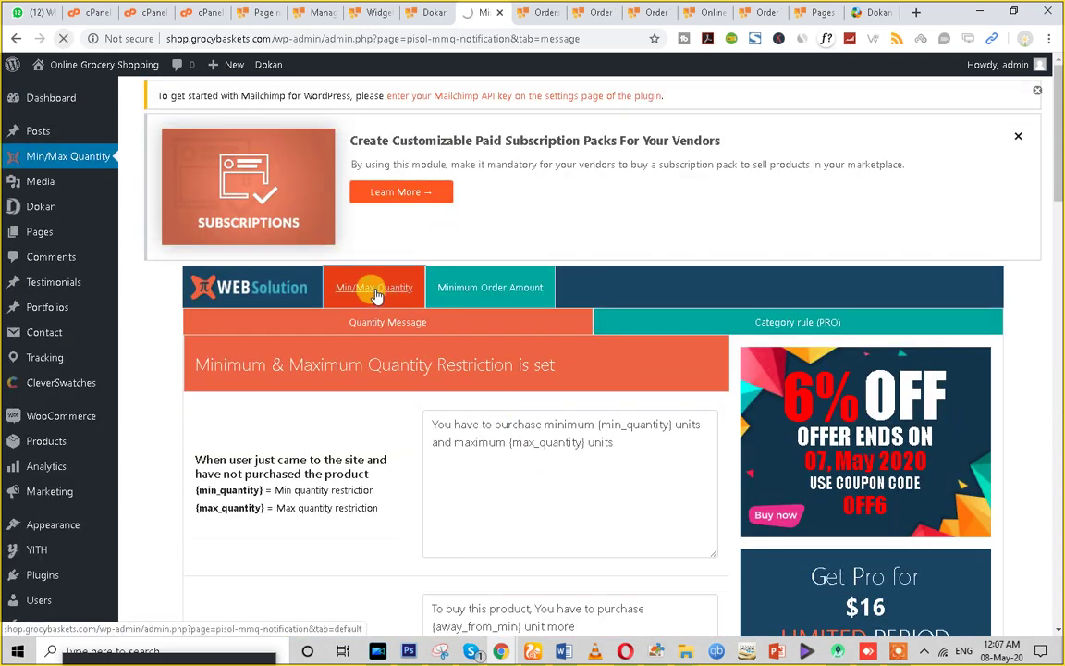
- Copy 'delivery based on distance' from the Word requirements list and return to WordPress
{"action": "left_click", "coordinate": [563, 651]}
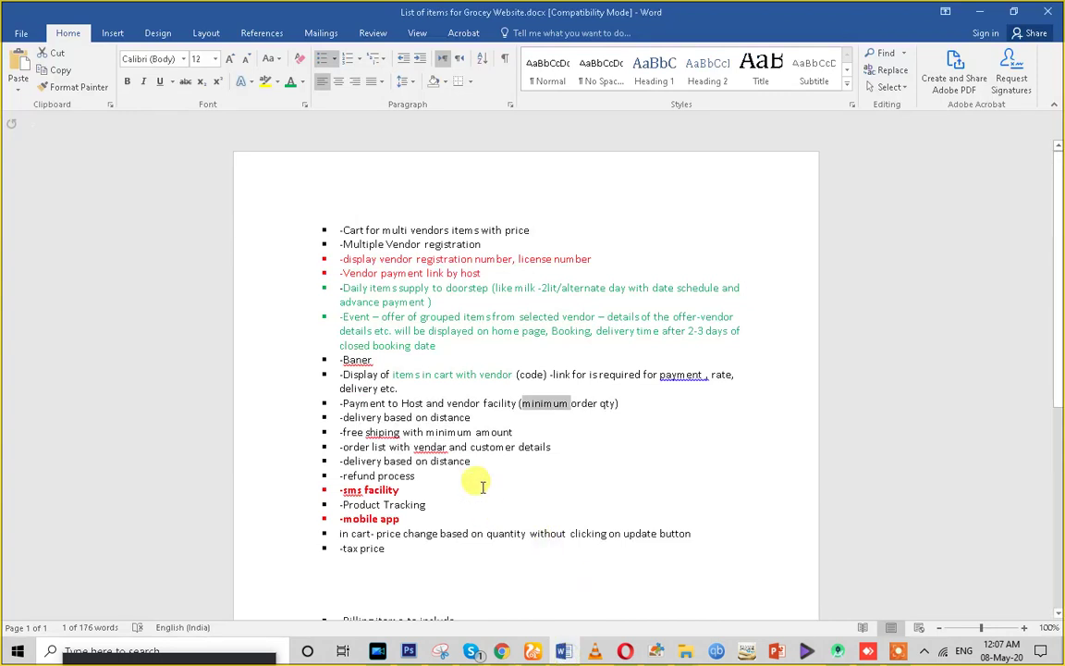
{"action": "left_click_drag", "start_coordinate": [343, 417], "coordinate": [469, 417]}
{"action": "key", "text": "ctrl+c"}
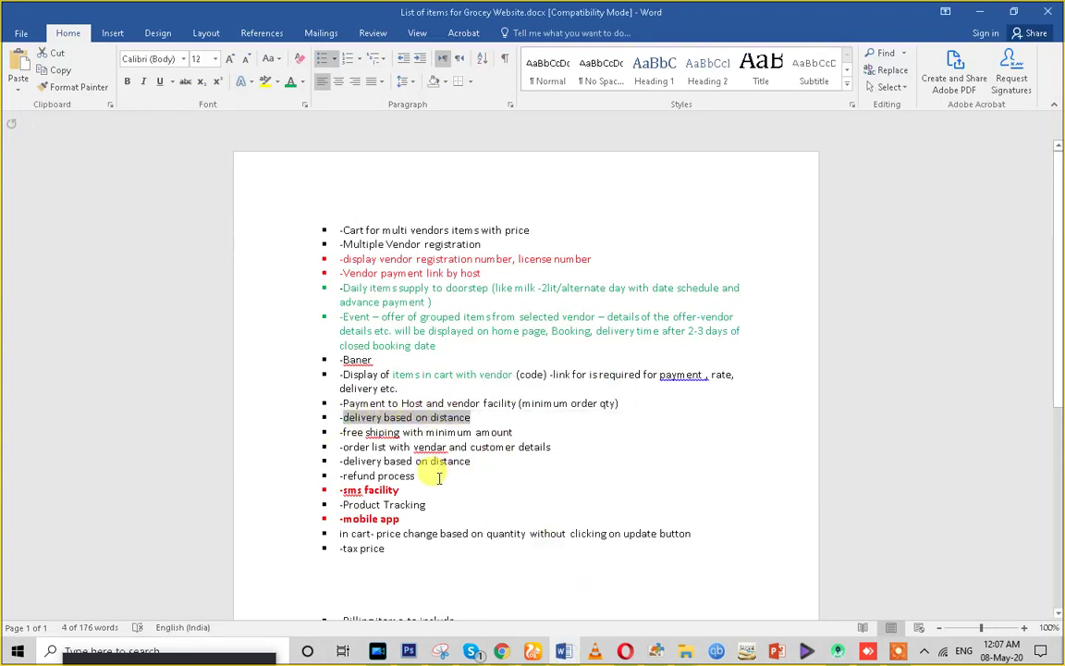
{"action": "mouse_move", "coordinate": [499, 653]}
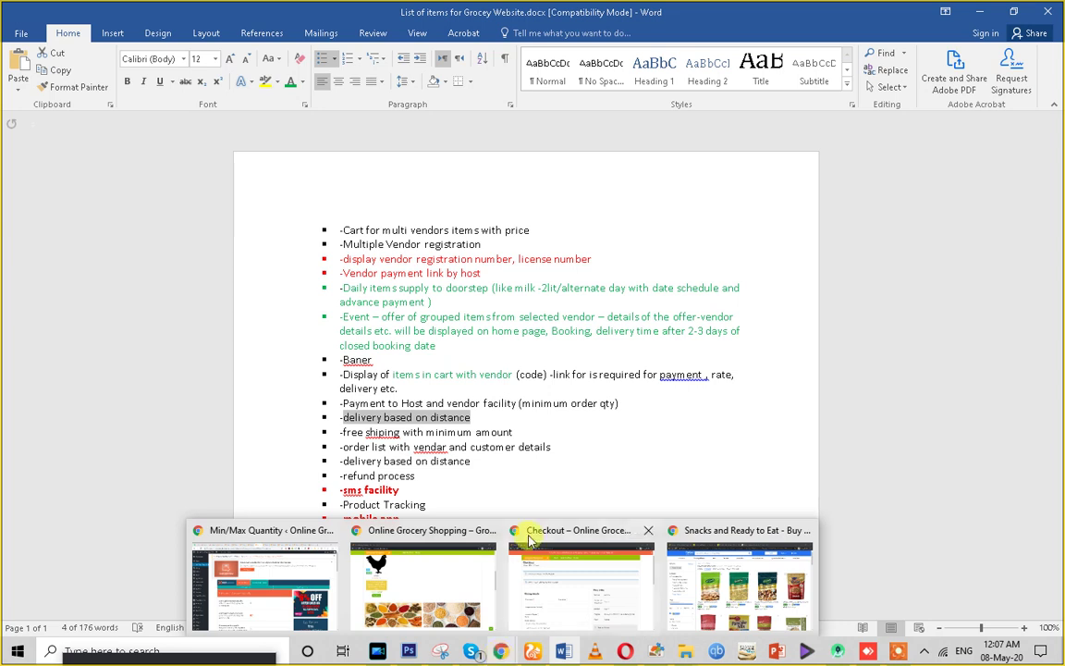
{"action": "right_click", "coordinate": [407, 423]}
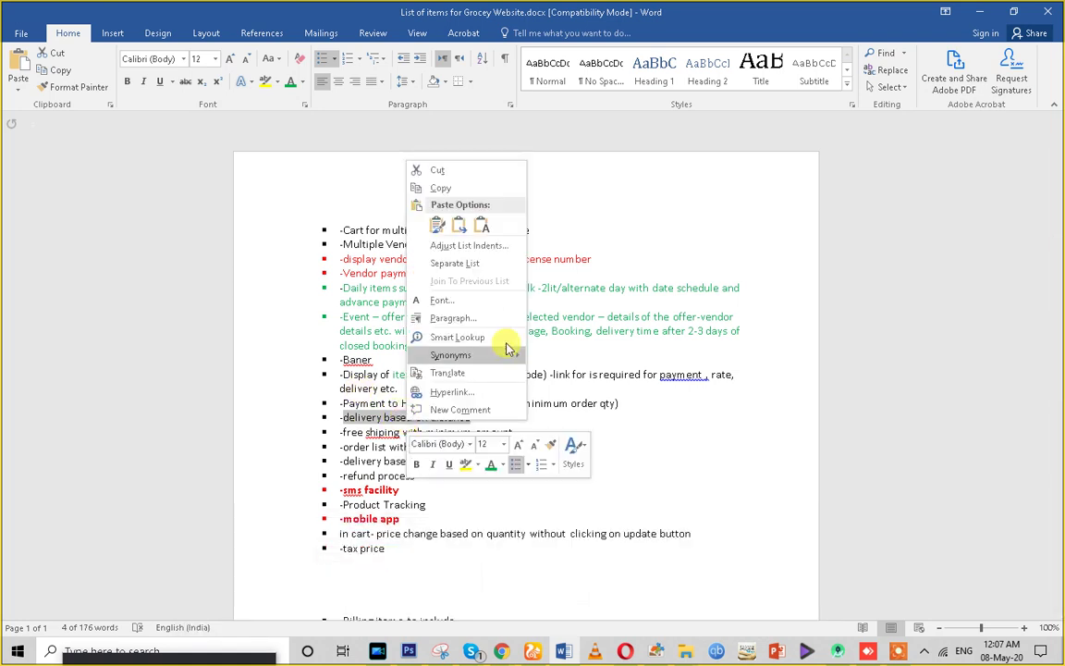
{"action": "left_click", "coordinate": [440, 188]}
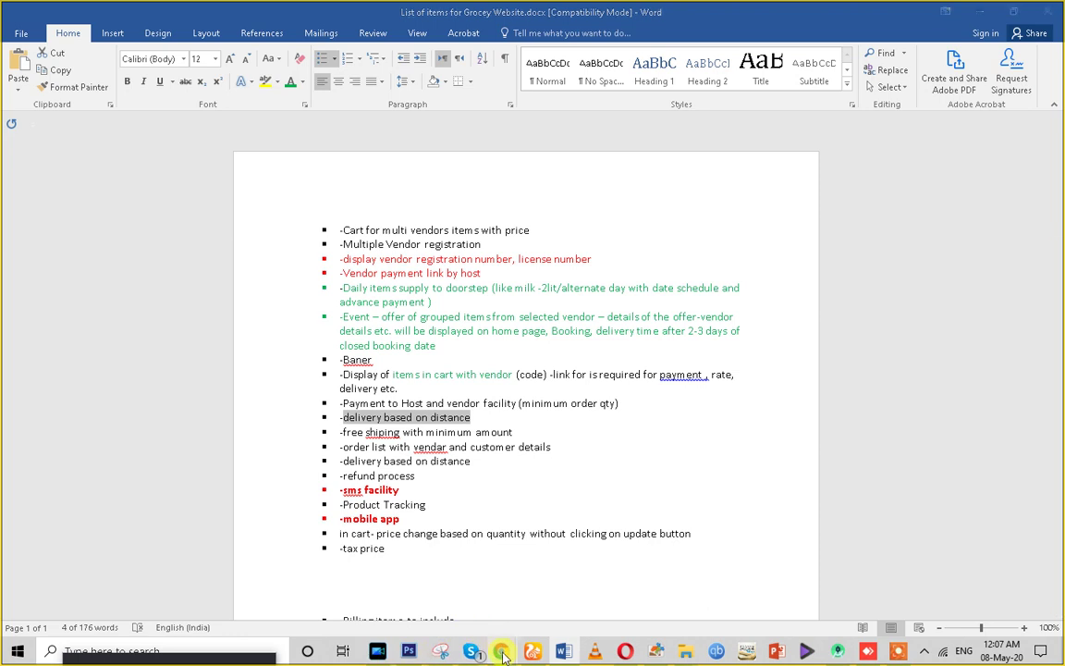
{"action": "left_click", "coordinate": [264, 546]}
{"action": "mouse_move", "coordinate": [79, 428]}
{"action": "scroll", "coordinate": [201, 525], "scroll_direction": "down", "scroll_amount": 1}
- Search Add New plugins for 'delivery based on distance'
{"action": "left_click", "coordinate": [51, 500]}
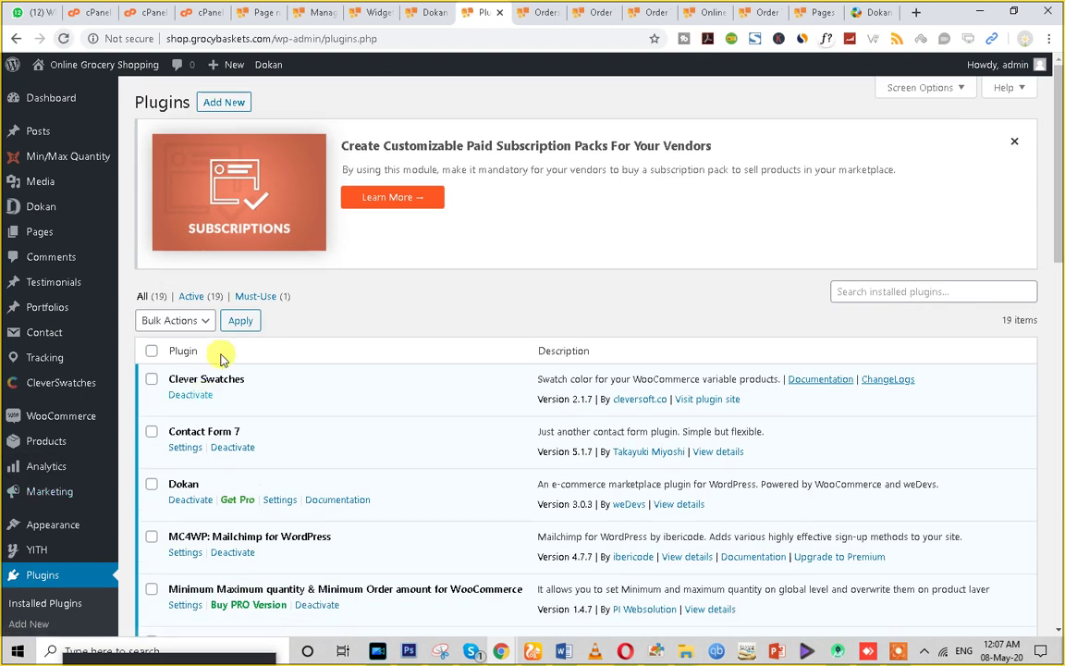
{"action": "left_click", "coordinate": [218, 100]}
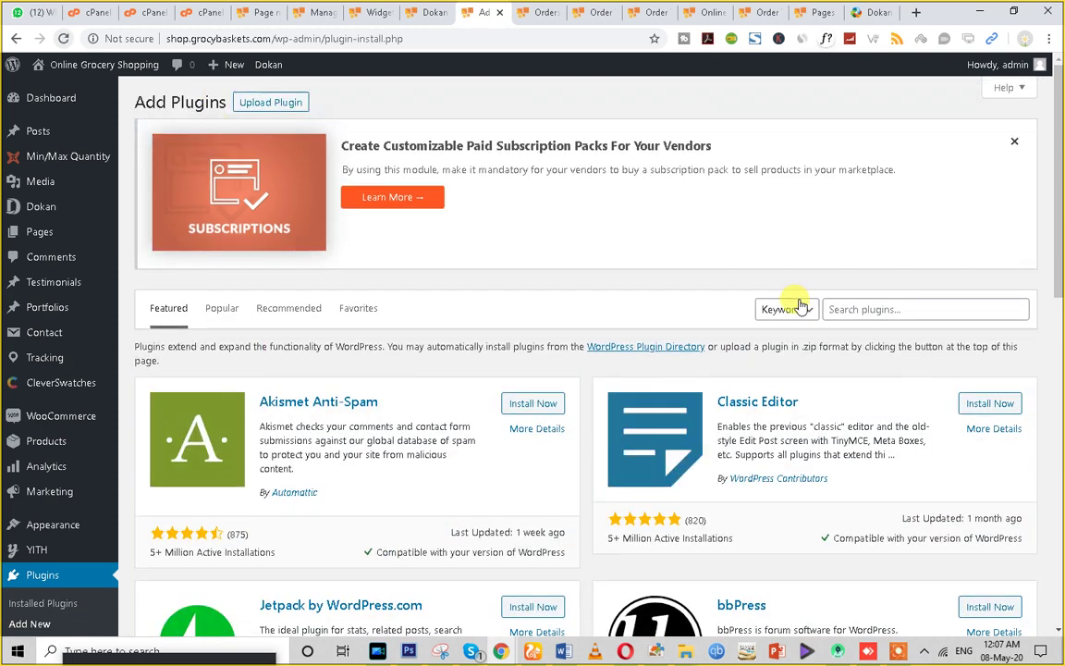
{"action": "left_click", "coordinate": [837, 308]}
{"action": "key", "text": "ctrl+v"}
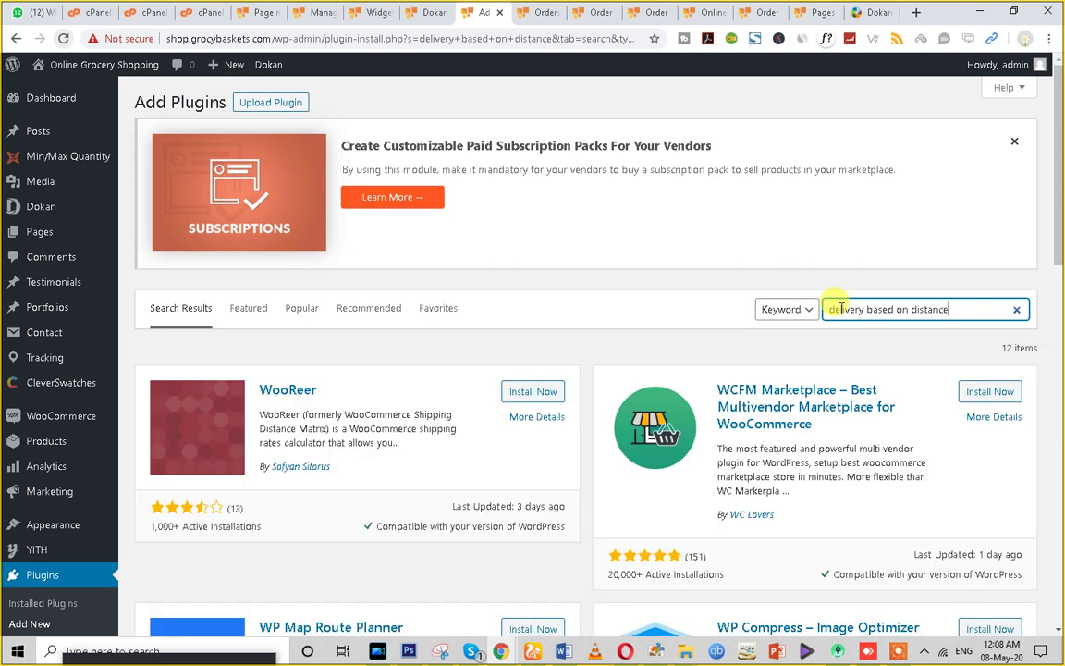
- Scroll through results such as Store Locator Widget and WP Map Route Planner
{"action": "scroll", "coordinate": [440, 475], "scroll_direction": "down", "scroll_amount": 2}
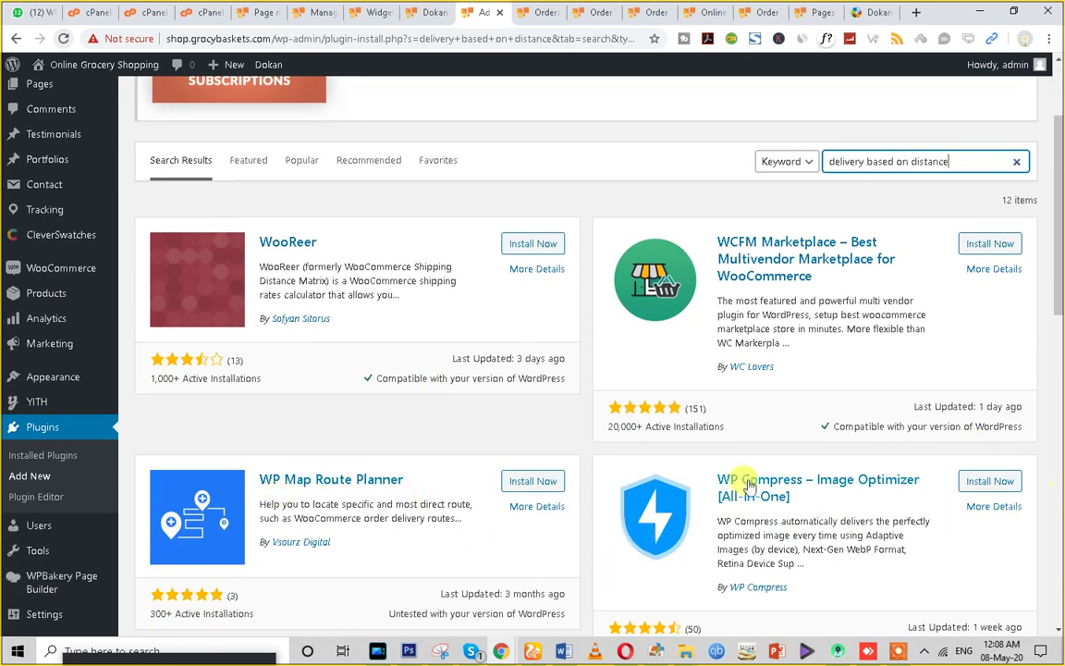
{"action": "scroll", "coordinate": [744, 478], "scroll_direction": "down", "scroll_amount": 3}
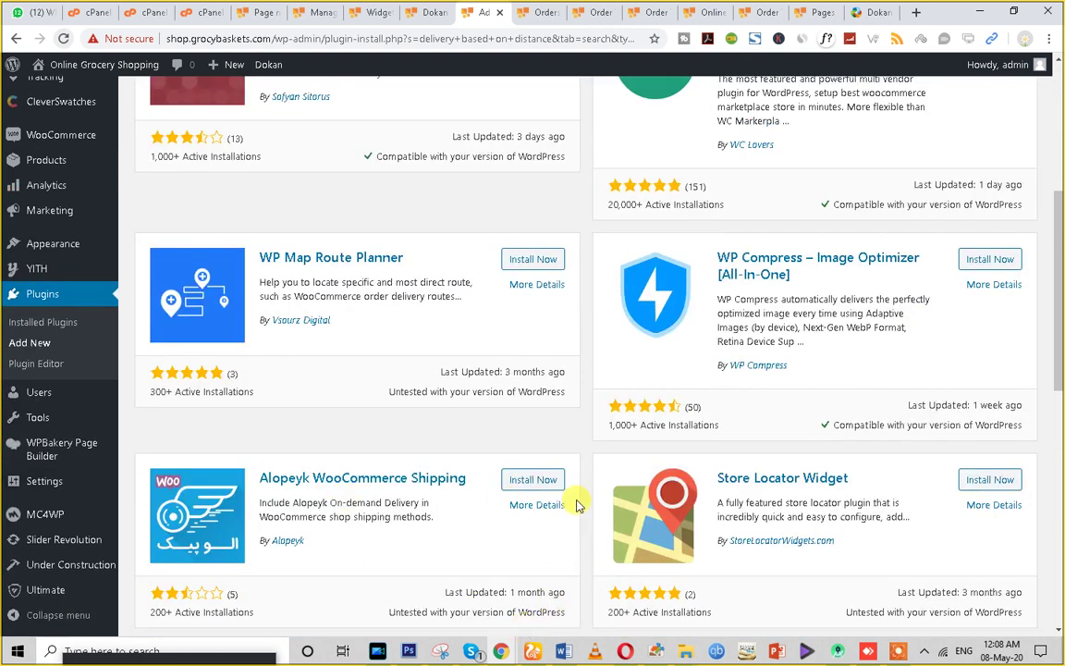
{"action": "scroll", "coordinate": [714, 415], "scroll_direction": "down", "scroll_amount": 1}
{"action": "left_click_drag", "start_coordinate": [716, 407], "coordinate": [849, 404]}
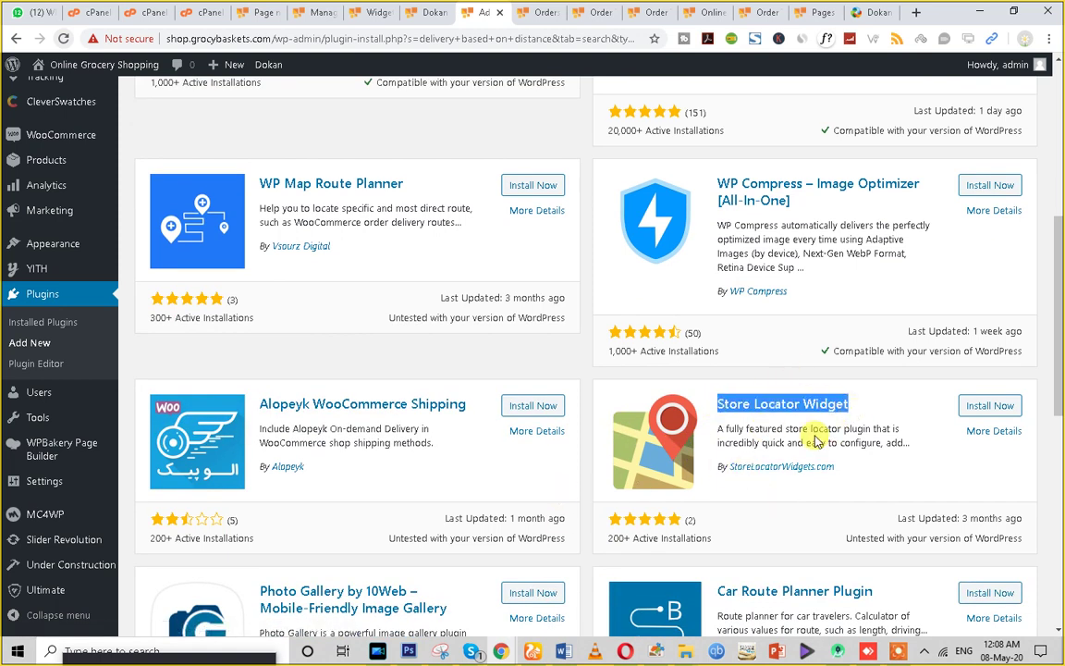
{"action": "scroll", "coordinate": [816, 441], "scroll_direction": "down", "scroll_amount": 2}
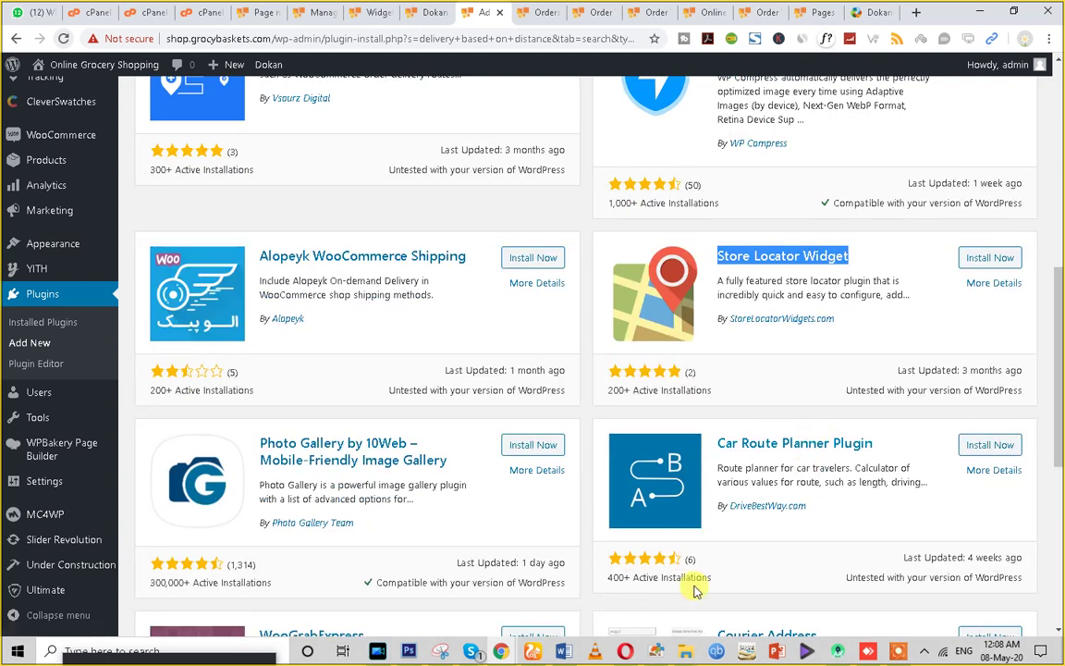
{"action": "scroll", "coordinate": [696, 589], "scroll_direction": "down", "scroll_amount": 4}
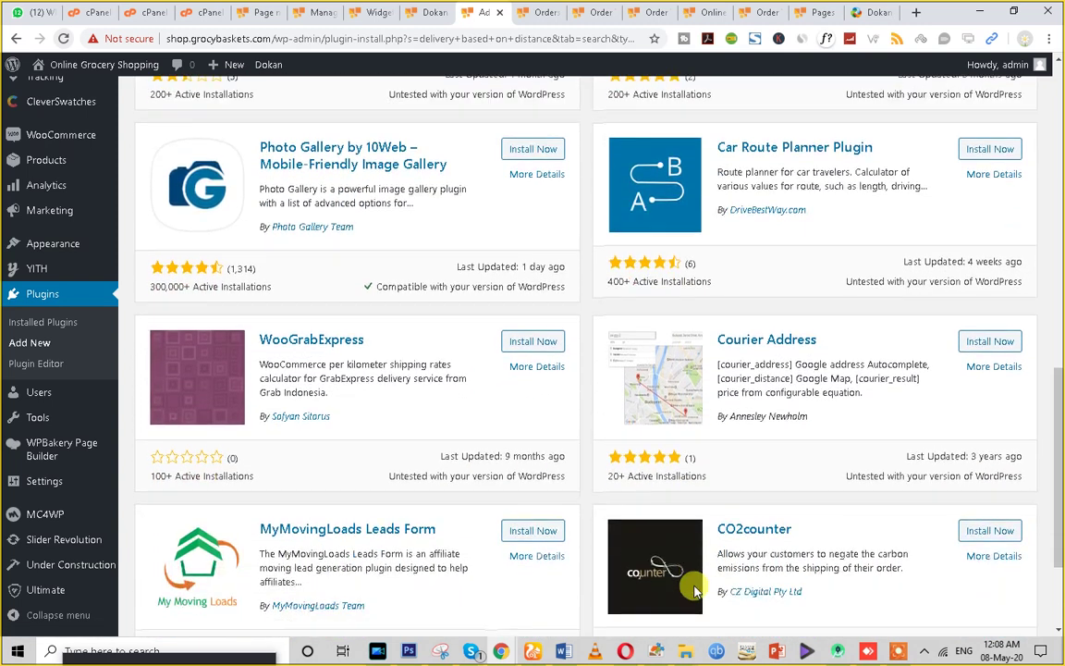
{"action": "scroll", "coordinate": [693, 588], "scroll_direction": "down", "scroll_amount": 1}
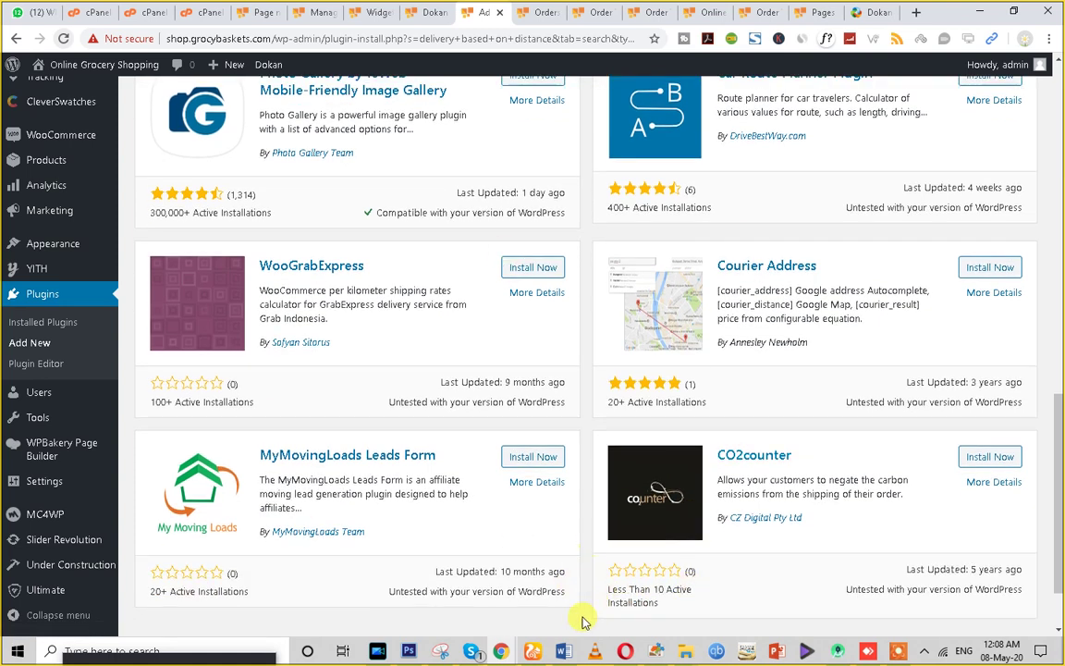
{"action": "left_click", "coordinate": [573, 653]}
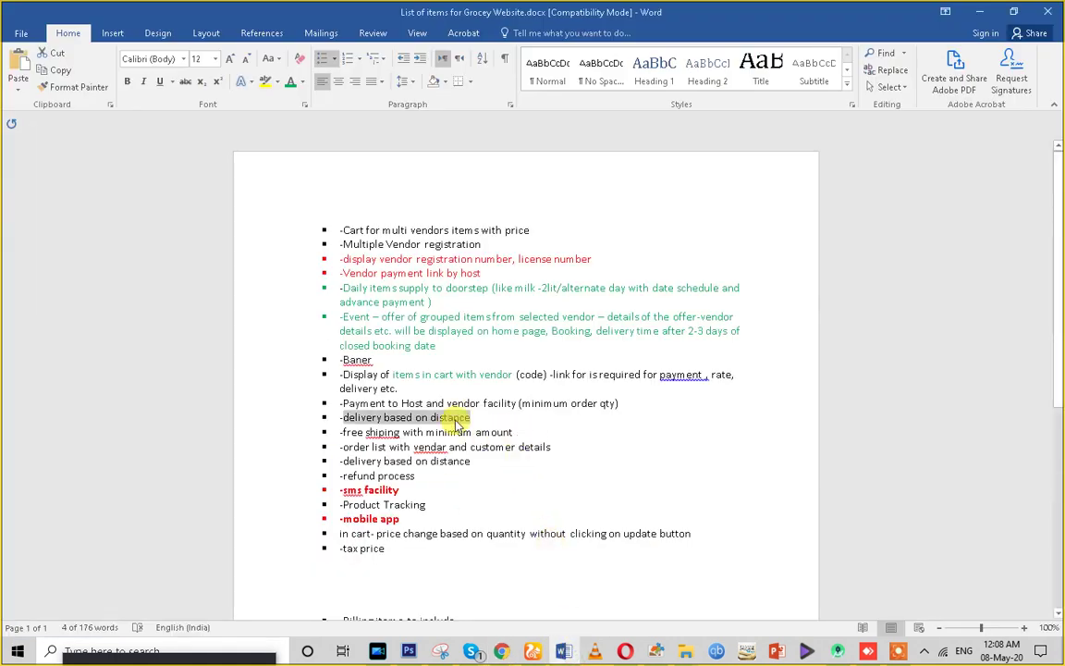
- Underline 'delivery based on distance' and select the free shipping with minimum amount line
{"action": "left_click", "coordinate": [159, 81]}
{"action": "left_click", "coordinate": [448, 461]}
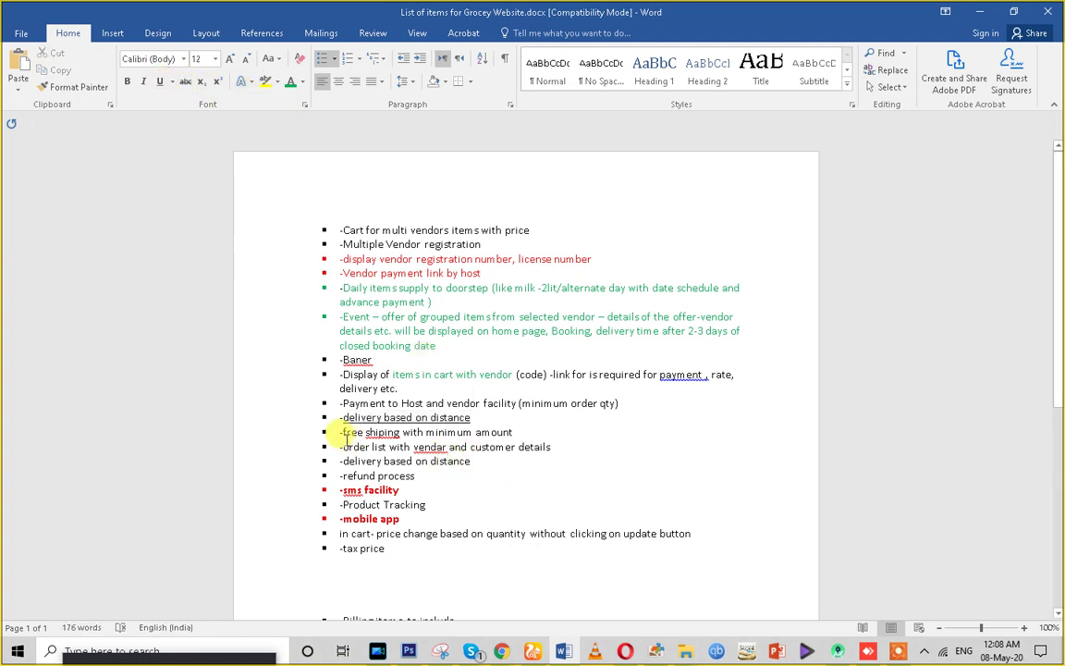
{"action": "left_click_drag", "start_coordinate": [525, 432], "coordinate": [339, 431]}
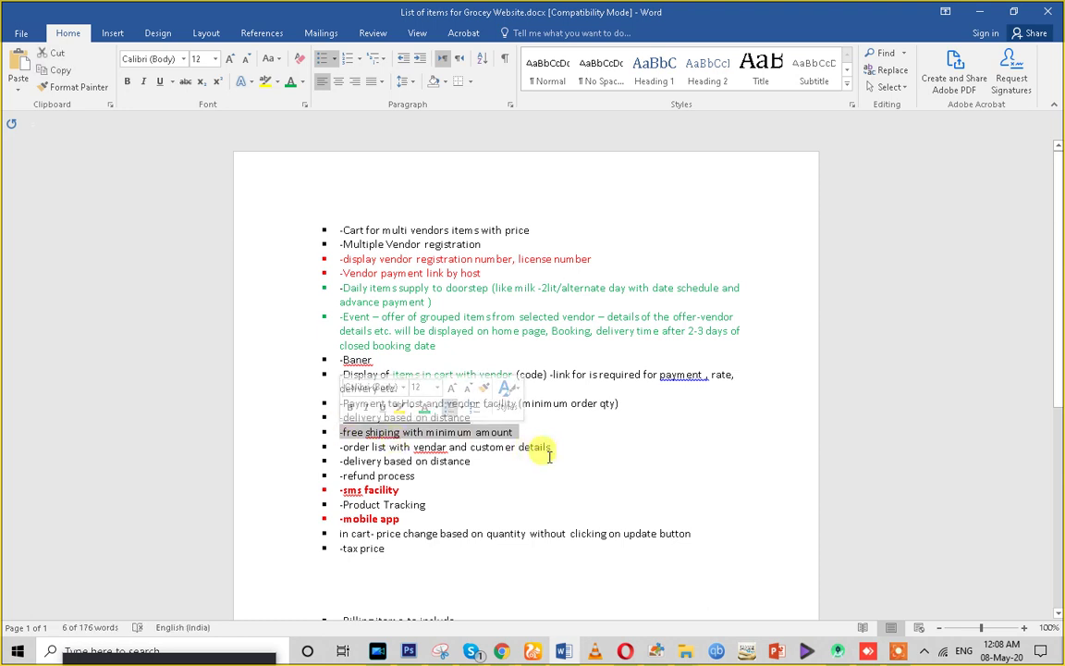
{"action": "left_click", "coordinate": [500, 651]}
- Go to the Shipping classes section of WooCommerce shipping settings
{"action": "left_click", "coordinate": [281, 585]}
{"action": "scroll", "coordinate": [86, 445], "scroll_direction": "up", "scroll_amount": 4}
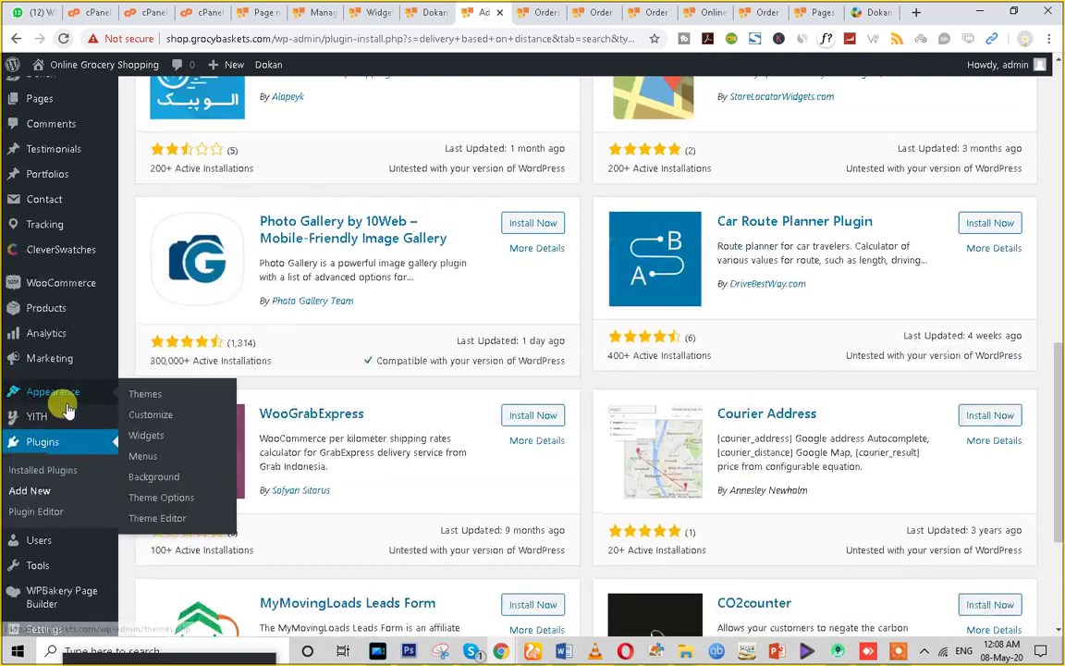
{"action": "mouse_move", "coordinate": [57, 370]}
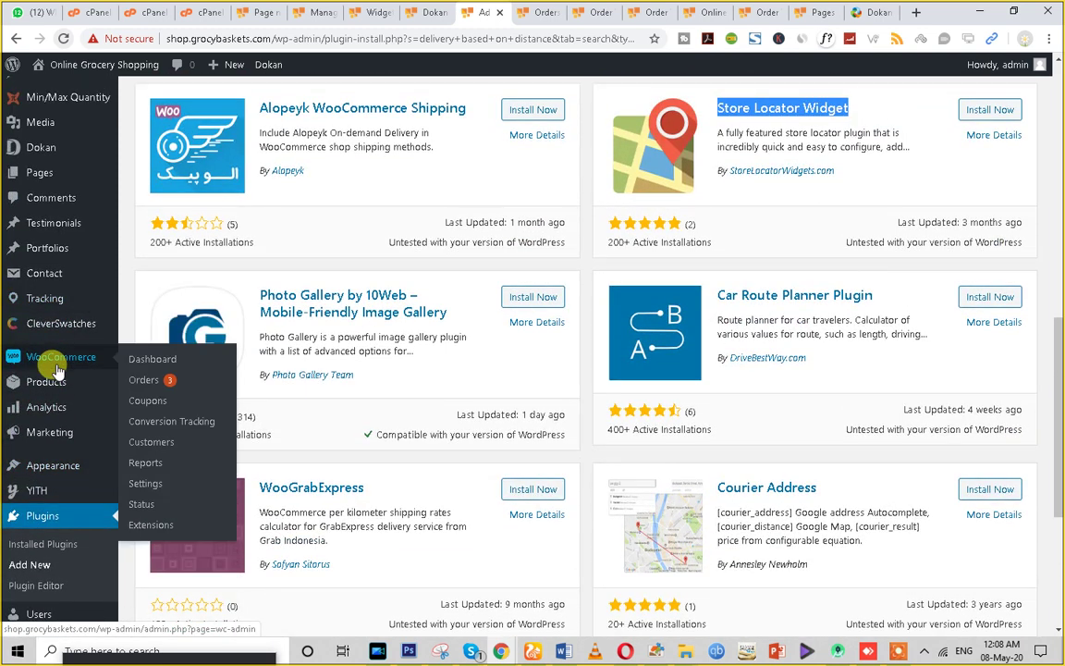
{"action": "left_click", "coordinate": [148, 486]}
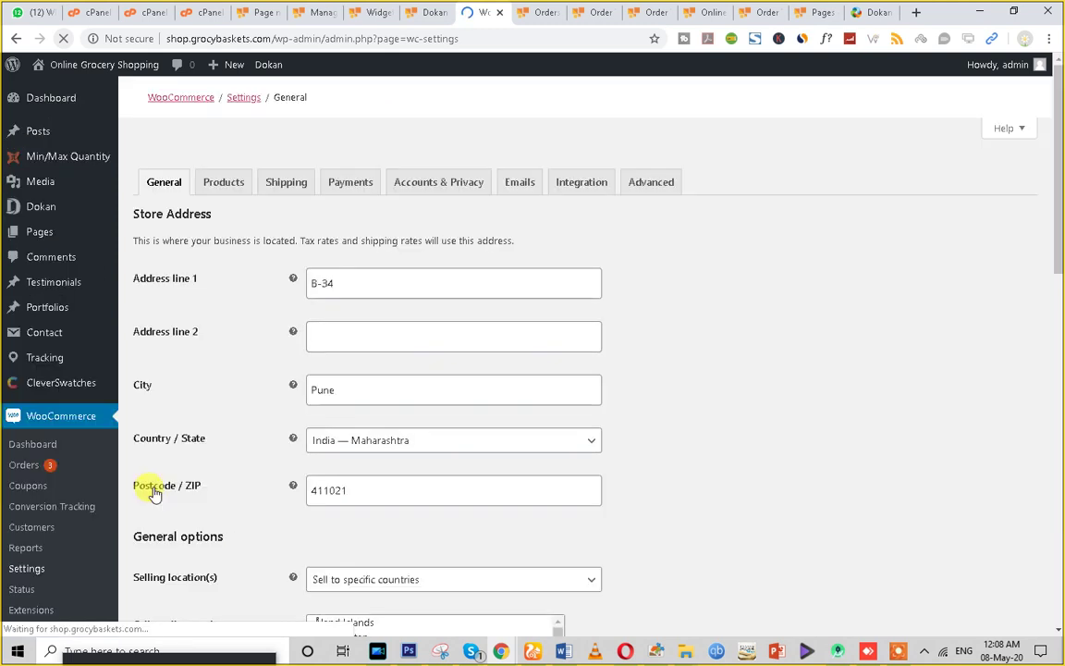
{"action": "left_click", "coordinate": [282, 184]}
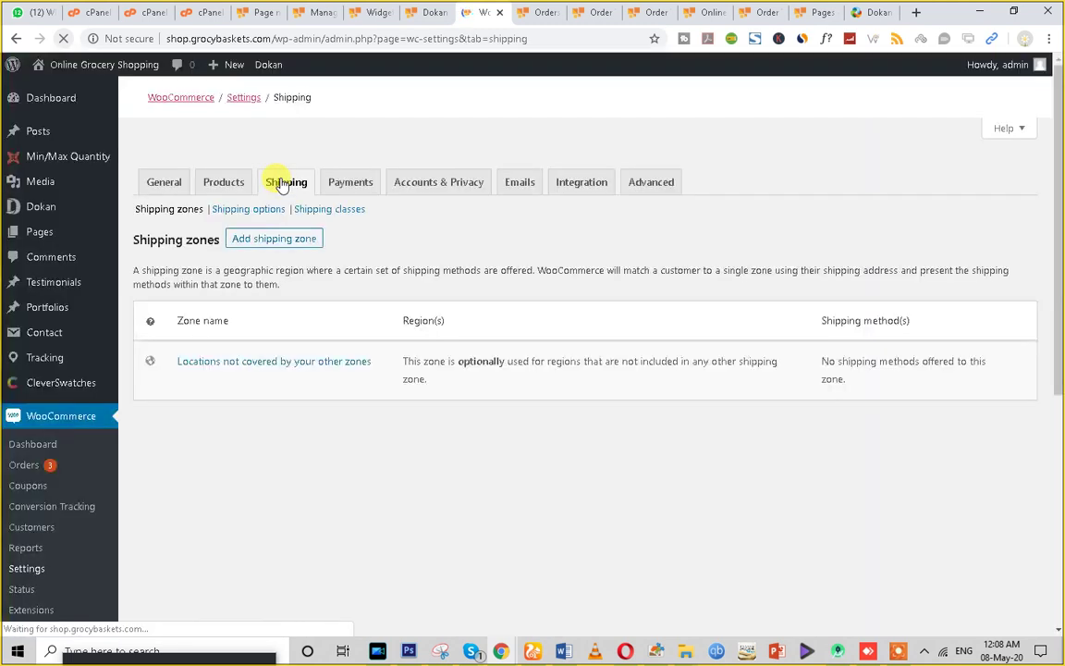
{"action": "left_click", "coordinate": [253, 212]}
{"action": "left_click", "coordinate": [324, 212]}
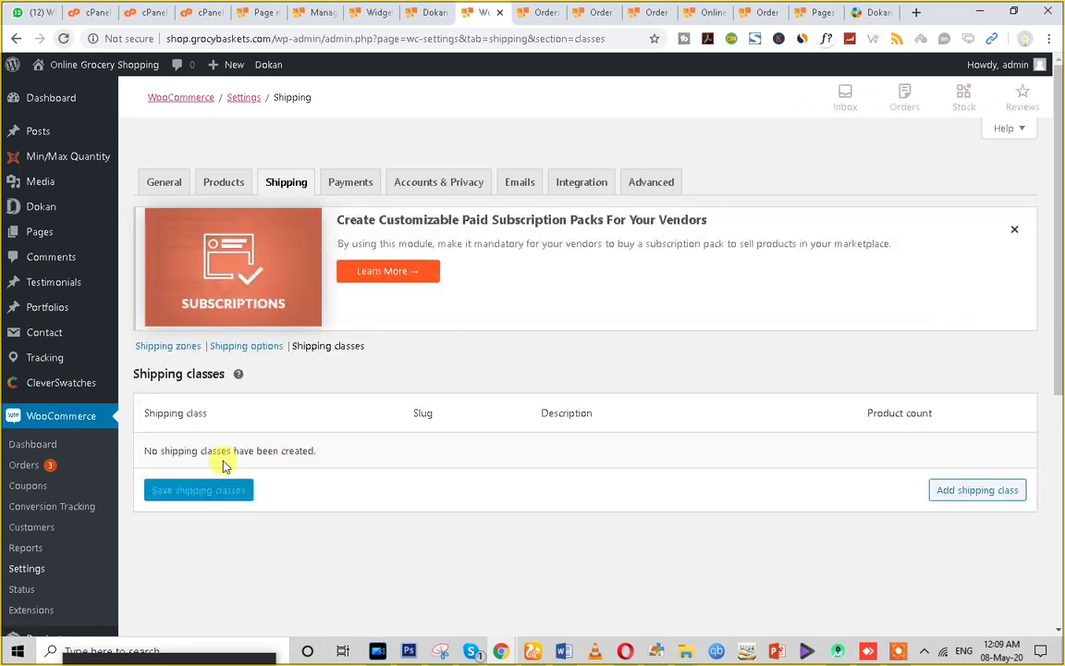
- Add and save shipping class 'free' with slug 'free' and description 'test'
{"action": "left_click", "coordinate": [982, 496]}
{"action": "left_click", "coordinate": [205, 455]}
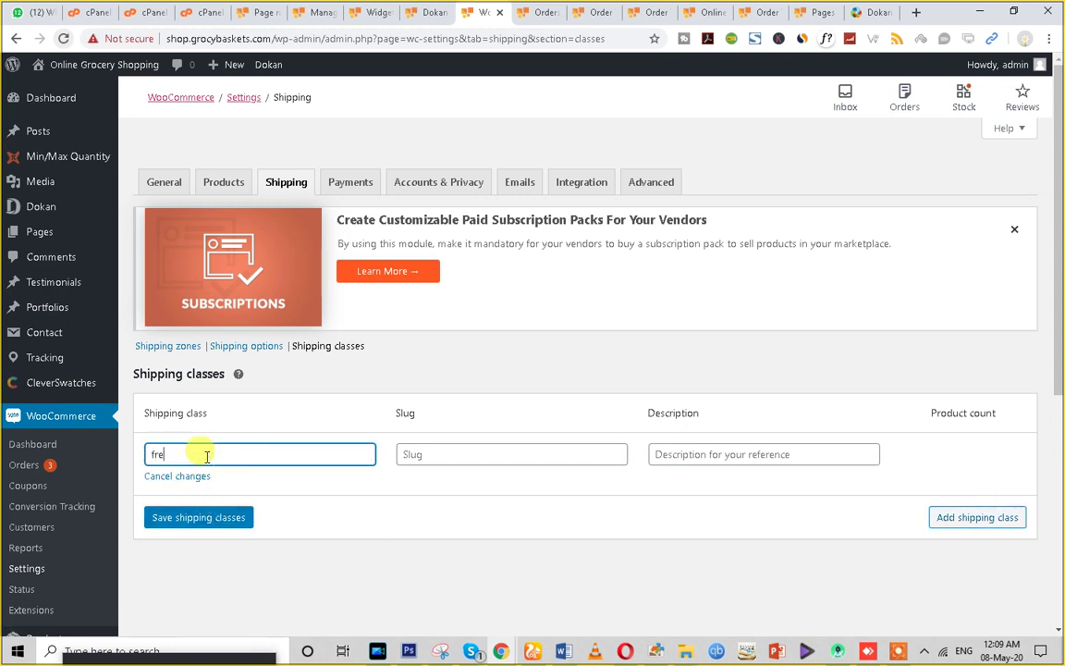
{"action": "left_click", "coordinate": [443, 455]}
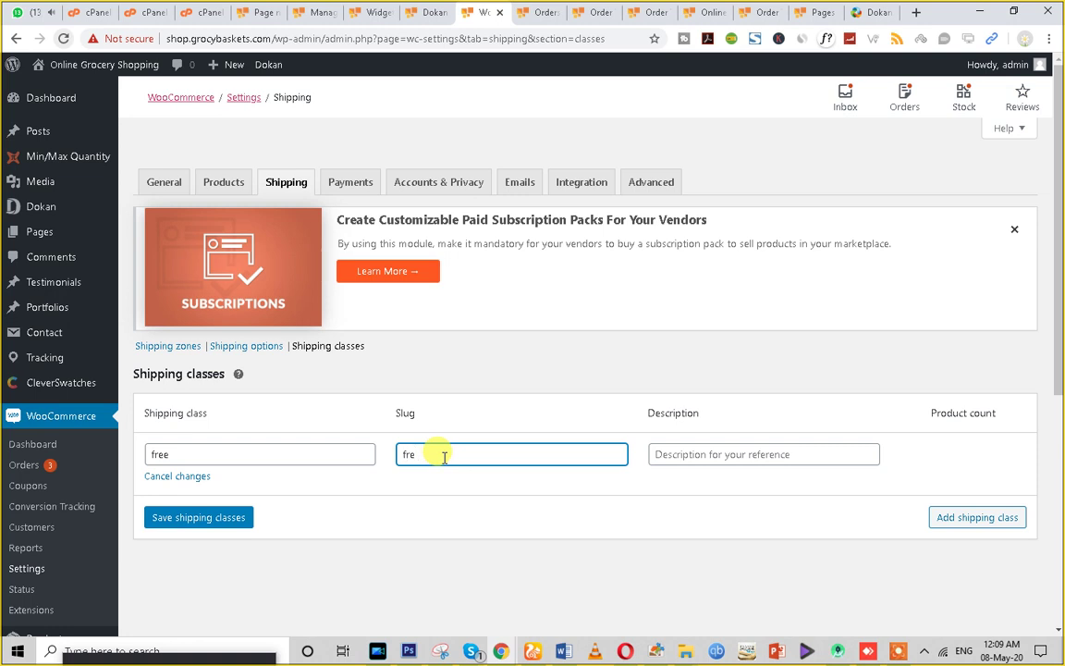
{"action": "left_click", "coordinate": [725, 455]}
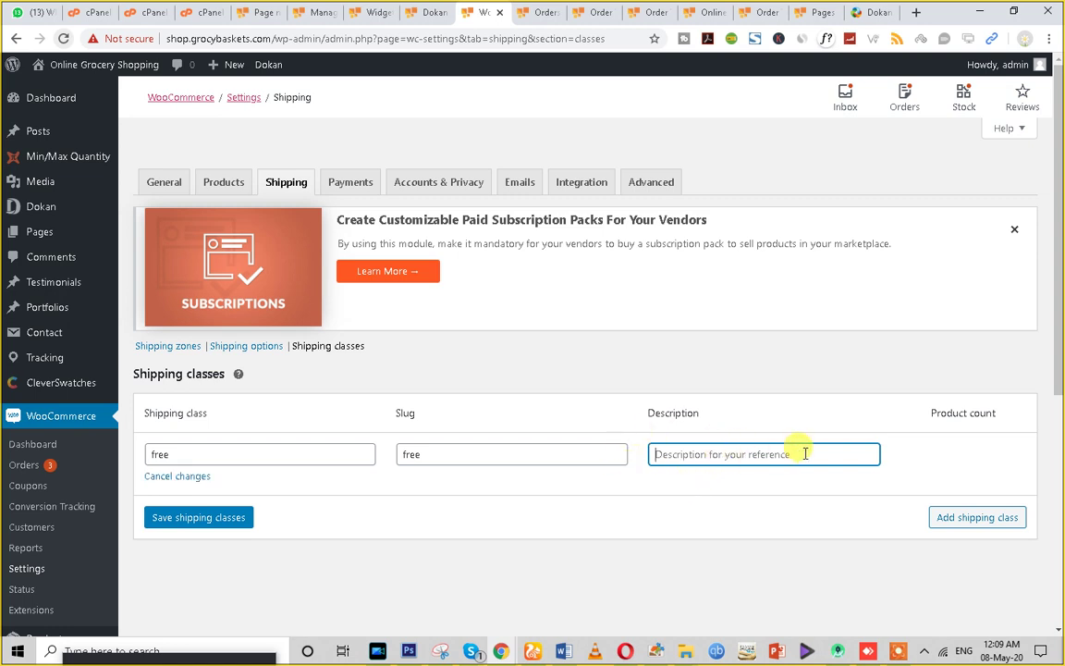
{"action": "type", "text": "test"}
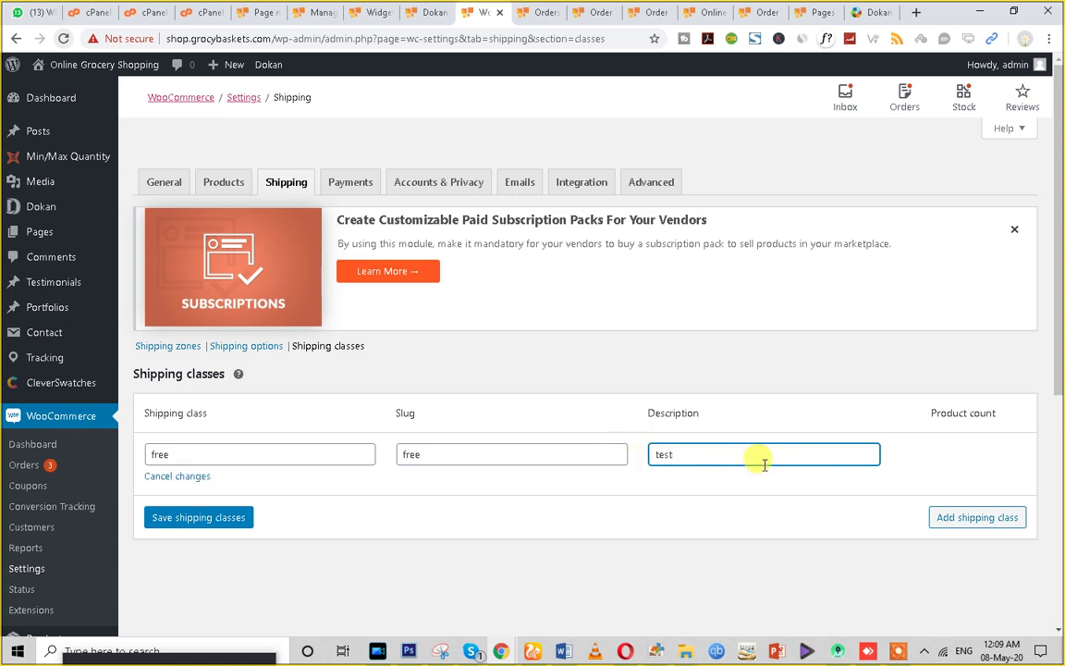
{"action": "left_click", "coordinate": [175, 519]}
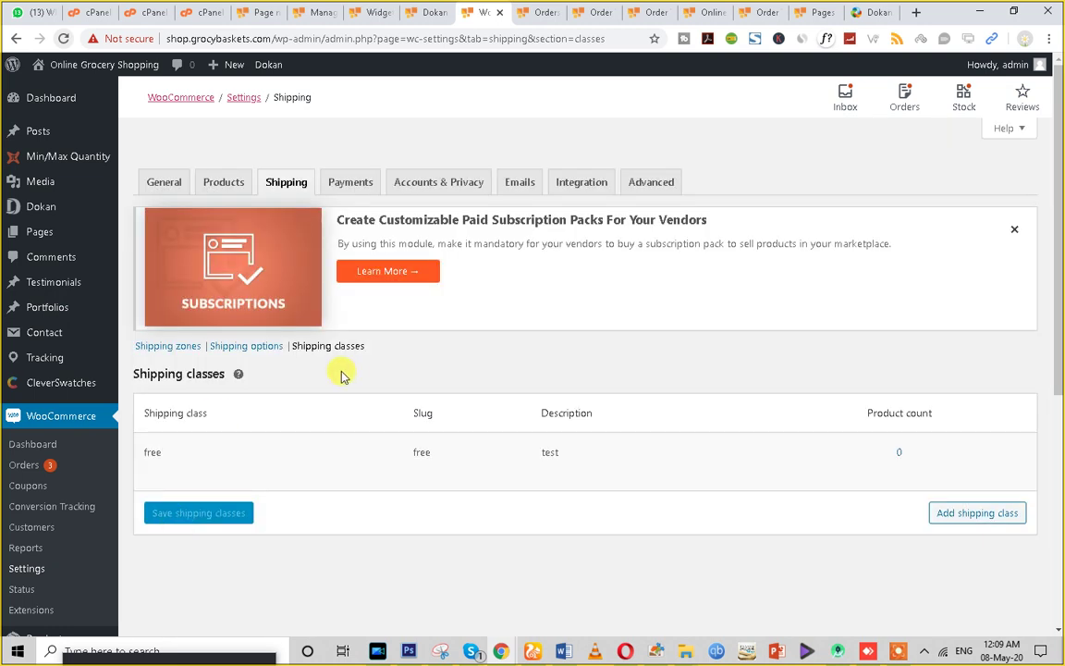
{"action": "left_click", "coordinate": [147, 349]}
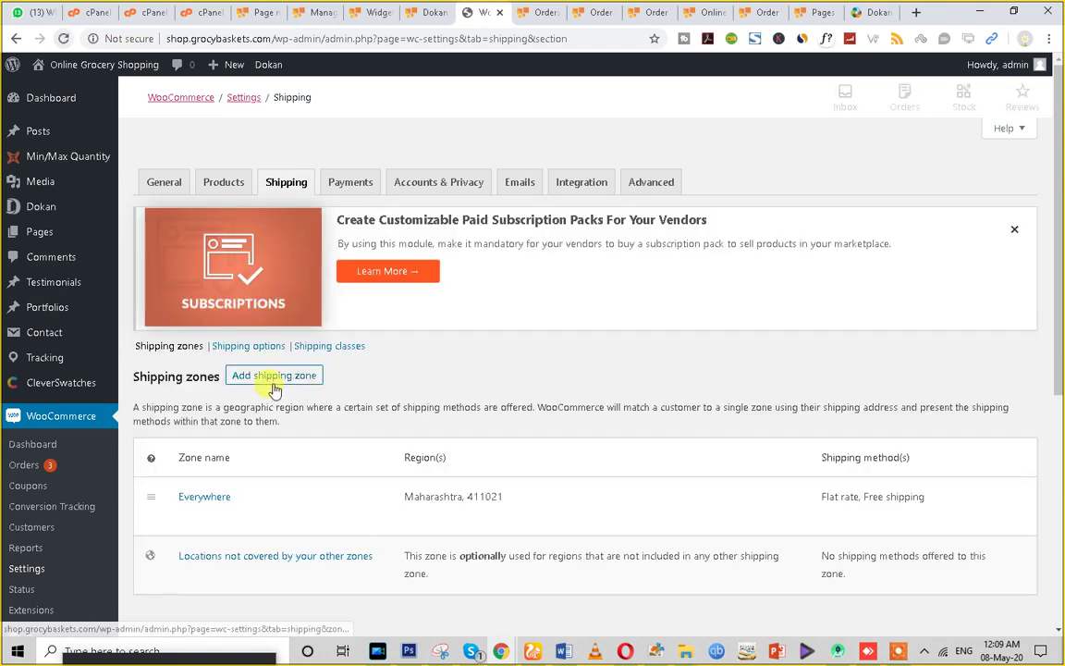
- Turn off the Flat rate method in the Everywhere shipping zone
{"action": "left_click", "coordinate": [185, 515]}
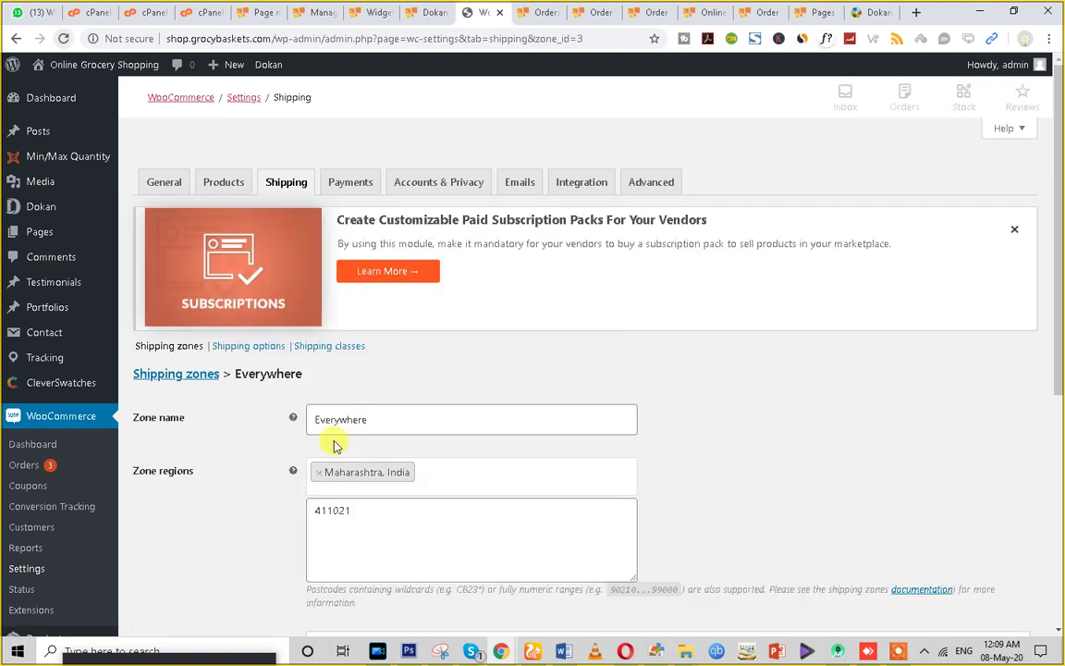
{"action": "scroll", "coordinate": [392, 452], "scroll_direction": "down", "scroll_amount": 3}
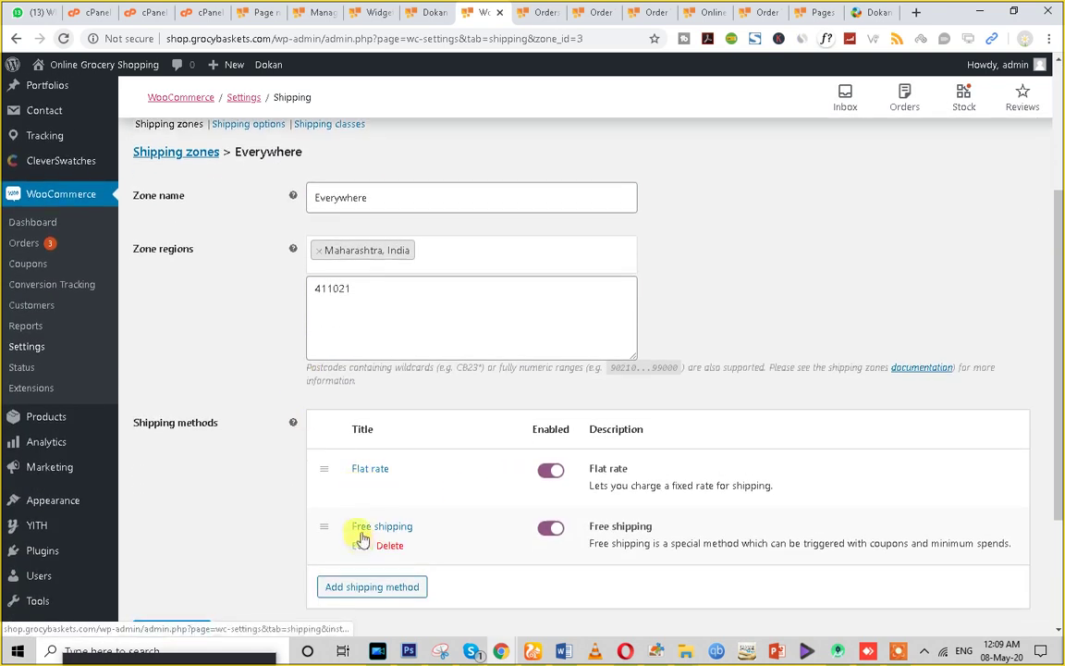
{"action": "scroll", "coordinate": [361, 539], "scroll_direction": "down", "scroll_amount": 1}
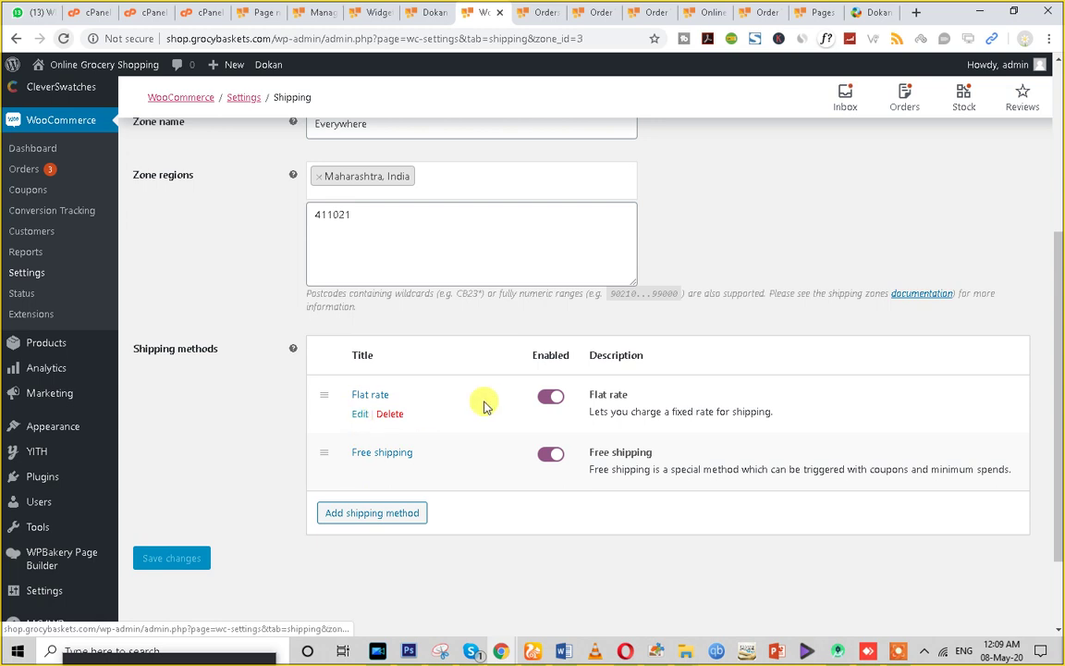
{"action": "left_click", "coordinate": [551, 398]}
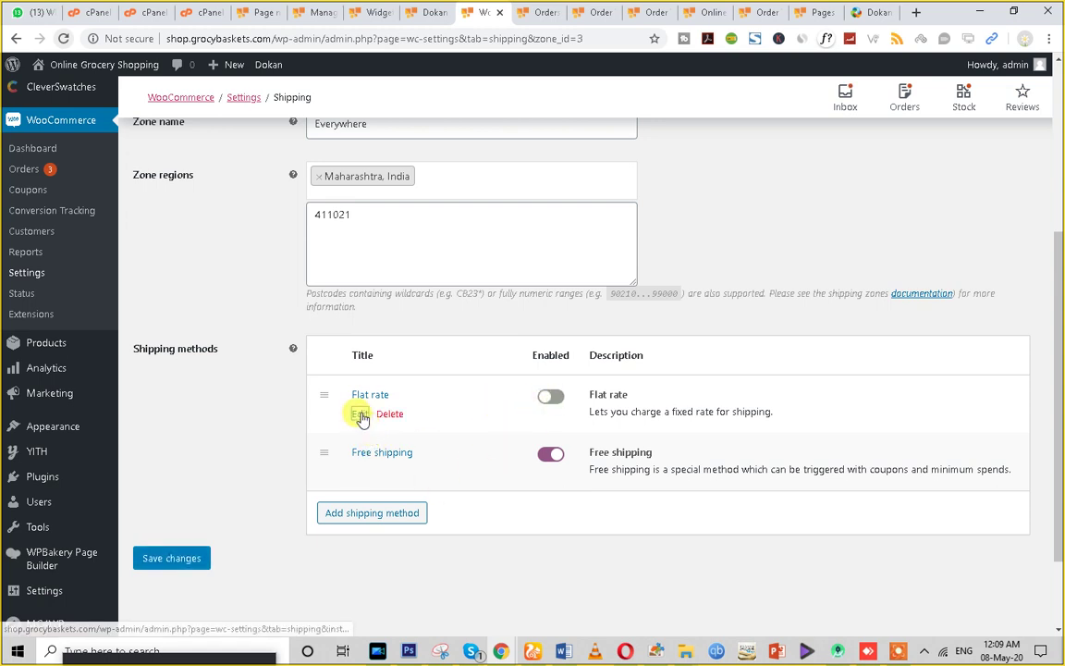
{"action": "left_click", "coordinate": [360, 414]}
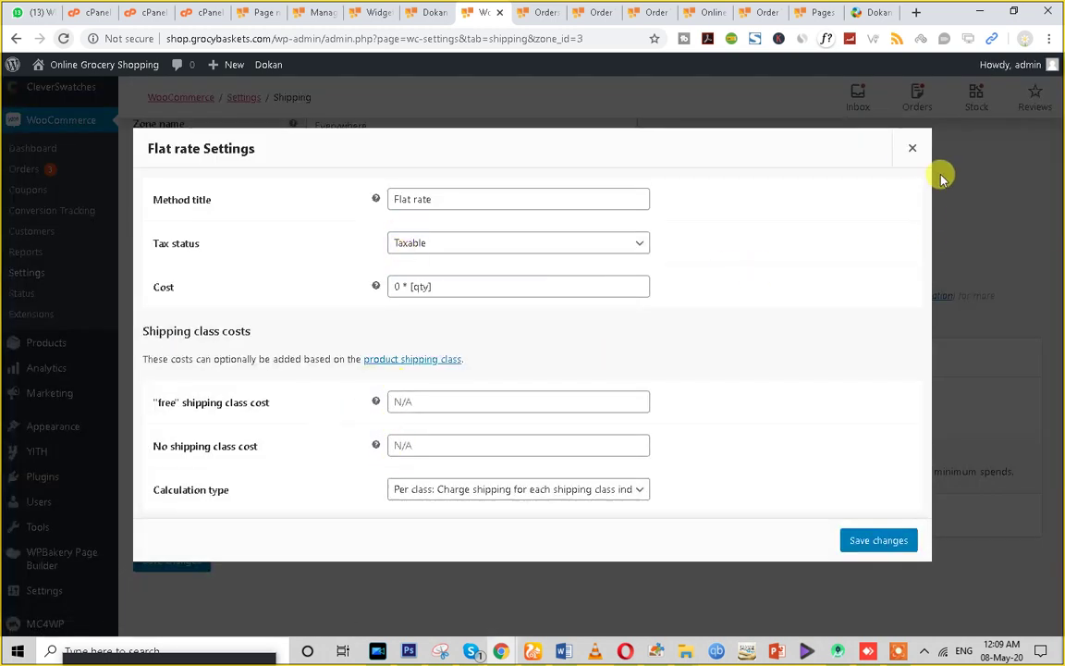
{"action": "left_click", "coordinate": [912, 148]}
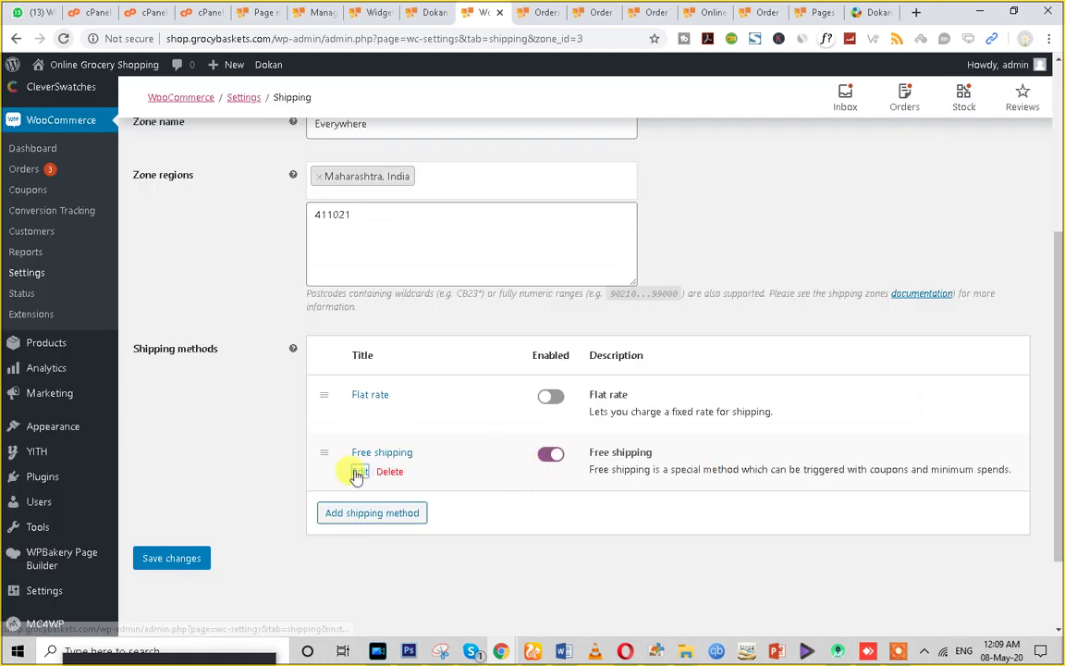
- Lower Free shipping's minimum order amount from 500 to 0 and save
{"action": "left_click", "coordinate": [359, 473]}
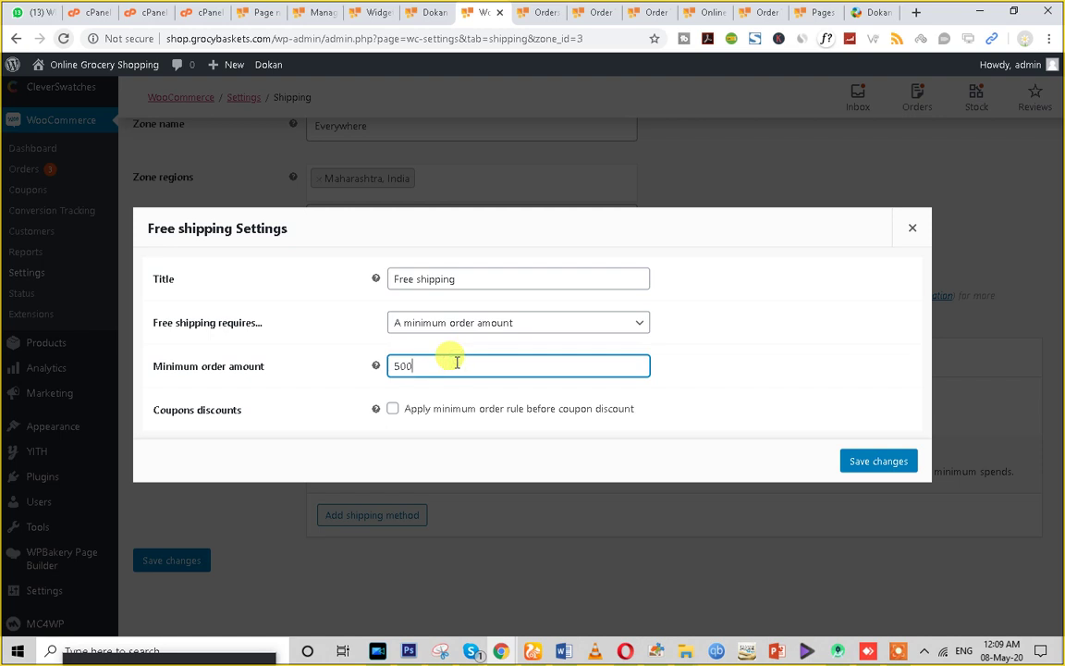
{"action": "double_click", "coordinate": [456, 364]}
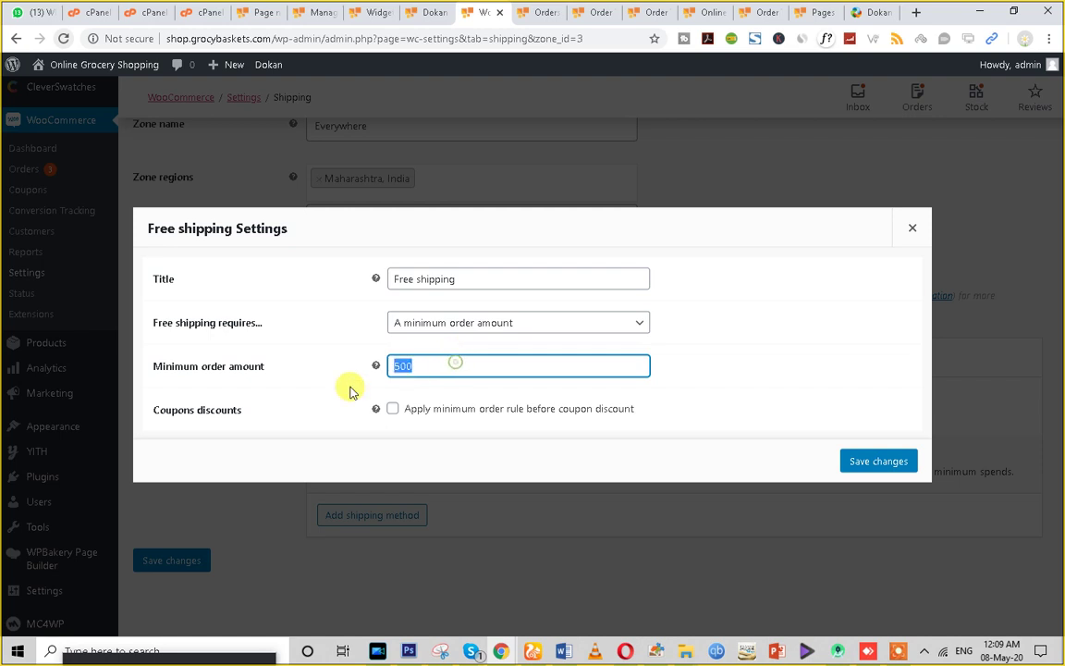
{"action": "type", "text": "0"}
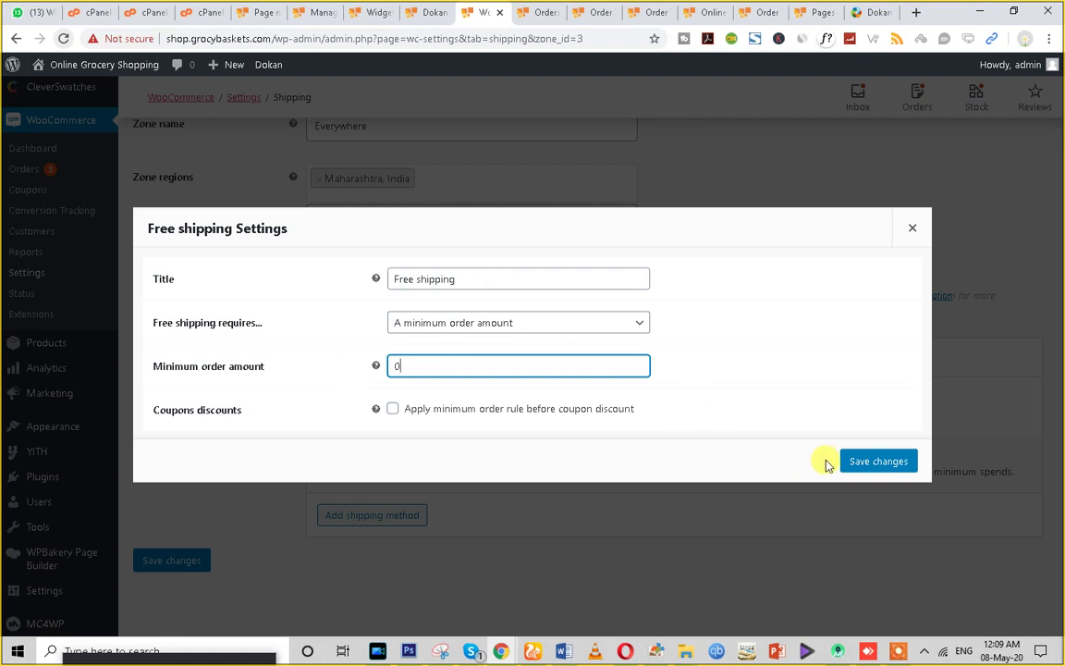
{"action": "left_click", "coordinate": [848, 467]}
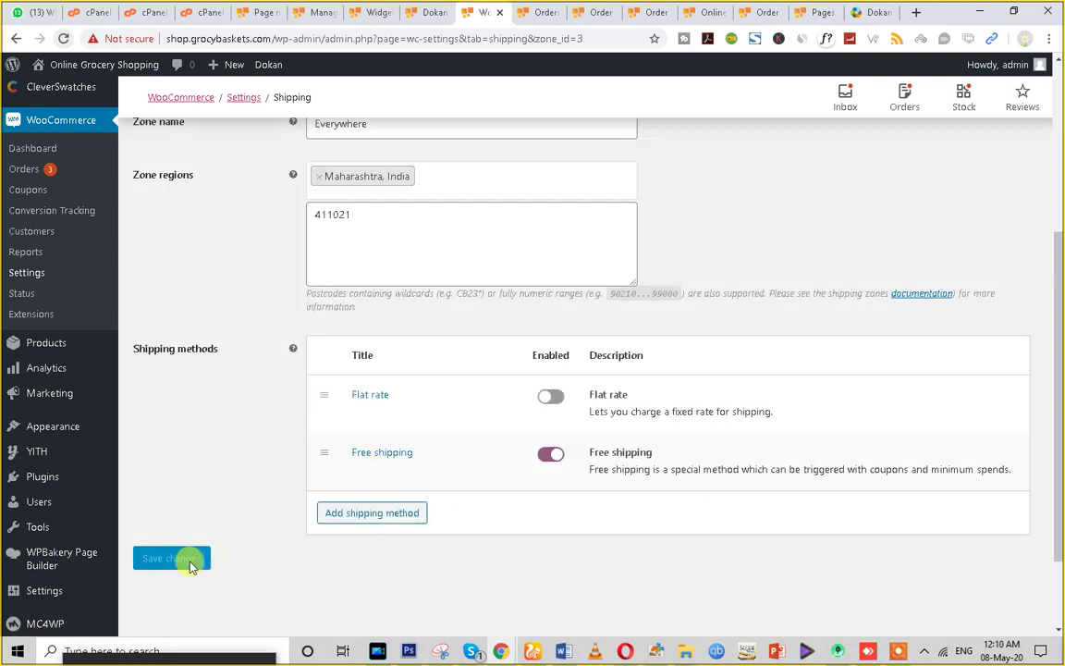
- Reopen the Flat rate settings and start editing its '0 * [qty]' cost
{"action": "mouse_move", "coordinate": [352, 469]}
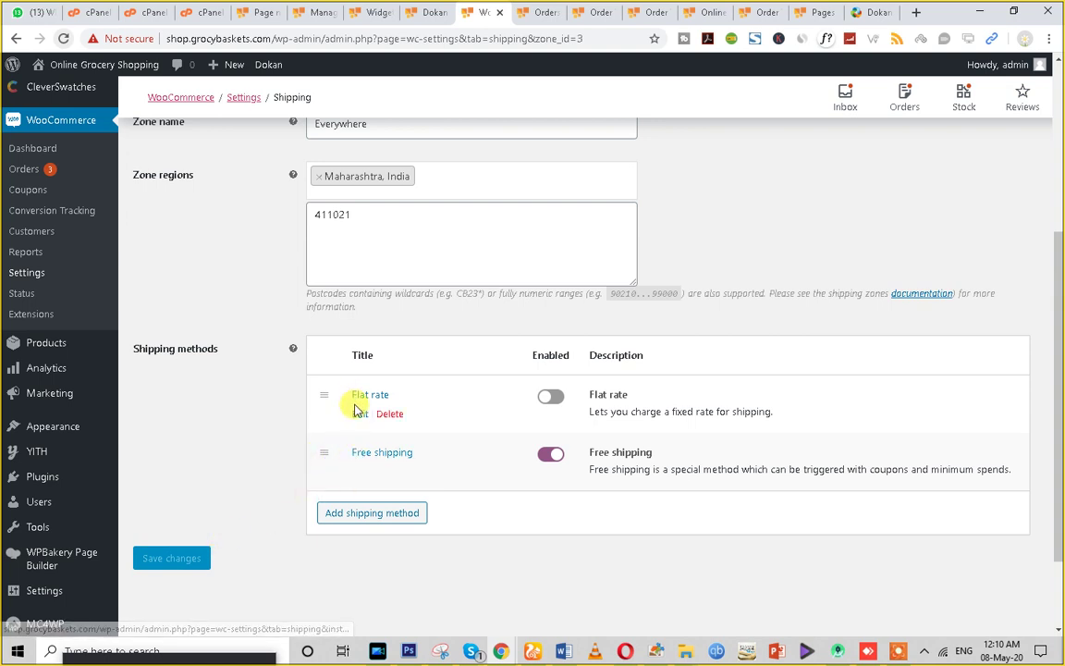
{"action": "left_click", "coordinate": [357, 411]}
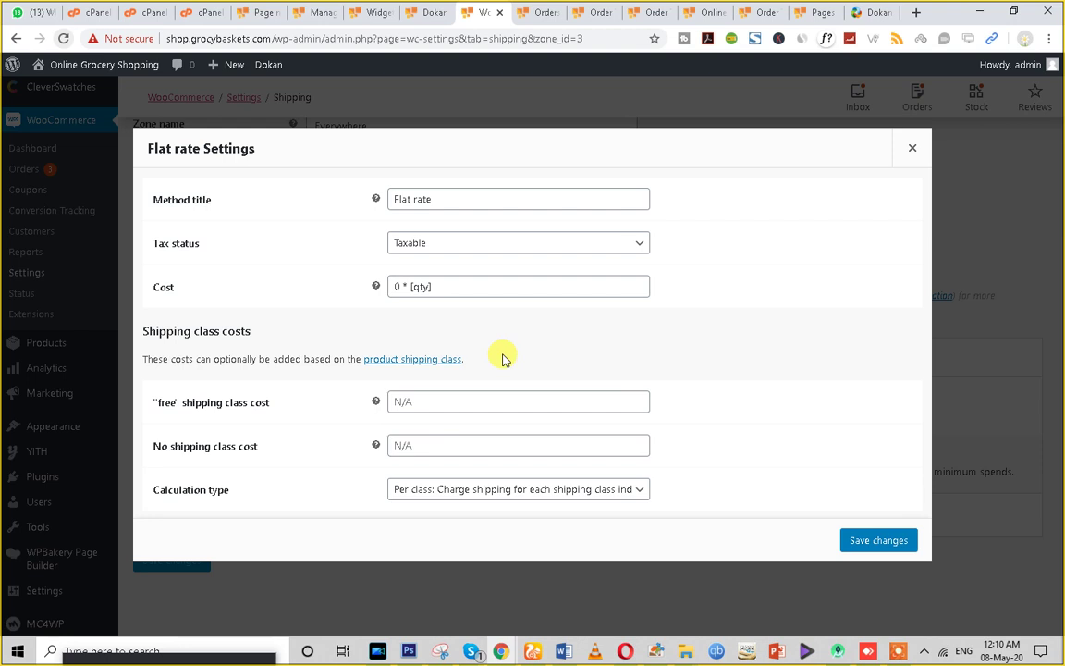
{"action": "left_click", "coordinate": [407, 286]}
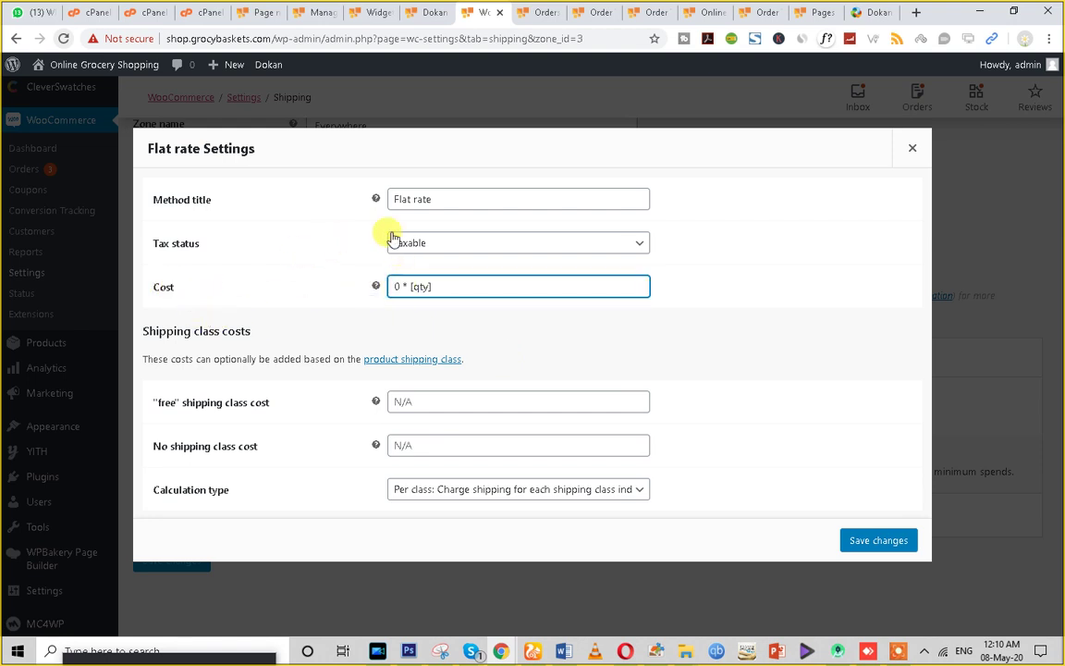
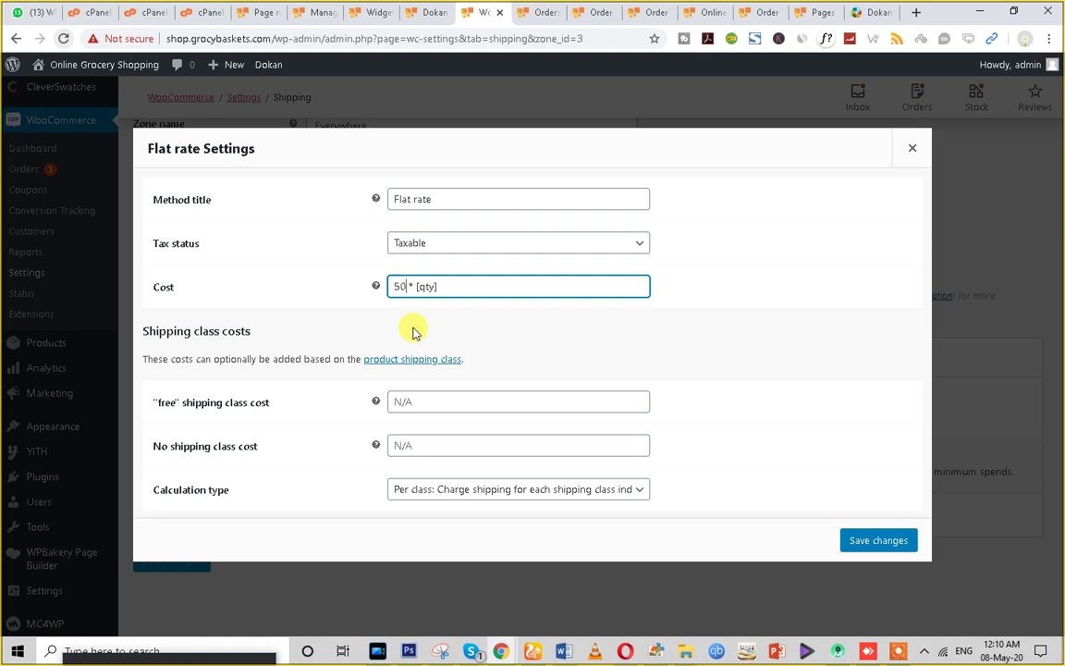
- Set the flat rate calculation type to per order for the most expensive shipping class, and save
{"action": "left_click", "coordinate": [438, 200]}
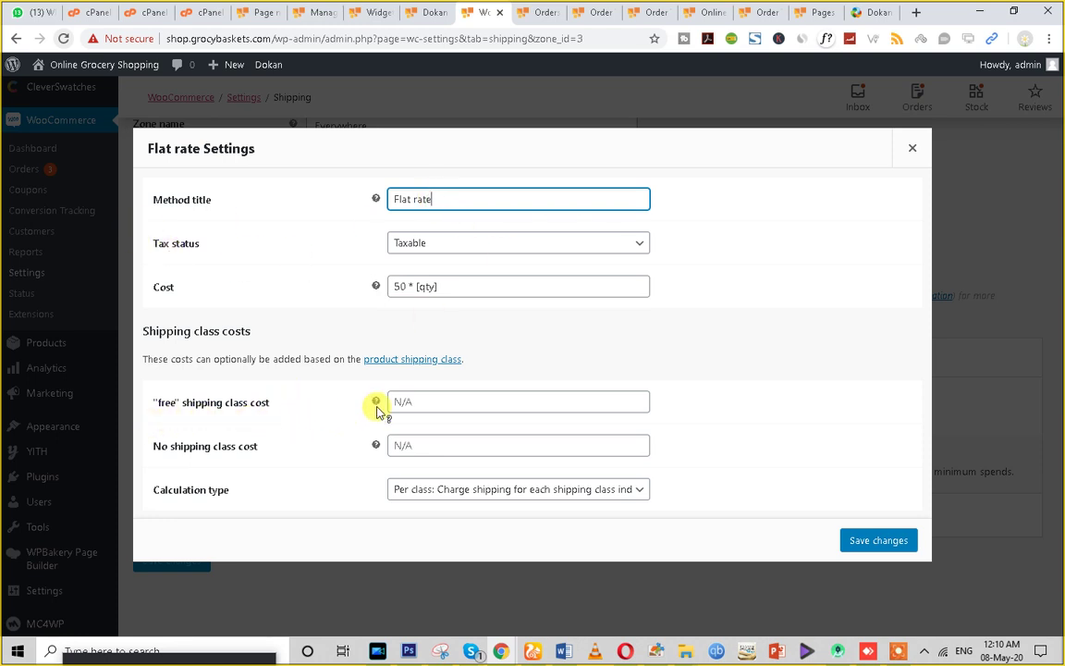
{"action": "left_click", "coordinate": [424, 402]}
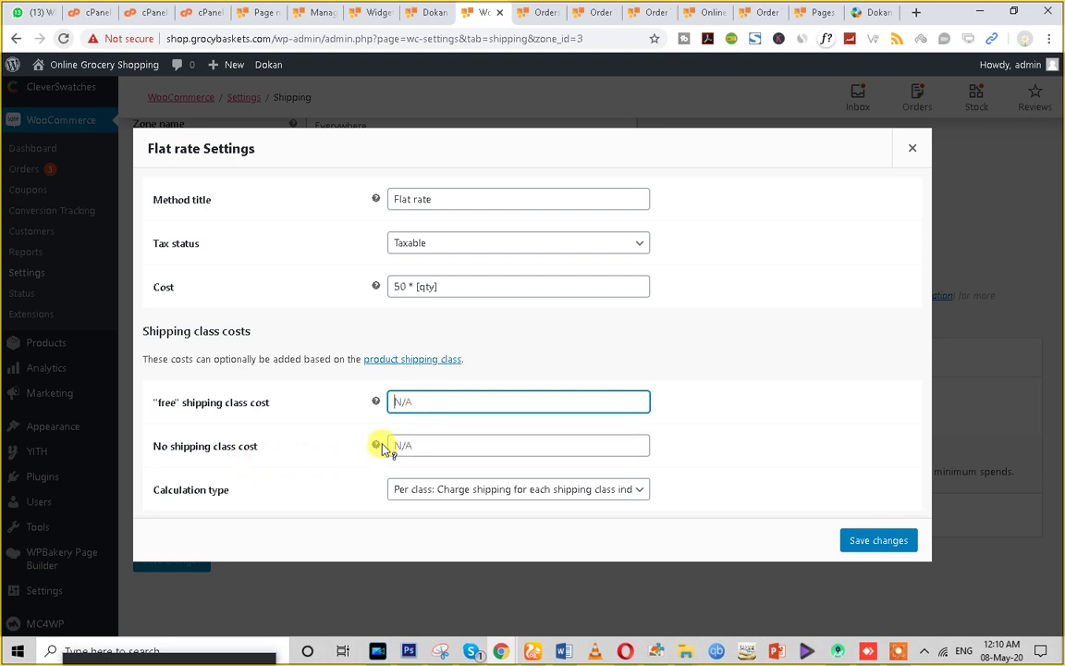
{"action": "mouse_move", "coordinate": [375, 445]}
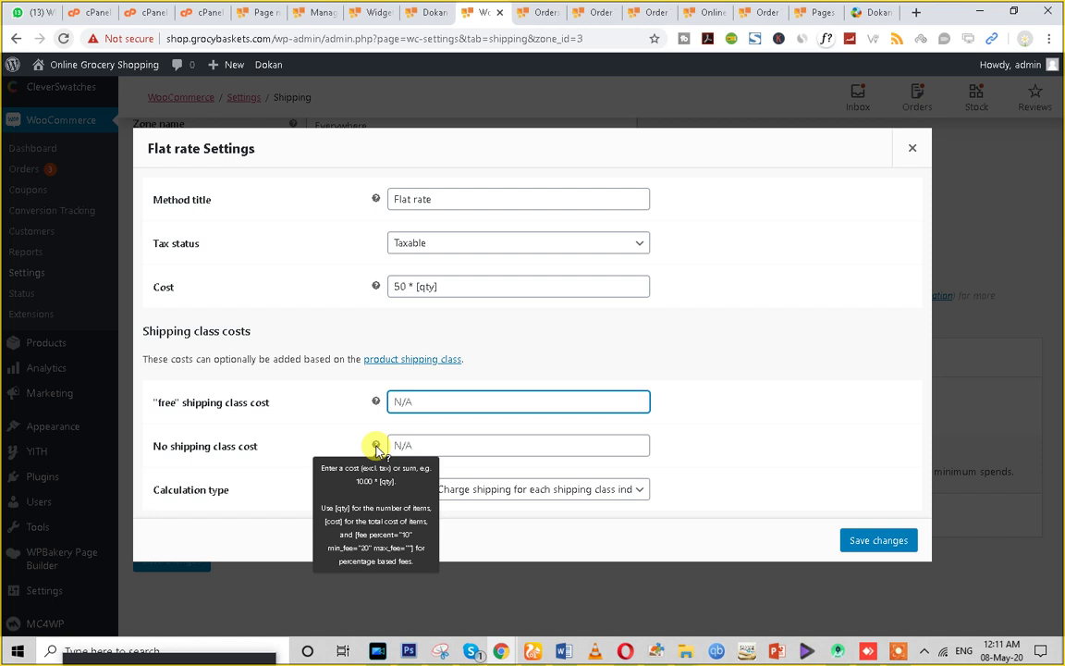
{"action": "left_click", "coordinate": [446, 490]}
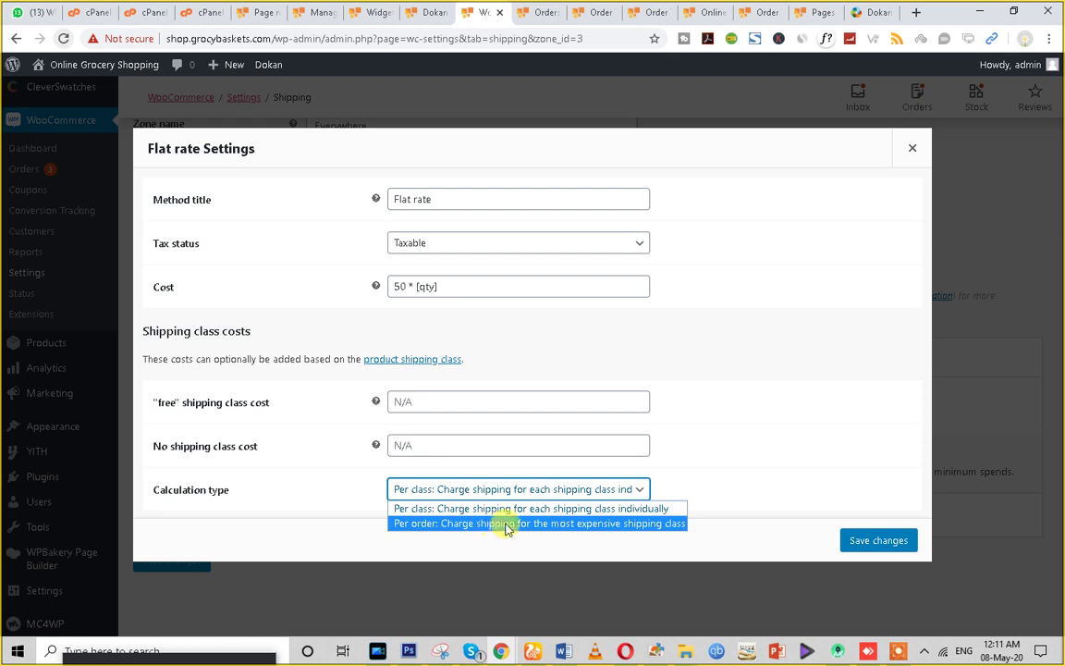
{"action": "left_click", "coordinate": [566, 524]}
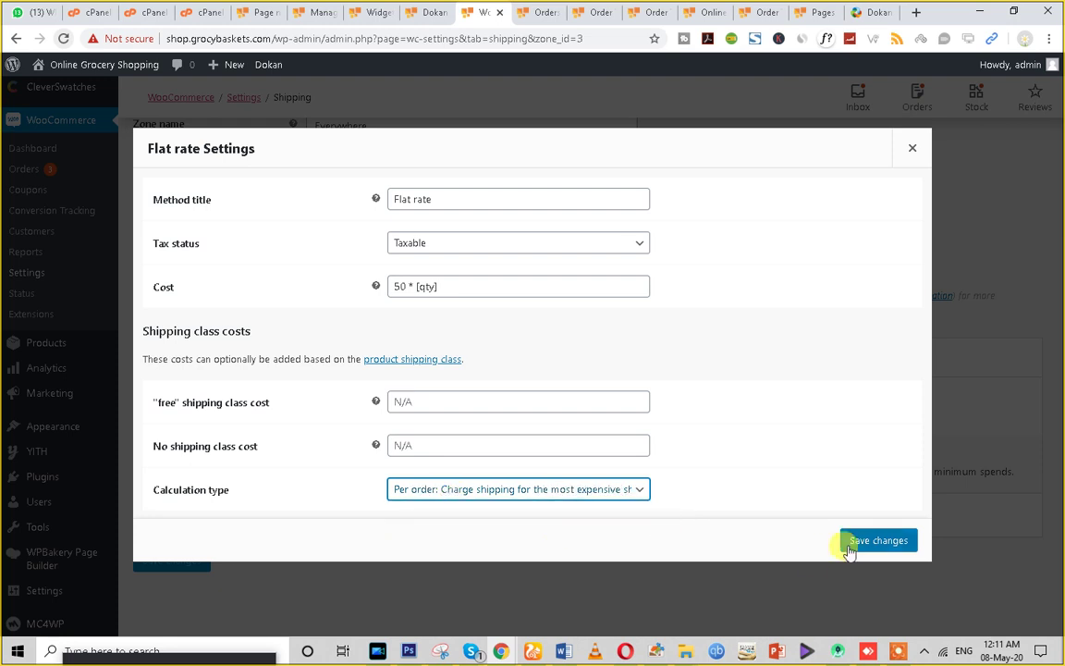
{"action": "left_click", "coordinate": [876, 541]}
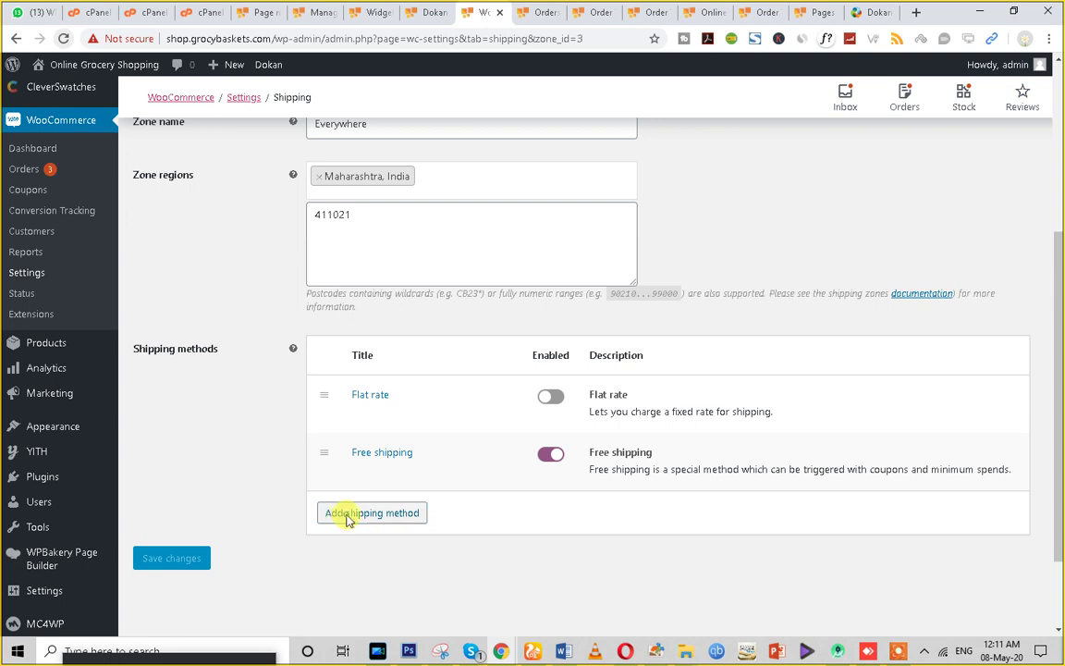
- Add a Free shipping method to the Everywhere zone
{"action": "left_click", "coordinate": [346, 515]}
{"action": "left_click", "coordinate": [367, 351]}
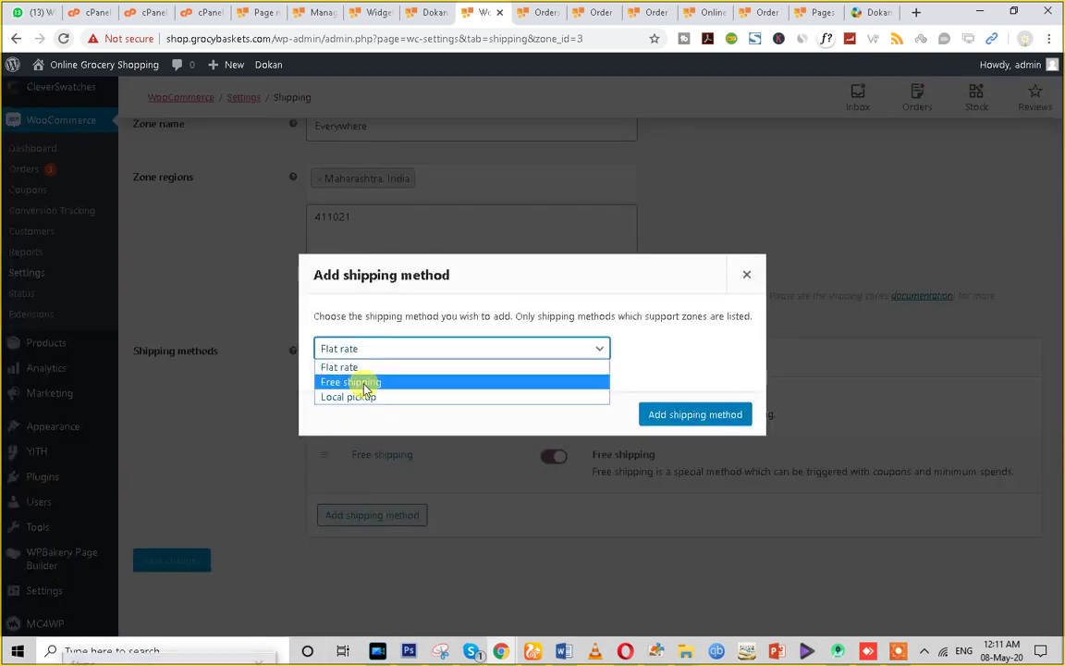
{"action": "left_click", "coordinate": [362, 381]}
{"action": "left_click", "coordinate": [369, 355]}
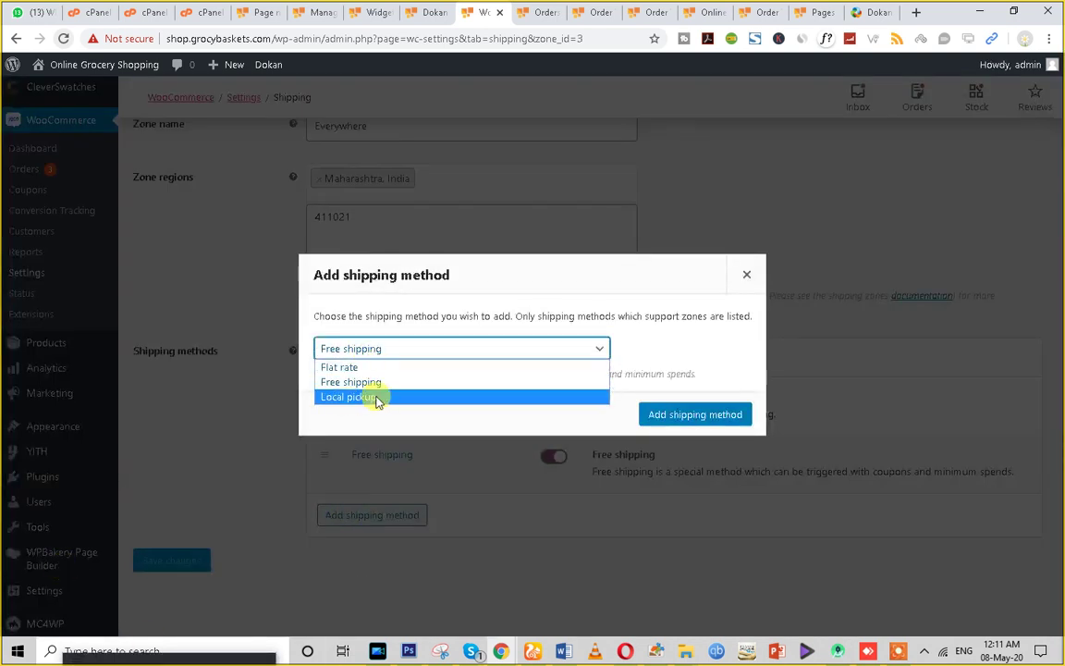
{"action": "left_click", "coordinate": [375, 380]}
{"action": "left_click", "coordinate": [684, 415]}
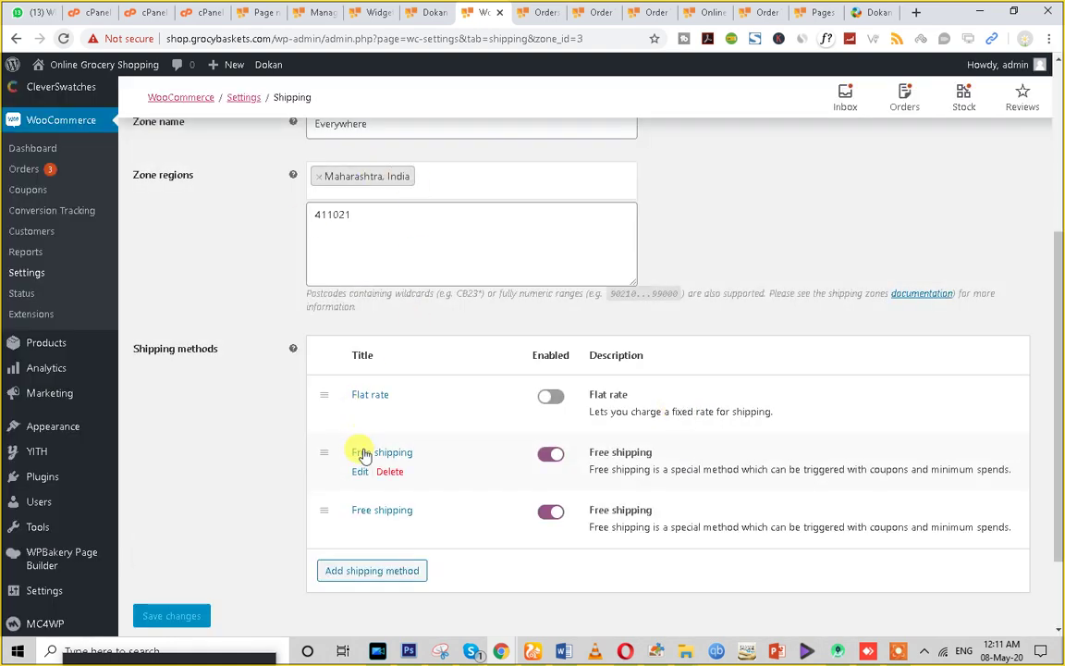
- Require a 500 minimum order for free shipping, applied before coupon discounts, and save
{"action": "left_click", "coordinate": [362, 532]}
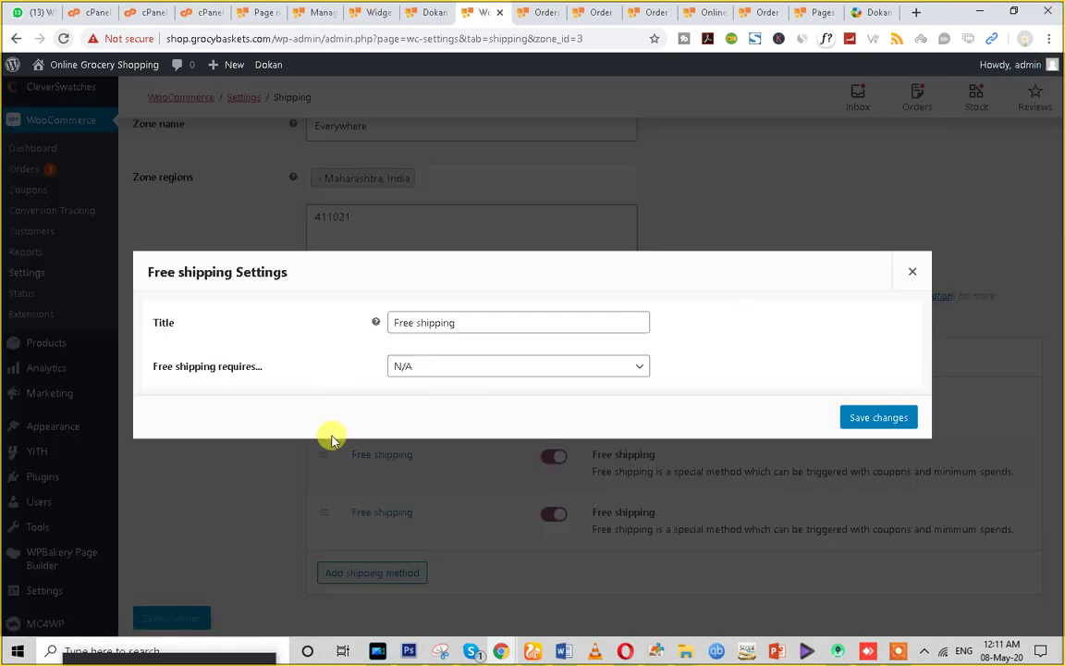
{"action": "left_click", "coordinate": [430, 367]}
{"action": "left_click", "coordinate": [784, 375]}
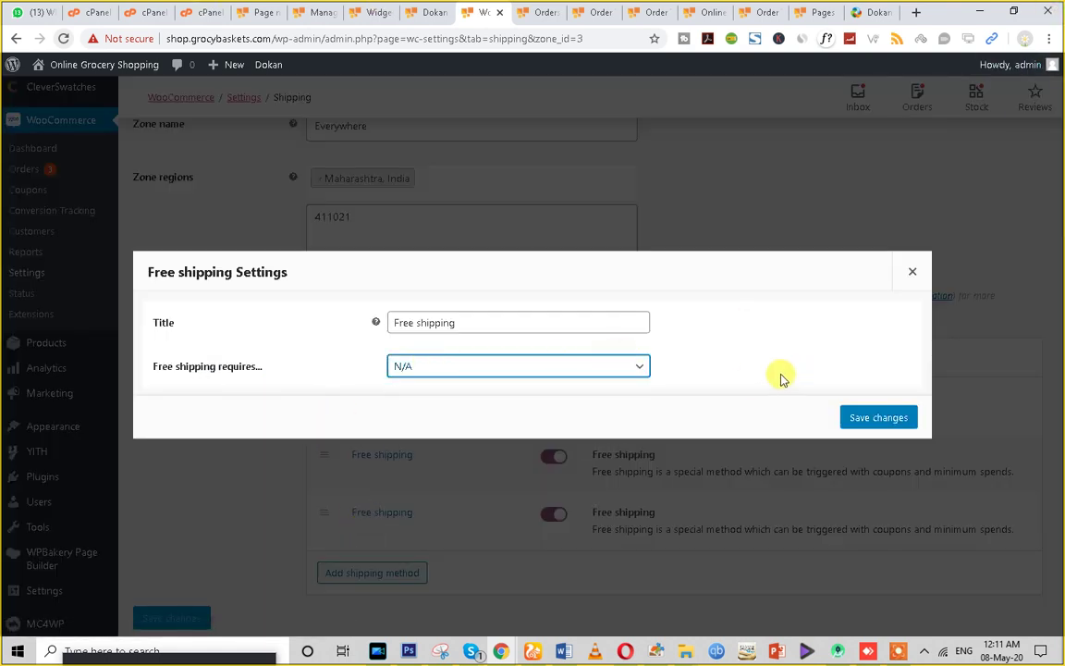
{"action": "left_click", "coordinate": [475, 370]}
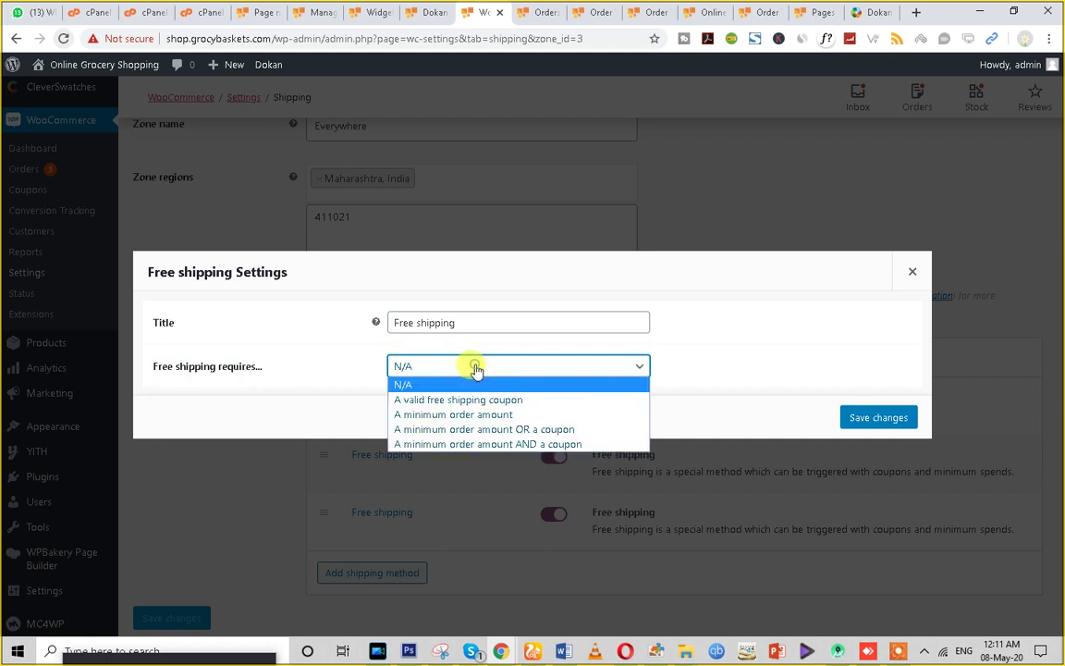
{"action": "left_click", "coordinate": [540, 421]}
{"action": "double_click", "coordinate": [399, 364]}
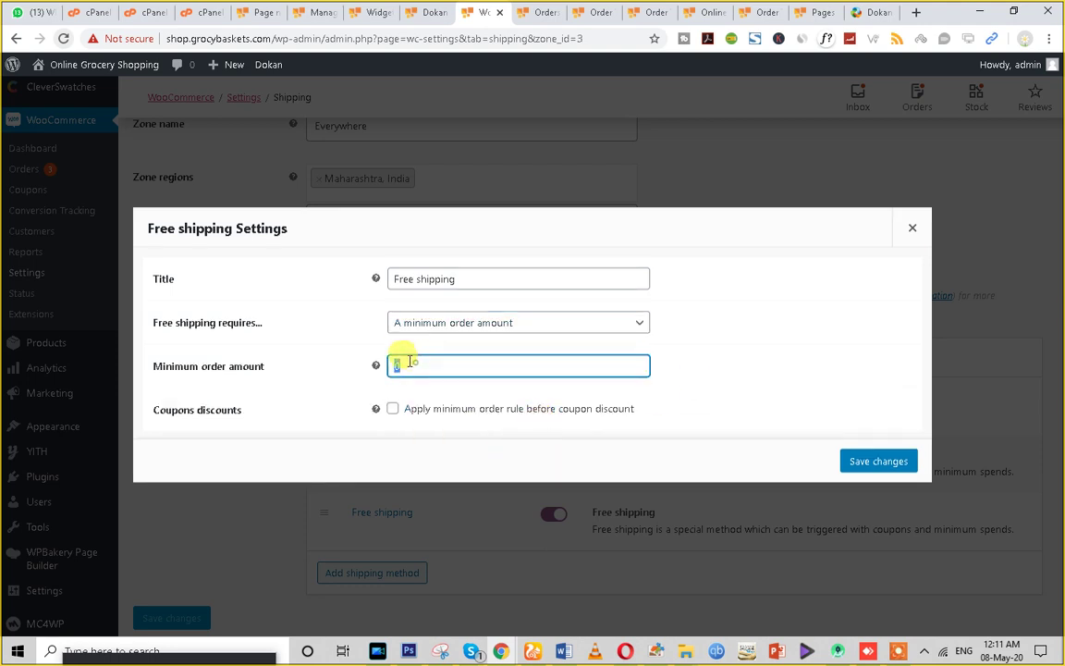
{"action": "left_click", "coordinate": [412, 421]}
{"action": "left_click", "coordinate": [393, 409]}
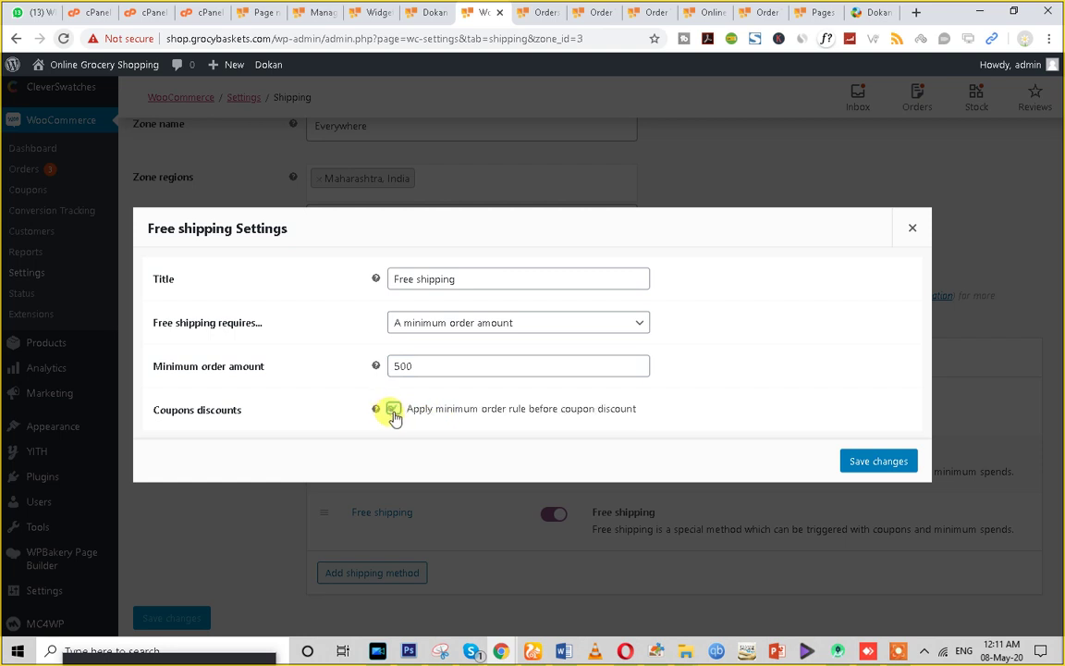
{"action": "left_click", "coordinate": [878, 460]}
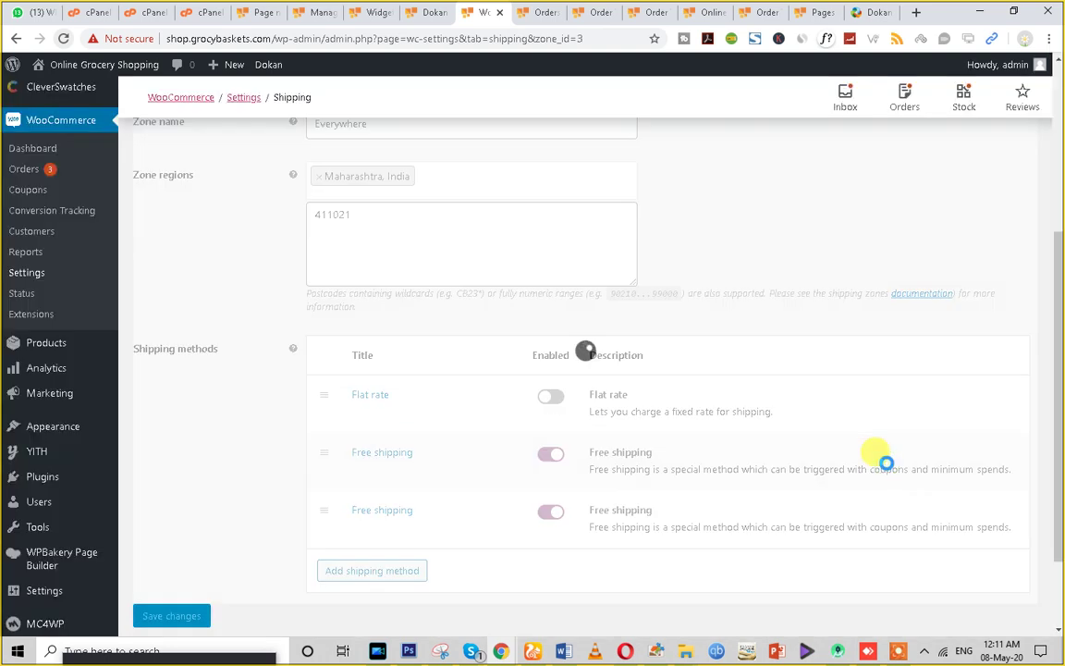
- Disable the first free shipping method, save the zone, and re-save the remaining one's settings
{"action": "left_click", "coordinate": [548, 454]}
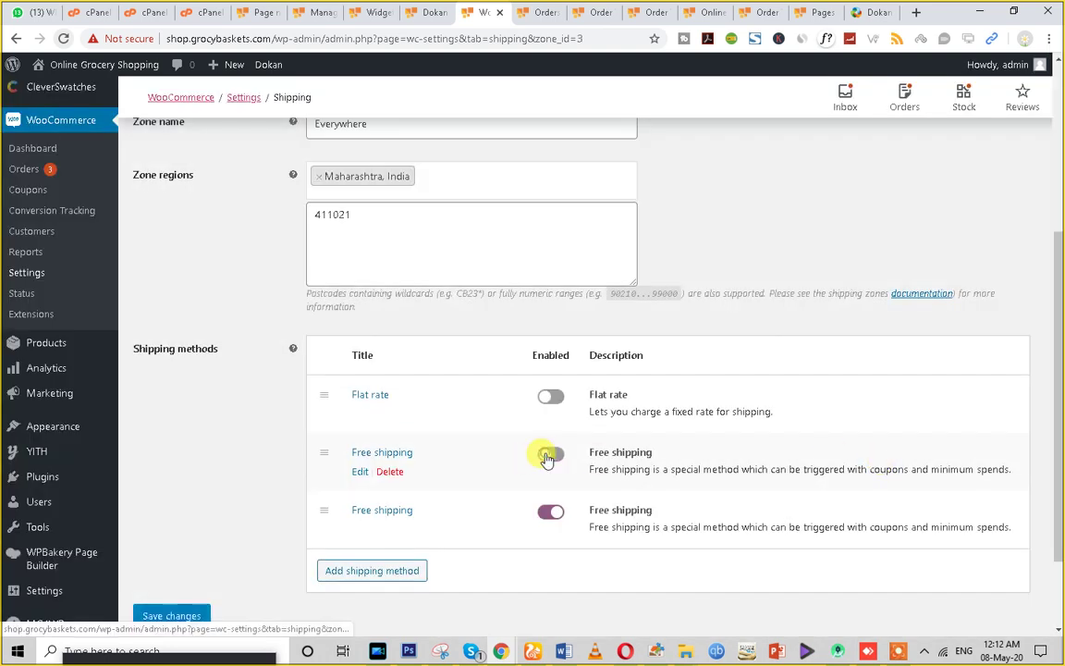
{"action": "scroll", "coordinate": [213, 564], "scroll_direction": "down", "scroll_amount": 1}
{"action": "left_click", "coordinate": [169, 511]}
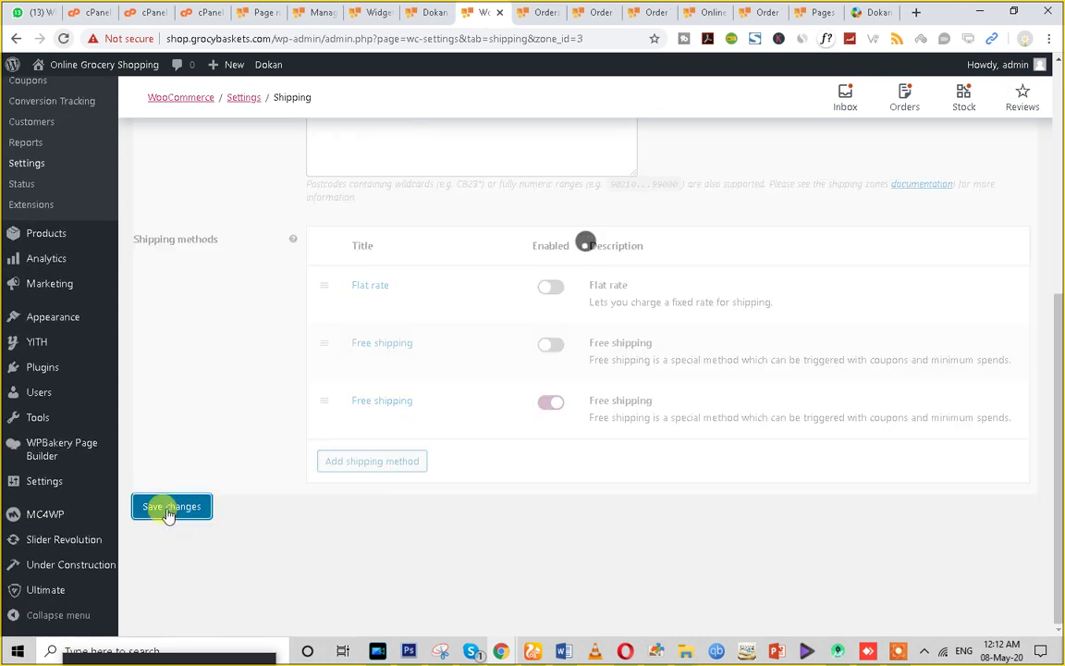
{"action": "left_click", "coordinate": [363, 421]}
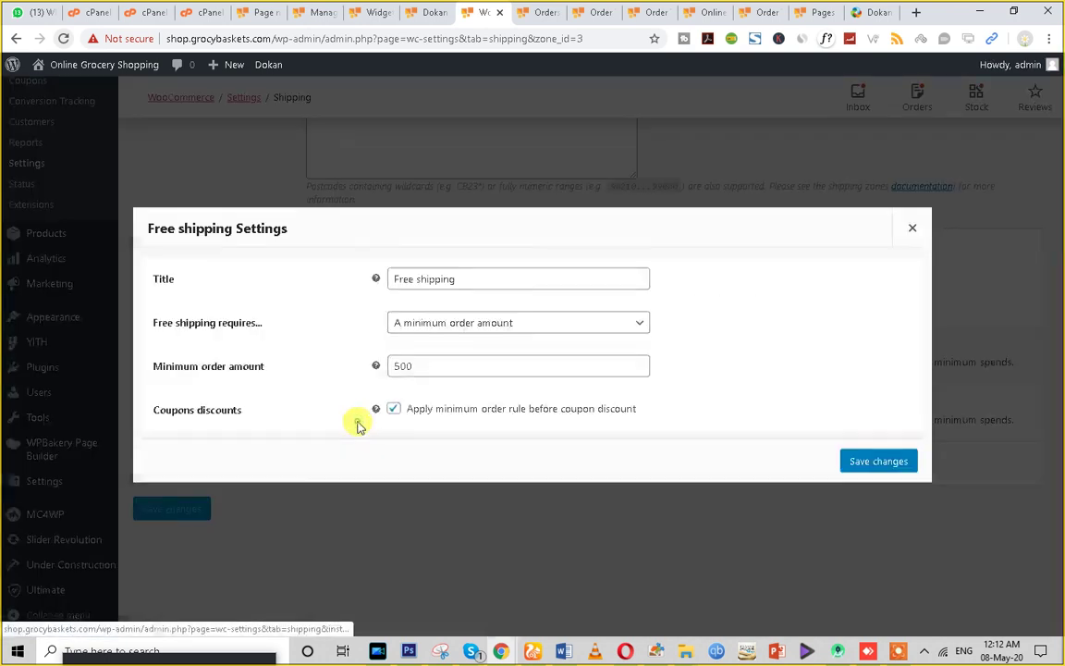
{"action": "left_click_drag", "start_coordinate": [434, 368], "coordinate": [209, 380]}
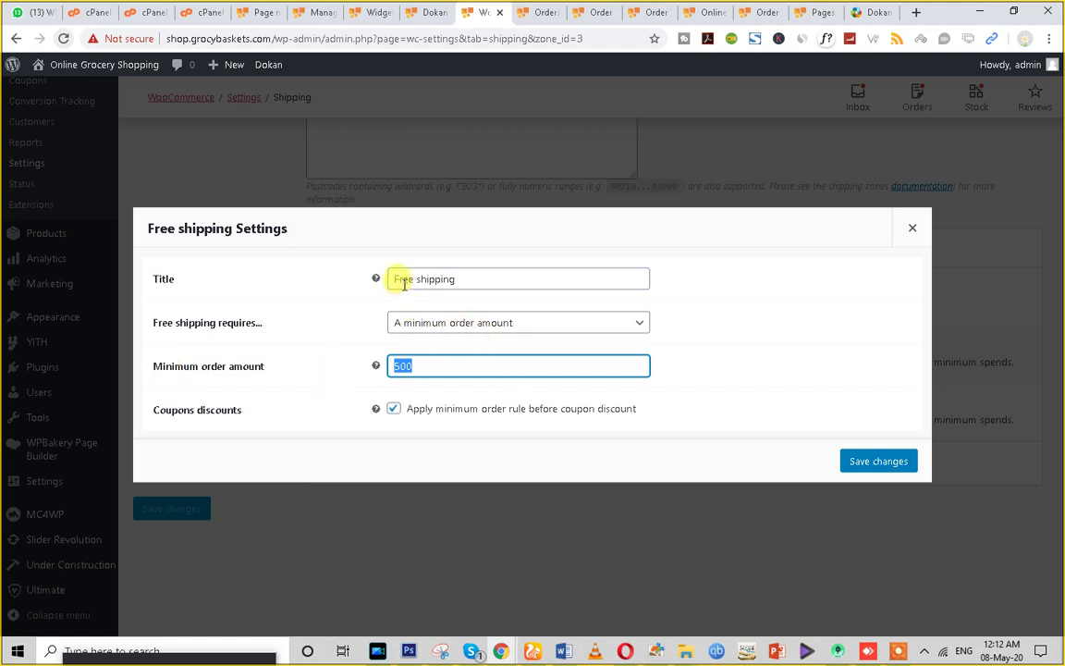
{"action": "left_click", "coordinate": [545, 331]}
{"action": "left_click", "coordinate": [824, 333]}
{"action": "left_click", "coordinate": [867, 465]}
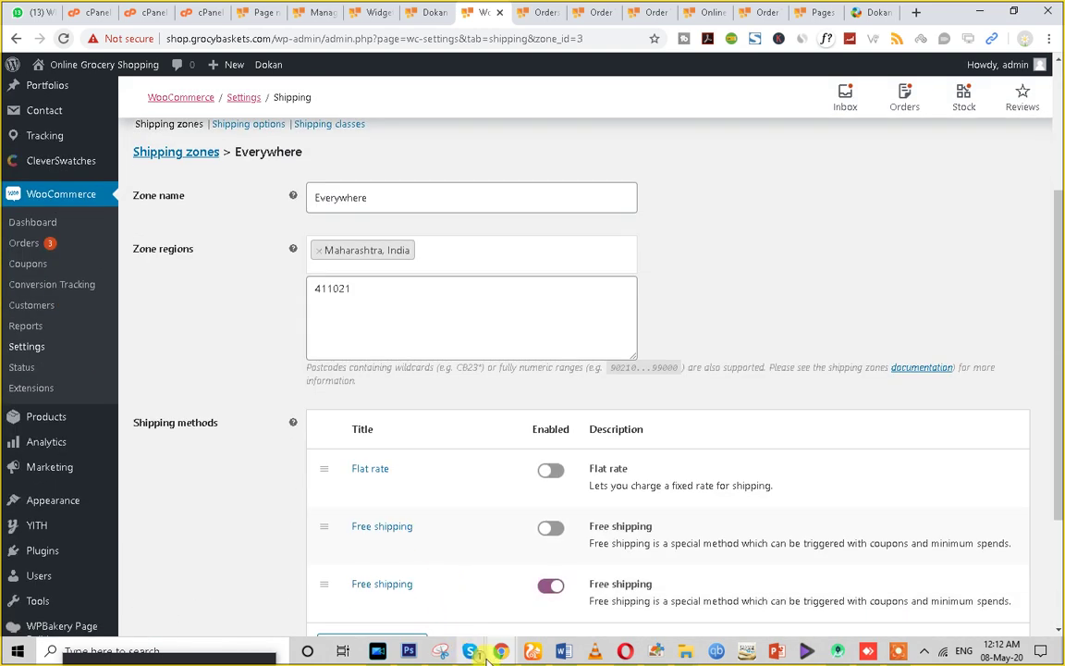
- Reload the incognito storefront, view the chicken product page, then return to the shipping zone settings
{"action": "mouse_move", "coordinate": [499, 651]}
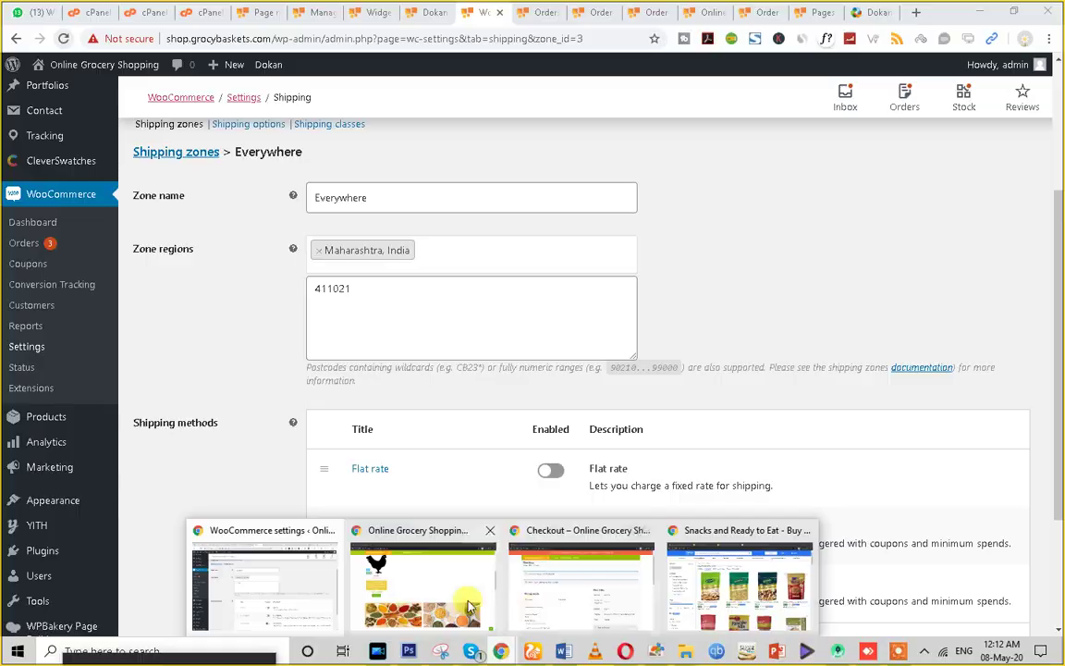
{"action": "left_click", "coordinate": [421, 545]}
{"action": "left_click", "coordinate": [65, 38]}
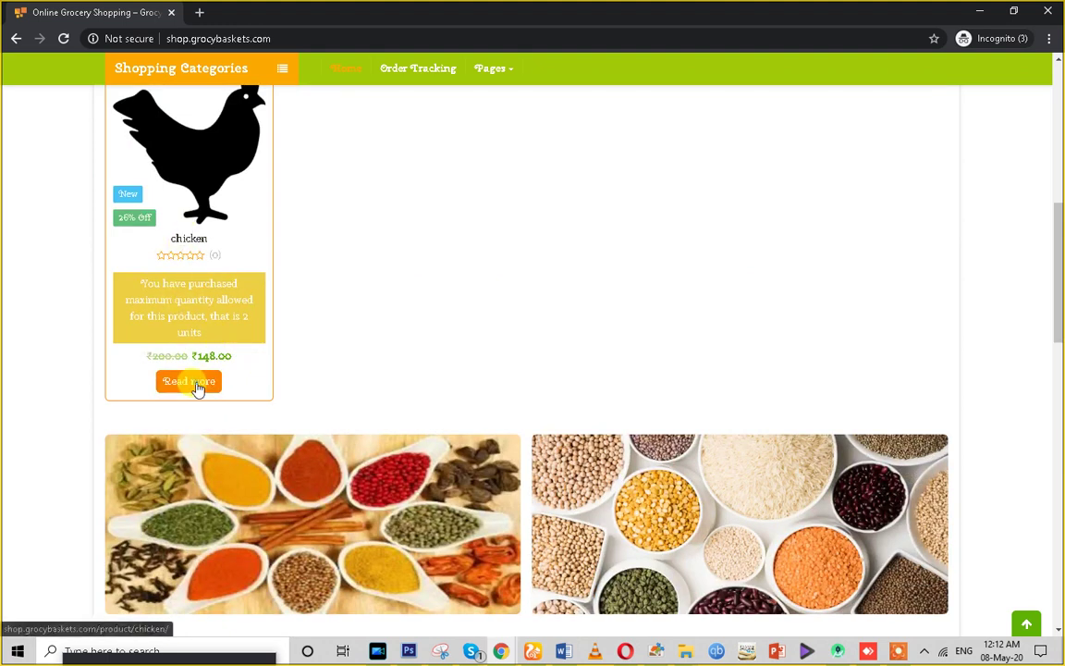
{"action": "left_click", "coordinate": [197, 385]}
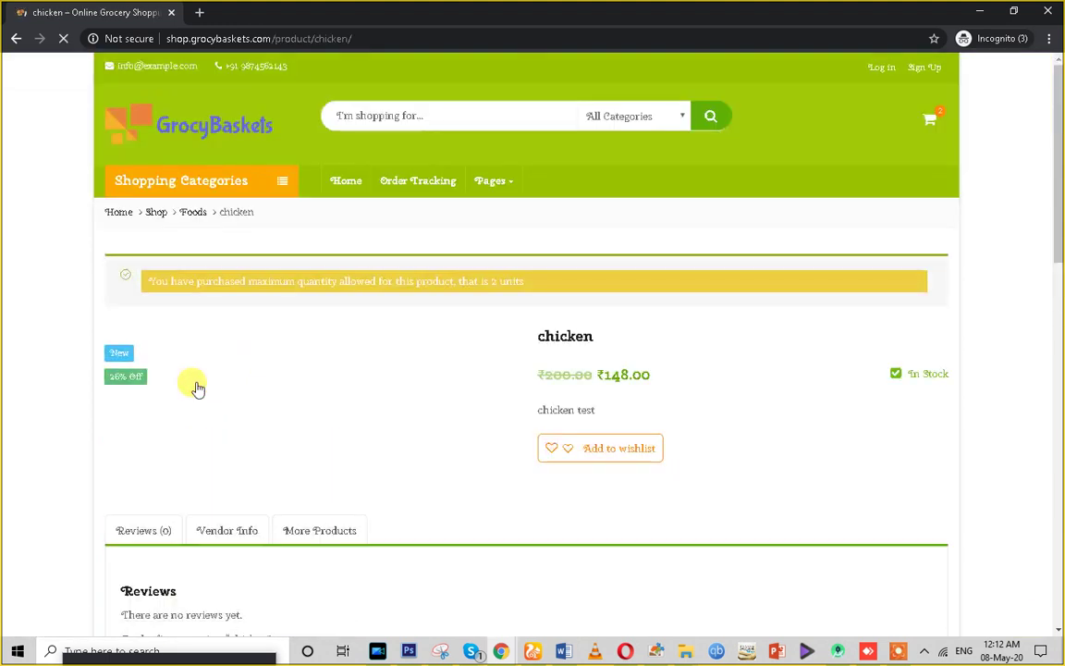
{"action": "scroll", "coordinate": [685, 444], "scroll_direction": "down", "scroll_amount": 1}
{"action": "scroll", "coordinate": [684, 444], "scroll_direction": "down", "scroll_amount": 2}
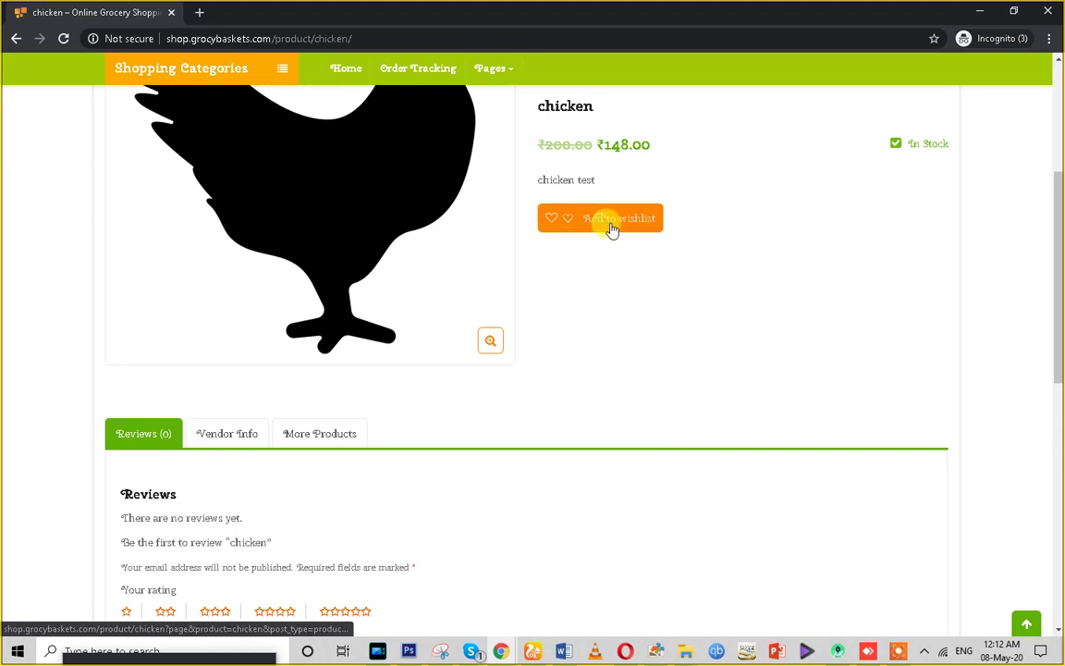
{"action": "scroll", "coordinate": [683, 387], "scroll_direction": "up", "scroll_amount": 1}
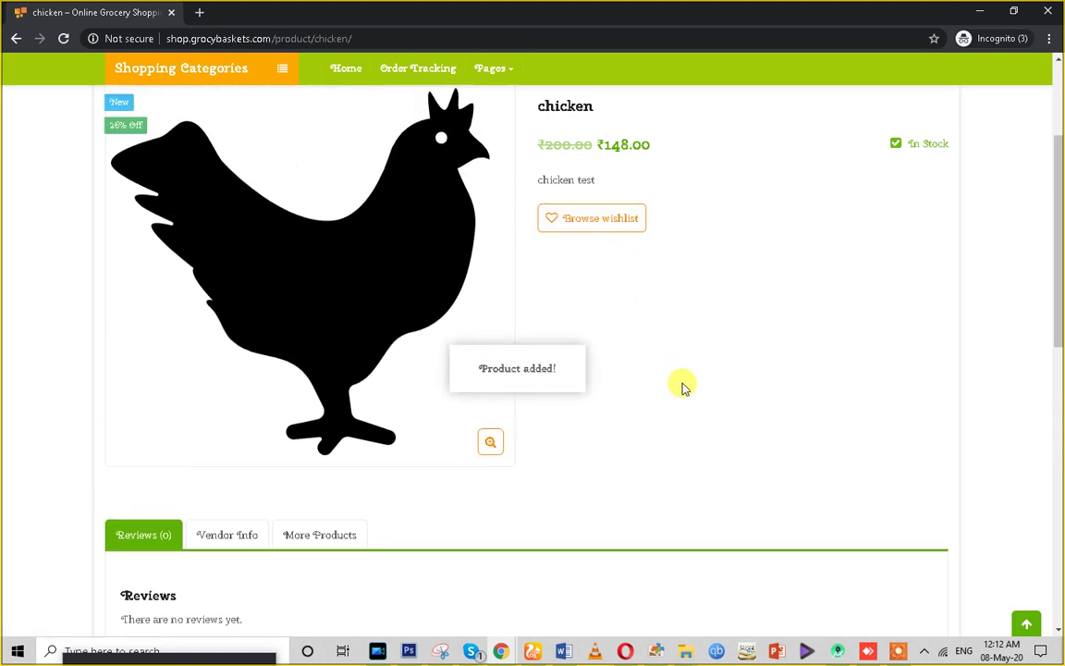
{"action": "scroll", "coordinate": [683, 387], "scroll_direction": "up", "scroll_amount": 2}
{"action": "left_click_drag", "start_coordinate": [165, 207], "coordinate": [585, 222]}
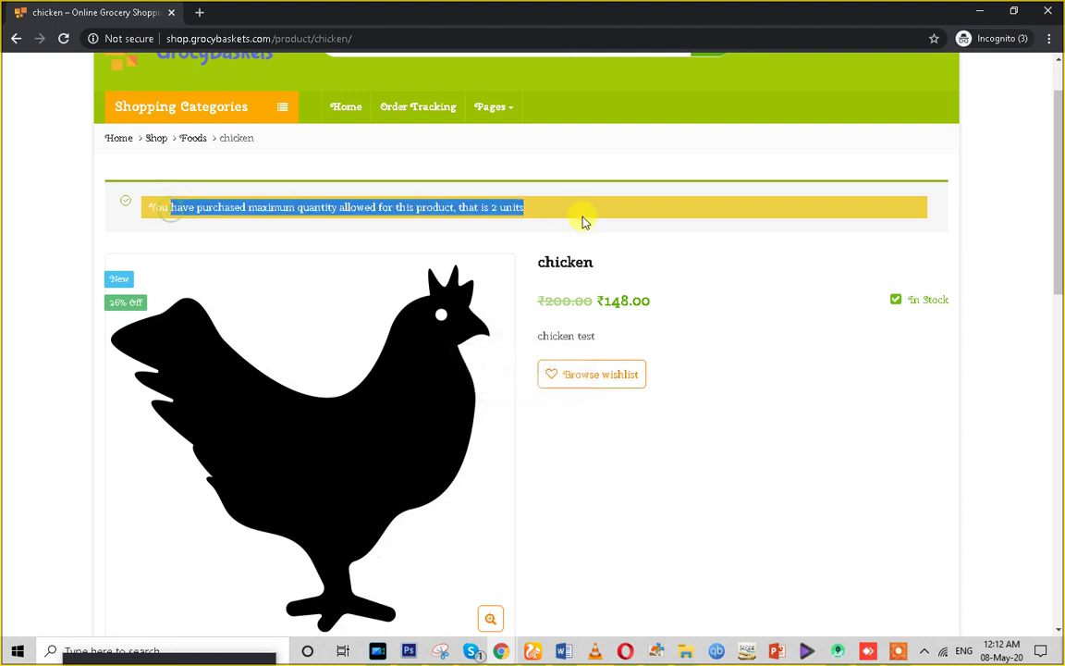
{"action": "scroll", "coordinate": [584, 222], "scroll_direction": "down", "scroll_amount": 2}
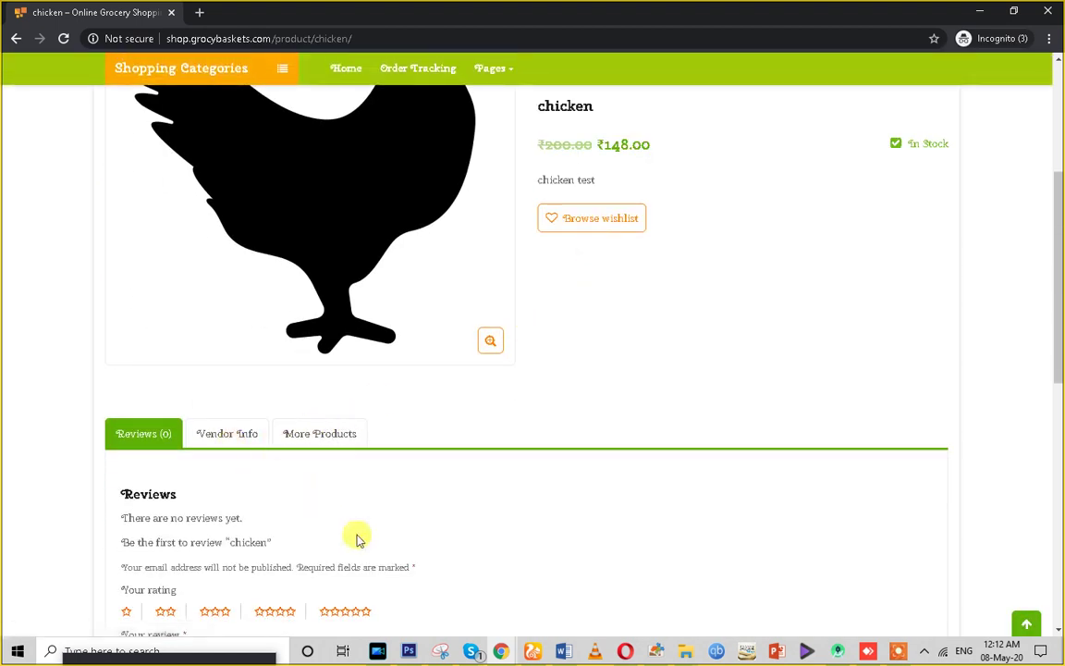
{"action": "mouse_move", "coordinate": [501, 651]}
{"action": "left_click", "coordinate": [257, 595]}
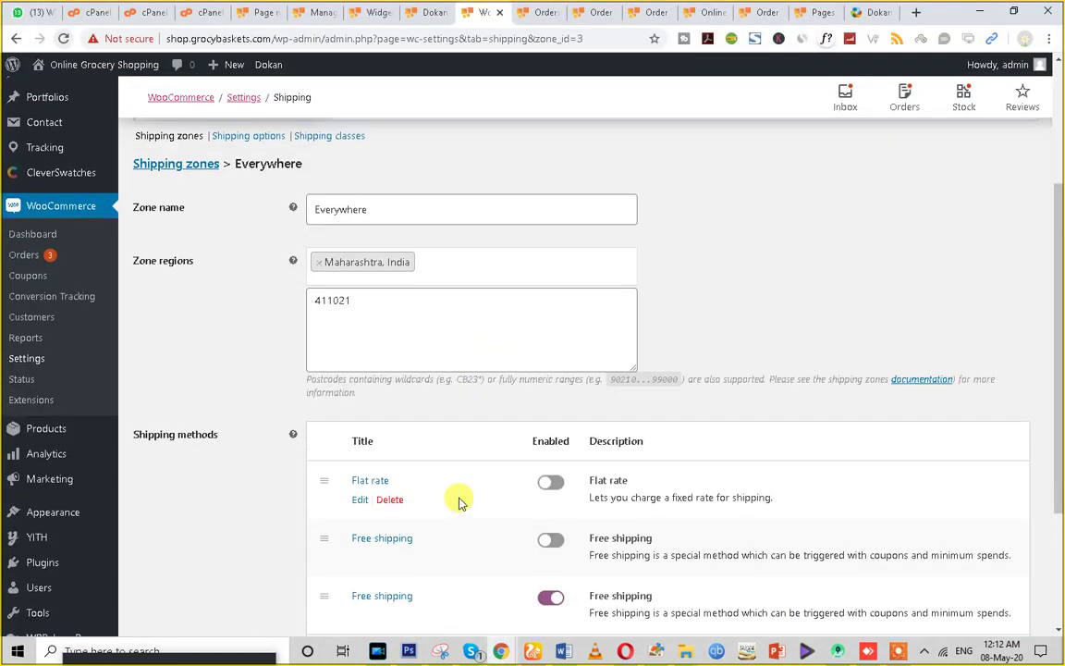
- Open the Min/Max Quantity settings in a new browser tab
{"action": "scroll", "coordinate": [459, 500], "scroll_direction": "up", "scroll_amount": 3}
{"action": "mouse_move", "coordinate": [97, 178]}
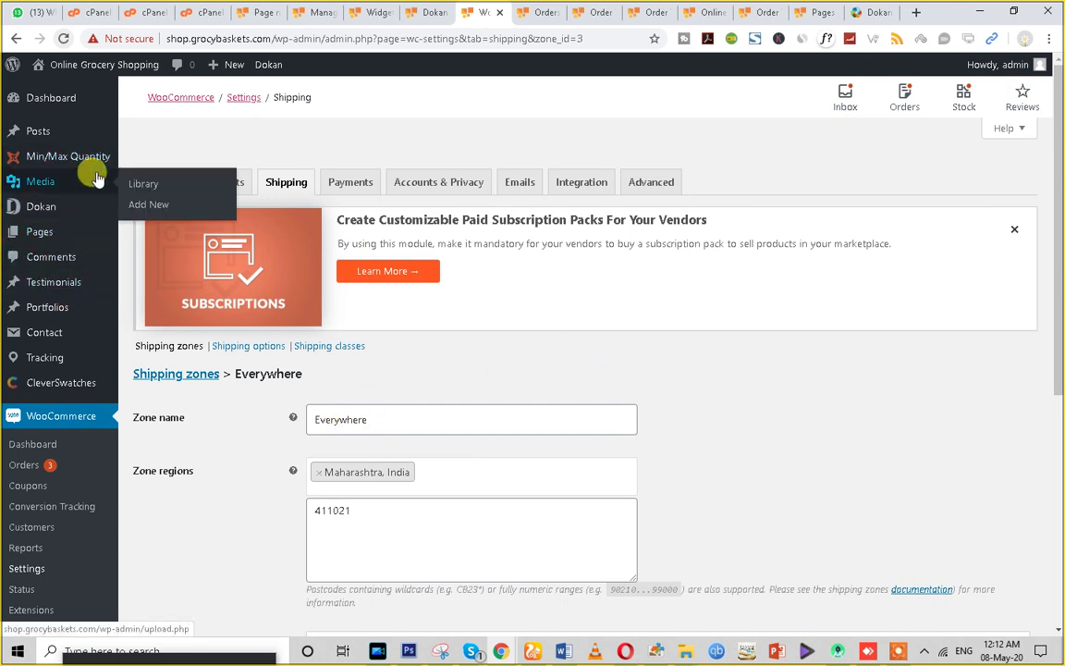
{"action": "right_click", "coordinate": [53, 158]}
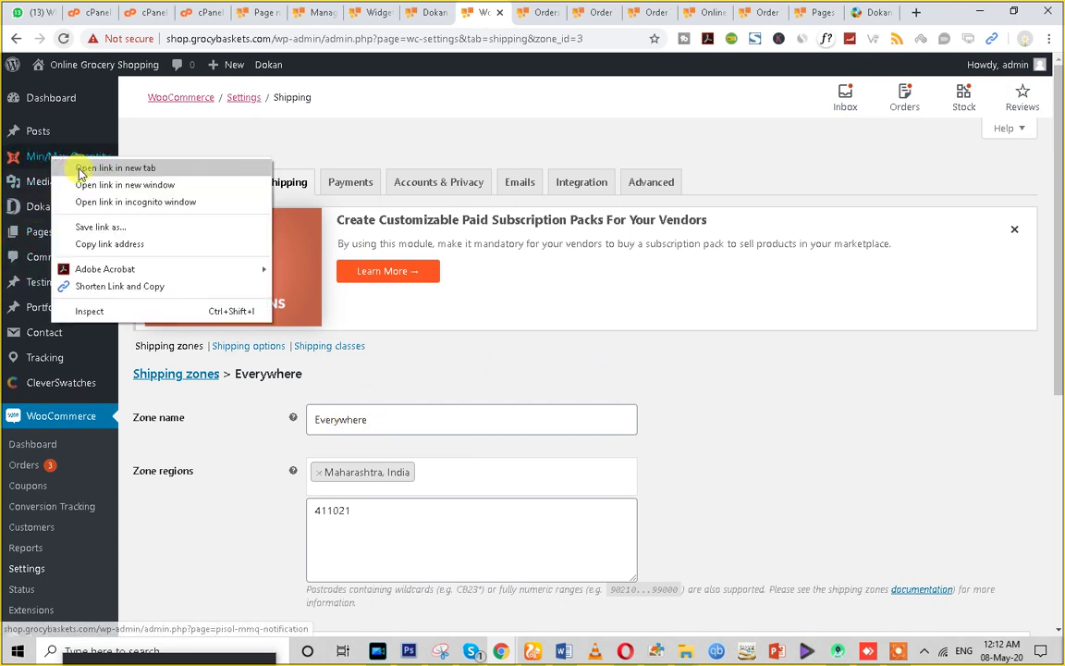
{"action": "left_click", "coordinate": [80, 170]}
{"action": "left_click", "coordinate": [507, 12]}
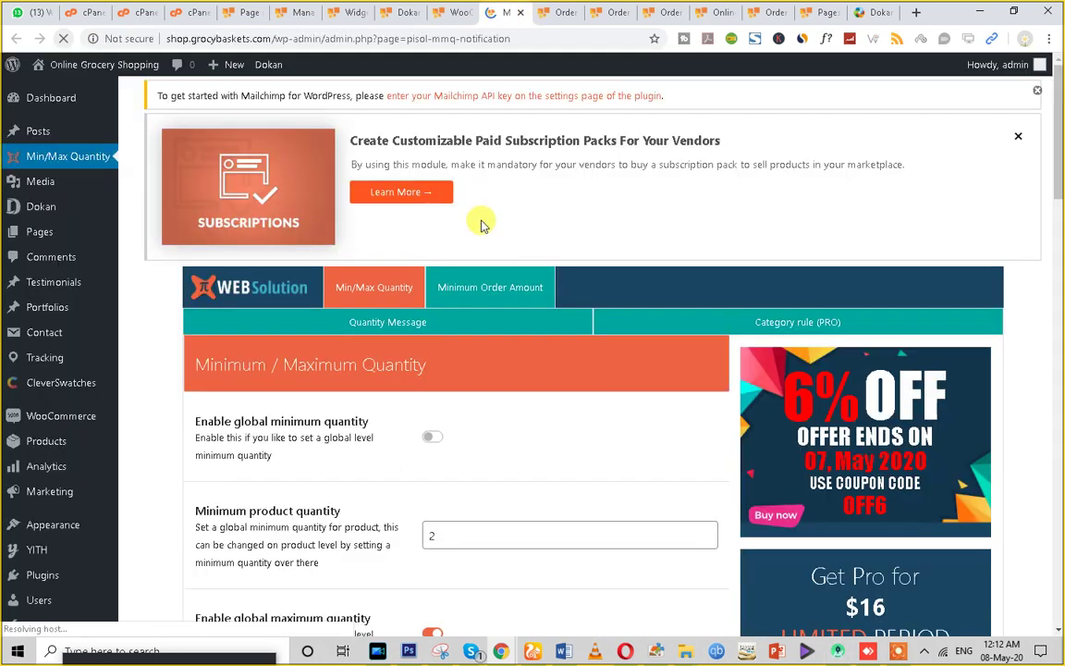
- Switch off the global maximum quantity limit in the Min/Max Quantity settings
{"action": "scroll", "coordinate": [482, 220], "scroll_direction": "down", "scroll_amount": 2}
{"action": "left_click", "coordinate": [431, 379]}
{"action": "scroll", "coordinate": [407, 398], "scroll_direction": "down", "scroll_amount": 3}
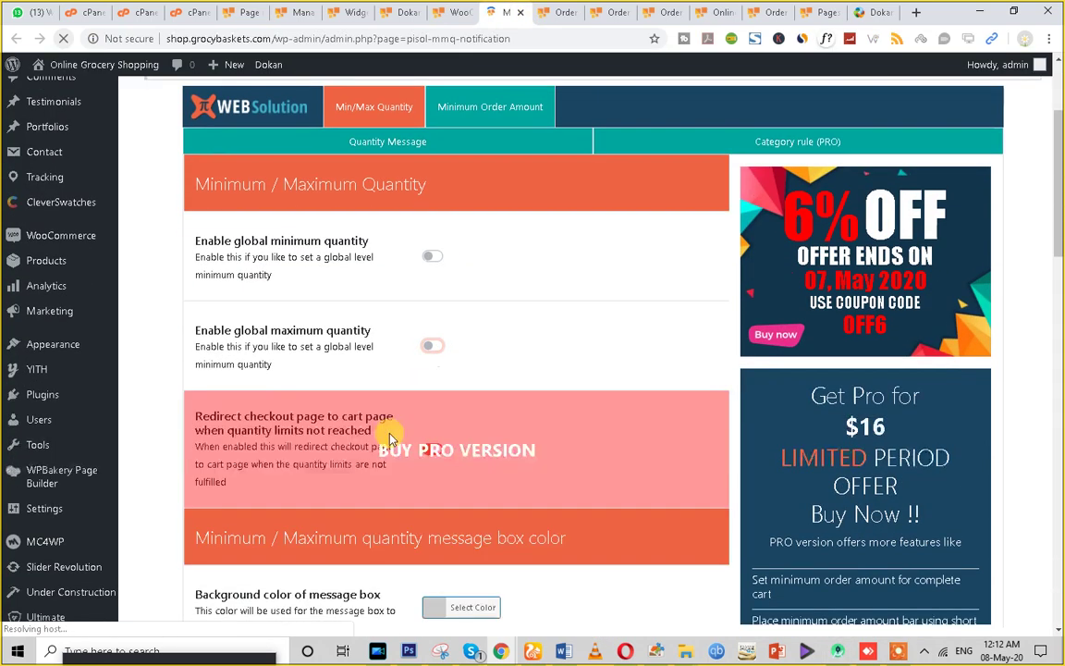
{"action": "scroll", "coordinate": [349, 369], "scroll_direction": "down", "scroll_amount": 15}
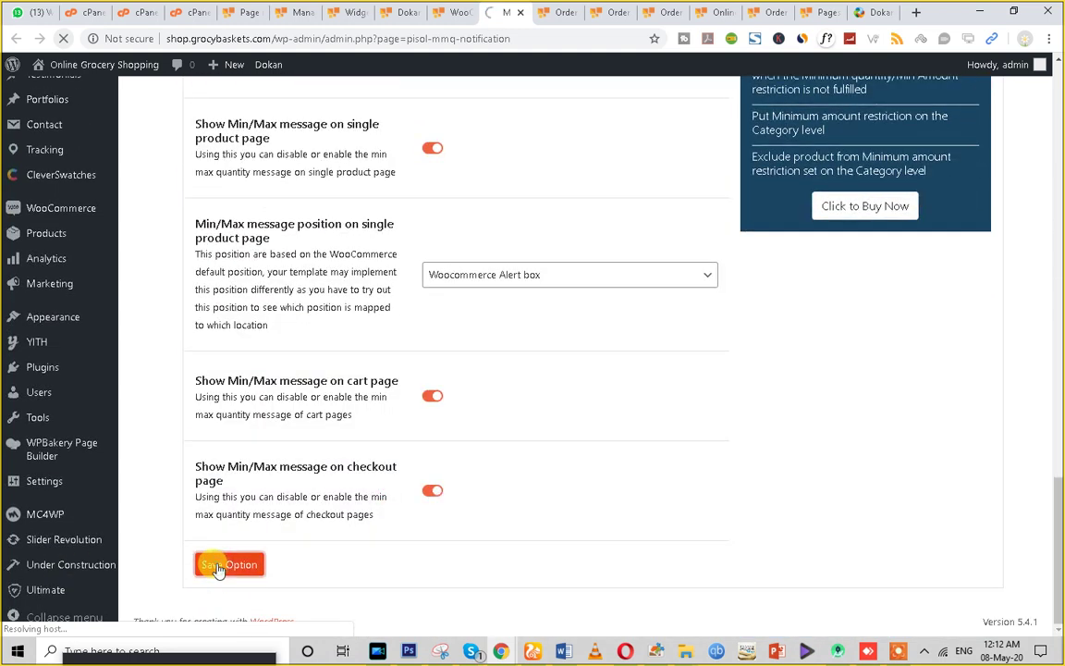
{"action": "scroll", "coordinate": [228, 564], "scroll_direction": "up", "scroll_amount": 15}
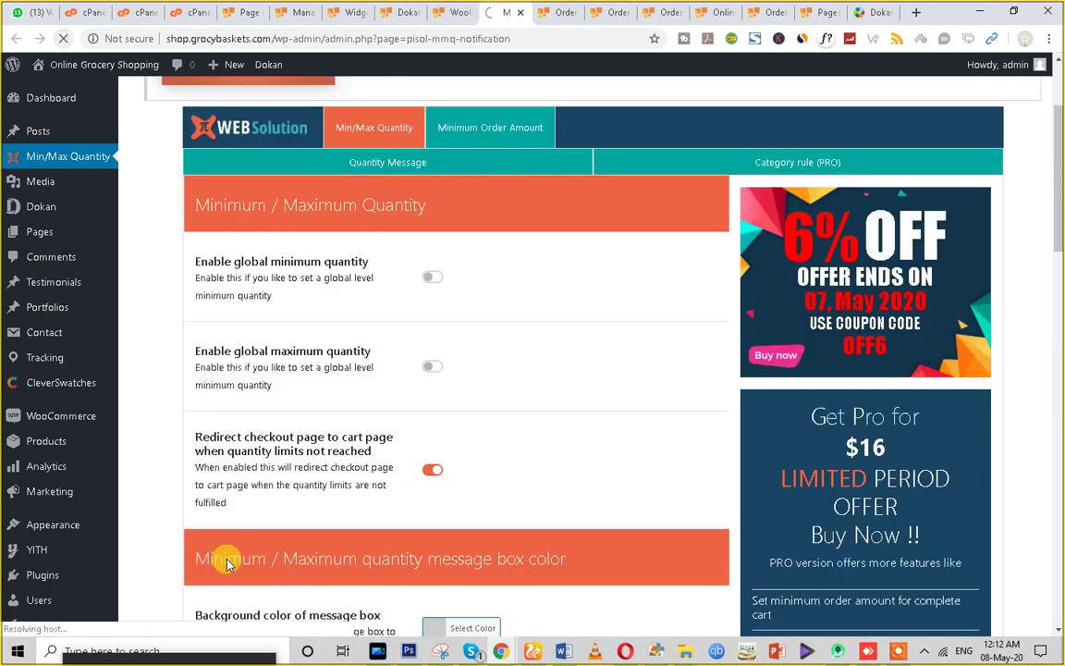
{"action": "scroll", "coordinate": [222, 555], "scroll_direction": "up", "scroll_amount": 2}
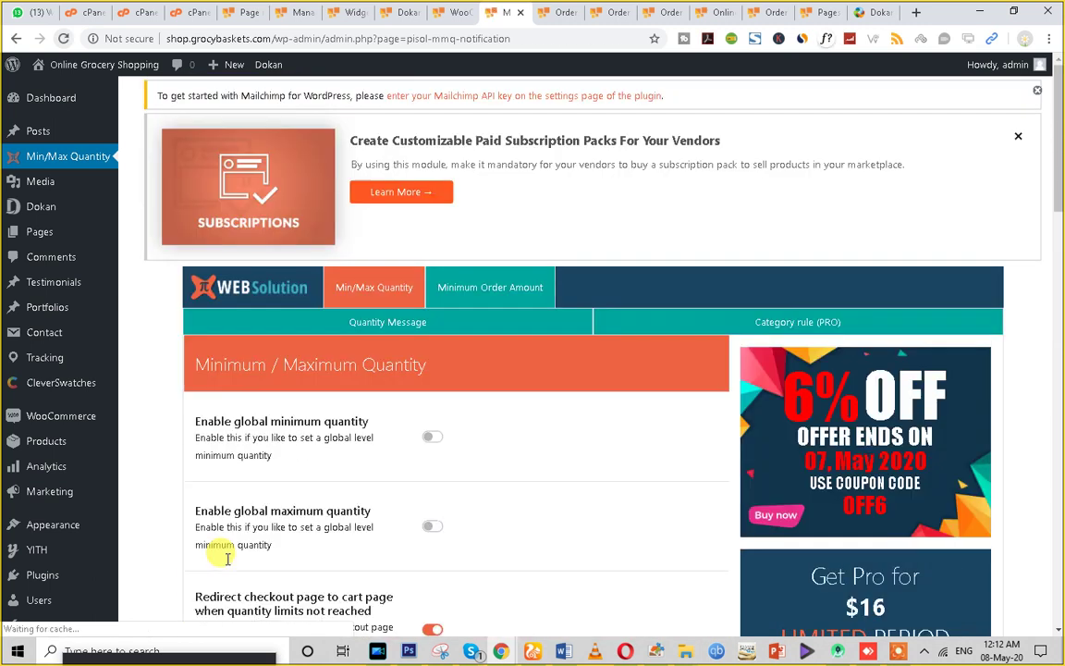
{"action": "mouse_move", "coordinate": [501, 651]}
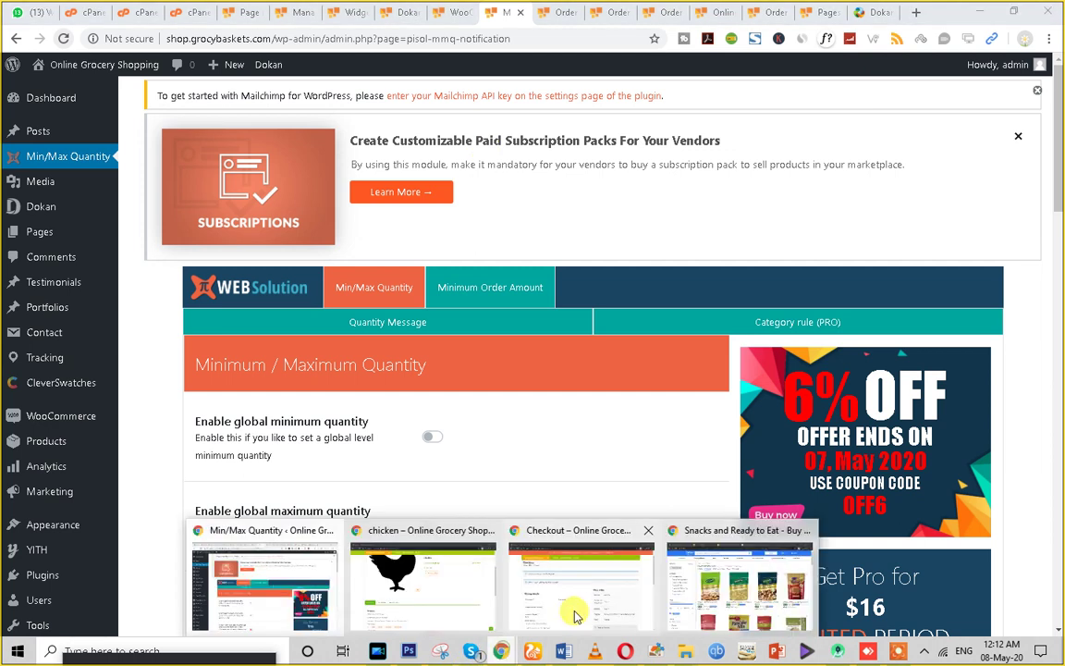
{"action": "left_click", "coordinate": [581, 610]}
- Reload the checkout page and check the shipping message in the order summary
{"action": "scroll", "coordinate": [587, 504], "scroll_direction": "down", "scroll_amount": 3}
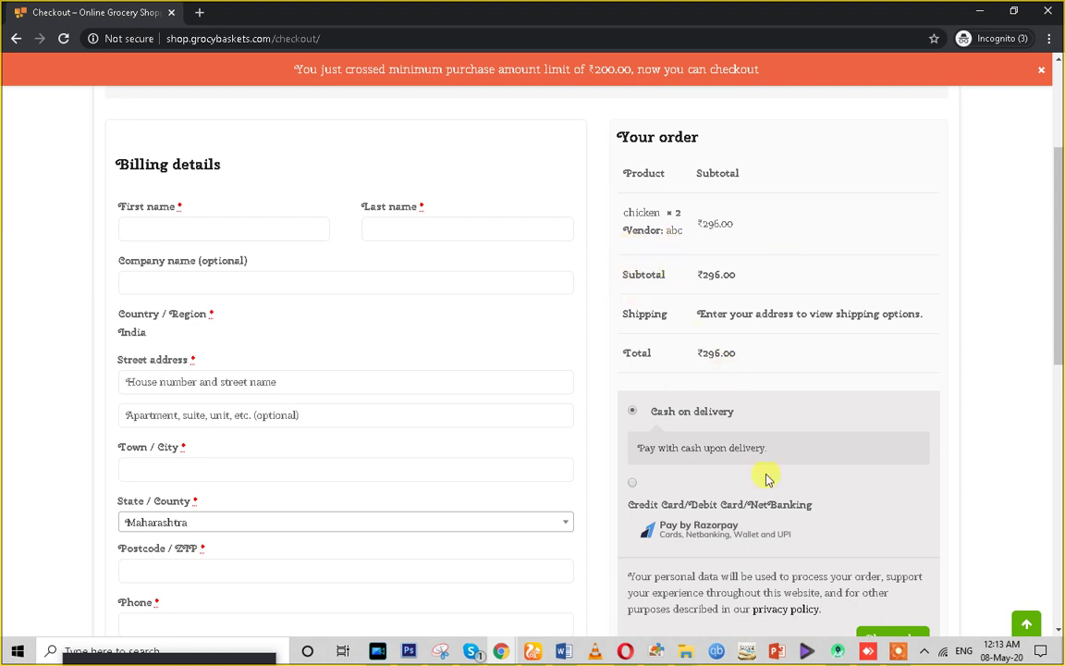
{"action": "scroll", "coordinate": [765, 475], "scroll_direction": "up", "scroll_amount": 3}
{"action": "left_click", "coordinate": [64, 38]}
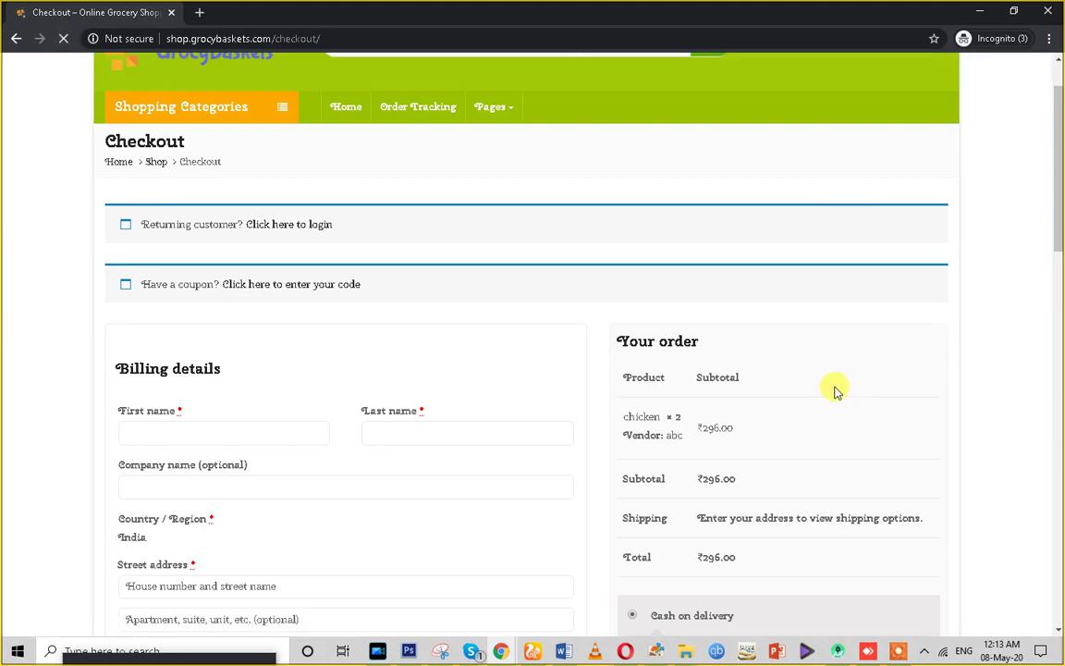
{"action": "scroll", "coordinate": [834, 392], "scroll_direction": "down", "scroll_amount": 1}
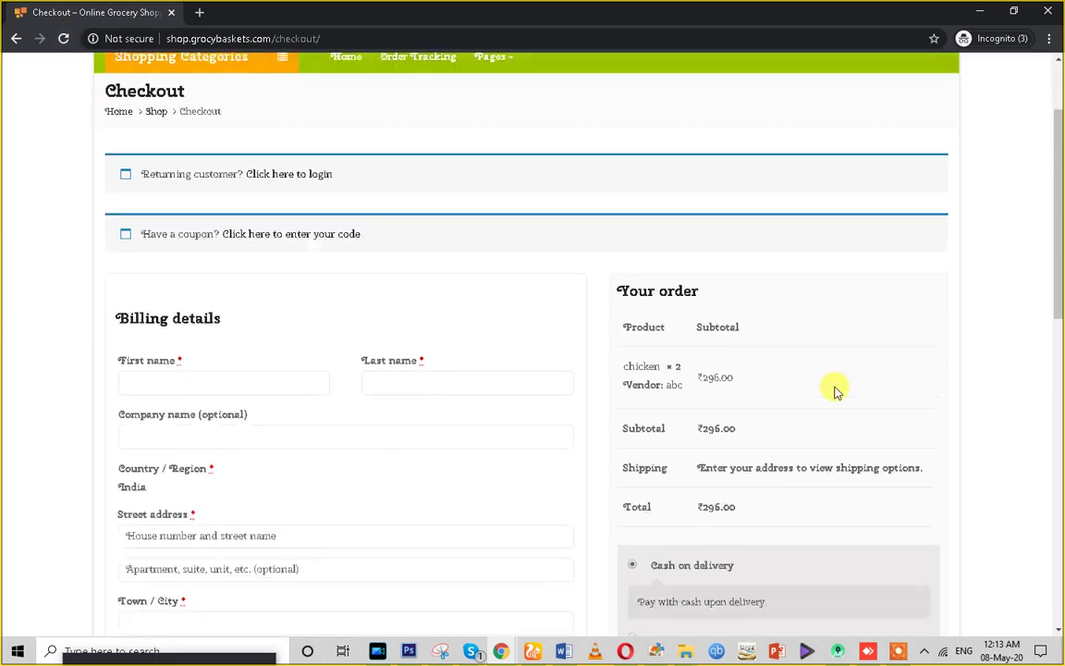
{"action": "scroll", "coordinate": [835, 392], "scroll_direction": "down", "scroll_amount": 1}
{"action": "left_click_drag", "start_coordinate": [699, 444], "coordinate": [923, 444]}
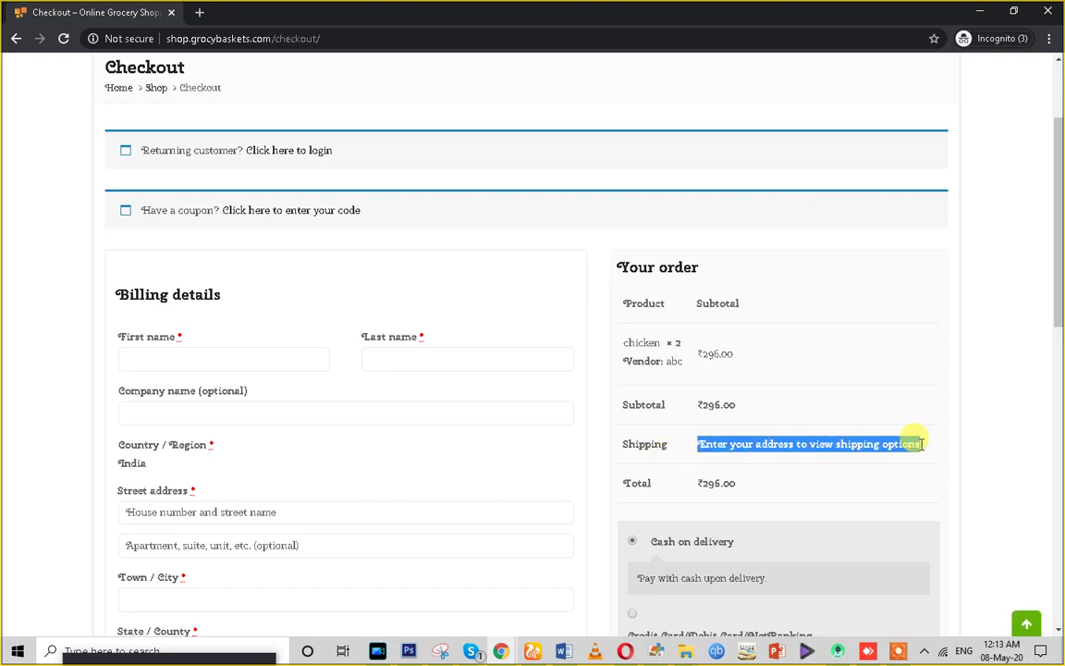
{"action": "scroll", "coordinate": [923, 446], "scroll_direction": "down", "scroll_amount": 3}
{"action": "scroll", "coordinate": [923, 447], "scroll_direction": "up", "scroll_amount": 2}
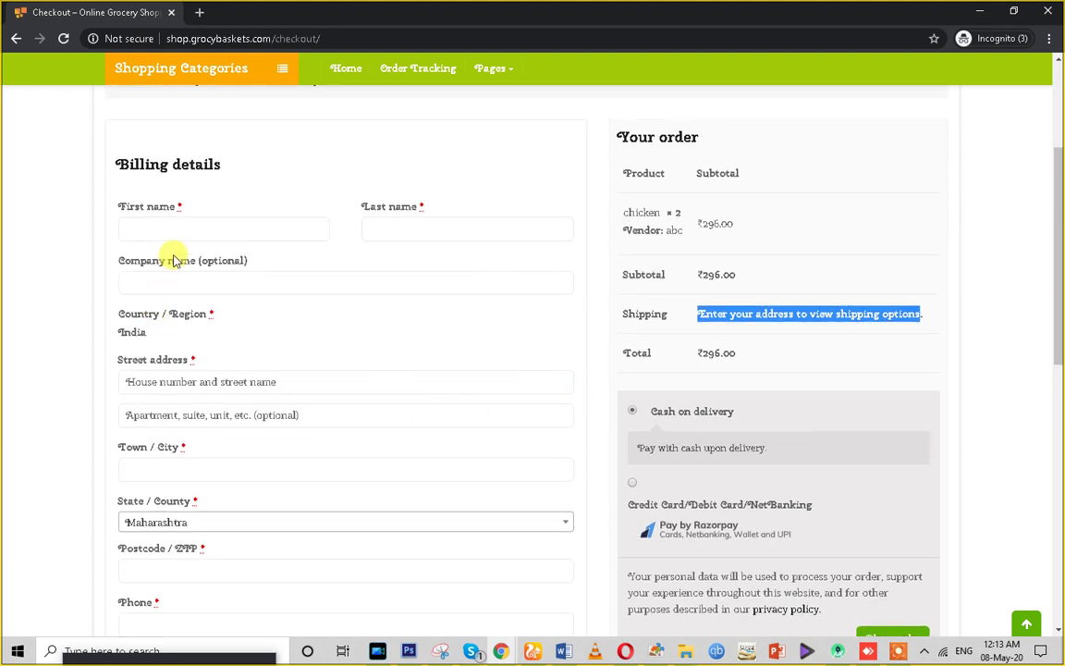
{"action": "left_click", "coordinate": [148, 202]}
{"action": "triple_click", "coordinate": [707, 300]}
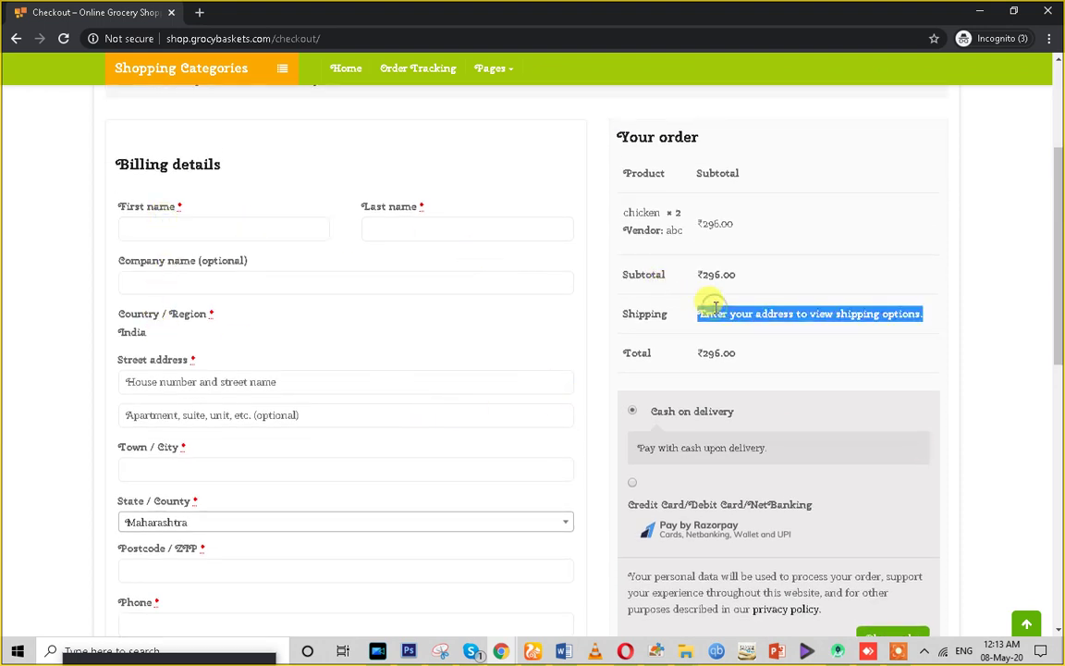
- Fill in the billing first name, last name and an address line with test values
{"action": "left_click", "coordinate": [140, 224]}
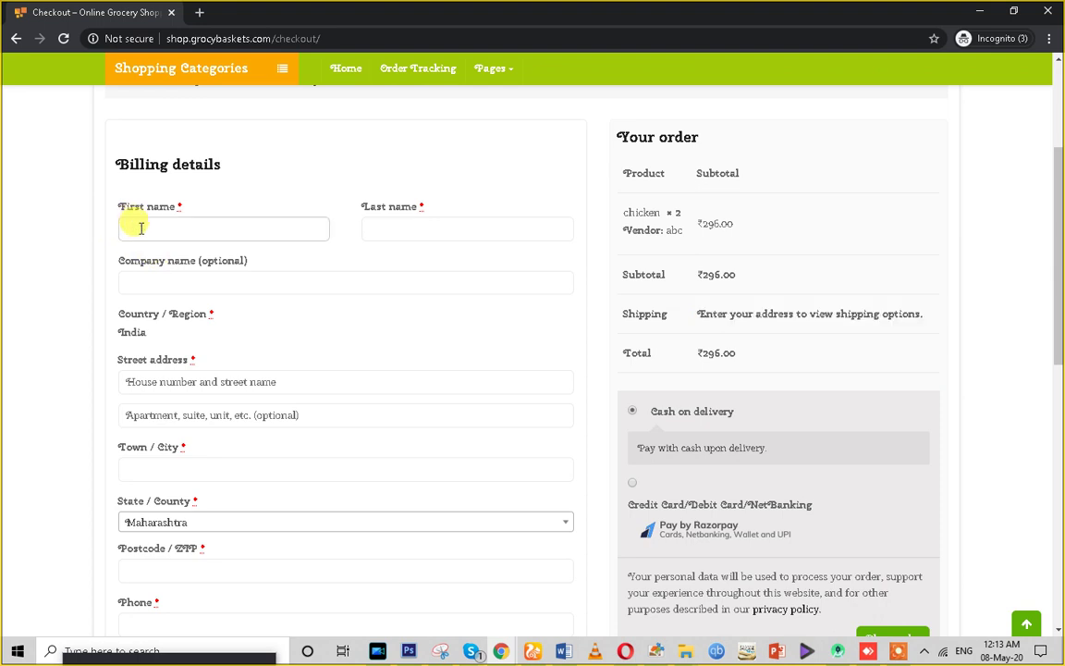
{"action": "type", "text": "abc"}
{"action": "key", "text": "Tab"}
{"action": "type", "text": "dc"}
{"action": "key", "text": "Tab"}
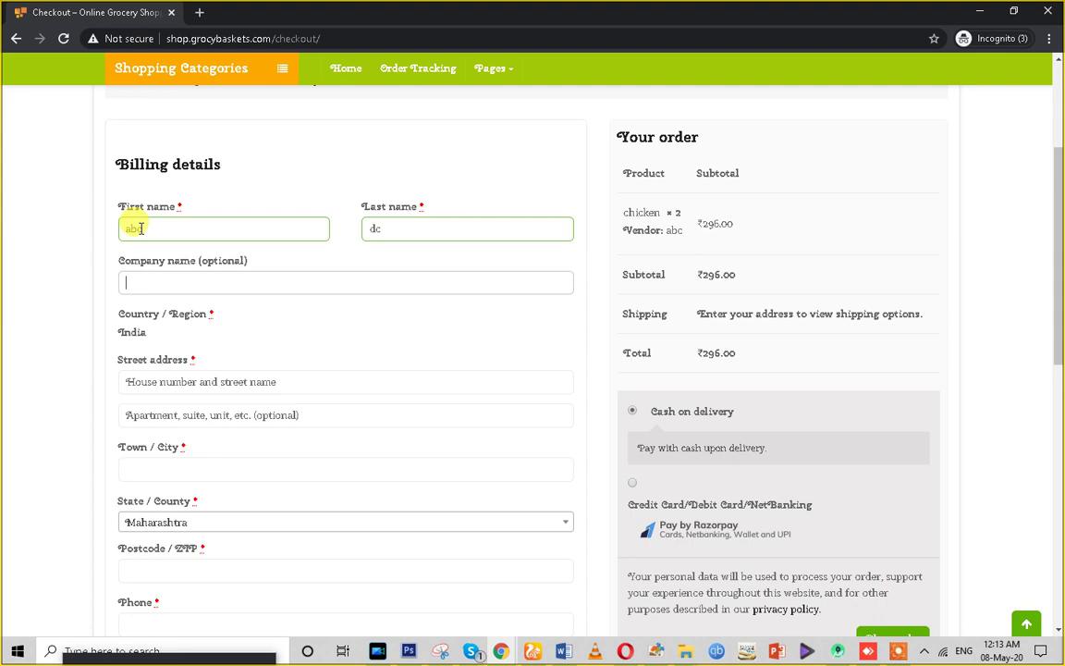
{"action": "key", "text": "Tab"}
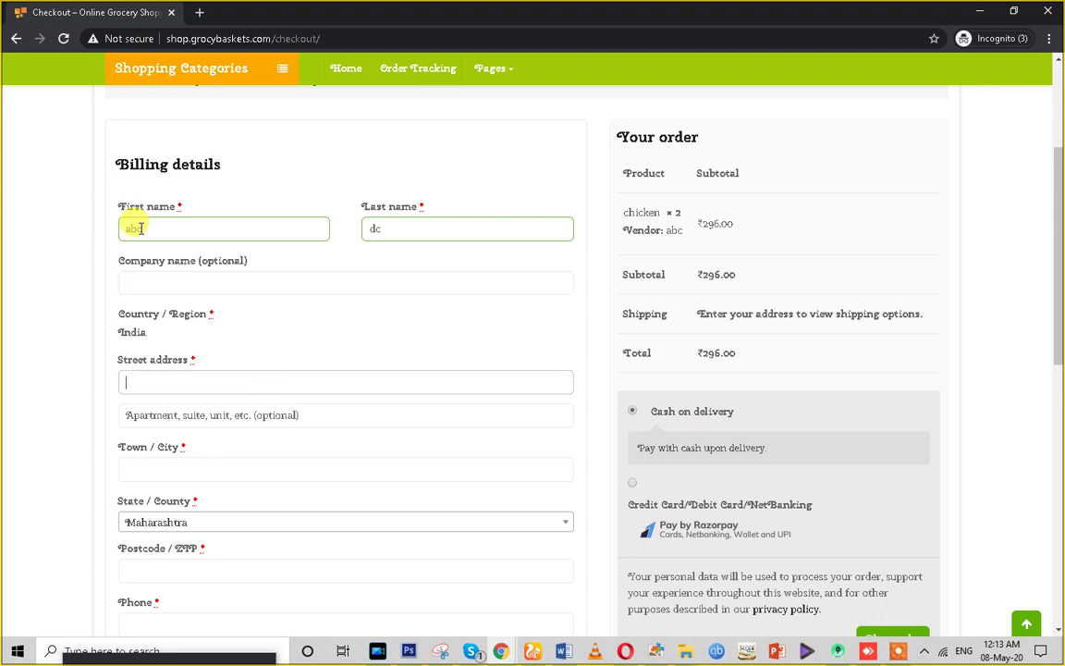
{"action": "key", "text": "Tab"}
{"action": "type", "text": "tes"}
{"action": "key", "text": "Tab"}
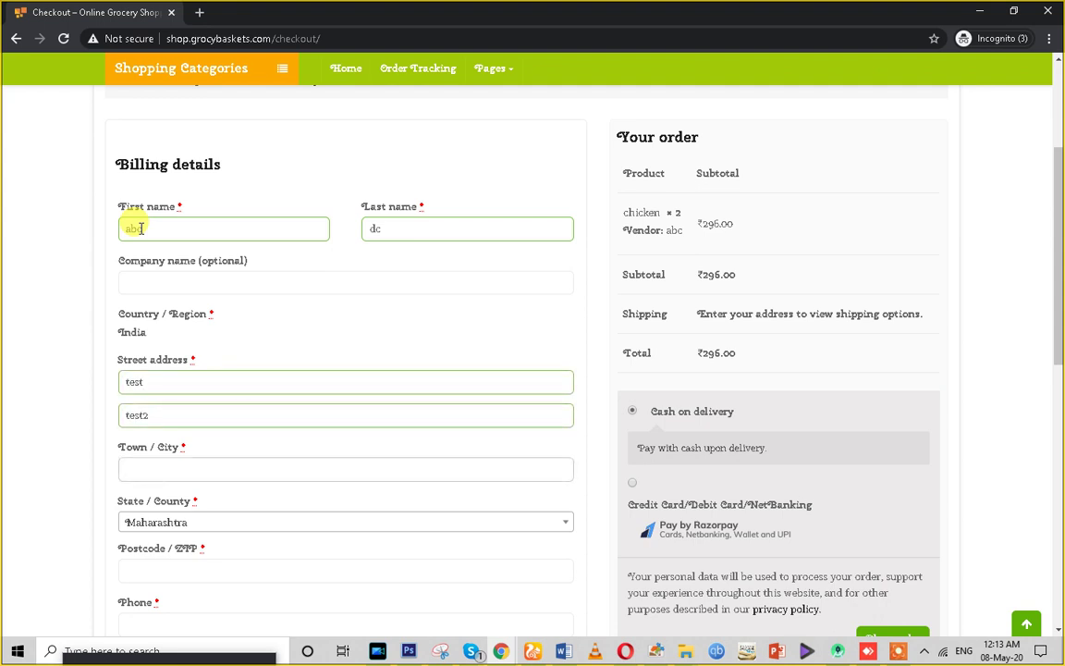
{"action": "key", "text": "Tab"}
{"action": "key", "text": "Tab"}
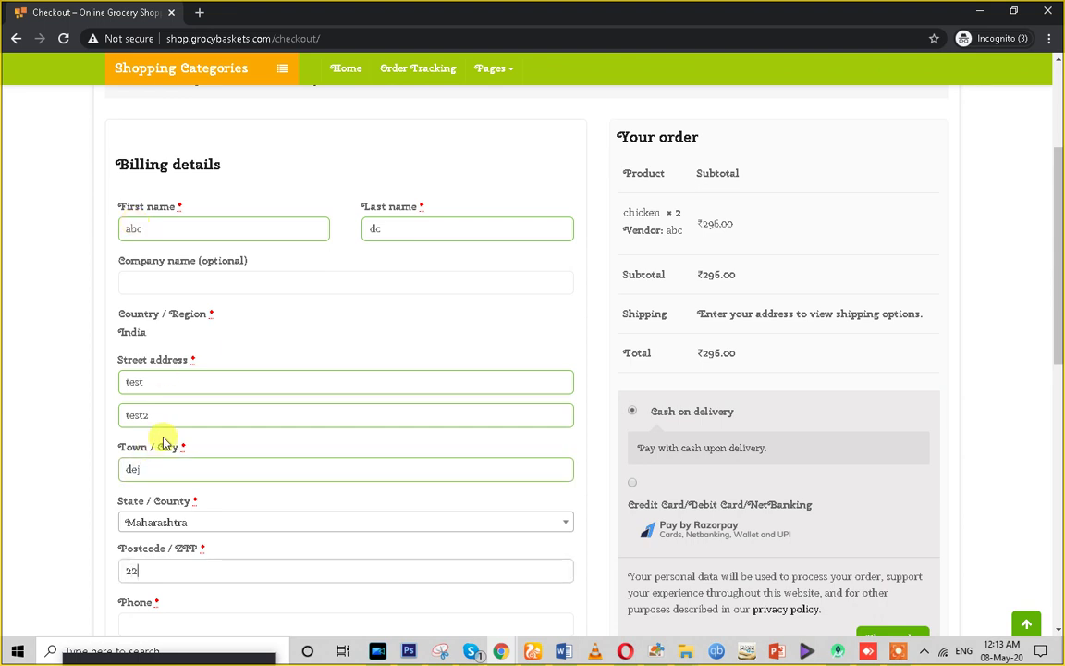
- Enter a test phone number, e-mail address and account password
{"action": "scroll", "coordinate": [163, 442], "scroll_direction": "down", "scroll_amount": 3}
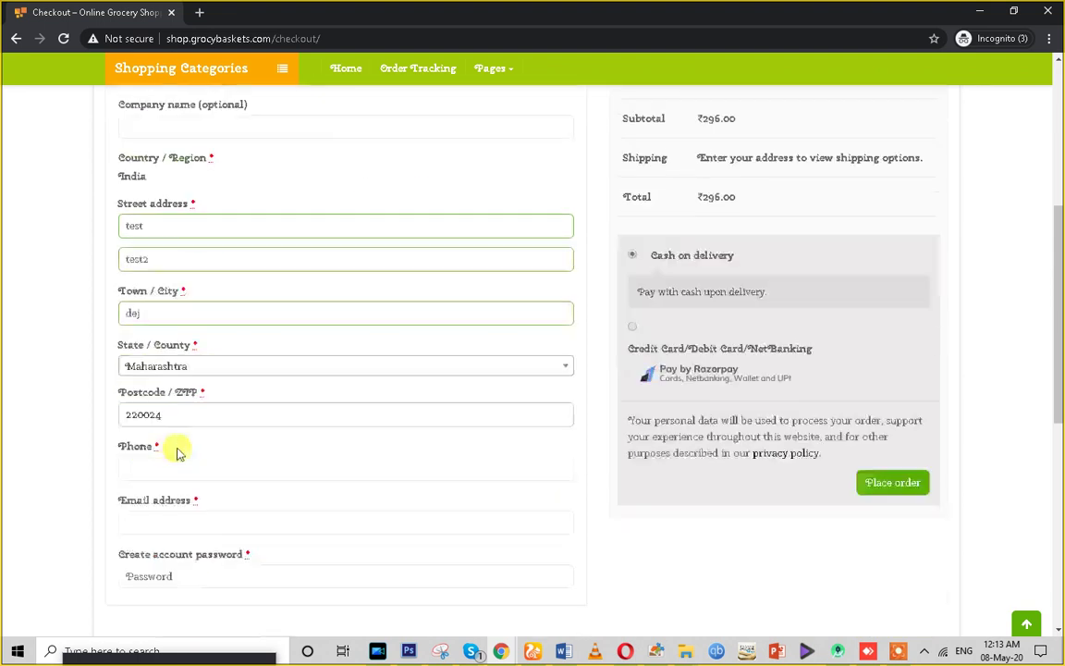
{"action": "left_click", "coordinate": [150, 401]}
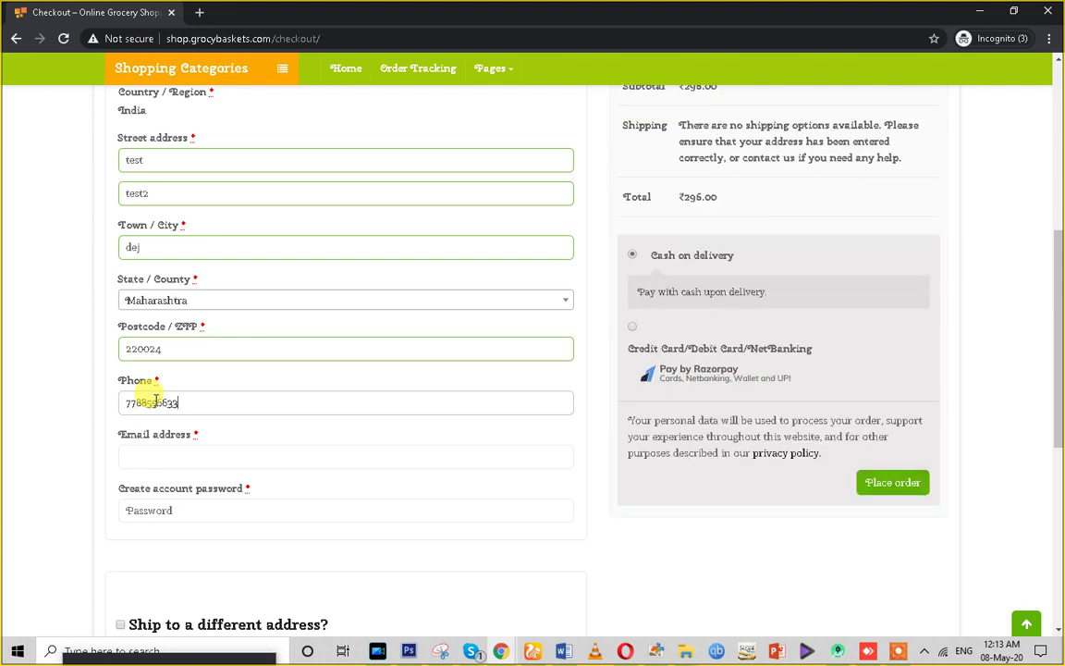
{"action": "scroll", "coordinate": [155, 399], "scroll_direction": "down", "scroll_amount": 1}
{"action": "left_click", "coordinate": [156, 380]}
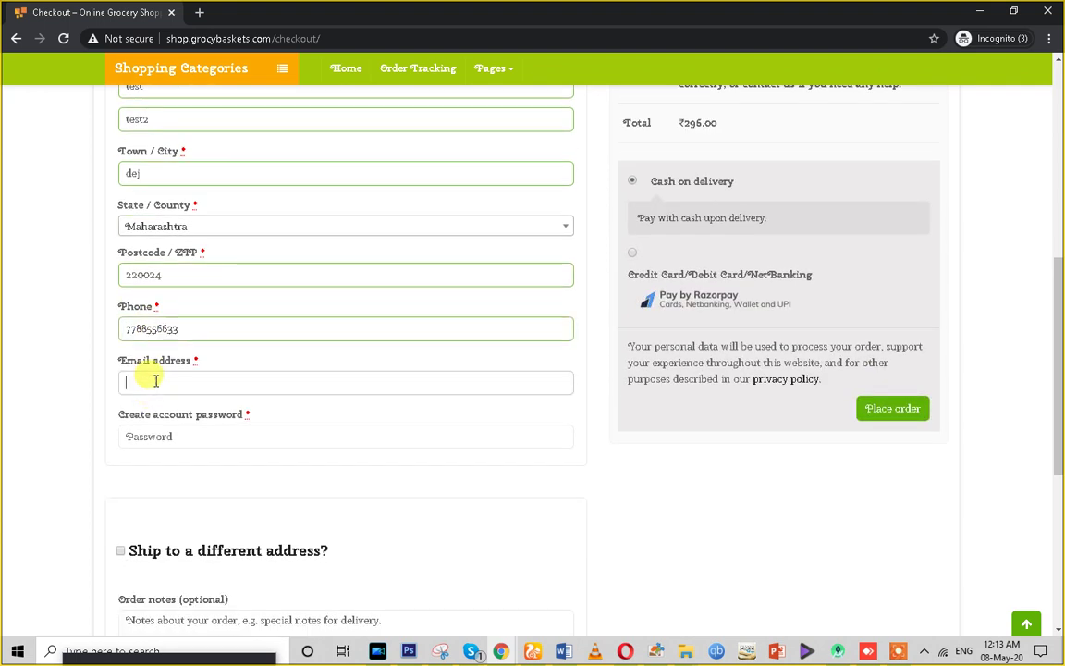
{"action": "scroll", "coordinate": [171, 370], "scroll_direction": "down", "scroll_amount": 2}
{"action": "left_click", "coordinate": [178, 286]}
{"action": "type", "text": "ail.com"}
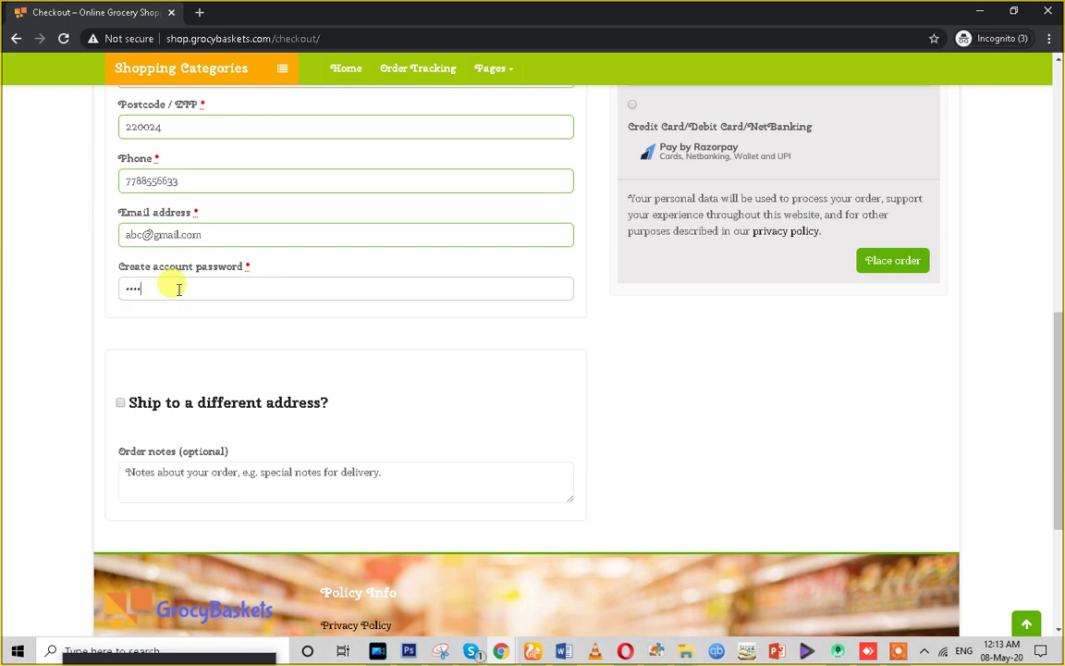
- Place the order and read the resulting 'No shipping method' error notice
{"action": "scroll", "coordinate": [744, 364], "scroll_direction": "up", "scroll_amount": 1}
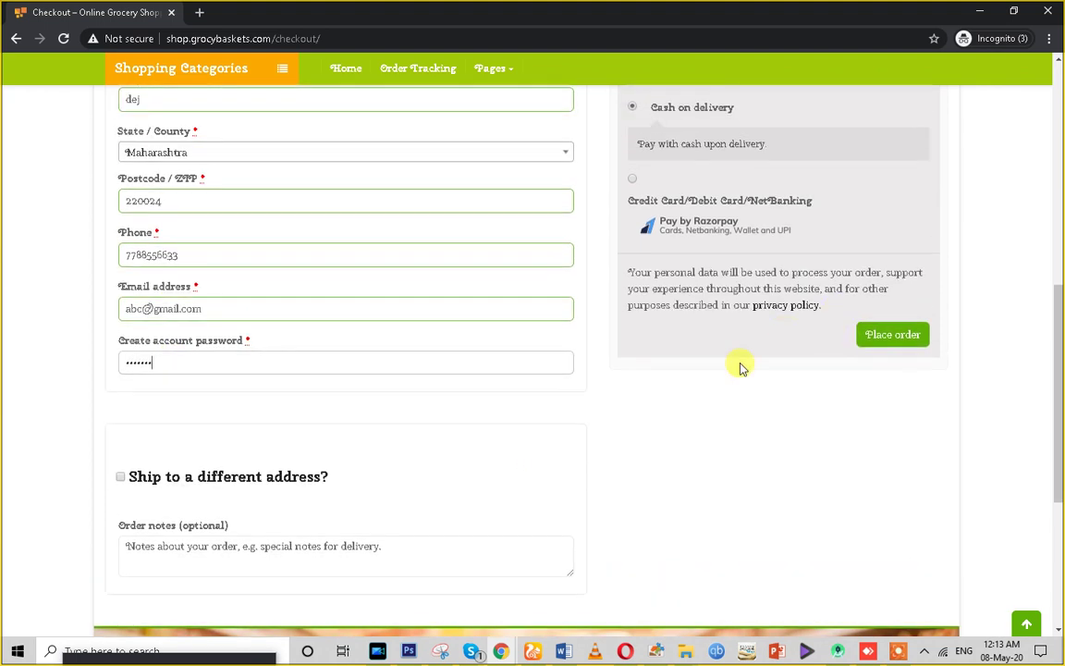
{"action": "scroll", "coordinate": [666, 385], "scroll_direction": "up", "scroll_amount": 2}
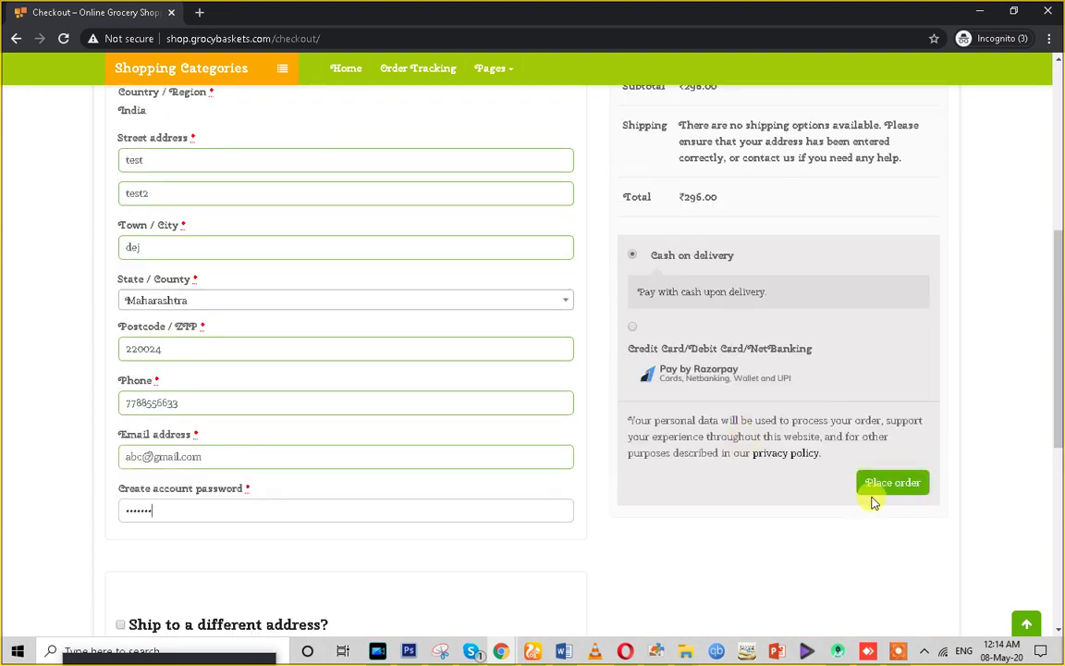
{"action": "left_click", "coordinate": [876, 490]}
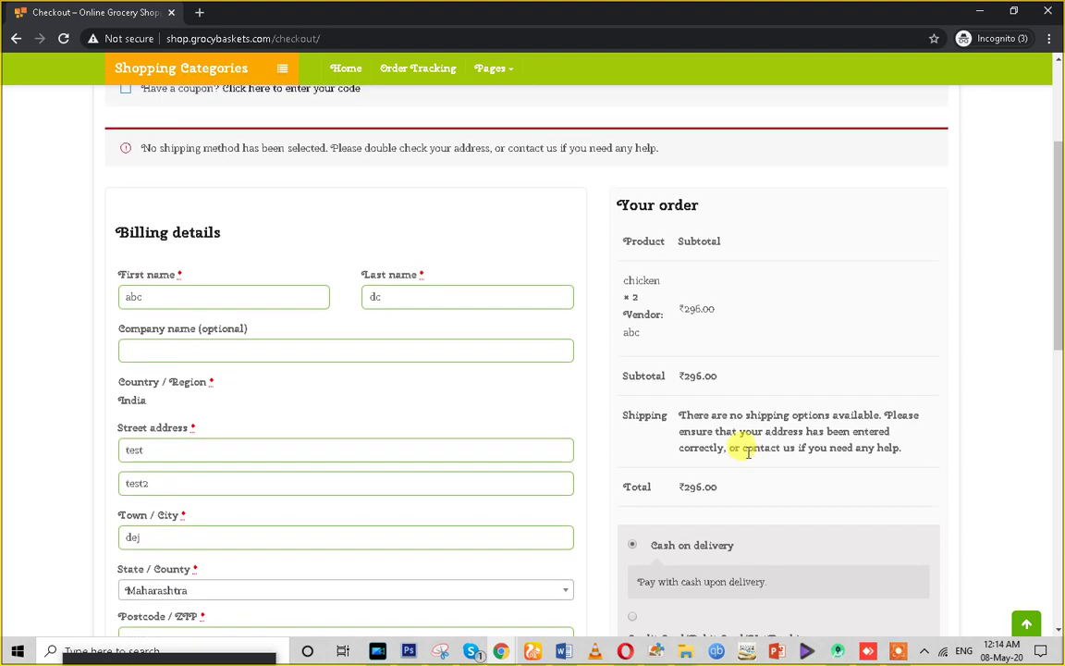
{"action": "scroll", "coordinate": [747, 451], "scroll_direction": "up", "scroll_amount": 2}
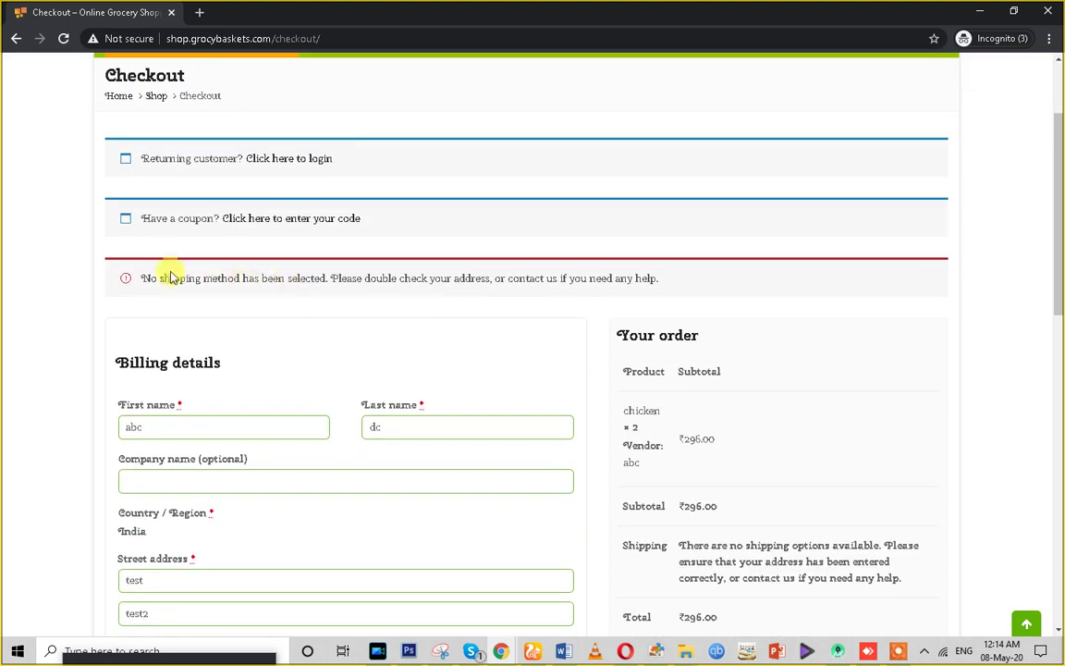
{"action": "left_click_drag", "start_coordinate": [146, 277], "coordinate": [173, 279]}
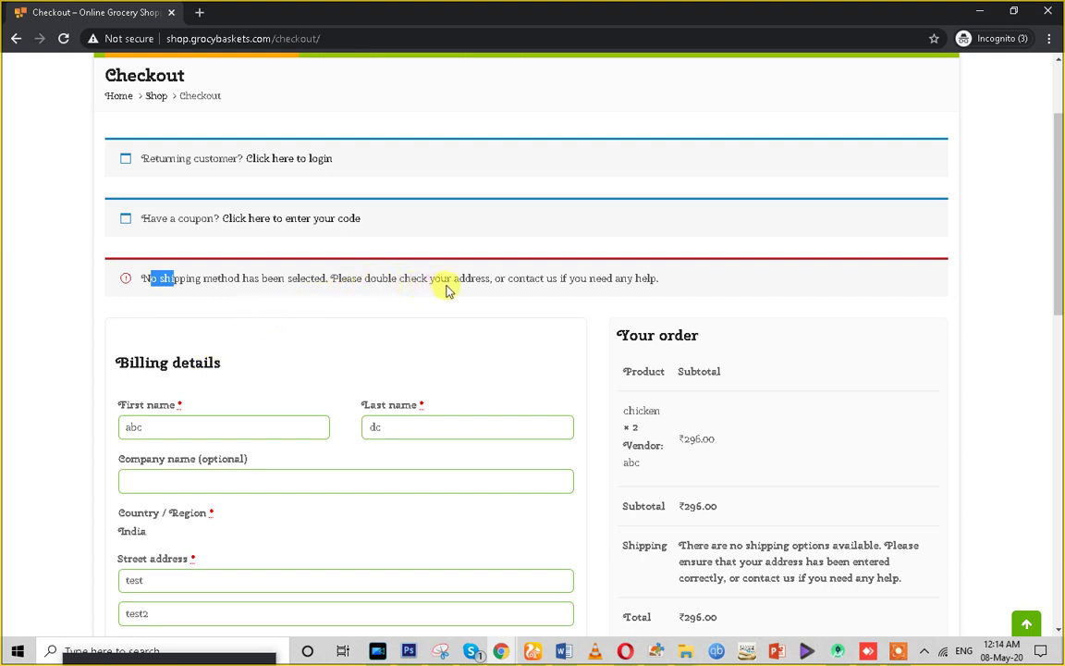
{"action": "scroll", "coordinate": [673, 297], "scroll_direction": "down", "scroll_amount": 8}
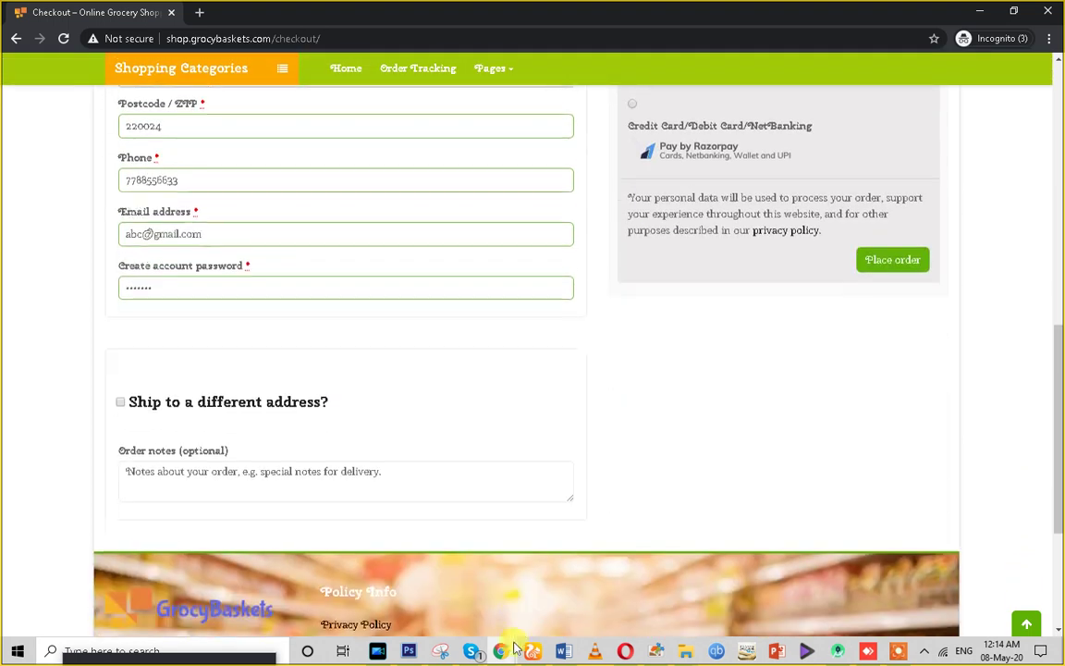
- Return to the admin window and look through the Shipping, Vendors, Min/Max Quantity and Orders tabs
{"action": "mouse_move", "coordinate": [476, 644]}
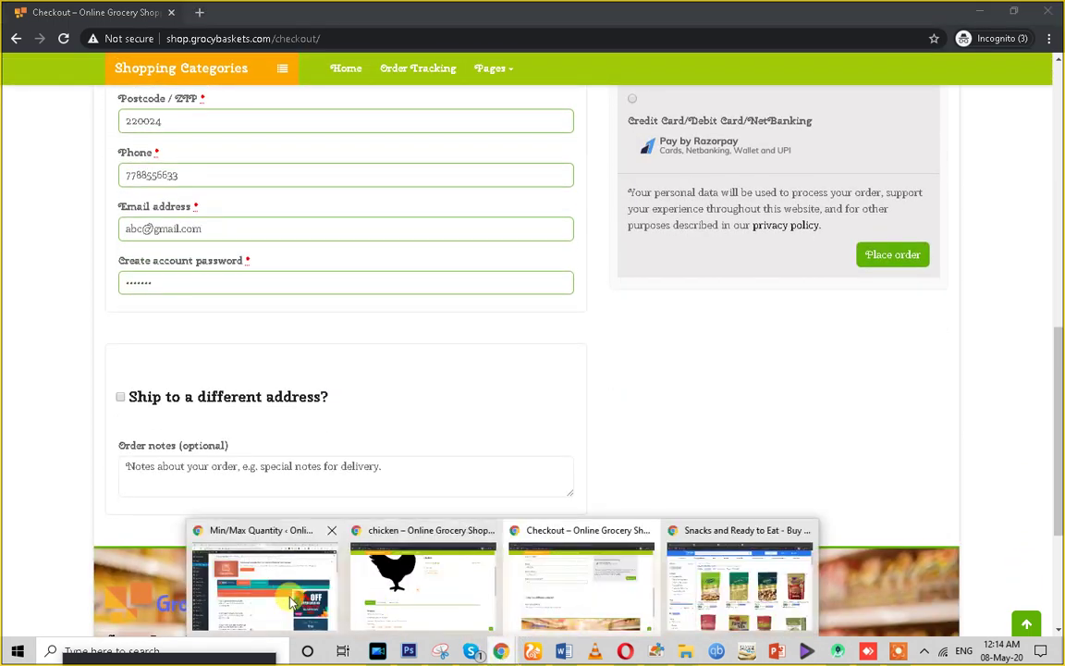
{"action": "left_click", "coordinate": [254, 546]}
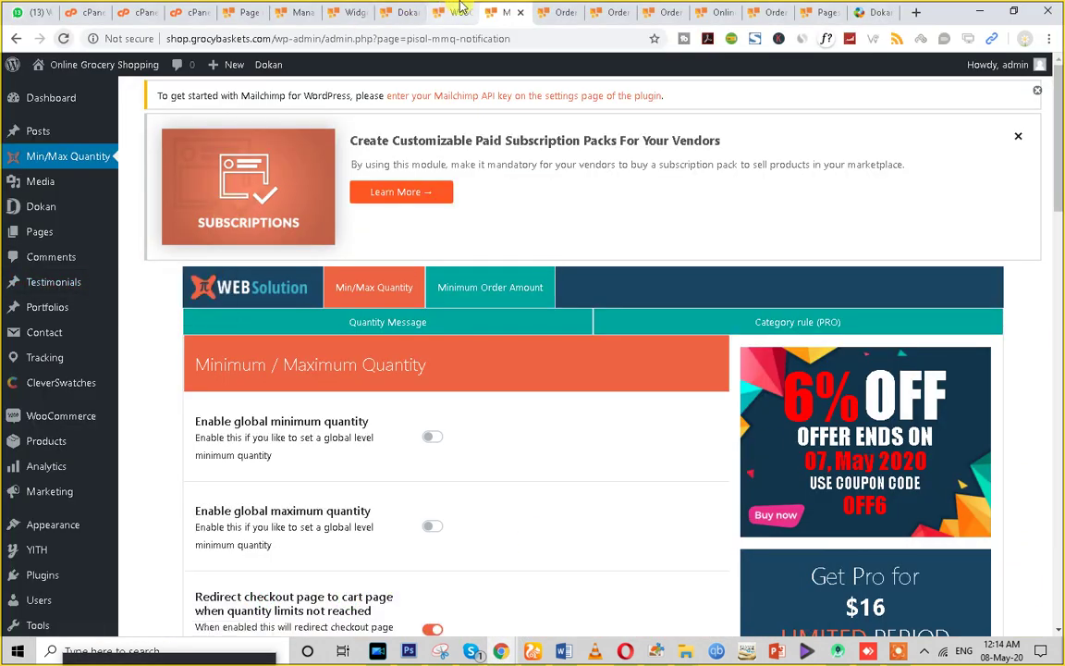
{"action": "left_click", "coordinate": [361, 11]}
{"action": "left_click", "coordinate": [397, 9]}
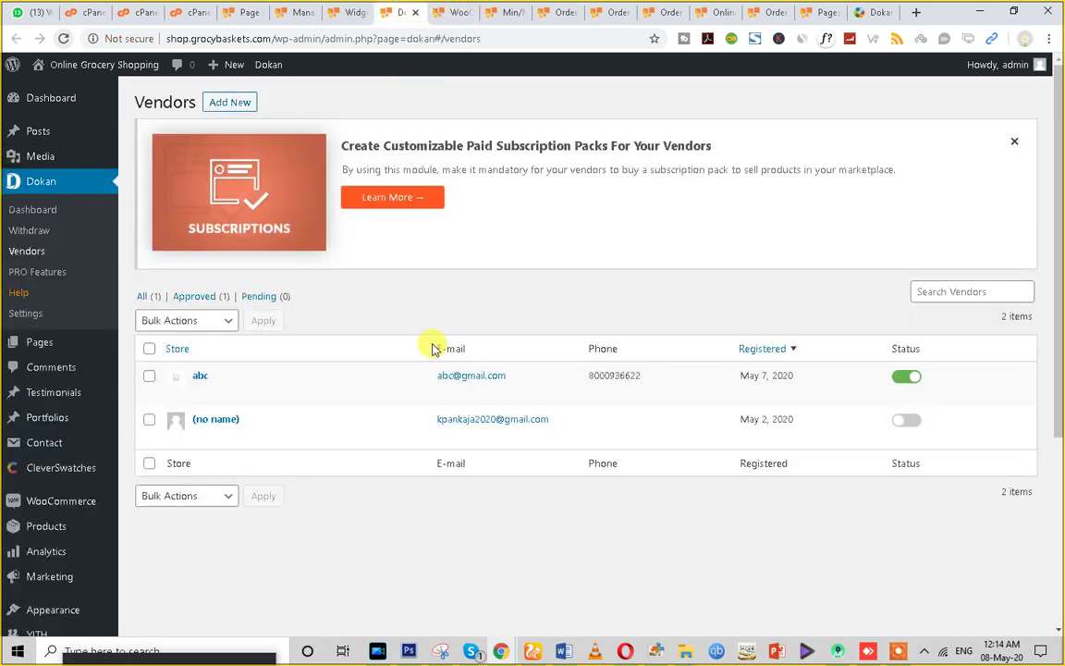
{"action": "left_click", "coordinate": [509, 12]}
{"action": "scroll", "coordinate": [441, 301], "scroll_direction": "down", "scroll_amount": 3}
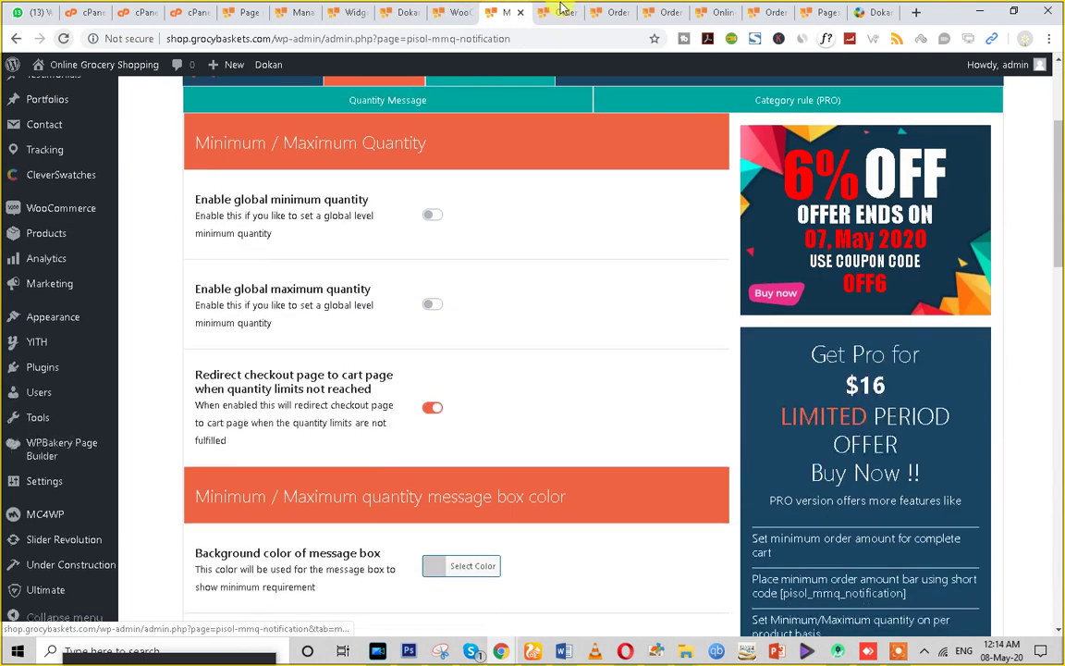
{"action": "key", "text": "ctrl+Tab"}
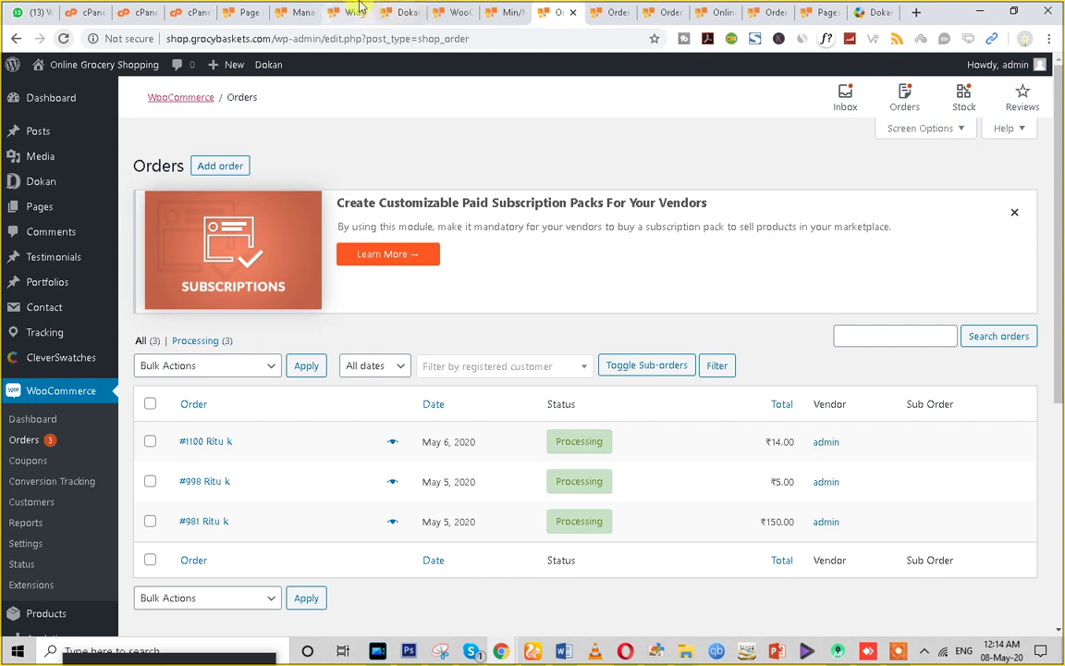
{"action": "left_click", "coordinate": [353, 12]}
- Close five leftover admin tabs, including Min/Max Quantity and Orders
{"action": "left_click", "coordinate": [359, 14]}
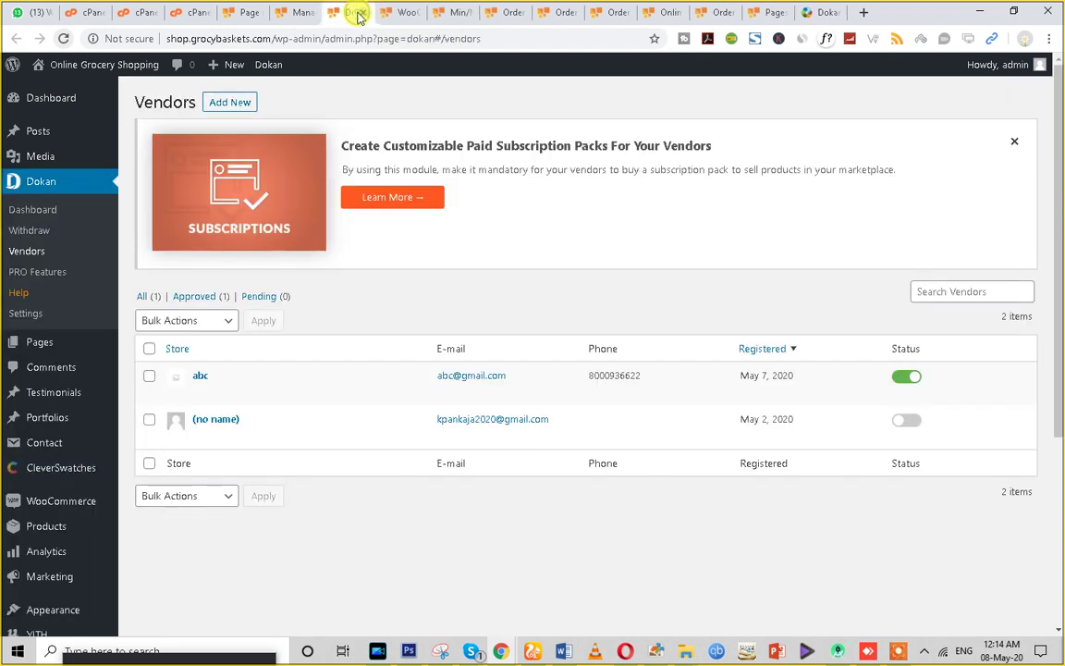
{"action": "left_click", "coordinate": [358, 15]}
{"action": "left_click", "coordinate": [359, 15]}
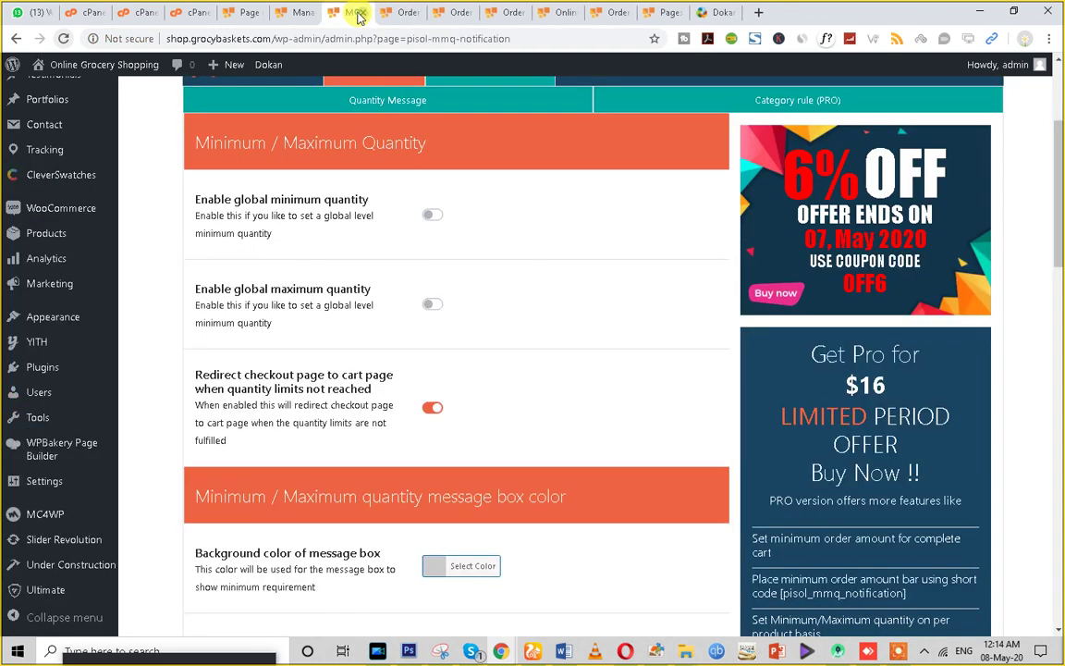
{"action": "left_click", "coordinate": [359, 15]}
{"action": "left_click", "coordinate": [359, 14]}
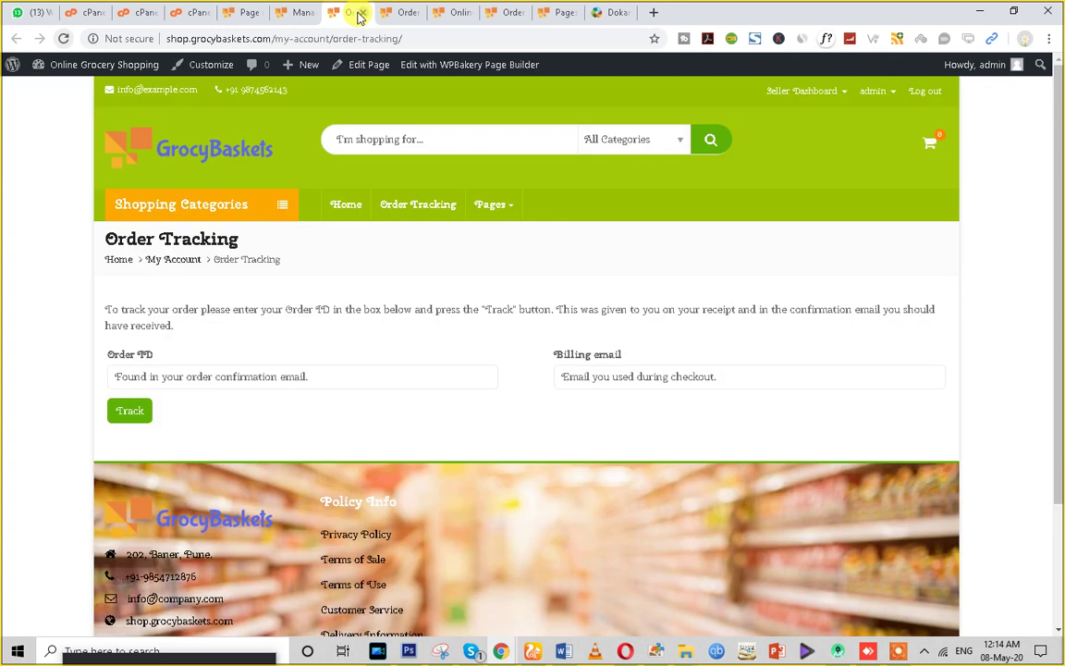
{"action": "left_click", "coordinate": [301, 12]}
{"action": "left_click", "coordinate": [244, 12]}
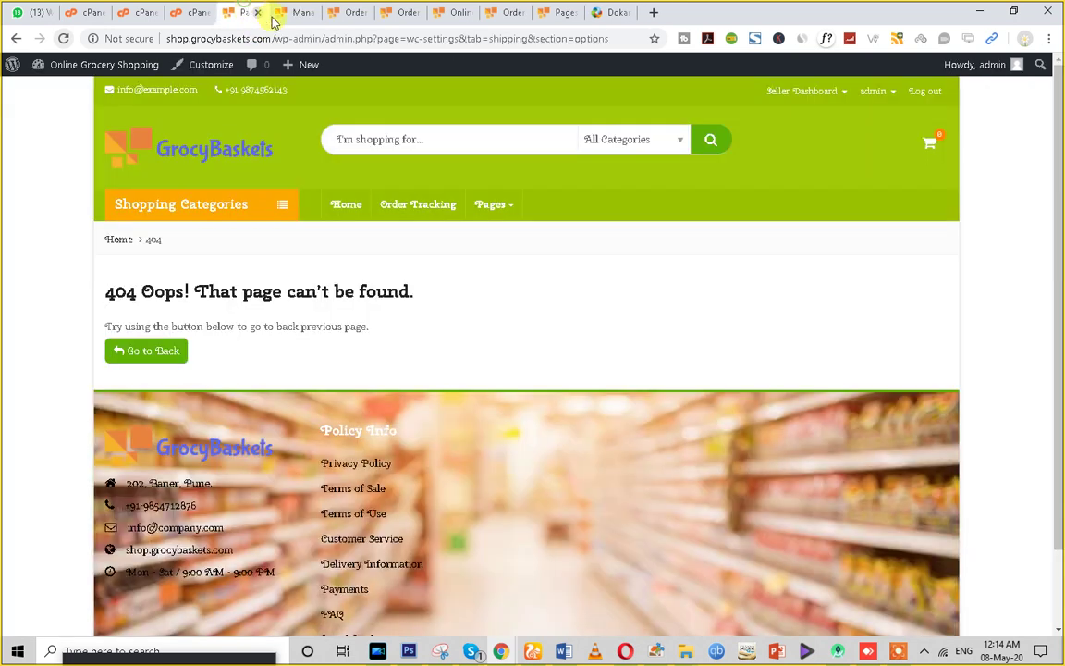
- Close the duplicate Order Tracking and AfterShip tabs and bring up the WordPress dashboard
{"action": "left_click", "coordinate": [193, 12]}
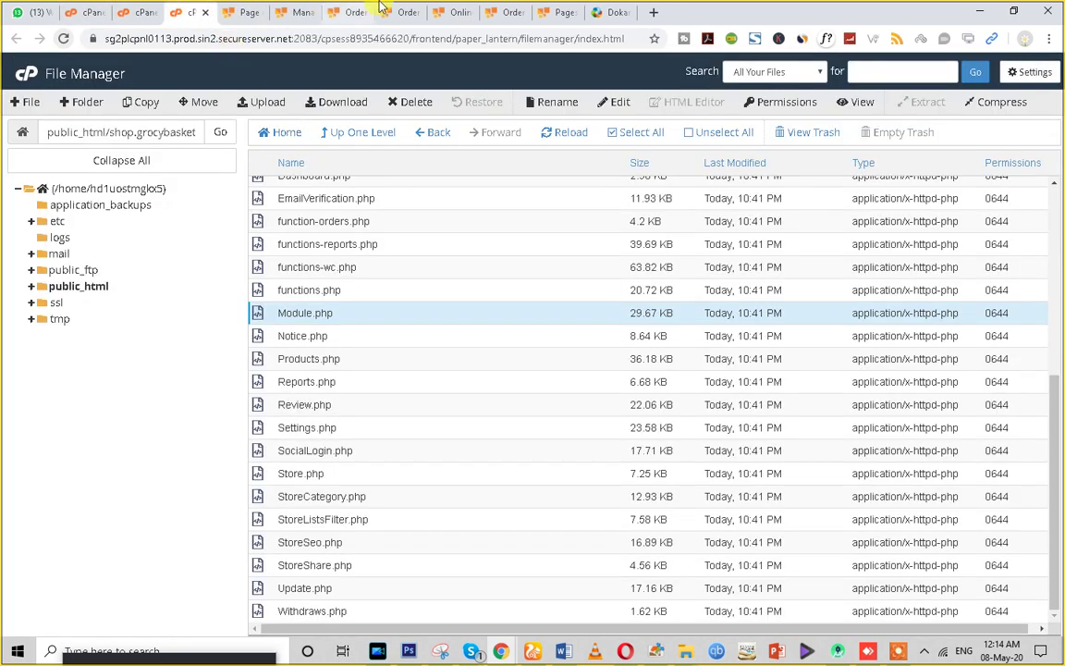
{"action": "left_click", "coordinate": [451, 11]}
{"action": "left_click", "coordinate": [397, 12]}
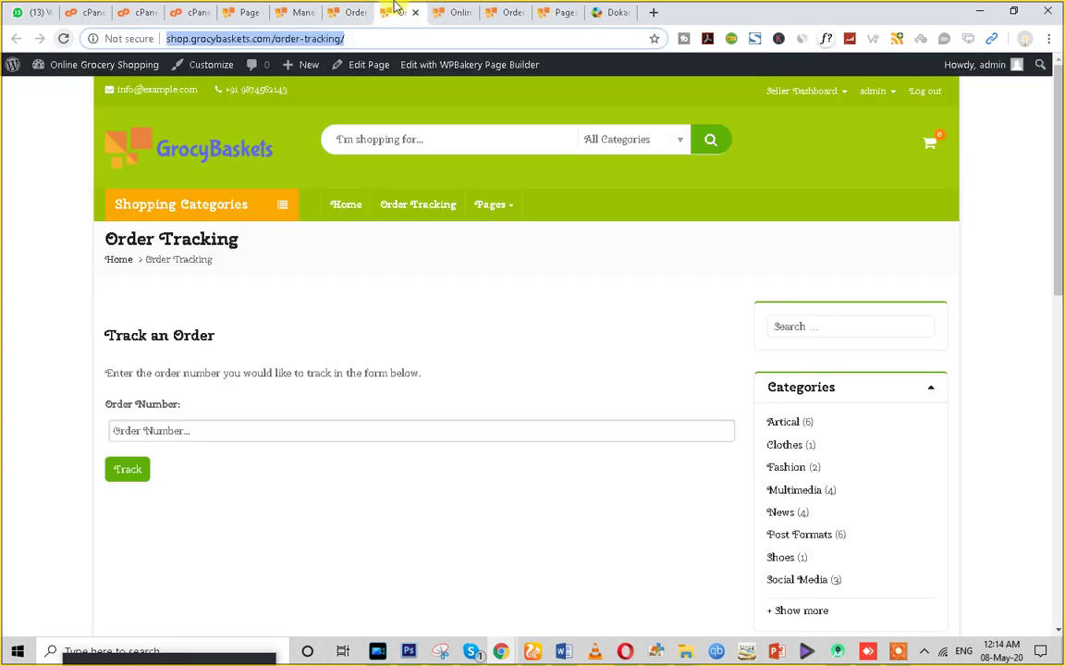
{"action": "left_click", "coordinate": [349, 12]}
{"action": "mouse_move", "coordinate": [57, 99]}
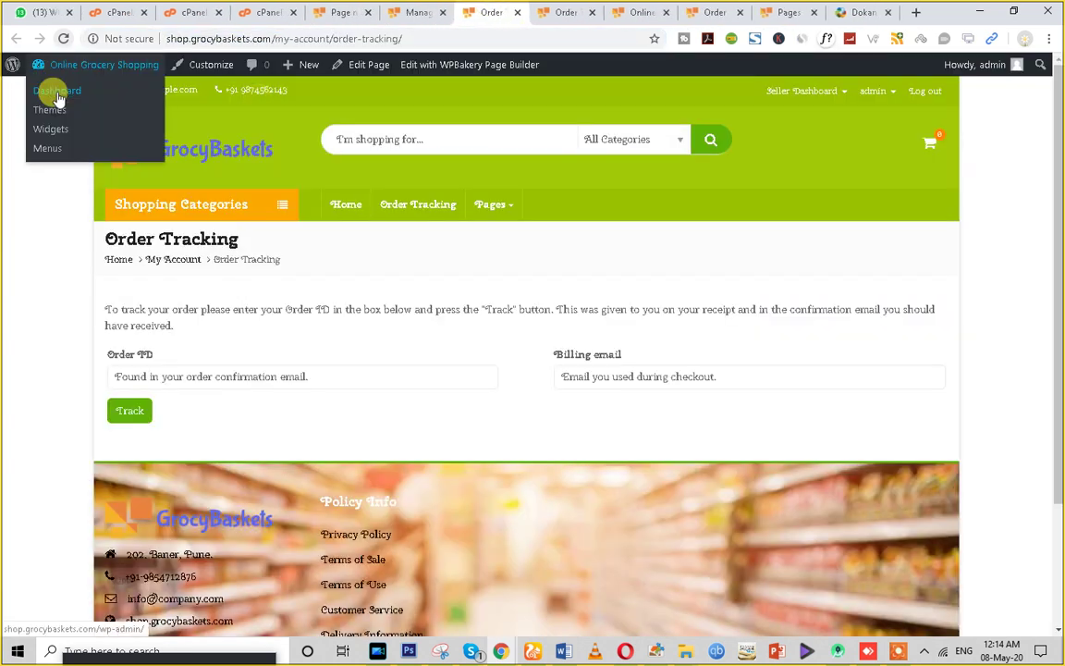
{"action": "left_click", "coordinate": [550, 12]}
{"action": "left_click", "coordinate": [592, 12]}
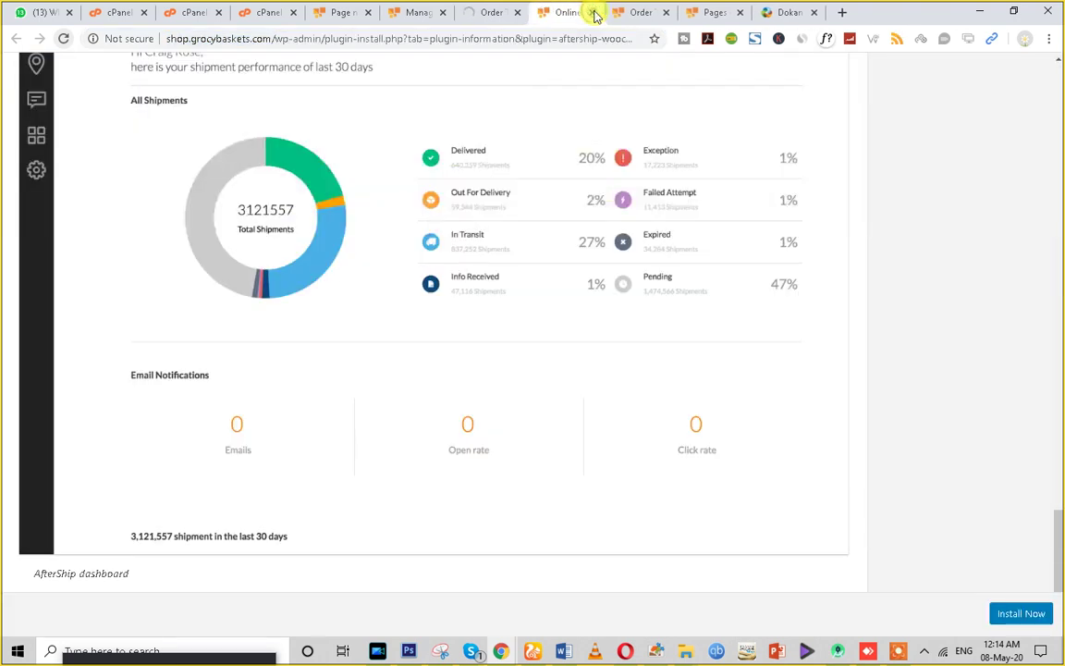
{"action": "left_click", "coordinate": [595, 12]}
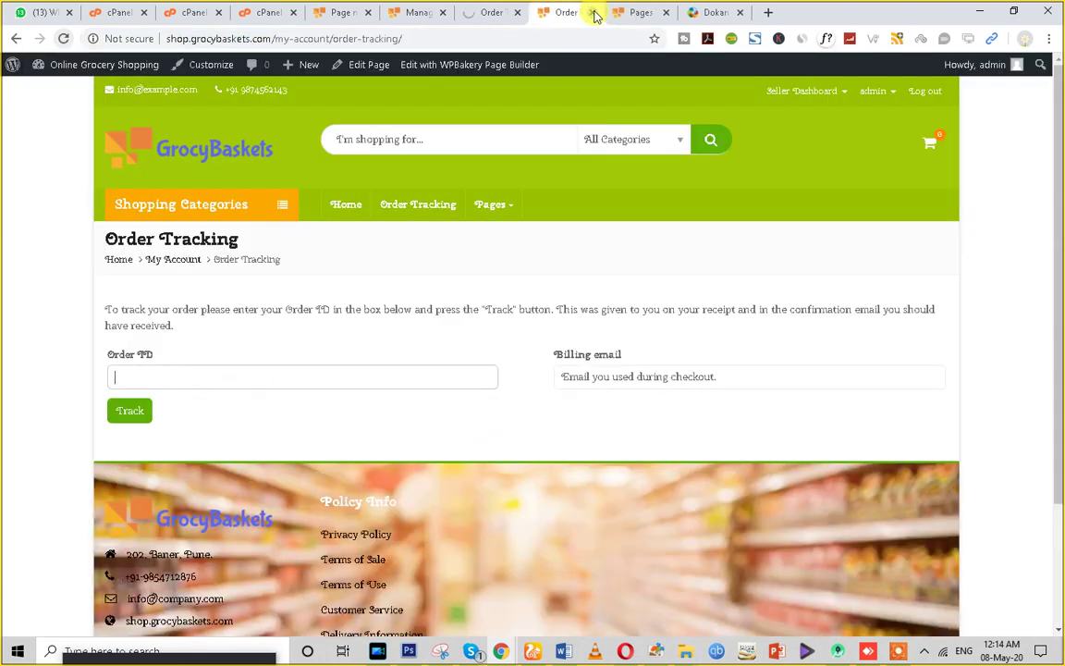
{"action": "left_click", "coordinate": [595, 13]}
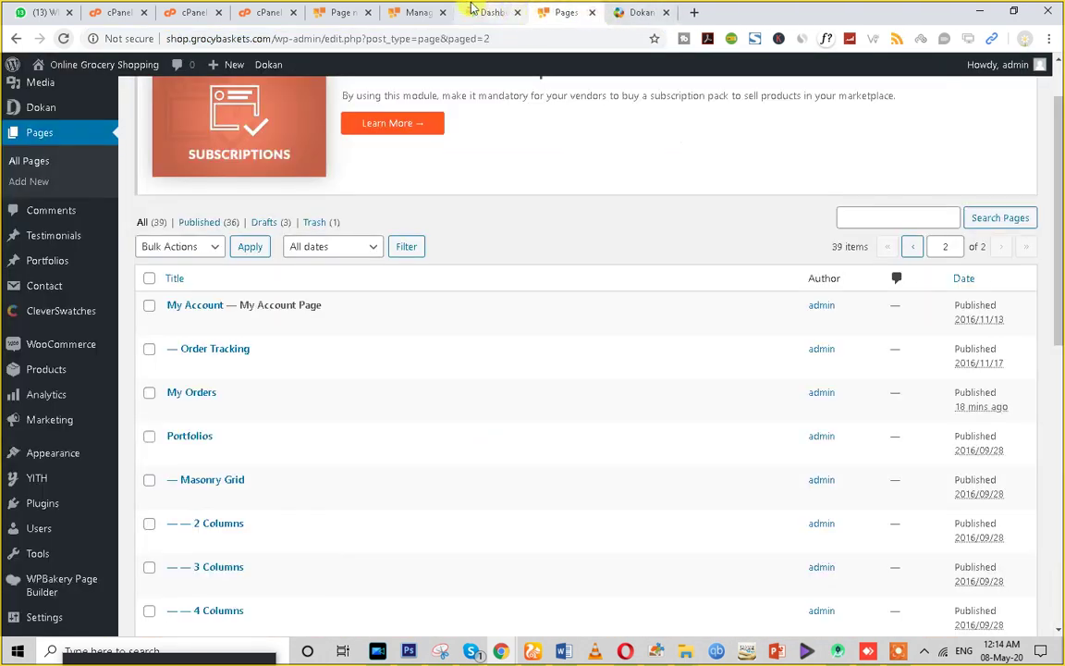
{"action": "left_click", "coordinate": [477, 12]}
- Go to WooCommerce Settings and open the Shipping zones listing
{"action": "scroll", "coordinate": [295, 402], "scroll_direction": "down", "scroll_amount": 2}
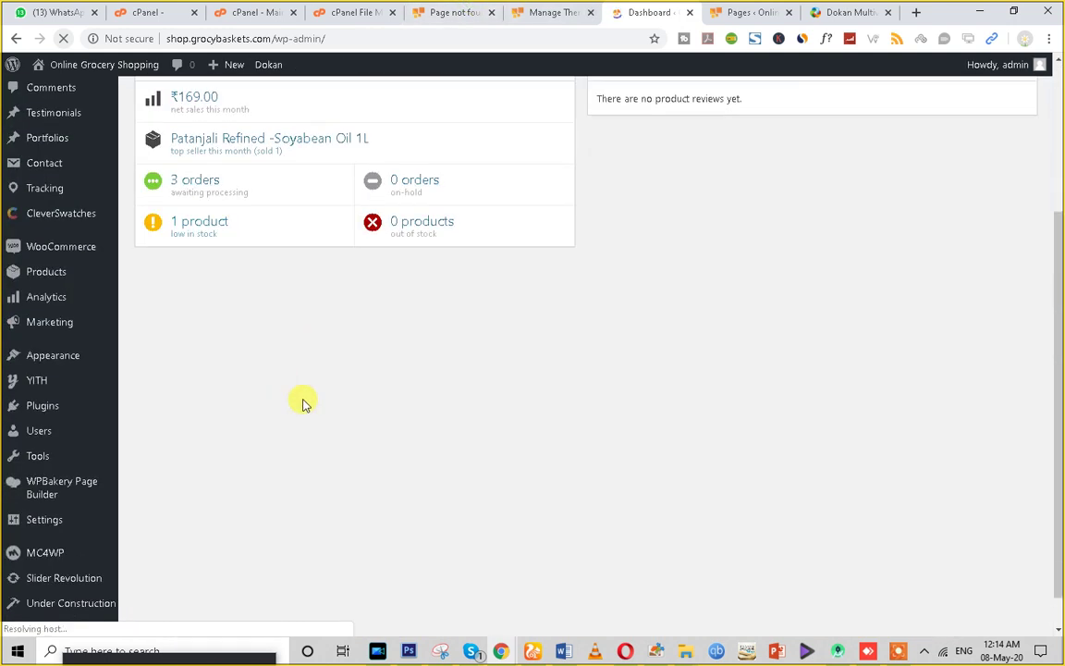
{"action": "scroll", "coordinate": [178, 447], "scroll_direction": "down", "scroll_amount": 1}
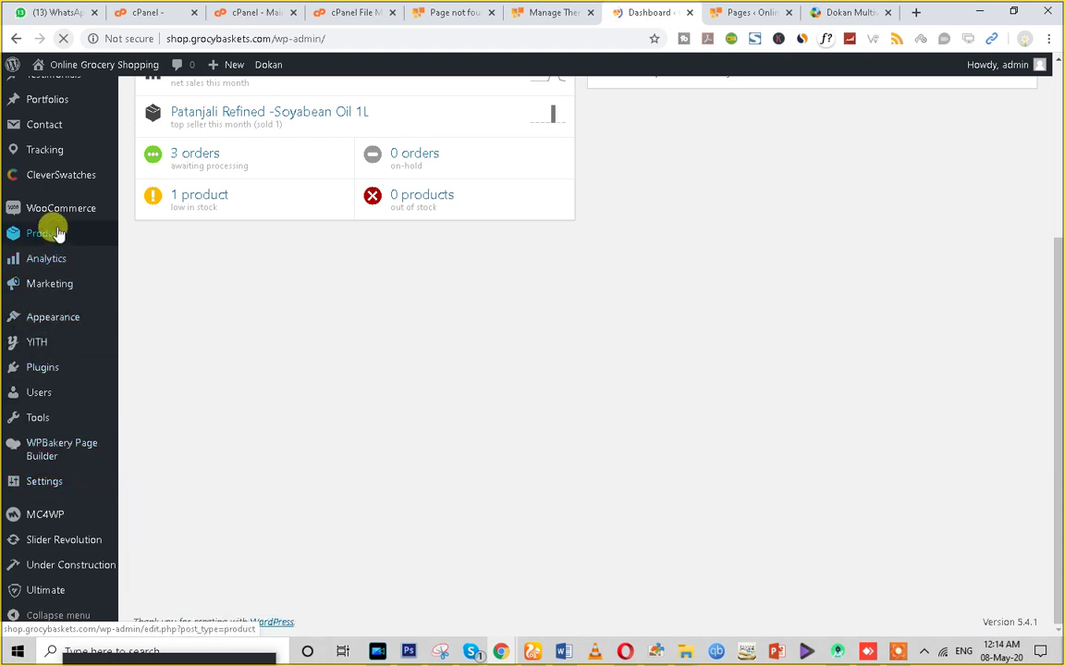
{"action": "mouse_move", "coordinate": [53, 212]}
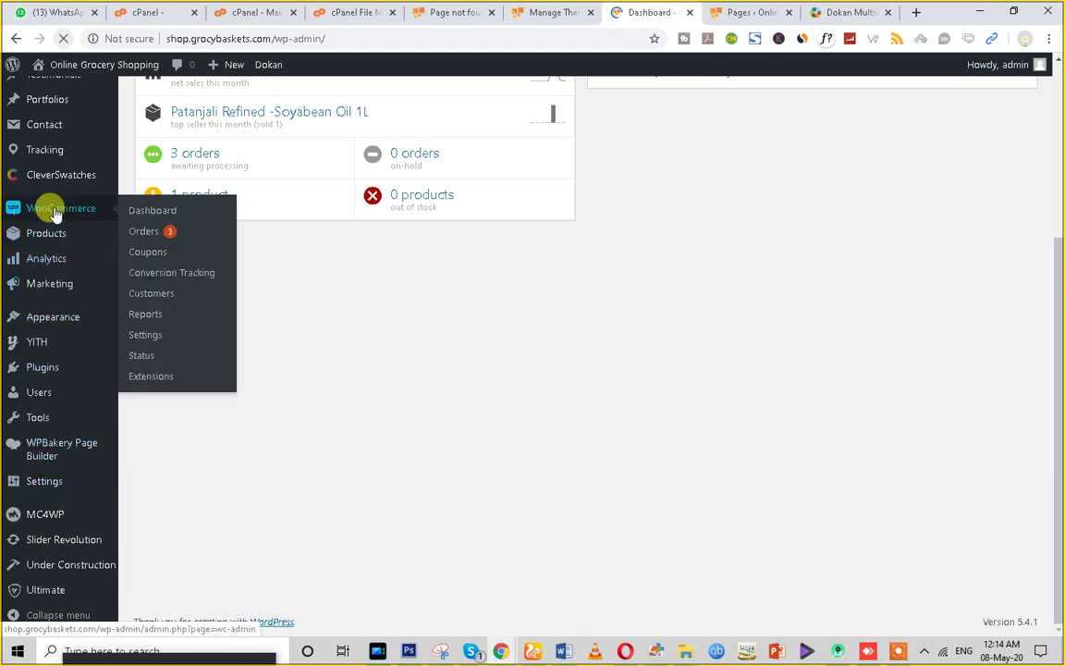
{"action": "left_click", "coordinate": [147, 336]}
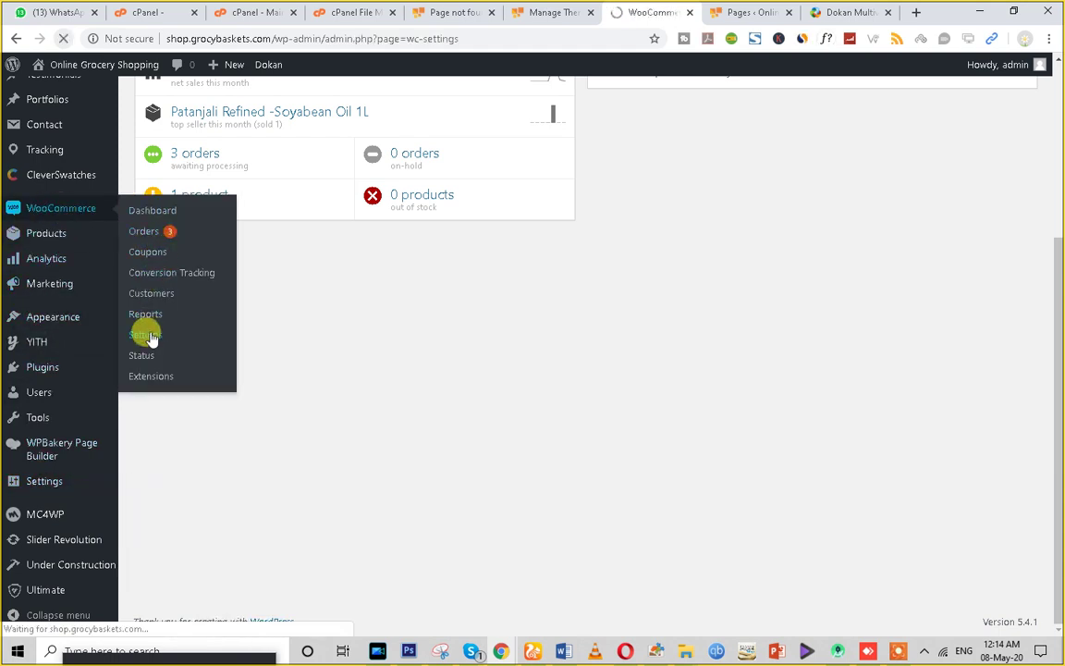
{"action": "scroll", "coordinate": [369, 380], "scroll_direction": "down", "scroll_amount": 5}
{"action": "scroll", "coordinate": [278, 432], "scroll_direction": "up", "scroll_amount": 10}
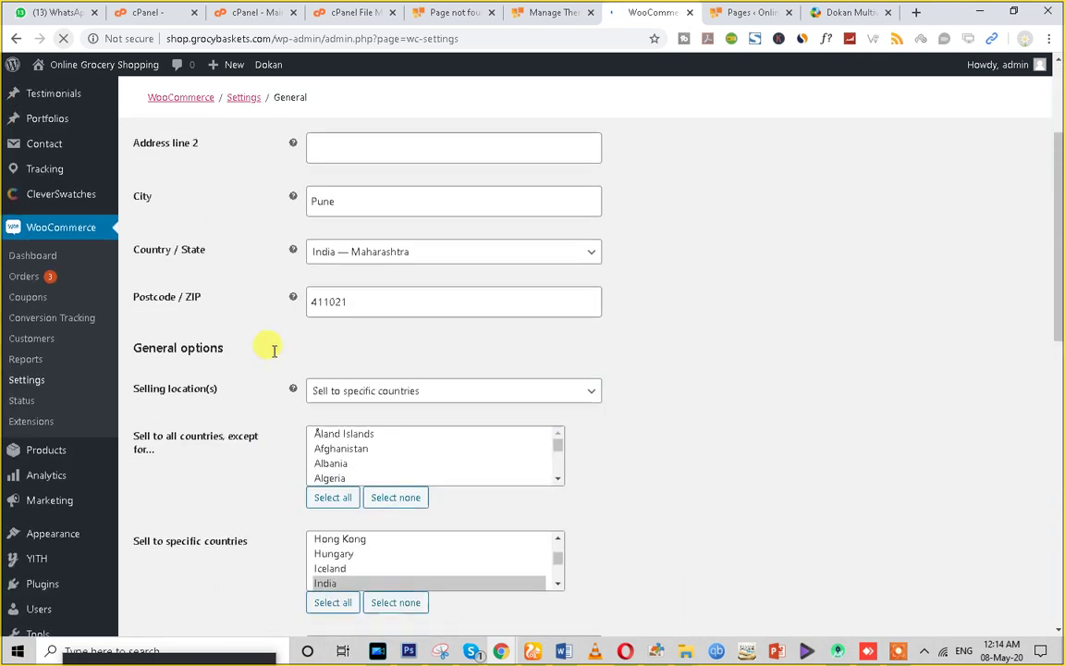
{"action": "left_click", "coordinate": [287, 183]}
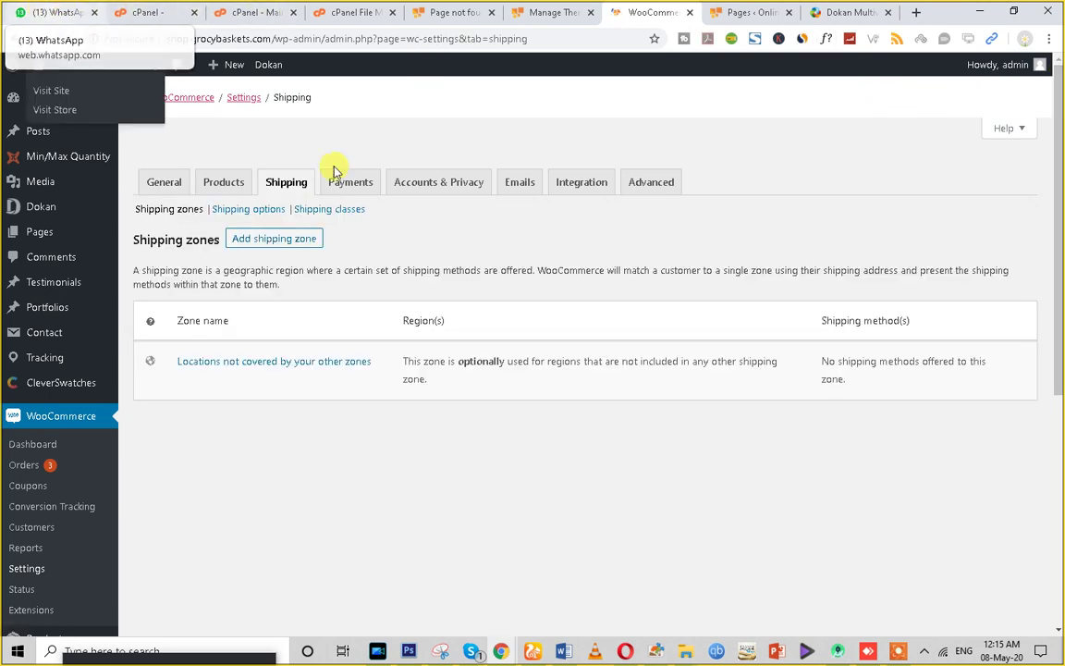
- Inspect the Everywhere zone's crossed-out Flat rate and Free shipping methods, then bring up the Word checklist
{"action": "scroll", "coordinate": [648, 467], "scroll_direction": "down", "scroll_amount": 3}
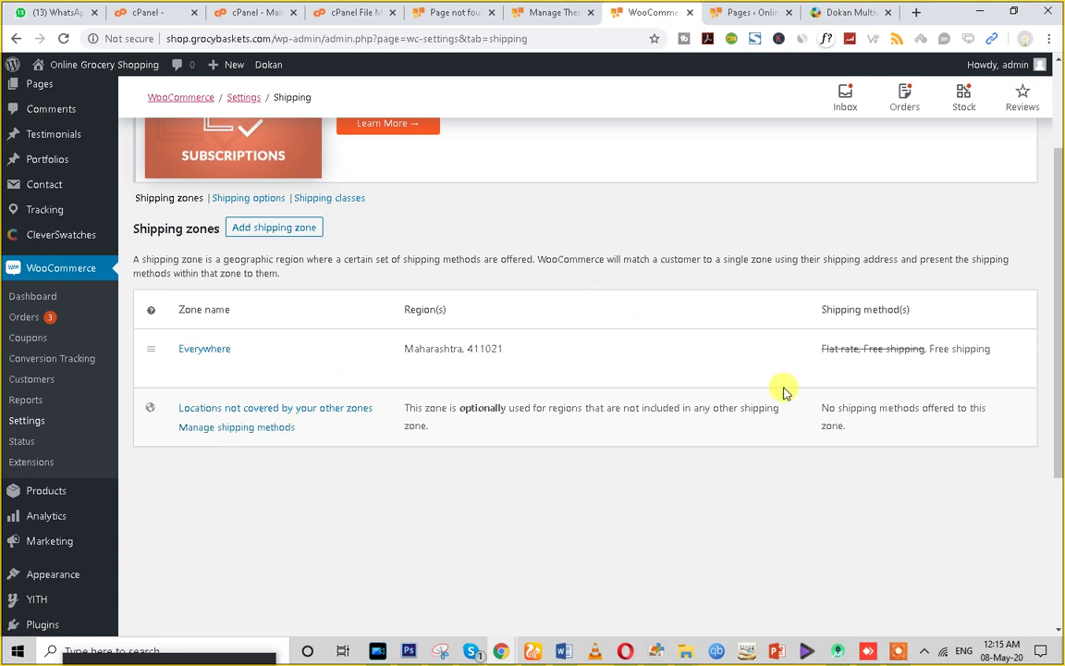
{"action": "left_click_drag", "start_coordinate": [813, 352], "coordinate": [927, 357]}
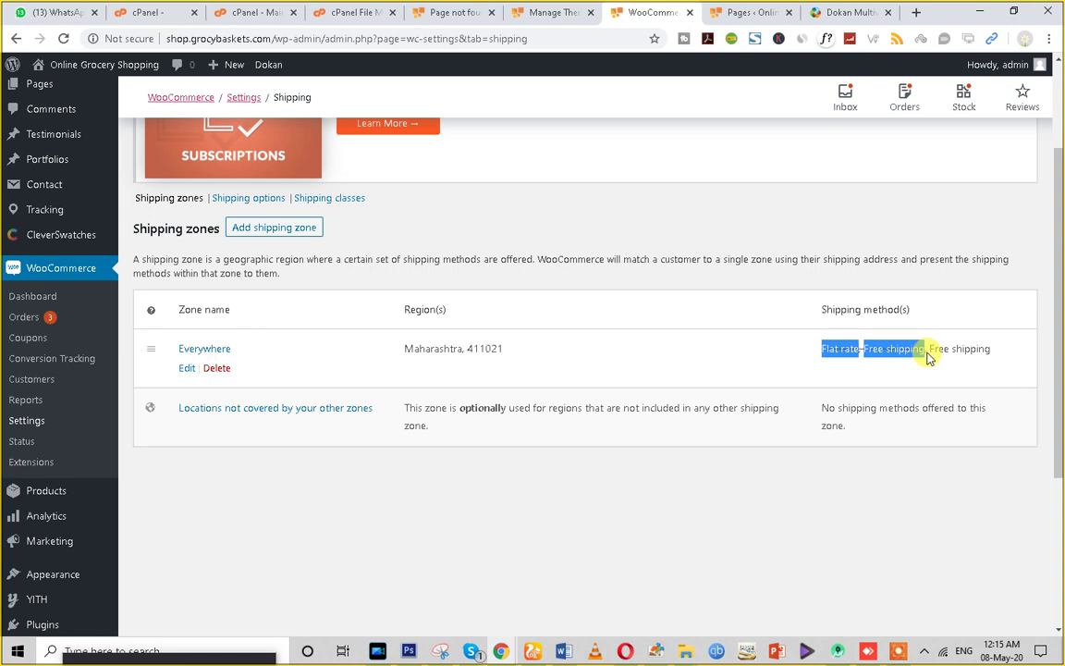
{"action": "left_click_drag", "start_coordinate": [814, 349], "coordinate": [1010, 354]}
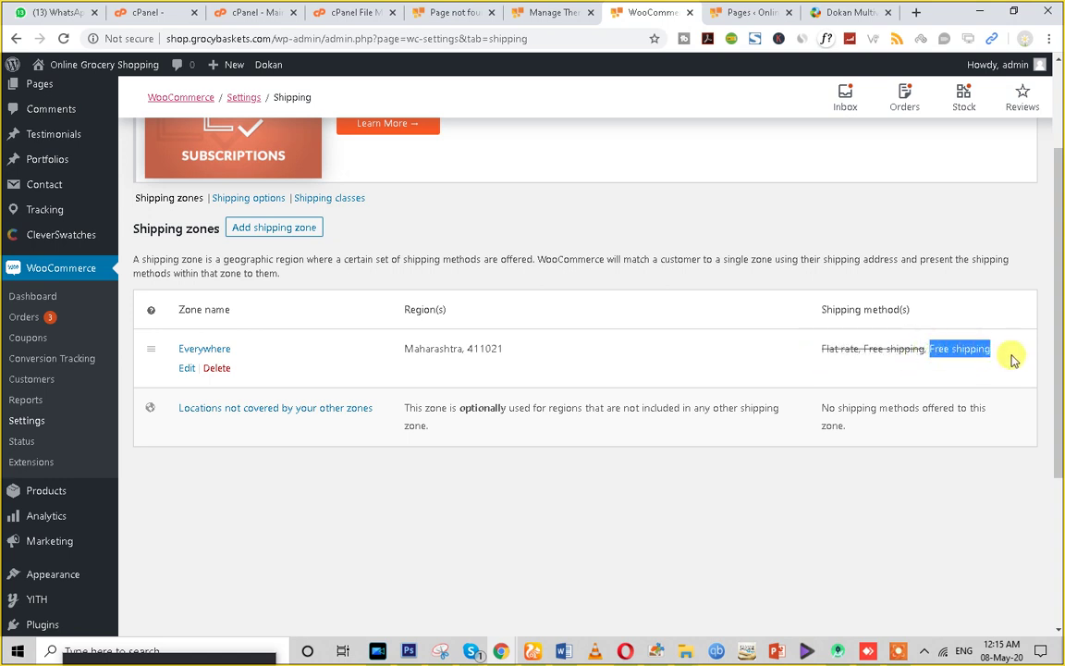
{"action": "left_click_drag", "start_coordinate": [820, 428], "coordinate": [879, 442]}
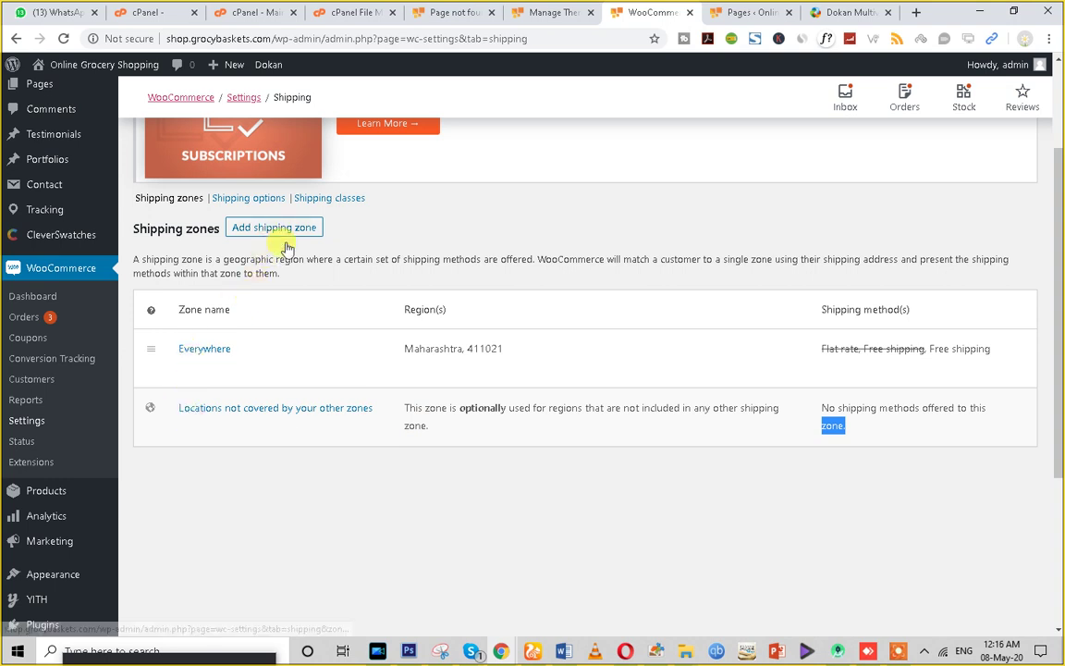
{"action": "left_click", "coordinate": [559, 649]}
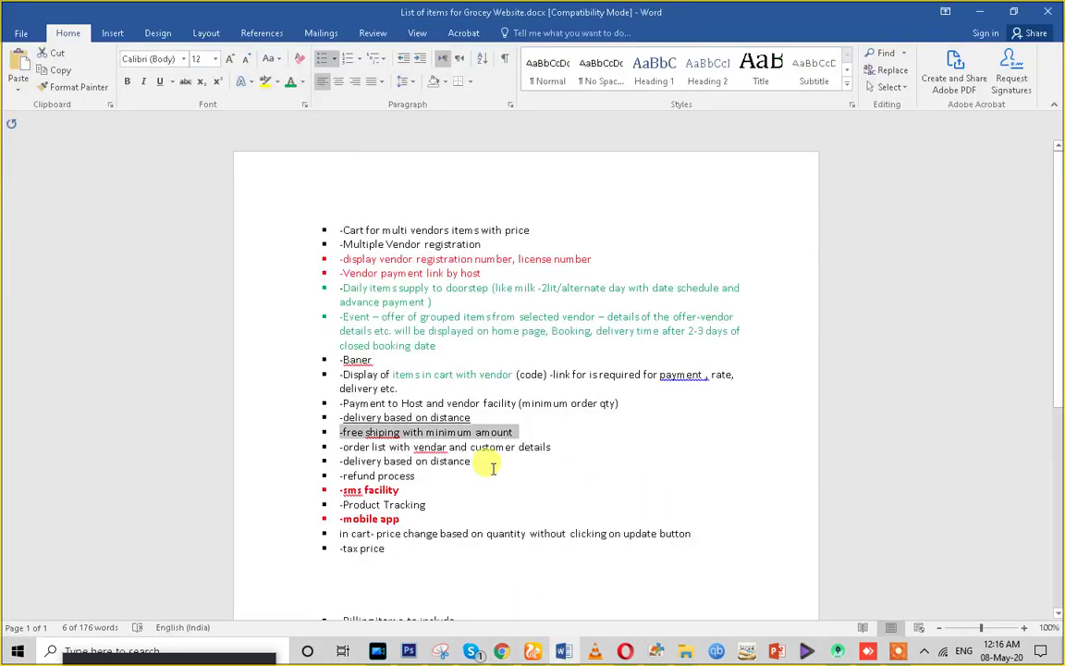
- Colour the '-free shiping with minimum amount' line standard Red
{"action": "left_click", "coordinate": [301, 83]}
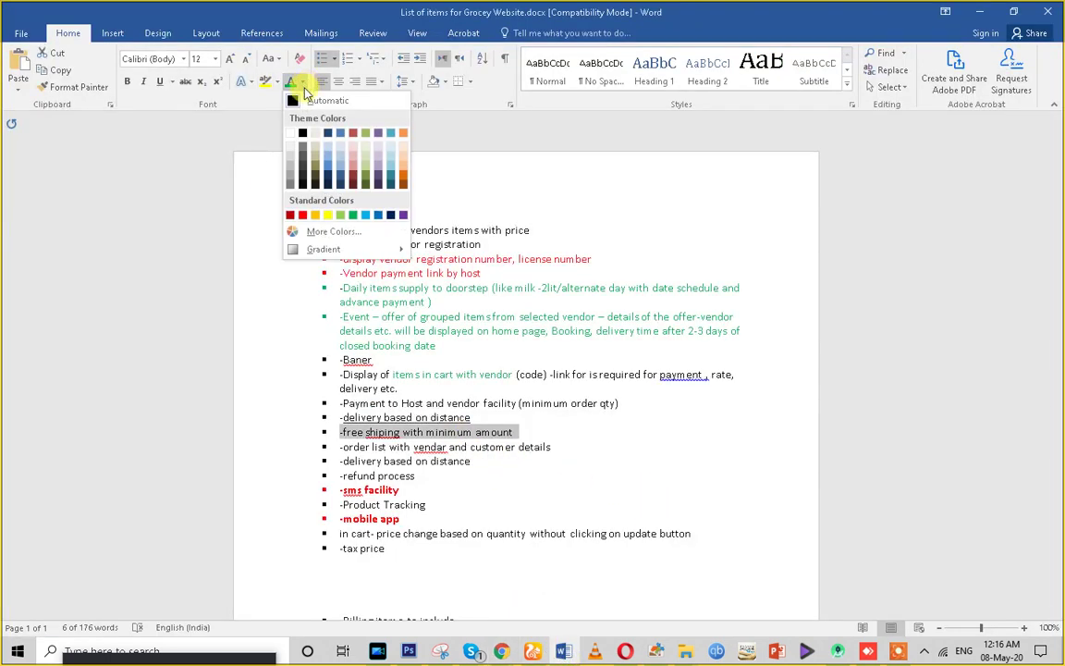
{"action": "left_click", "coordinate": [303, 214]}
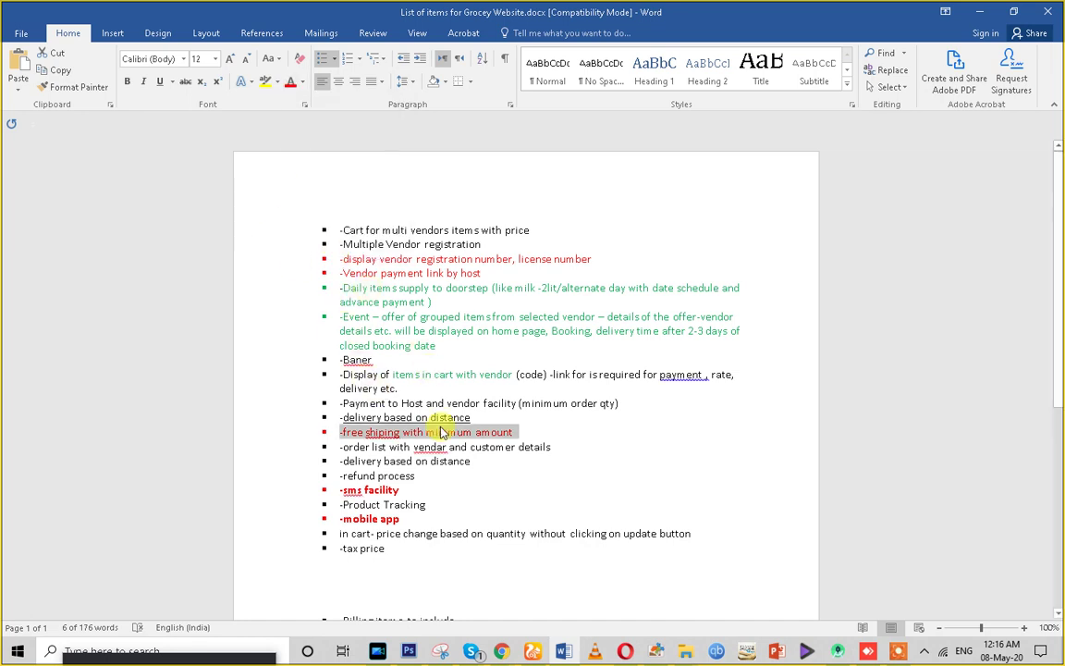
{"action": "left_click", "coordinate": [377, 481]}
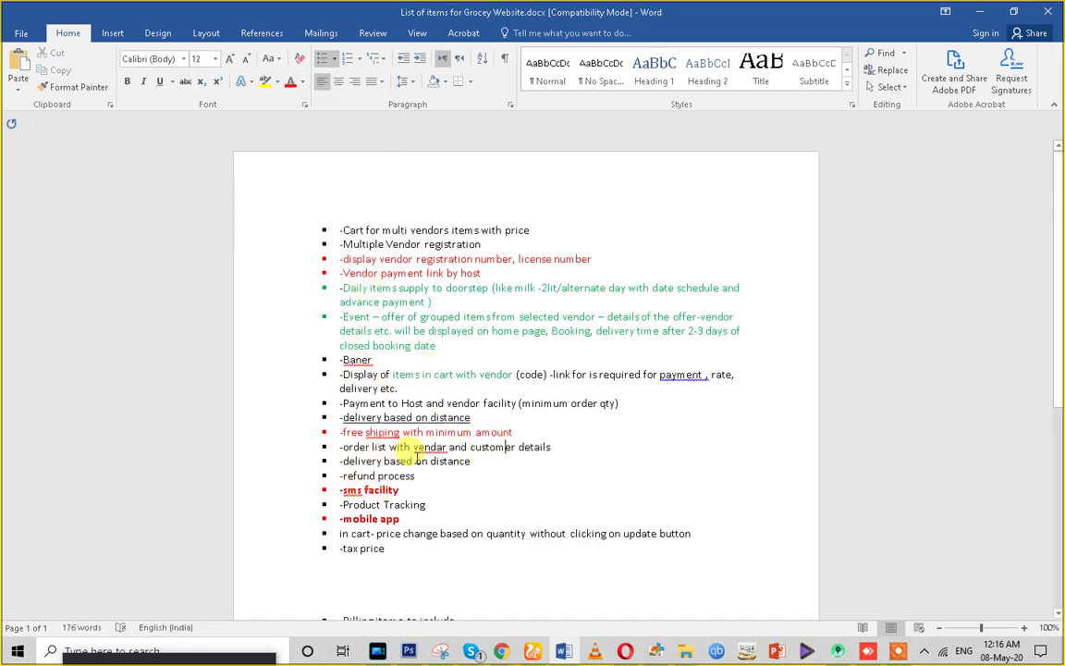
- Select the '-order list with vendar and customer details' line
{"action": "left_click_drag", "start_coordinate": [547, 447], "coordinate": [344, 446]}
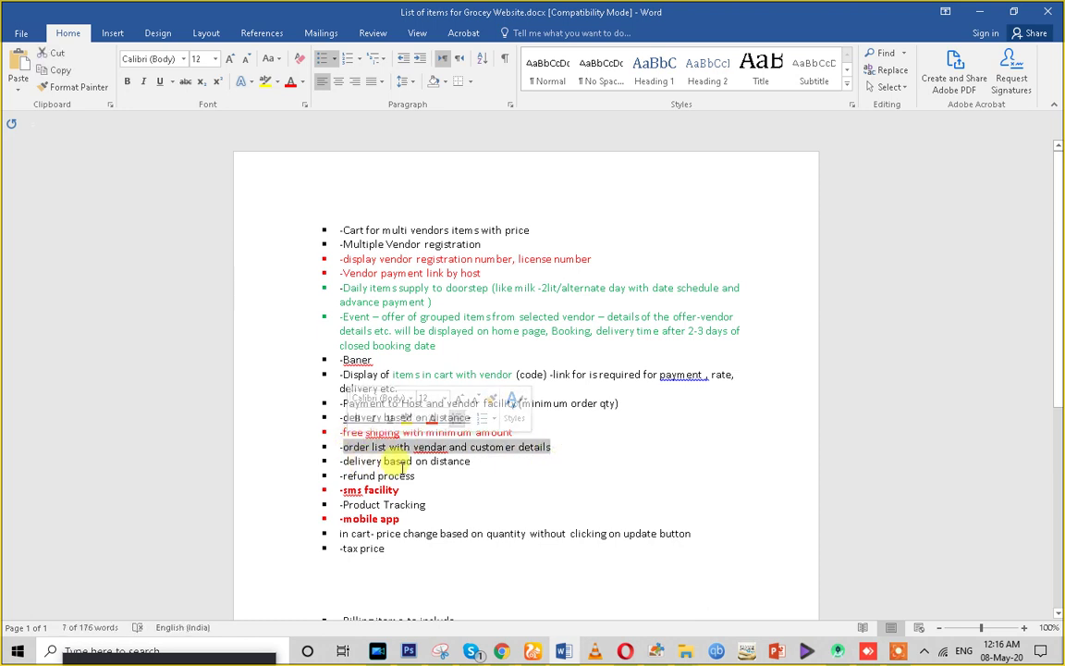
{"action": "left_click", "coordinate": [414, 467]}
{"action": "scroll", "coordinate": [414, 467], "scroll_direction": "down", "scroll_amount": 1}
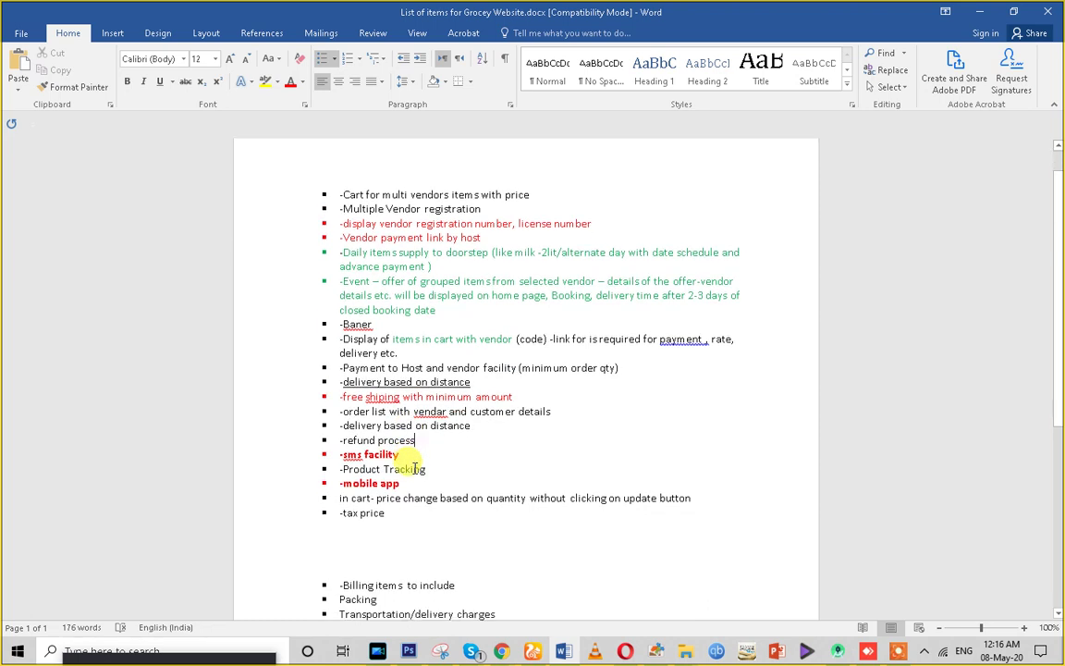
{"action": "left_click_drag", "start_coordinate": [334, 411], "coordinate": [578, 413]}
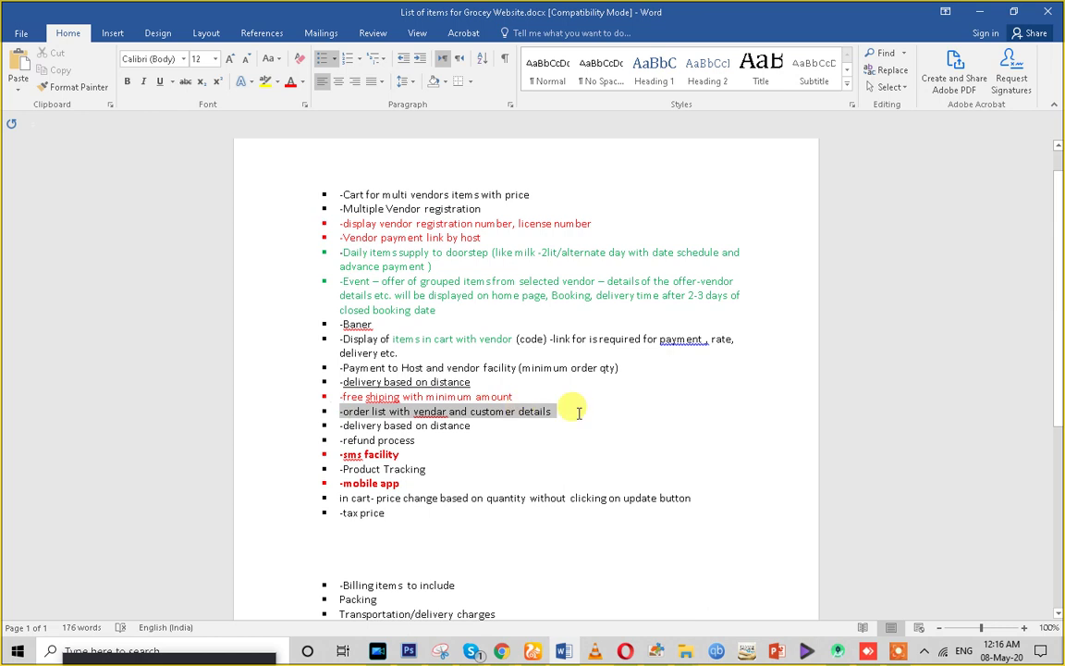
- Select all three processing orders, check Bulk Actions, and dismiss the subscriptions promo banner
{"action": "mouse_move", "coordinate": [500, 651]}
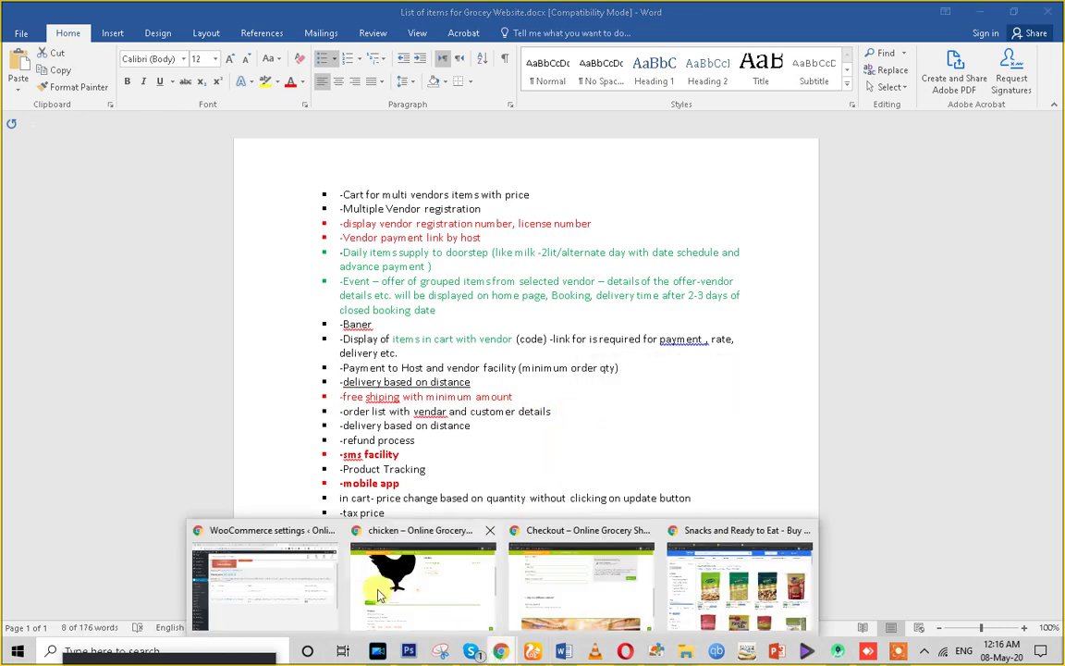
{"action": "mouse_move", "coordinate": [309, 590]}
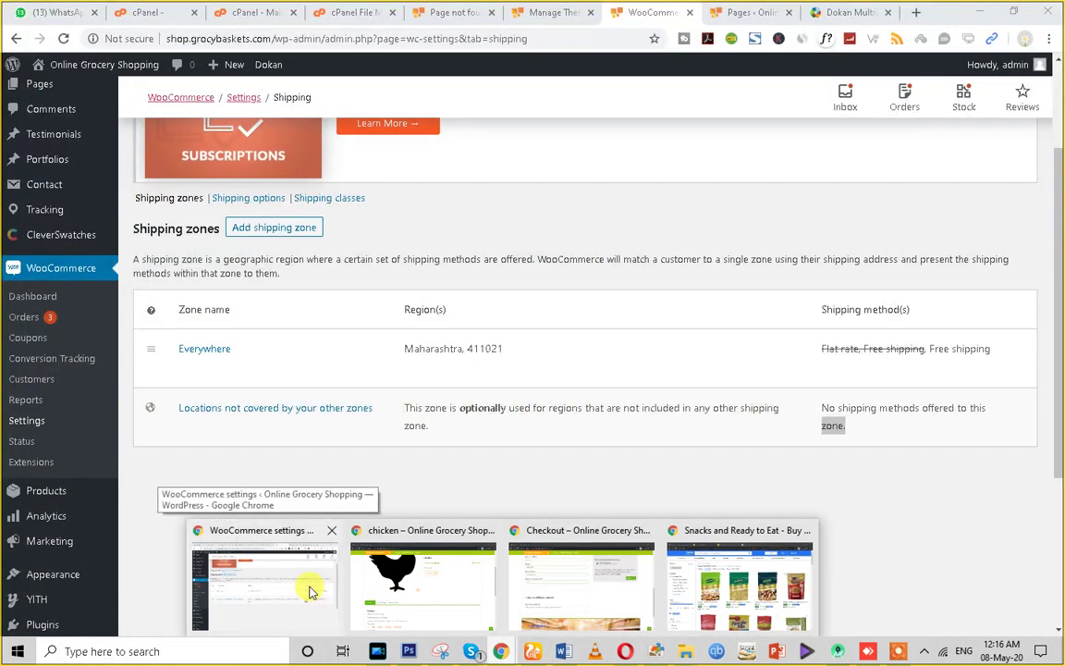
{"action": "left_click", "coordinate": [308, 590]}
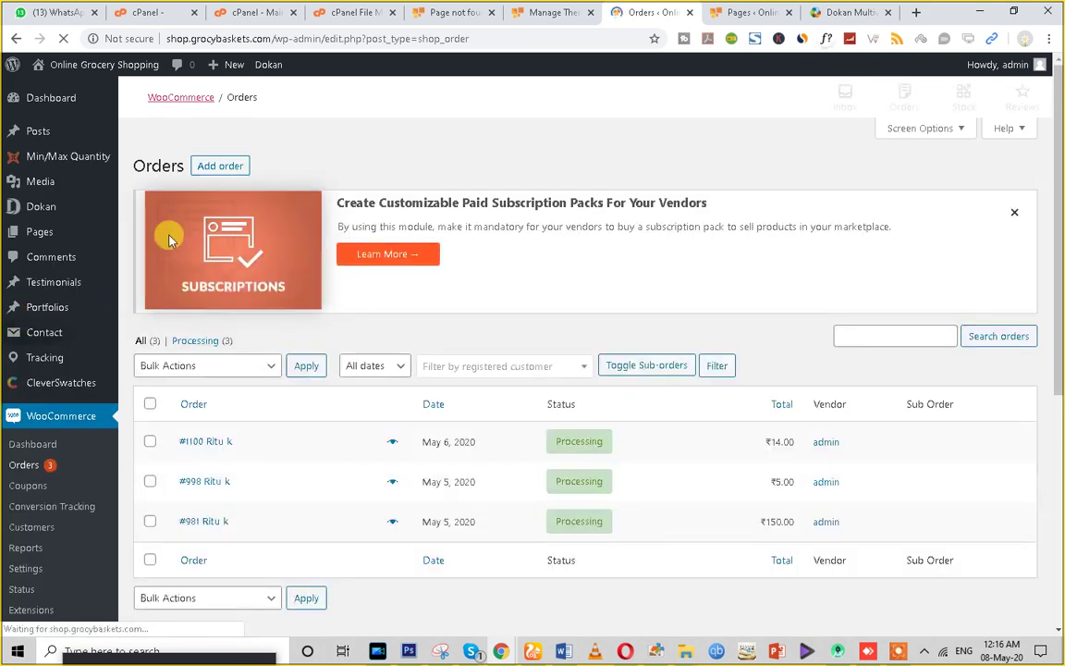
{"action": "left_click", "coordinate": [150, 404]}
{"action": "left_click", "coordinate": [219, 366]}
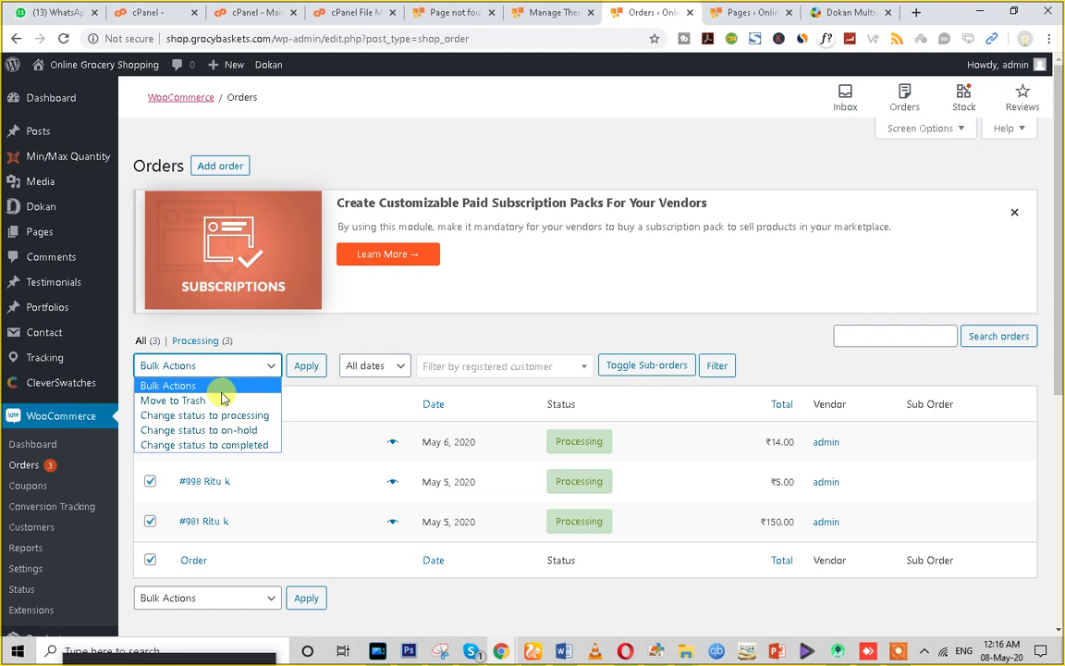
{"action": "left_click", "coordinate": [476, 335]}
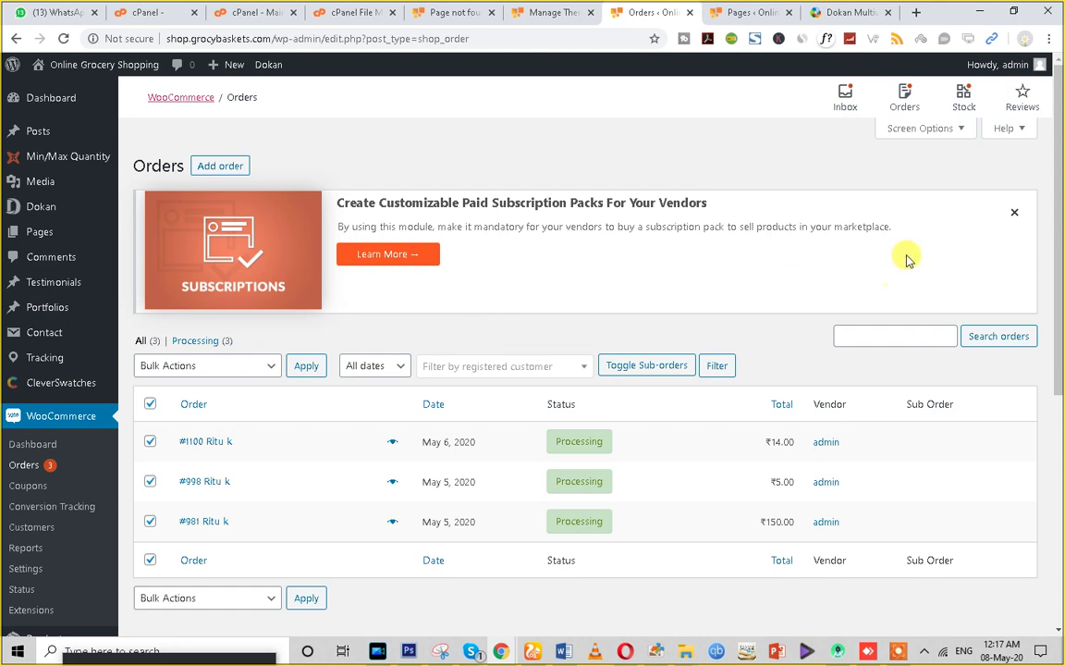
{"action": "left_click", "coordinate": [1014, 212]}
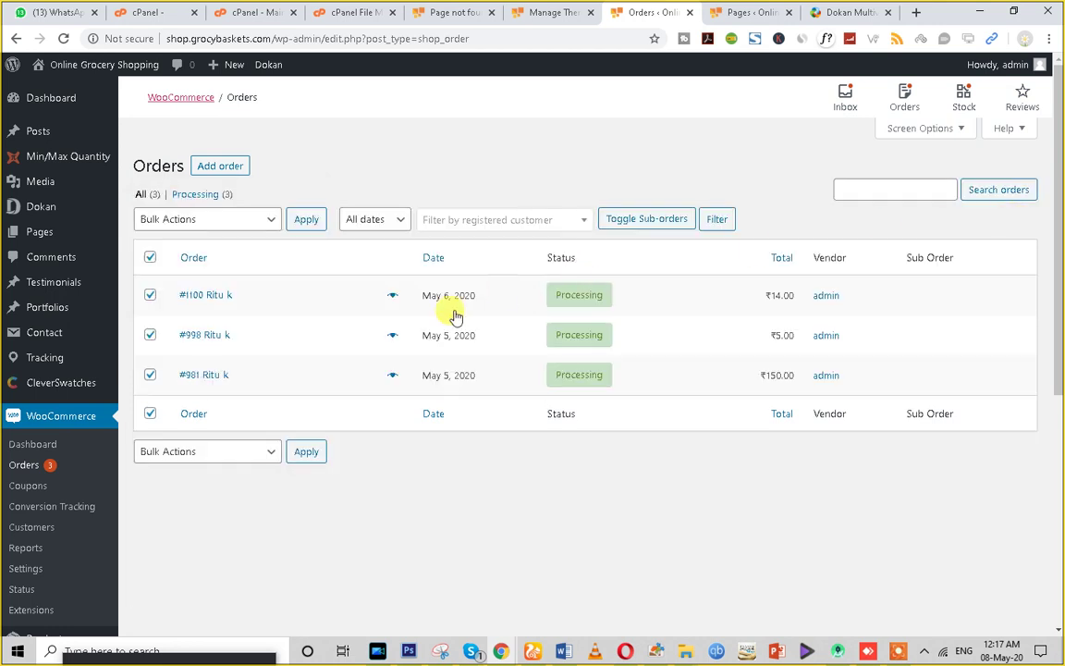